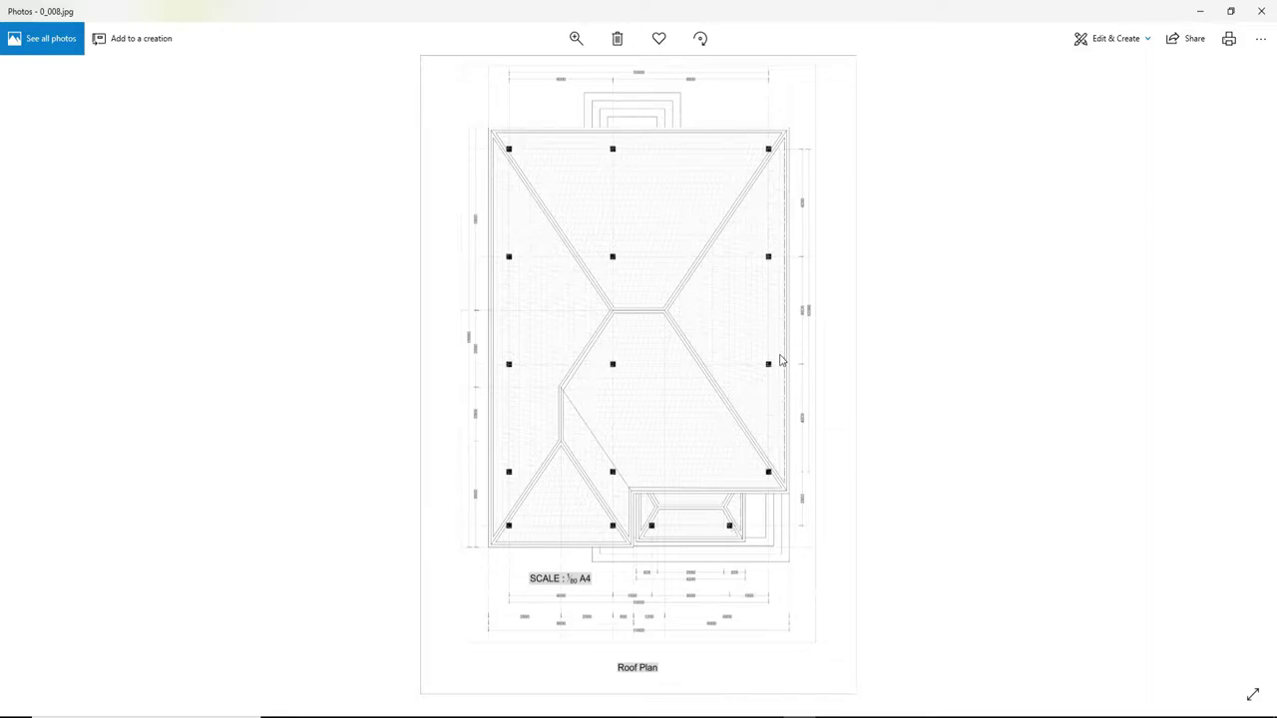
# - Rotate the roof plan image 90° in Windows Photos so it lies in landscape
pyautogui.click(700, 38)
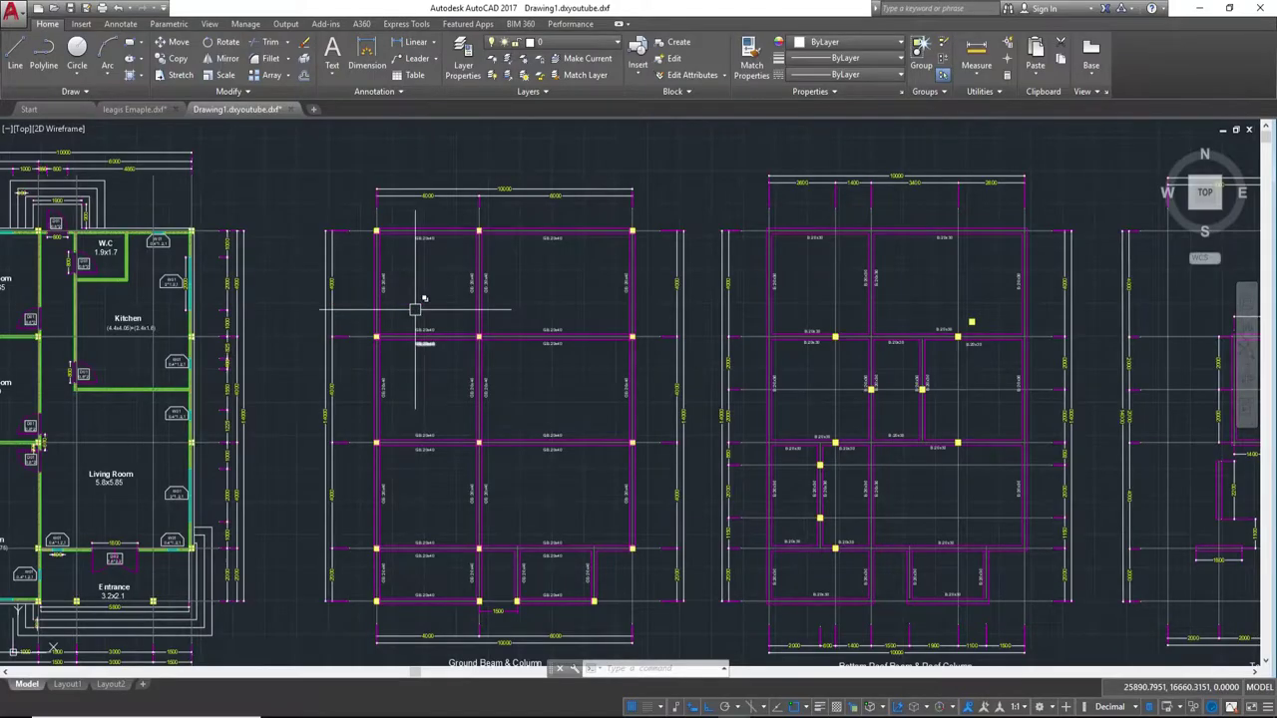
pyautogui.scroll(2, 400, 274)
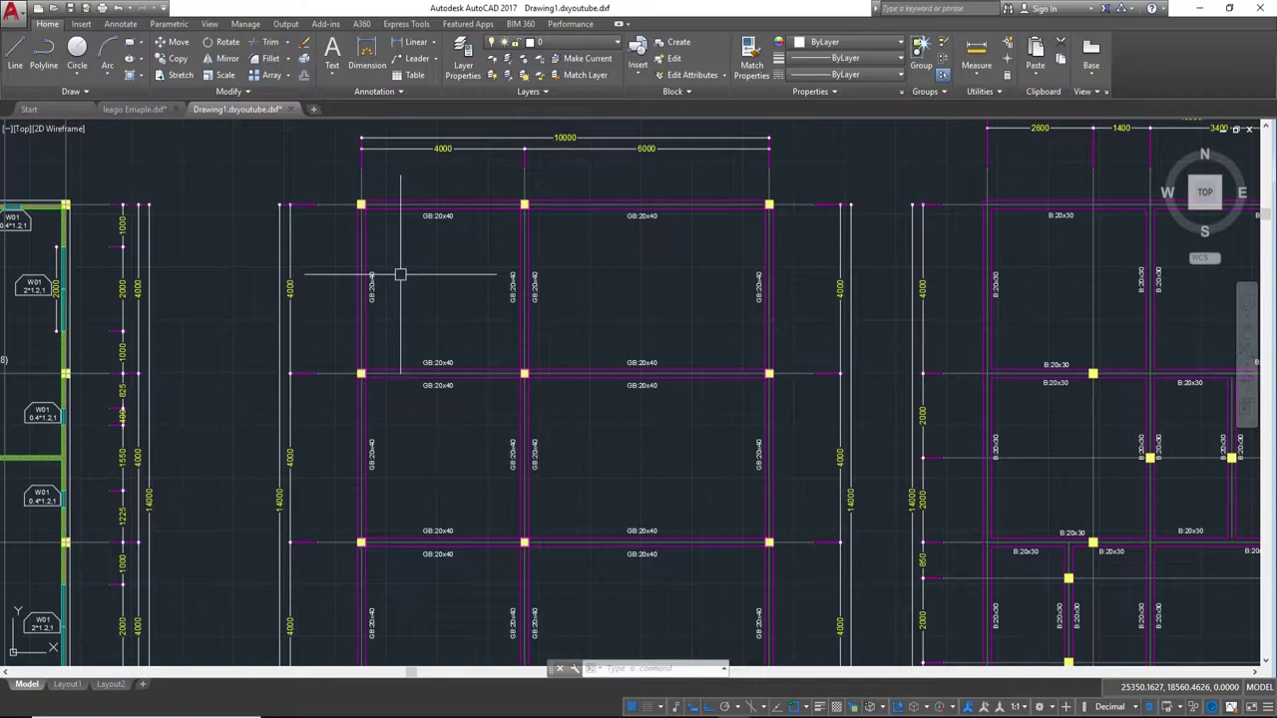
# - Isolate the dashed grid-line layer and the column layer, leaving only the column grids visible
pyautogui.write('la')
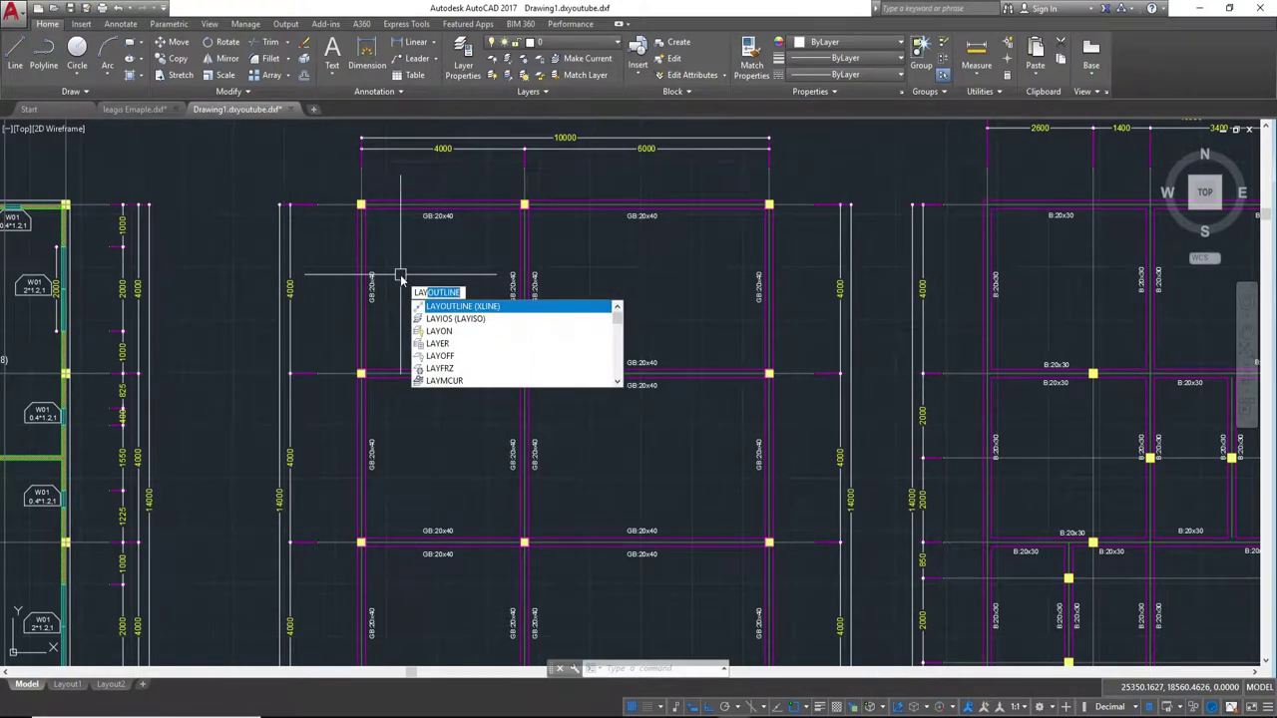
pyautogui.write('so')
pyautogui.press('Return')
pyautogui.scroll(5, 400, 274)
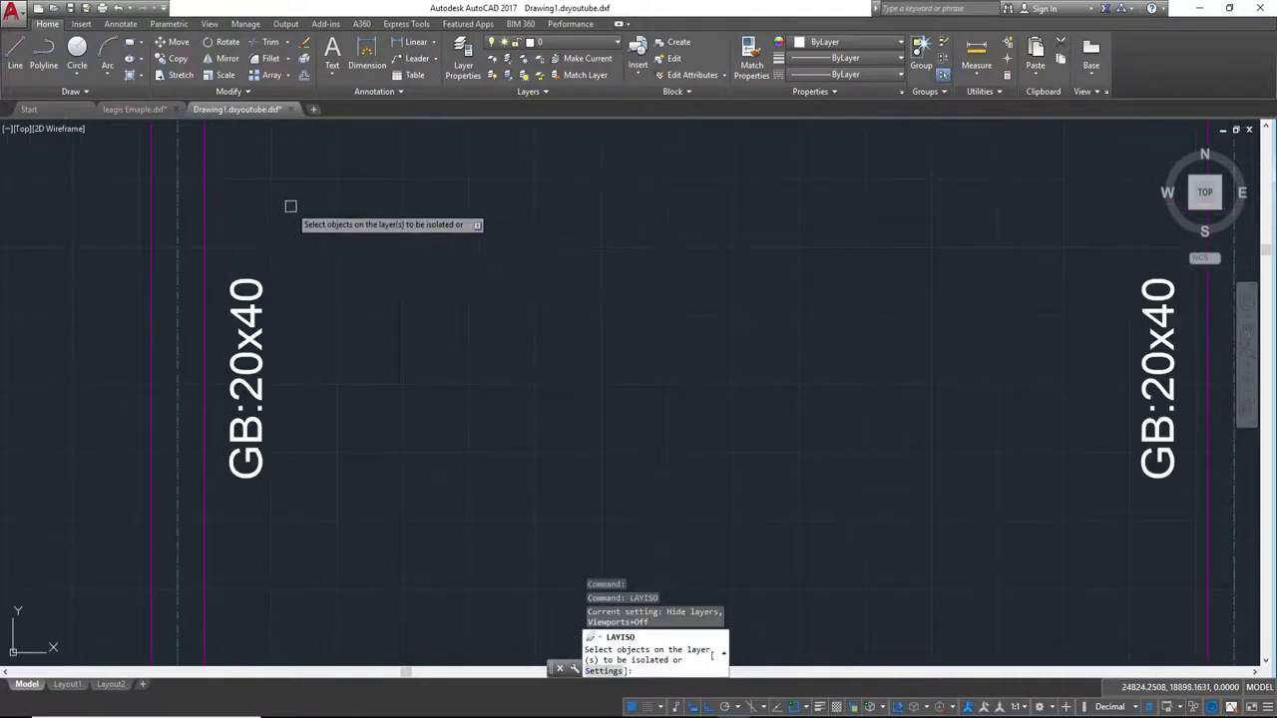
pyautogui.moveTo(294, 206); pyautogui.dragTo(425, 405, button='middle')
pyautogui.click(408, 336)
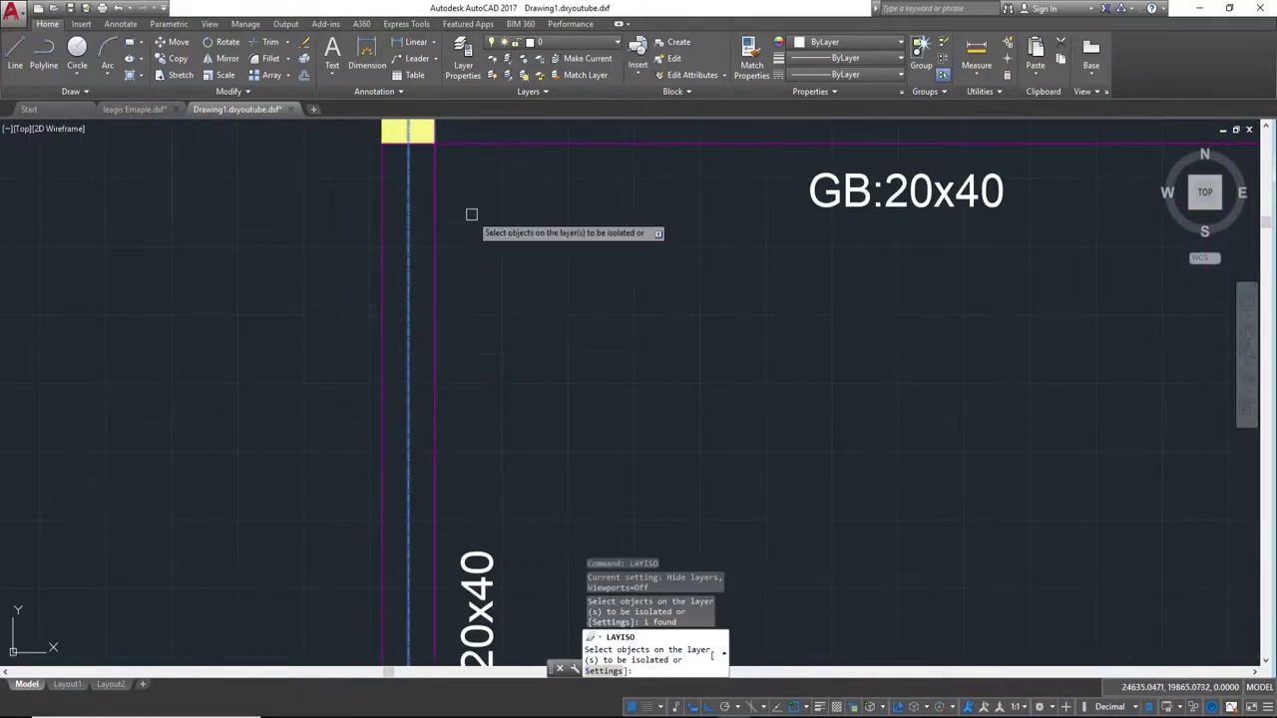
pyautogui.moveTo(470, 213); pyautogui.dragTo(522, 501, button='middle')
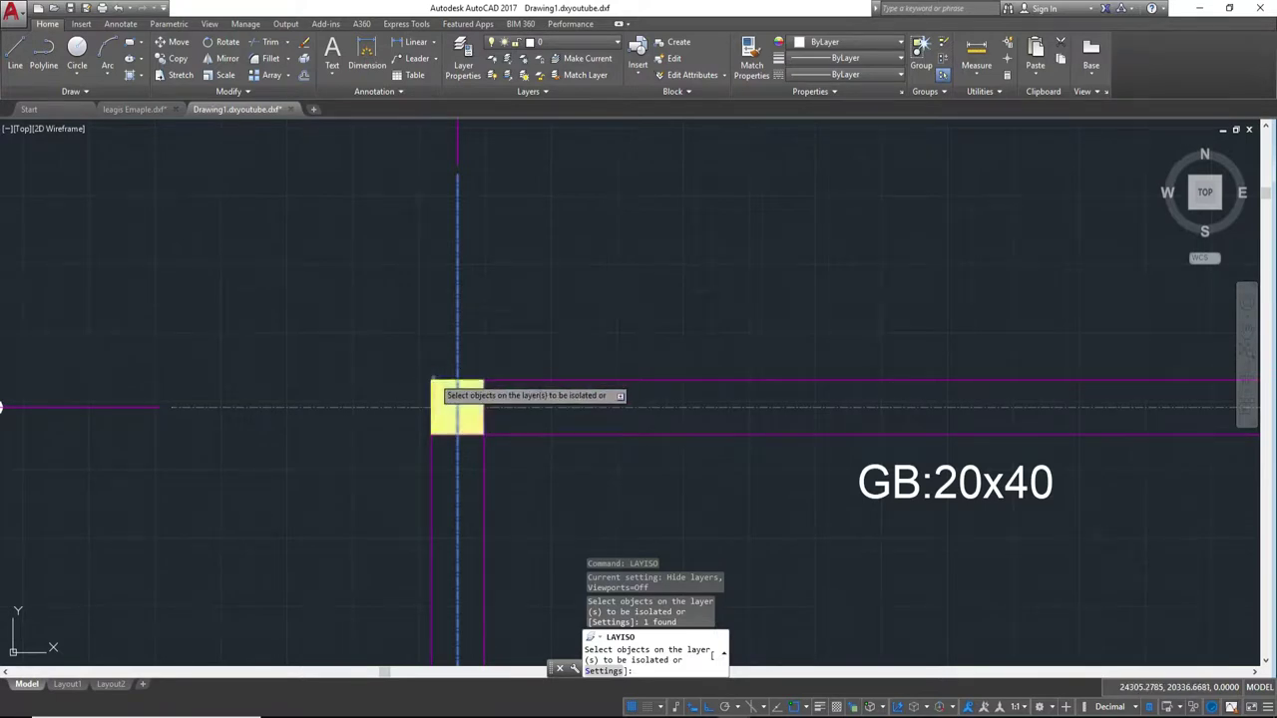
pyautogui.click(434, 377)
pyautogui.press('Return')
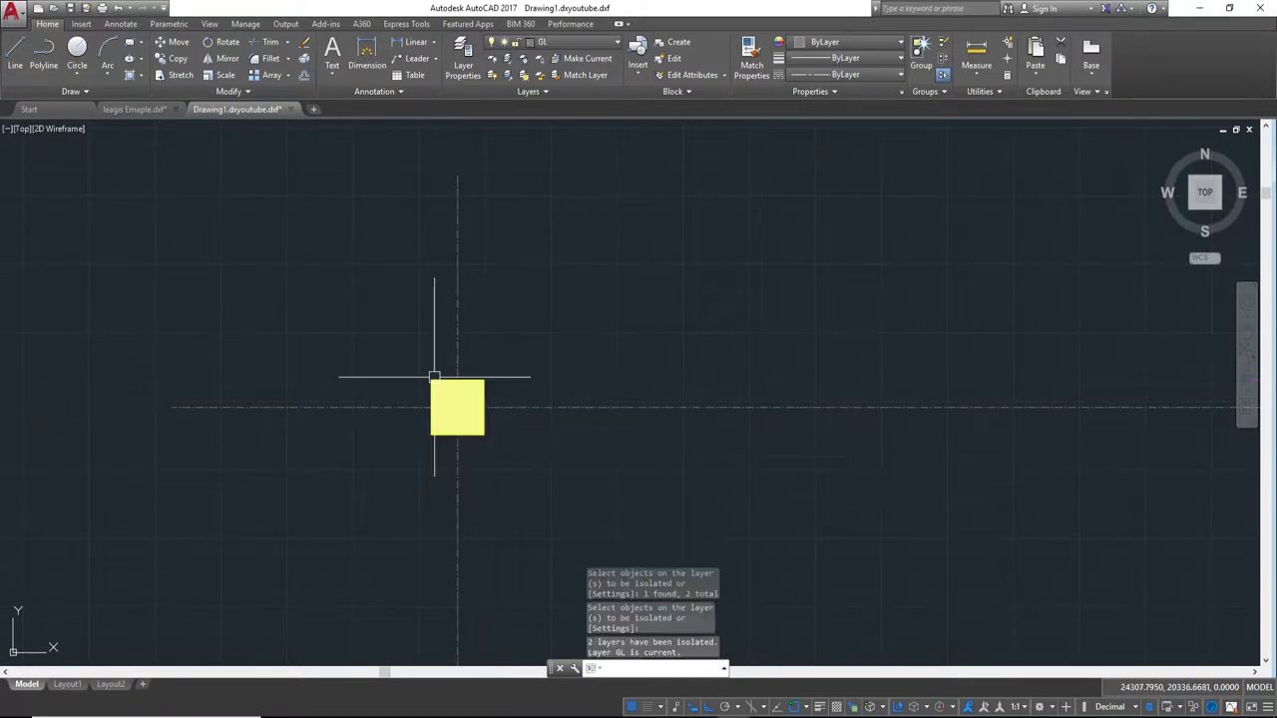
pyautogui.scroll(-5, 433, 380)
pyautogui.scroll(-4, 570, 448)
pyautogui.moveTo(687, 519); pyautogui.dragTo(655, 361, button='middle')
pyautogui.scroll(4, 654, 361)
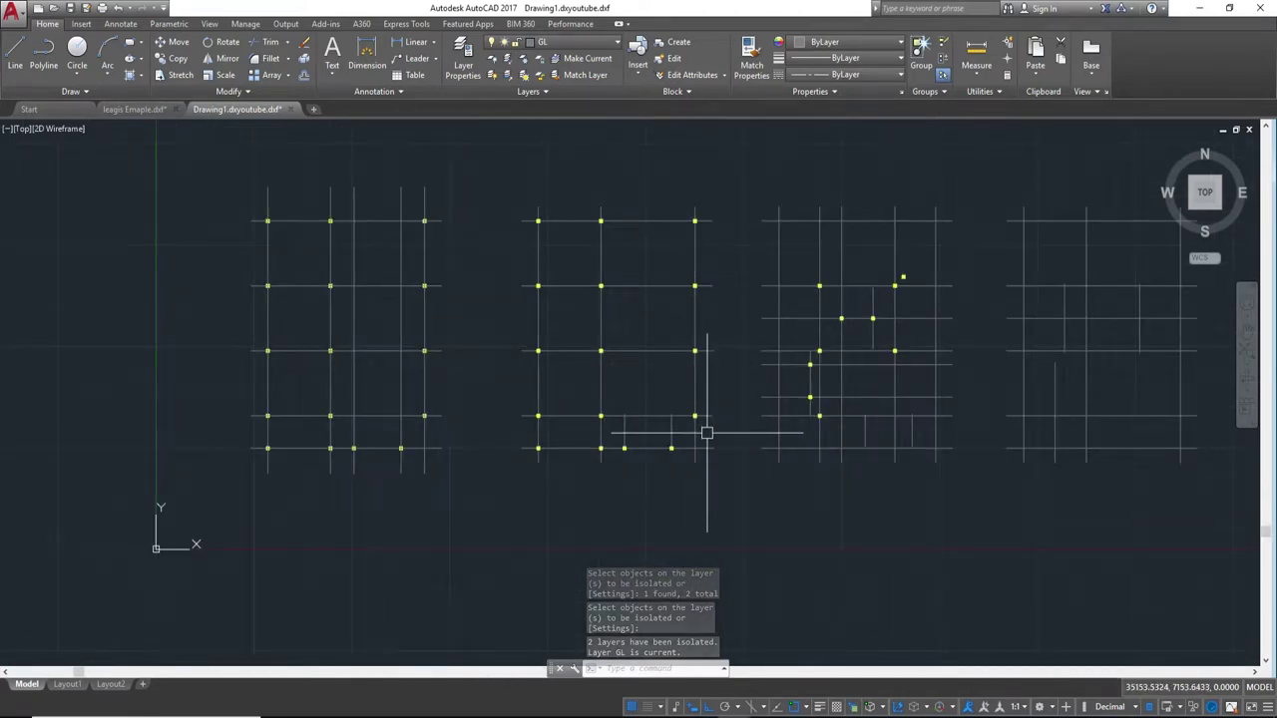
pyautogui.scroll(-2, 706, 433)
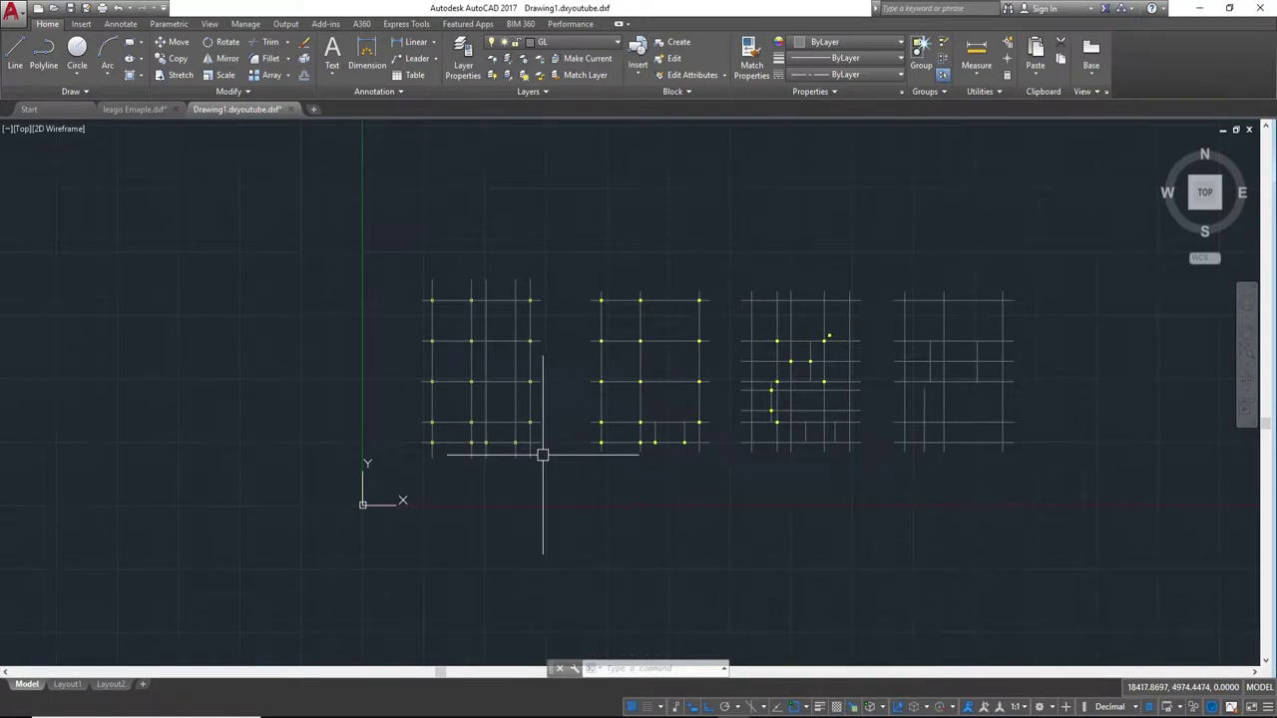
# - Copy the 26-object first column grid from its corner to a spot right of the drawings
pyautogui.click(562, 480)
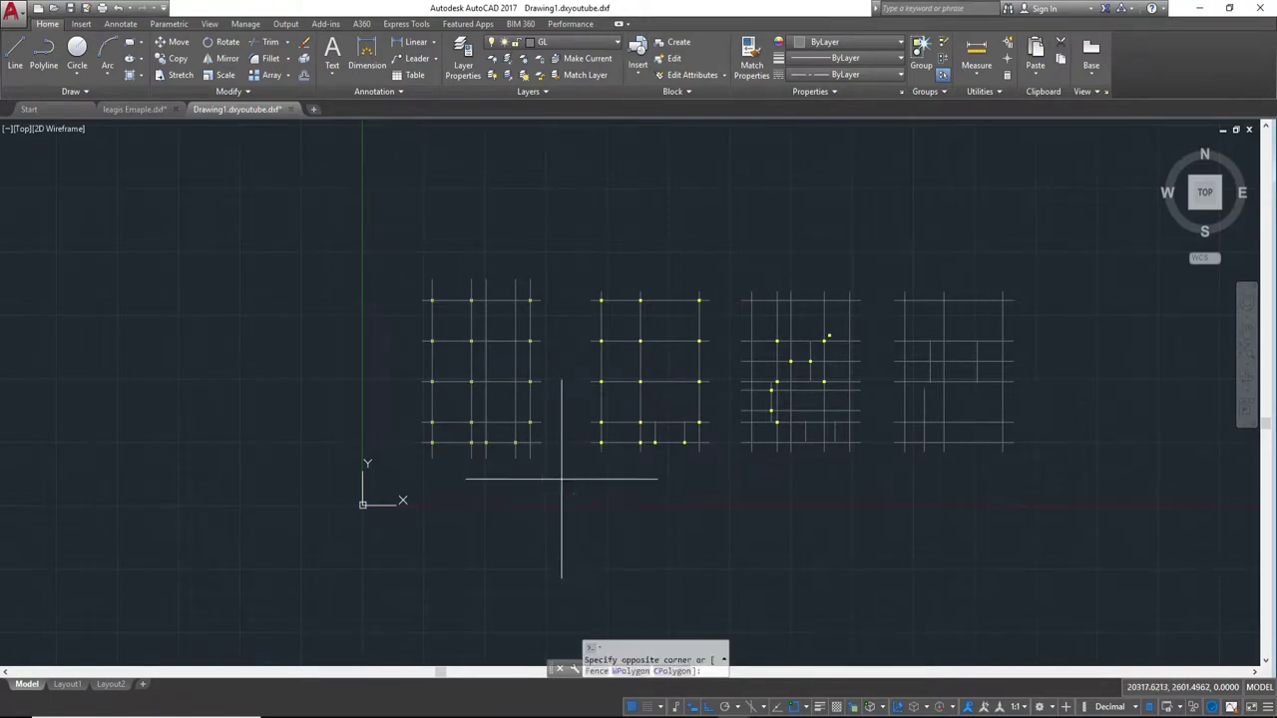
pyautogui.click(354, 249)
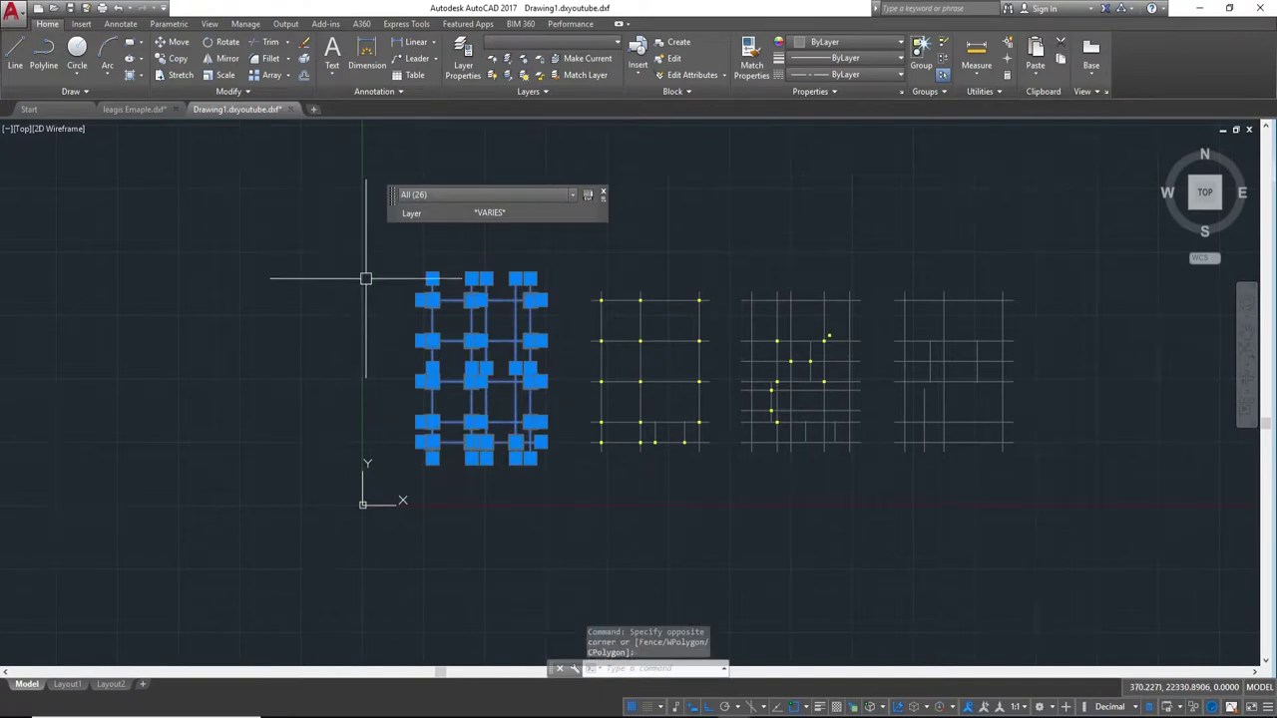
pyautogui.write('co')
pyautogui.press('Return')
pyautogui.click(365, 279)
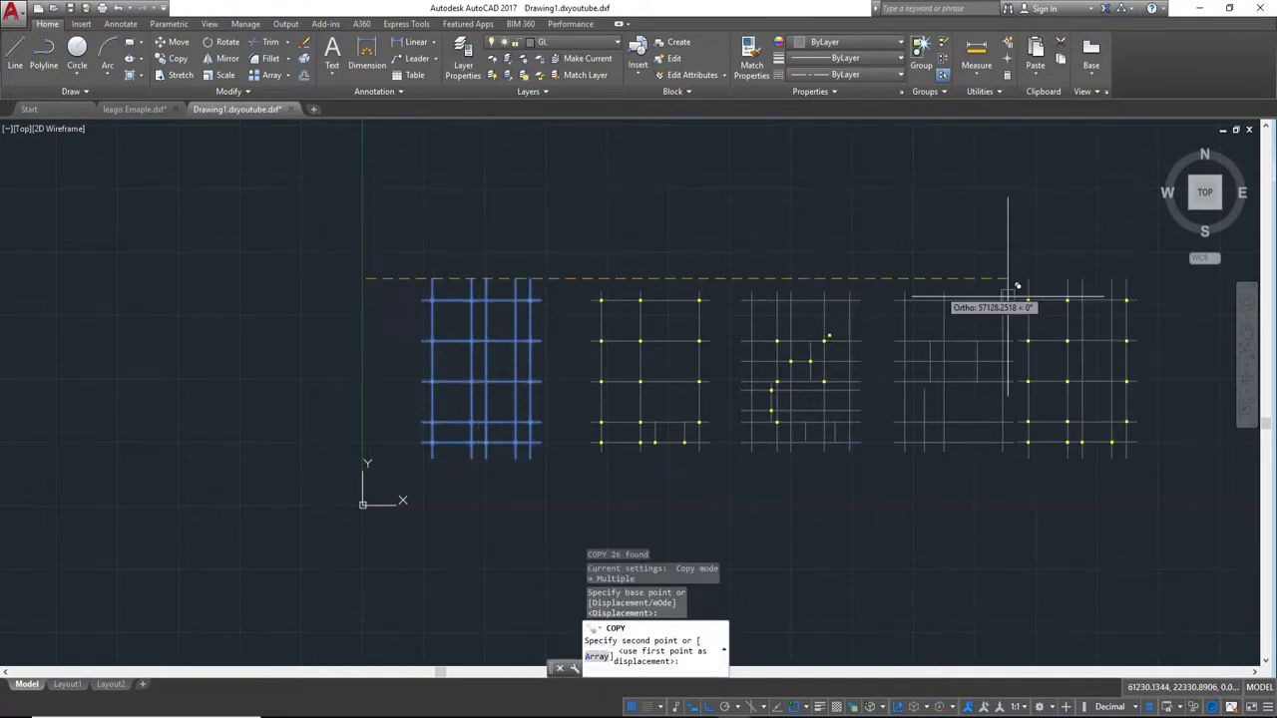
pyautogui.click(1041, 279)
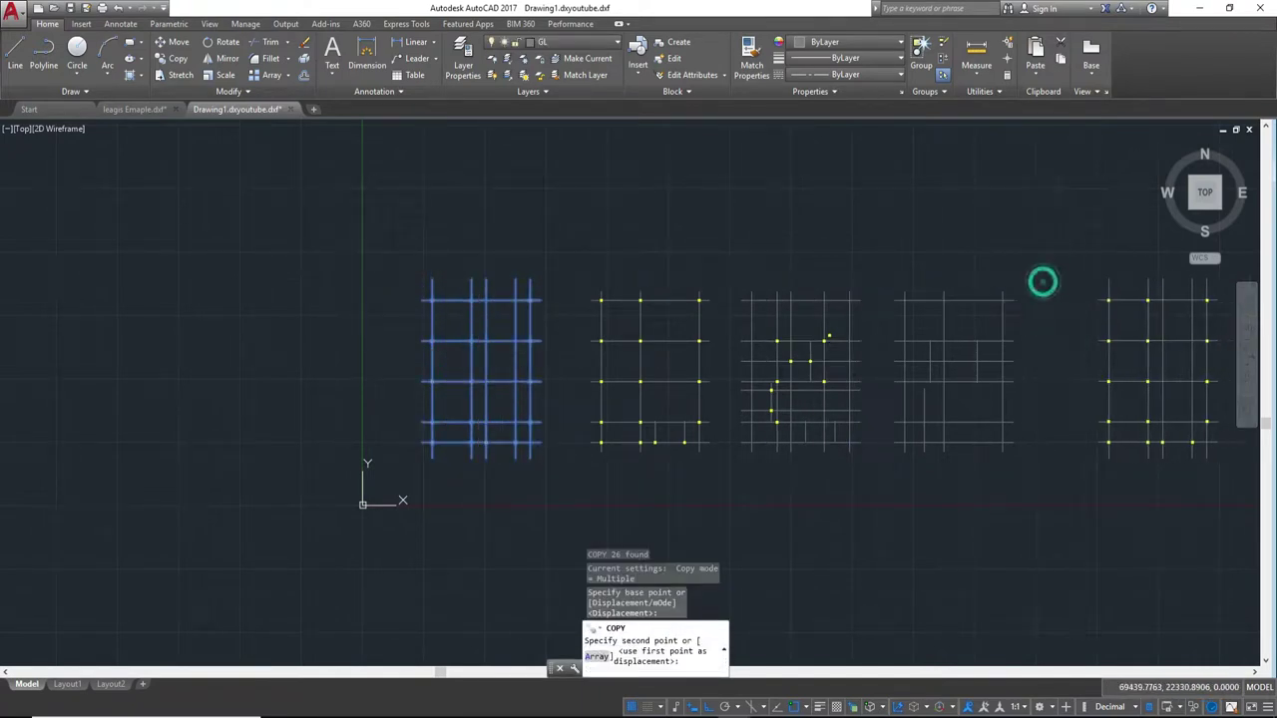
pyautogui.press('Escape')
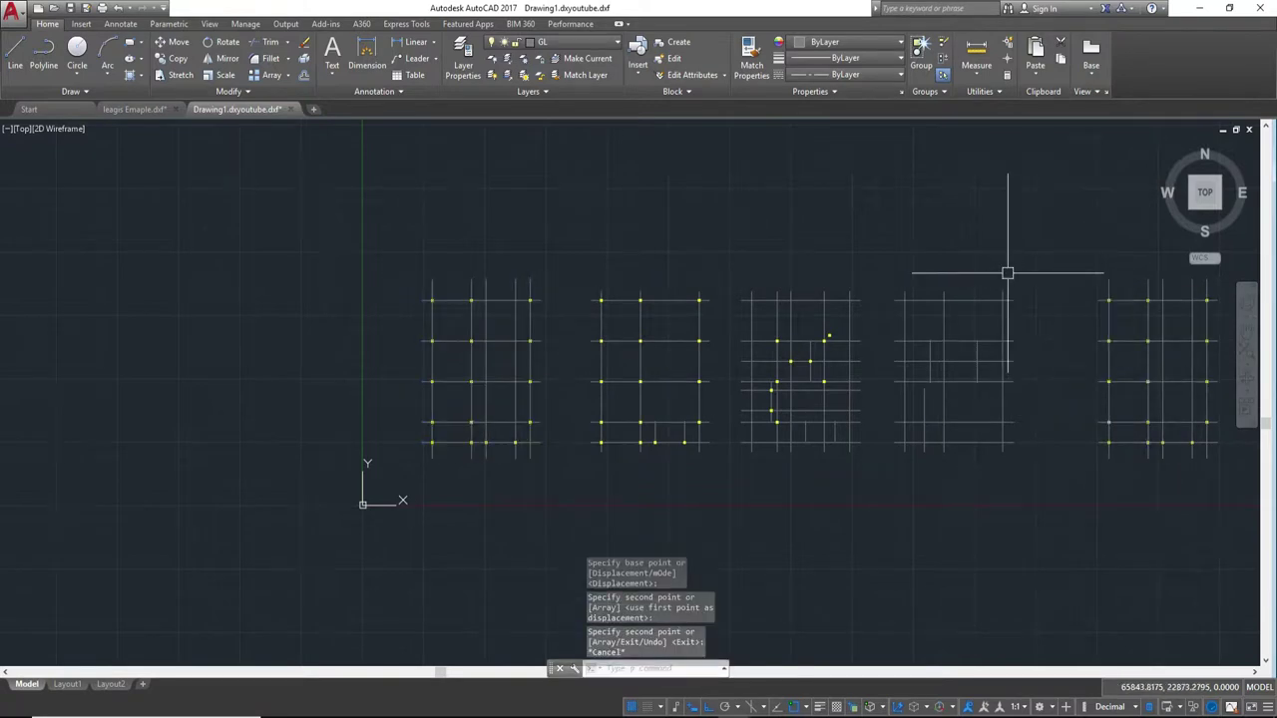
# - Turn all layers back on with LAYON
pyautogui.rightClick(1008, 280)
pyautogui.press('Escape')
pyautogui.press('Return')
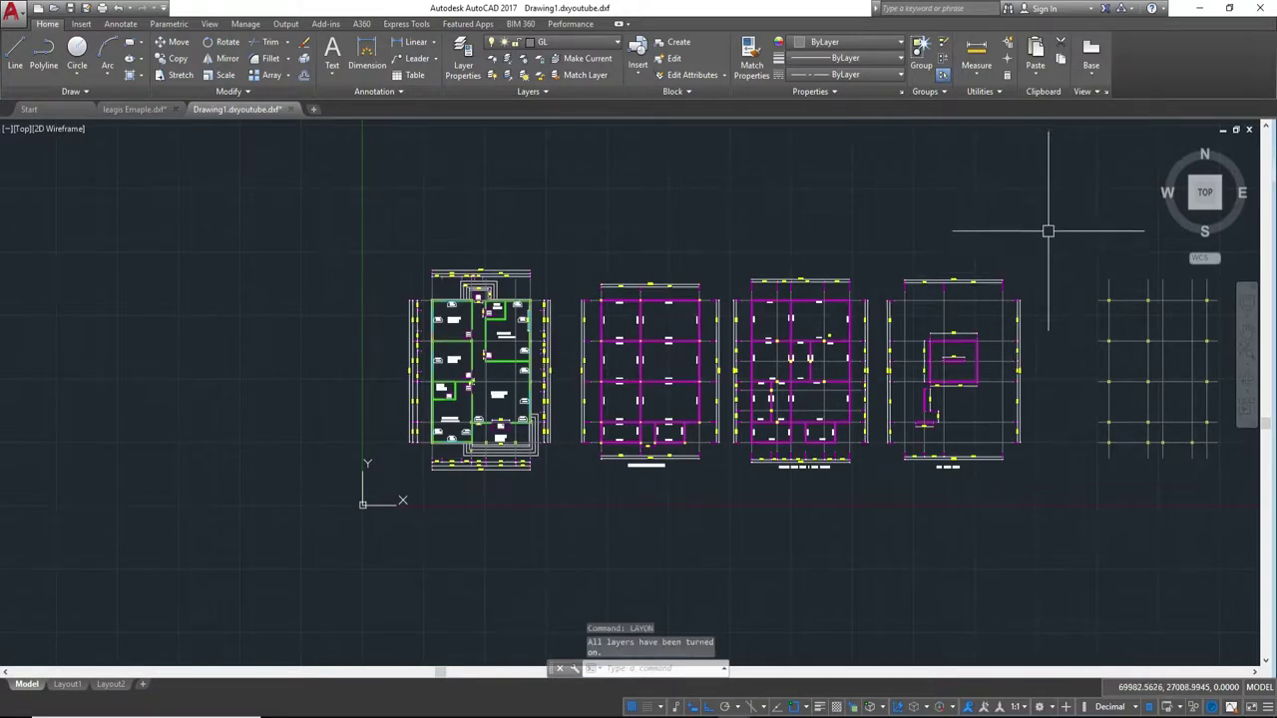
pyautogui.moveTo(1043, 356); pyautogui.dragTo(789, 327, button='middle')
pyautogui.scroll(6, 981, 339)
pyautogui.scroll(-2, 829, 285)
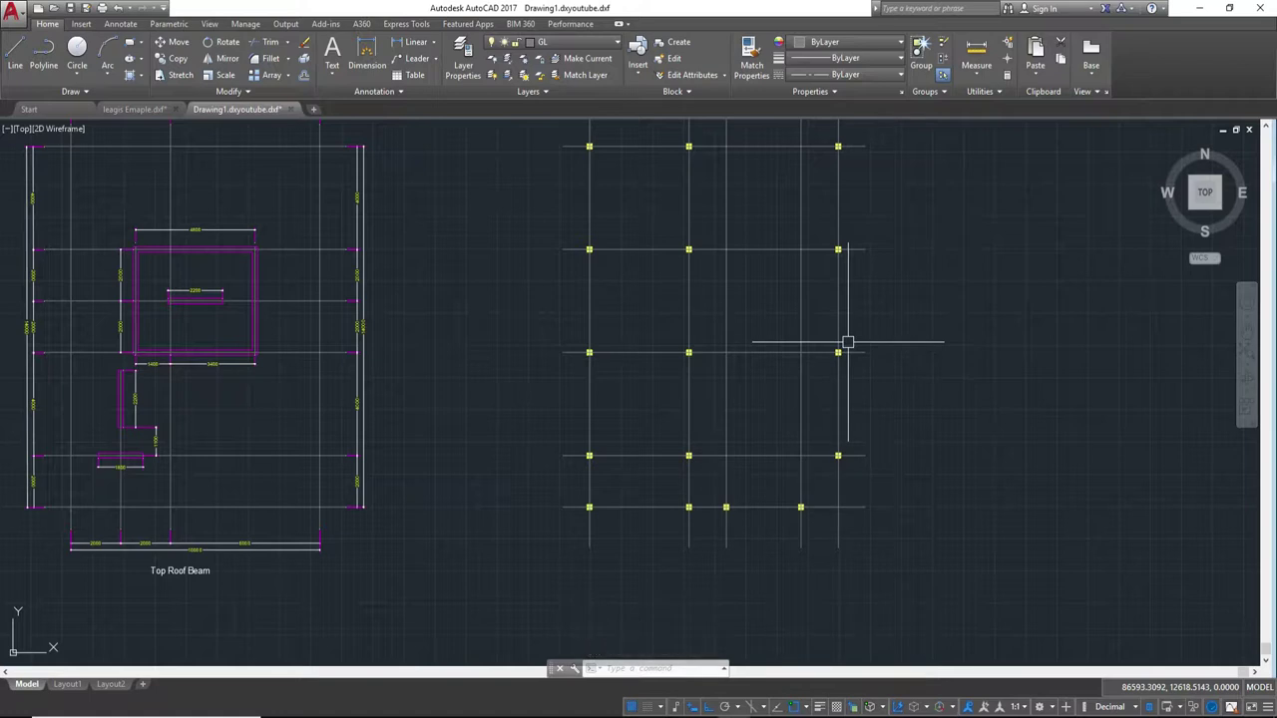
pyautogui.moveTo(869, 373)
pyautogui.mouseDown(button='middle')
pyautogui.moveTo(575, 367)
pyautogui.moveTo(570, 379)
pyautogui.mouseUp(button='middle')
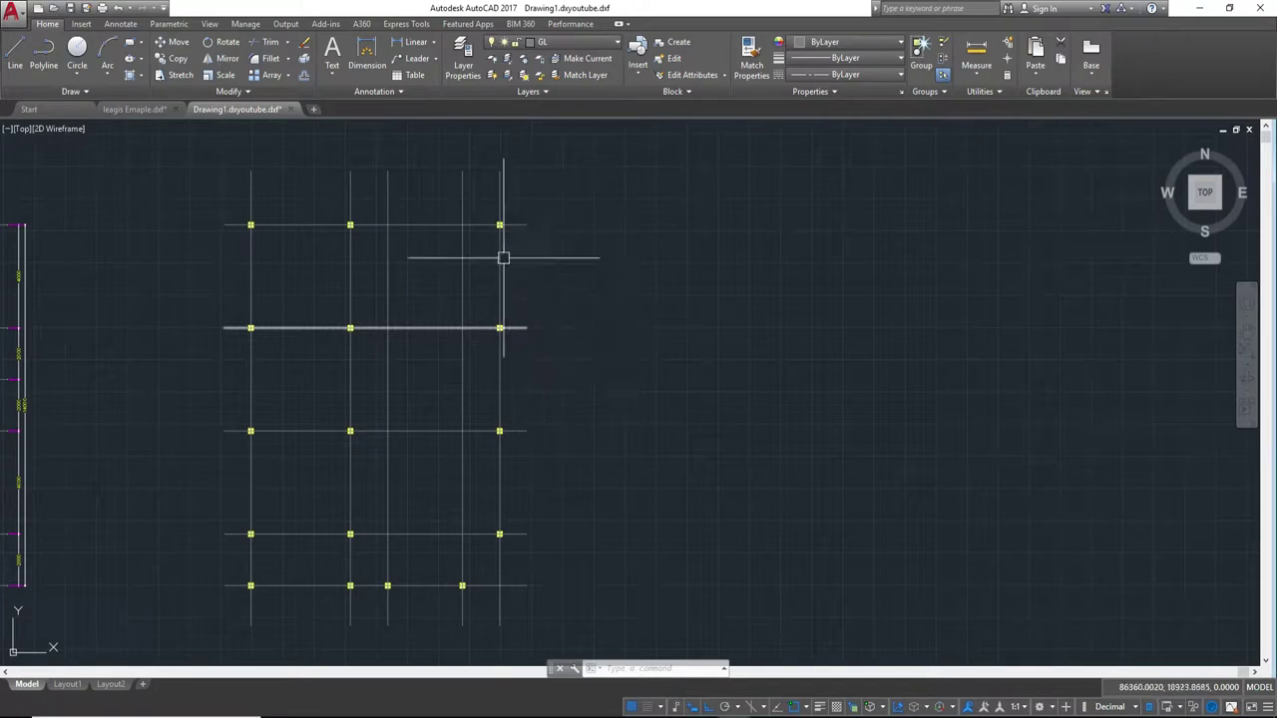
pyautogui.scroll(2, 507, 324)
pyautogui.scroll(-3, 507, 324)
pyautogui.scroll(1, 502, 351)
pyautogui.scroll(2, 656, 353)
pyautogui.moveTo(753, 343)
pyautogui.mouseDown(button='middle')
pyautogui.moveTo(547, 337)
pyautogui.moveTo(554, 358)
pyautogui.mouseUp(button='middle')
pyautogui.scroll(-2, 616, 337)
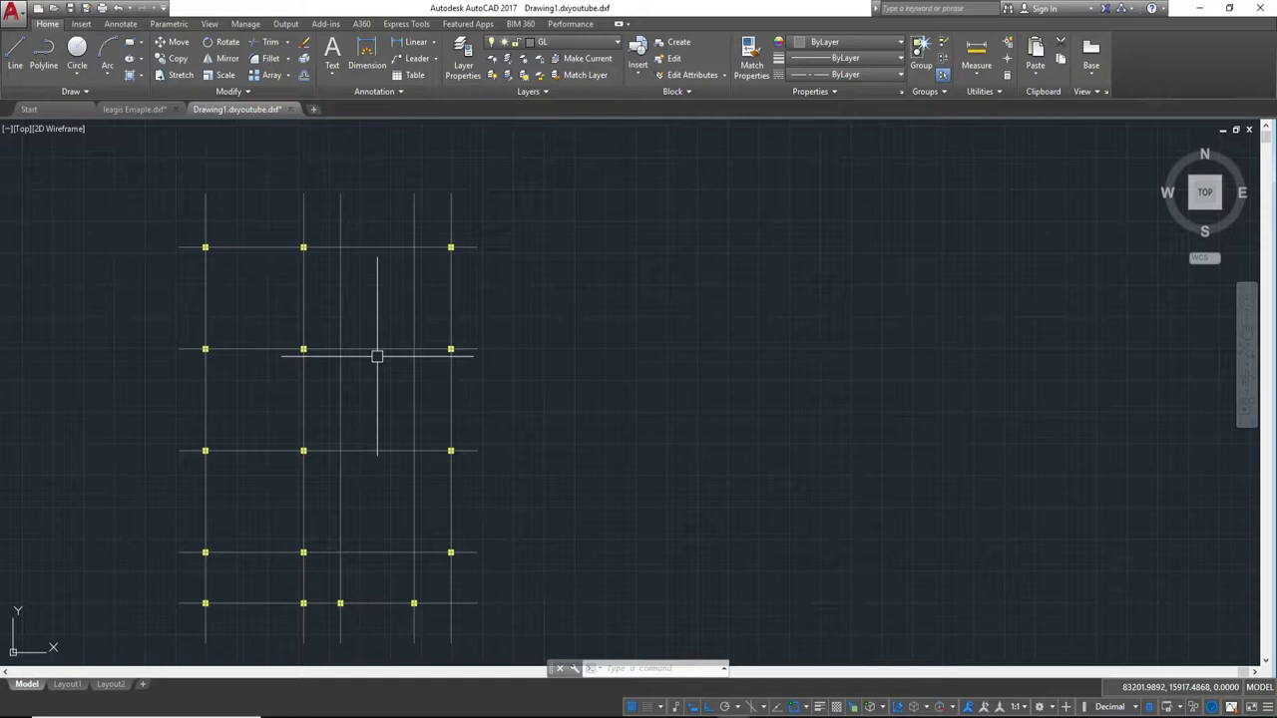
pyautogui.moveTo(365, 416); pyautogui.dragTo(390, 368, button='middle')
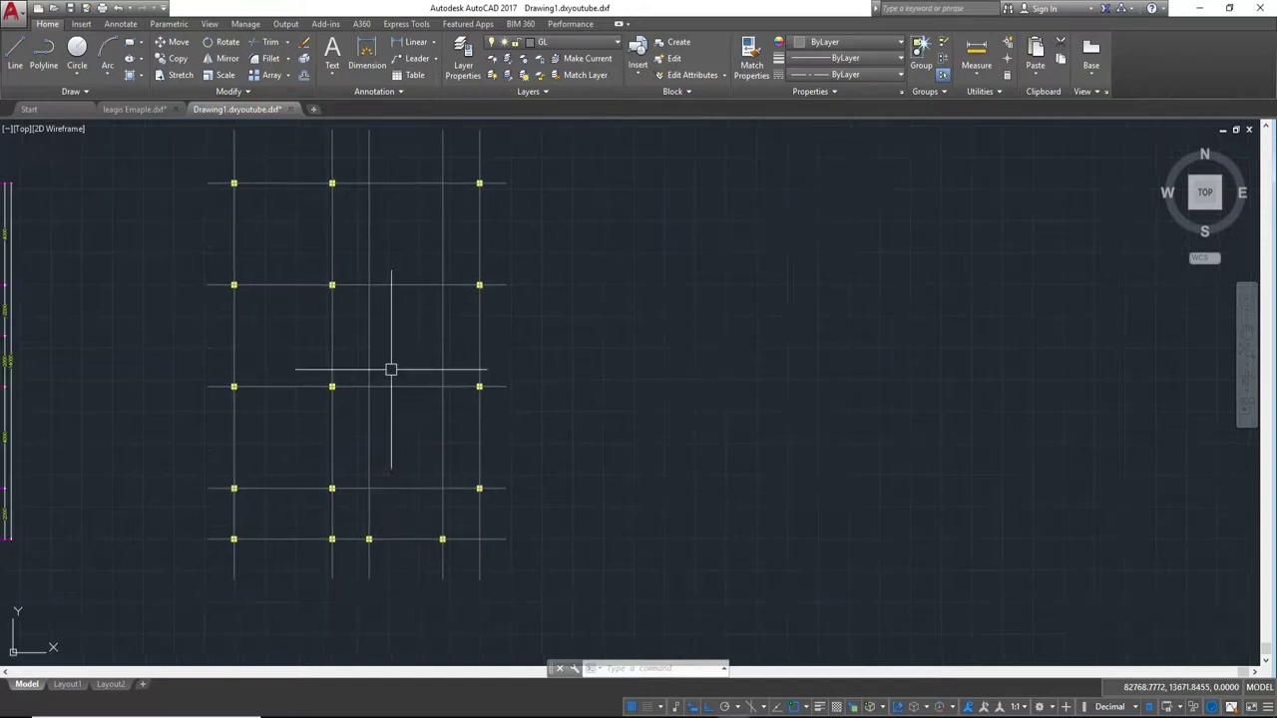
pyautogui.scroll(2, 387, 416)
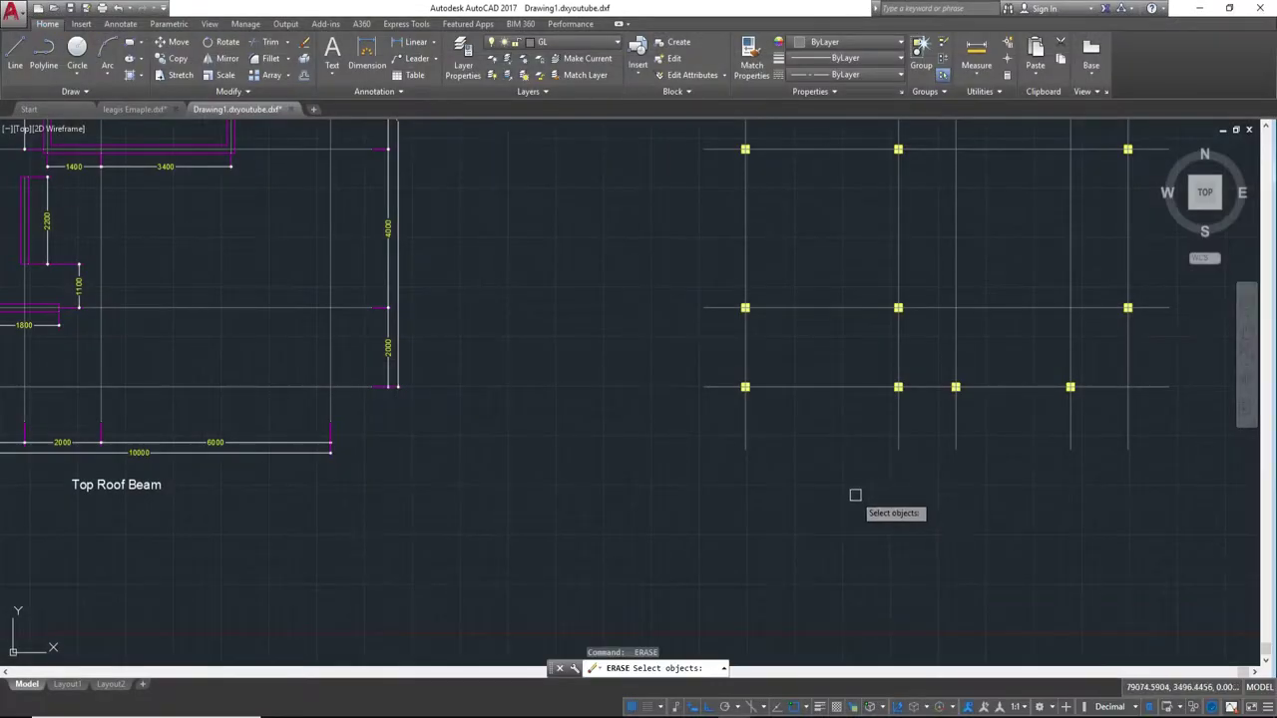
# - Cancel the erase and dimension the first 4000 bay beneath the copied column grid
pyautogui.press('Escape')
pyautogui.scroll(2, 812, 476)
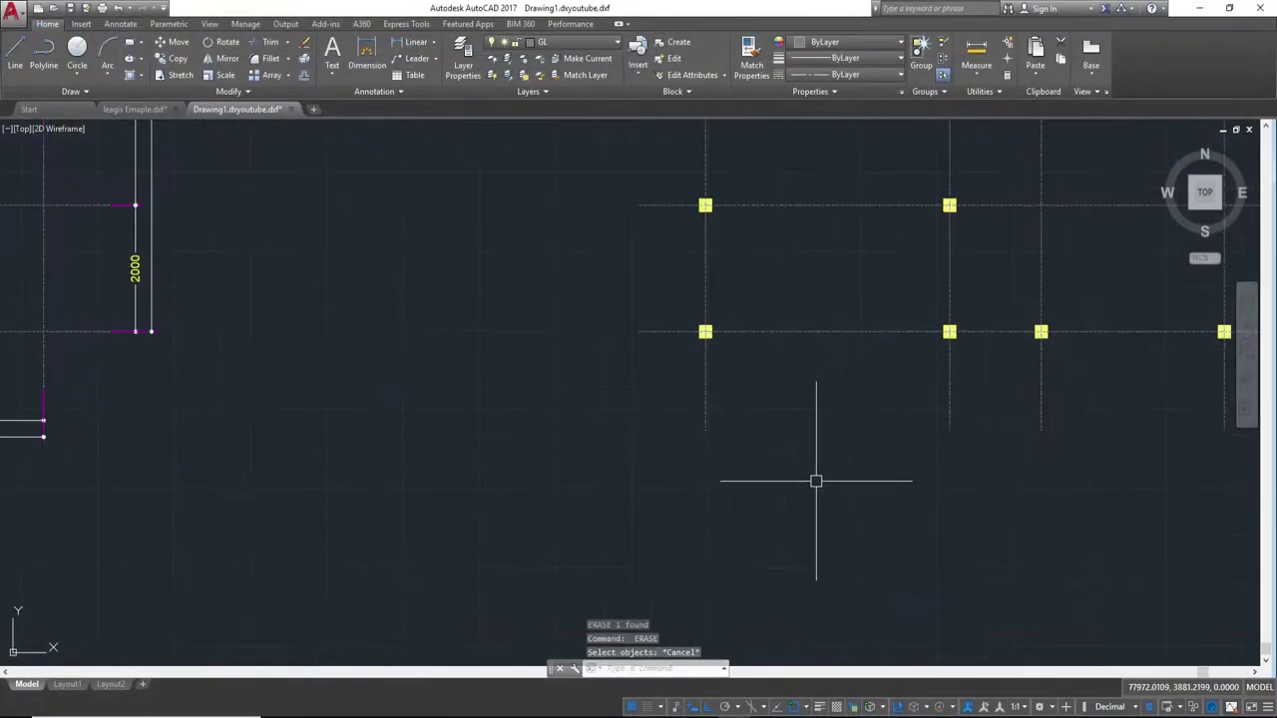
pyautogui.scroll(-2, 842, 485)
pyautogui.write('di')
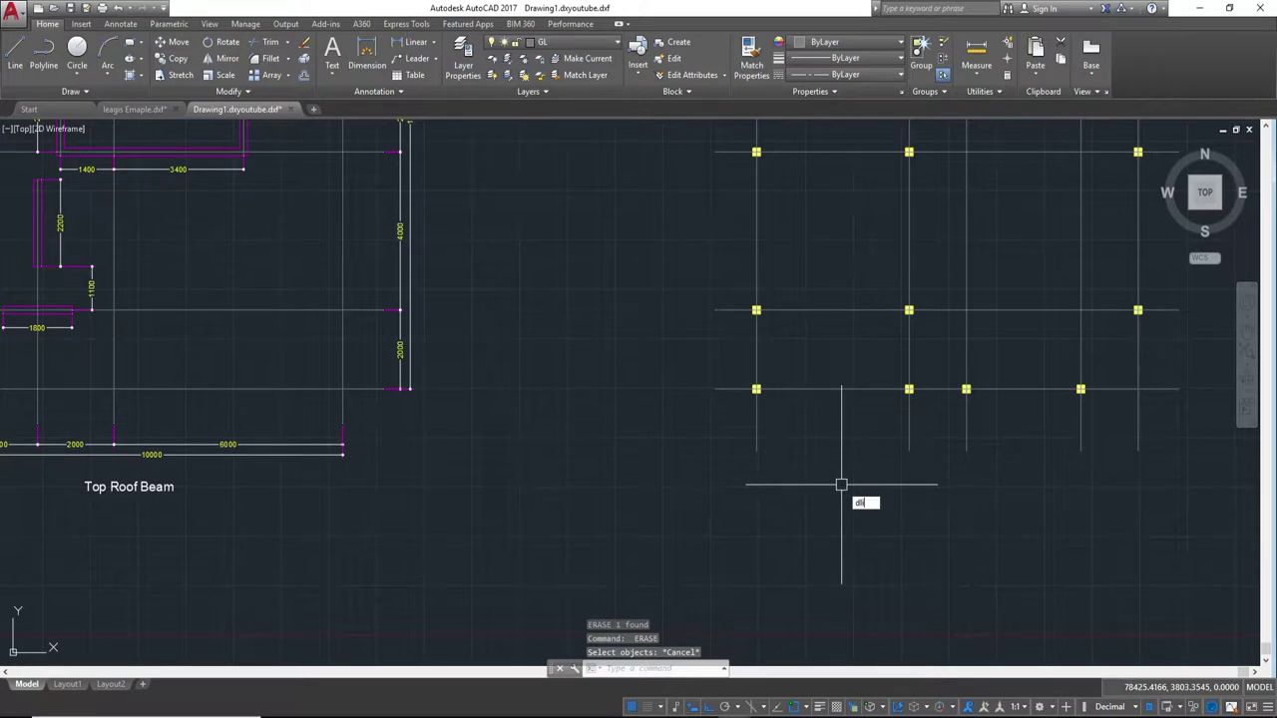
pyautogui.press('Return')
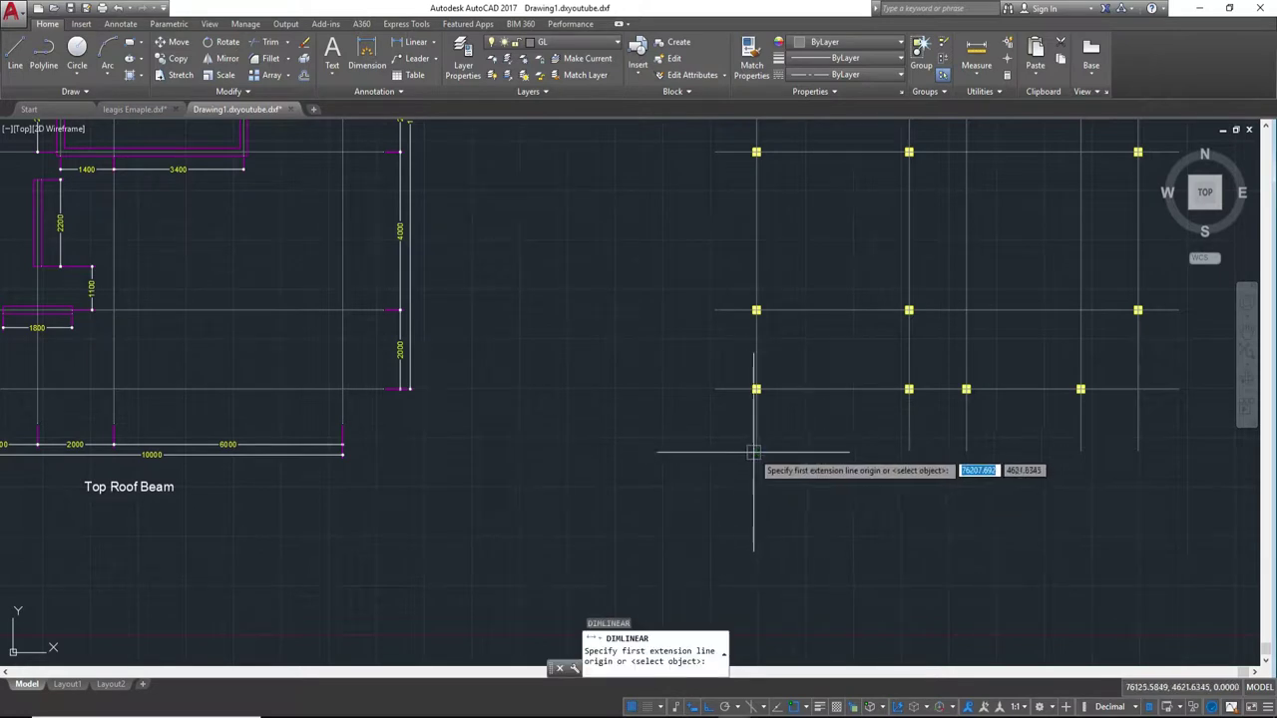
pyautogui.click(756, 448)
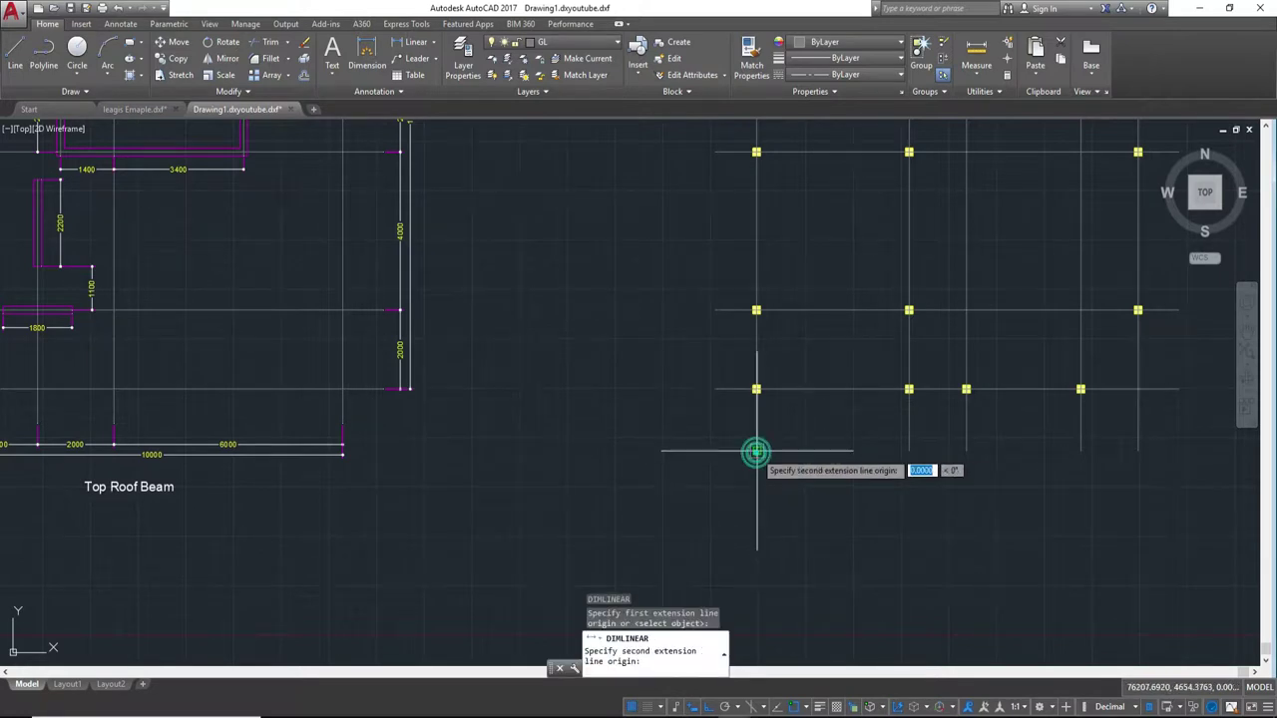
pyautogui.click(909, 449)
pyautogui.click(907, 462)
pyautogui.scroll(3, 906, 465)
pyautogui.scroll(-2, 835, 508)
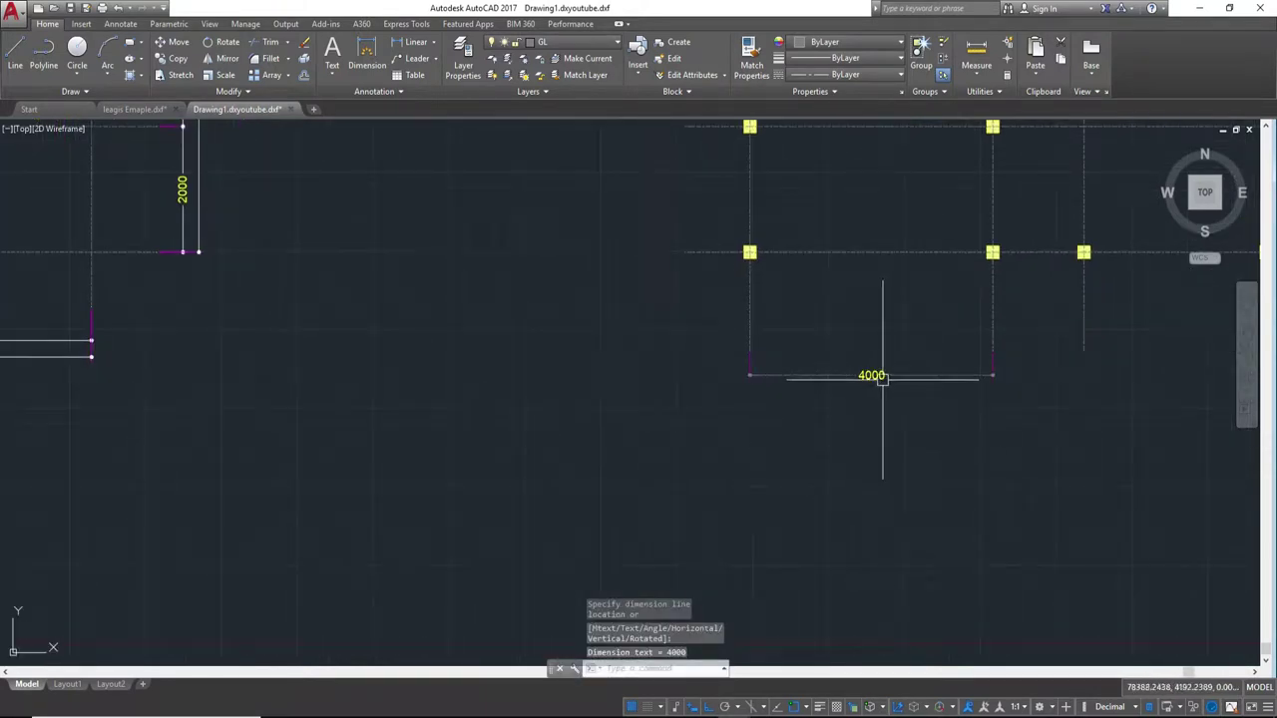
pyautogui.scroll(-1, 885, 324)
pyautogui.scroll(-1, 901, 394)
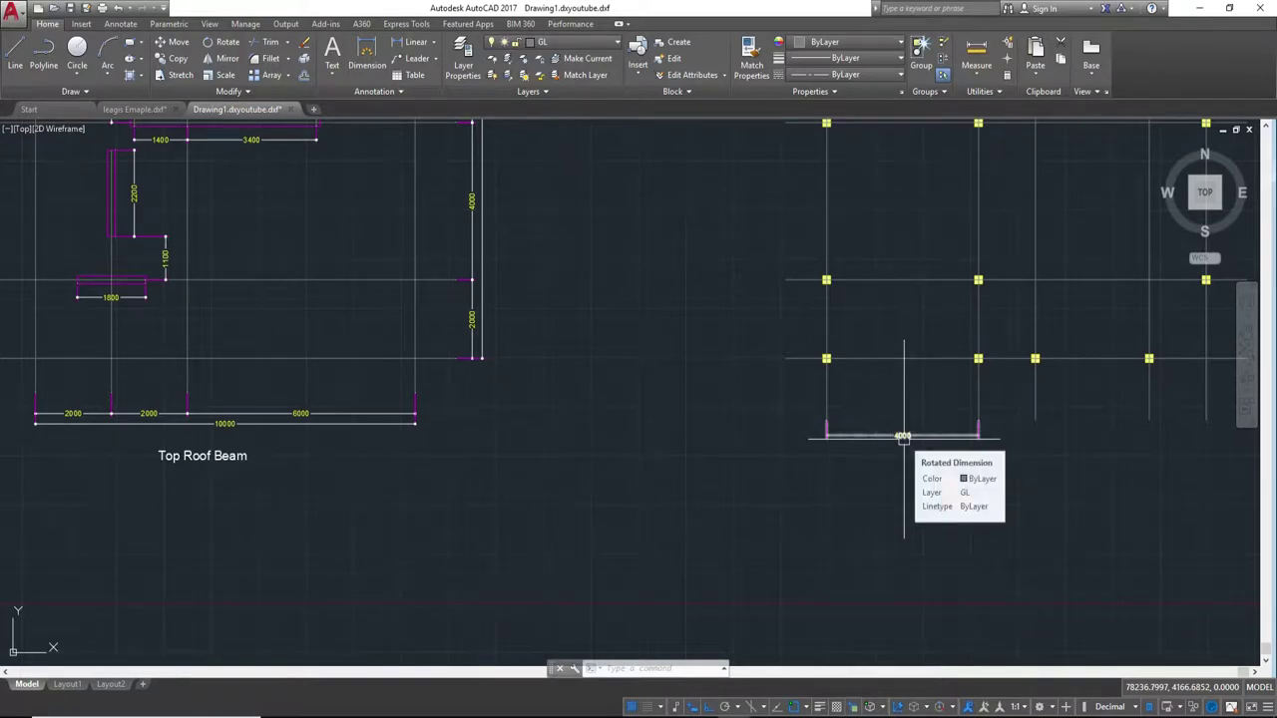
pyautogui.scroll(1, 920, 384)
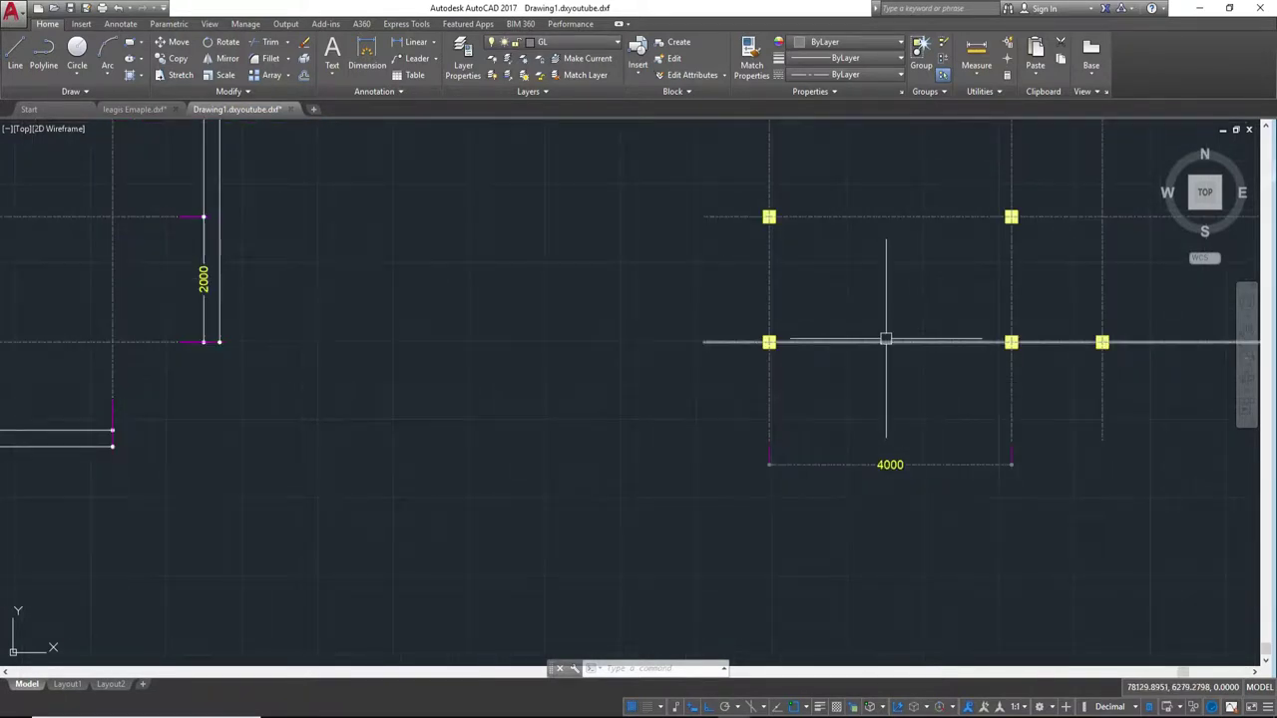
pyautogui.scroll(-2, 881, 424)
pyautogui.moveTo(893, 418); pyautogui.dragTo(896, 367, button='middle')
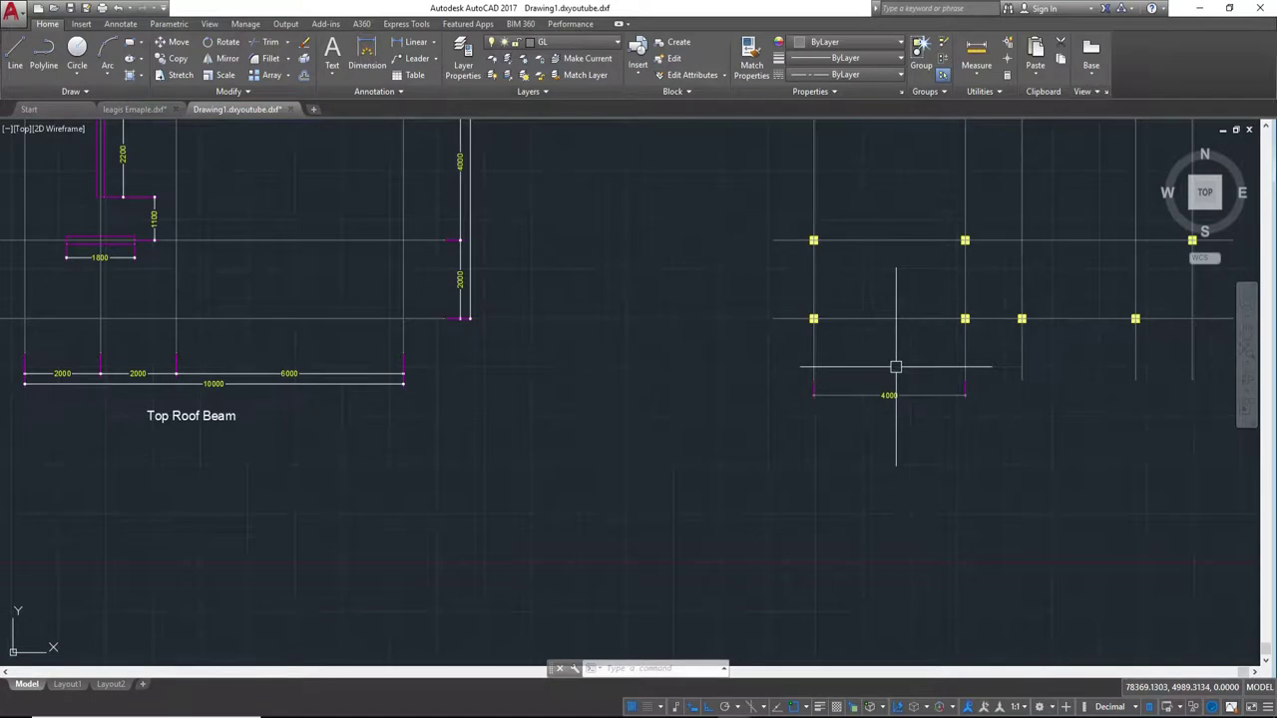
pyautogui.write('c')
# - Offset a vertical grid line 2000 to the right
pyautogui.press('Return')
pyautogui.write('2000')
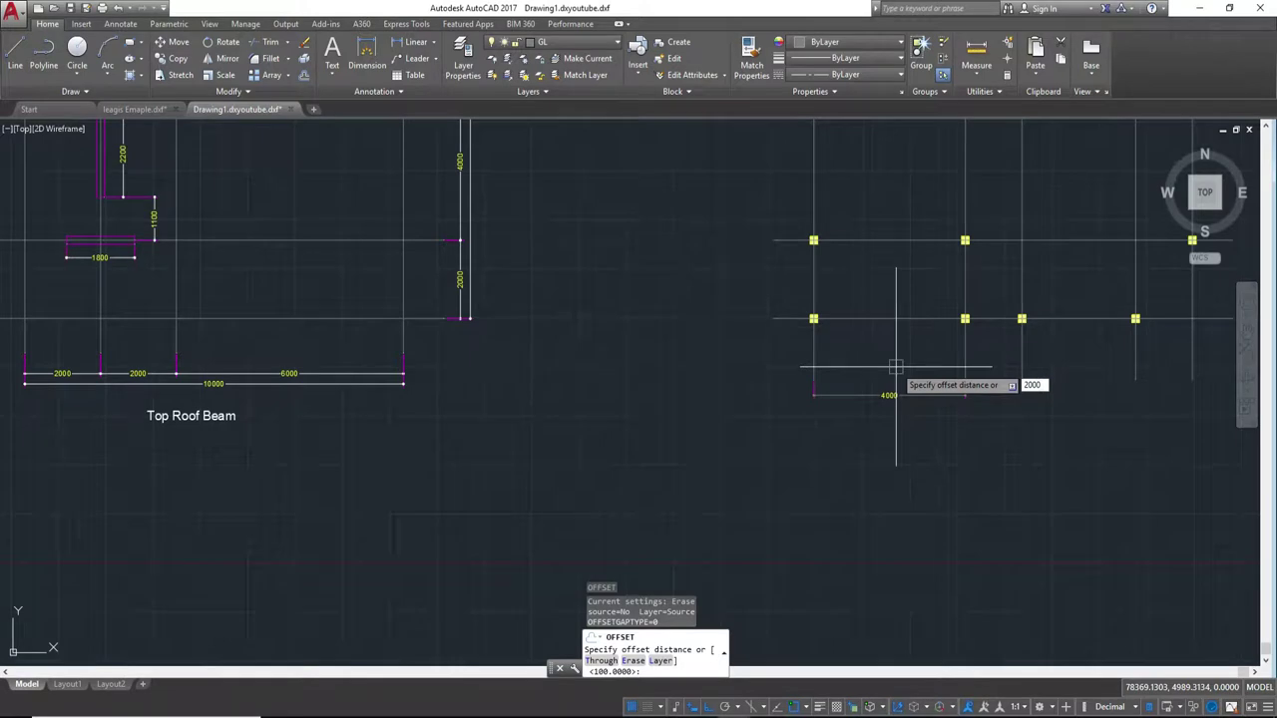
pyautogui.press('Return')
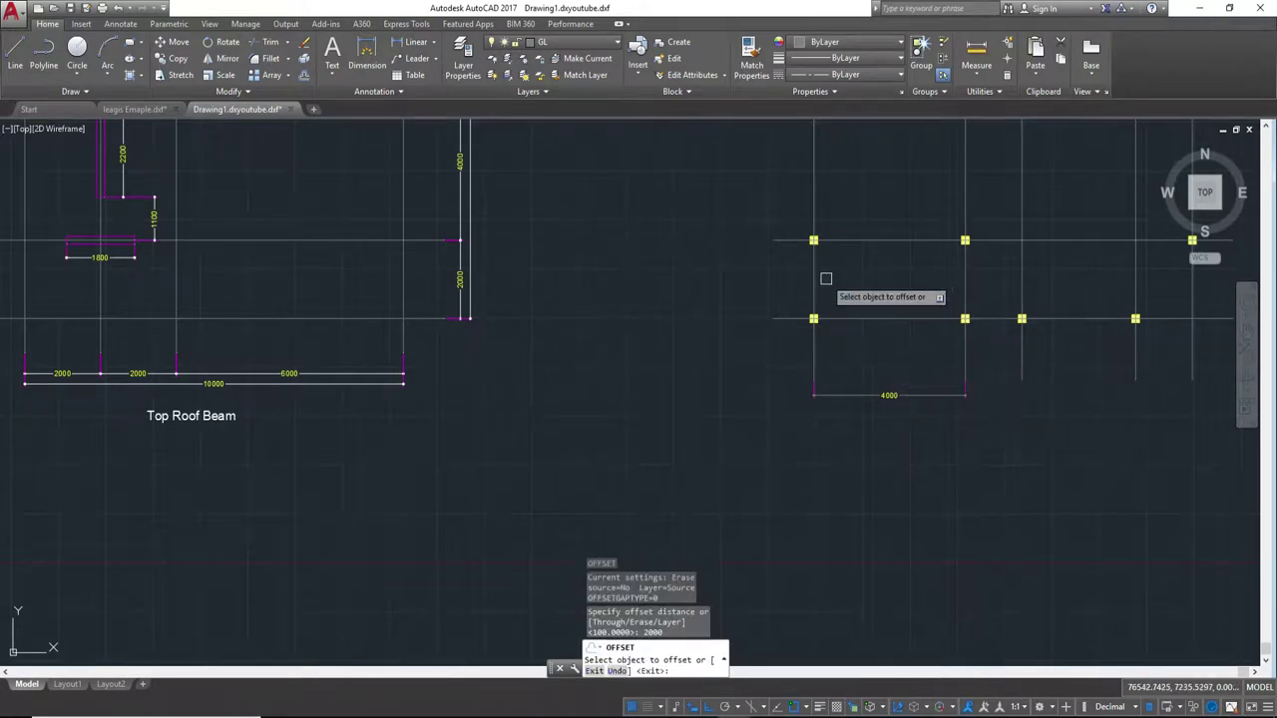
pyautogui.click(814, 285)
pyautogui.click(914, 278)
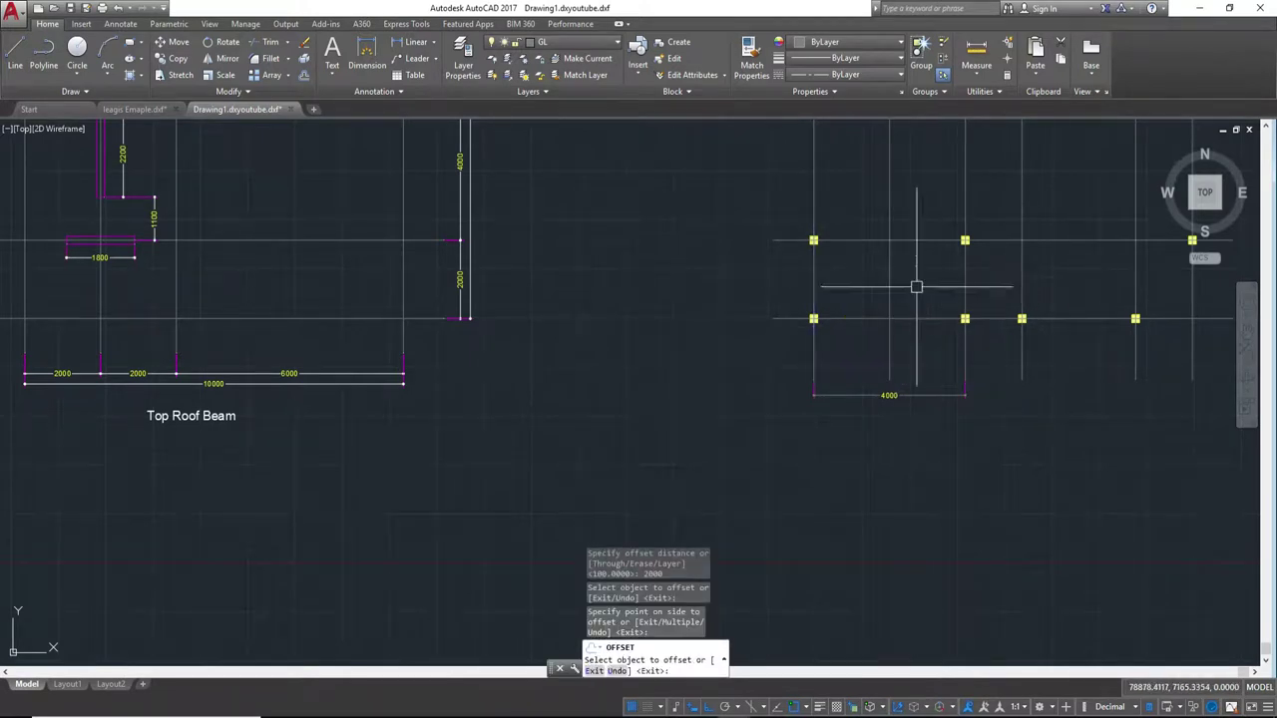
pyautogui.press('Escape')
pyautogui.scroll(1, 926, 329)
pyautogui.scroll(1, 935, 268)
pyautogui.moveTo(927, 204); pyautogui.dragTo(950, 248, button='middle')
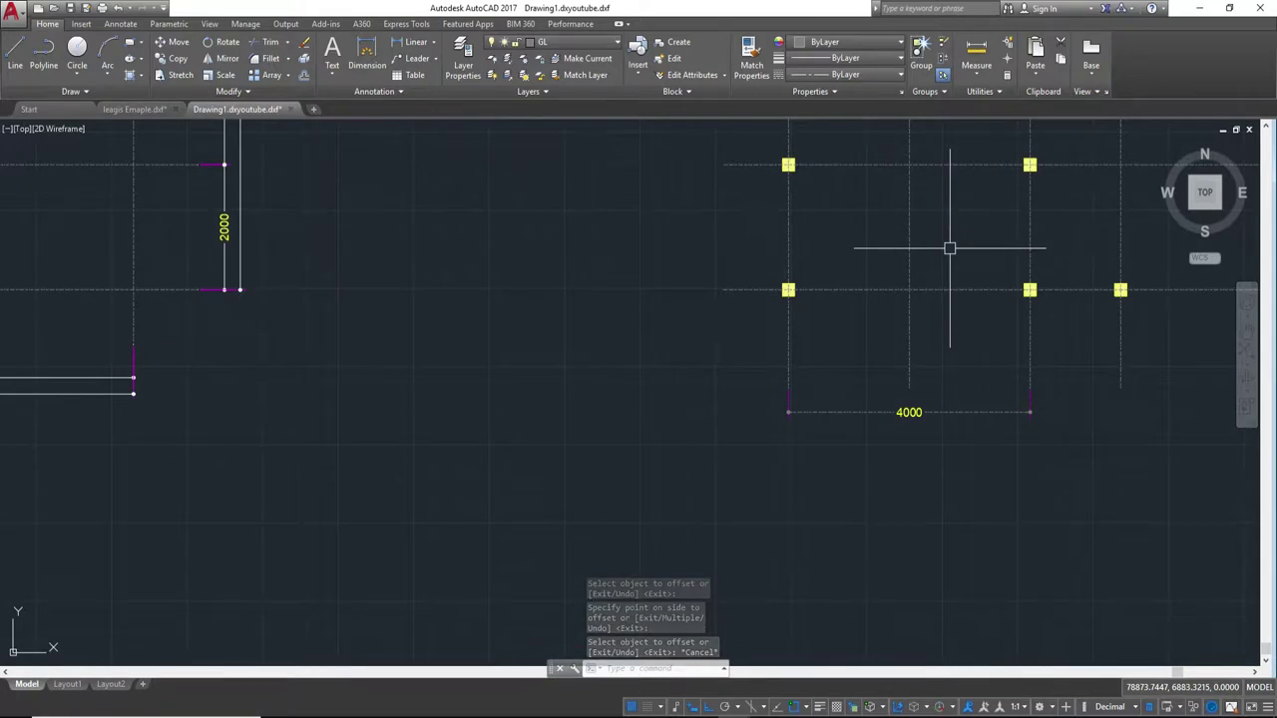
# - Offset a vertical grid line 2800 to the left
pyautogui.write('o')
pyautogui.press('Return')
pyautogui.write('2800')
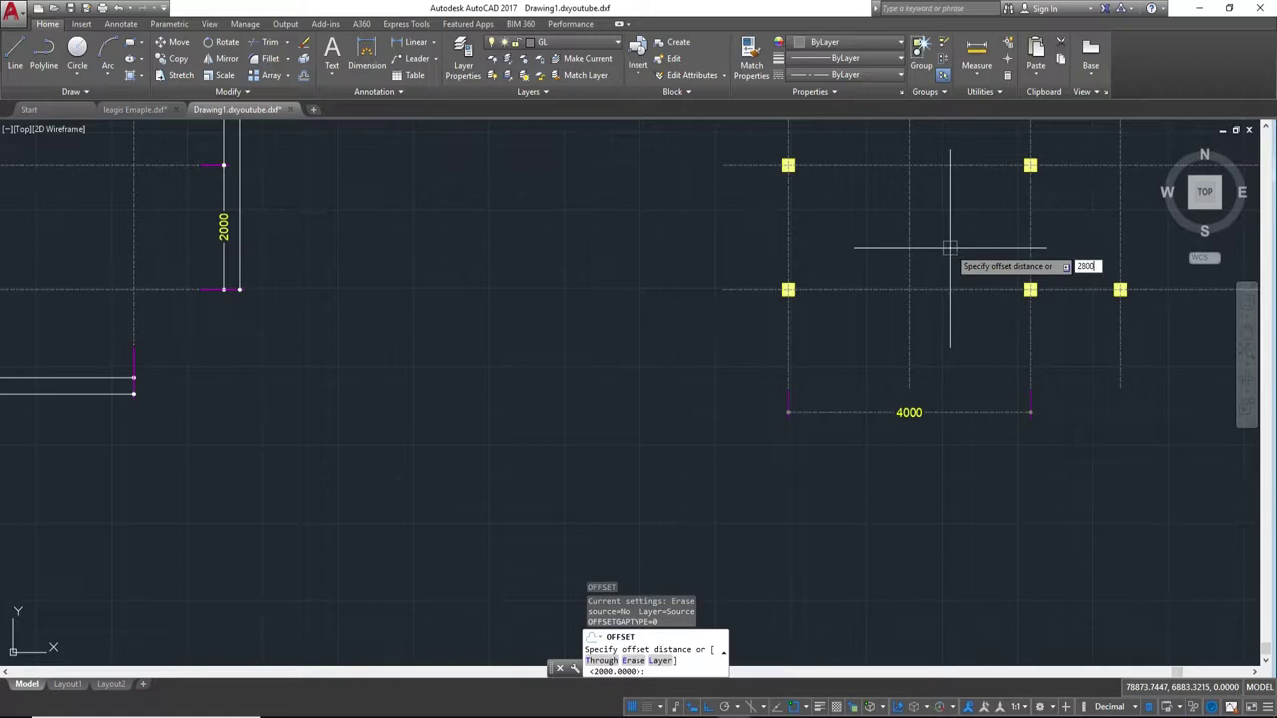
pyautogui.press('Return')
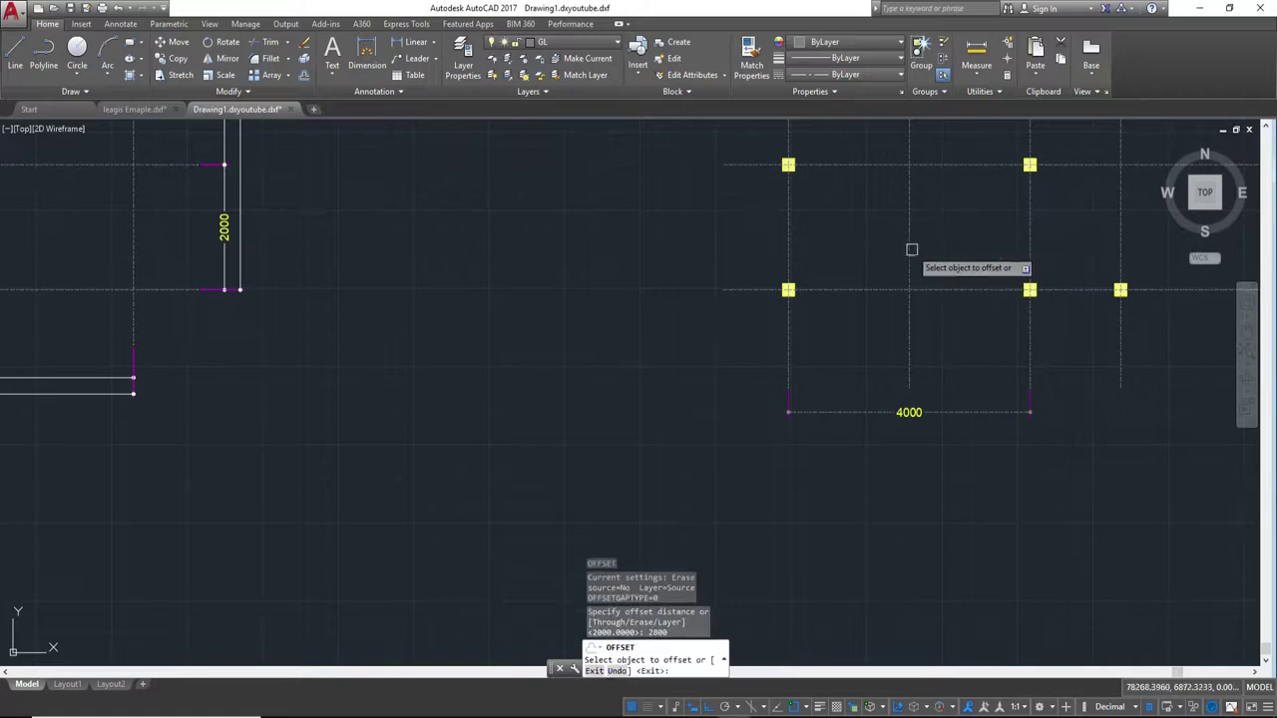
pyautogui.click(911, 260)
pyautogui.click(672, 257)
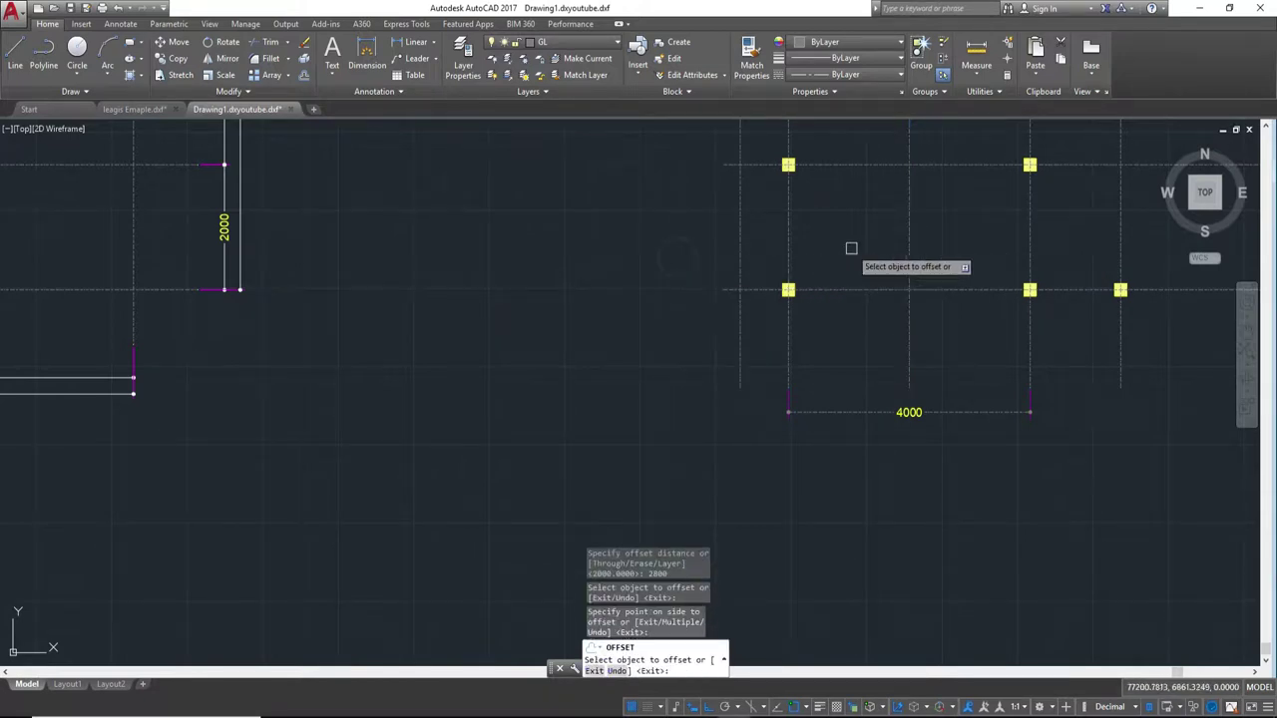
pyautogui.press('Escape')
pyautogui.moveTo(860, 240); pyautogui.dragTo(850, 333, button='middle')
# - Delete the window-selected vertical grid line
pyautogui.click(983, 339)
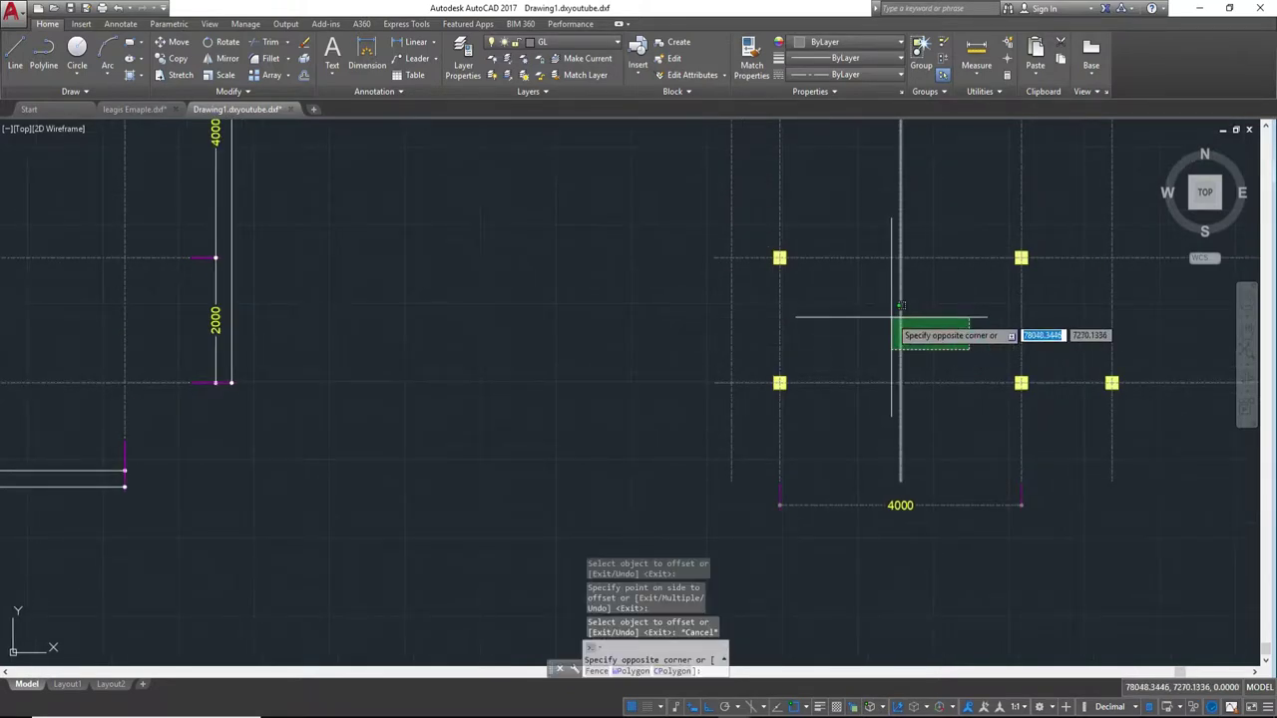
pyautogui.click(891, 318)
pyautogui.press('Return')
pyautogui.scroll(2, 792, 365)
# - Measure an 800 spacing between lines with DLI, then abandon the dimension
pyautogui.write('dli')
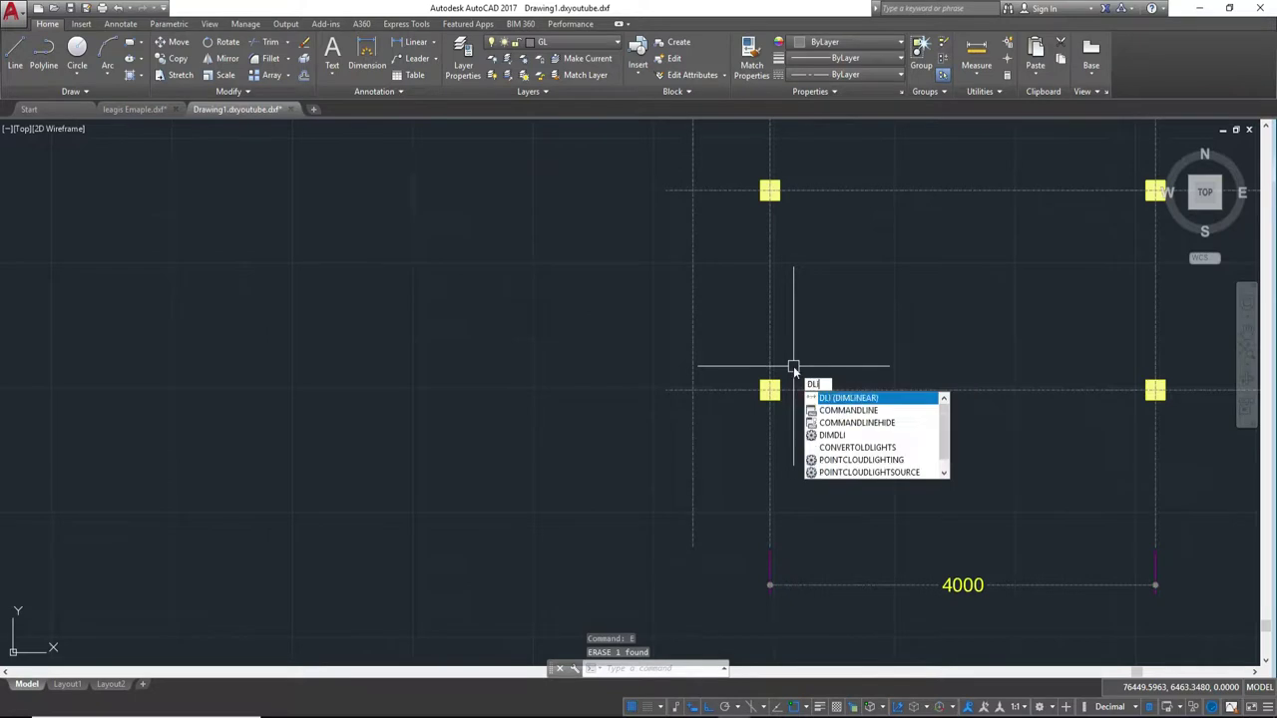
pyautogui.press('Return')
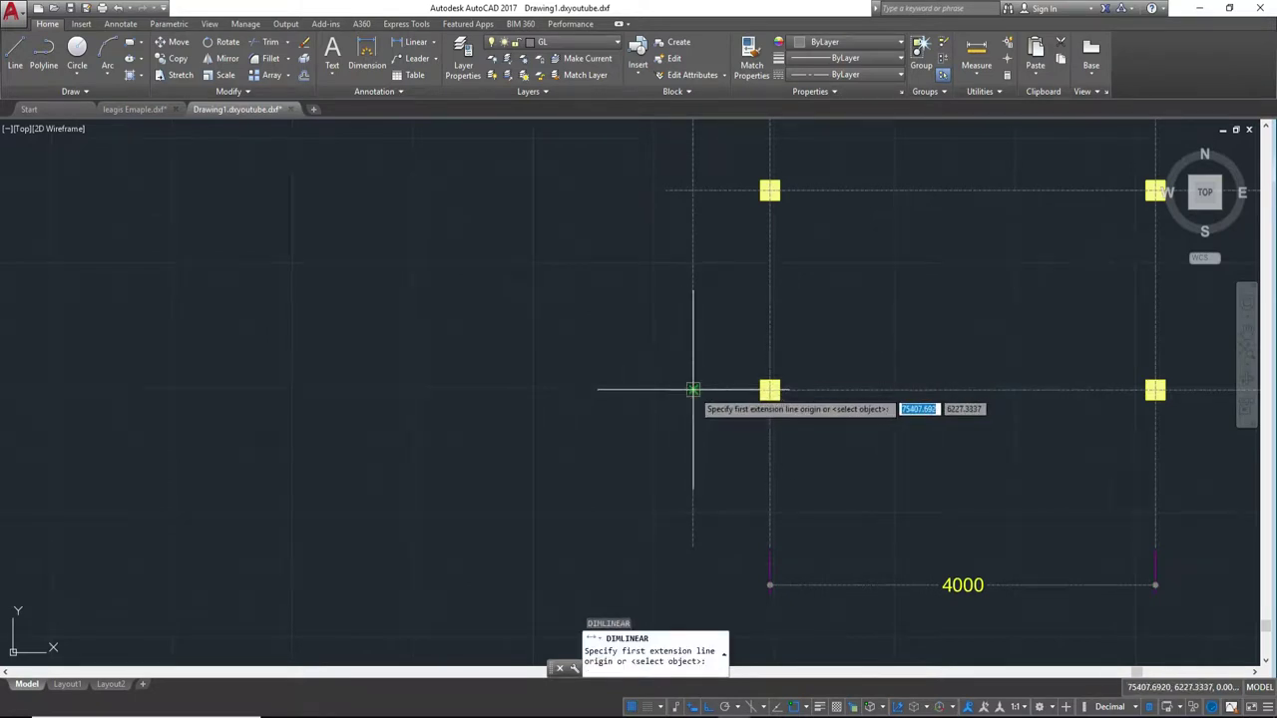
pyautogui.click(693, 390)
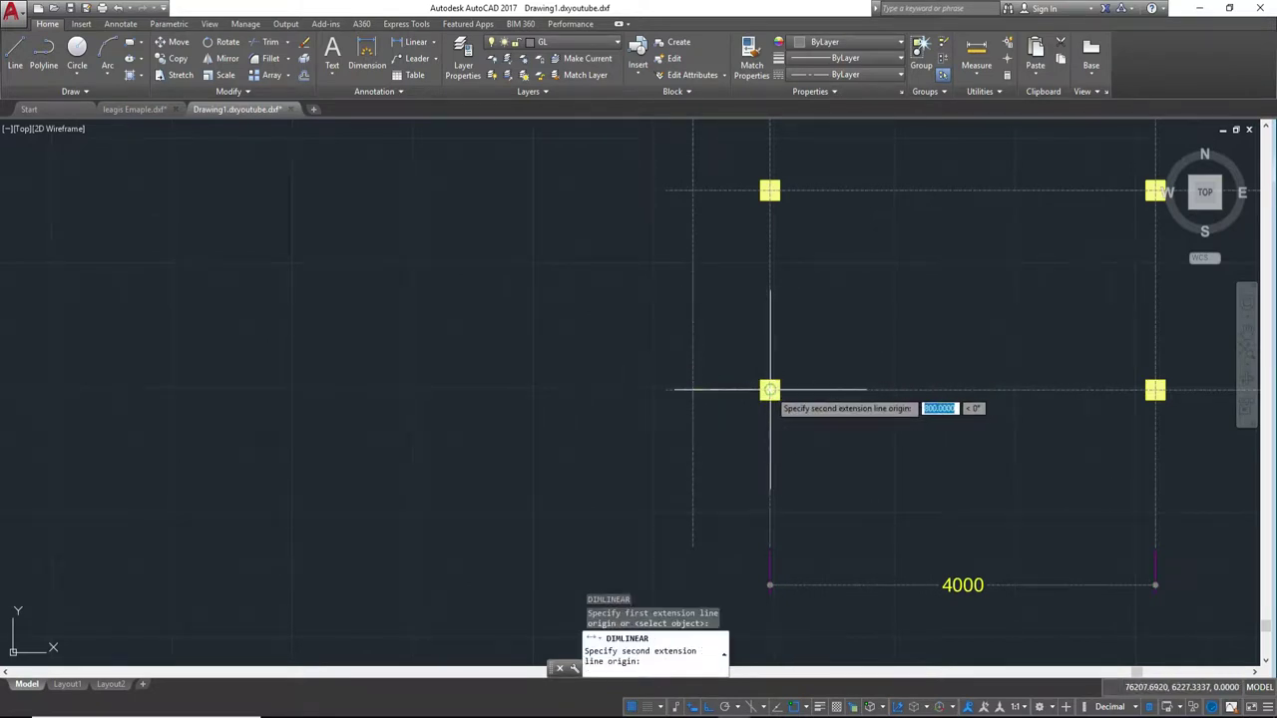
pyautogui.click(770, 390)
pyautogui.press('Escape')
pyautogui.scroll(-3, 765, 353)
pyautogui.scroll(-2, 829, 370)
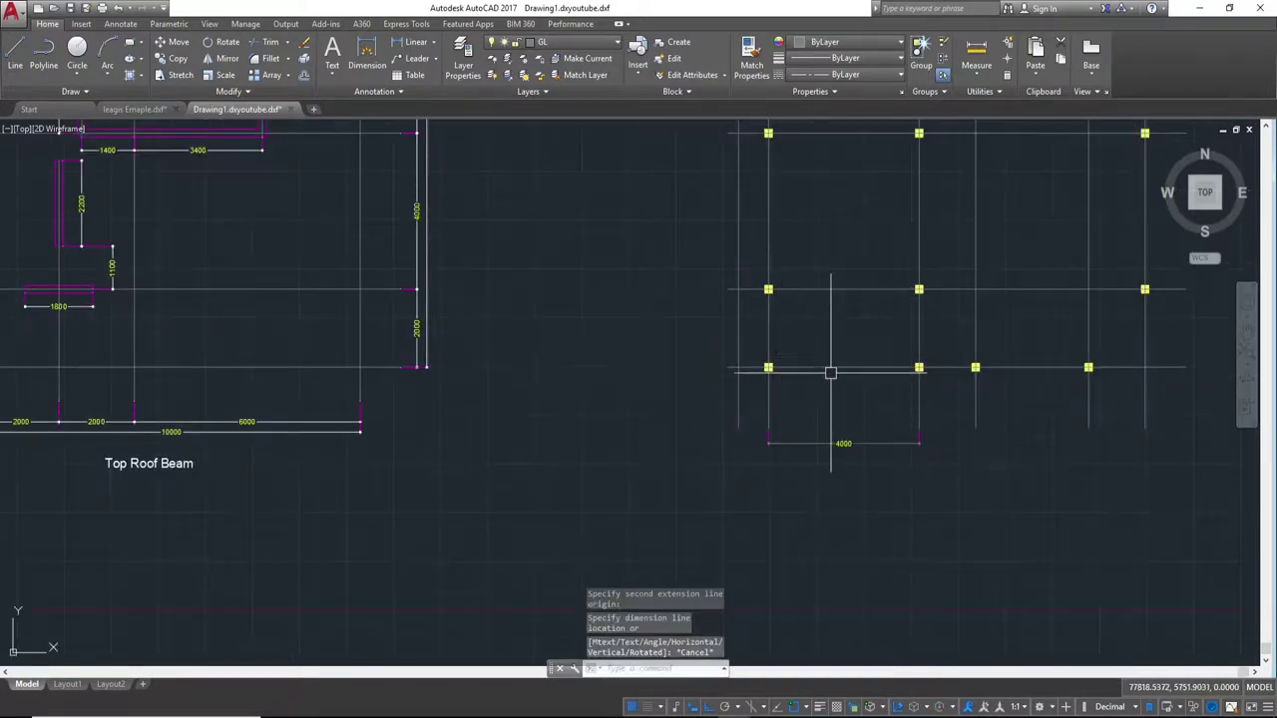
pyautogui.moveTo(833, 404)
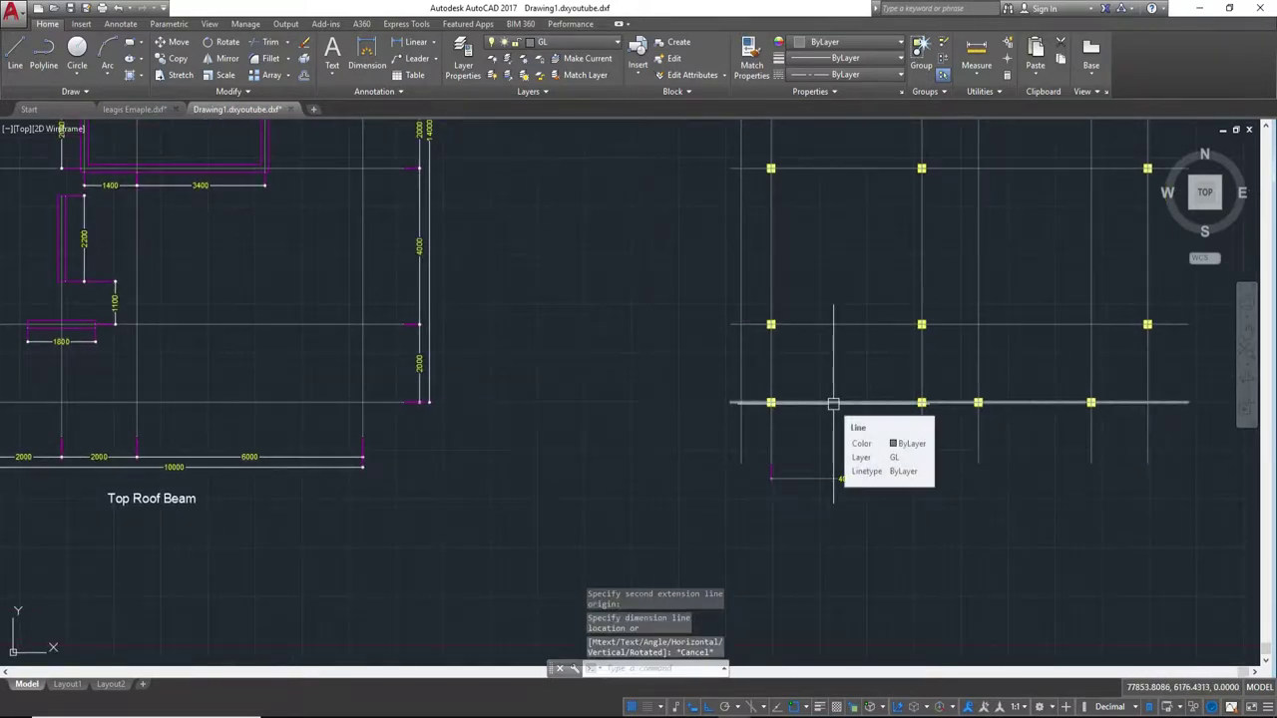
pyautogui.scroll(2, 776, 402)
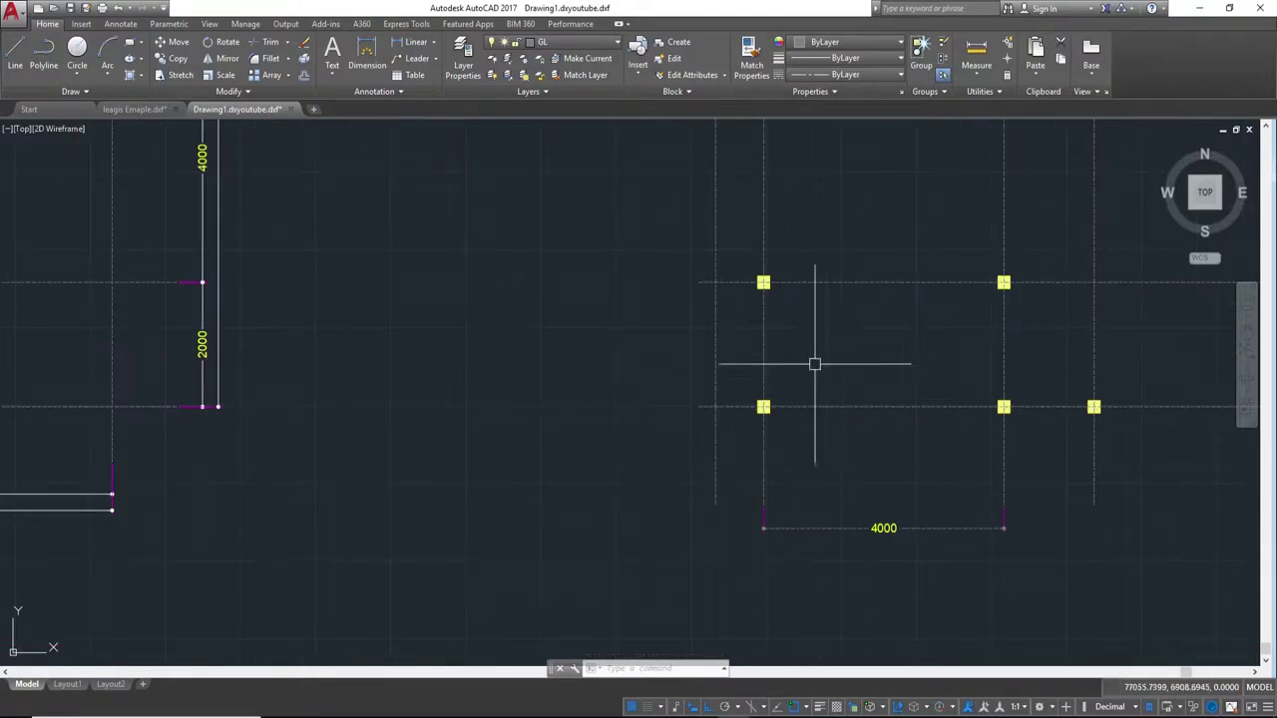
# - Undo the line deletion and check the restored vertical grid line
pyautogui.click(715, 460)
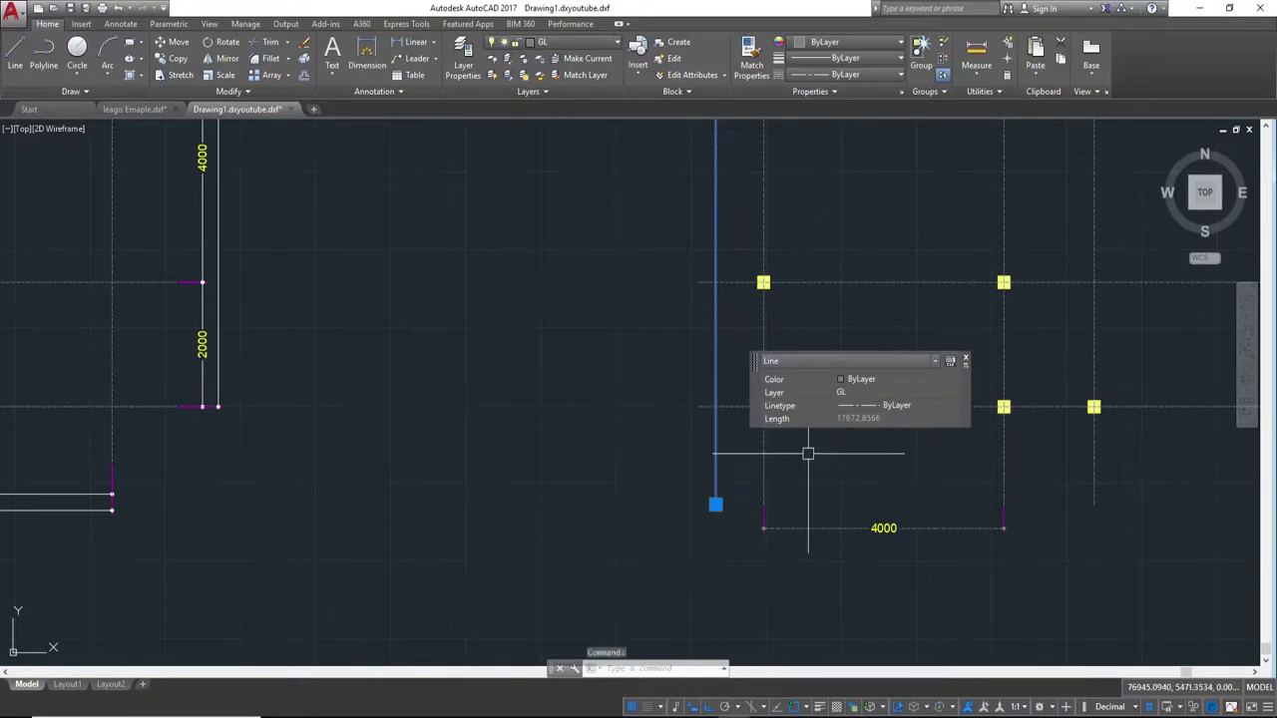
pyautogui.press('Escape')
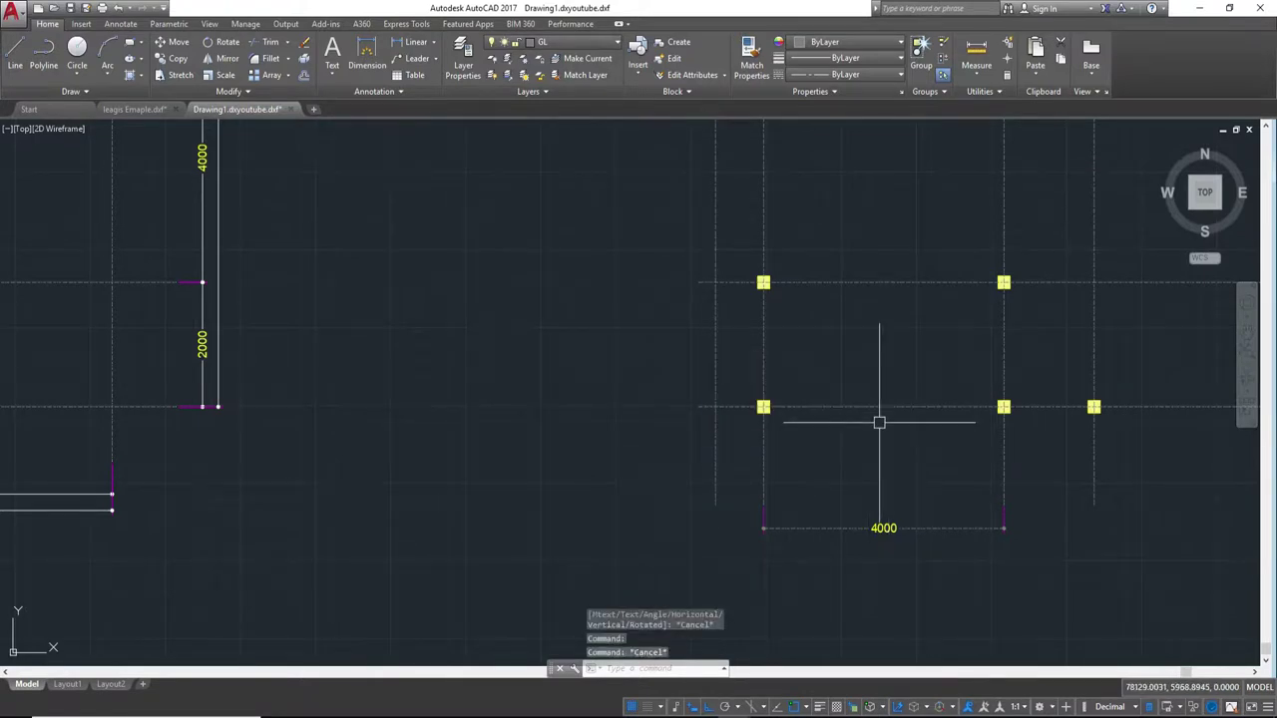
pyautogui.scroll(2, 879, 423)
pyautogui.press('Return')
pyautogui.scroll(-2, 879, 423)
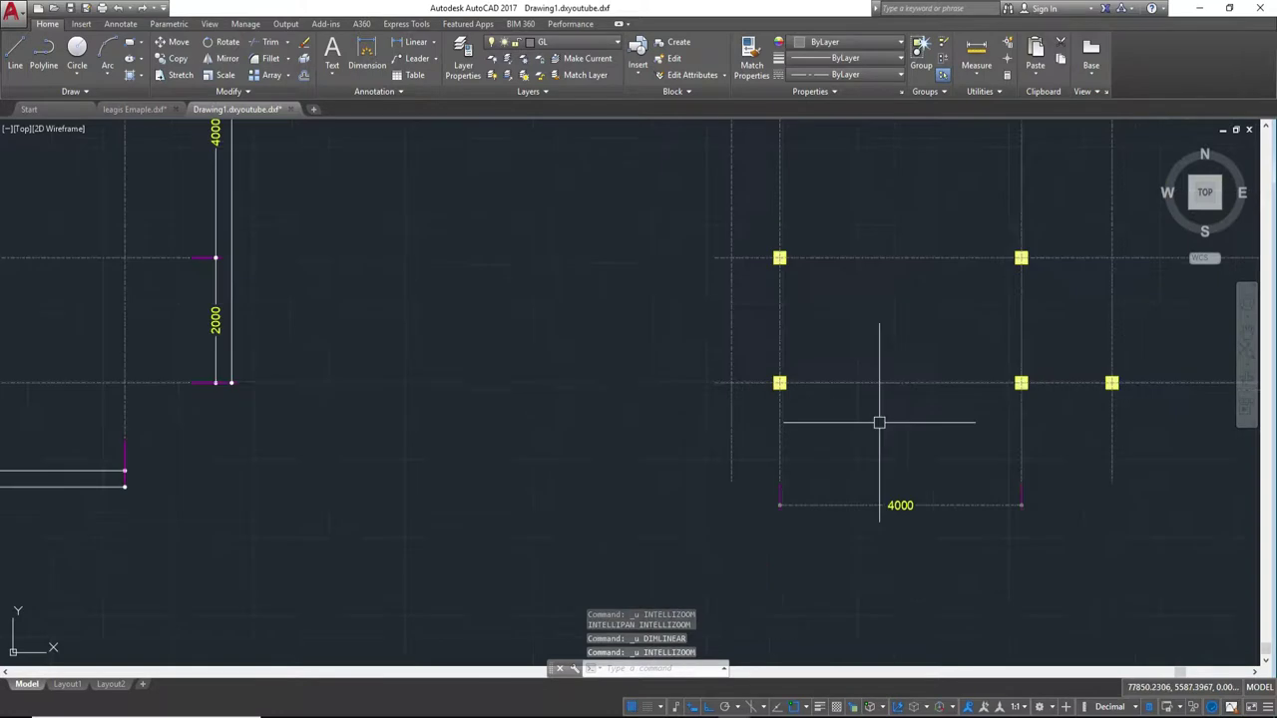
pyautogui.press('Delete')
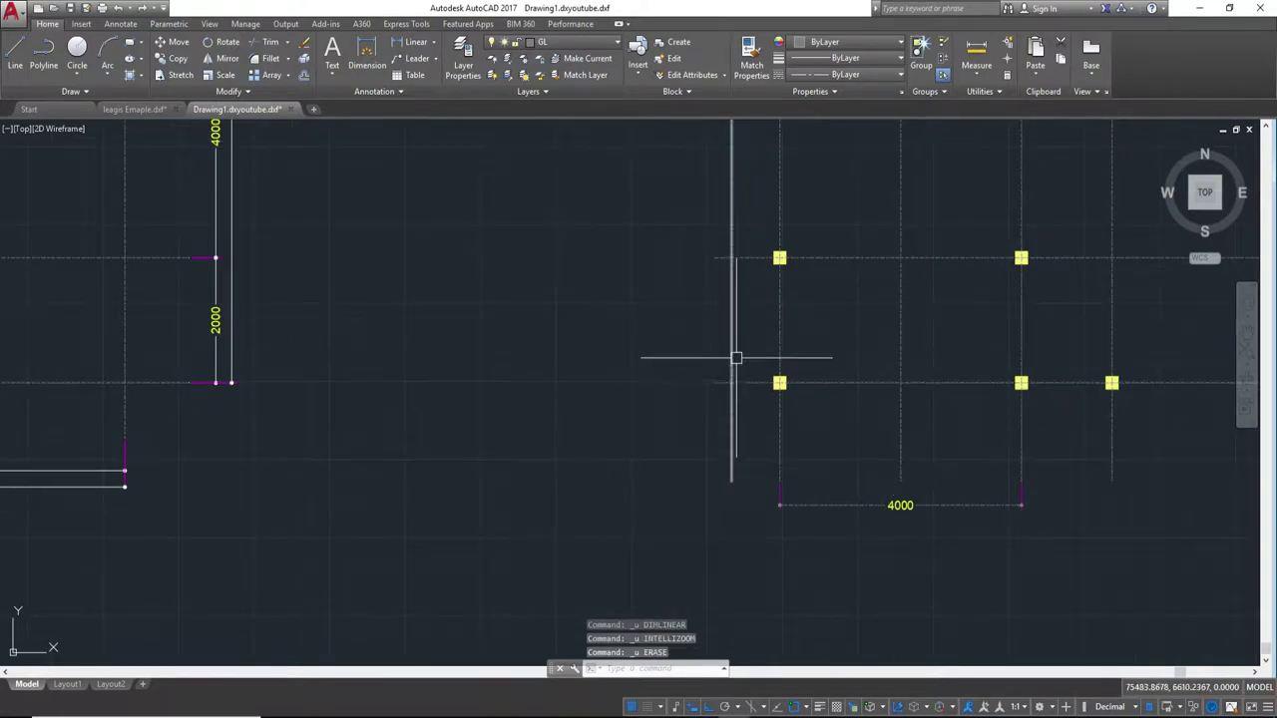
pyautogui.click(733, 357)
pyautogui.press('Escape')
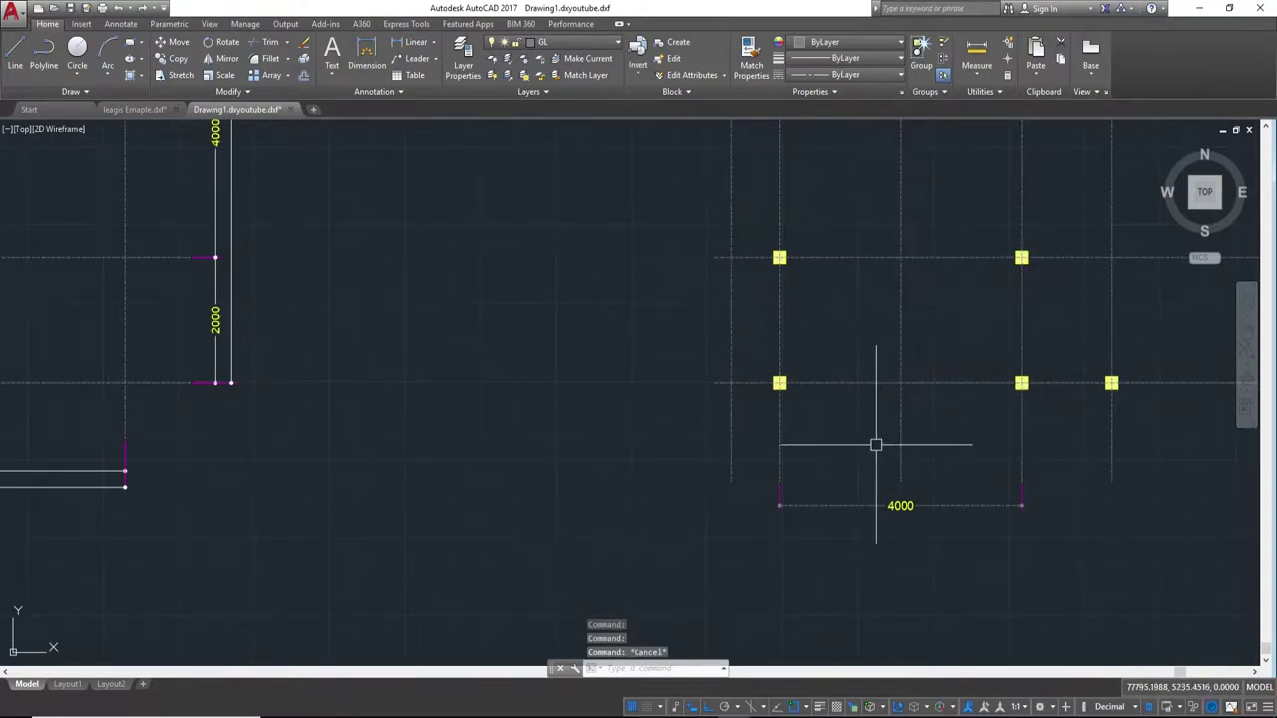
# - Measure the 2800 spacing between vertical lines, then abandon the dimension
pyautogui.write('dli')
pyautogui.press('Return')
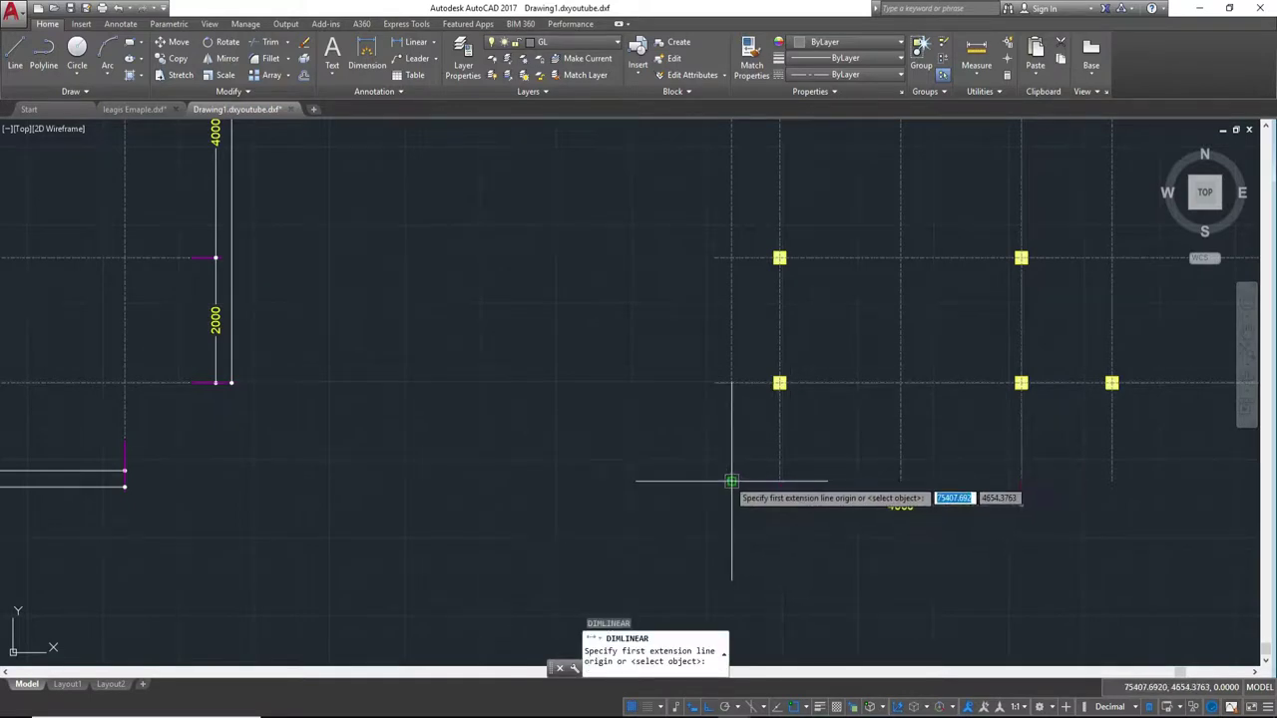
pyautogui.click(731, 481)
pyautogui.click(900, 483)
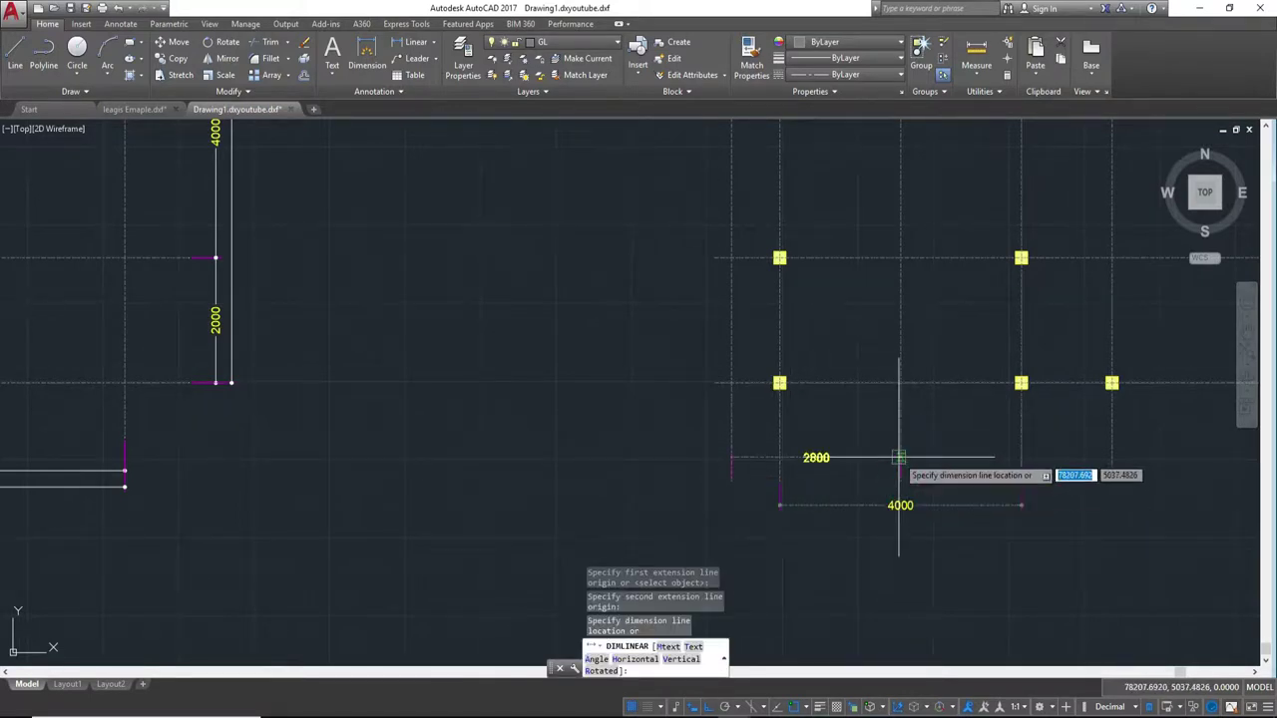
pyautogui.scroll(2, 899, 458)
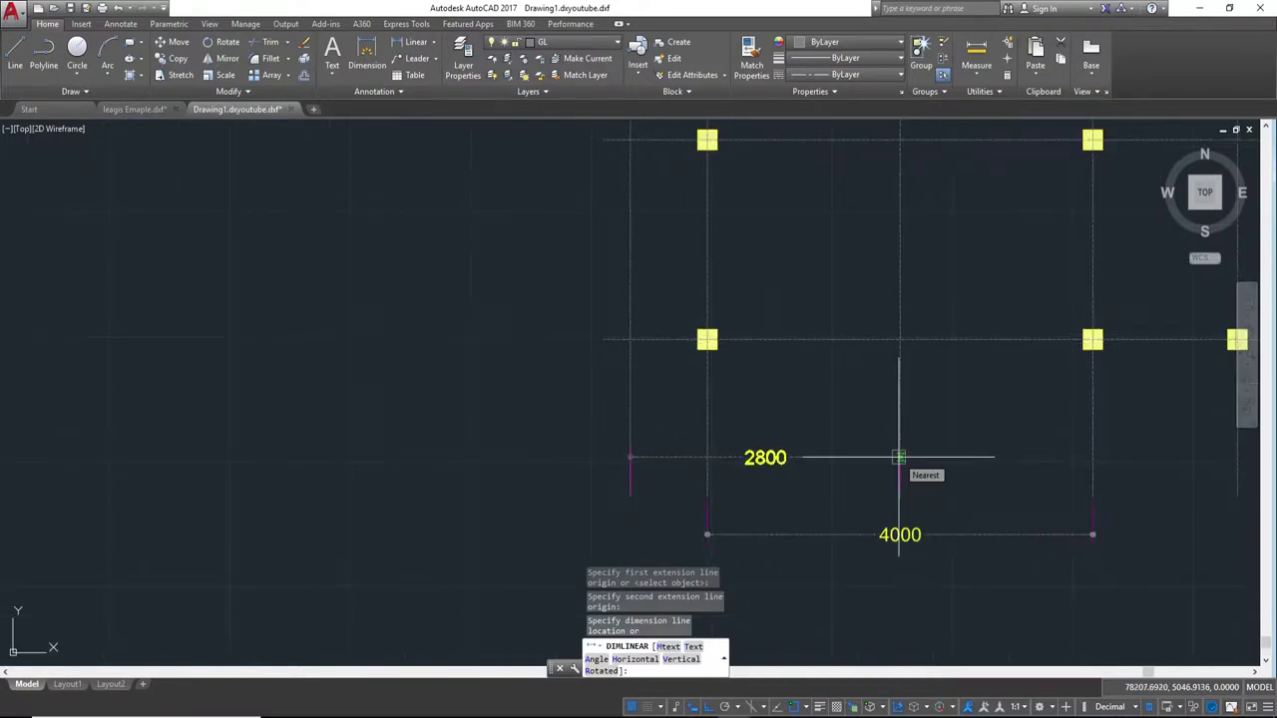
pyautogui.press('Escape')
pyautogui.scroll(-2, 898, 458)
pyautogui.scroll(-2, 915, 462)
pyautogui.scroll(-2, 747, 410)
pyautogui.moveTo(709, 418); pyautogui.dragTo(751, 446, button='middle')
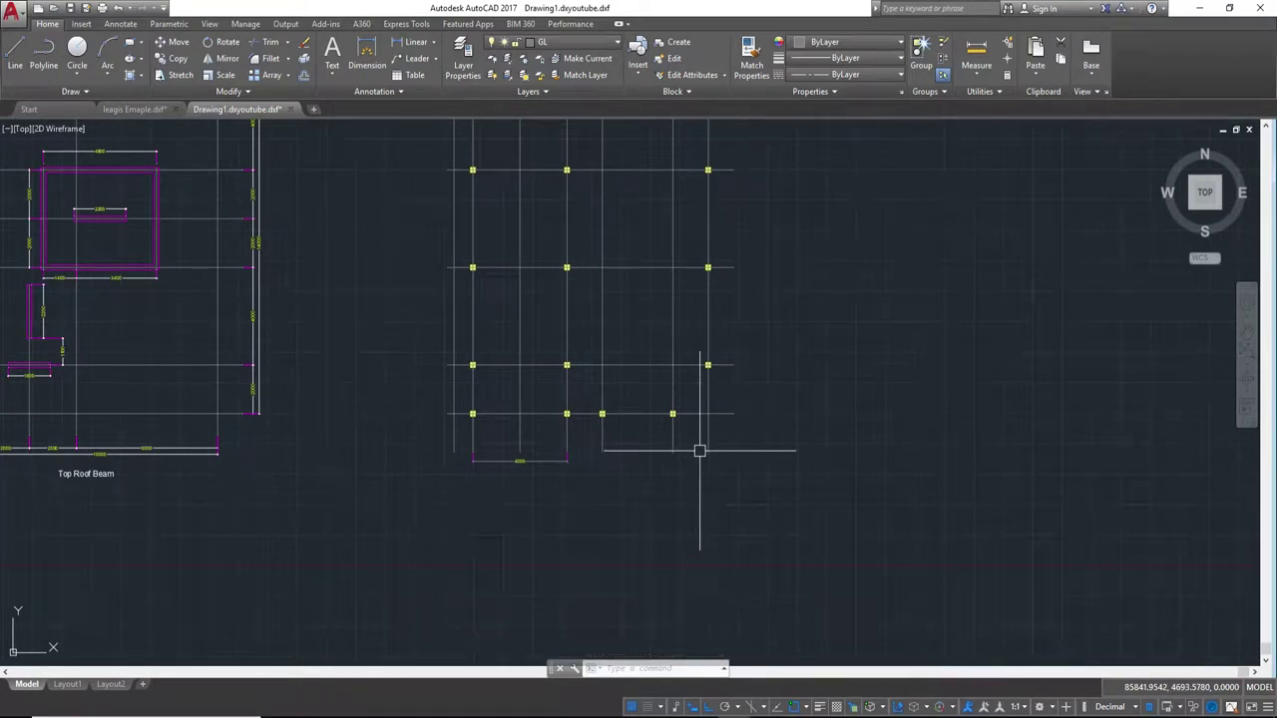
pyautogui.scroll(4, 495, 443)
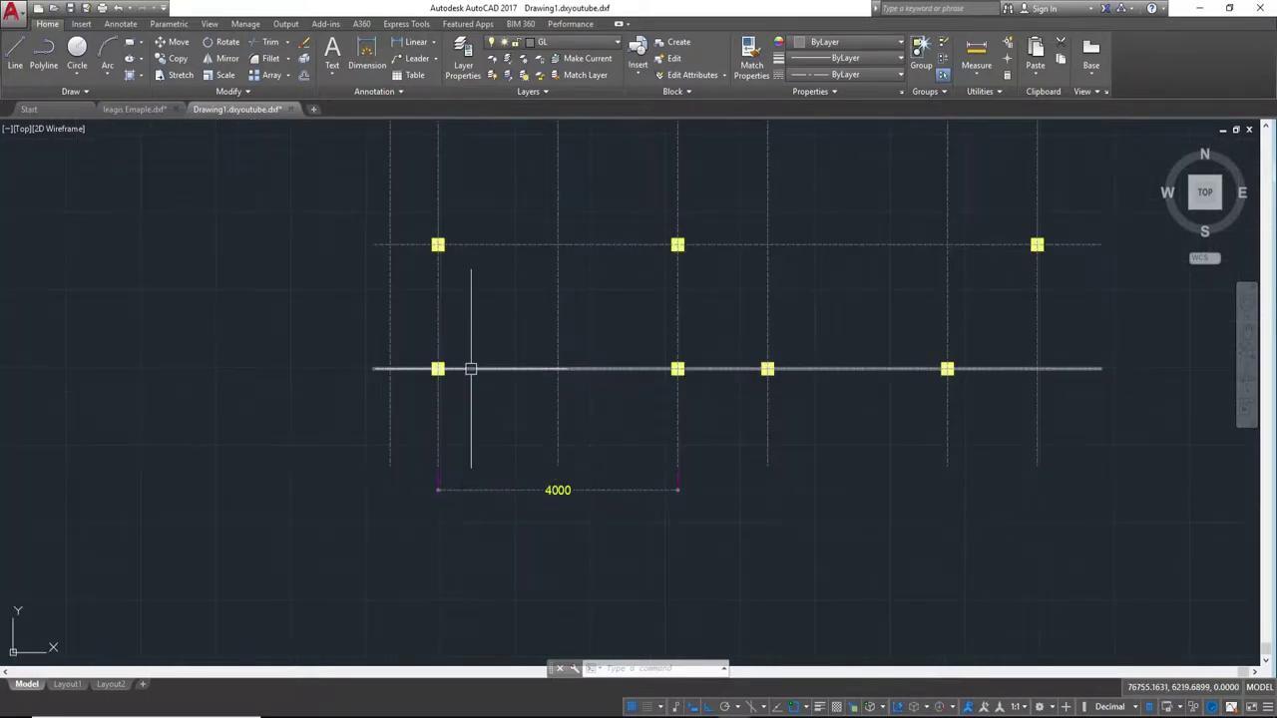
pyautogui.scroll(-2, 471, 369)
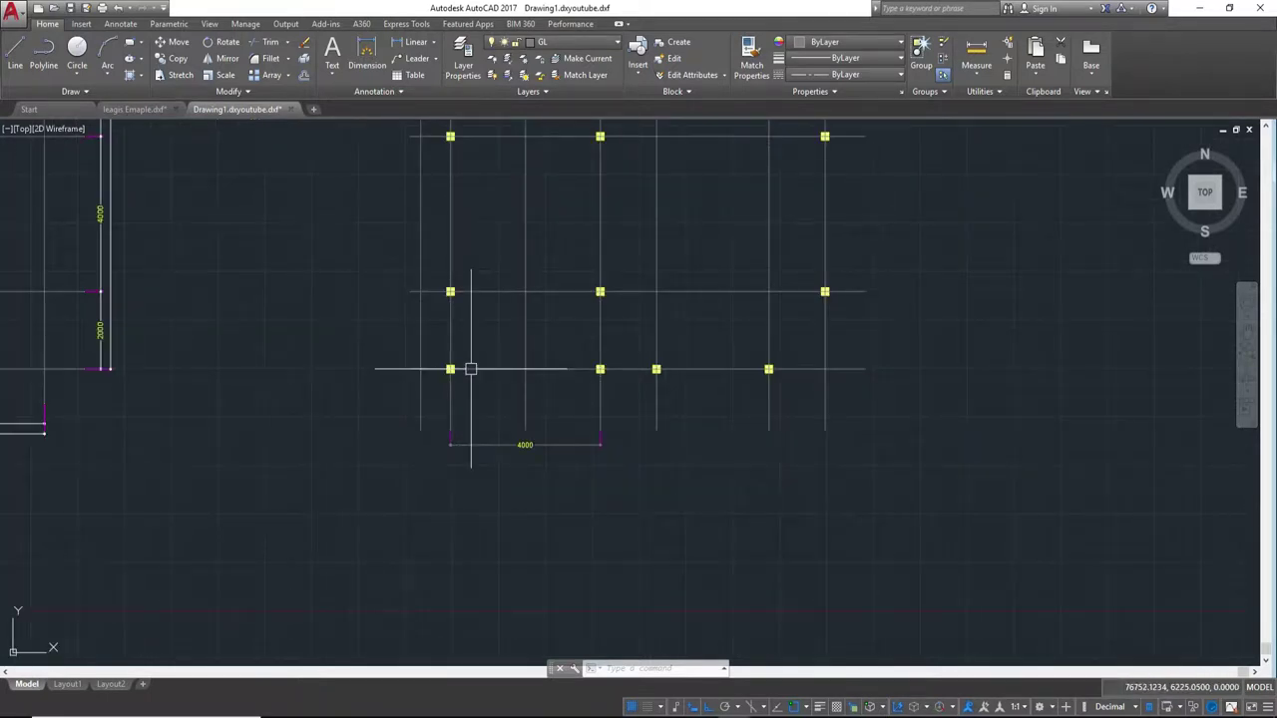
# - Erase the 4000 linear dimension beneath the copied grid
pyautogui.press('Return')
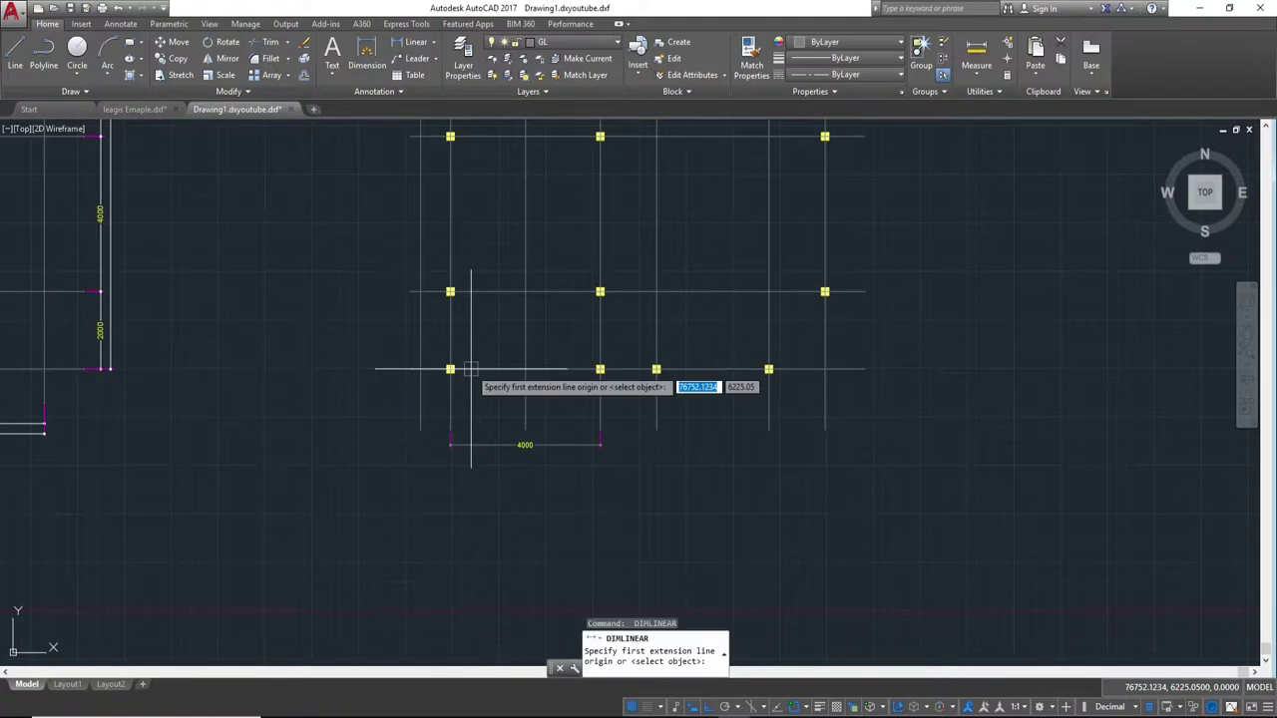
pyautogui.press('Return')
pyautogui.press('Escape')
pyautogui.scroll(2, 468, 401)
pyautogui.moveTo(468, 401); pyautogui.dragTo(604, 419, button='middle')
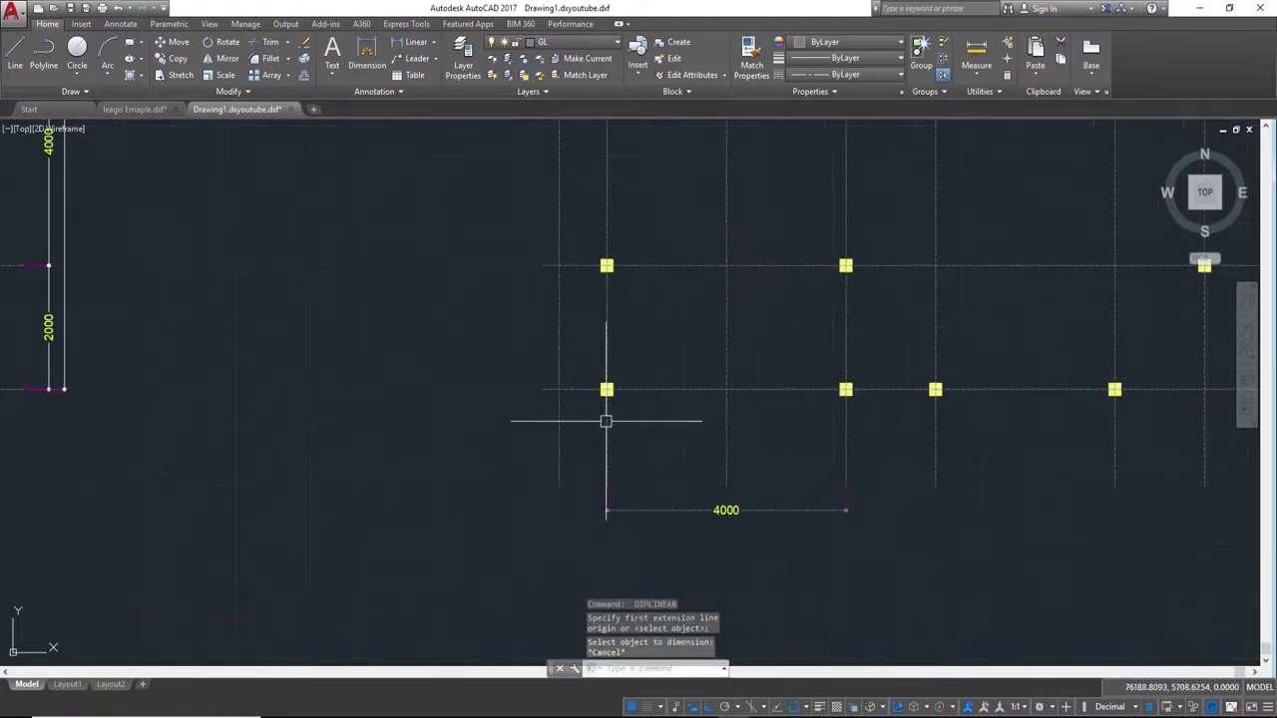
pyautogui.scroll(2, 604, 419)
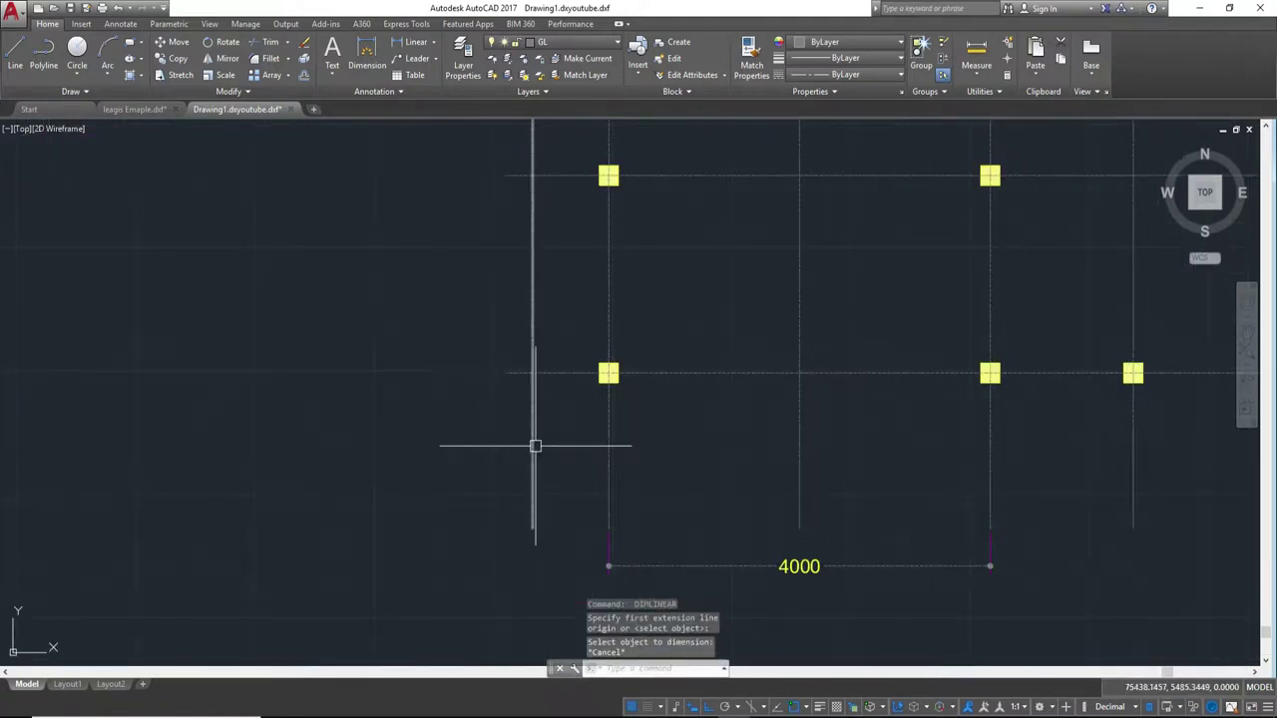
pyautogui.scroll(-2, 969, 564)
pyautogui.moveTo(1014, 632); pyautogui.dragTo(914, 532, button='middle')
pyautogui.click(913, 532)
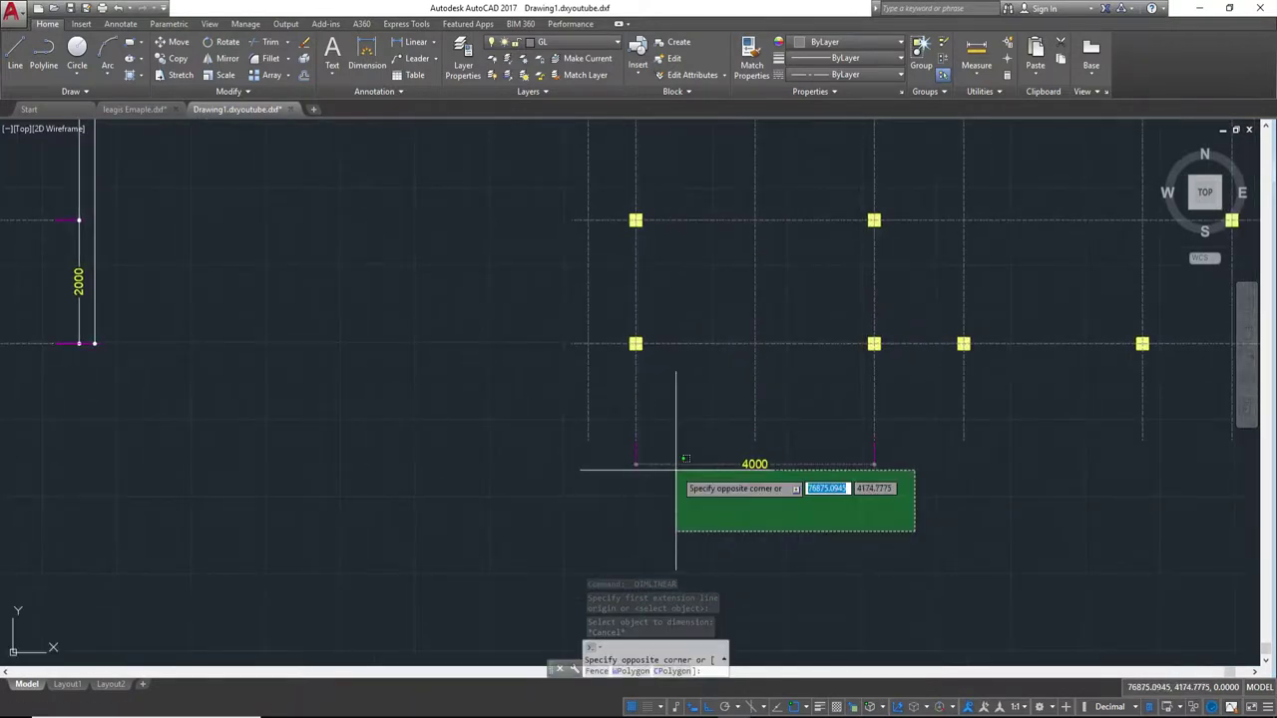
pyautogui.click(673, 461)
pyautogui.write('e')
pyautogui.press('Return')
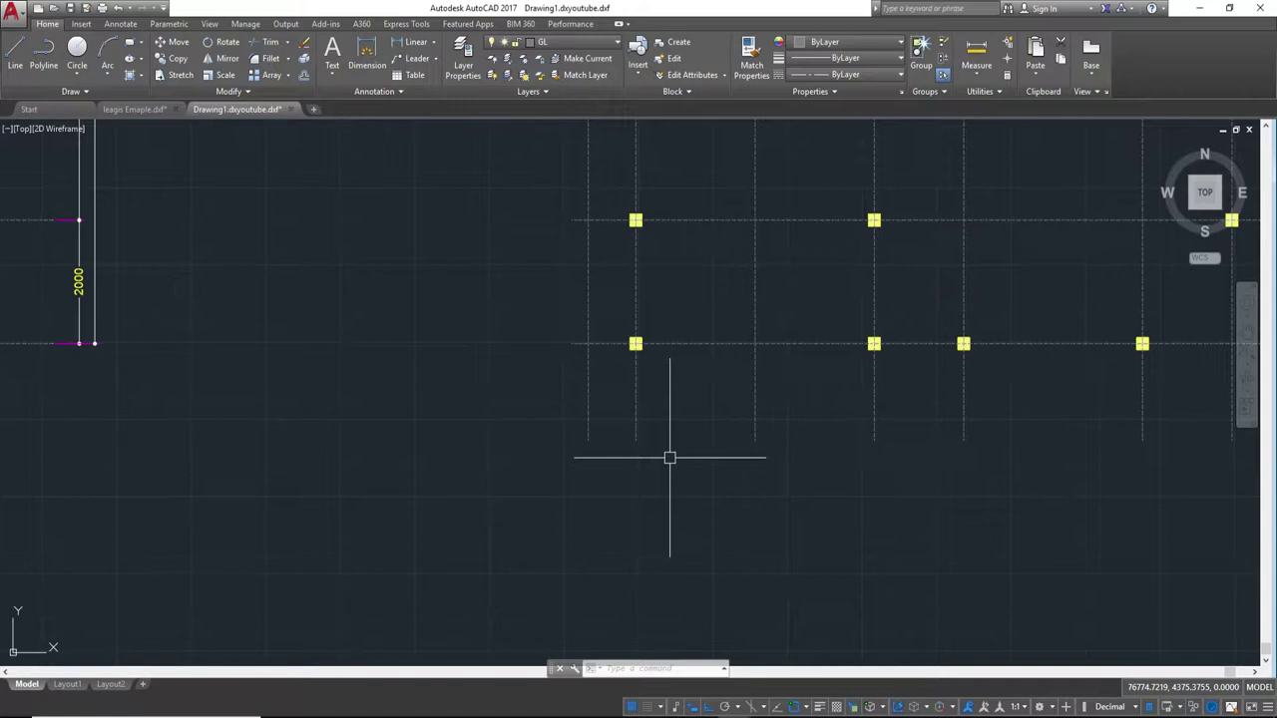
pyautogui.write('e')
# - Offset horizontal grid lines 800 below and above the existing lines
pyautogui.press('Return')
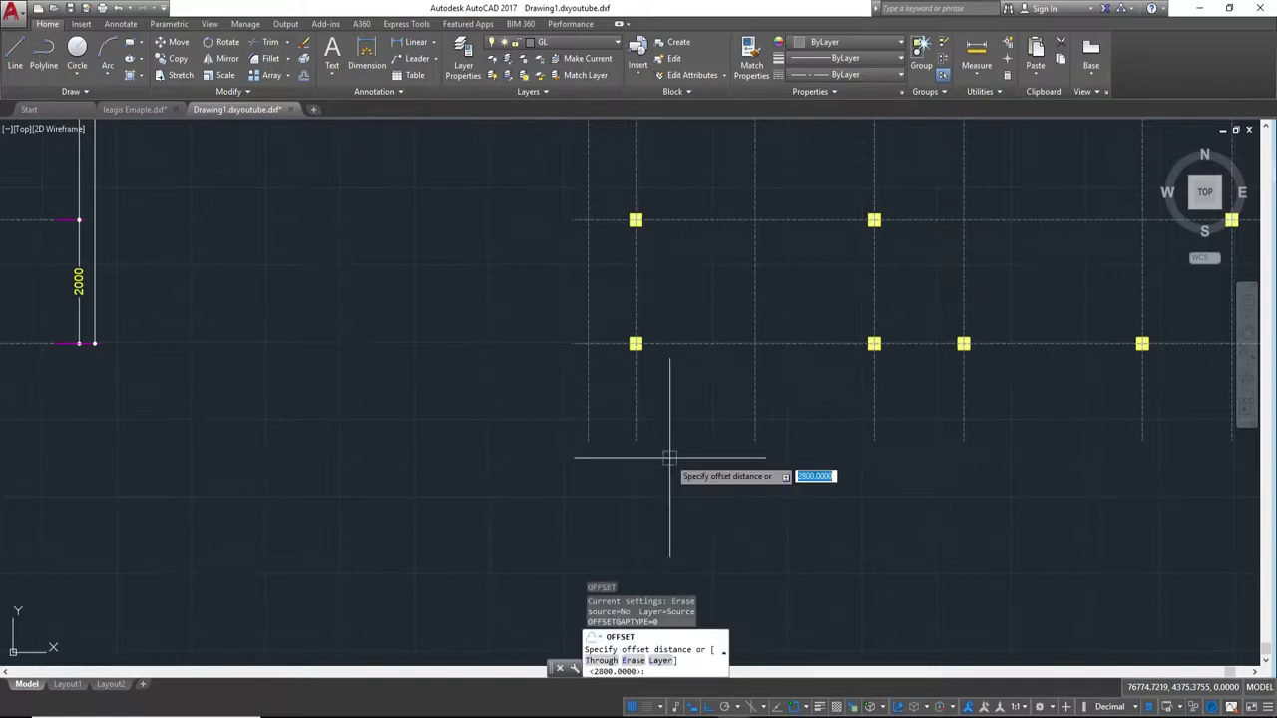
pyautogui.write('800')
pyautogui.press('Return')
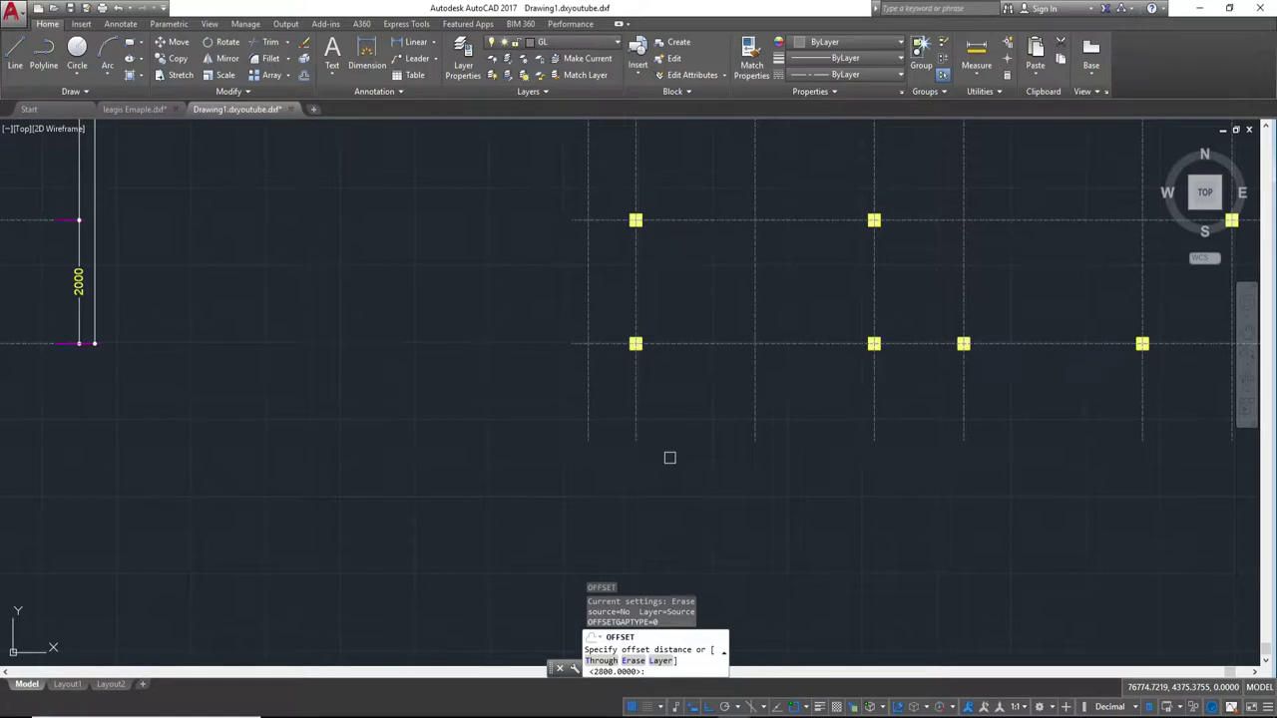
pyautogui.write('800')
pyautogui.click(698, 345)
pyautogui.click(699, 416)
pyautogui.moveTo(678, 151); pyautogui.dragTo(697, 323, button='middle')
pyautogui.moveTo(676, 166)
pyautogui.mouseDown(button='middle')
pyautogui.moveTo(721, 342)
pyautogui.moveTo(741, 502)
pyautogui.mouseUp(button='middle')
pyautogui.click(745, 378)
pyautogui.click(741, 282)
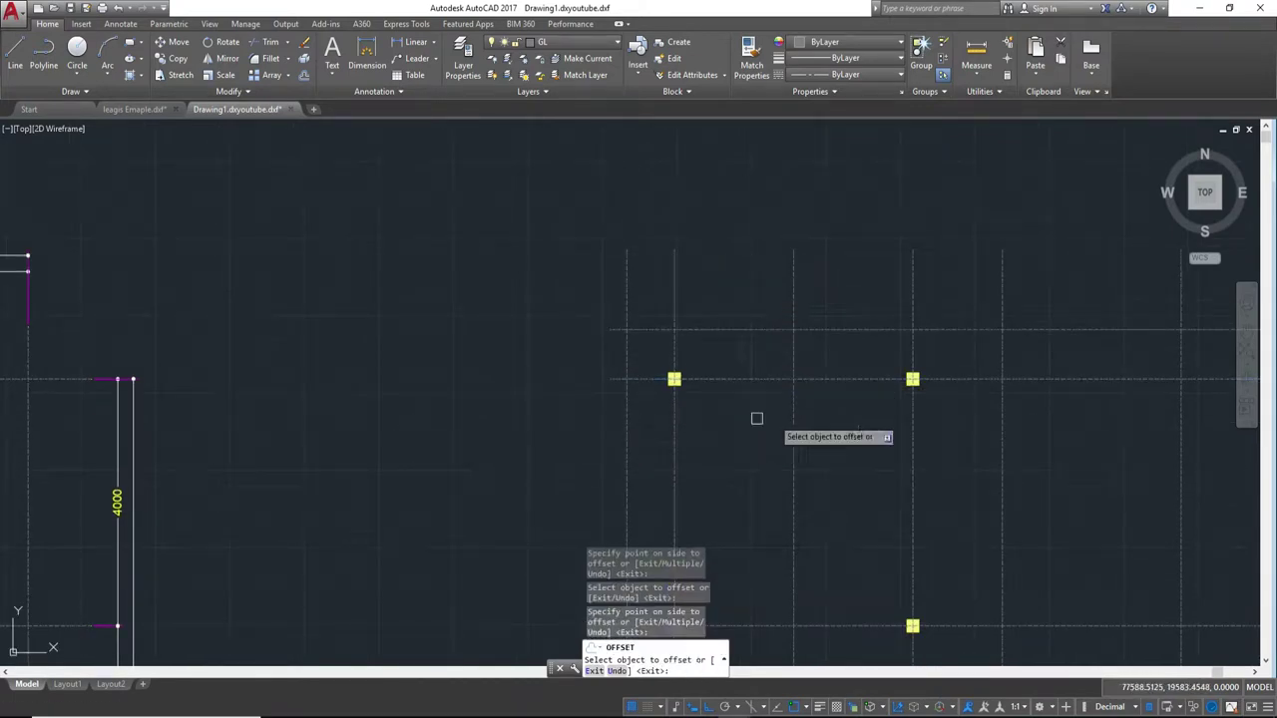
pyautogui.moveTo(755, 419); pyautogui.dragTo(322, 419, button='middle')
pyautogui.moveTo(919, 429)
pyautogui.mouseDown(button='middle')
pyautogui.moveTo(676, 429)
pyautogui.moveTo(812, 265)
pyautogui.mouseUp(button='middle')
# - End offsetting and zoom and pan to review the grid
pyautogui.press('Escape')
pyautogui.scroll(-2, 907, 279)
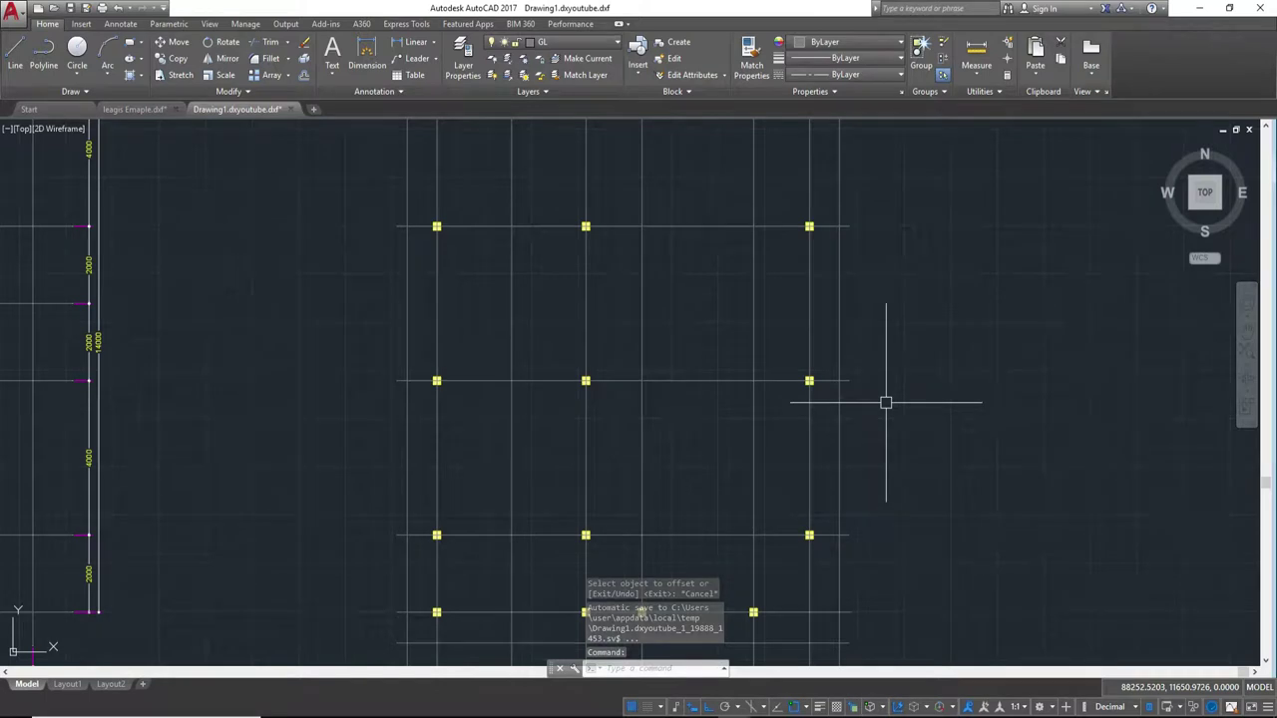
pyautogui.scroll(-1, 773, 290)
pyautogui.moveTo(630, 246)
pyautogui.mouseDown(button='middle')
pyautogui.moveTo(692, 359)
pyautogui.moveTo(692, 256)
pyautogui.moveTo(708, 215)
pyautogui.mouseUp(button='middle')
pyautogui.scroll(2, 697, 489)
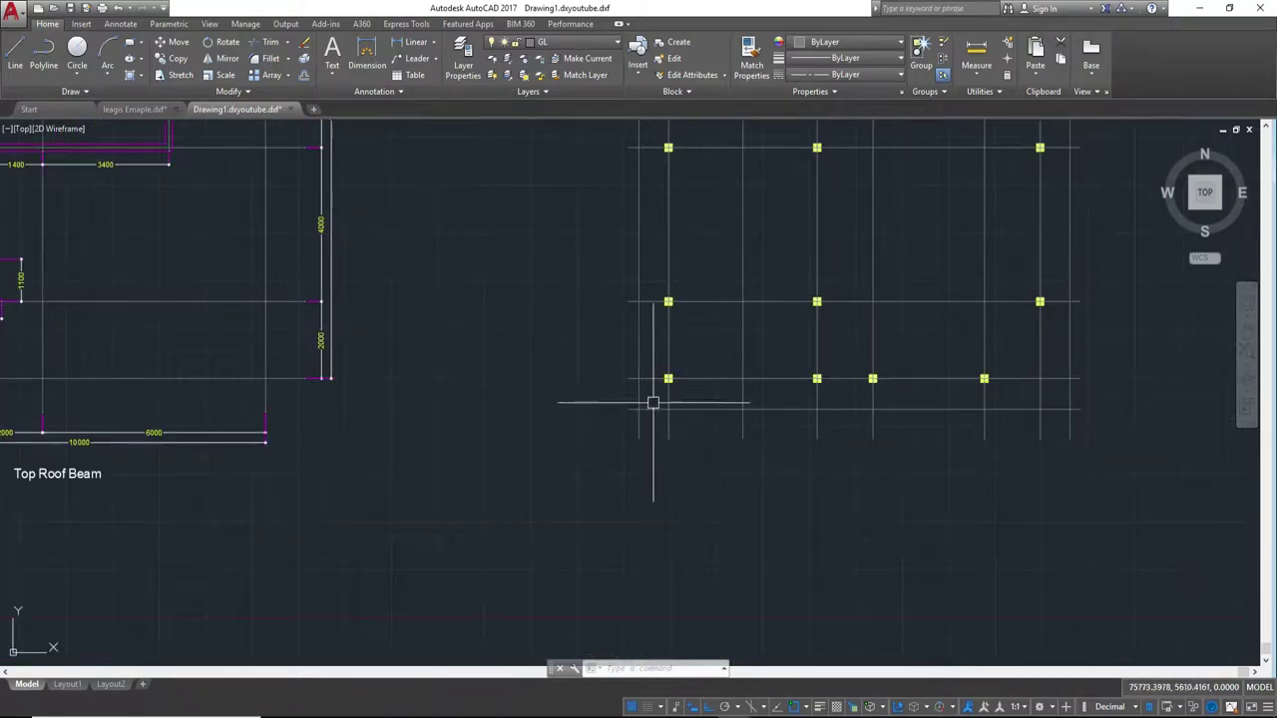
pyautogui.scroll(2, 664, 404)
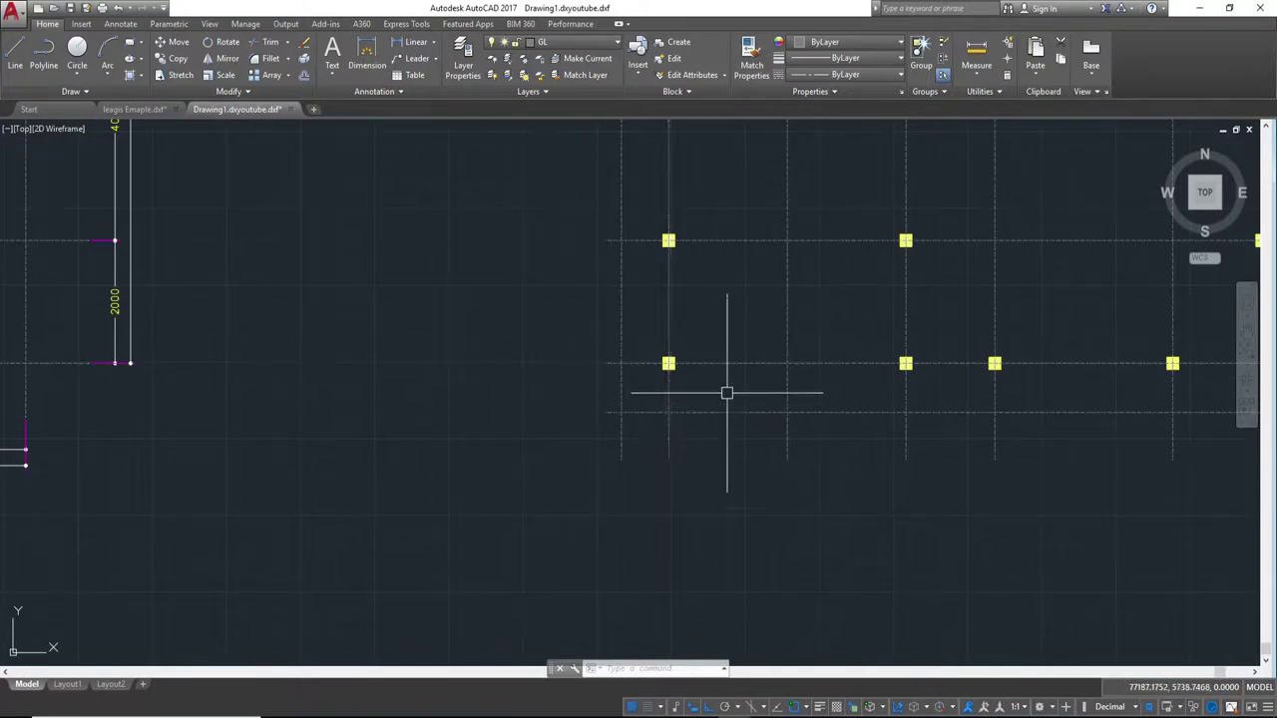
# - Add a new layer named Roof Plan in the Layer Properties Manager
pyautogui.write('lay')
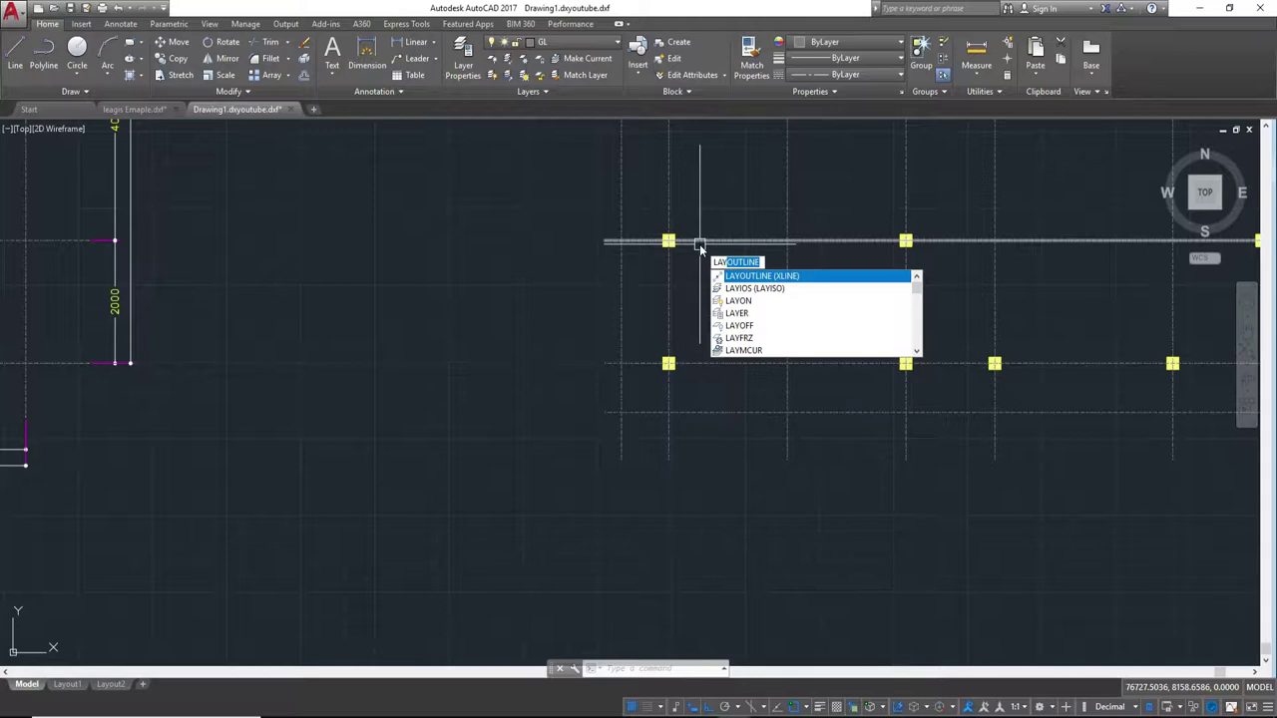
pyautogui.press('Escape')
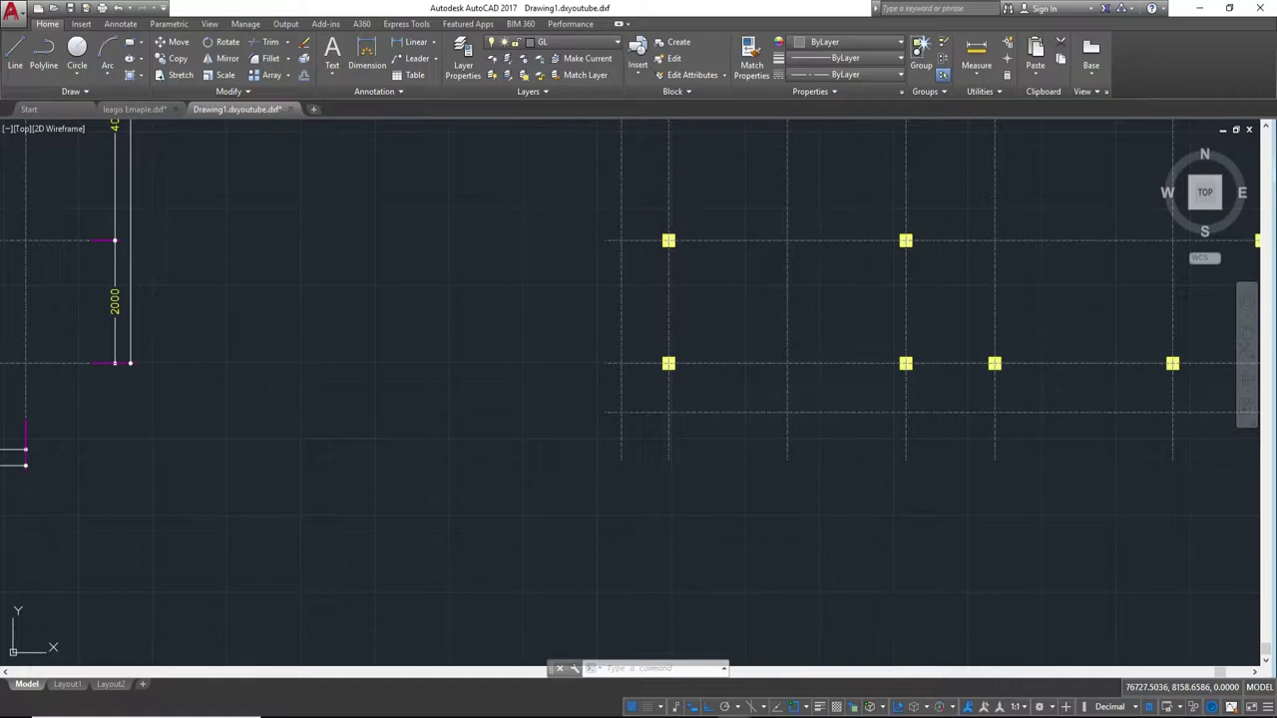
pyautogui.write('layer')
pyautogui.press('Return')
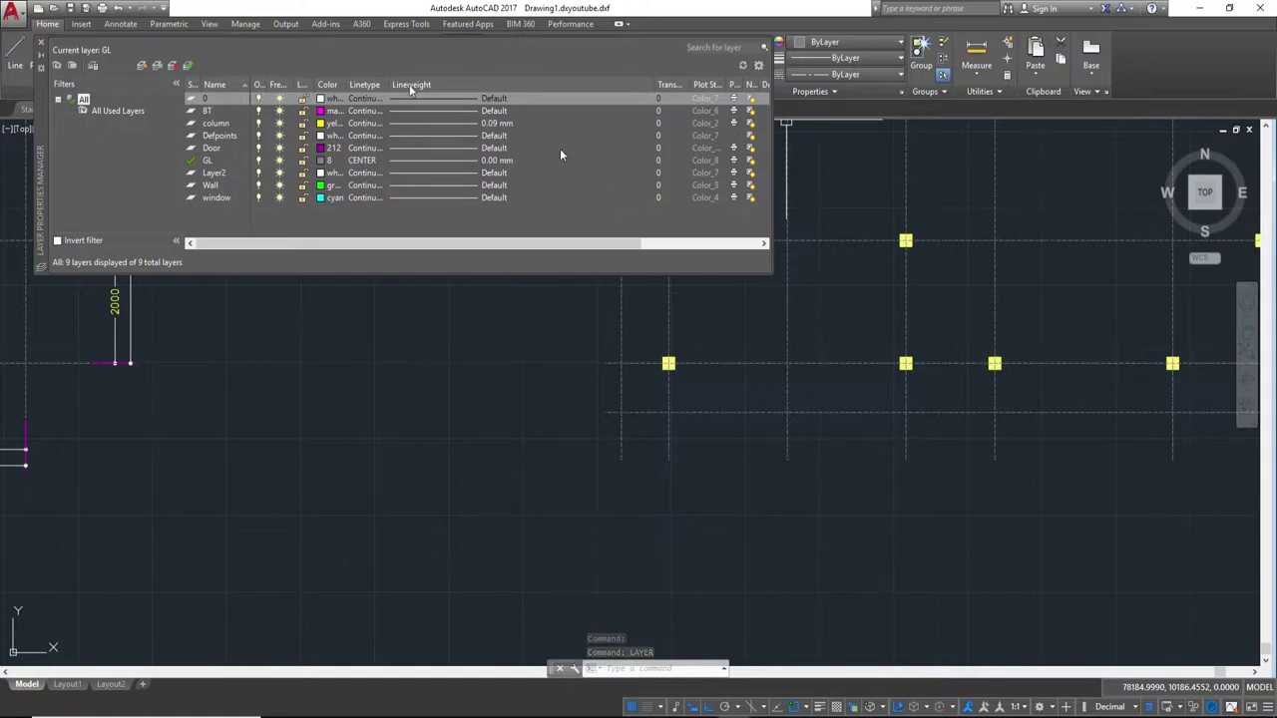
pyautogui.click(140, 65)
pyautogui.write('Roo')
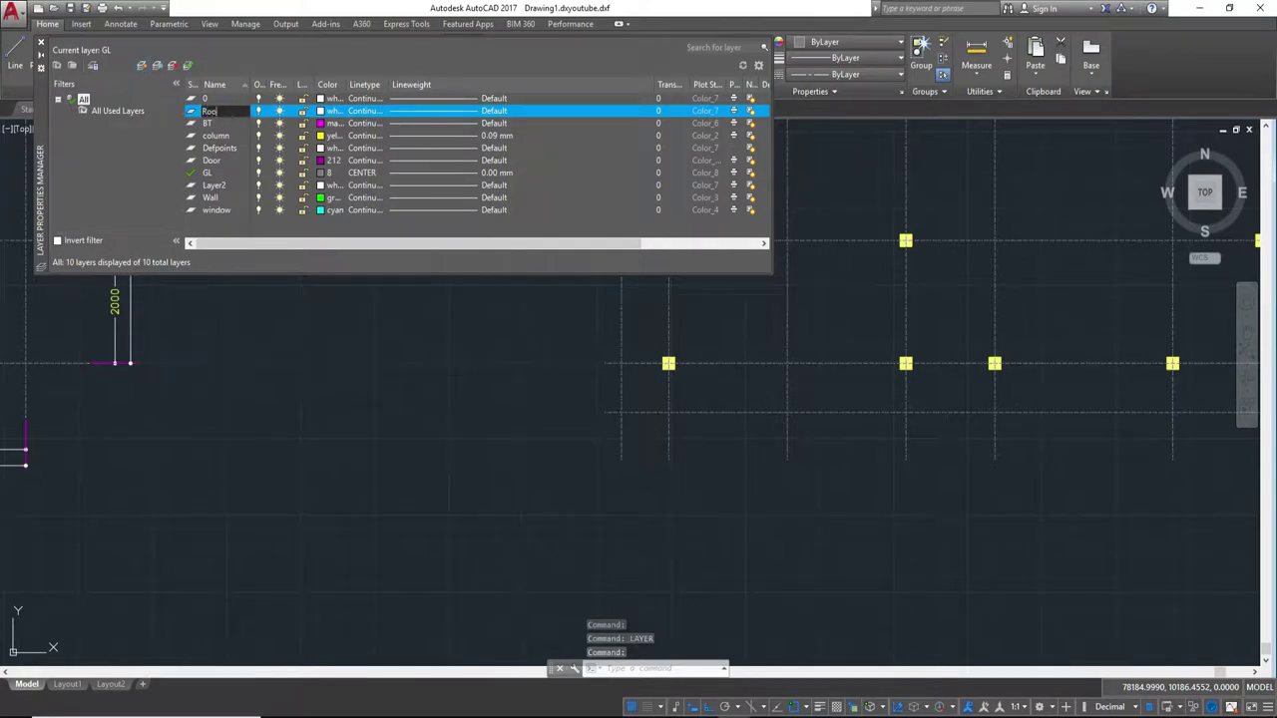
pyautogui.write('f Plan')
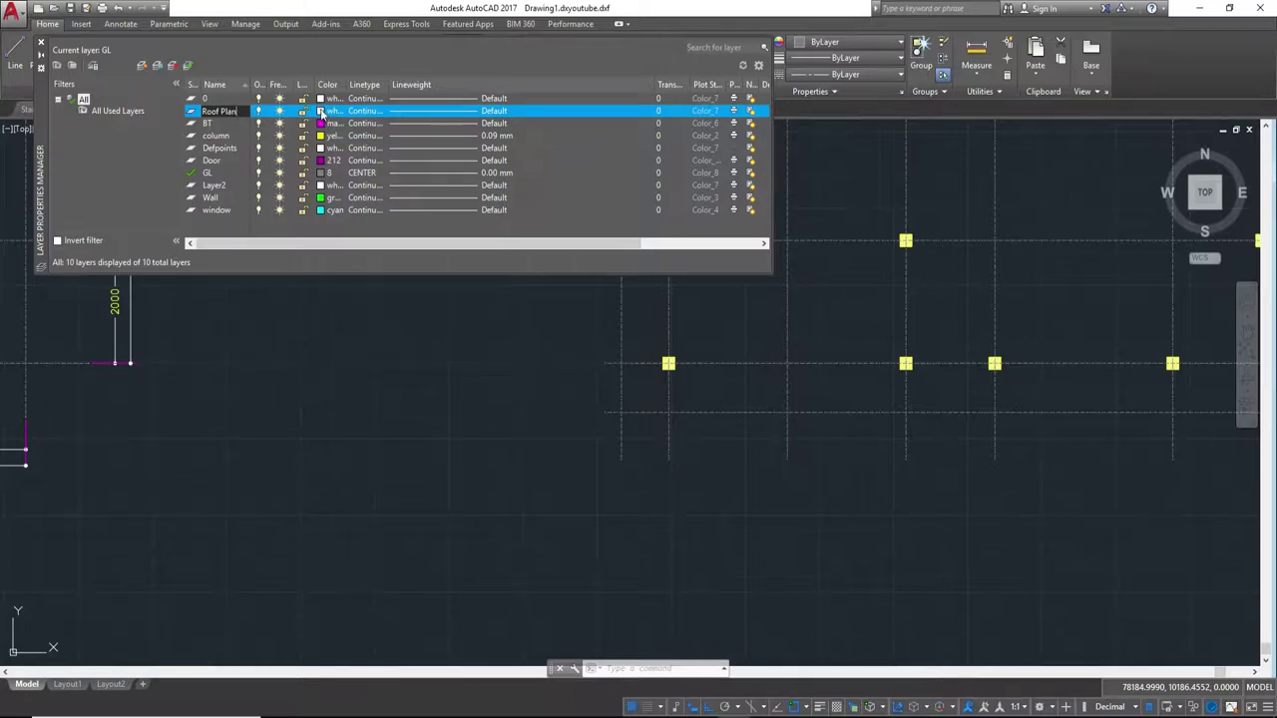
pyautogui.press('Return')
# - Set the Roof Plan layer colour to red and close the layer manager
pyautogui.click(321, 112)
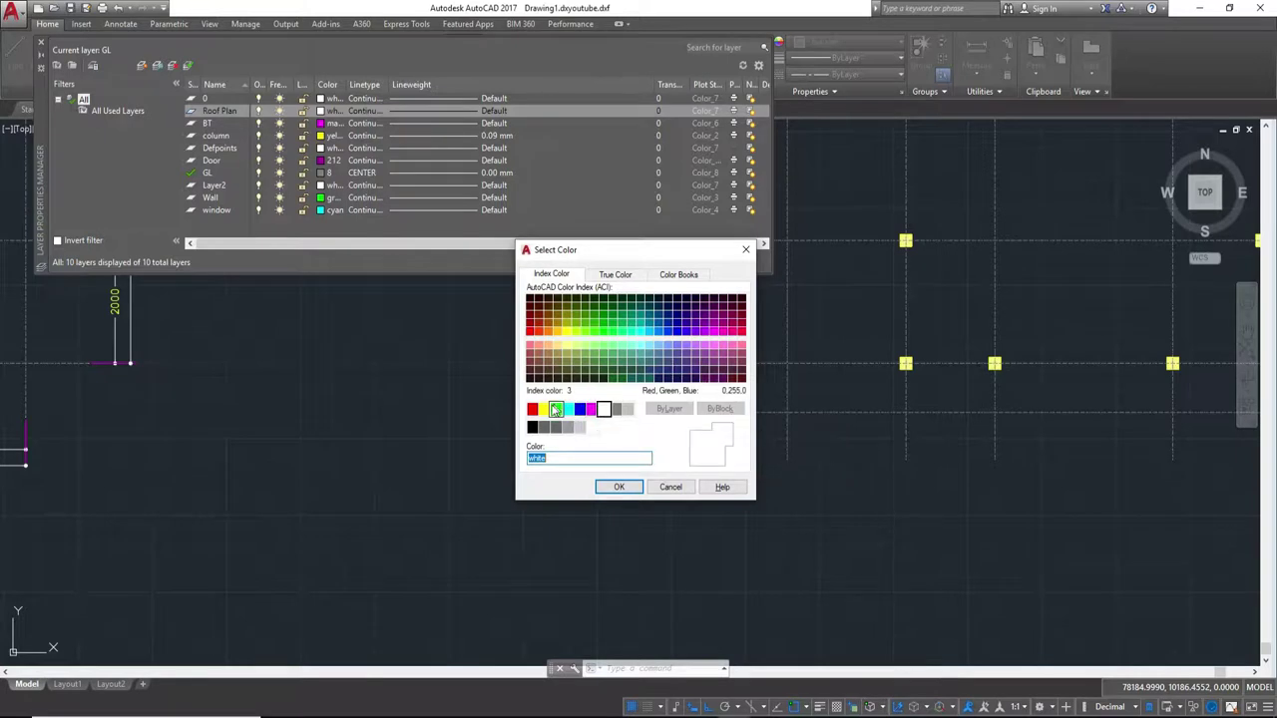
pyautogui.click(532, 409)
pyautogui.click(619, 487)
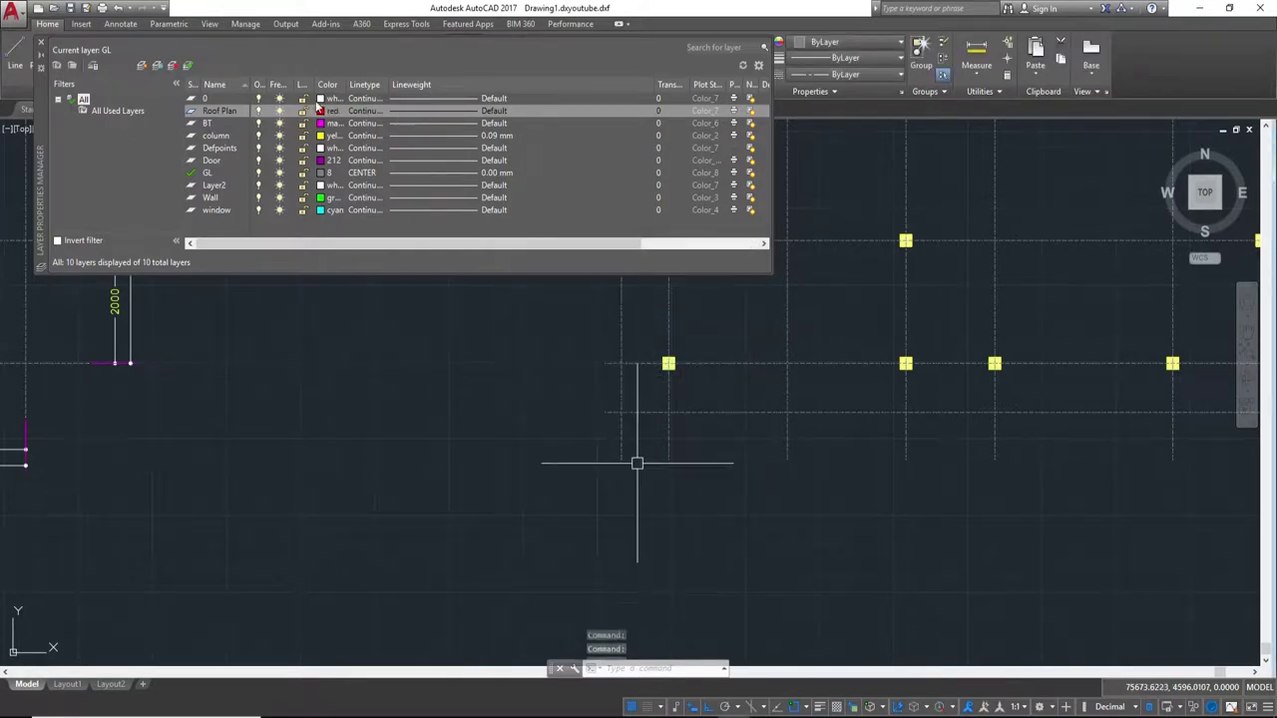
pyautogui.click(41, 42)
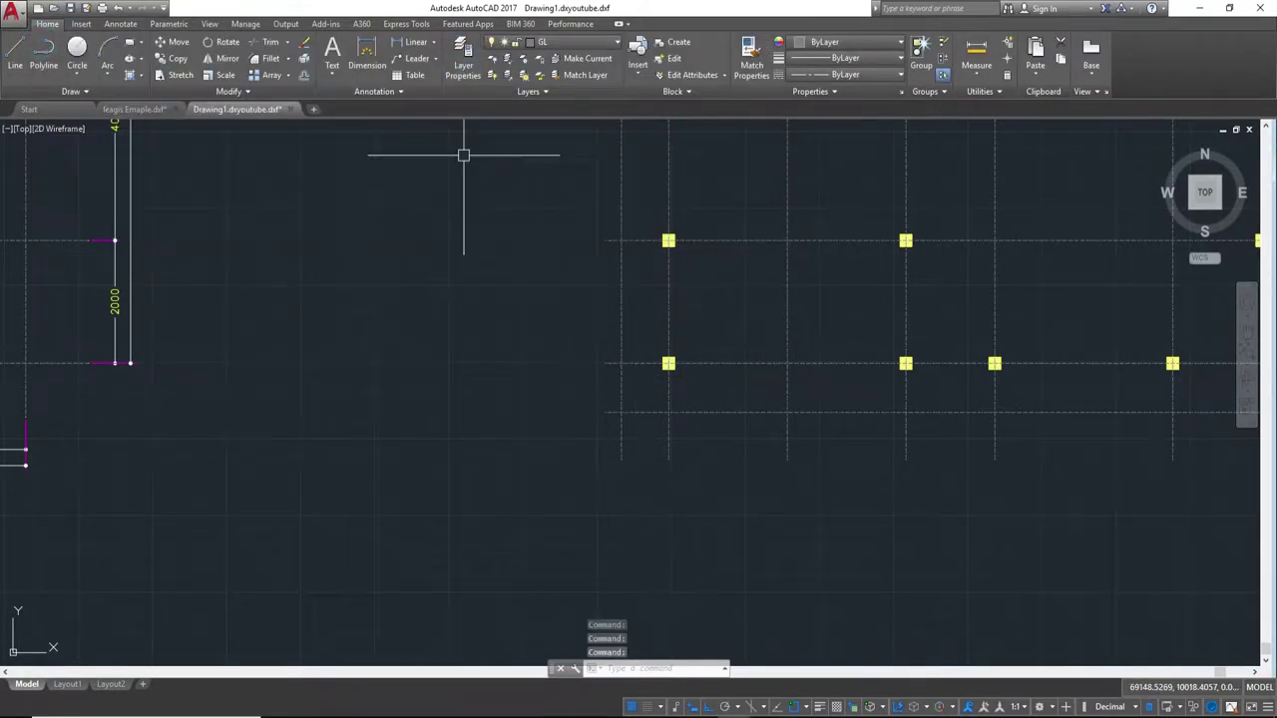
# - Make Roof Plan the current layer and centre the column grid in view
pyautogui.click(551, 47)
pyautogui.click(553, 176)
pyautogui.scroll(-3, 643, 218)
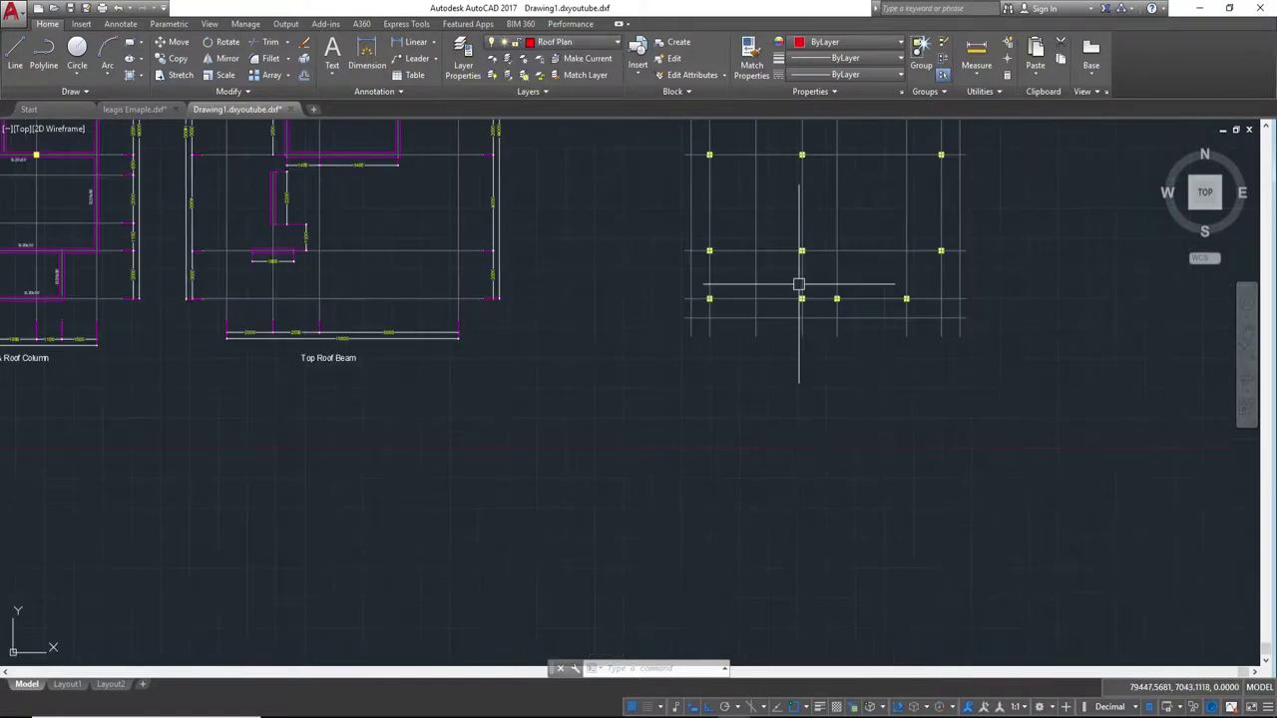
pyautogui.scroll(-3, 798, 285)
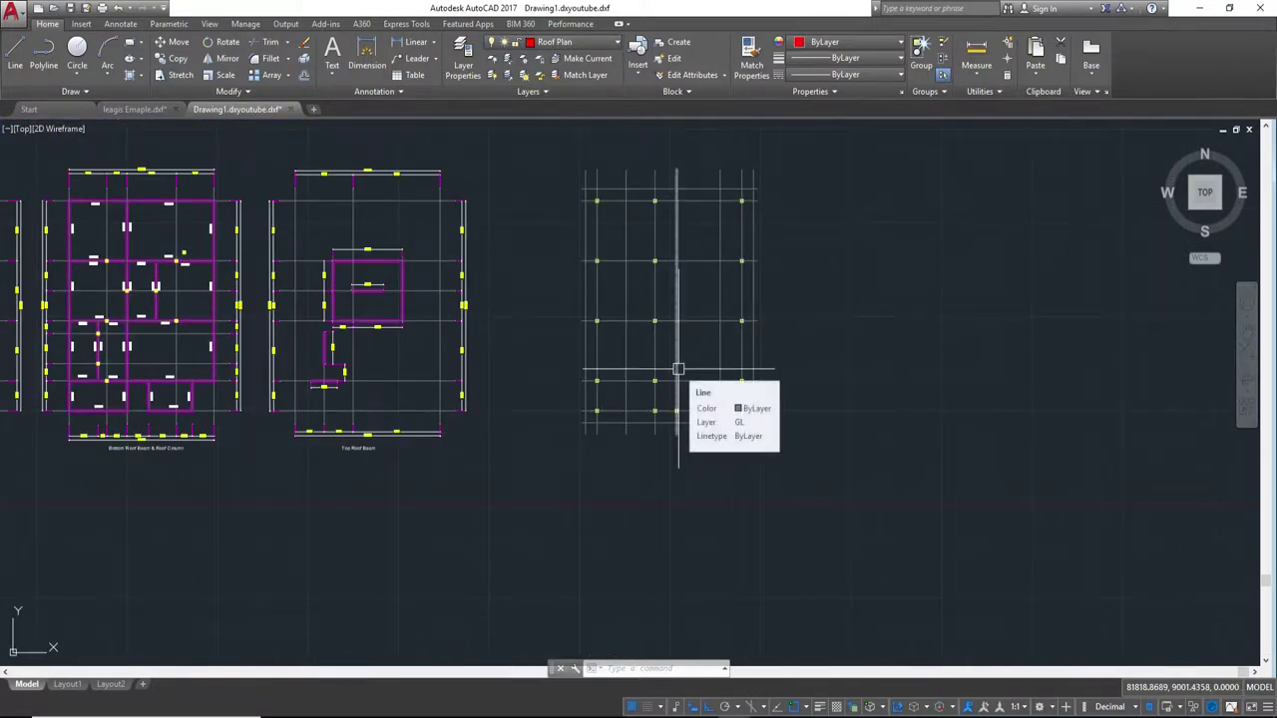
pyautogui.scroll(3, 672, 329)
pyautogui.moveTo(672, 323); pyautogui.dragTo(647, 406, button='middle')
pyautogui.scroll(1, 649, 337)
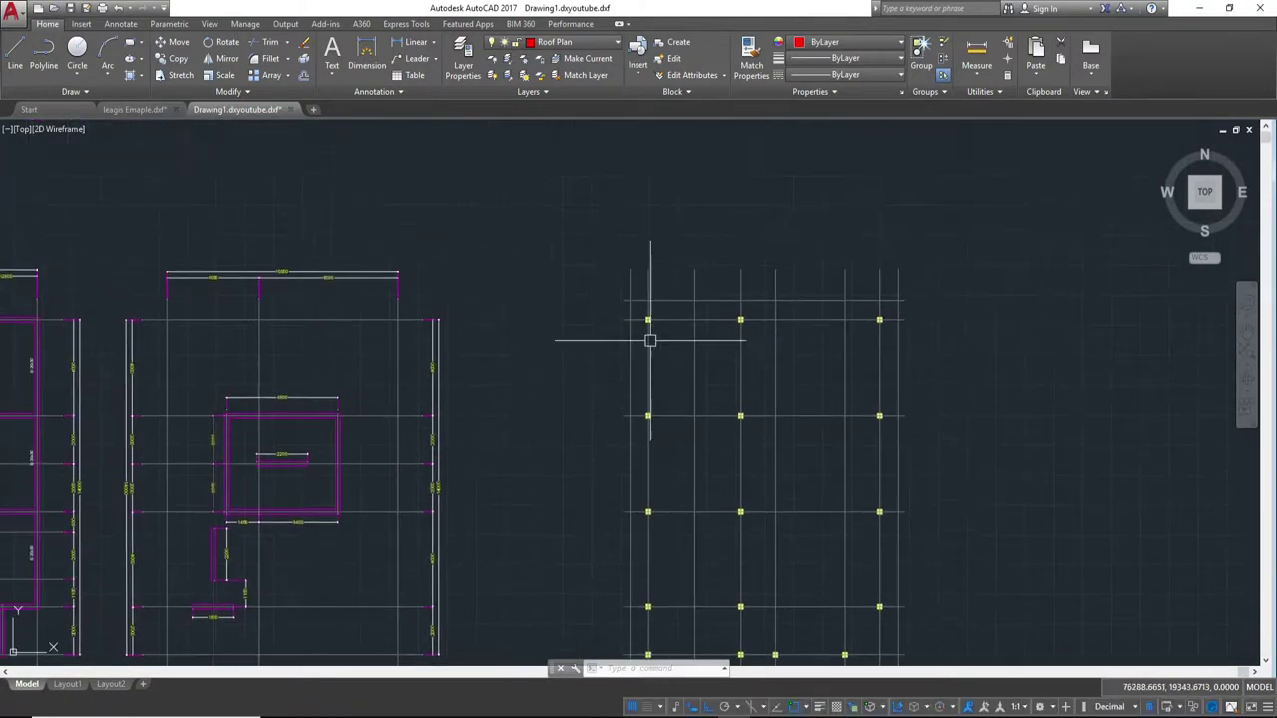
pyautogui.scroll(2, 650, 336)
pyautogui.moveTo(650, 336); pyautogui.dragTo(680, 421, button='middle')
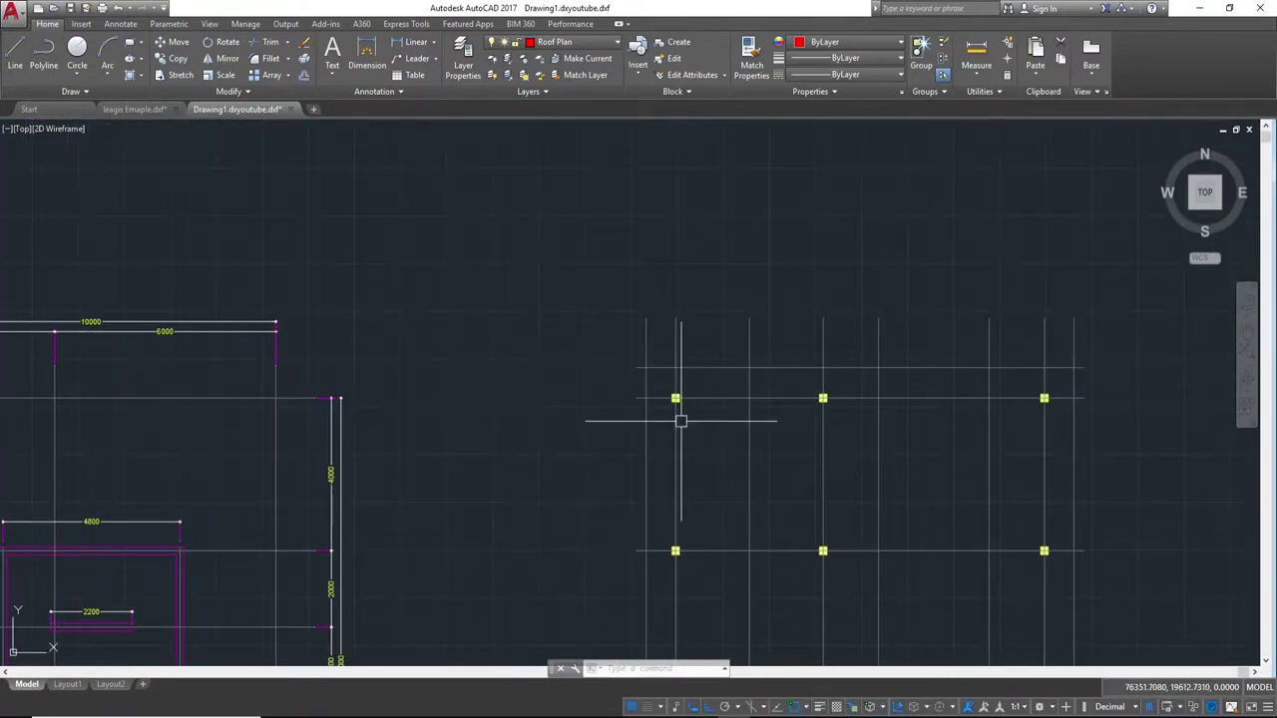
pyautogui.scroll(2, 681, 421)
pyautogui.scroll(-2, 658, 361)
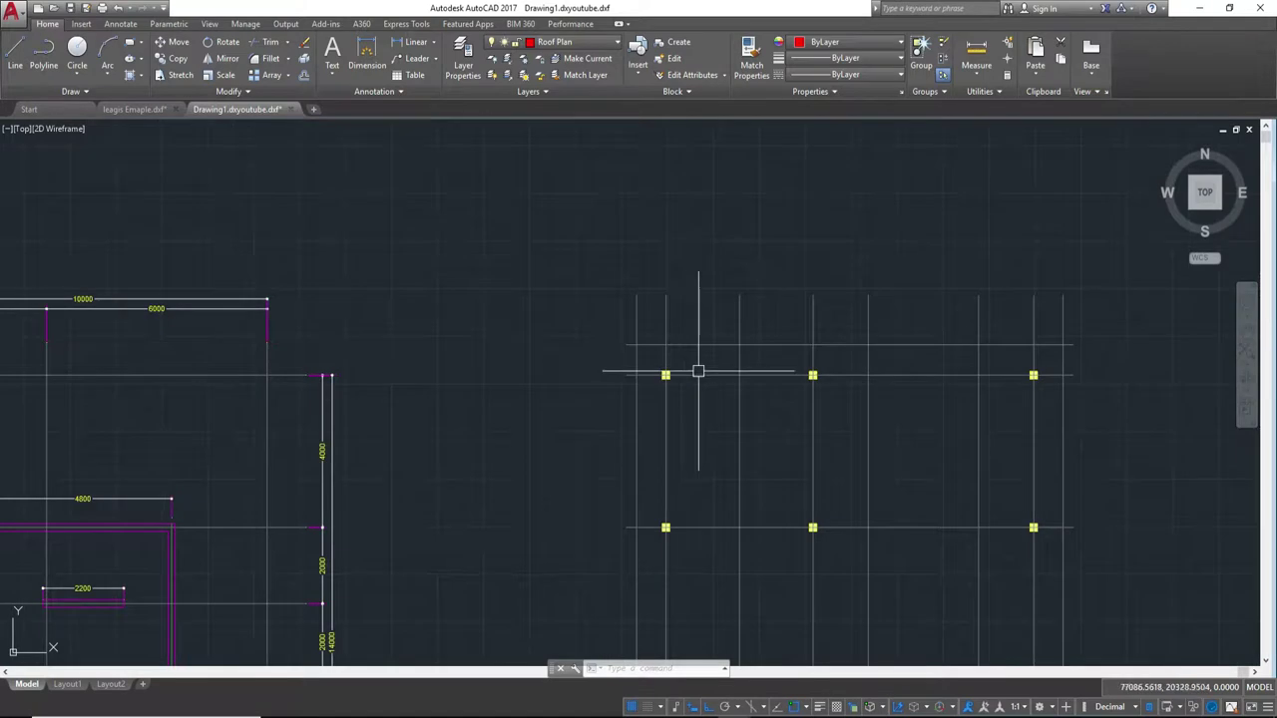
# - Move the top, left, right and bottom outer grid lines onto the Roof Plan layer
pyautogui.click(798, 345)
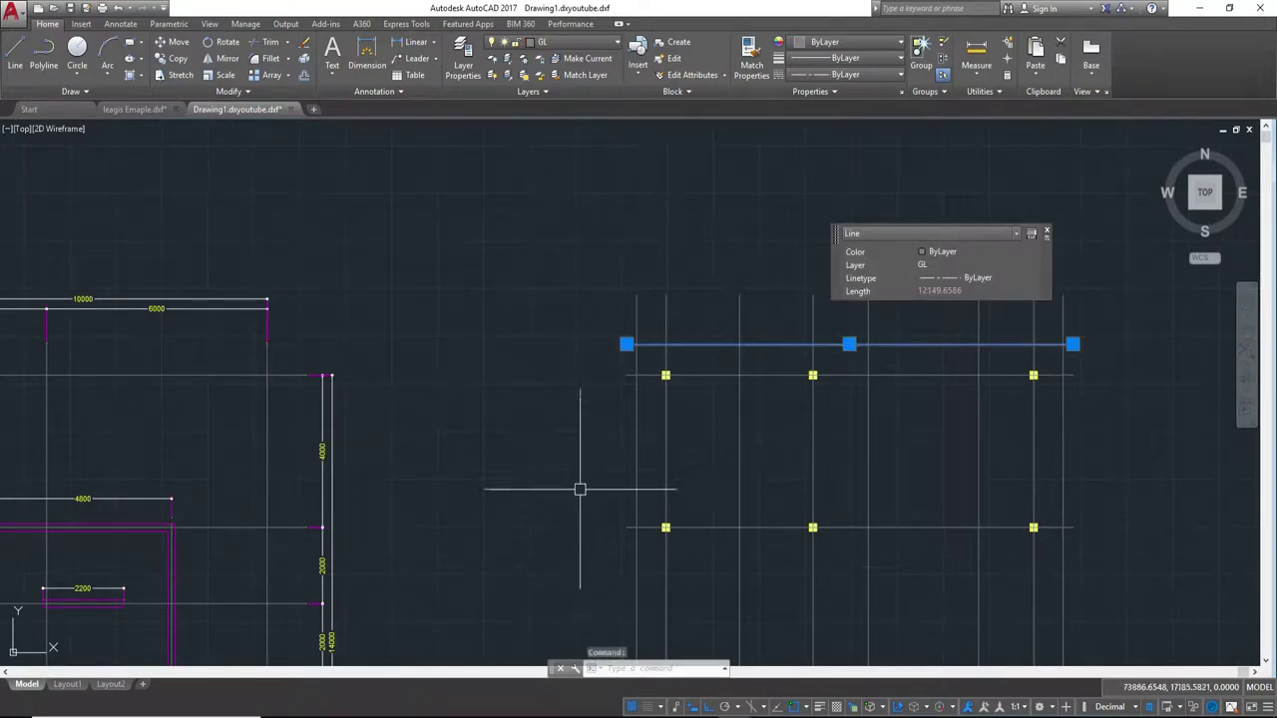
pyautogui.click(638, 474)
pyautogui.click(1062, 473)
pyautogui.moveTo(1165, 499); pyautogui.dragTo(1034, 205, button='middle')
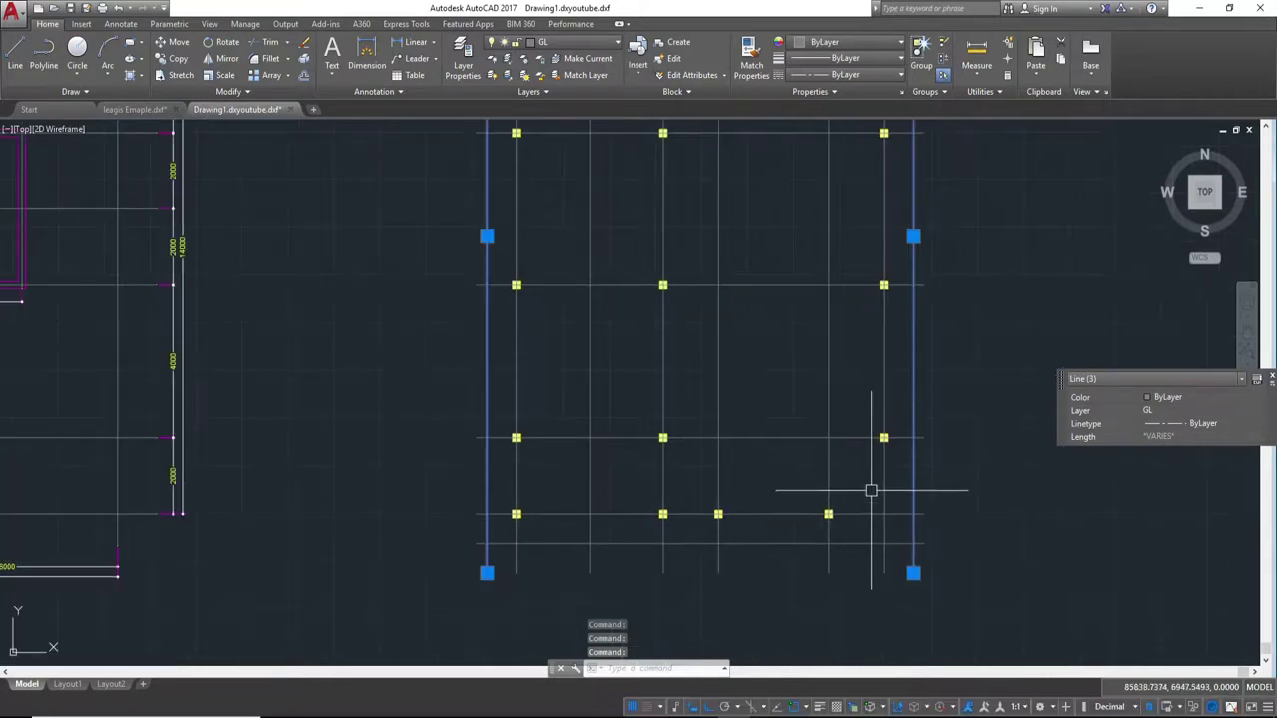
pyautogui.click(861, 544)
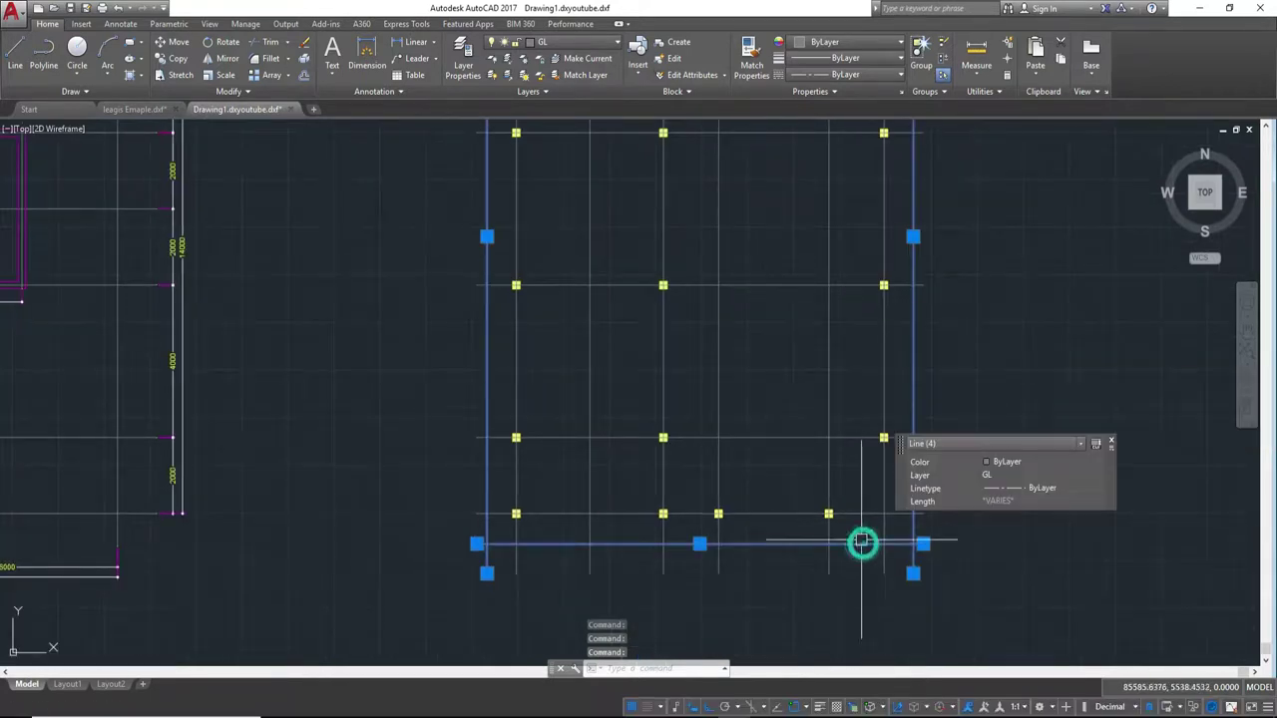
pyautogui.click(558, 42)
pyautogui.click(559, 171)
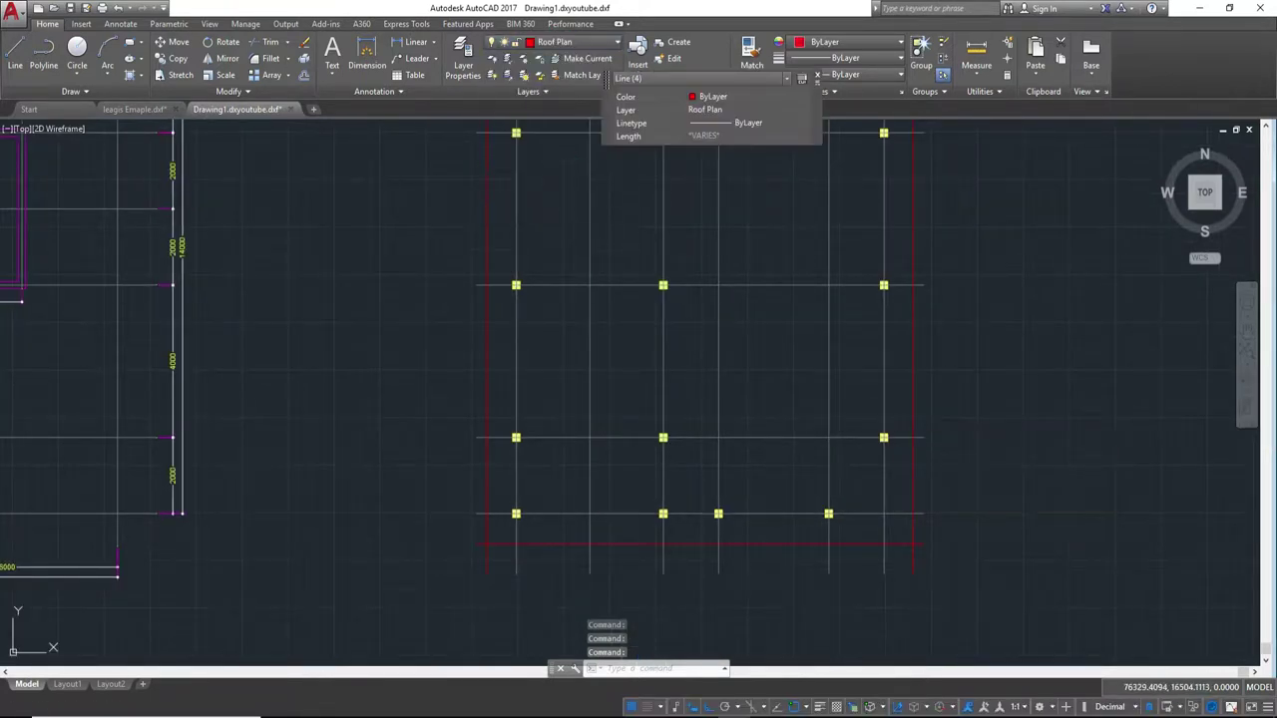
pyautogui.press('Escape')
# - Start trimming the red outline's corner overhangs without choosing cutting edges
pyautogui.moveTo(1011, 317)
pyautogui.mouseDown(button='middle')
pyautogui.moveTo(1101, 336)
pyautogui.moveTo(965, 385)
pyautogui.mouseUp(button='middle')
pyautogui.scroll(-2, 1097, 338)
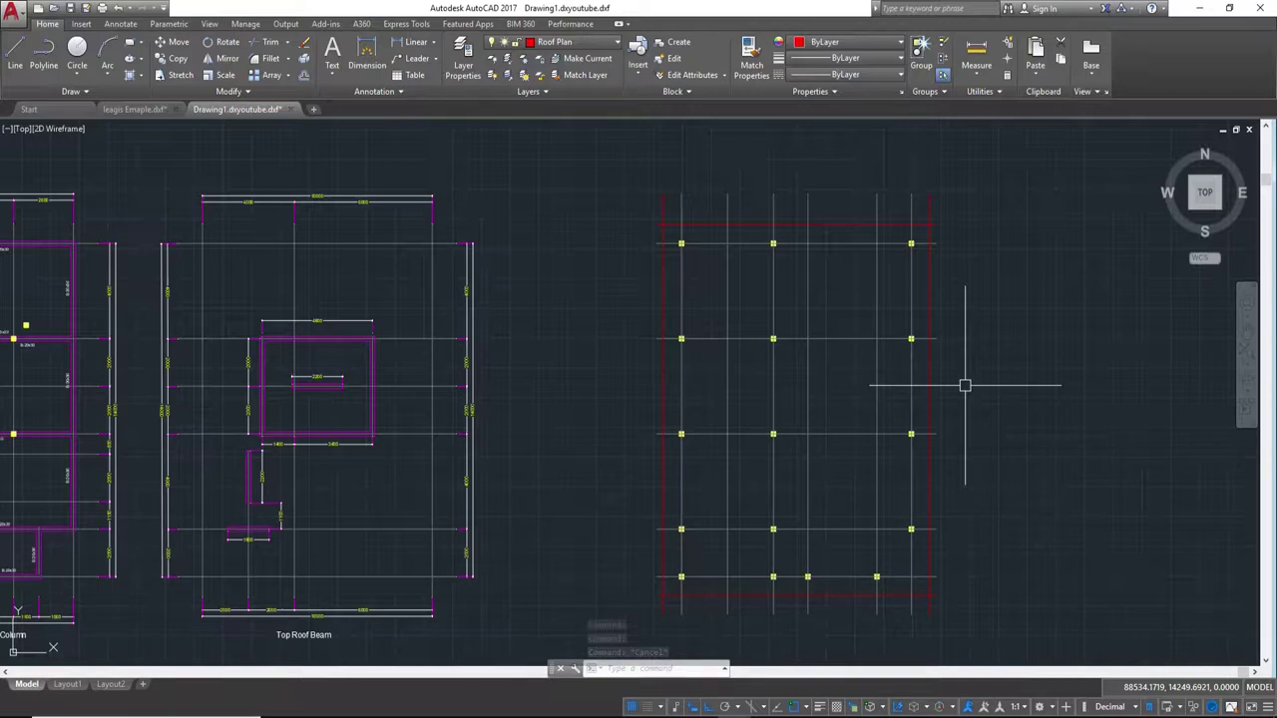
pyautogui.scroll(1, 827, 428)
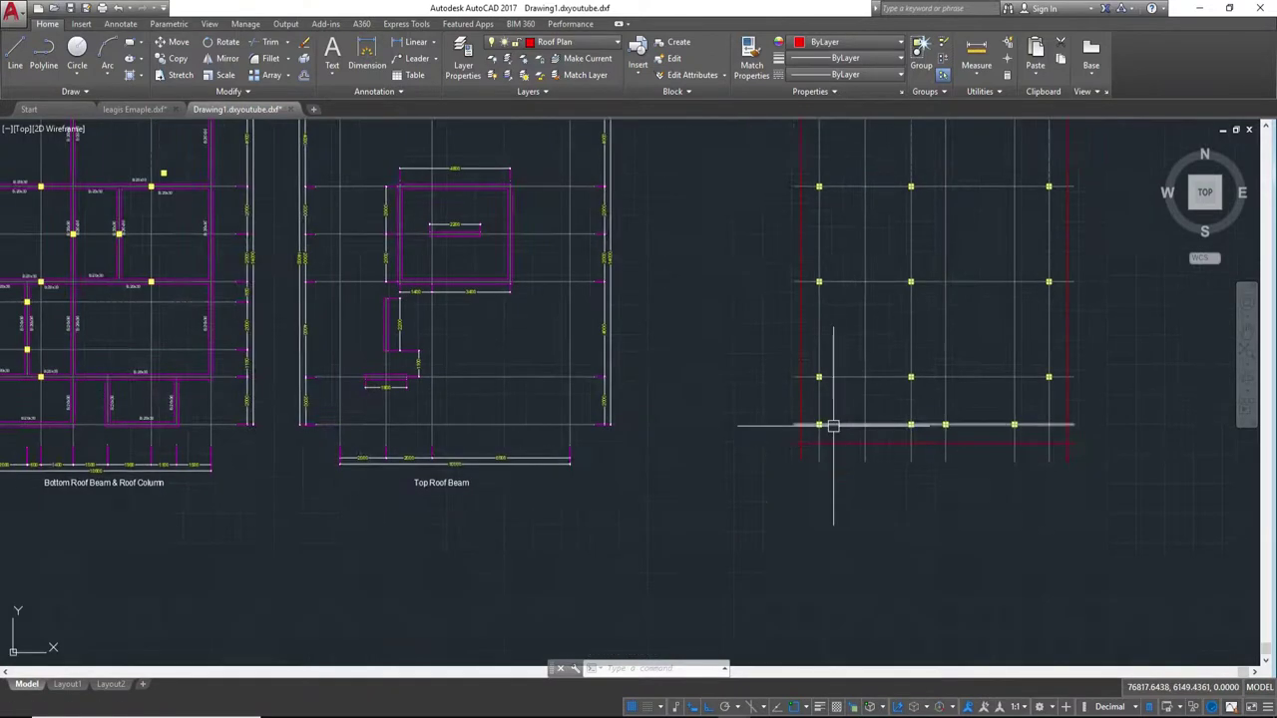
pyautogui.scroll(3, 788, 496)
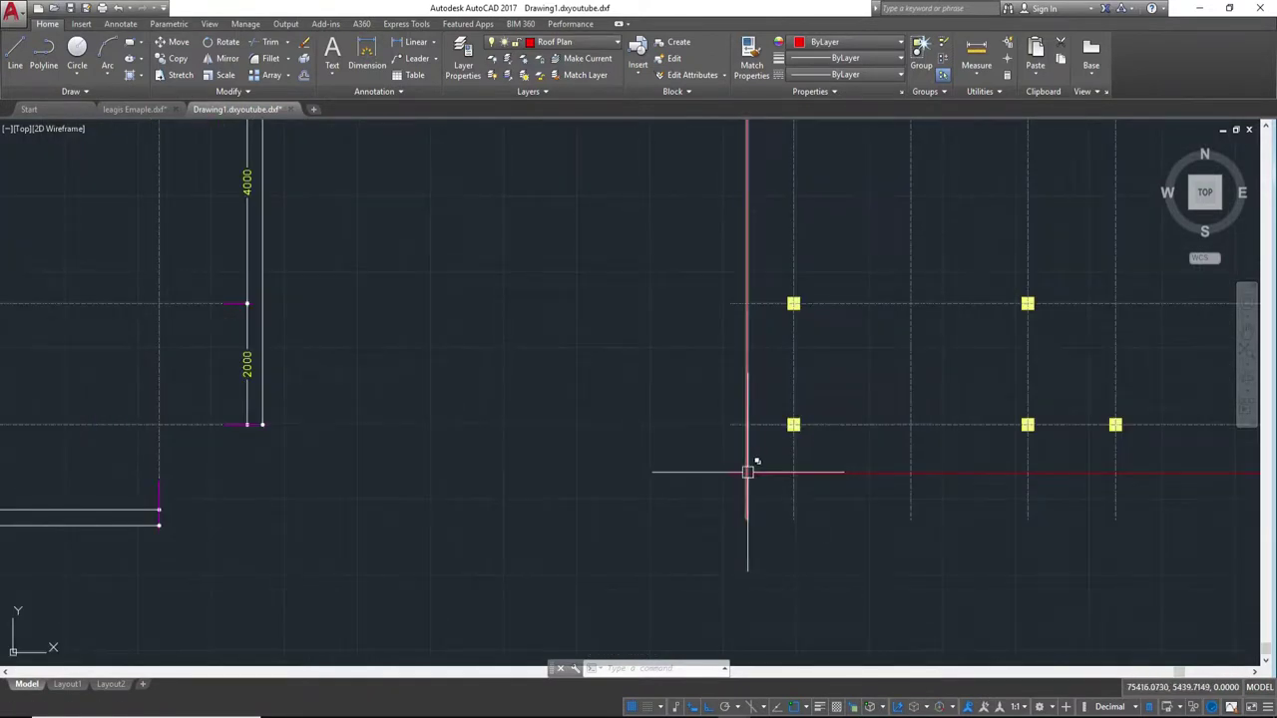
pyautogui.scroll(2, 749, 472)
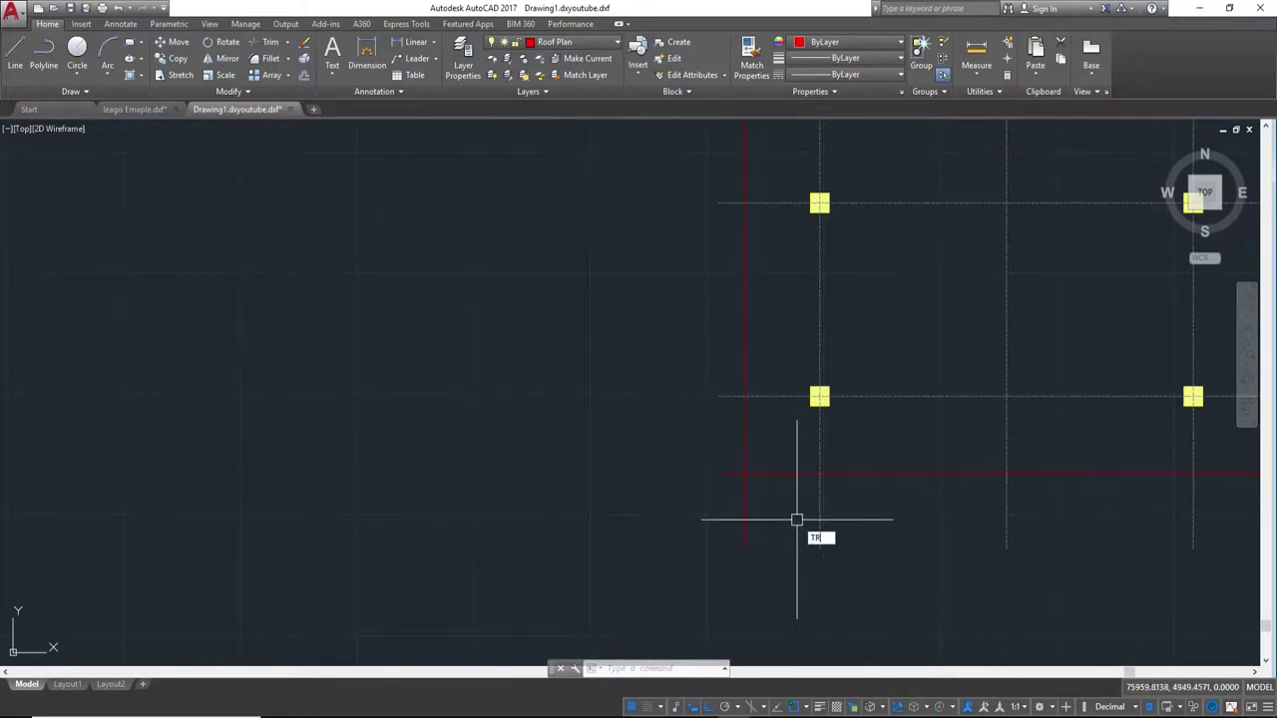
pyautogui.press('Return')
pyautogui.press('Return')
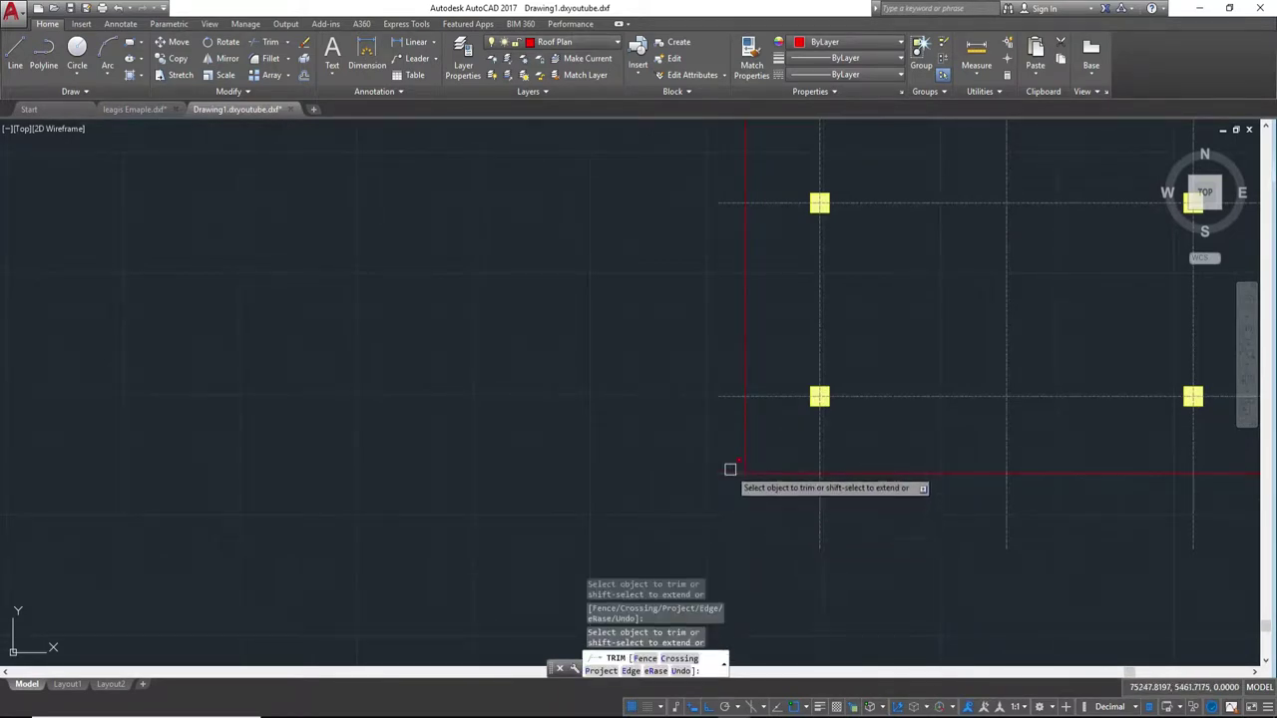
pyautogui.press('Return')
pyautogui.scroll(-2, 748, 505)
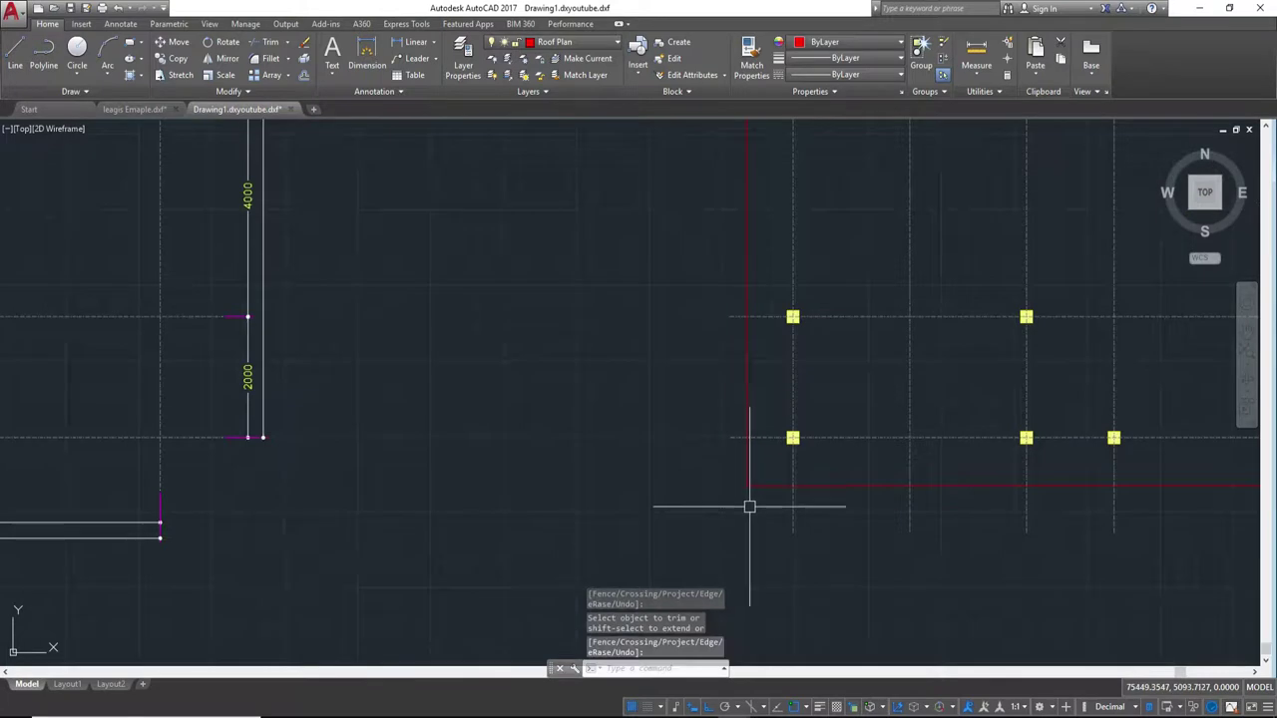
pyautogui.write('L')
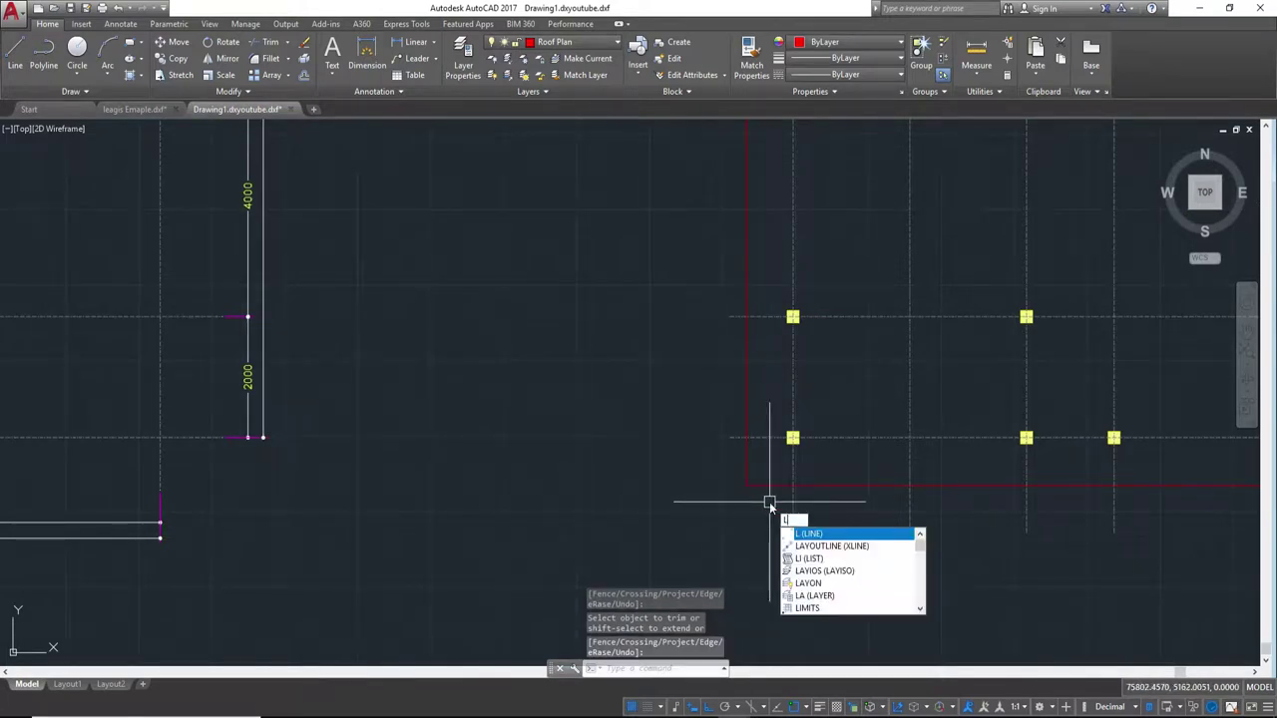
pyautogui.press('BackSpace')
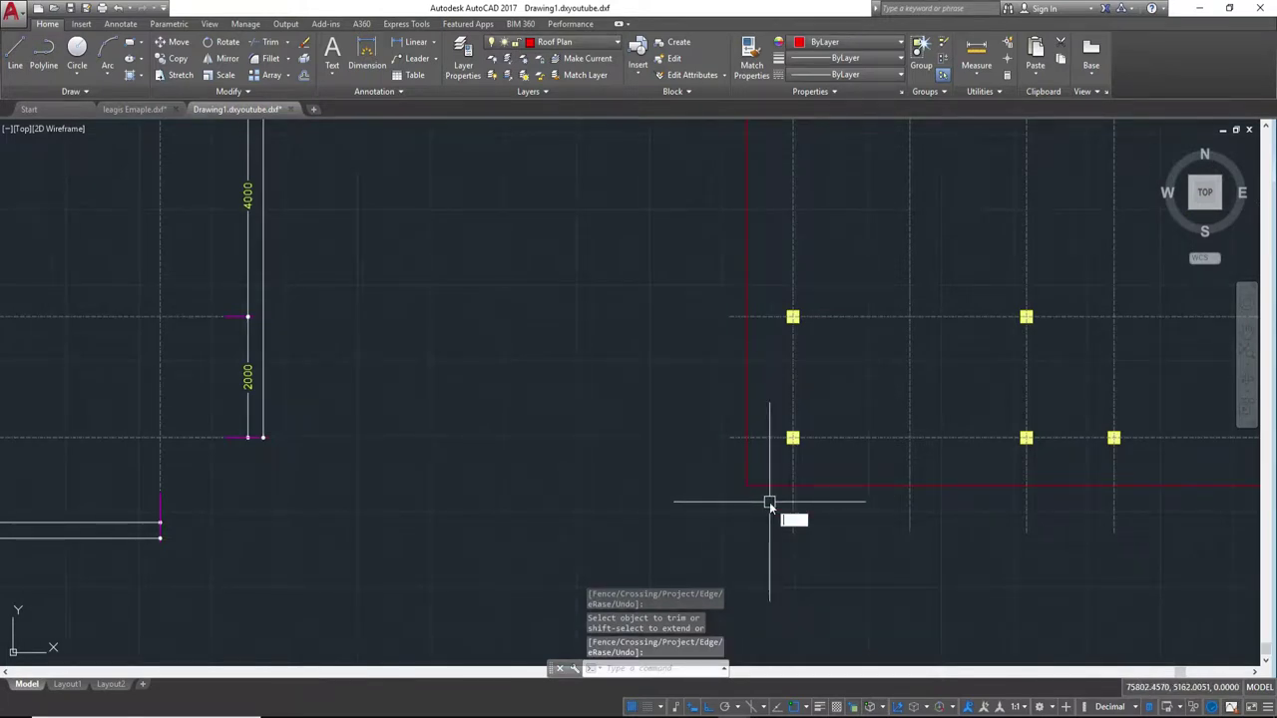
pyautogui.write('xl')
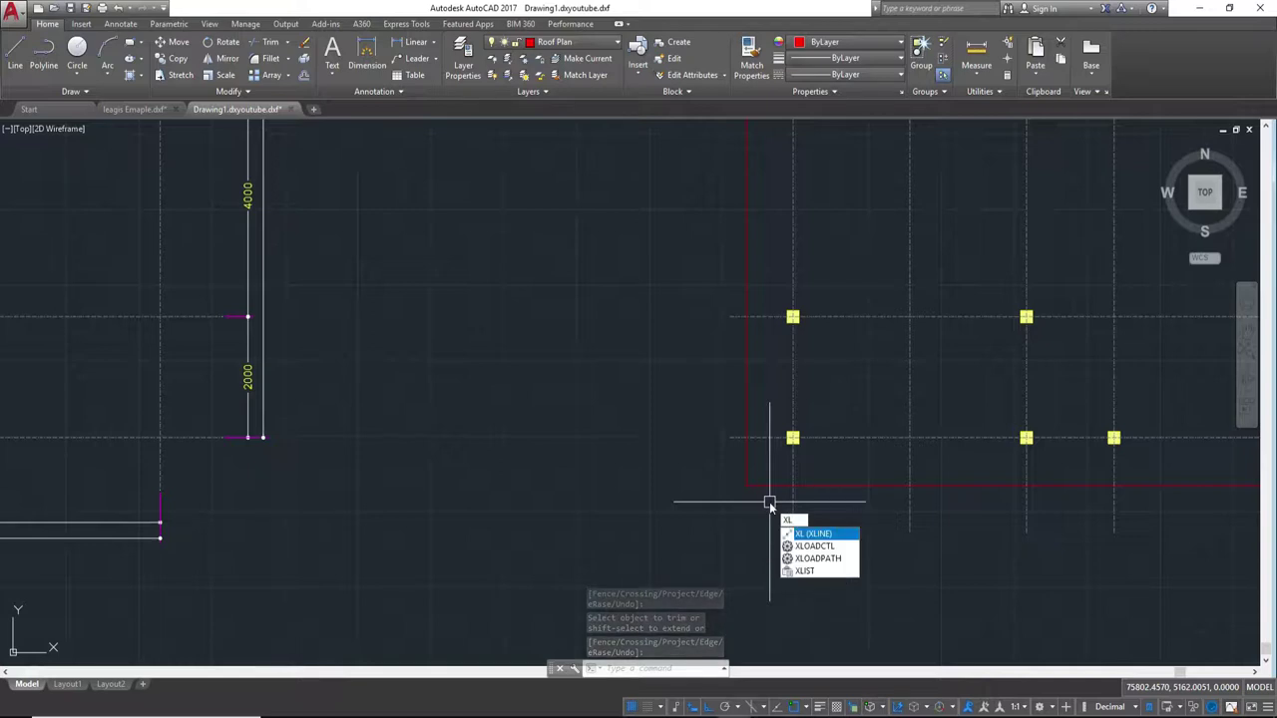
pyautogui.press('Return')
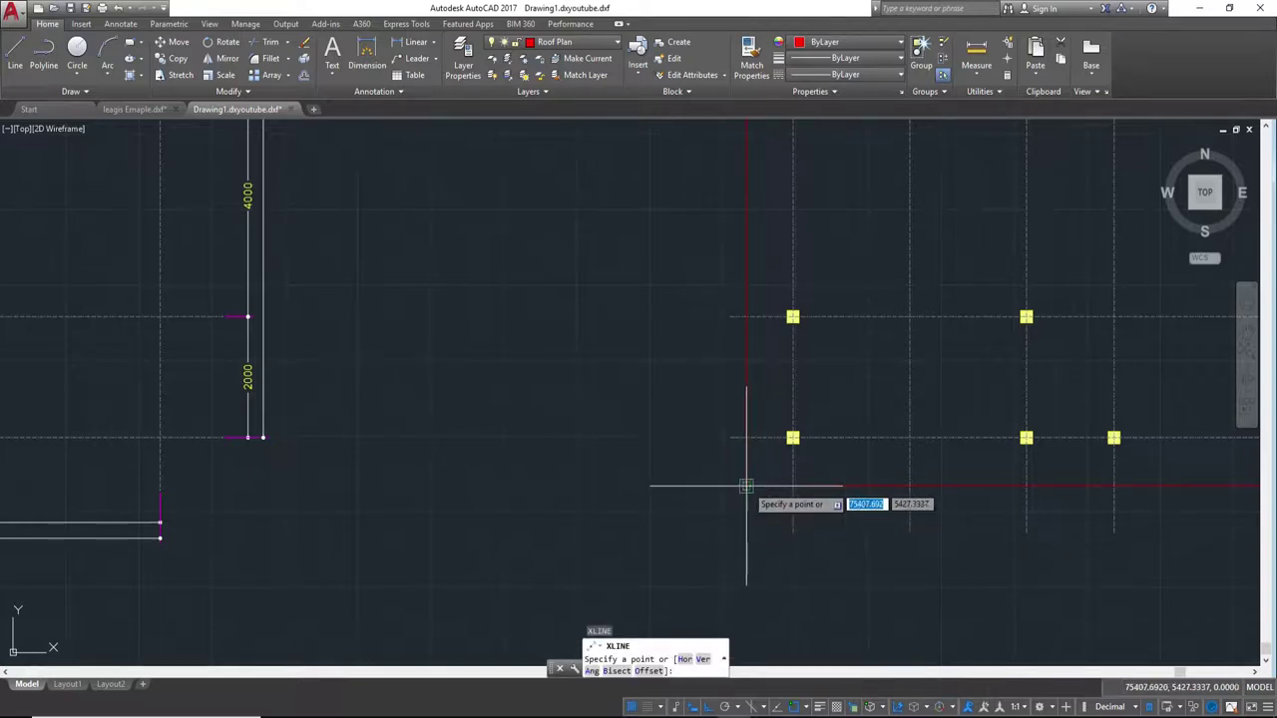
pyautogui.click(746, 486)
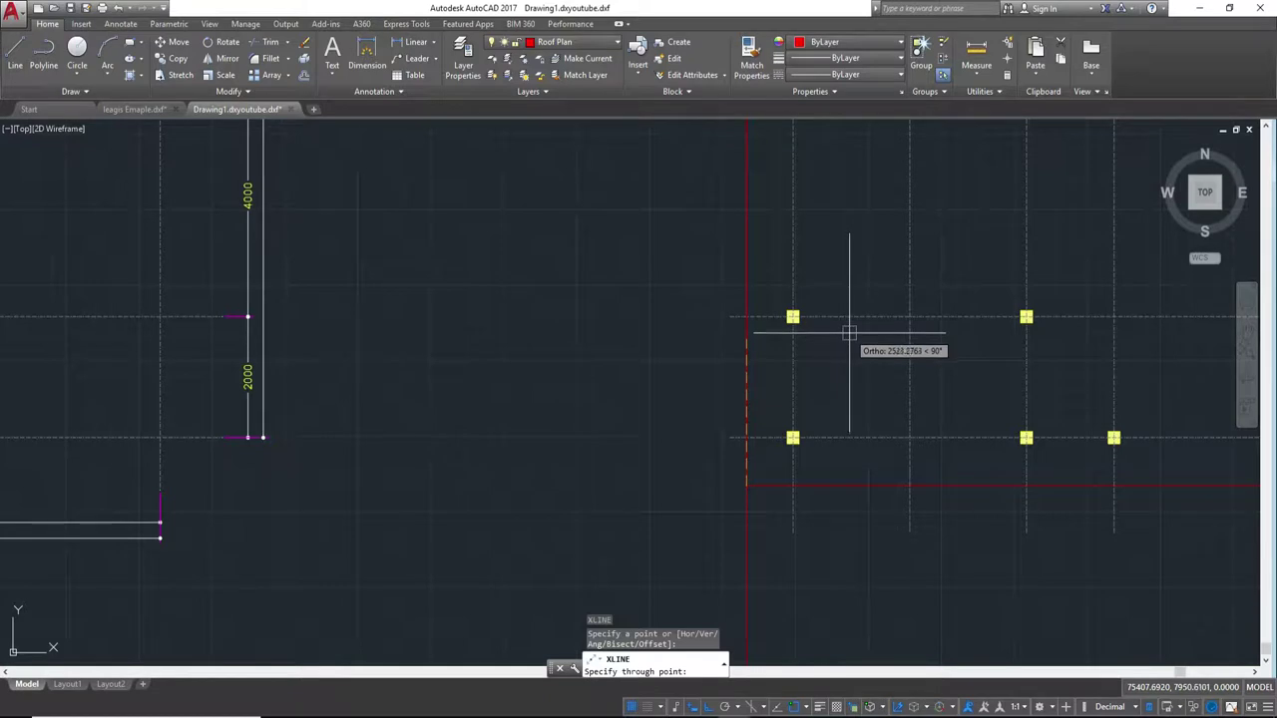
pyautogui.press('F8')
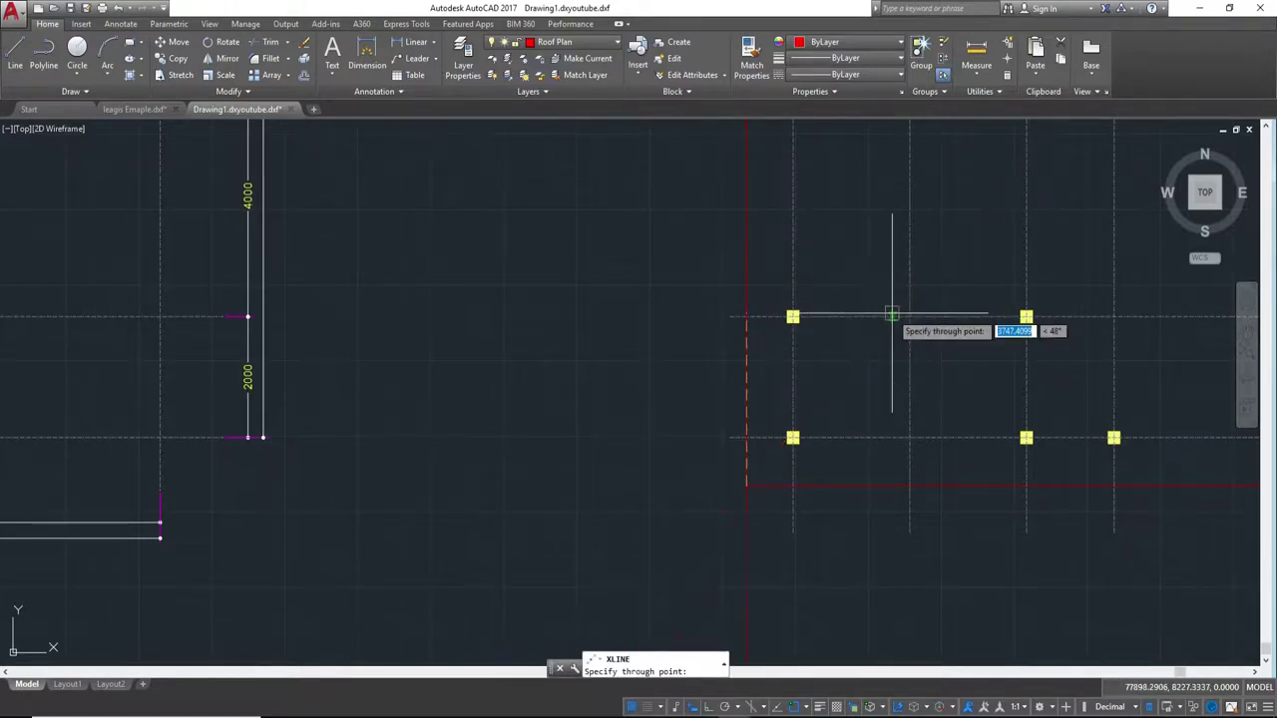
pyautogui.press('F8')
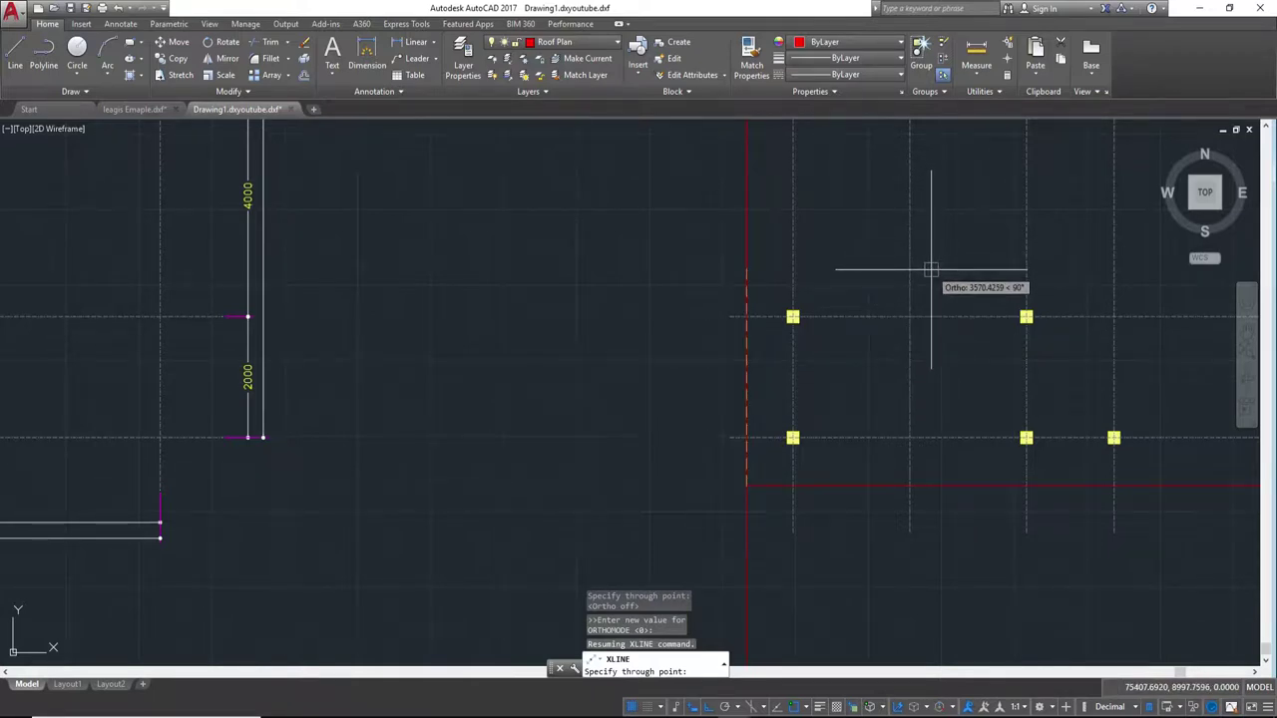
pyautogui.press('F8')
pyautogui.press('Tab')
pyautogui.press('Tab')
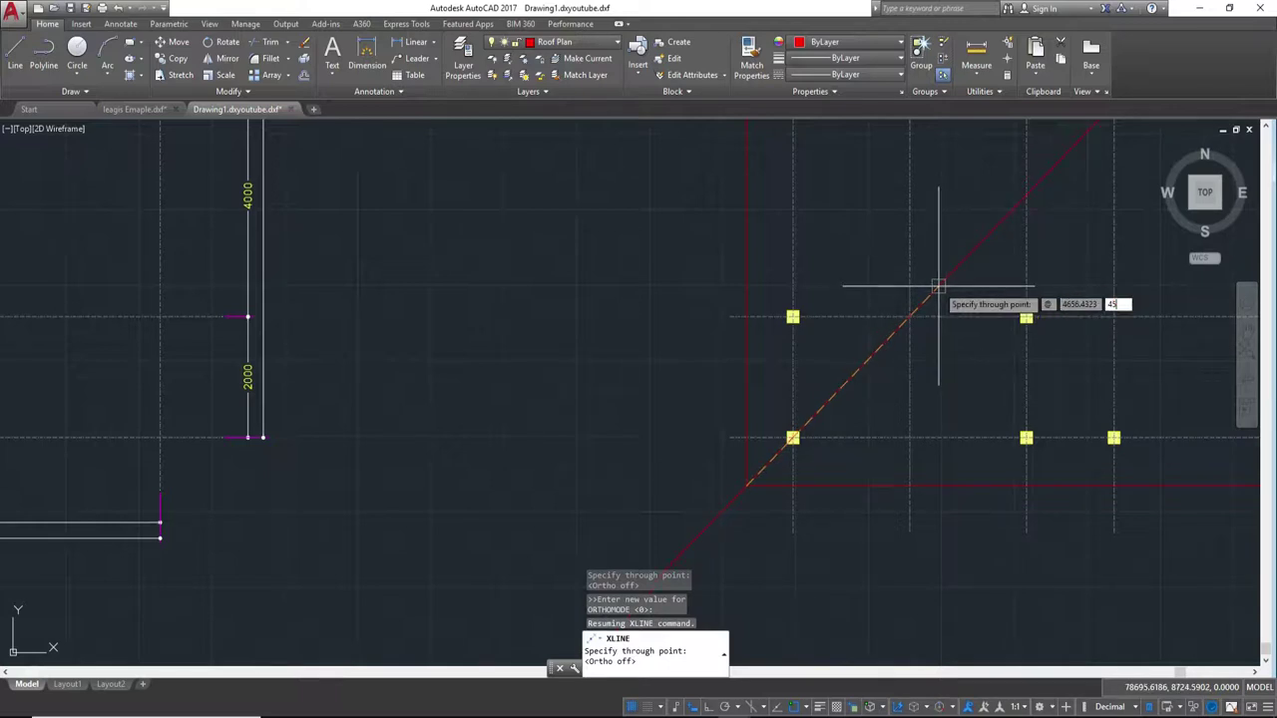
pyautogui.press('Return')
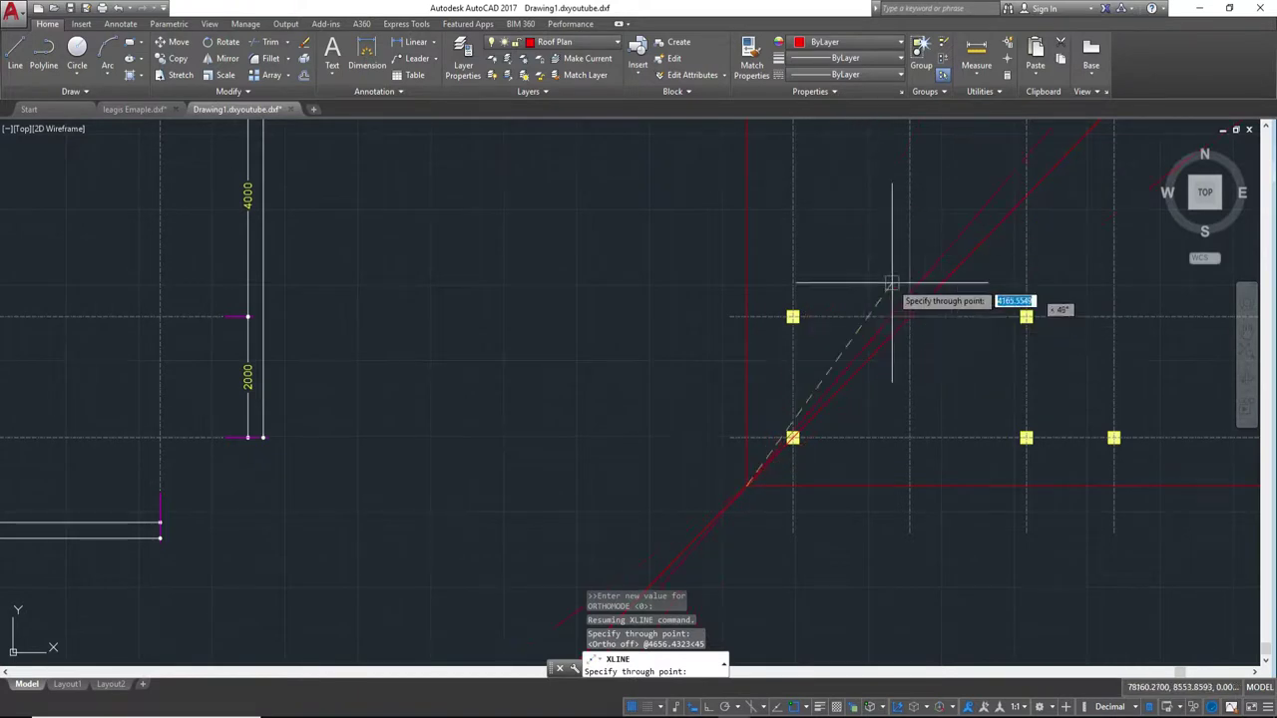
pyautogui.press('Escape')
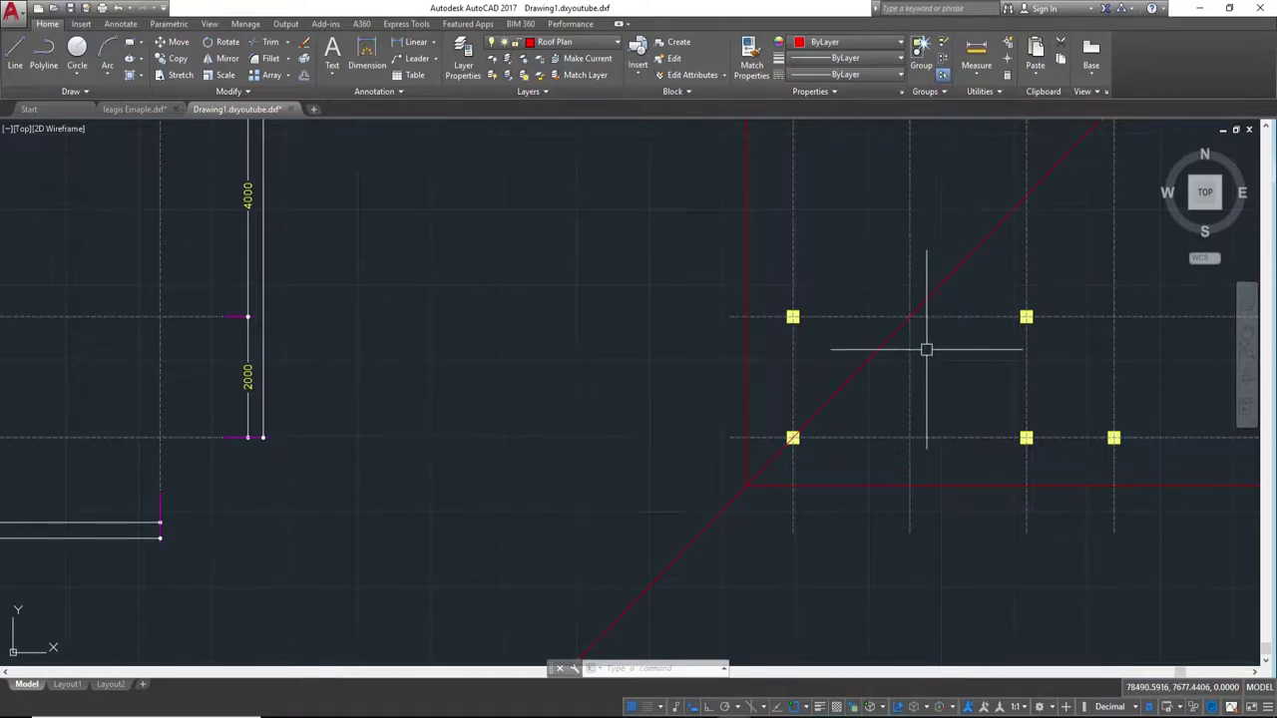
pyautogui.click(944, 277)
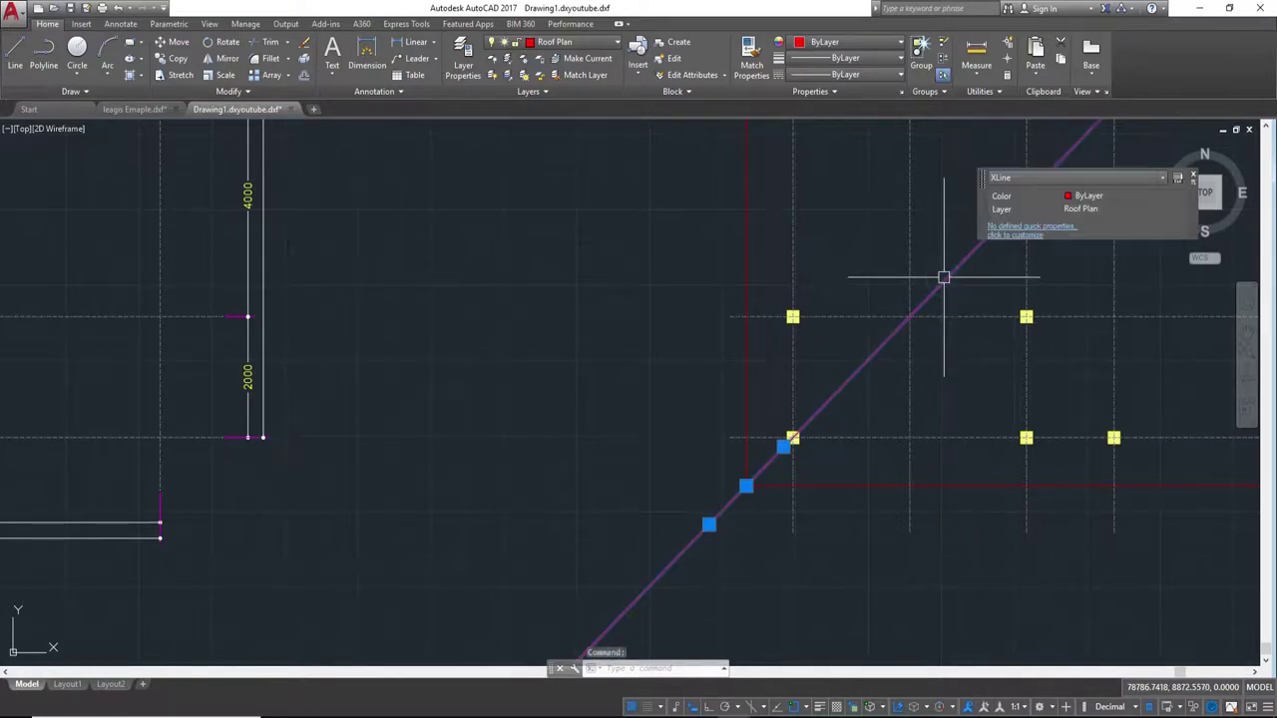
pyautogui.moveTo(944, 277)
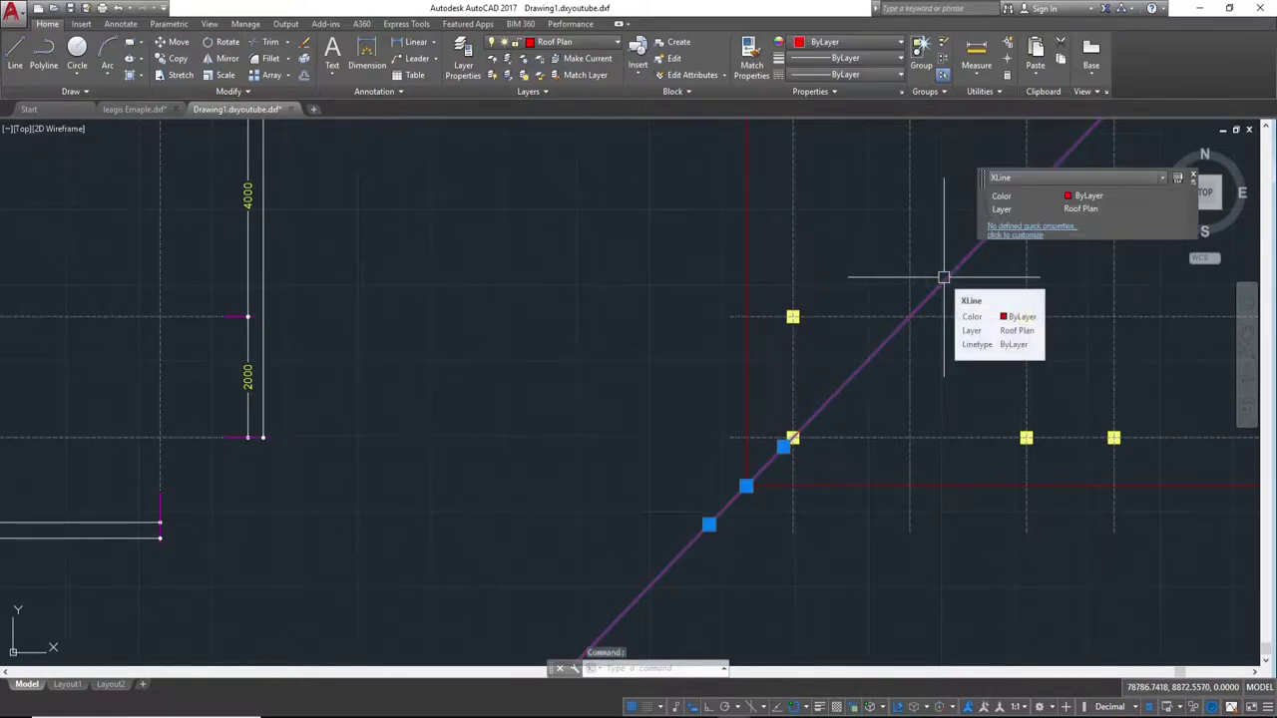
pyautogui.write('e')
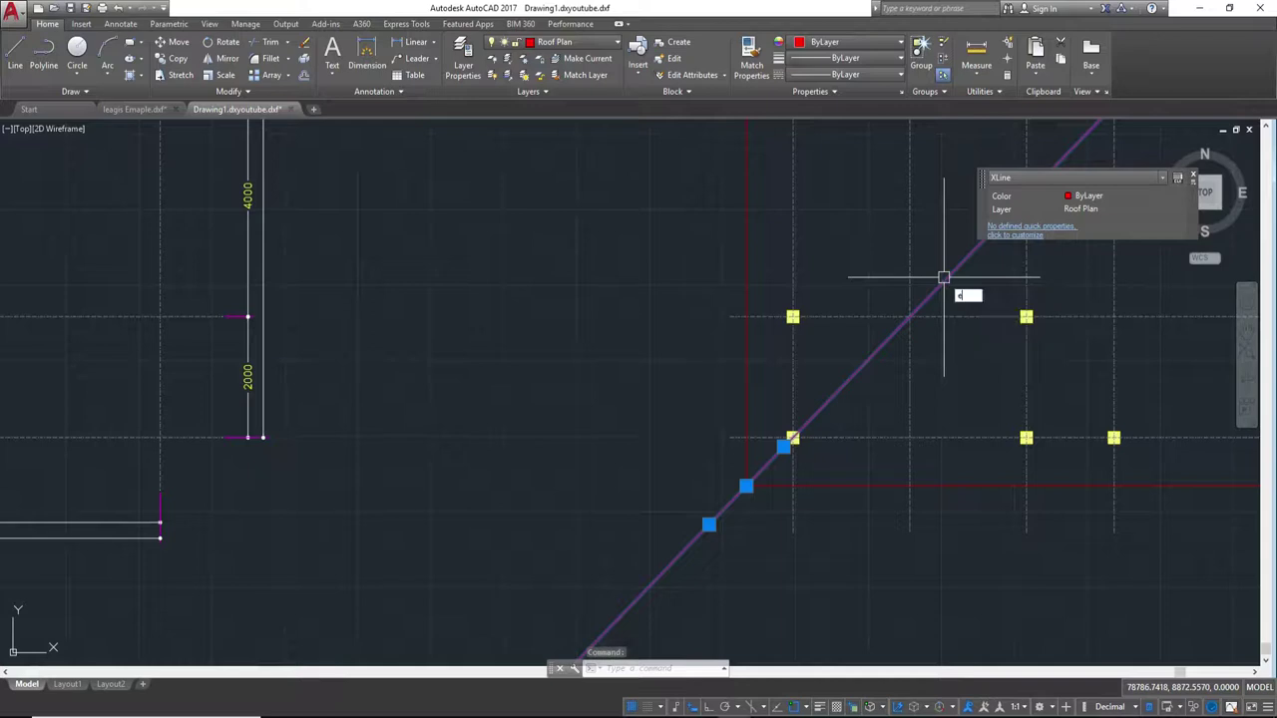
pyautogui.press('Return')
pyautogui.moveTo(963, 308); pyautogui.dragTo(870, 279, button='middle')
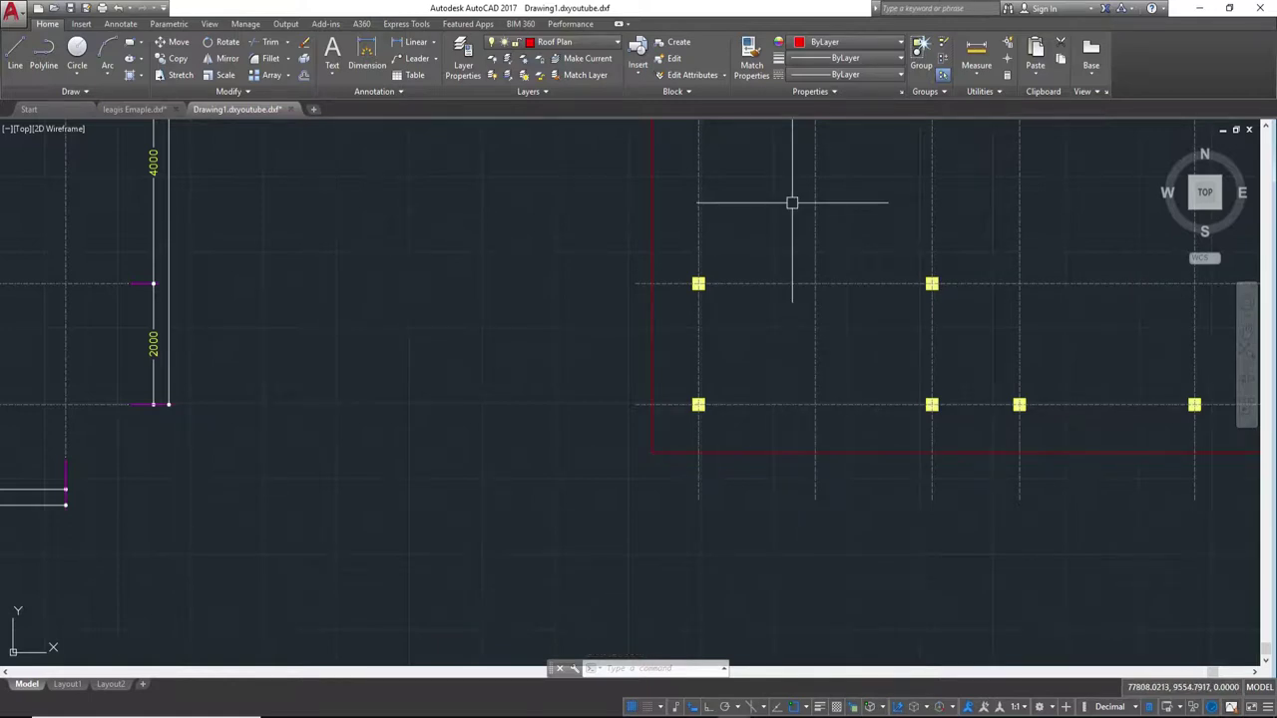
# - Offset the outline's lower edge 3950 upward to create the ridge line
pyautogui.press('Return')
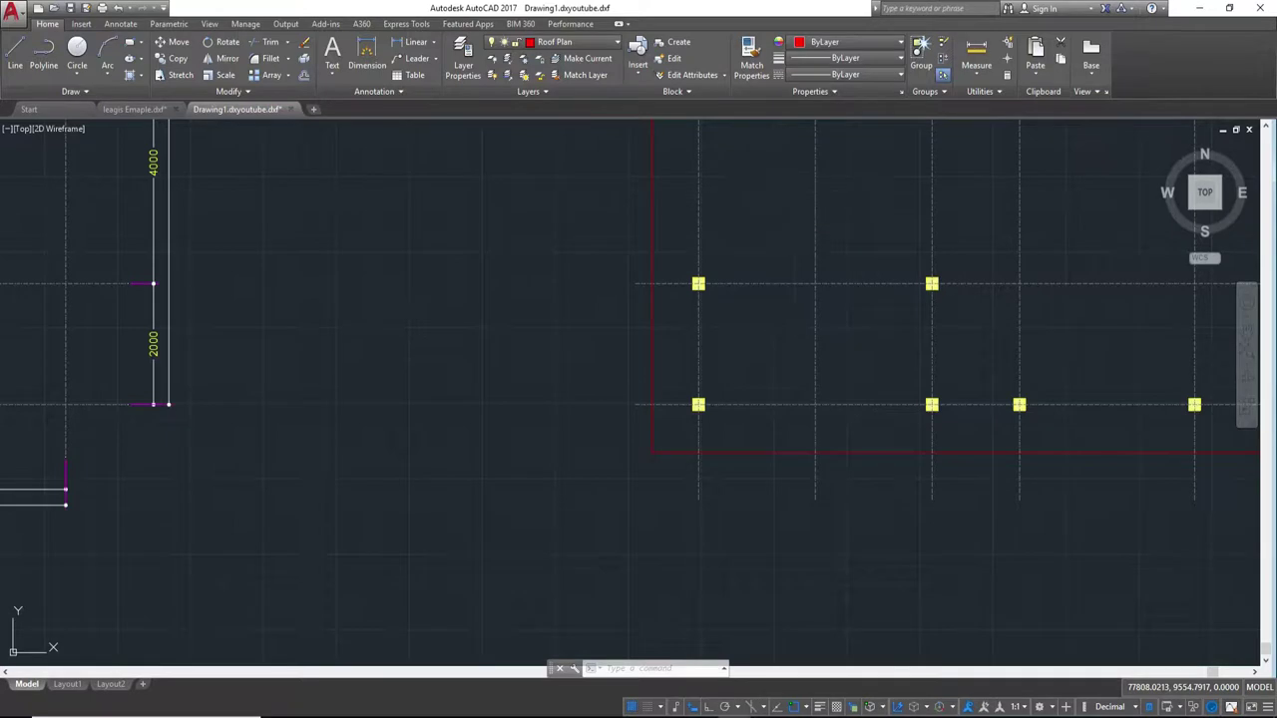
pyautogui.write('2')
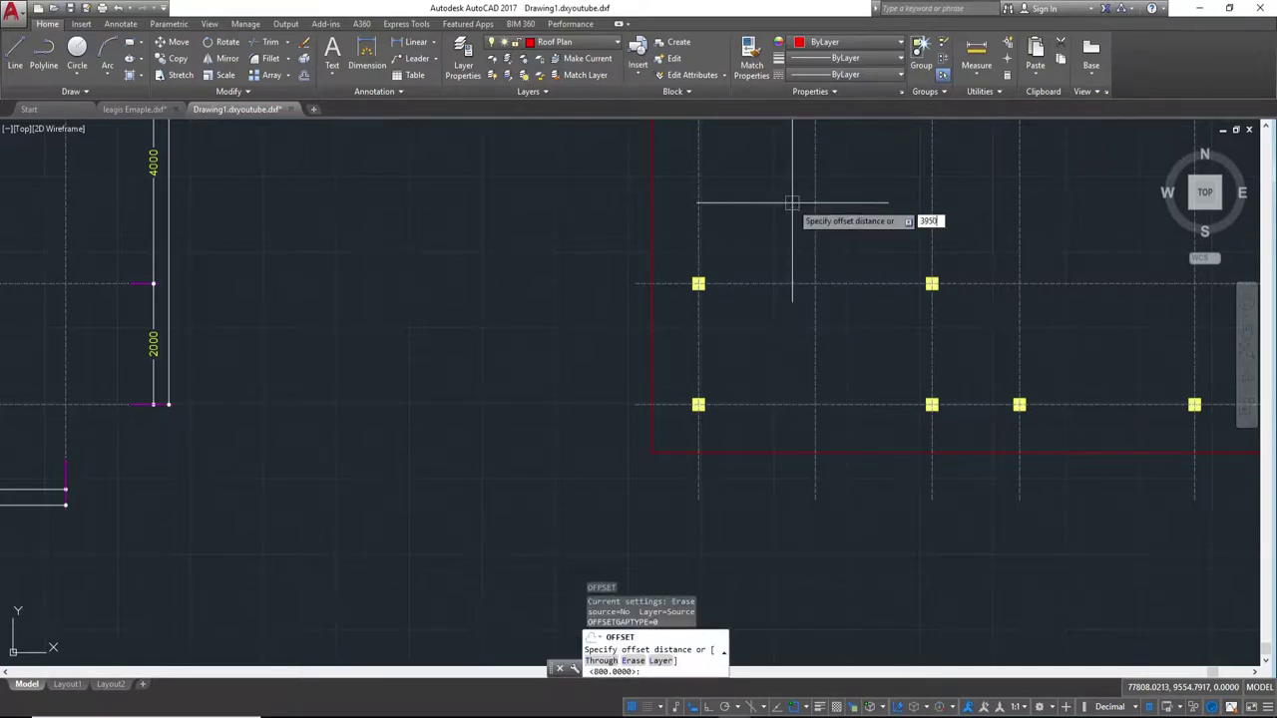
pyautogui.press('Return')
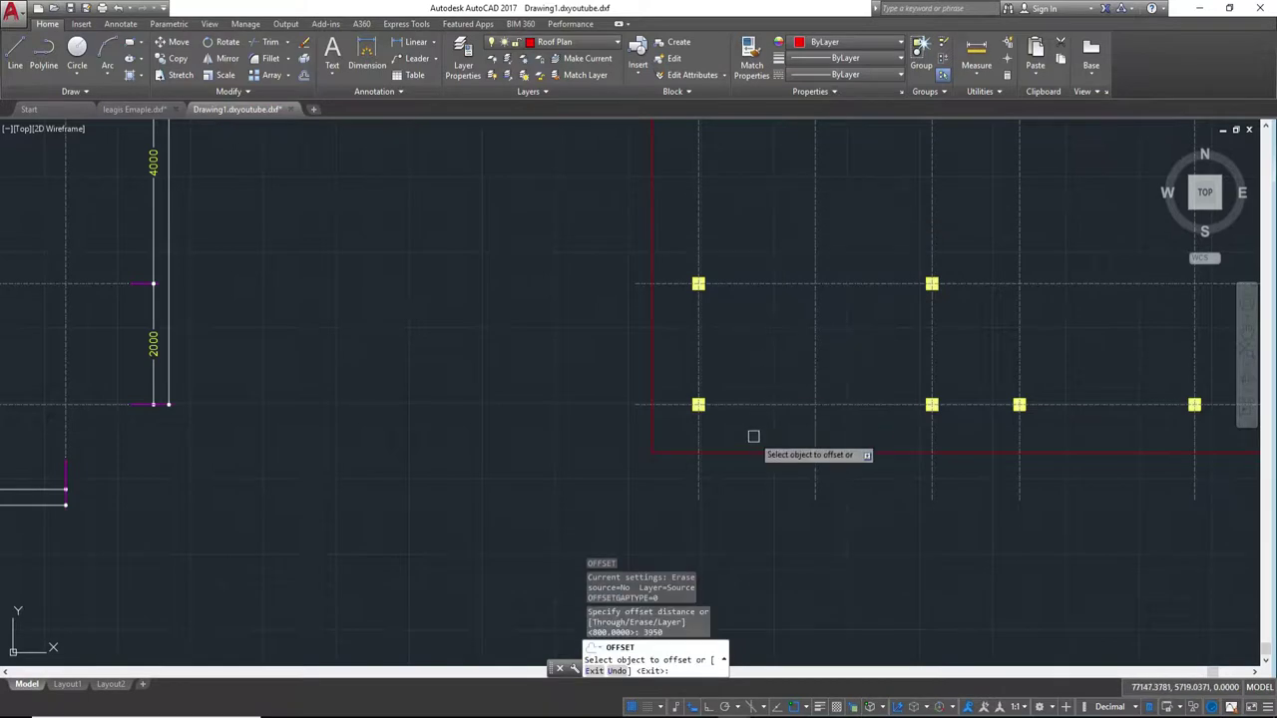
pyautogui.click(752, 451)
pyautogui.click(753, 240)
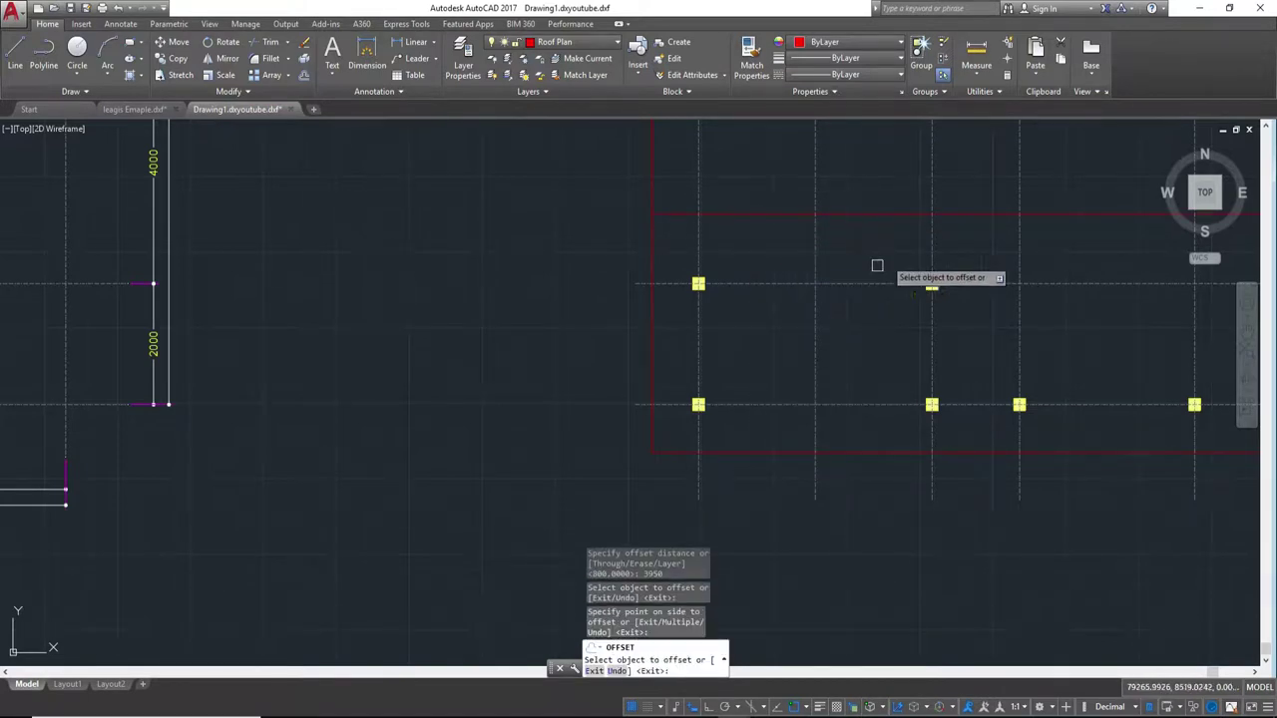
pyautogui.press('Escape')
pyautogui.scroll(-2, 858, 279)
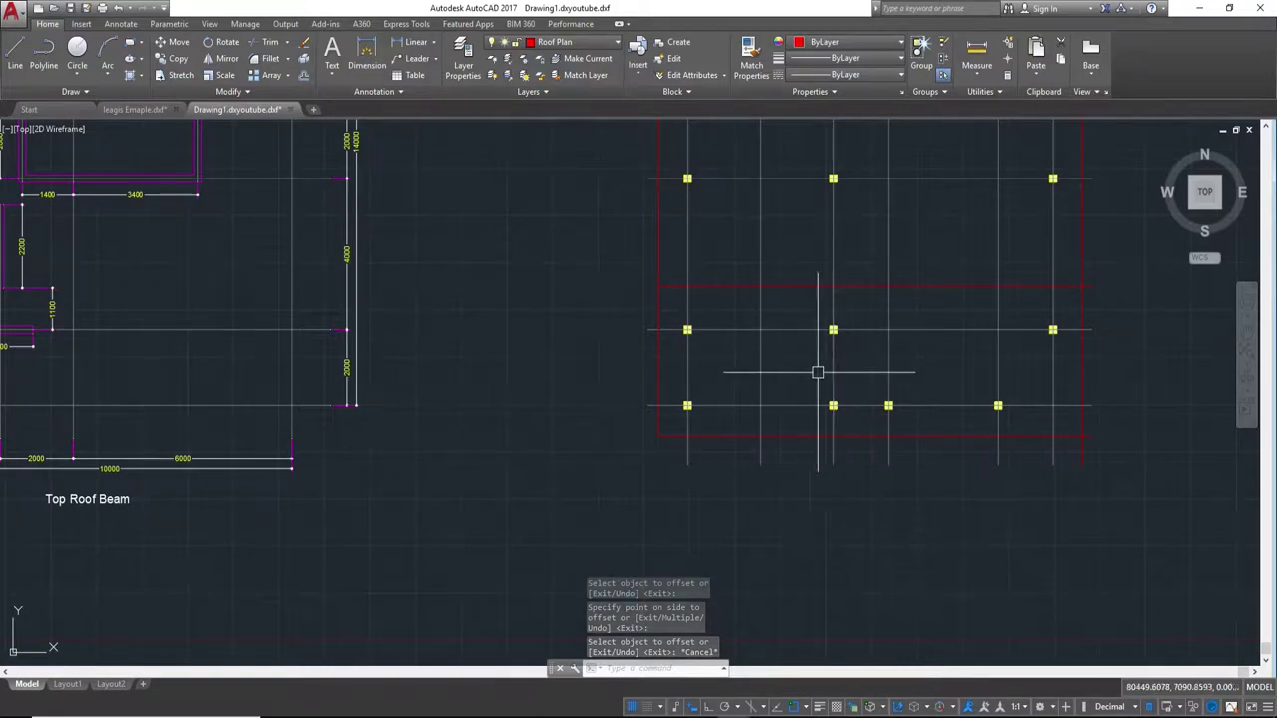
pyautogui.scroll(4, 763, 294)
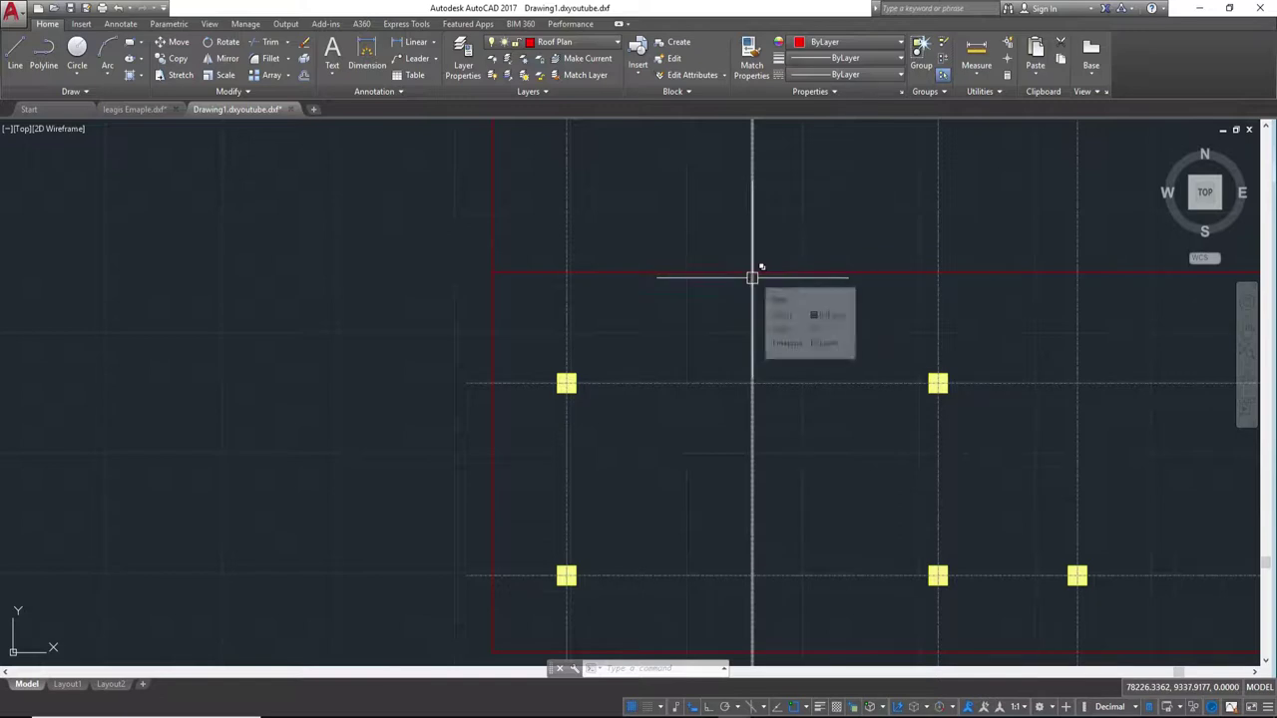
# - Draw a hip line from the ridge line down to the outline's lower-left corner
pyautogui.press('Return')
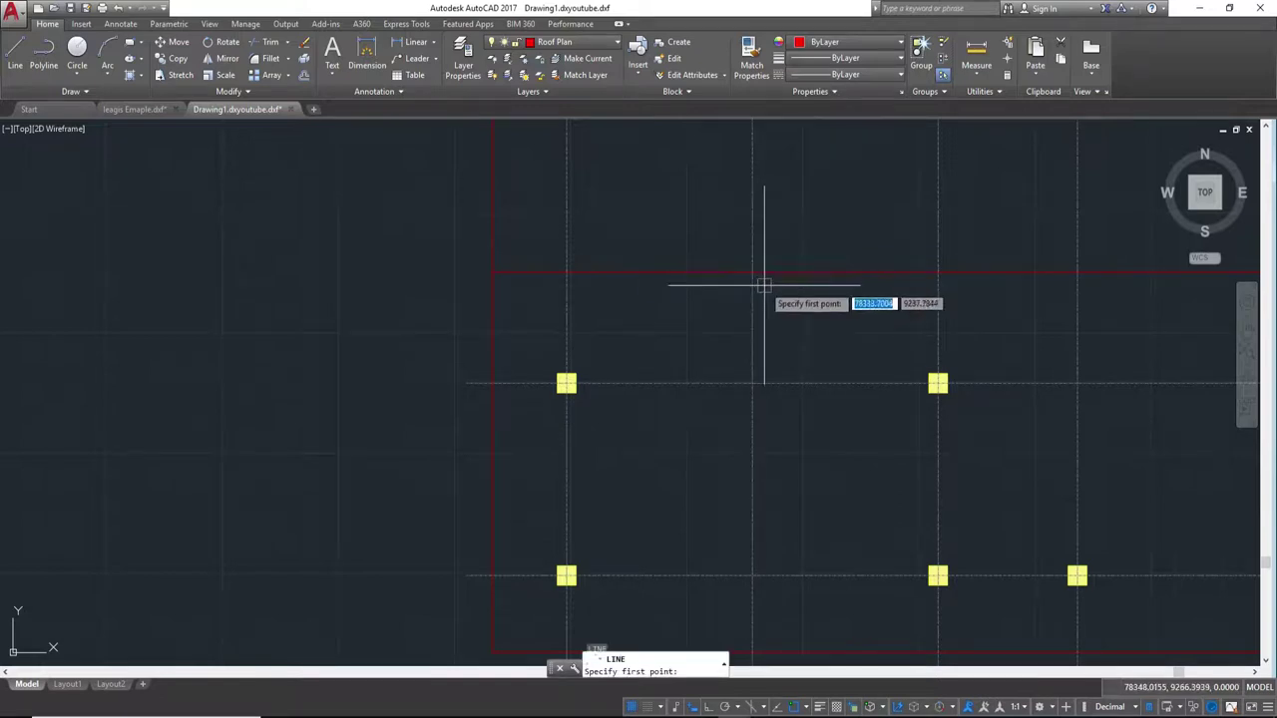
pyautogui.click(752, 270)
pyautogui.moveTo(658, 502); pyautogui.dragTo(753, 270, button='middle')
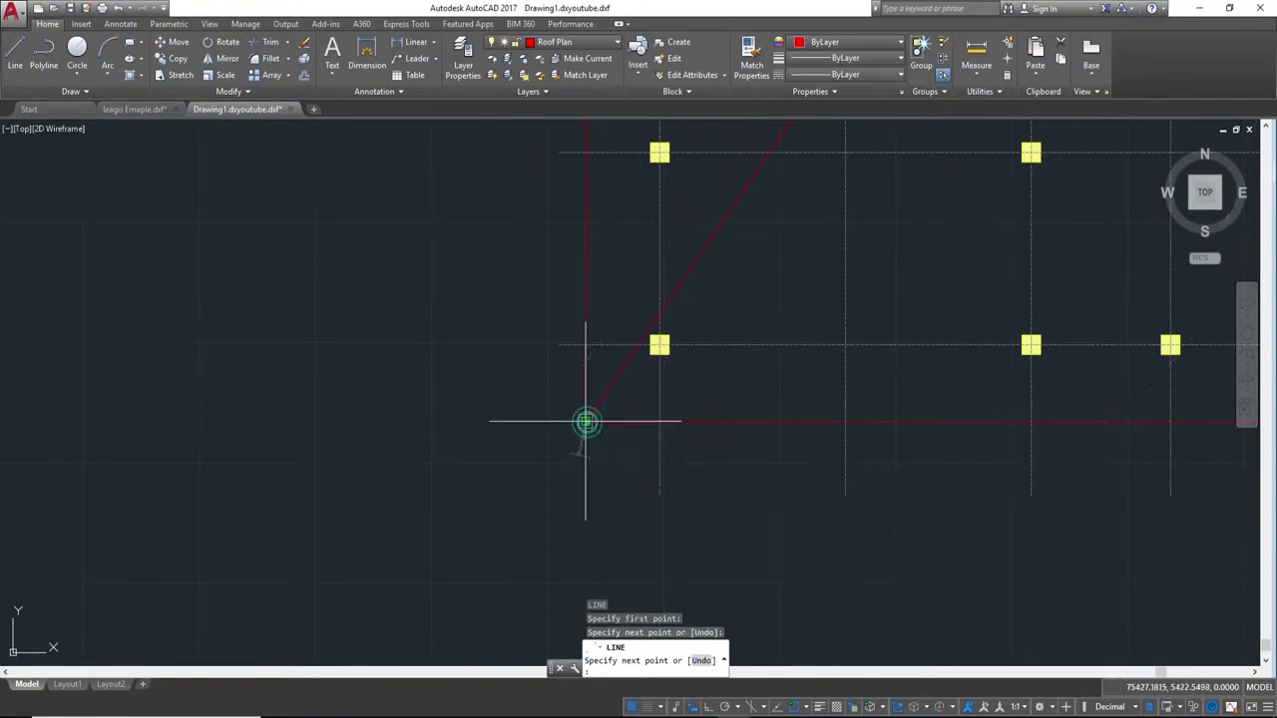
pyautogui.press('Escape')
pyautogui.moveTo(778, 223); pyautogui.dragTo(763, 367, button='middle')
pyautogui.scroll(-2, 763, 367)
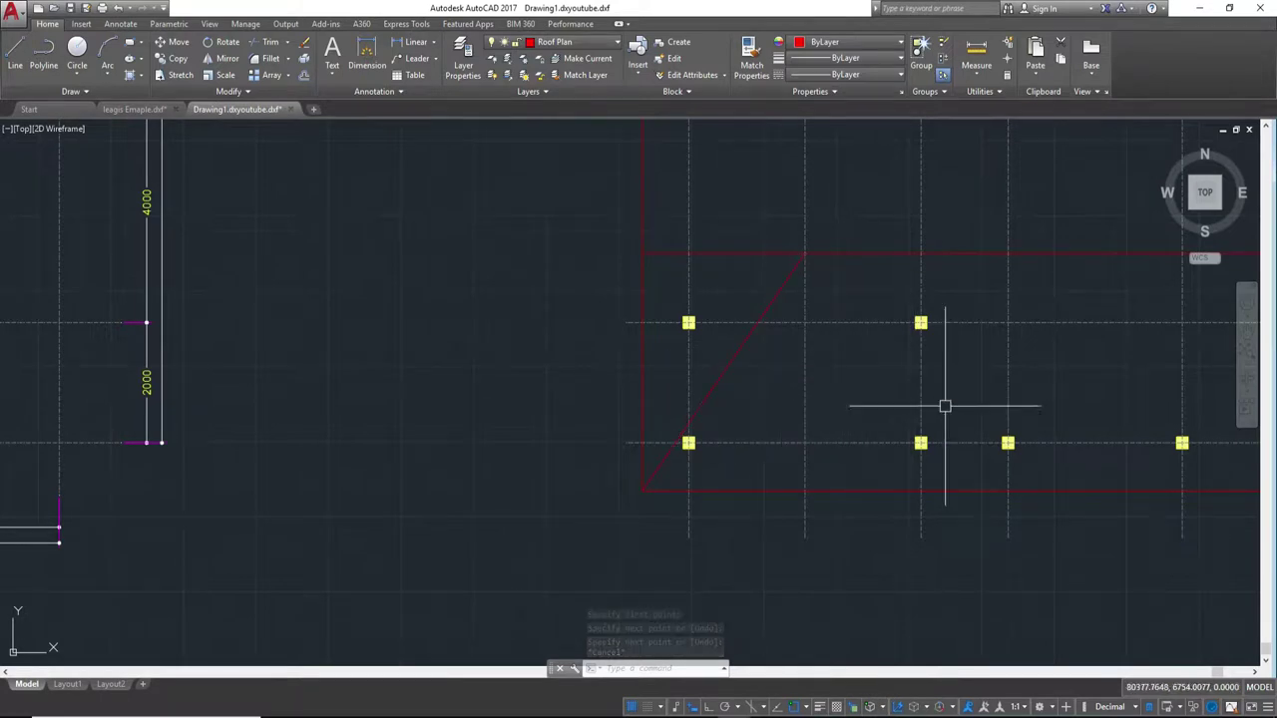
# - Select the diagonal hip line, cancel a first MI attempt, and reselect it
pyautogui.click(729, 359)
pyautogui.write('M')
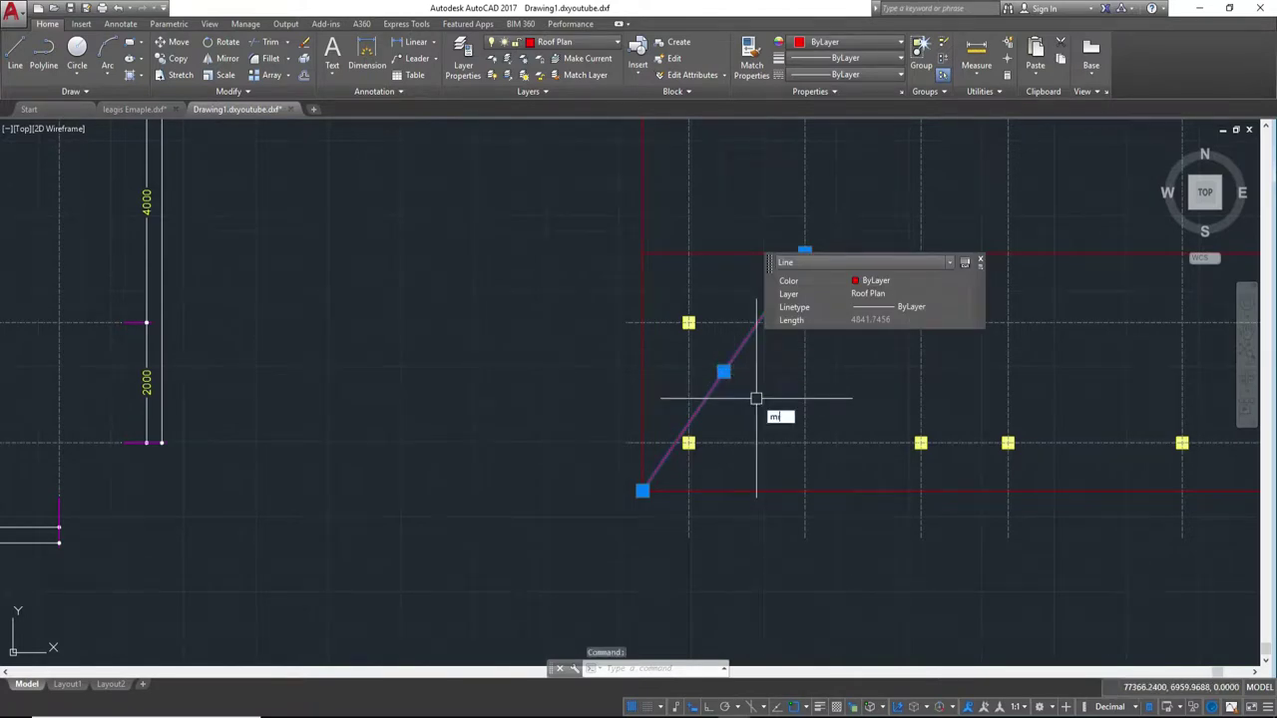
pyautogui.write('I')
pyautogui.press('Escape')
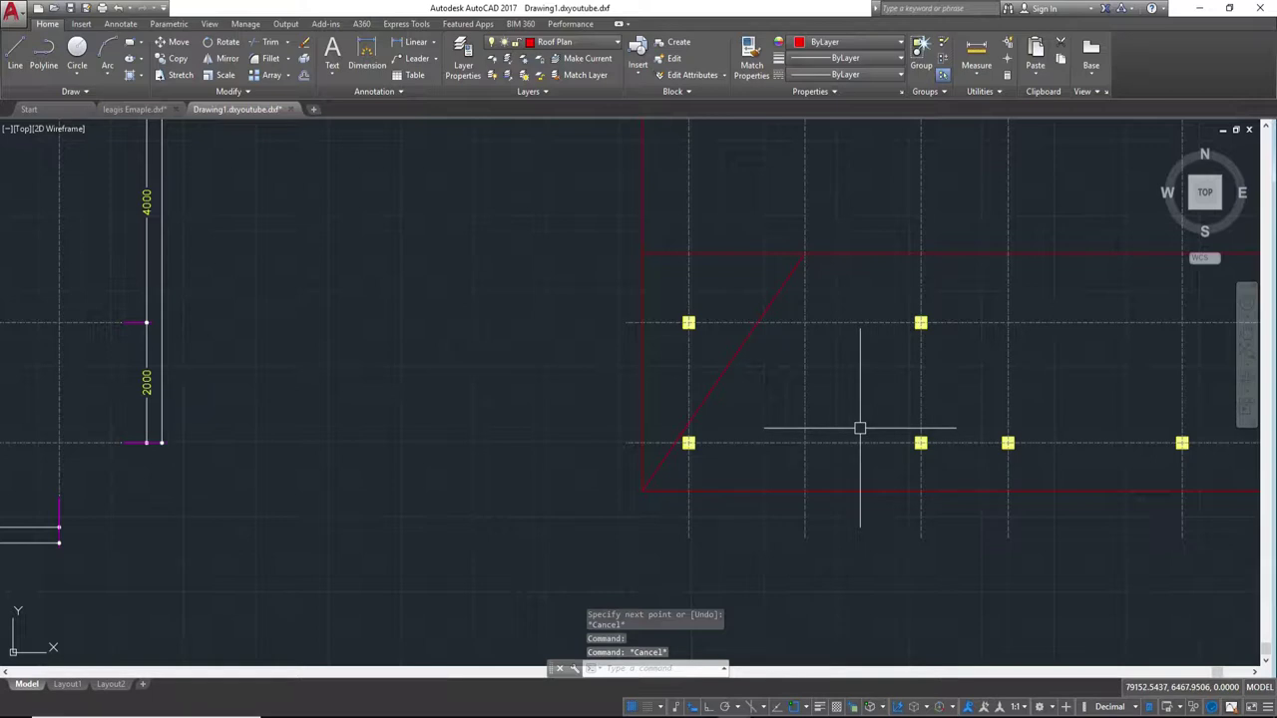
pyautogui.click(723, 374)
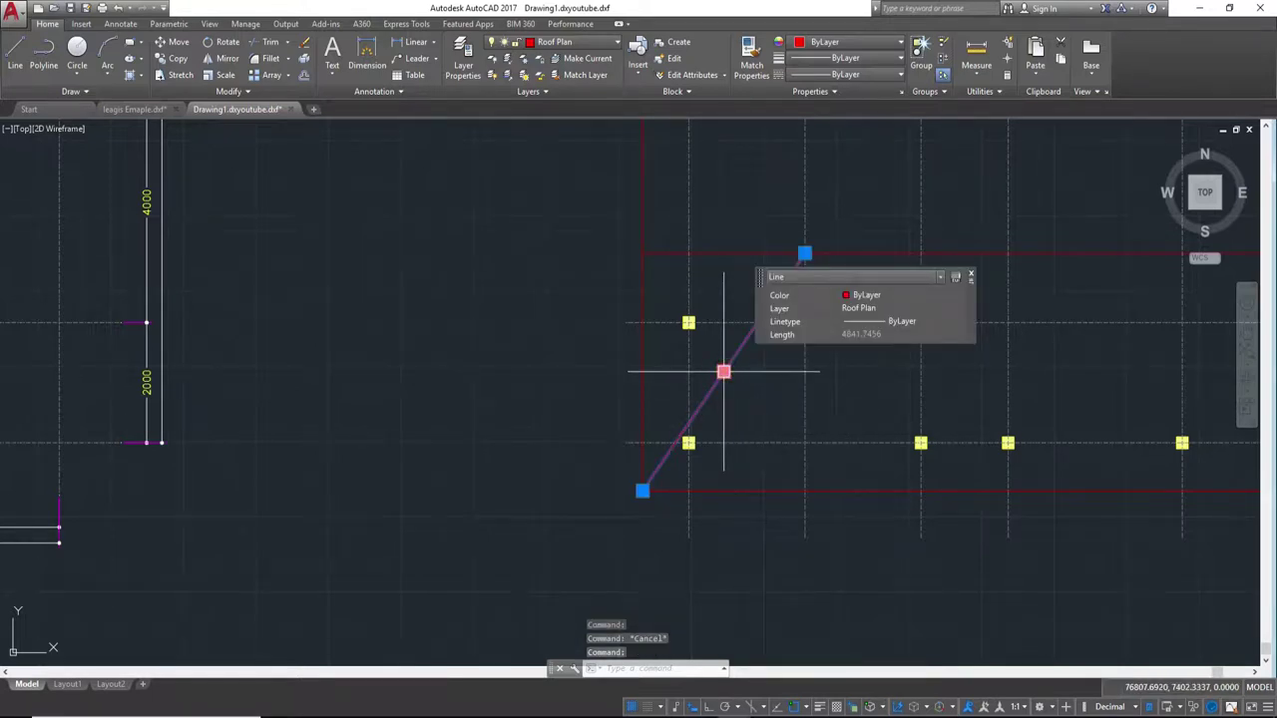
pyautogui.write('MI')
# - Mirror the hip line about a vertical axis through its top end, keeping the original
pyautogui.press('Return')
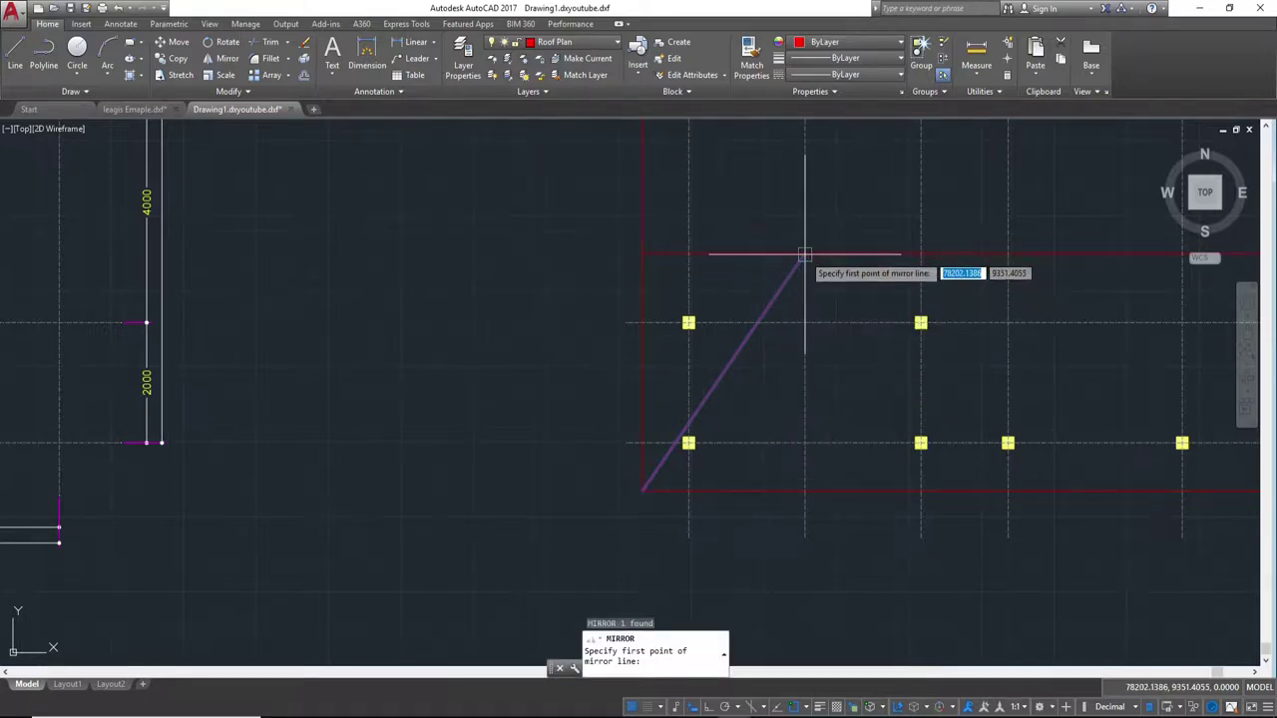
pyautogui.click(806, 256)
pyautogui.click(805, 326)
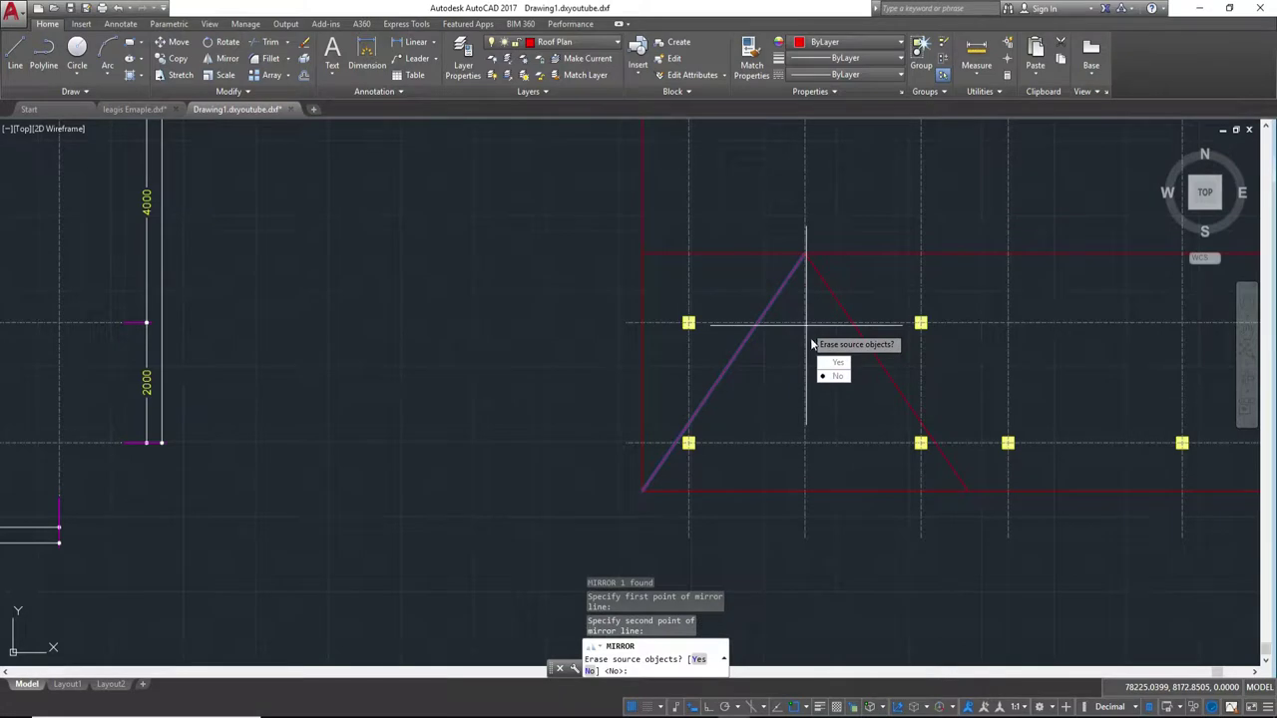
pyautogui.write('n')
pyautogui.press('Return')
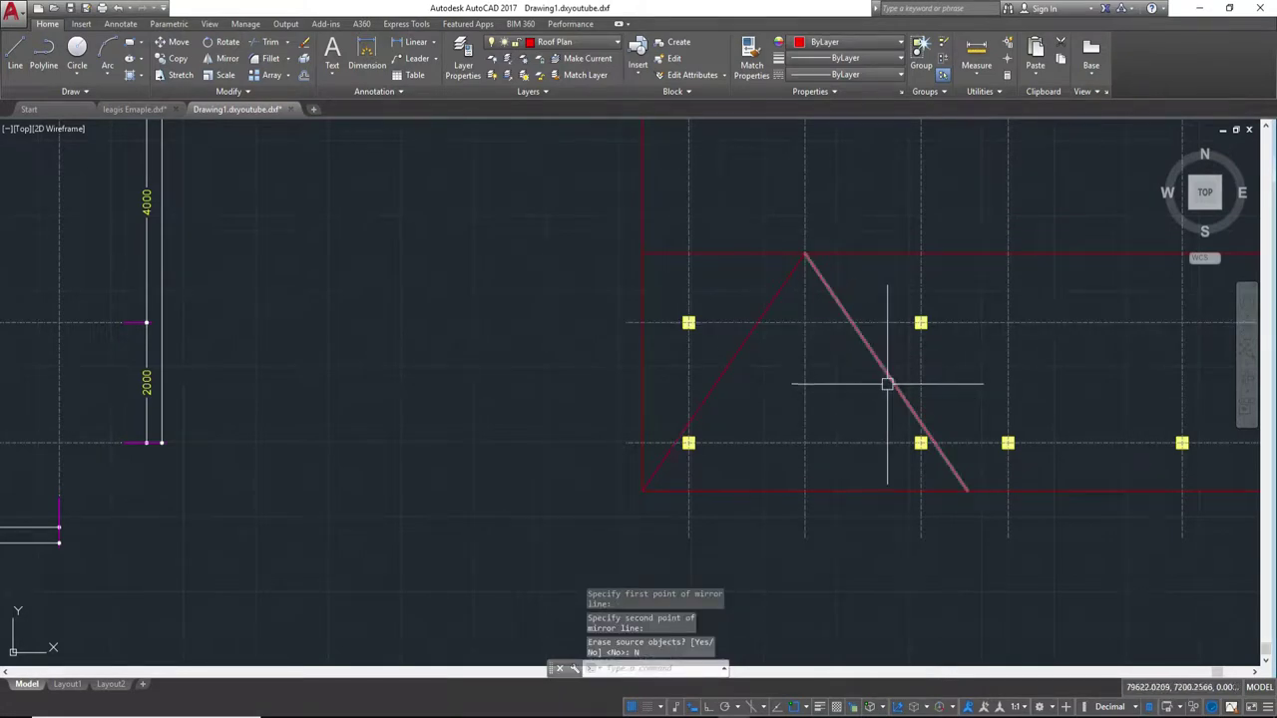
pyautogui.scroll(2, 841, 436)
pyautogui.scroll(-2, 881, 433)
pyautogui.moveTo(924, 430)
pyautogui.mouseDown(button='middle')
pyautogui.moveTo(890, 436)
pyautogui.moveTo(961, 479)
pyautogui.mouseUp(button='middle')
# - Erase the first mirrored copy and mirror the left hip again about its top end
pyautogui.click(962, 408)
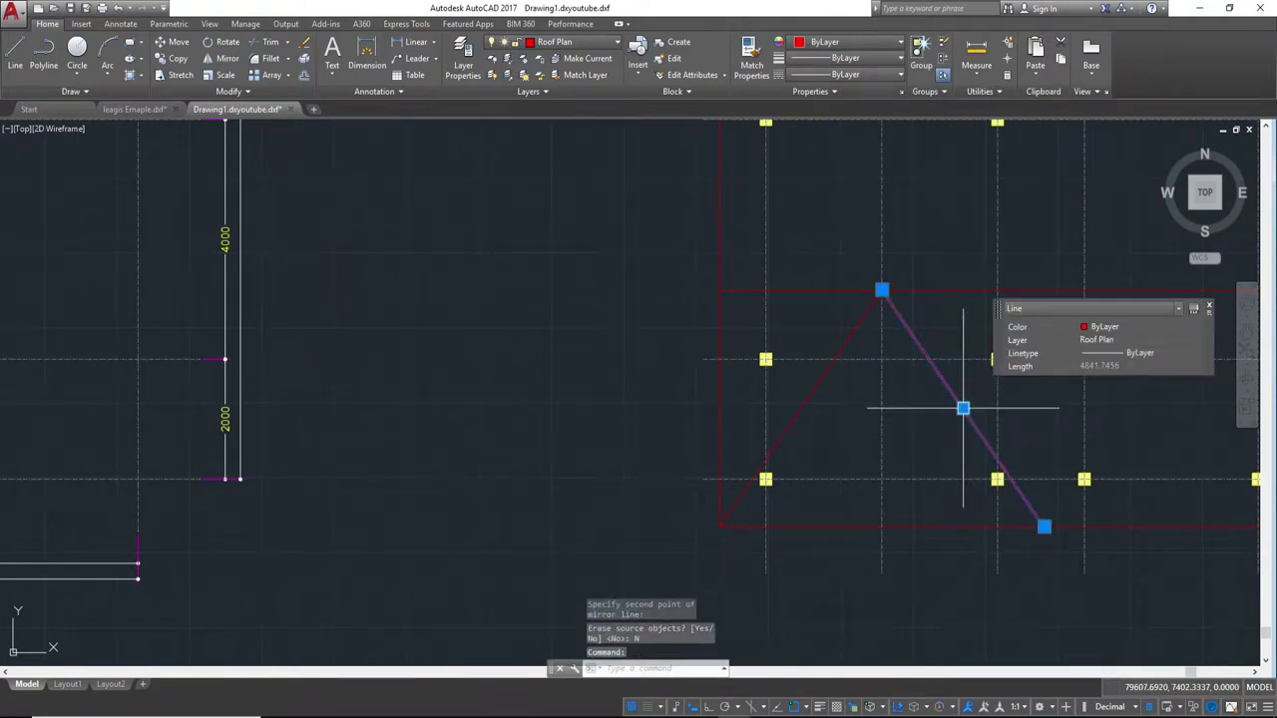
pyautogui.write('e')
pyautogui.press('Return')
pyautogui.write('m')
pyautogui.press('Return')
pyautogui.click(847, 335)
pyautogui.press('Return')
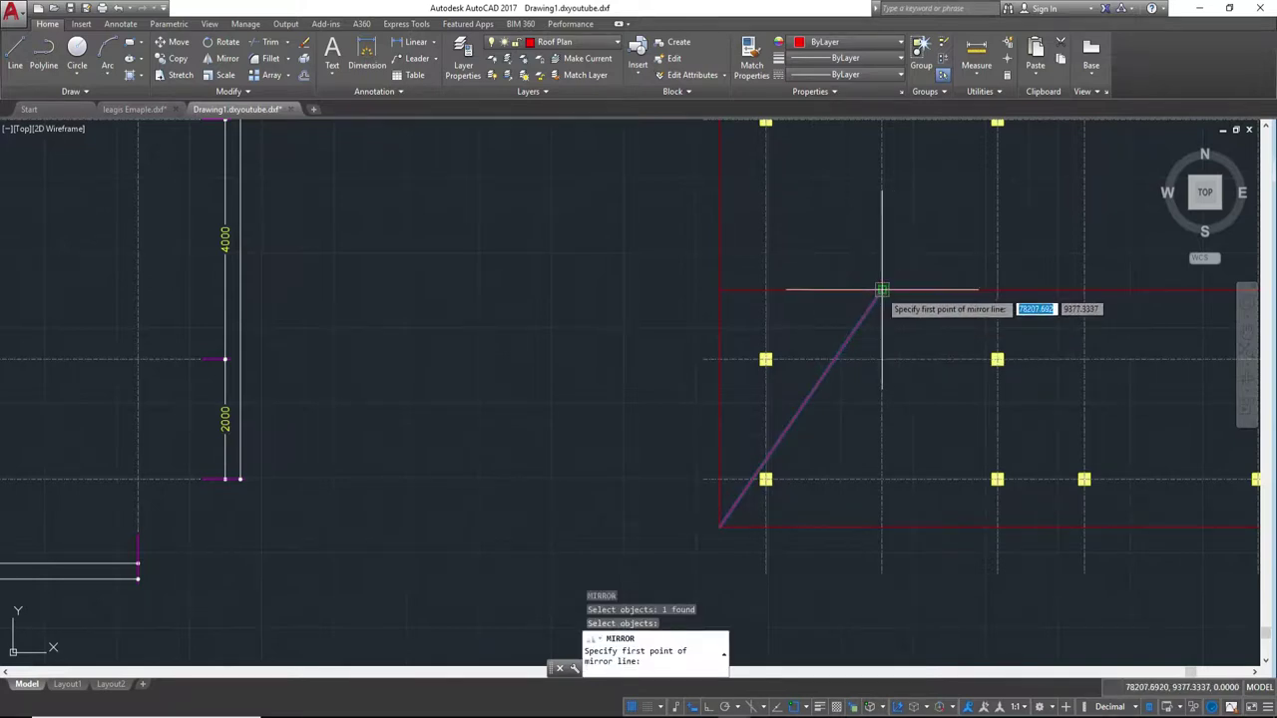
pyautogui.click(881, 291)
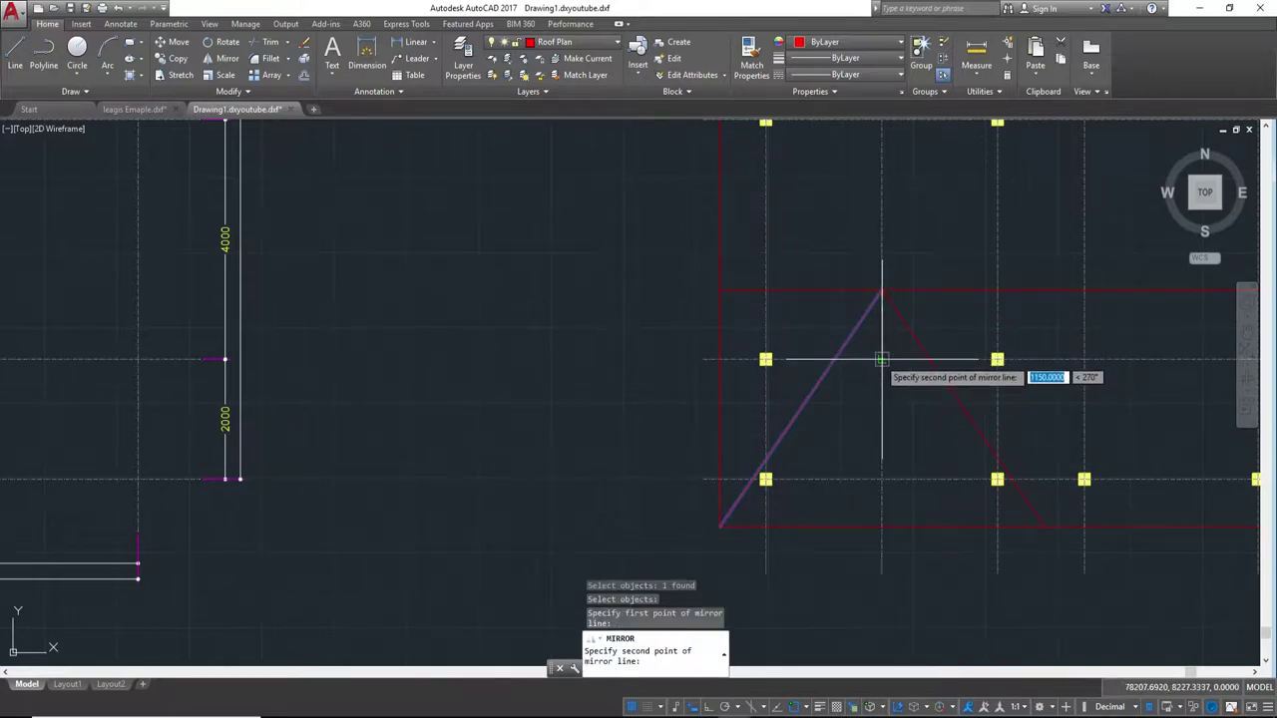
pyautogui.click(880, 359)
pyautogui.press('Return')
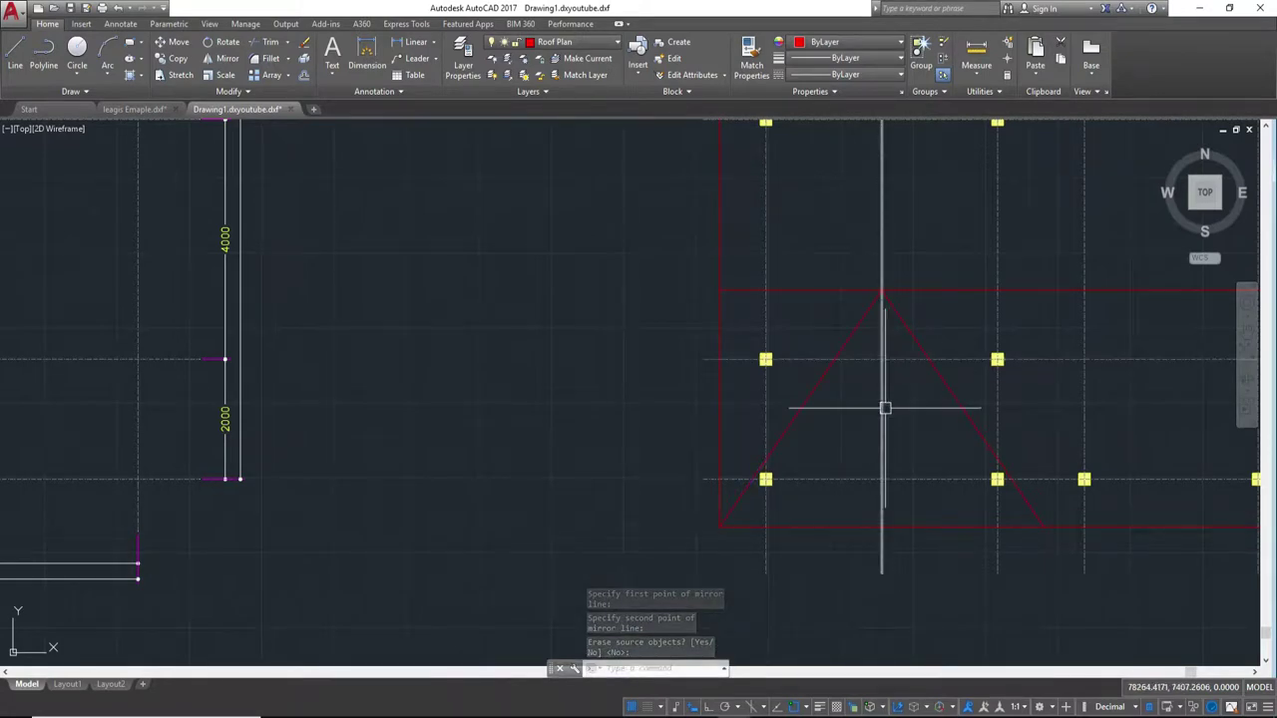
# - Erase the red horizontal line, then undo to restore it
pyautogui.scroll(-5, 933, 319)
pyautogui.scroll(5, 926, 361)
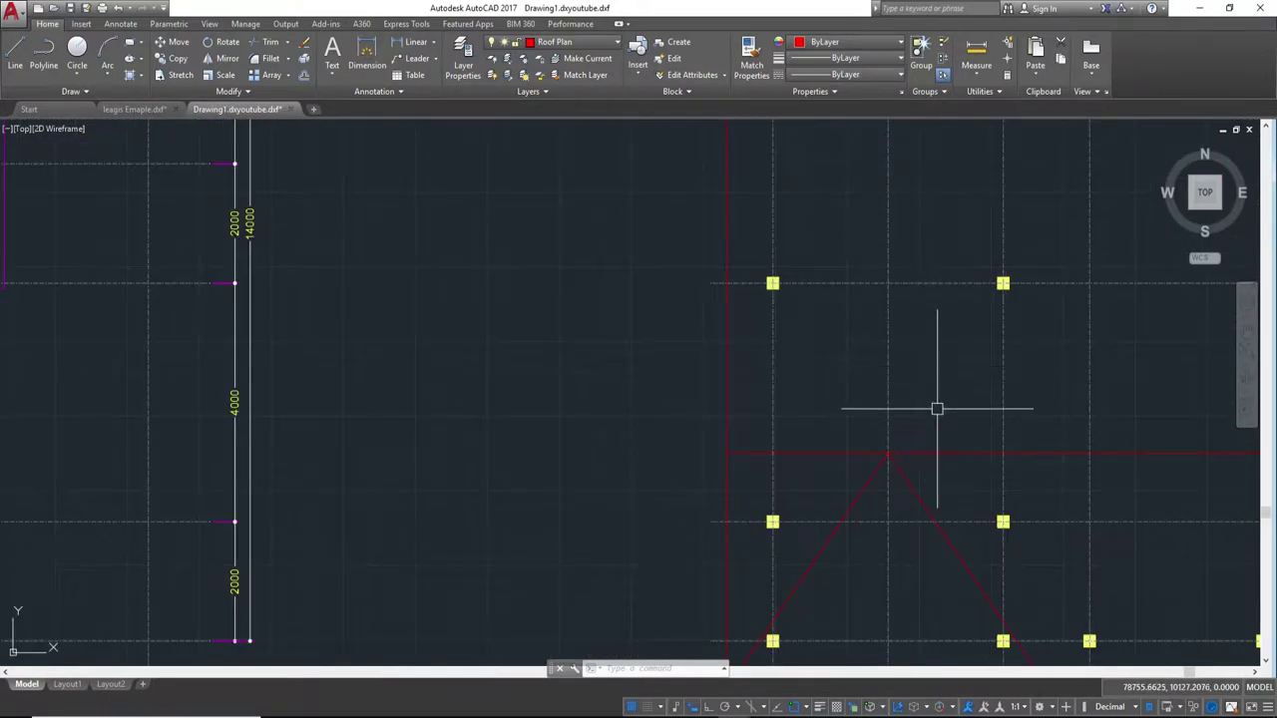
pyautogui.click(959, 451)
pyautogui.write('e')
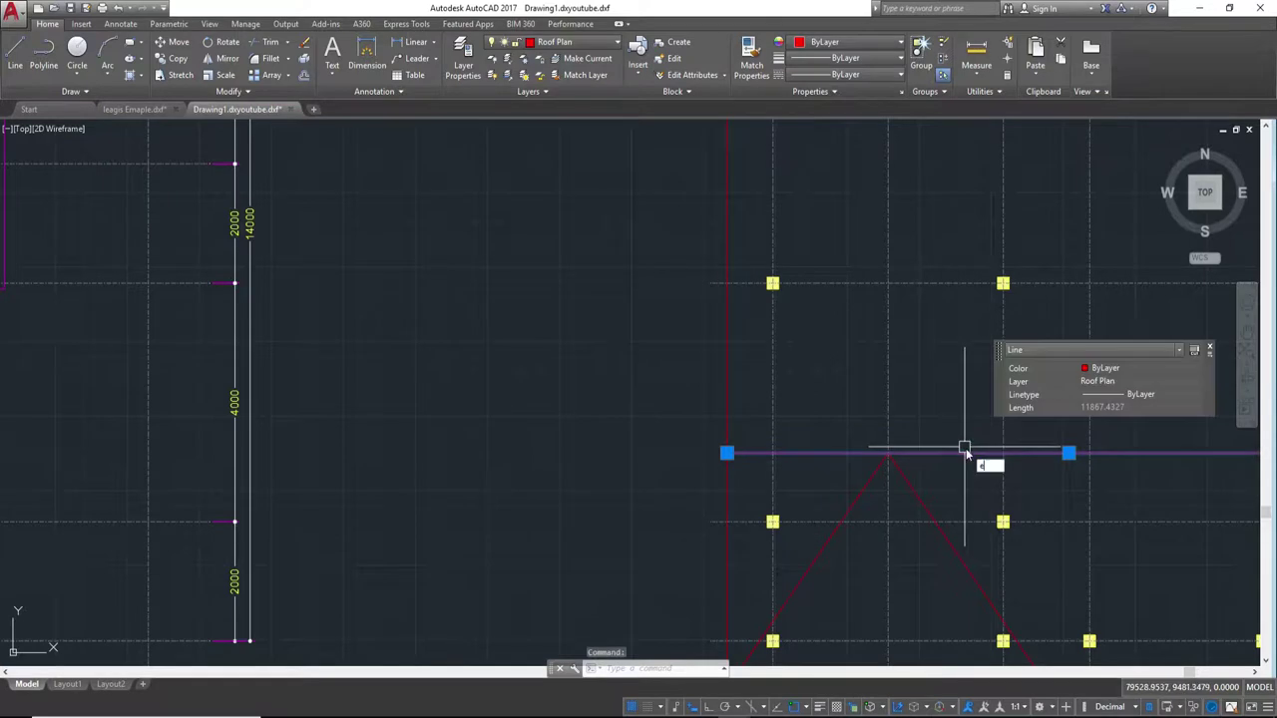
pyautogui.press('Return')
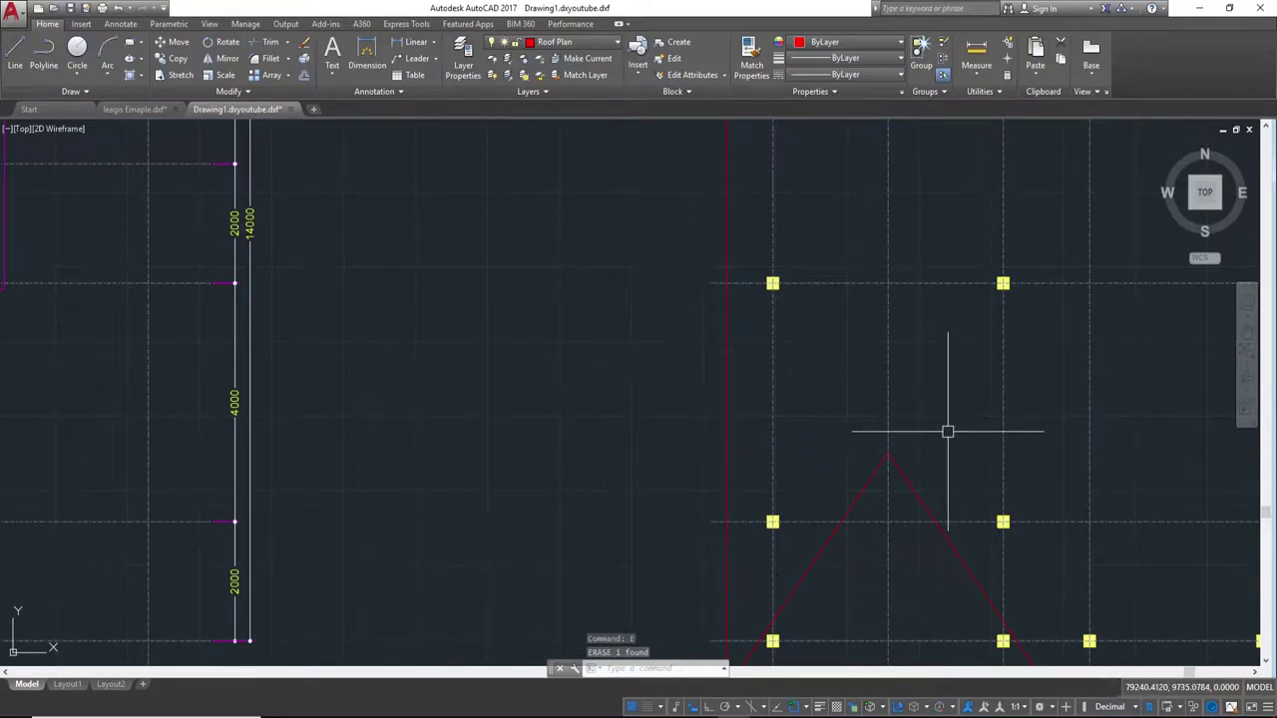
pyautogui.hotkey('ctrl', 'z')
# - Trim the red horizontal line at the vertical grid line so it stops at the apex
pyautogui.write('TR')
pyautogui.press('Return')
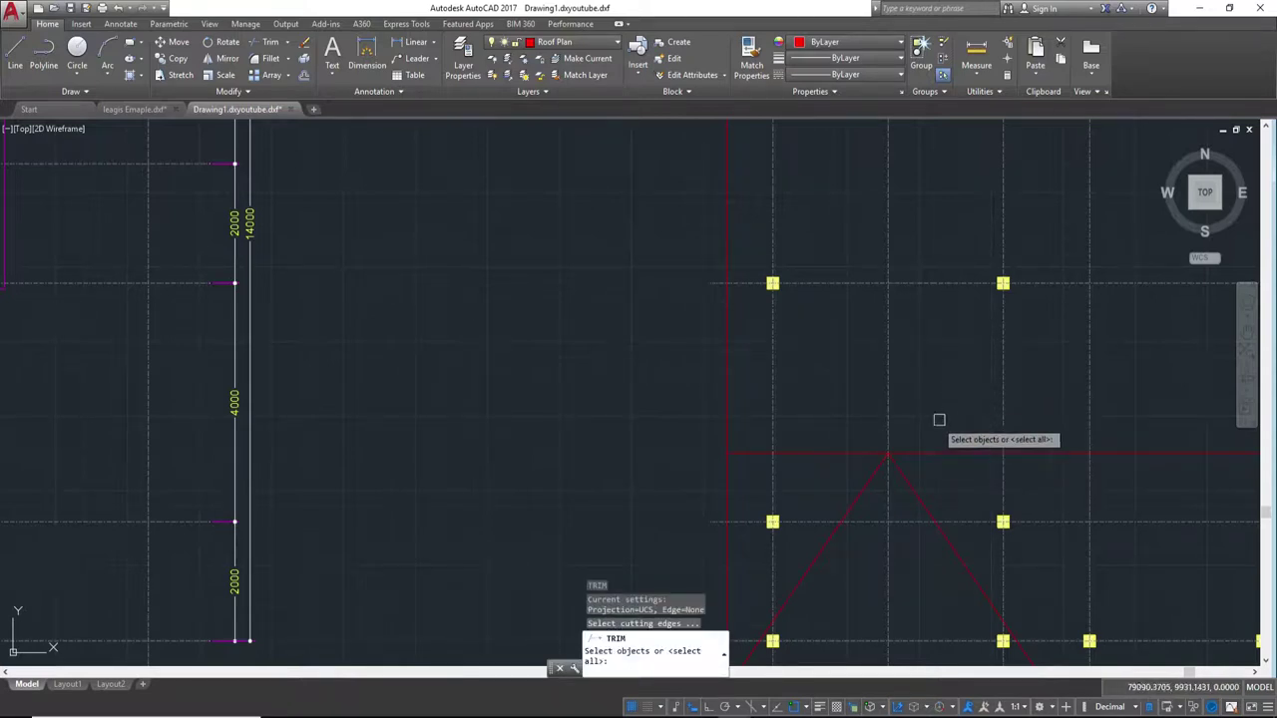
pyautogui.click(890, 415)
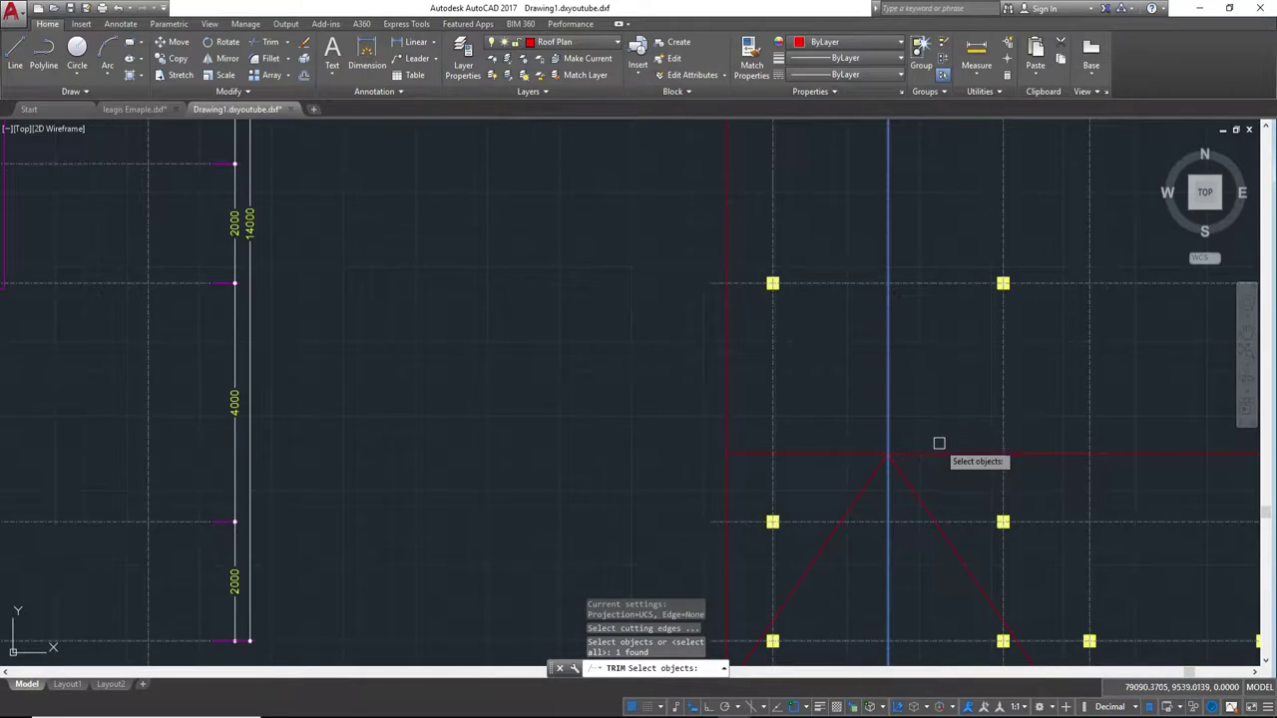
pyautogui.press('Return')
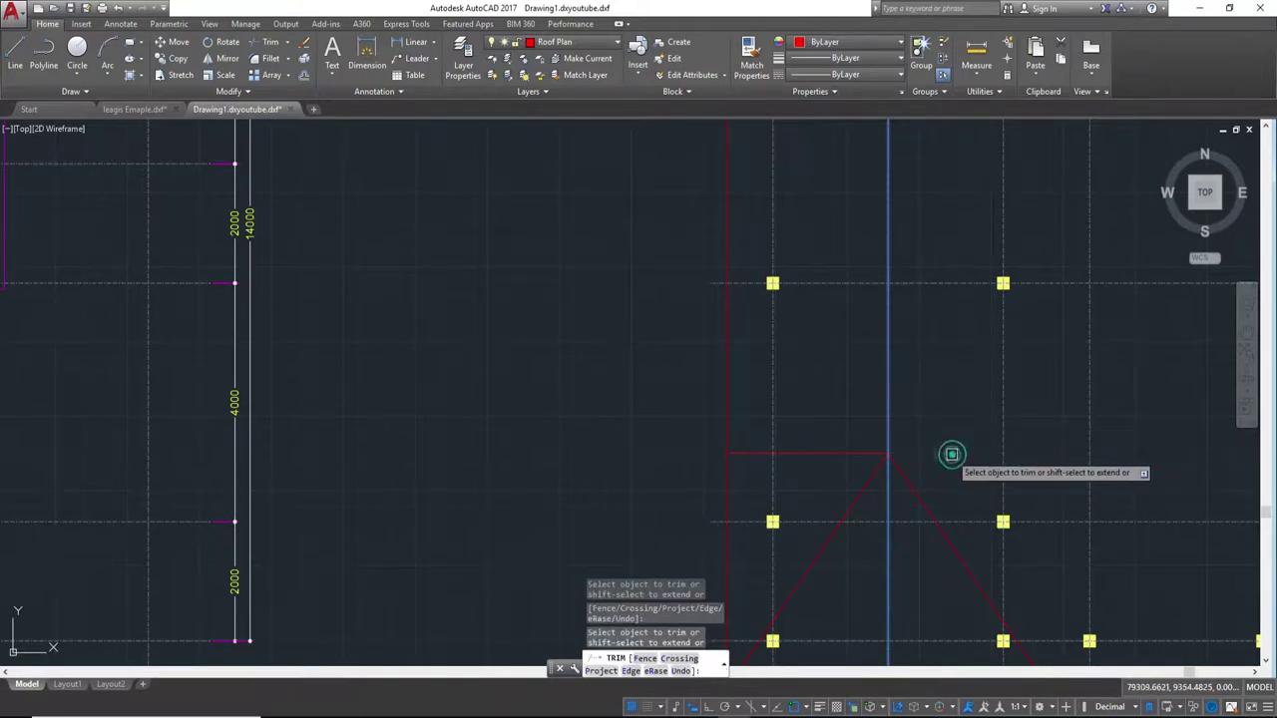
pyautogui.press('Escape')
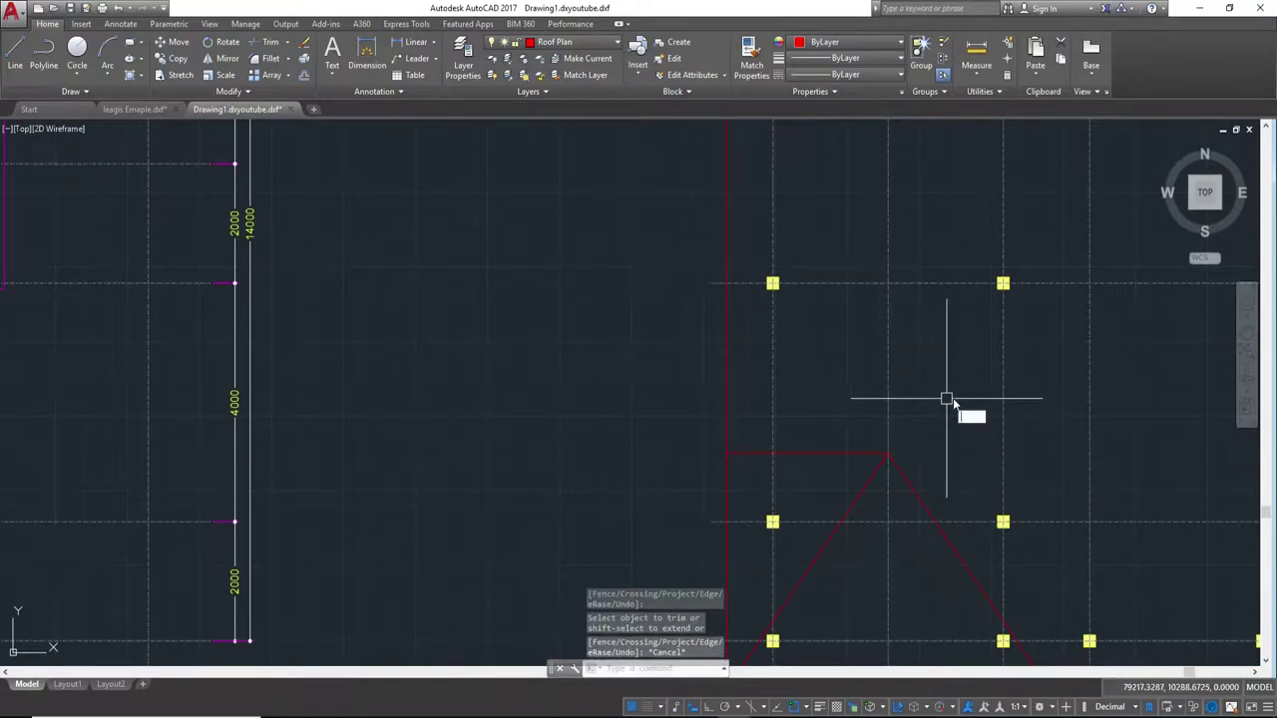
pyautogui.write('ma')
# - Match the short horizontal line's style to the dashed vertical grid line with MATCHPROP
pyautogui.press('Return')
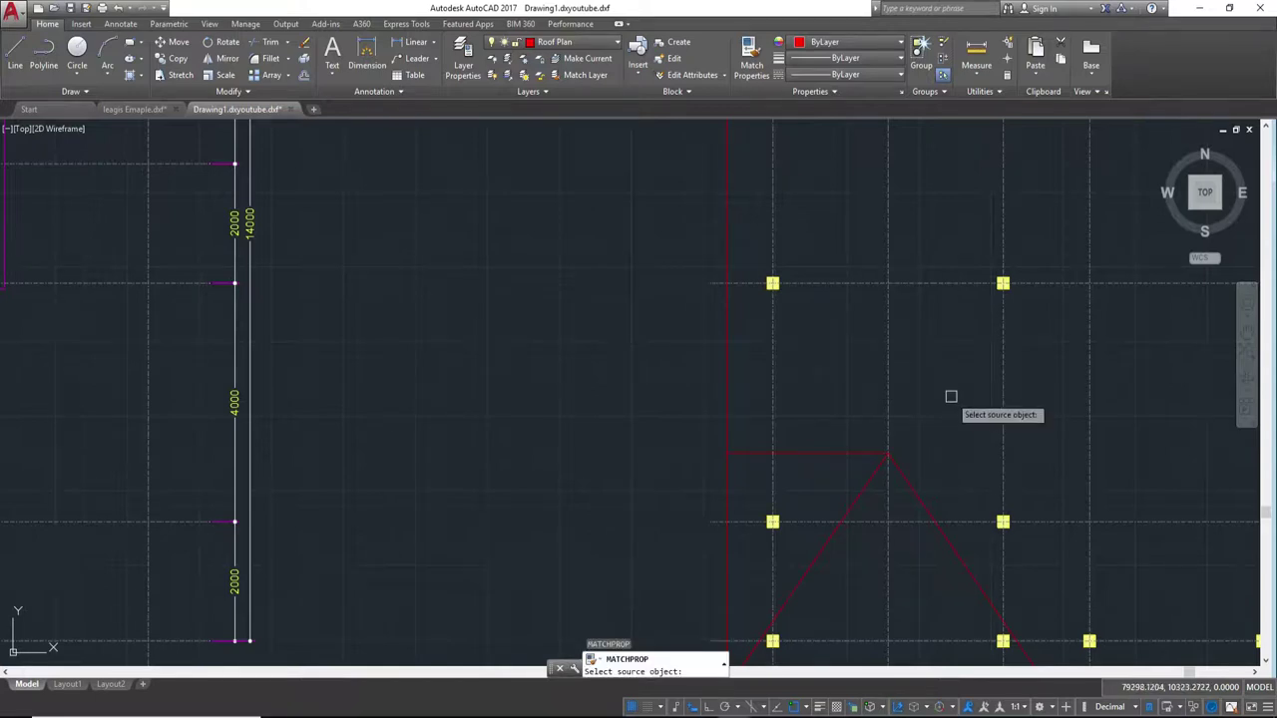
pyautogui.click(886, 424)
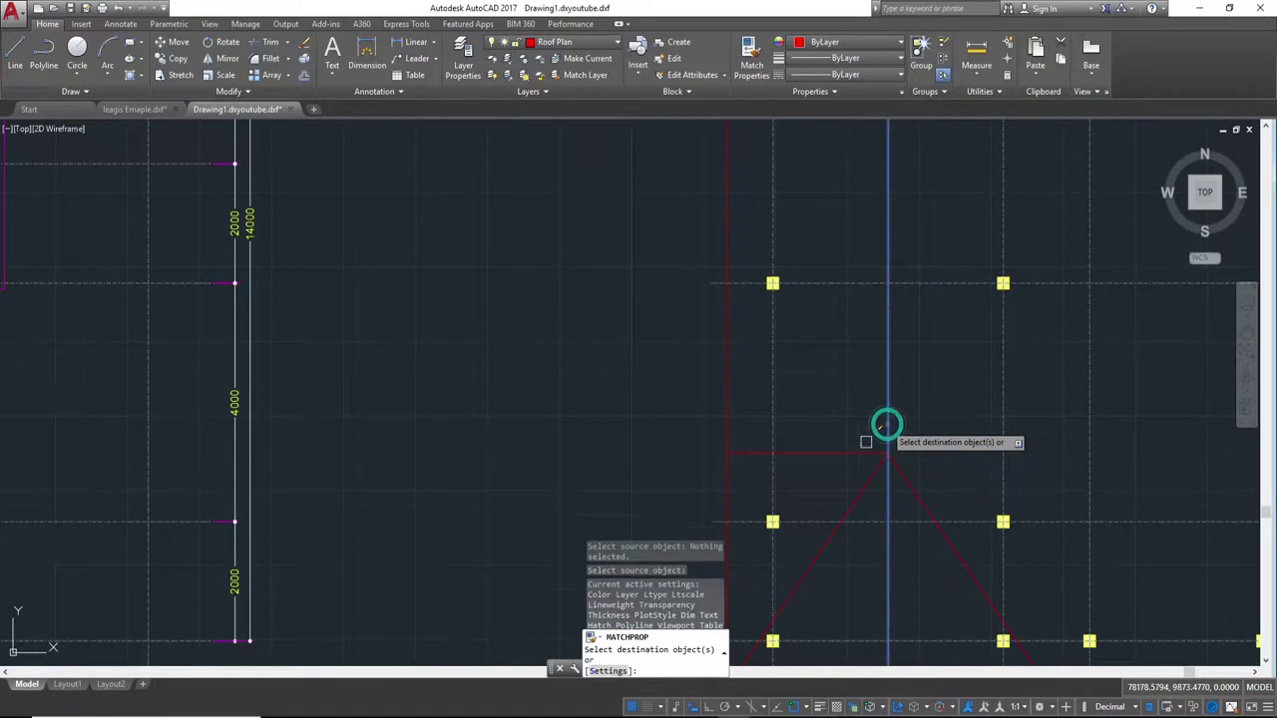
pyautogui.press('Escape')
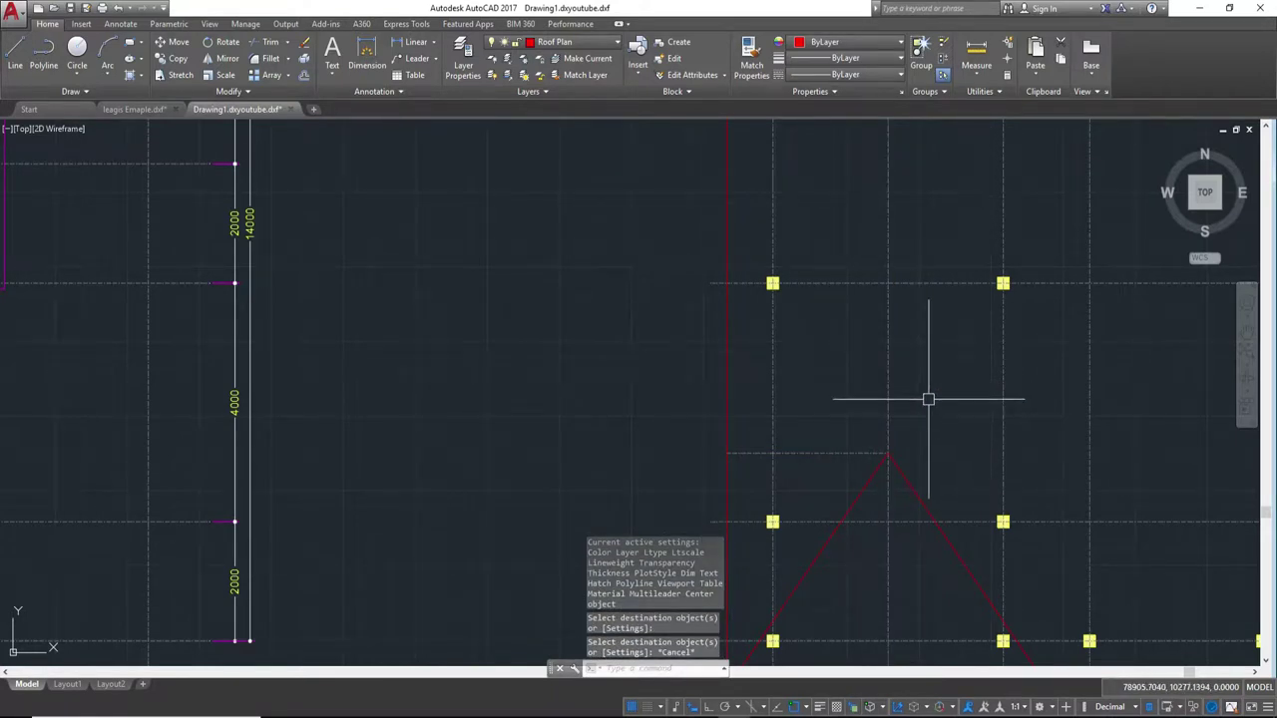
pyautogui.write('o')
pyautogui.press('Return')
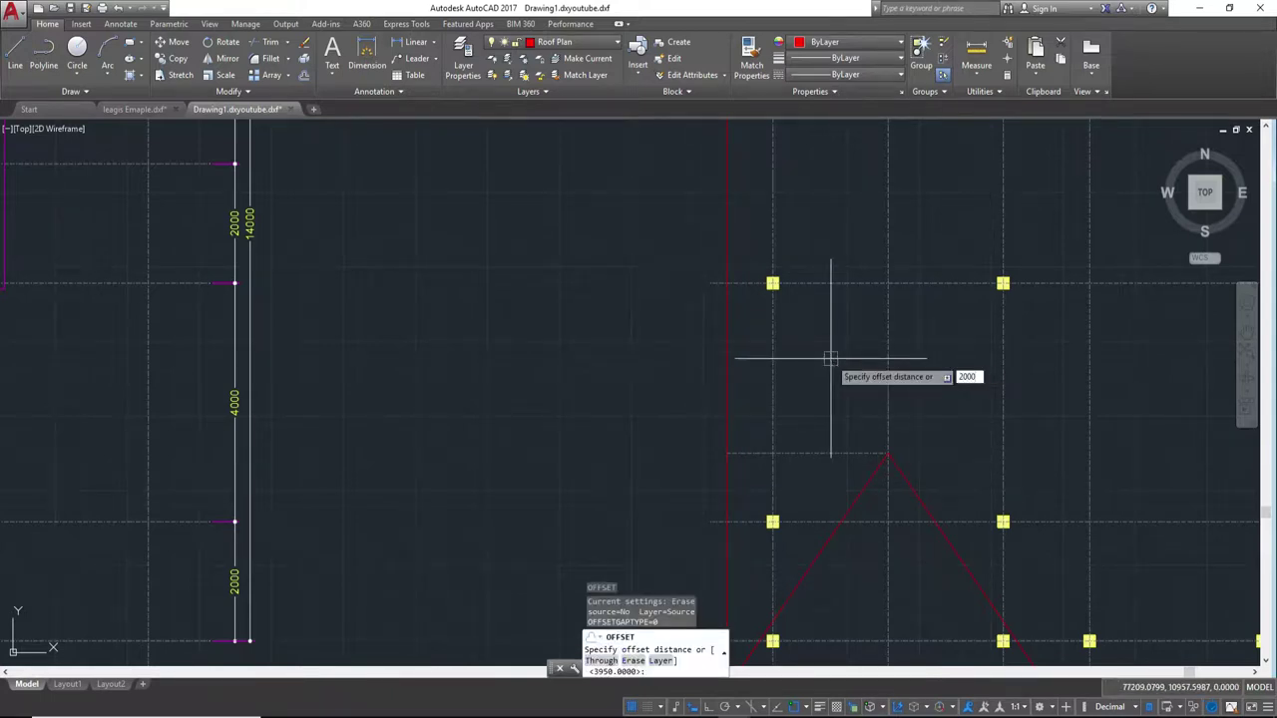
# - Offset the short horizontal line 2000 upward
pyautogui.press('Return')
pyautogui.click(844, 454)
pyautogui.click(848, 366)
pyautogui.scroll(-2, 963, 356)
pyautogui.moveTo(904, 354)
pyautogui.mouseDown(button='middle')
pyautogui.moveTo(887, 419)
pyautogui.moveTo(767, 409)
pyautogui.mouseUp(button='middle')
pyautogui.press('Escape')
pyautogui.scroll(-2, 884, 419)
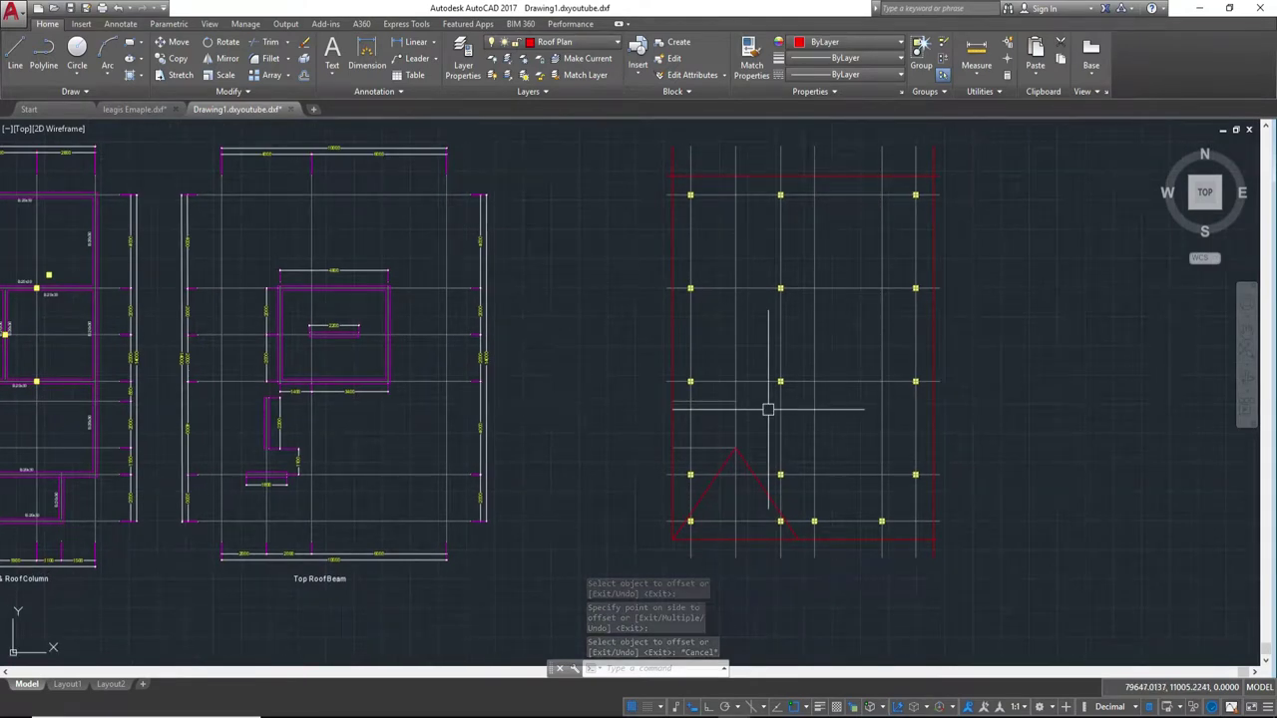
pyautogui.scroll(2, 773, 406)
# - Run a vertical line up from the triangle's apex and remove its excess upper part
pyautogui.write('l')
pyautogui.press('Return')
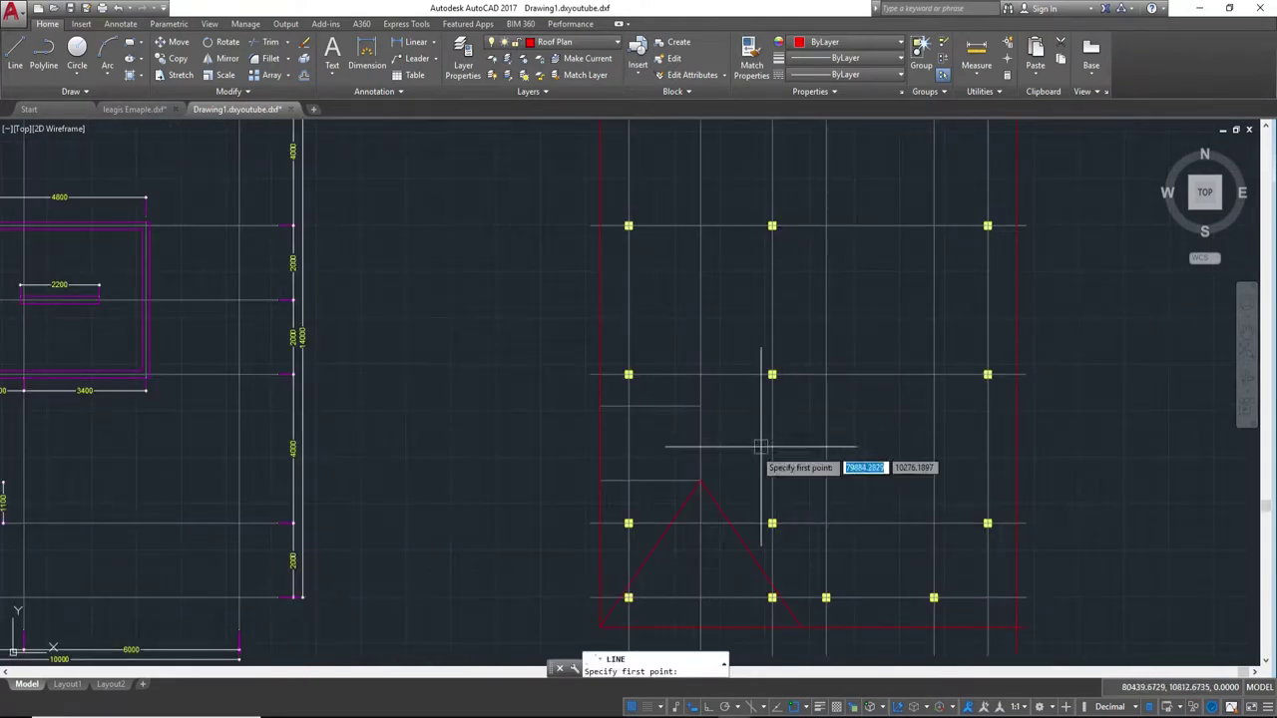
pyautogui.scroll(2, 760, 446)
pyautogui.click(628, 519)
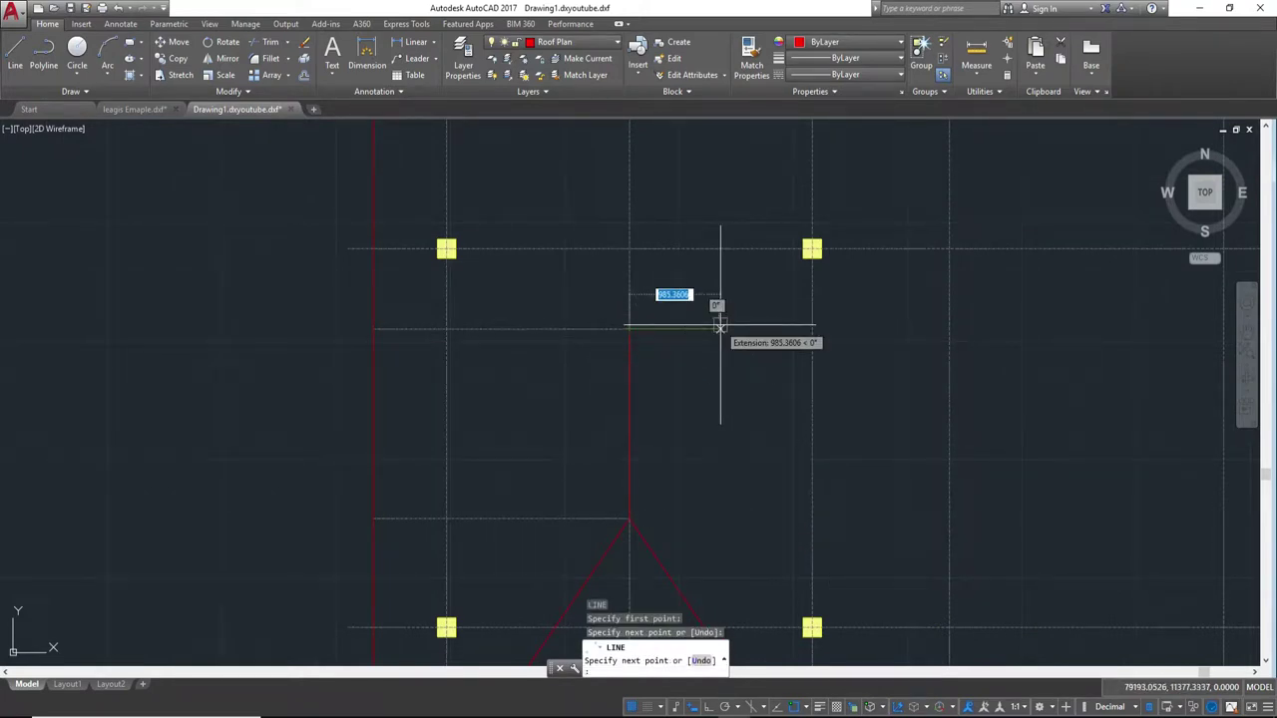
pyautogui.press('Escape')
pyautogui.scroll(-3, 680, 359)
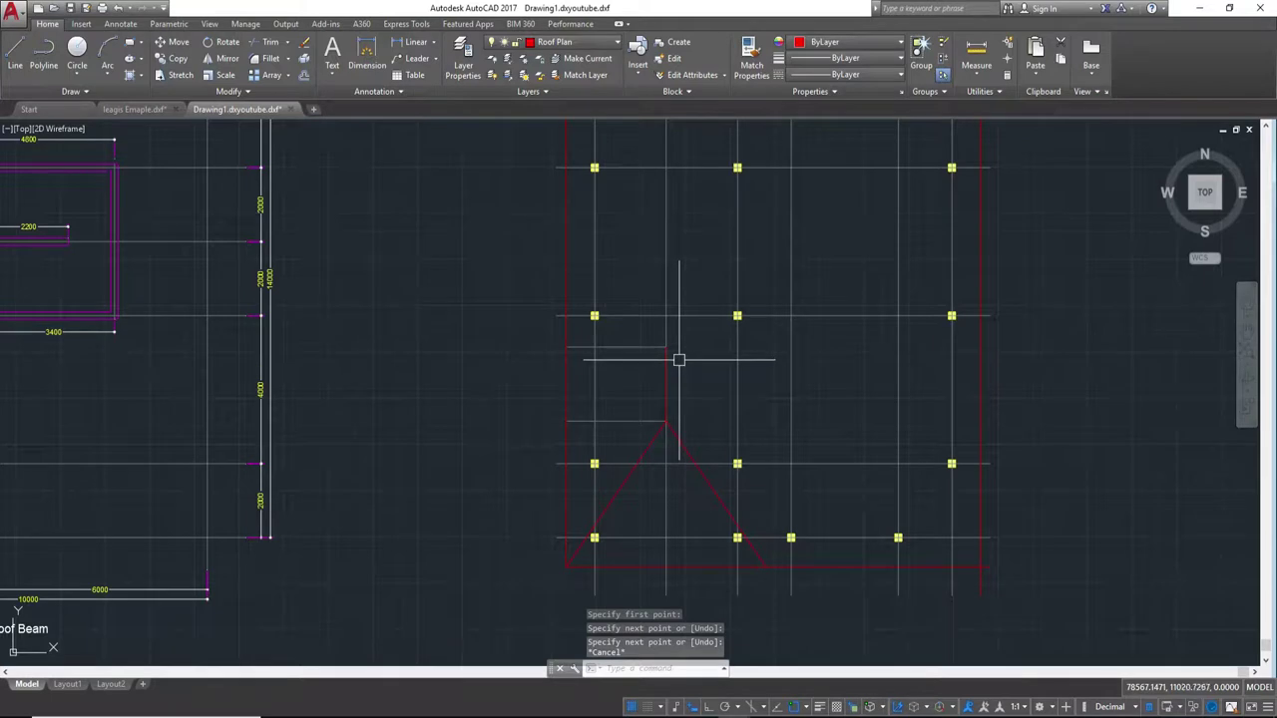
pyautogui.moveTo(679, 359); pyautogui.dragTo(654, 483, button='middle')
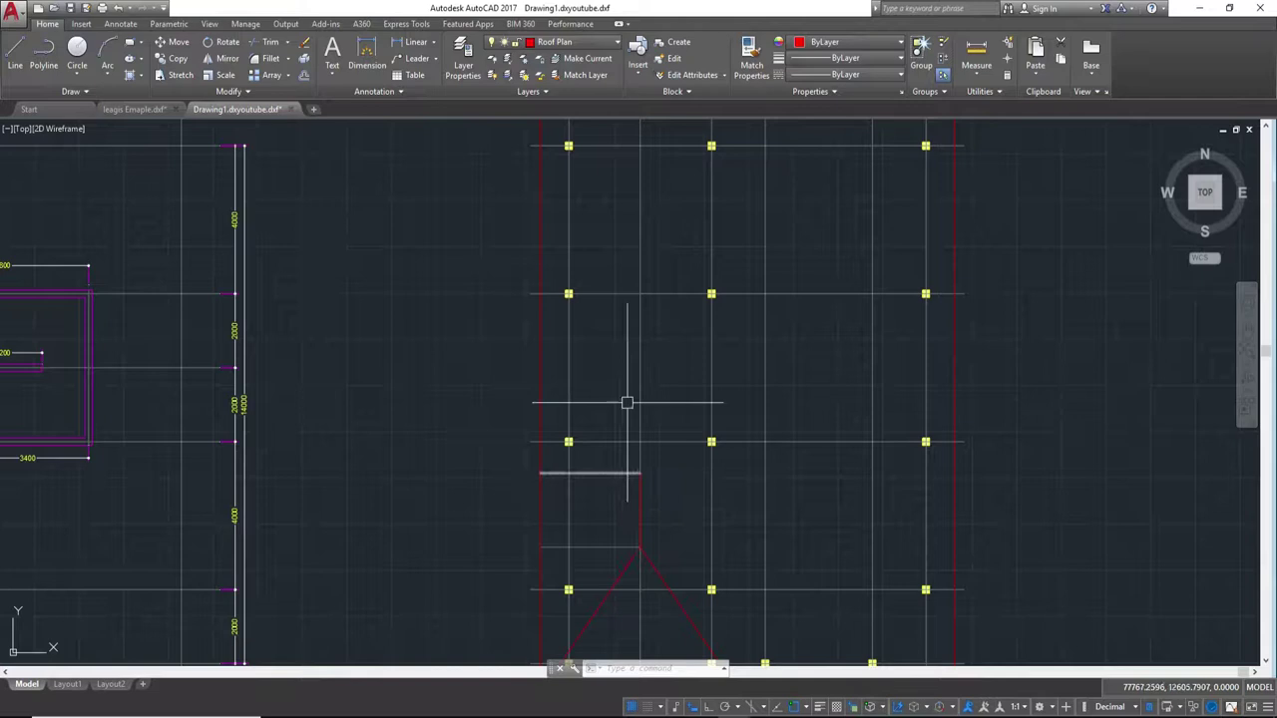
pyautogui.click(641, 334)
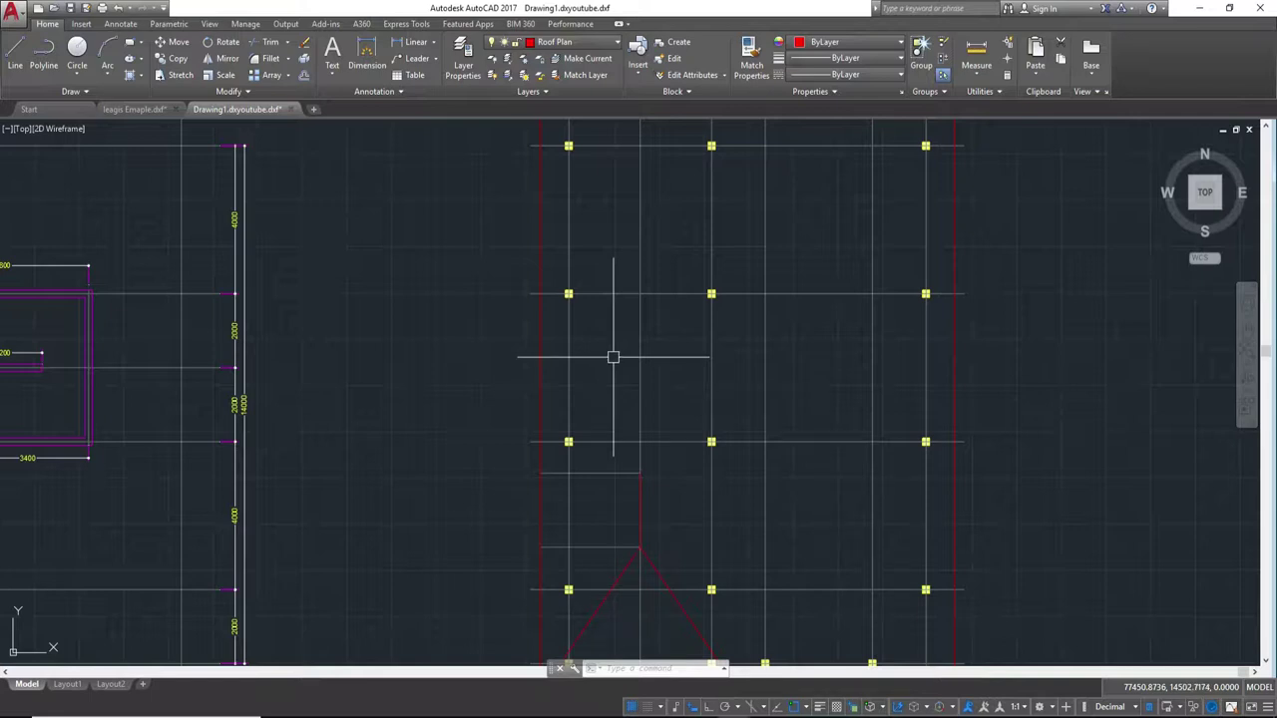
pyautogui.write('O')
# - Offset the upper horizontal line 2850 upward
pyautogui.press('Return')
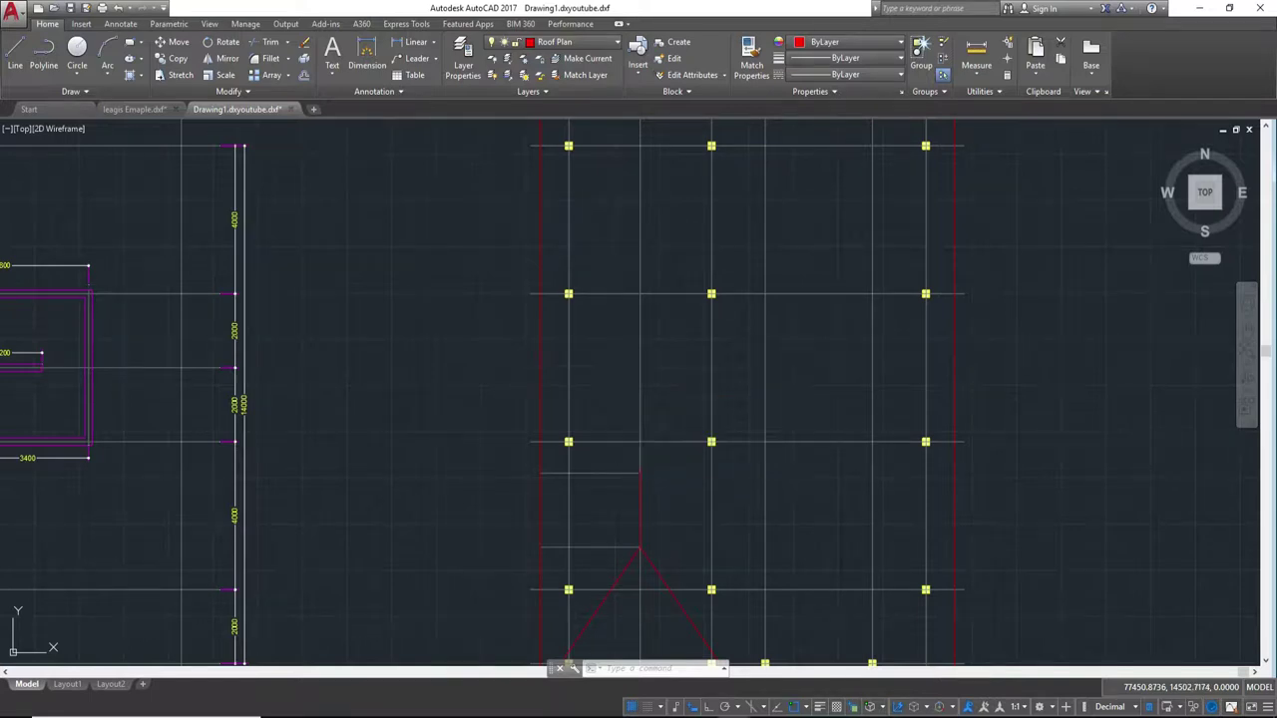
pyautogui.write('2850')
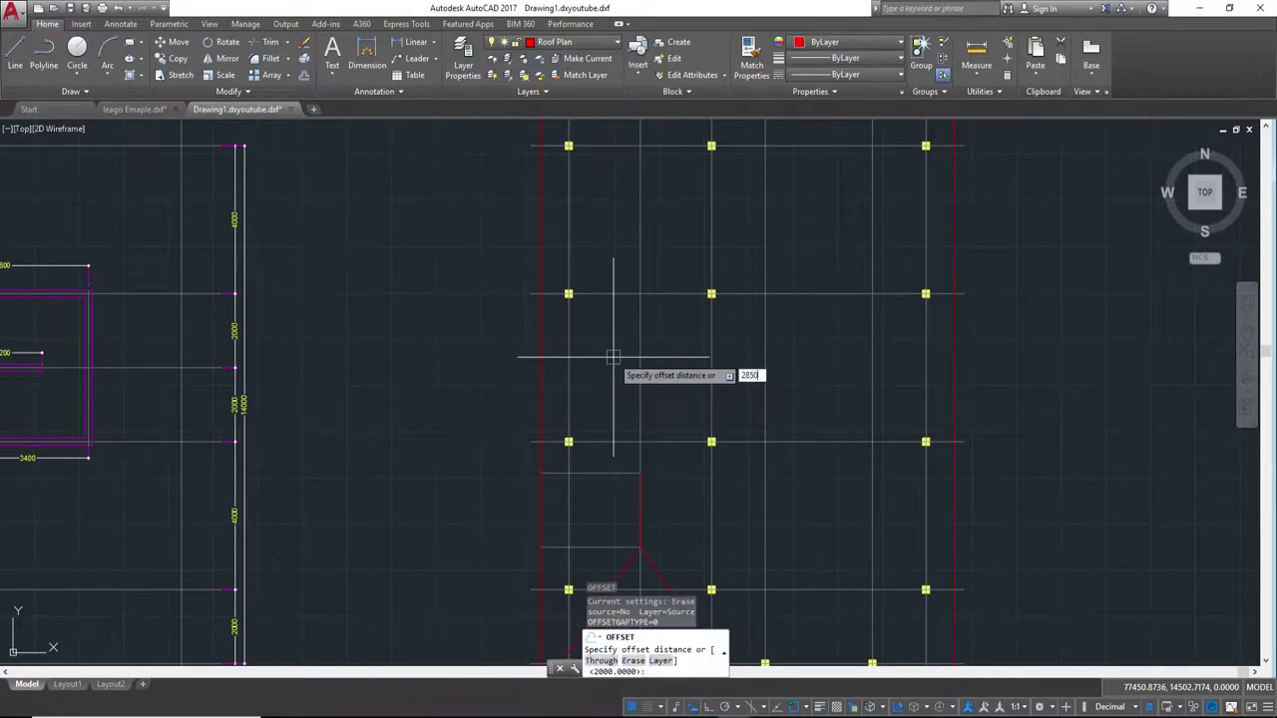
pyautogui.press('Return')
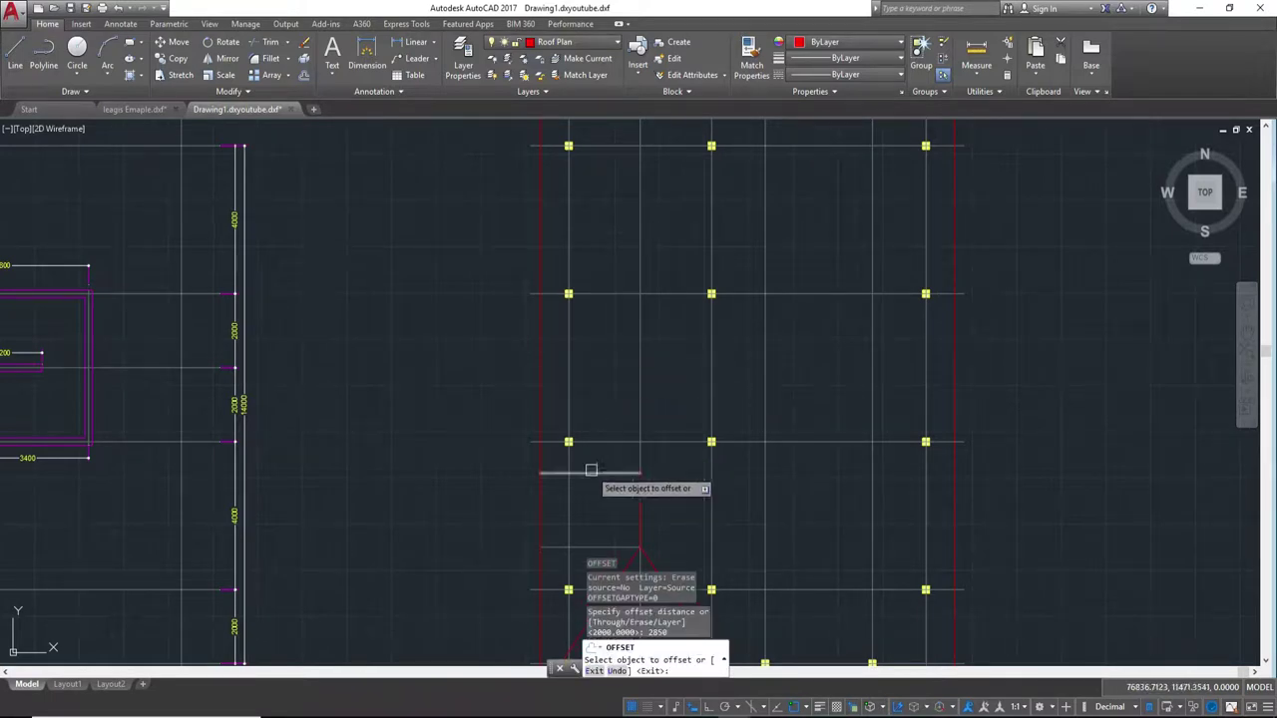
pyautogui.click(591, 474)
pyautogui.click(608, 371)
pyautogui.press('Escape')
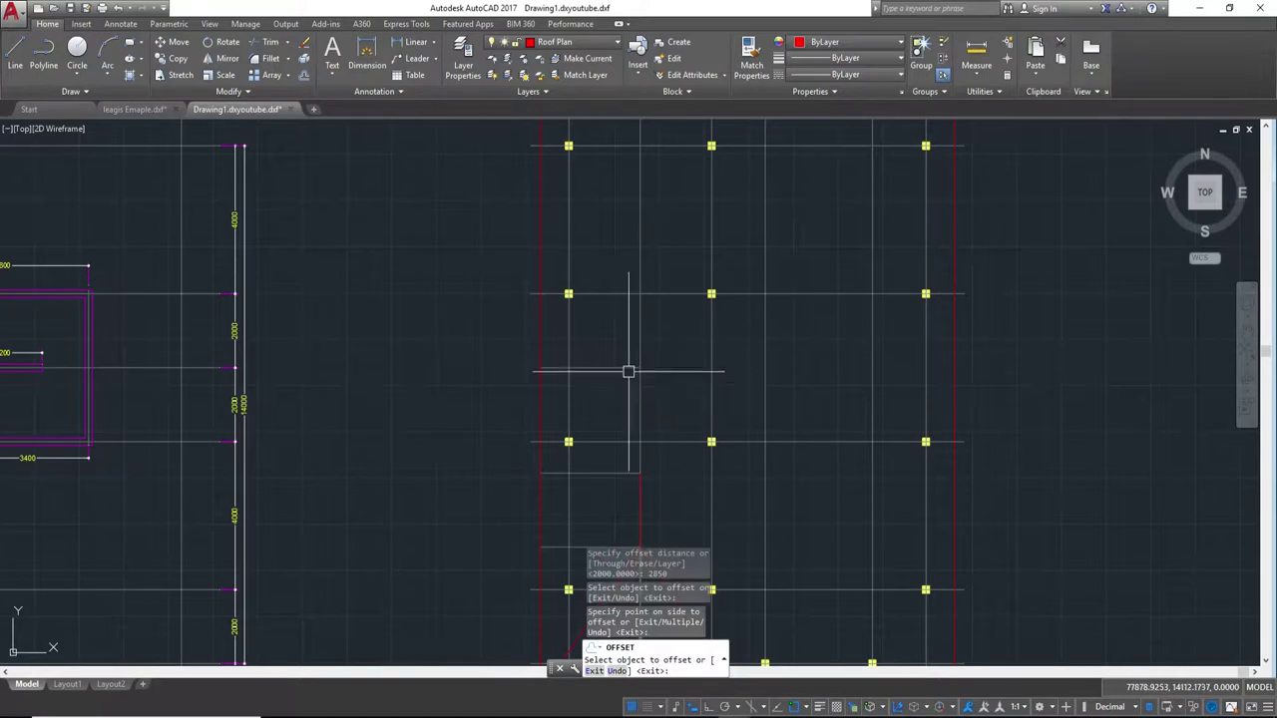
# - Stretch the new line's right end onto the next vertical grid line
pyautogui.click(607, 367)
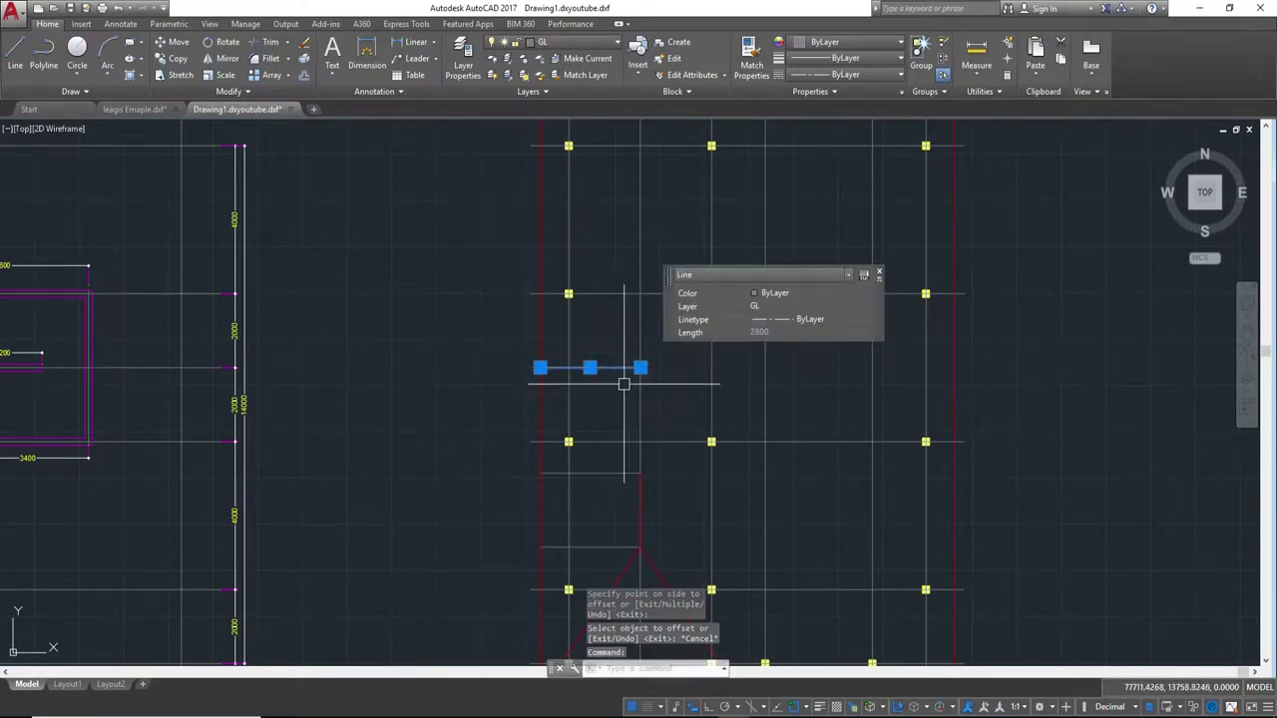
pyautogui.click(640, 367)
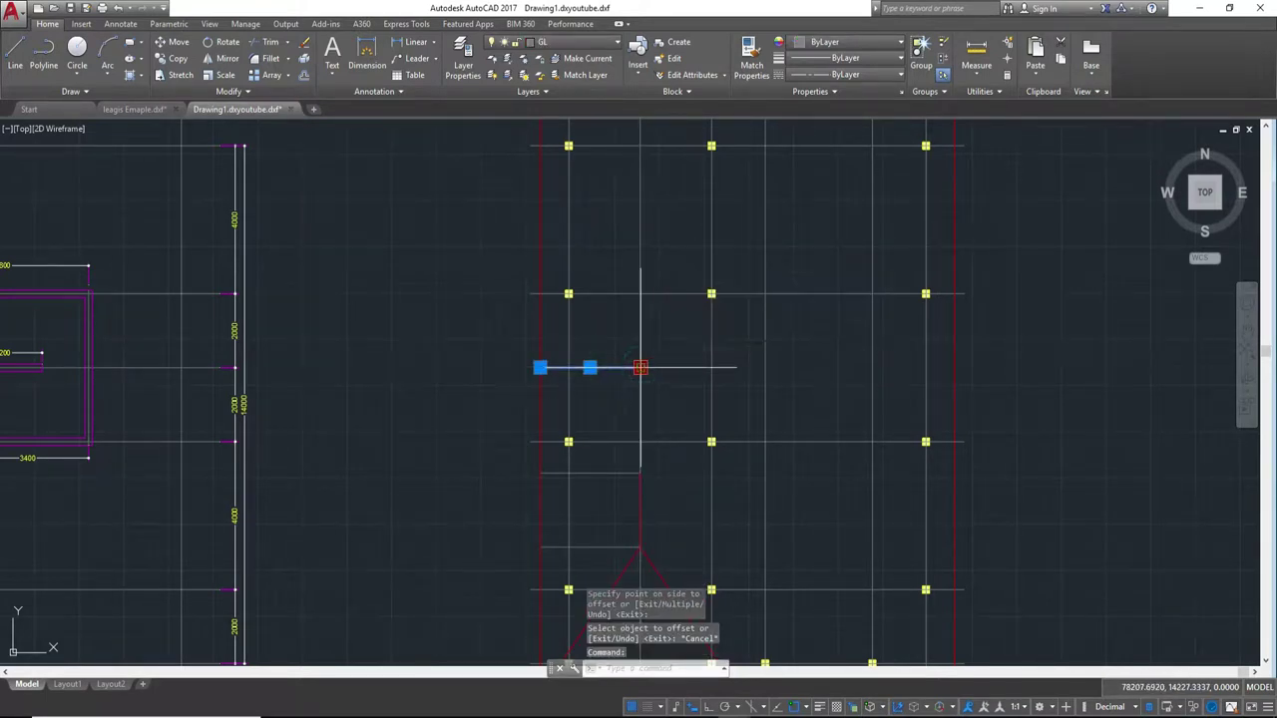
pyautogui.press('Down')
pyautogui.press('Escape')
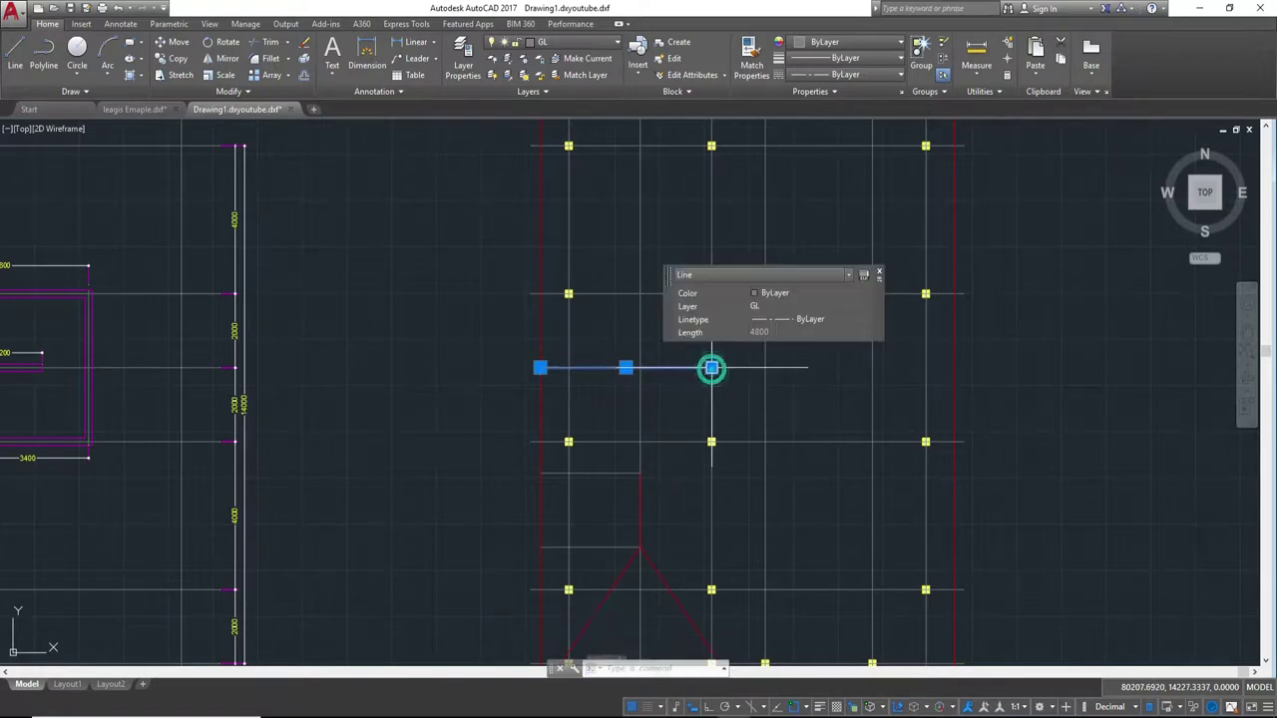
pyautogui.press('Escape')
pyautogui.scroll(2, 753, 381)
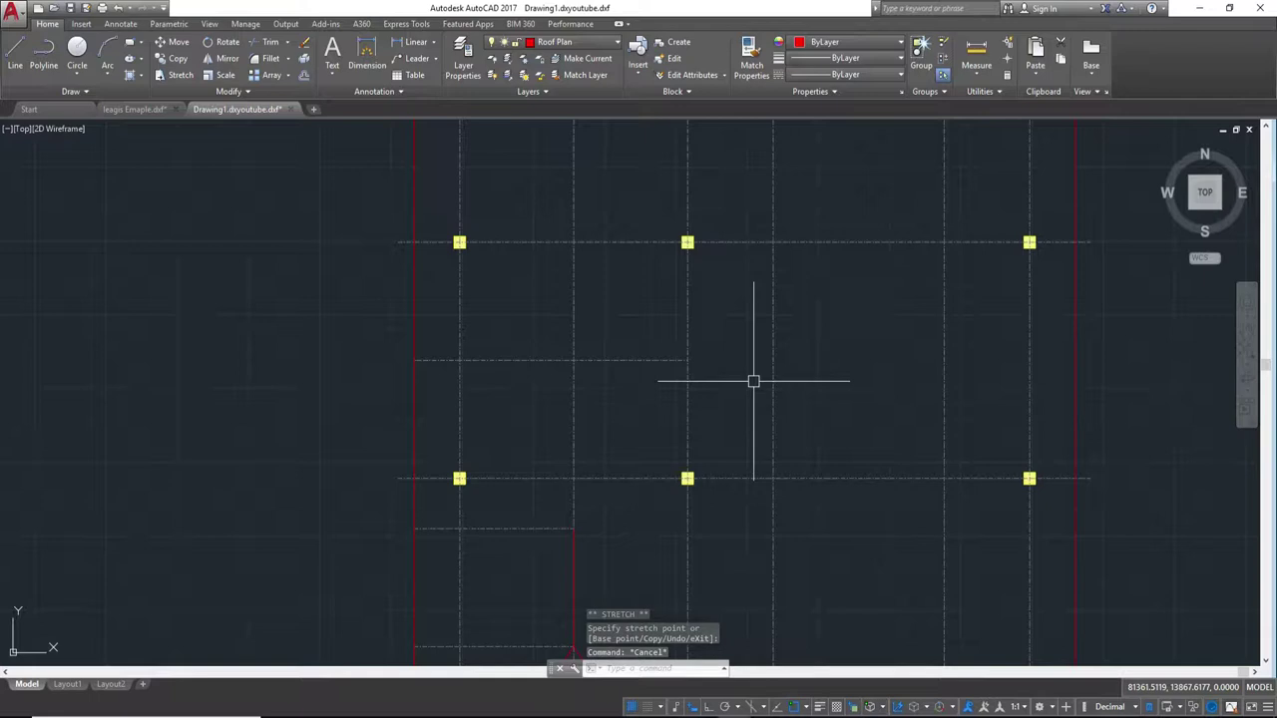
# - Draw a diagonal line from the lower short line's end, then abandon adjusting it
pyautogui.scroll(2, 753, 381)
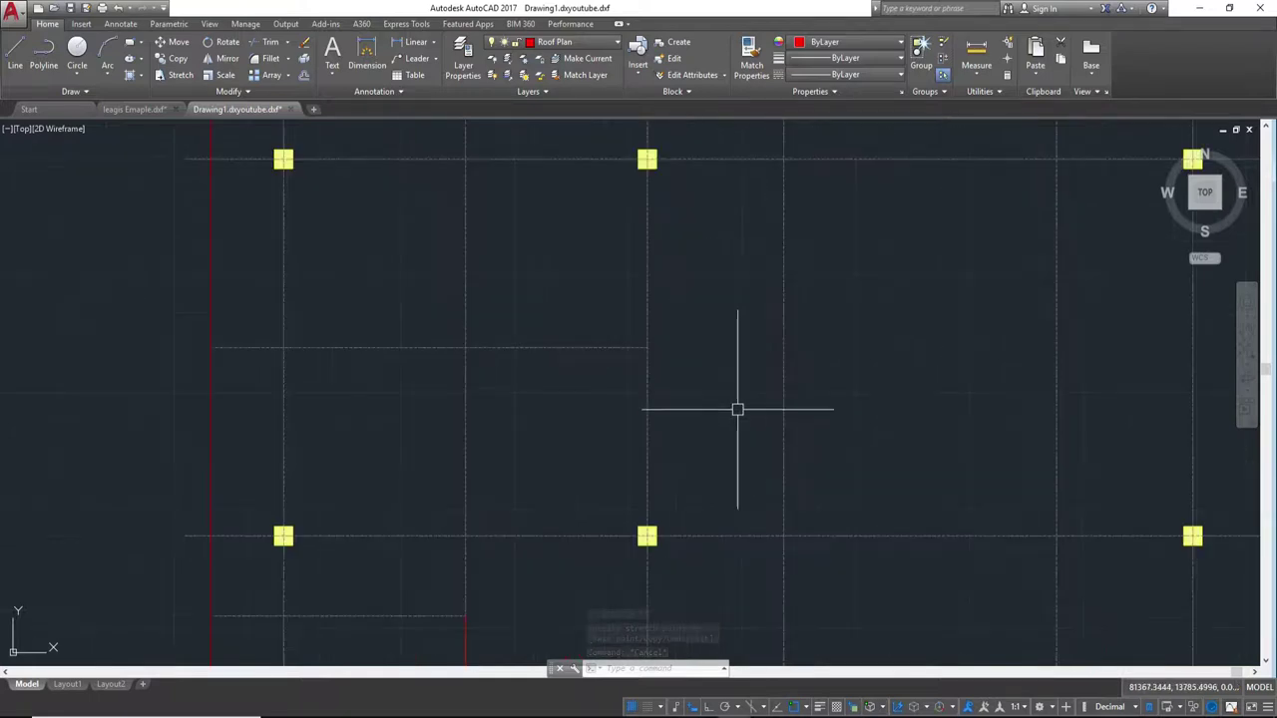
pyautogui.scroll(-2, 703, 434)
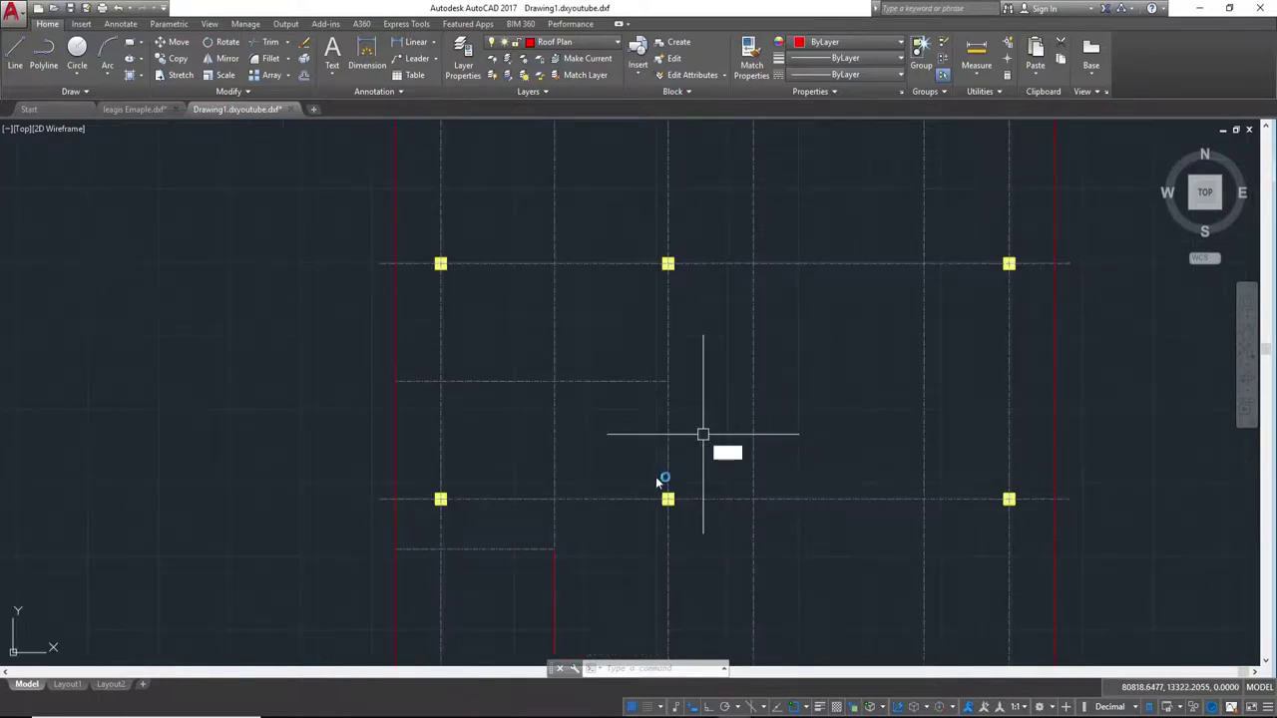
pyautogui.write('l')
pyautogui.press('Return')
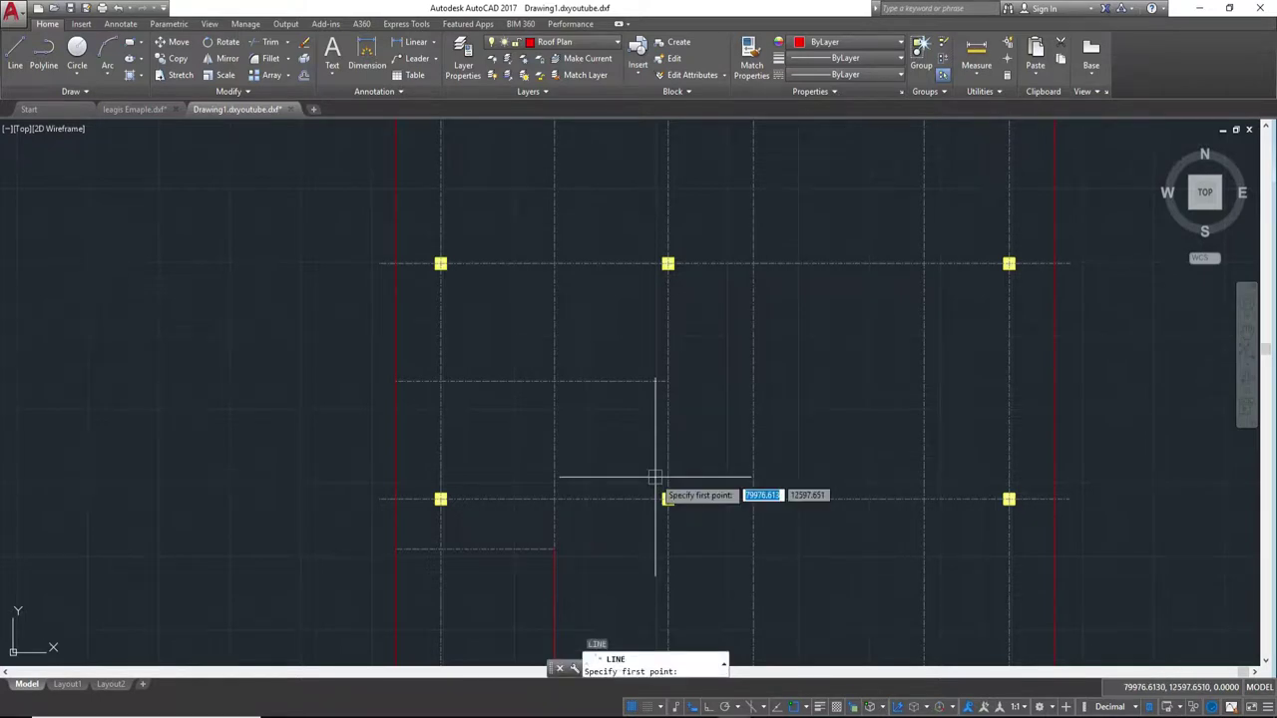
pyautogui.click(554, 547)
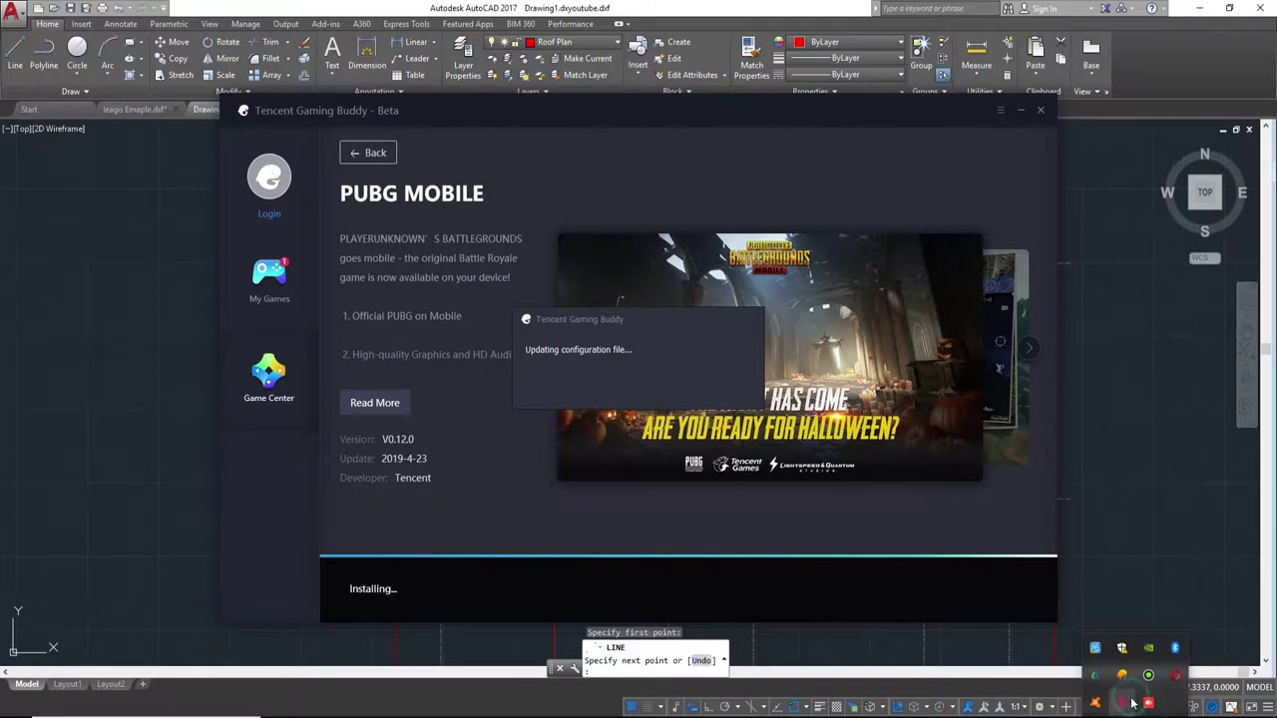
pyautogui.click(1148, 703)
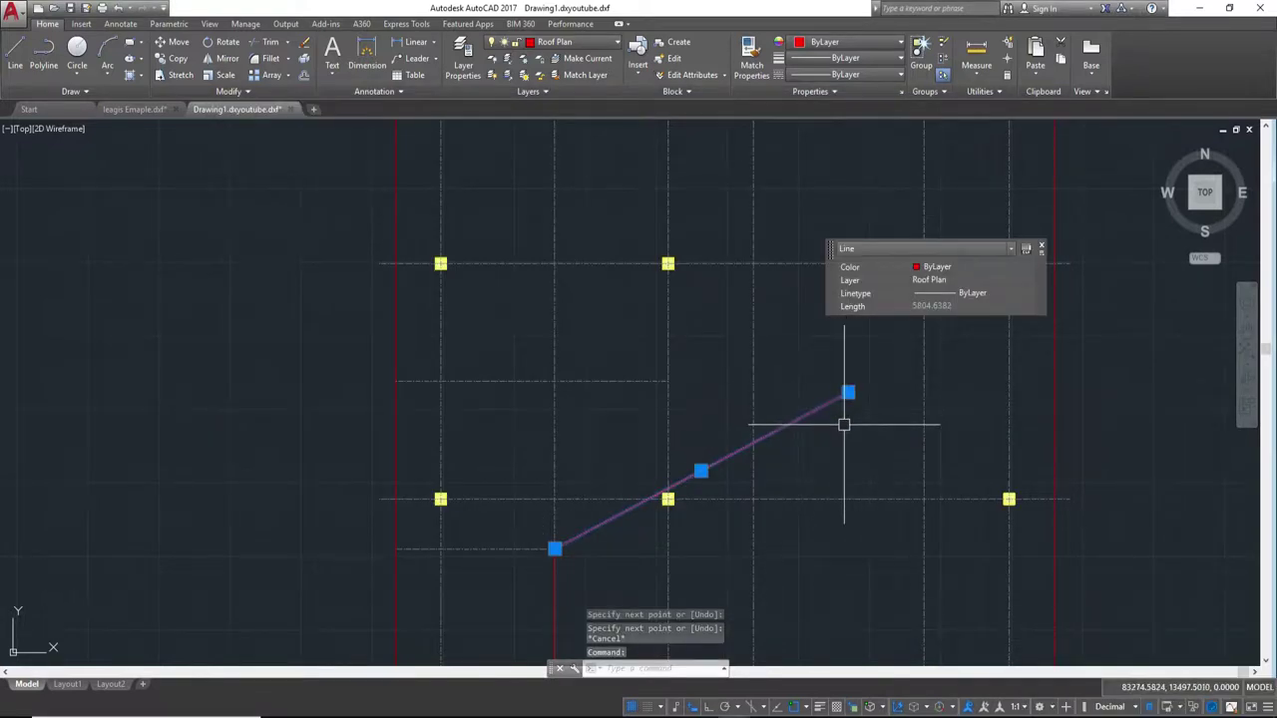
pyautogui.click(847, 392)
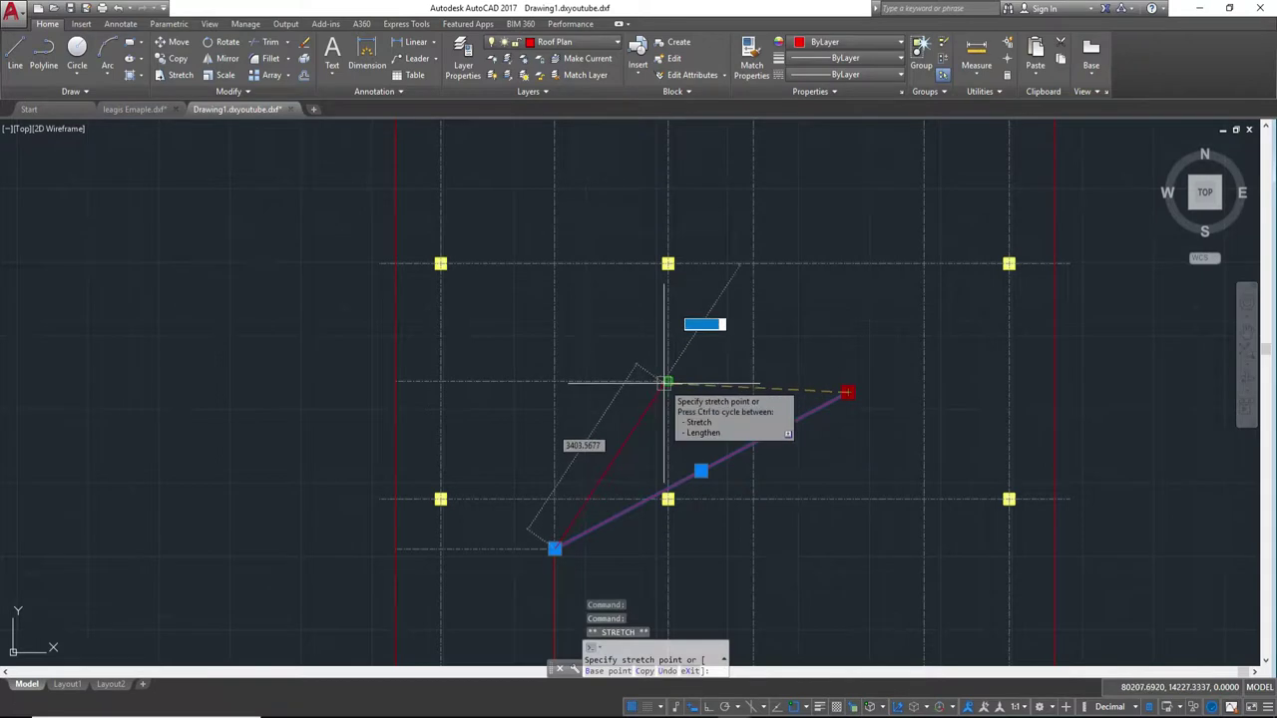
pyautogui.press('Escape')
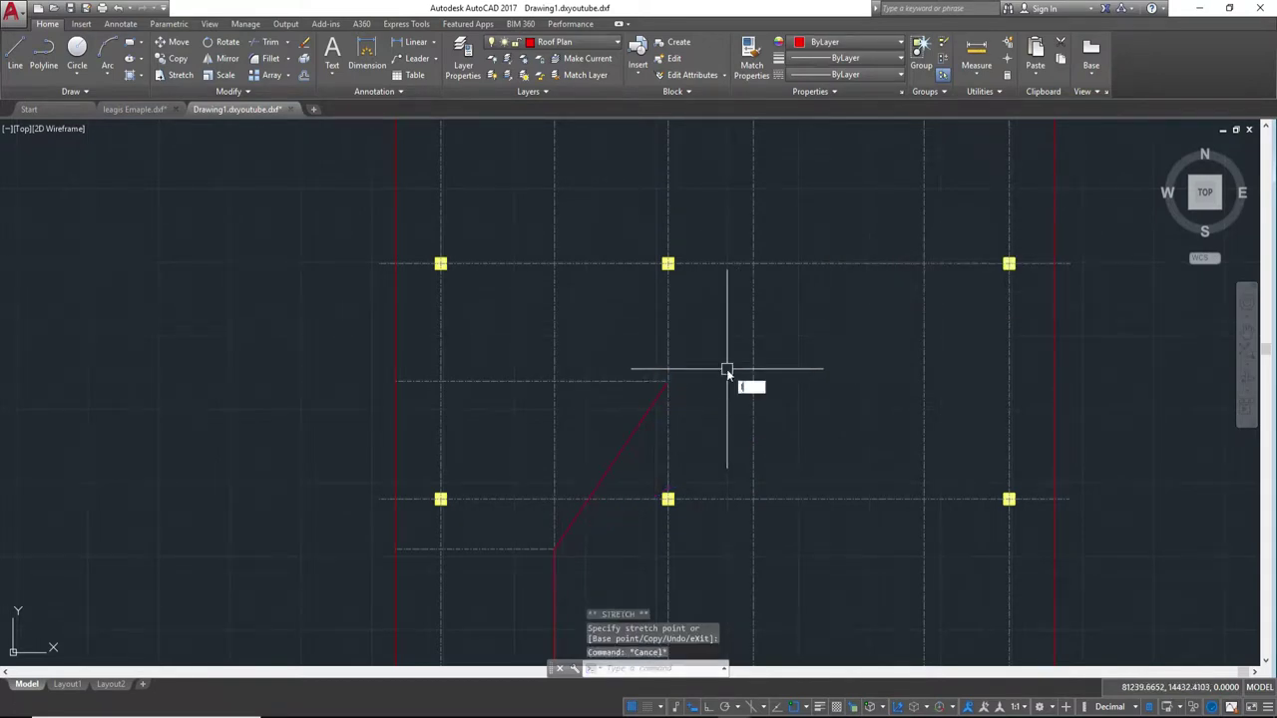
# - Erase the misplaced diagonal red line
pyautogui.write('l')
pyautogui.press('Return')
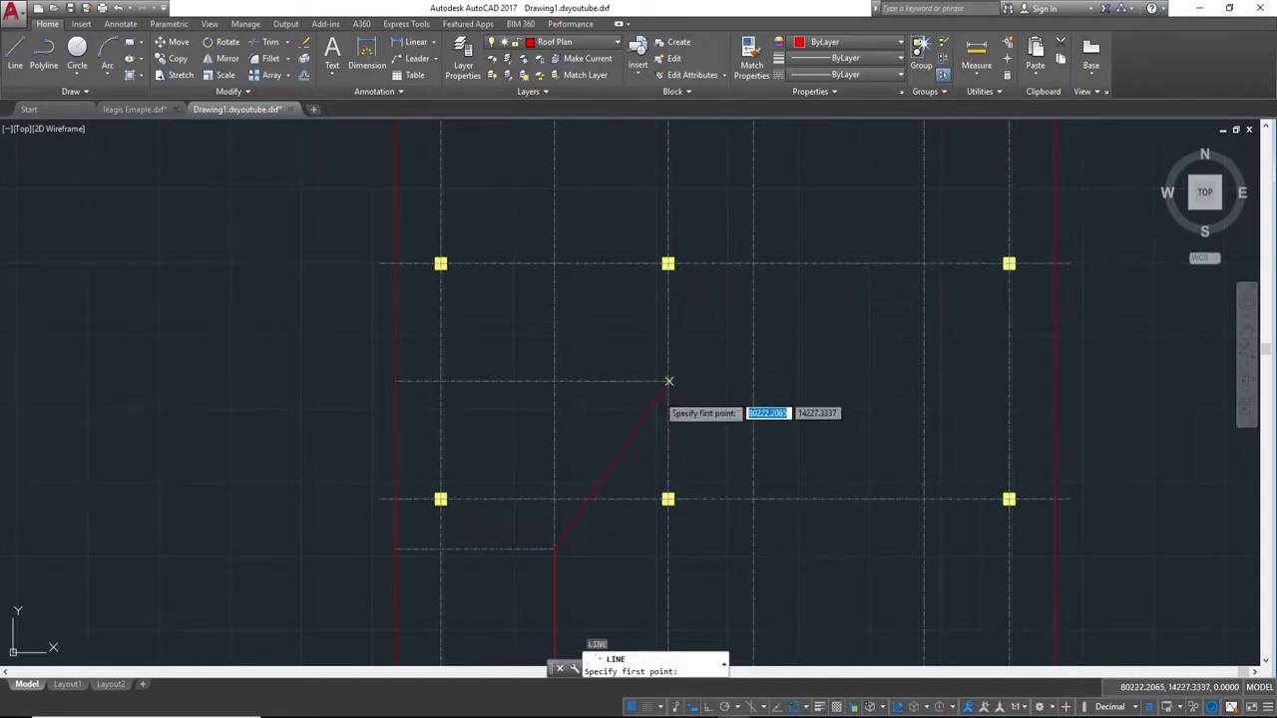
pyautogui.press('Escape')
pyautogui.click(645, 408)
pyautogui.press('Return')
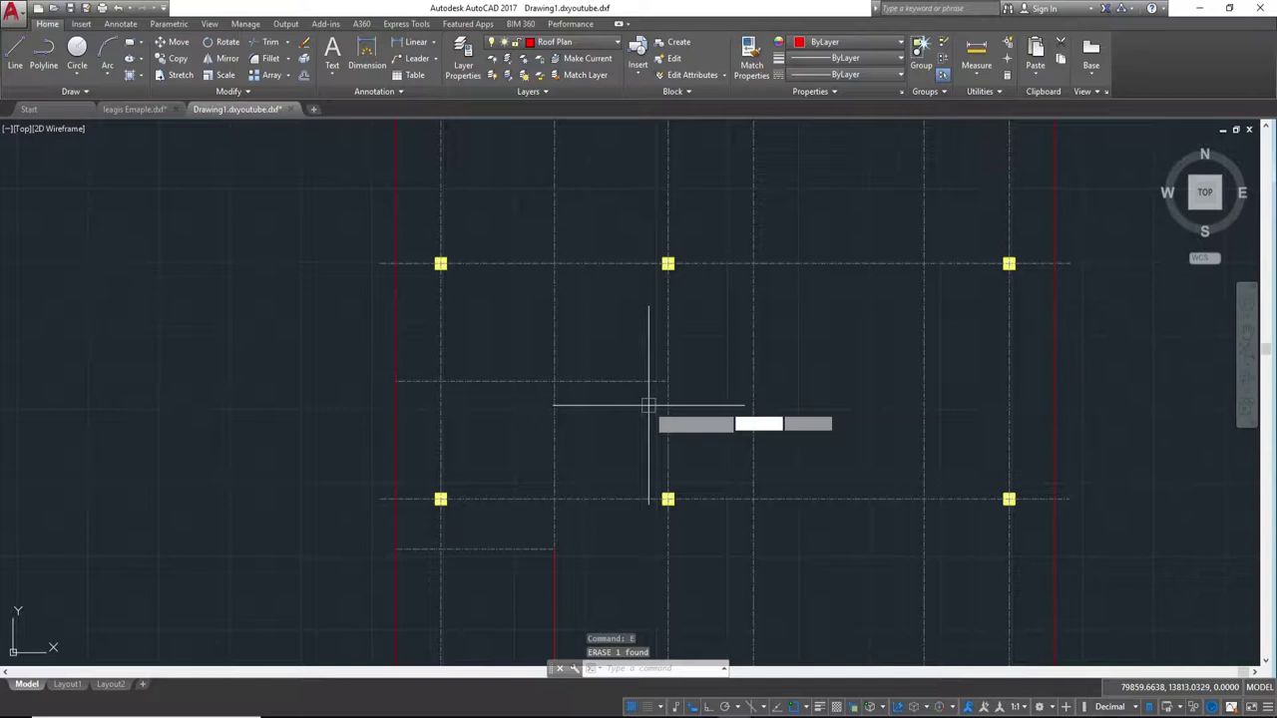
# - Draw a new hip line from the lower line's end to the outline's top-left corner
pyautogui.write('l')
pyautogui.press('Return')
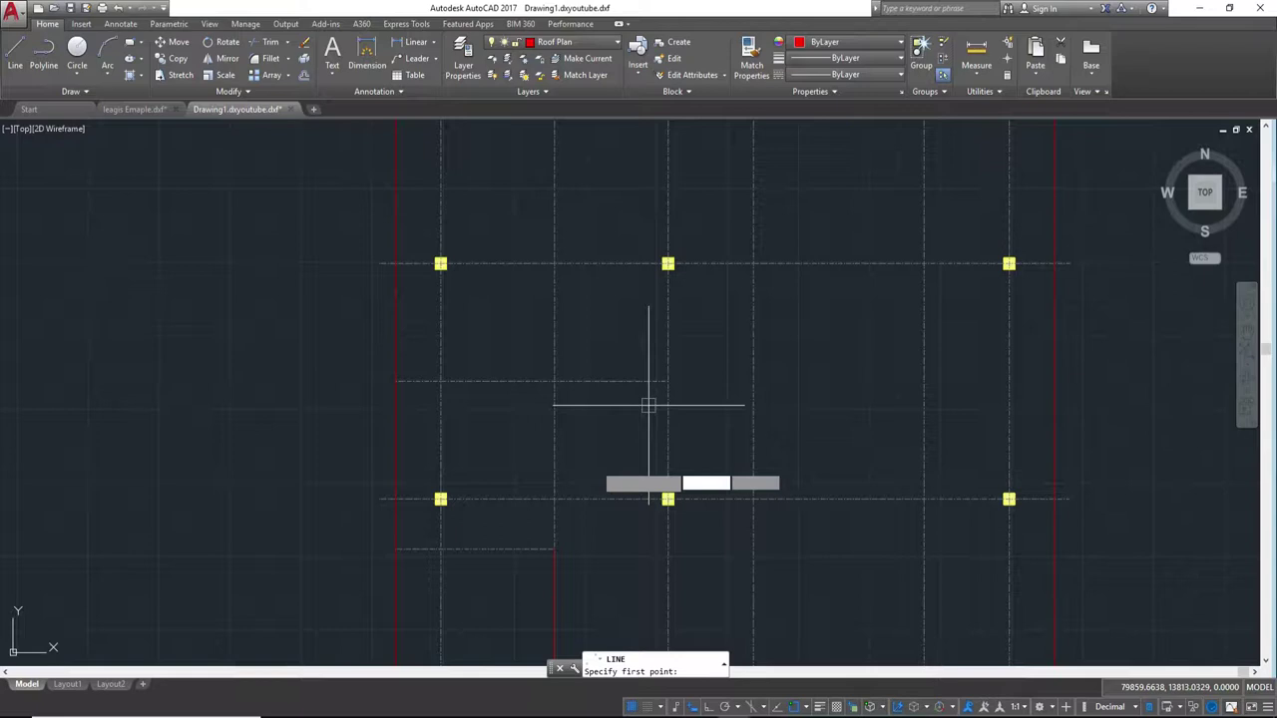
pyautogui.click(554, 549)
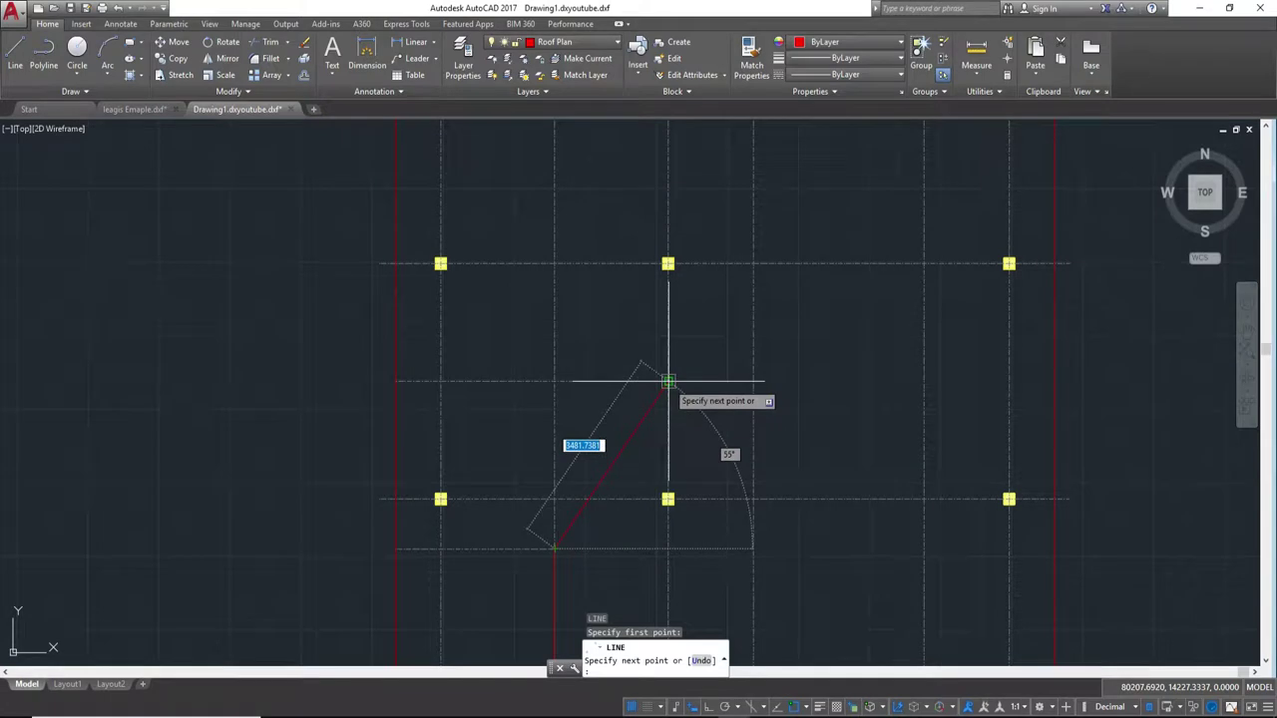
pyautogui.moveTo(594, 447); pyautogui.dragTo(709, 549, button='middle')
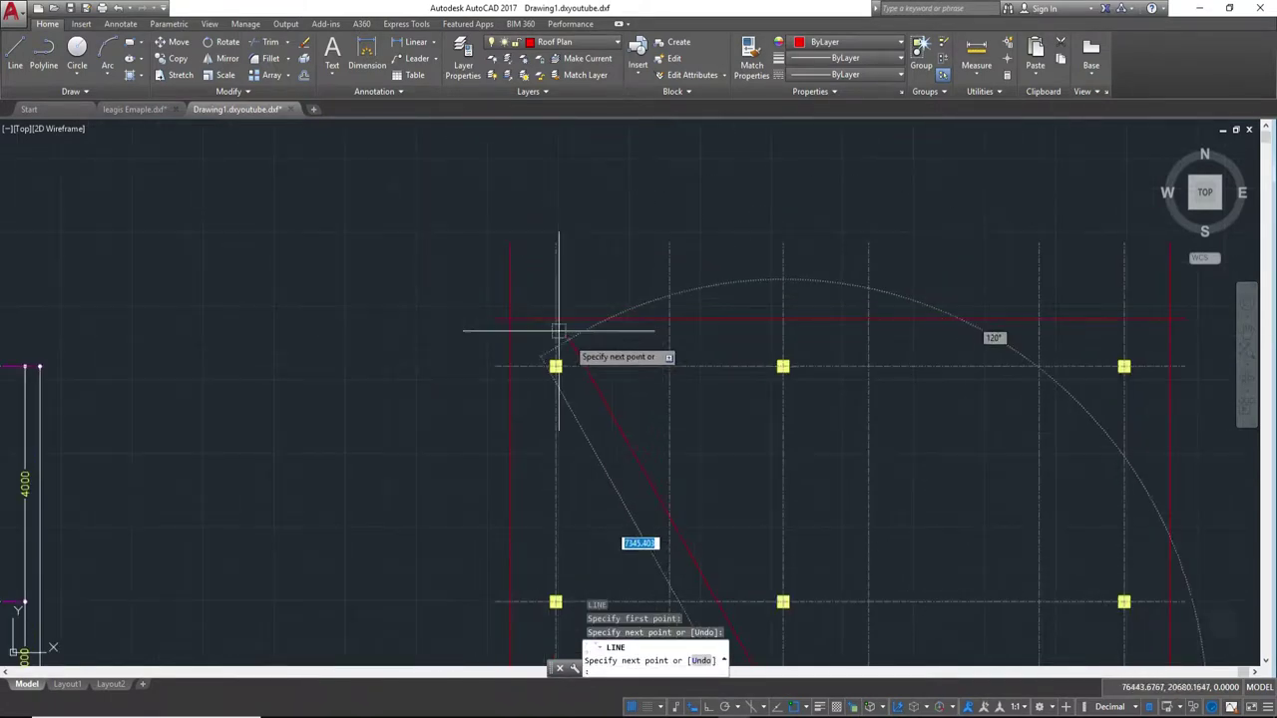
pyautogui.click(511, 320)
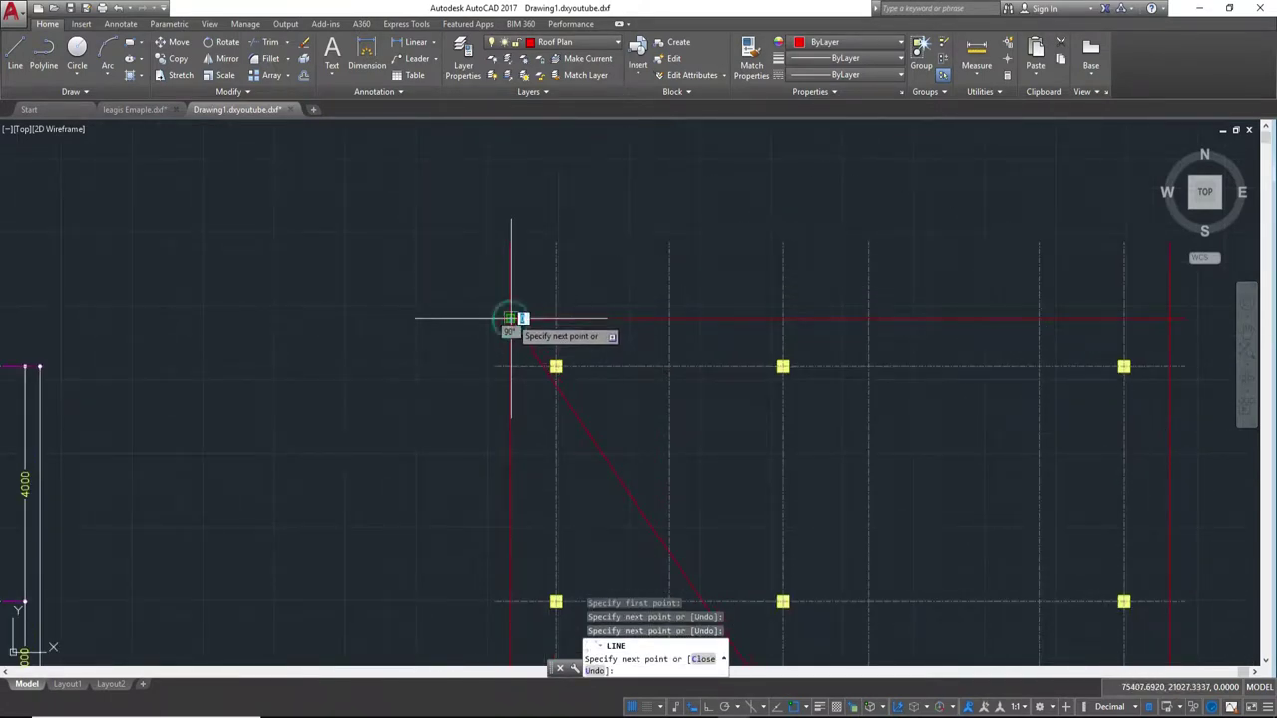
pyautogui.press('Escape')
pyautogui.scroll(-4, 747, 448)
pyautogui.scroll(-2, 747, 448)
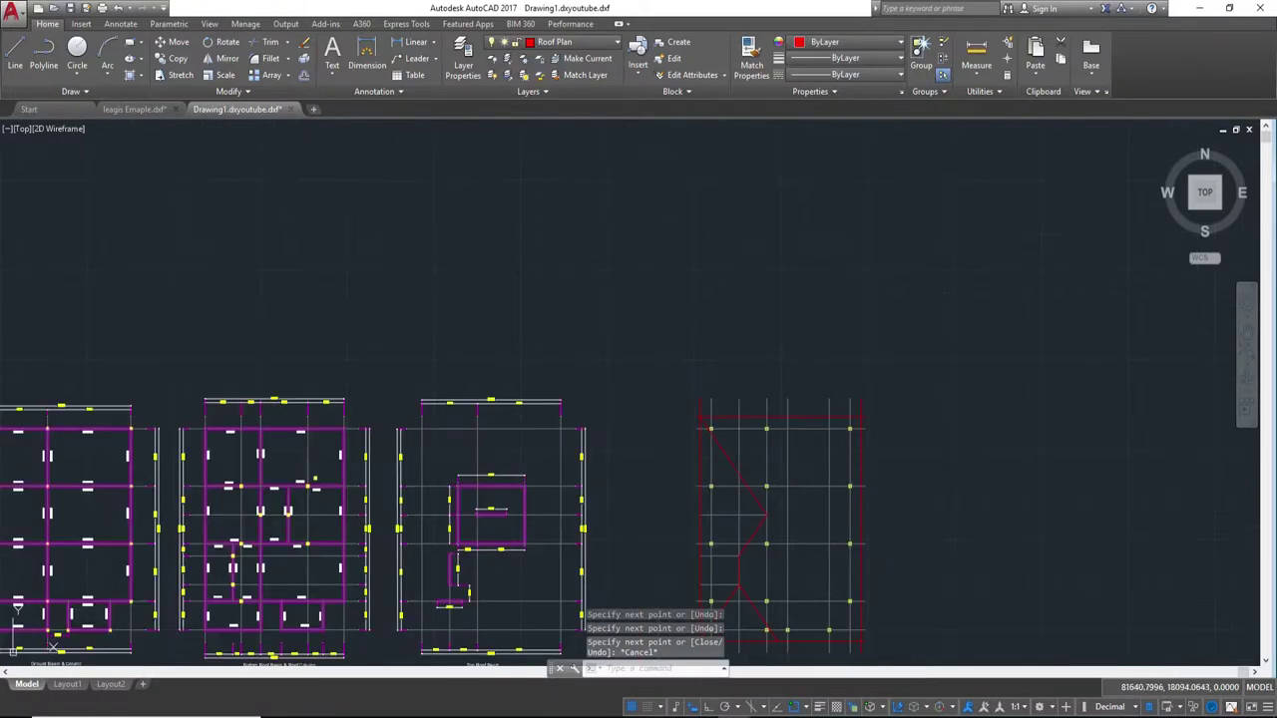
pyautogui.moveTo(772, 438); pyautogui.dragTo(730, 333, button='middle')
pyautogui.scroll(2, 768, 394)
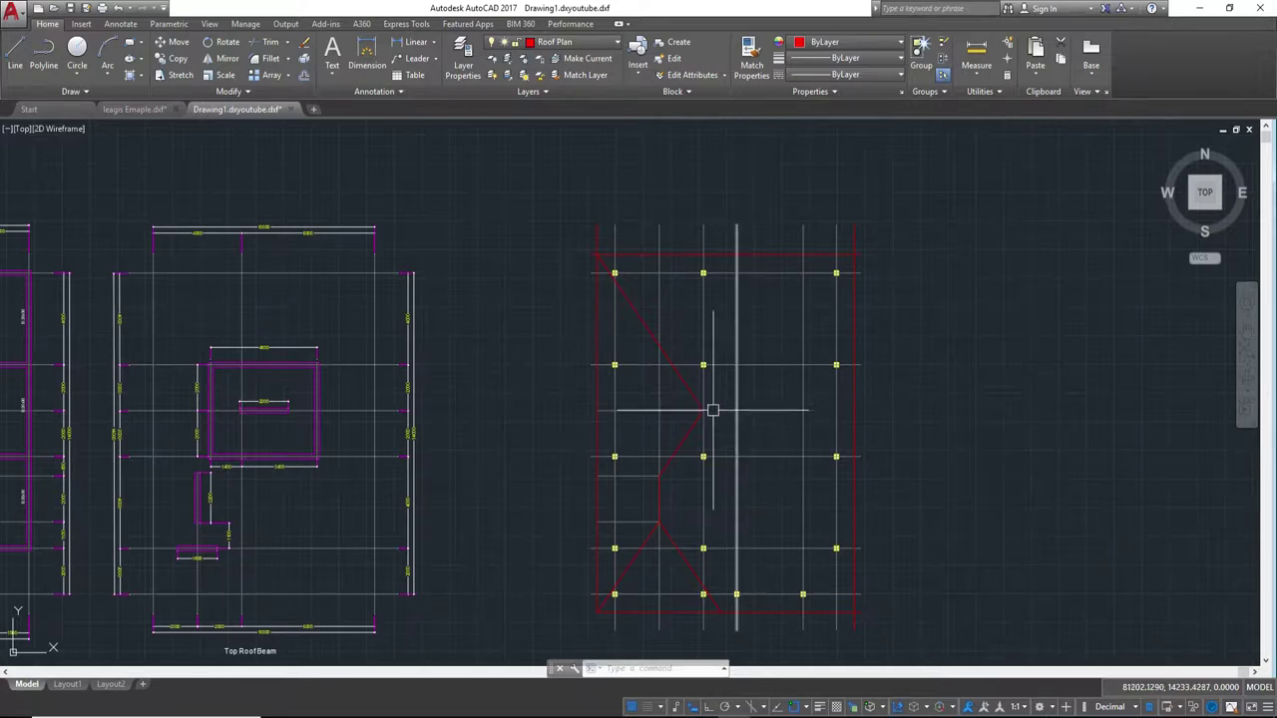
pyautogui.scroll(2, 722, 397)
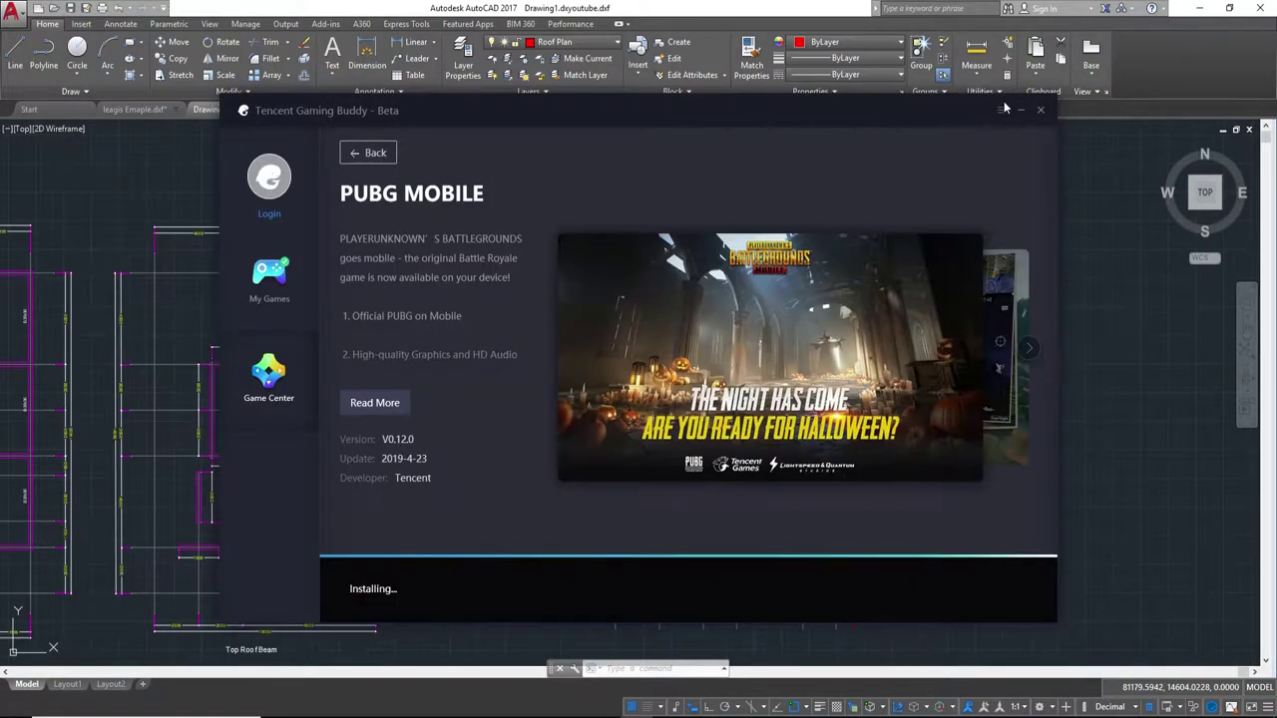
pyautogui.click(1019, 113)
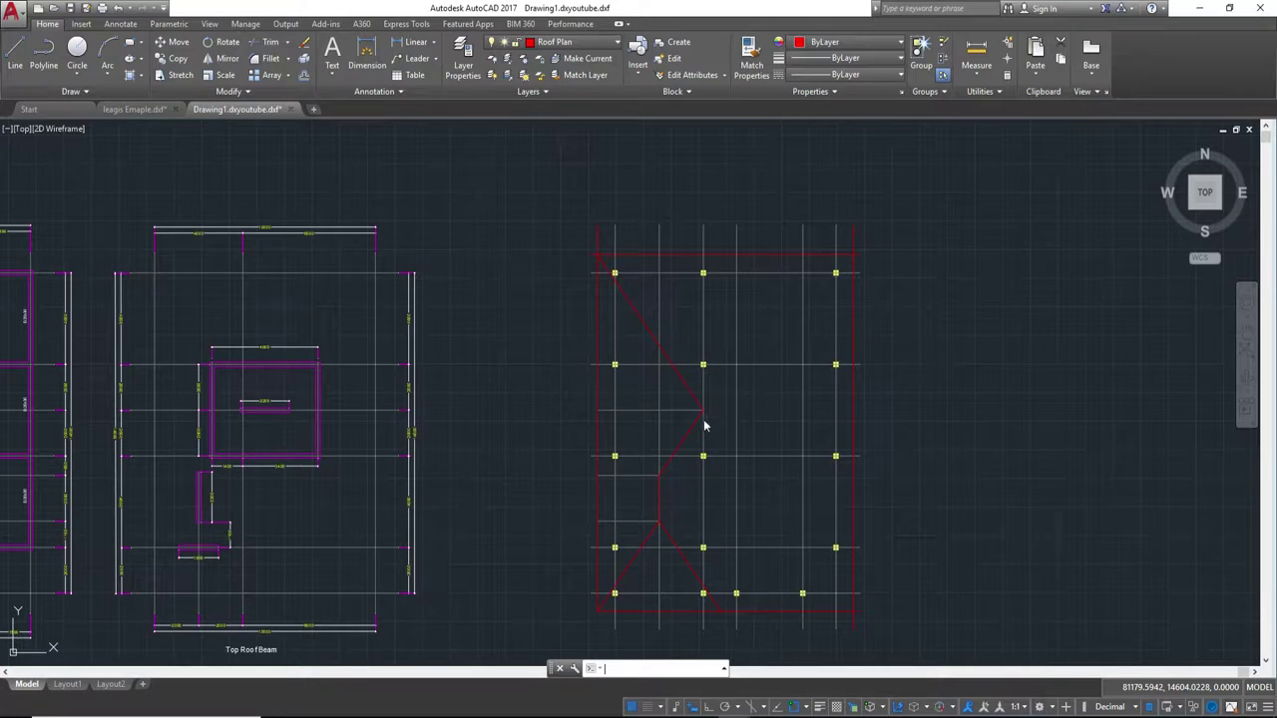
pyautogui.scroll(2, 705, 426)
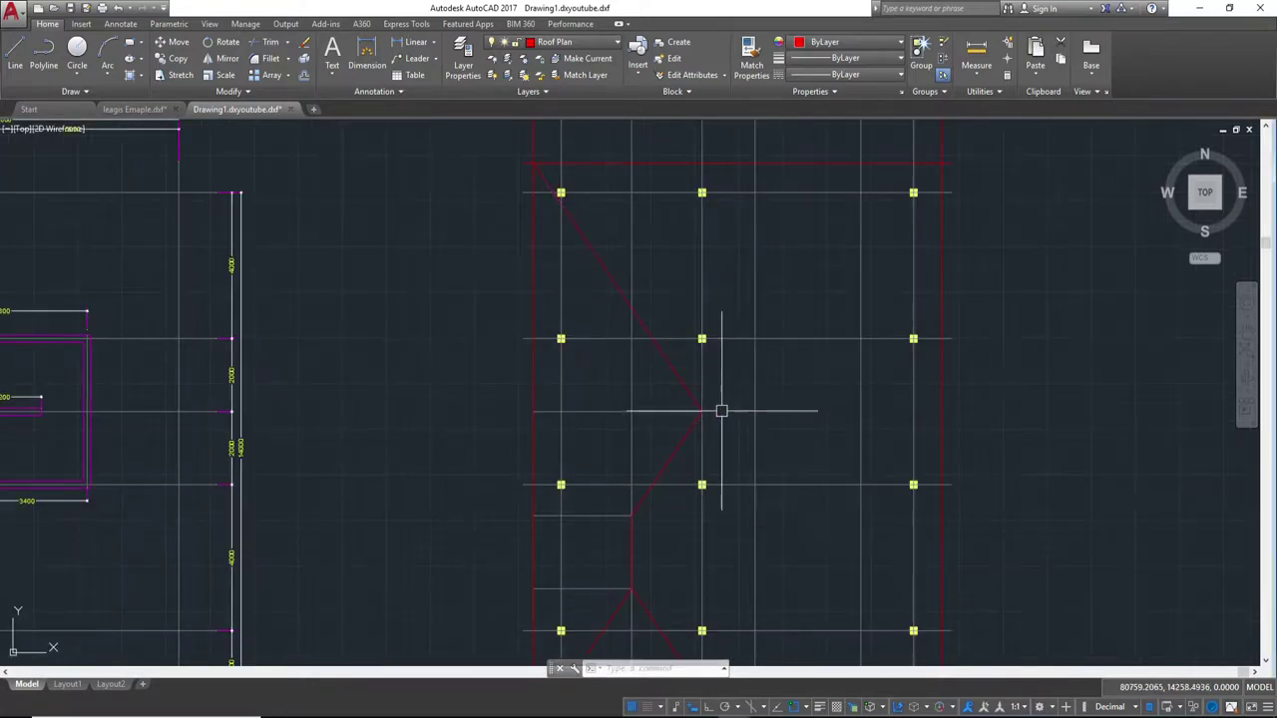
pyautogui.scroll(4, 722, 410)
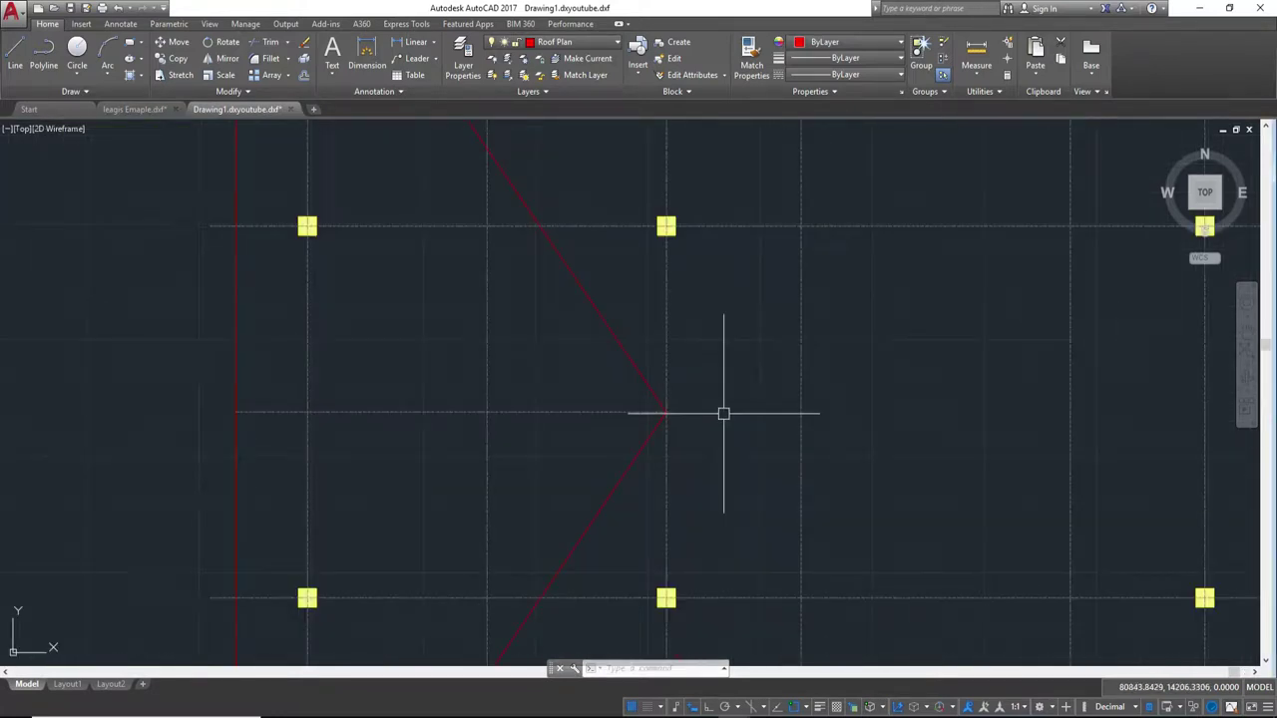
# - Draw a 2000-unit ridge from the left hip junction, then a hip line to the roof's top-right corner
pyautogui.write('l')
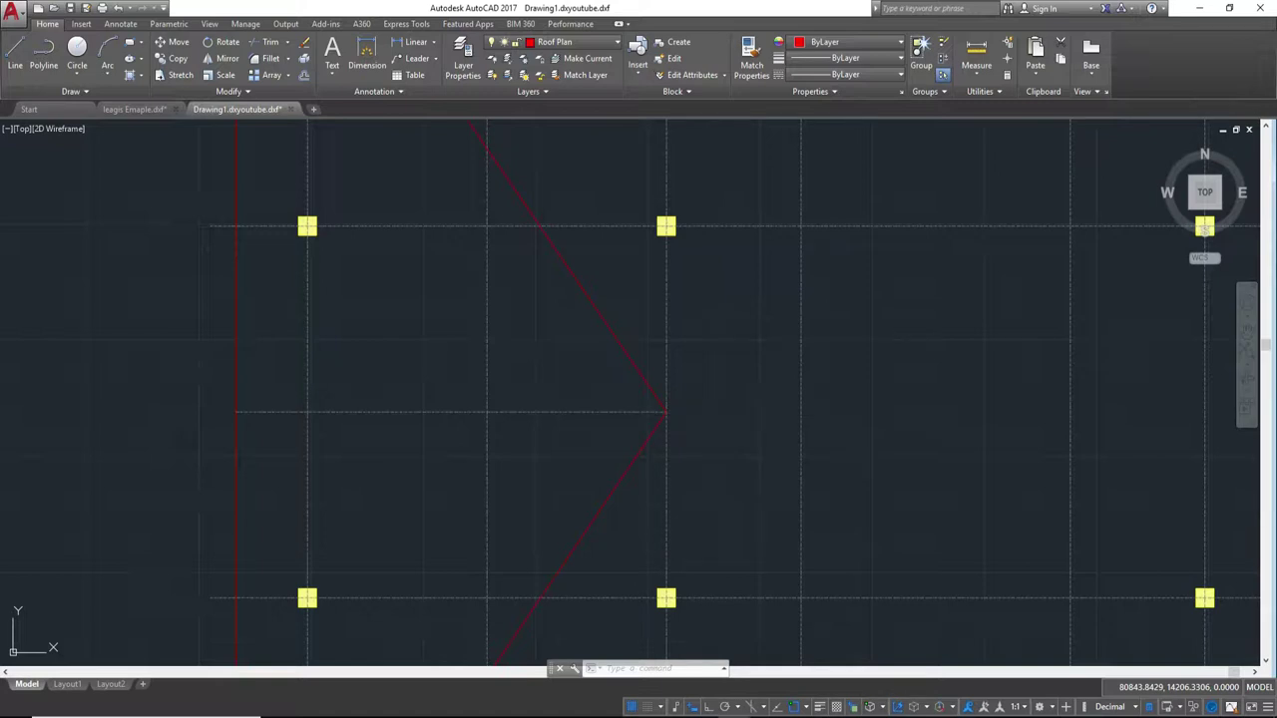
pyautogui.press('Return')
pyautogui.click(666, 411)
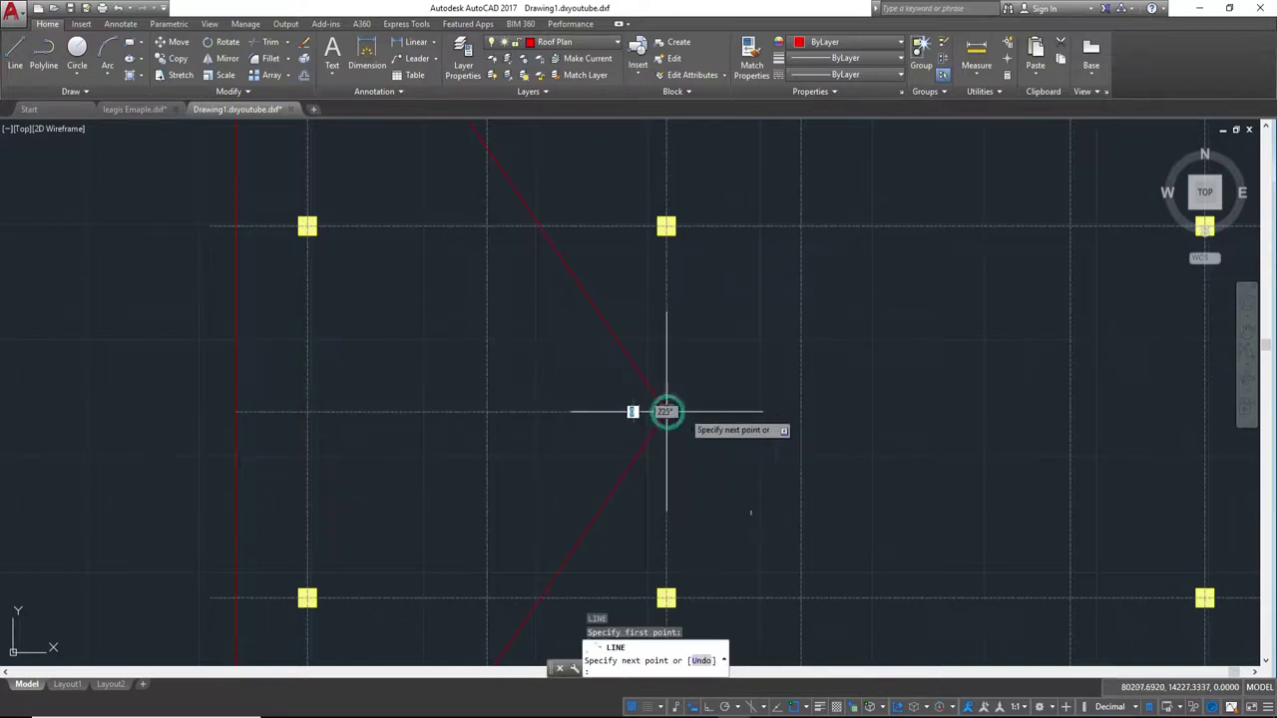
pyautogui.write('200')
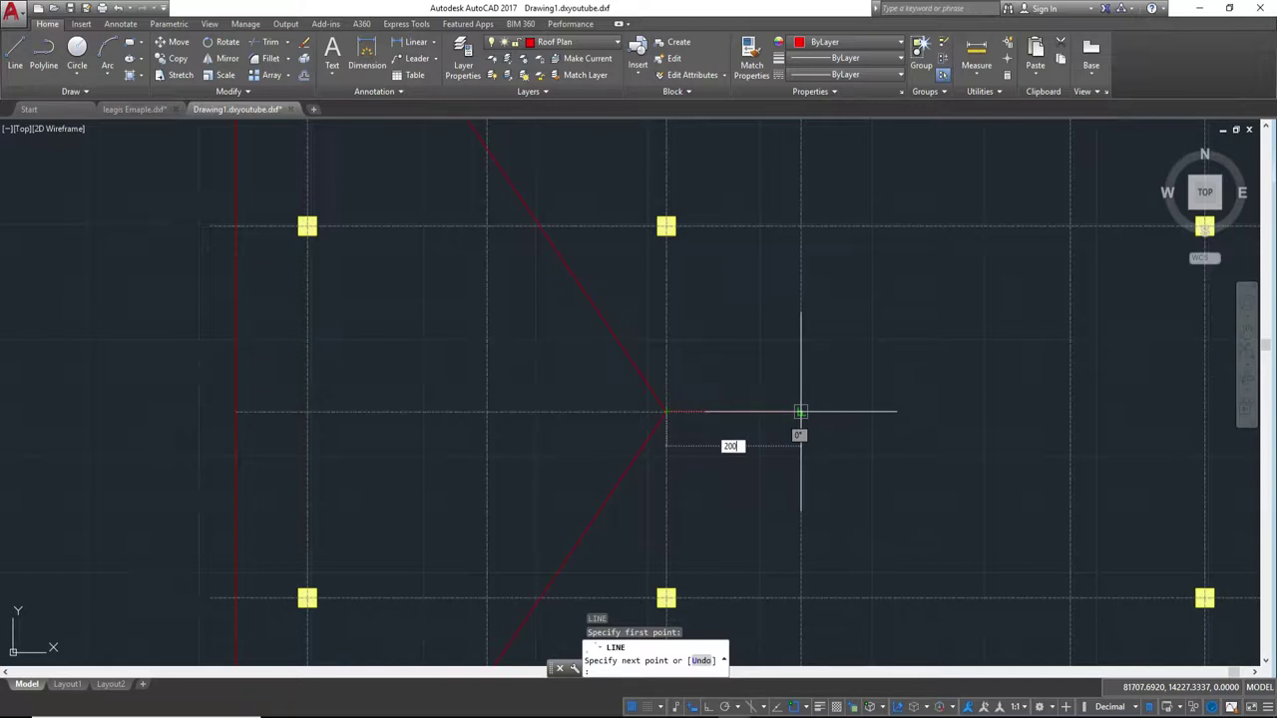
pyautogui.press('Return')
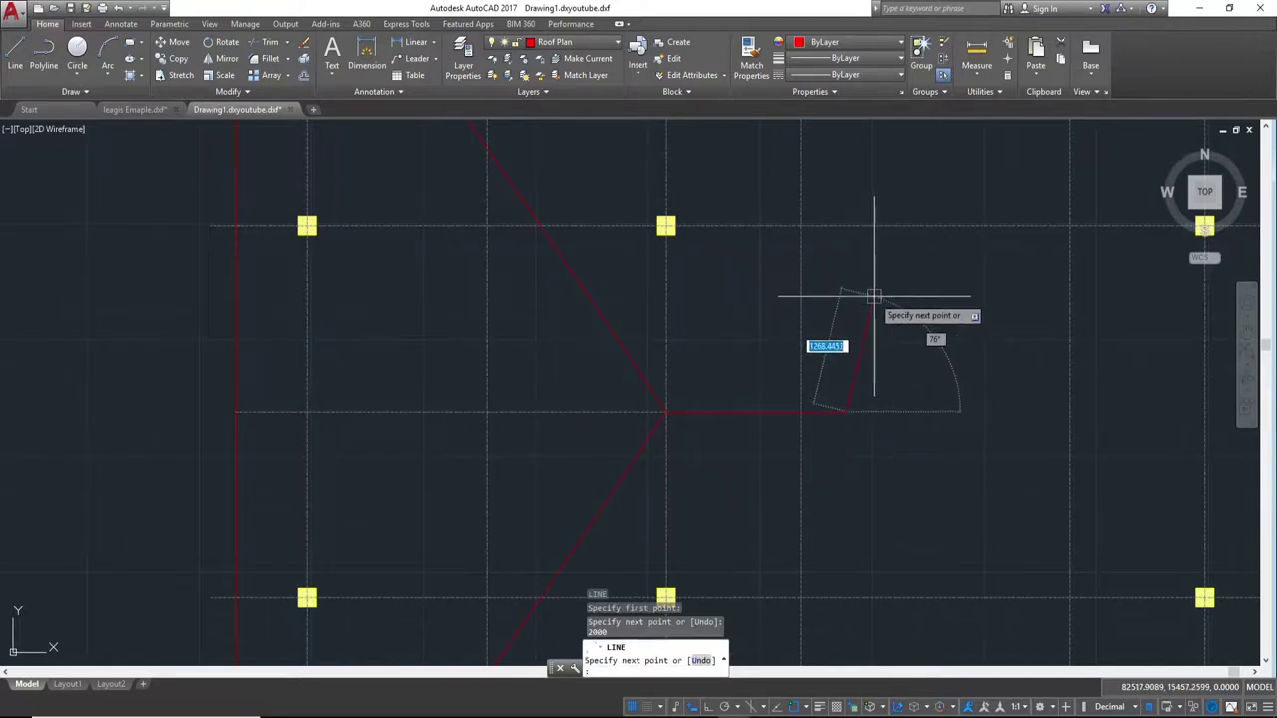
pyautogui.scroll(-5, 891, 306)
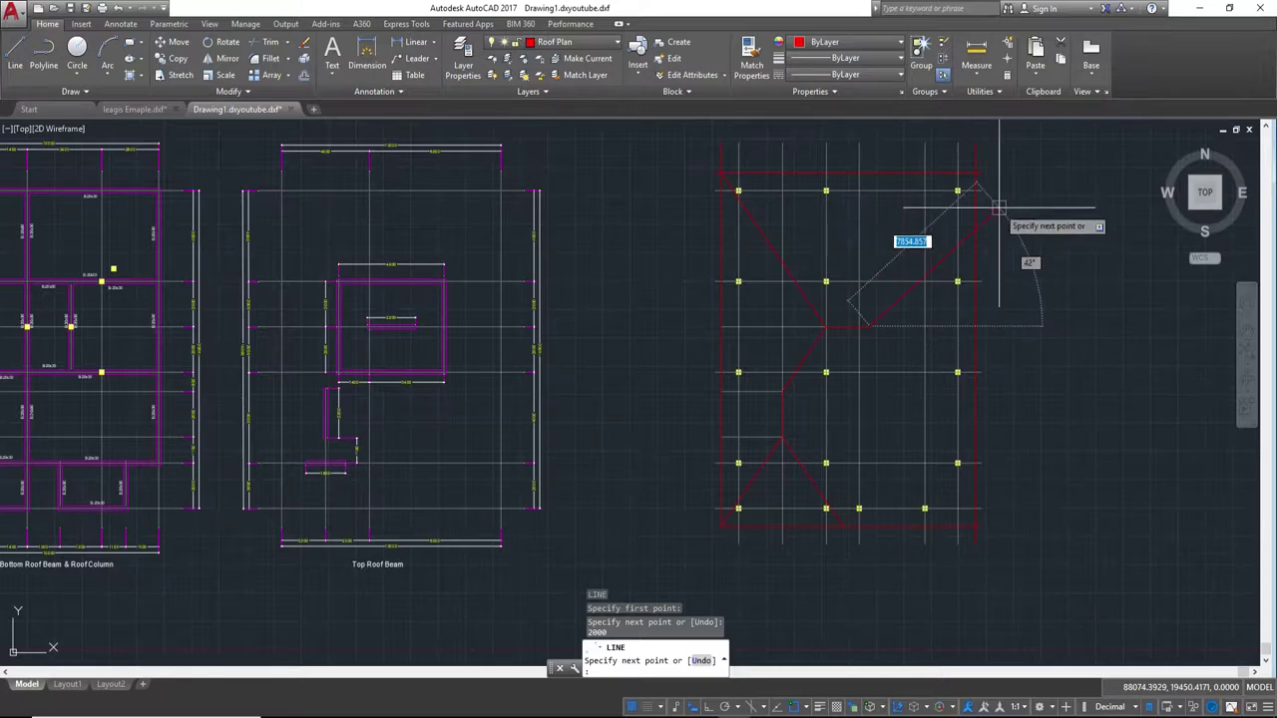
pyautogui.scroll(5, 981, 184)
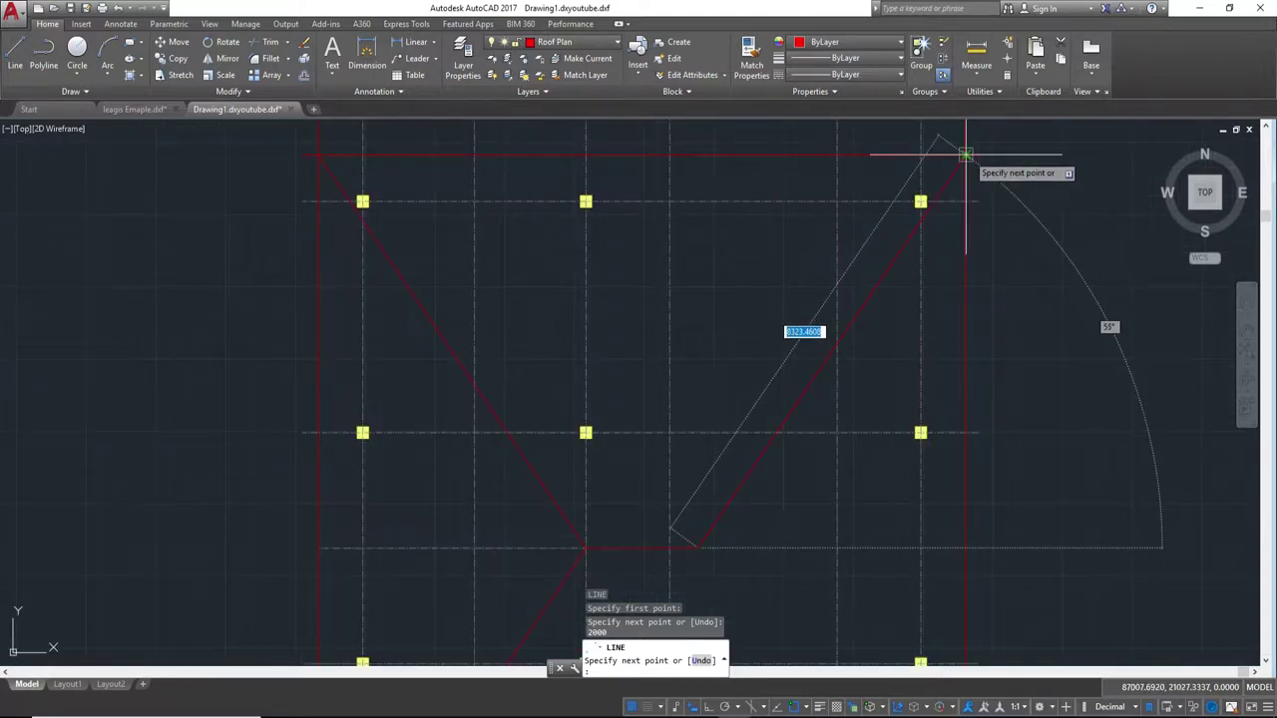
pyautogui.click(967, 155)
pyautogui.press('Escape')
# - Draw a hip line from the ridge's end junction to the roof's bottom-right corner
pyautogui.scroll(-2, 928, 182)
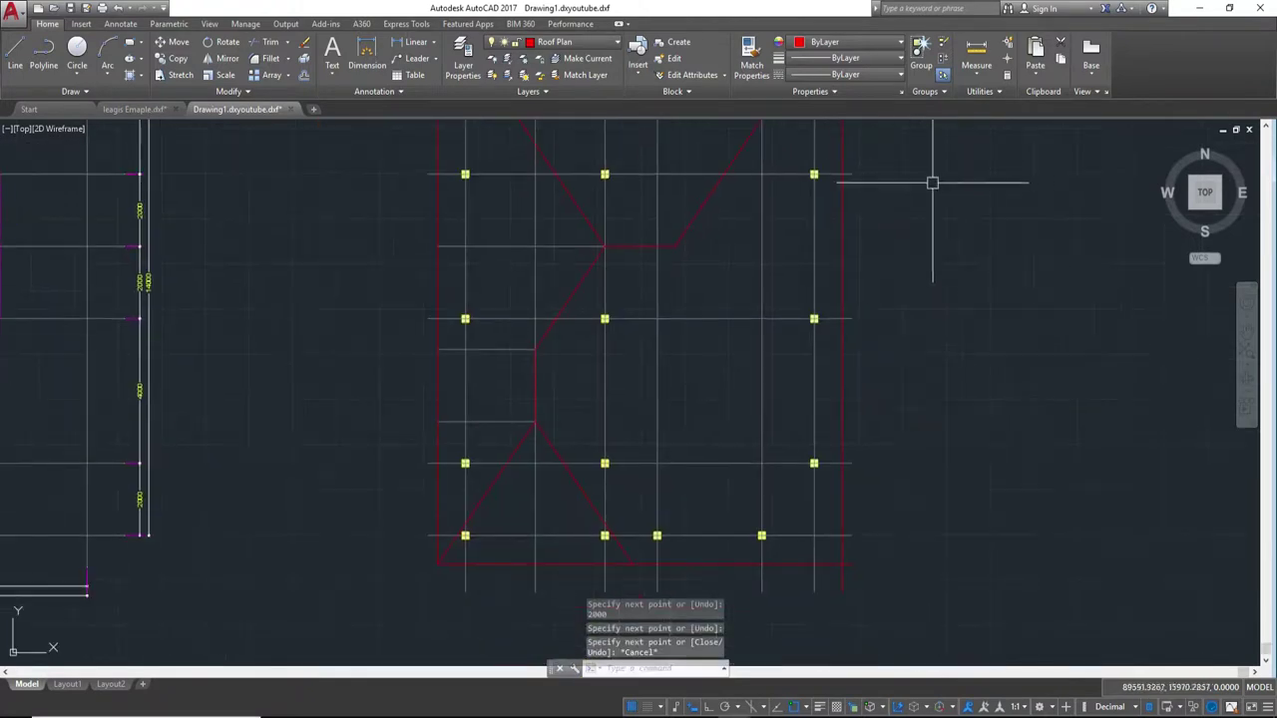
pyautogui.press('Return')
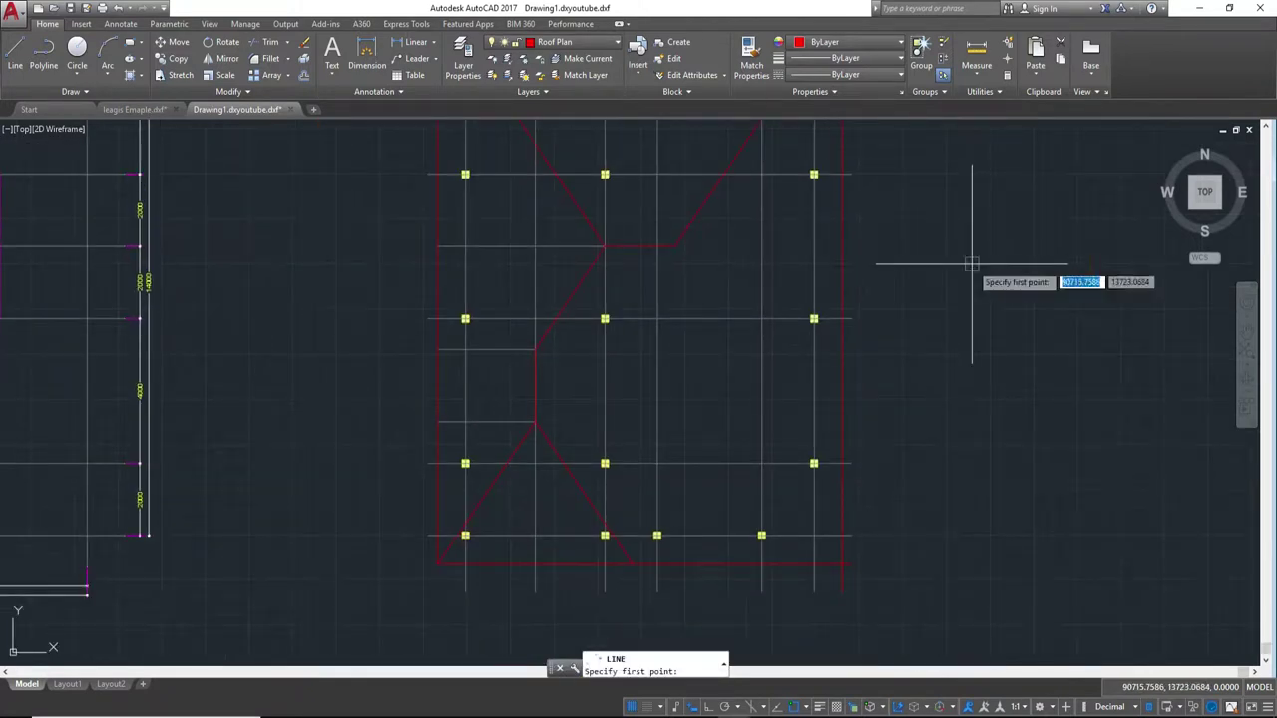
pyautogui.click(675, 245)
pyautogui.scroll(1, 843, 568)
pyautogui.click(855, 572)
pyautogui.press('Escape')
pyautogui.scroll(-4, 932, 361)
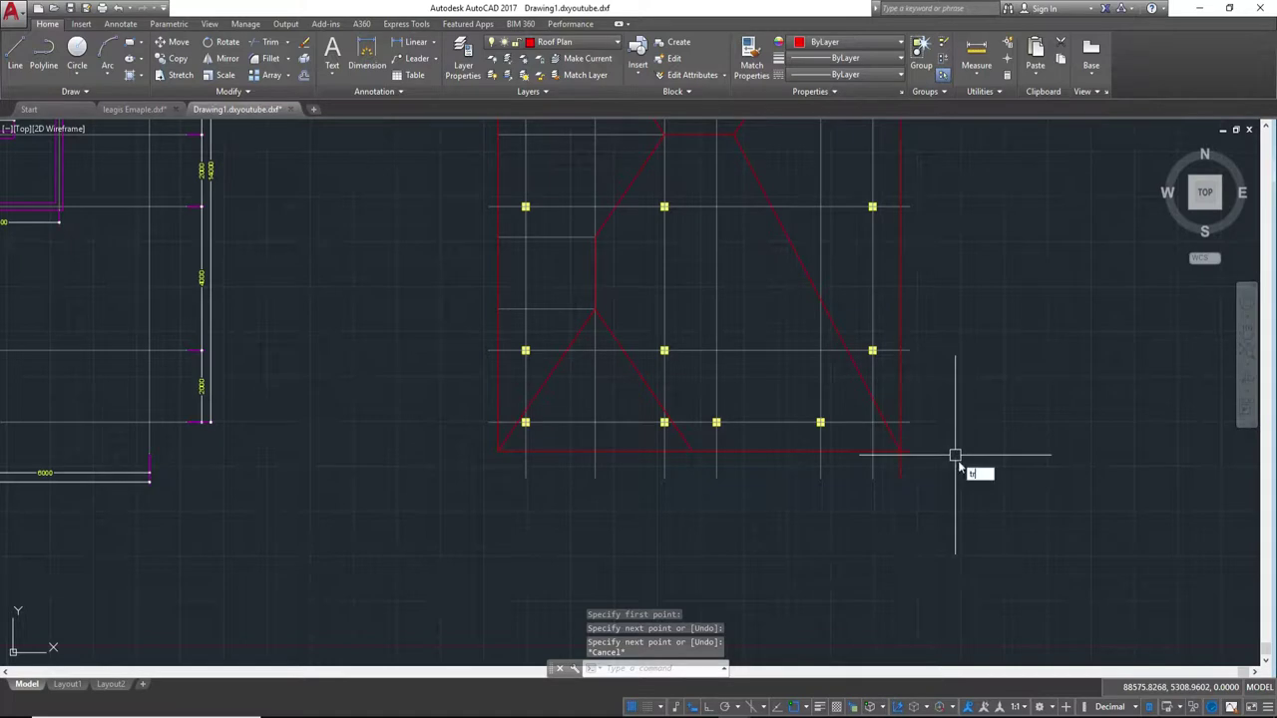
pyautogui.press('Return')
pyautogui.press('Return')
# - Trim the two overhanging red line stubs at the roof's bottom-right corner
pyautogui.scroll(2, 933, 451)
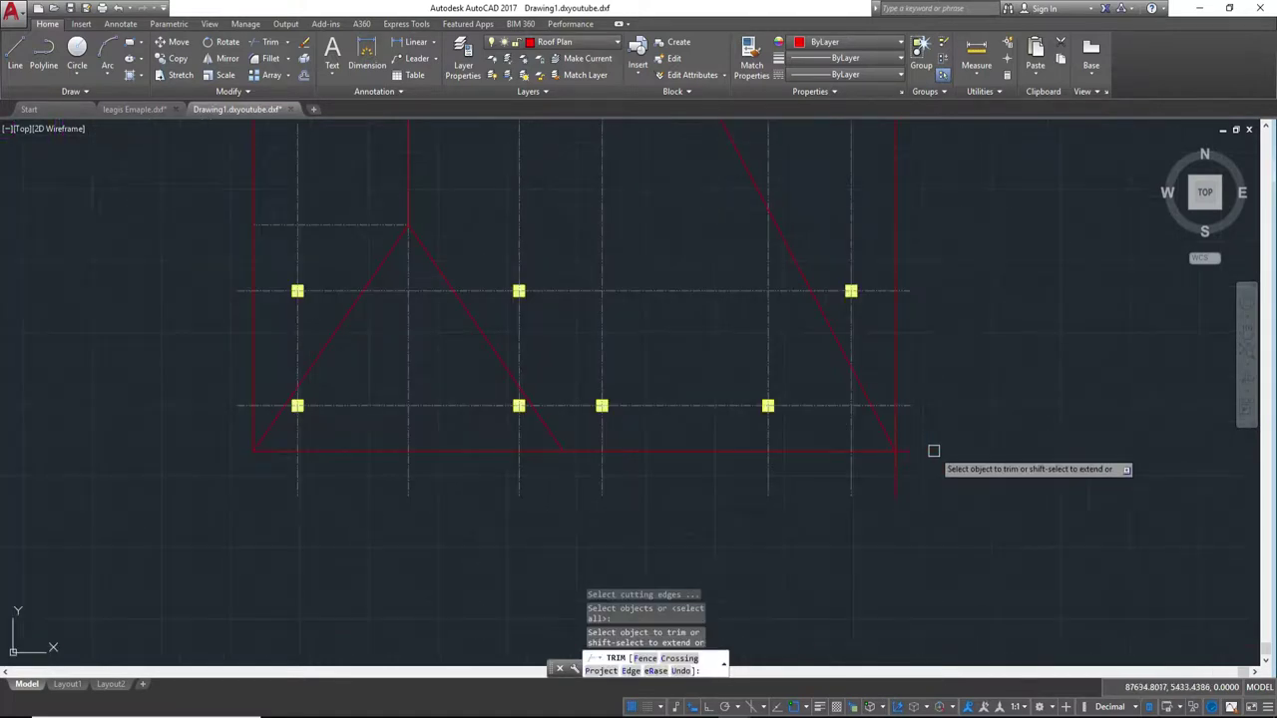
pyautogui.scroll(2, 934, 451)
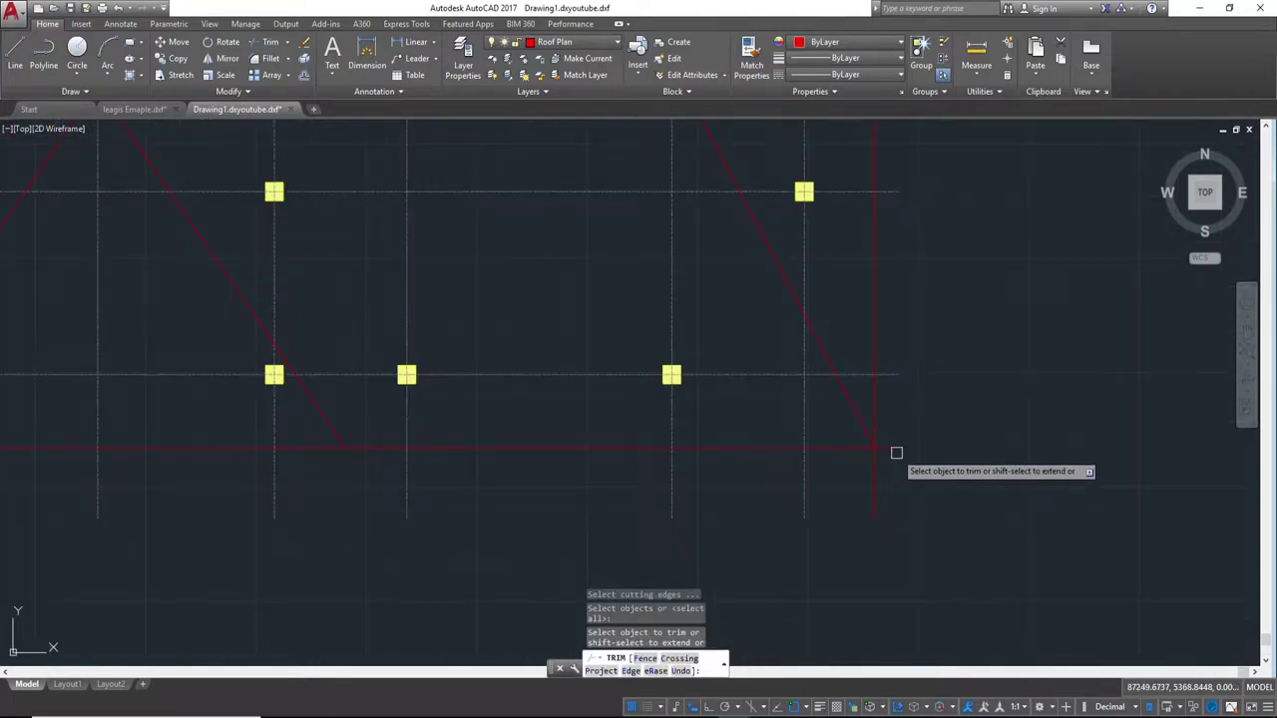
pyautogui.click(892, 442)
pyautogui.click(878, 482)
pyautogui.scroll(-2, 949, 381)
pyautogui.scroll(-2, 938, 499)
pyautogui.scroll(4, 948, 405)
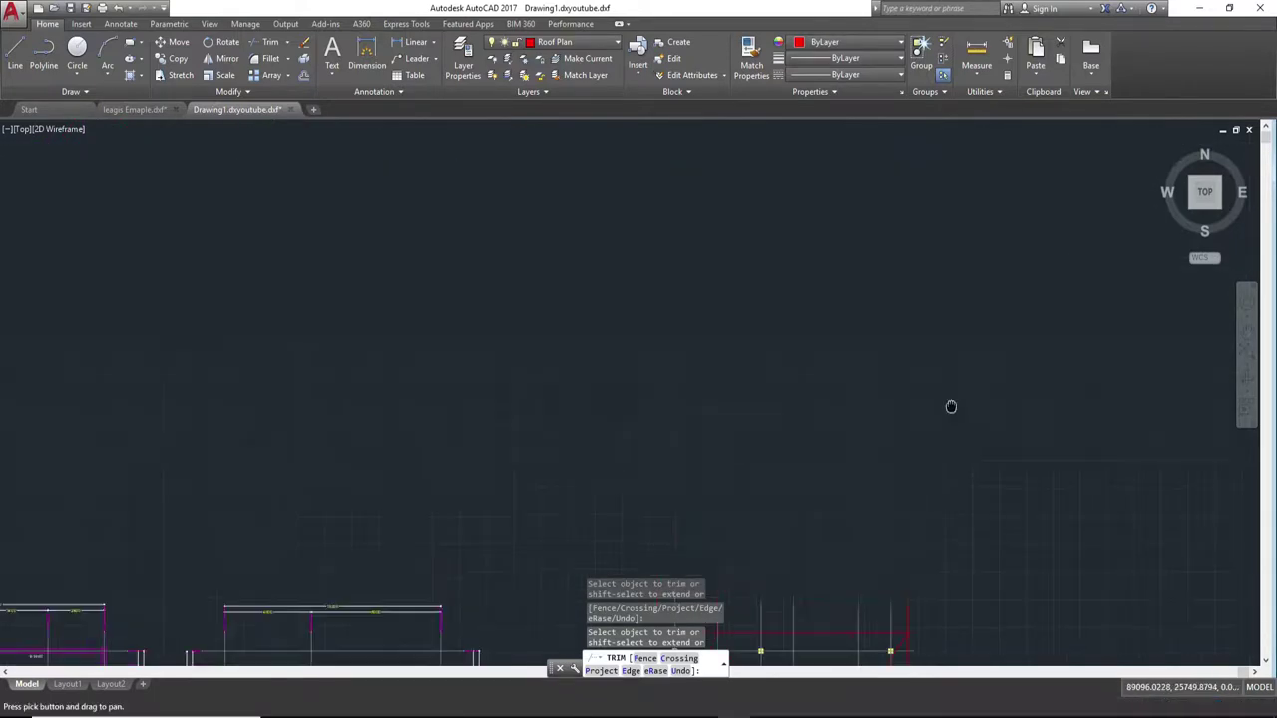
pyautogui.scroll(-2, 933, 467)
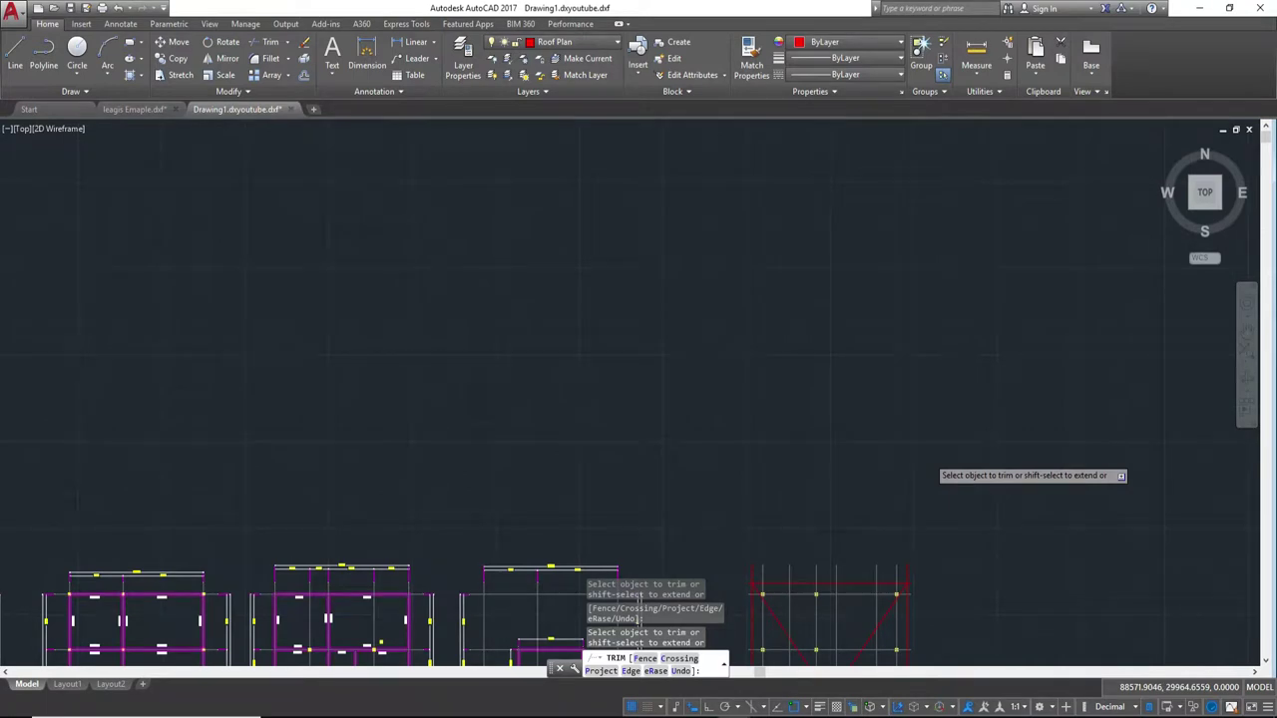
pyautogui.scroll(-2, 915, 410)
pyautogui.scroll(1, 935, 393)
pyautogui.scroll(4, 844, 336)
pyautogui.scroll(3, 814, 376)
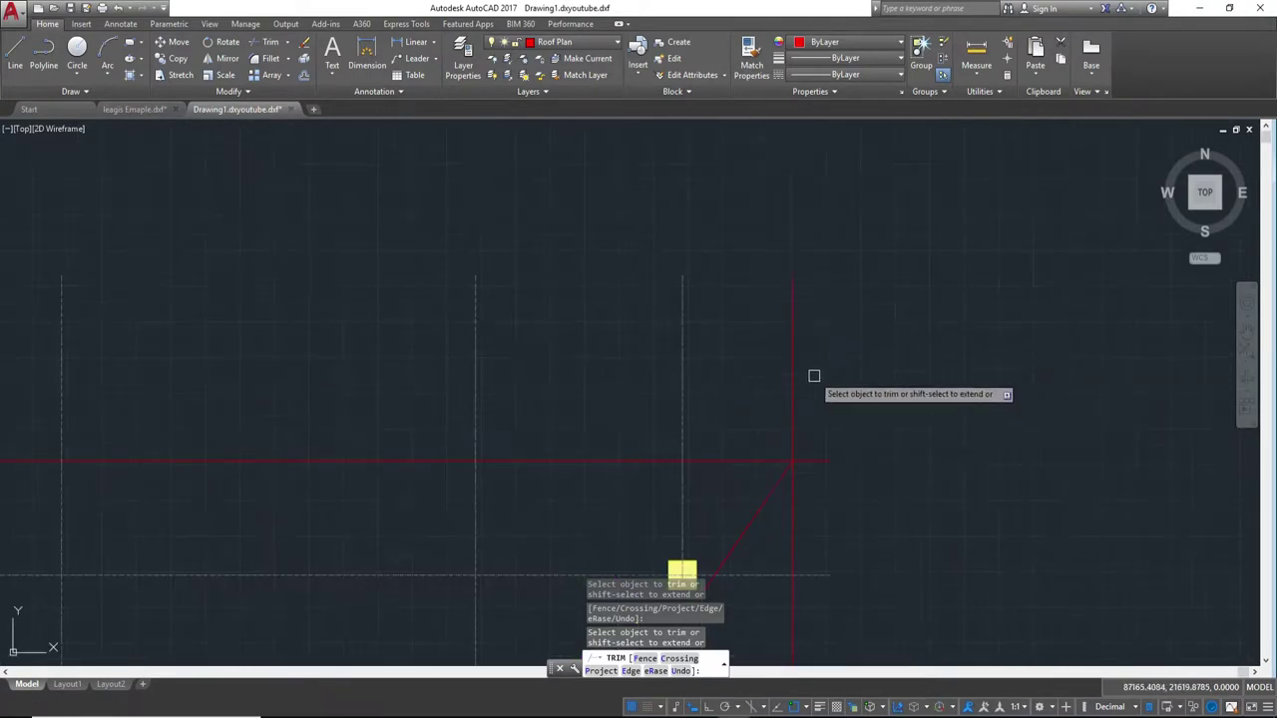
pyautogui.scroll(-3, 803, 454)
pyautogui.moveTo(612, 390); pyautogui.dragTo(892, 350, button='middle')
pyautogui.scroll(3, 815, 368)
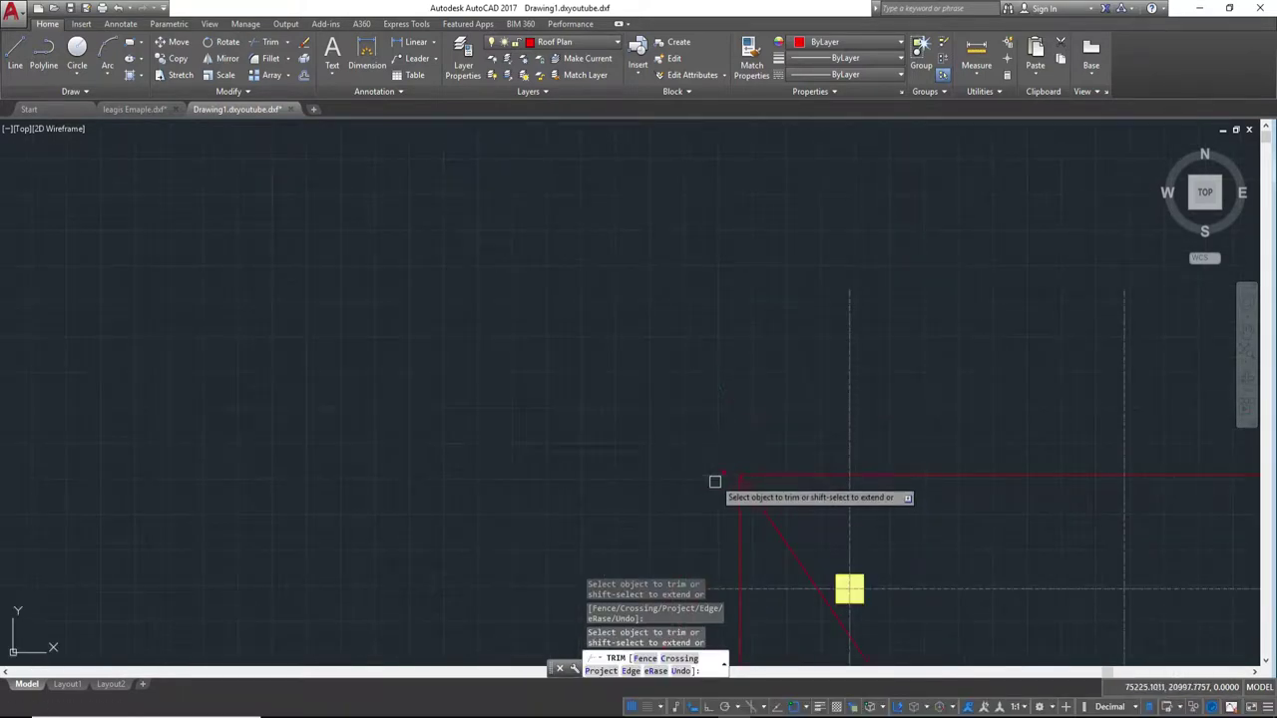
pyautogui.scroll(-3, 718, 472)
pyautogui.scroll(-3, 728, 479)
pyautogui.scroll(2, 788, 419)
pyautogui.scroll(2, 774, 379)
pyautogui.scroll(-5, 818, 379)
pyautogui.scroll(1, 917, 389)
pyautogui.press('Escape')
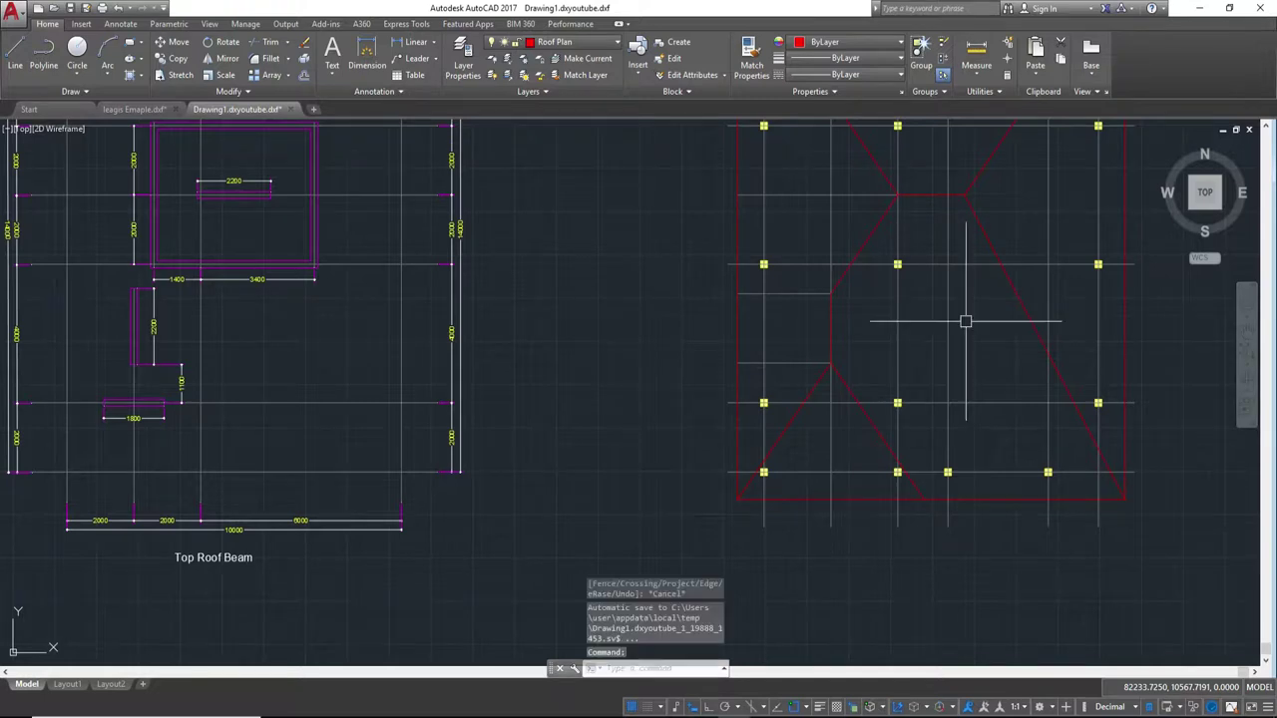
pyautogui.moveTo(976, 170); pyautogui.dragTo(861, 297, button='middle')
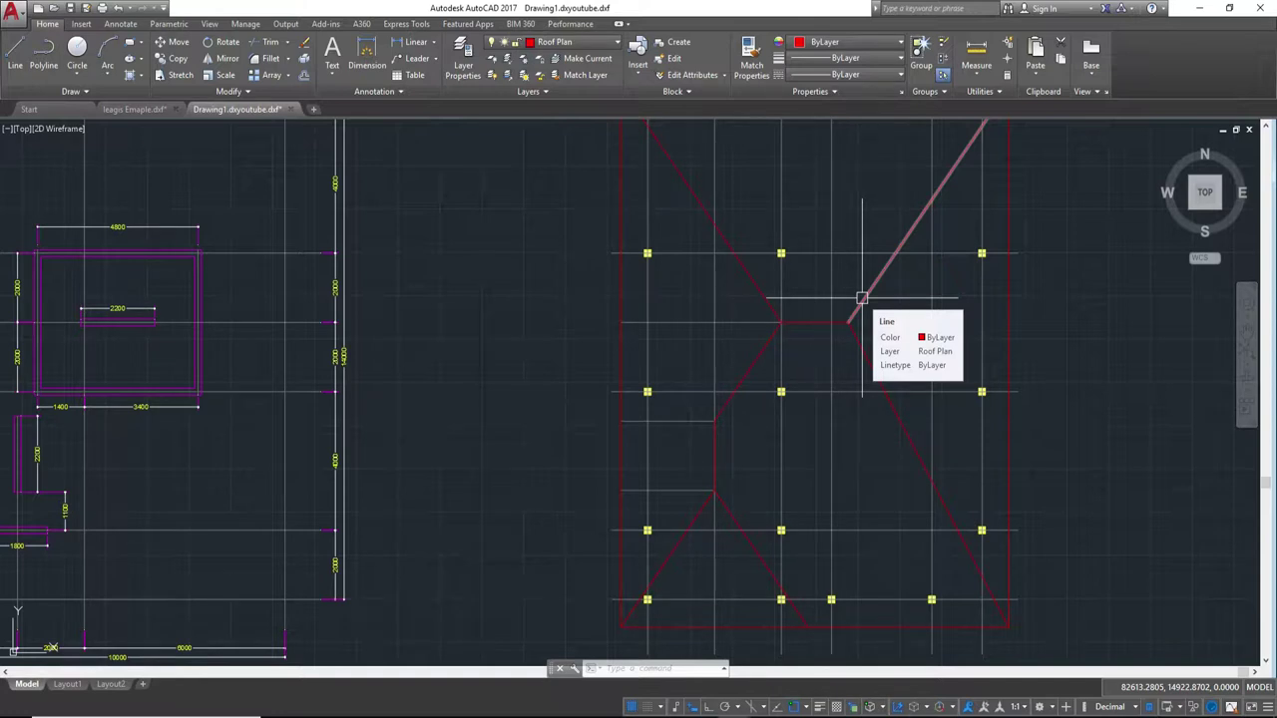
pyautogui.scroll(2, 764, 250)
pyautogui.scroll(-2, 701, 189)
pyautogui.scroll(2, 717, 267)
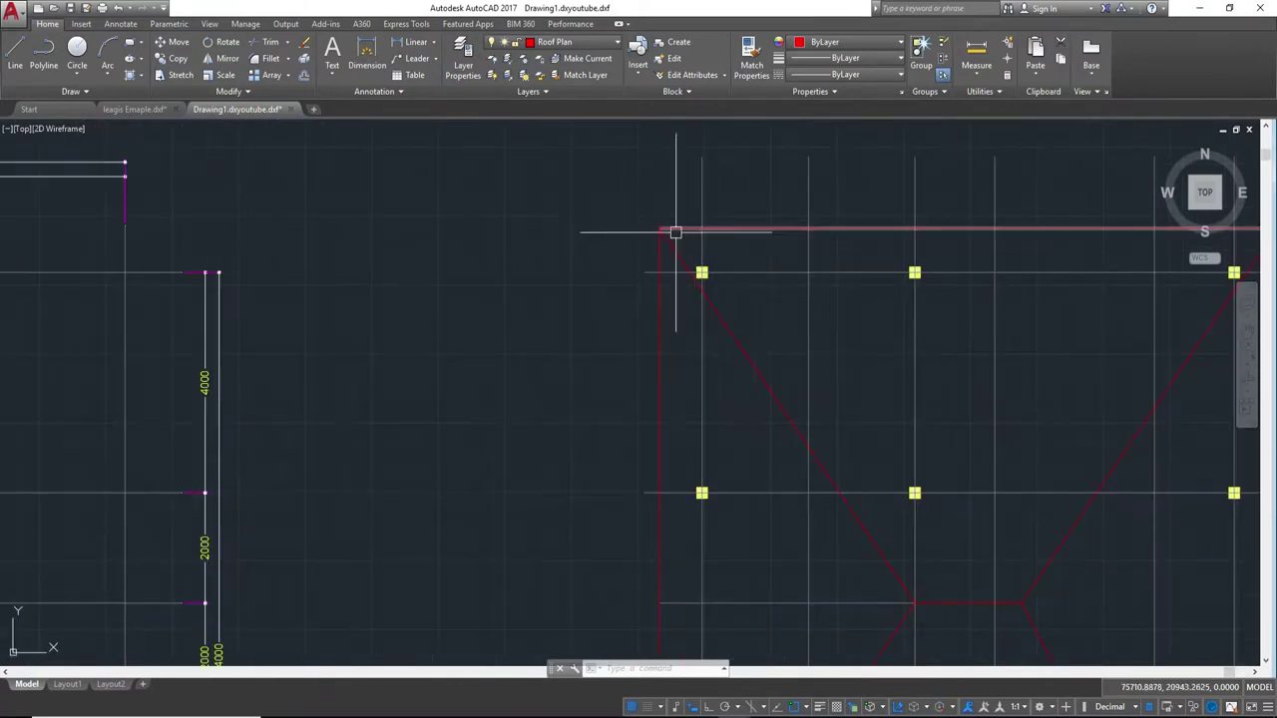
pyautogui.write('o')
pyautogui.press('Return')
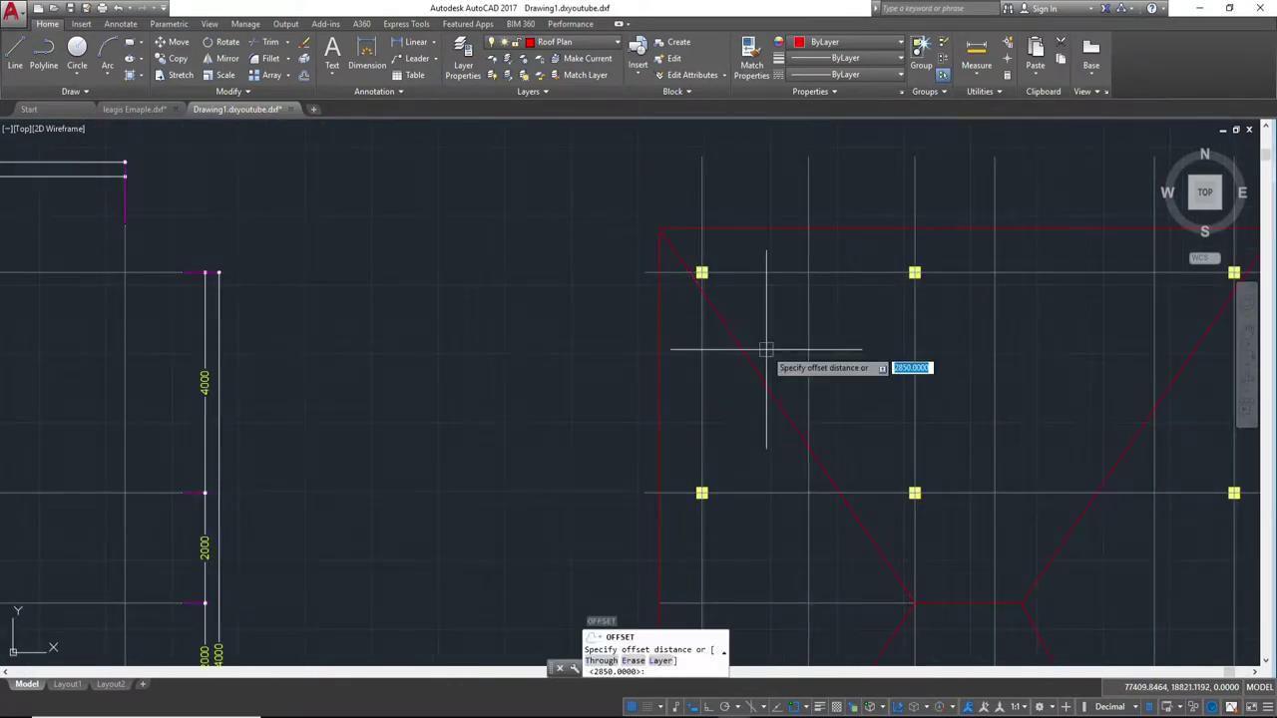
pyautogui.write('50')
pyautogui.press('Return')
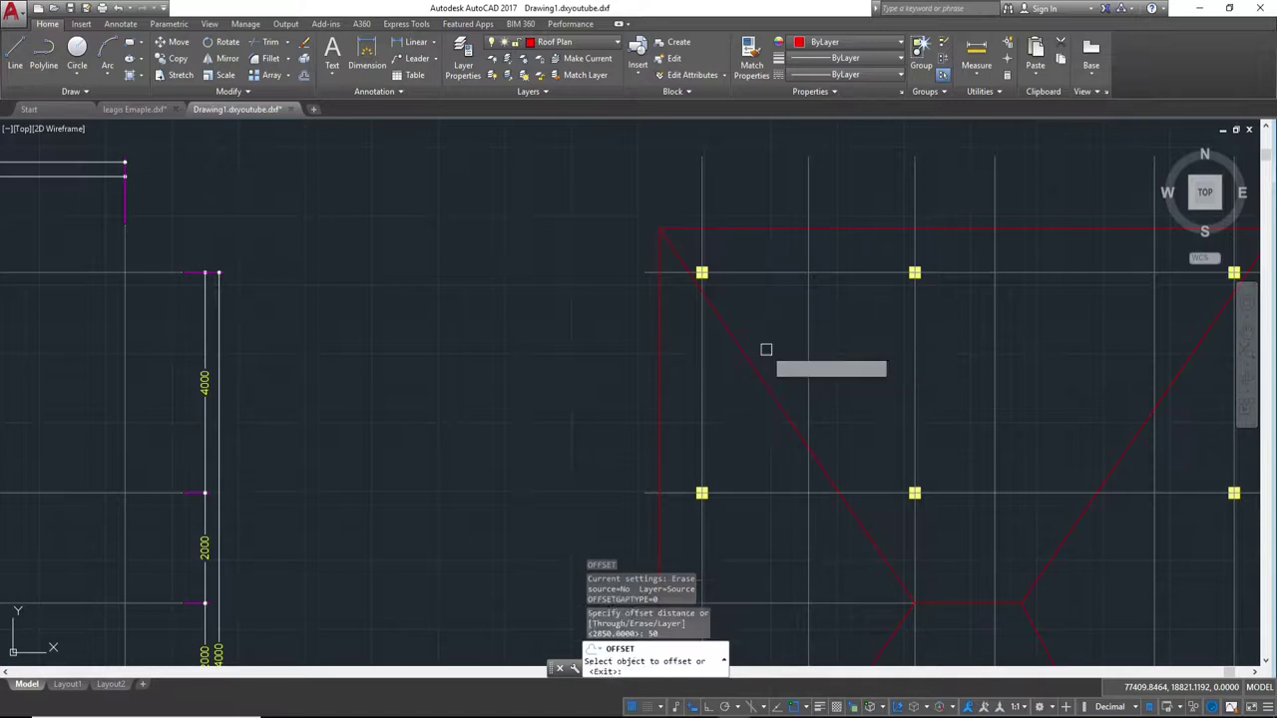
pyautogui.scroll(2, 765, 342)
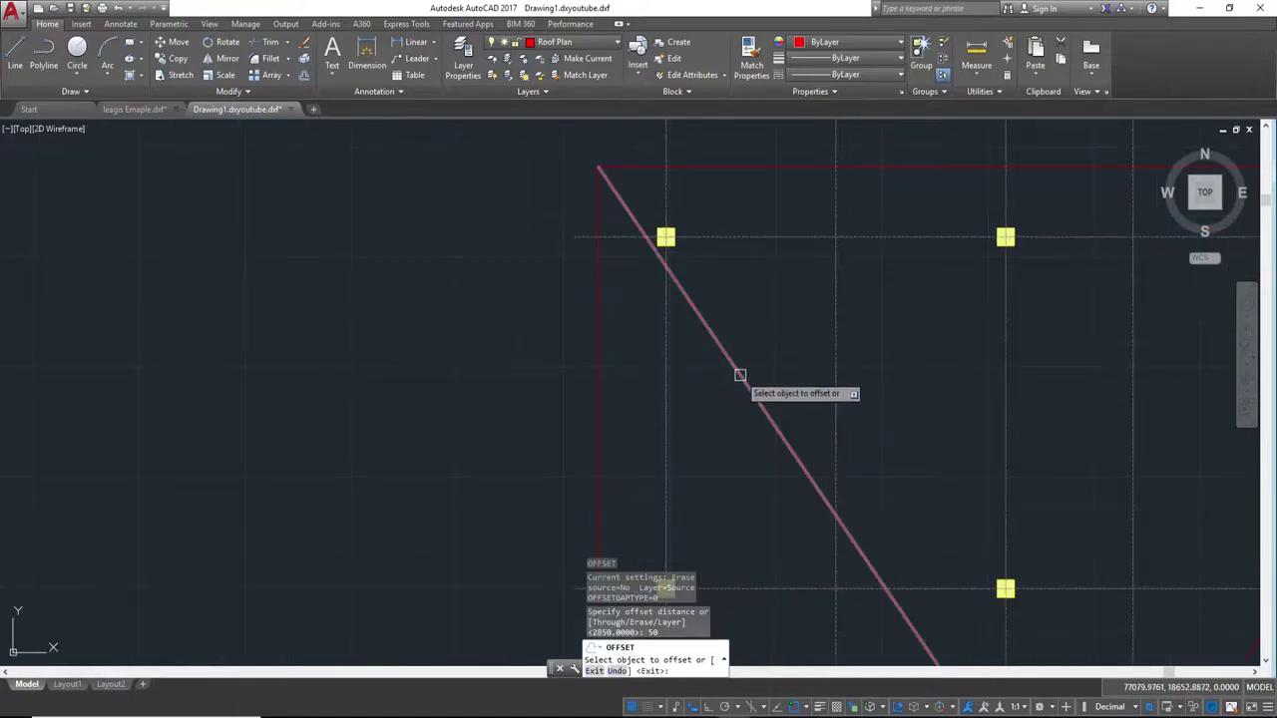
pyautogui.moveTo(787, 365); pyautogui.dragTo(761, 197, button='middle')
pyautogui.scroll(-2, 884, 367)
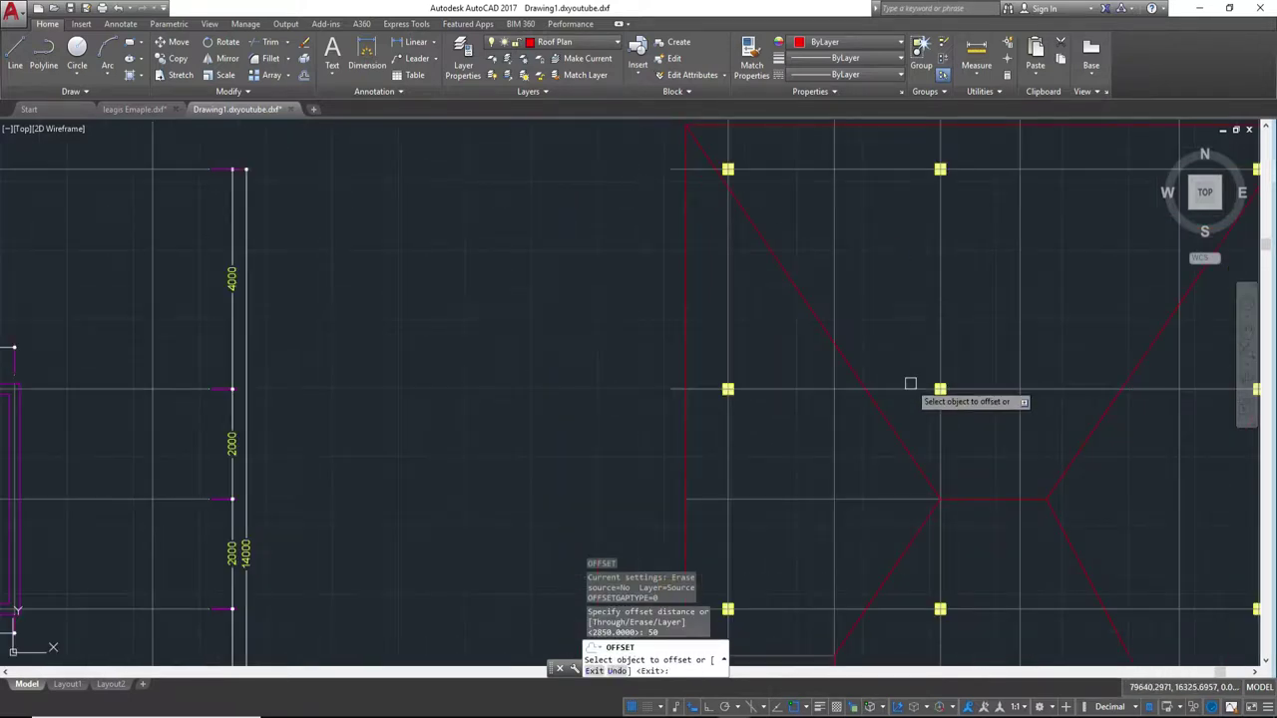
pyautogui.press('Escape')
pyautogui.moveTo(912, 372); pyautogui.dragTo(880, 459, button='middle')
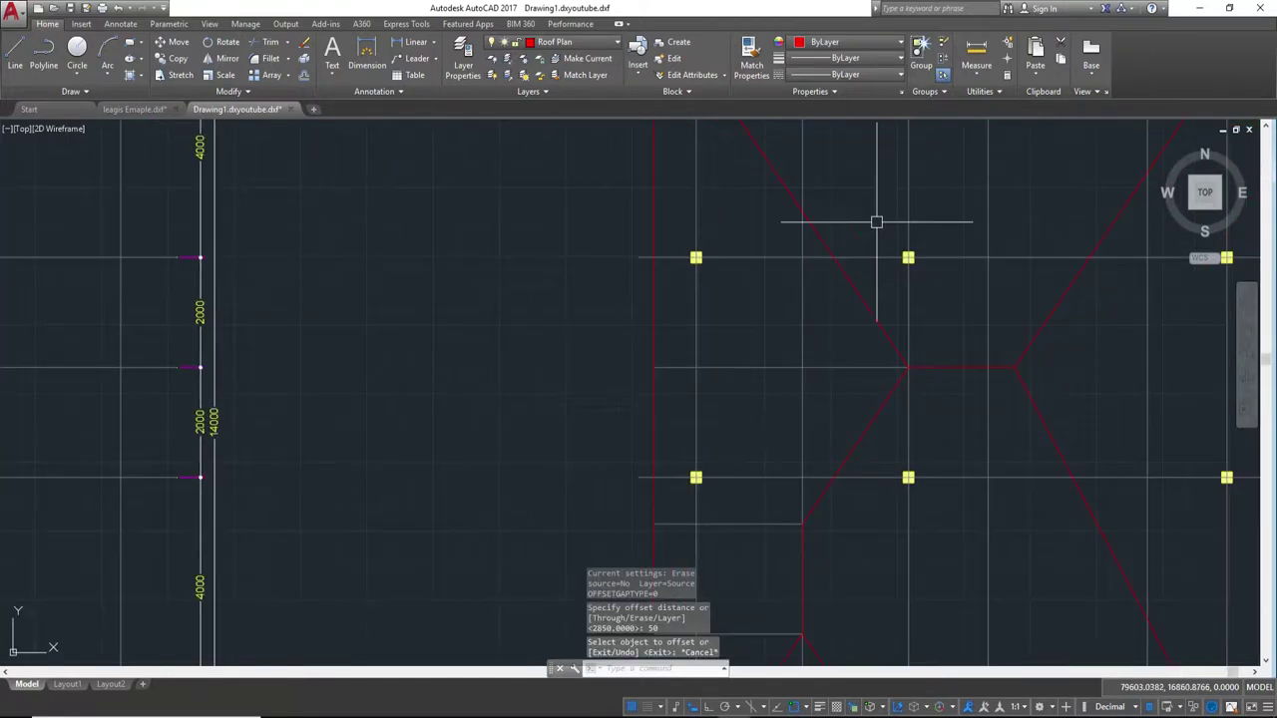
pyautogui.click(865, 306)
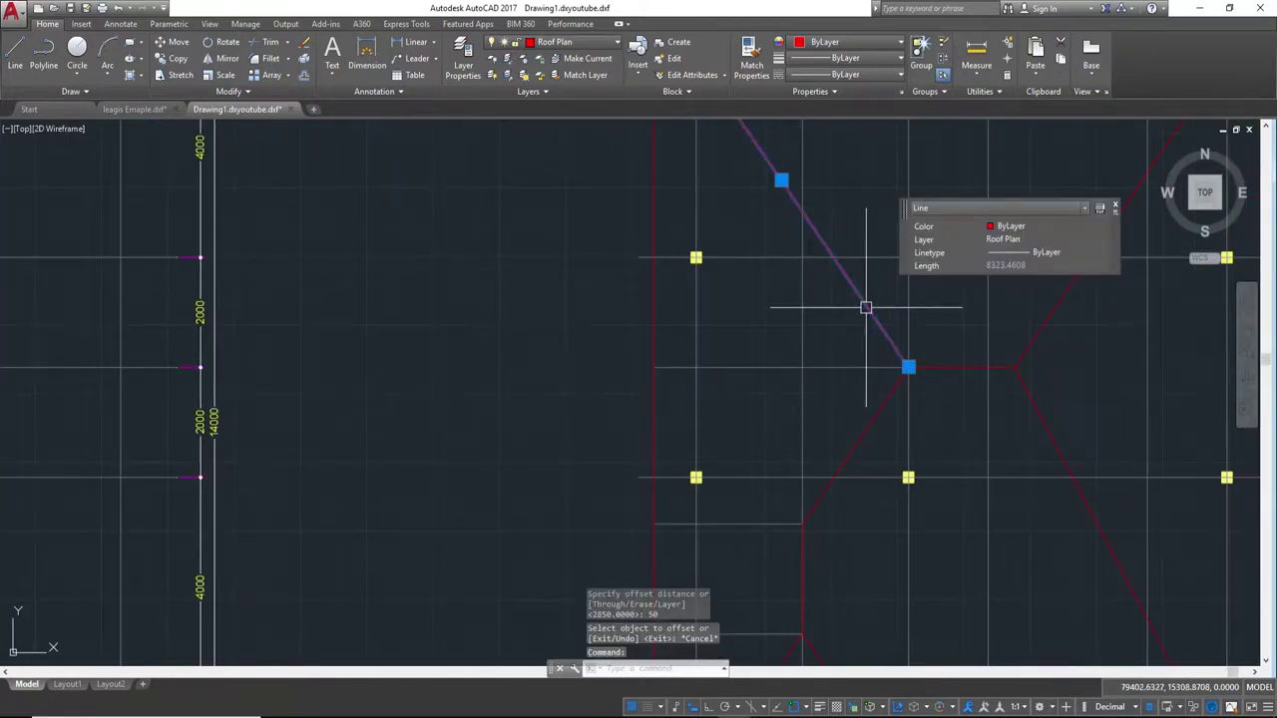
pyautogui.click(878, 408)
pyautogui.moveTo(827, 399); pyautogui.dragTo(825, 153, button='middle')
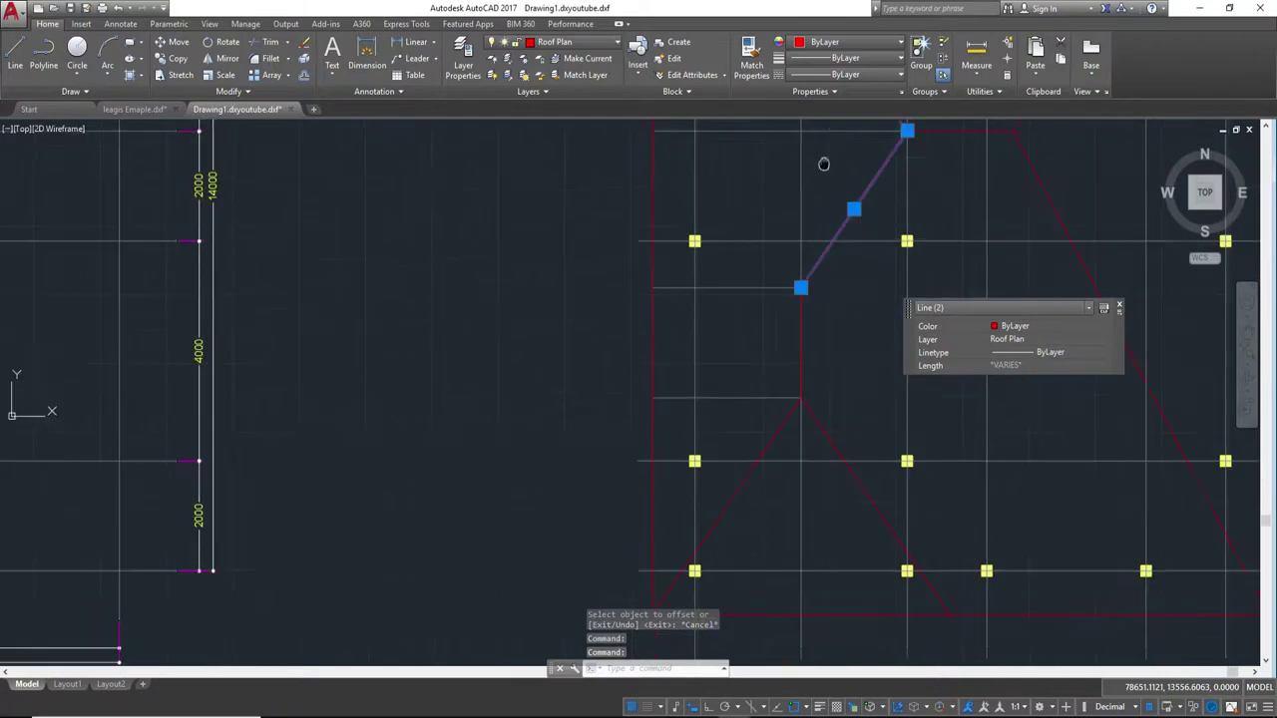
pyautogui.click(798, 317)
pyautogui.click(782, 428)
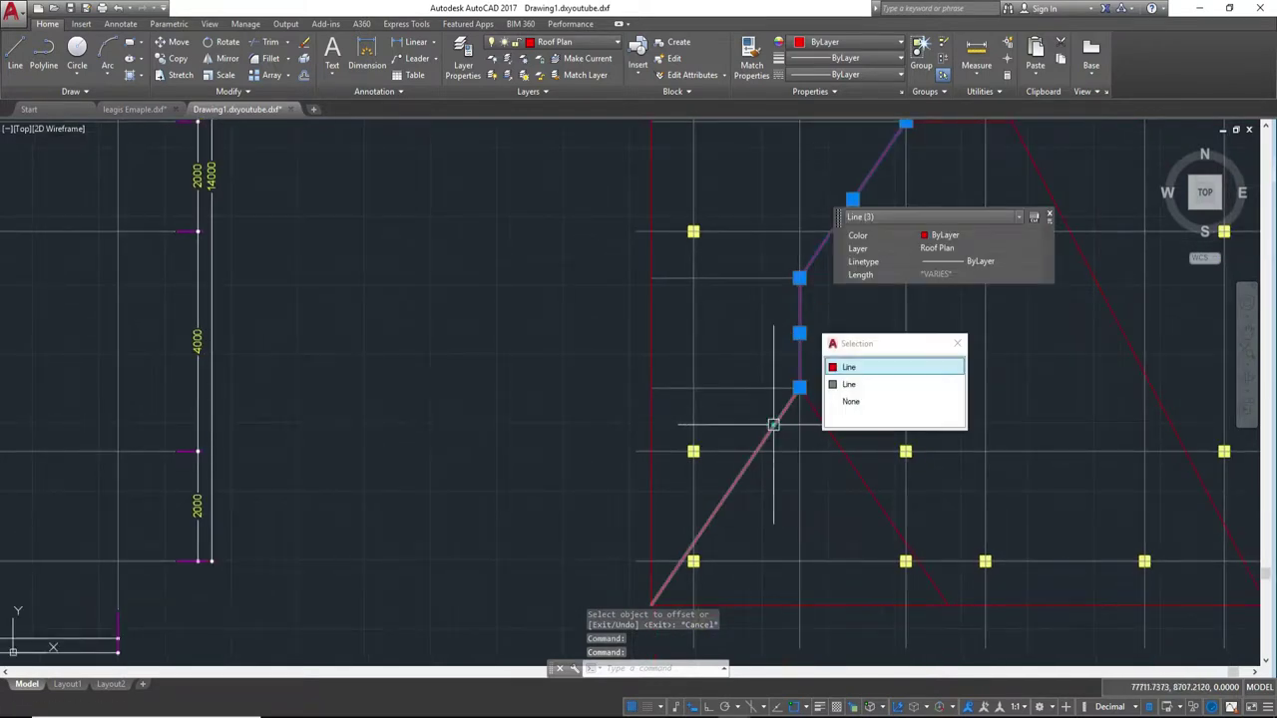
pyautogui.click(928, 365)
pyautogui.scroll(-5, 740, 321)
pyautogui.moveTo(749, 262); pyautogui.dragTo(769, 285, button='middle')
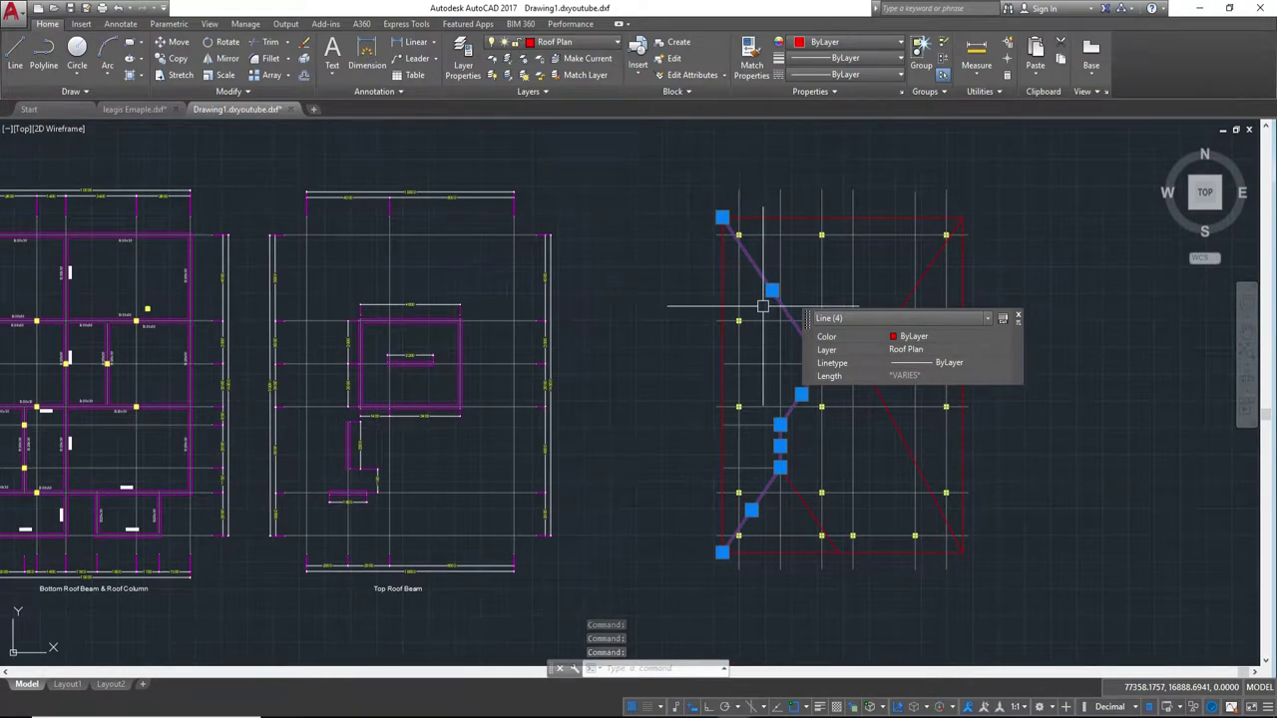
pyautogui.scroll(2, 748, 332)
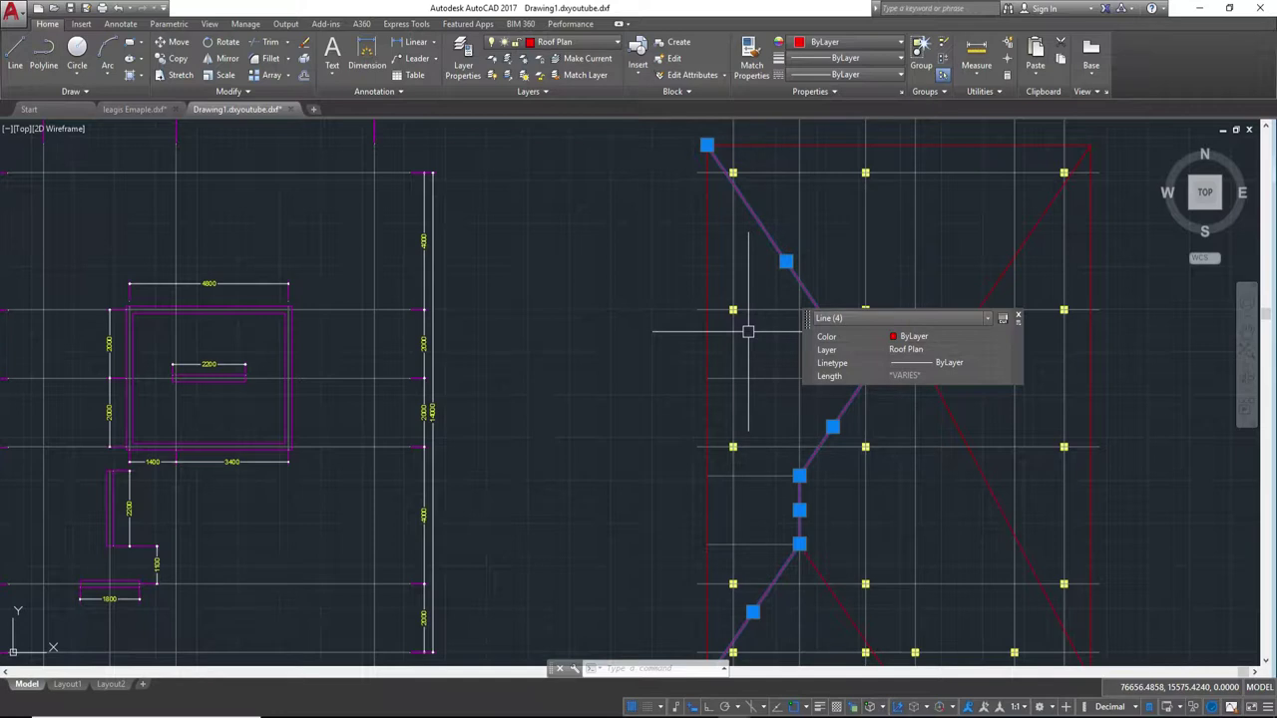
pyautogui.press('Escape')
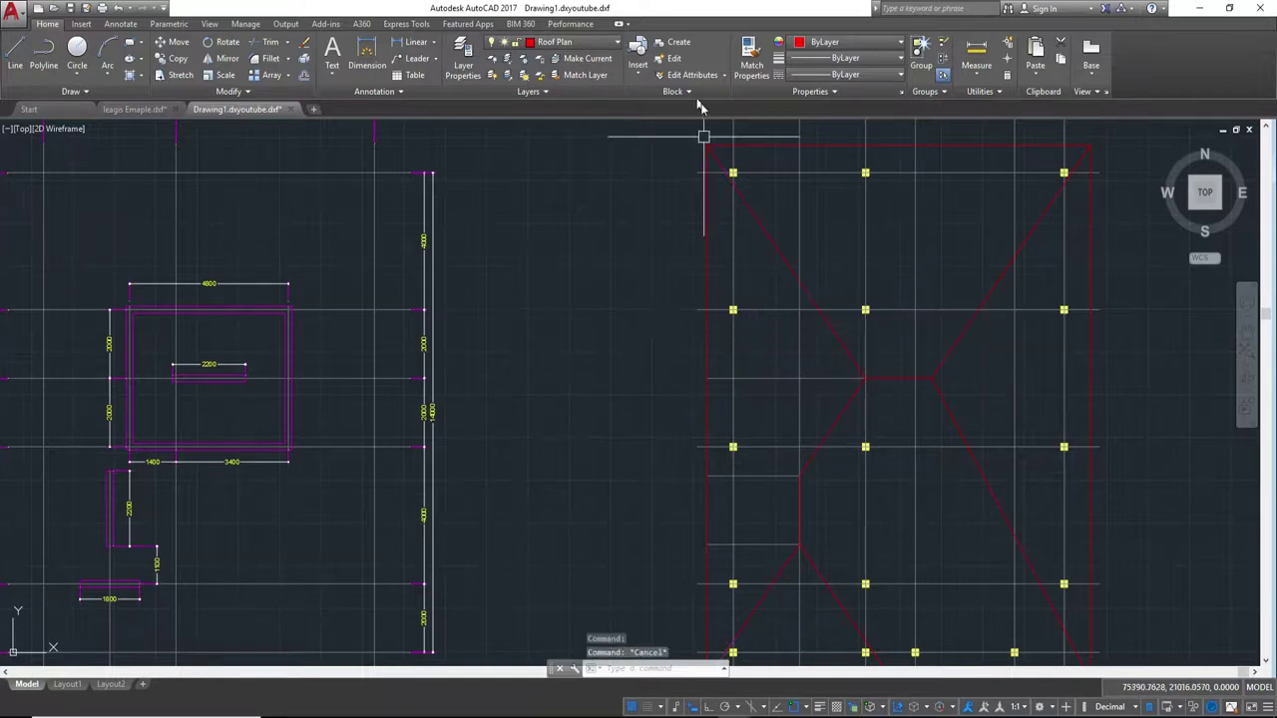
# - Join the top, left, right and bottom red outline edges into one polyline
pyautogui.click(776, 146)
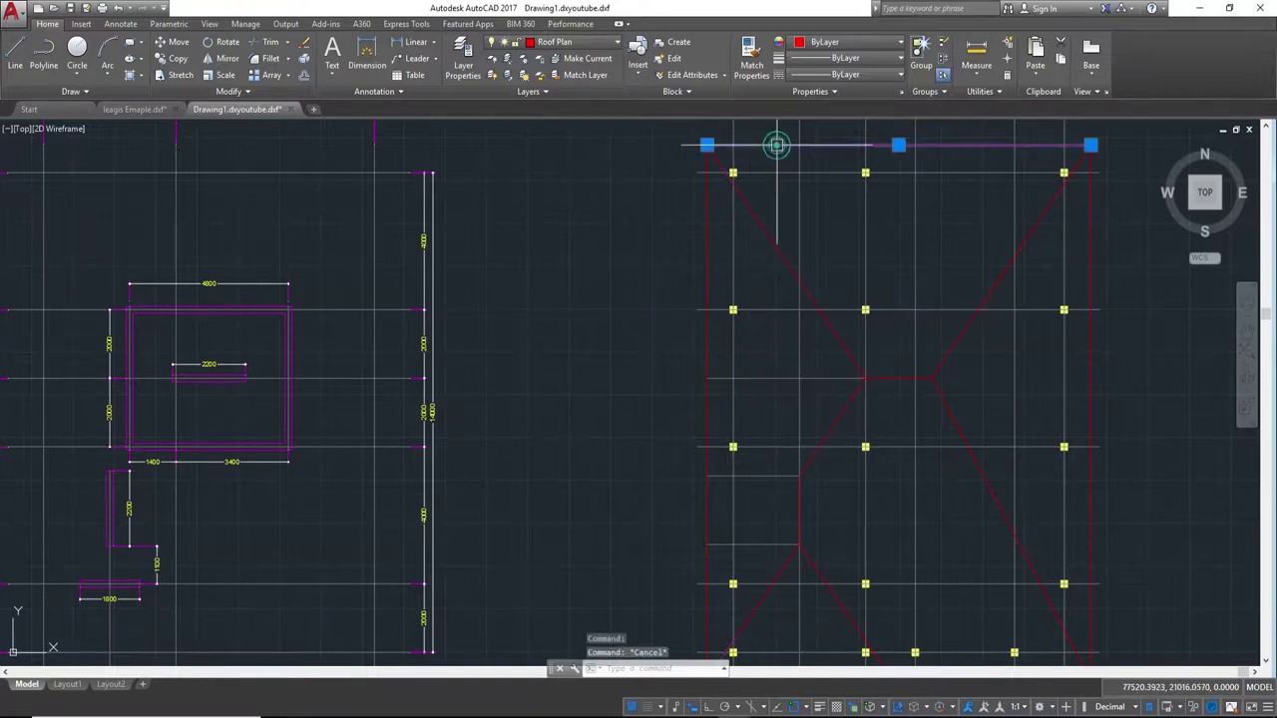
pyautogui.click(707, 237)
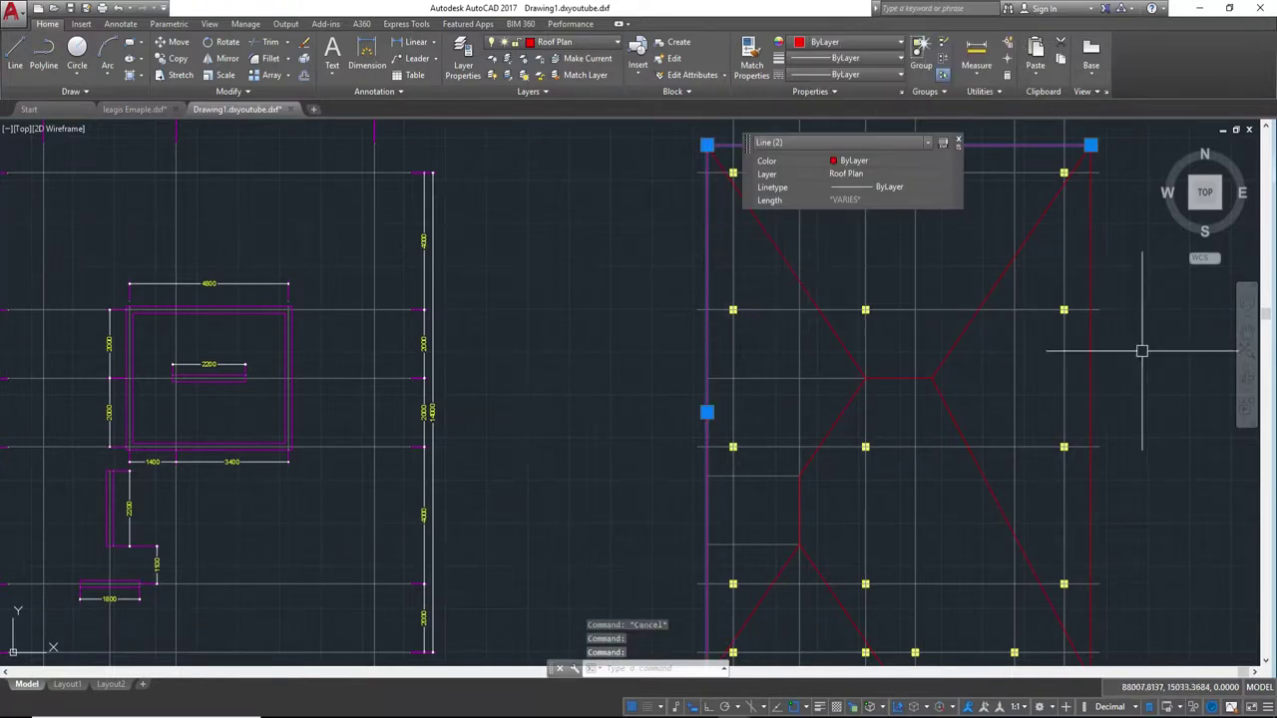
pyautogui.click(1092, 354)
pyautogui.moveTo(1127, 444); pyautogui.dragTo(1051, 186, button='middle')
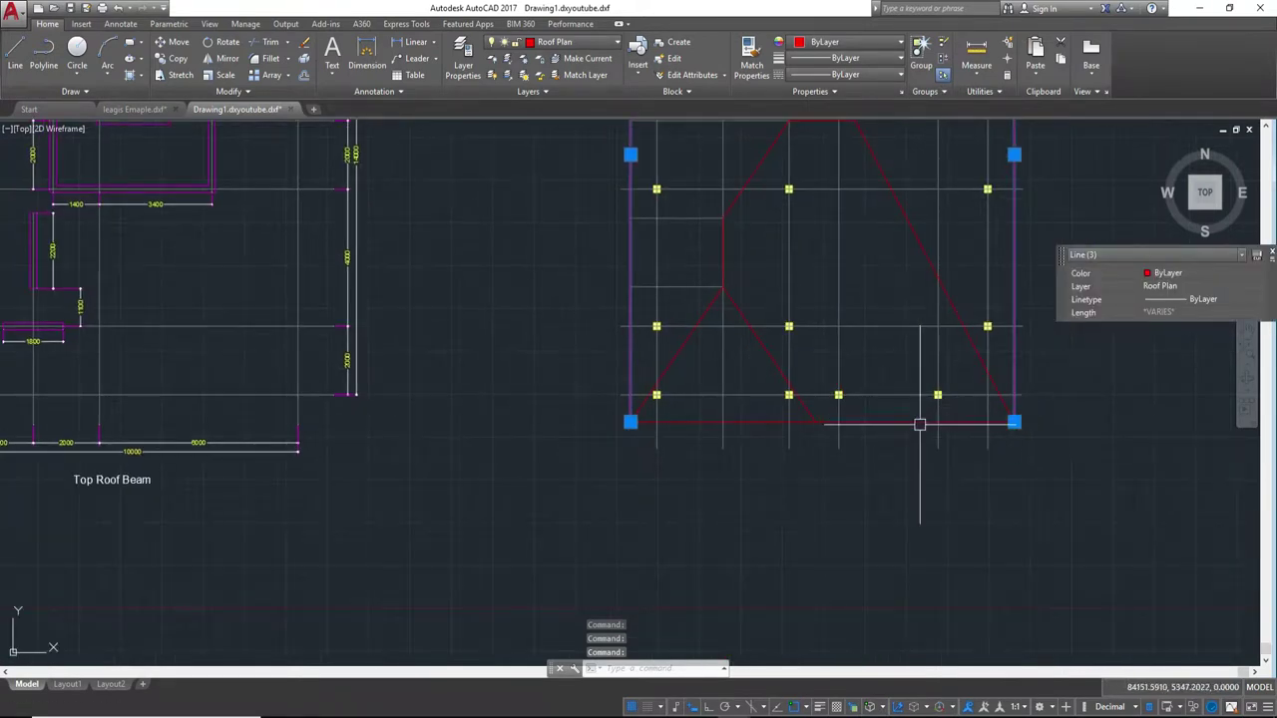
pyautogui.click(919, 426)
pyautogui.moveTo(954, 504)
pyautogui.mouseDown(button='middle')
pyautogui.moveTo(781, 485)
pyautogui.moveTo(876, 523)
pyautogui.mouseUp(button='middle')
pyautogui.scroll(-2, 846, 504)
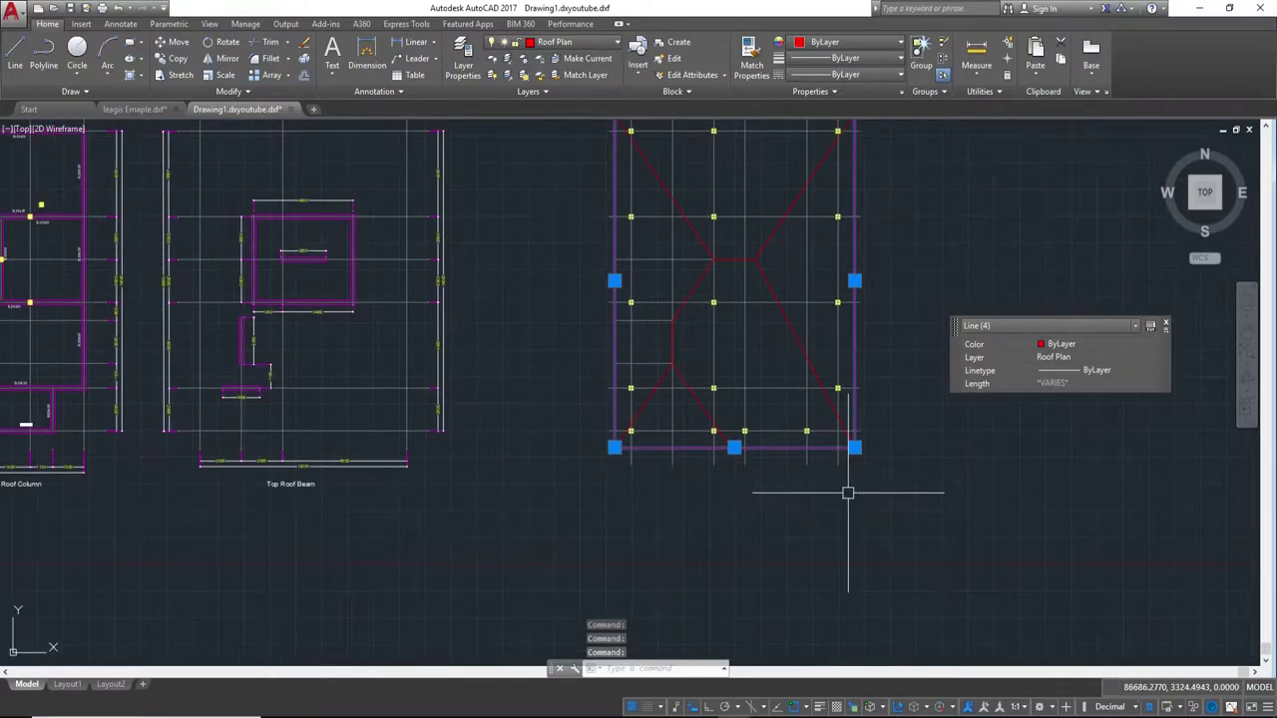
pyautogui.click(907, 527)
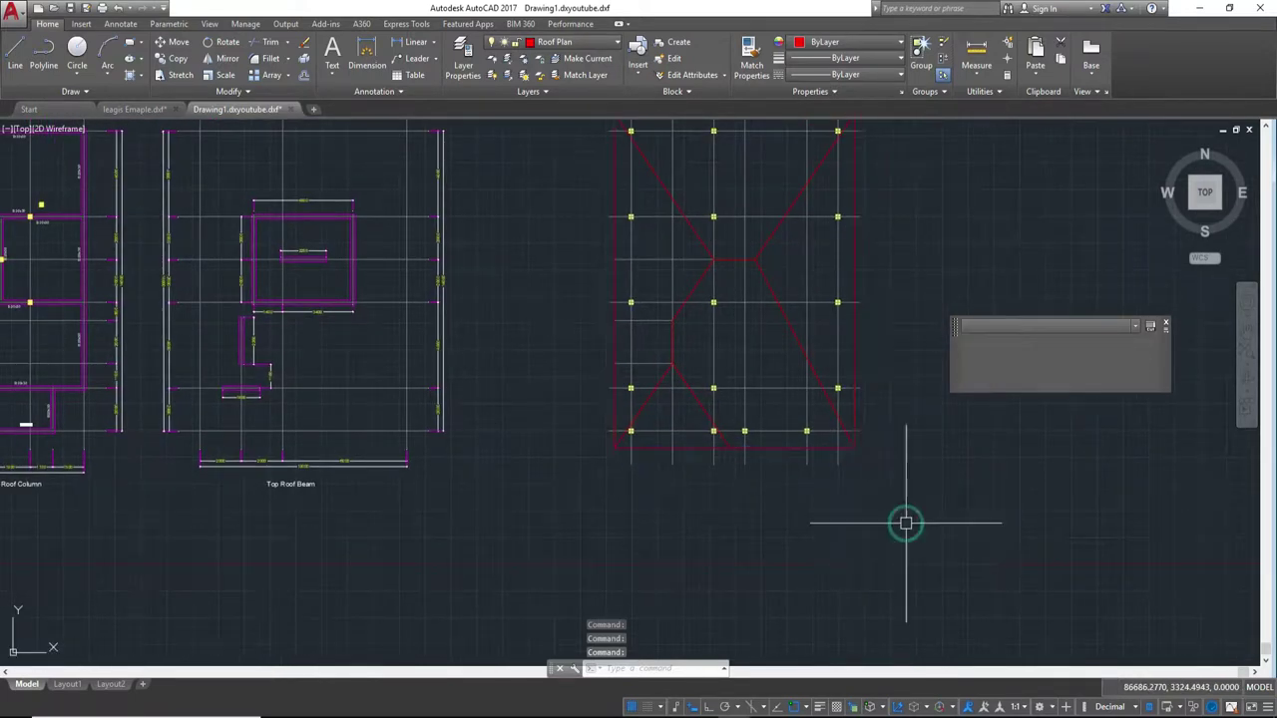
pyautogui.write('J')
pyautogui.click(828, 448)
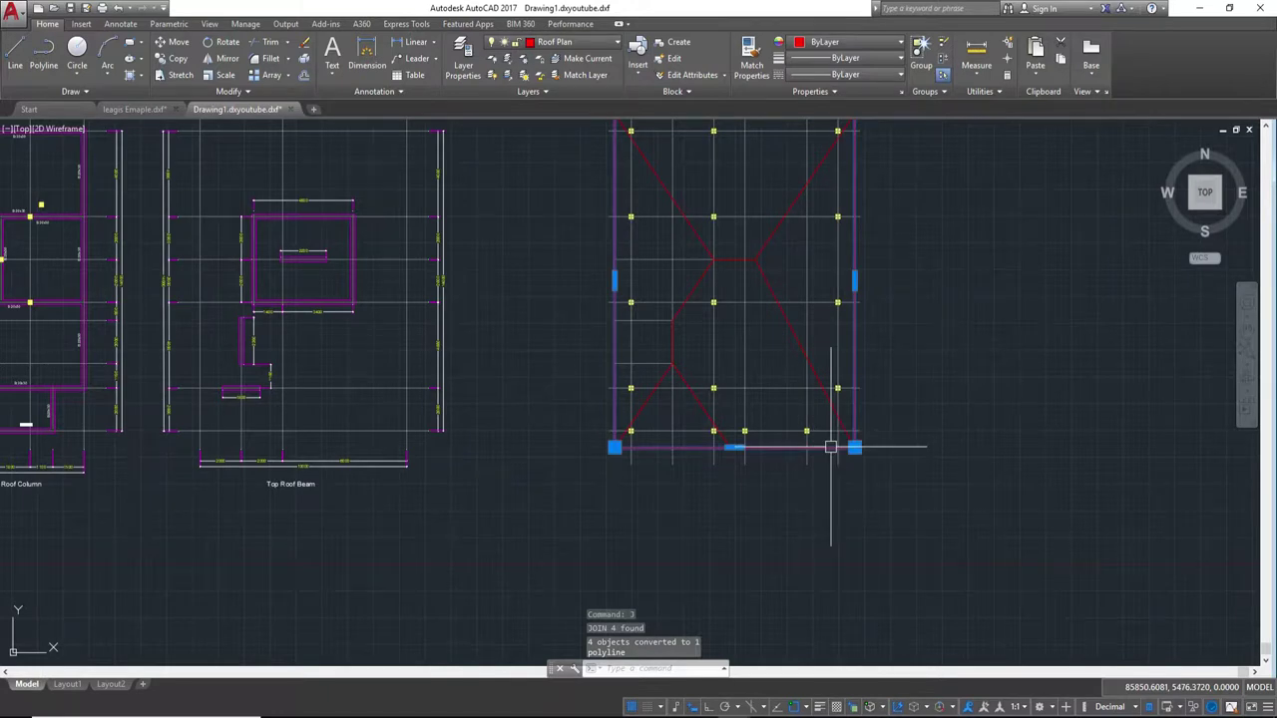
pyautogui.press('Escape')
# - Offset the joined roof outline 50 units to create a parallel double perimeter line
pyautogui.press('Return')
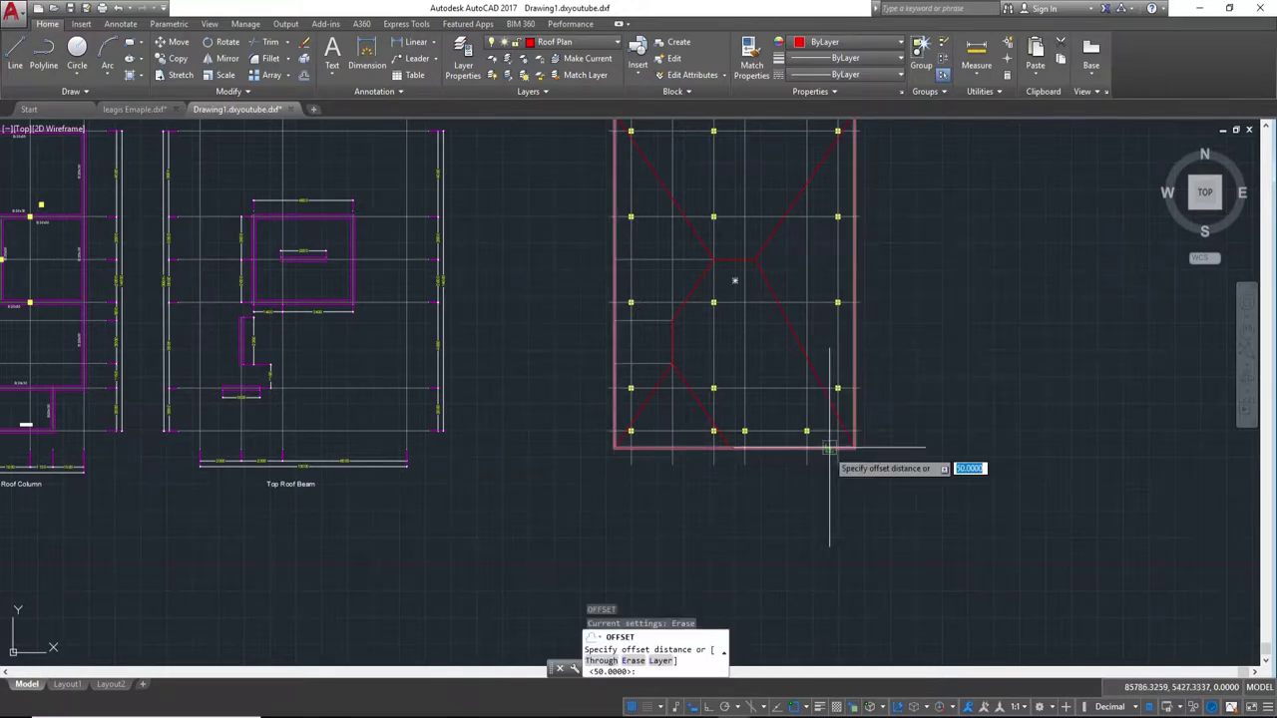
pyautogui.press('Return')
pyautogui.click(828, 448)
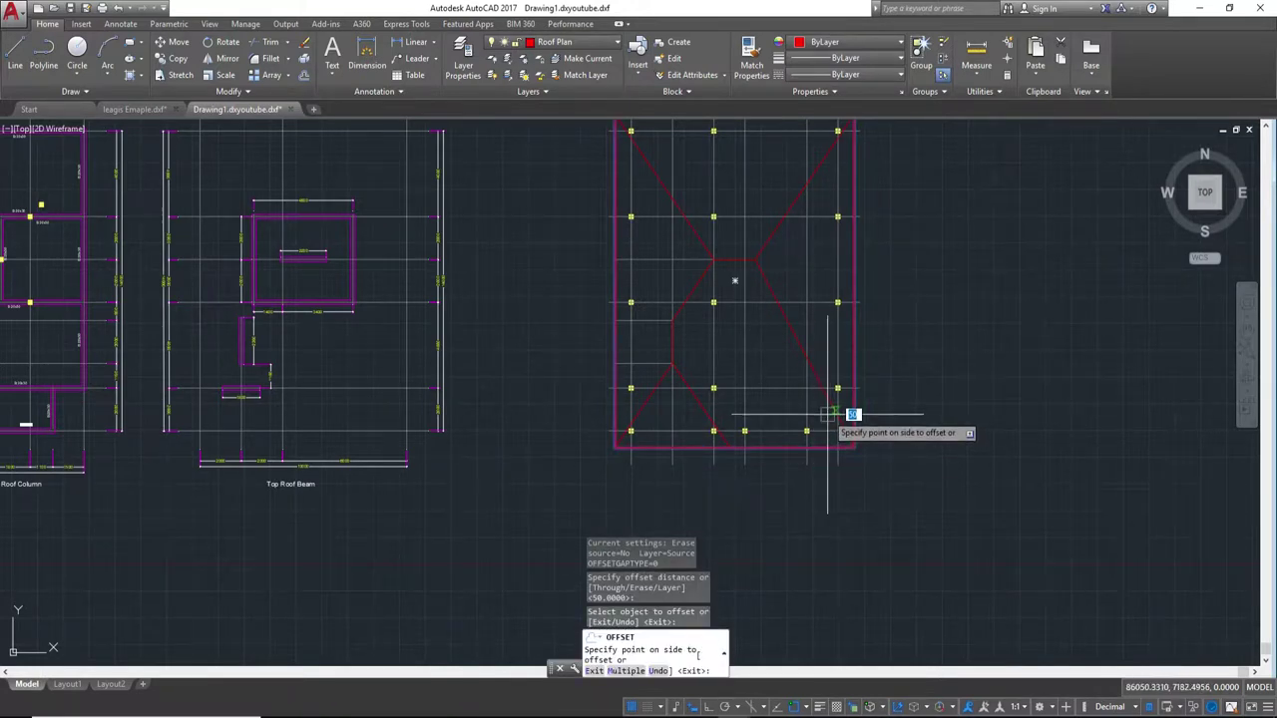
pyautogui.click(832, 424)
pyautogui.scroll(5, 832, 418)
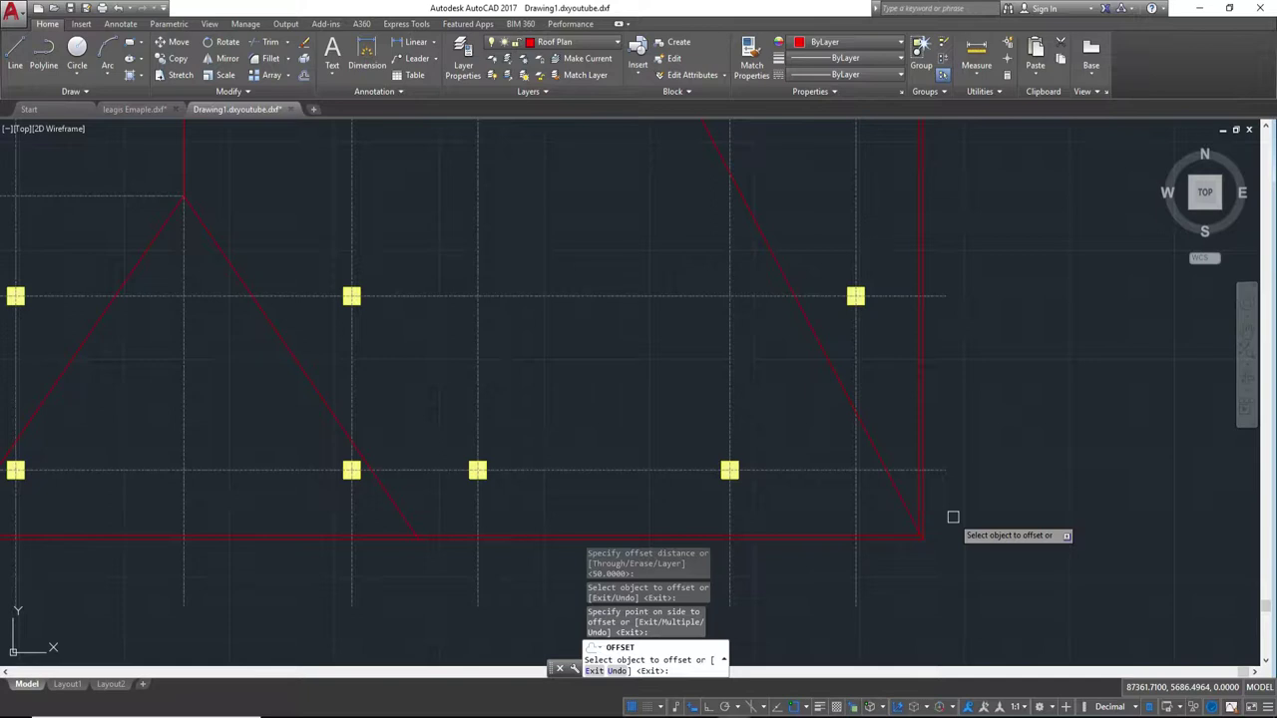
pyautogui.scroll(4, 942, 524)
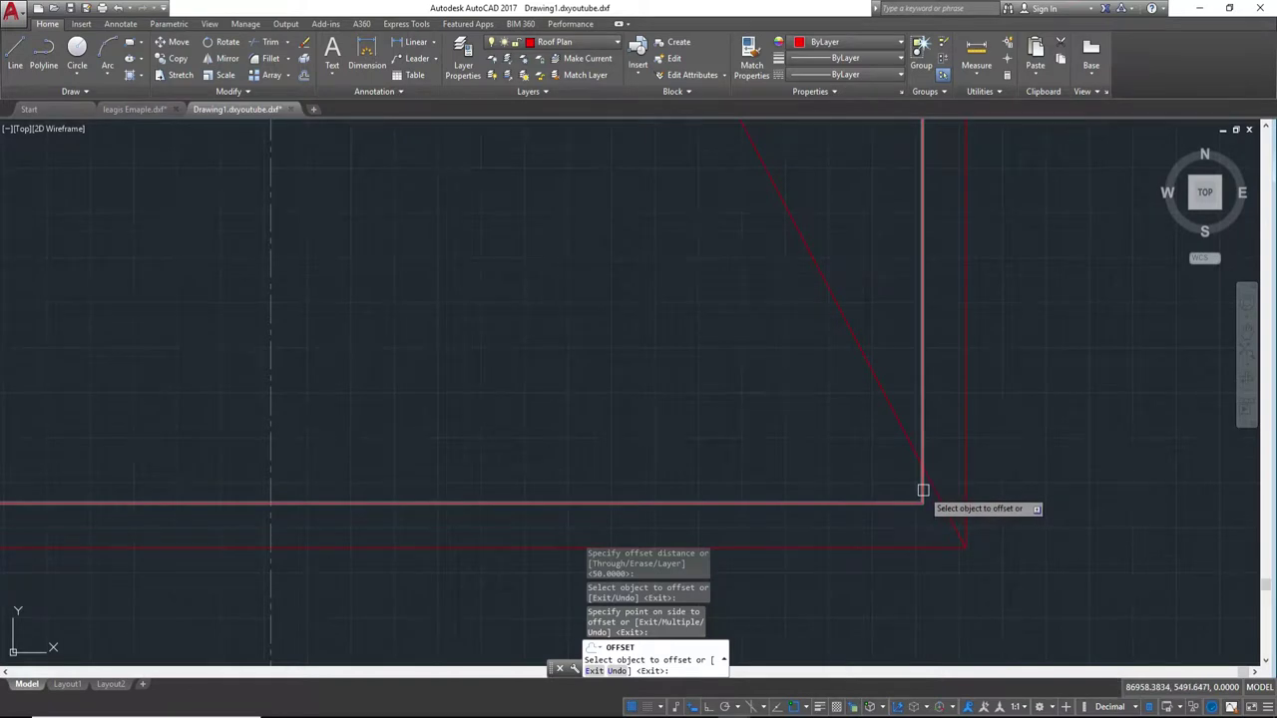
pyautogui.scroll(-4, 1006, 449)
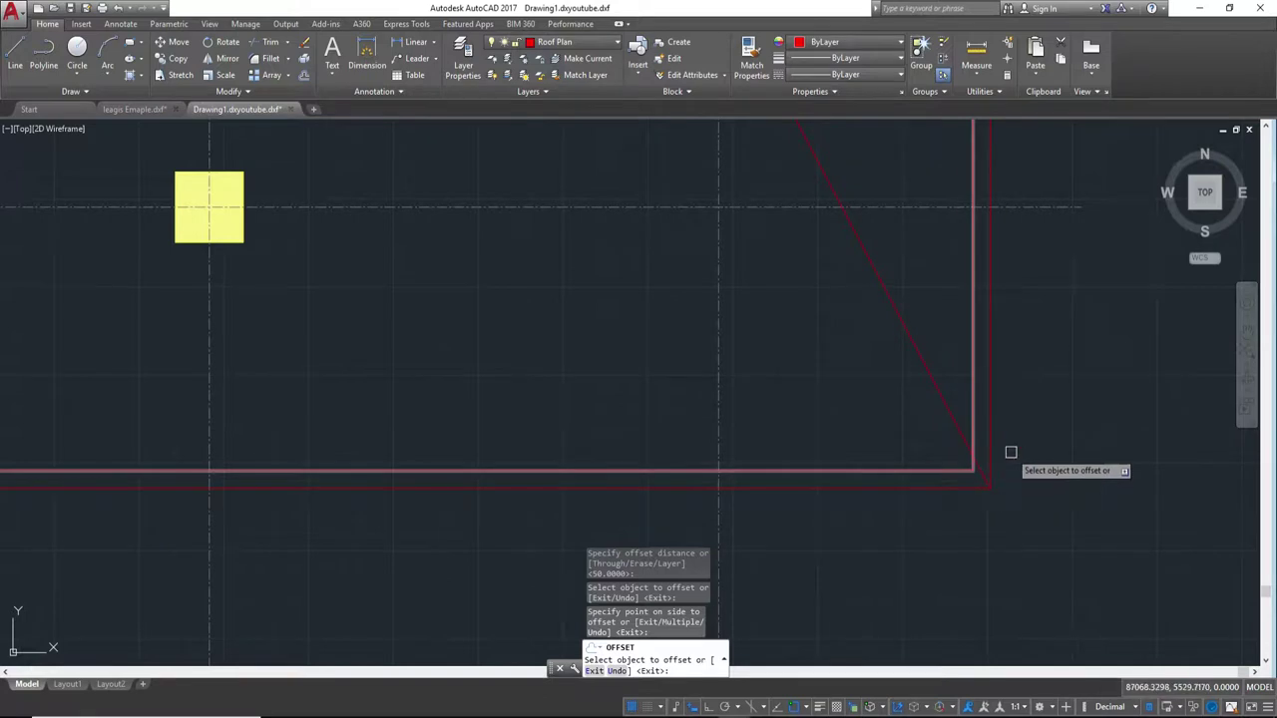
pyautogui.scroll(-2, 1011, 452)
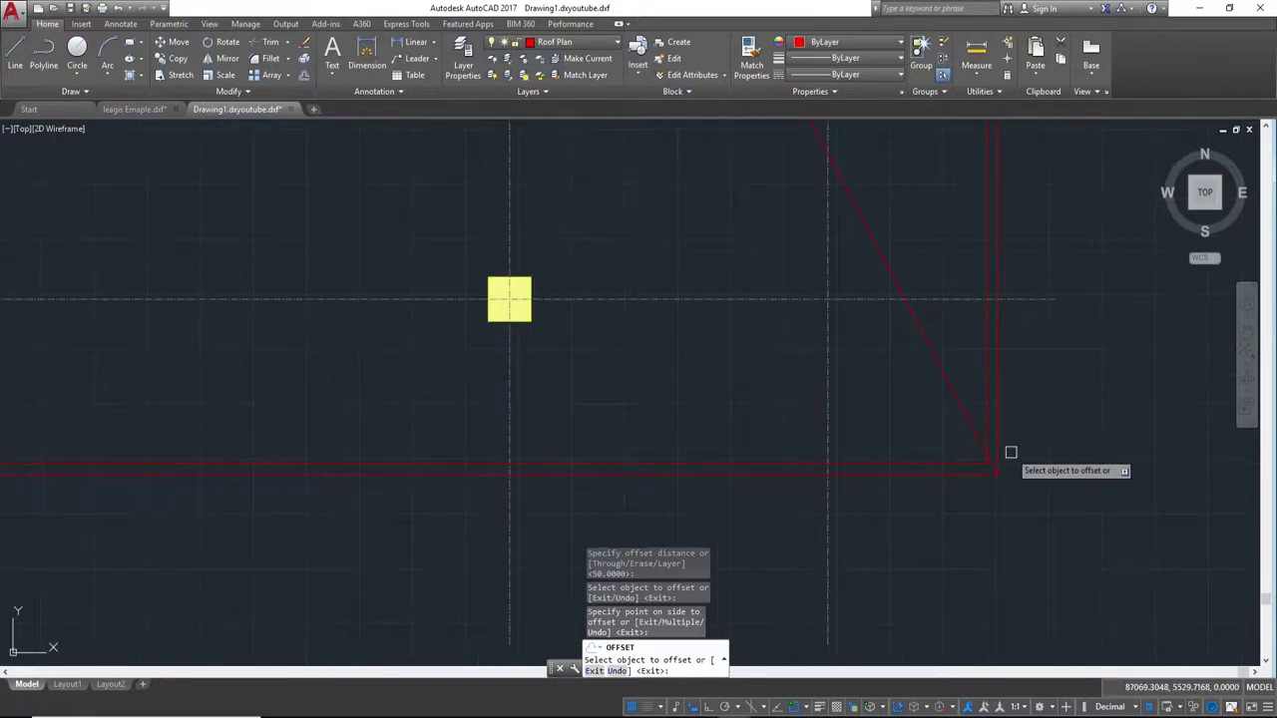
pyautogui.scroll(4, 953, 457)
pyautogui.scroll(4, 995, 504)
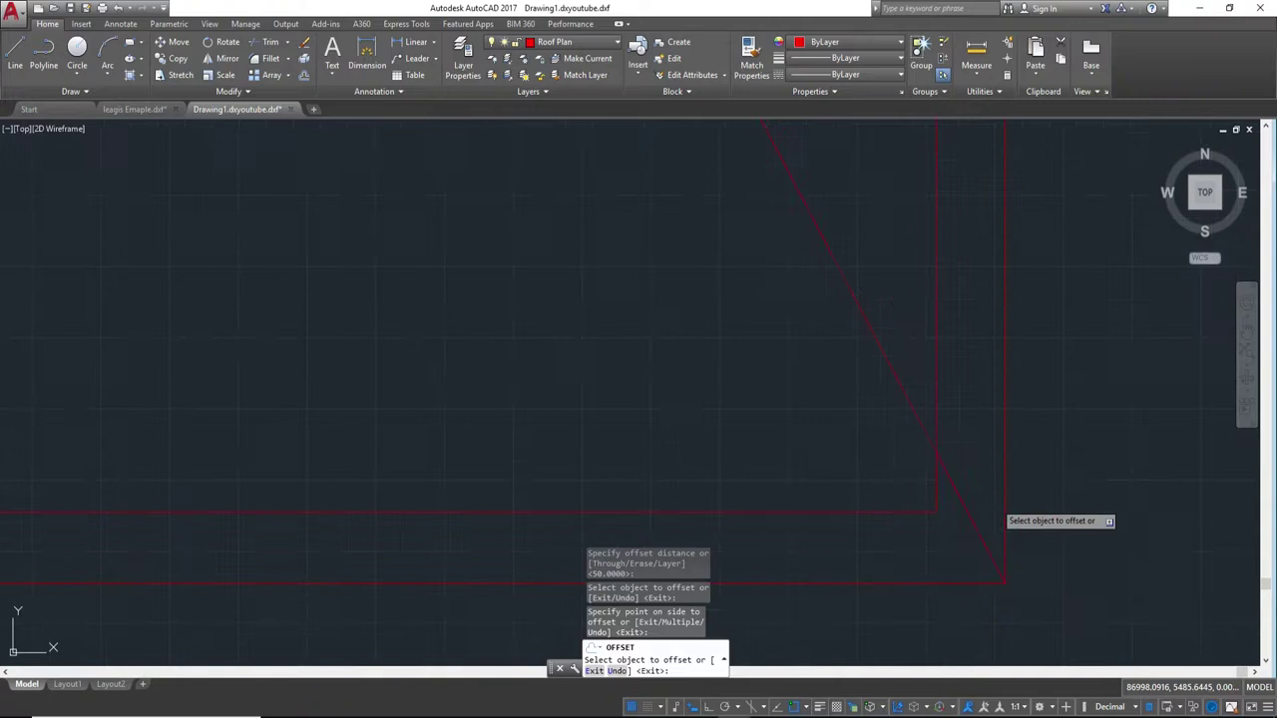
pyautogui.press('Escape')
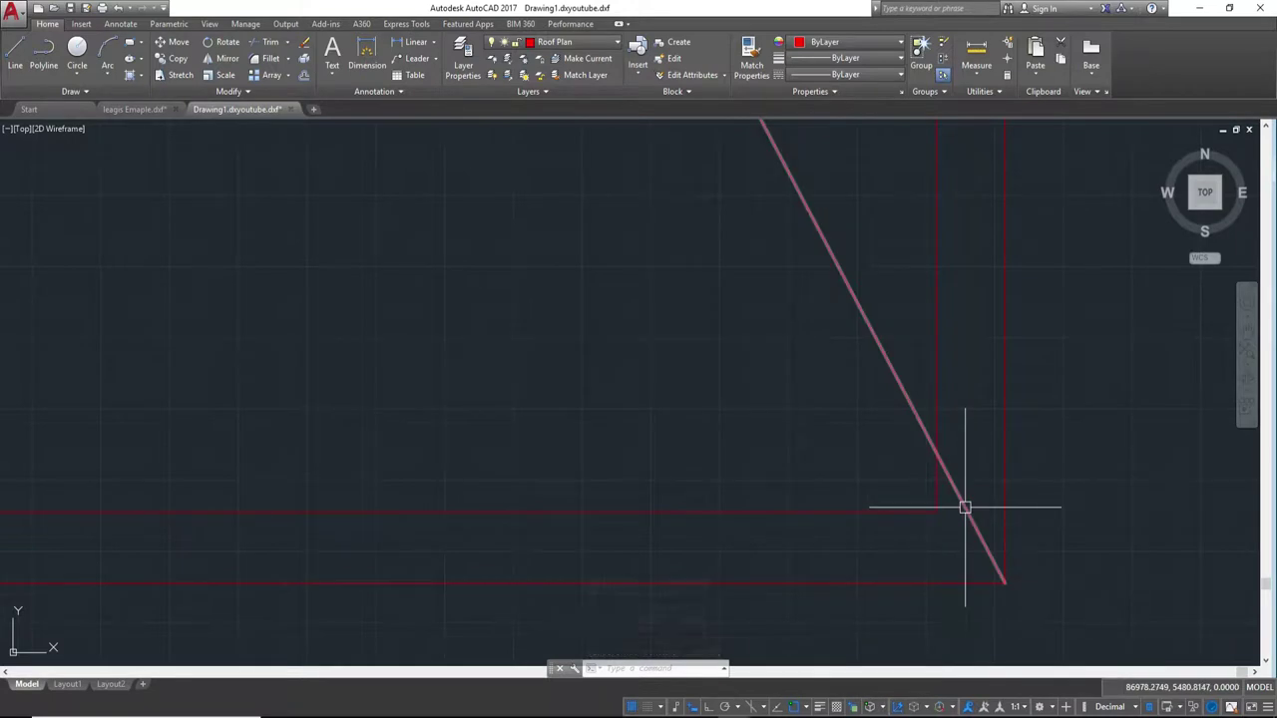
# - Stretch the lower-right hip line's end onto the red outline corner
pyautogui.click(965, 508)
pyautogui.scroll(-3, 964, 508)
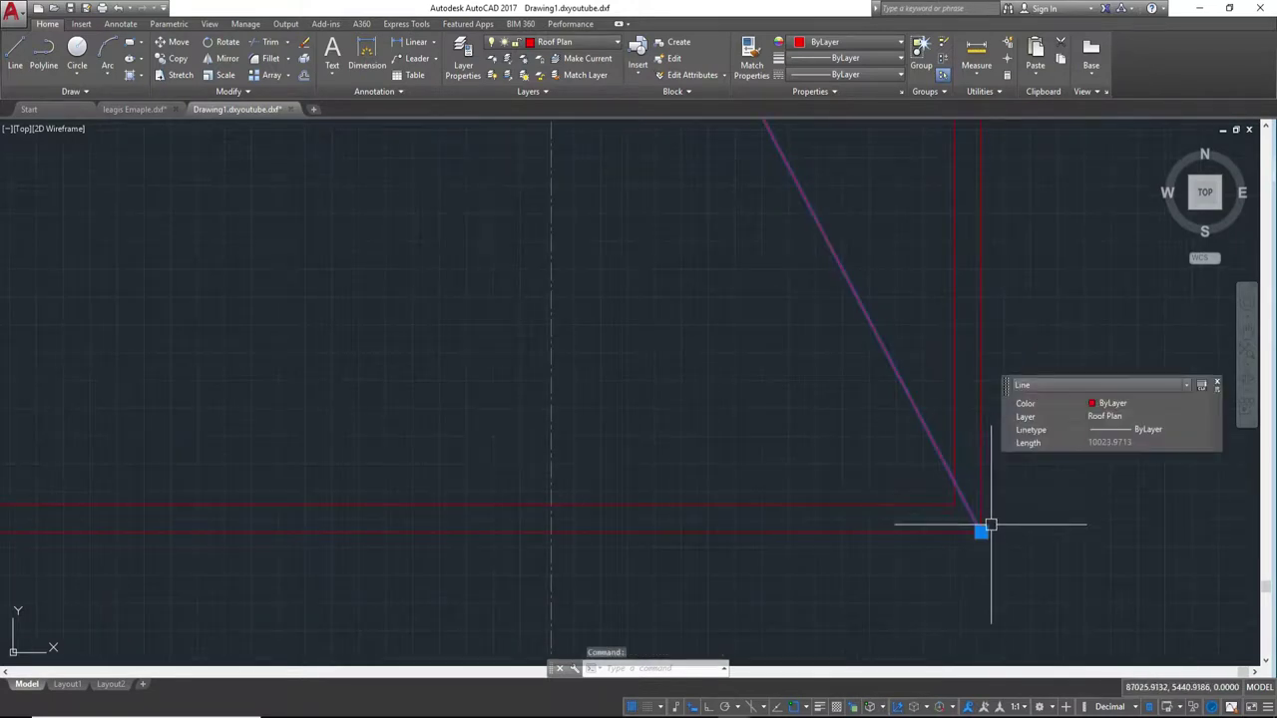
pyautogui.scroll(4, 1023, 519)
pyautogui.moveTo(1017, 516); pyautogui.dragTo(1163, 582, button='middle')
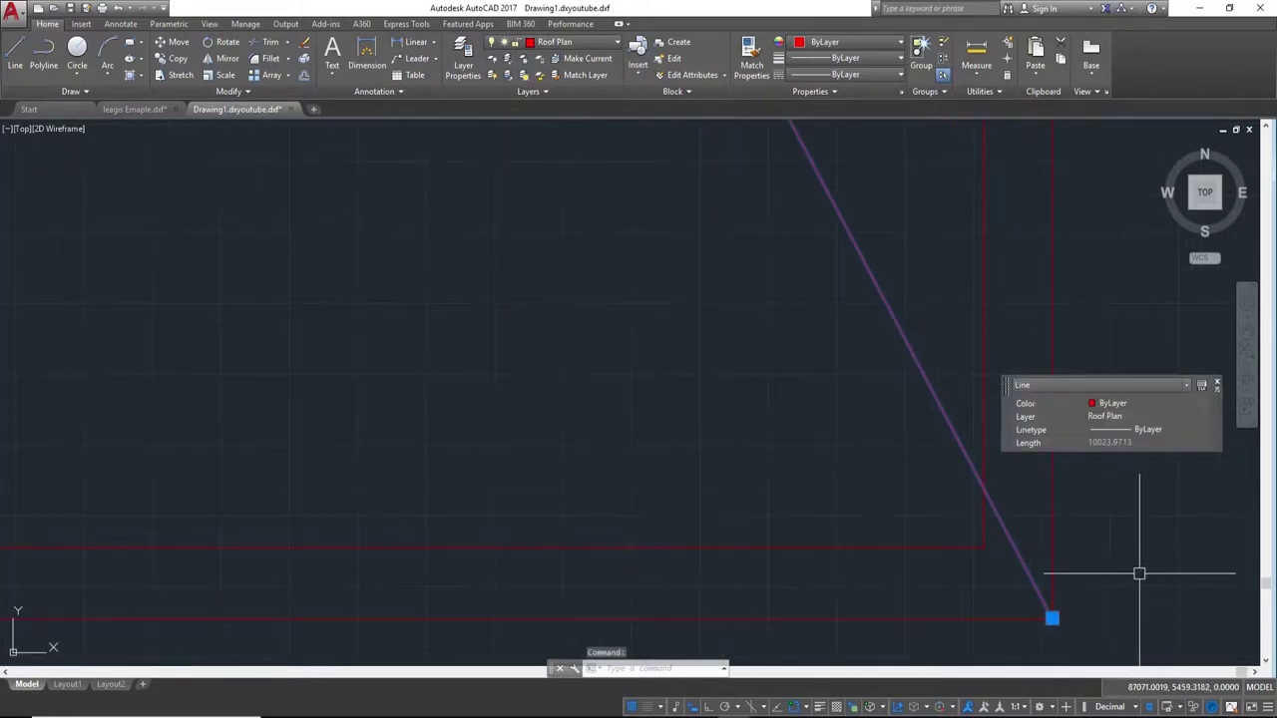
pyautogui.click(1051, 619)
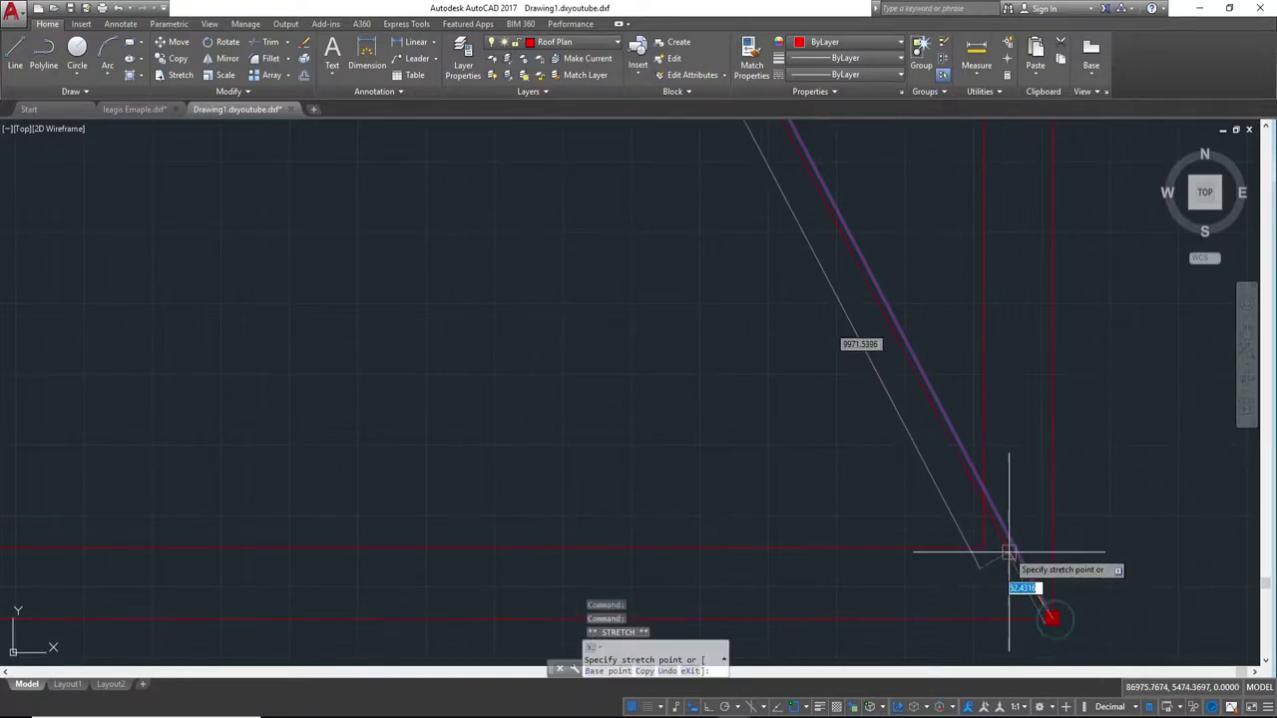
pyautogui.scroll(-2, 999, 270)
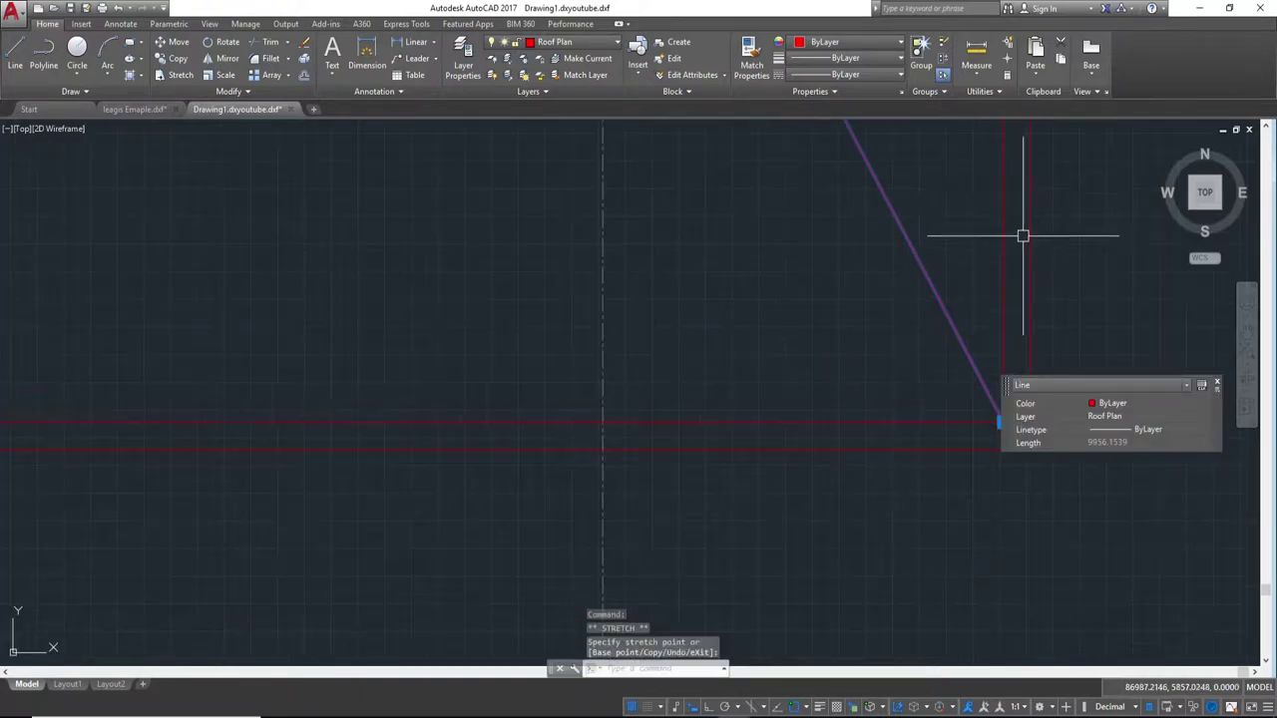
pyautogui.moveTo(1004, 190)
pyautogui.mouseDown(button='middle')
pyautogui.moveTo(935, 390)
pyautogui.moveTo(936, 518)
pyautogui.moveTo(954, 327)
pyautogui.mouseUp(button='middle')
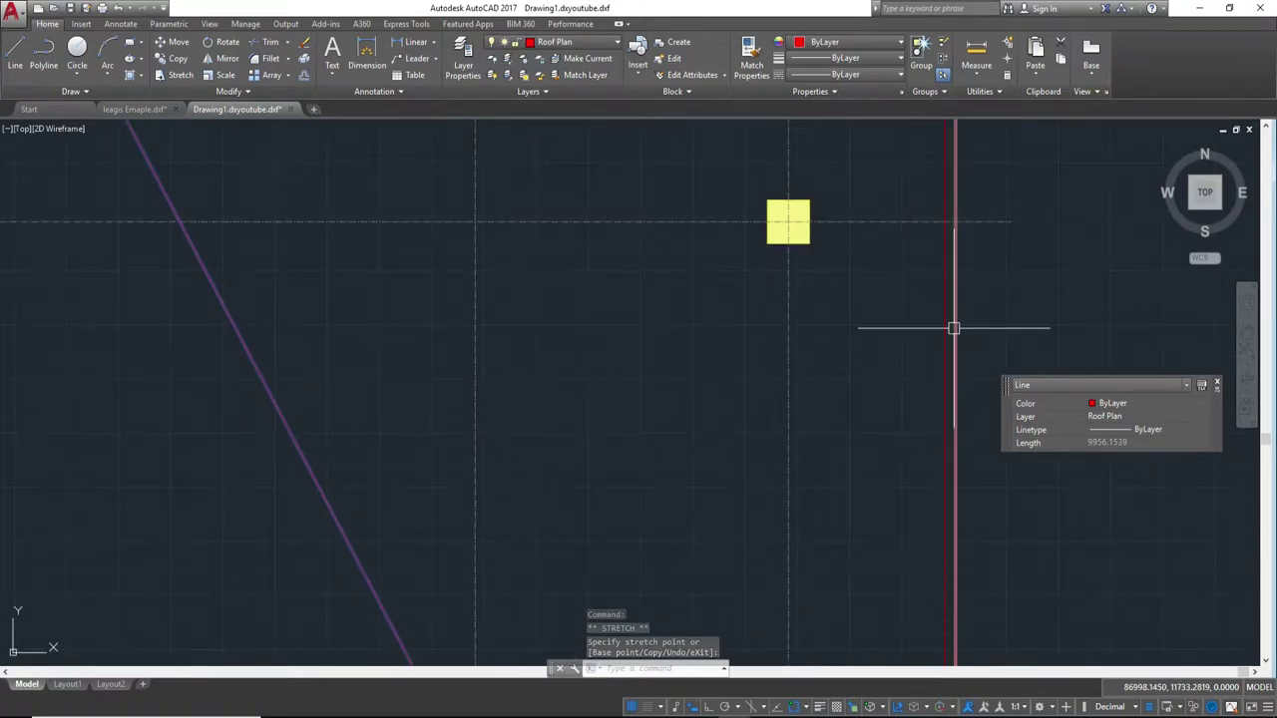
pyautogui.click(953, 327)
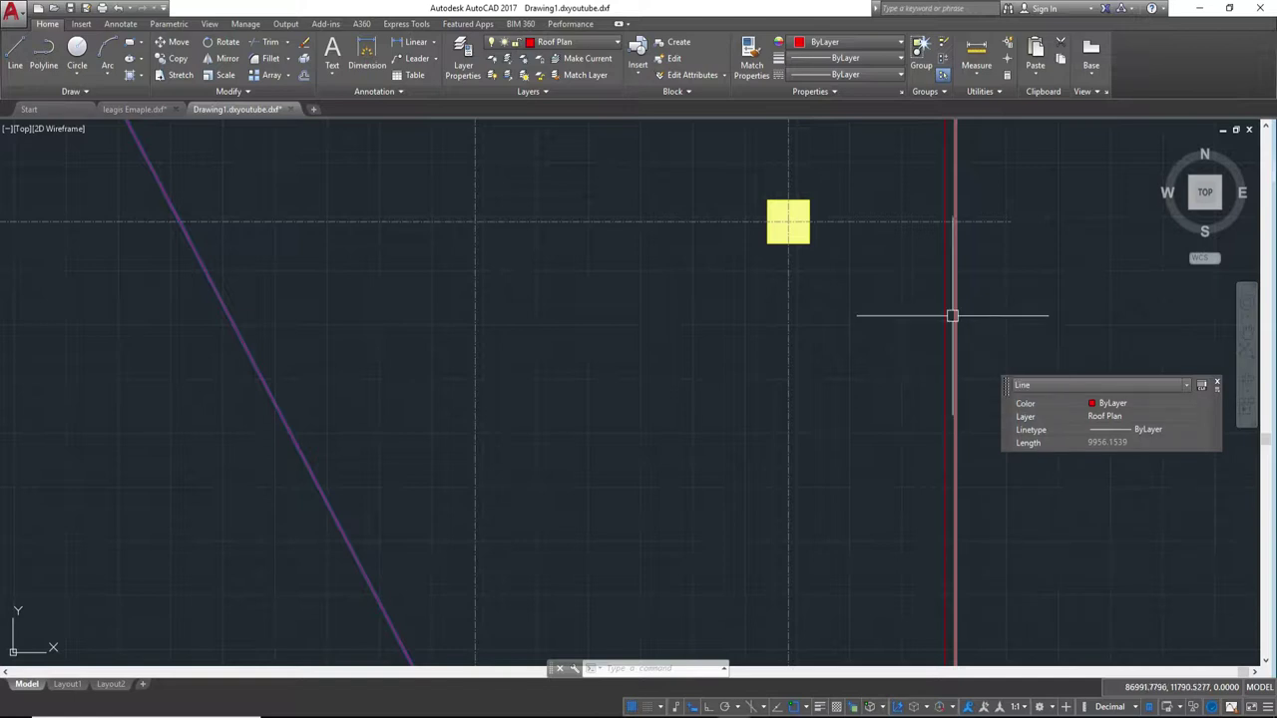
pyautogui.scroll(-3, 965, 308)
pyautogui.scroll(-3, 941, 166)
pyautogui.scroll(1, 941, 299)
pyautogui.scroll(5, 912, 493)
pyautogui.scroll(2, 896, 443)
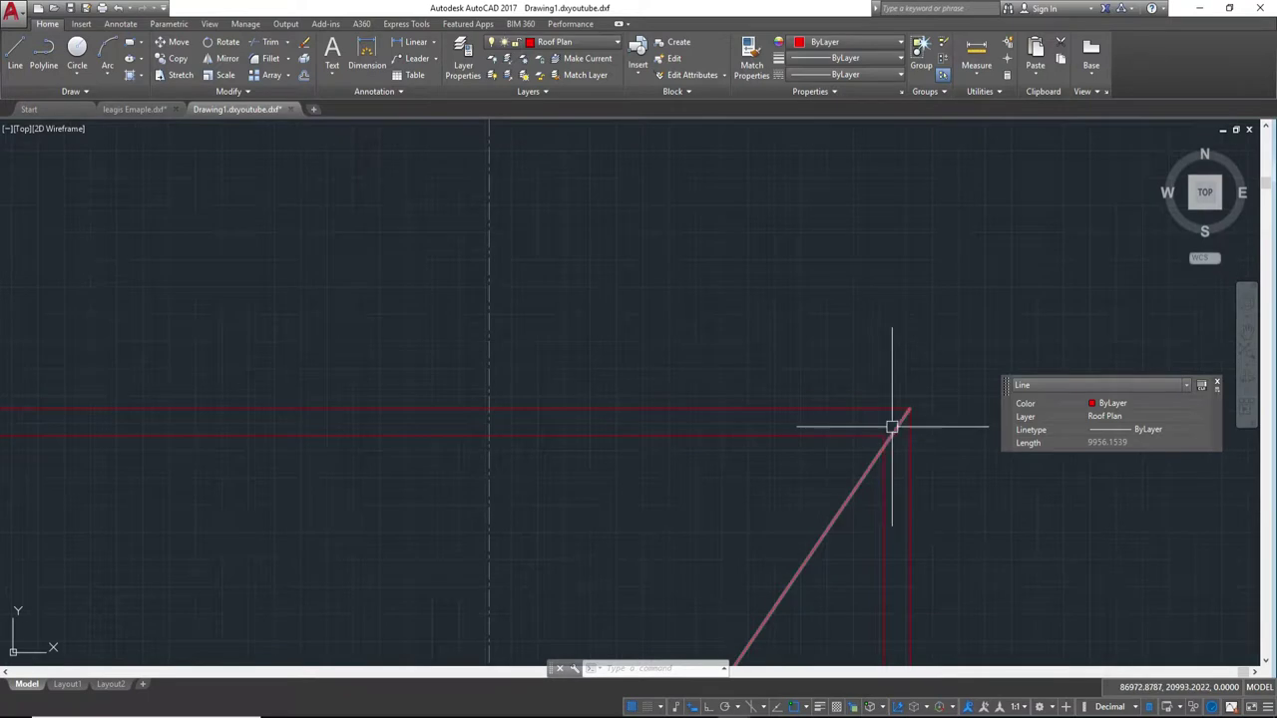
pyautogui.click(895, 431)
# - Stretch another diagonal's end to the red-line intersection
pyautogui.click(924, 395)
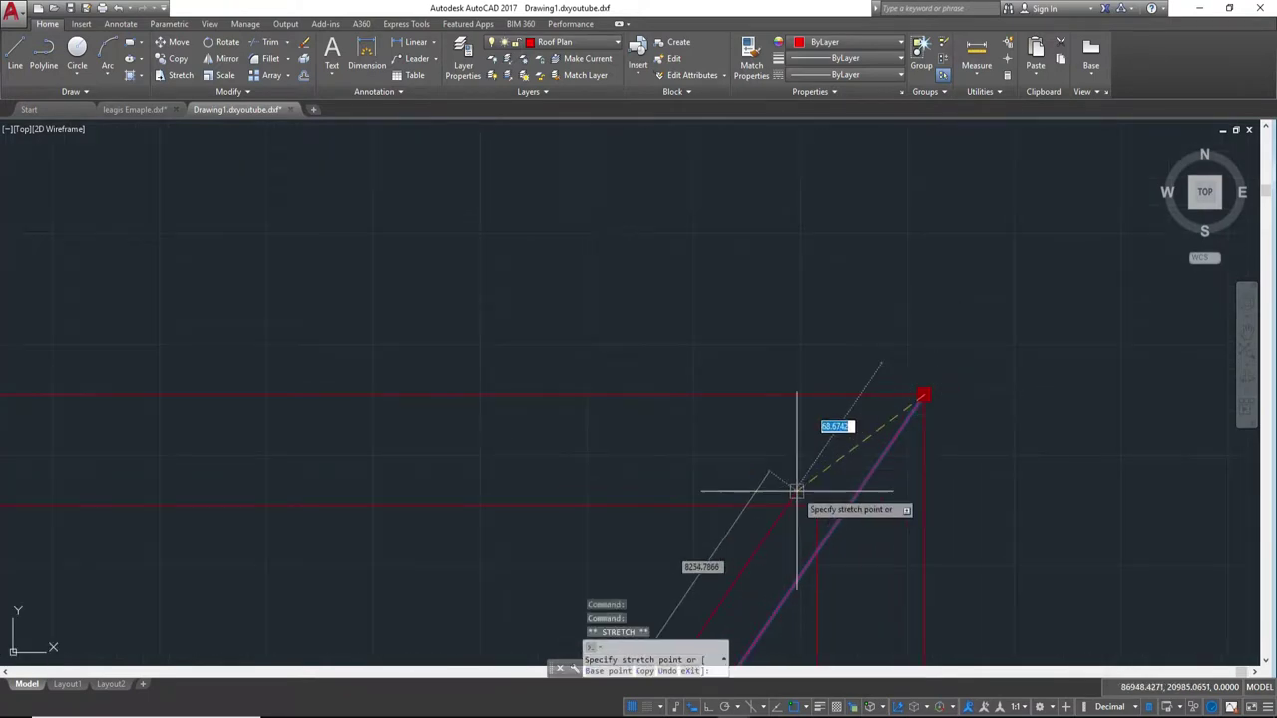
pyautogui.click(817, 505)
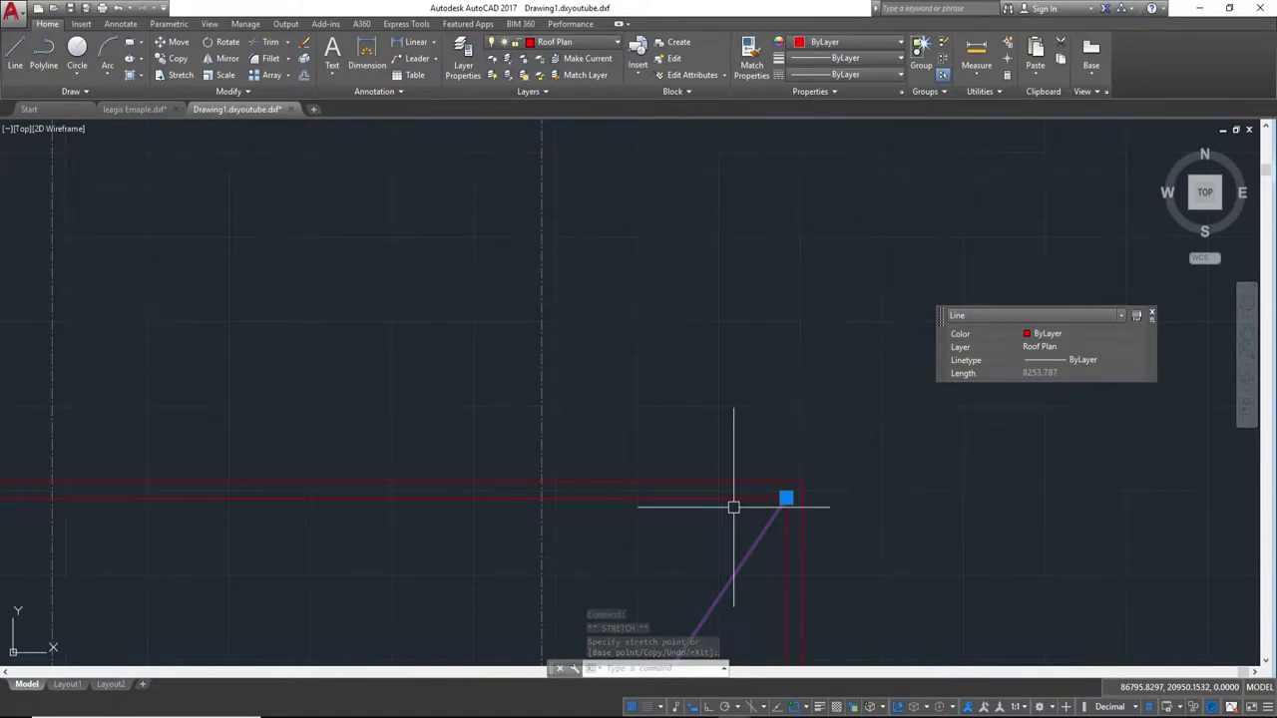
pyautogui.scroll(-2, 770, 515)
pyautogui.moveTo(775, 542); pyautogui.dragTo(906, 366, button='middle')
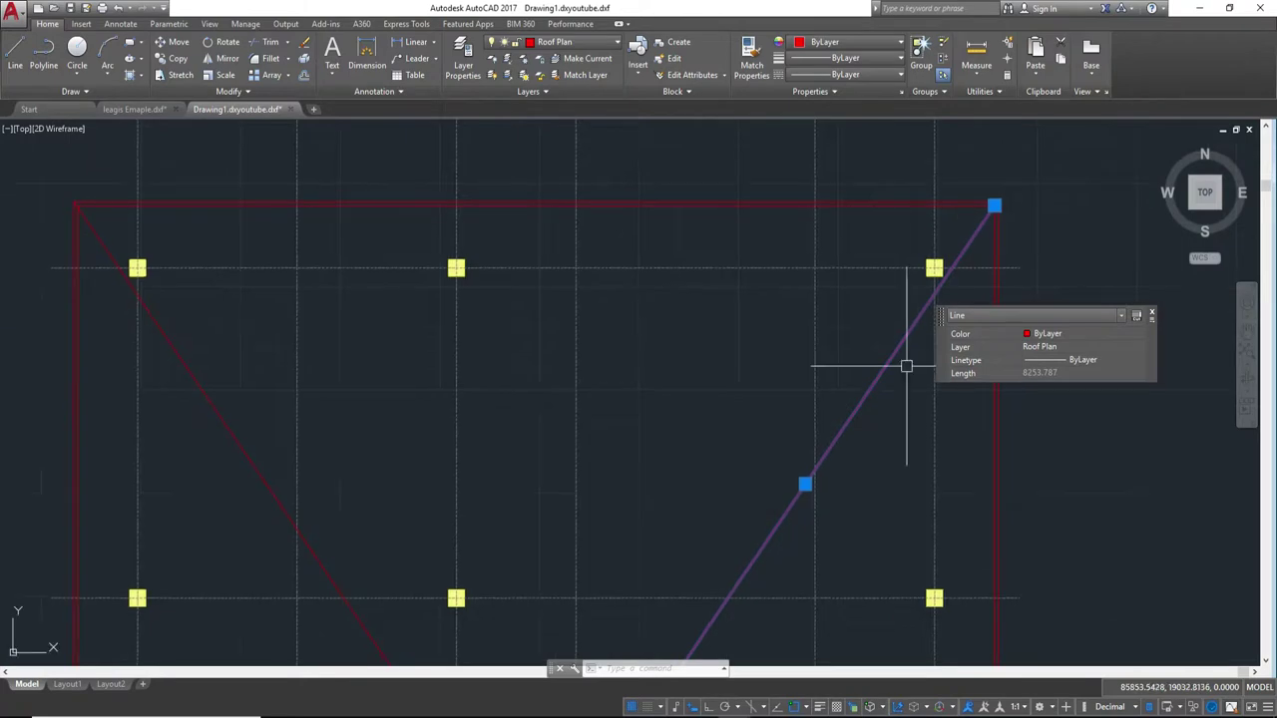
# - Stretch the diagonal's top end onto the outline's top-left corner
pyautogui.moveTo(450, 250); pyautogui.dragTo(648, 329, button='middle')
pyautogui.scroll(3, 565, 502)
pyautogui.scroll(3, 750, 221)
pyautogui.scroll(2, 750, 222)
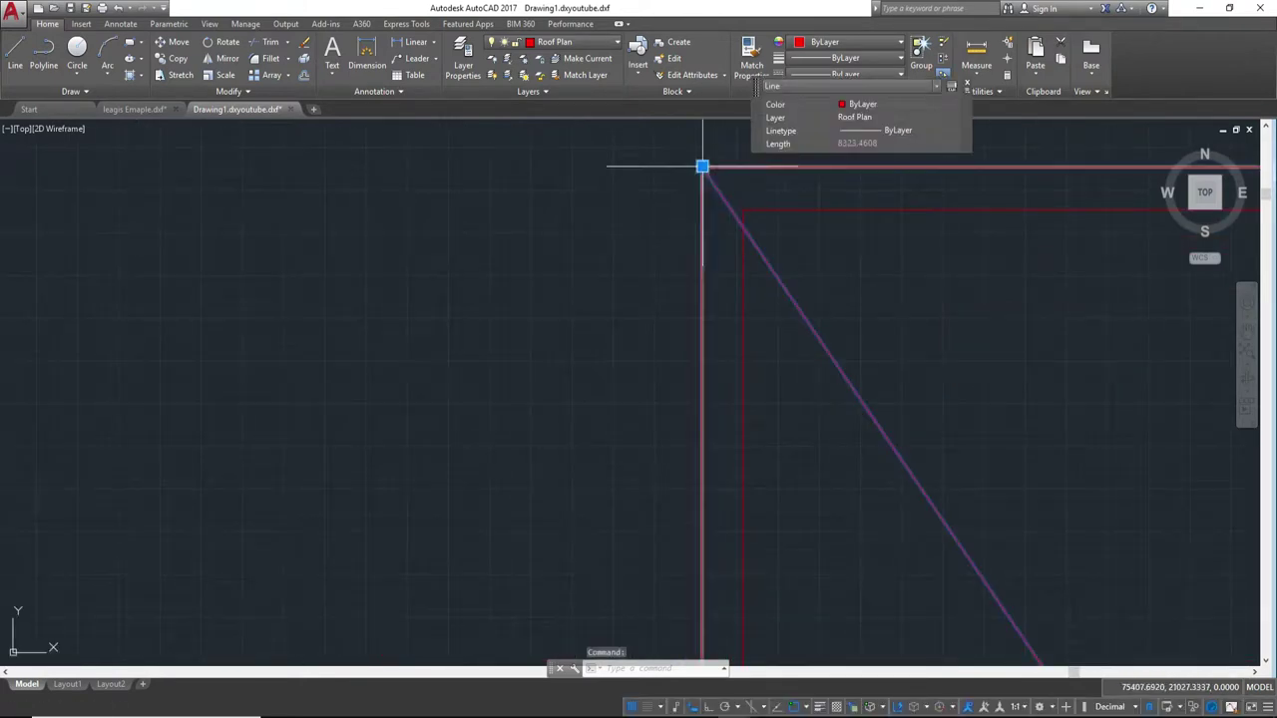
pyautogui.click(703, 167)
pyautogui.click(744, 206)
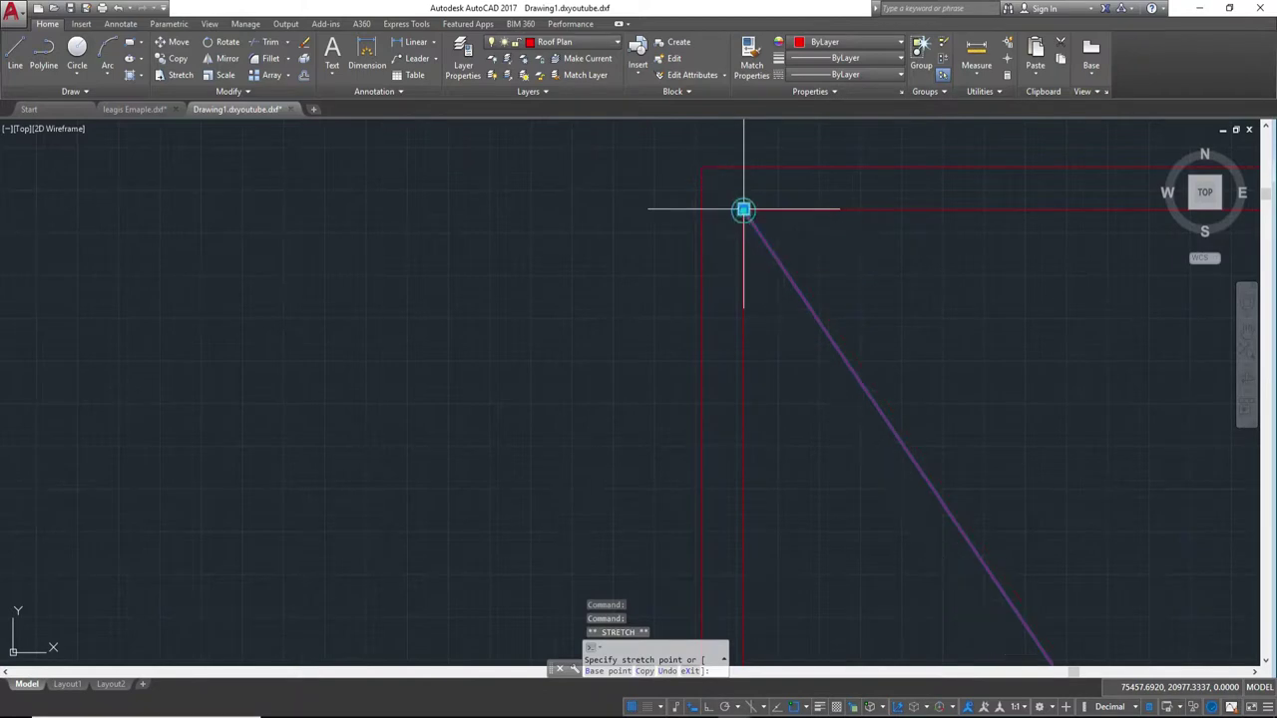
# - Check the diagonal's lower end at the roof's lower corner, cancelling the stretch
pyautogui.moveTo(761, 318); pyautogui.dragTo(766, 392, button='middle')
pyautogui.scroll(-3, 766, 392)
pyautogui.scroll(4, 848, 365)
pyautogui.moveTo(828, 356); pyautogui.dragTo(829, 386, button='middle')
pyautogui.scroll(2, 829, 385)
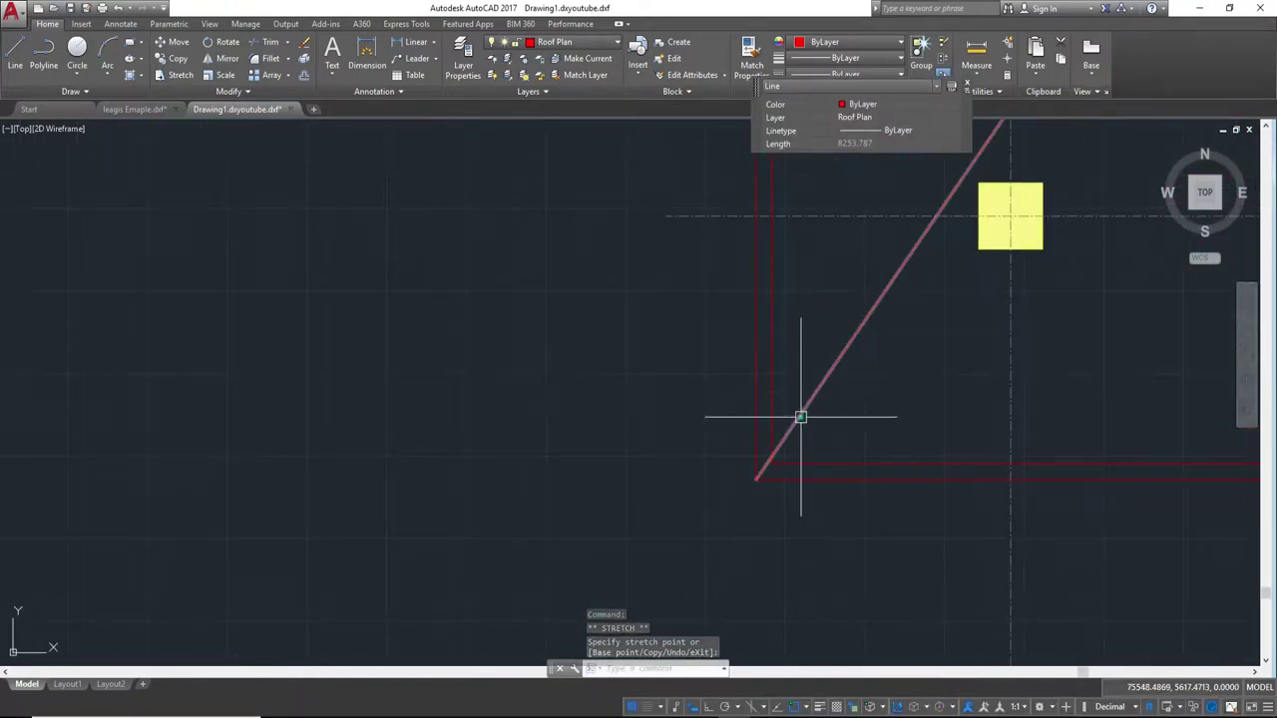
pyautogui.click(755, 480)
pyautogui.click(718, 473)
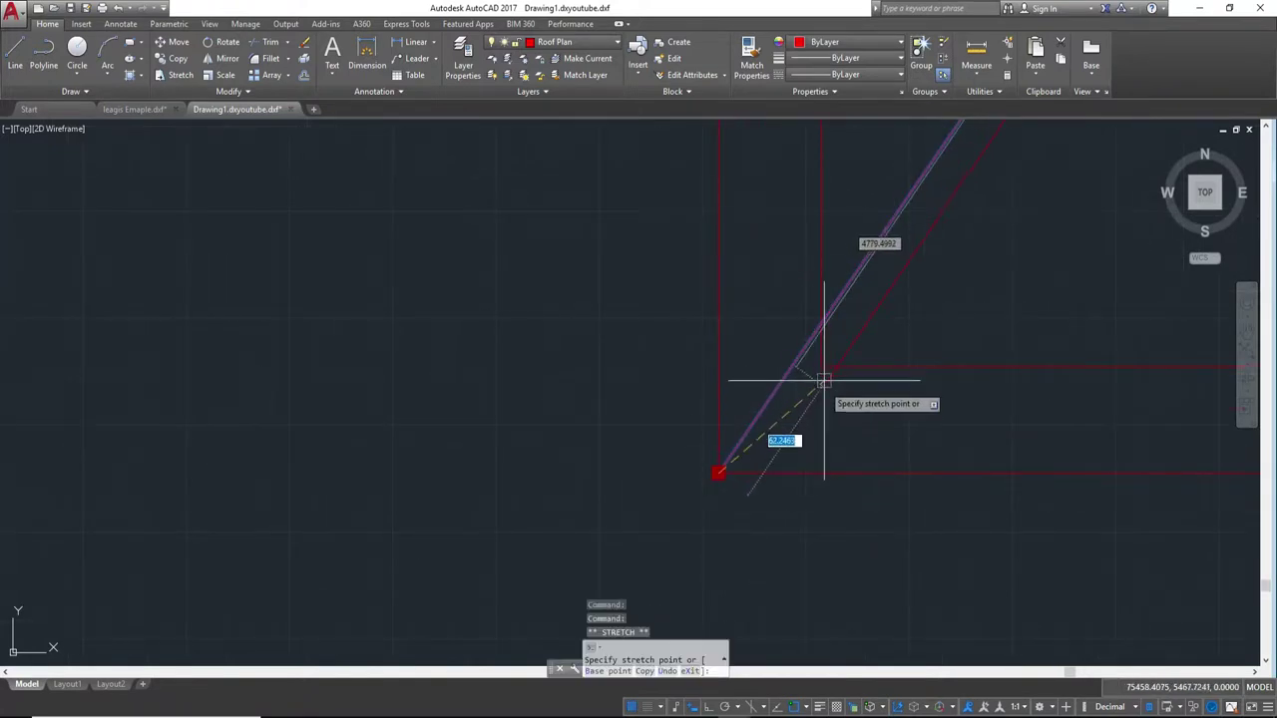
pyautogui.press('Escape')
pyautogui.press('Escape')
pyautogui.scroll(-2, 821, 365)
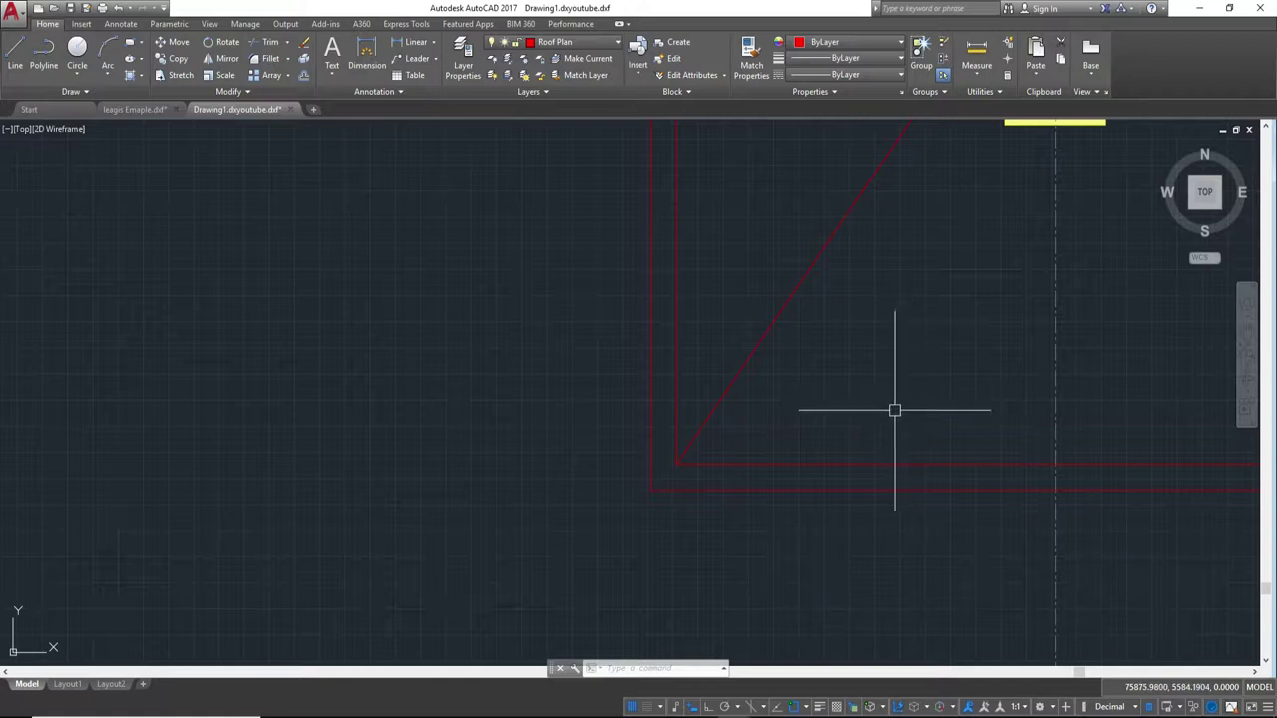
pyautogui.scroll(-4, 849, 473)
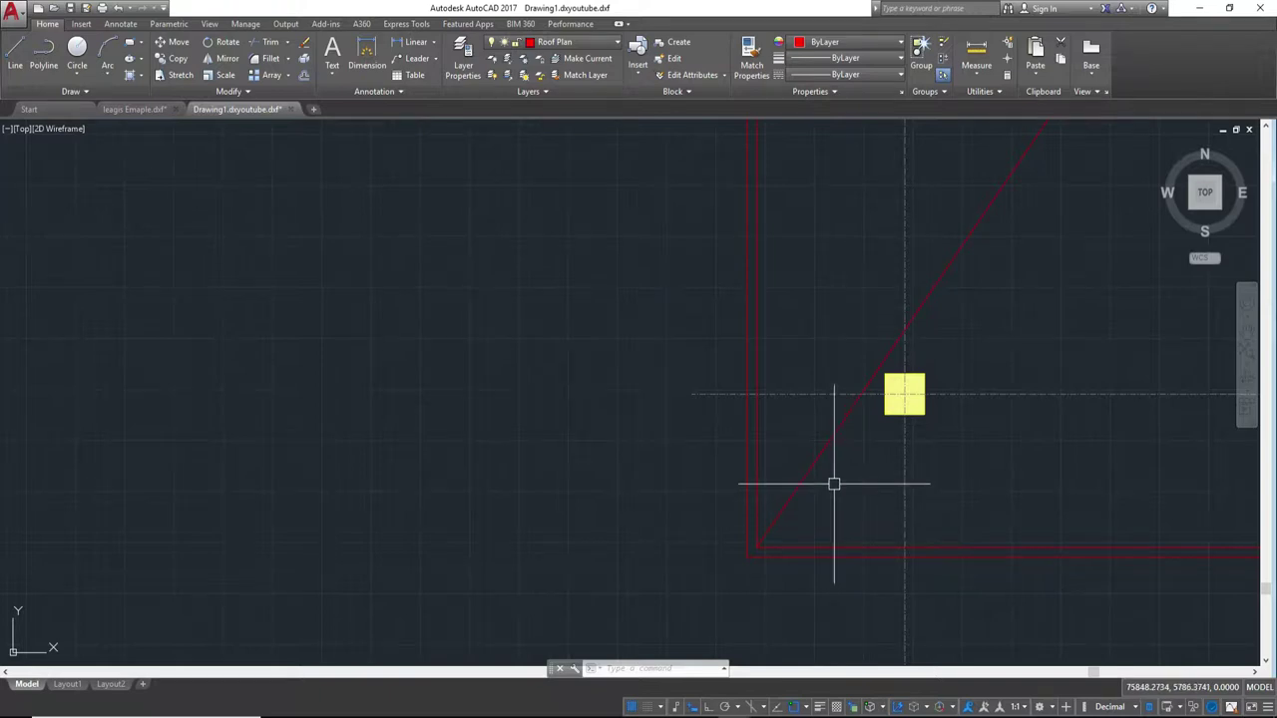
pyautogui.scroll(-2, 834, 484)
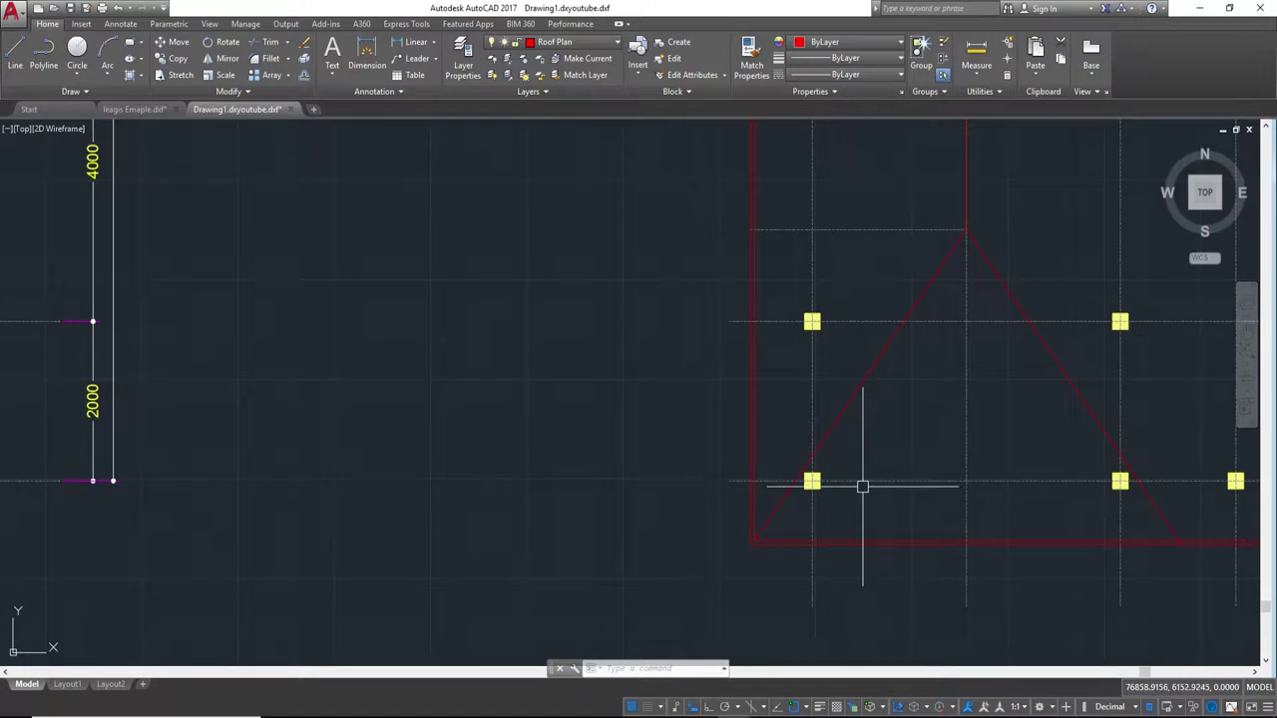
pyautogui.write('o')
# - Offset the red outer roof boundary inward to double it
pyautogui.press('Return')
pyautogui.press('Return')
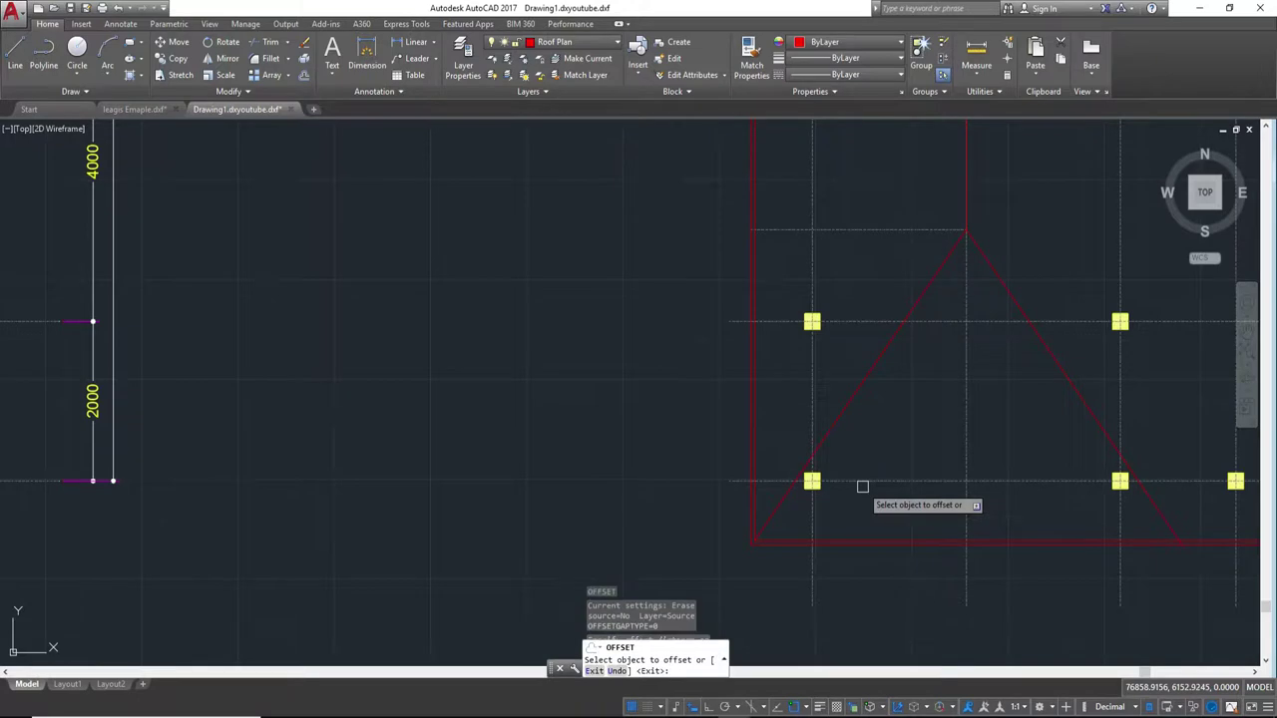
pyautogui.click(864, 537)
pyautogui.click(864, 516)
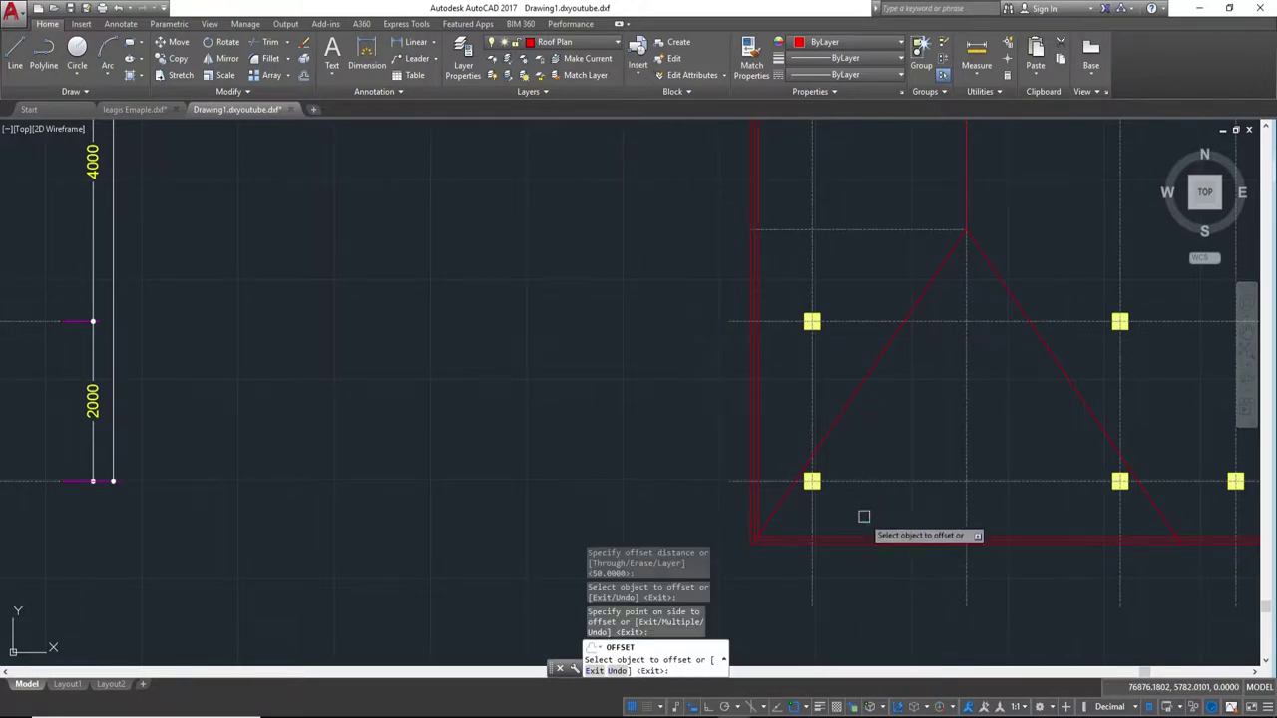
pyautogui.scroll(5, 863, 517)
pyautogui.scroll(3, 612, 470)
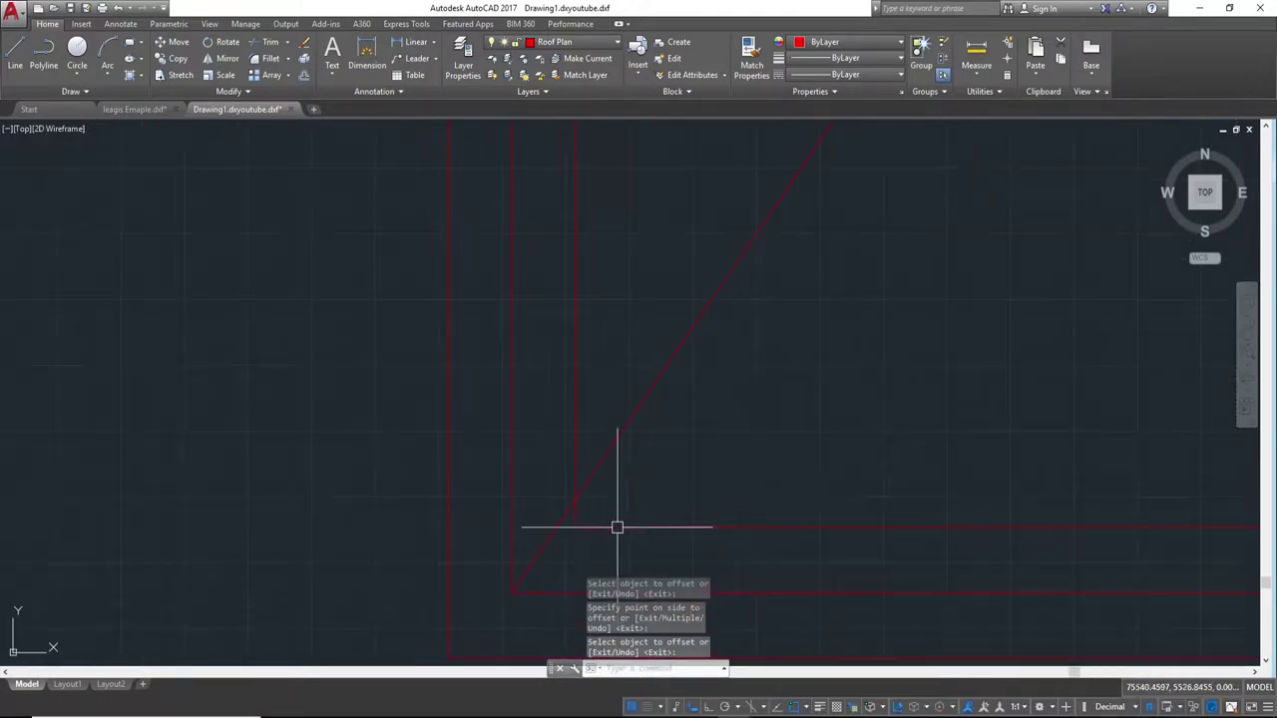
pyautogui.click(574, 518)
pyautogui.scroll(-4, 627, 428)
pyautogui.scroll(-3, 679, 433)
pyautogui.scroll(-2, 689, 442)
pyautogui.scroll(-2, 707, 408)
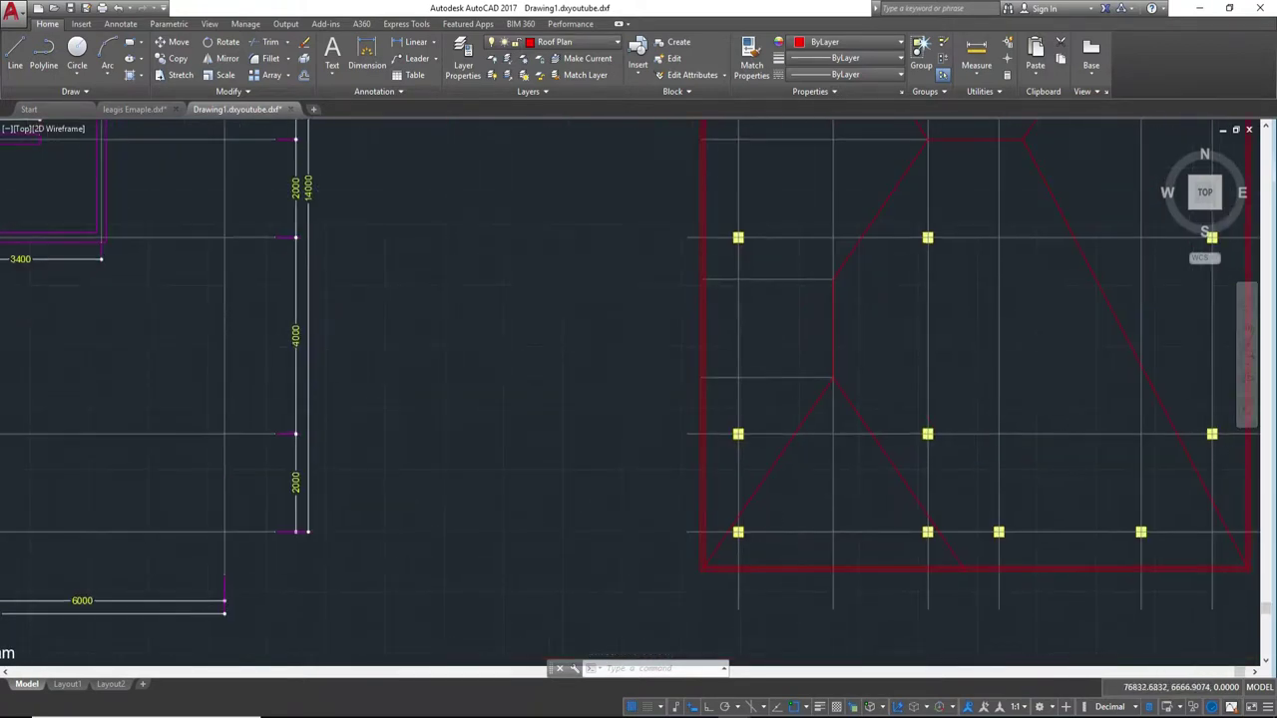
# - Join the lower diagonal, vertical ridge and upper diagonal hip lines into one polyline
pyautogui.click(773, 460)
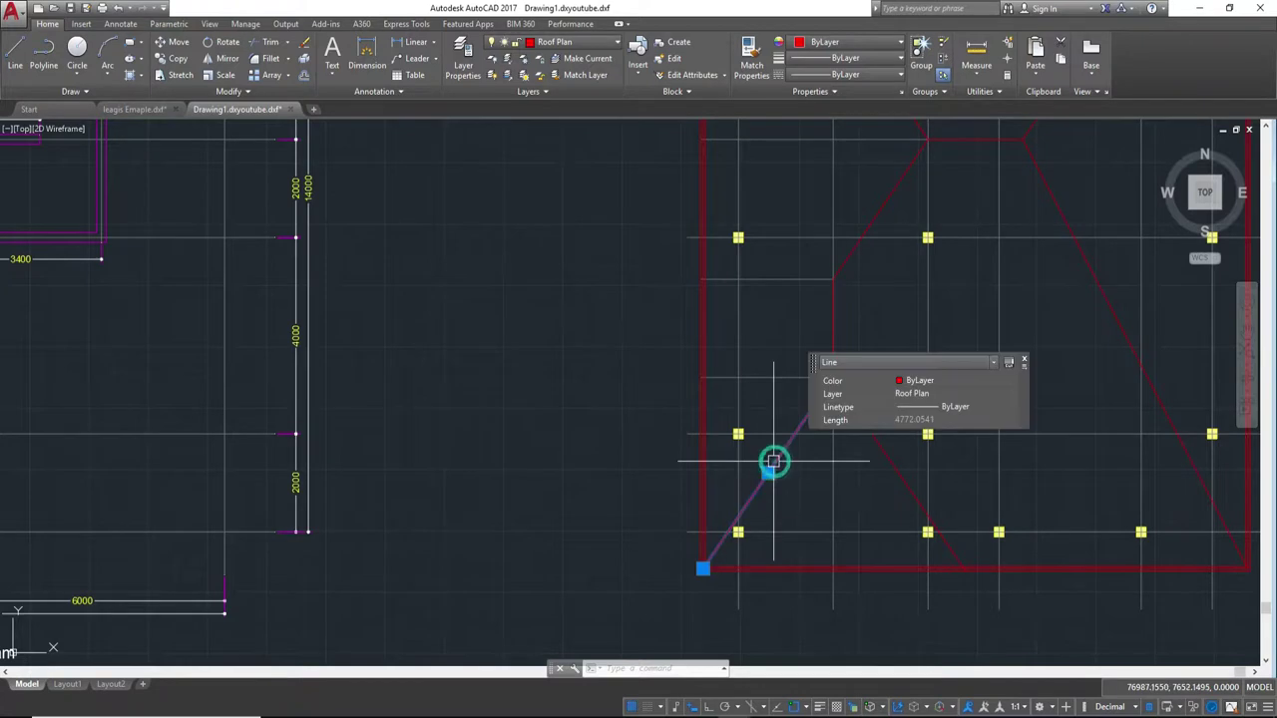
pyautogui.click(832, 312)
pyautogui.moveTo(835, 171); pyautogui.dragTo(821, 445, button='middle')
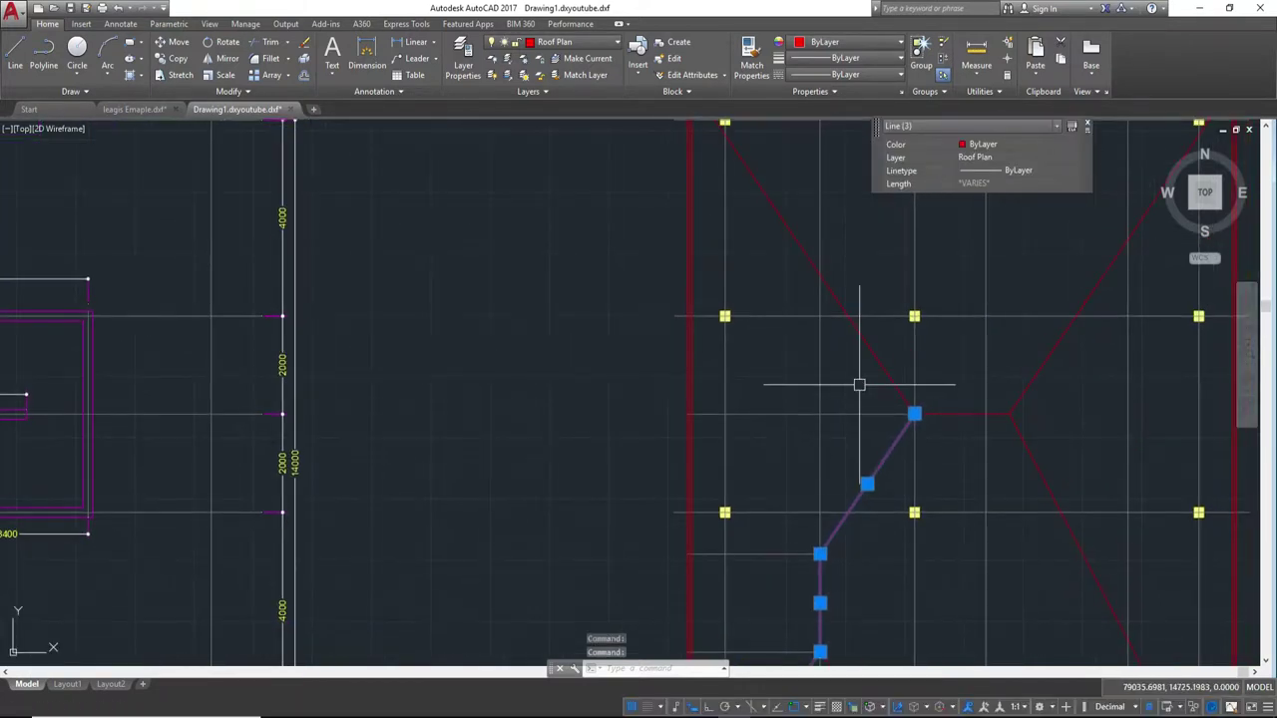
pyautogui.click(868, 346)
pyautogui.scroll(-2, 778, 415)
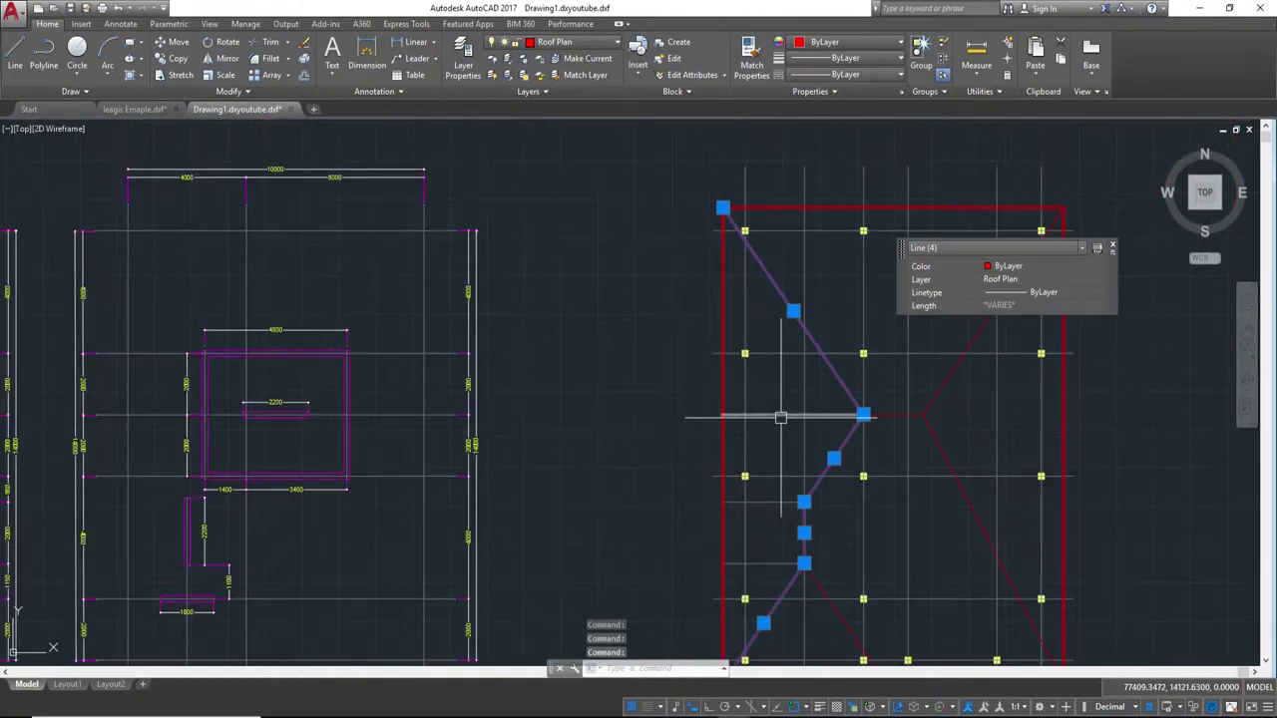
pyautogui.write('J')
pyautogui.press('Return')
# - Offset the joined hip-and-ridge polyline 50 units to double it
pyautogui.write('o')
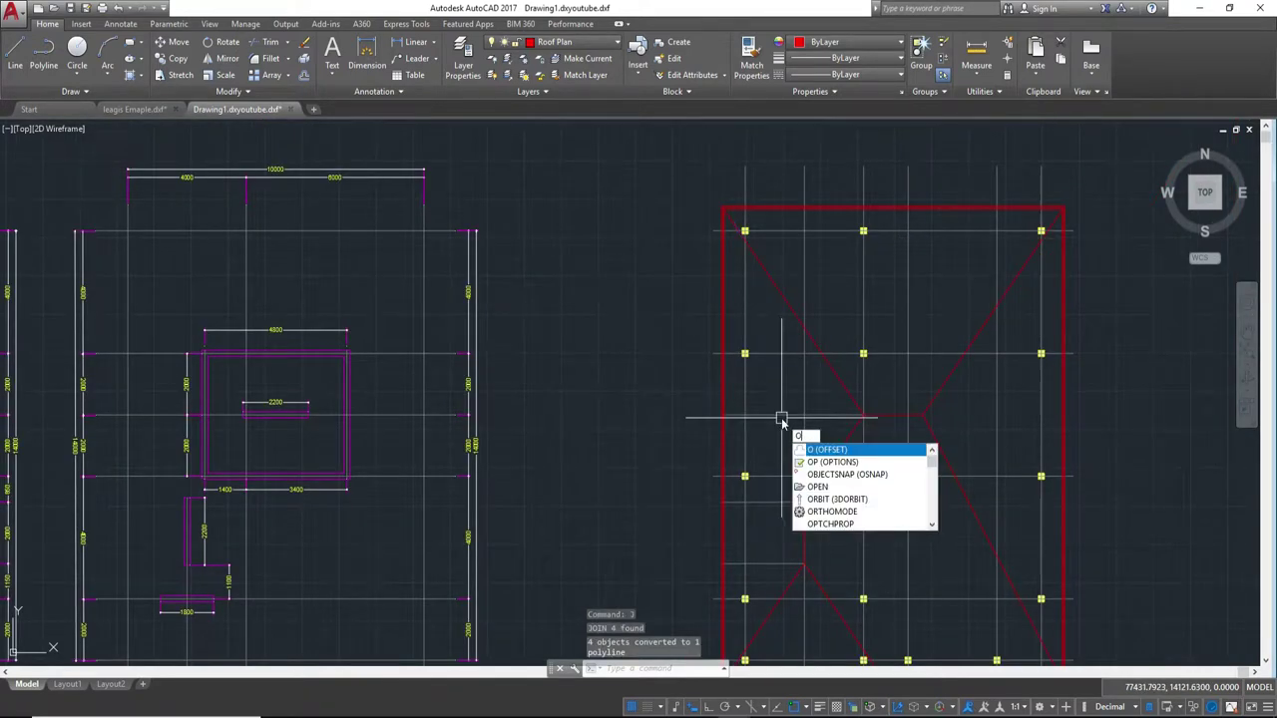
pyautogui.press('Return')
pyautogui.press('Return')
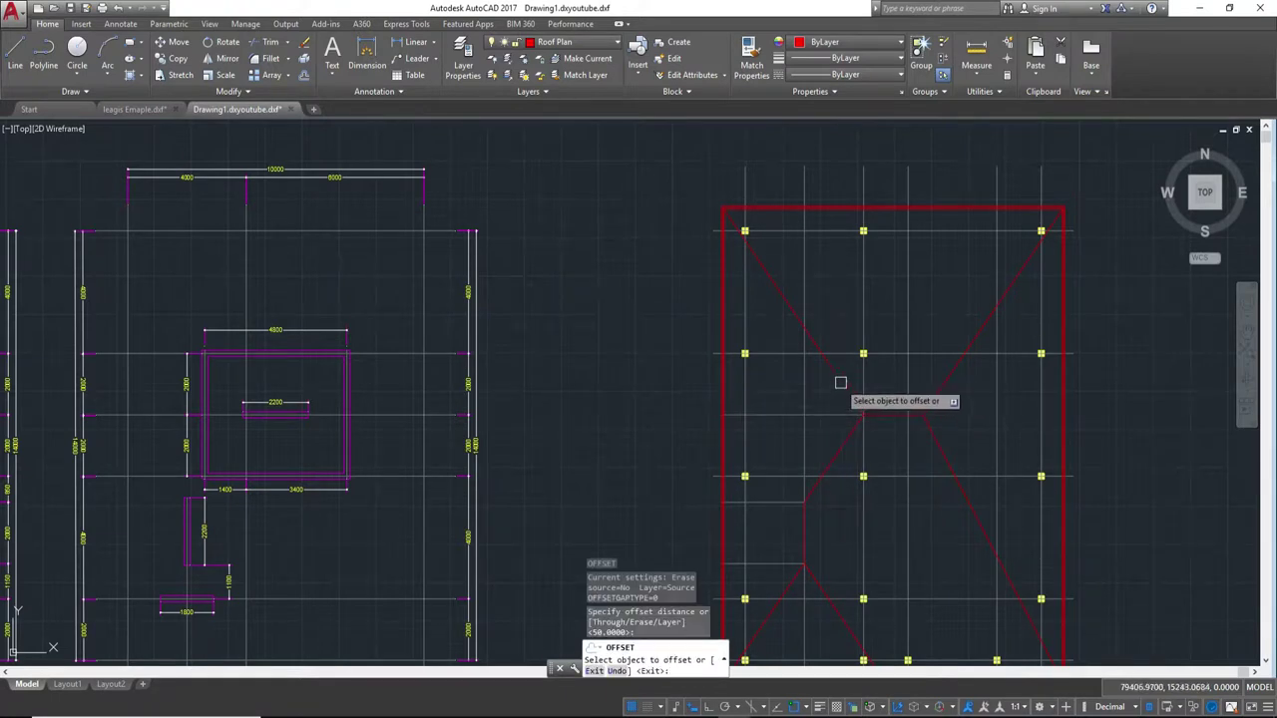
pyautogui.click(832, 368)
pyautogui.click(820, 395)
pyautogui.scroll(5, 818, 404)
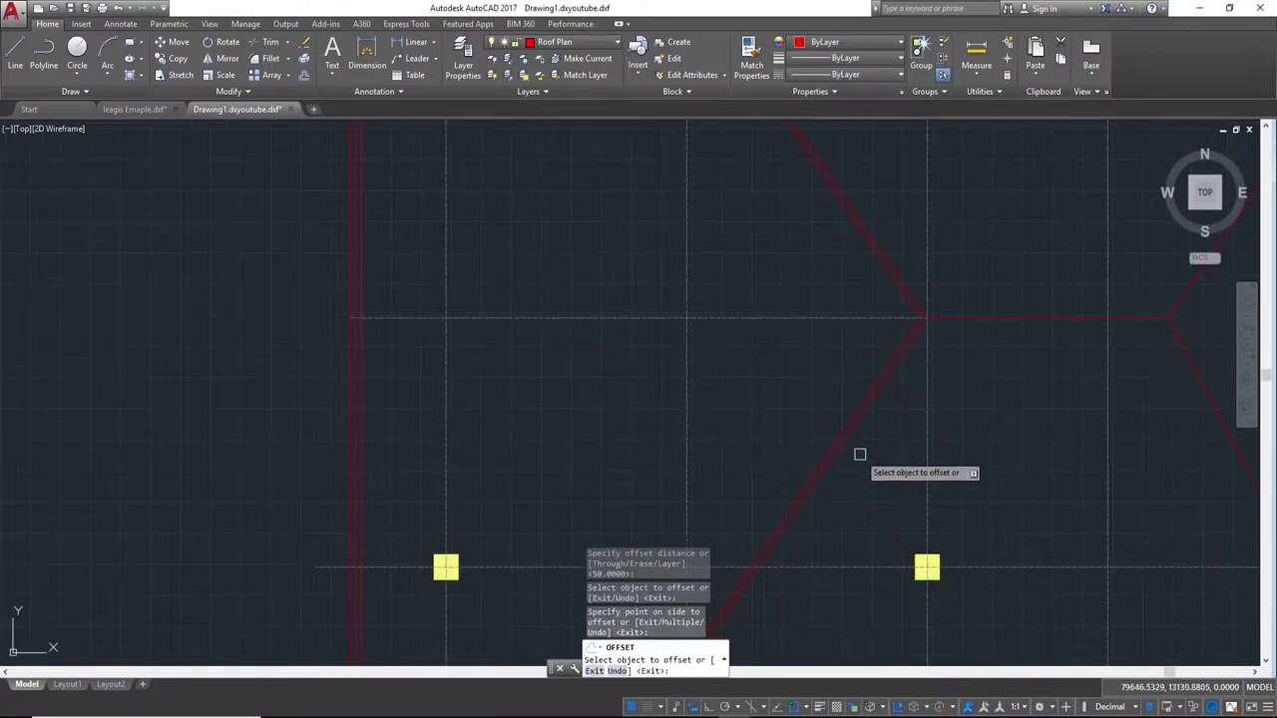
pyautogui.scroll(-3, 852, 439)
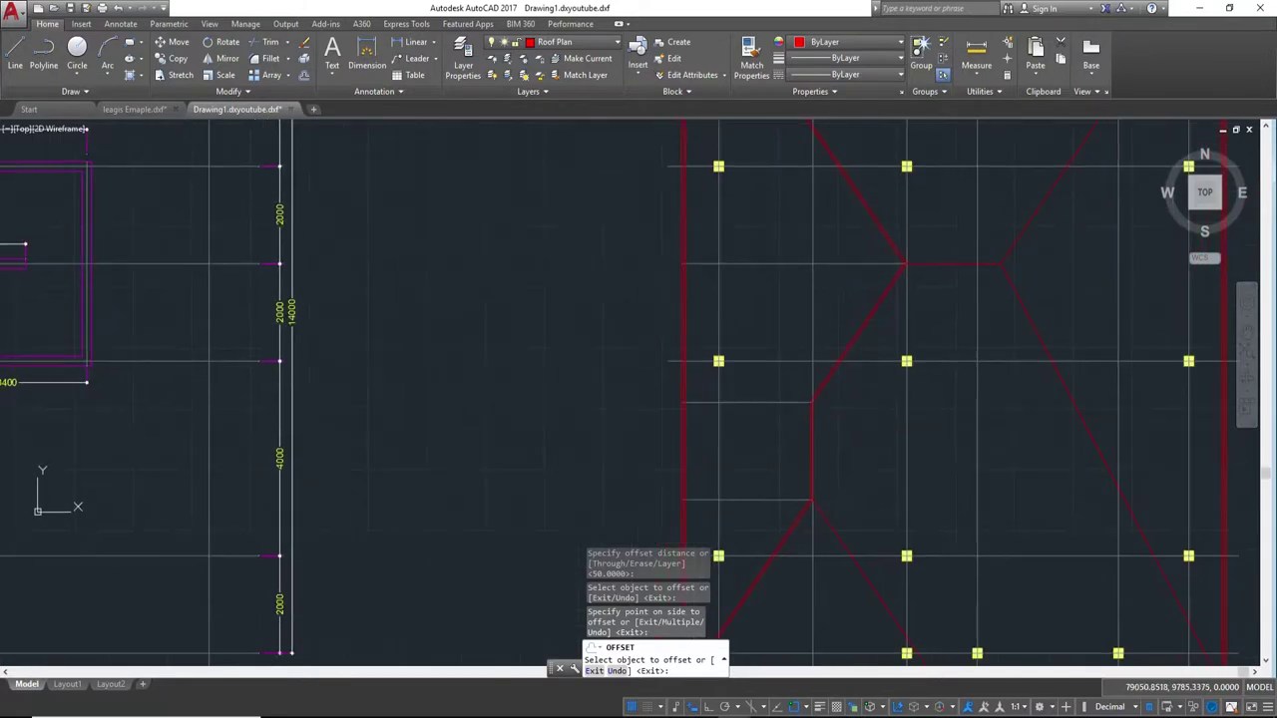
pyautogui.scroll(5, 849, 356)
pyautogui.scroll(3, 826, 286)
pyautogui.scroll(-4, 878, 299)
pyautogui.scroll(-2, 910, 324)
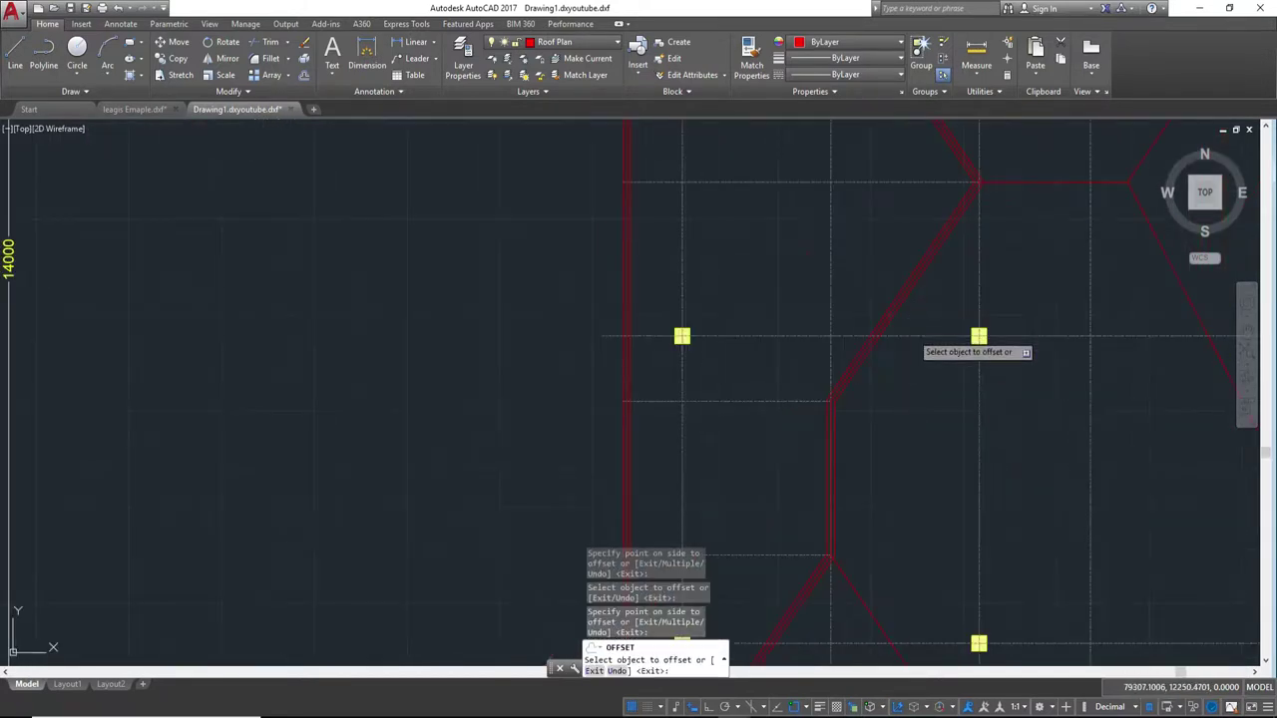
pyautogui.press('Escape')
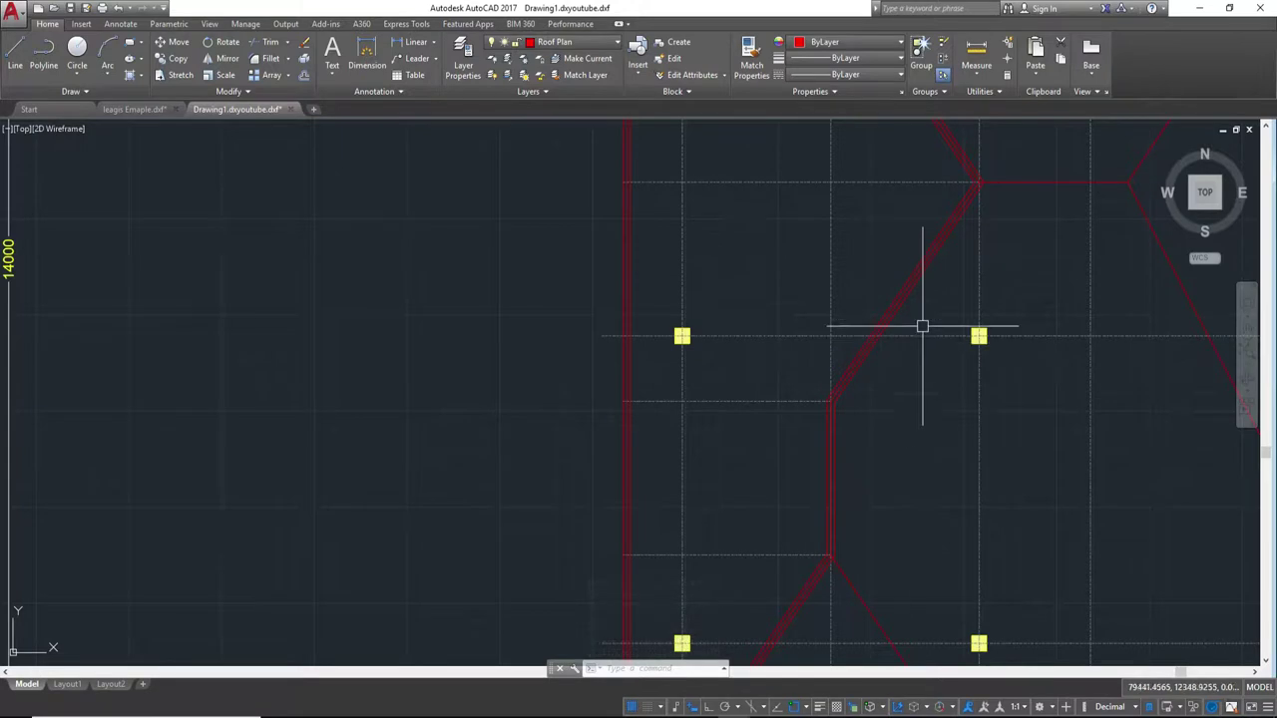
pyautogui.scroll(-2, 928, 409)
pyautogui.scroll(4, 784, 356)
pyautogui.moveTo(784, 356); pyautogui.dragTo(864, 390, button='middle')
pyautogui.scroll(3, 803, 429)
pyautogui.scroll(1, 743, 461)
pyautogui.scroll(-1, 761, 448)
# - Trim the diagonal tail, horizontal overhang, vertical piece and leftover diagonal at the corner
pyautogui.write('TR')
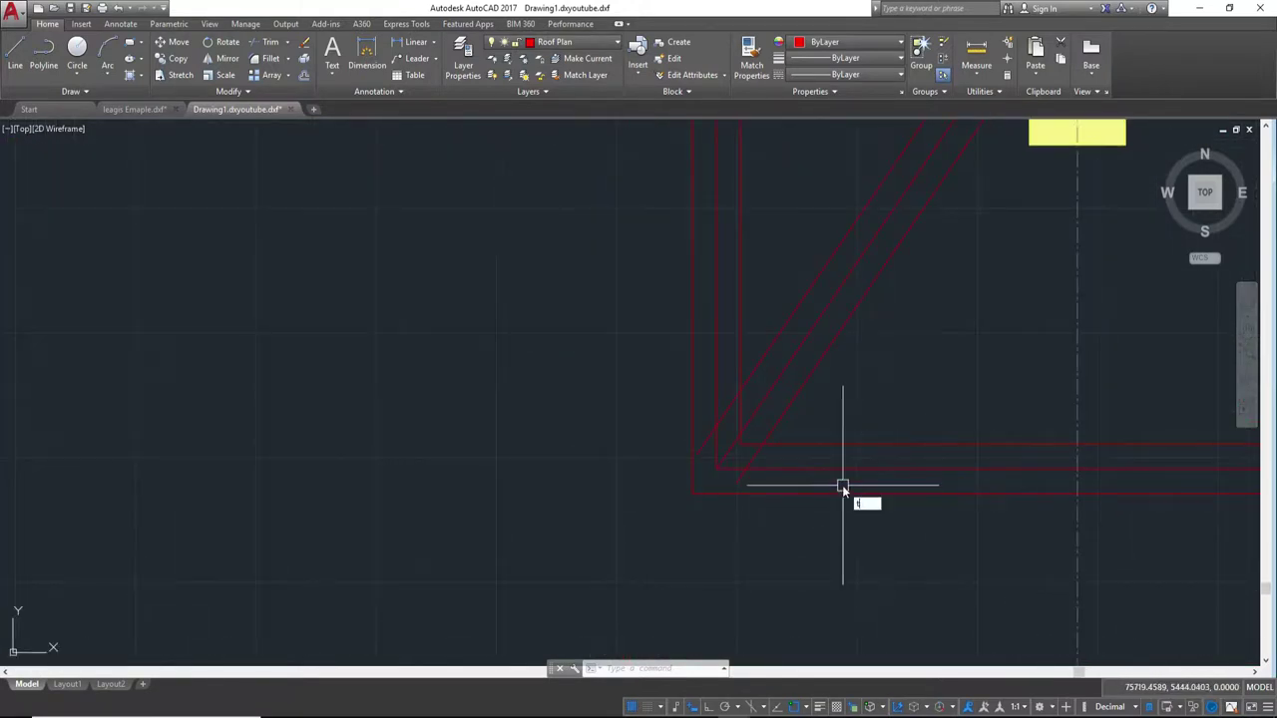
pyautogui.press('Return')
pyautogui.scroll(3, 729, 477)
pyautogui.press('Return')
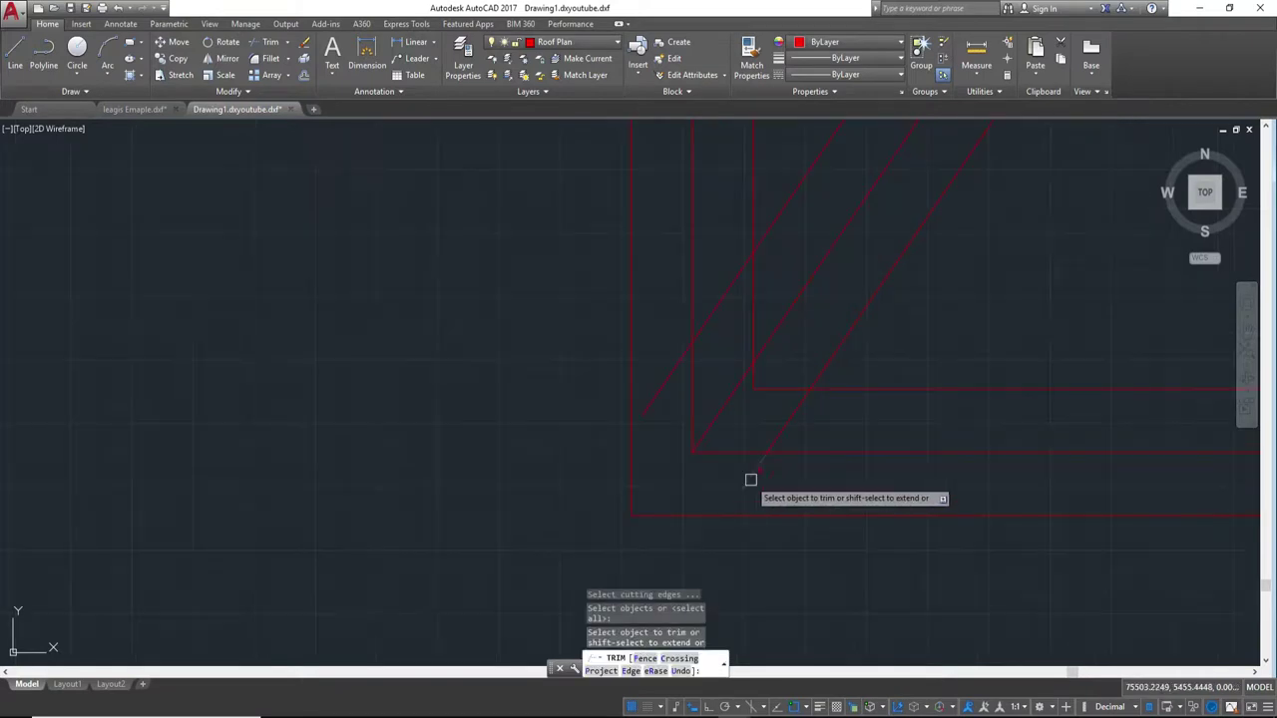
pyautogui.click(756, 471)
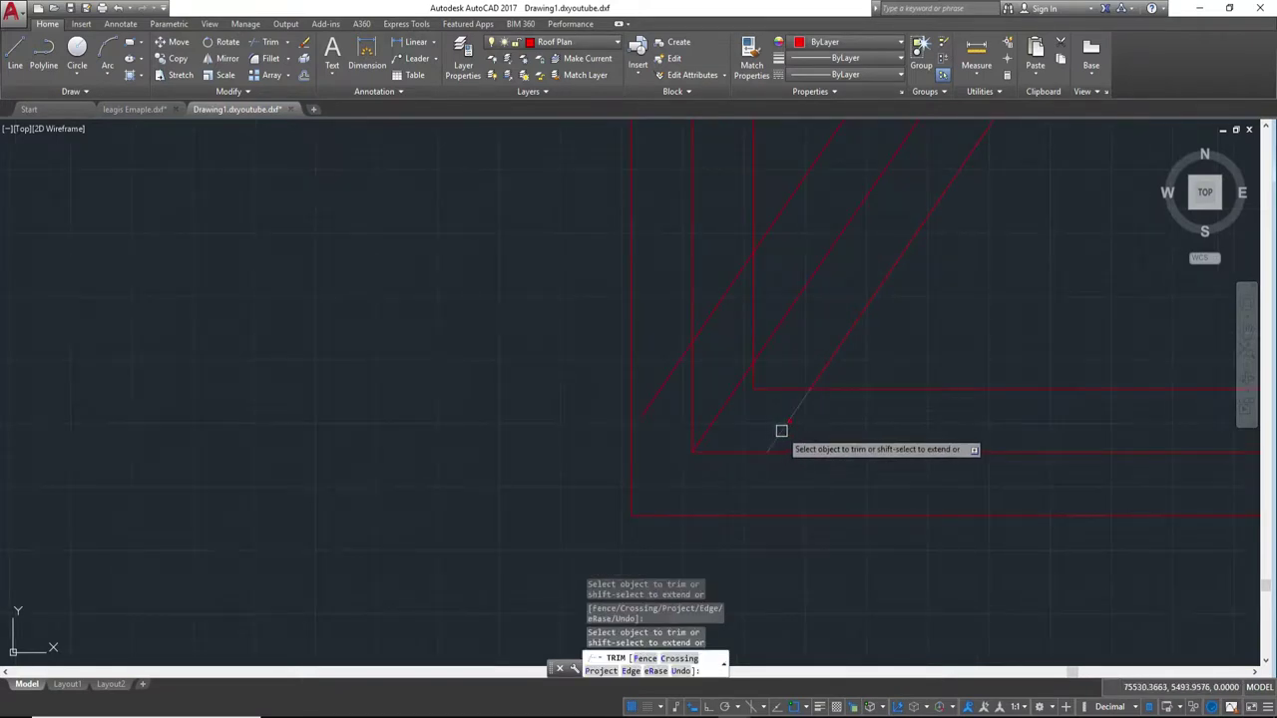
pyautogui.click(757, 388)
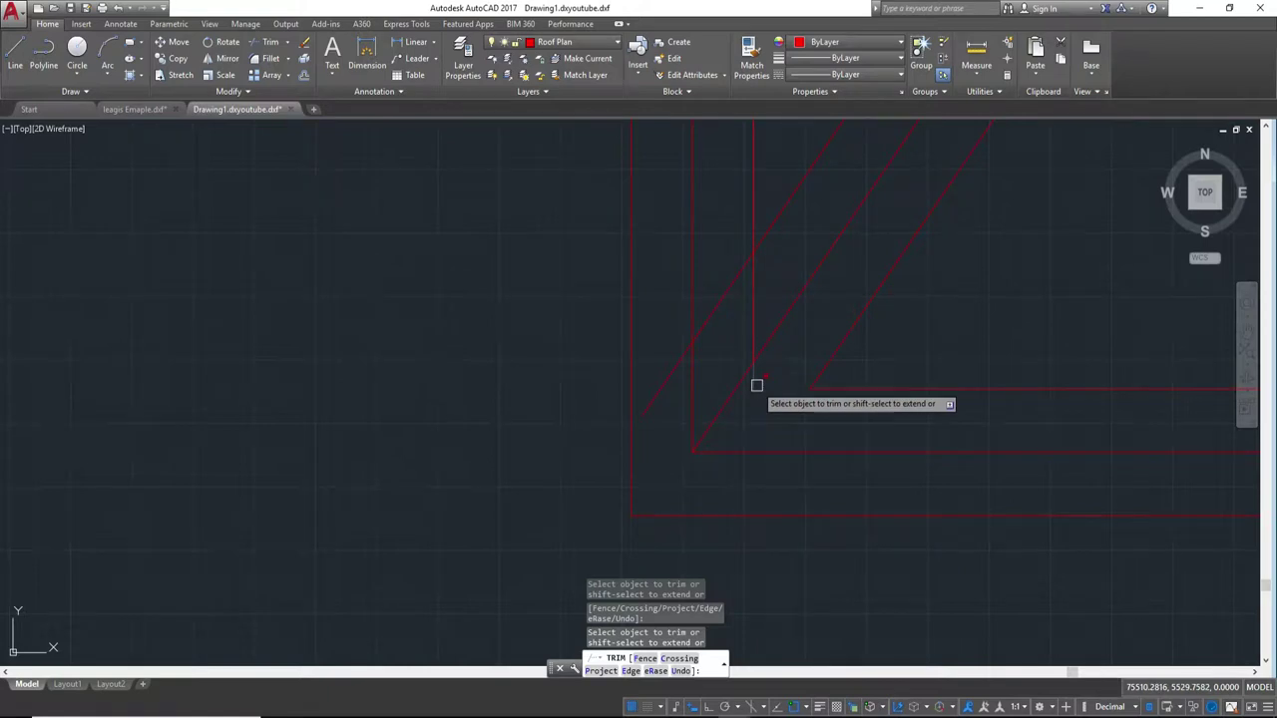
pyautogui.click(748, 328)
pyautogui.click(666, 371)
# - Trim the short vertical piece between diagonals and the leftover piece at another corner
pyautogui.scroll(-2, 705, 321)
pyautogui.moveTo(1003, 183)
pyautogui.mouseDown(button='middle')
pyautogui.moveTo(1003, 234)
pyautogui.moveTo(903, 236)
pyautogui.mouseUp(button='middle')
pyautogui.scroll(2, 765, 399)
pyautogui.scroll(-3, 845, 445)
pyautogui.moveTo(844, 445); pyautogui.dragTo(821, 373, button='middle')
pyautogui.scroll(3, 808, 329)
pyautogui.scroll(2, 798, 289)
pyautogui.scroll(1, 798, 256)
pyautogui.moveTo(798, 257); pyautogui.dragTo(800, 423, button='middle')
pyautogui.scroll(4, 853, 517)
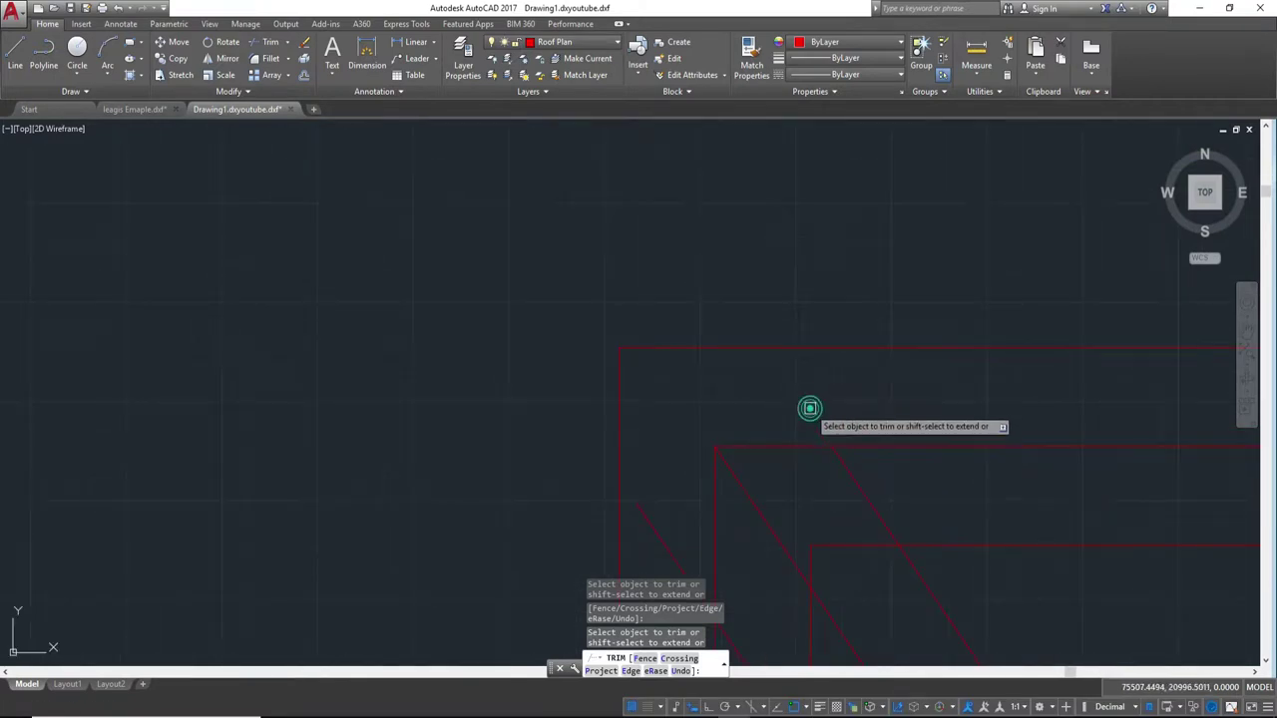
pyautogui.scroll(-2, 682, 521)
pyautogui.moveTo(662, 536); pyautogui.dragTo(696, 470, button='middle')
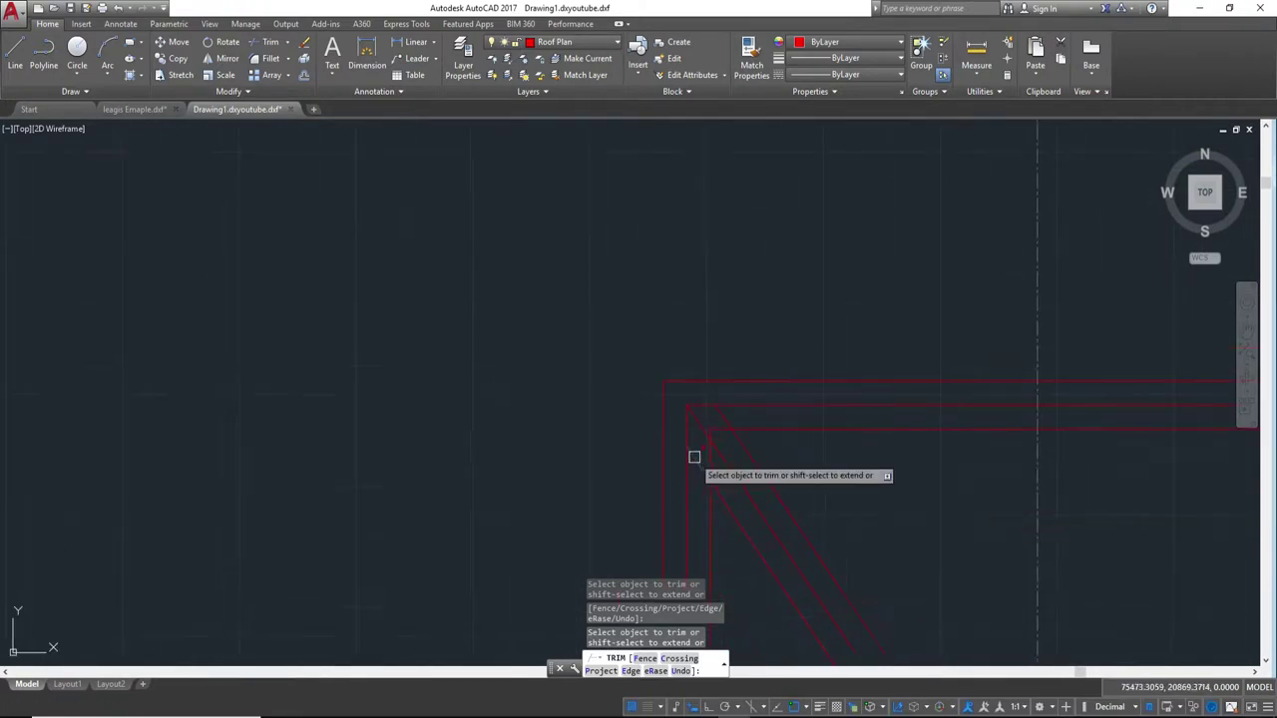
pyautogui.click(731, 459)
pyautogui.click(735, 372)
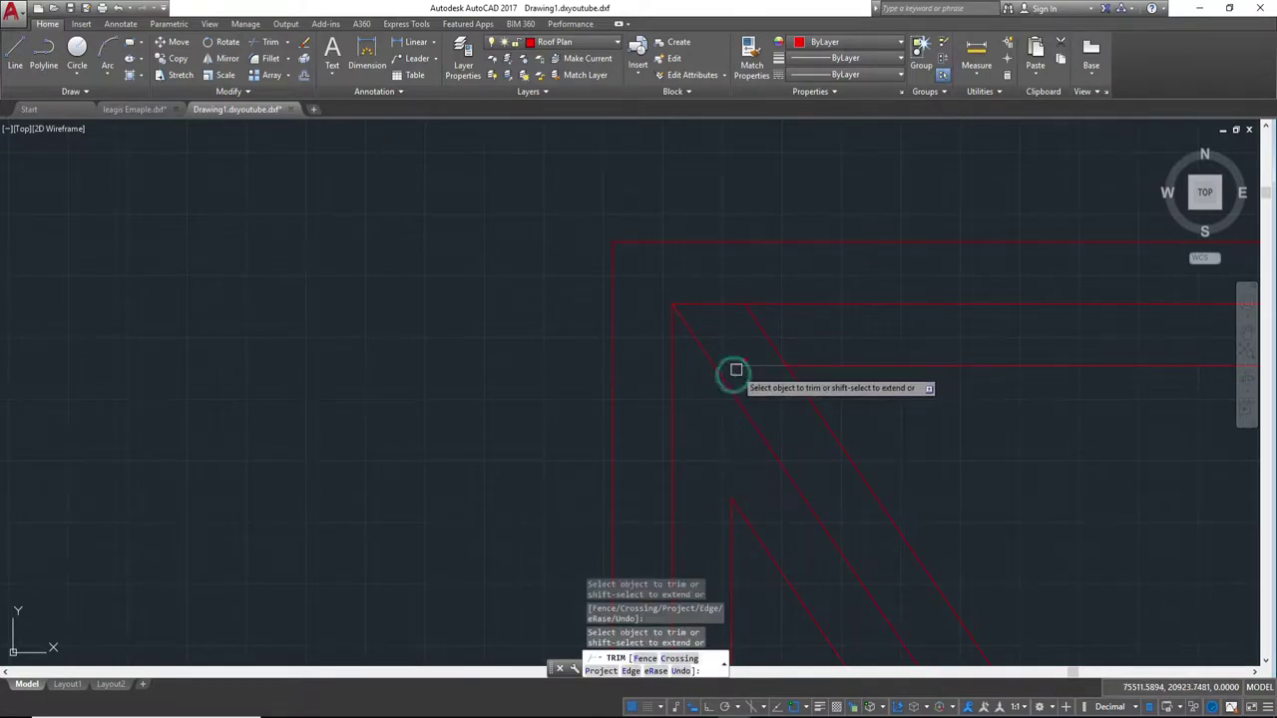
# - End trimming and center the view on the ridge junction
pyautogui.scroll(-3, 888, 464)
pyautogui.moveTo(906, 473); pyautogui.dragTo(829, 289, button='middle')
pyautogui.scroll(2, 841, 293)
pyautogui.scroll(2, 912, 314)
pyautogui.scroll(1, 911, 315)
pyautogui.scroll(2, 912, 315)
pyautogui.scroll(1, 898, 295)
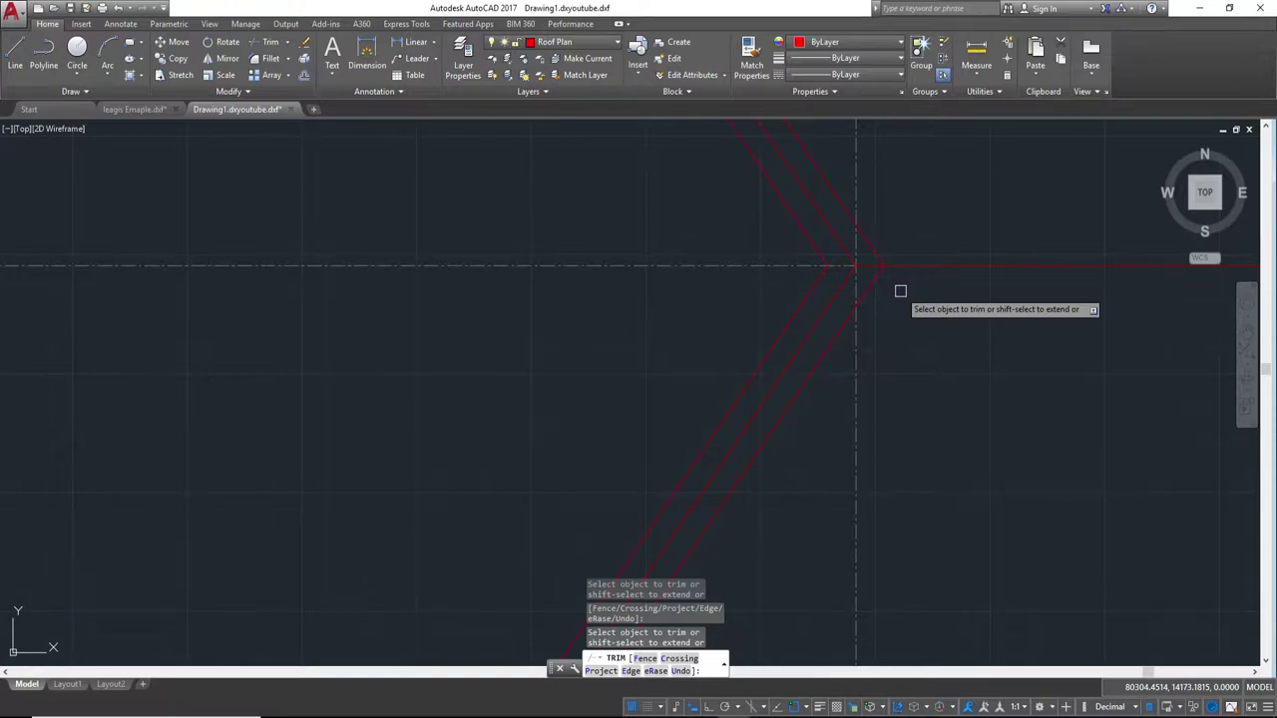
pyautogui.press('Escape')
pyautogui.scroll(-2, 900, 292)
pyautogui.moveTo(1003, 279); pyautogui.dragTo(913, 406, button='middle')
pyautogui.scroll(-1, 912, 406)
pyautogui.scroll(-2, 957, 414)
pyautogui.moveTo(1001, 422); pyautogui.dragTo(884, 433, button='middle')
# - Offset the ridge line 50 units to both sides
pyautogui.scroll(2, 888, 432)
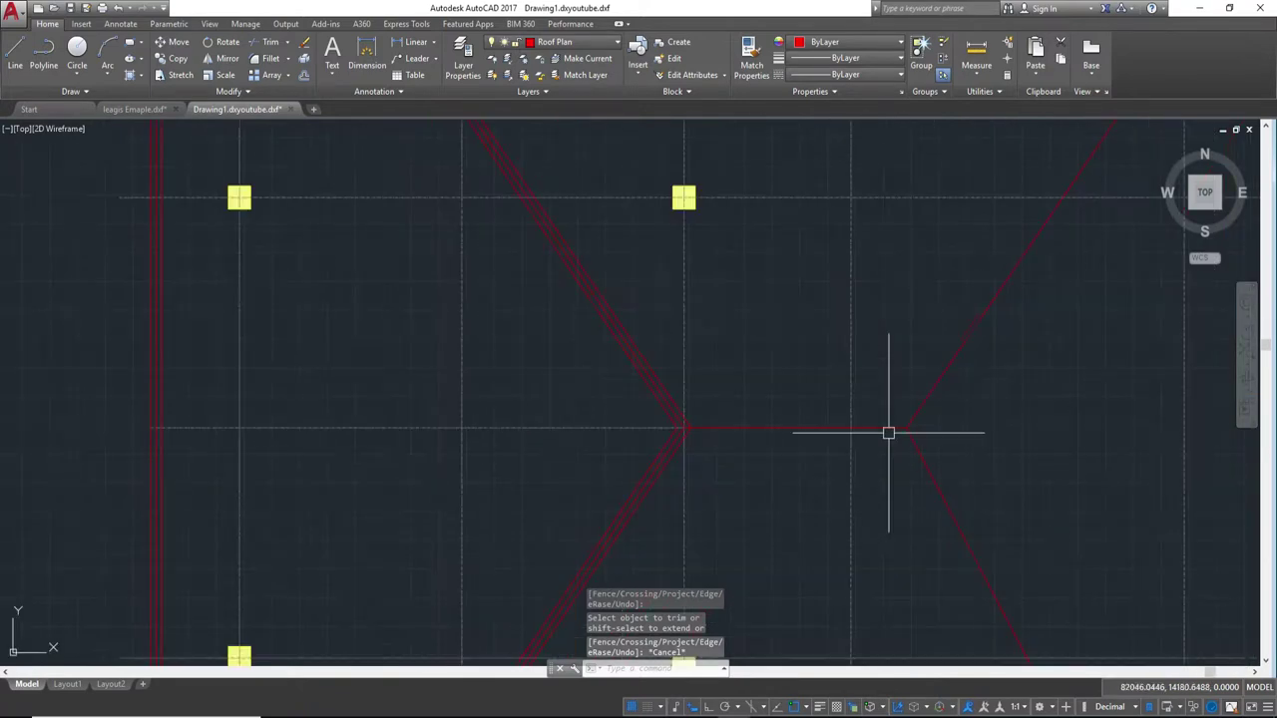
pyautogui.click(938, 387)
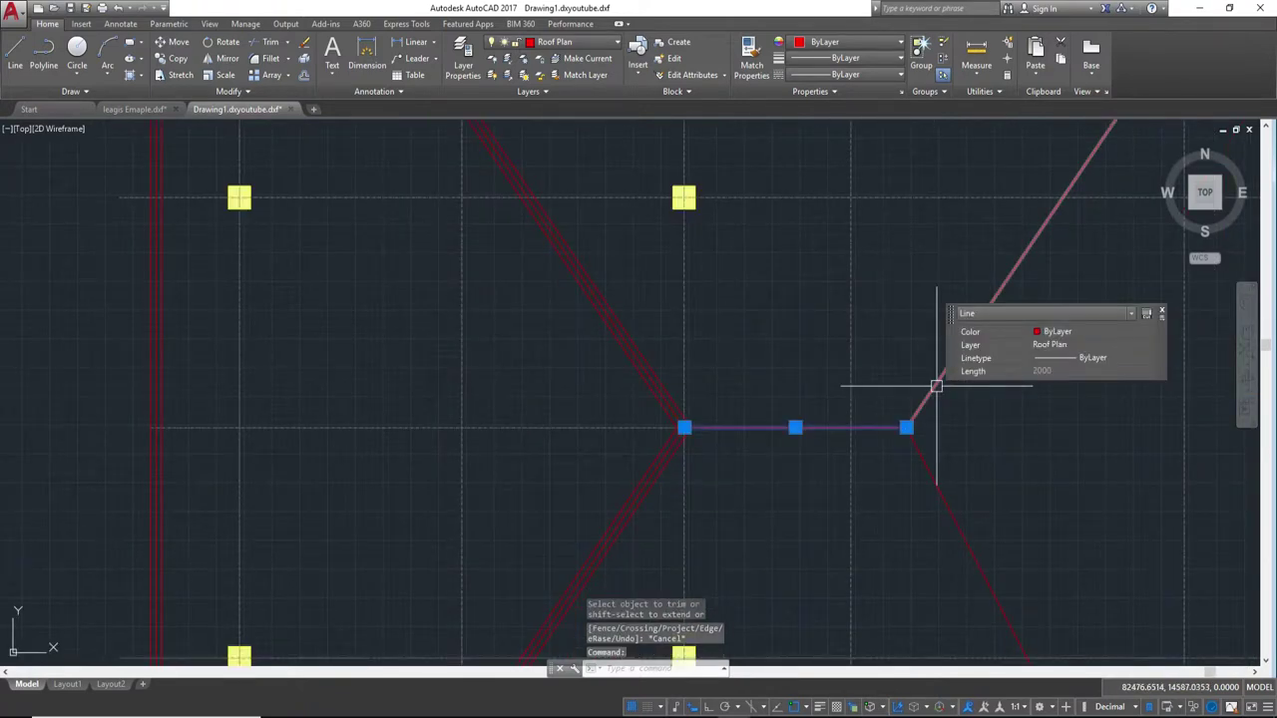
pyautogui.scroll(-4, 918, 417)
pyautogui.scroll(-2, 993, 424)
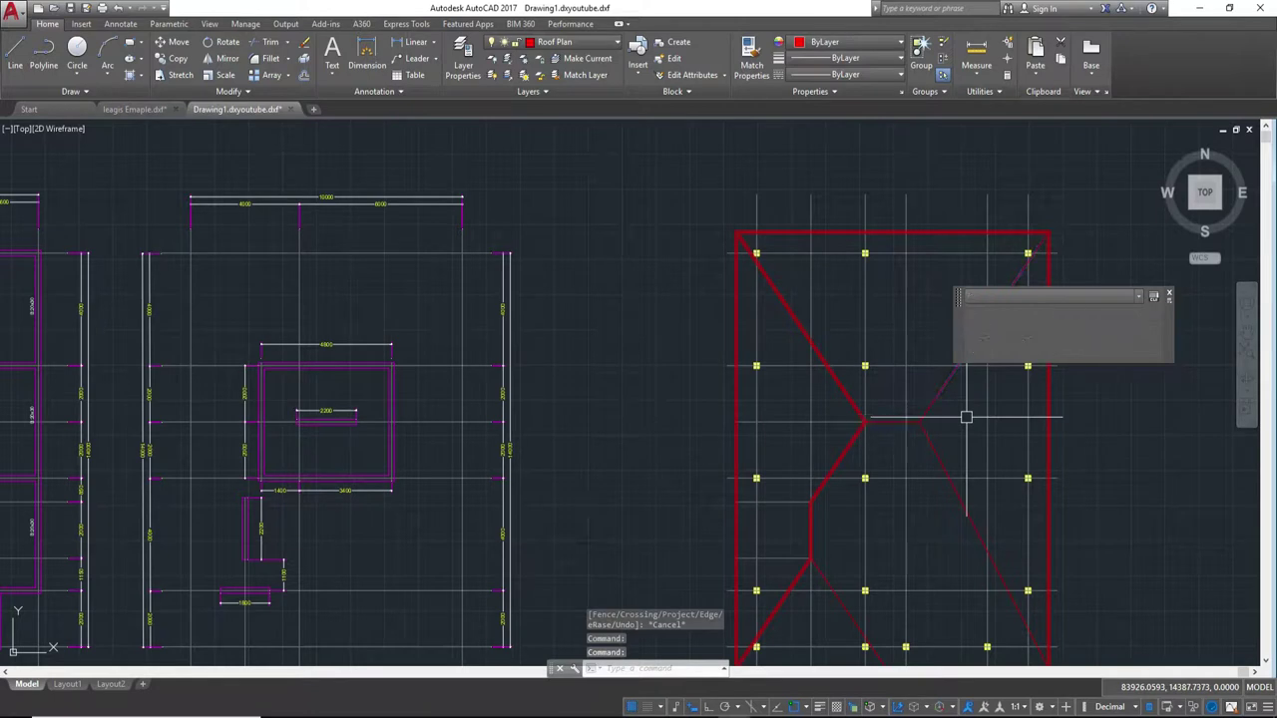
pyautogui.press('Escape')
pyautogui.press('Return')
pyautogui.scroll(3, 941, 430)
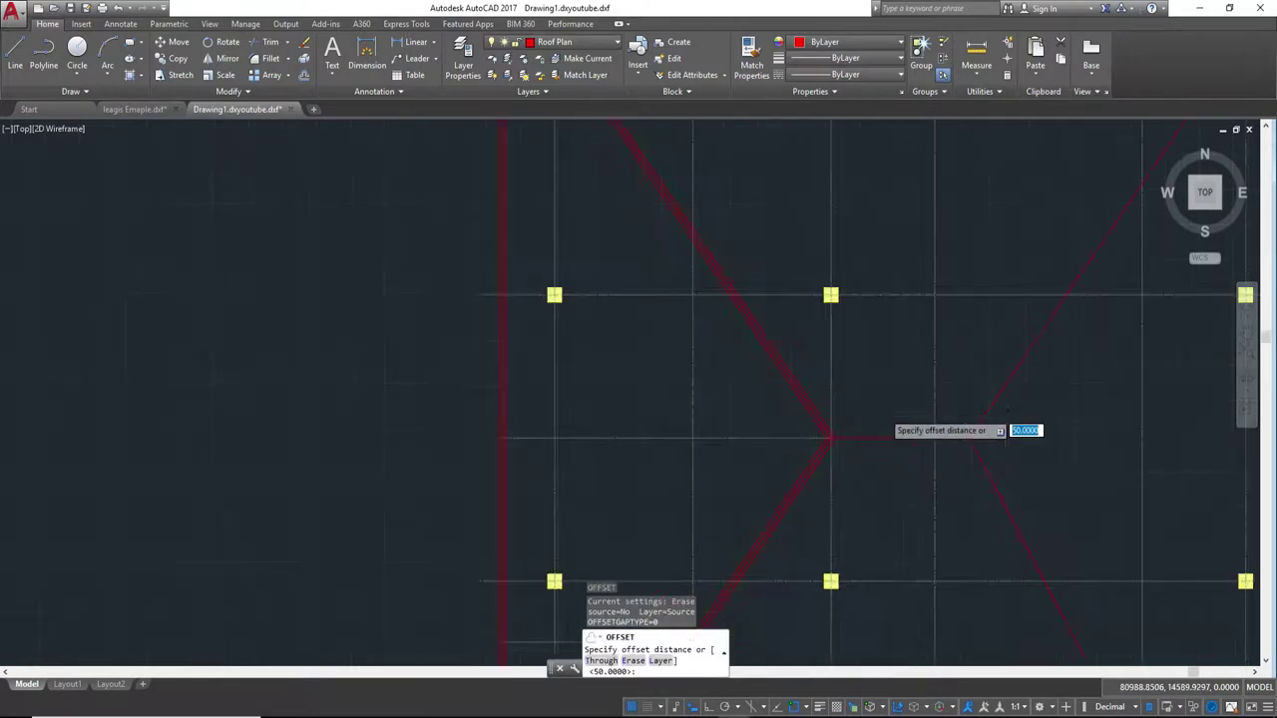
pyautogui.press('Return')
pyautogui.scroll(2, 884, 425)
pyautogui.click(884, 477)
pyautogui.click(902, 369)
pyautogui.click(870, 480)
pyautogui.click(878, 514)
pyautogui.scroll(-5, 956, 528)
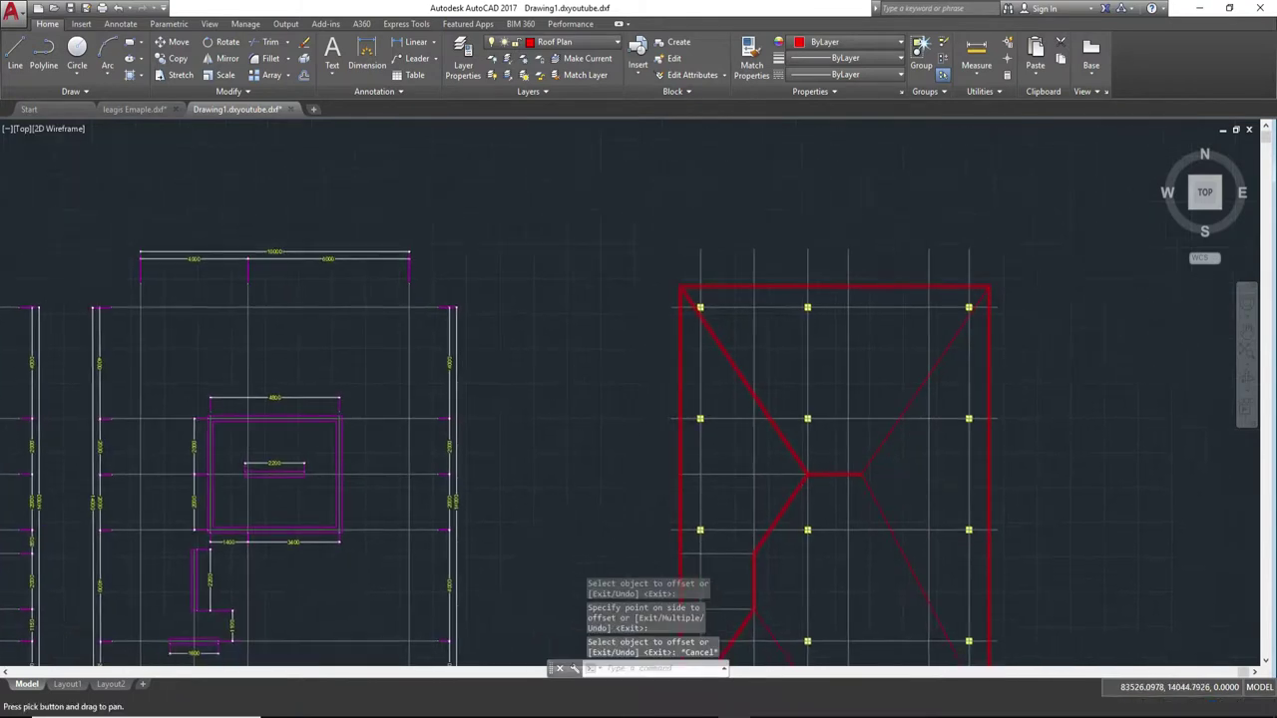
pyautogui.scroll(4, 988, 349)
pyautogui.press('Escape')
# - Join the upper and lower right hip lines into one polyline
pyautogui.click(869, 409)
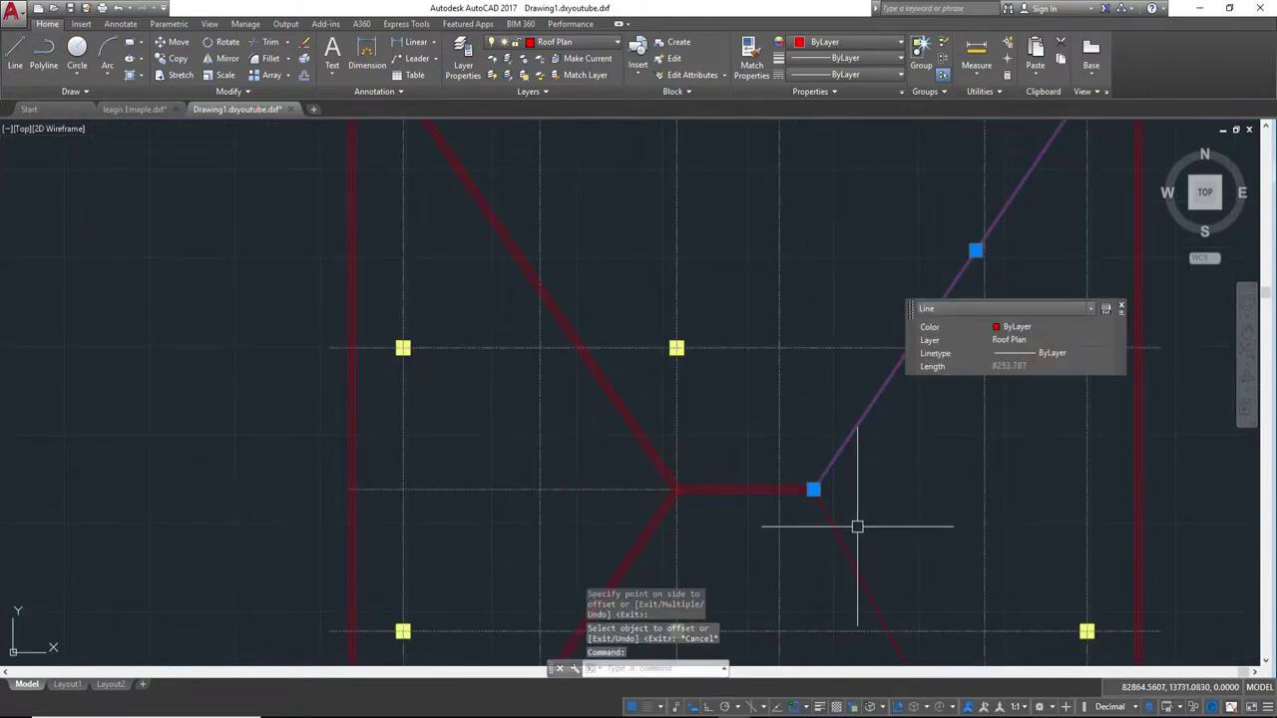
pyautogui.click(845, 543)
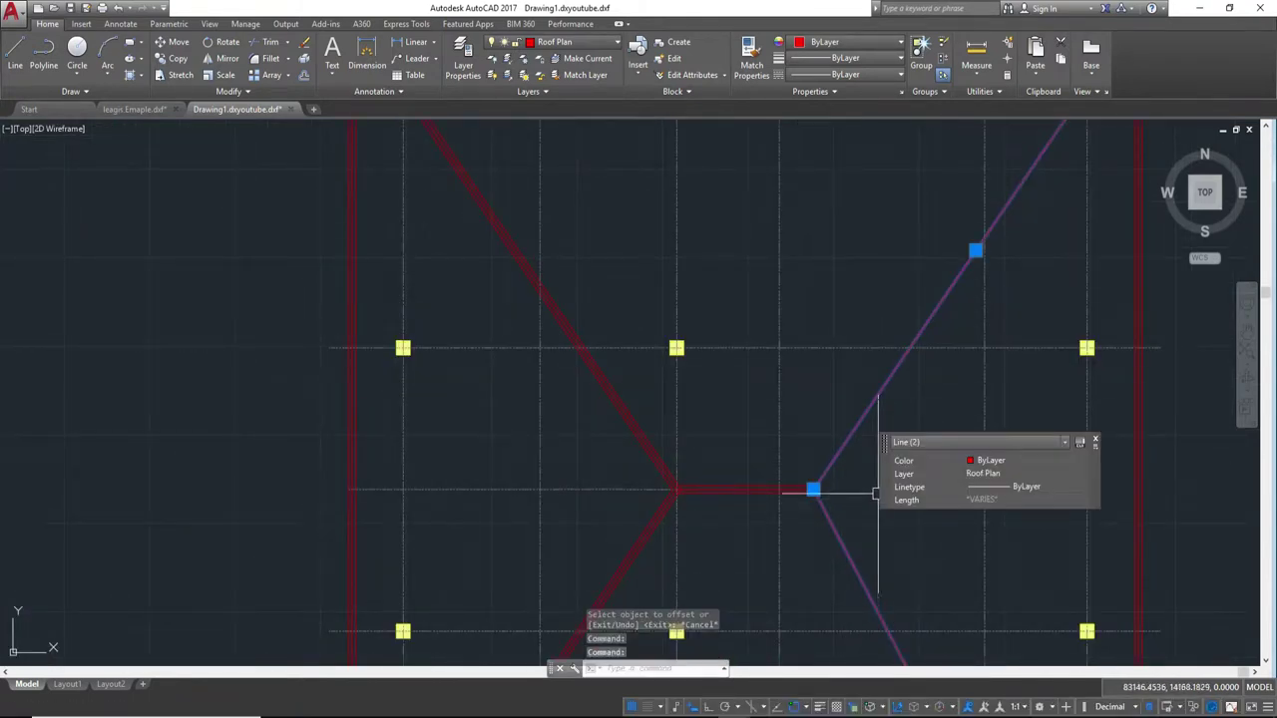
pyautogui.write('o')
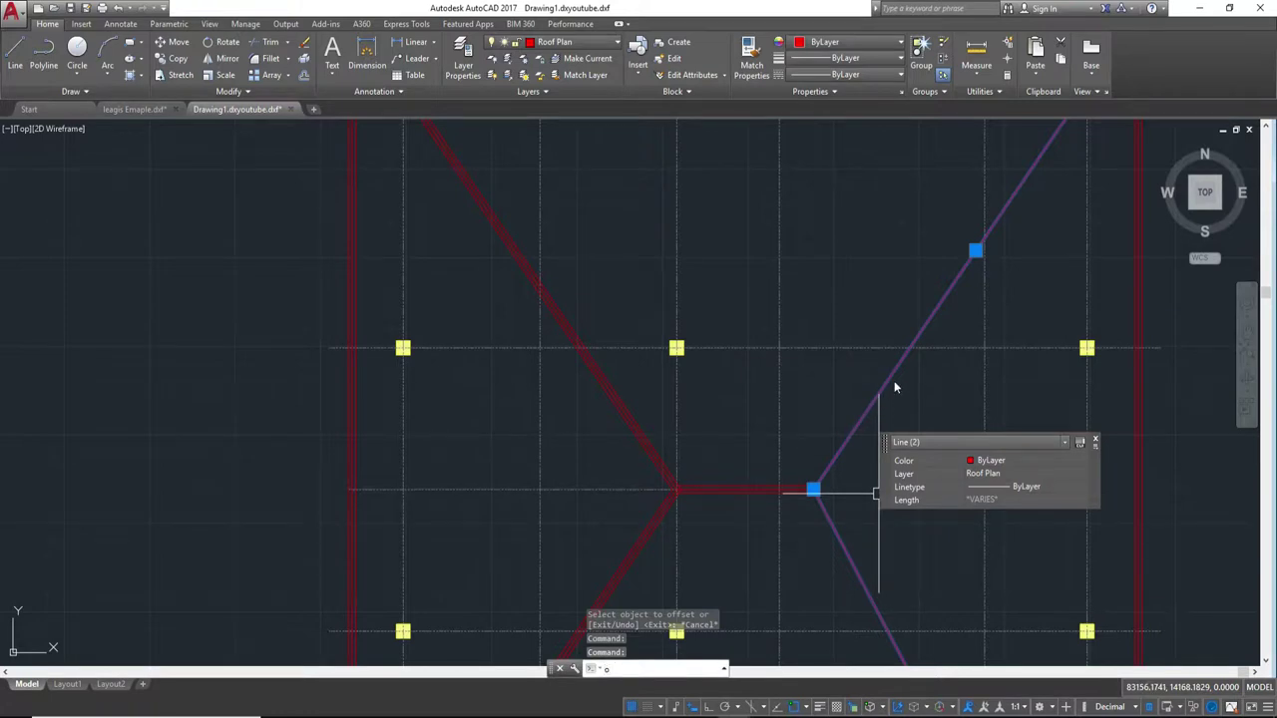
pyautogui.click(864, 280)
pyautogui.press('Escape')
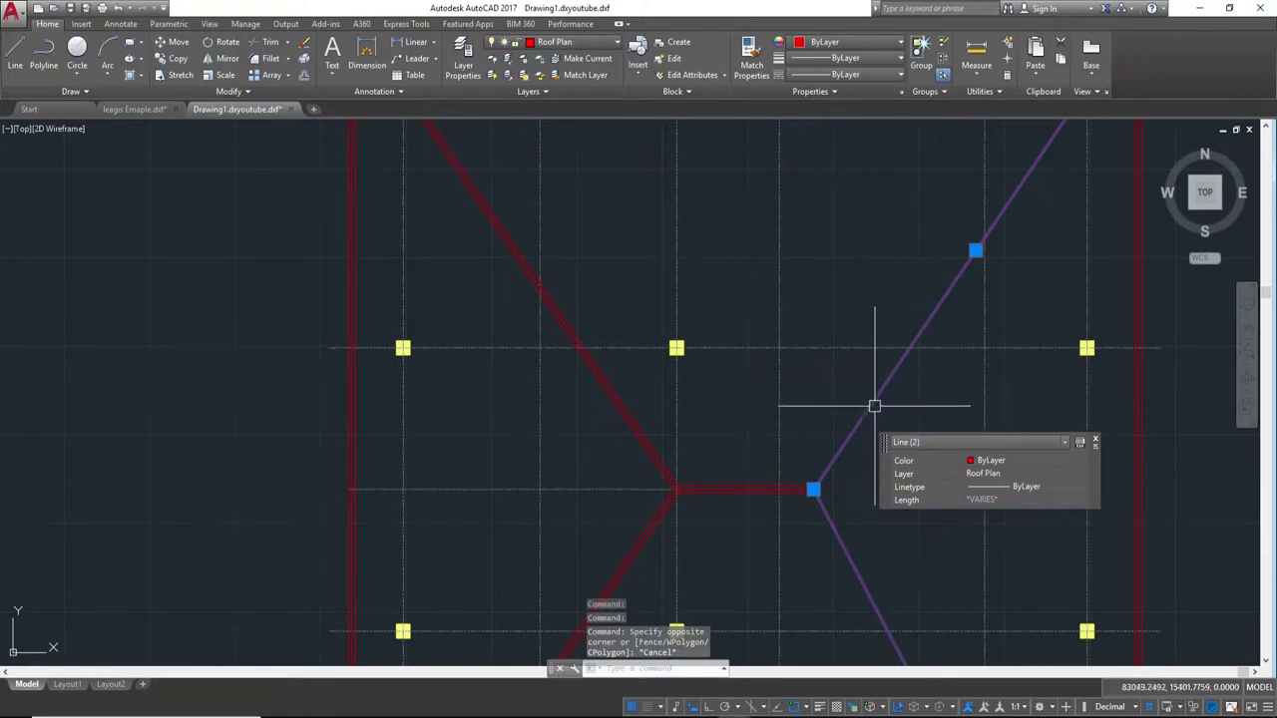
pyautogui.click(1096, 442)
pyautogui.press('Escape')
pyautogui.click(872, 441)
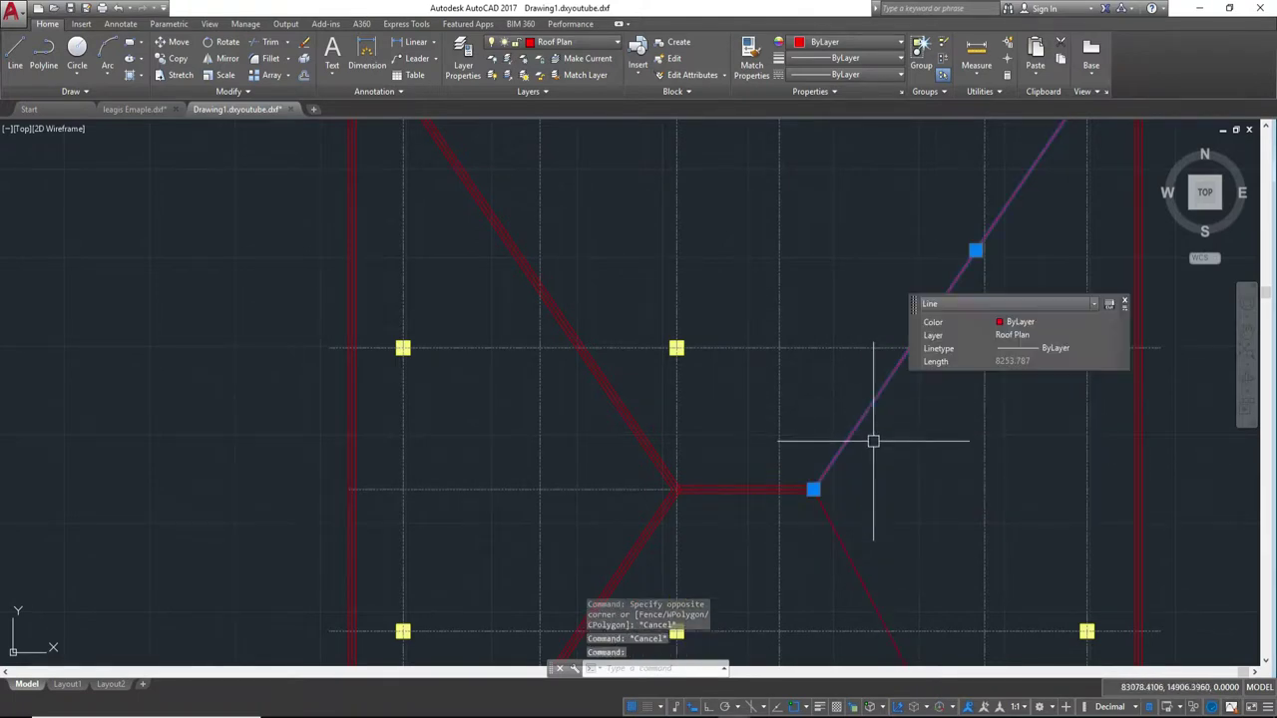
pyautogui.click(844, 542)
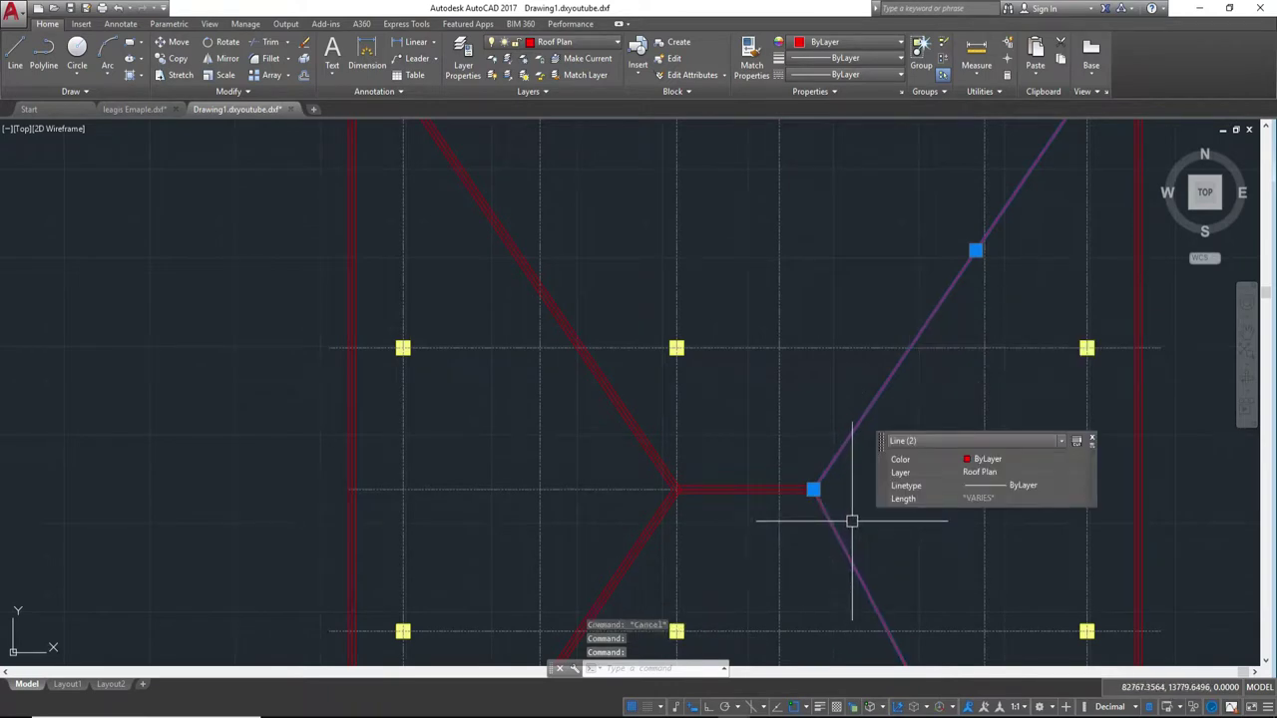
pyautogui.write('J')
pyautogui.press('Return')
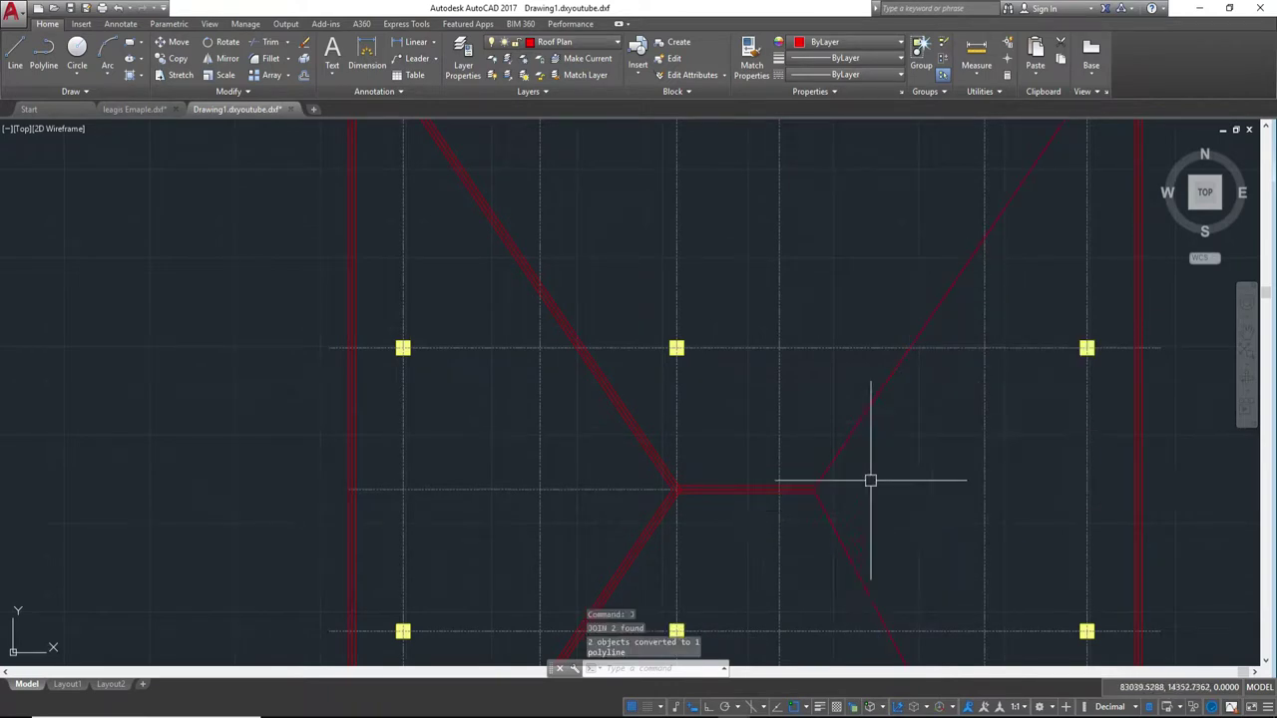
# - Offset the joined hip polyline 50 units to both sides
pyautogui.write('o')
pyautogui.press('Return')
pyautogui.press('Return')
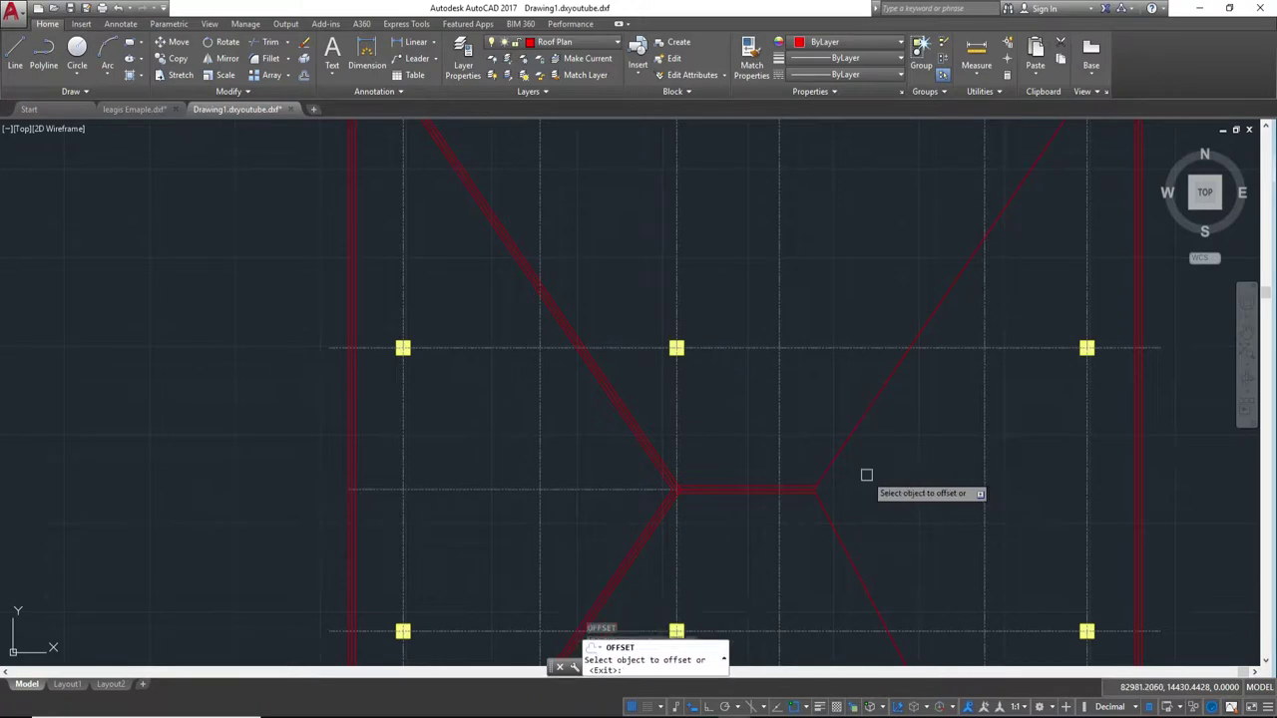
pyautogui.click(858, 430)
pyautogui.click(887, 453)
pyautogui.scroll(3, 855, 425)
pyautogui.click(855, 422)
pyautogui.click(801, 393)
pyautogui.scroll(-3, 828, 445)
pyautogui.press('Escape')
pyautogui.scroll(5, 851, 410)
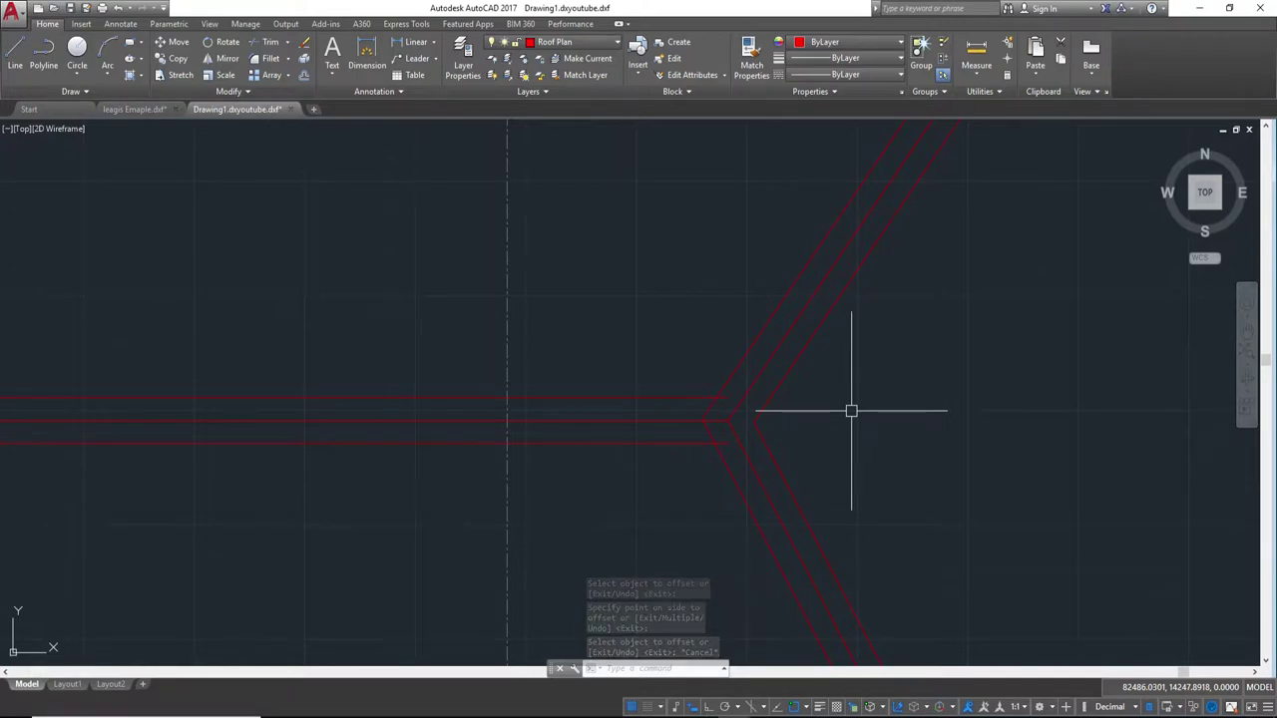
# - Trim, using all lines as edges, the diagonal piece running past the top line
pyautogui.write('r')
pyautogui.press('Return')
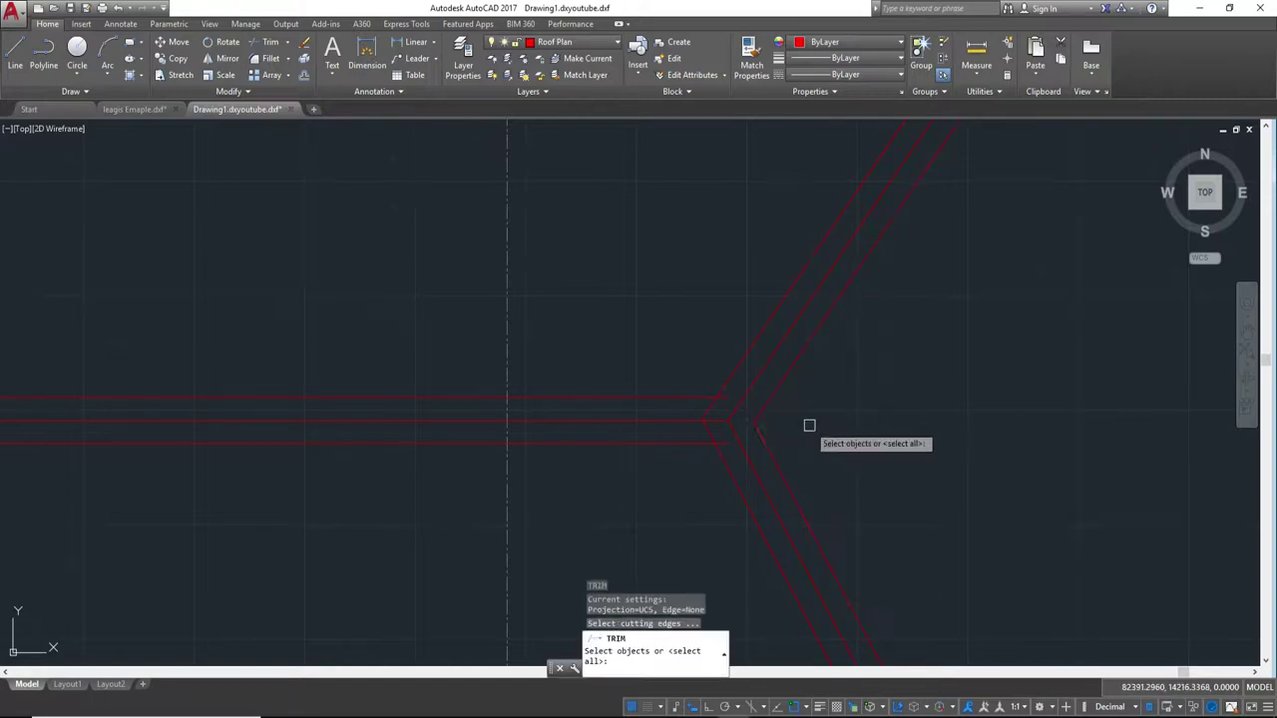
pyautogui.press('Return')
pyautogui.scroll(4, 809, 426)
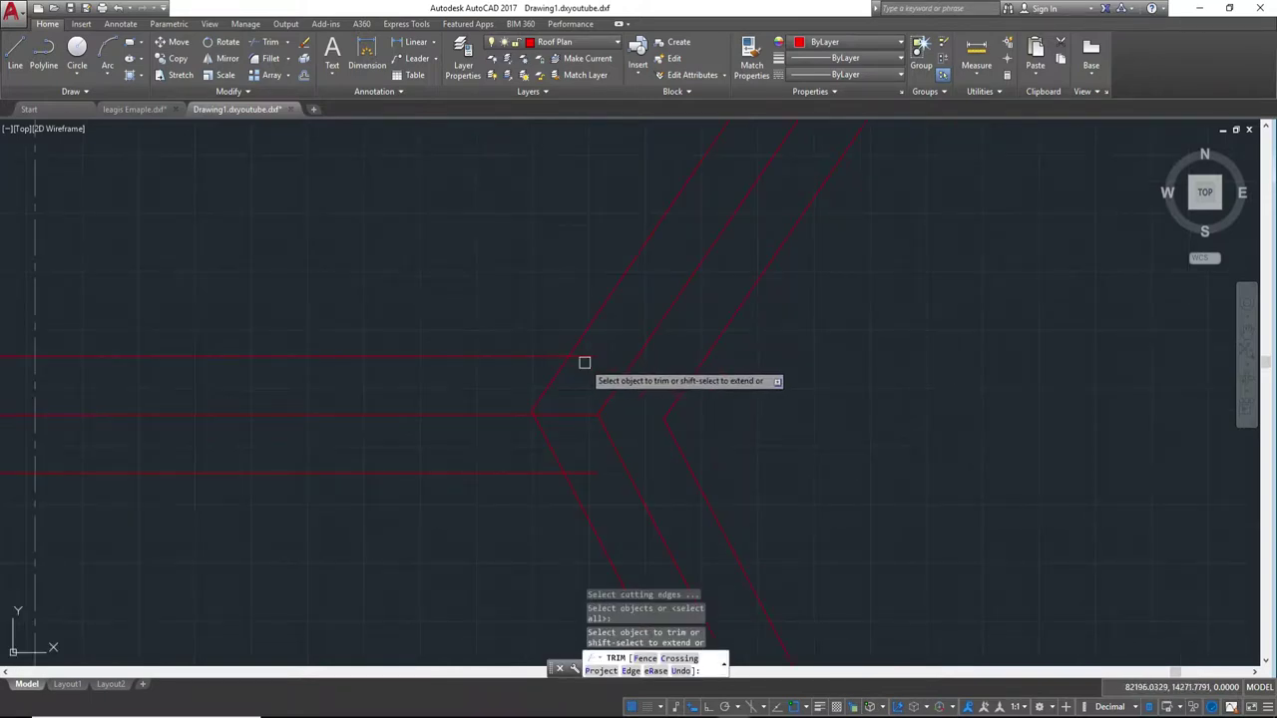
pyautogui.click(545, 384)
pyautogui.scroll(5, 545, 433)
pyautogui.scroll(-3, 527, 402)
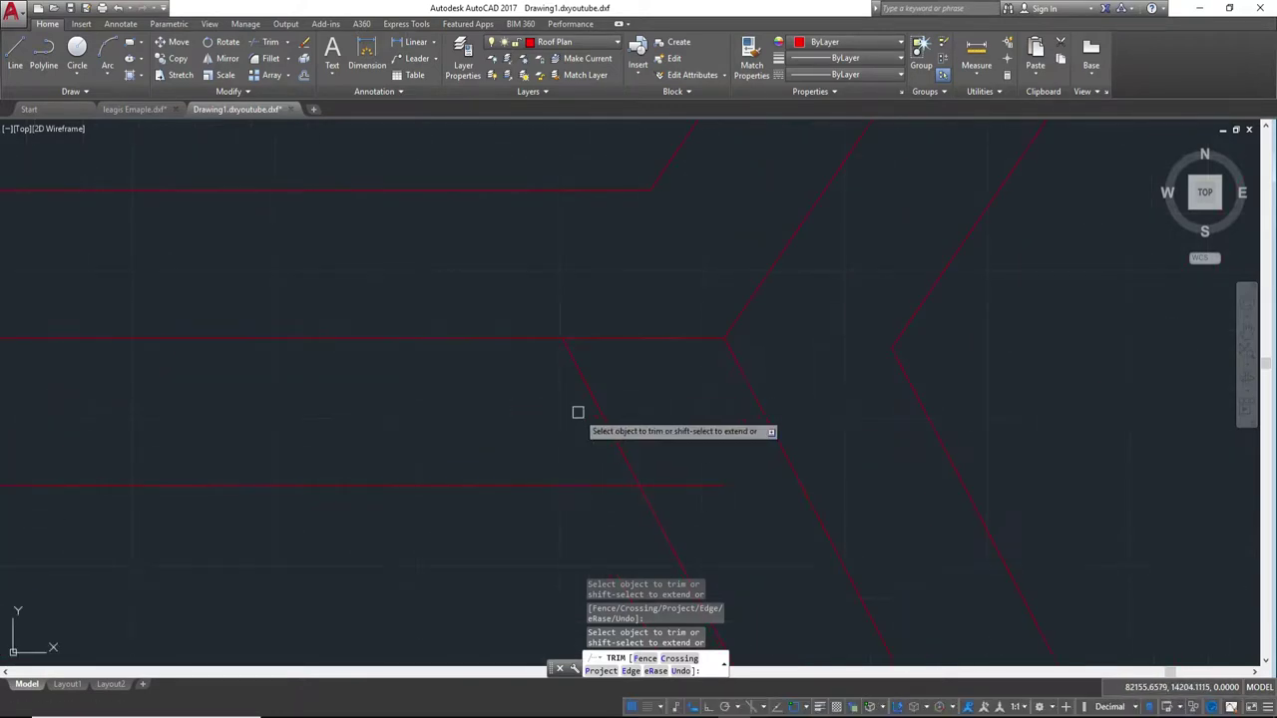
pyautogui.scroll(-2, 665, 459)
pyautogui.scroll(-2, 701, 484)
# - Trim the horizontal stubs at the ridge junction, undoing one wrong trim
pyautogui.moveTo(679, 450); pyautogui.dragTo(518, 442, button='middle')
pyautogui.scroll(3, 462, 459)
pyautogui.scroll(2, 616, 549)
pyautogui.scroll(2, 613, 419)
pyautogui.click(664, 253)
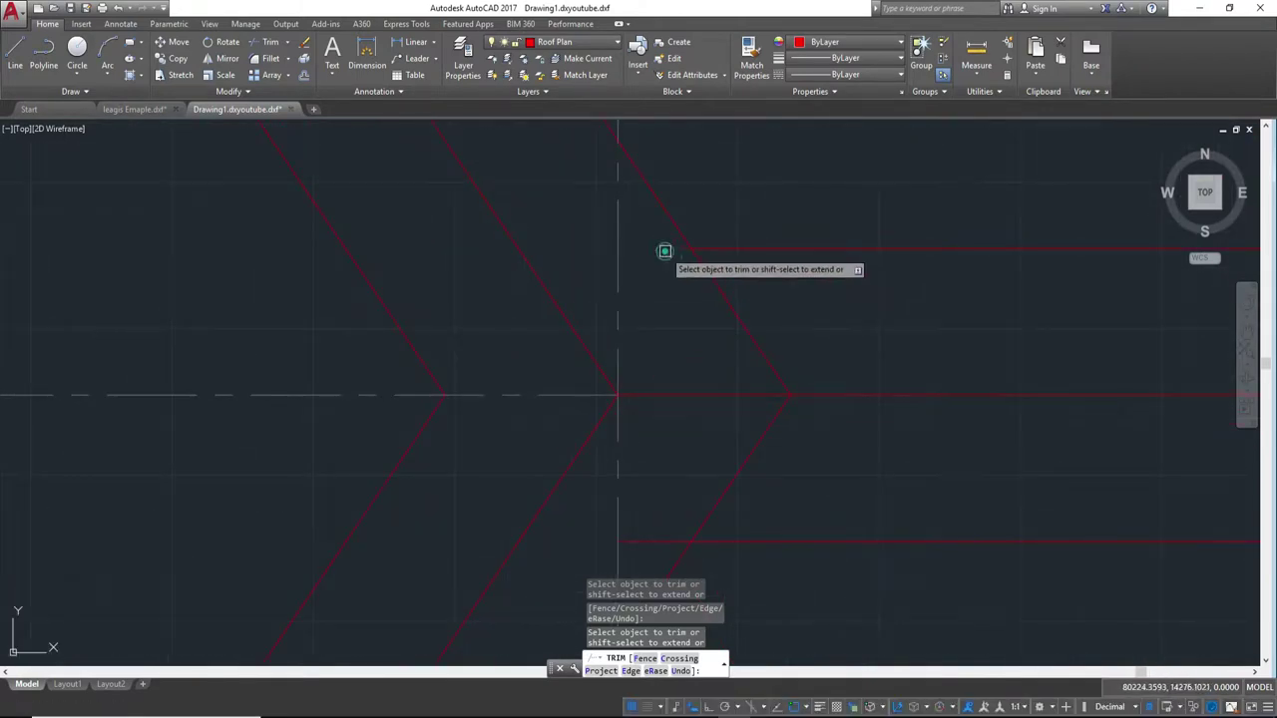
pyautogui.click(669, 399)
pyautogui.click(633, 542)
pyautogui.click(634, 542)
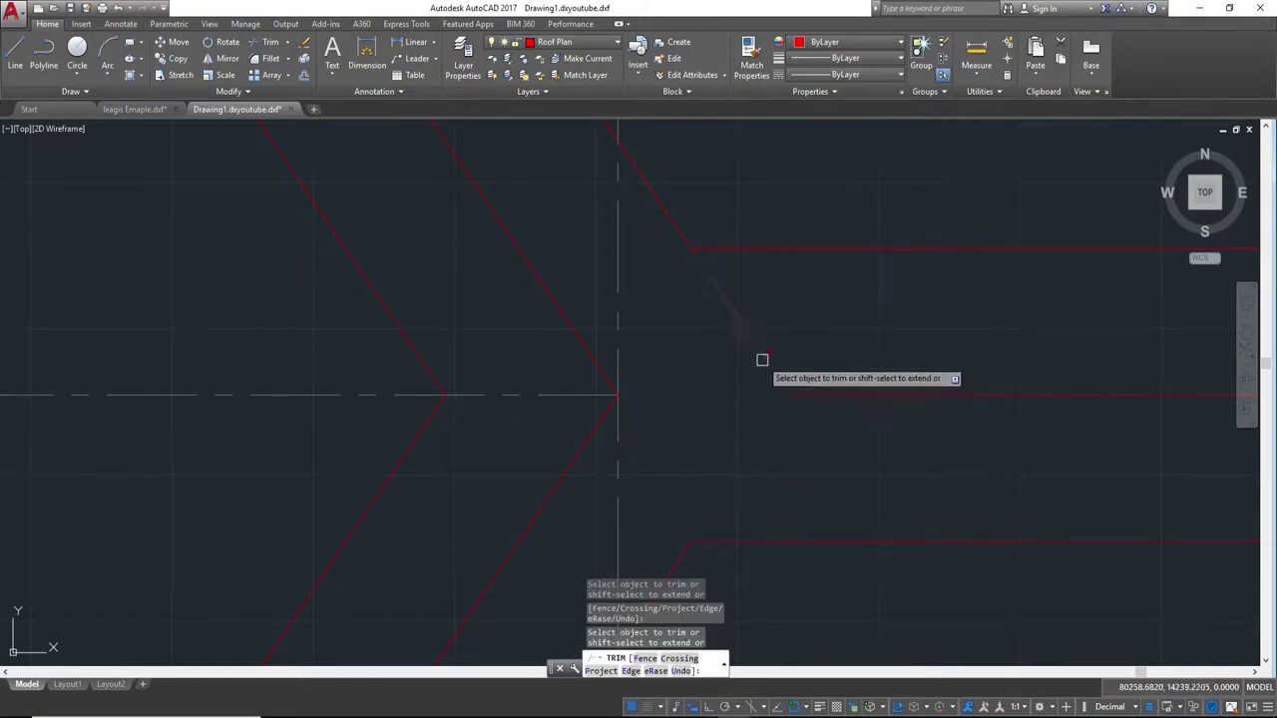
pyautogui.hotkey('ctrl', 'z')
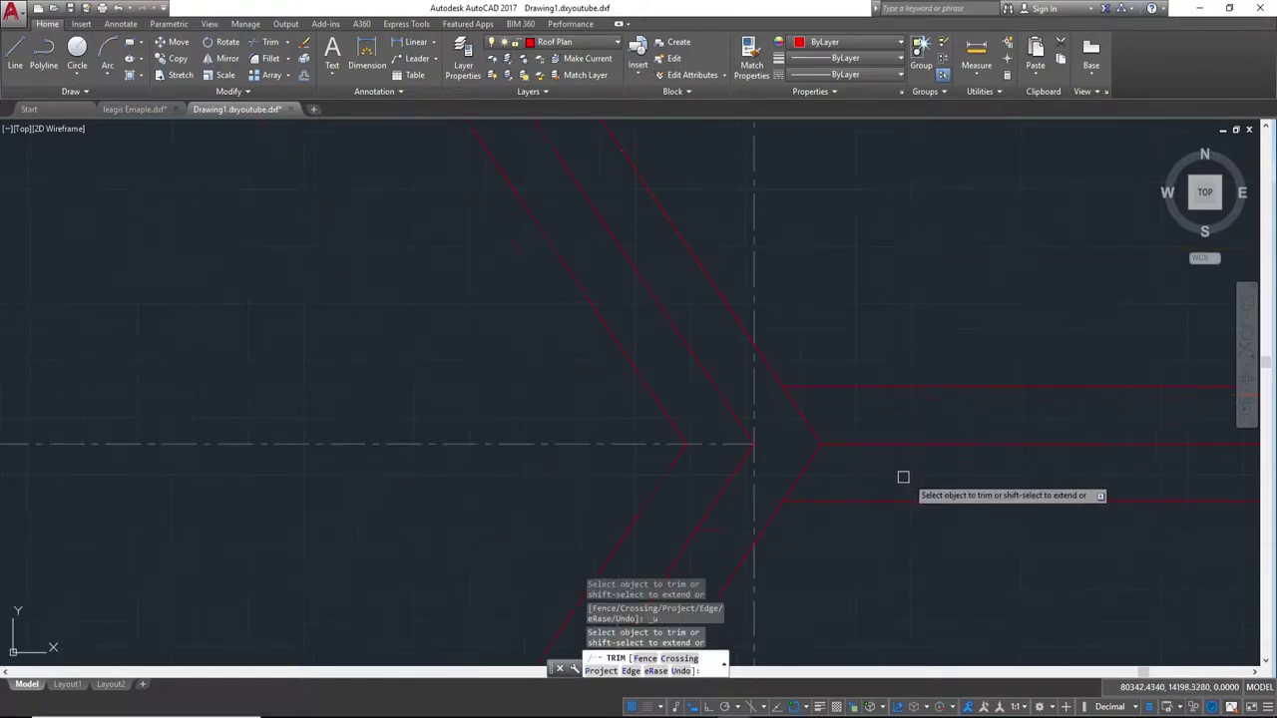
pyautogui.scroll(-3, 919, 400)
pyautogui.scroll(2, 1003, 416)
pyautogui.scroll(4, 1046, 430)
pyautogui.scroll(-2, 1196, 260)
pyautogui.scroll(3, 944, 288)
pyautogui.scroll(3, 855, 408)
# - Trim the overshooting diagonal ends and pieces at the lower roof corner
pyautogui.moveTo(855, 408); pyautogui.dragTo(807, 500, button='middle')
pyautogui.scroll(-2, 807, 501)
pyautogui.scroll(1, 749, 313)
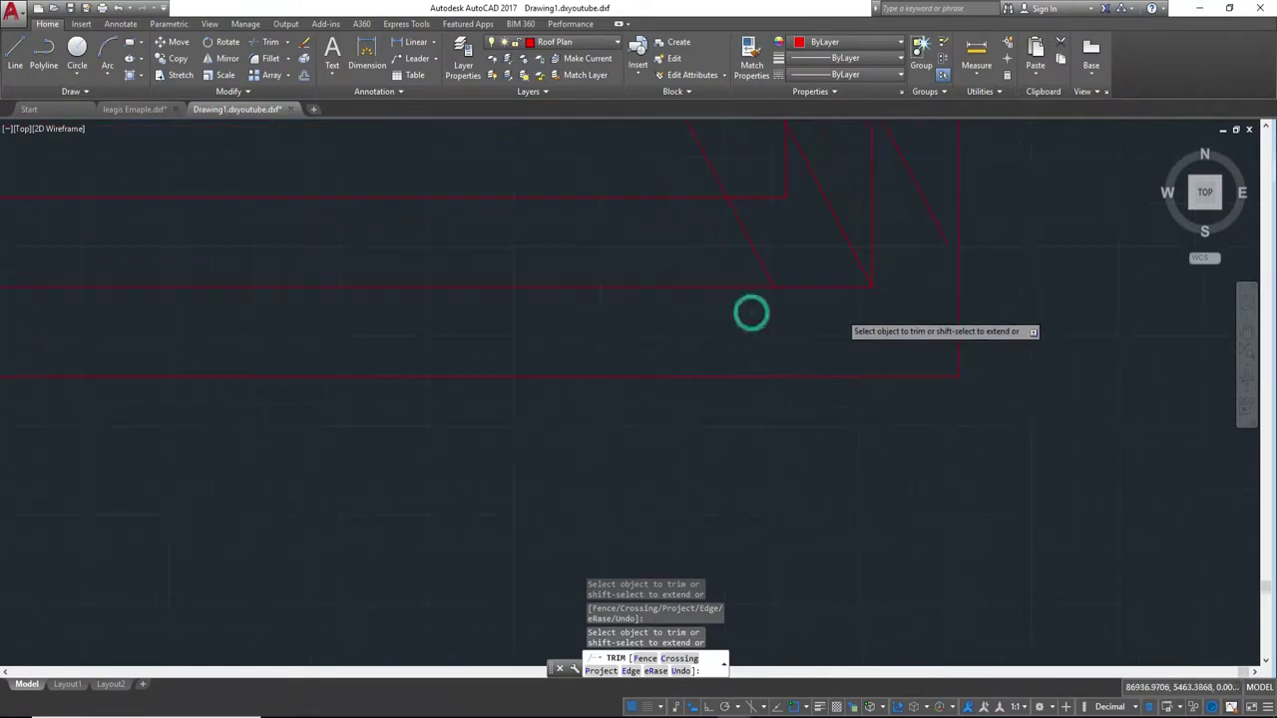
pyautogui.scroll(1, 812, 375)
pyautogui.click(804, 354)
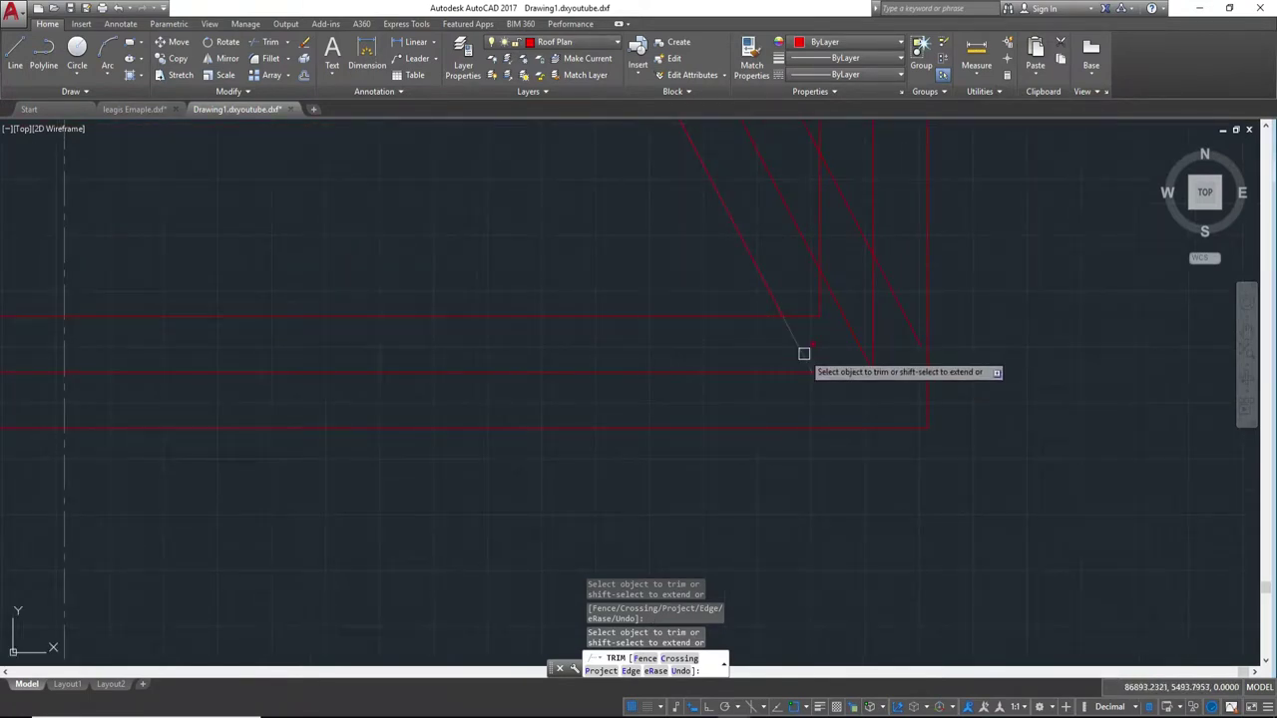
pyautogui.click(909, 314)
pyautogui.click(858, 220)
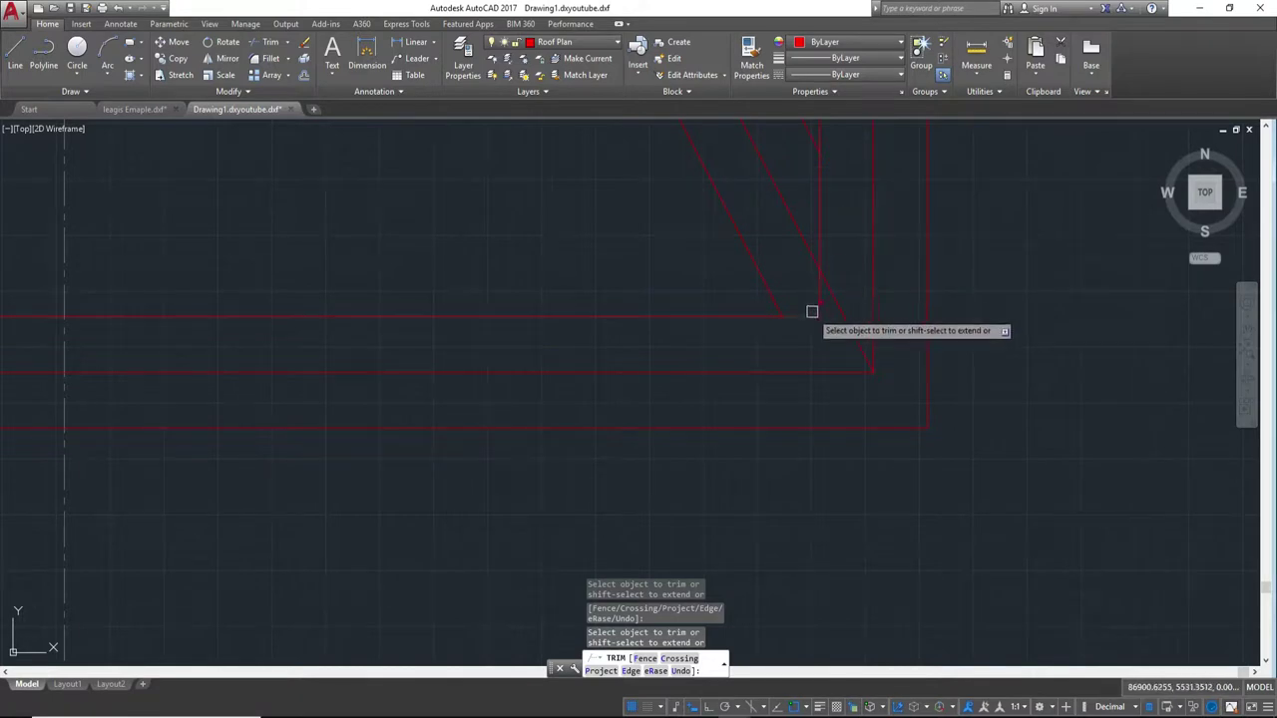
pyautogui.click(809, 316)
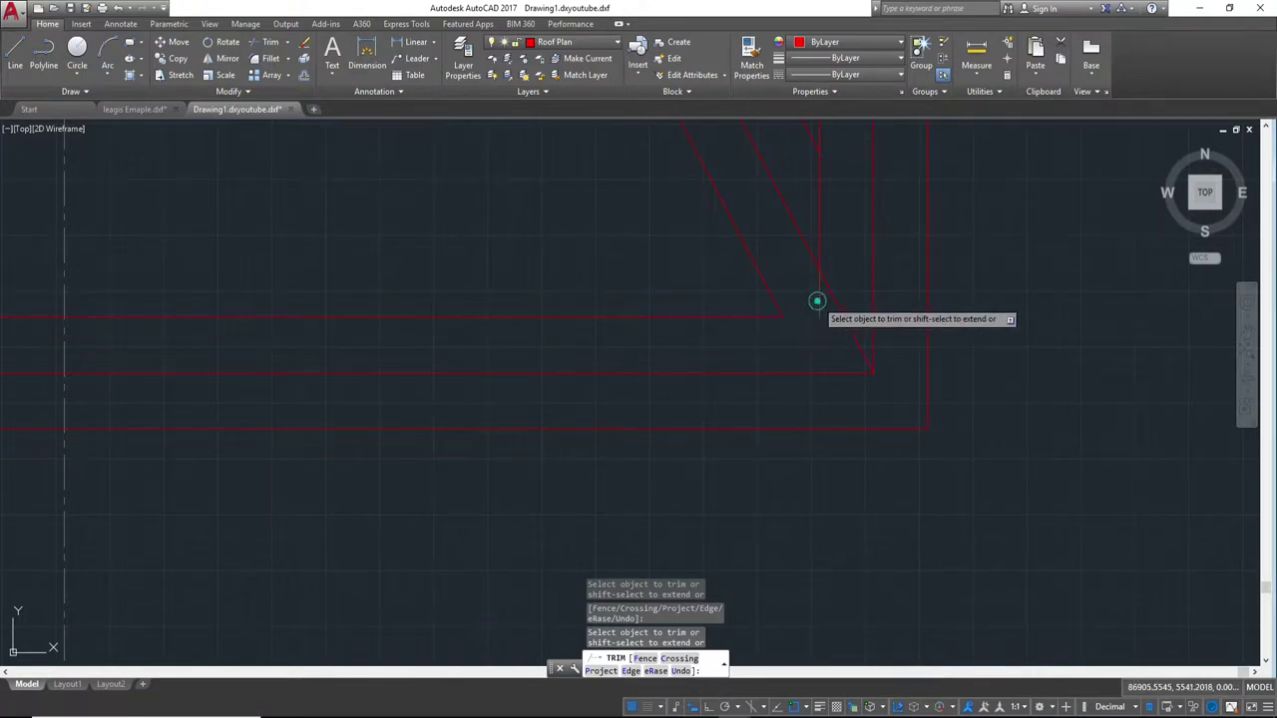
pyautogui.click(820, 222)
pyautogui.scroll(-2, 853, 339)
pyautogui.scroll(-2, 853, 359)
pyautogui.scroll(-2, 855, 397)
pyautogui.scroll(2, 858, 399)
# - End trimming and offset the right roof diagonal 50 units to one side
pyautogui.press('Escape')
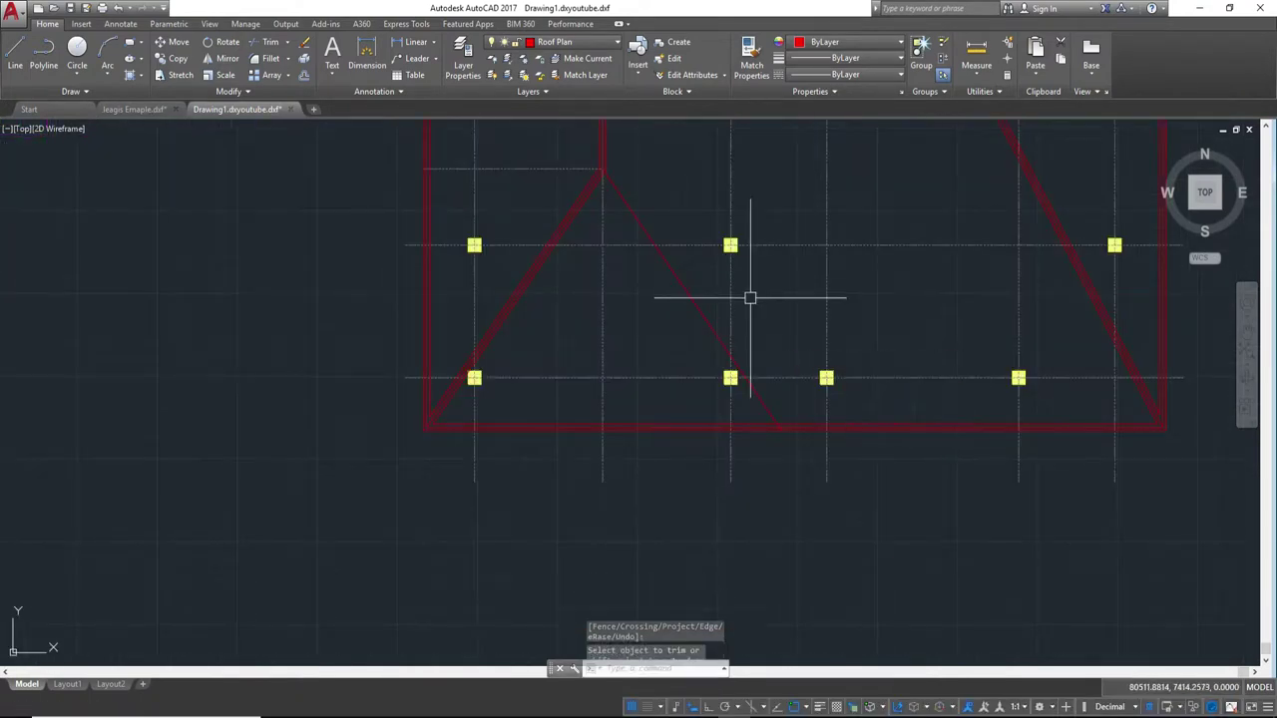
pyautogui.scroll(2, 798, 339)
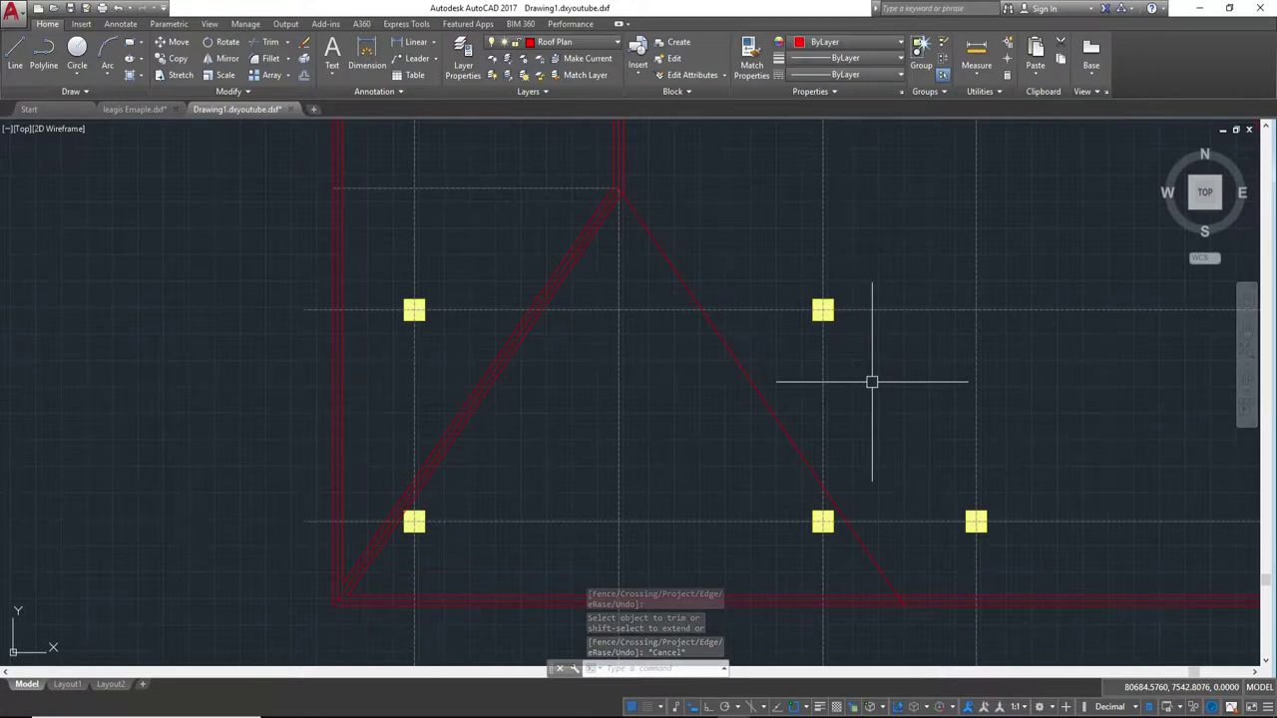
pyautogui.write('o')
pyautogui.press('Return')
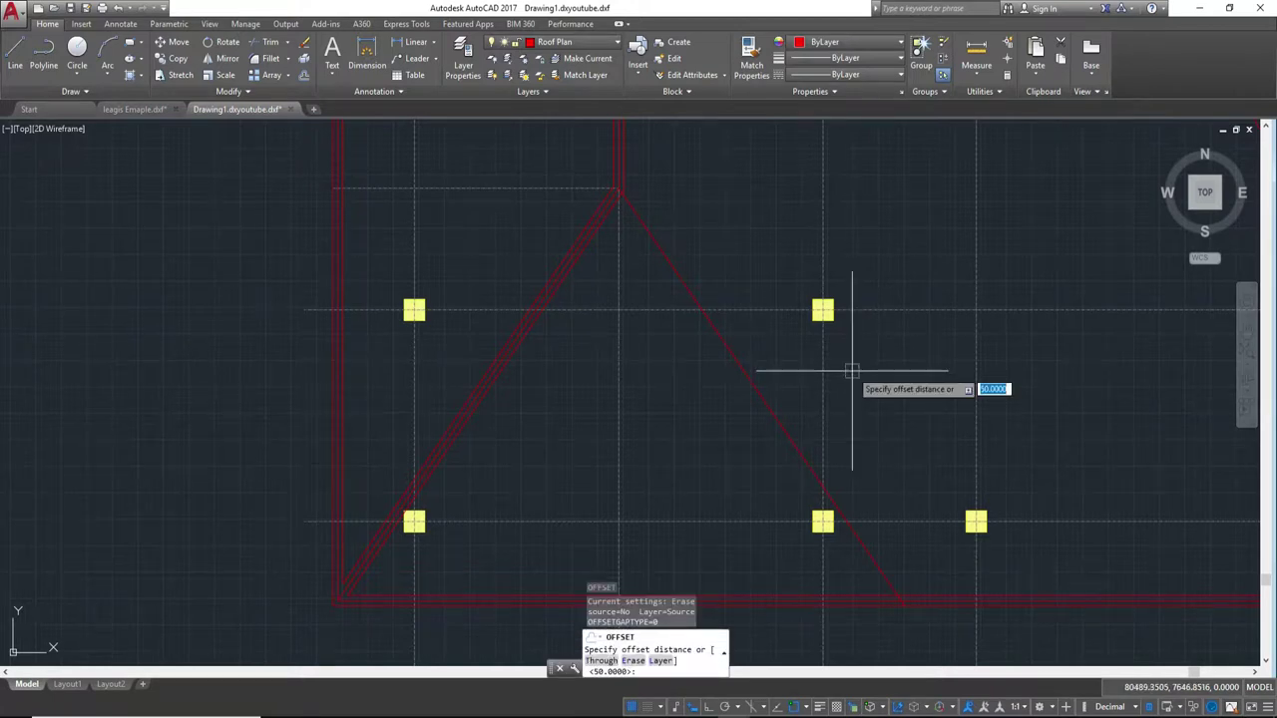
pyautogui.press('Return')
pyautogui.click(765, 402)
pyautogui.click(808, 363)
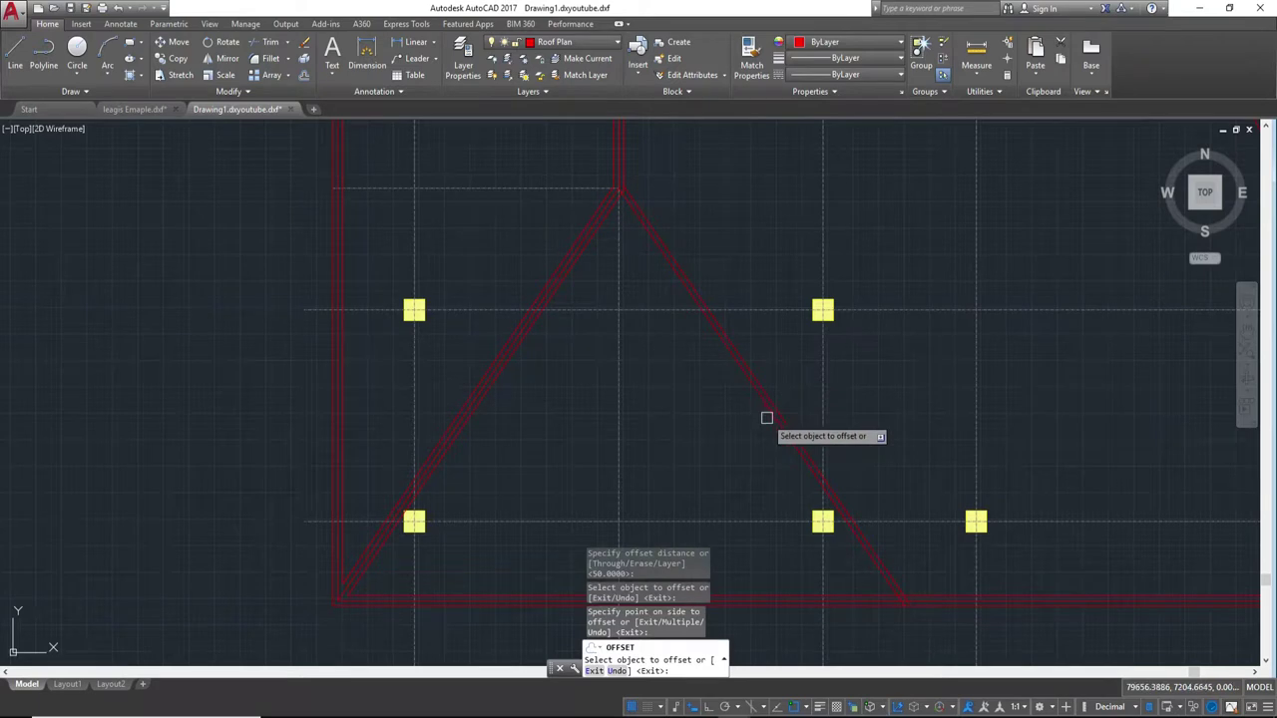
pyautogui.press('Escape')
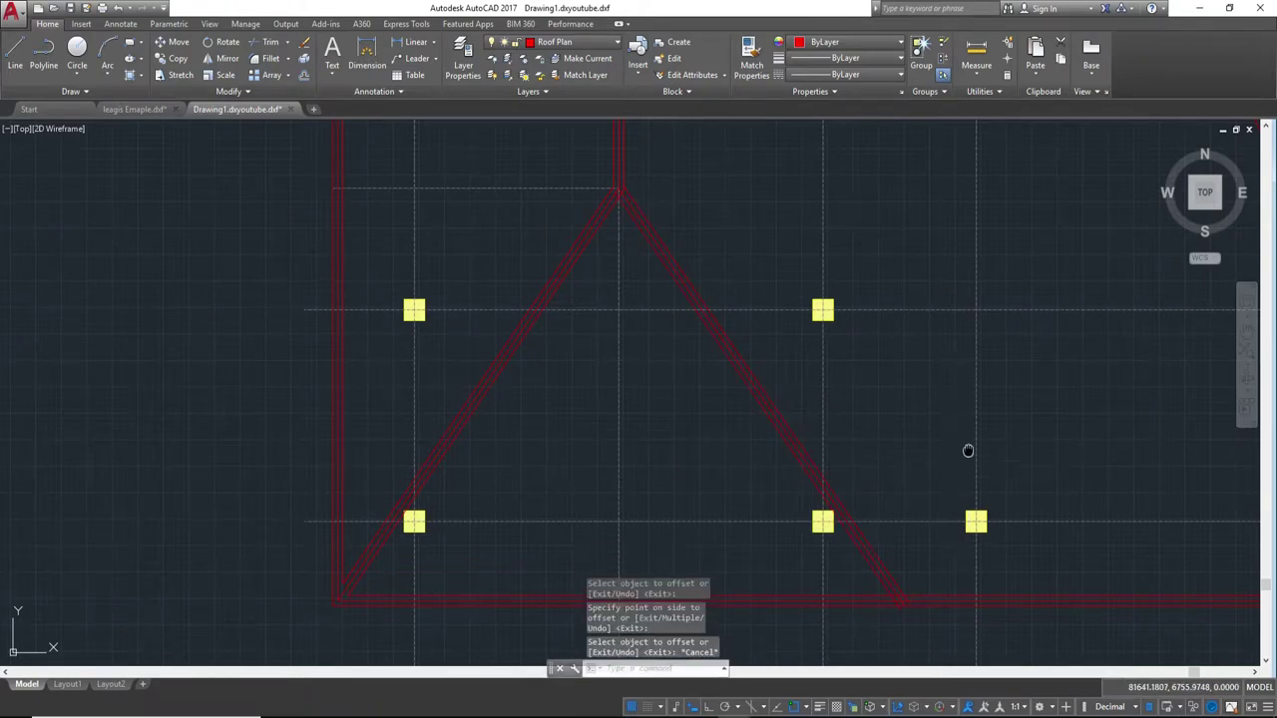
pyautogui.scroll(4, 967, 451)
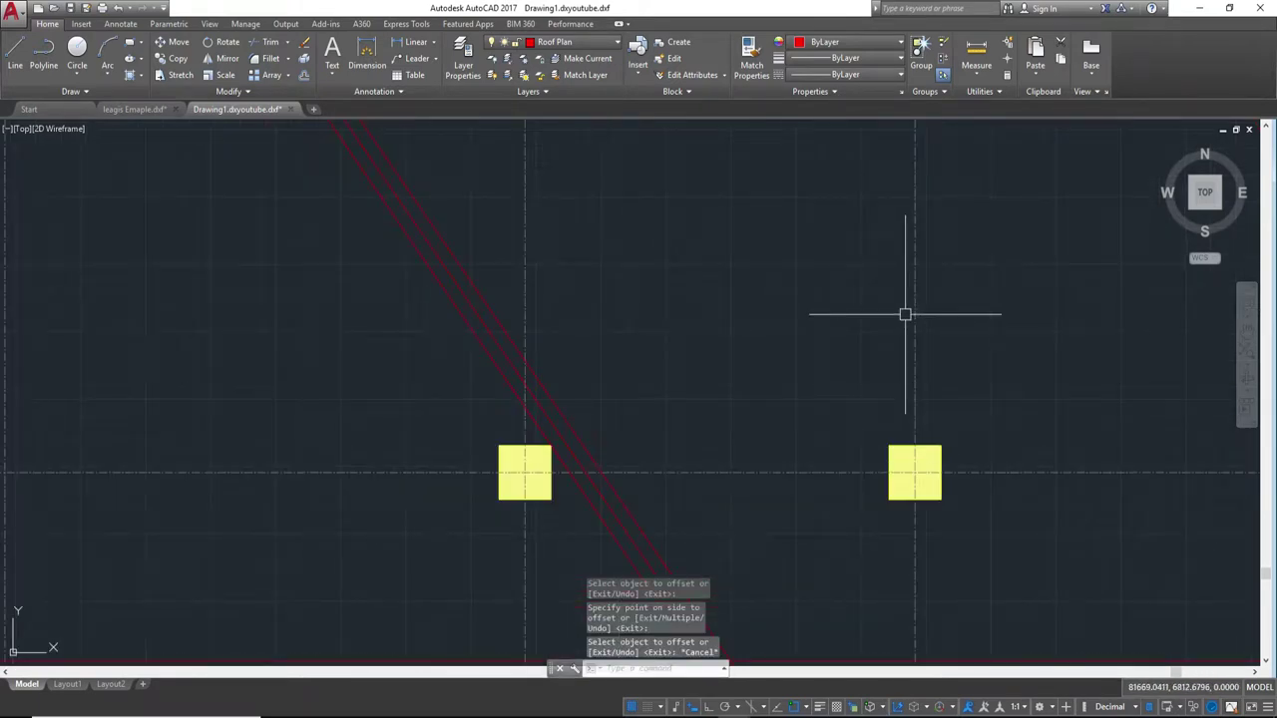
pyautogui.moveTo(829, 512); pyautogui.dragTo(858, 233, button='middle')
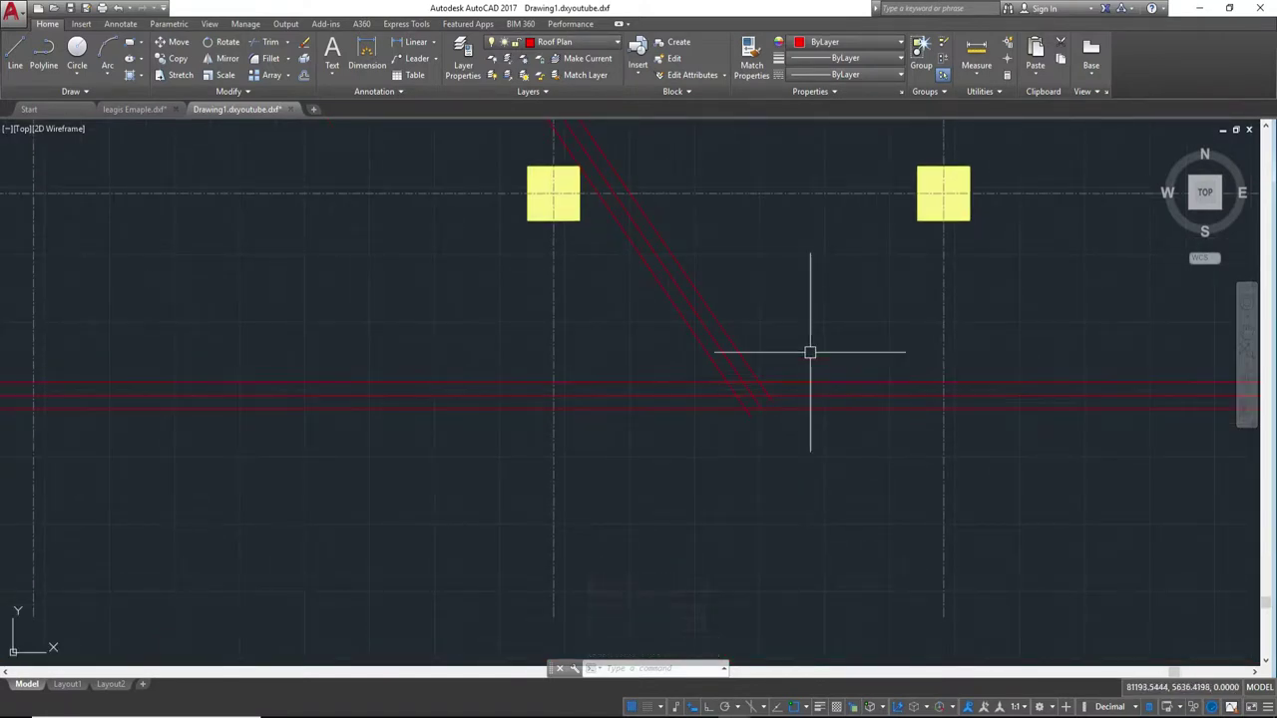
pyautogui.scroll(4, 789, 400)
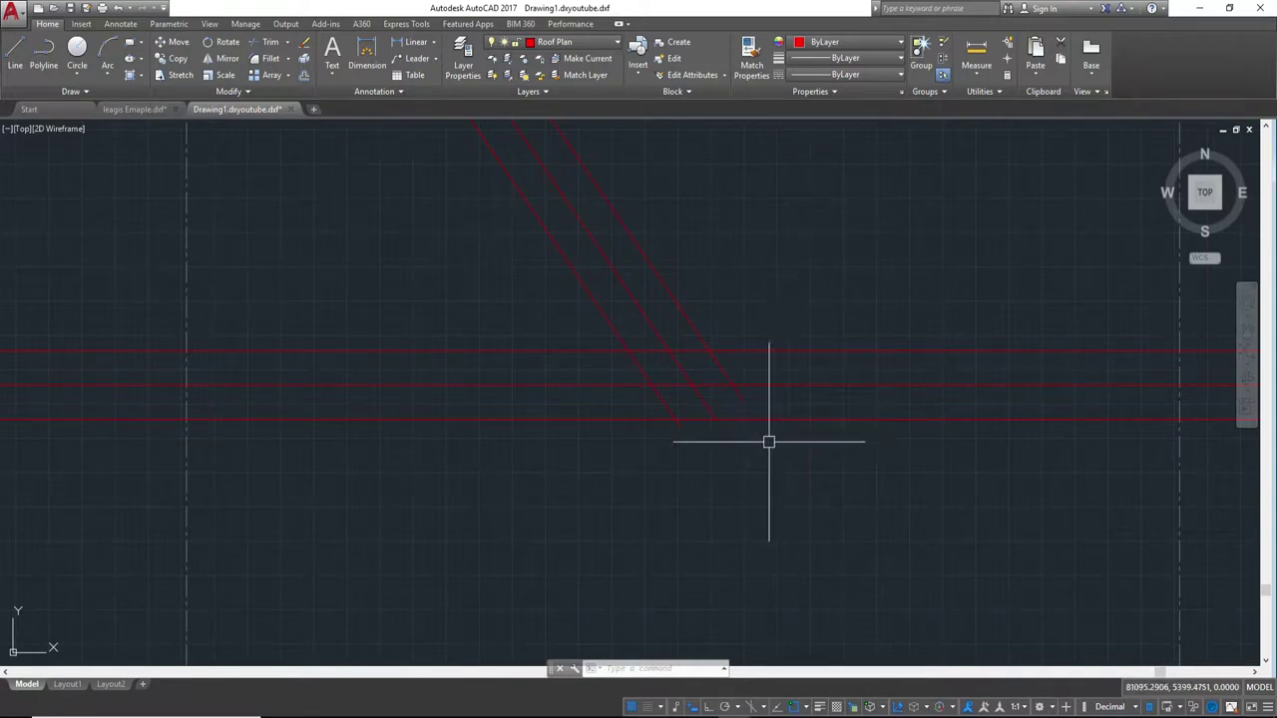
# - Draw a vertical line with Ortho on, rising from the hip junction
pyautogui.scroll(-1, 699, 371)
pyautogui.scroll(-1, 696, 359)
pyautogui.scroll(-1, 696, 369)
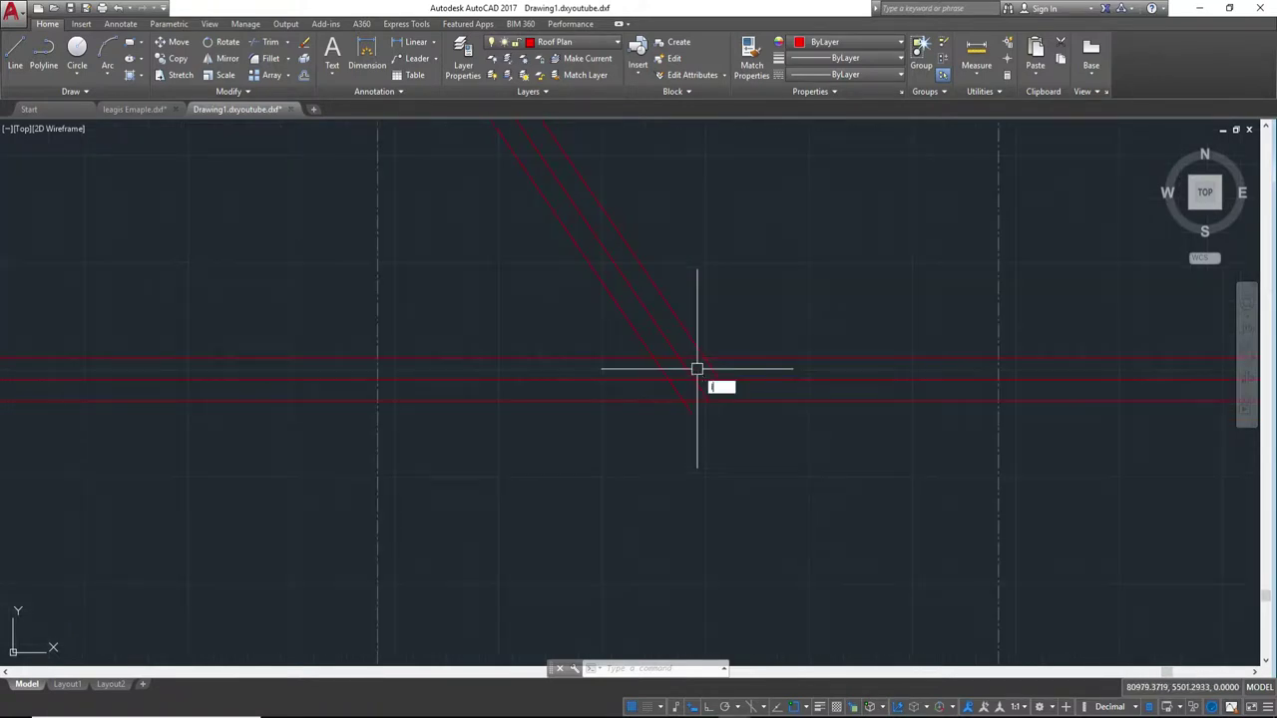
pyautogui.press('Return')
pyautogui.click(697, 376)
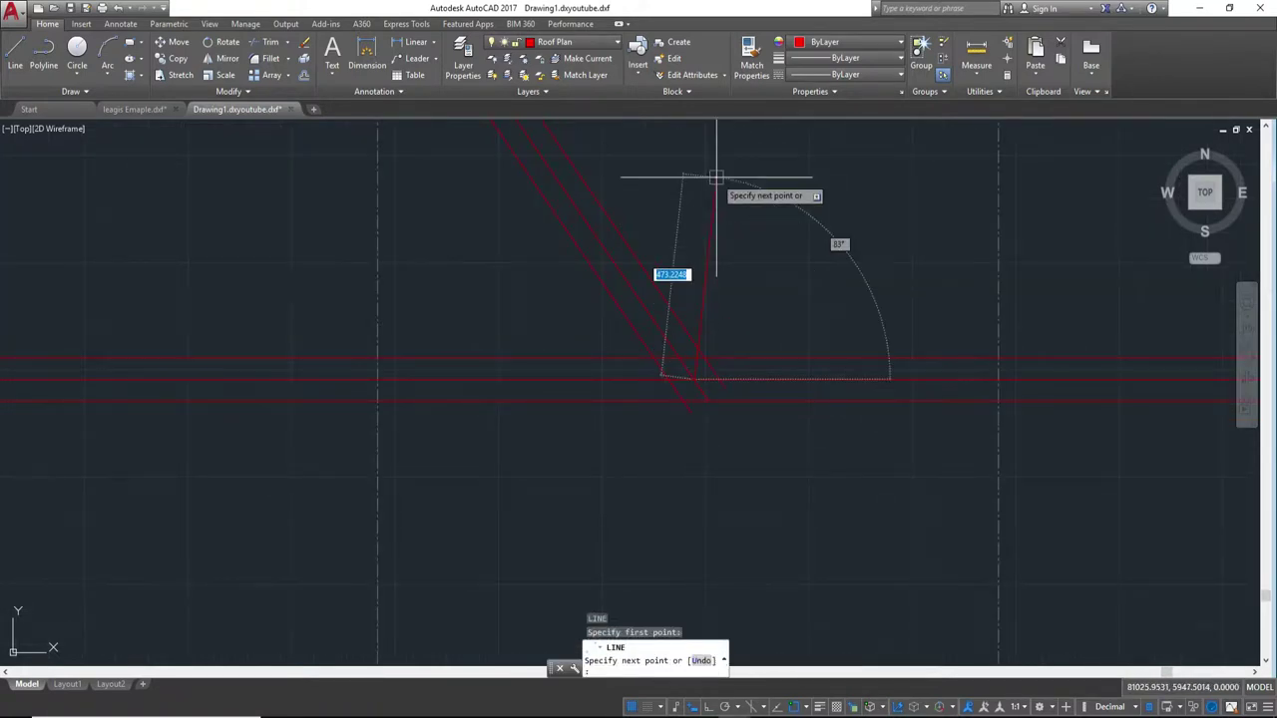
pyautogui.press('F8')
pyautogui.moveTo(685, 170); pyautogui.dragTo(675, 427, button='middle')
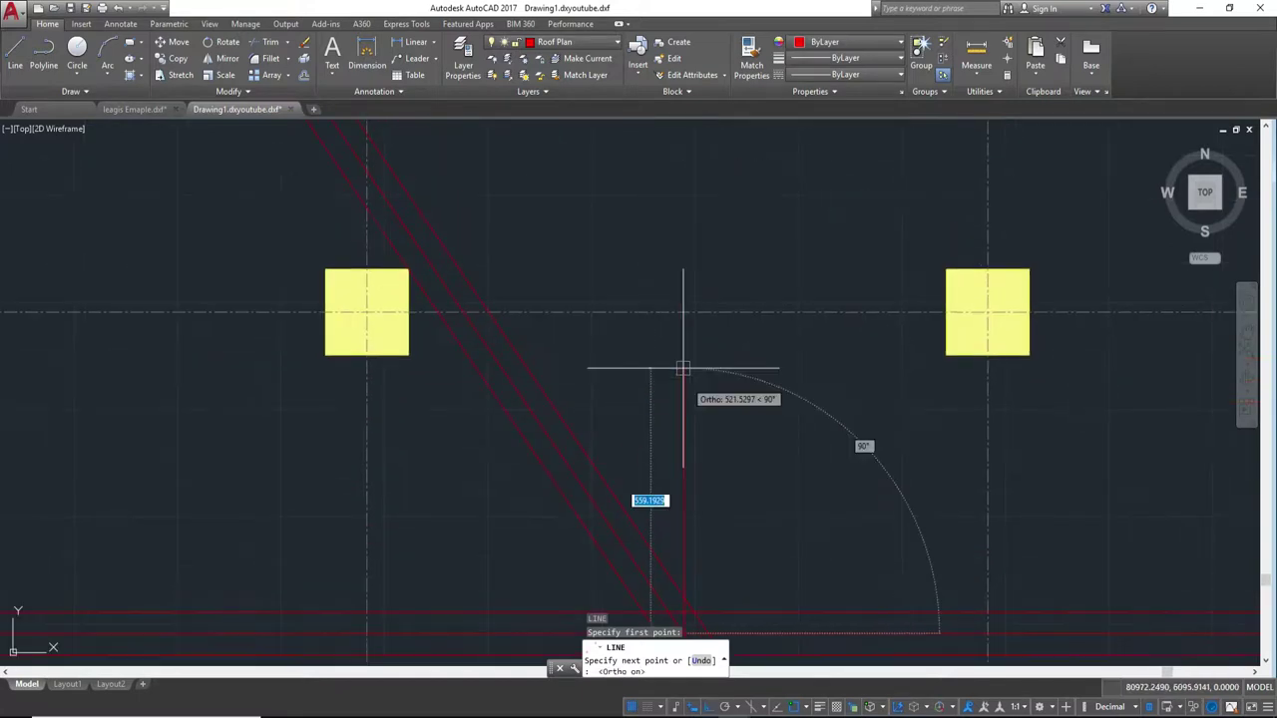
pyautogui.click(693, 191)
pyautogui.press('Escape')
pyautogui.scroll(2, 739, 319)
pyautogui.scroll(2, 761, 329)
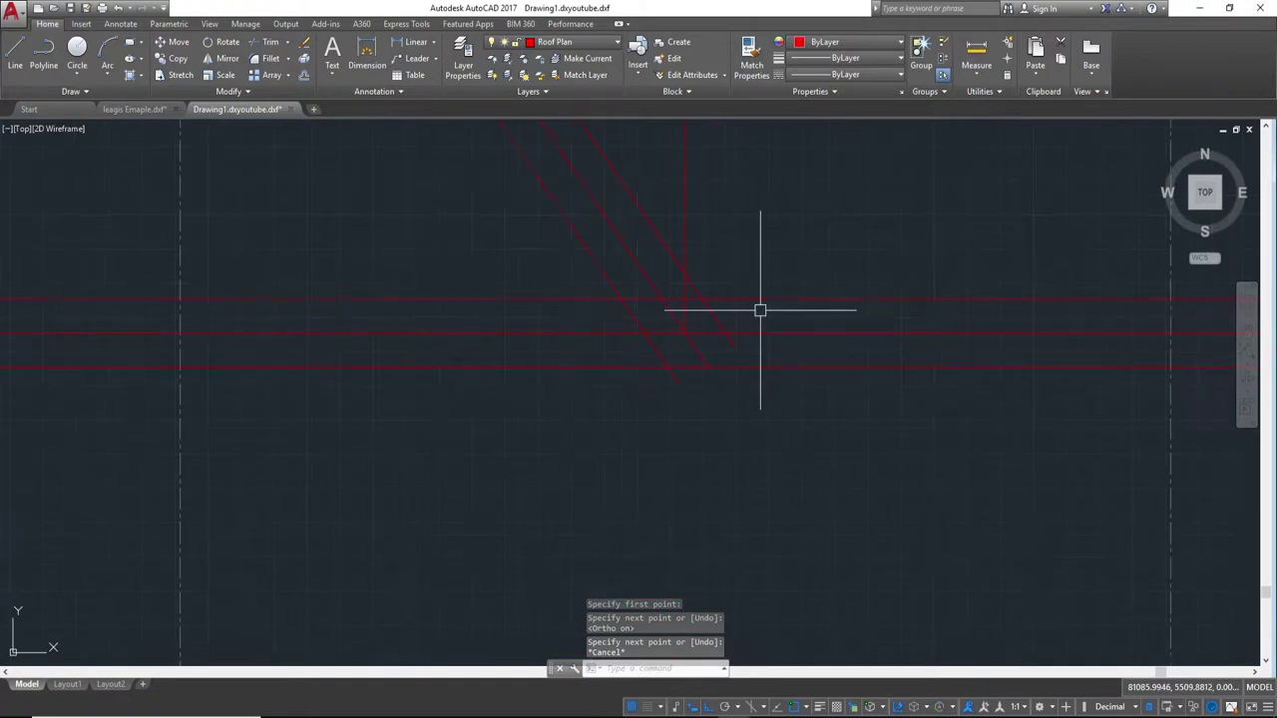
# - Offset the new vertical line 50 units to the right
pyautogui.write('o')
pyautogui.press('Return')
pyautogui.press('Return')
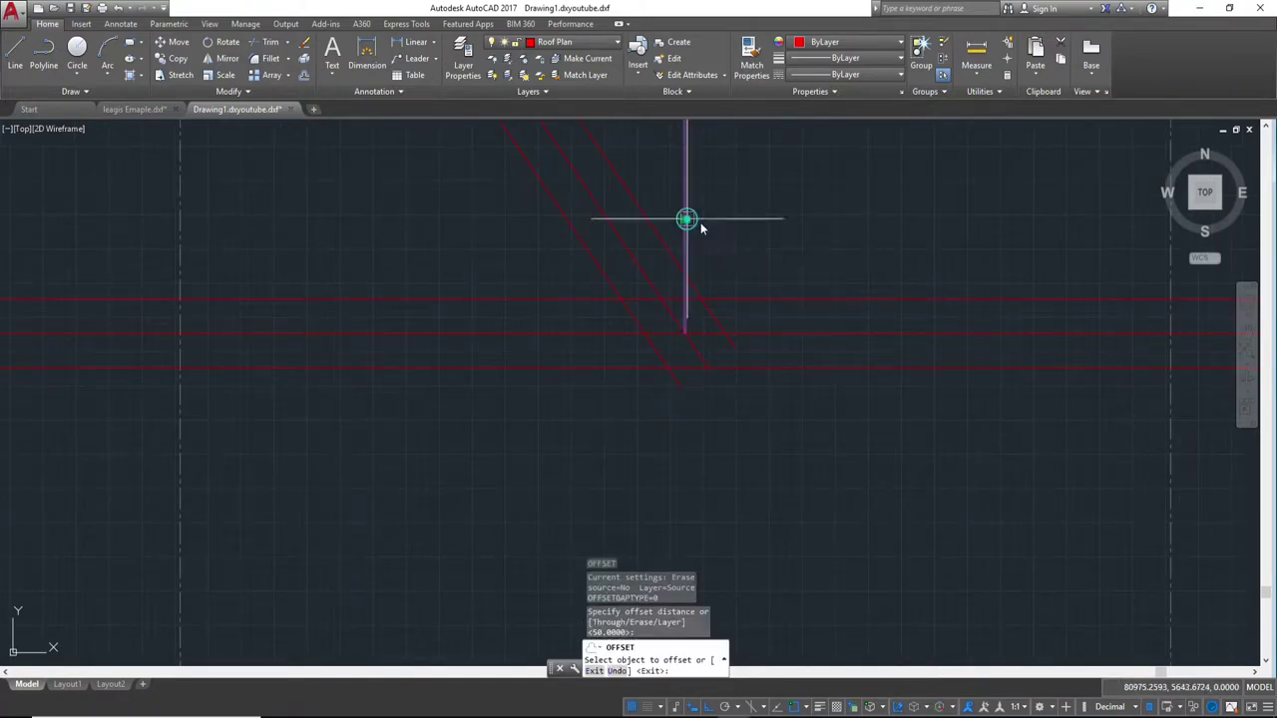
pyautogui.click(687, 218)
pyautogui.click(768, 234)
pyautogui.press('Escape')
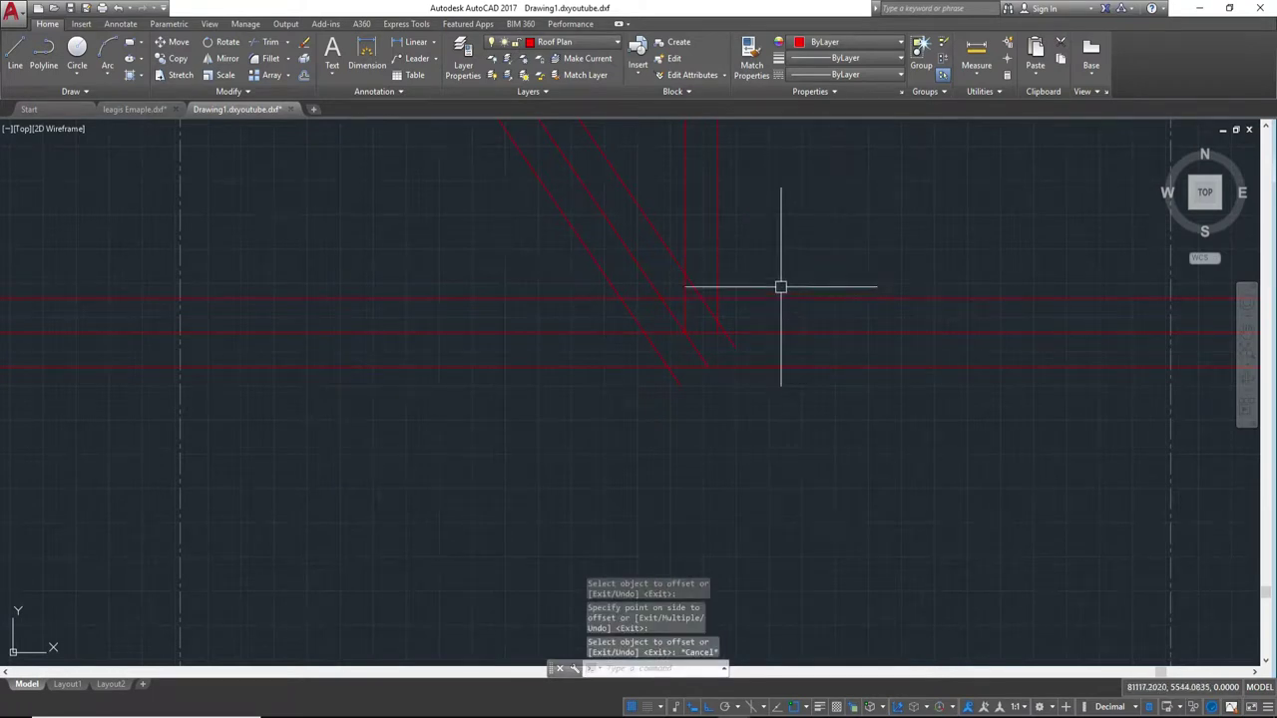
# - Trim the two diagonal pieces overlapping between the horizontal lines at the junction
pyautogui.write('tr')
pyautogui.press('Return')
pyautogui.moveTo(655, 442); pyautogui.dragTo(732, 234, button='middle')
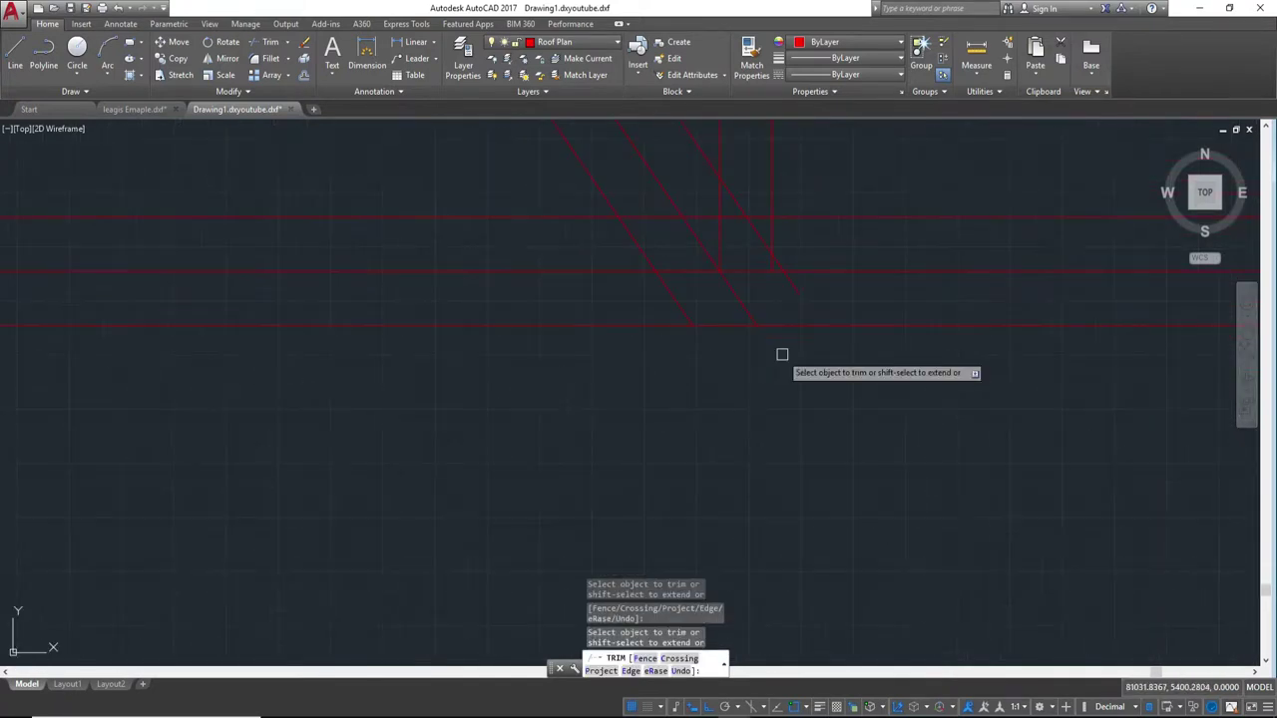
pyautogui.scroll(3, 761, 419)
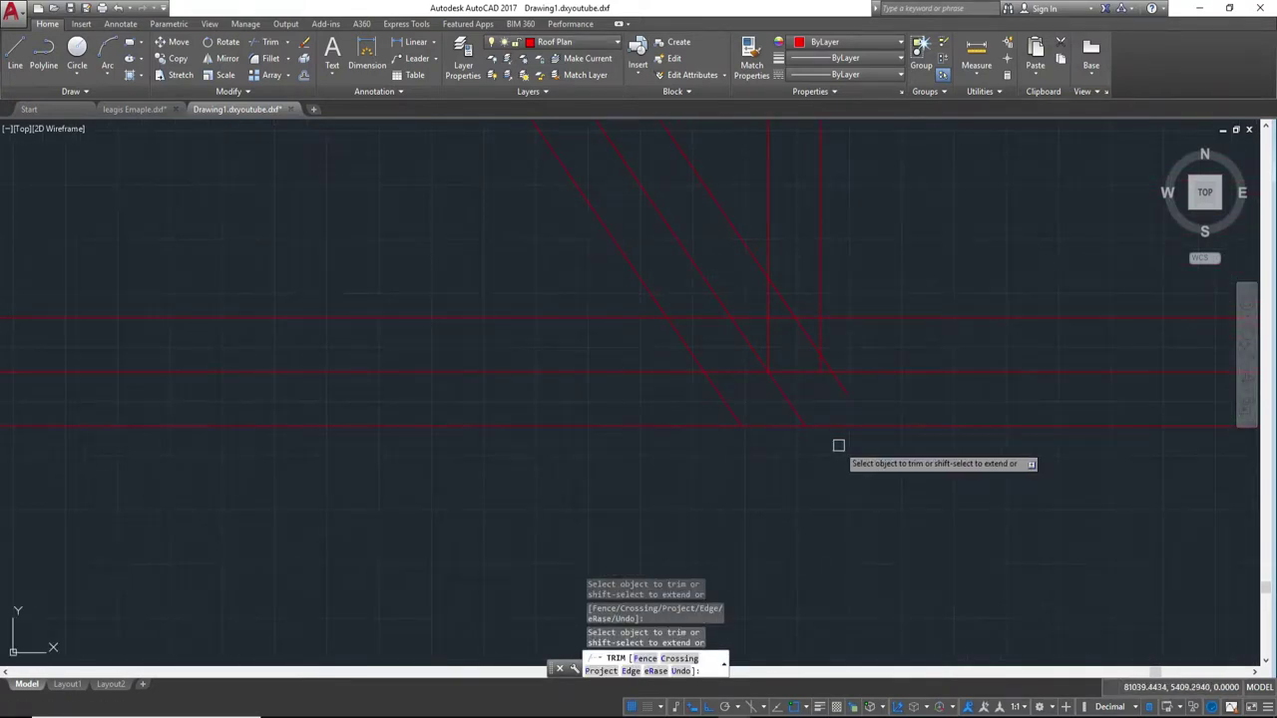
pyautogui.click(716, 396)
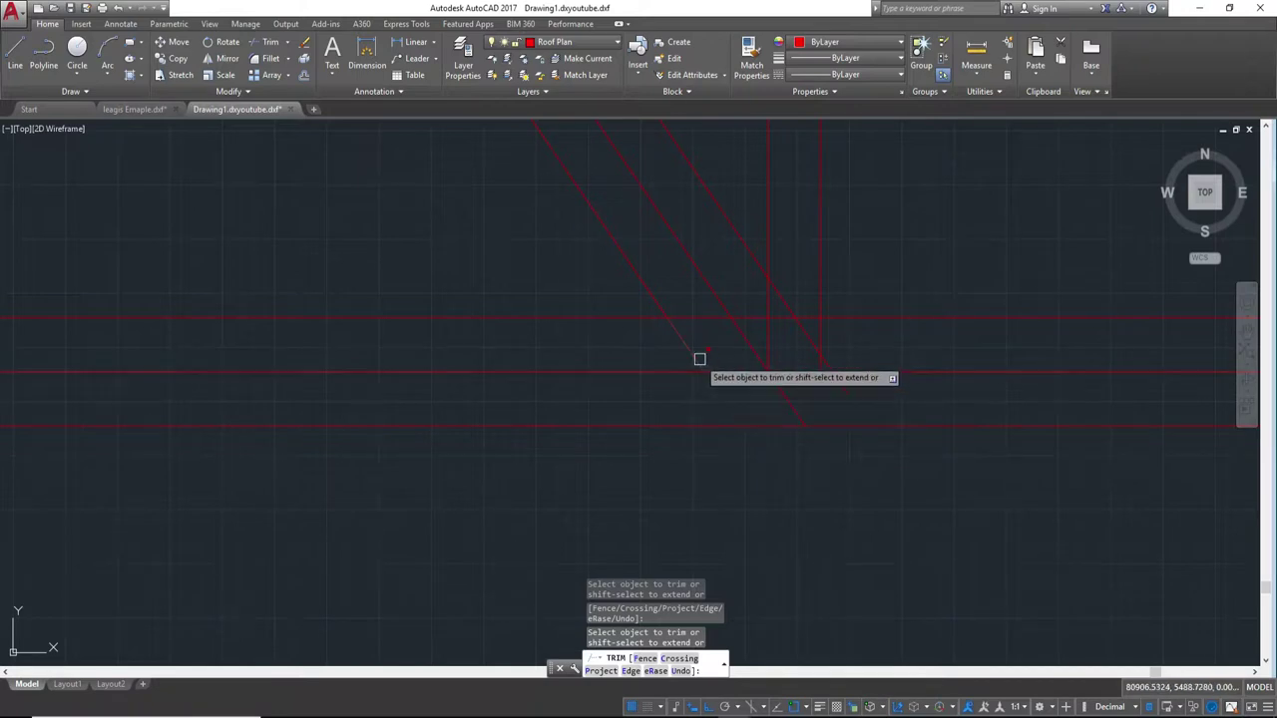
pyautogui.scroll(4, 836, 347)
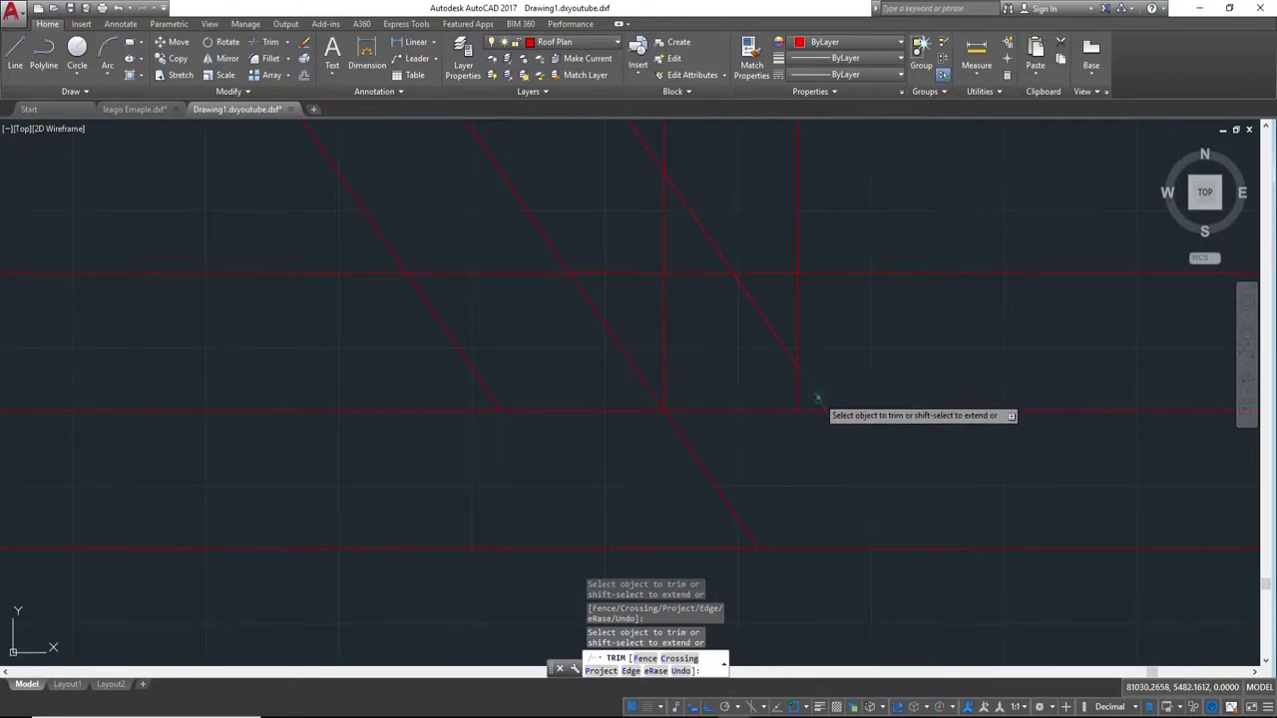
pyautogui.click(784, 347)
# - Trim the horizontal piece lying between the doubled vertical lines
pyautogui.moveTo(738, 278); pyautogui.dragTo(775, 408, button='middle')
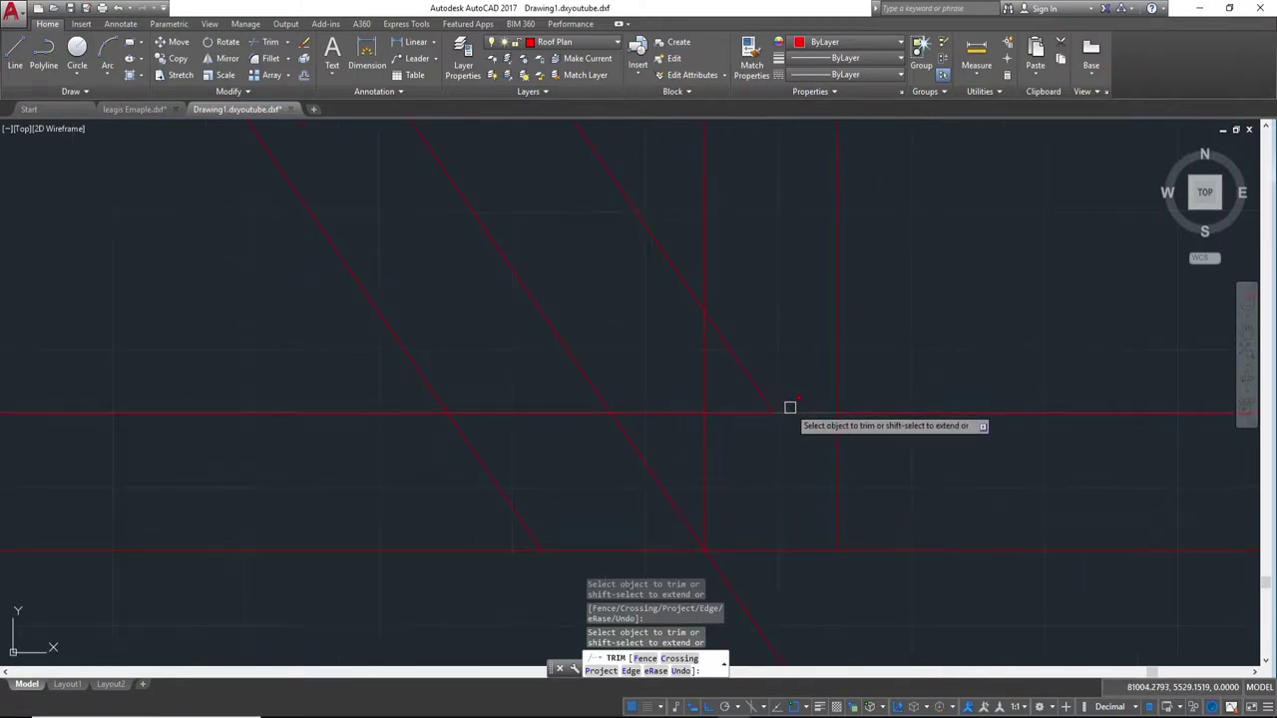
pyautogui.click(757, 413)
pyautogui.scroll(-4, 758, 413)
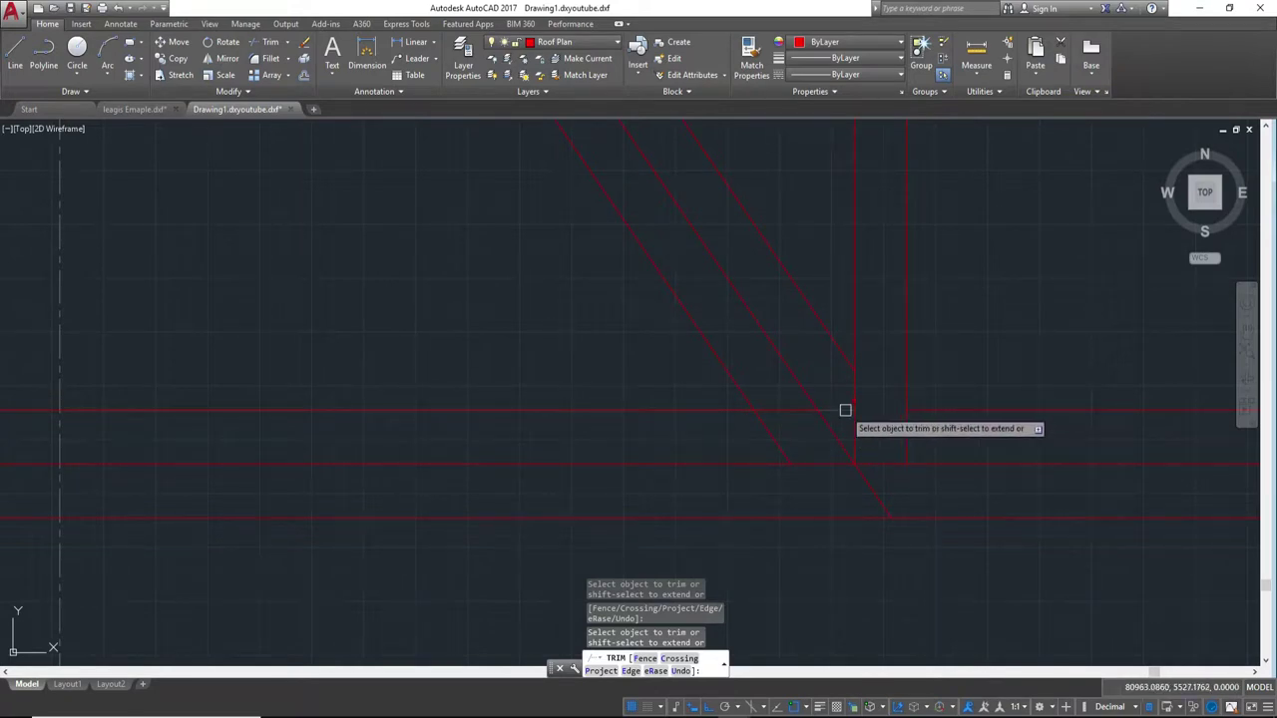
pyautogui.scroll(-2, 847, 373)
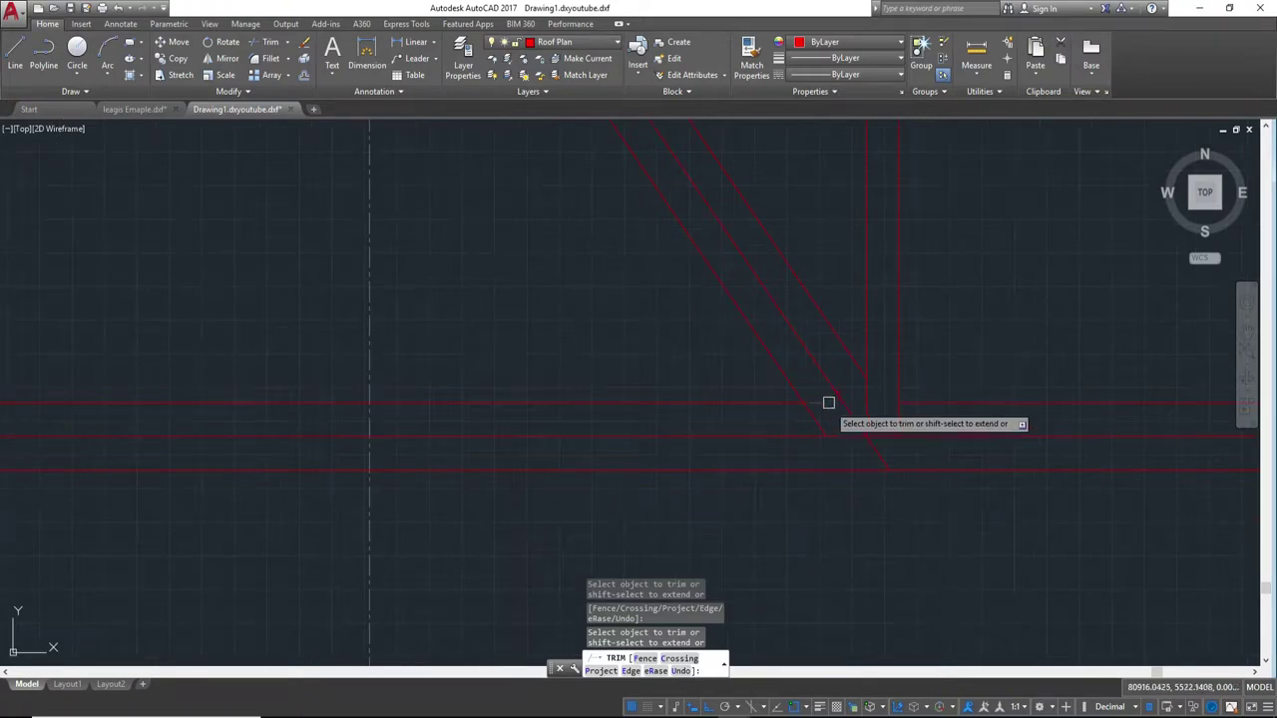
pyautogui.scroll(-1, 896, 446)
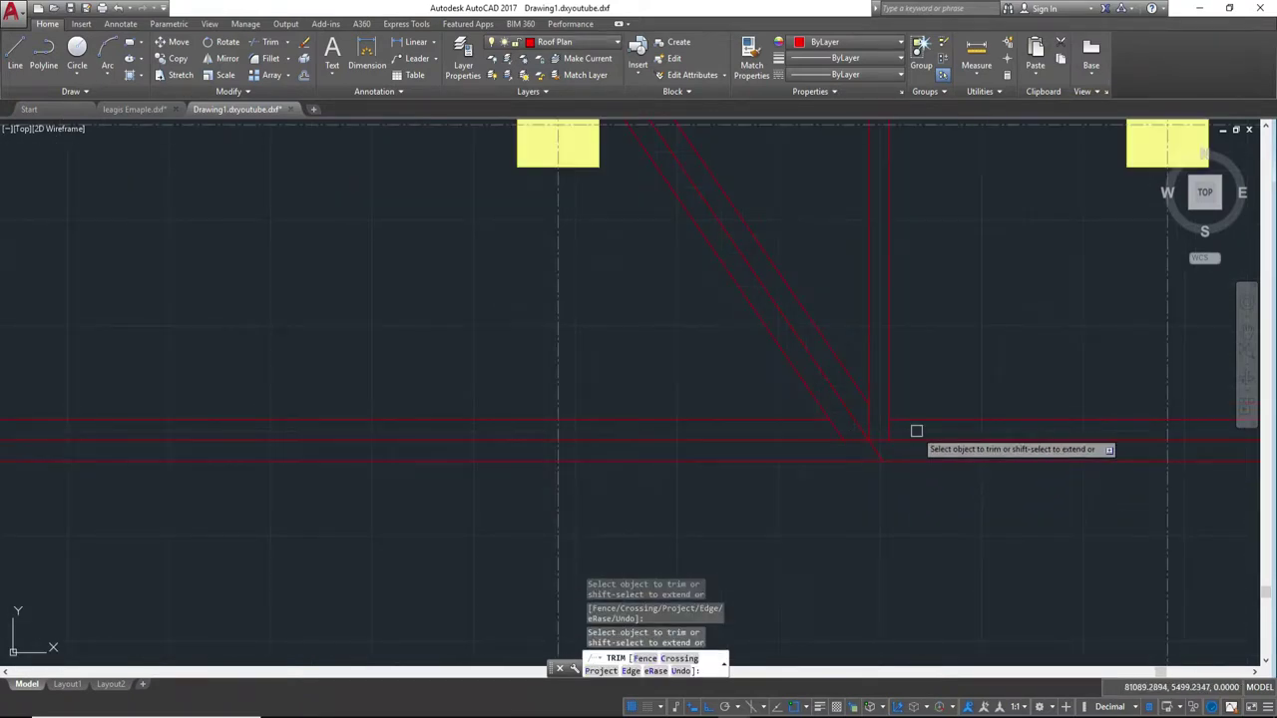
pyautogui.scroll(3, 881, 450)
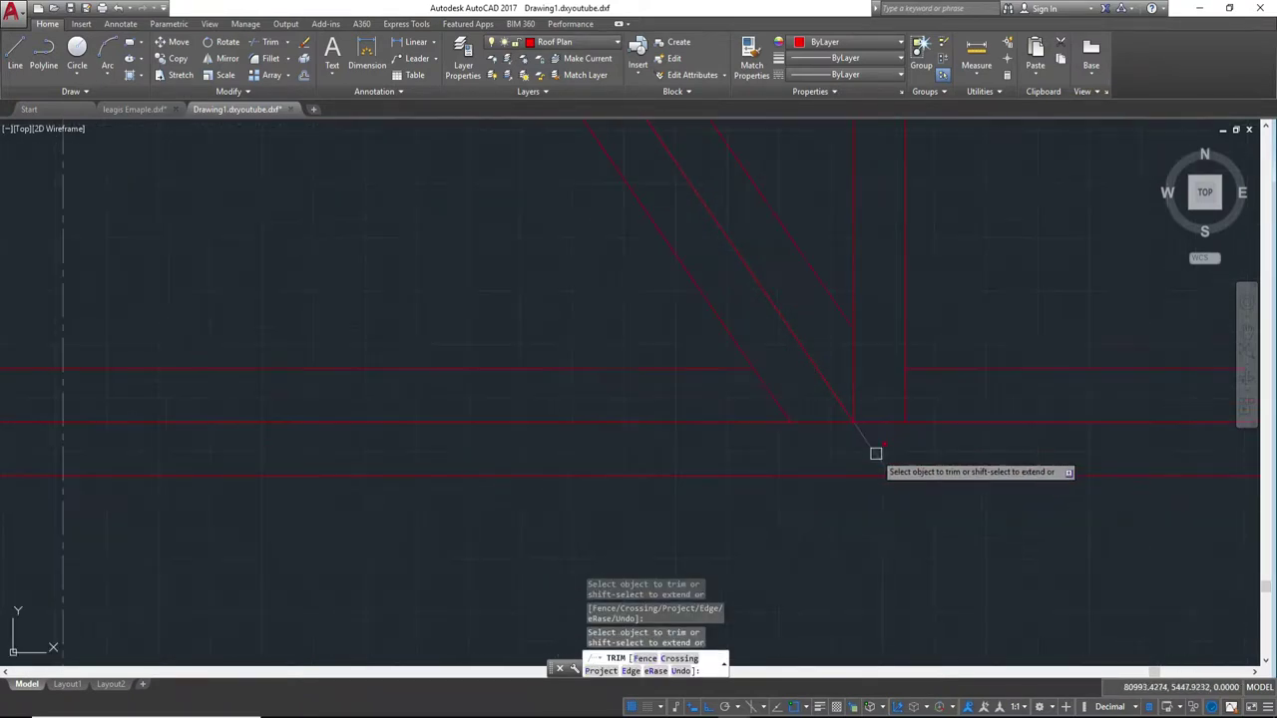
# - Stretch the right vertical line's lower endpoint down to the lowest eave line
pyautogui.press('Escape')
pyautogui.click(907, 404)
pyautogui.click(906, 423)
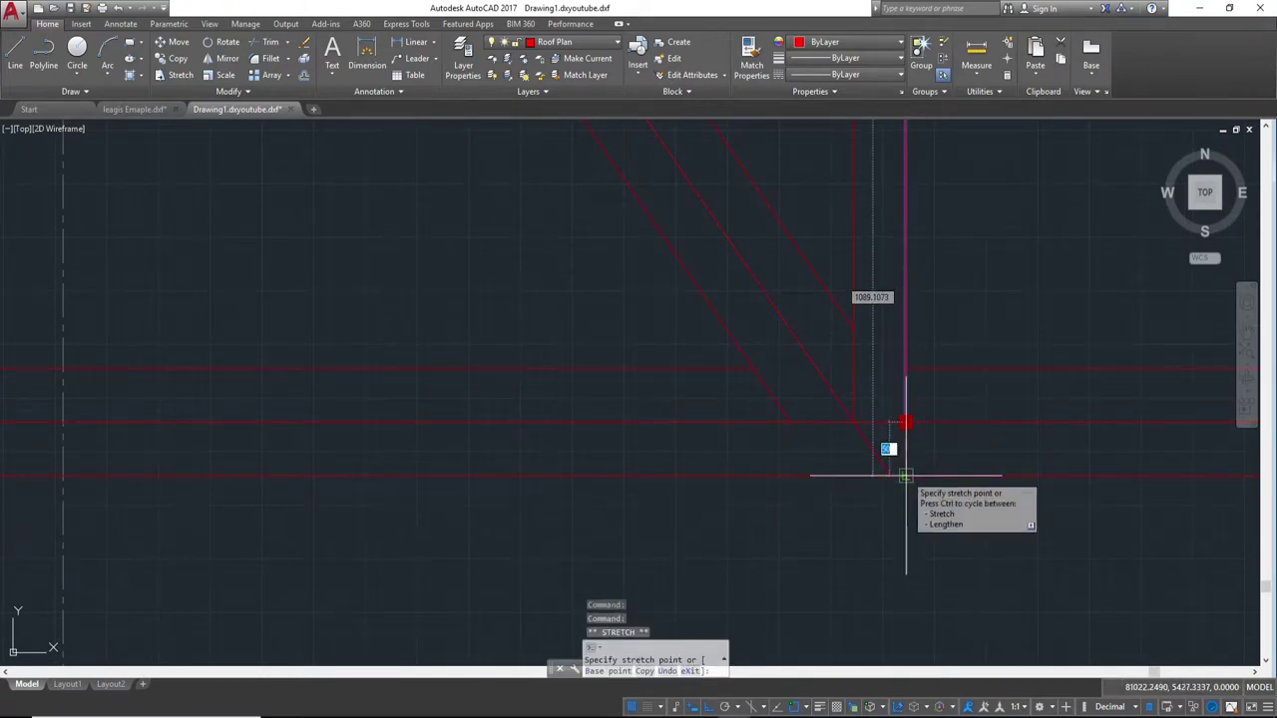
pyautogui.click(905, 476)
pyautogui.press('Escape')
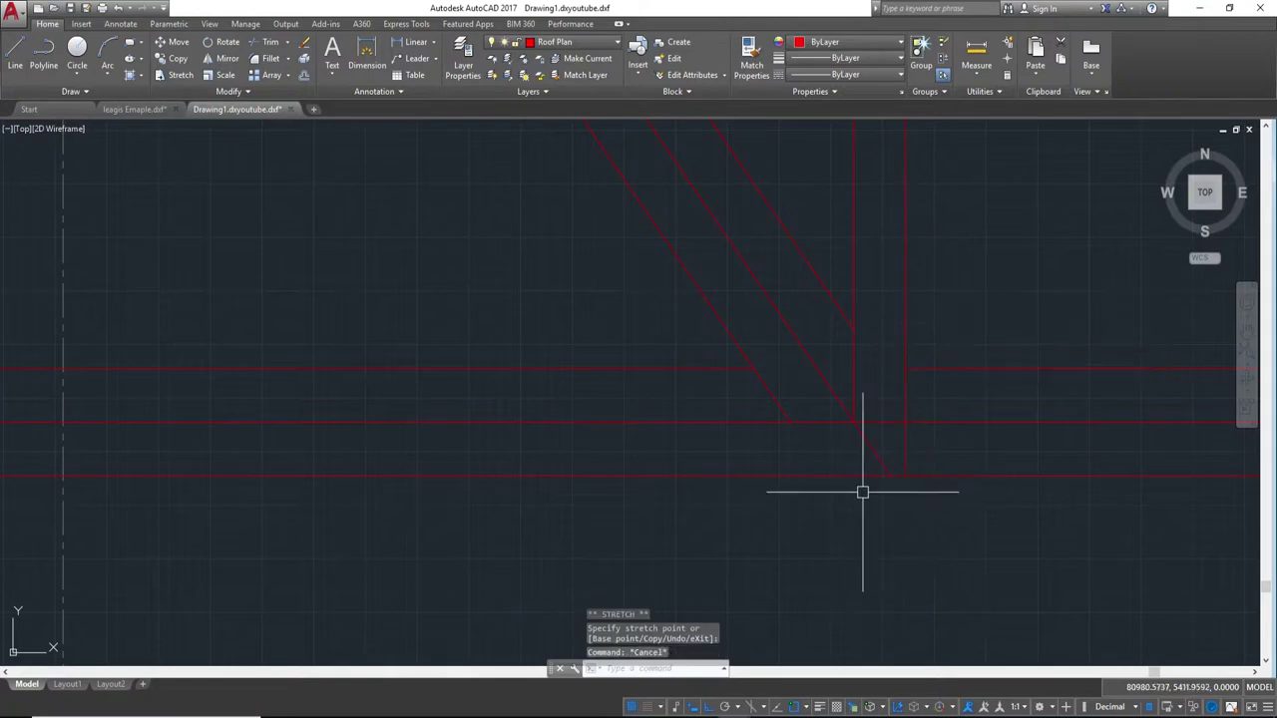
# - Trim the lower diagonal piece and the stub above the middle line, then zoom back out
pyautogui.write('tr')
pyautogui.press('Return')
pyautogui.click(880, 457)
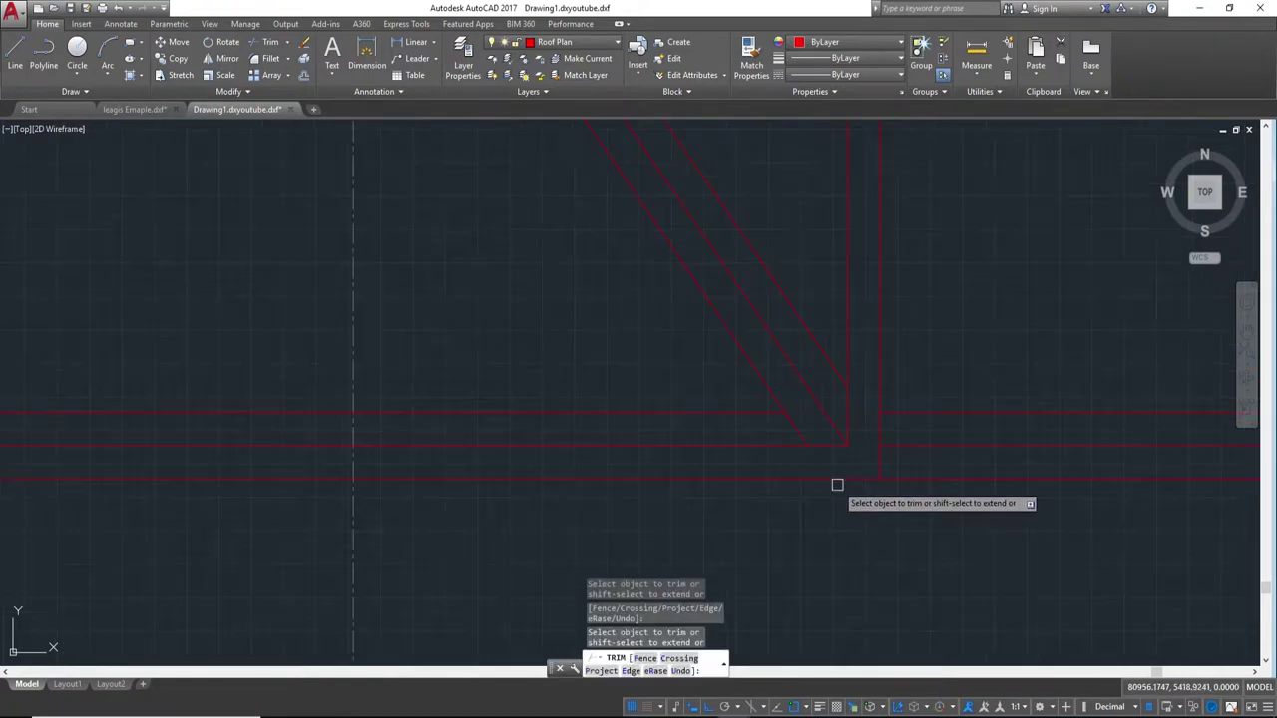
pyautogui.scroll(-2, 833, 484)
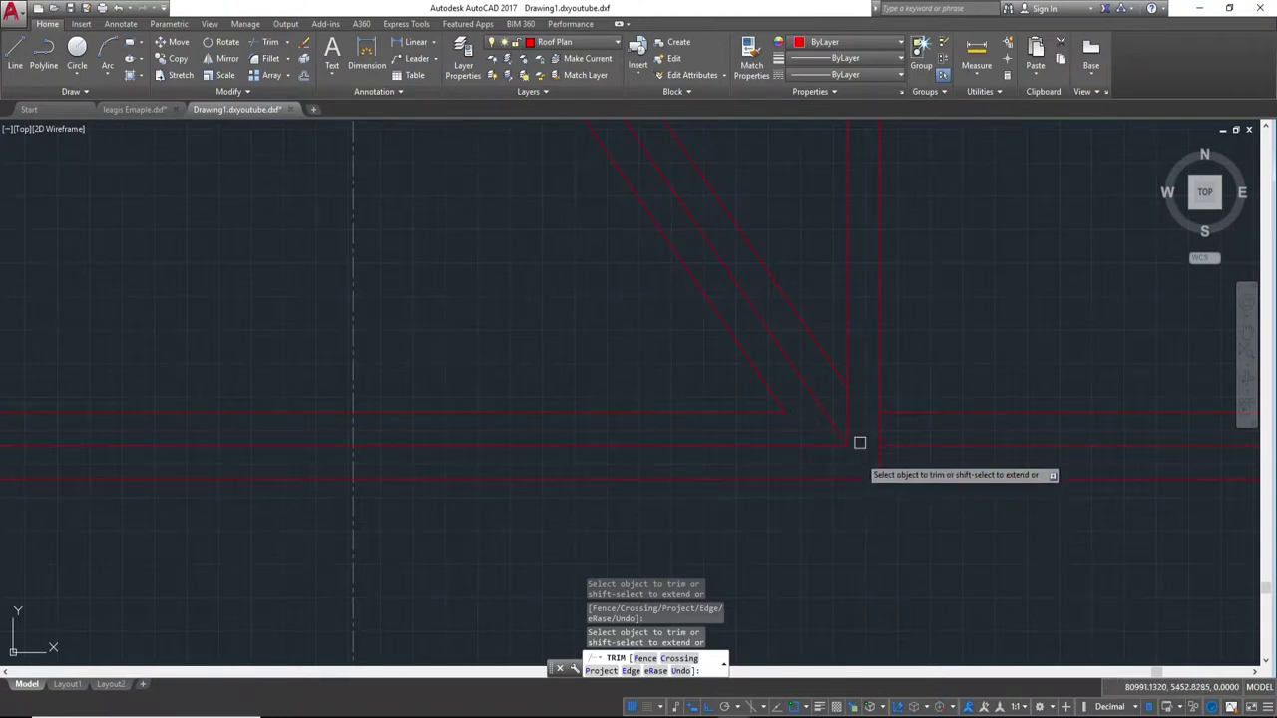
pyautogui.click(848, 409)
pyautogui.press('Escape')
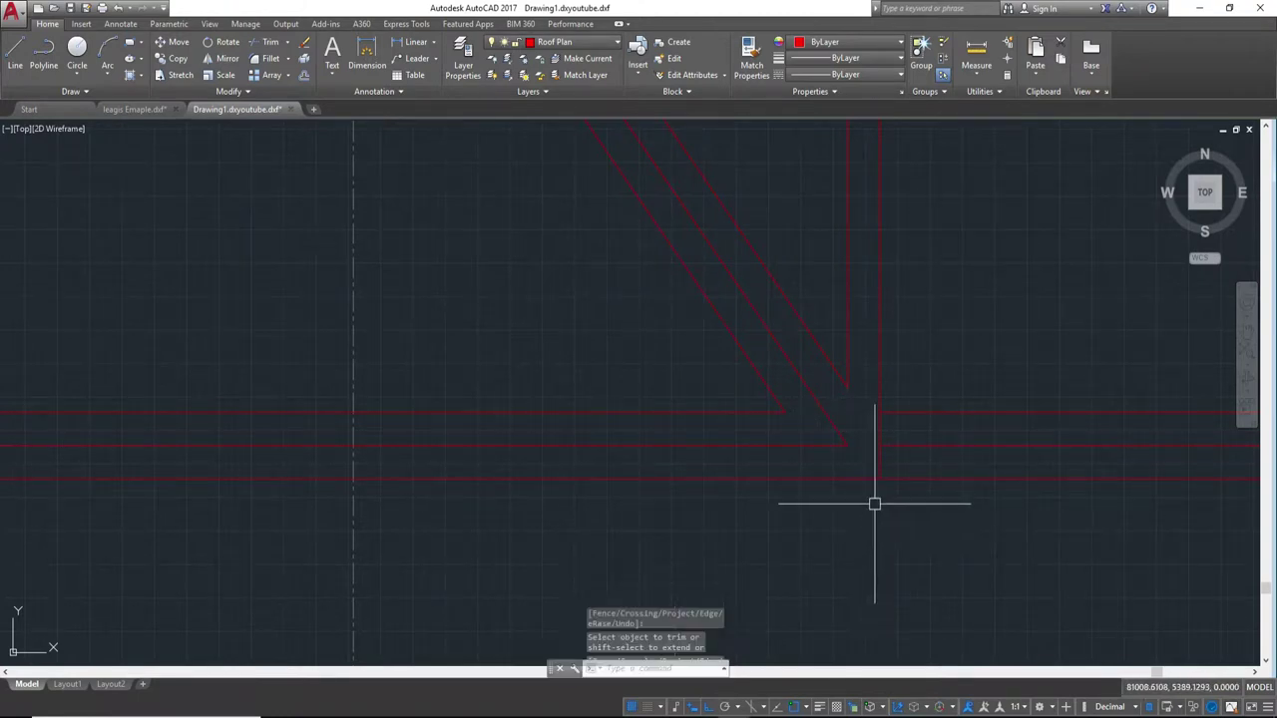
pyautogui.scroll(-2, 924, 491)
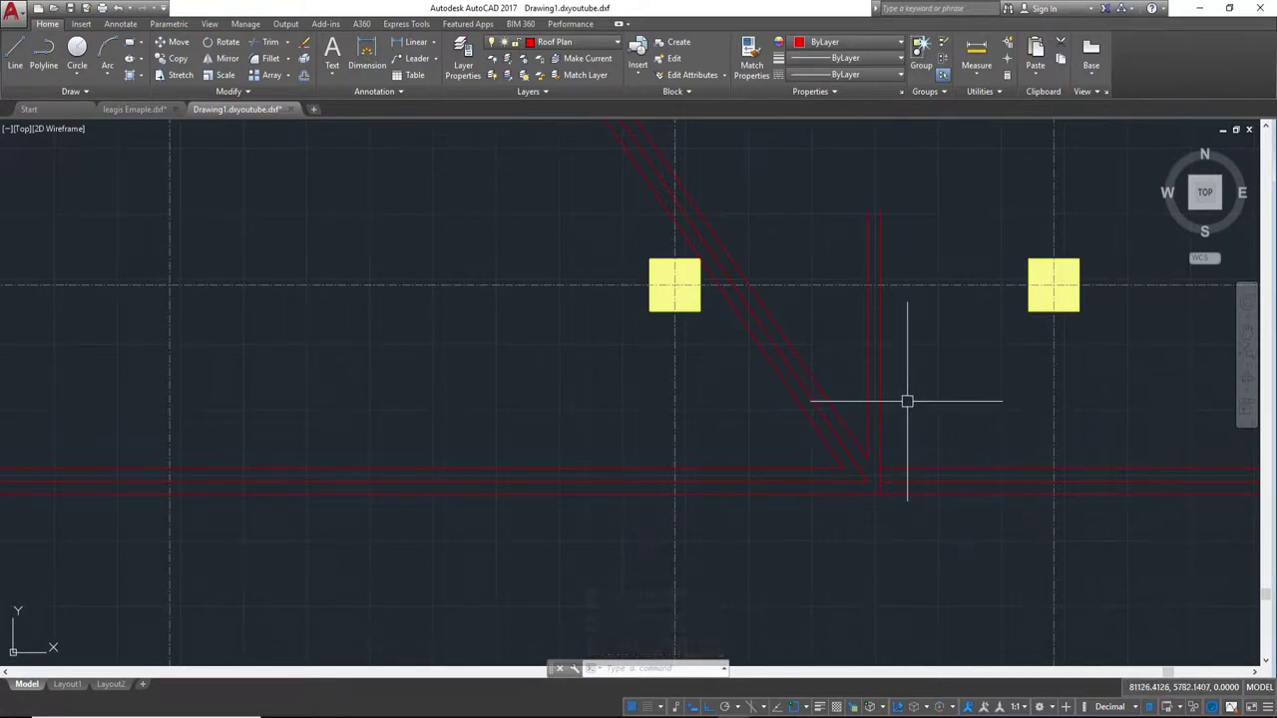
pyautogui.scroll(-1, 908, 401)
pyautogui.scroll(-1, 907, 401)
pyautogui.moveTo(908, 401); pyautogui.dragTo(784, 462, button='middle')
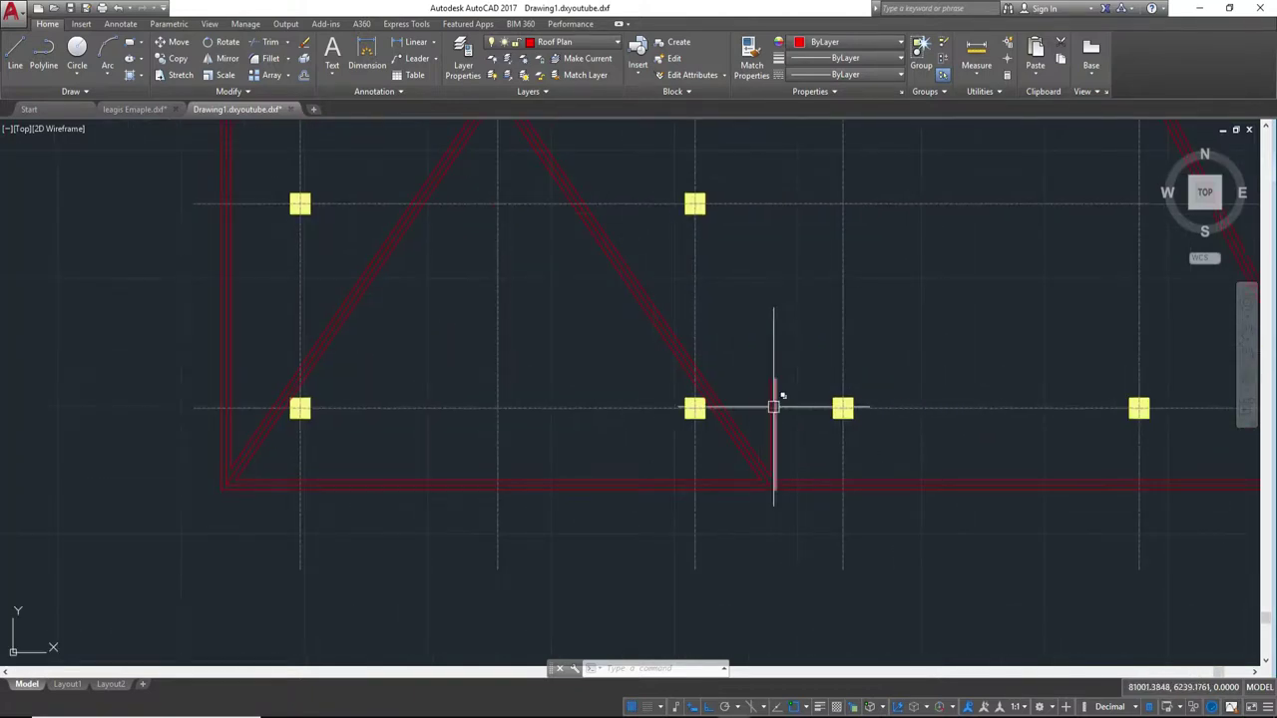
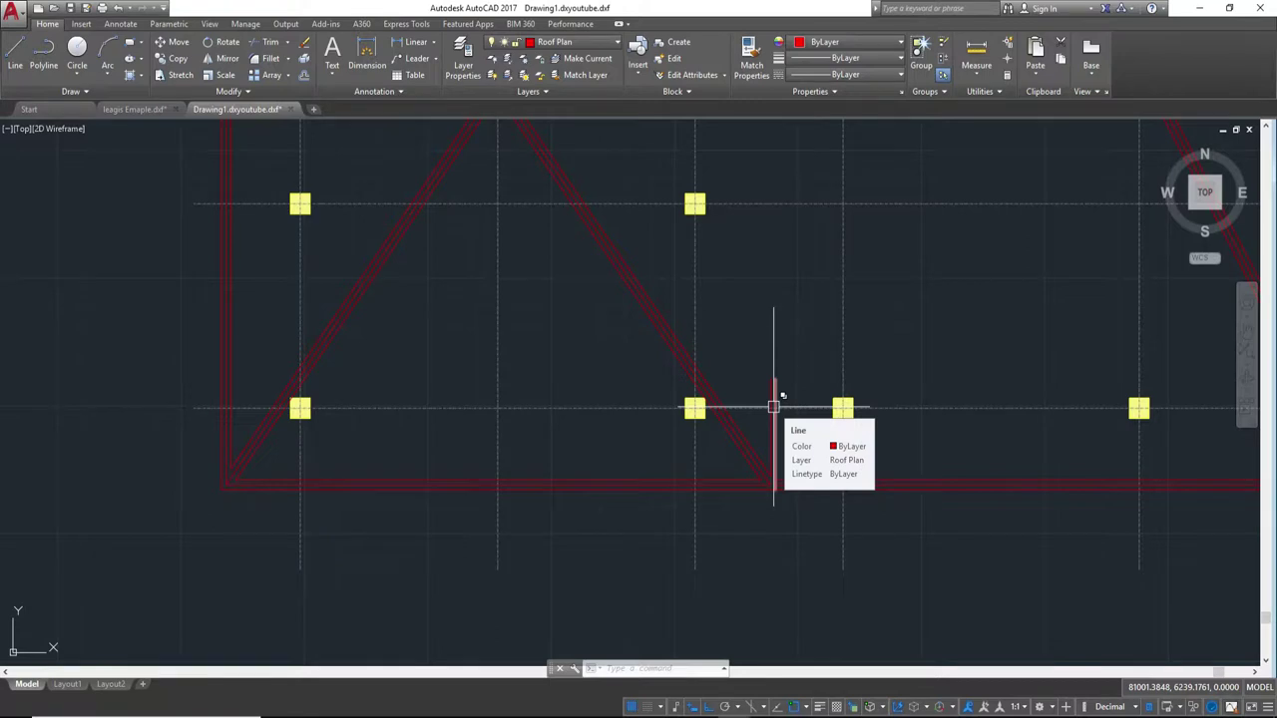
# - Offset the upper horizontal column line 800 units downward
pyautogui.scroll(-2, 899, 516)
pyautogui.scroll(-2, 932, 436)
pyautogui.scroll(2, 954, 433)
pyautogui.write('O')
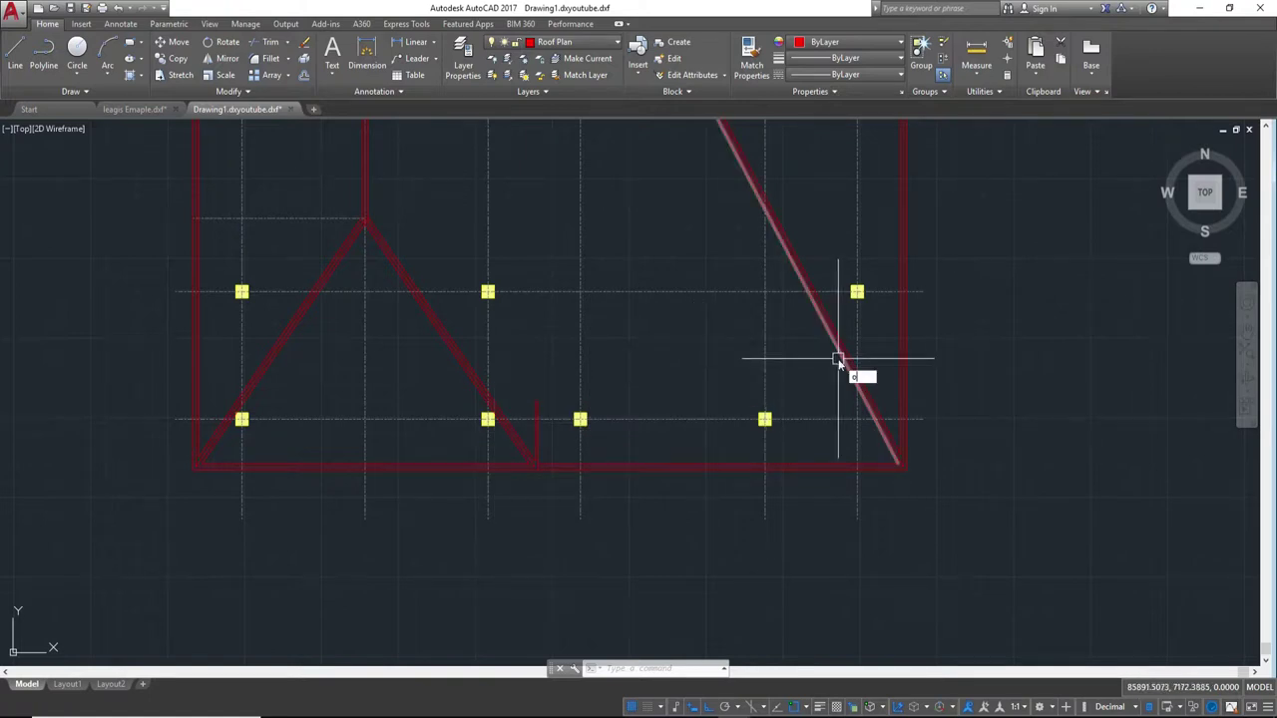
pyautogui.press('Return')
pyautogui.write('800')
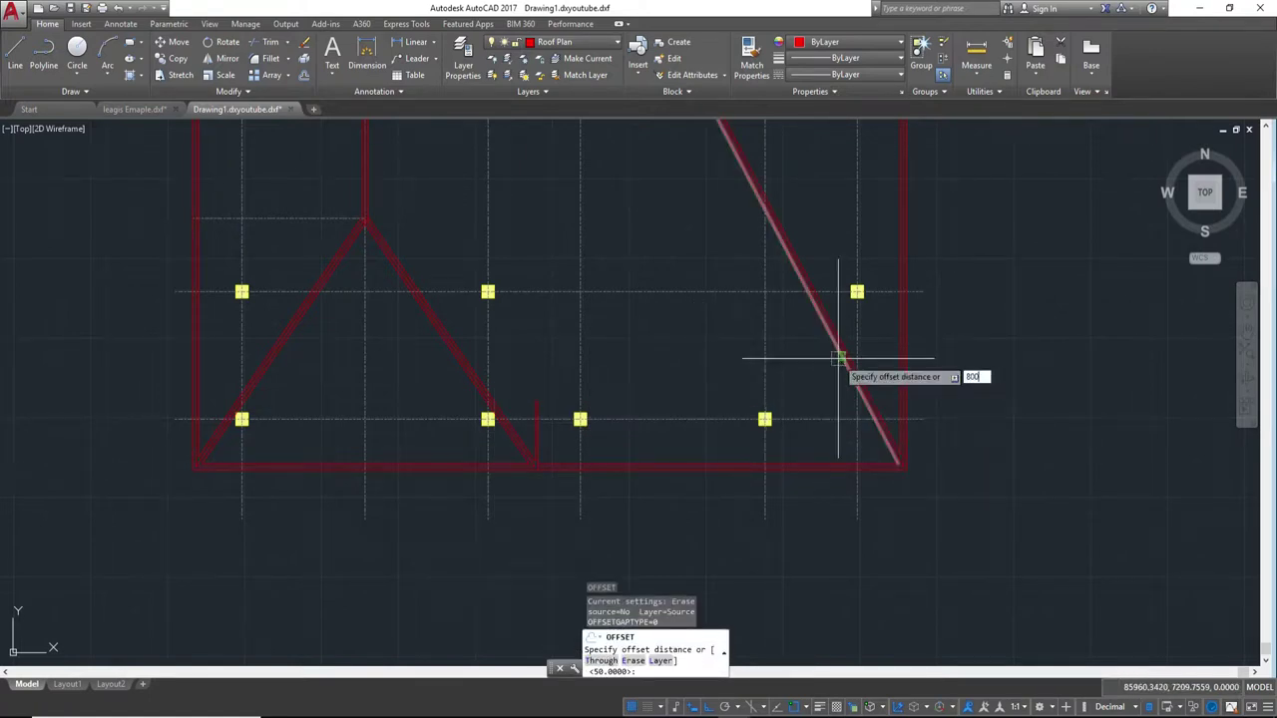
pyautogui.press('Return')
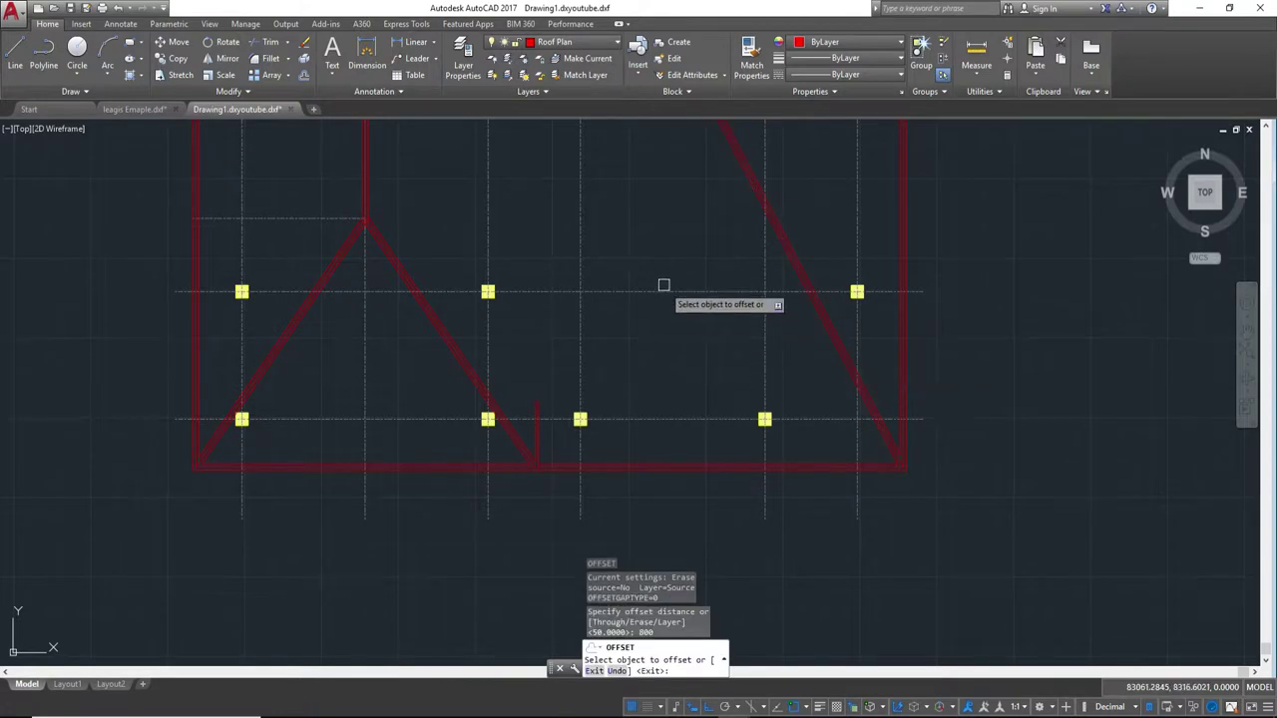
pyautogui.click(663, 290)
pyautogui.click(658, 359)
pyautogui.press('Escape')
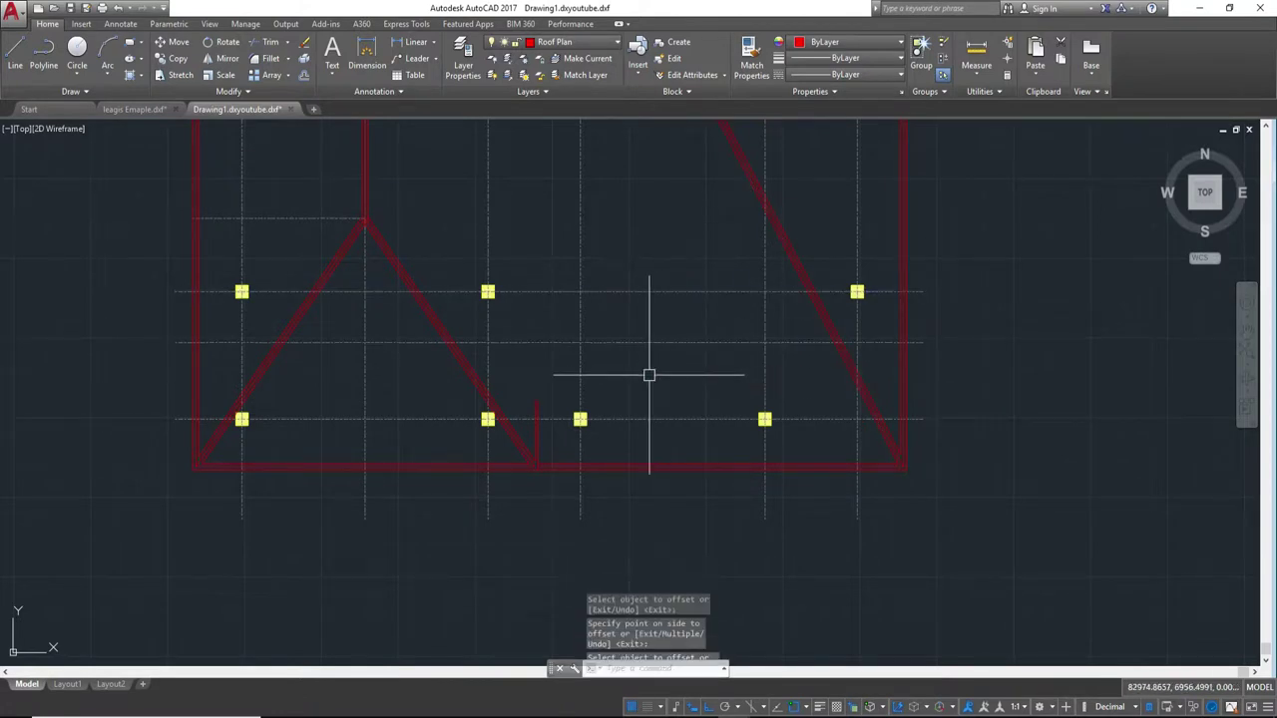
pyautogui.moveTo(649, 374); pyautogui.dragTo(770, 374, button='middle')
pyautogui.scroll(2, 770, 374)
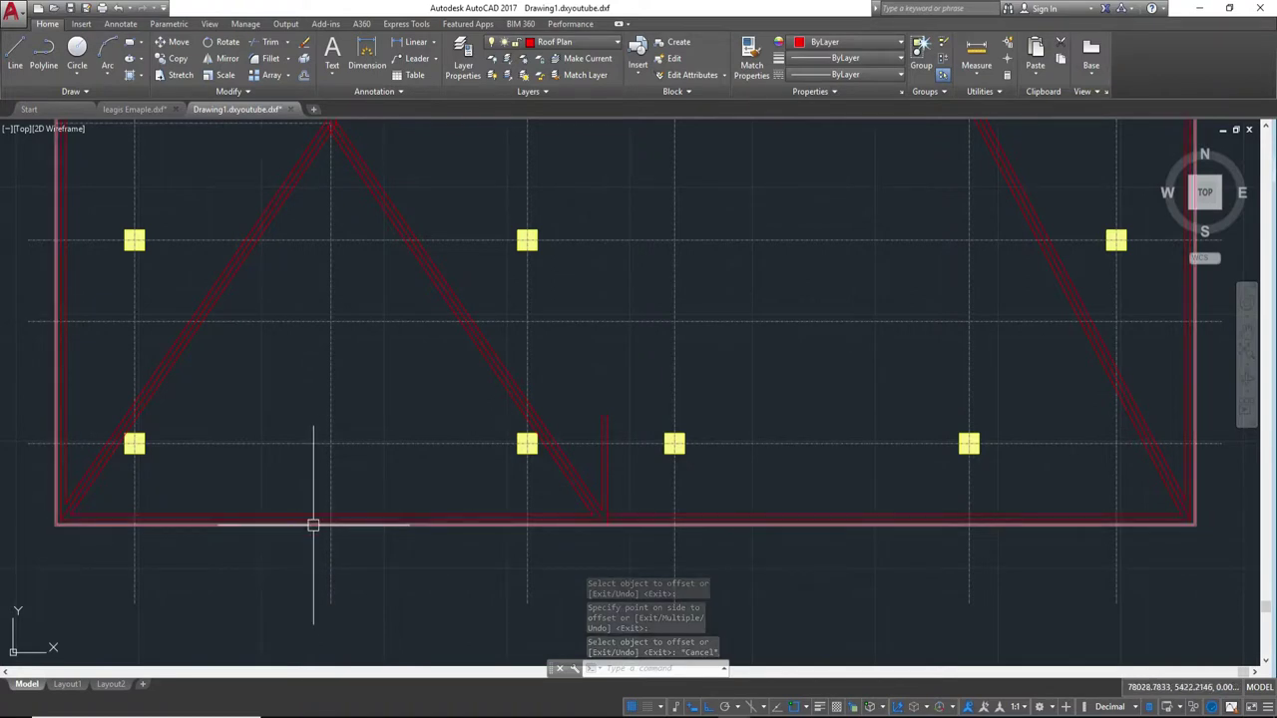
pyautogui.scroll(2, 313, 522)
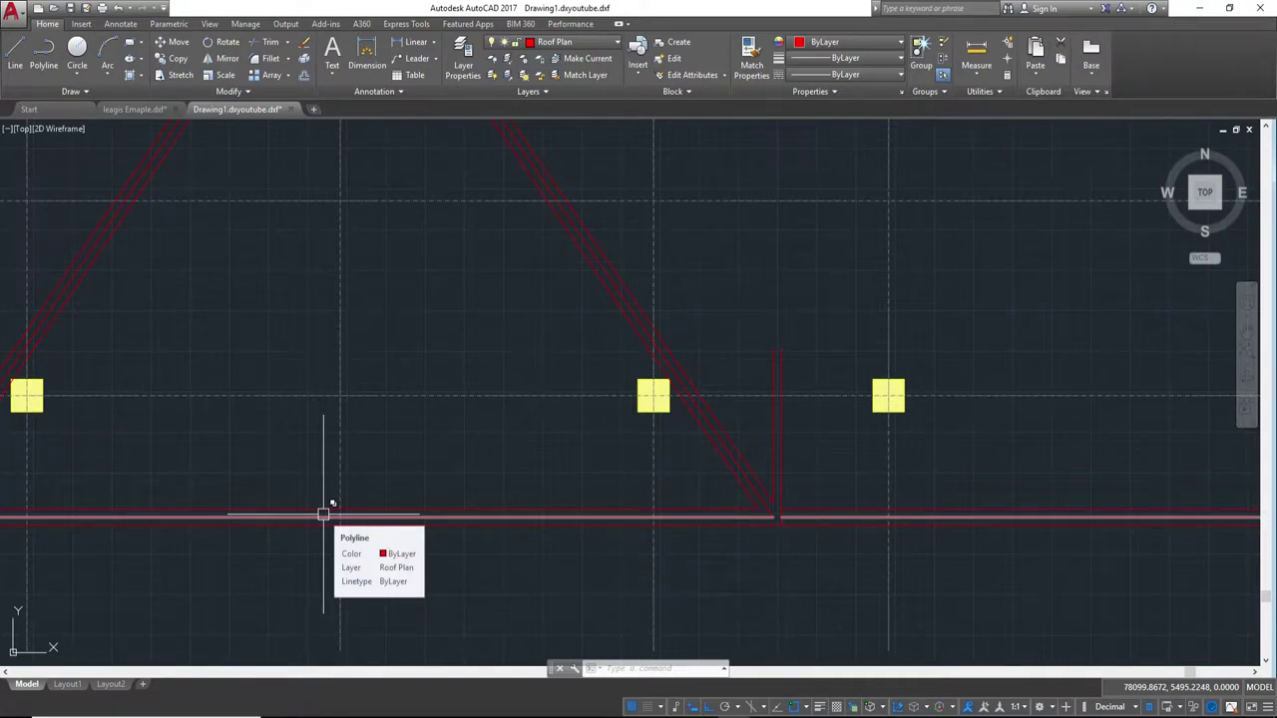
pyautogui.scroll(-5, 448, 416)
pyautogui.scroll(5, 447, 452)
pyautogui.scroll(-5, 447, 452)
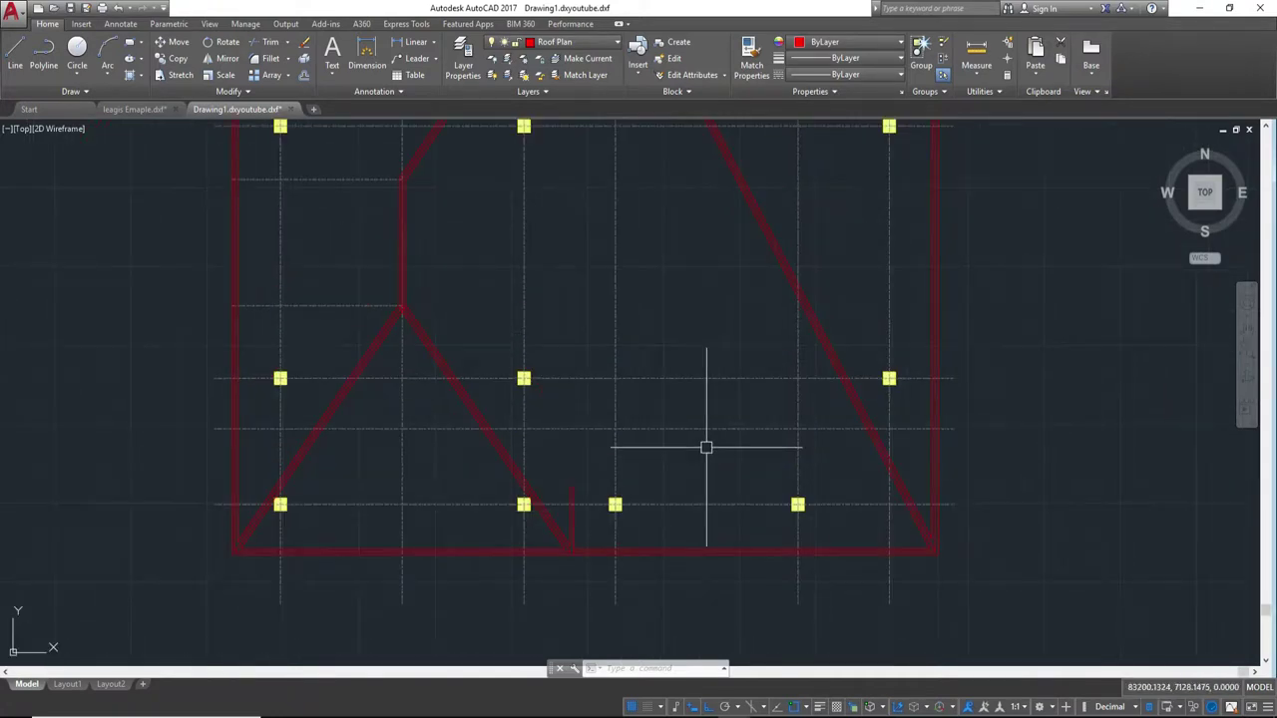
# - Offset the new horizontal line by 50 units to create a parallel copy beside it
pyautogui.press('Return')
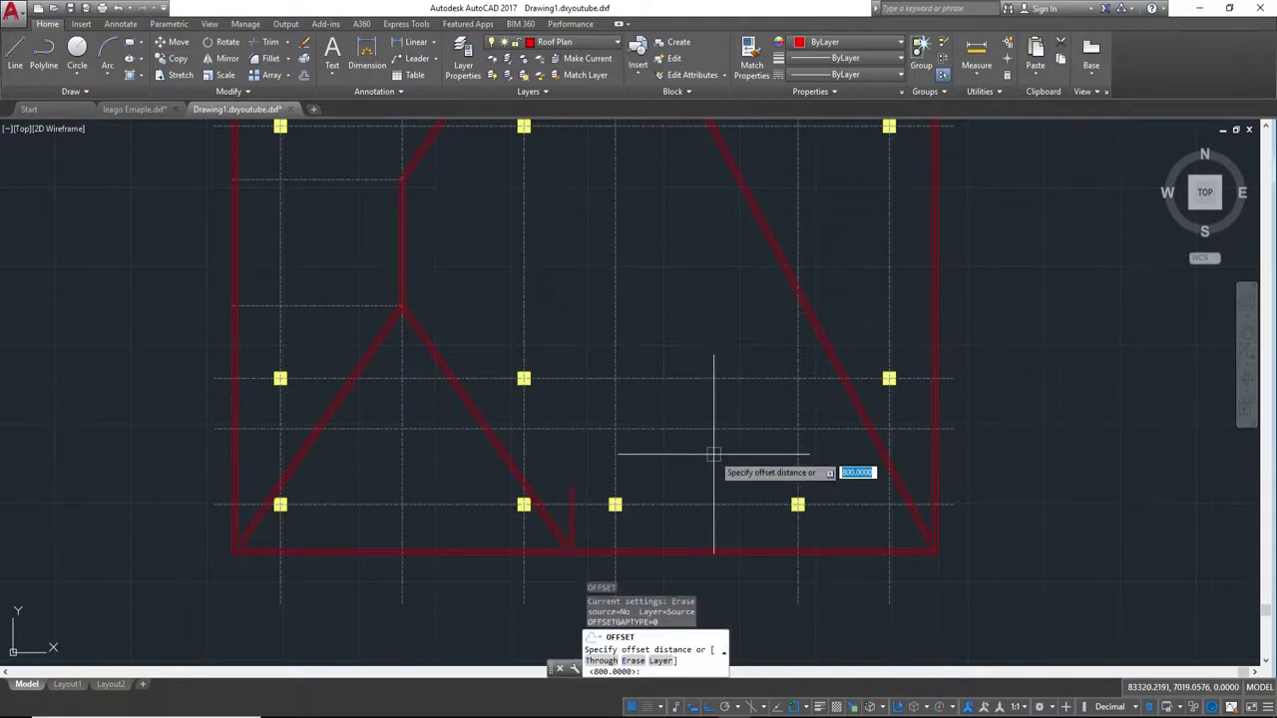
pyautogui.press('Return')
pyautogui.click(712, 428)
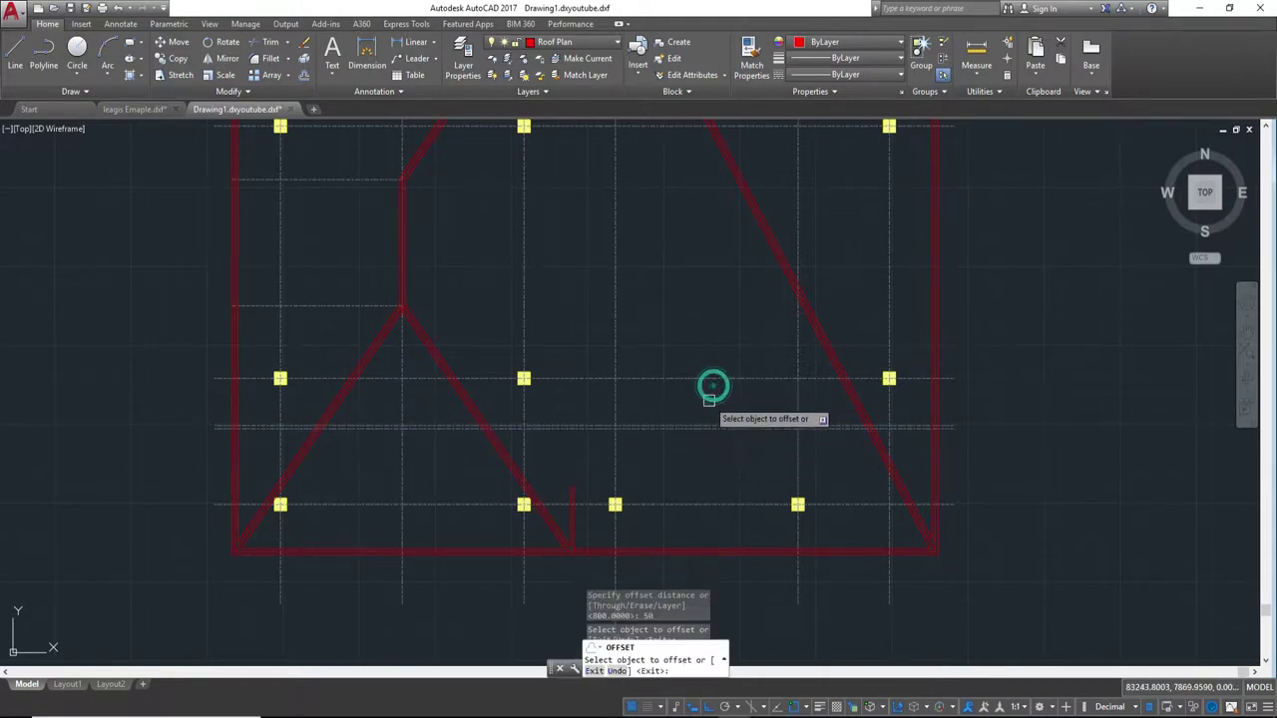
pyautogui.click(713, 387)
pyautogui.scroll(4, 712, 399)
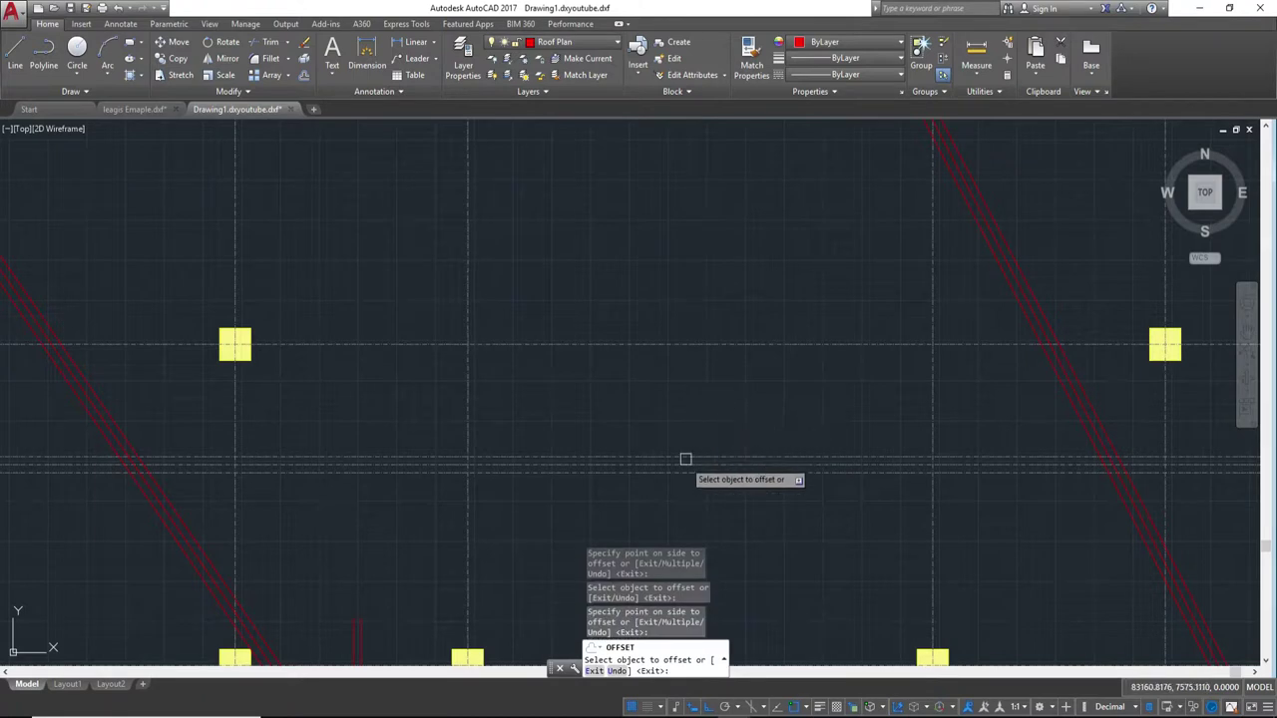
pyautogui.press('Escape')
pyautogui.moveTo(855, 418); pyautogui.dragTo(866, 415, button='middle')
pyautogui.scroll(-3, 860, 409)
pyautogui.scroll(1, 846, 411)
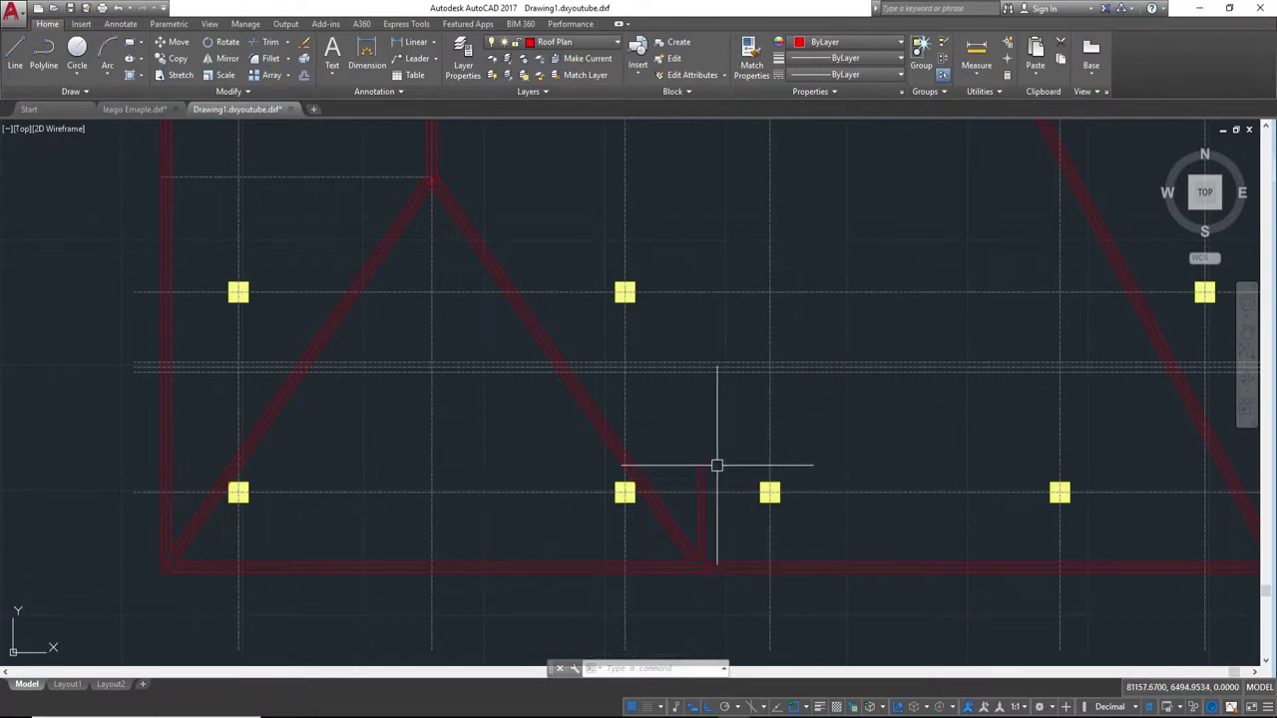
pyautogui.scroll(4, 715, 467)
# - Extend the two short vertical lines up to the horizontal lines above with EX
pyautogui.write('e')
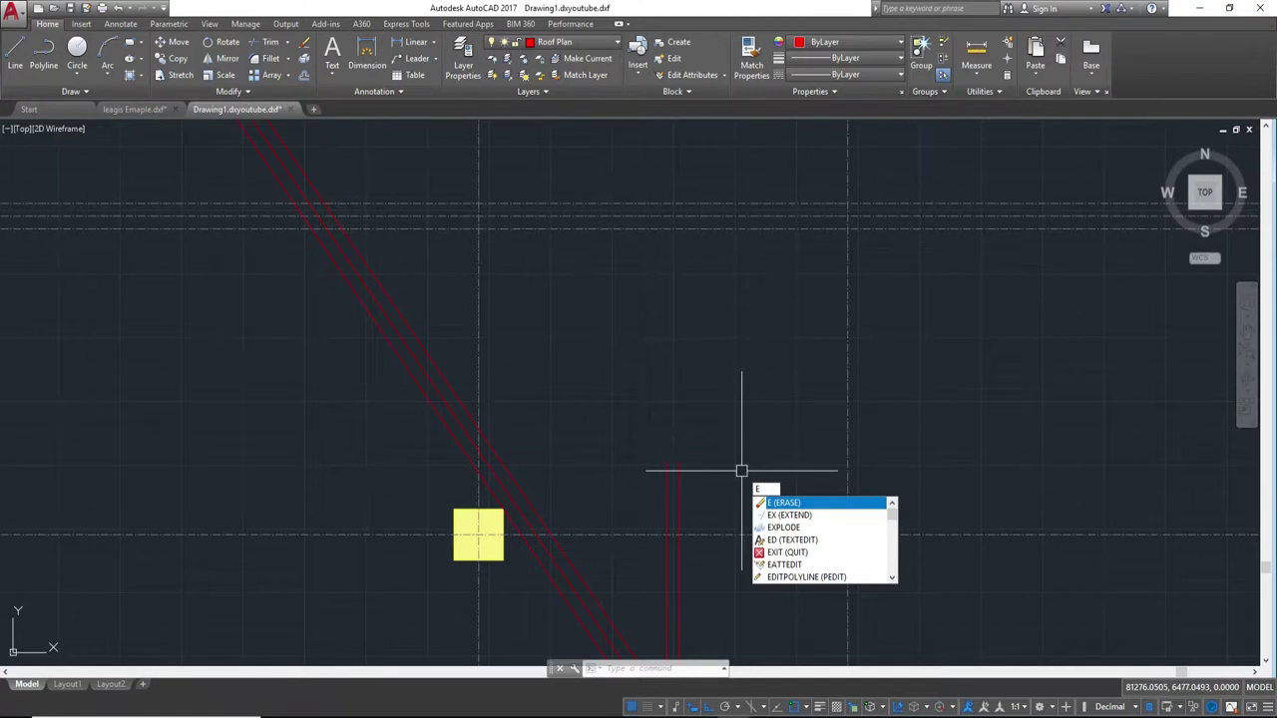
pyautogui.write('x')
pyautogui.press('Return')
pyautogui.click(678, 485)
pyautogui.click(668, 482)
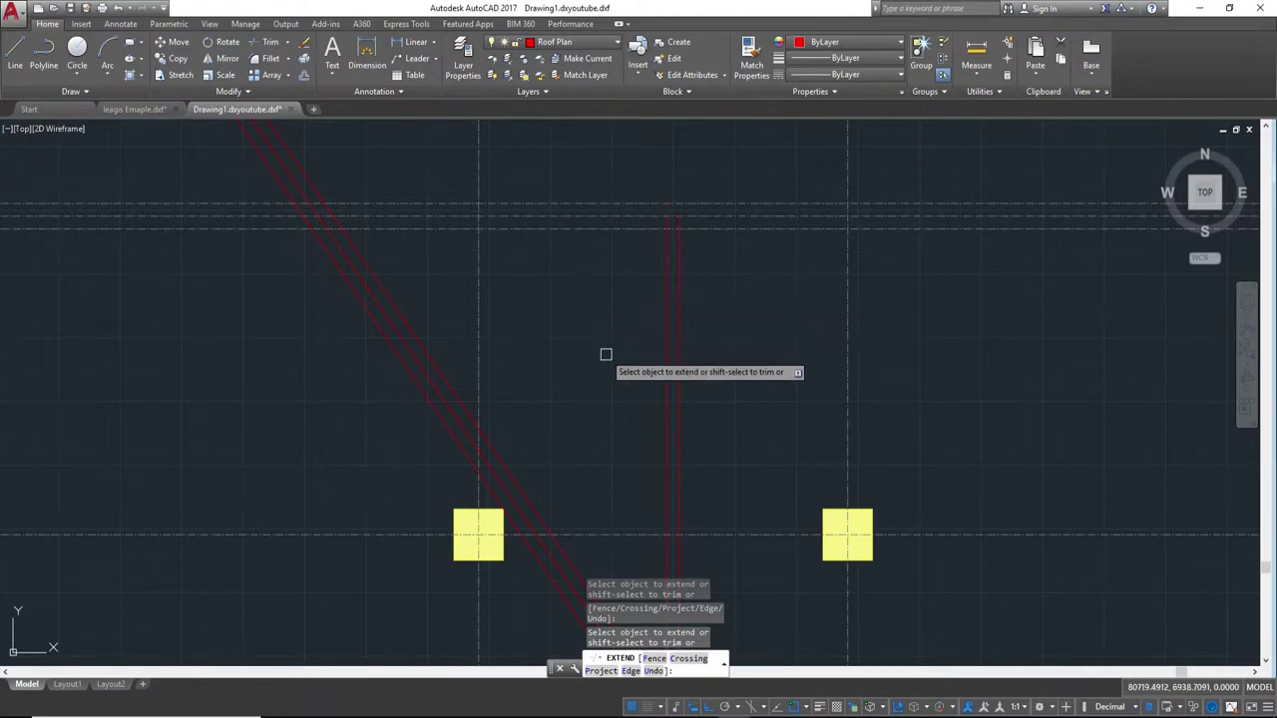
pyautogui.press('Escape')
pyautogui.scroll(-2, 619, 336)
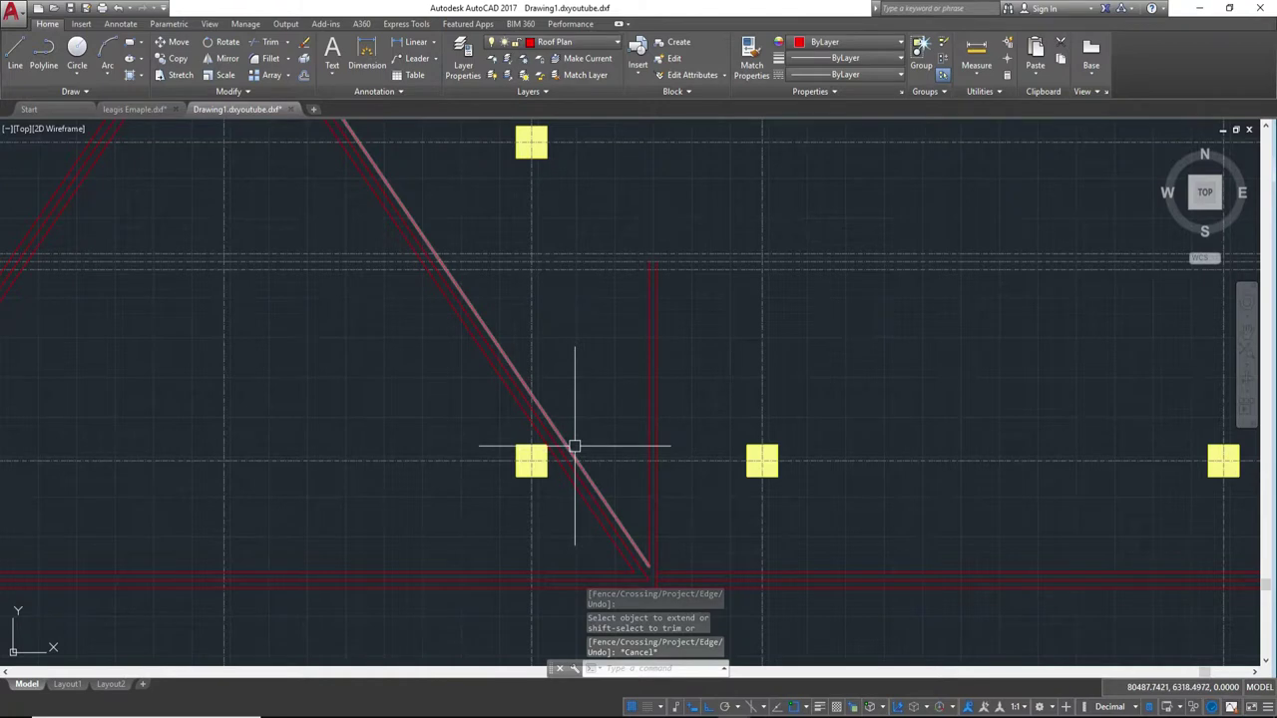
# - Copy the diagonal roof line straight upward, using its lower endpoint as the base point
pyautogui.click(575, 448)
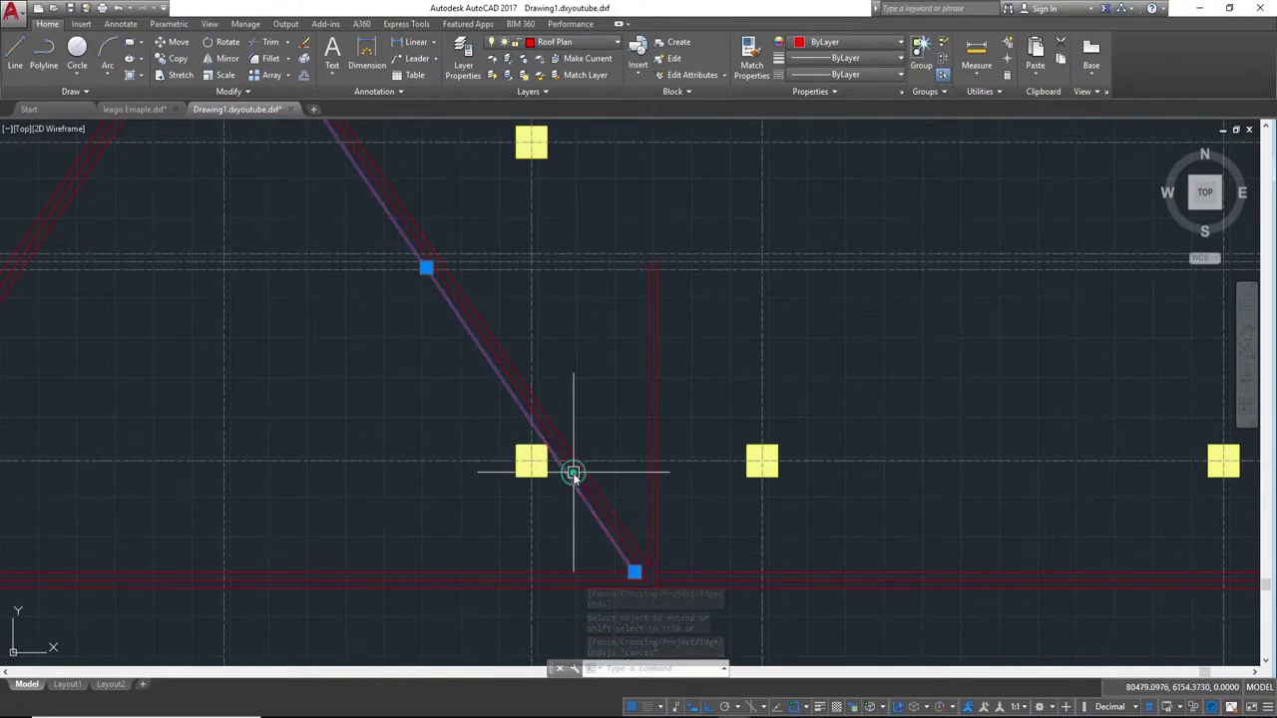
pyautogui.press('Escape')
pyautogui.scroll(2, 588, 399)
pyautogui.scroll(4, 592, 384)
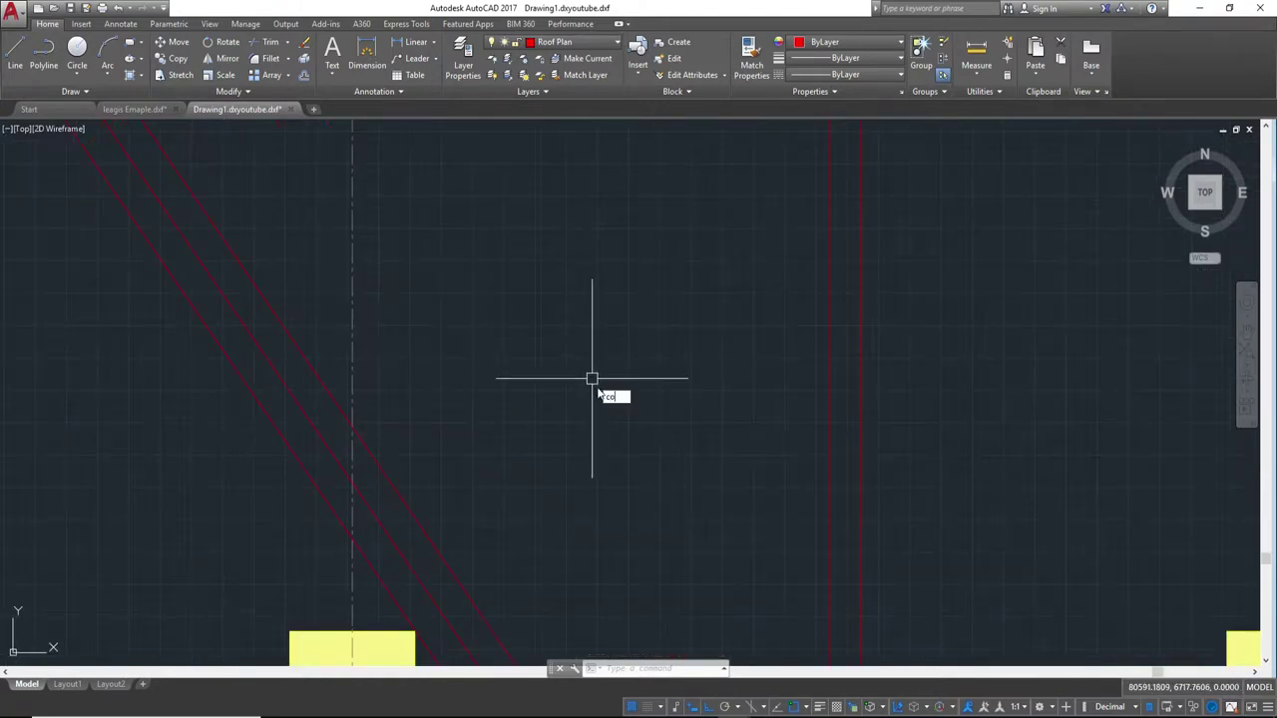
pyautogui.press('Return')
pyautogui.moveTo(602, 402); pyautogui.dragTo(744, 183, button='middle')
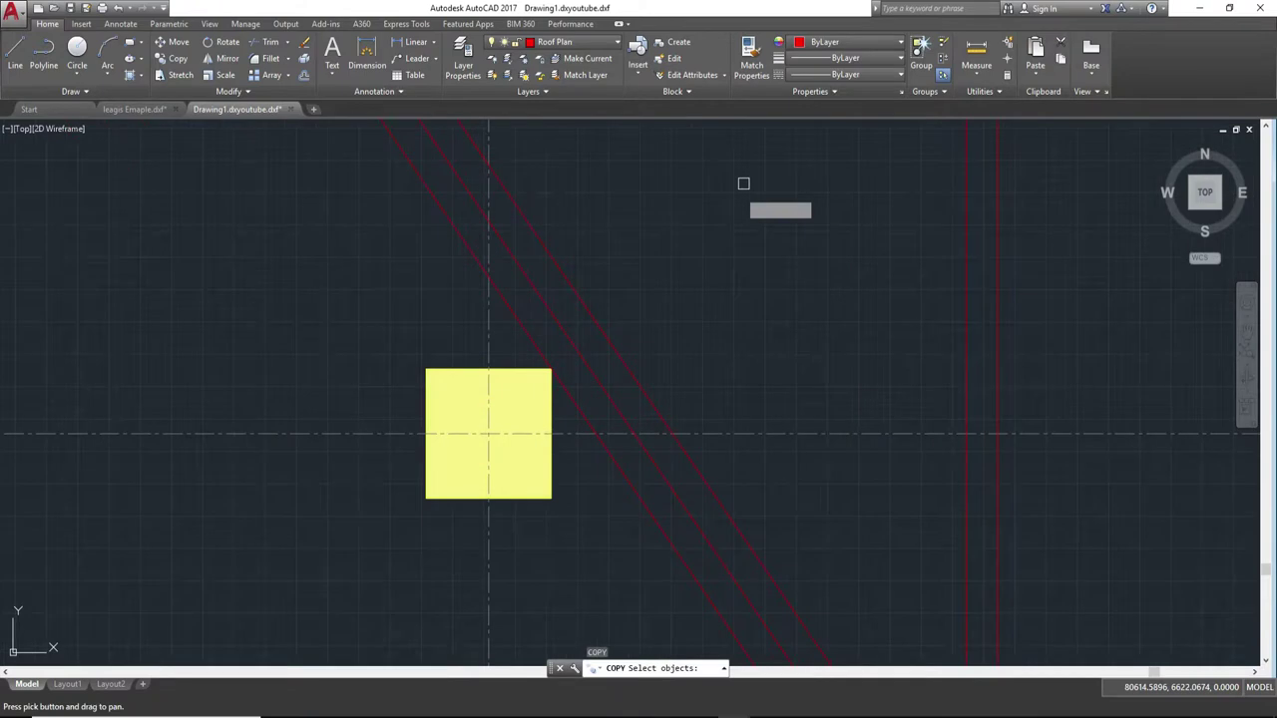
pyautogui.click(652, 457)
pyautogui.scroll(-2, 831, 511)
pyautogui.moveTo(827, 513); pyautogui.dragTo(718, 300, button='middle')
pyautogui.press('Return')
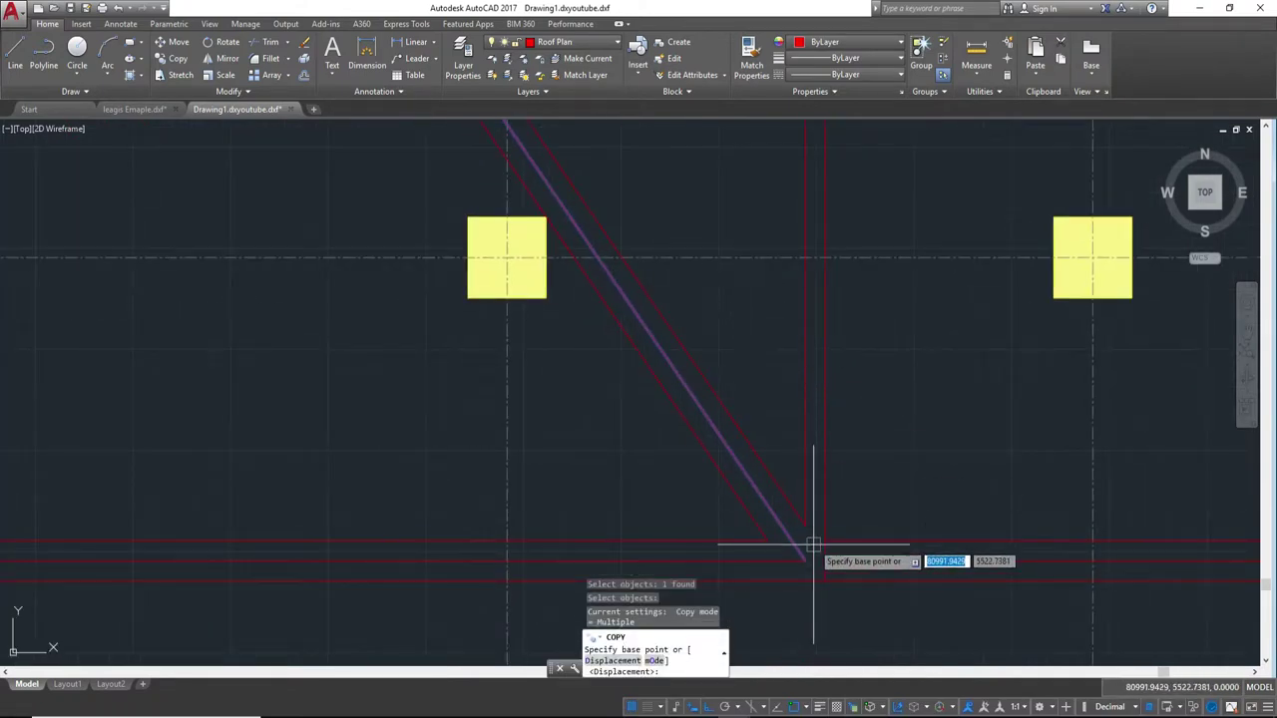
pyautogui.click(805, 560)
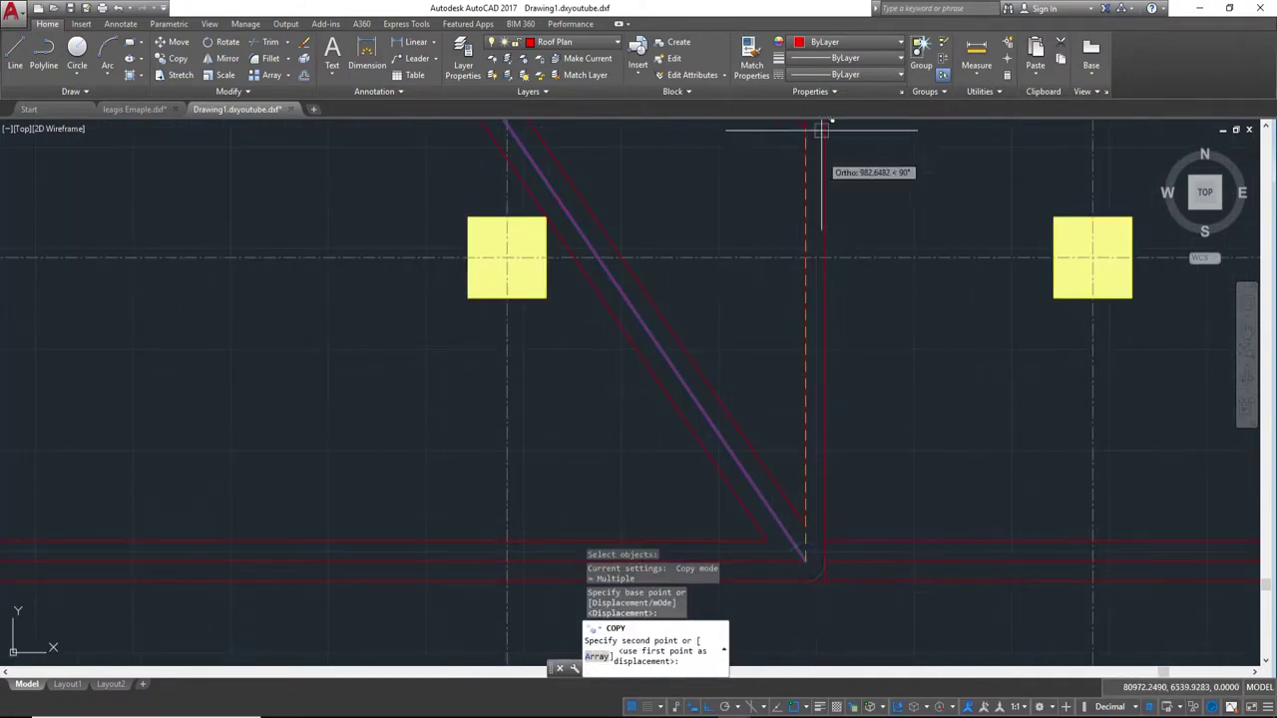
pyautogui.scroll(-2, 784, 128)
pyautogui.moveTo(788, 140); pyautogui.dragTo(784, 509, button='middle')
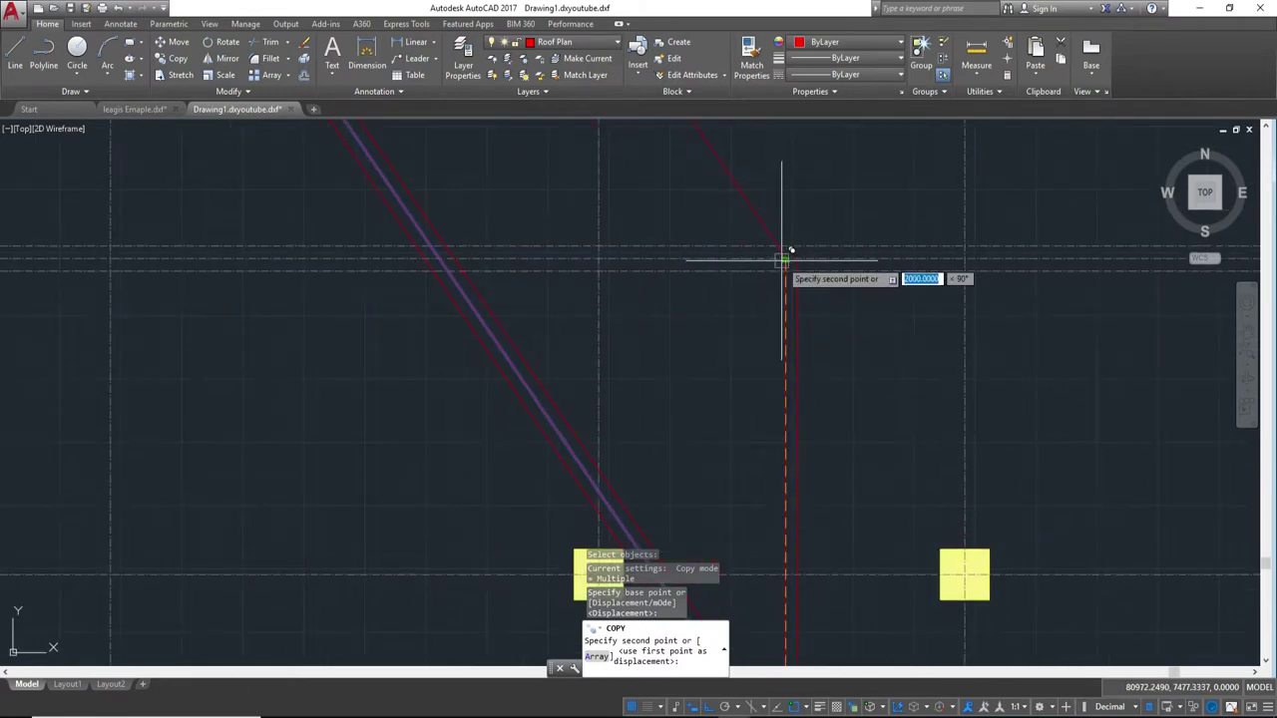
pyautogui.scroll(-4, 786, 245)
pyautogui.moveTo(798, 202); pyautogui.dragTo(816, 521, button='middle')
pyautogui.scroll(2, 662, 407)
pyautogui.press('Escape')
pyautogui.scroll(2, 488, 269)
pyautogui.scroll(2, 621, 362)
pyautogui.moveTo(622, 362); pyautogui.dragTo(637, 320, button='middle')
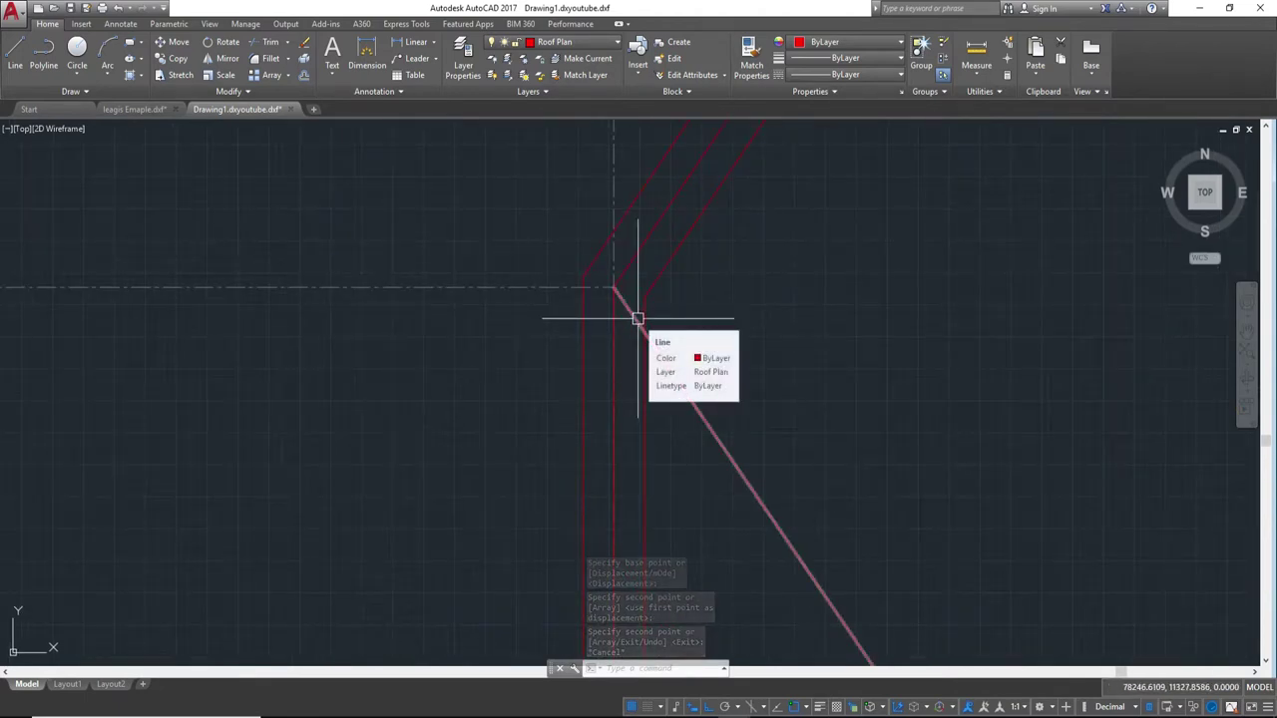
pyautogui.scroll(4, 639, 318)
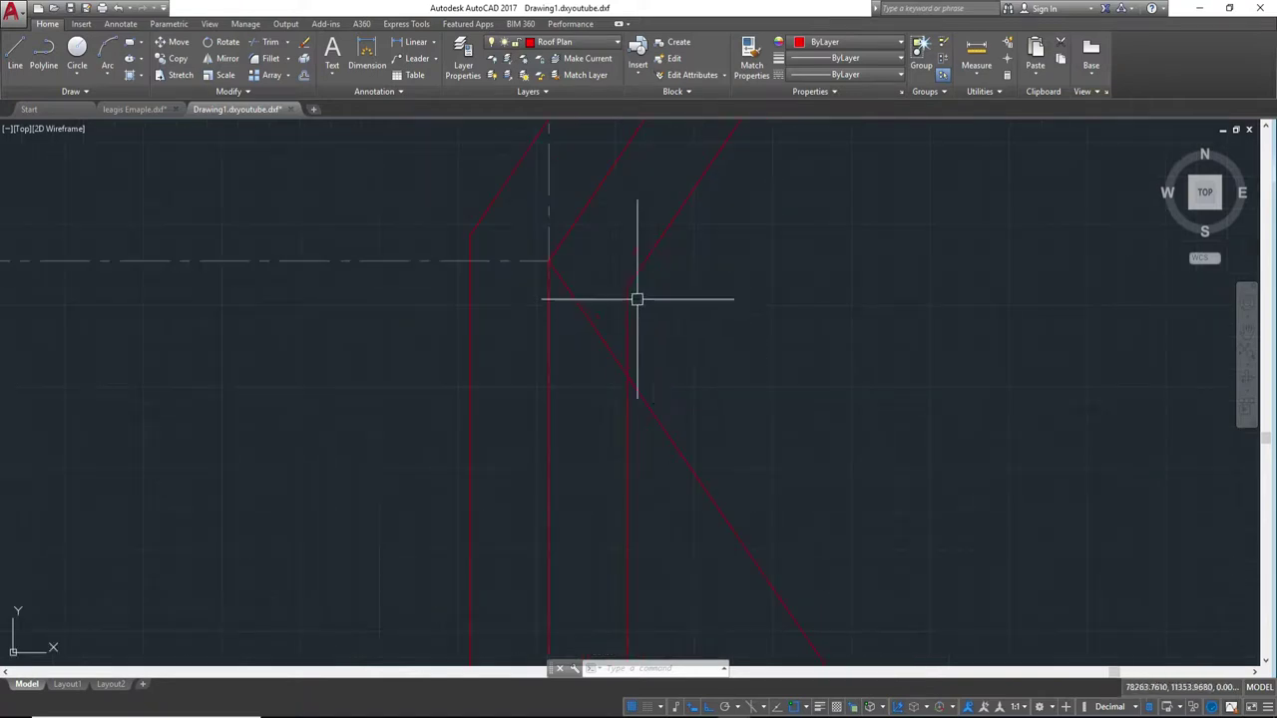
pyautogui.scroll(-2, 688, 339)
pyautogui.scroll(-2, 679, 331)
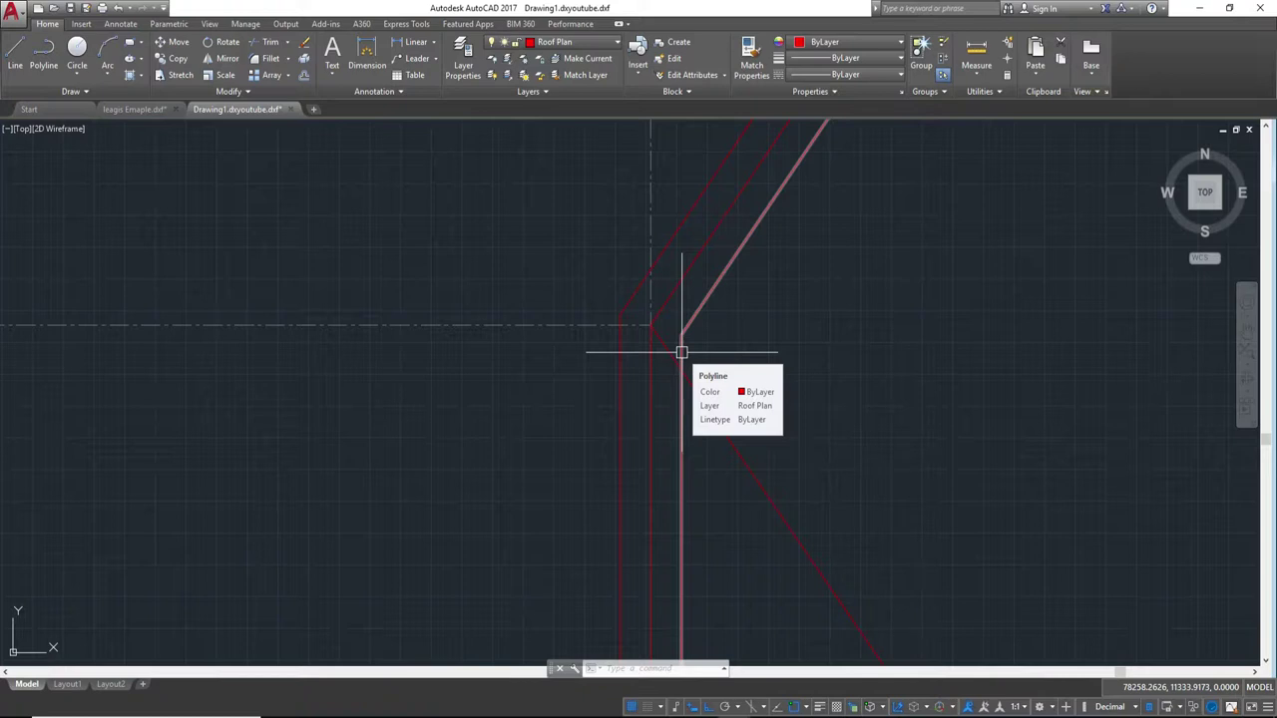
pyautogui.scroll(-4, 689, 330)
pyautogui.scroll(-3, 795, 367)
pyautogui.scroll(2, 698, 240)
pyautogui.scroll(-3, 744, 366)
pyautogui.scroll(5, 688, 260)
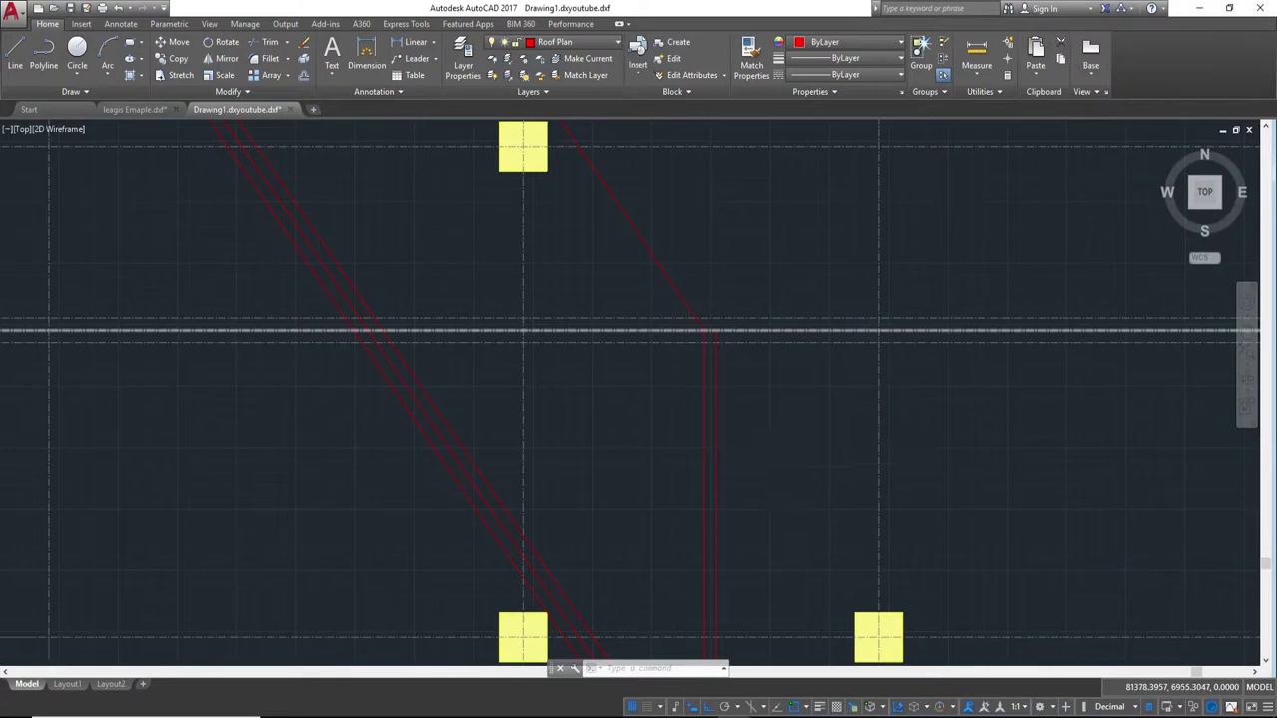
pyautogui.scroll(-2, 802, 461)
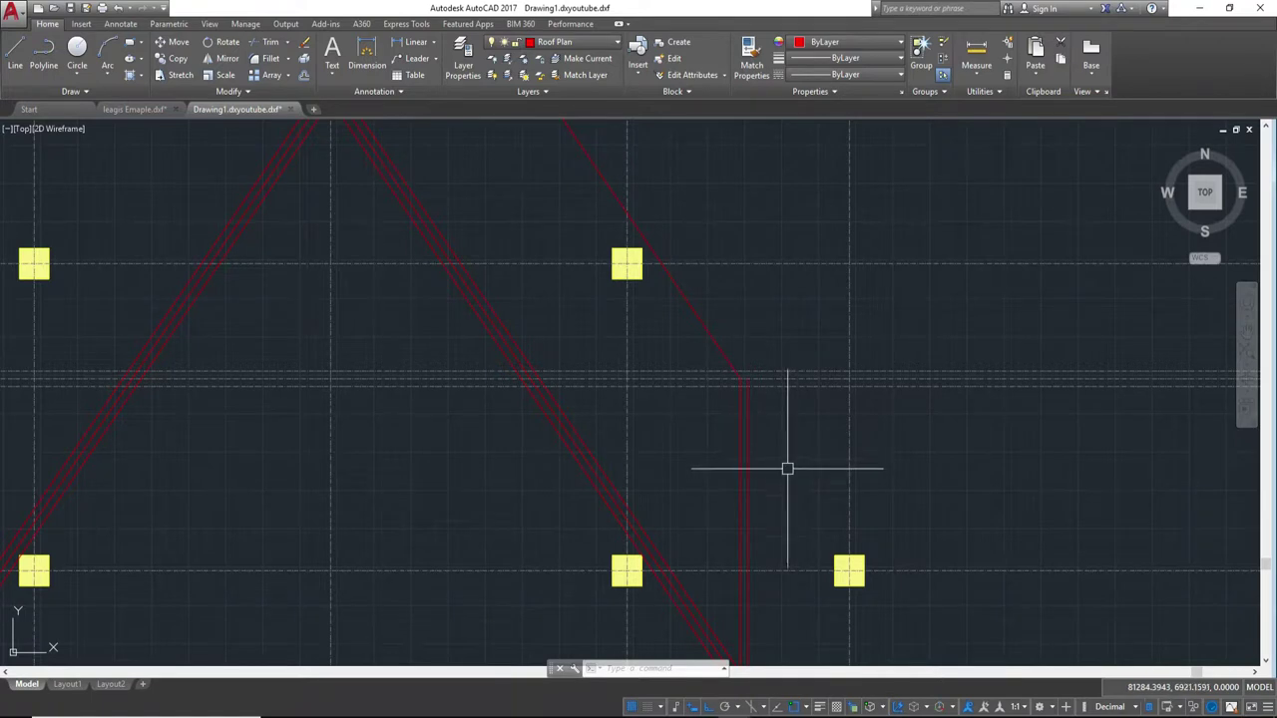
pyautogui.moveTo(787, 469); pyautogui.dragTo(785, 249, button='middle')
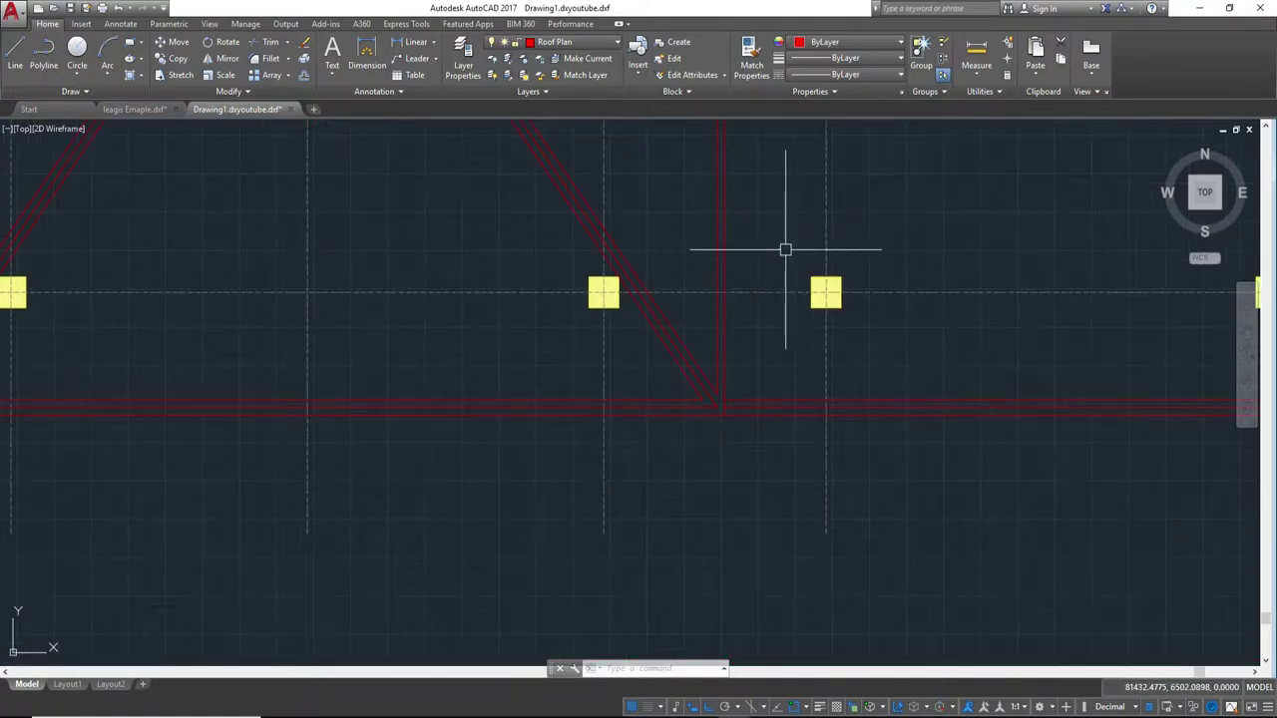
pyautogui.moveTo(769, 241); pyautogui.dragTo(779, 391, button='middle')
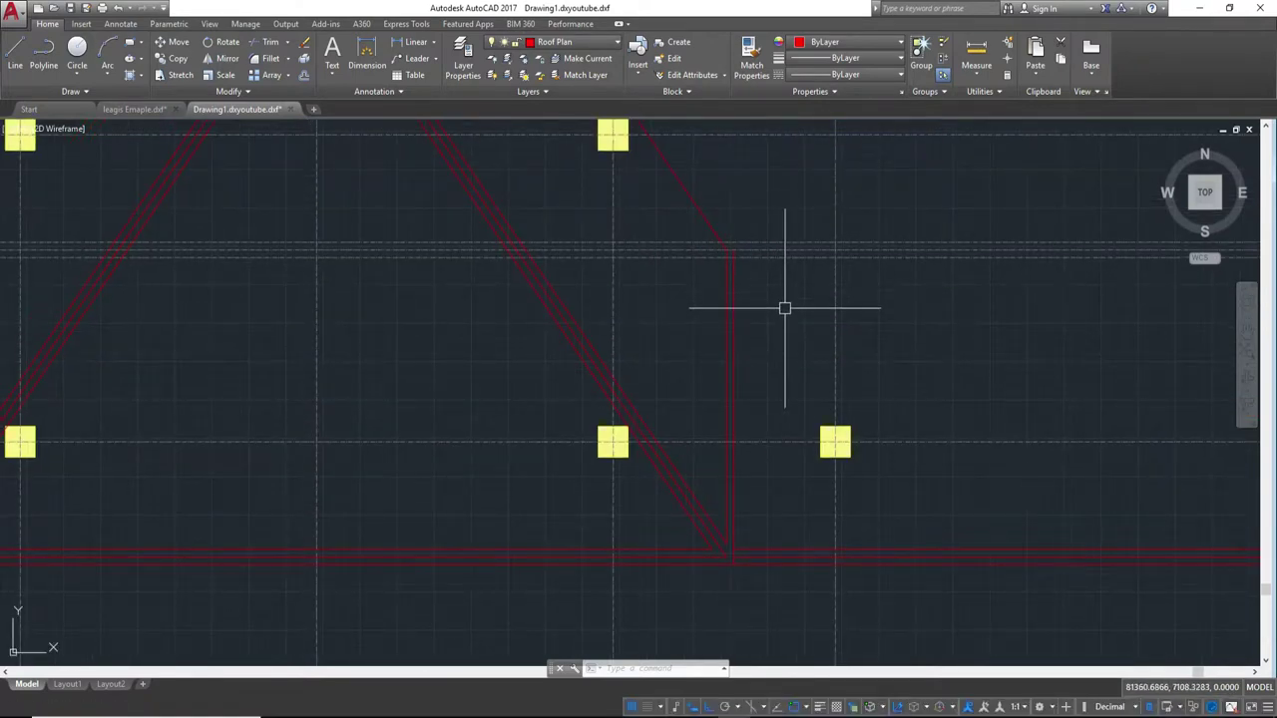
pyautogui.moveTo(769, 296); pyautogui.dragTo(795, 355, button='middle')
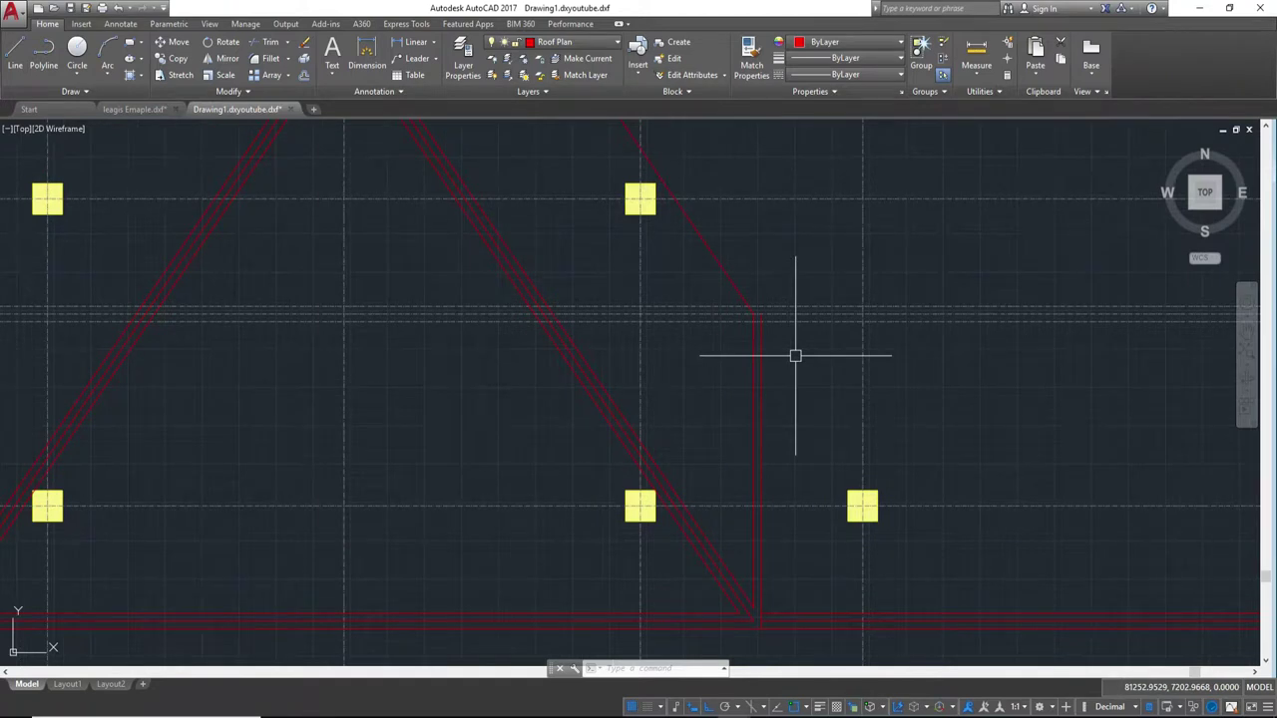
pyautogui.write('o')
pyautogui.press('Return')
pyautogui.press('Return')
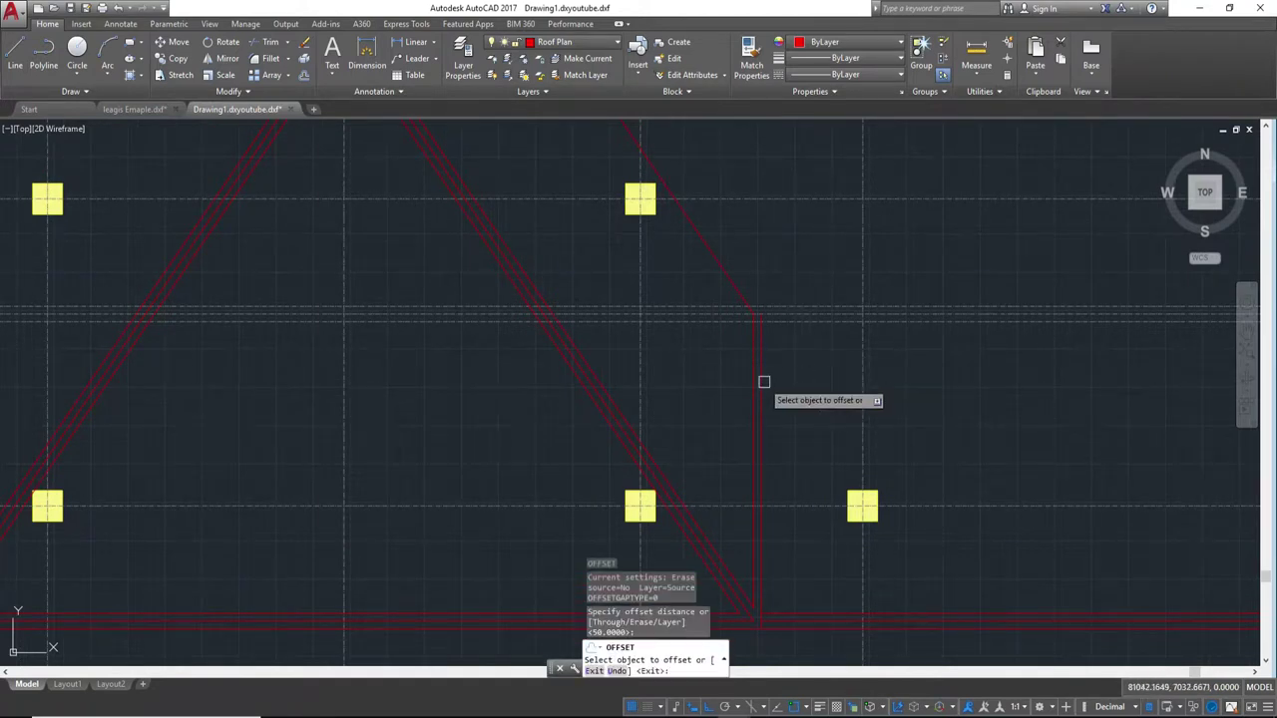
pyautogui.click(752, 382)
pyautogui.click(685, 380)
pyautogui.scroll(2, 768, 374)
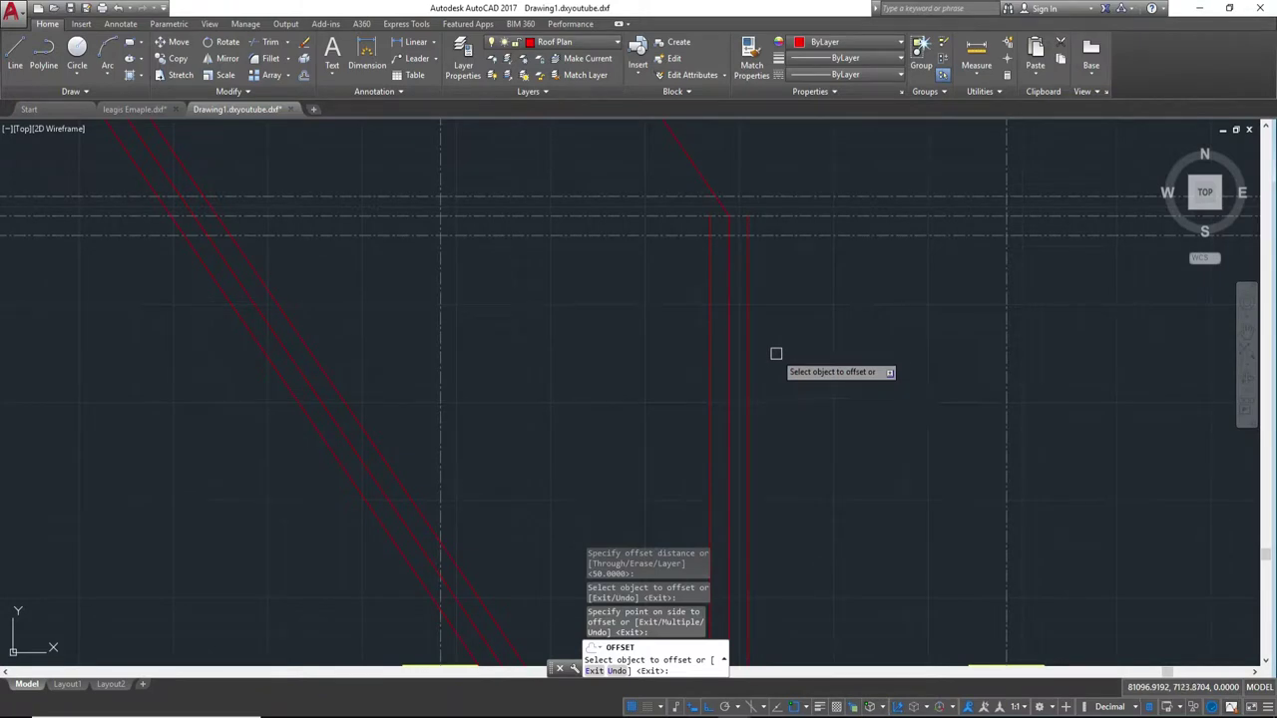
pyautogui.moveTo(784, 328); pyautogui.dragTo(735, 368, button='middle')
pyautogui.press('Escape')
pyautogui.click(712, 359)
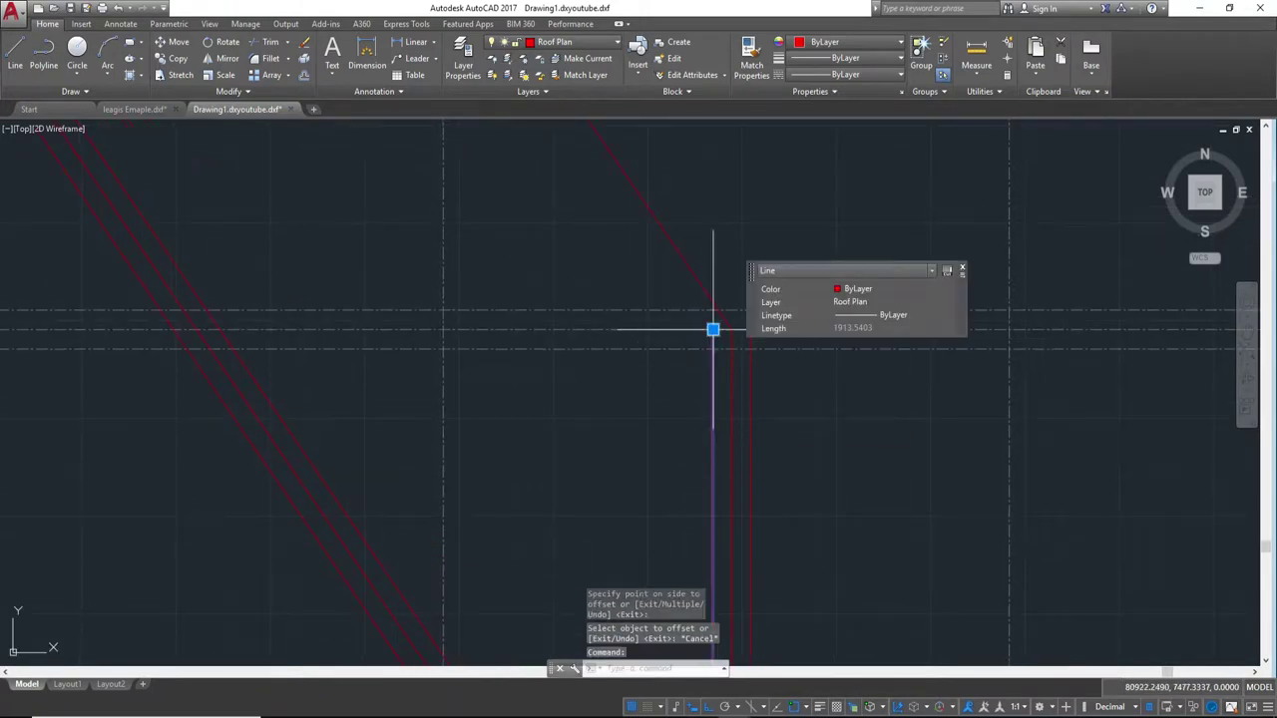
pyautogui.click(712, 329)
pyautogui.press('Escape')
pyautogui.press('Escape')
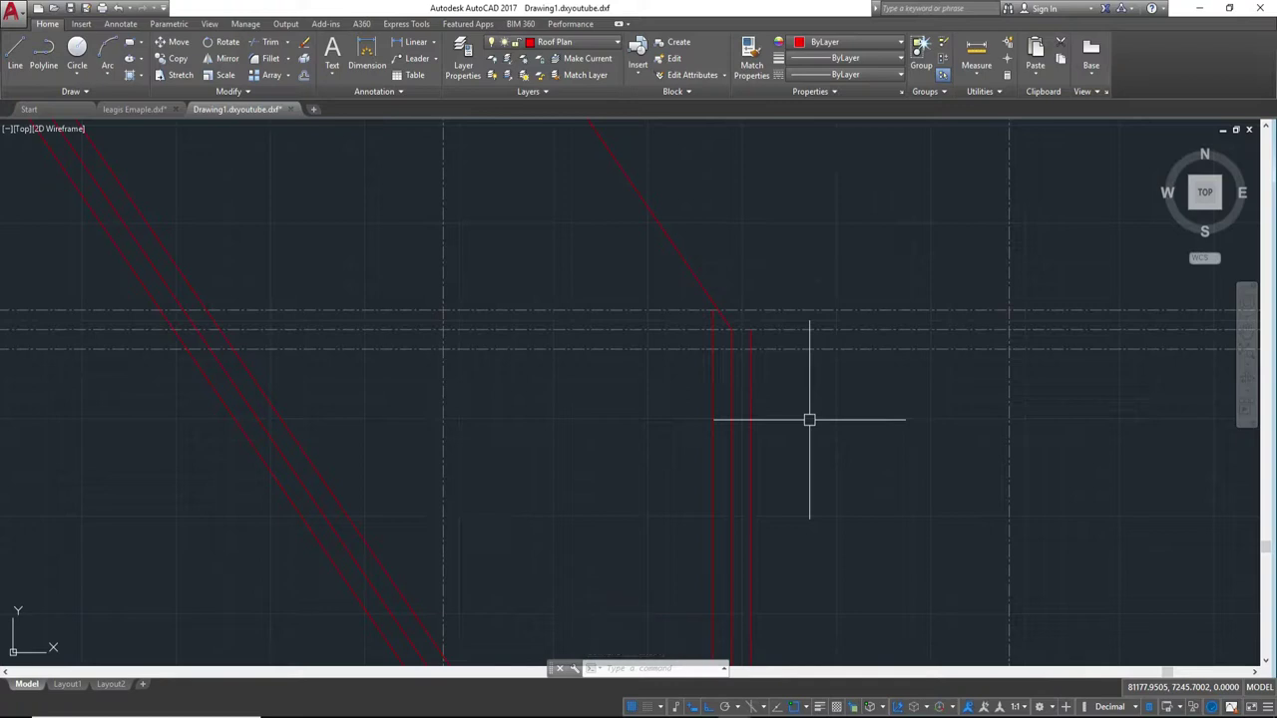
# - Trim the line piece past the corner and the dashed lines at the vertical red edge
pyautogui.write('lr')
pyautogui.press('Return')
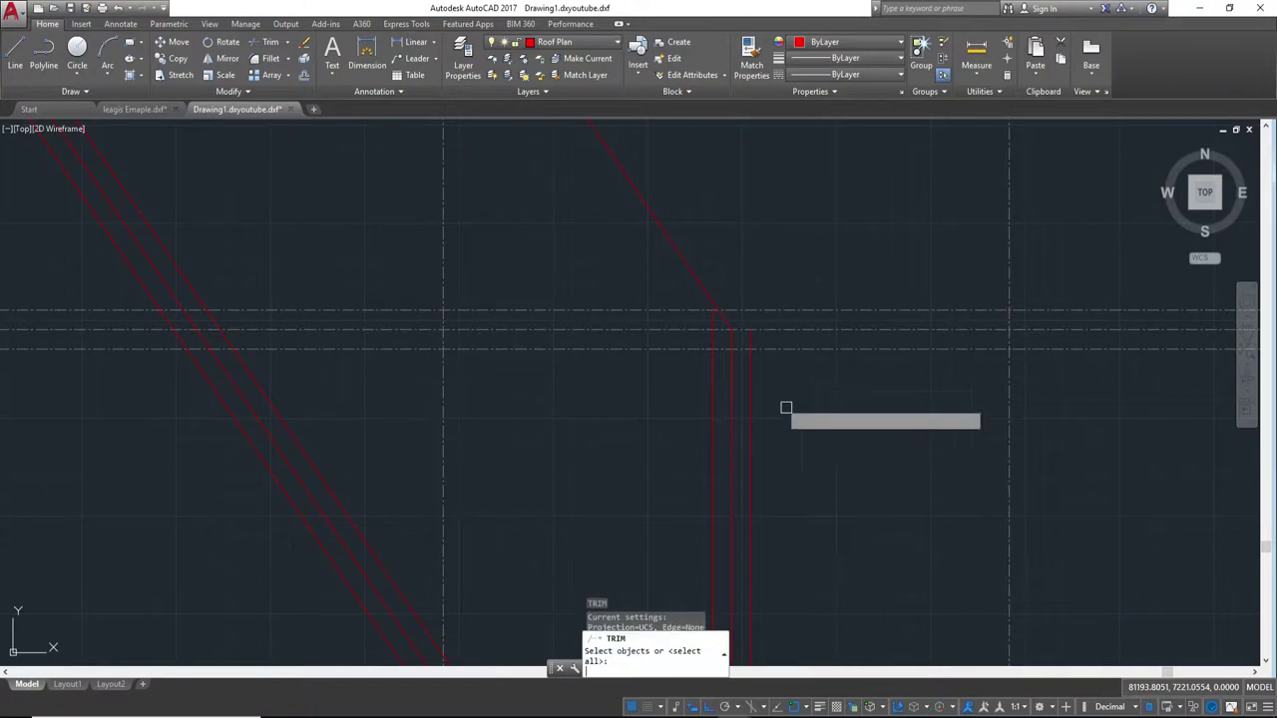
pyautogui.press('Return')
pyautogui.click(752, 337)
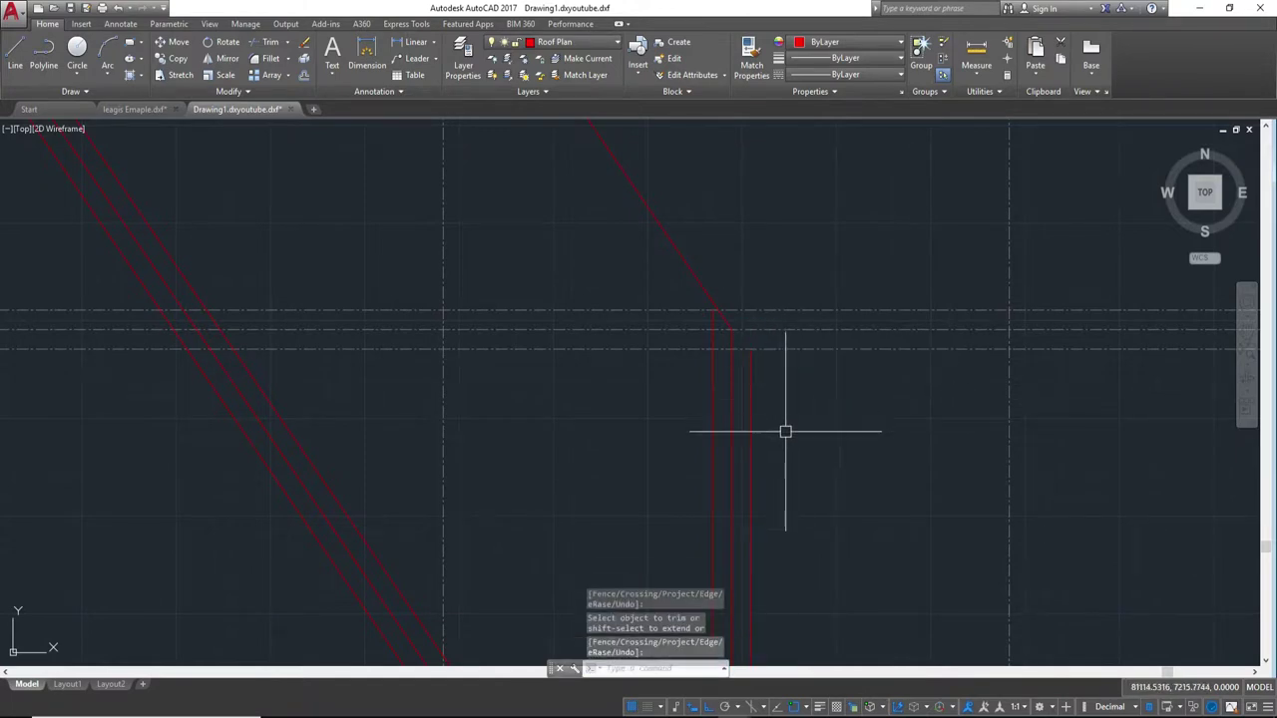
pyautogui.write('tr')
pyautogui.press('Return')
pyautogui.click(715, 399)
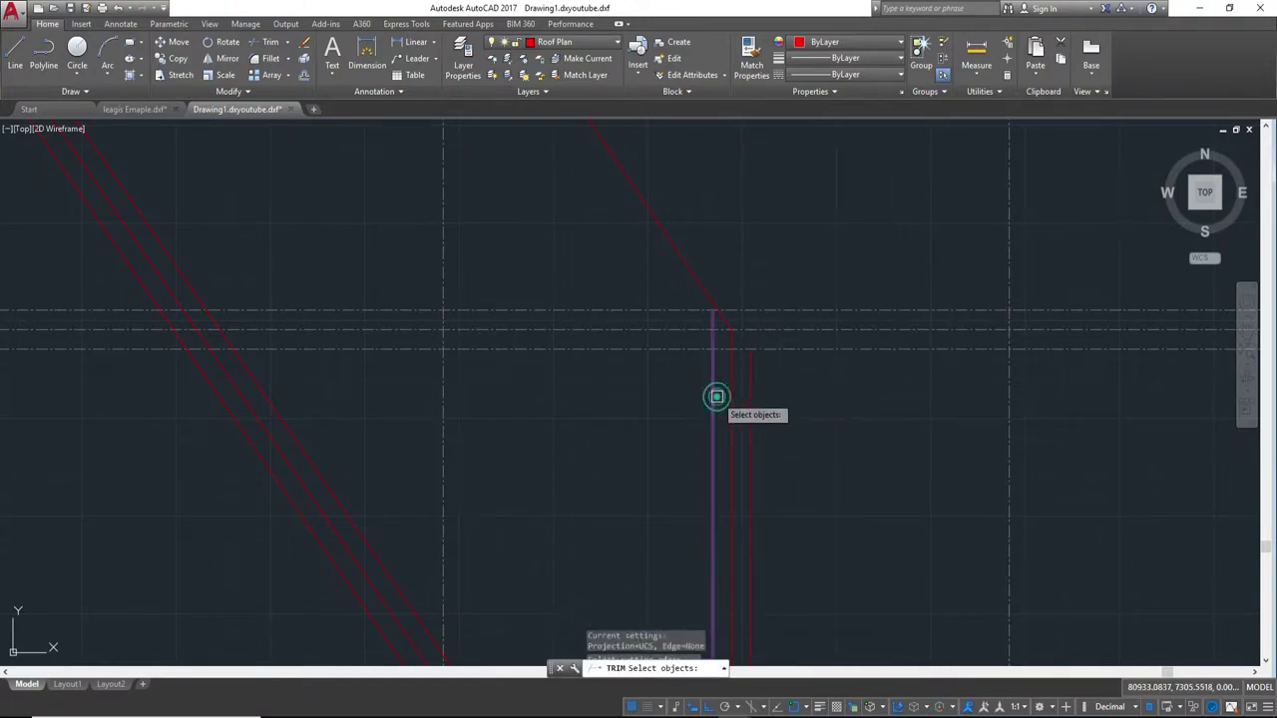
pyautogui.press('Return')
pyautogui.click(678, 402)
pyautogui.click(495, 153)
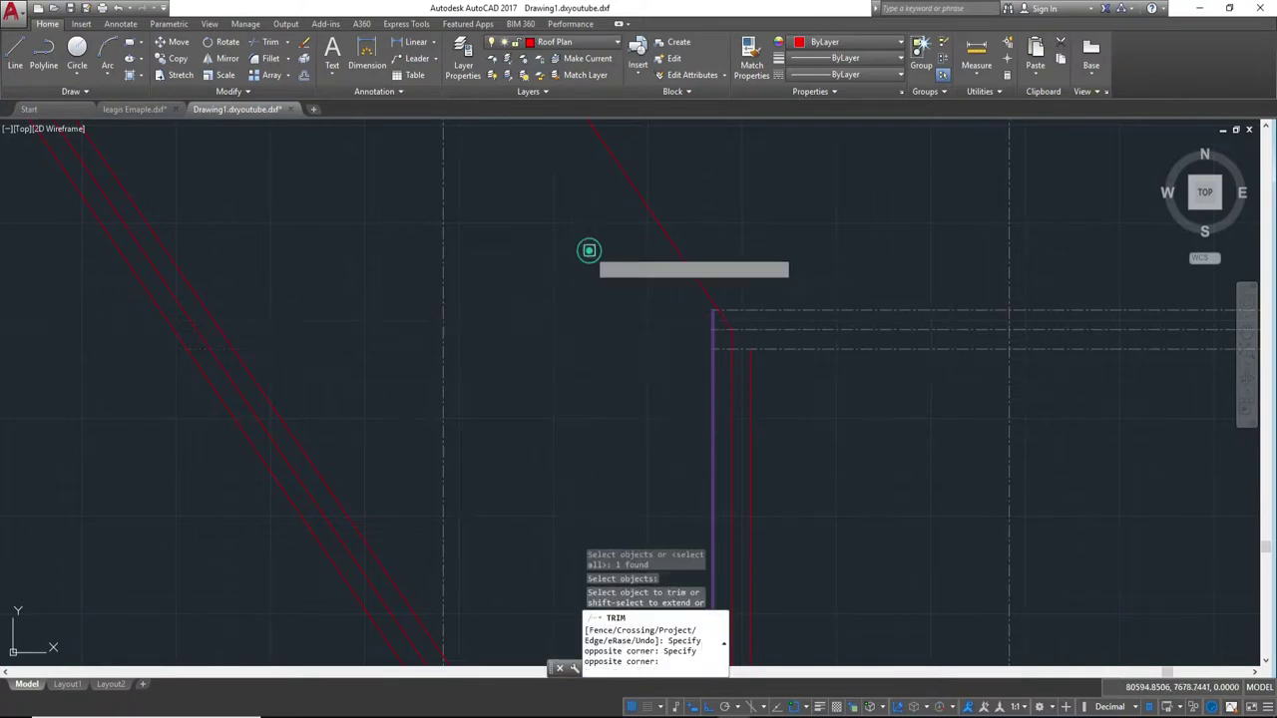
pyautogui.press('Escape')
pyautogui.scroll(-2, 860, 424)
pyautogui.hscroll(2, 998, 426)
pyautogui.hscroll(3, 1027, 427)
pyautogui.scroll(-2, 698, 417)
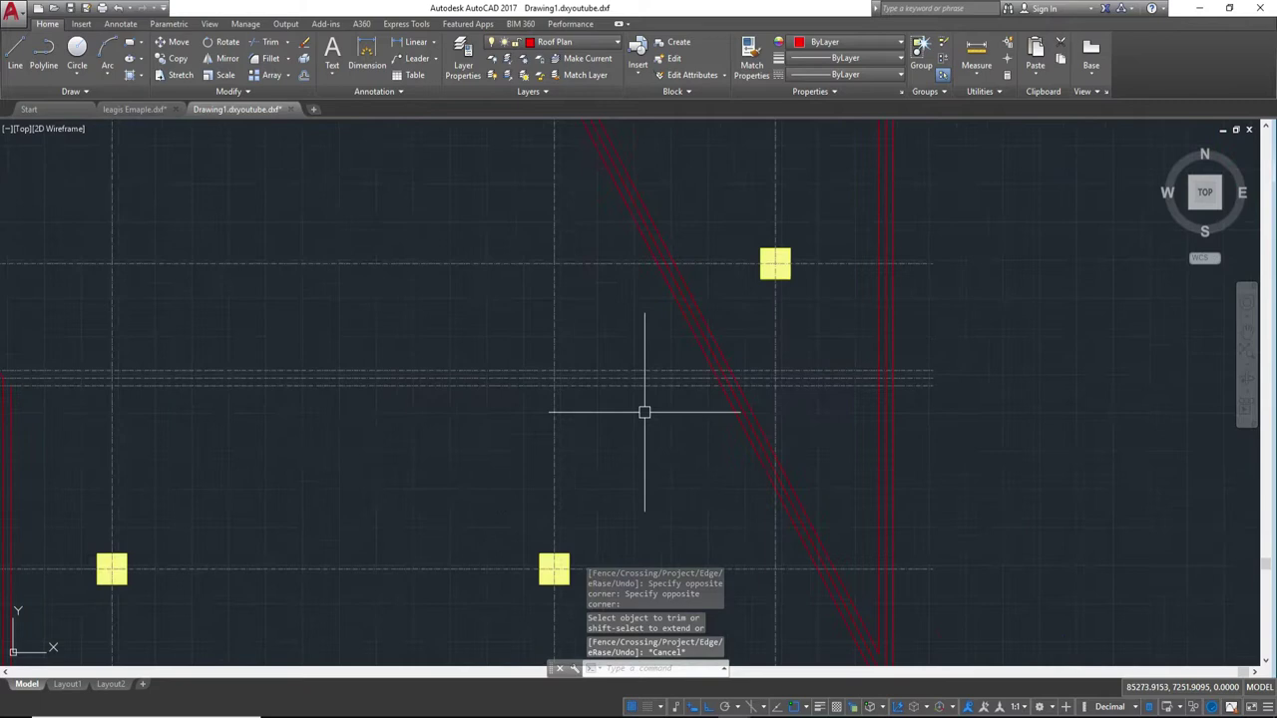
pyautogui.hscroll(-4, 906, 433)
pyautogui.hscroll(-2, 824, 450)
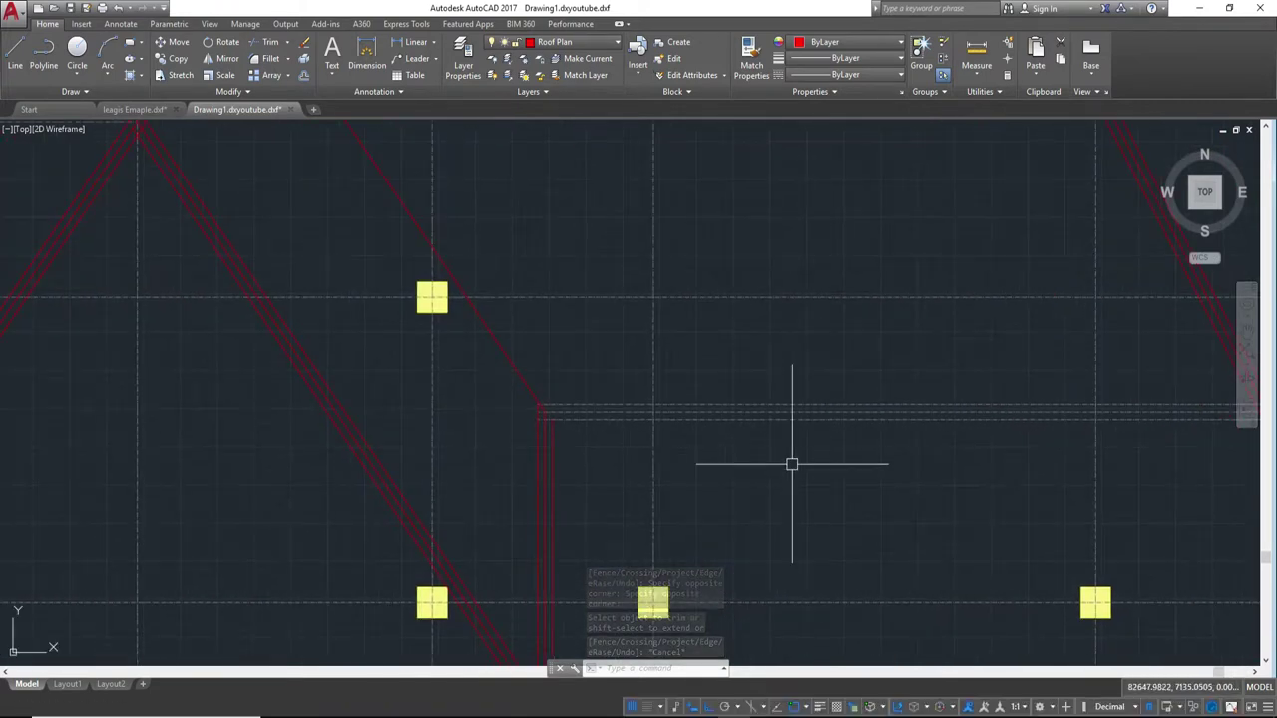
# - Give the horizontal lines the vertical red Roof Plan line's properties with MATCHPROP
pyautogui.write('ma')
pyautogui.press('Return')
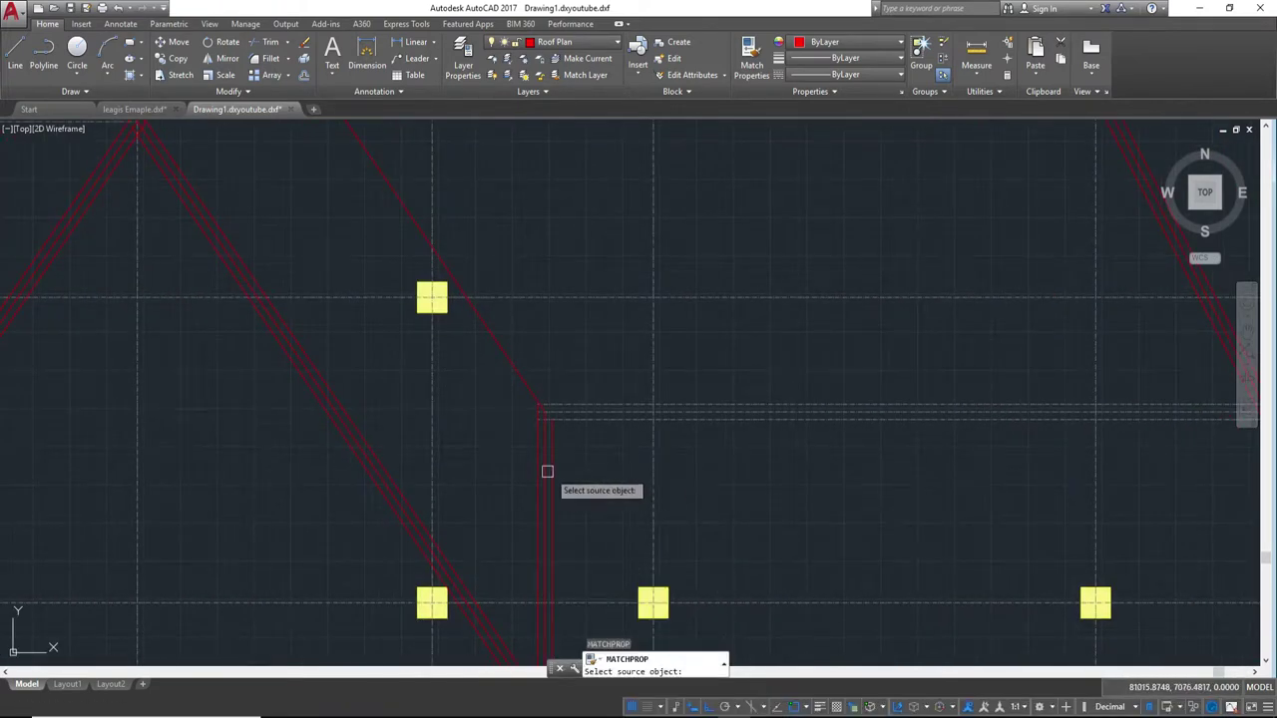
pyautogui.click(547, 471)
pyautogui.click(926, 508)
pyautogui.click(853, 391)
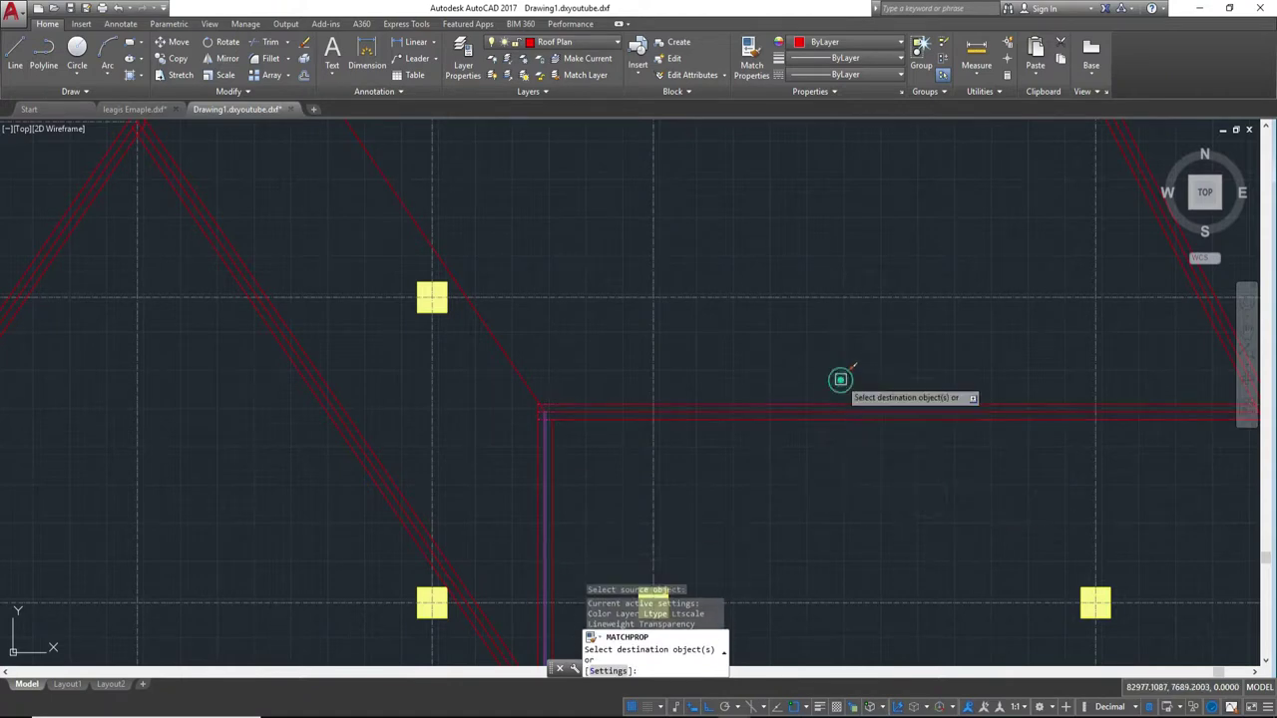
pyautogui.press('Escape')
pyautogui.scroll(2, 769, 445)
pyautogui.scroll(3, 707, 402)
pyautogui.scroll(3, 684, 385)
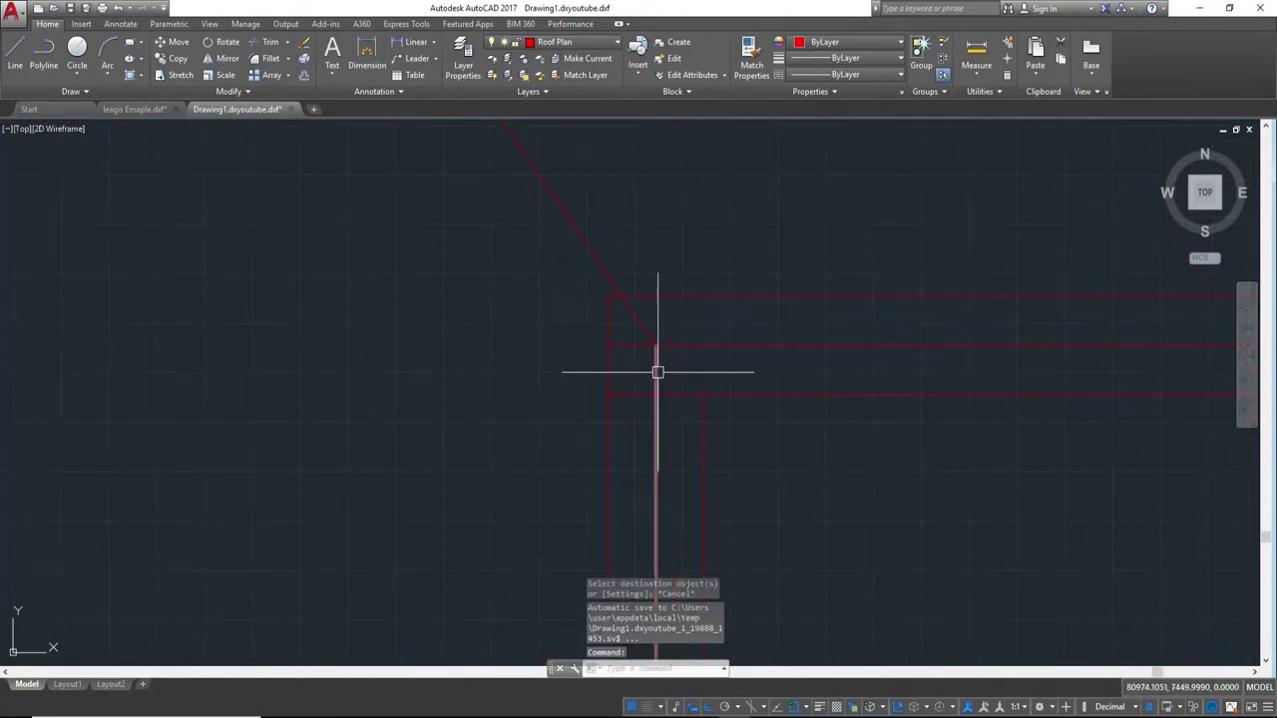
# - Trim the stray line ends at the roof corner with a crossing window
pyautogui.write('tr')
pyautogui.press('Return')
pyautogui.press('Return')
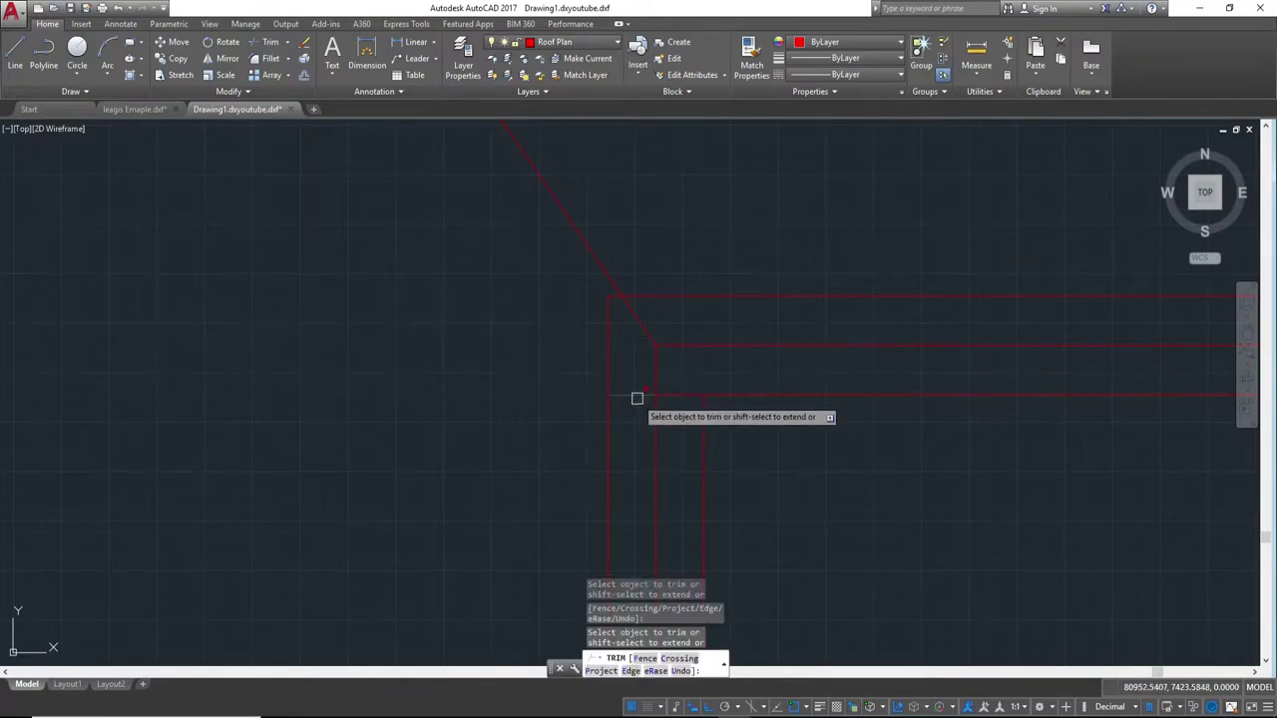
pyautogui.scroll(3, 674, 396)
pyautogui.moveTo(701, 456); pyautogui.dragTo(377, 423, button='middle')
pyautogui.scroll(-3, 377, 423)
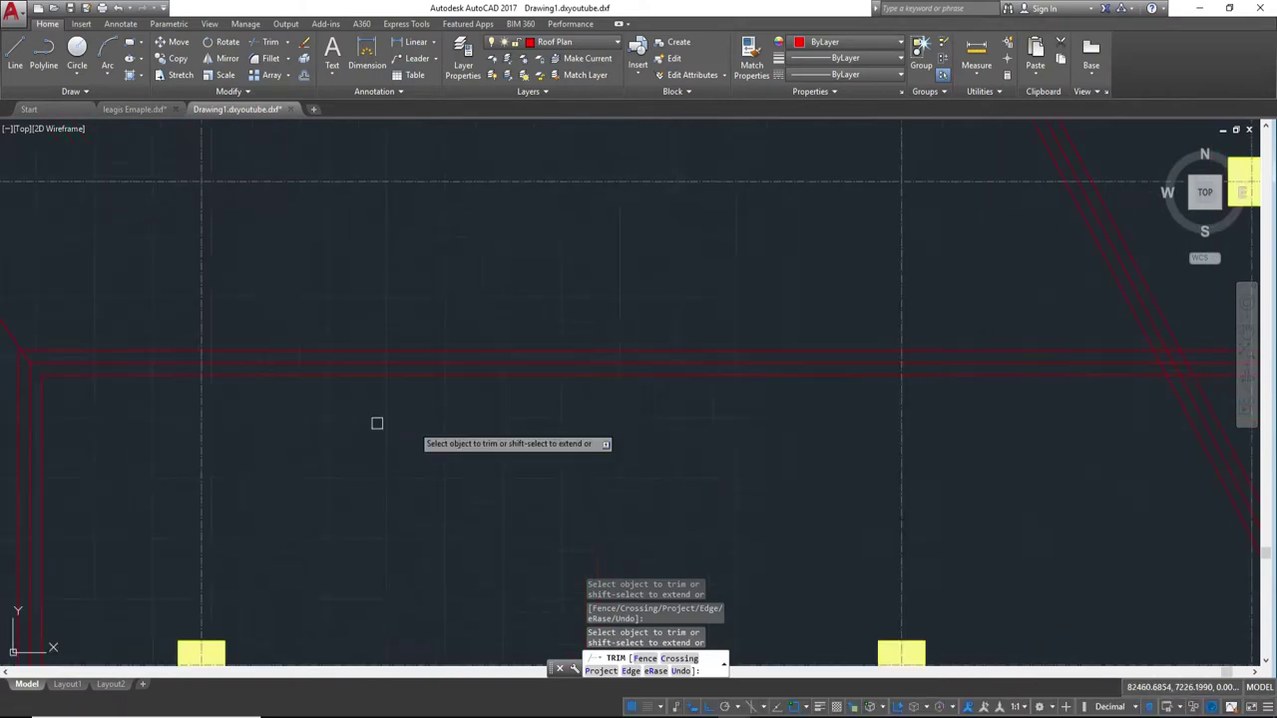
pyautogui.moveTo(868, 452); pyautogui.dragTo(282, 427, button='middle')
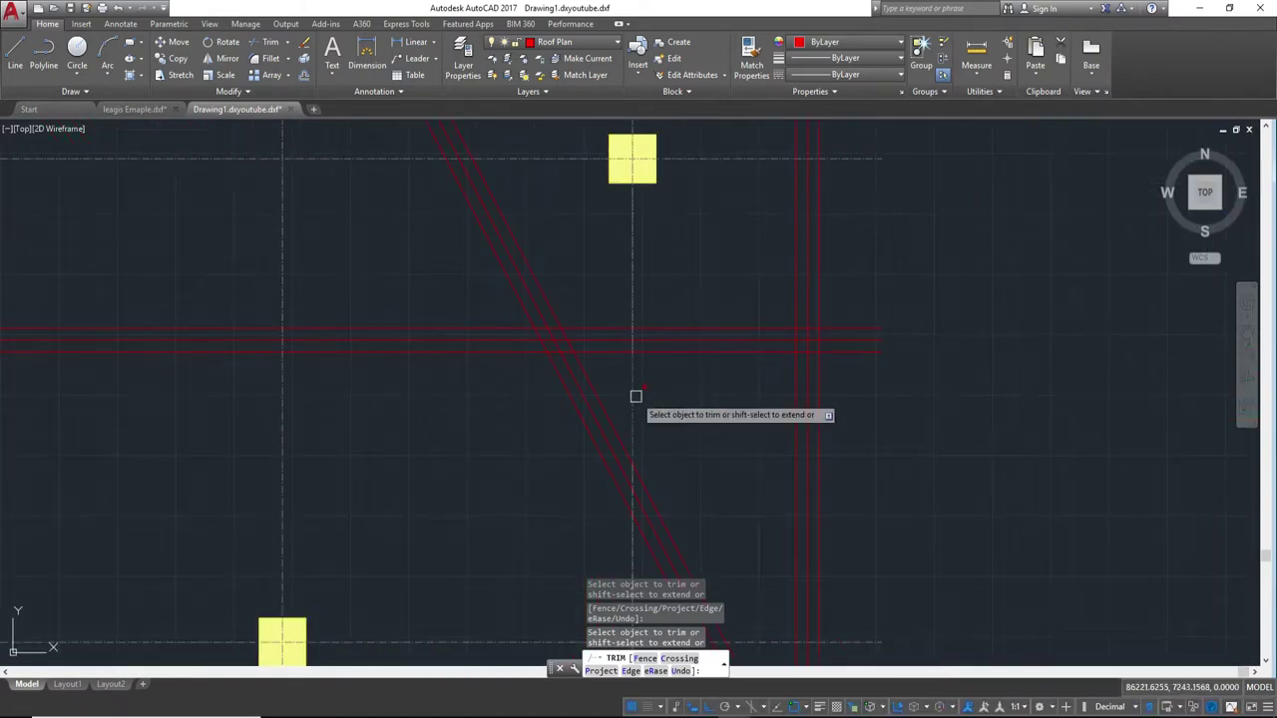
pyautogui.scroll(-5, 636, 396)
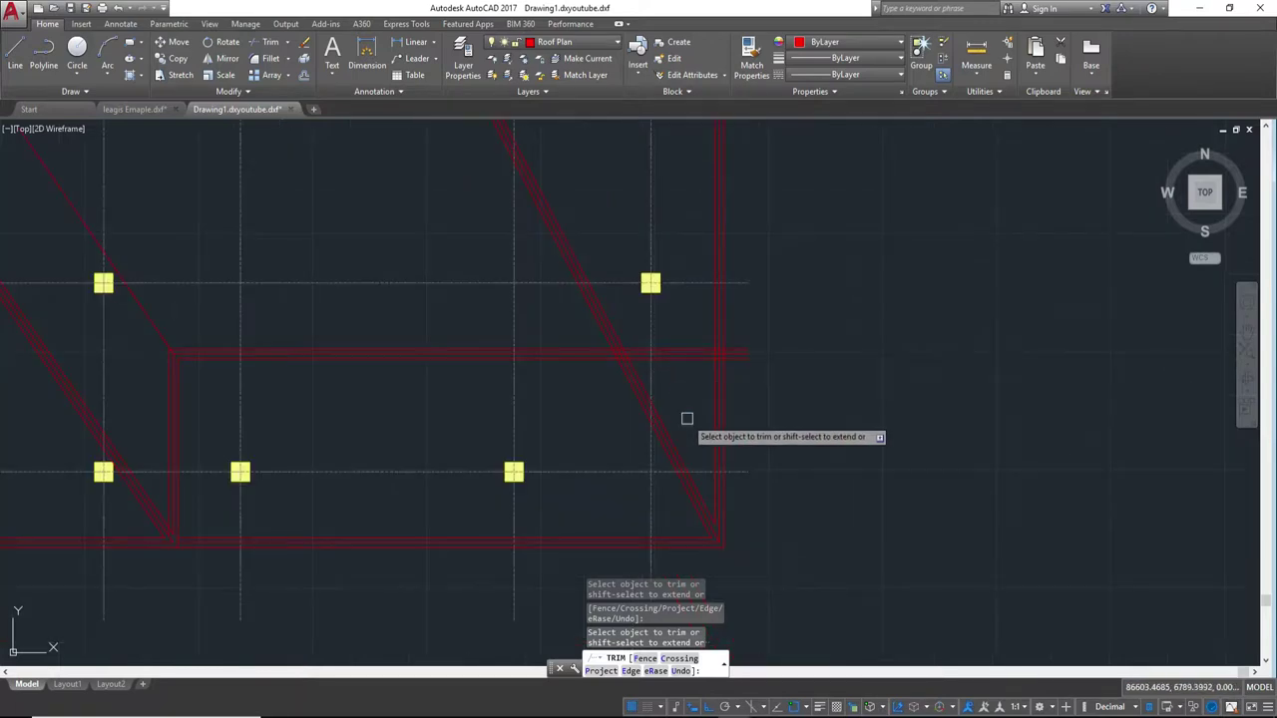
pyautogui.scroll(-2, 686, 419)
pyautogui.scroll(-3, 688, 419)
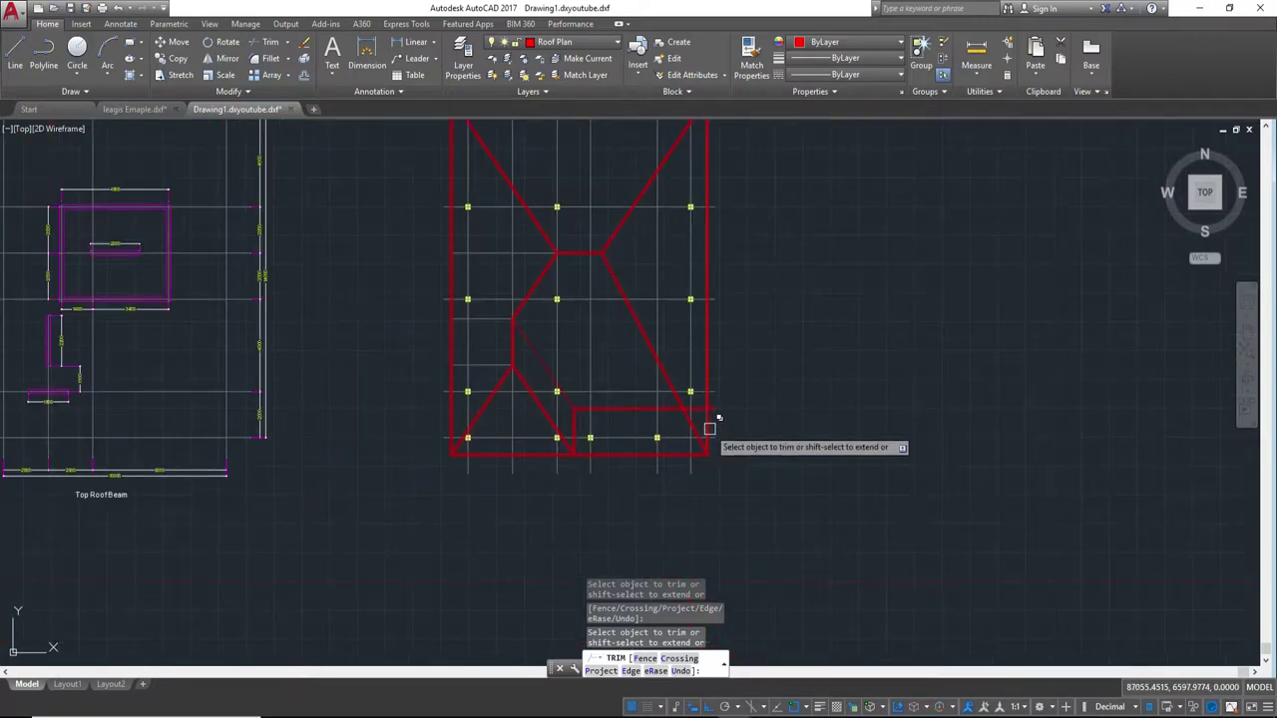
pyautogui.scroll(3, 704, 428)
pyautogui.scroll(2, 704, 467)
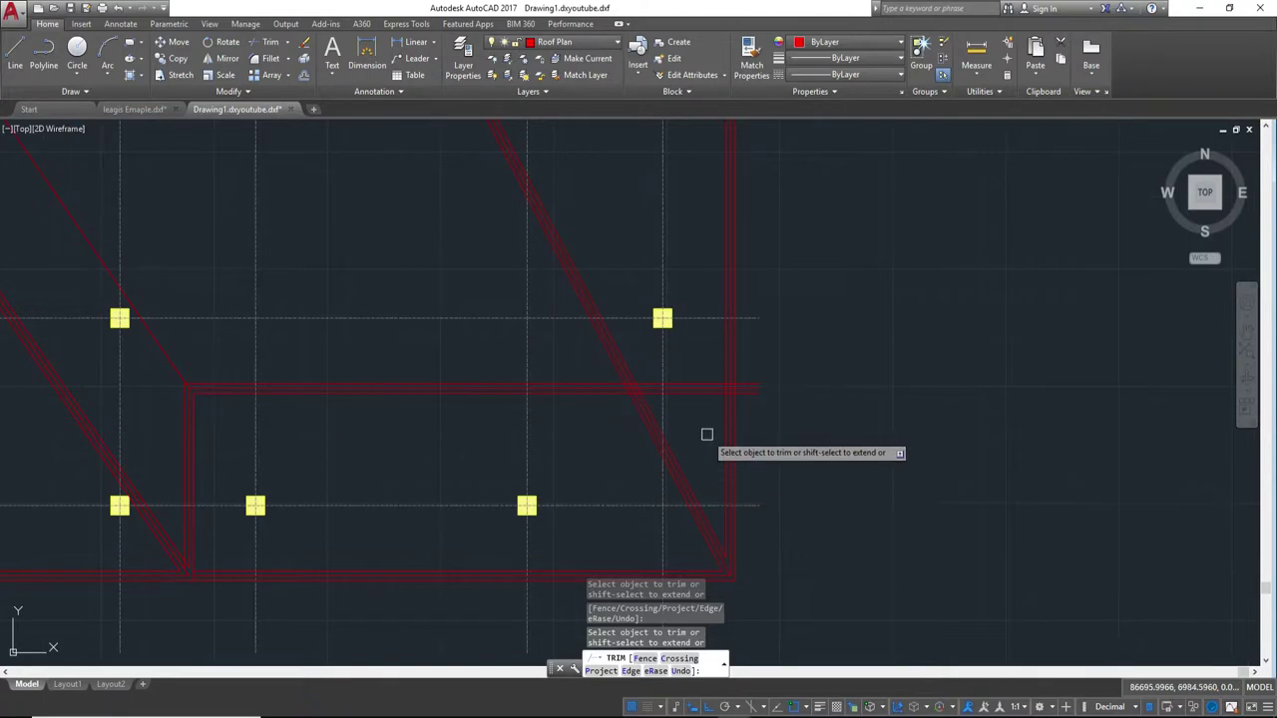
pyautogui.moveTo(684, 440); pyautogui.dragTo(738, 475, button='middle')
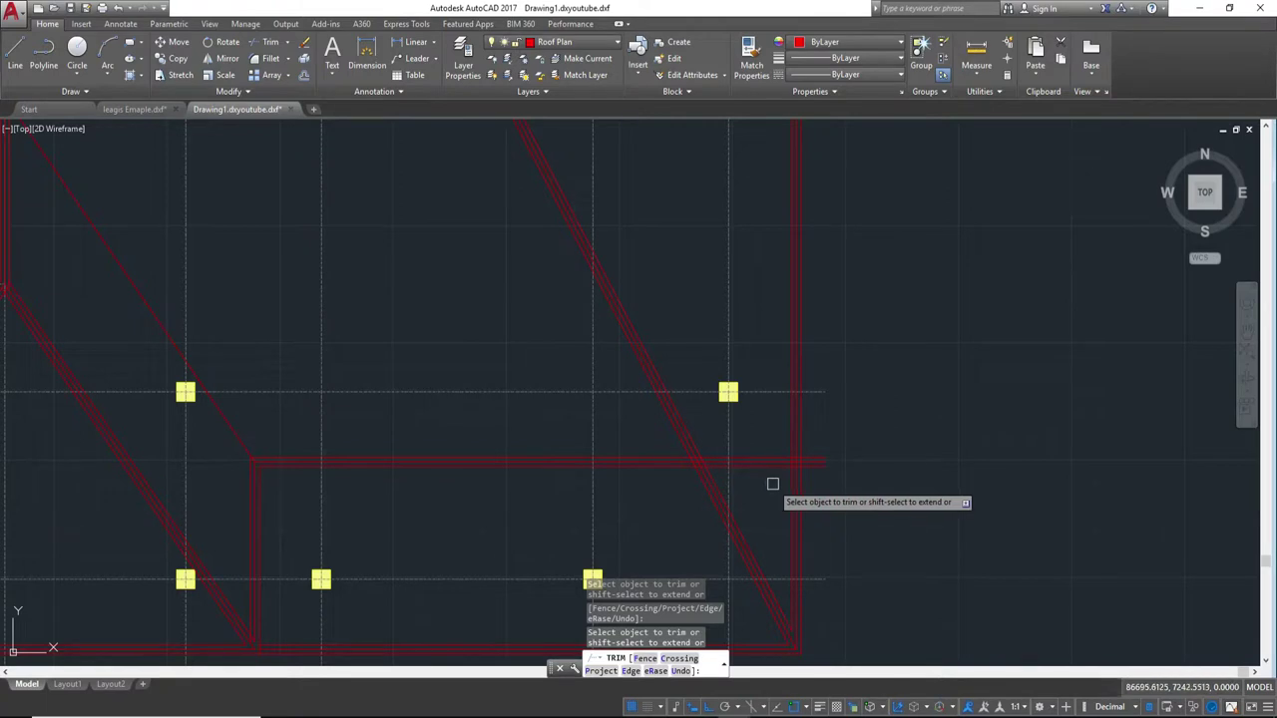
pyautogui.scroll(2, 774, 485)
pyautogui.click(891, 493)
pyautogui.click(836, 413)
pyautogui.scroll(2, 844, 490)
pyautogui.press('Escape')
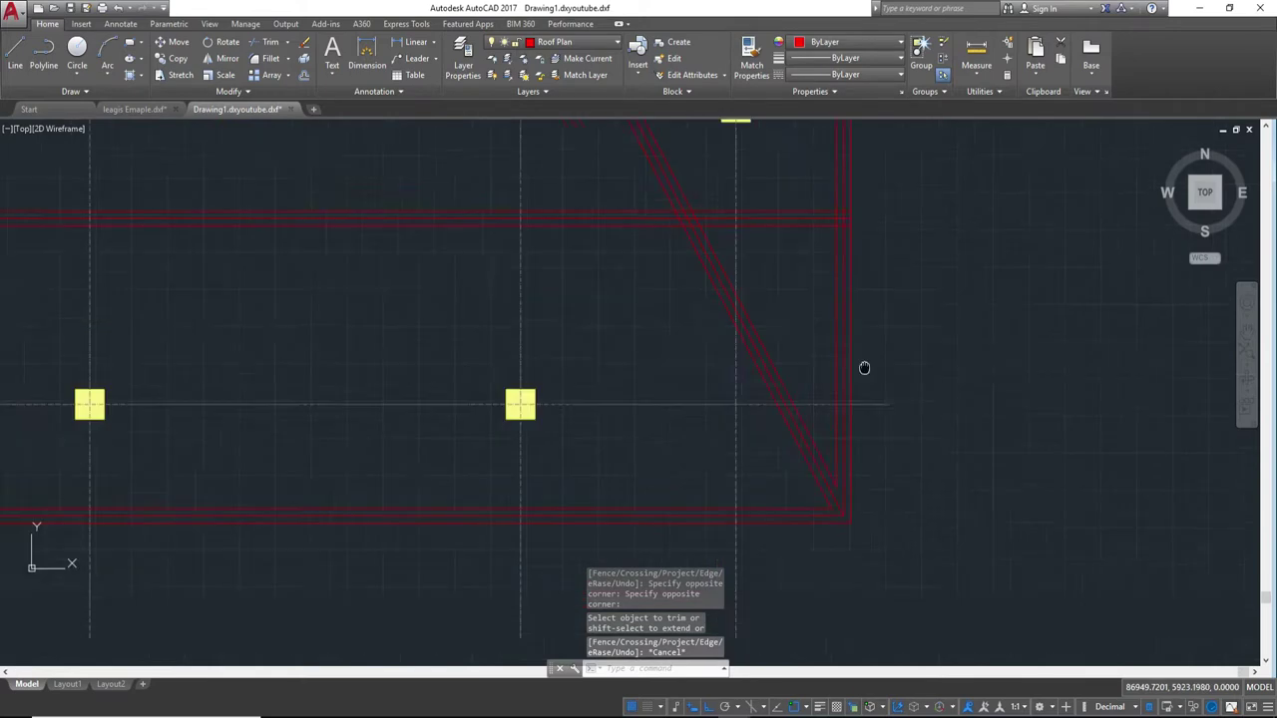
# - Select the lower-right diagonal roof line and attempt stretching its endpoint, then cancel
pyautogui.scroll(2, 863, 365)
pyautogui.scroll(-2, 865, 349)
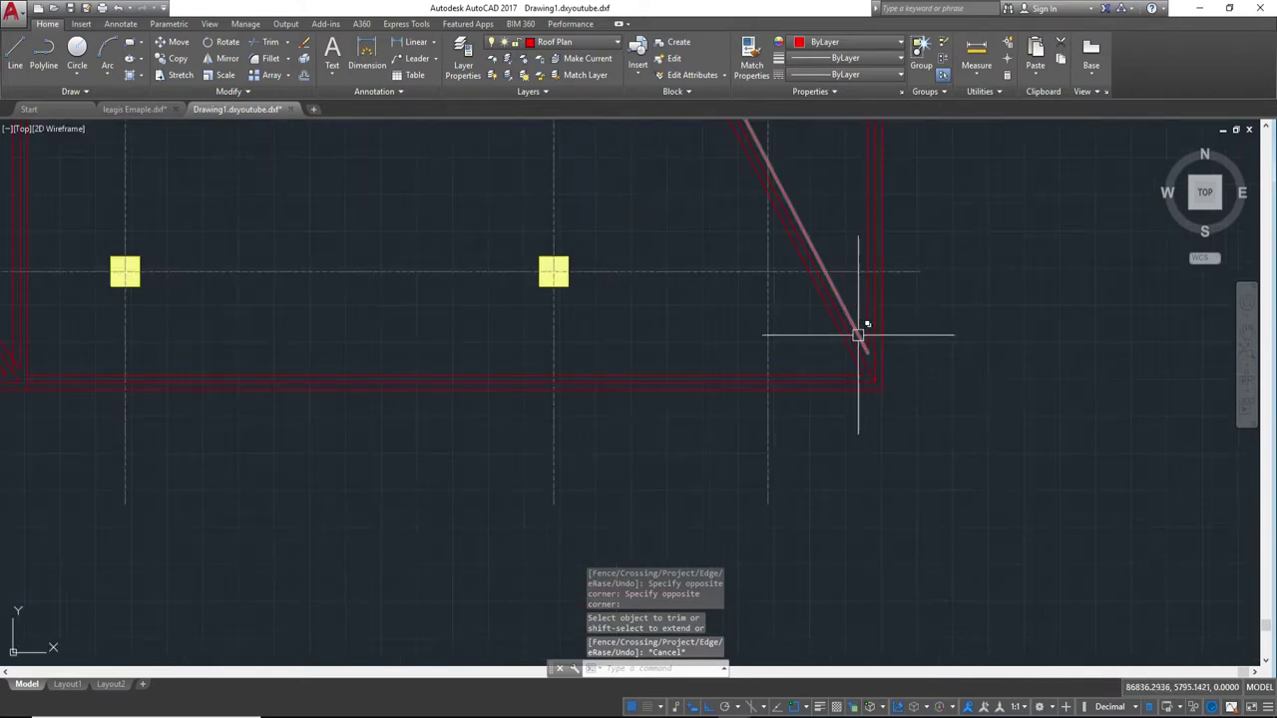
pyautogui.scroll(2, 853, 322)
pyautogui.scroll(-2, 849, 309)
pyautogui.scroll(-2, 897, 404)
pyautogui.scroll(-1, 906, 393)
pyautogui.scroll(4, 825, 331)
pyautogui.scroll(3, 825, 330)
pyautogui.scroll(-3, 917, 498)
pyautogui.moveTo(918, 498); pyautogui.dragTo(804, 208, button='middle')
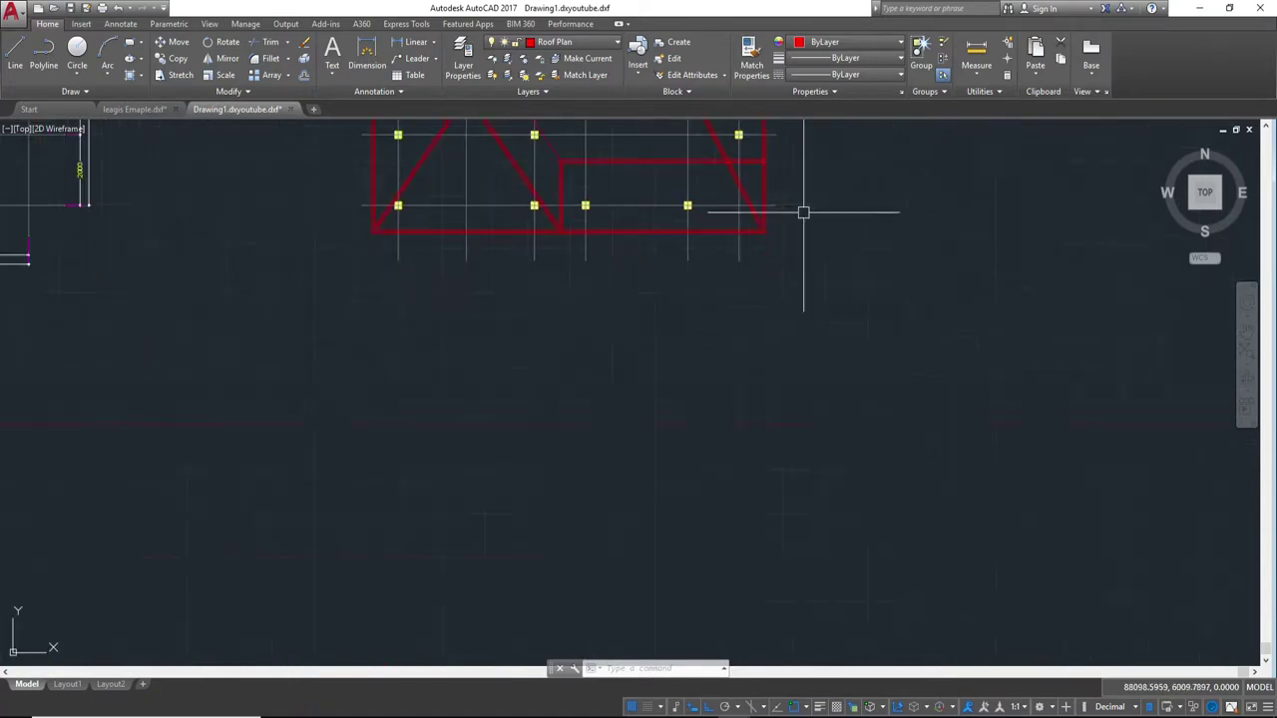
pyautogui.scroll(2, 804, 209)
pyautogui.scroll(3, 815, 360)
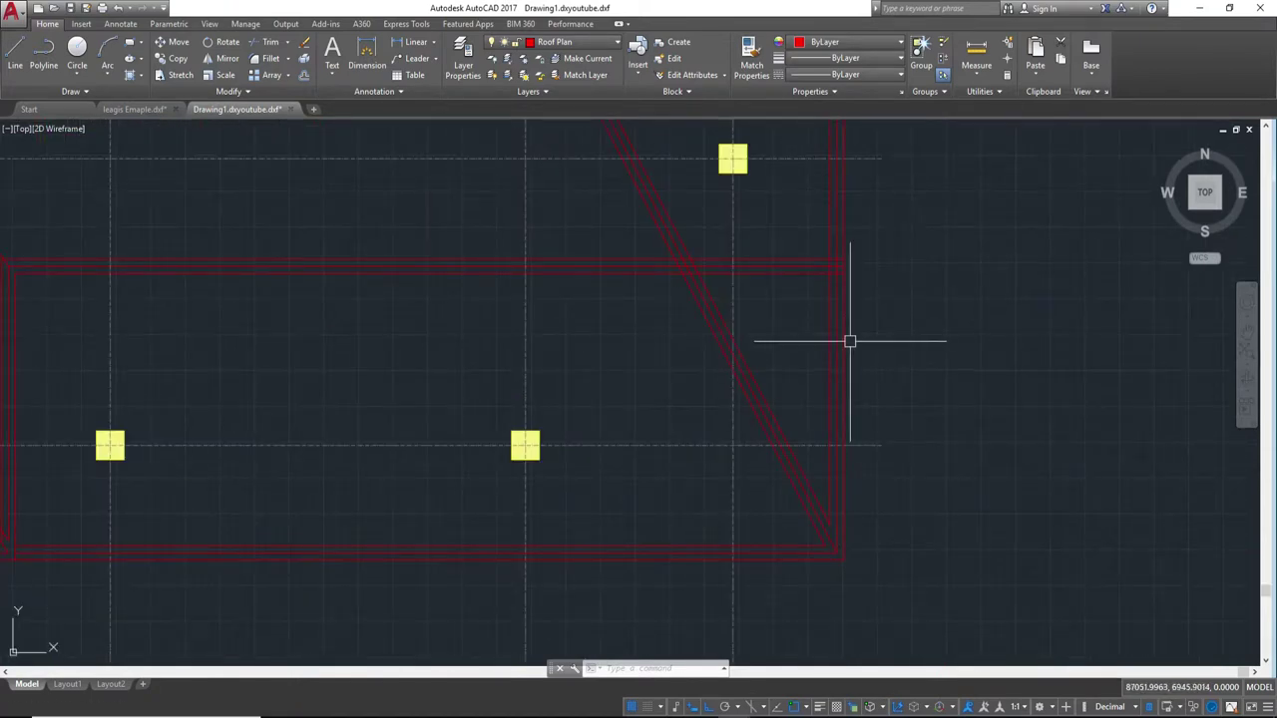
pyautogui.scroll(2, 843, 529)
pyautogui.click(834, 531)
pyautogui.click(841, 545)
pyautogui.moveTo(838, 583); pyautogui.dragTo(807, 422, button='middle')
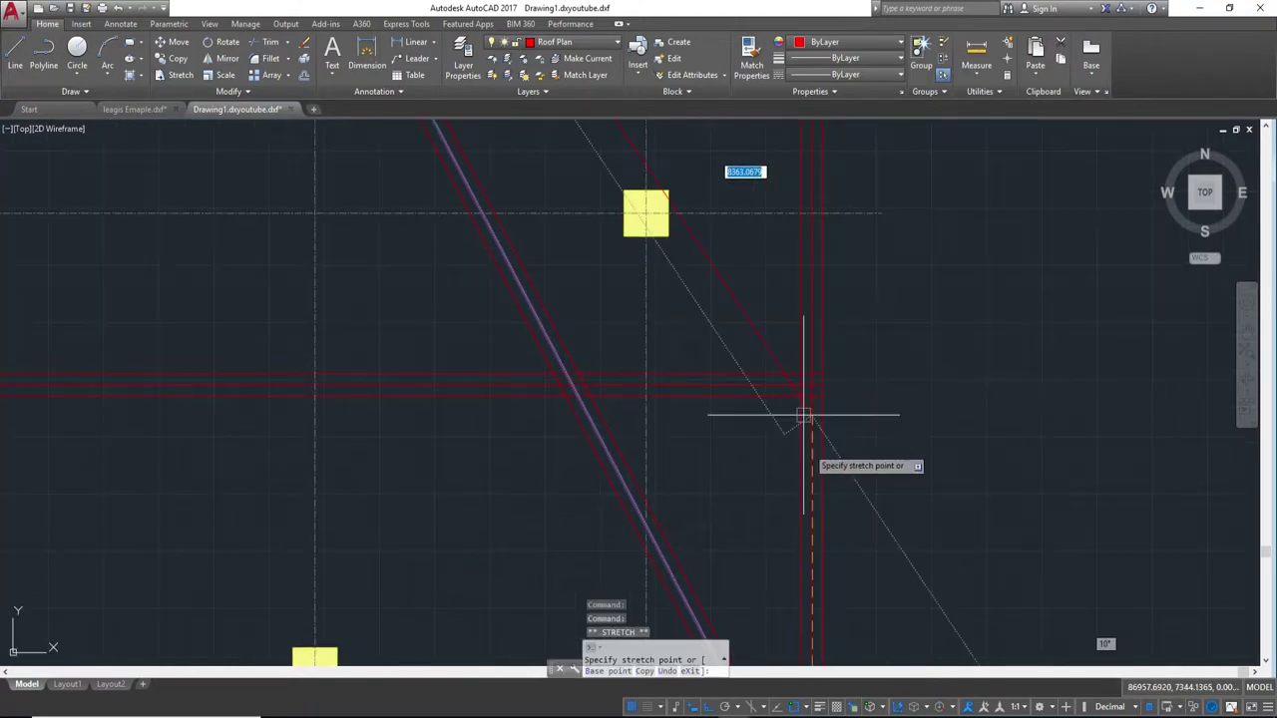
pyautogui.rightClick(811, 384)
pyautogui.press('Escape')
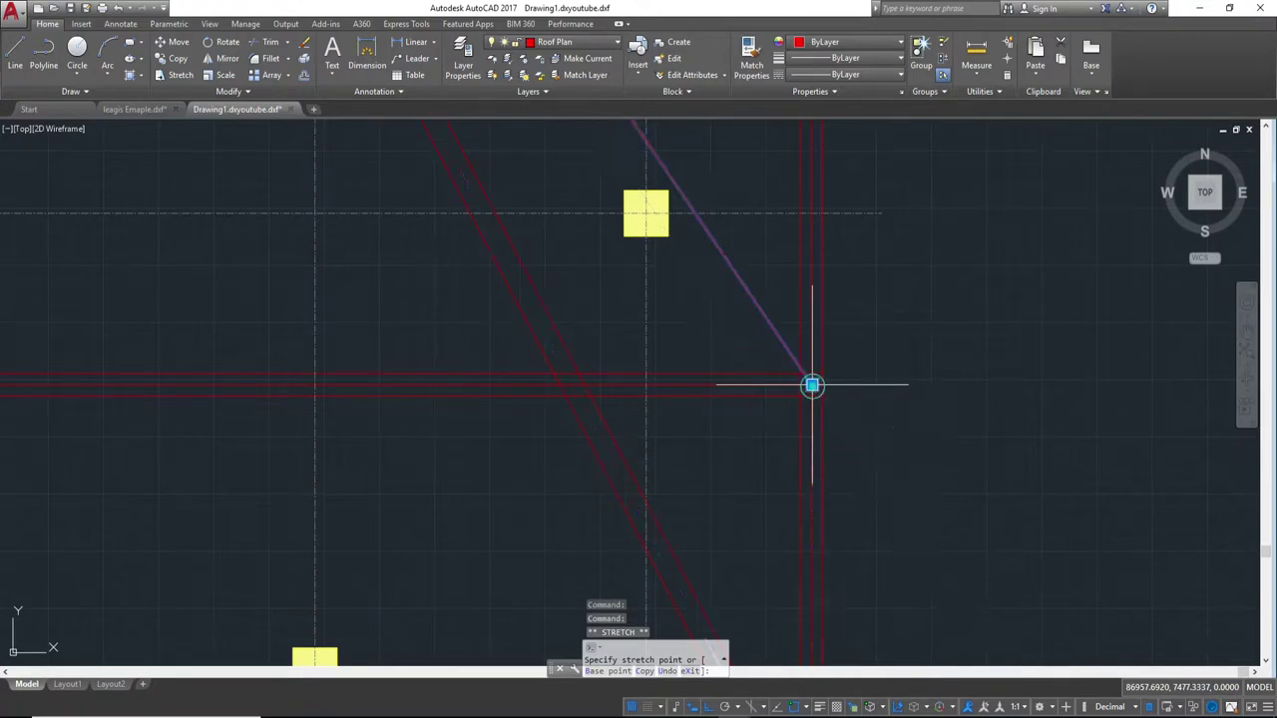
pyautogui.scroll(-3, 813, 386)
pyautogui.press('Escape')
# - Erase the two parallel diagonal roof polylines in the lower-right of the plan
pyautogui.moveTo(816, 390); pyautogui.dragTo(888, 599, button='middle')
pyautogui.moveTo(768, 350); pyautogui.dragTo(801, 431, button='middle')
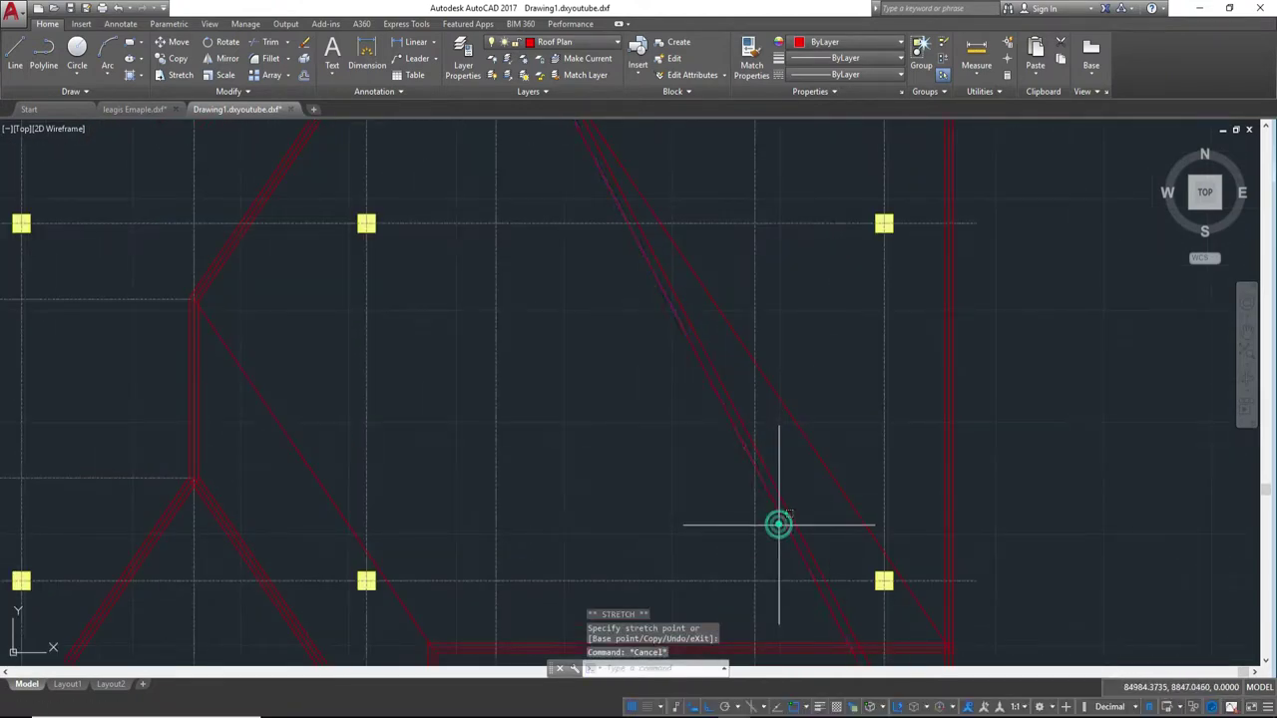
pyautogui.click(783, 489)
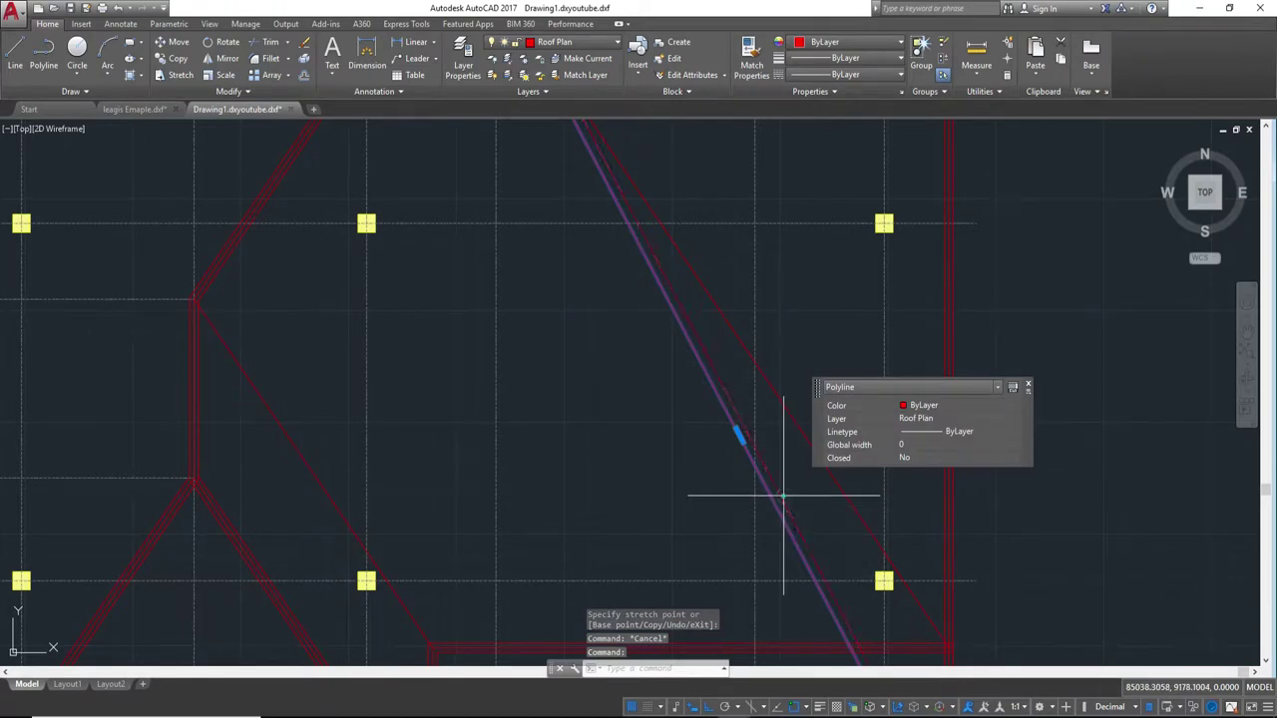
pyautogui.click(787, 499)
pyautogui.press('Return')
pyautogui.moveTo(801, 507); pyautogui.dragTo(812, 374, button='middle')
pyautogui.scroll(2, 812, 373)
pyautogui.scroll(2, 821, 450)
pyautogui.scroll(4, 849, 409)
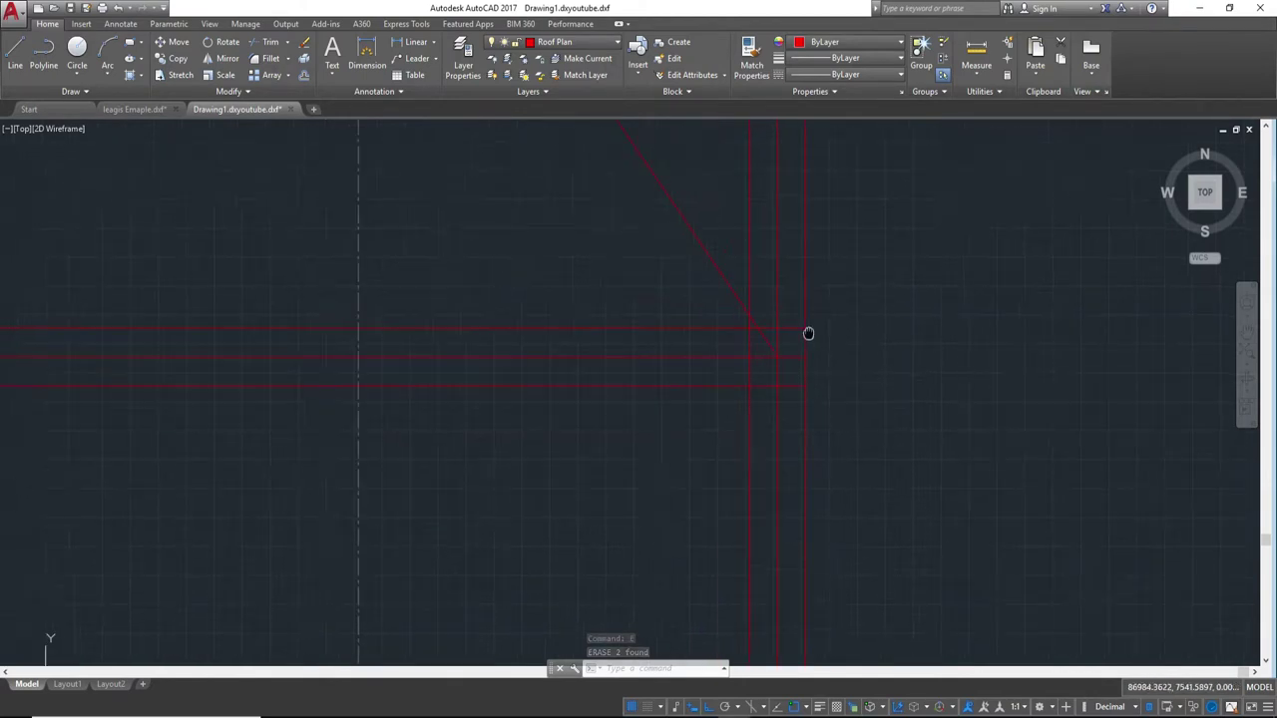
pyautogui.moveTo(808, 334); pyautogui.dragTo(826, 354, button='middle')
# - Offset the diagonal hip line by 50 on both sides, making two copies
pyautogui.write('o')
pyautogui.press('Return')
pyautogui.press('Return')
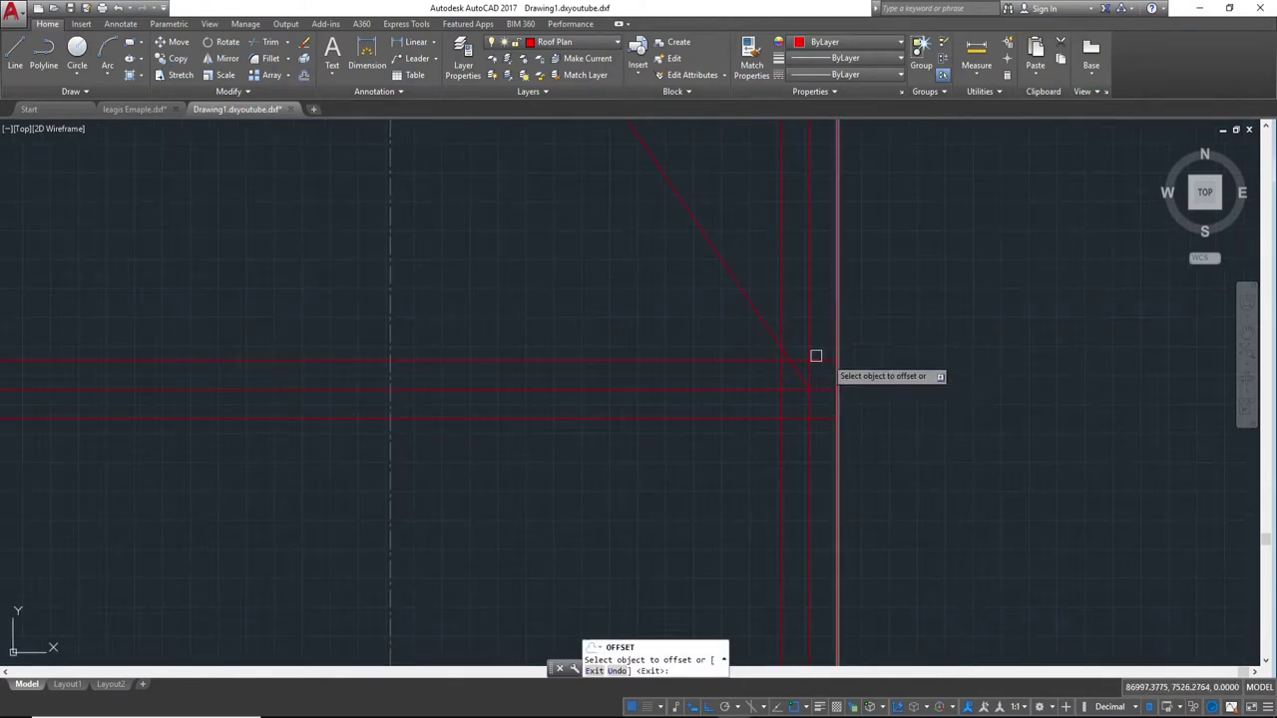
pyautogui.click(747, 296)
pyautogui.click(779, 252)
pyautogui.click(742, 294)
pyautogui.scroll(-3, 699, 309)
pyautogui.click(684, 319)
pyautogui.scroll(-2, 864, 340)
pyautogui.scroll(1, 929, 402)
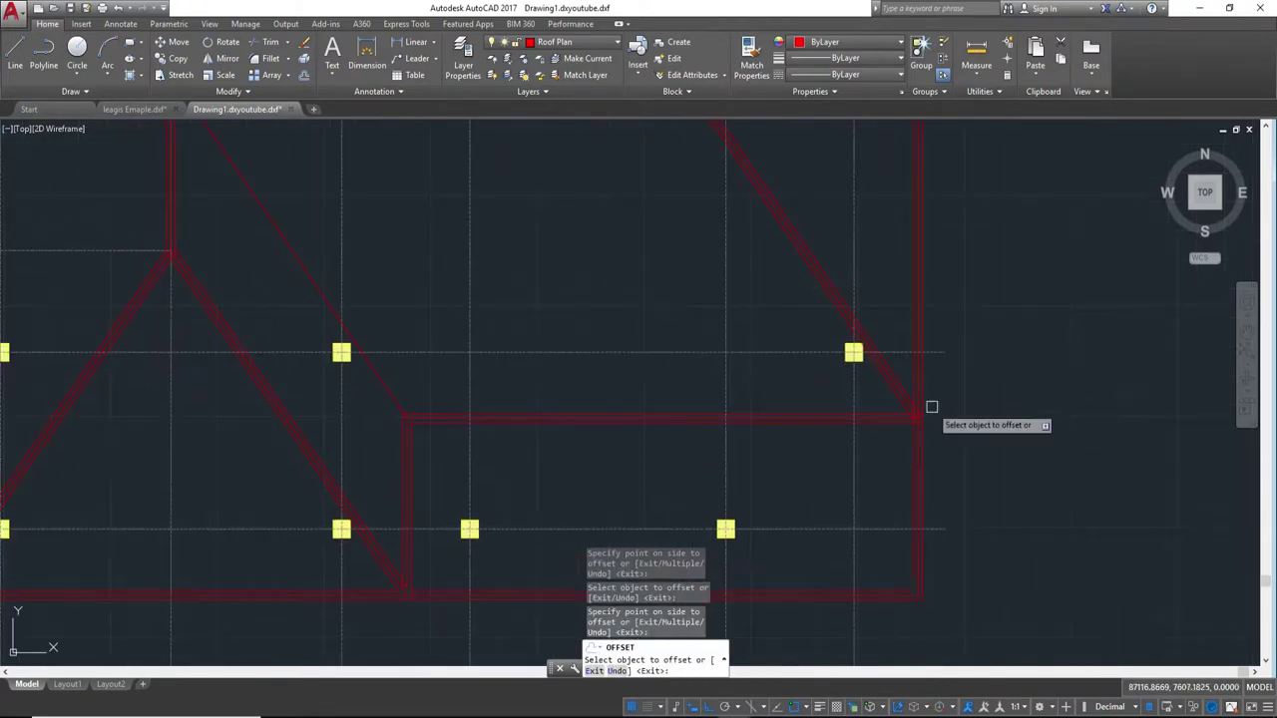
pyautogui.scroll(2, 927, 422)
pyautogui.press('Escape')
pyautogui.scroll(5, 928, 379)
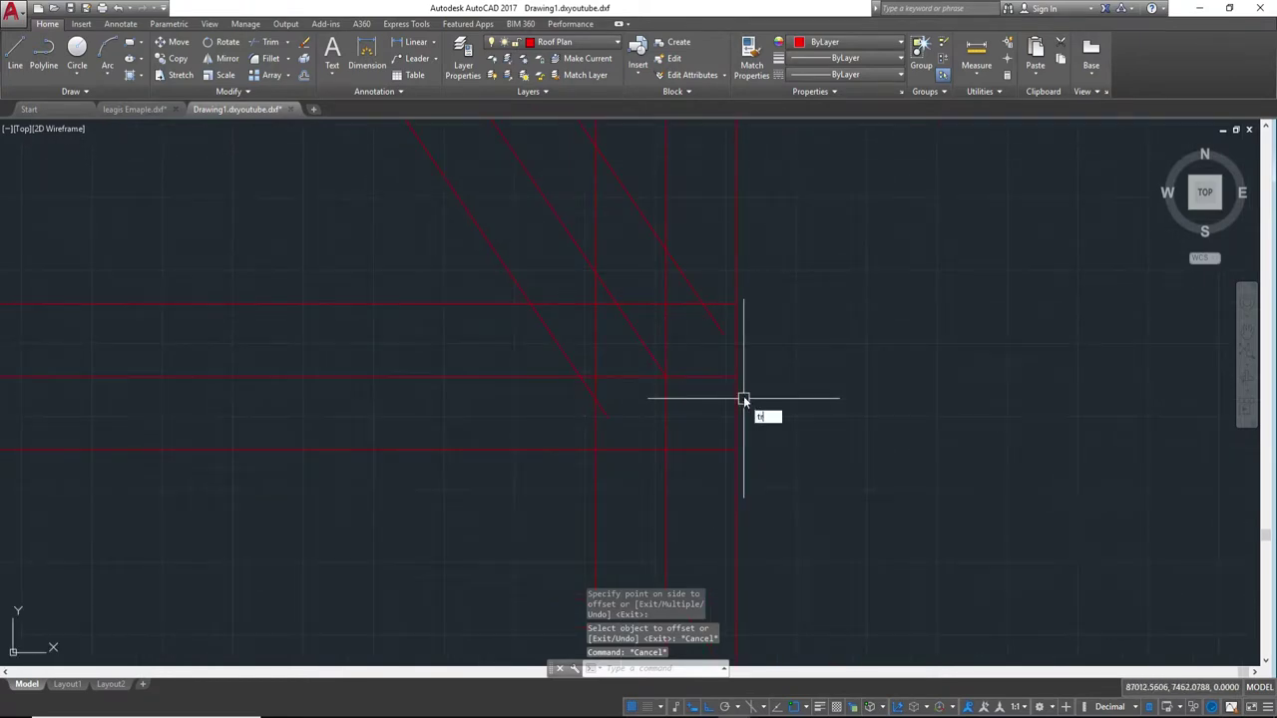
# - Trim the diagonal stub and a line end at the corner, using all lines as cutting edges
pyautogui.press('Return')
pyautogui.press('Return')
pyautogui.click(609, 416)
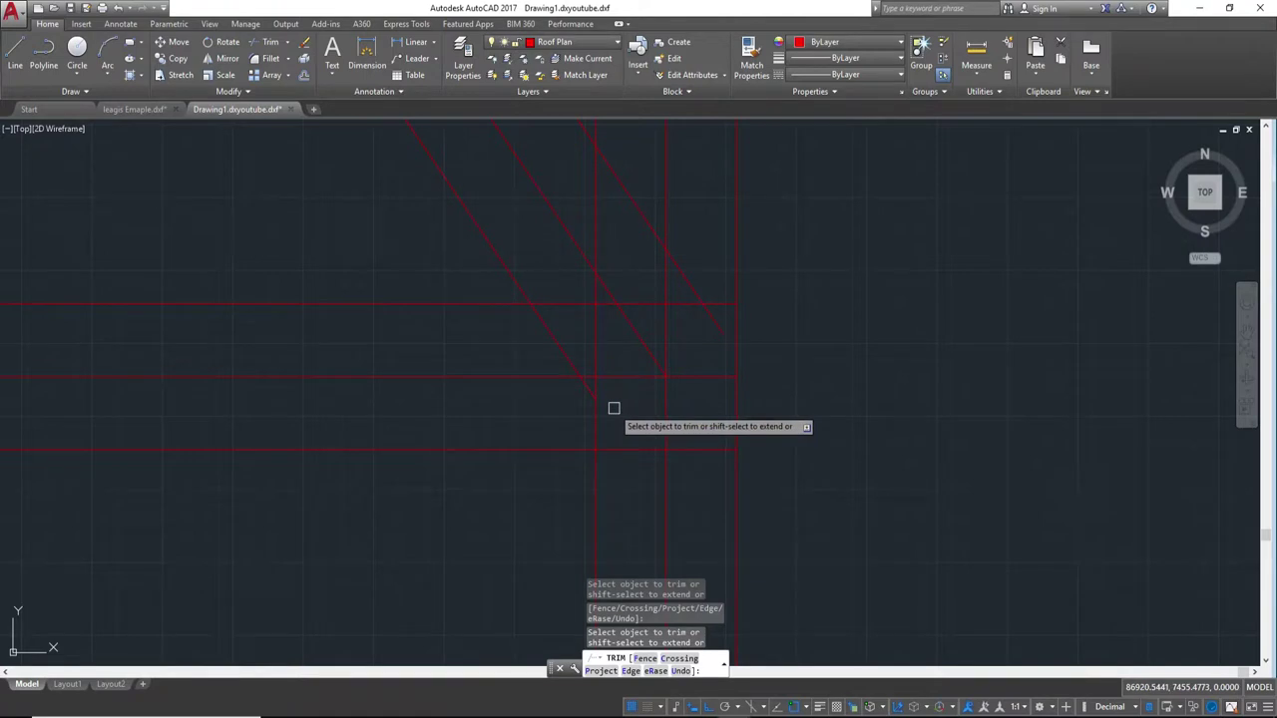
pyautogui.moveTo(614, 408); pyautogui.dragTo(653, 517, button='middle')
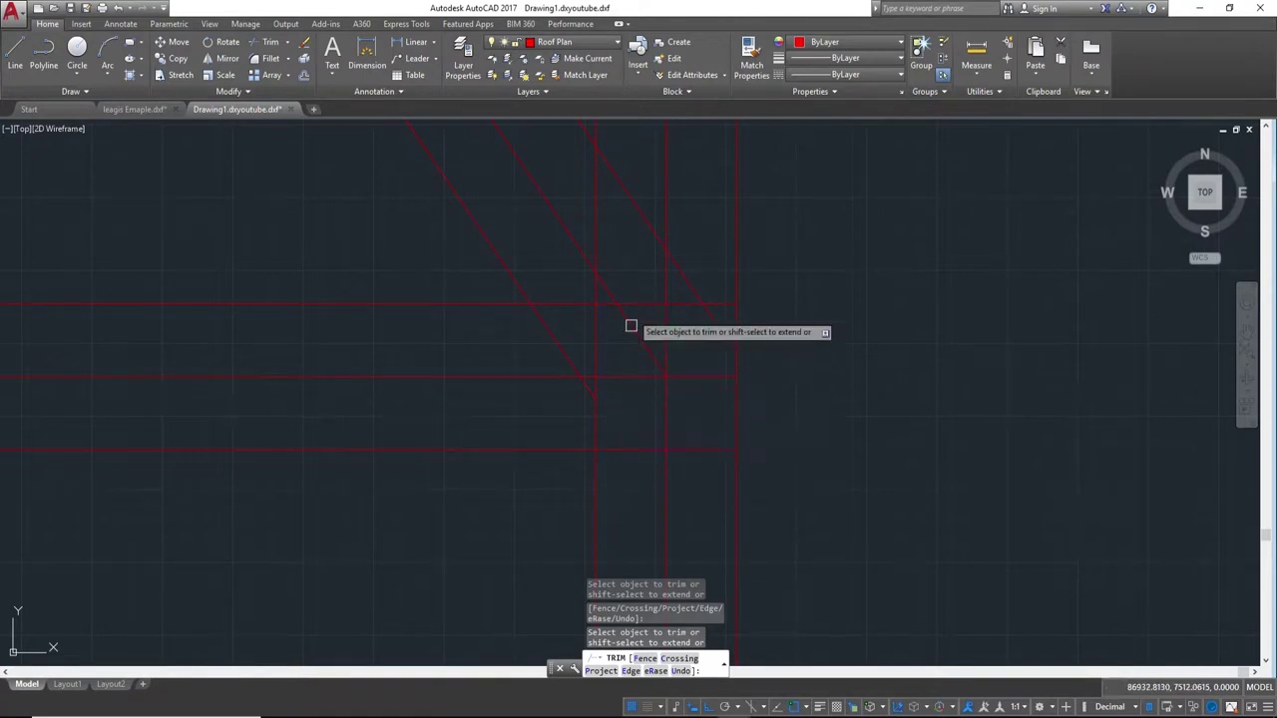
pyautogui.click(635, 315)
pyautogui.scroll(-2, 698, 399)
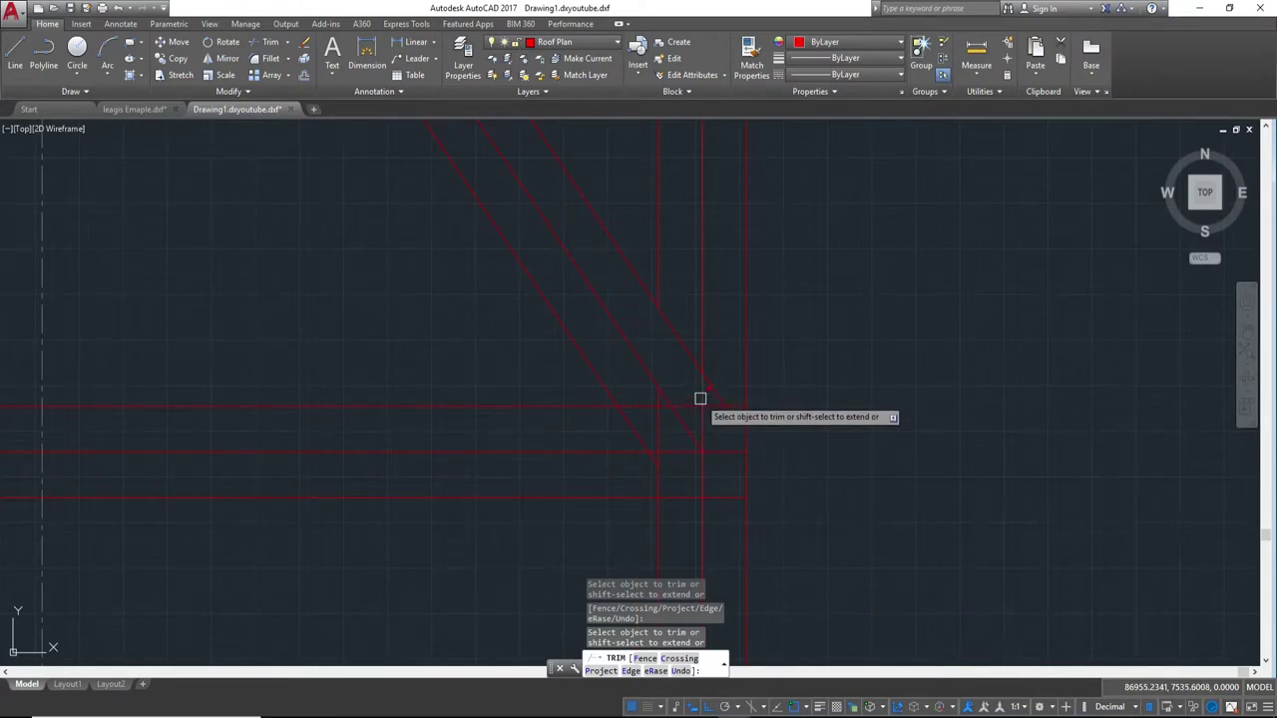
pyautogui.scroll(2, 688, 389)
pyautogui.scroll(2, 688, 379)
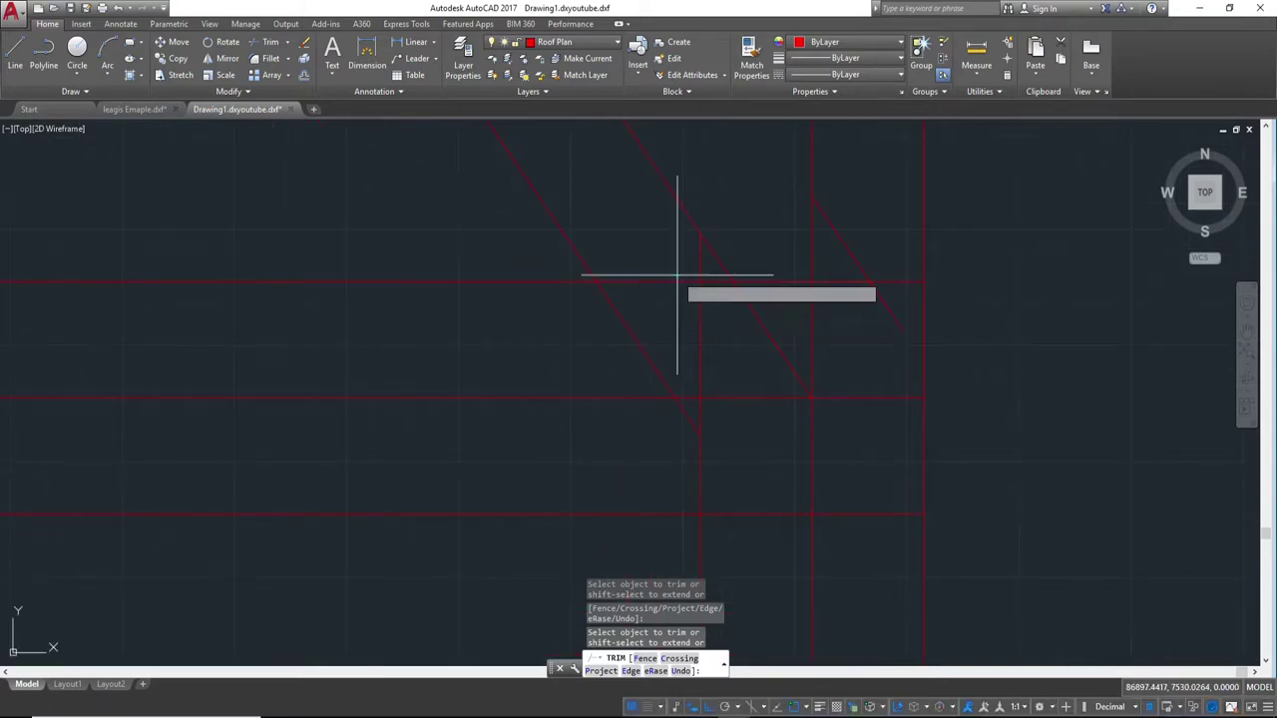
# - Trim the vertical line above the eave, the overhanging horizontal piece and the leftover diagonal end
pyautogui.click(687, 305)
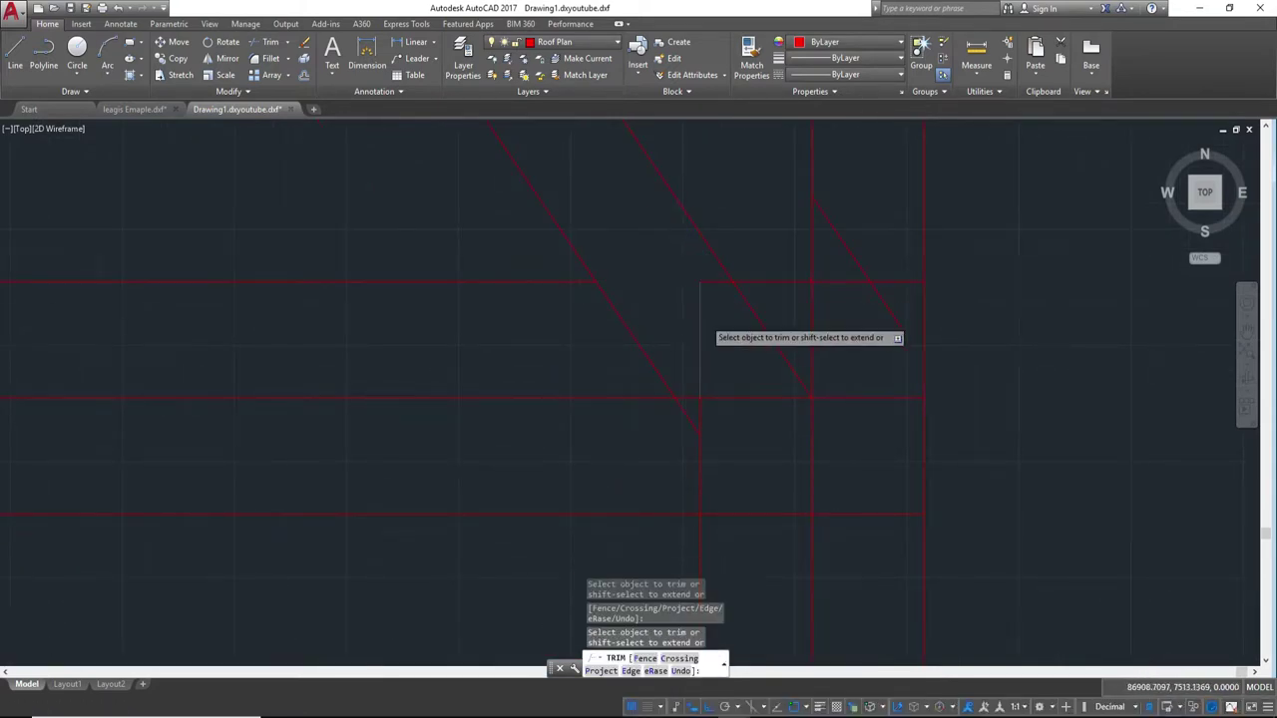
pyautogui.scroll(-4, 707, 334)
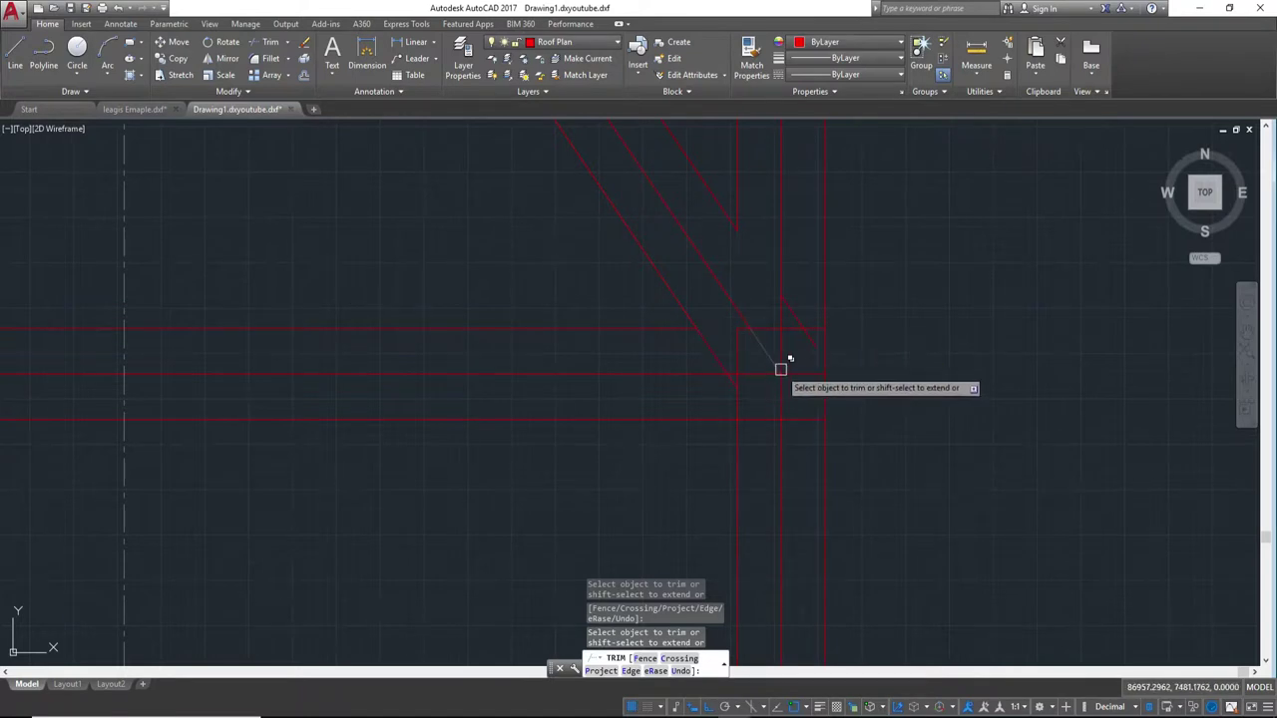
pyautogui.scroll(2, 778, 391)
pyautogui.click(777, 403)
pyautogui.scroll(2, 716, 384)
pyautogui.scroll(2, 701, 374)
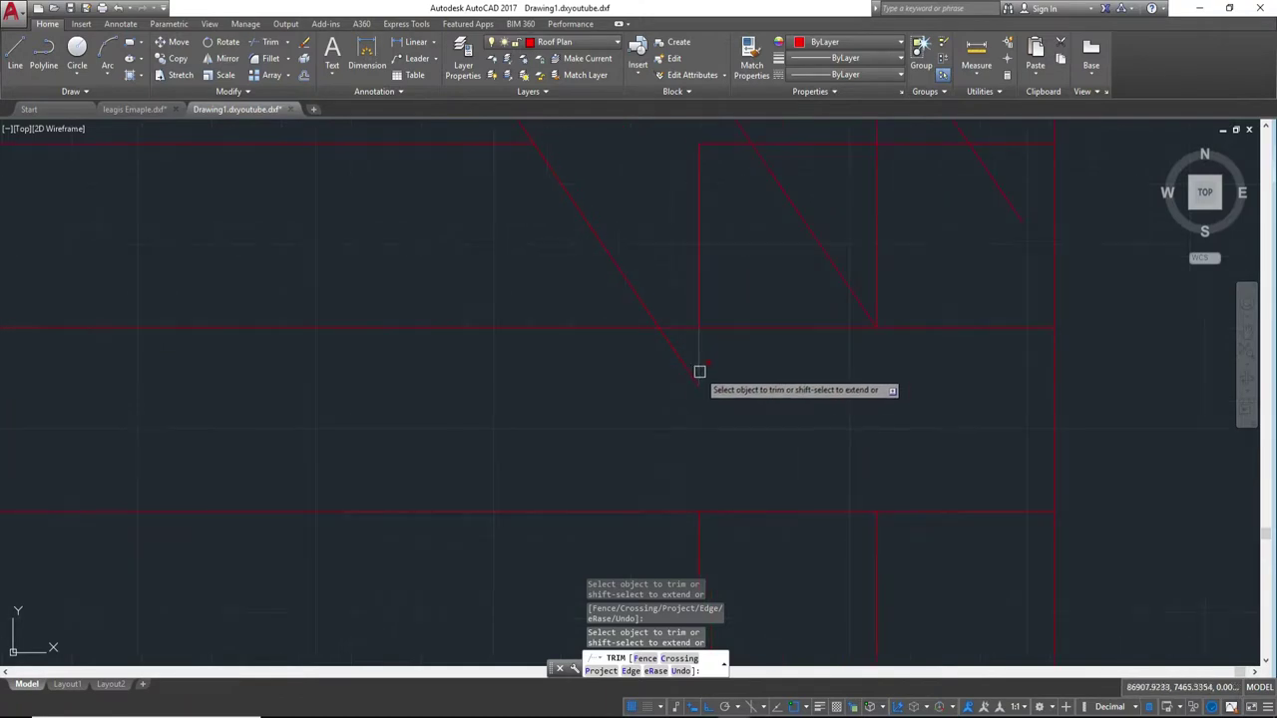
pyautogui.scroll(-3, 751, 380)
pyautogui.click(709, 390)
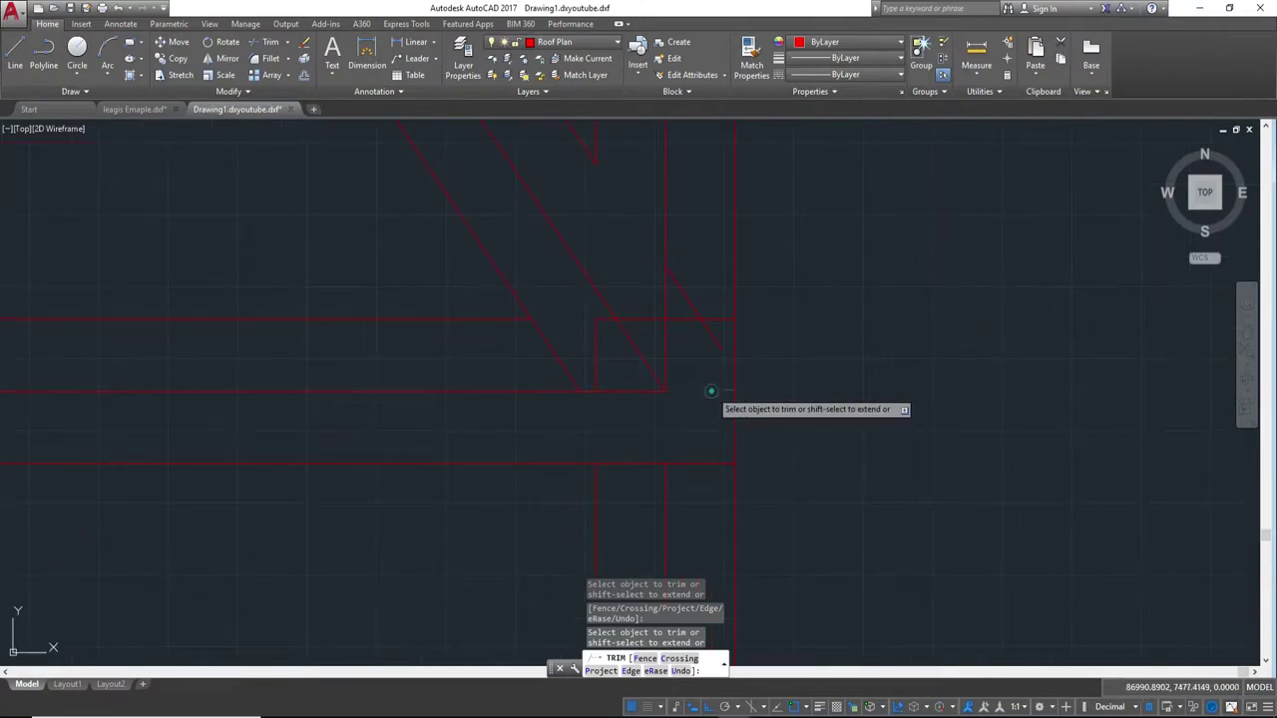
pyautogui.click(716, 333)
pyautogui.scroll(3, 687, 326)
pyautogui.scroll(3, 698, 325)
# - Erase the stray diagonal polyline at the corner
pyautogui.press('Escape')
pyautogui.click(646, 212)
pyautogui.write('e')
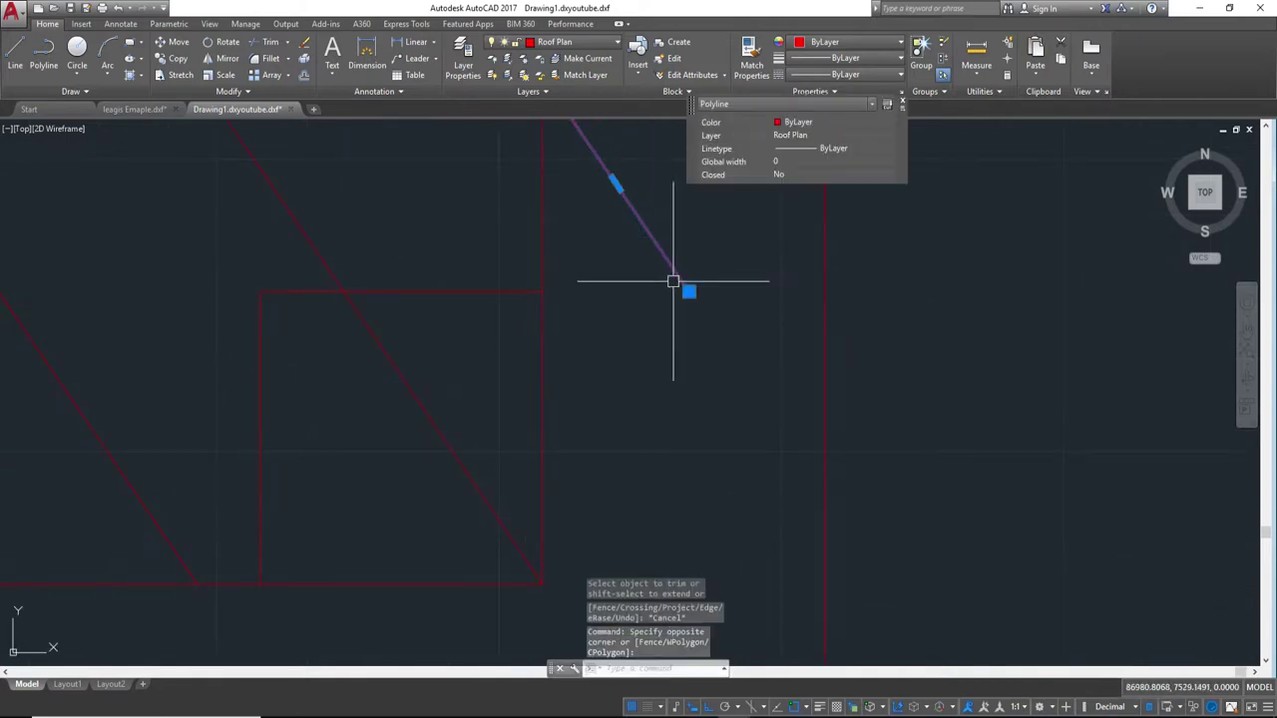
pyautogui.press('Return')
pyautogui.scroll(-2, 644, 316)
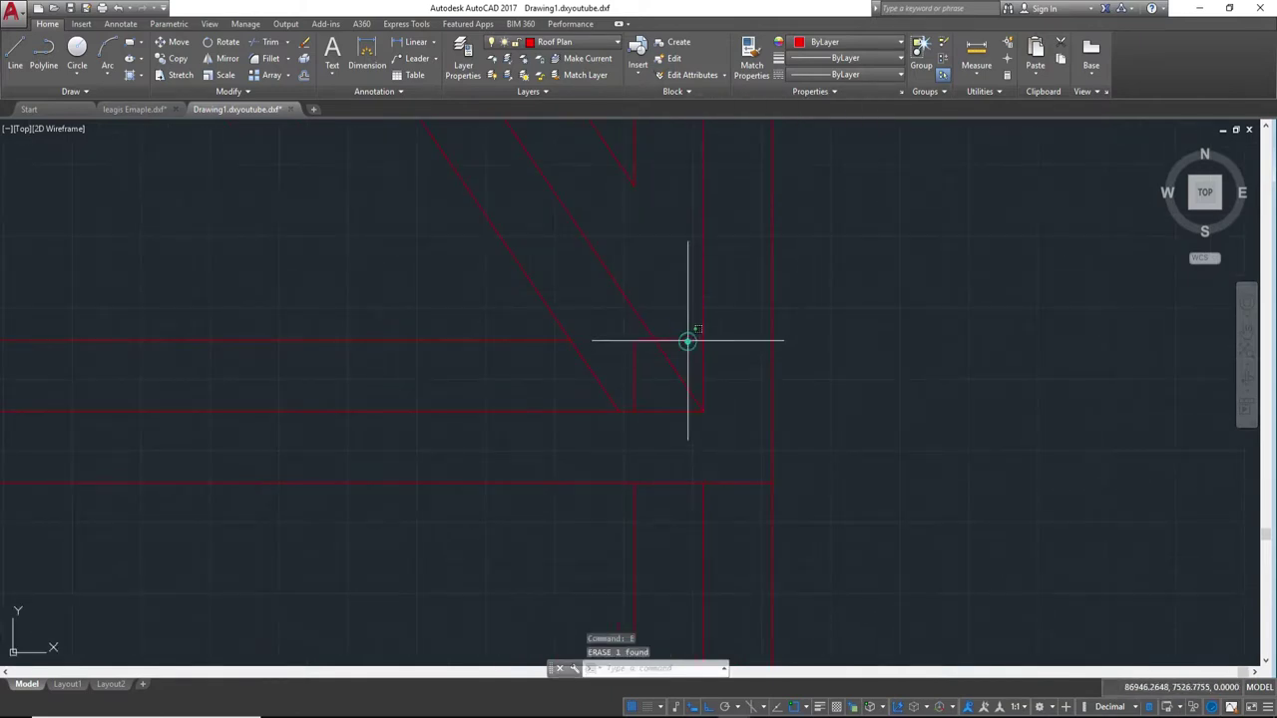
# - Erase the short horizontal and vertical lines left at the corner
pyautogui.click(687, 339)
pyautogui.click(650, 372)
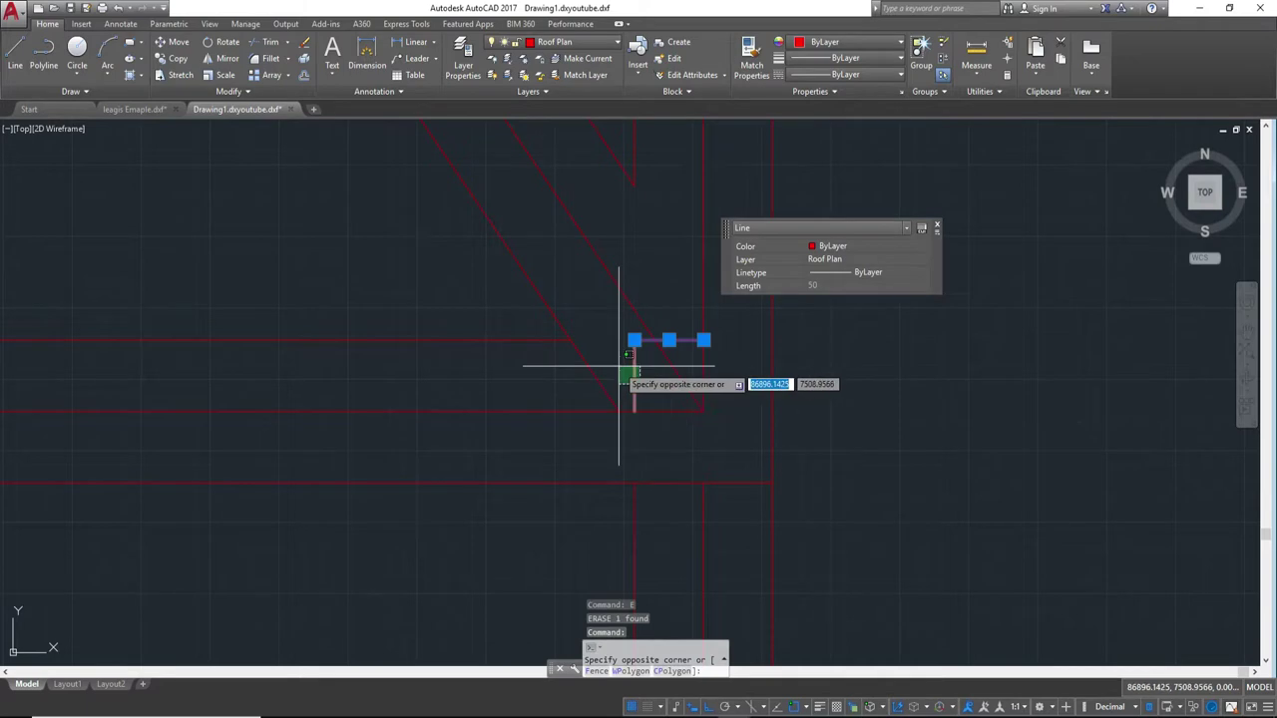
pyautogui.click(621, 366)
pyautogui.write('e')
pyautogui.press('Return')
pyautogui.scroll(-3, 633, 365)
# - Trim the diagonal's tail below the eave line and review the cleaned corner
pyautogui.moveTo(638, 366); pyautogui.dragTo(733, 394, button='middle')
pyautogui.scroll(1, 733, 394)
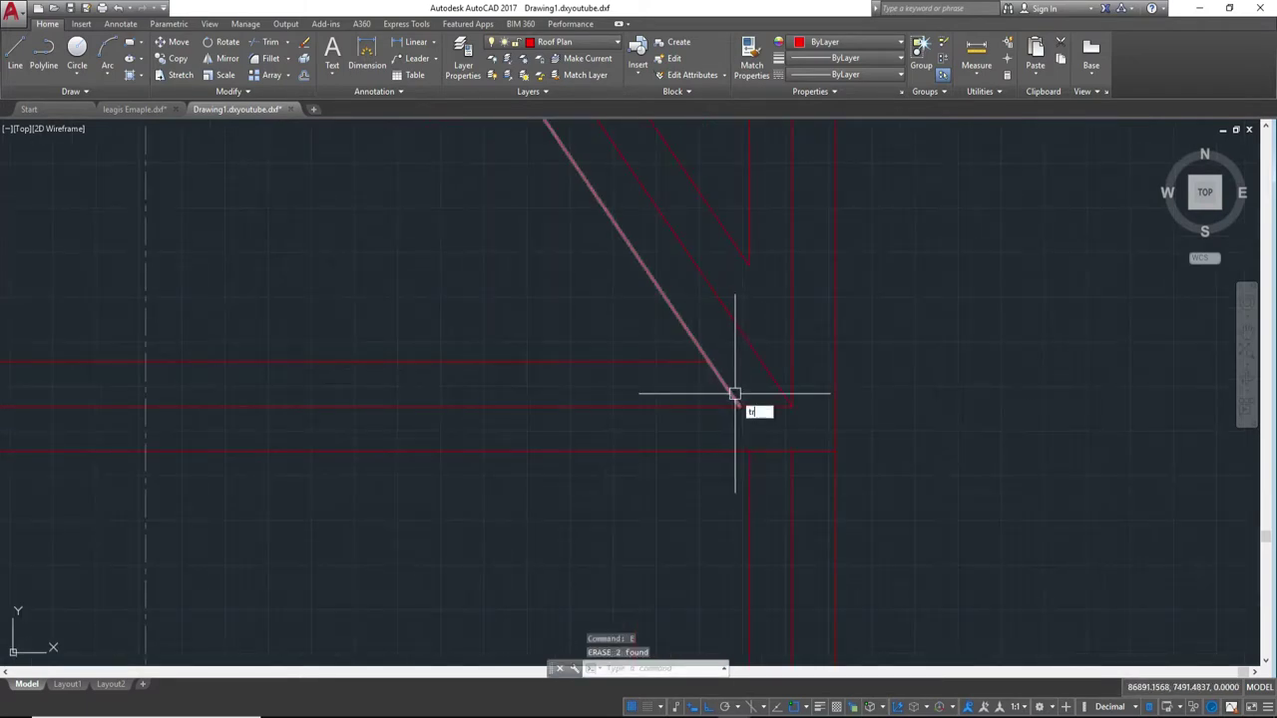
pyautogui.press('Return')
pyautogui.press('Return')
pyautogui.click(736, 394)
pyautogui.scroll(-2, 758, 394)
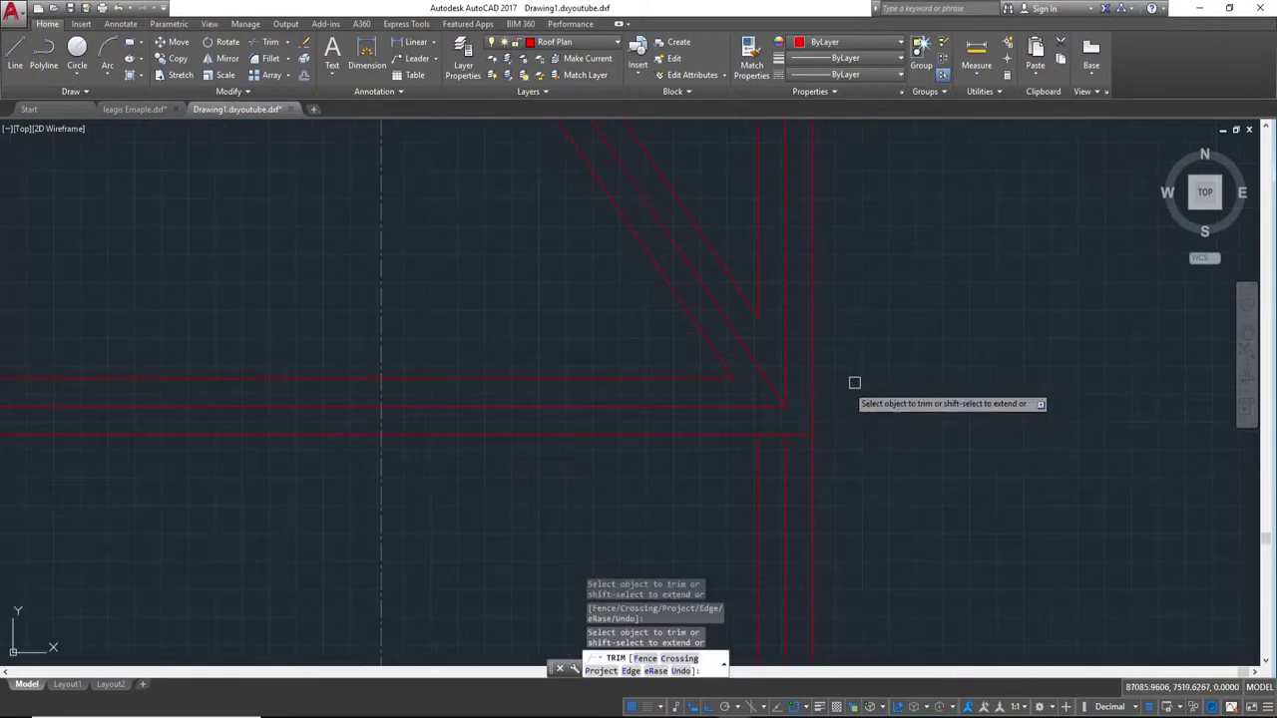
pyautogui.press('Escape')
pyautogui.scroll(-2, 943, 428)
pyautogui.moveTo(944, 428); pyautogui.dragTo(841, 281, button='middle')
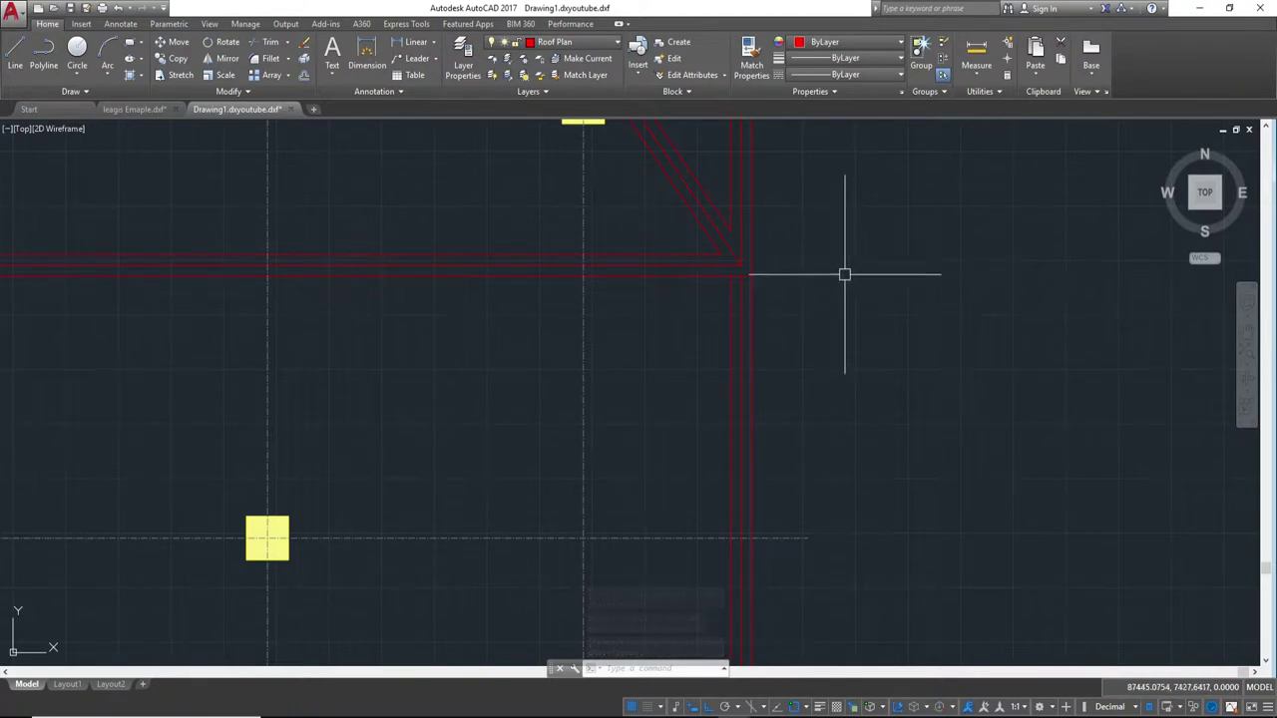
# - Pan and zoom to the corner where the doubled diagonal hip lines meet the vertical roof lines
pyautogui.scroll(-3, 820, 279)
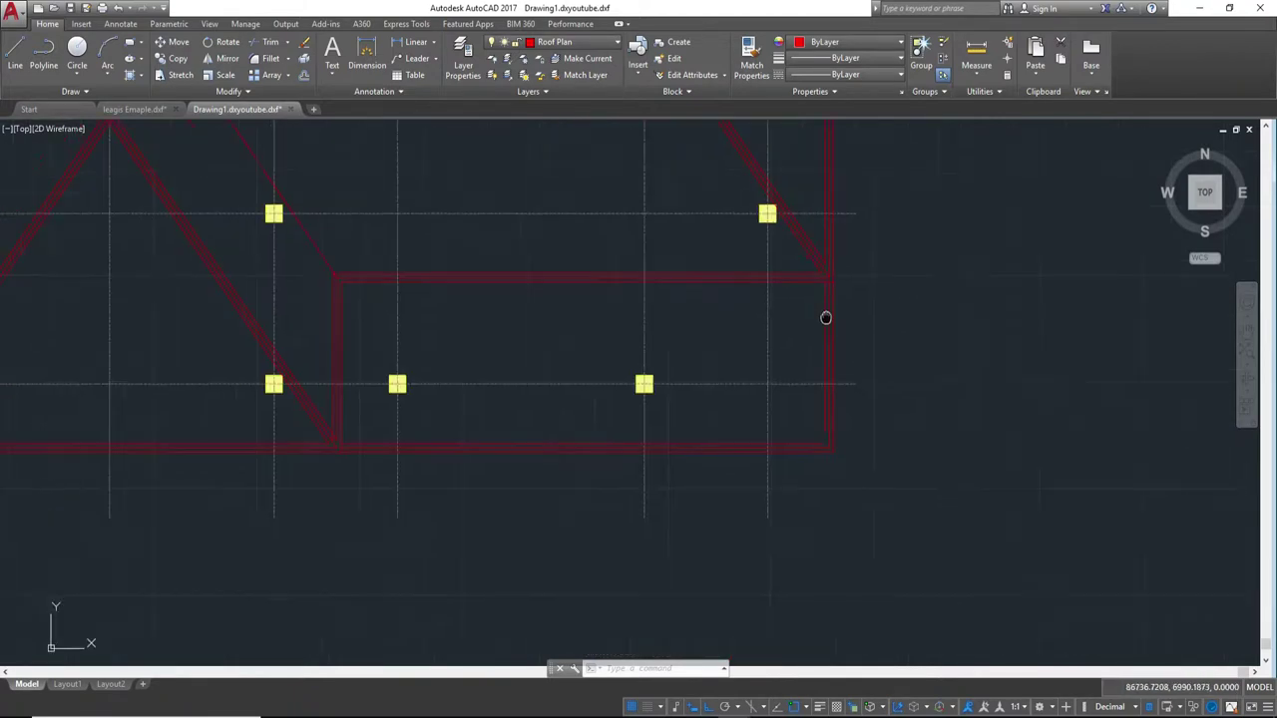
pyautogui.scroll(2, 824, 316)
pyautogui.scroll(-2, 872, 291)
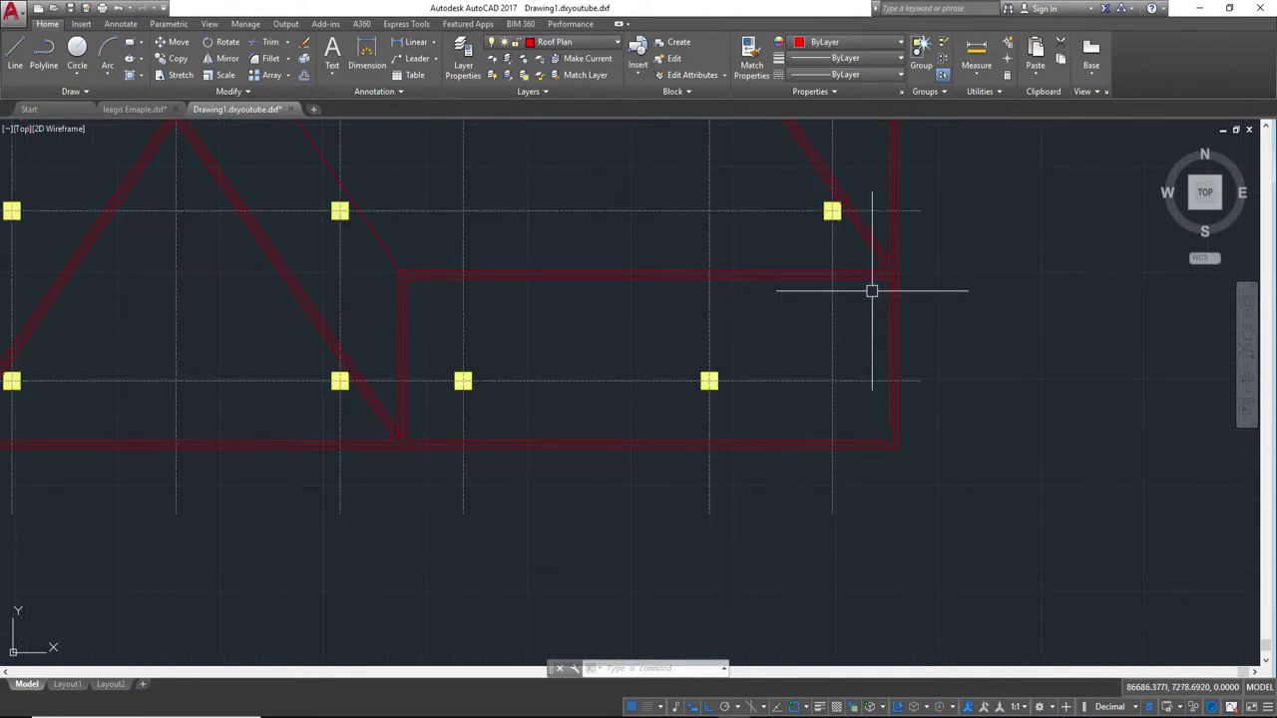
pyautogui.moveTo(807, 309); pyautogui.dragTo(939, 351, button='middle')
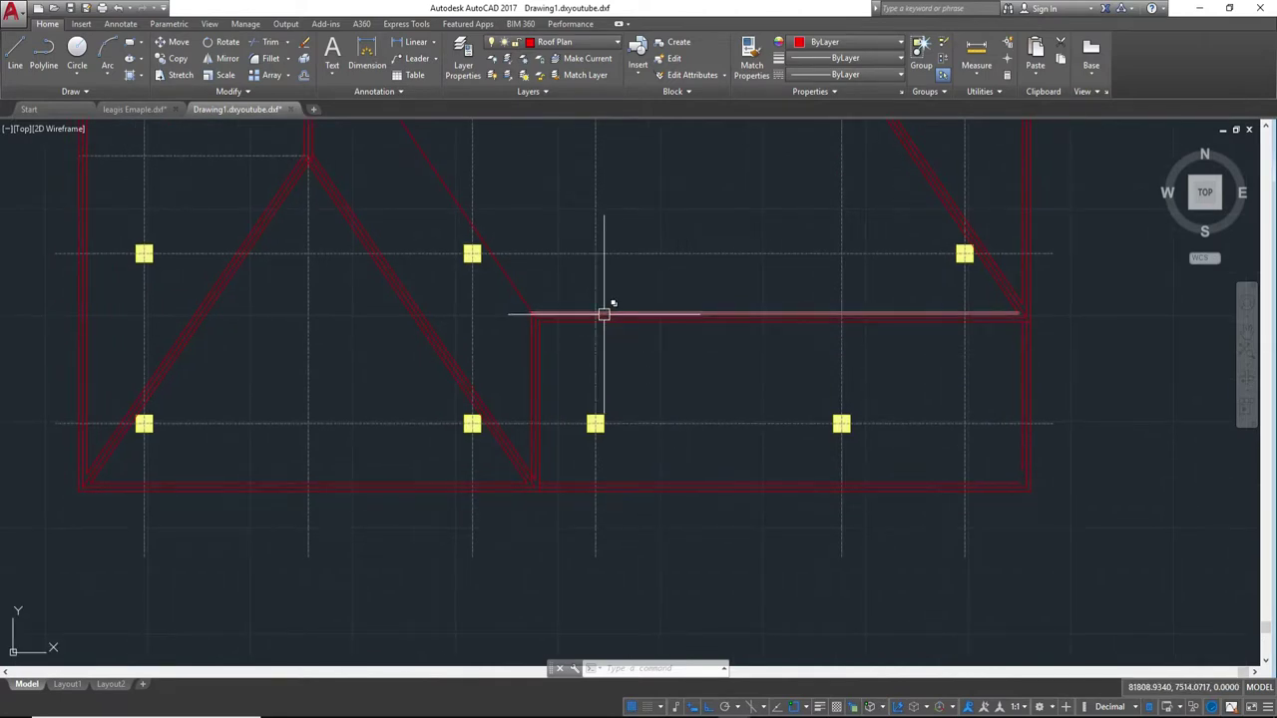
pyautogui.scroll(4, 469, 304)
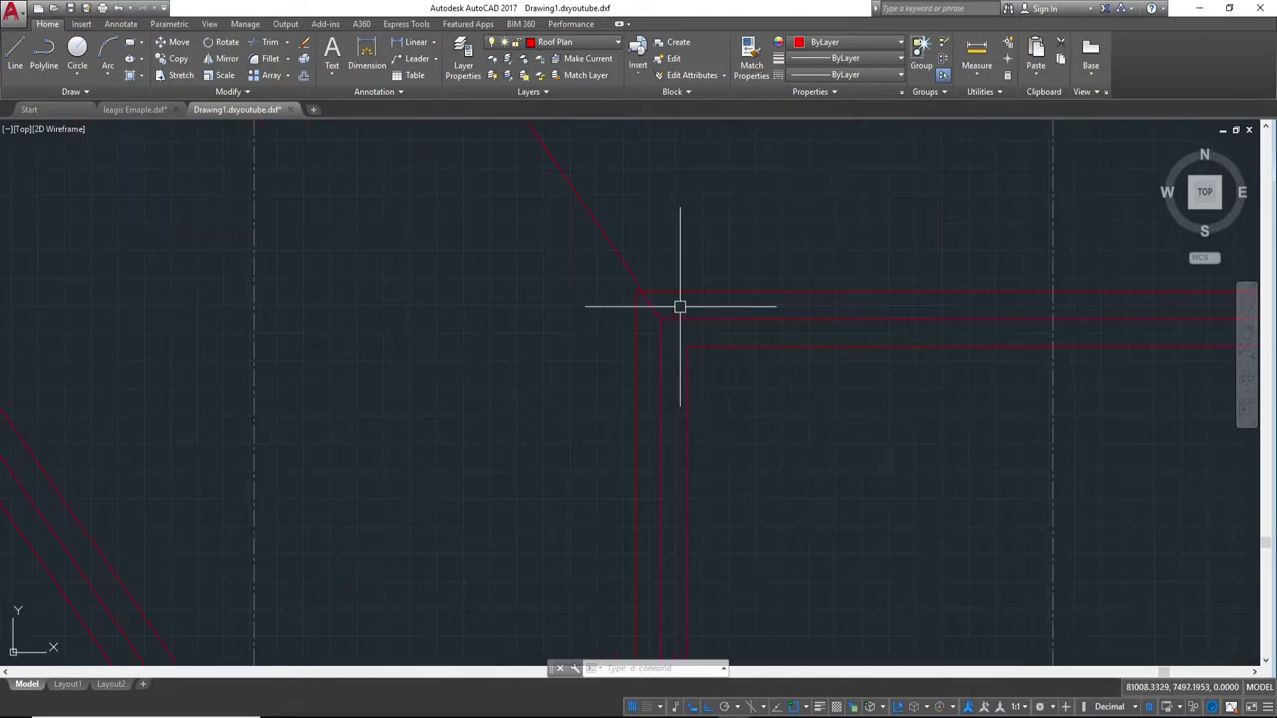
pyautogui.click(675, 249)
pyautogui.moveTo(676, 248)
pyautogui.mouseDown(button='middle')
pyautogui.moveTo(789, 380)
pyautogui.moveTo(715, 288)
pyautogui.mouseUp(button='middle')
pyautogui.scroll(-3, 781, 362)
pyautogui.scroll(4, 781, 362)
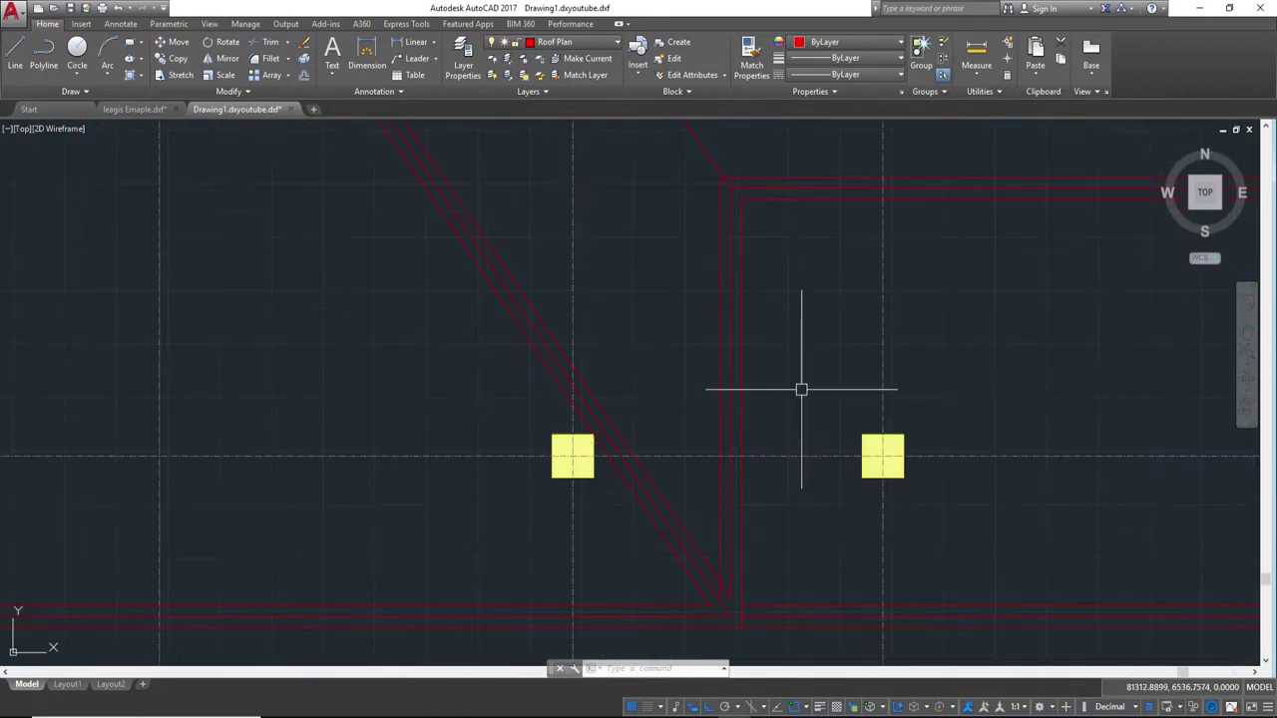
pyautogui.moveTo(801, 427); pyautogui.dragTo(818, 359, button='middle')
pyautogui.scroll(3, 790, 464)
pyautogui.moveTo(789, 465); pyautogui.dragTo(773, 383, button='middle')
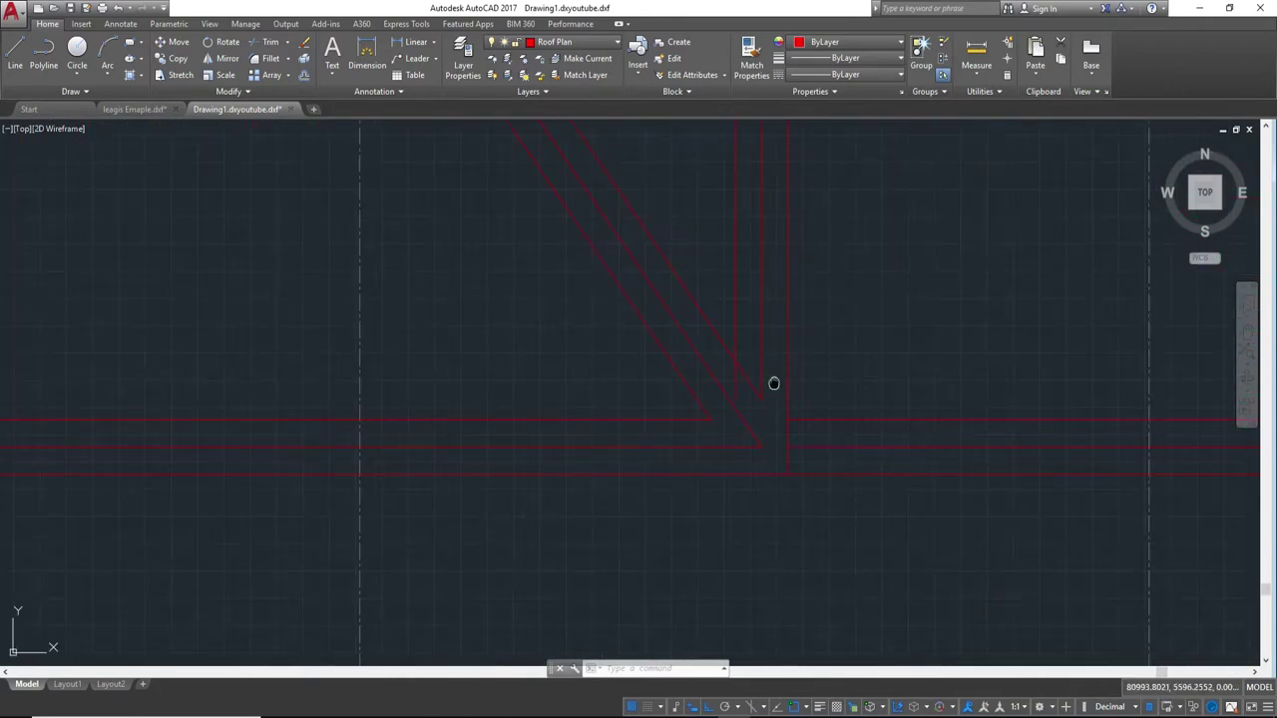
pyautogui.scroll(5, 798, 419)
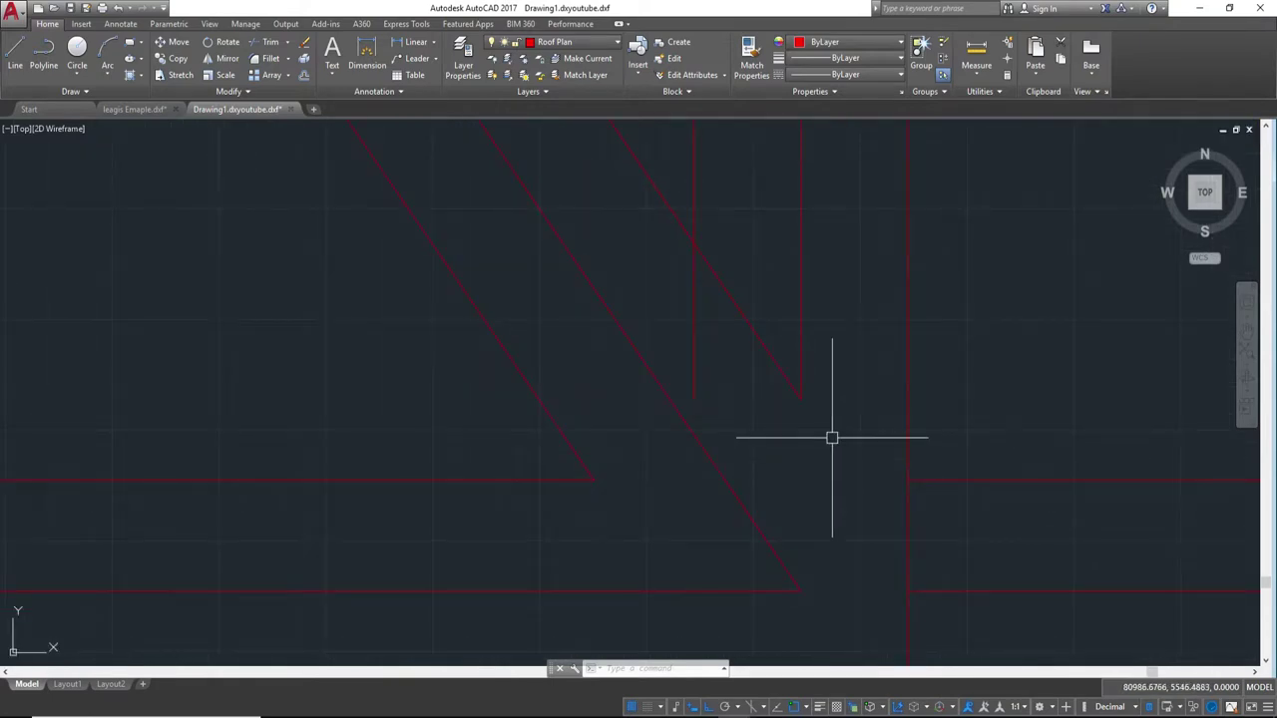
pyautogui.scroll(-2, 832, 437)
# - Attempt a trim at this corner, then cancel it
pyautogui.scroll(2, 710, 363)
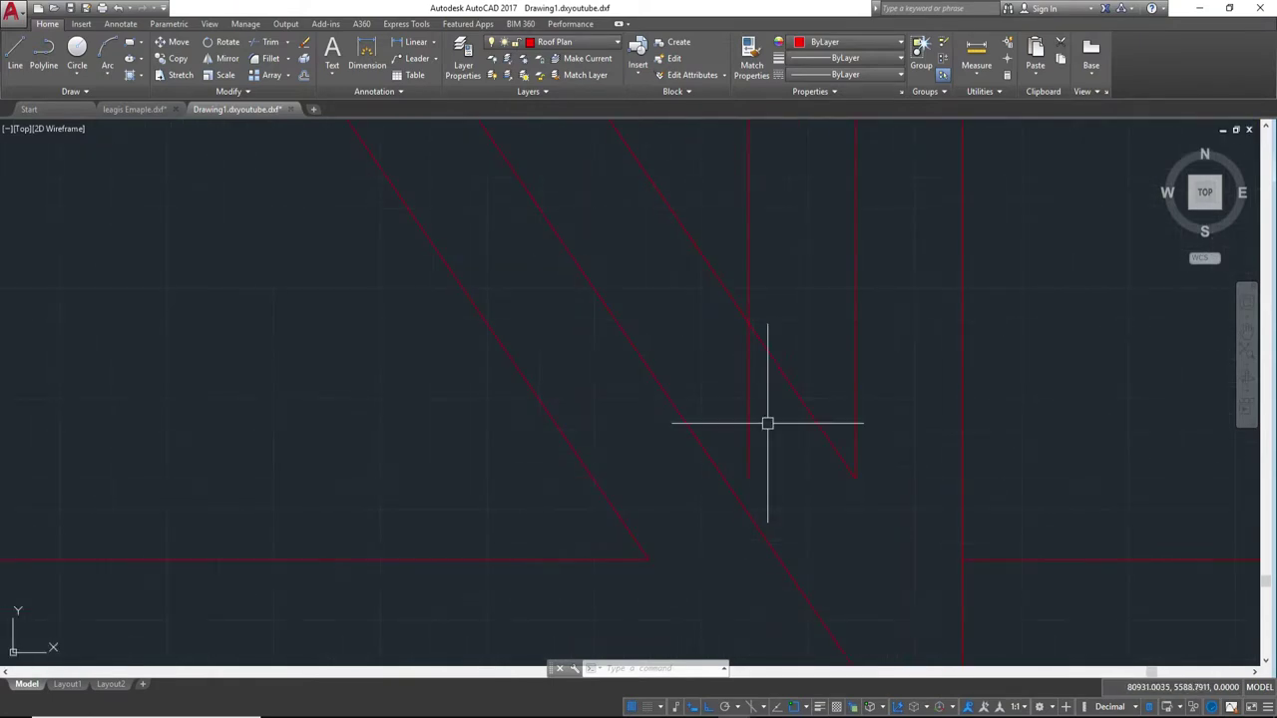
pyautogui.write('tr')
pyautogui.press('Return')
pyautogui.scroll(-2, 767, 422)
pyautogui.scroll(-1, 747, 413)
pyautogui.click(741, 413)
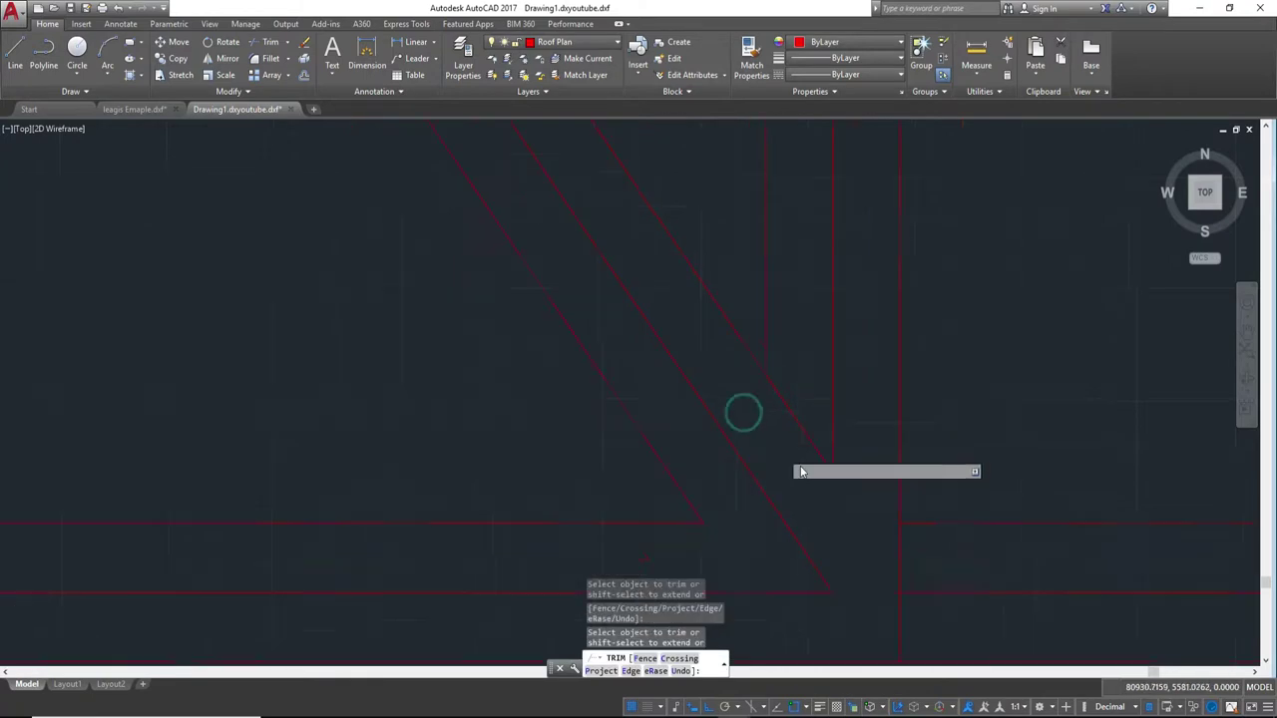
pyautogui.scroll(-2, 825, 484)
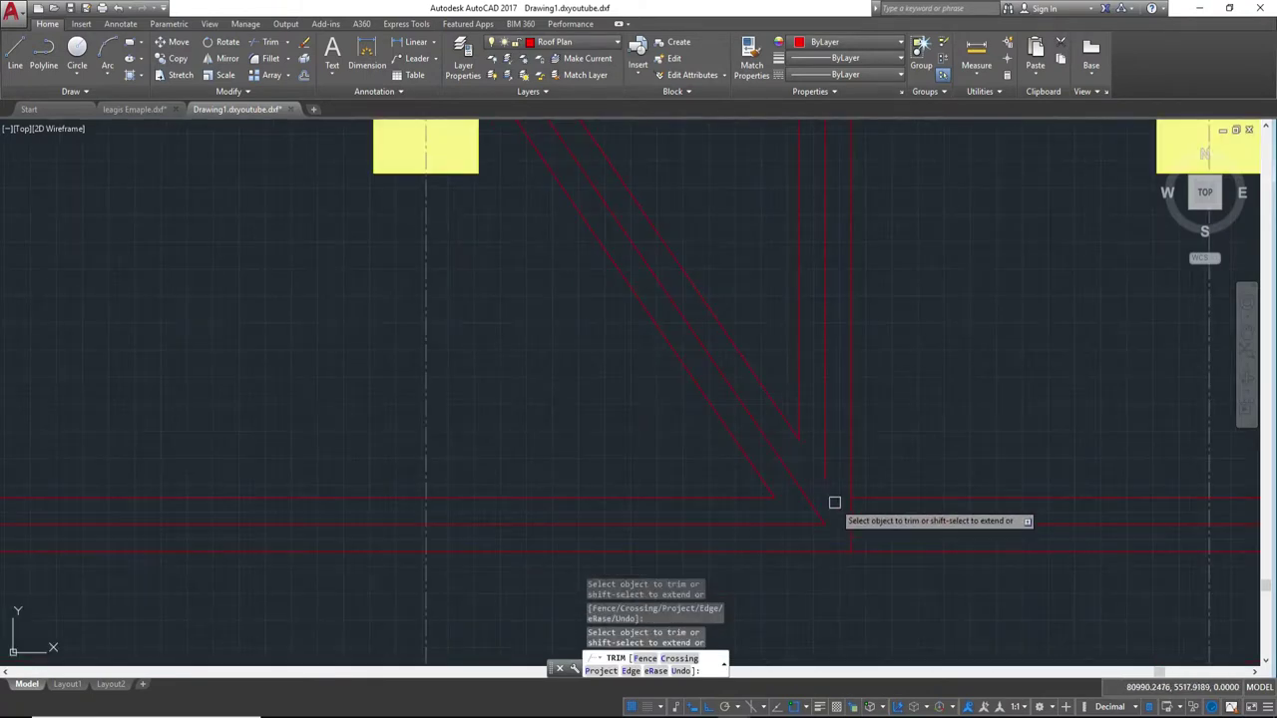
pyautogui.press('Escape')
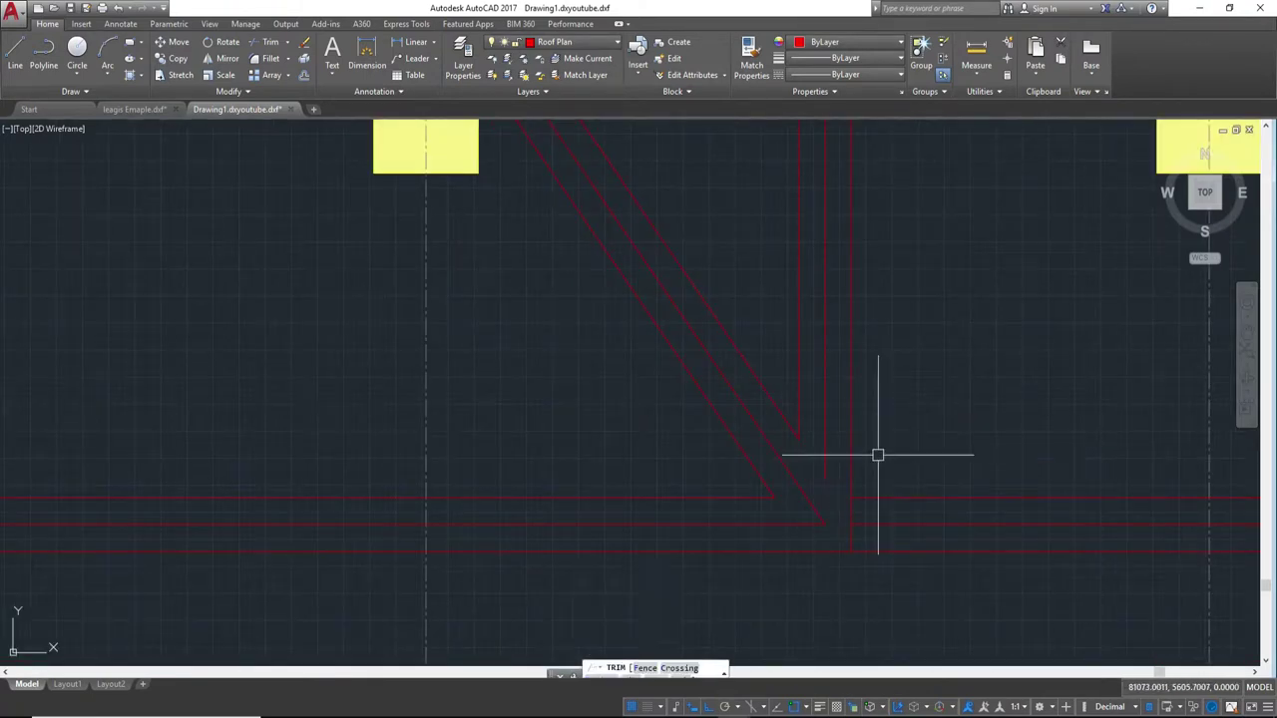
# - Stretch the vertical roof line's lower end down onto the lower eave line, then zoom out
pyautogui.click(825, 475)
pyautogui.click(826, 478)
pyautogui.click(827, 523)
pyautogui.press('Escape')
pyautogui.scroll(-4, 869, 380)
pyautogui.moveTo(875, 322); pyautogui.dragTo(893, 409, button='middle')
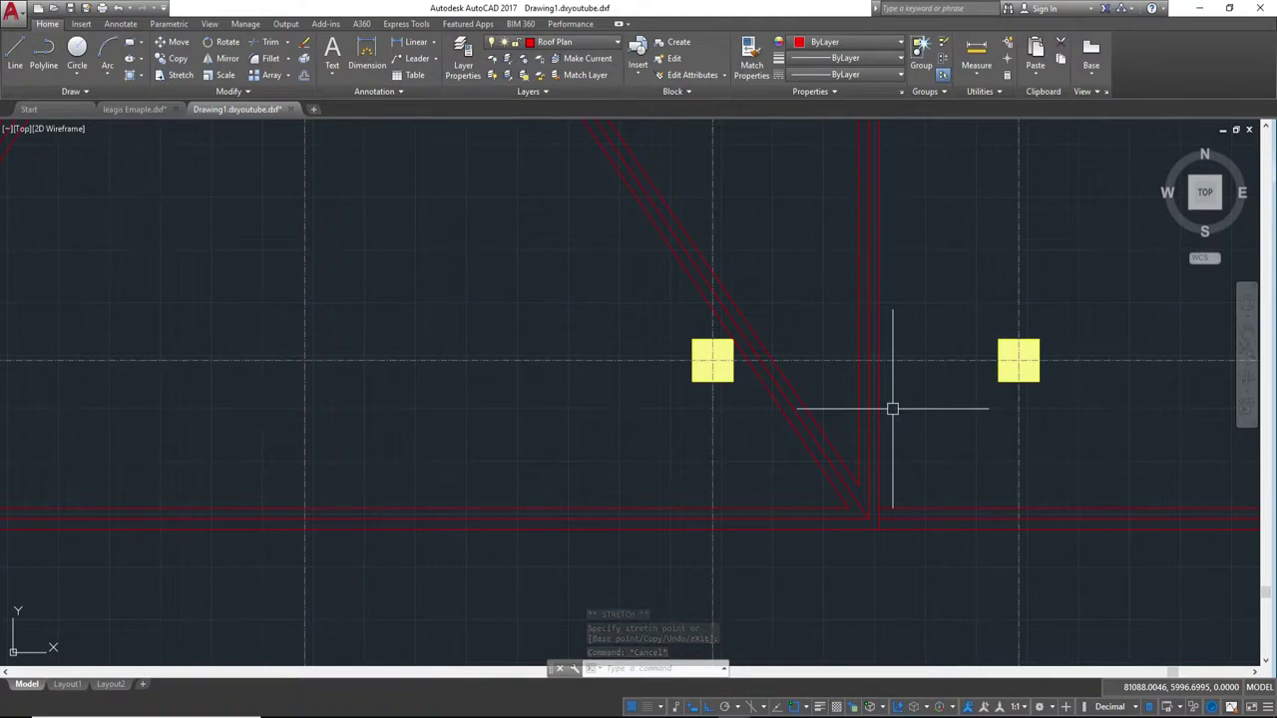
pyautogui.scroll(-2, 892, 409)
pyautogui.moveTo(892, 409); pyautogui.dragTo(912, 442, button='middle')
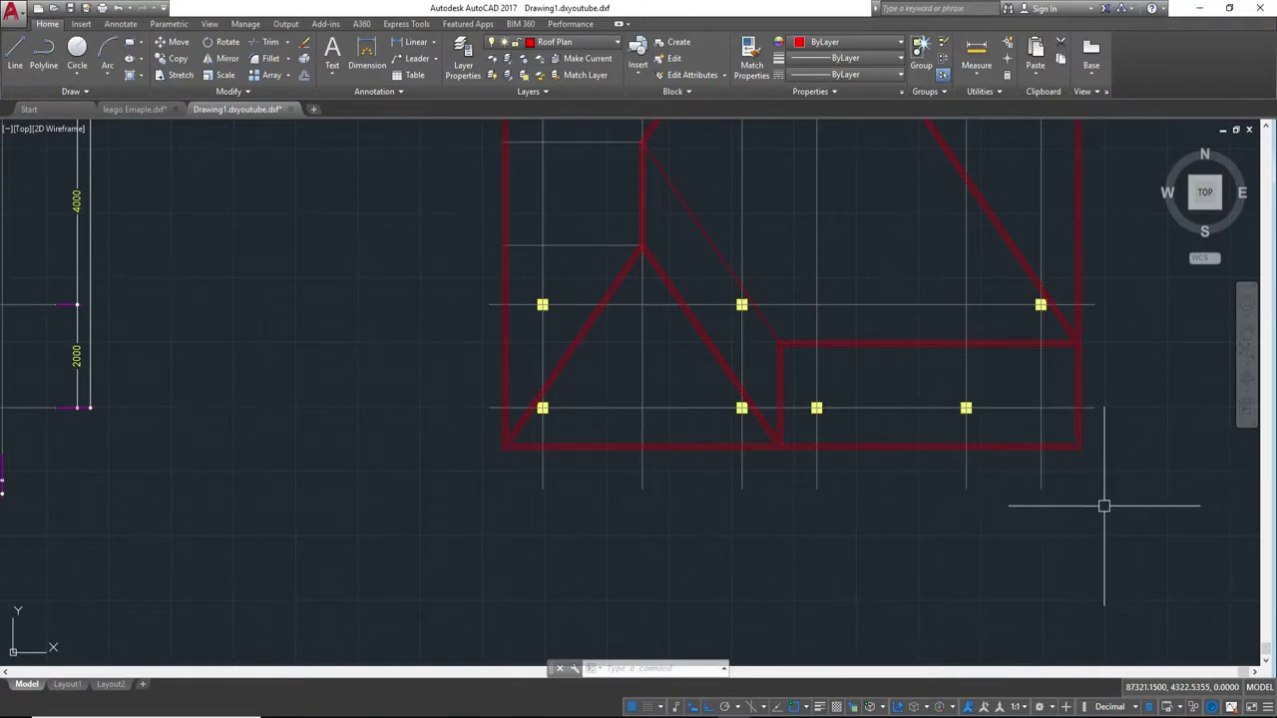
# - Trim the overhanging sections along the bottom roof edge, using every object as a cutting edge
pyautogui.scroll(2, 1074, 466)
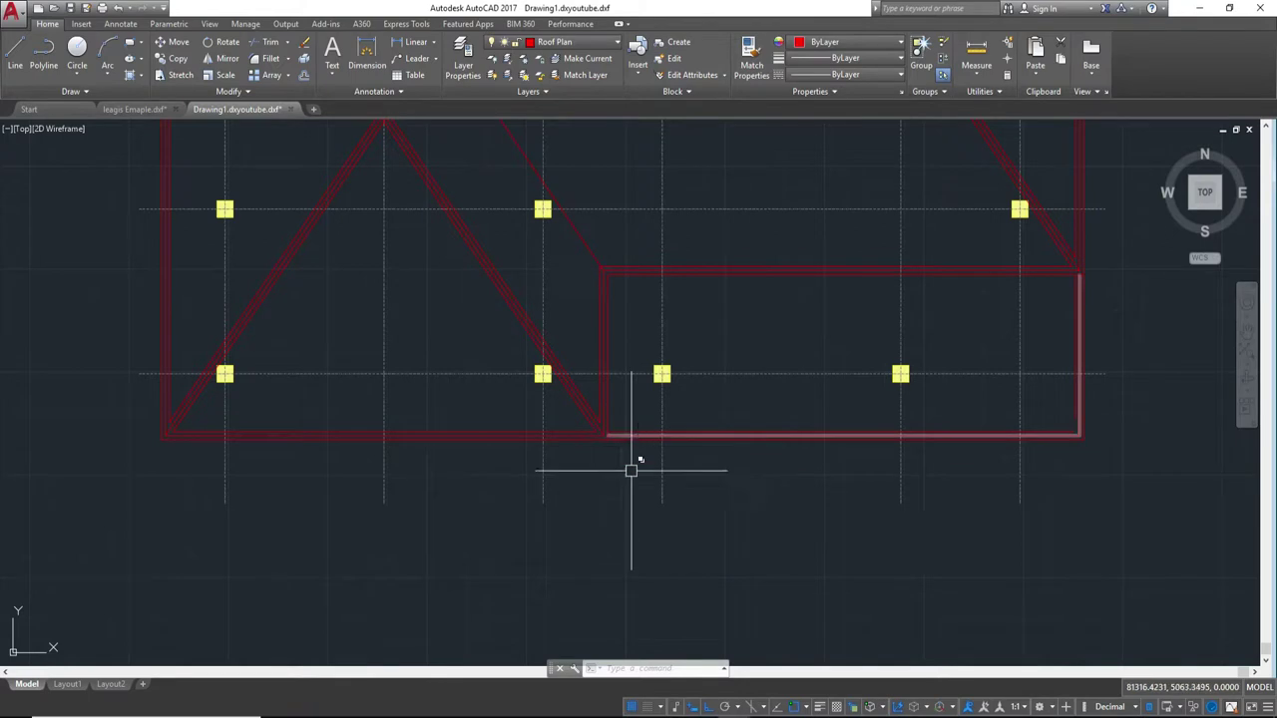
pyautogui.write('t')
pyautogui.press('Return')
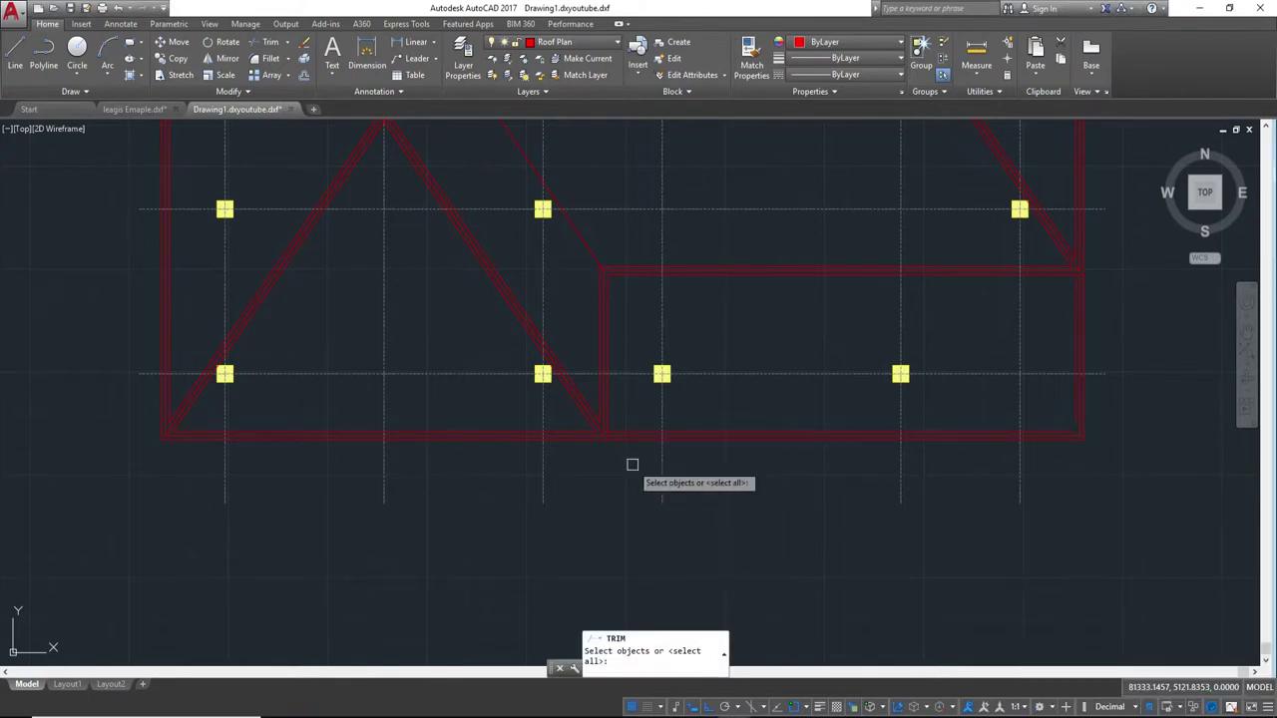
pyautogui.press('Return')
pyautogui.click(633, 463)
pyautogui.click(635, 416)
pyautogui.click(761, 459)
pyautogui.click(747, 419)
pyautogui.click(971, 467)
pyautogui.click(964, 419)
pyautogui.click(1072, 462)
pyautogui.click(1048, 419)
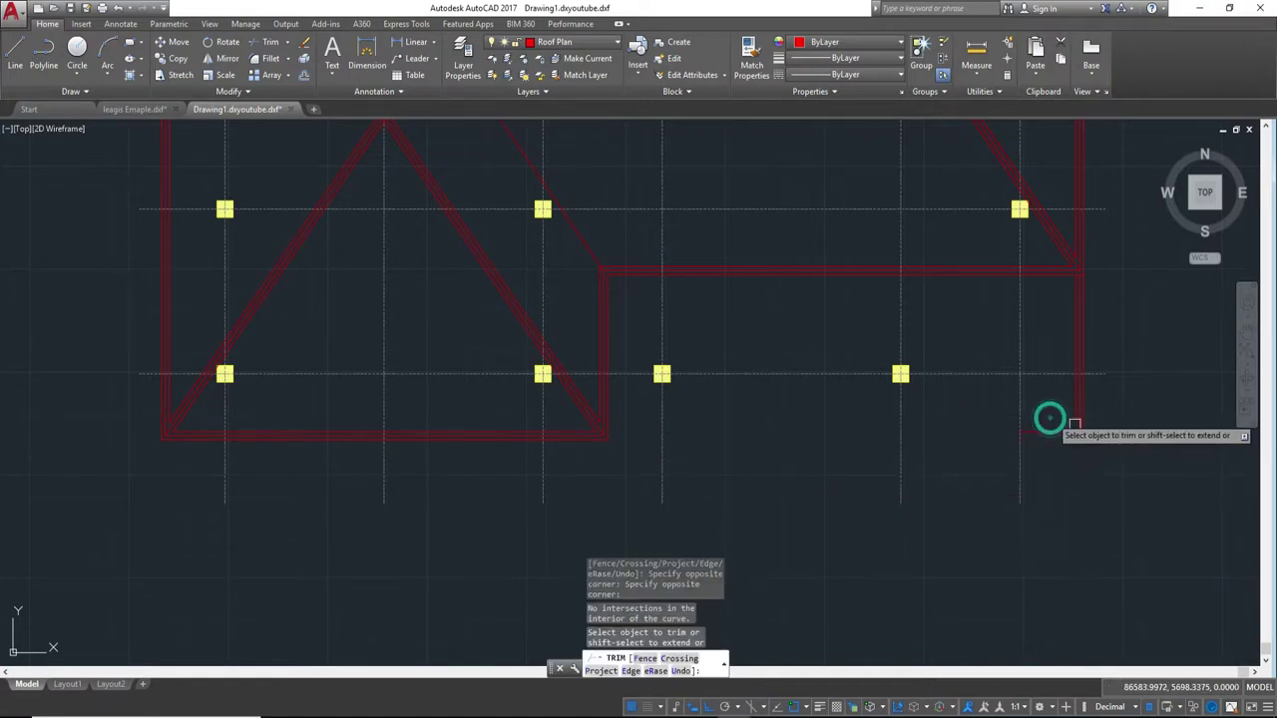
# - Trim the lower parts of the right roof edge
pyautogui.click(1115, 421)
pyautogui.click(1057, 395)
pyautogui.click(1094, 353)
pyautogui.click(1054, 327)
pyautogui.click(1077, 322)
pyautogui.click(1103, 335)
pyautogui.click(1105, 329)
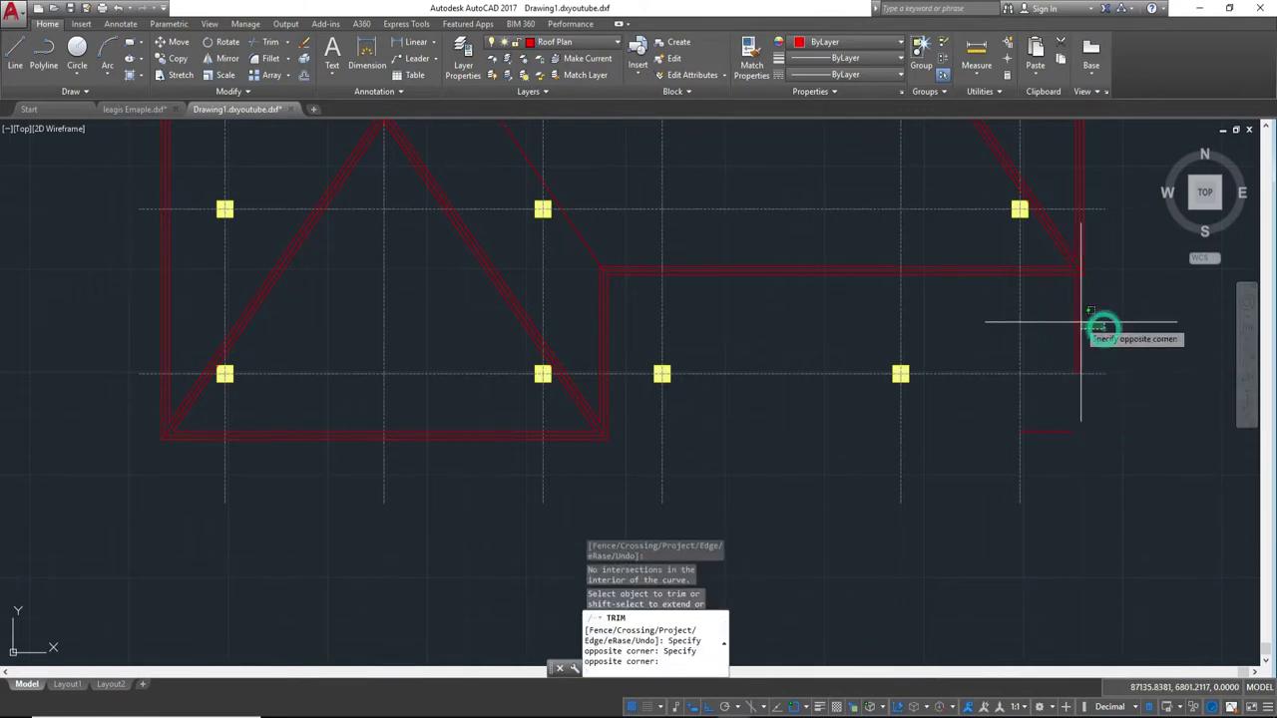
pyautogui.click(1075, 308)
pyautogui.press('Escape')
# - Erase the short leftover vertical segment and the stray red polyline near the inner corner
pyautogui.moveTo(1120, 329); pyautogui.dragTo(1086, 305)
pyautogui.click(1067, 308)
pyautogui.write('e')
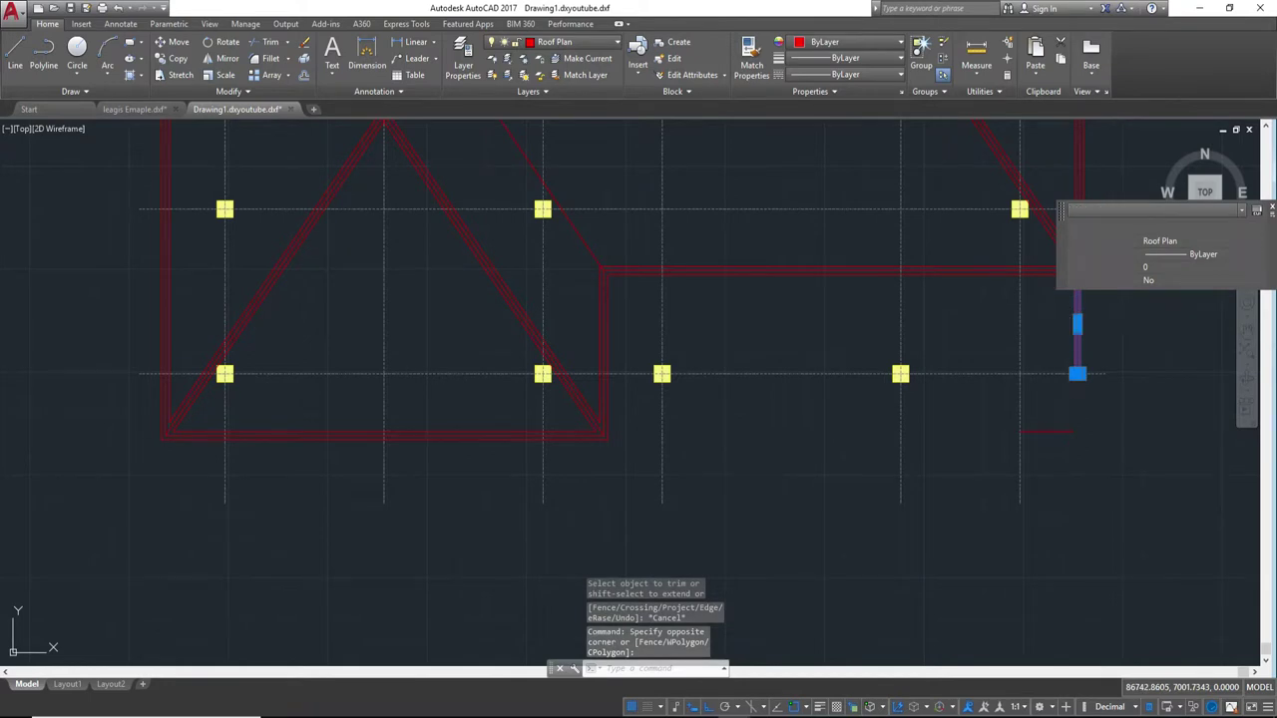
pyautogui.press('Return')
pyautogui.click(1077, 462)
pyautogui.click(1044, 409)
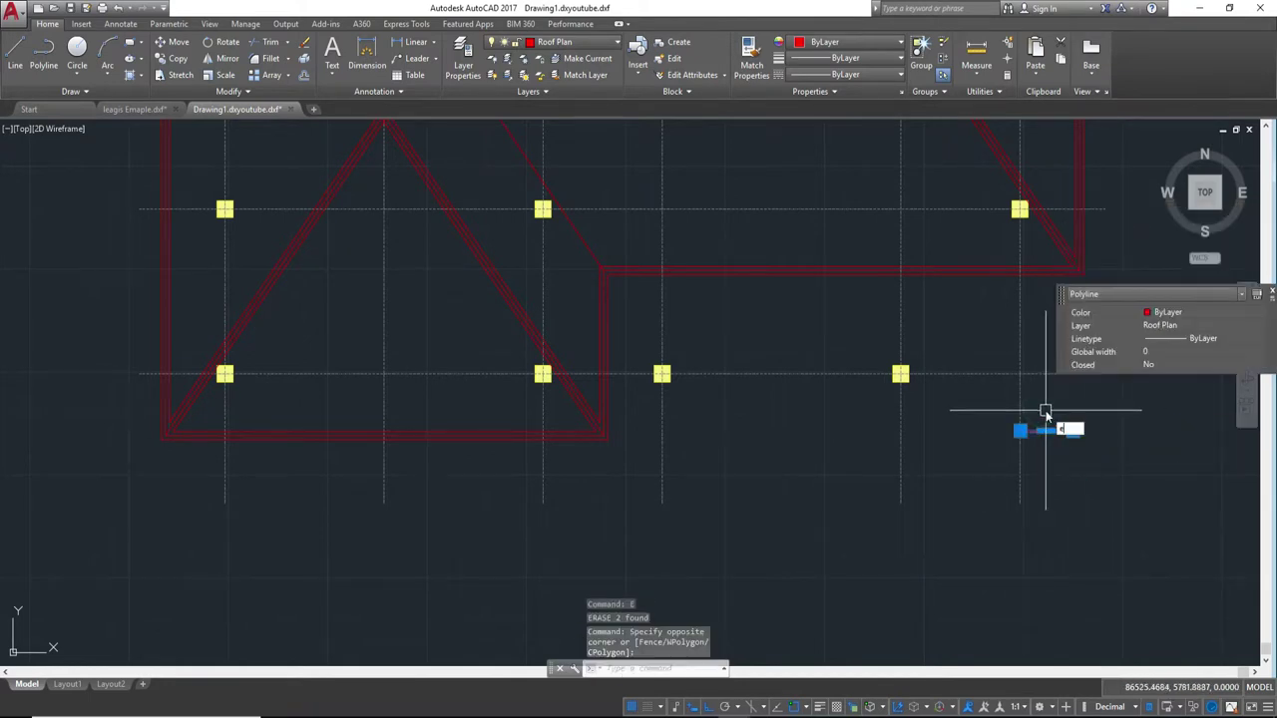
pyautogui.press('Return')
pyautogui.moveTo(855, 442); pyautogui.dragTo(974, 470, button='middle')
pyautogui.scroll(4, 765, 450)
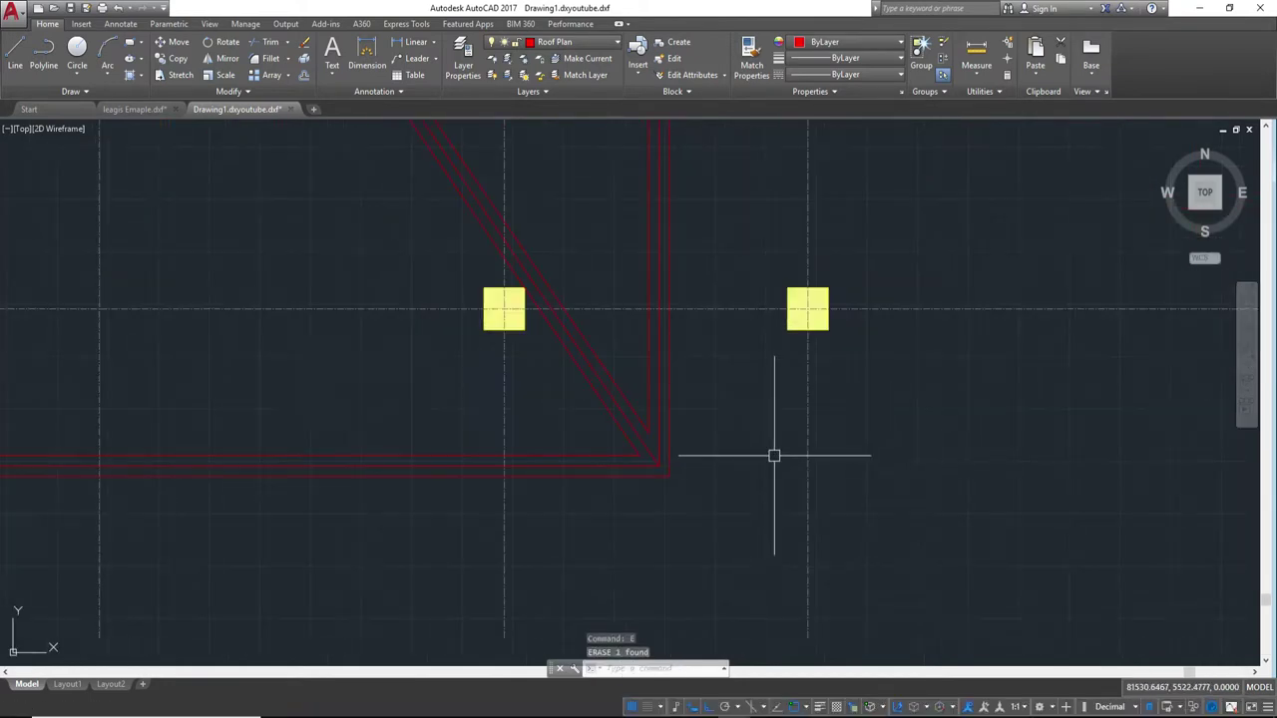
pyautogui.scroll(-2, 774, 456)
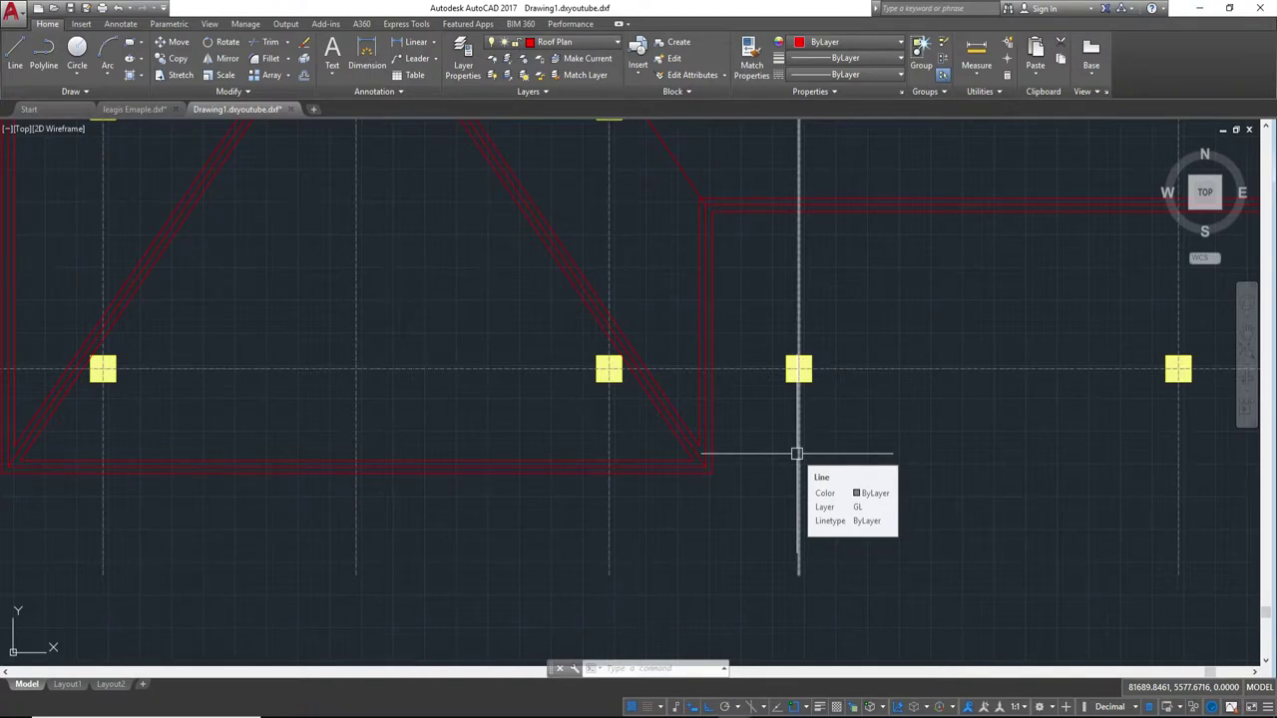
pyautogui.scroll(-5, 828, 399)
pyautogui.scroll(3, 849, 356)
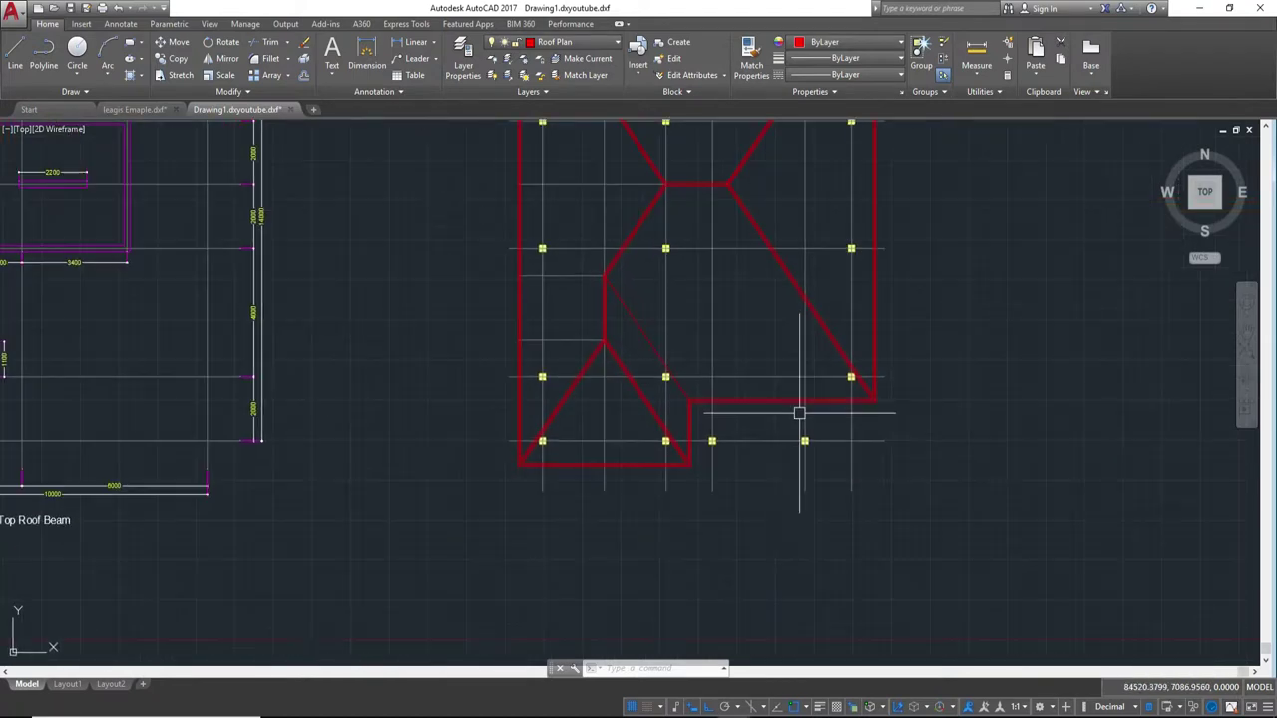
pyautogui.scroll(2, 801, 413)
pyautogui.scroll(5, 799, 414)
pyautogui.write('dli')
pyautogui.press('Return')
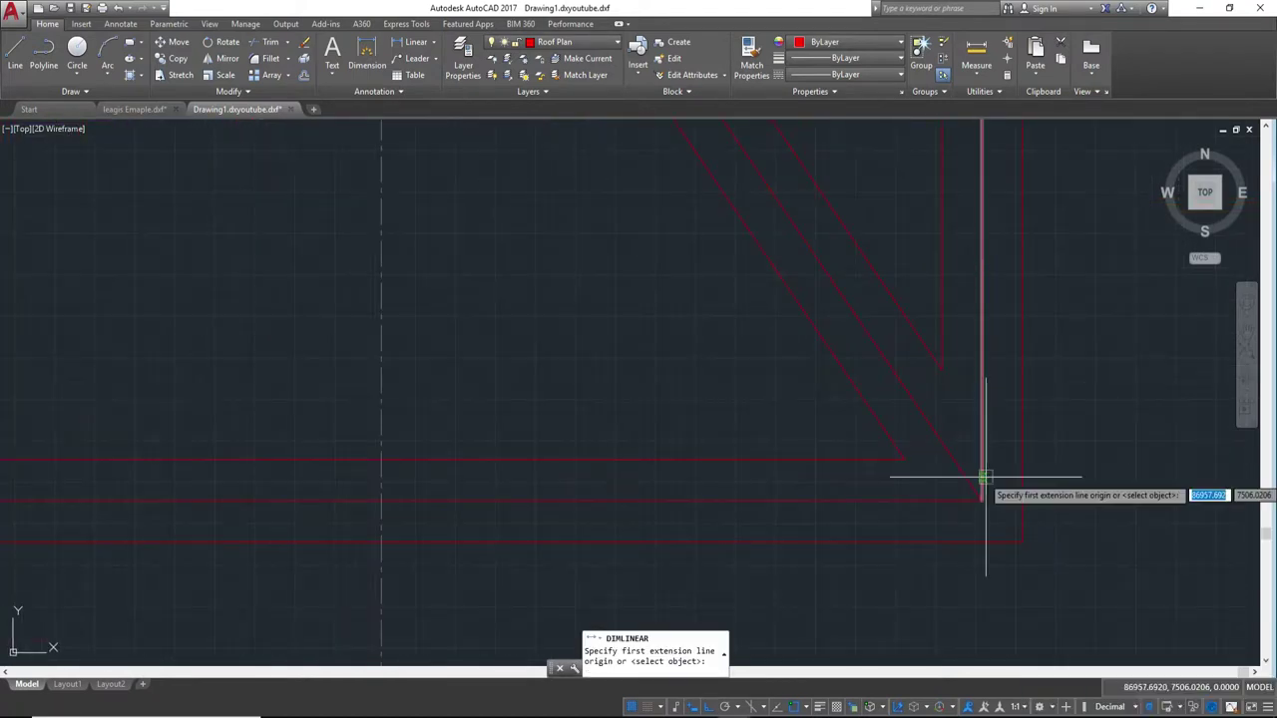
pyautogui.click(904, 460)
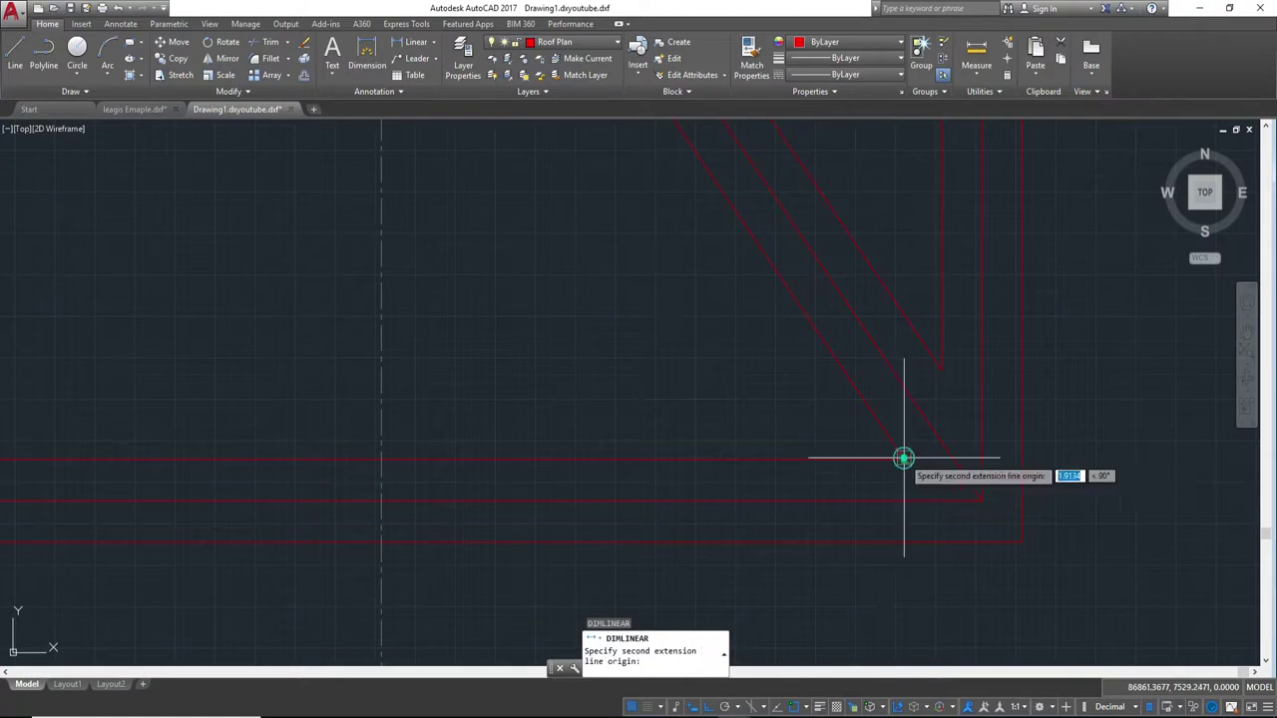
pyautogui.write('146')
pyautogui.press('Return')
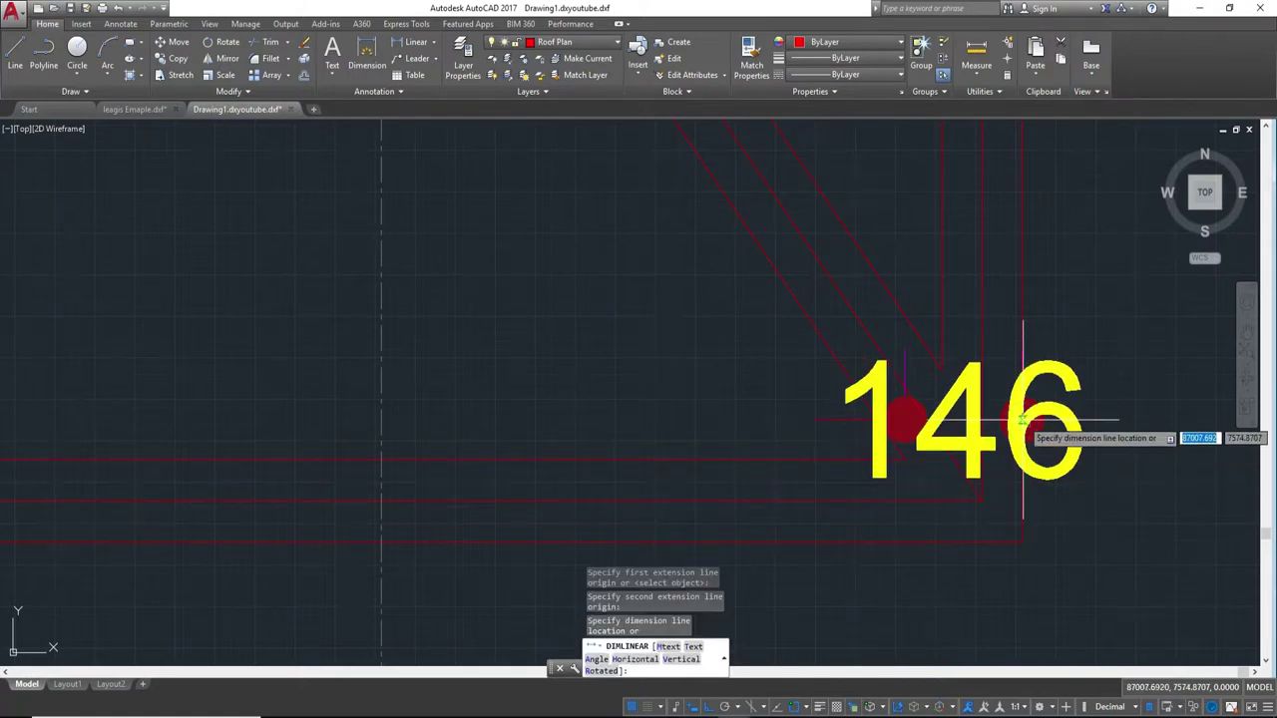
pyautogui.write('e')
pyautogui.press('Return')
pyautogui.scroll(-3, 1024, 419)
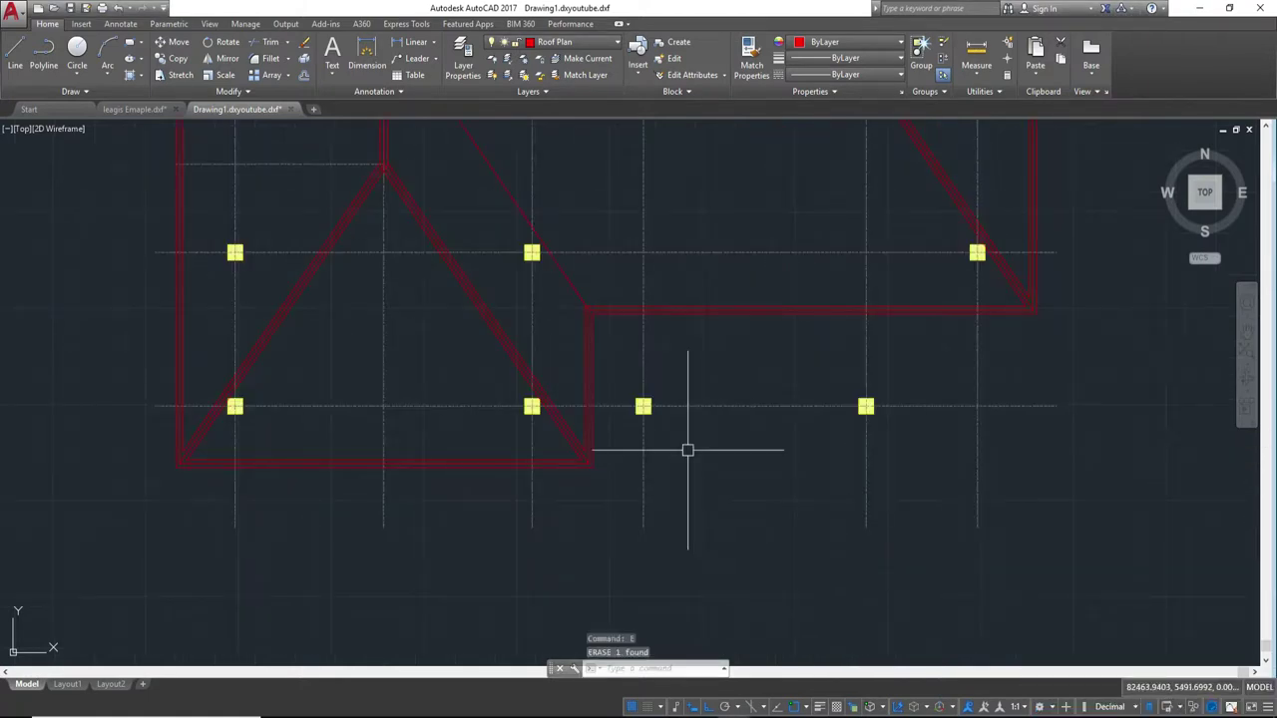
# - Offset the vertical wall line 50 units to the right
pyautogui.scroll(3, 649, 439)
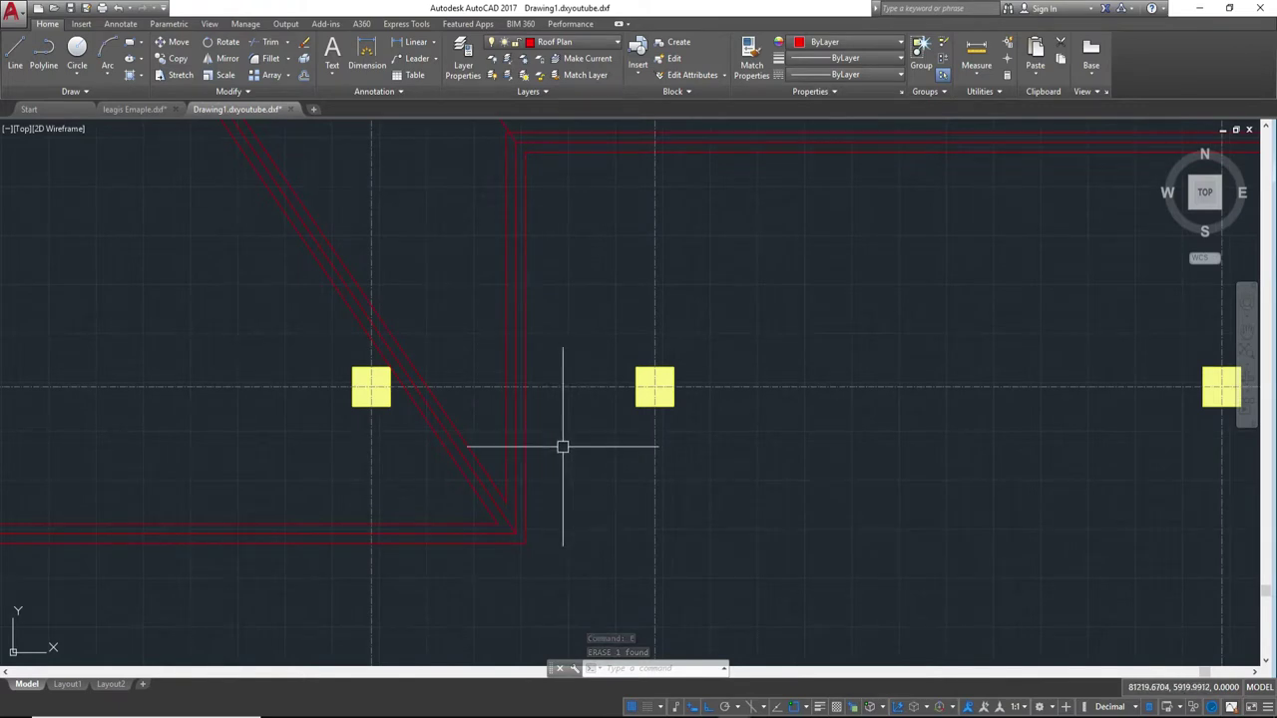
pyautogui.scroll(-2, 764, 448)
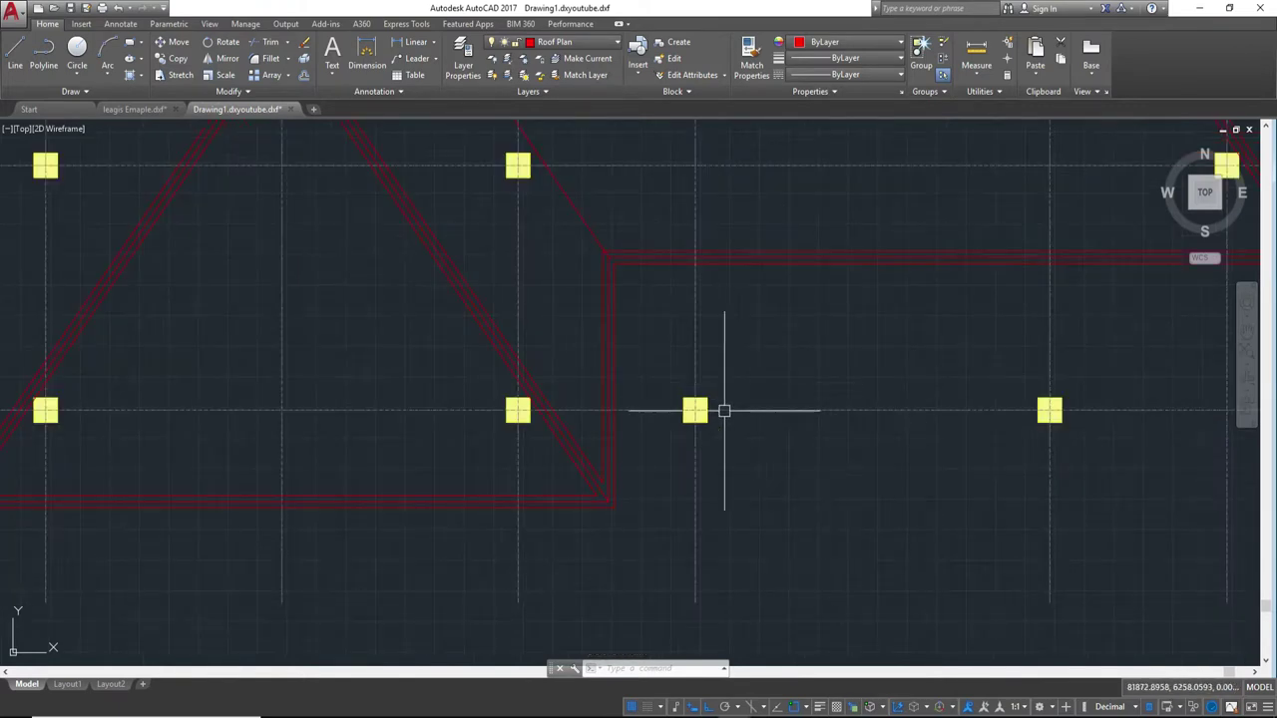
pyautogui.scroll(2, 650, 393)
pyautogui.press('Return')
pyautogui.press('Return')
pyautogui.click(591, 488)
pyautogui.click(633, 493)
pyautogui.scroll(2, 640, 491)
pyautogui.press('Escape')
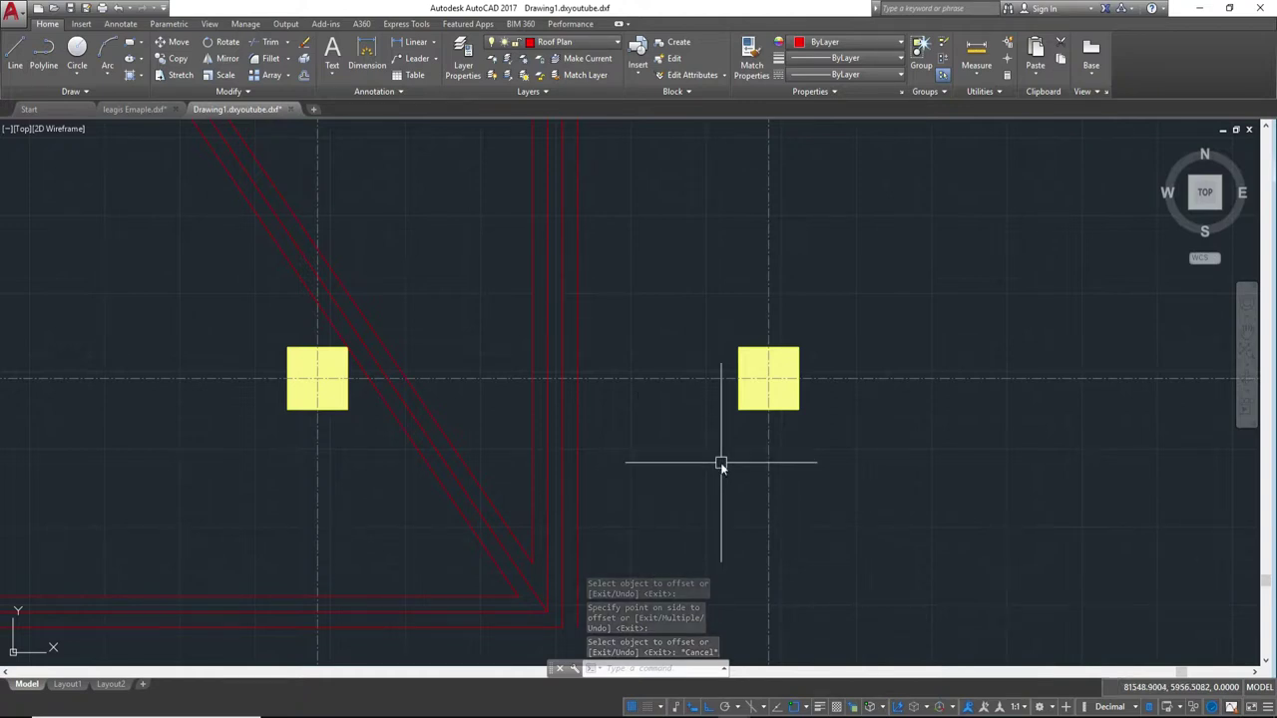
# - Offset the vertical red line 825 units to the right, past the column
pyautogui.press('Return')
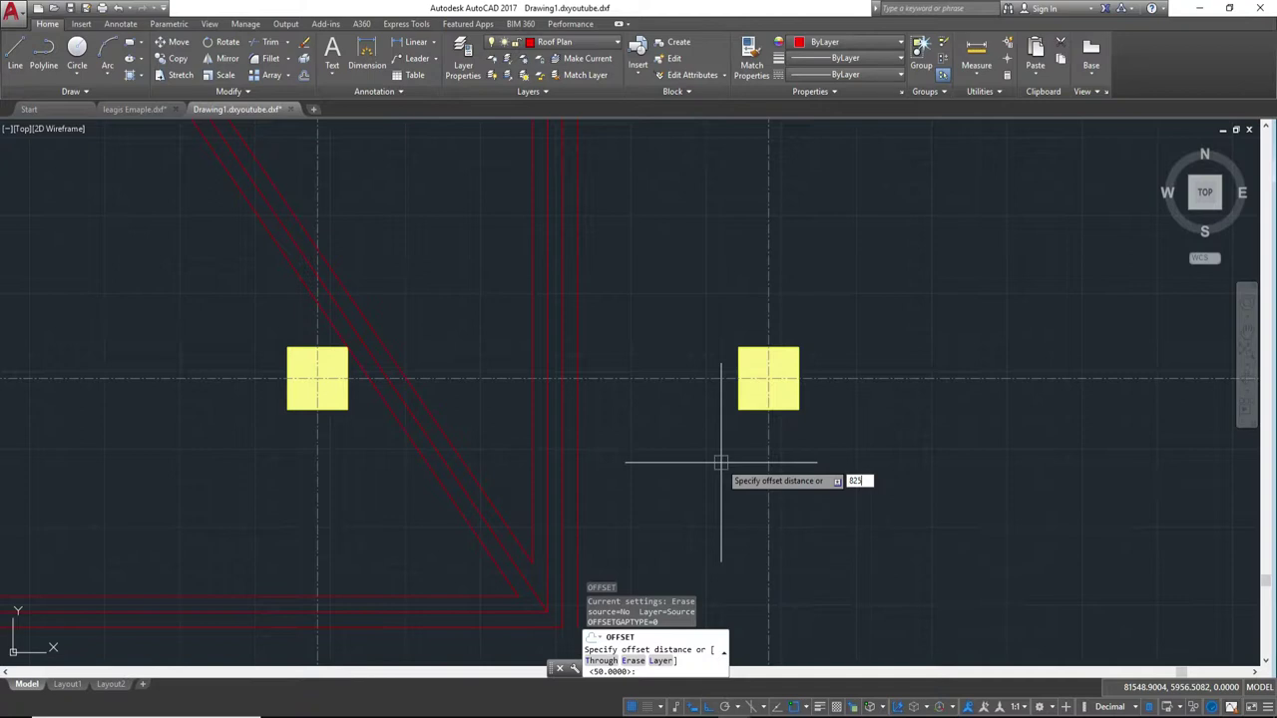
pyautogui.press('Return')
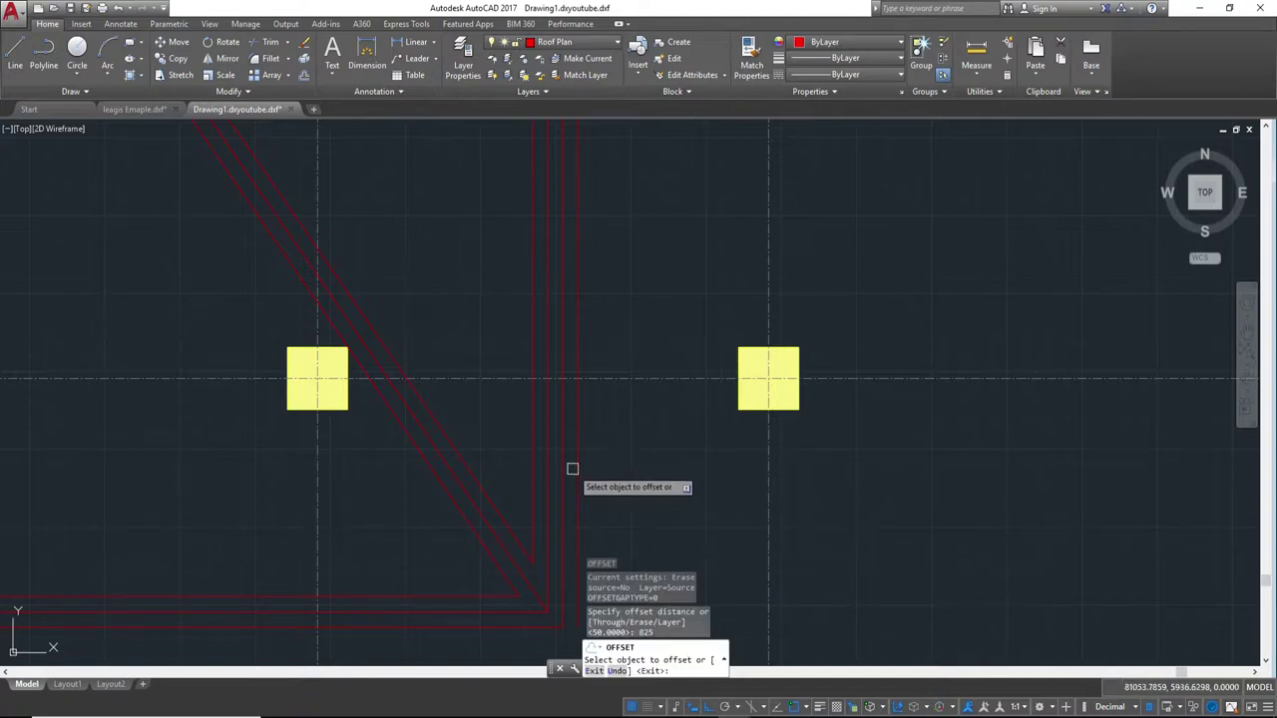
pyautogui.click(579, 468)
pyautogui.click(938, 526)
pyautogui.press('Escape')
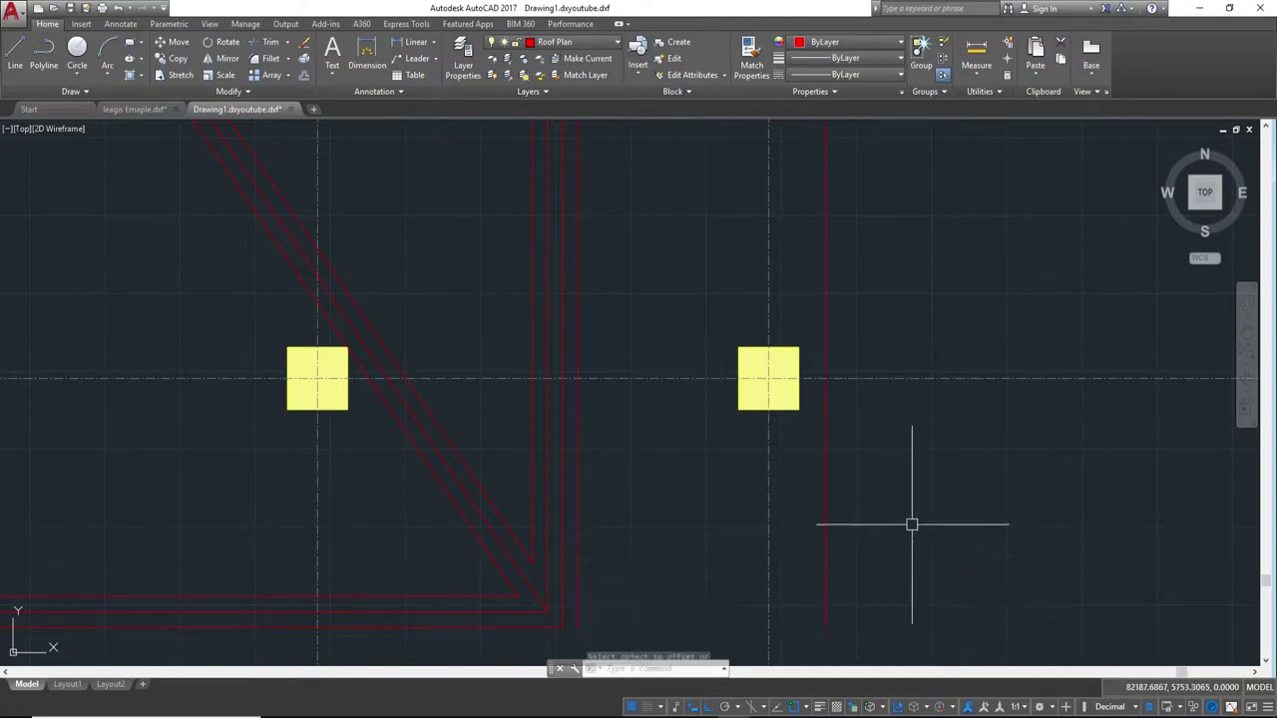
pyautogui.moveTo(911, 524); pyautogui.dragTo(816, 465, button='middle')
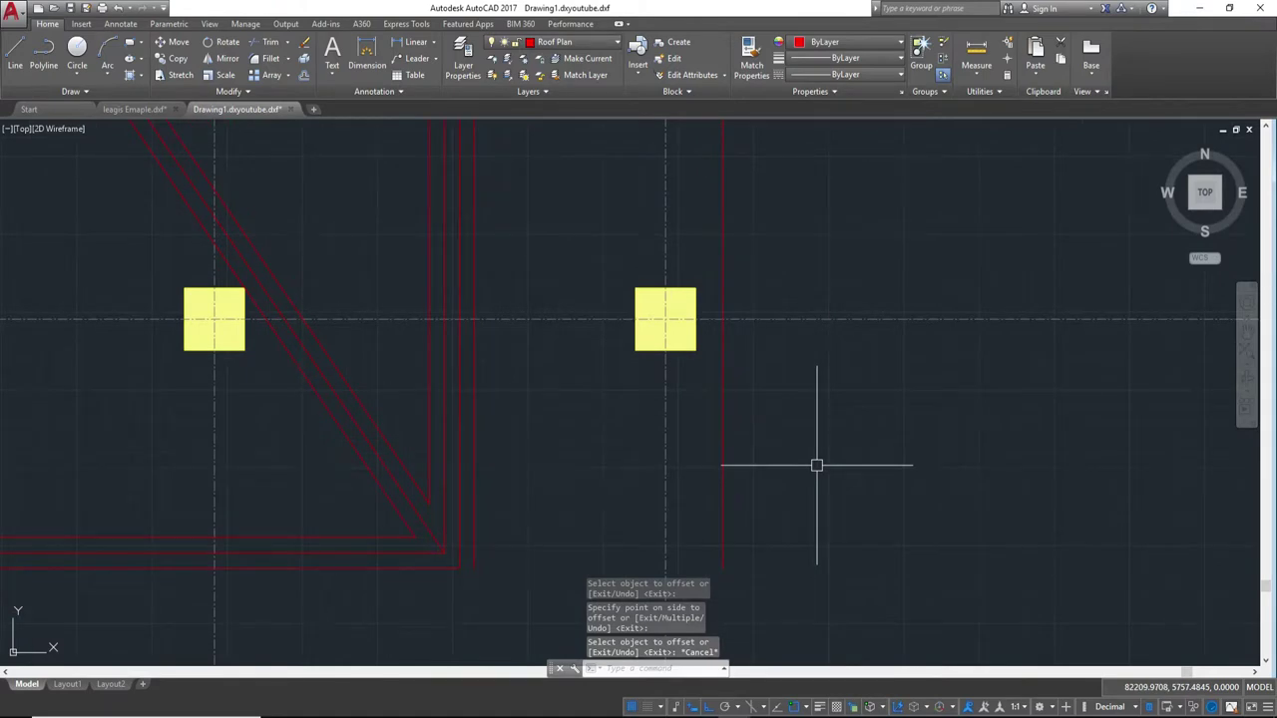
# - Start another 825 offset and cancel it without placing a copy
pyautogui.write('o')
pyautogui.press('Return')
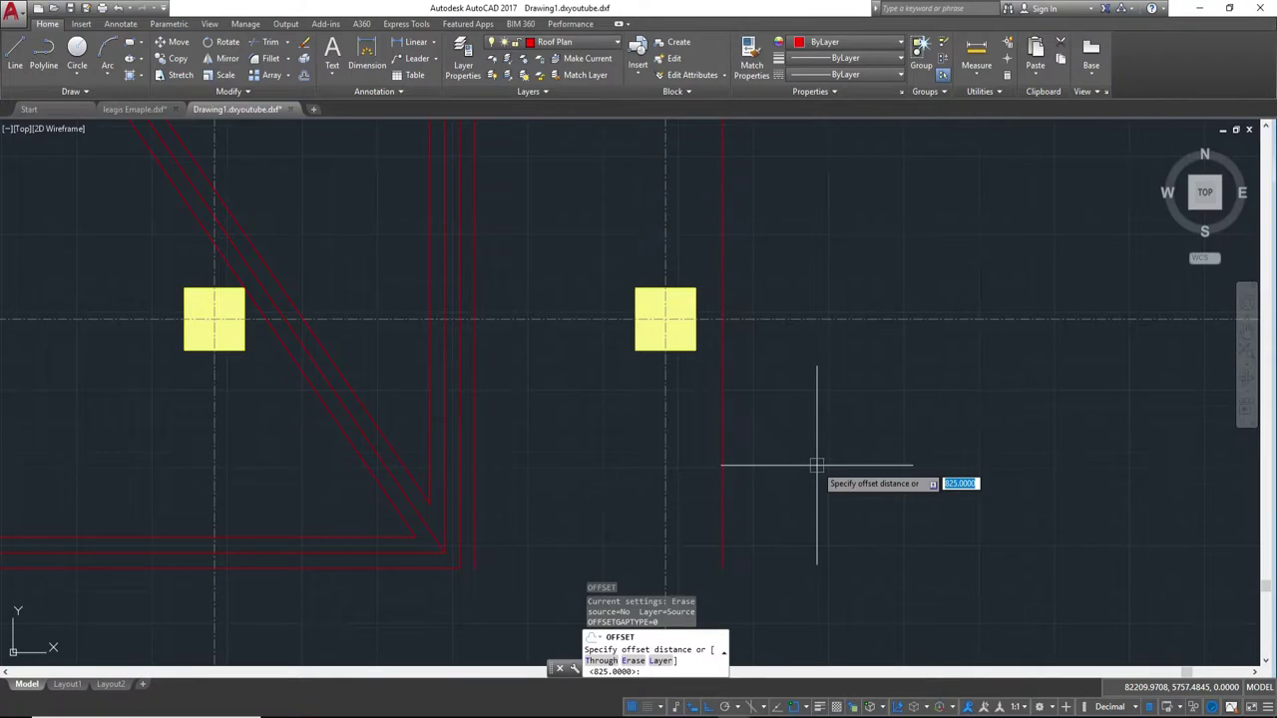
pyautogui.press('Return')
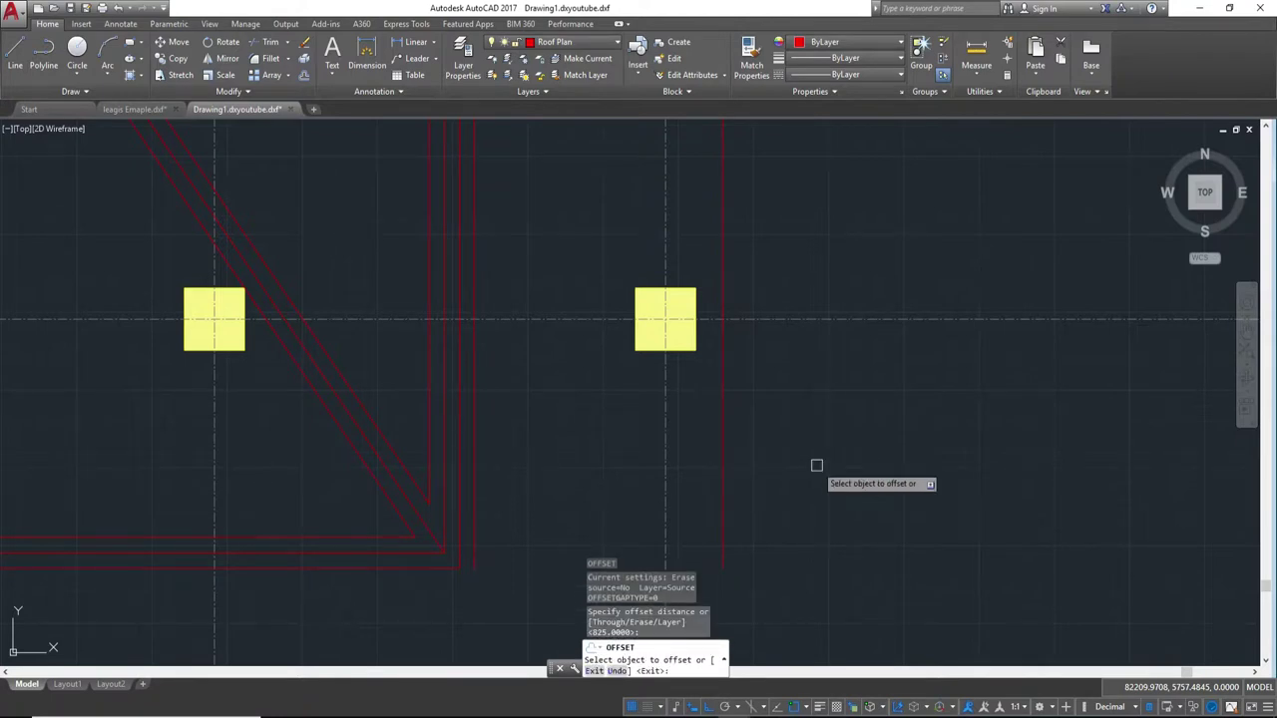
pyautogui.click(1135, 716)
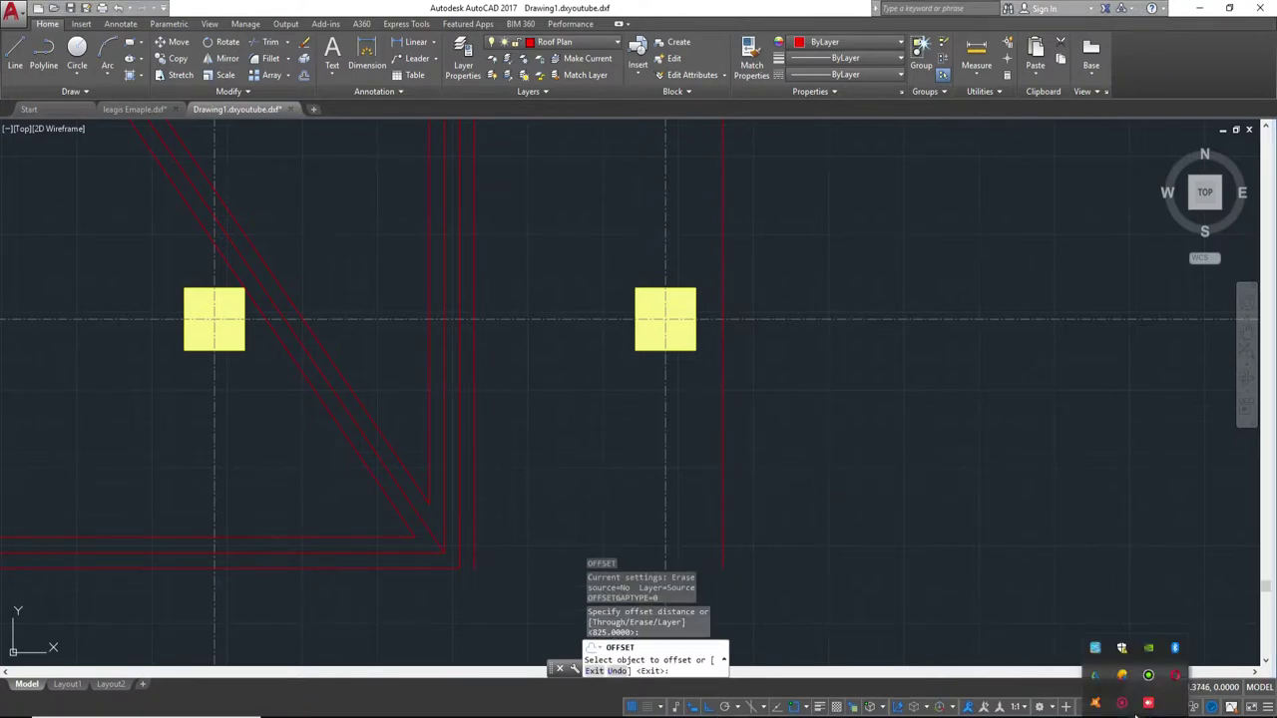
pyautogui.click(1126, 704)
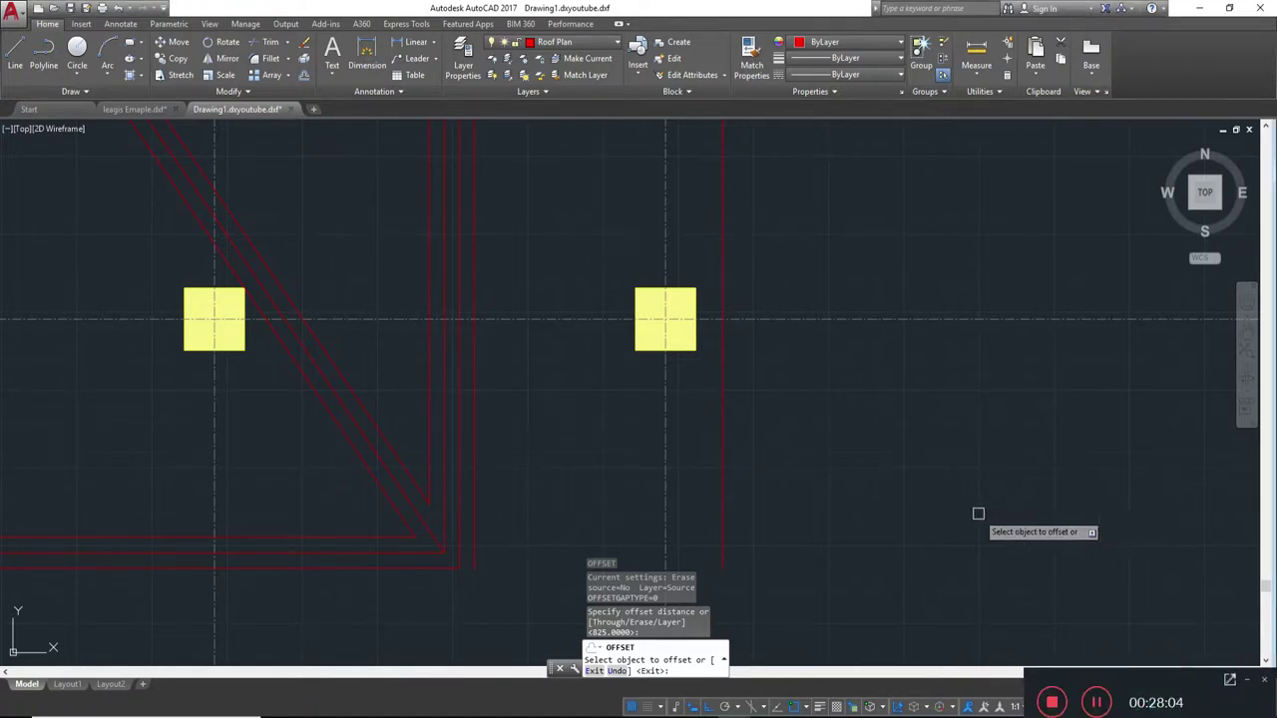
pyautogui.press('Escape')
# - Offset the vertical red roof line 2550 units to the right
pyautogui.scroll(-2, 736, 440)
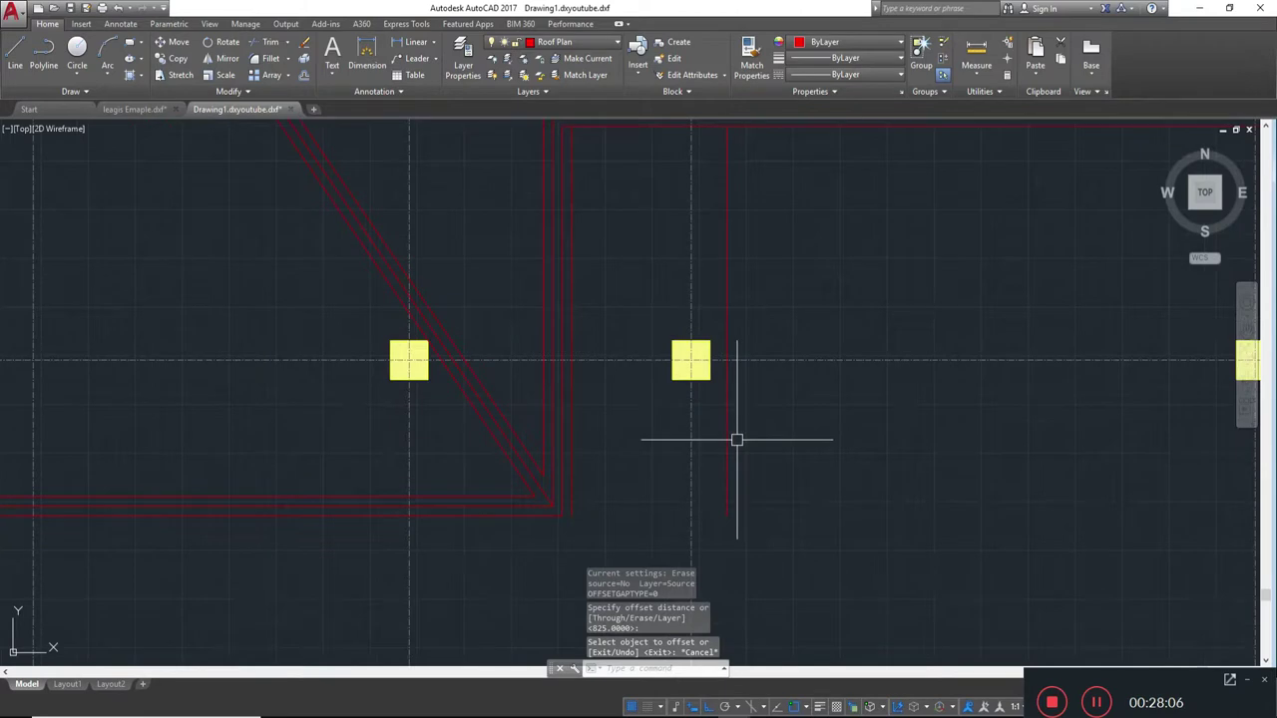
pyautogui.write('o')
pyautogui.press('Return')
pyautogui.write('2550')
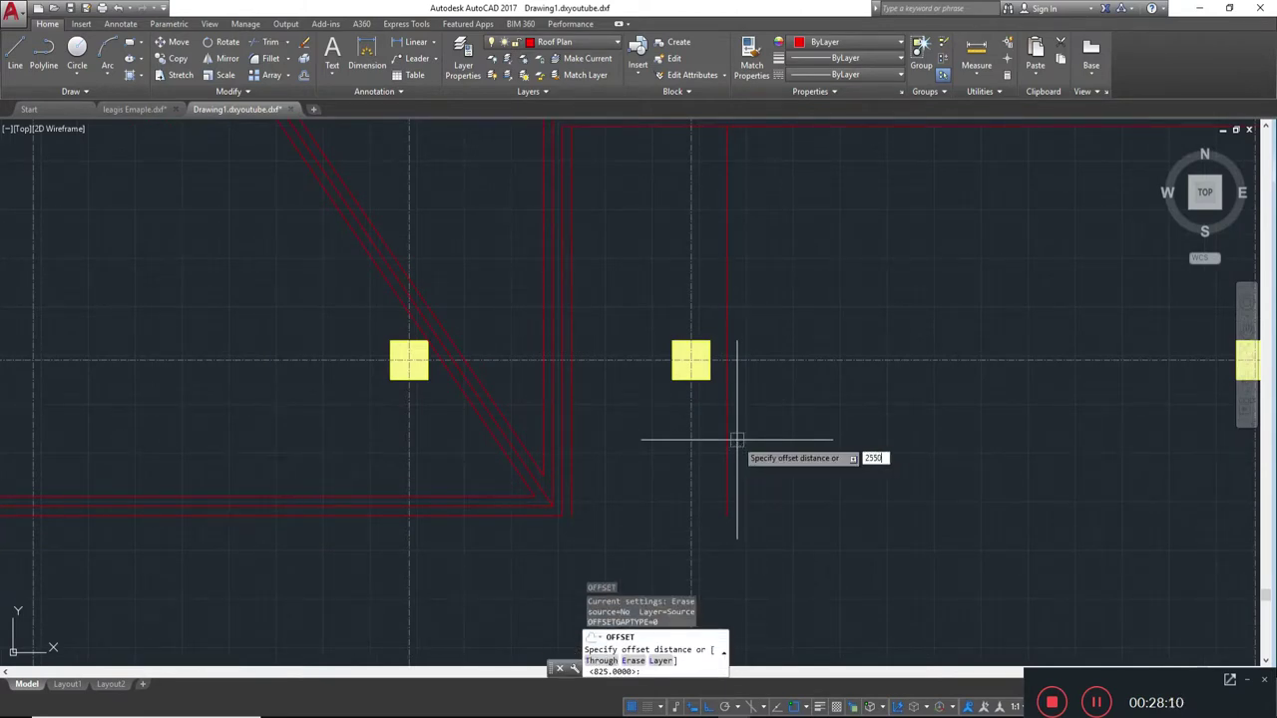
pyautogui.press('Return')
pyautogui.click(728, 442)
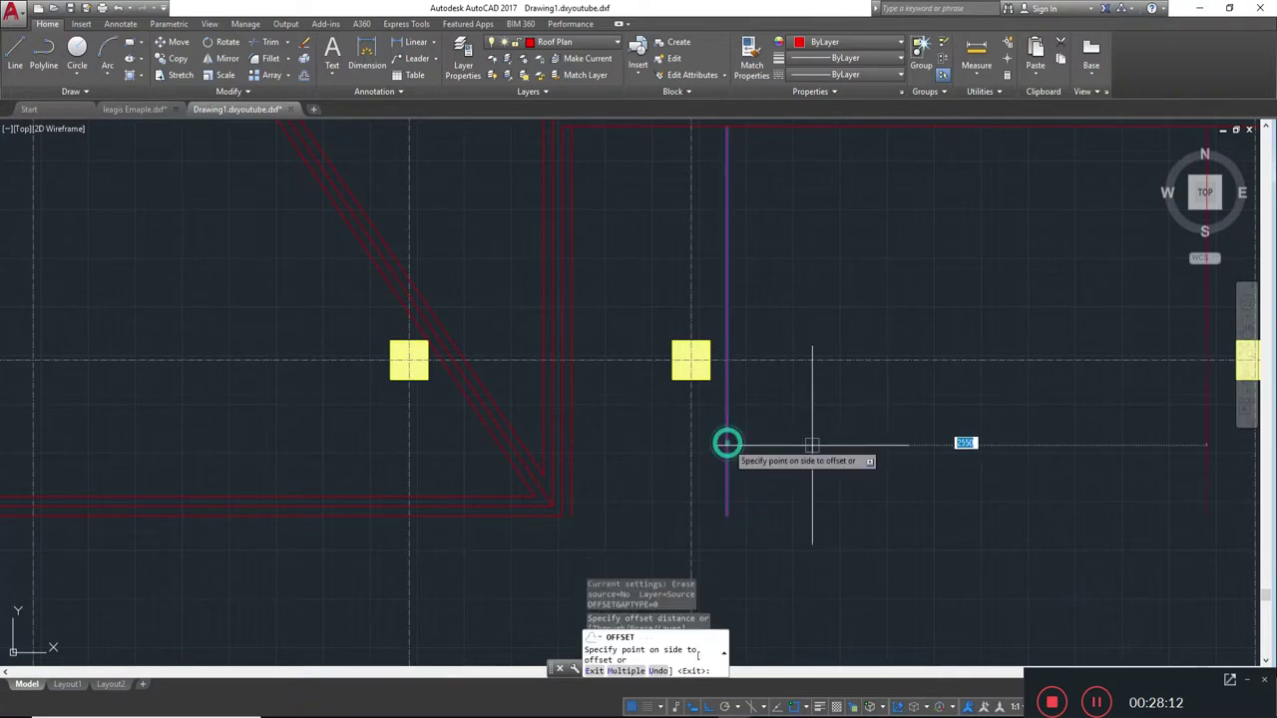
pyautogui.click(903, 454)
pyautogui.scroll(-3, 908, 454)
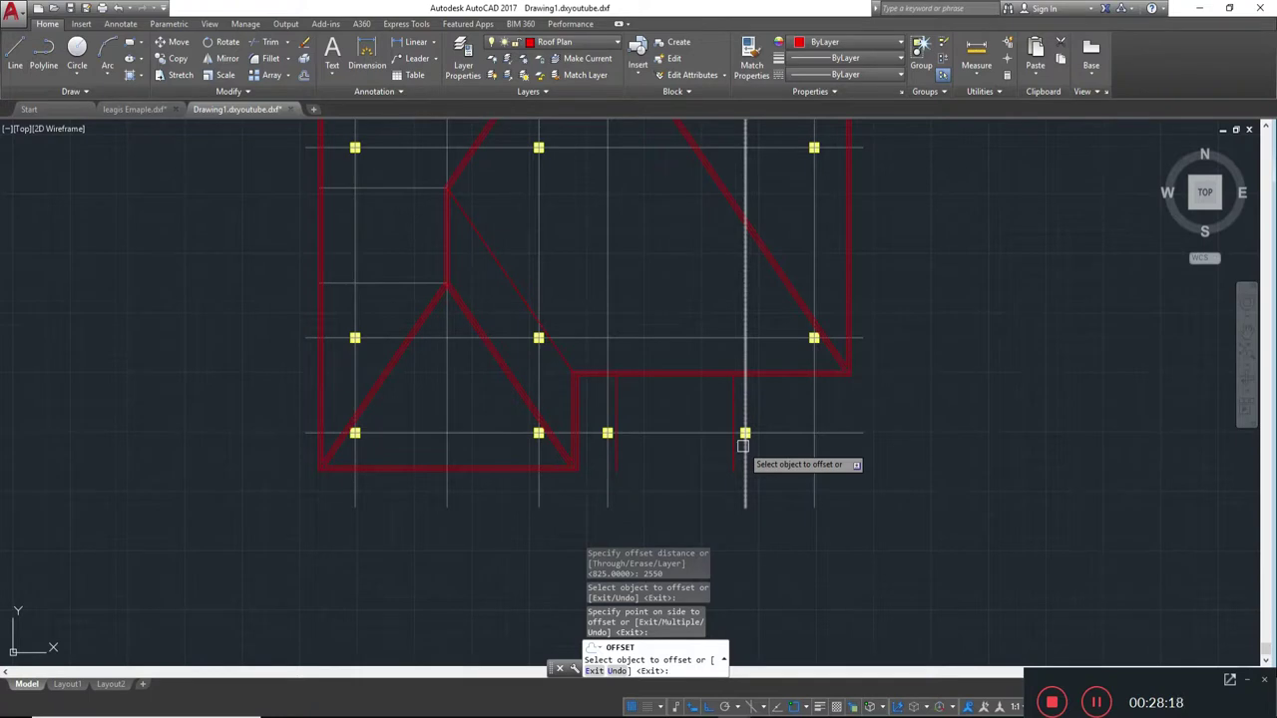
pyautogui.scroll(2, 742, 439)
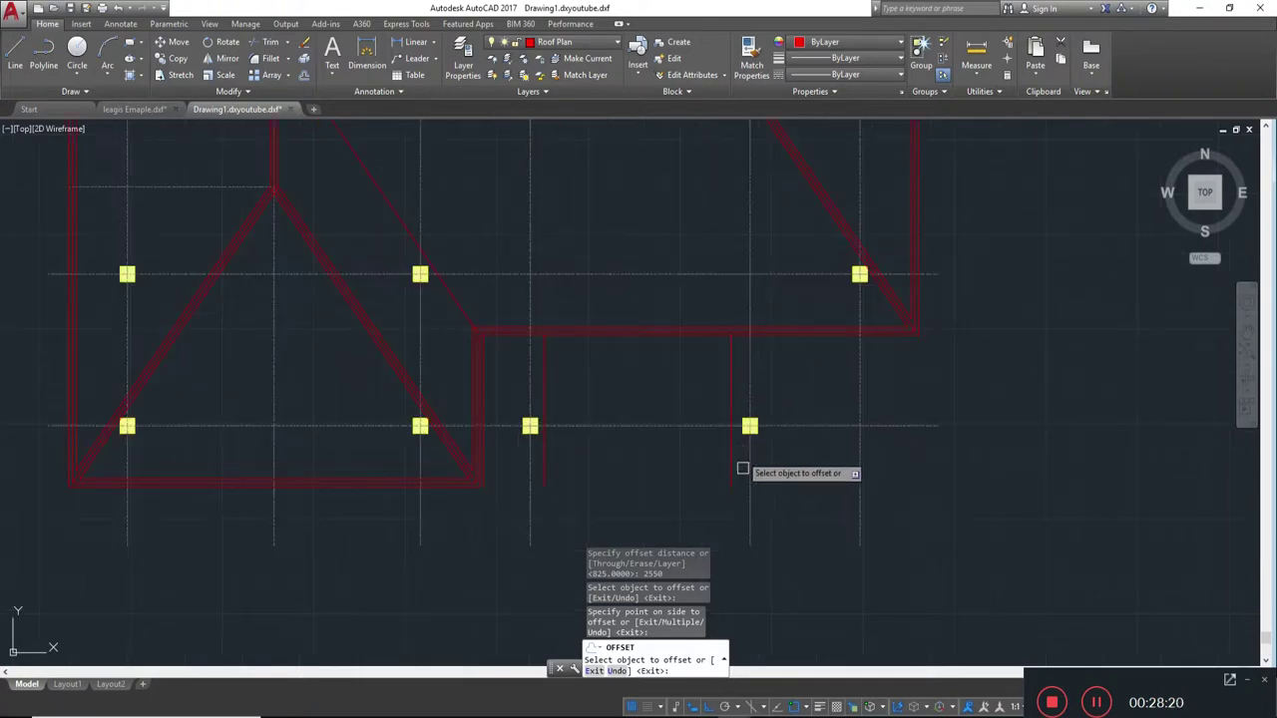
pyautogui.press('Escape')
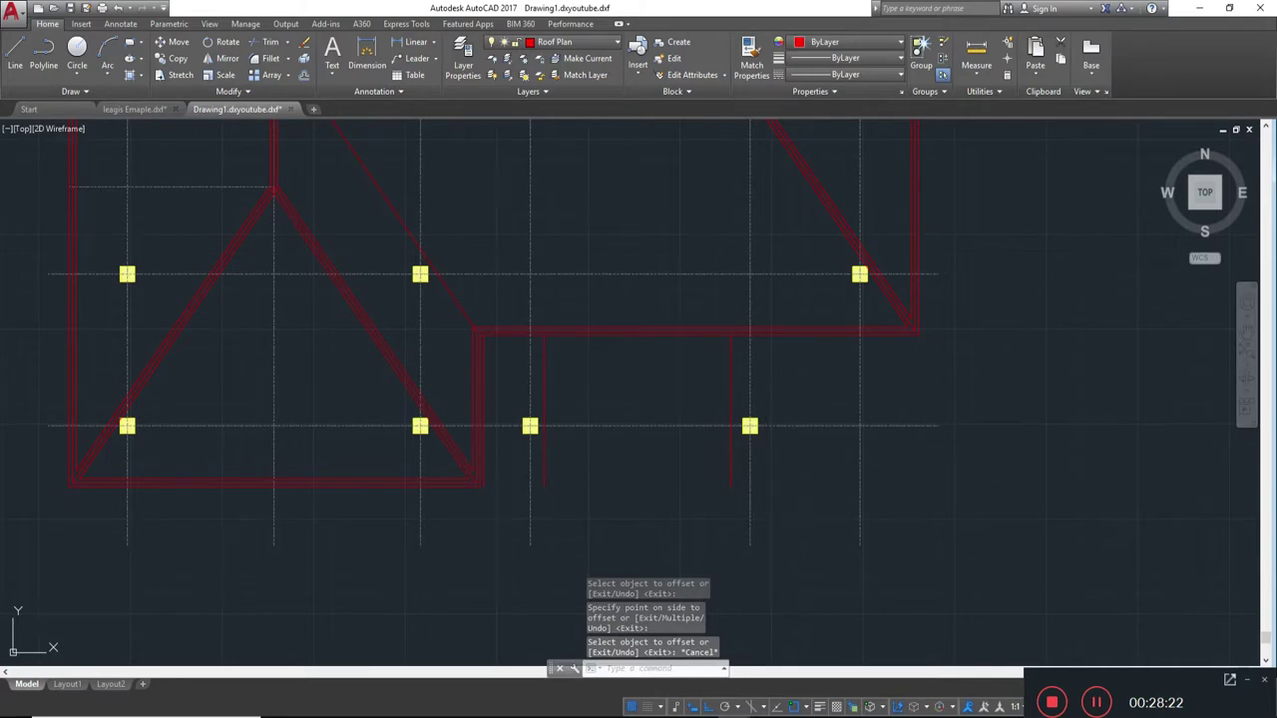
# - Offset that new line a further 825 units to the right
pyautogui.press('Return')
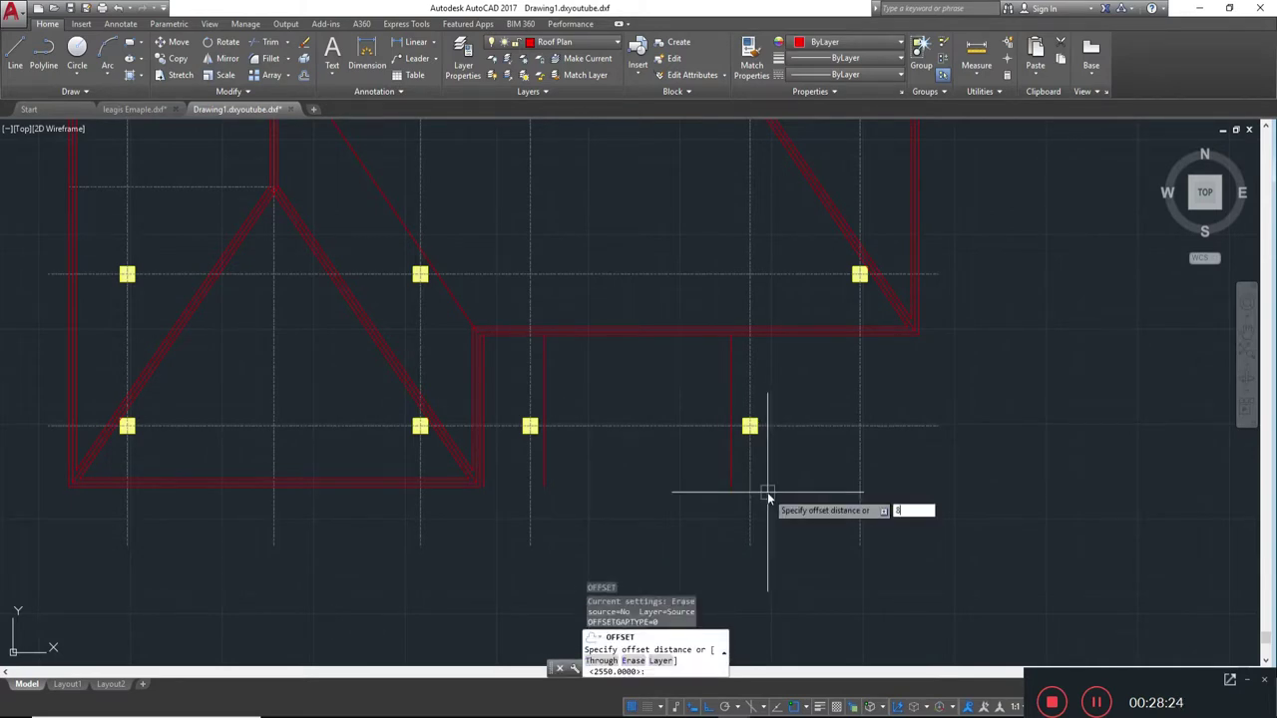
pyautogui.write('825')
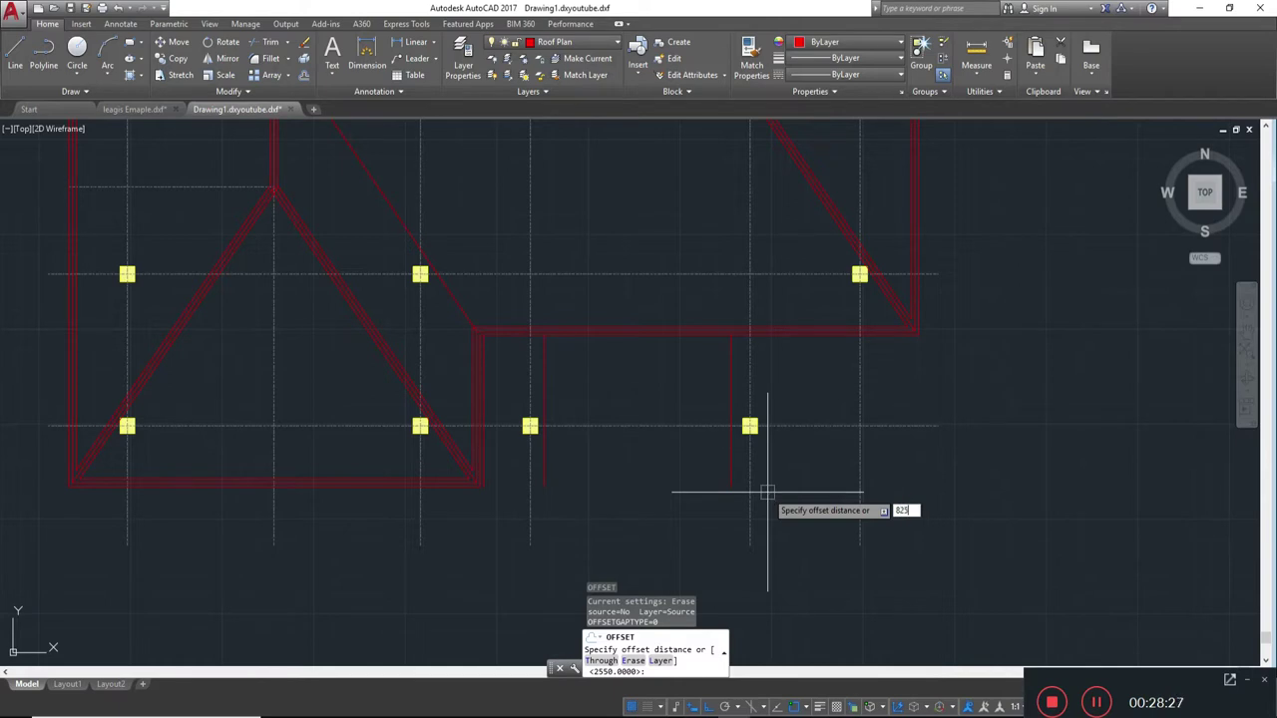
pyautogui.press('Return')
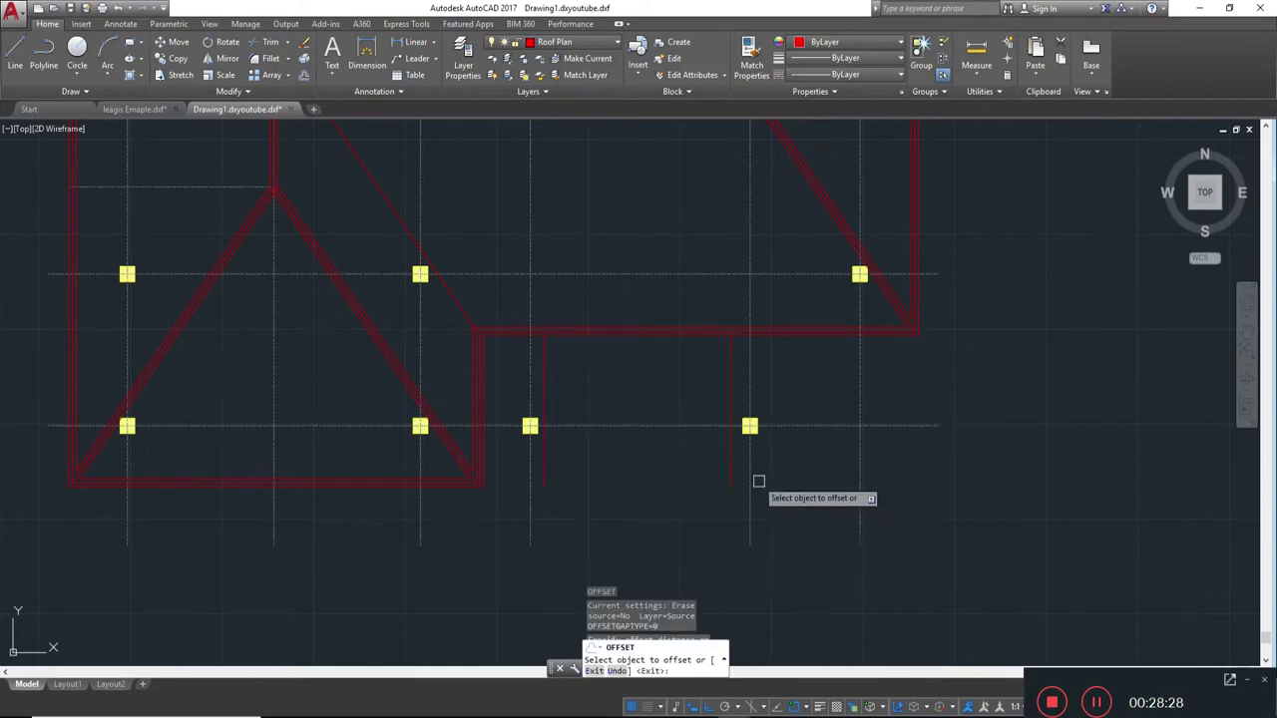
pyautogui.click(732, 465)
pyautogui.click(787, 462)
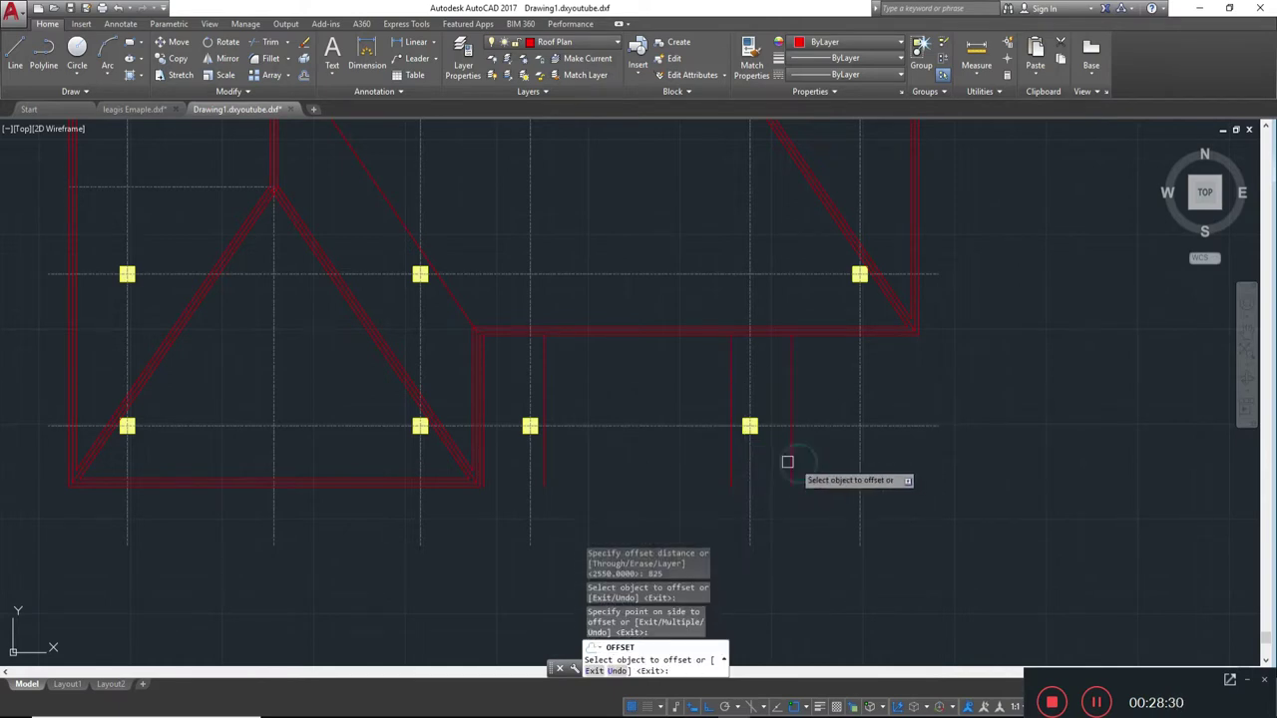
pyautogui.press('Escape')
pyautogui.moveTo(692, 483); pyautogui.dragTo(793, 493, button='middle')
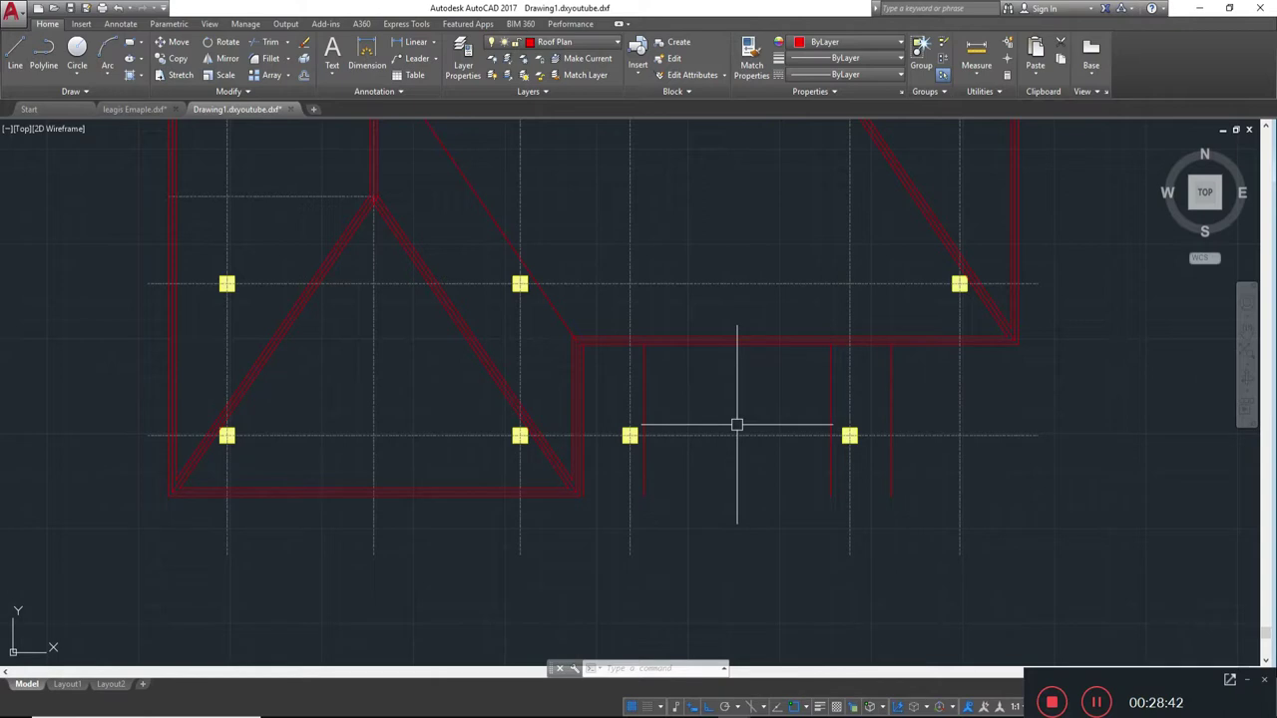
pyautogui.scroll(4, 748, 584)
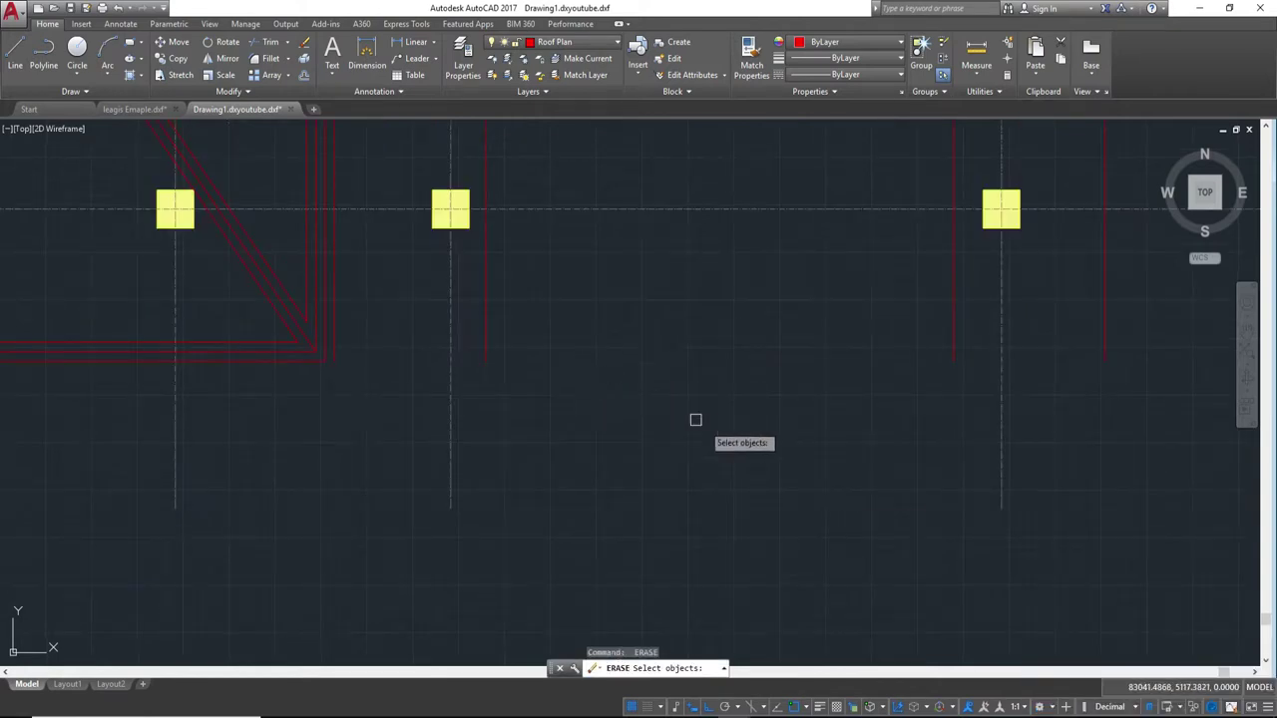
pyautogui.press('Escape')
# - Grip-stretch the end of the horizontal red roof line out to the right
pyautogui.moveTo(450, 379); pyautogui.dragTo(664, 433, button='middle')
pyautogui.scroll(5, 659, 433)
pyautogui.click(442, 385)
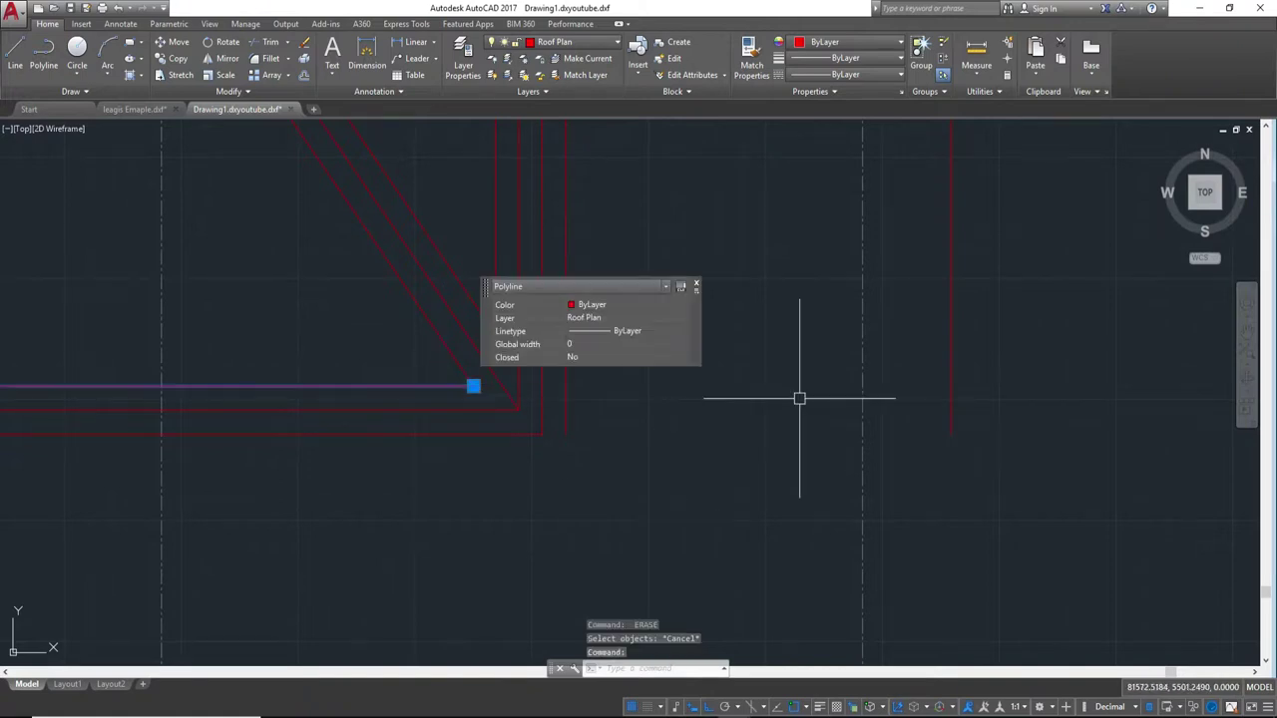
pyautogui.scroll(-2, 647, 407)
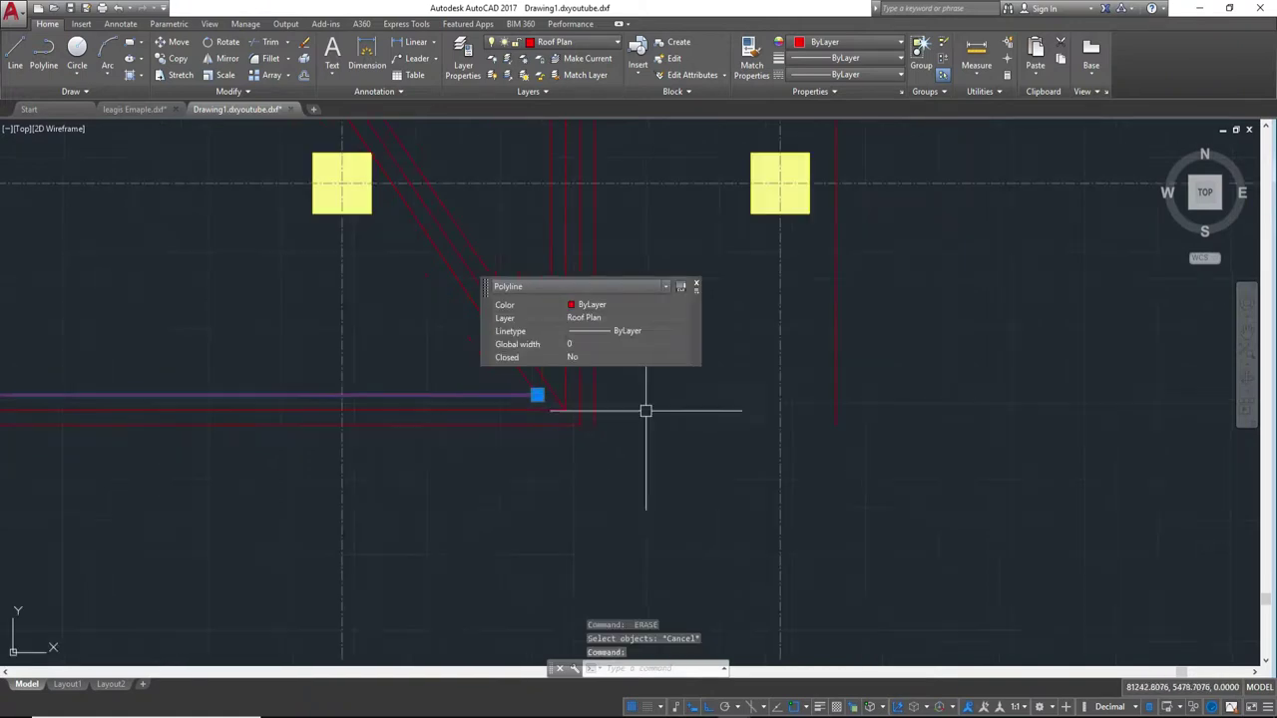
pyautogui.click(537, 396)
pyautogui.scroll(-3, 676, 371)
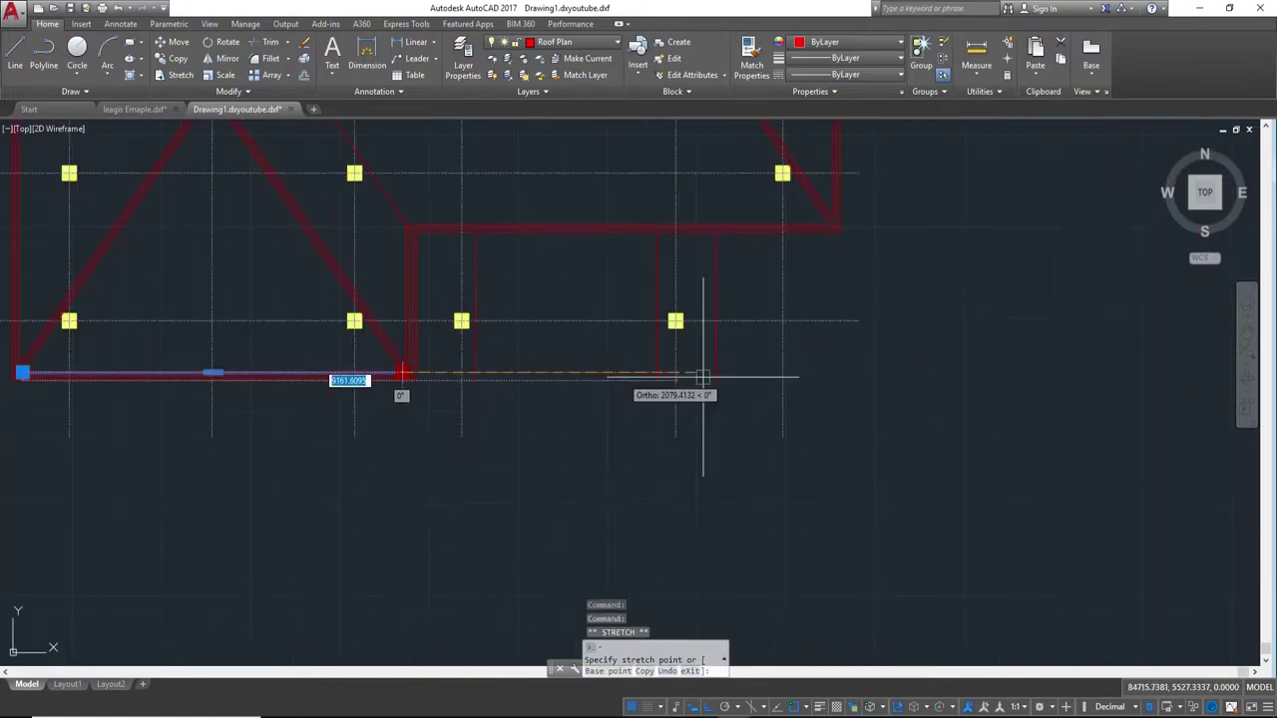
pyautogui.click(934, 365)
pyautogui.press('Escape')
pyautogui.scroll(2, 787, 430)
pyautogui.scroll(2, 768, 390)
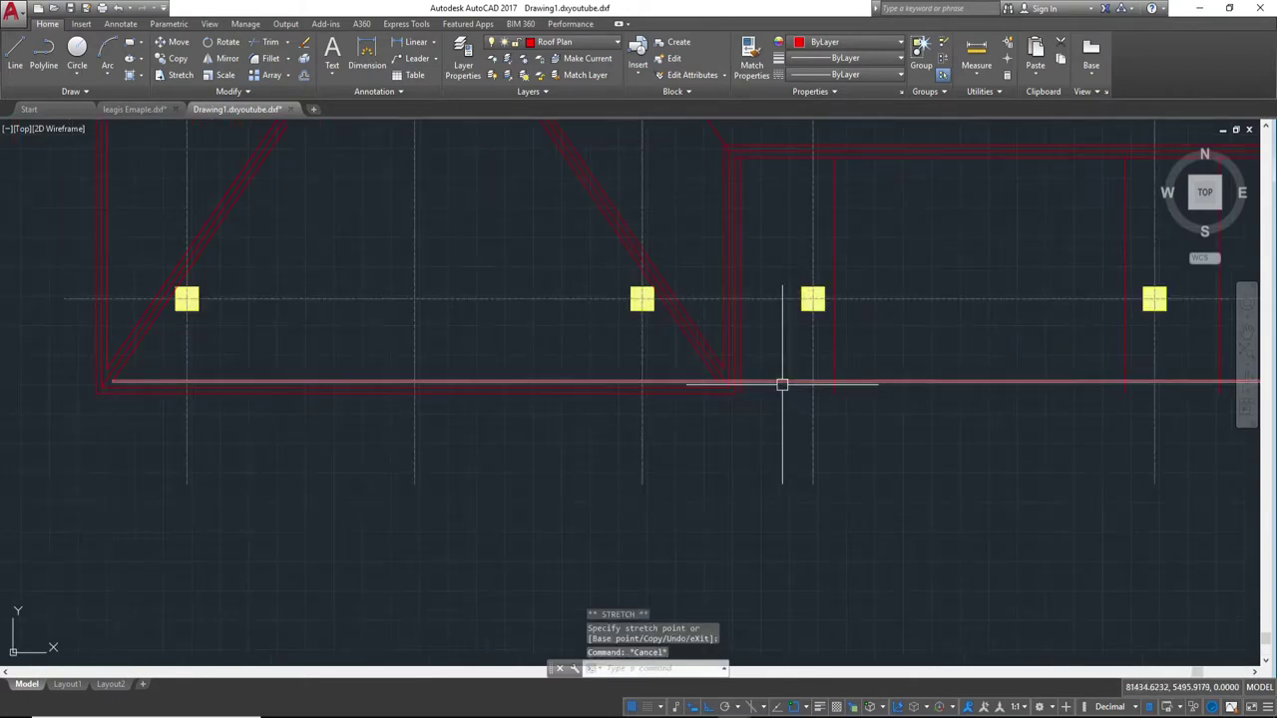
pyautogui.scroll(4, 761, 399)
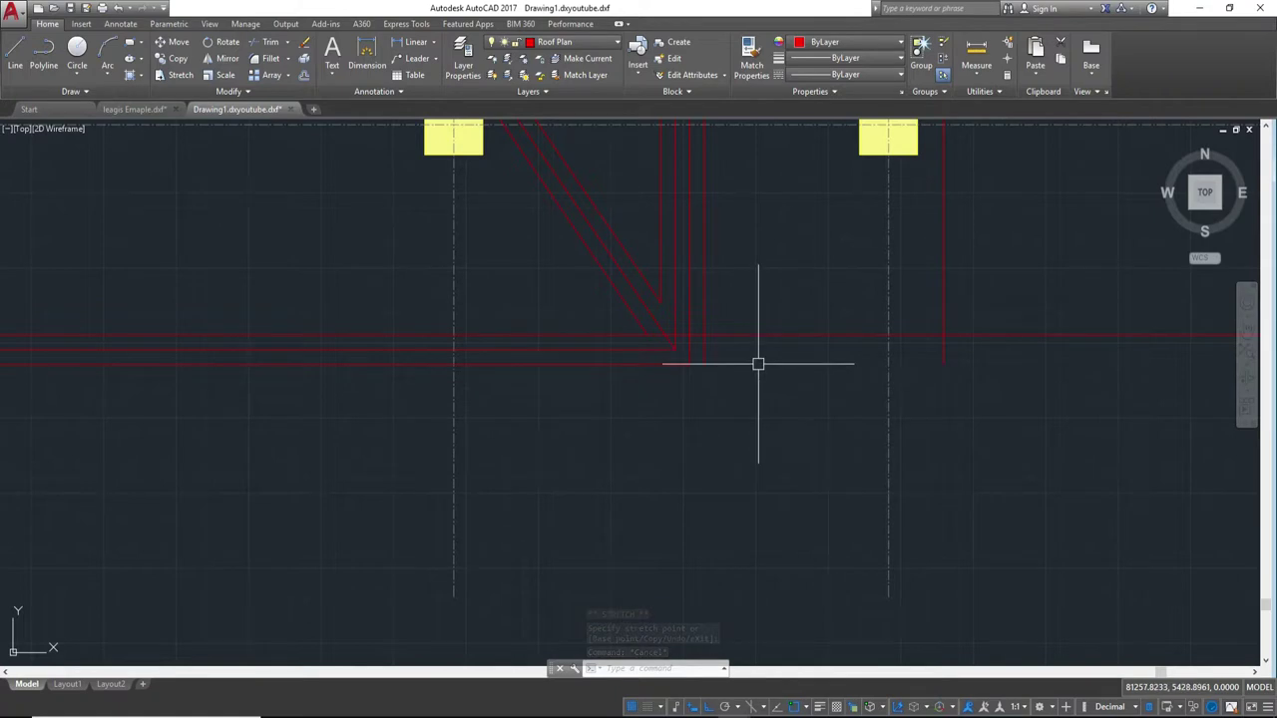
pyautogui.write('TRIM')
# - Trim away the horizontal piece lying between the two vertical roof lines
pyautogui.press('Return')
pyautogui.press('Return')
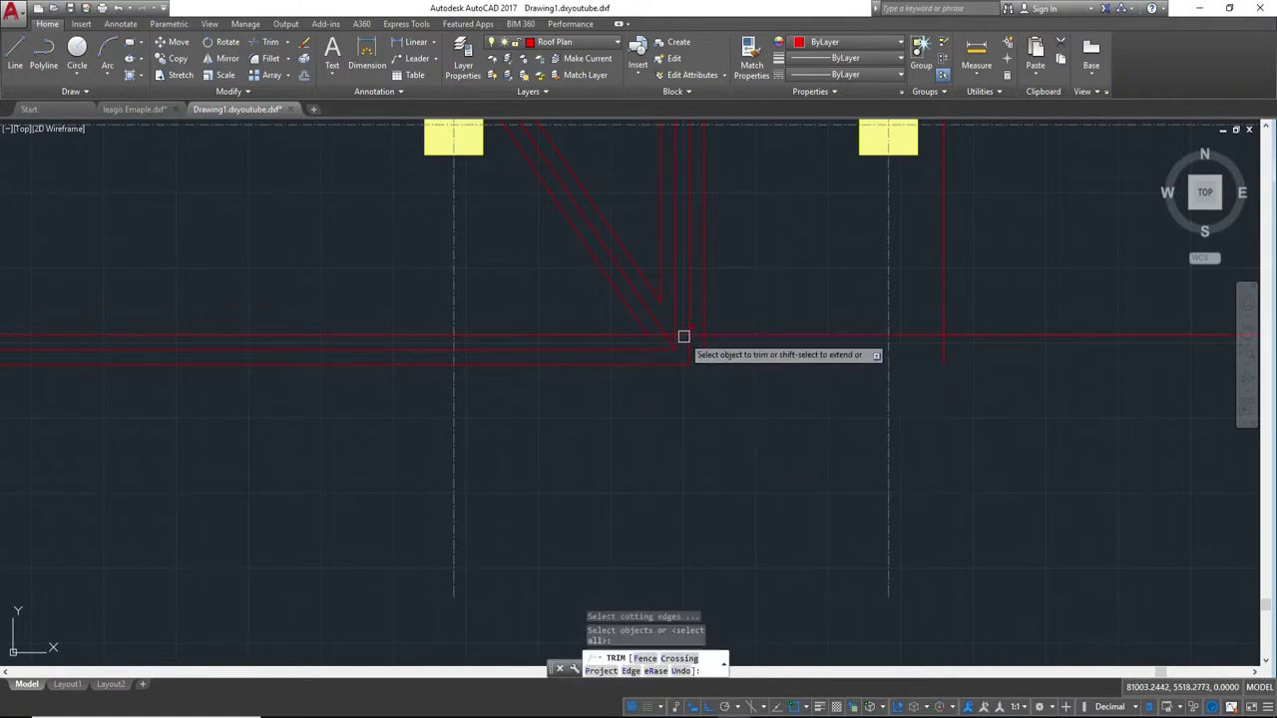
pyautogui.scroll(2, 695, 335)
pyautogui.click(695, 335)
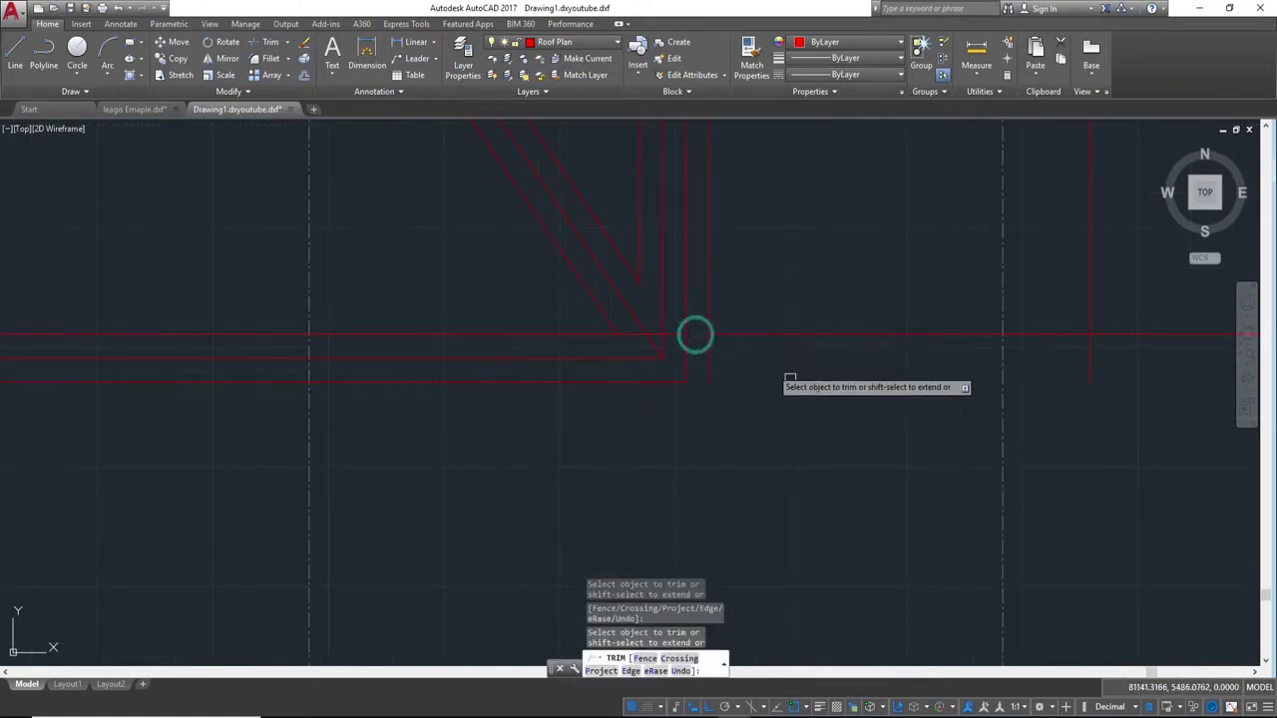
pyautogui.scroll(2, 825, 400)
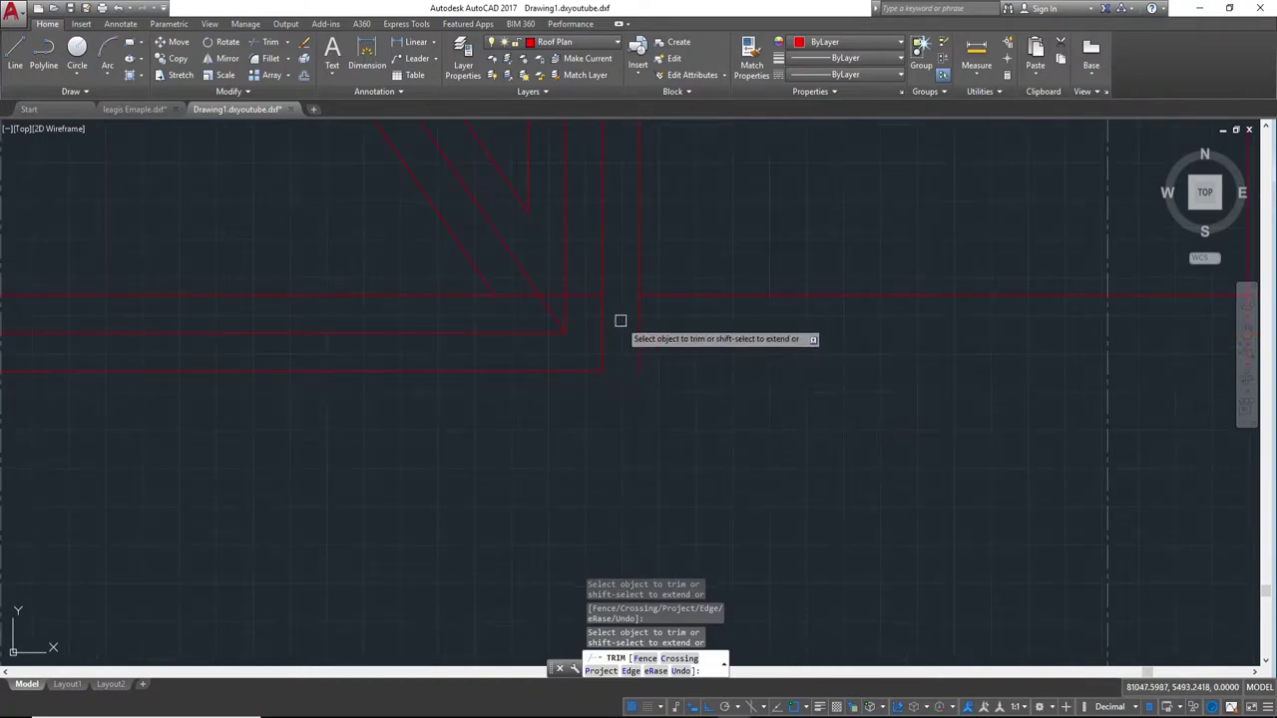
pyautogui.press('Escape')
pyautogui.scroll(2, 599, 339)
# - Pull the horizontal roof line ends back to meet the vertical line at the corner
pyautogui.click(643, 386)
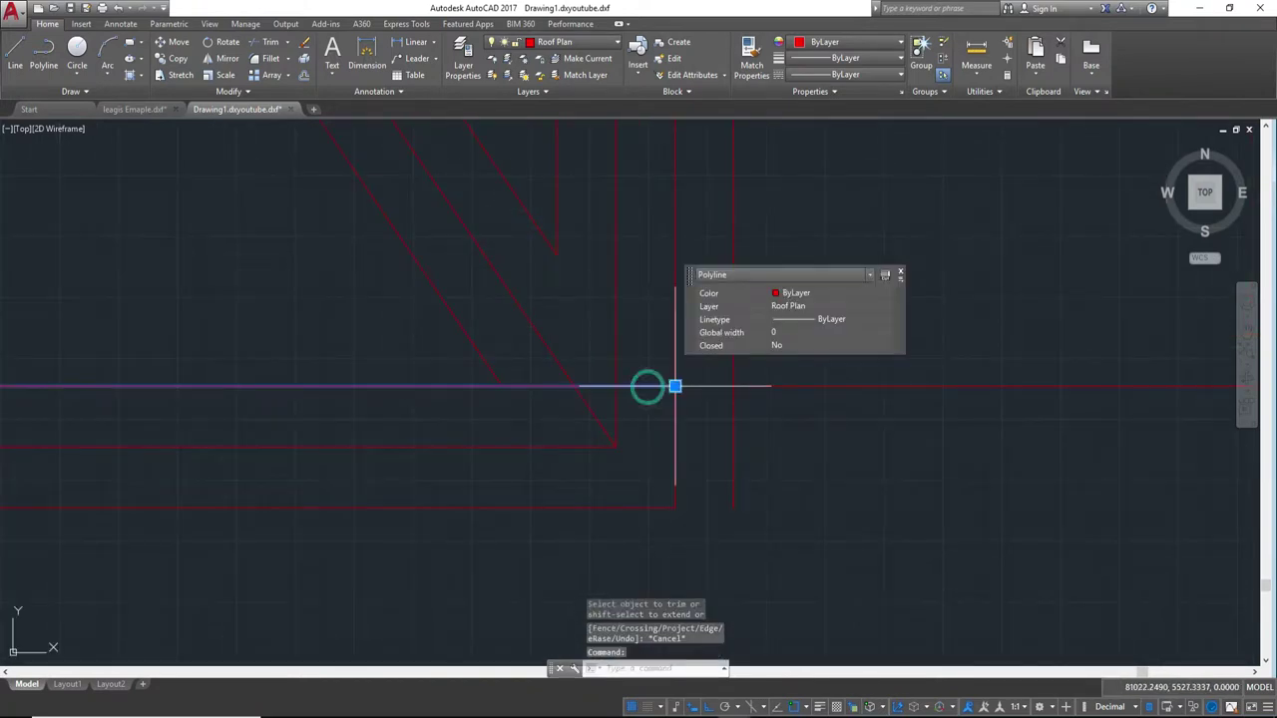
pyautogui.click(676, 386)
pyautogui.click(574, 386)
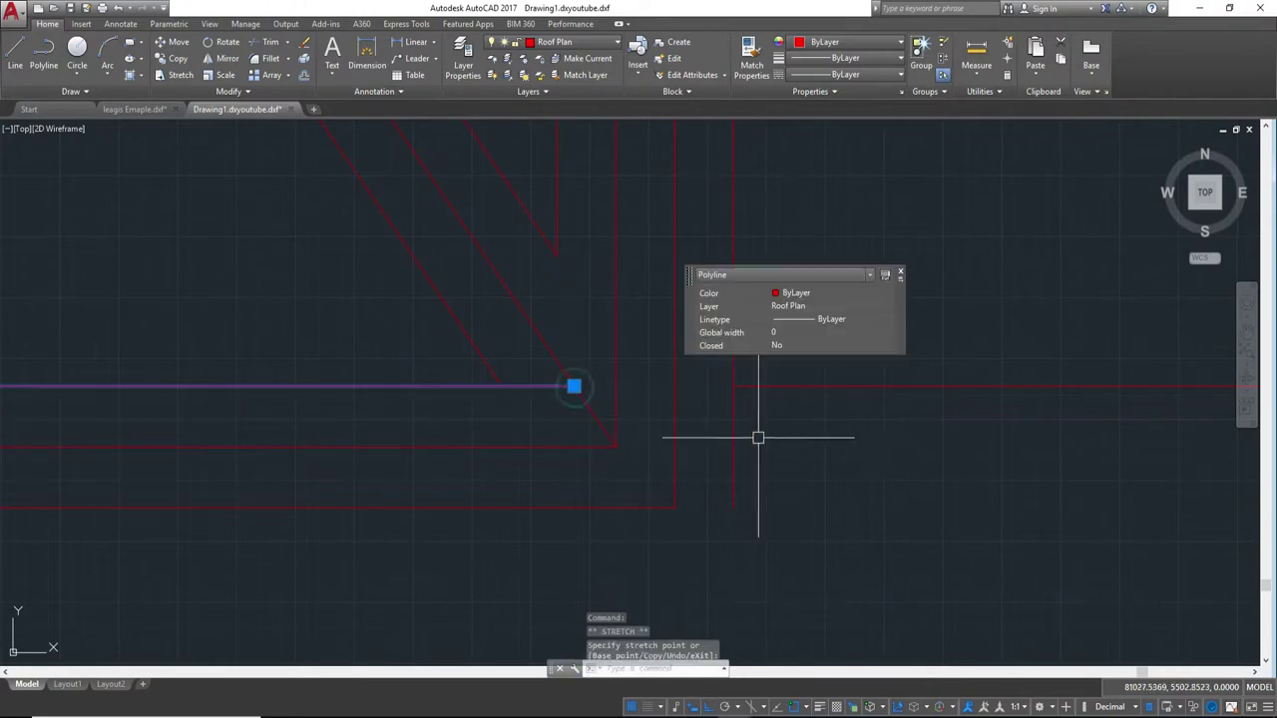
pyautogui.press('Escape')
pyautogui.click(545, 410)
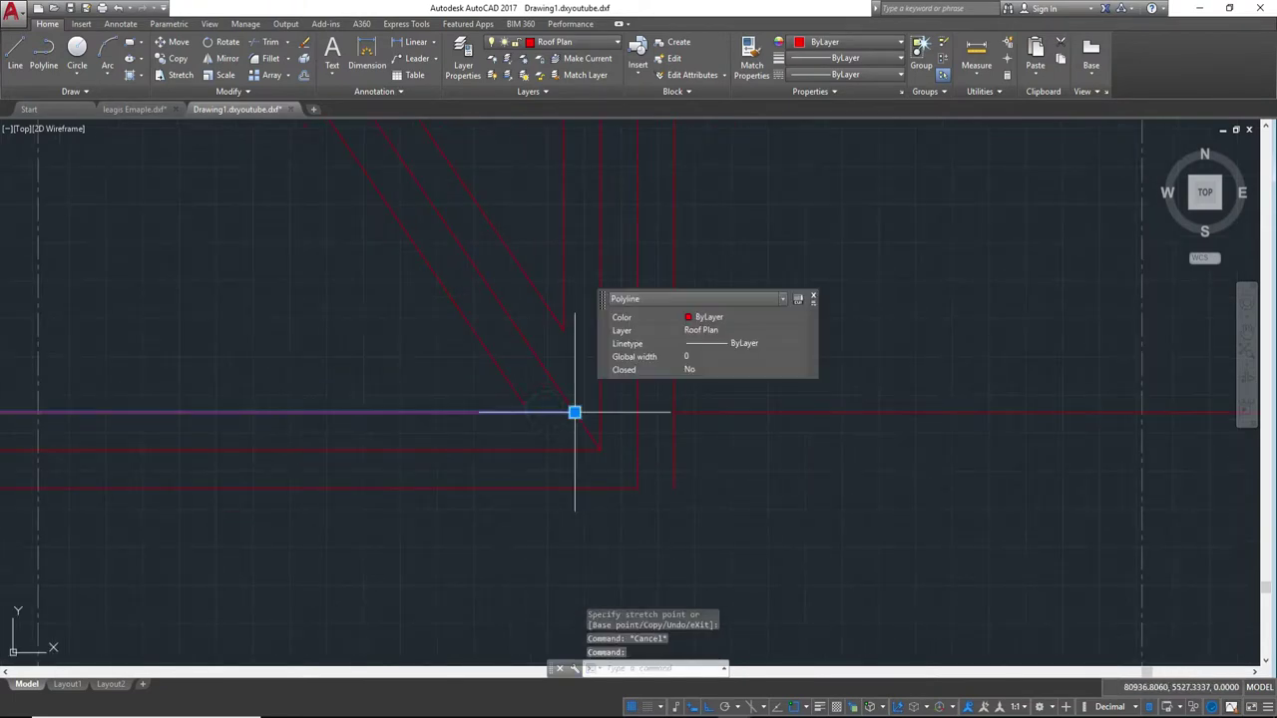
pyautogui.click(573, 413)
pyautogui.click(529, 413)
pyautogui.press('Escape')
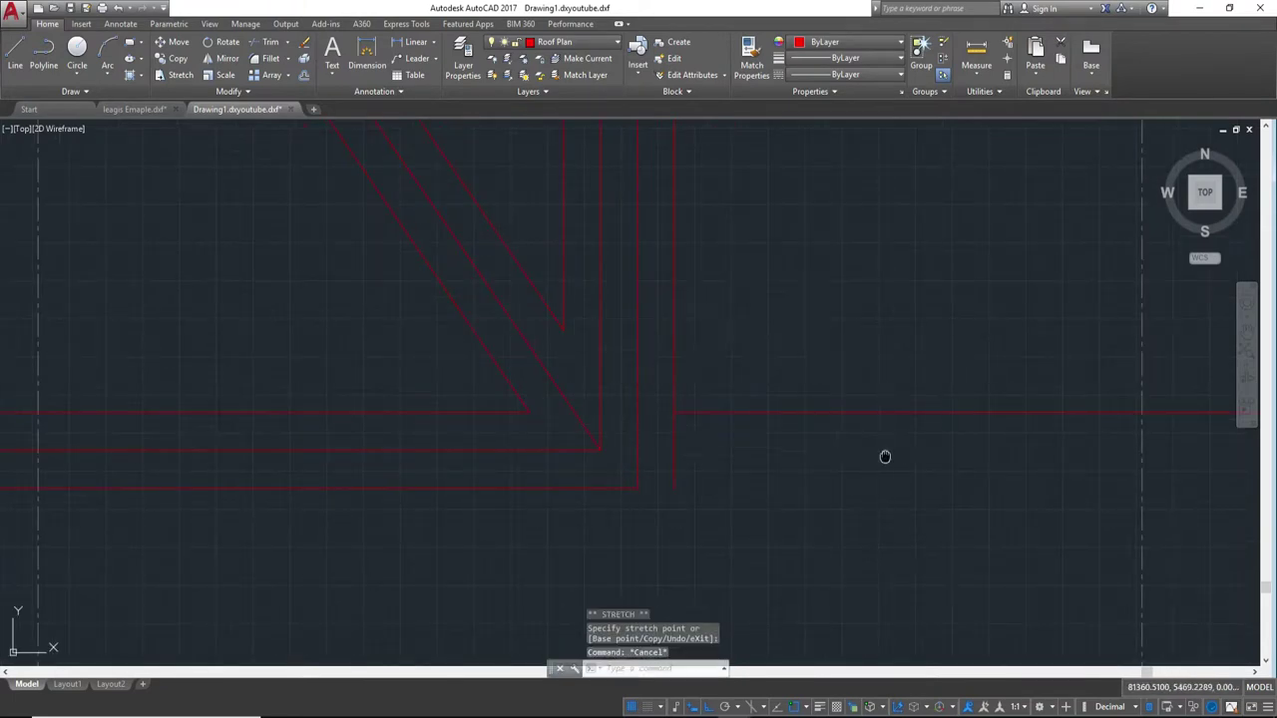
pyautogui.scroll(-3, 775, 436)
pyautogui.moveTo(924, 442); pyautogui.dragTo(623, 433, button='middle')
pyautogui.scroll(-2, 658, 433)
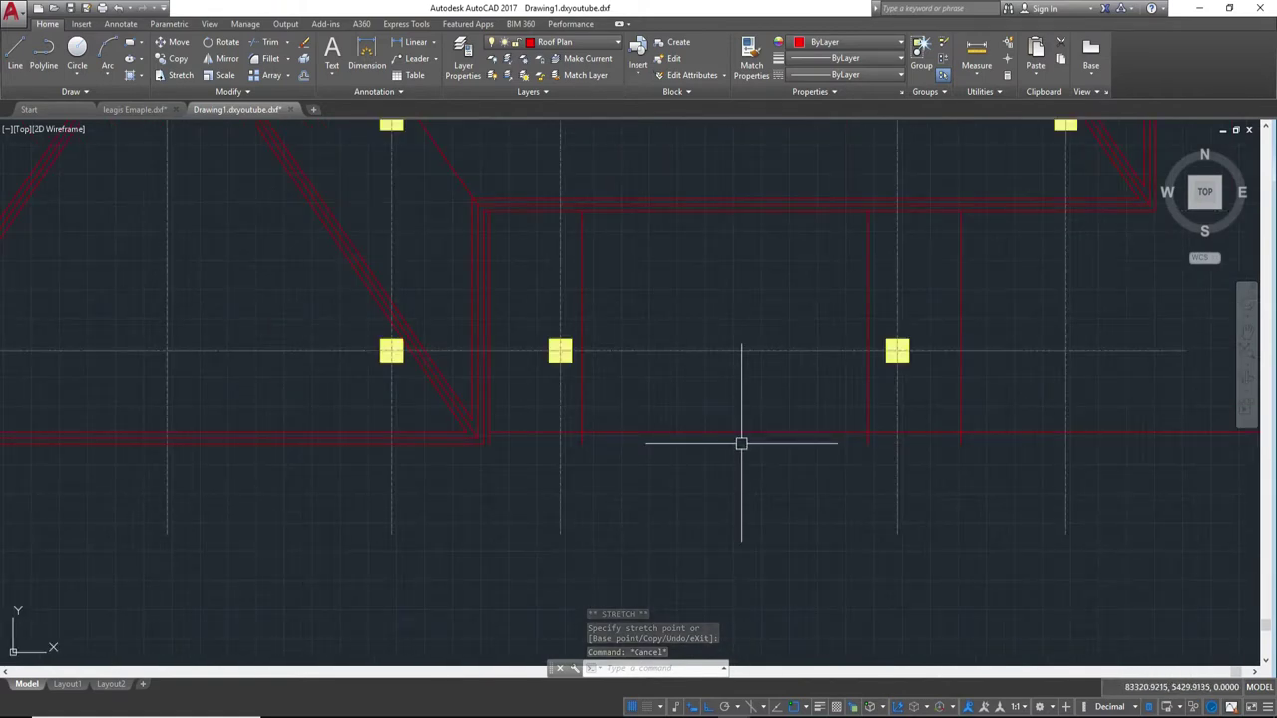
# - Offset one horizontal and two vertical red roof lines by 50
pyautogui.write('o')
pyautogui.press('Return')
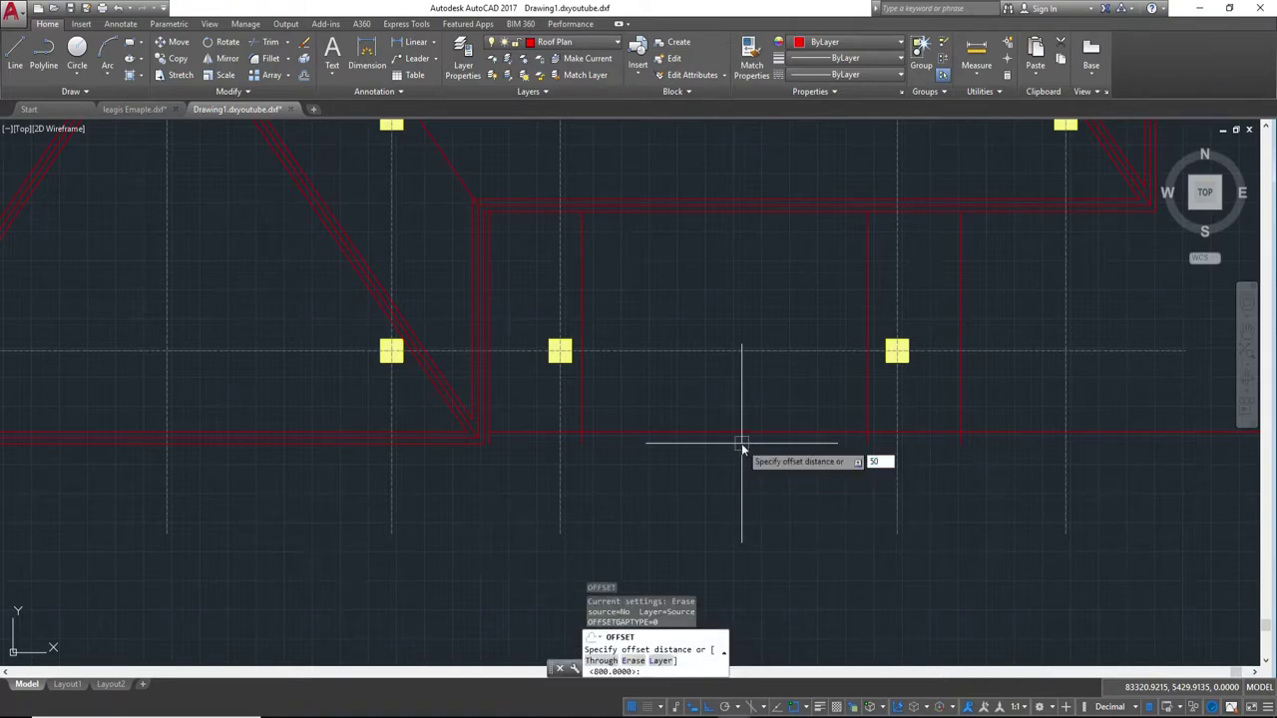
pyautogui.press('Return')
pyautogui.click(738, 434)
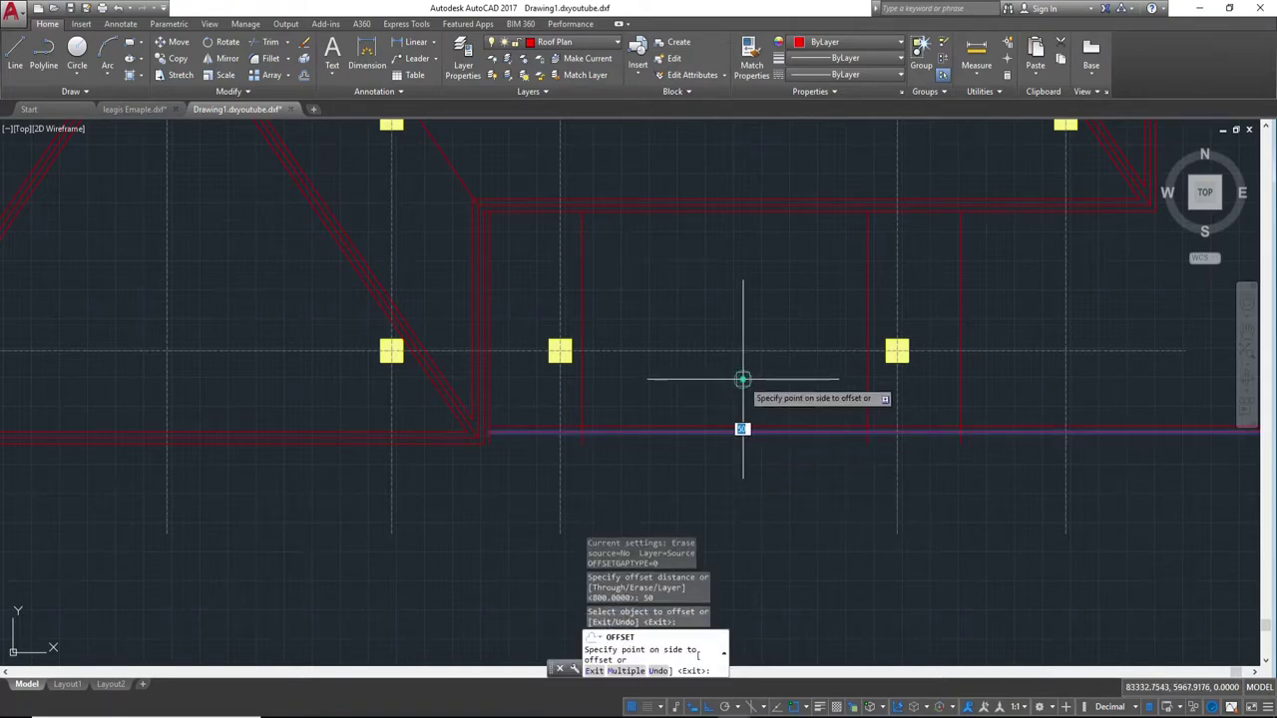
pyautogui.click(741, 379)
pyautogui.scroll(5, 724, 422)
pyautogui.moveTo(440, 379); pyautogui.dragTo(781, 439, button='middle')
pyautogui.moveTo(620, 462)
pyautogui.mouseDown(button='middle')
pyautogui.moveTo(729, 484)
pyautogui.moveTo(758, 427)
pyautogui.mouseUp(button='middle')
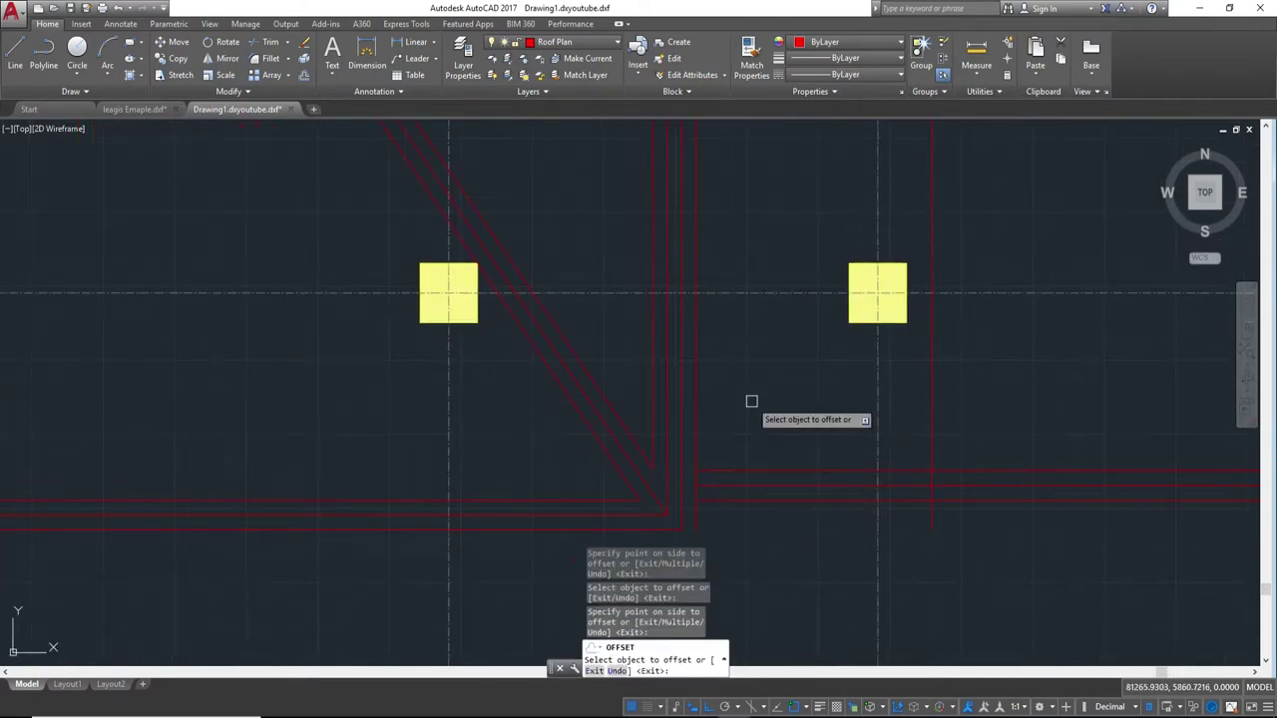
pyautogui.click(696, 409)
pyautogui.click(779, 407)
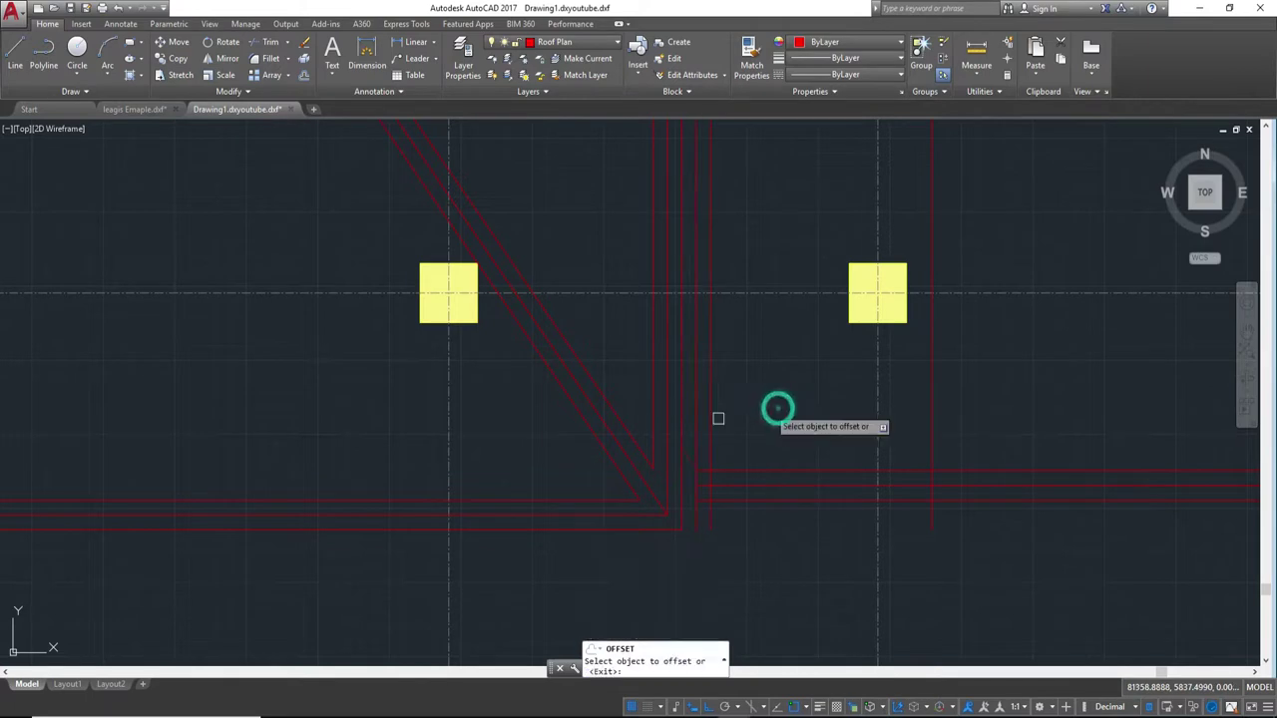
pyautogui.click(712, 420)
pyautogui.click(758, 422)
pyautogui.press('Escape')
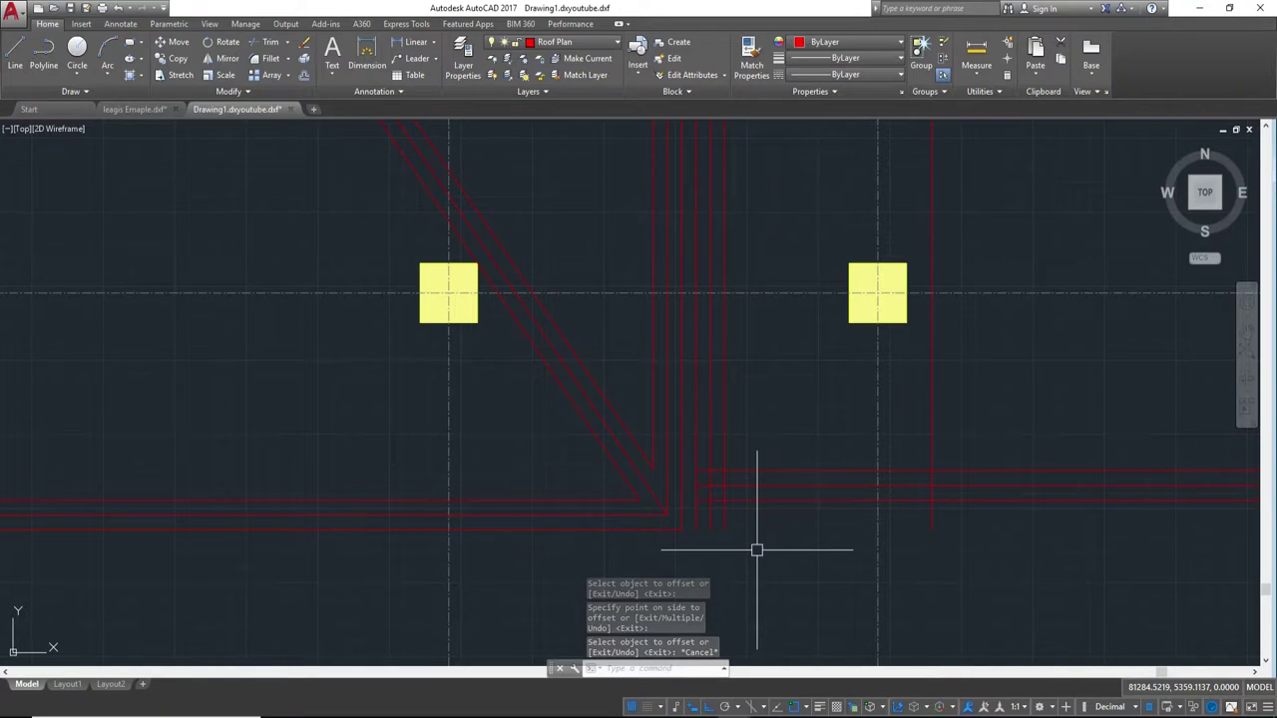
# - Trim the overlapping line ends at the corner with a crossing window
pyautogui.write('tr')
pyautogui.press('Return')
pyautogui.press('Return')
pyautogui.click(753, 529)
pyautogui.click(693, 521)
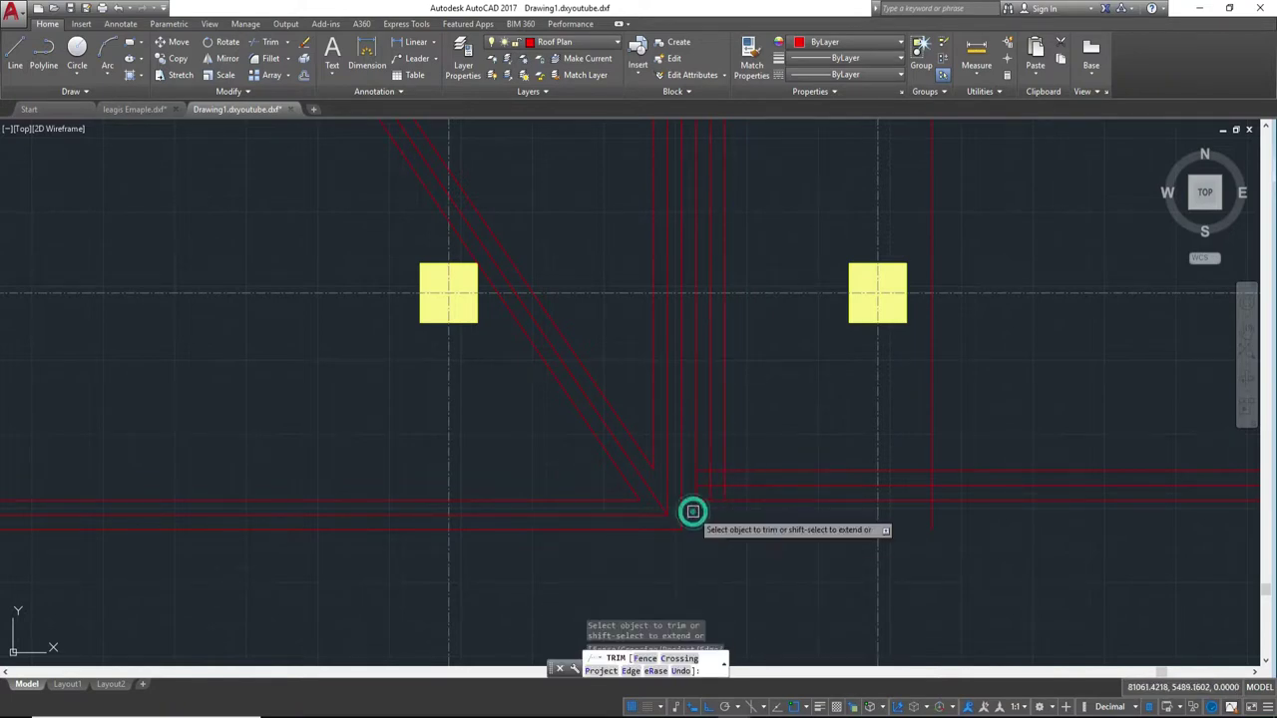
pyautogui.moveTo(735, 461); pyautogui.dragTo(826, 520, button='middle')
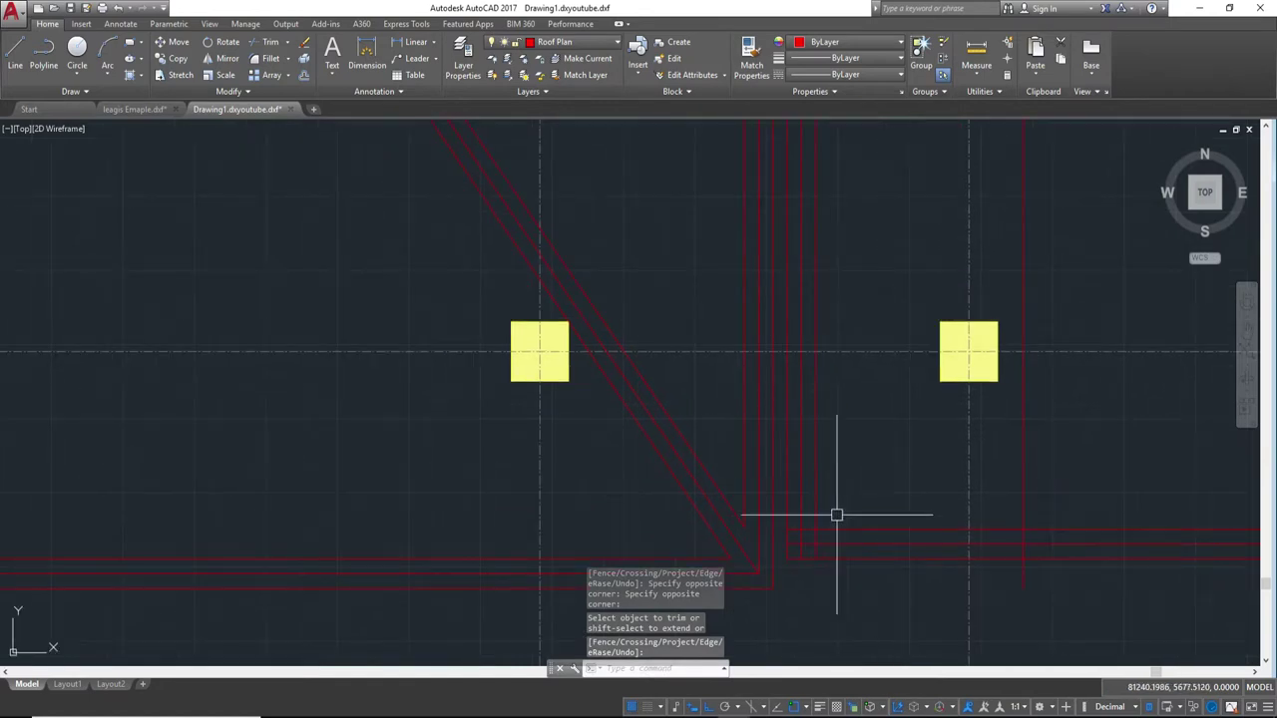
pyautogui.moveTo(869, 436); pyautogui.dragTo(849, 533, button='middle')
pyautogui.scroll(-4, 977, 478)
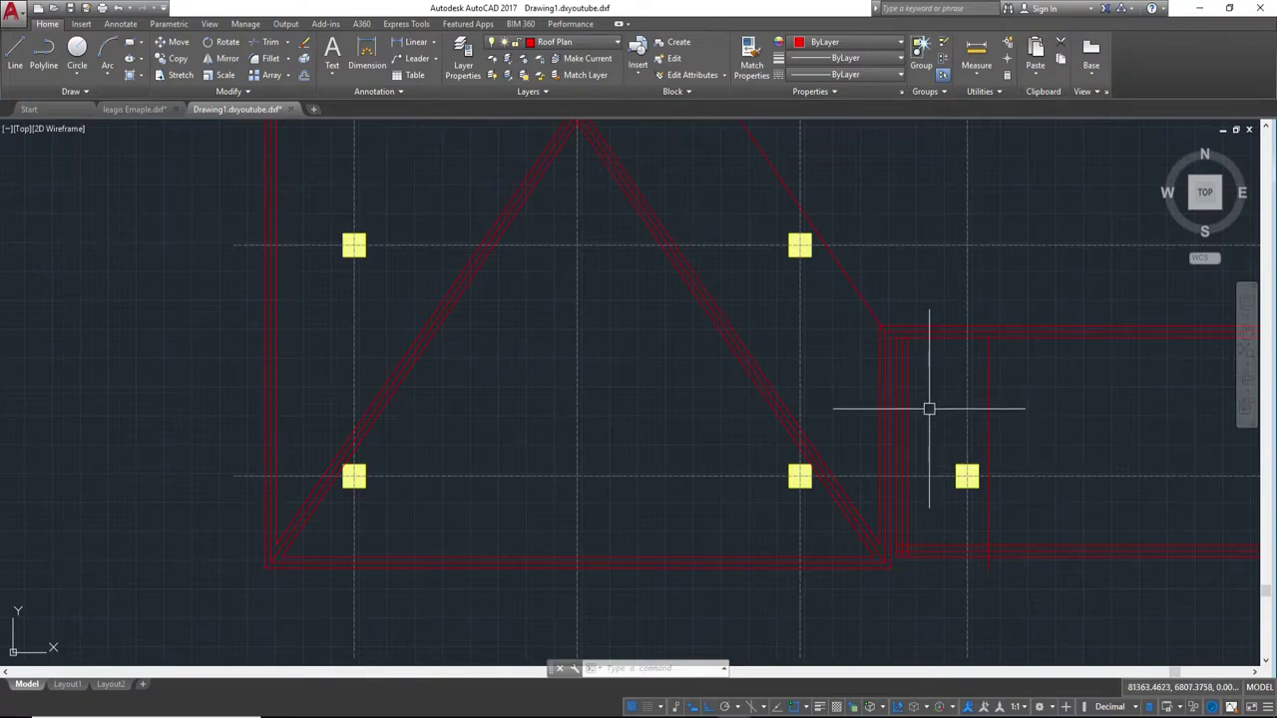
# - Explode the diagonal hip polylines into separate lines
pyautogui.scroll(2, 910, 516)
pyautogui.scroll(2, 917, 494)
pyautogui.scroll(2, 929, 468)
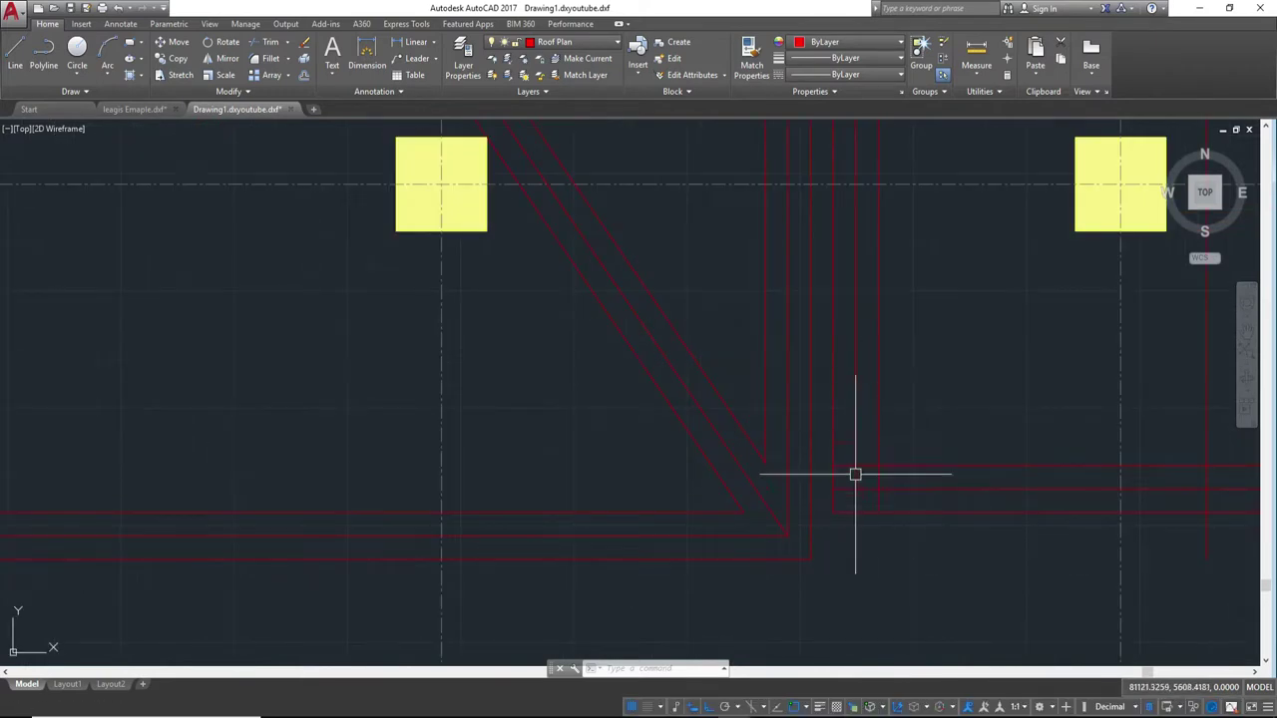
pyautogui.scroll(5, 855, 487)
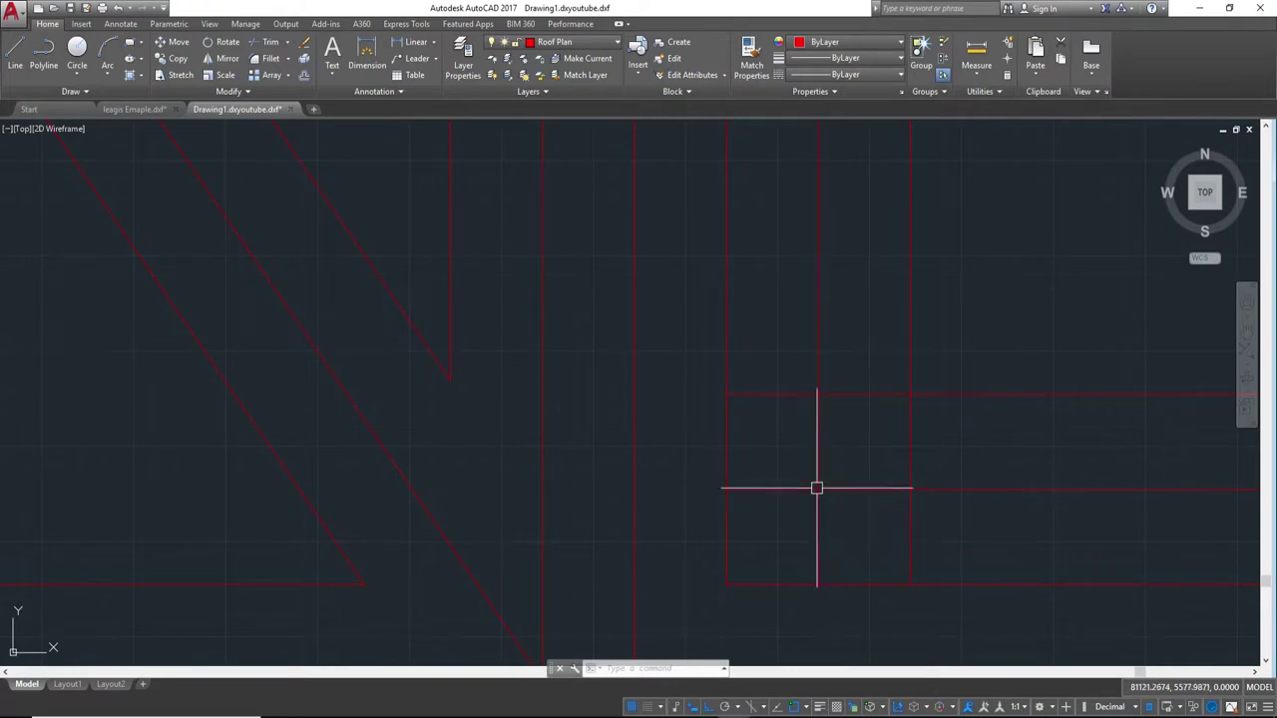
pyautogui.scroll(-5, 818, 484)
pyautogui.scroll(-5, 878, 494)
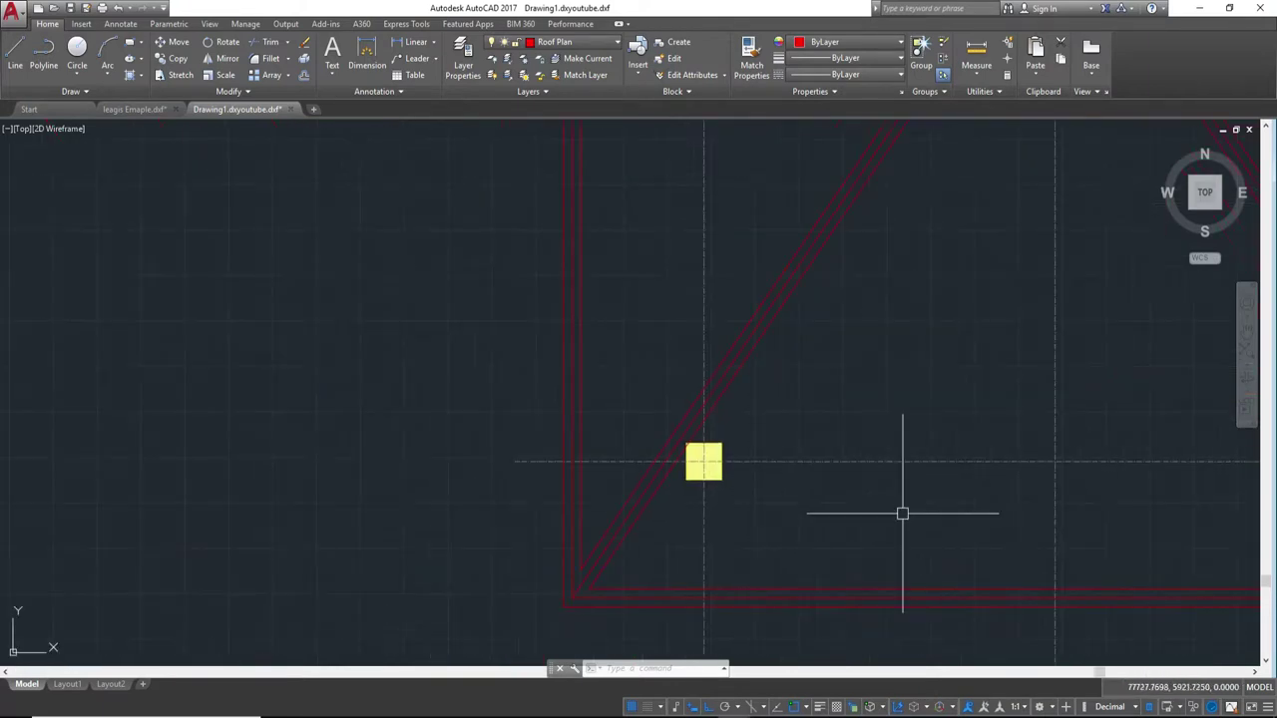
pyautogui.click(893, 427)
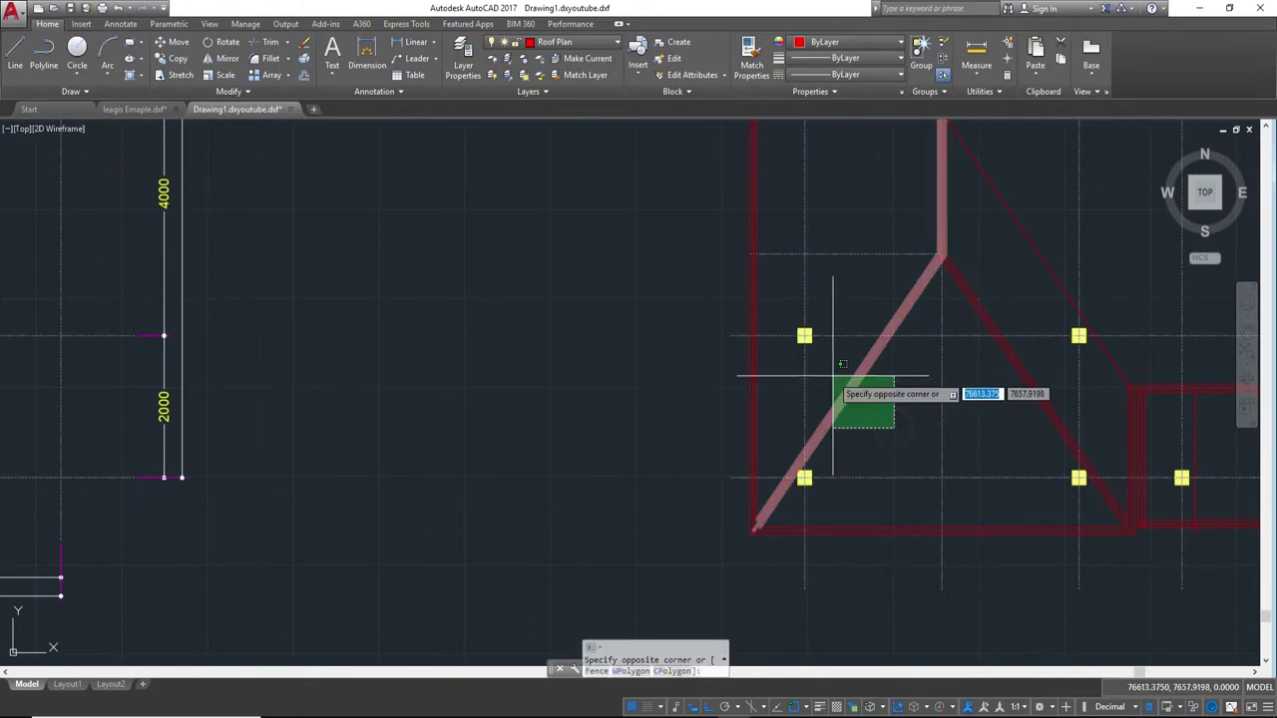
pyautogui.click(833, 376)
pyautogui.press('Escape')
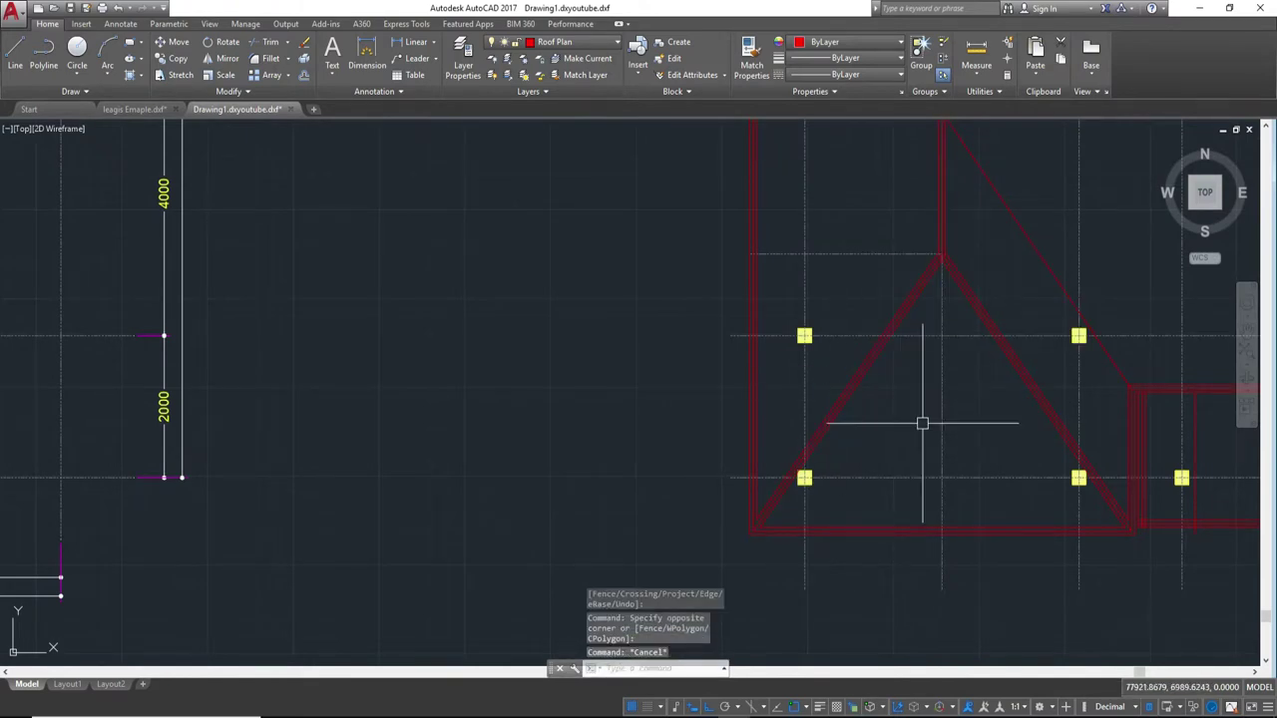
pyautogui.scroll(-3, 926, 425)
pyautogui.scroll(-1, 908, 466)
pyautogui.moveTo(908, 465); pyautogui.dragTo(888, 508, button='middle')
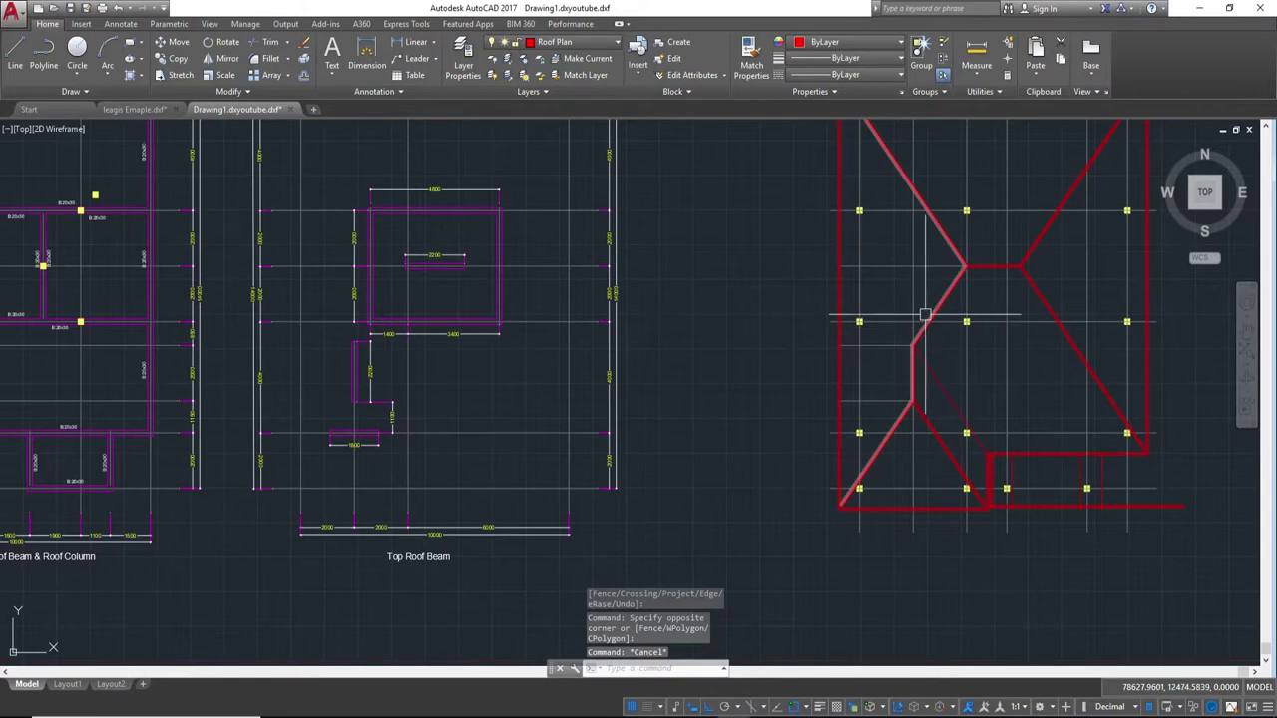
pyautogui.scroll(5, 907, 390)
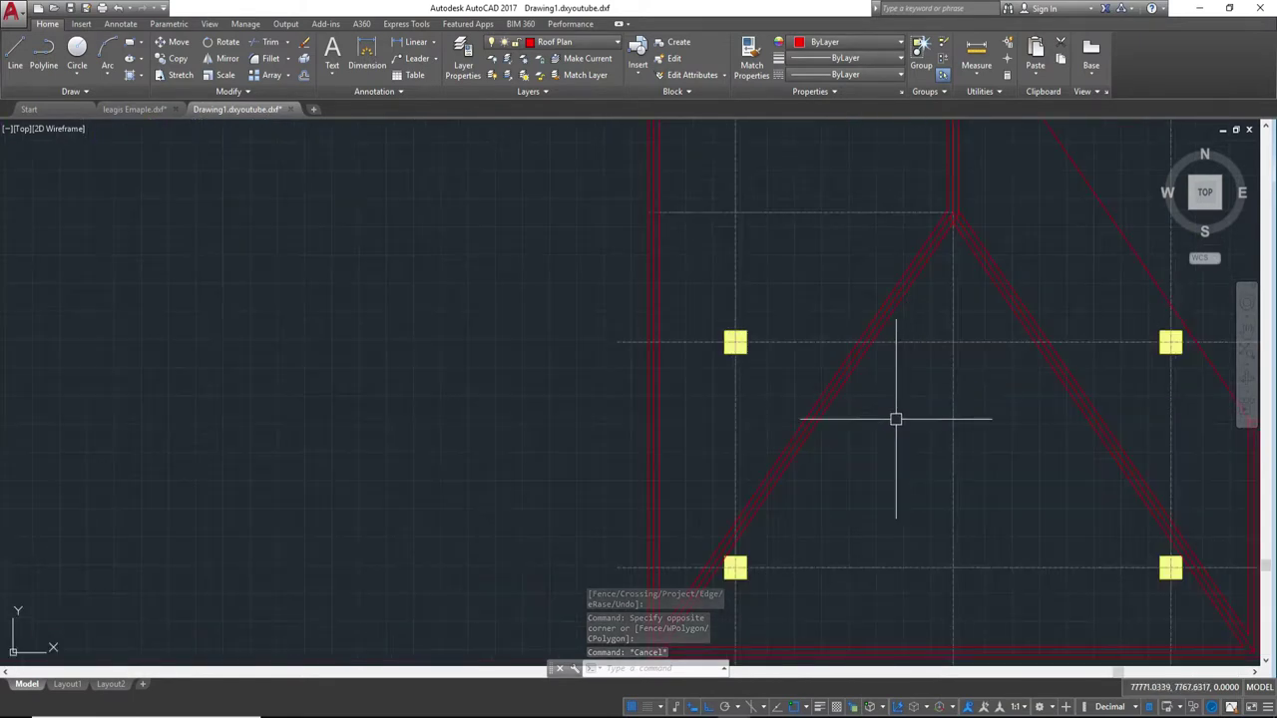
pyautogui.click(784, 388)
pyautogui.write('x')
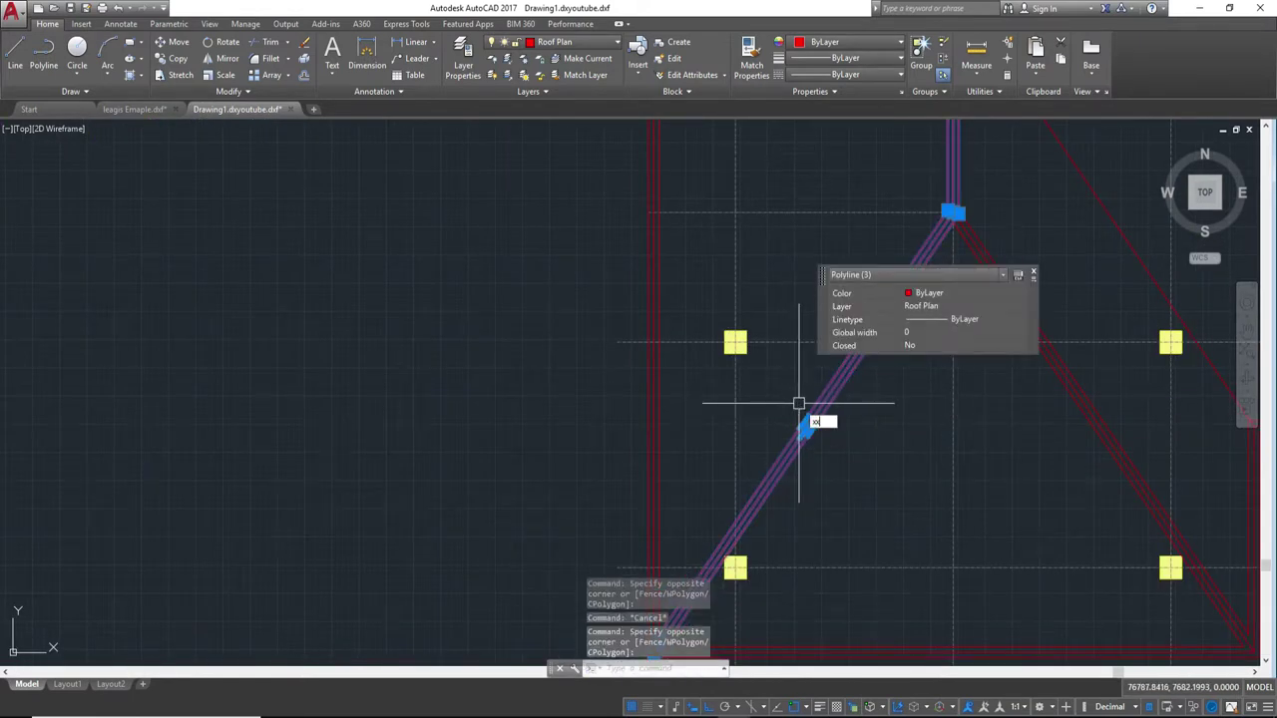
pyautogui.press('Return')
pyautogui.click(816, 420)
pyautogui.press('Escape')
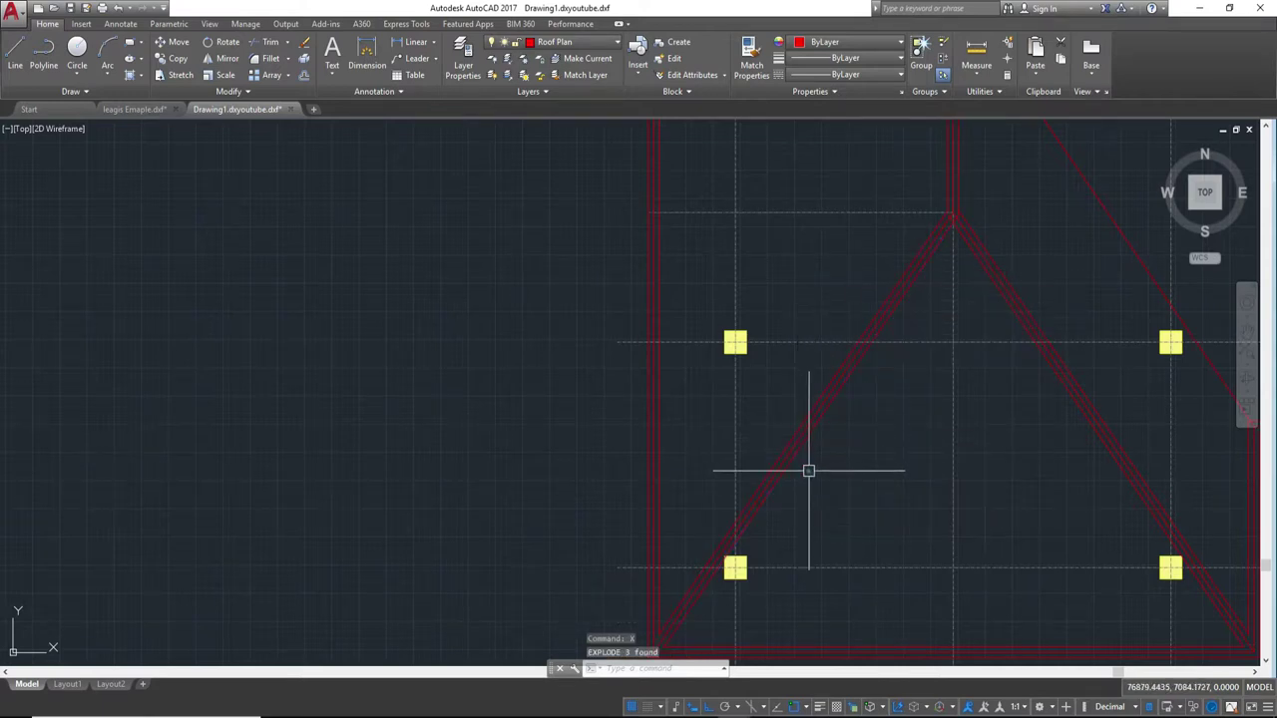
# - Select the three diagonal hip lines and begin copying them toward the roof corner
pyautogui.moveTo(807, 470); pyautogui.dragTo(779, 420)
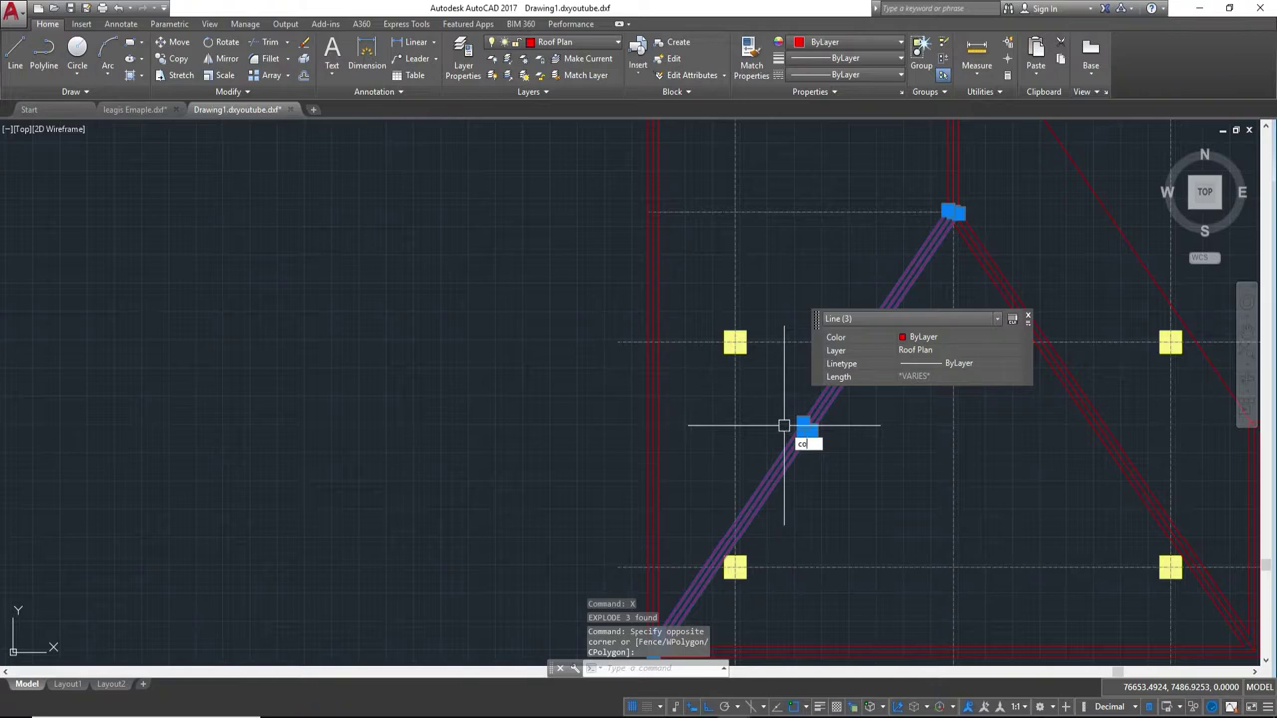
pyautogui.press('Return')
pyautogui.moveTo(784, 433); pyautogui.dragTo(927, 428, button='middle')
pyautogui.scroll(2, 861, 430)
# - Place the copied three hip lines through the right column, forming a V
pyautogui.scroll(2, 759, 490)
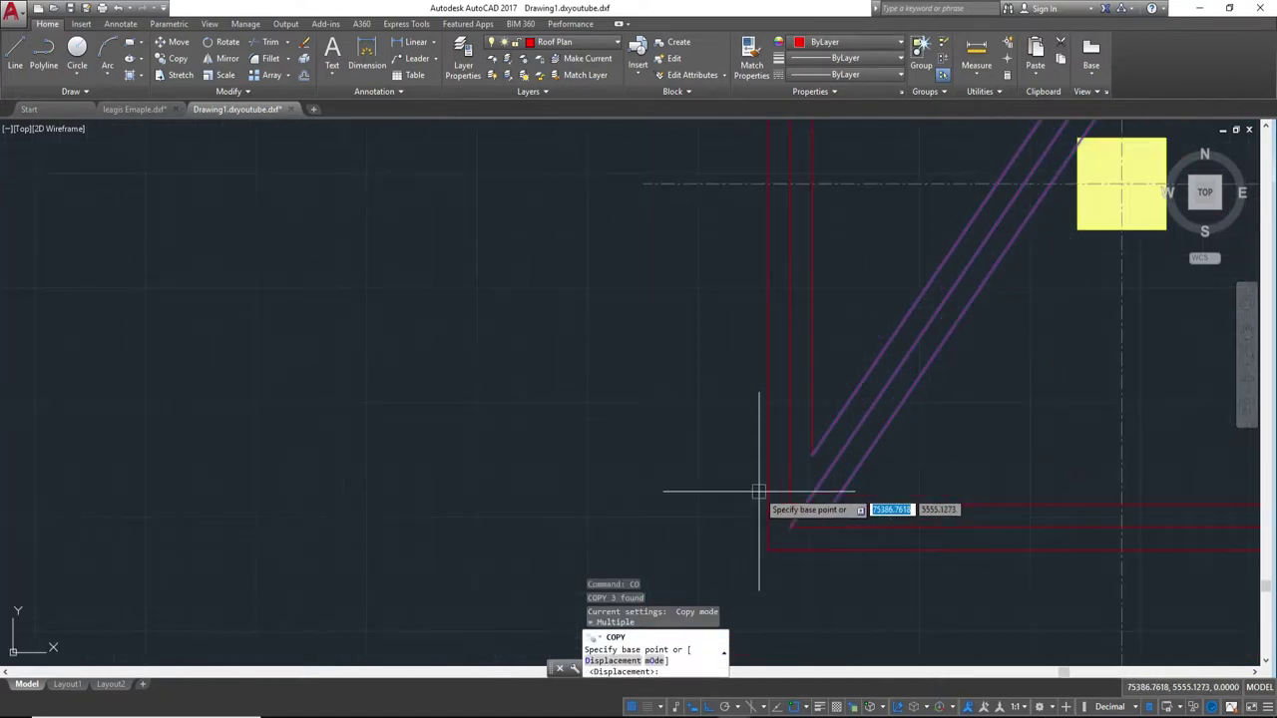
pyautogui.click(788, 523)
pyautogui.scroll(-3, 788, 523)
pyautogui.moveTo(870, 541)
pyautogui.mouseDown(button='middle')
pyautogui.moveTo(1025, 531)
pyautogui.moveTo(824, 442)
pyautogui.mouseUp(button='middle')
pyautogui.scroll(2, 919, 379)
pyautogui.scroll(2, 919, 356)
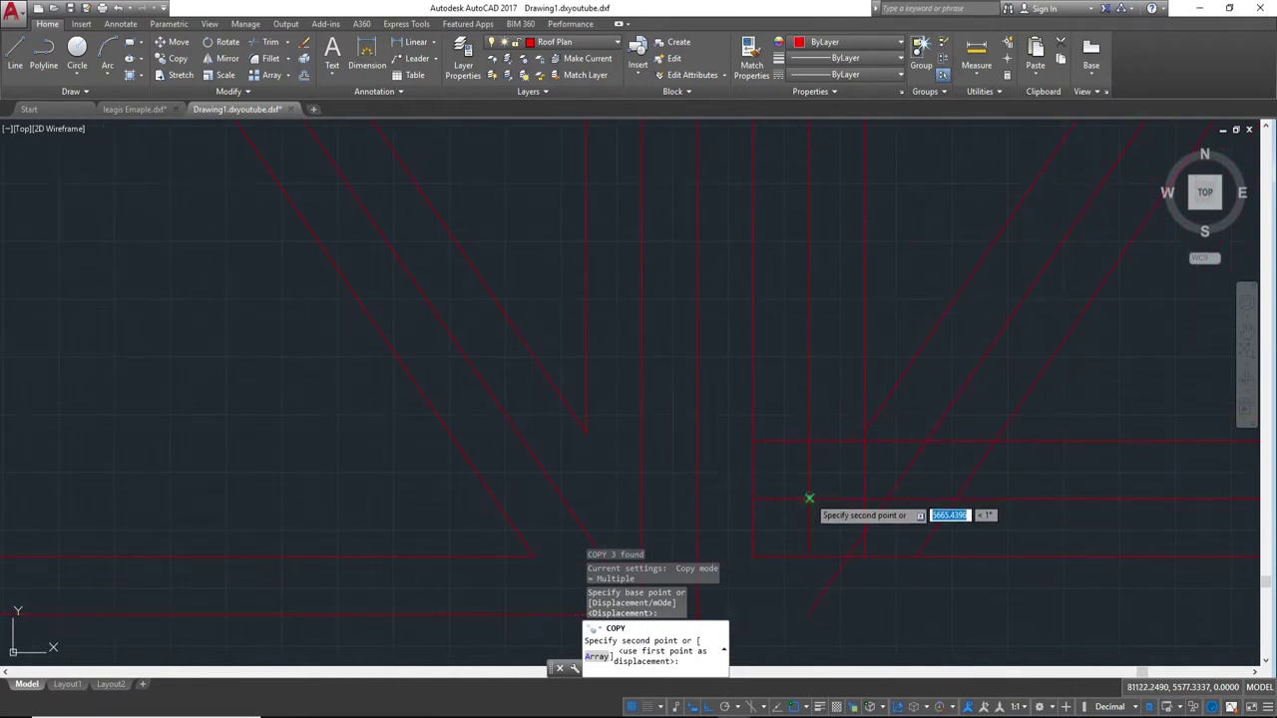
pyautogui.scroll(-2, 809, 498)
pyautogui.click(1018, 417)
pyautogui.press('Escape')
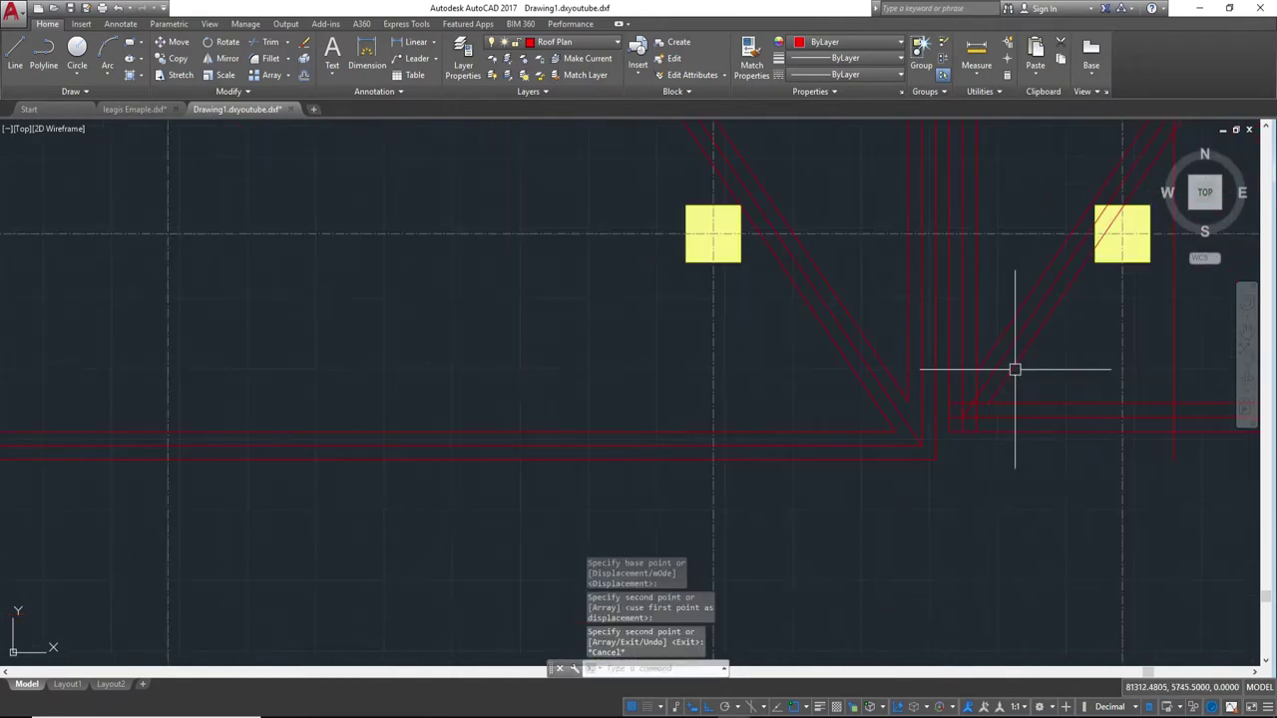
pyautogui.moveTo(1014, 371); pyautogui.dragTo(886, 552, button='middle')
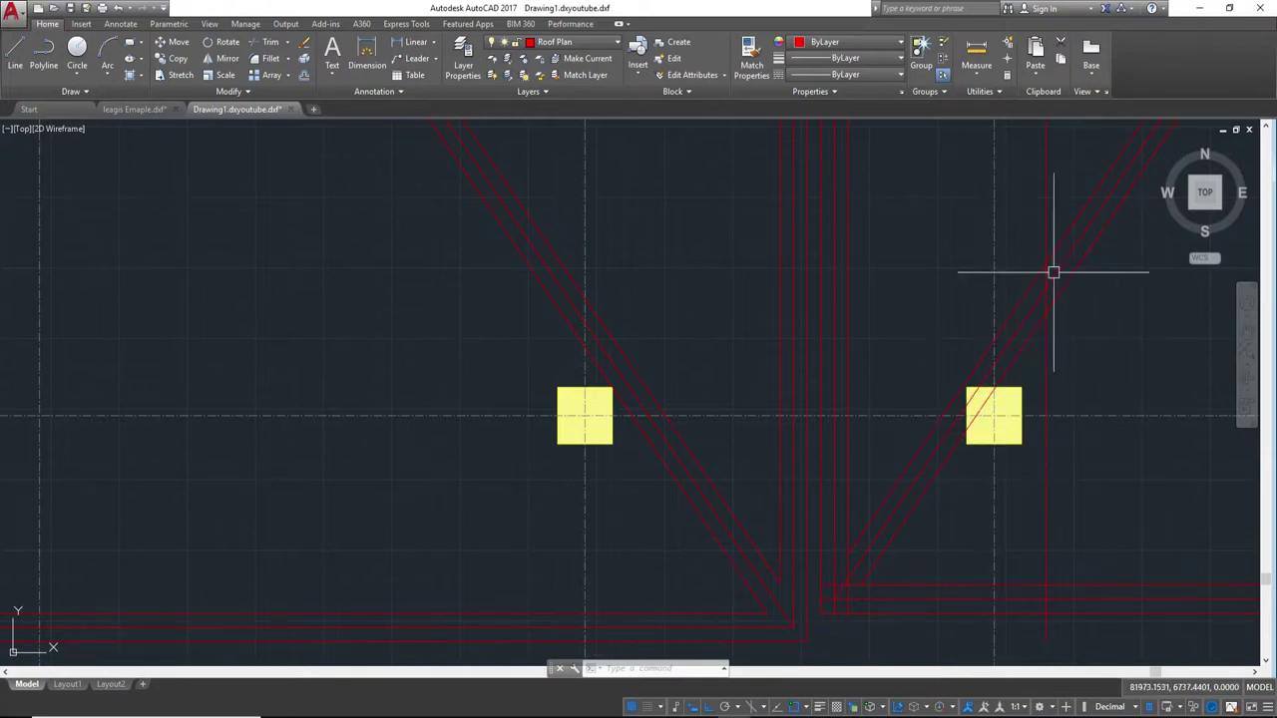
# - Trim the vertical red lines where they run past the horizontal roof line
pyautogui.click(1046, 383)
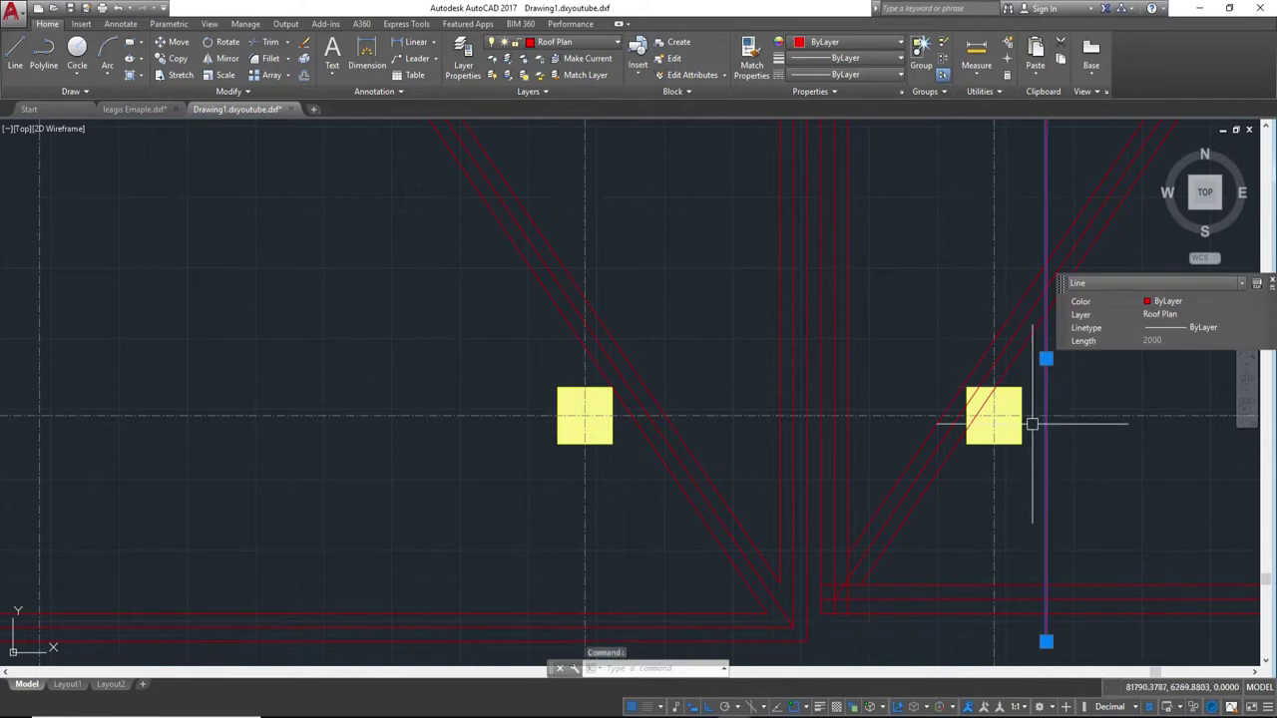
pyautogui.scroll(4, 853, 588)
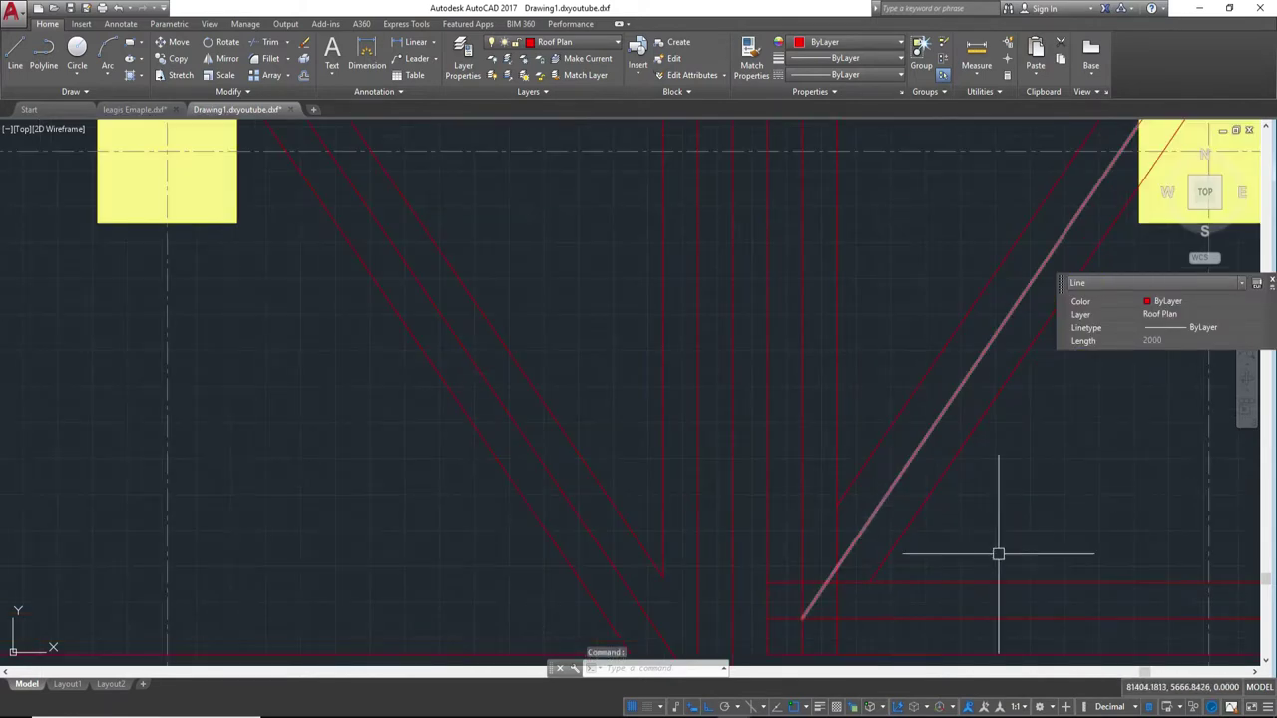
pyautogui.moveTo(1013, 558); pyautogui.dragTo(964, 353, button='middle')
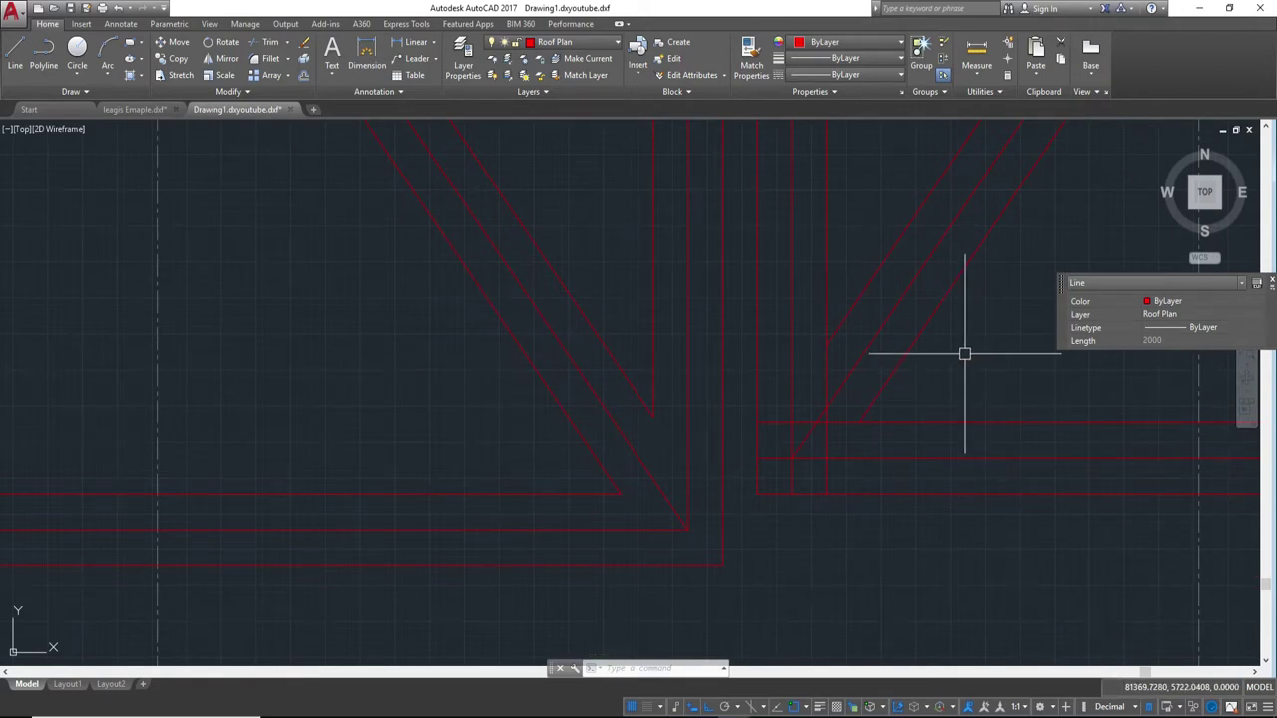
pyautogui.write('tr')
pyautogui.press('Return')
pyautogui.scroll(2, 855, 478)
pyautogui.click(858, 461)
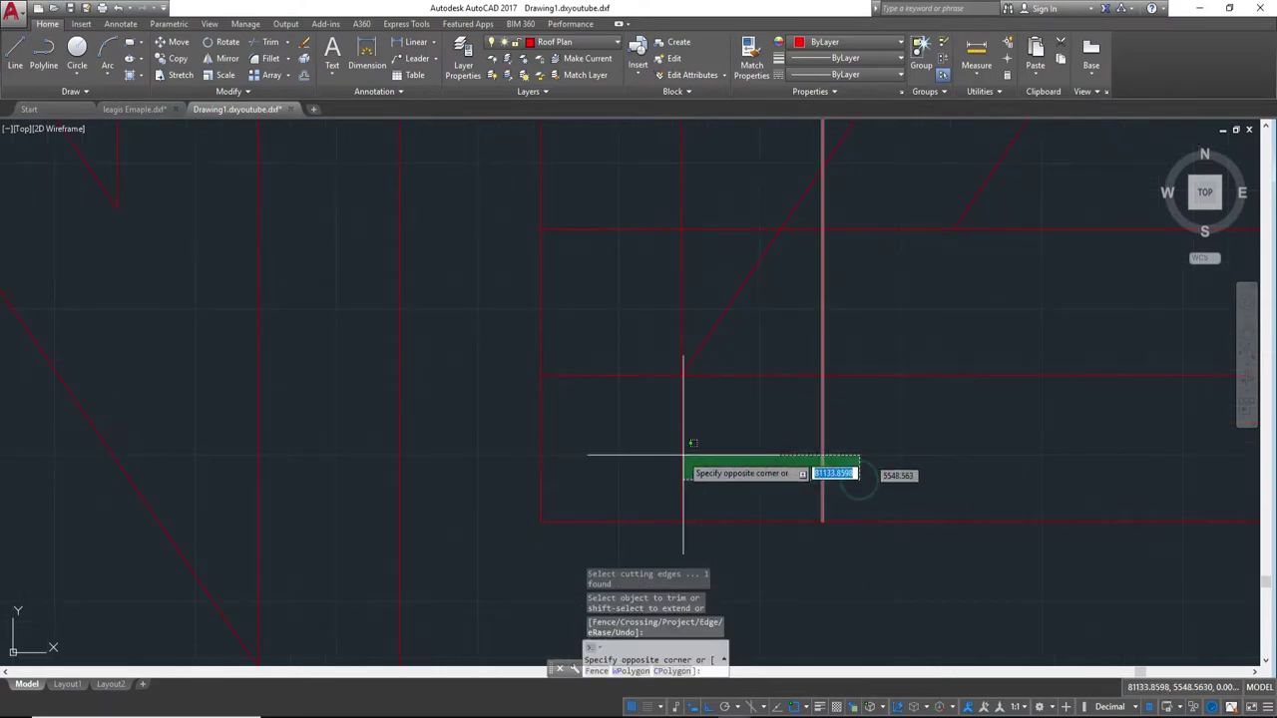
pyautogui.click(684, 457)
pyautogui.press('Escape')
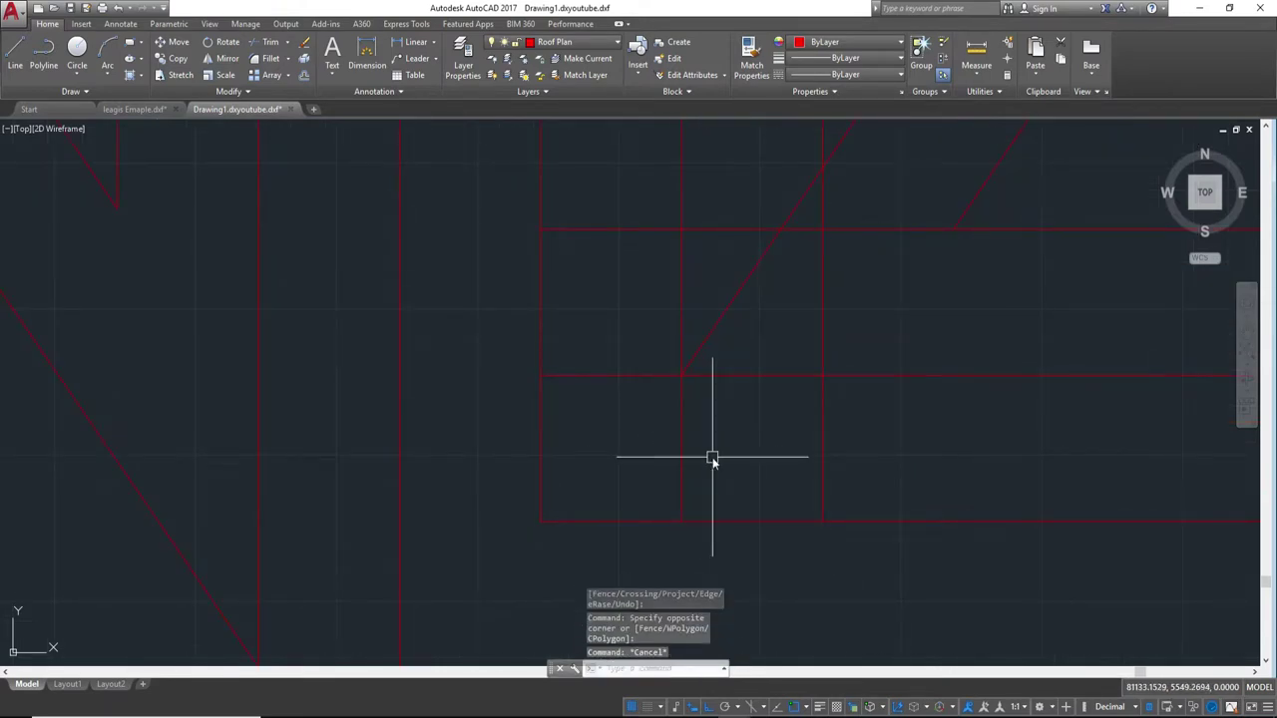
pyautogui.write('tr')
pyautogui.press('Return')
pyautogui.press('Return')
pyautogui.click(929, 468)
pyautogui.click(651, 437)
pyautogui.scroll(-2, 621, 177)
pyautogui.scroll(-2, 655, 365)
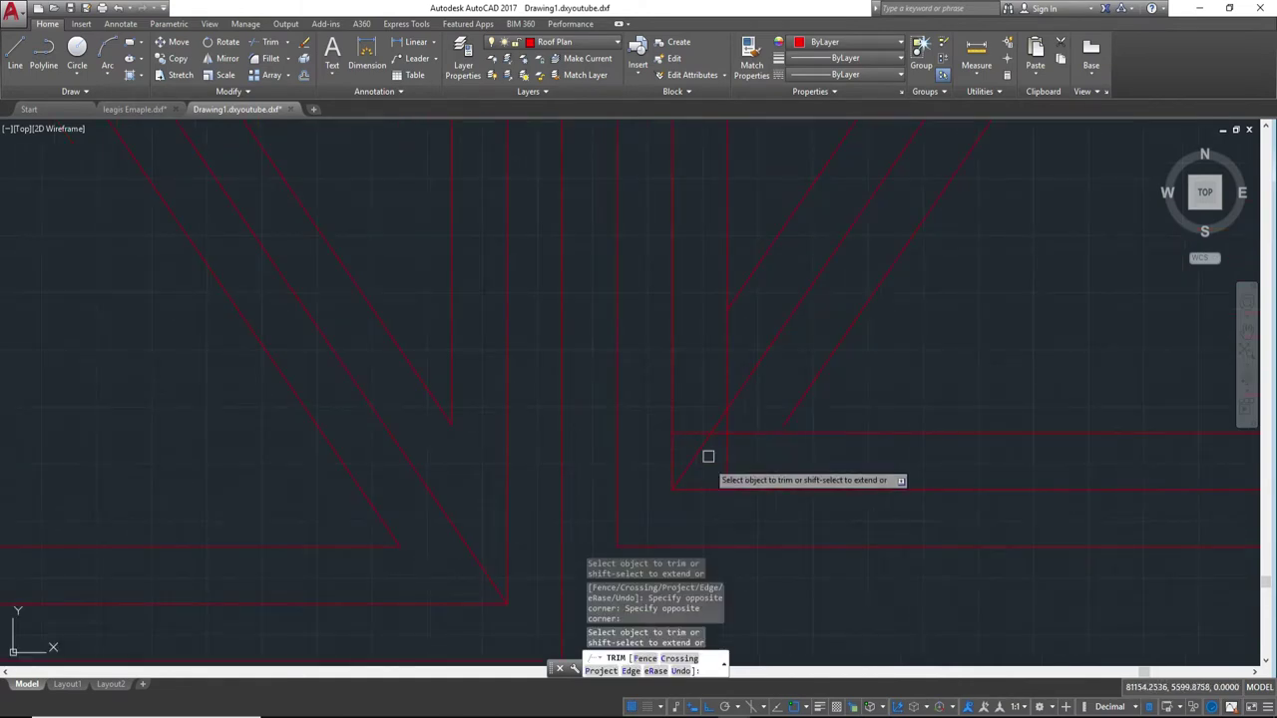
# - Trim the diagonal hip line overshoot at the corner
pyautogui.click(689, 436)
pyautogui.click(720, 436)
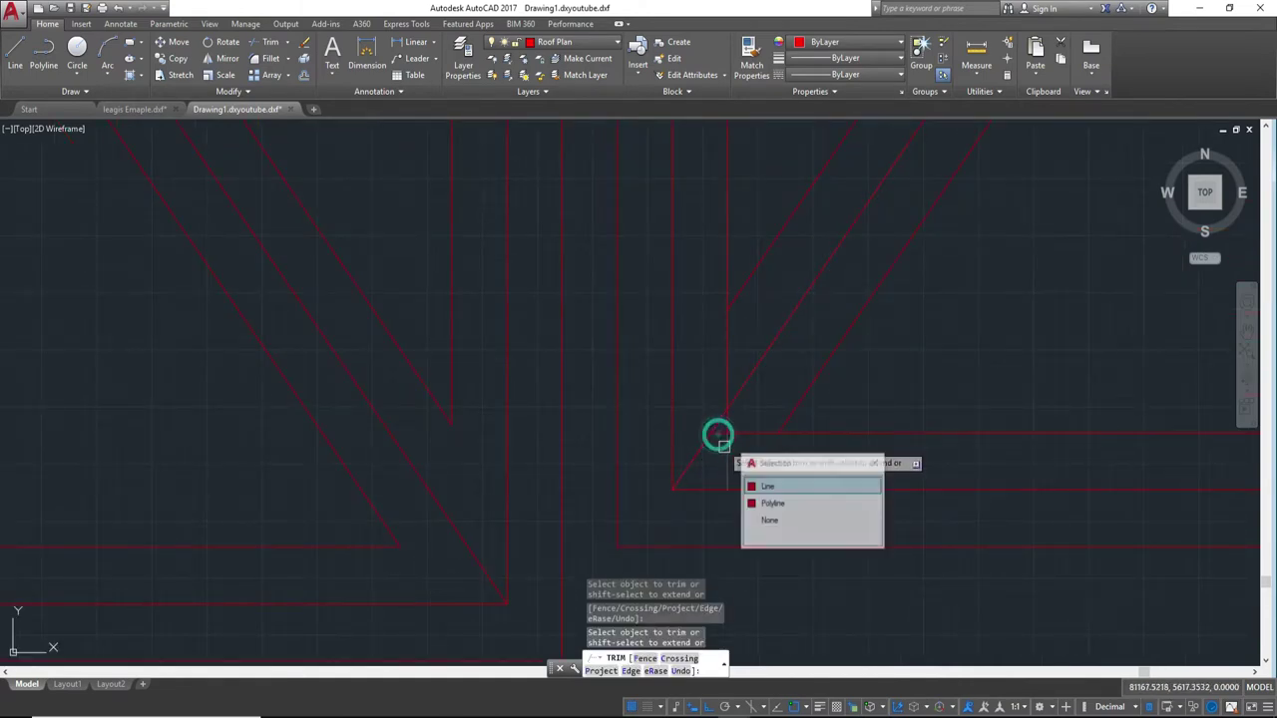
pyautogui.press('Escape')
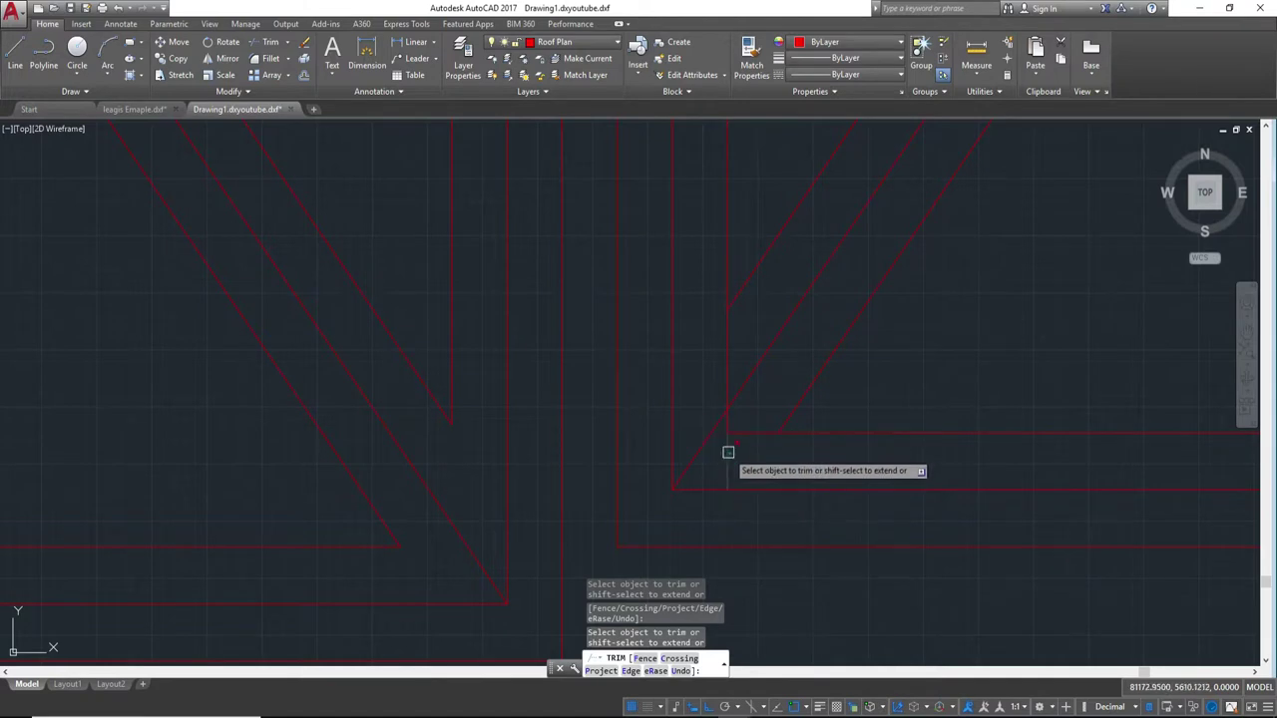
pyautogui.scroll(3, 798, 487)
pyautogui.scroll(3, 808, 493)
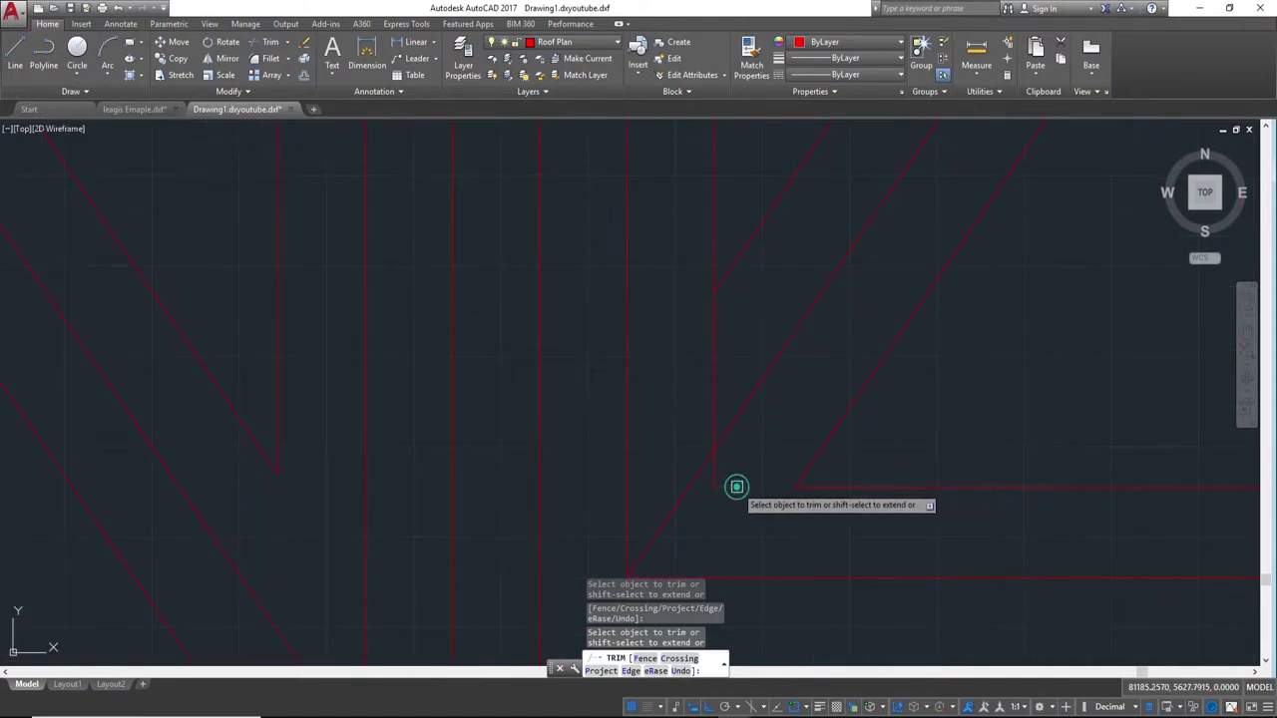
pyautogui.scroll(-3, 739, 444)
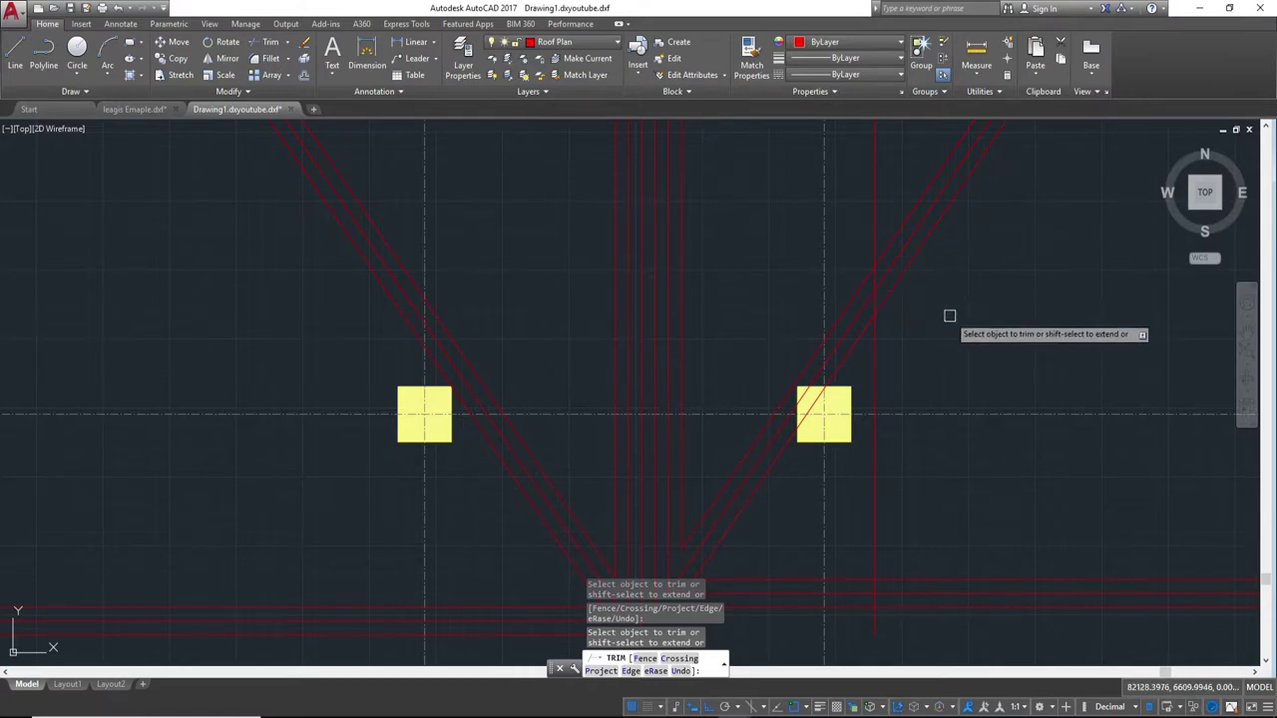
pyautogui.moveTo(949, 314); pyautogui.dragTo(935, 408, button='middle')
# - Trim the diagonal roof lines back to the vertical red line
pyautogui.press('Escape')
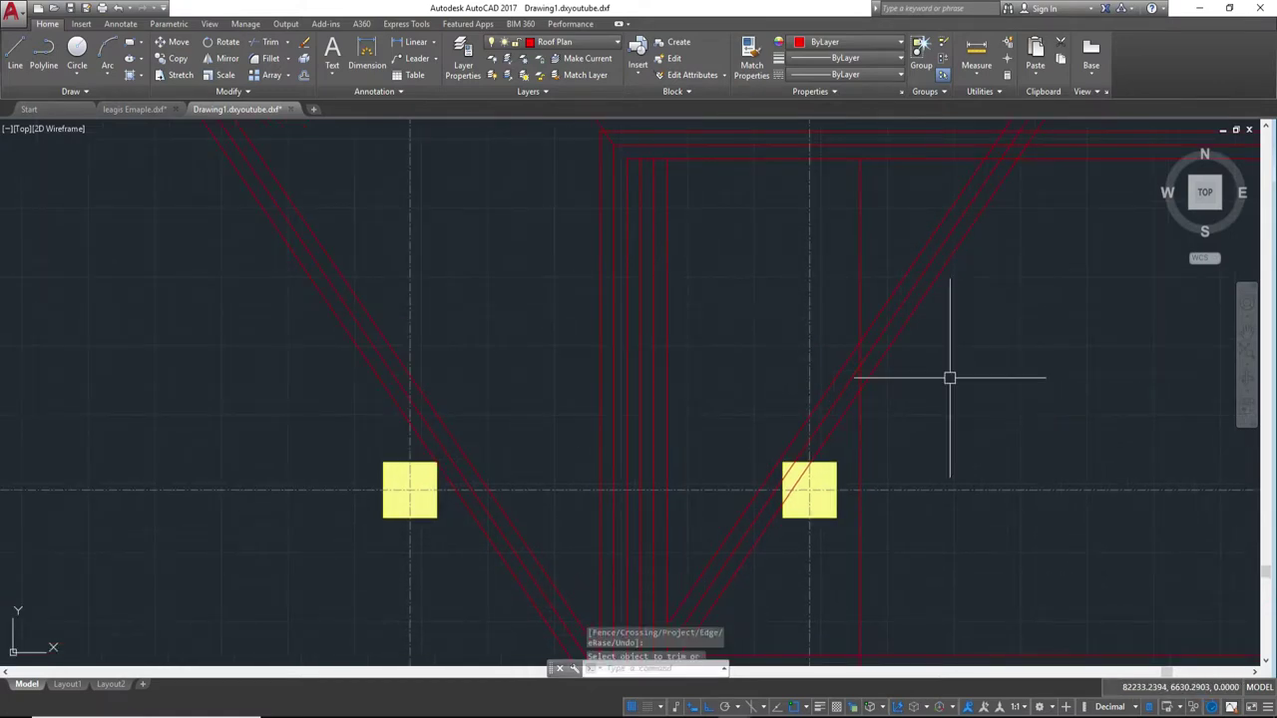
pyautogui.scroll(5, 912, 373)
pyautogui.scroll(-4, 835, 345)
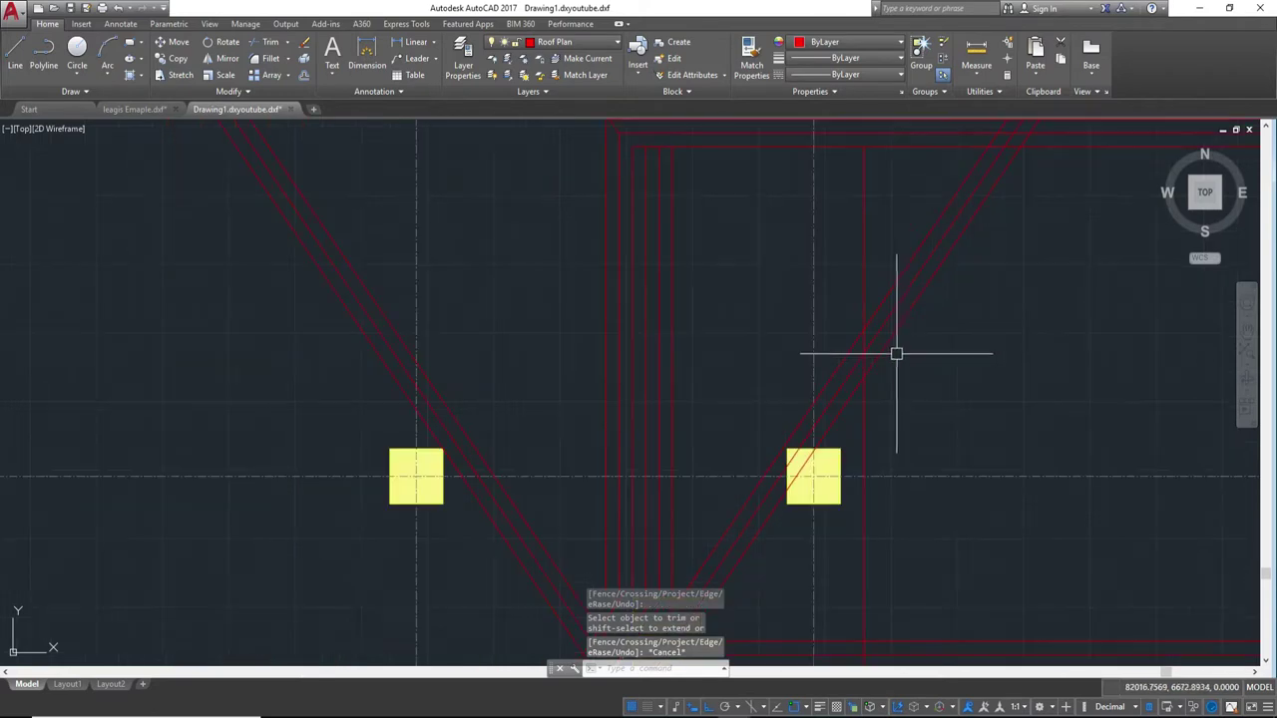
pyautogui.write('TR')
pyautogui.press('Return')
pyautogui.scroll(3, 862, 417)
pyautogui.click(836, 456)
pyautogui.press('Return')
pyautogui.click(969, 365)
pyautogui.click(895, 165)
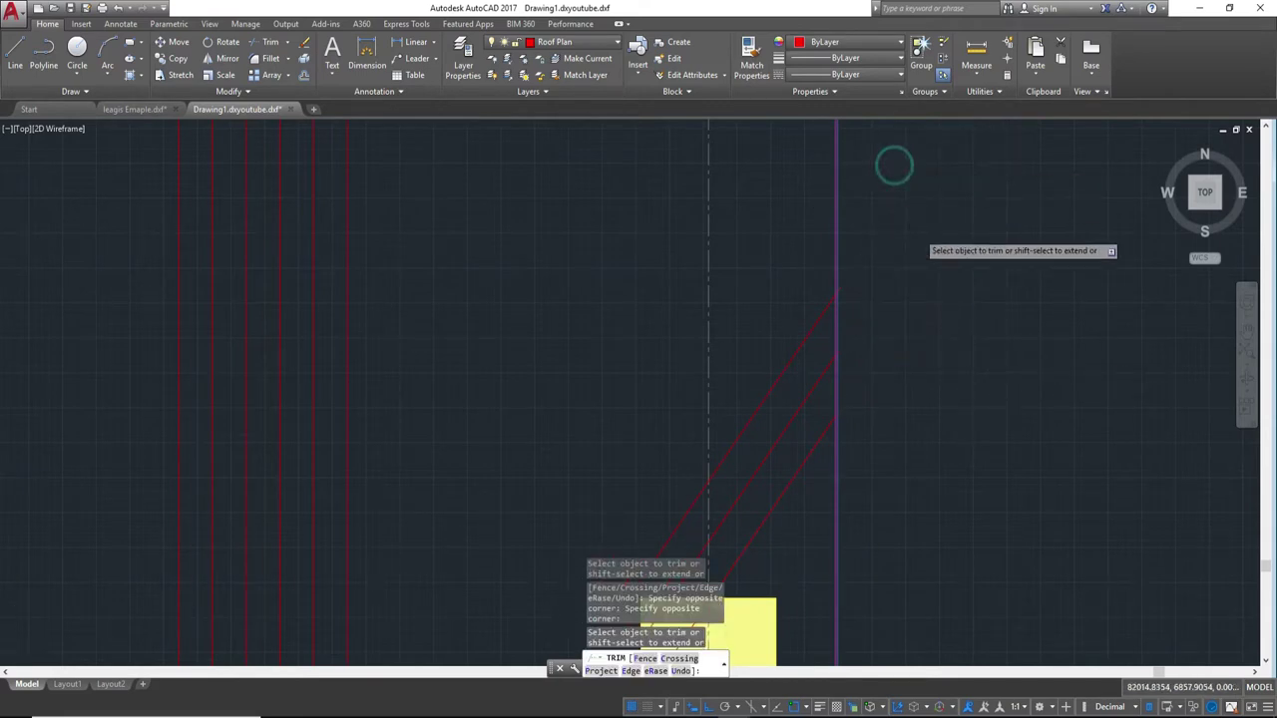
pyautogui.scroll(-3, 964, 329)
pyautogui.press('Escape')
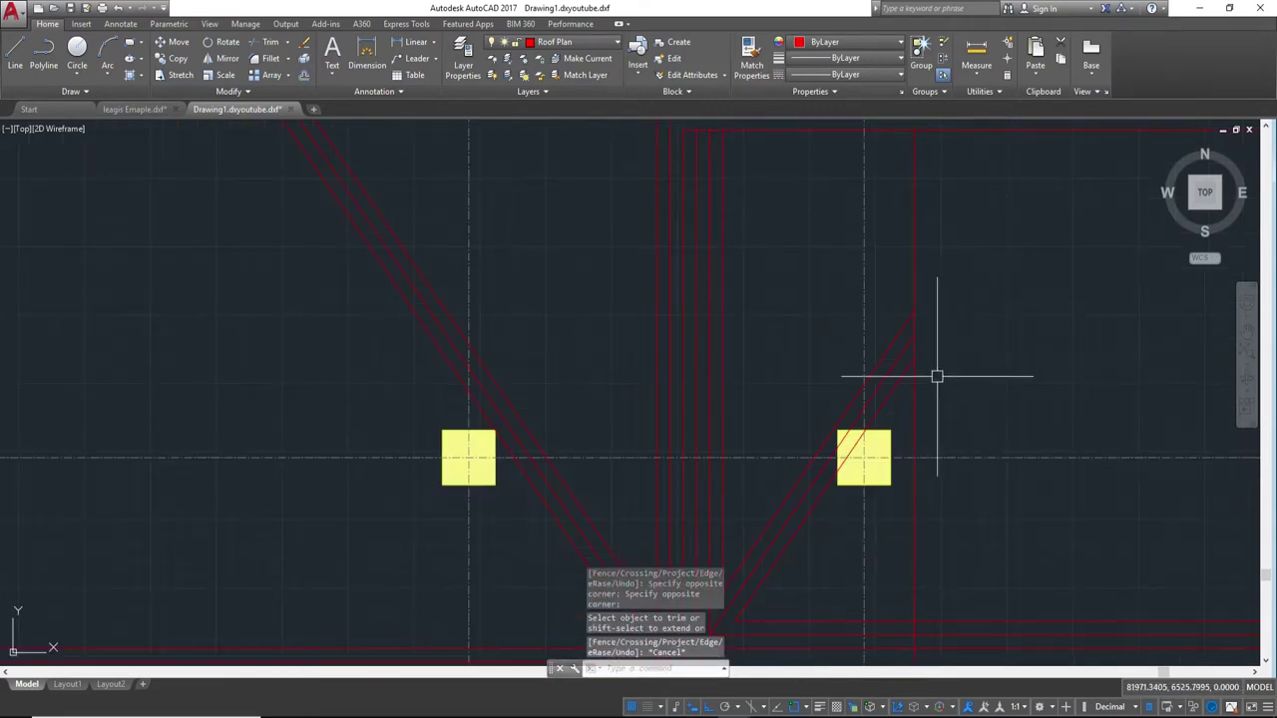
# - Draw a horizontal red line rightward from the red line's endpoint across the right bay
pyautogui.press('l')
pyautogui.press('Return')
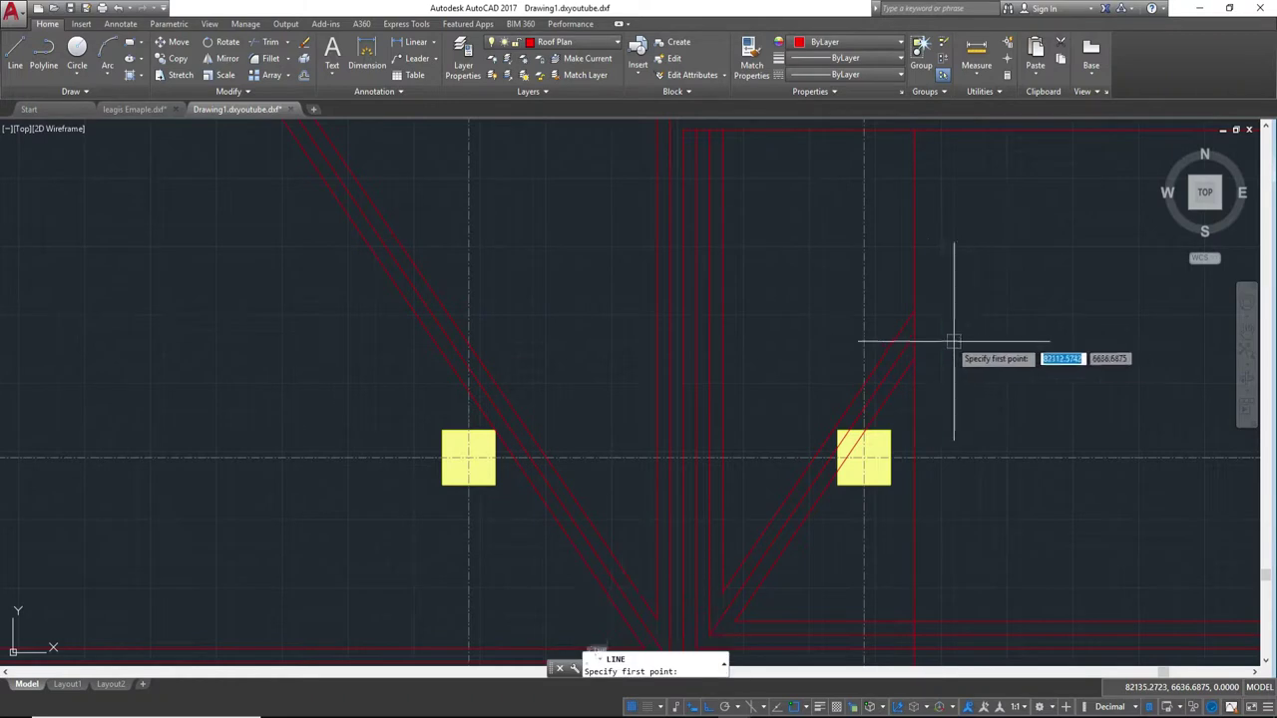
pyautogui.scroll(5, 914, 334)
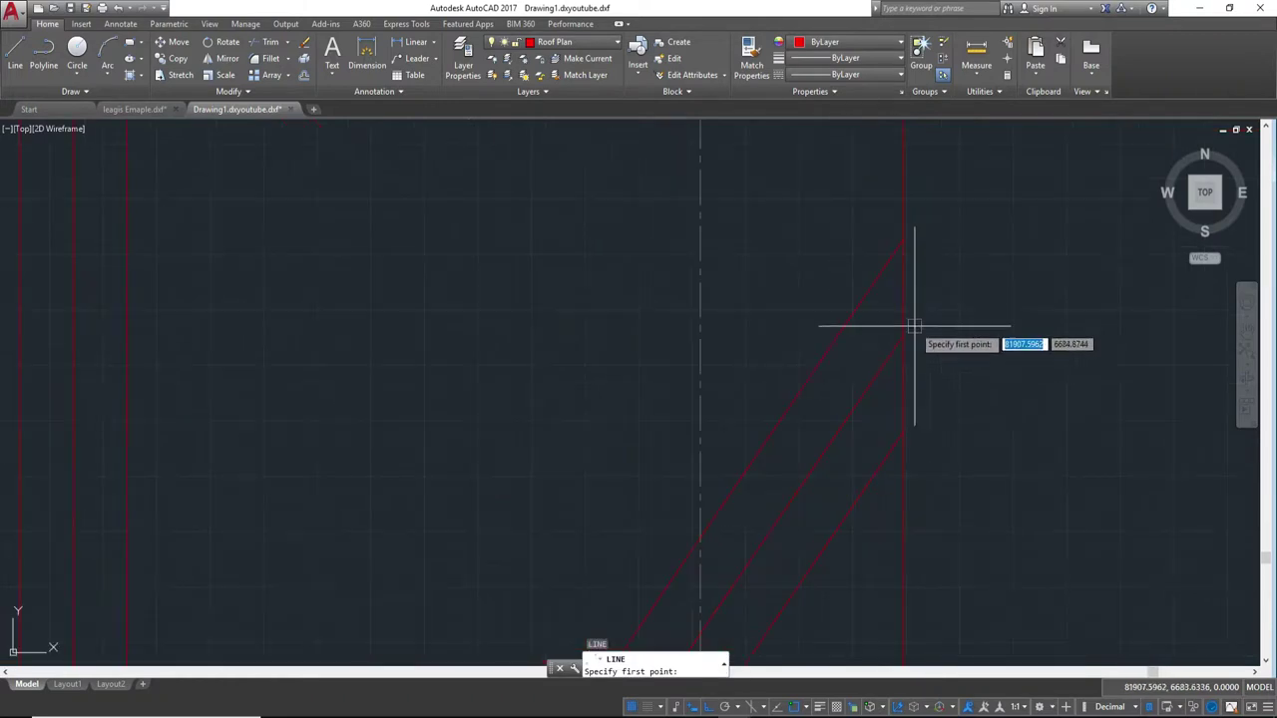
pyautogui.click(903, 335)
pyautogui.scroll(-8, 1051, 338)
pyautogui.moveTo(983, 351); pyautogui.dragTo(792, 365, button='middle')
pyautogui.click(1017, 322)
pyautogui.press('Escape')
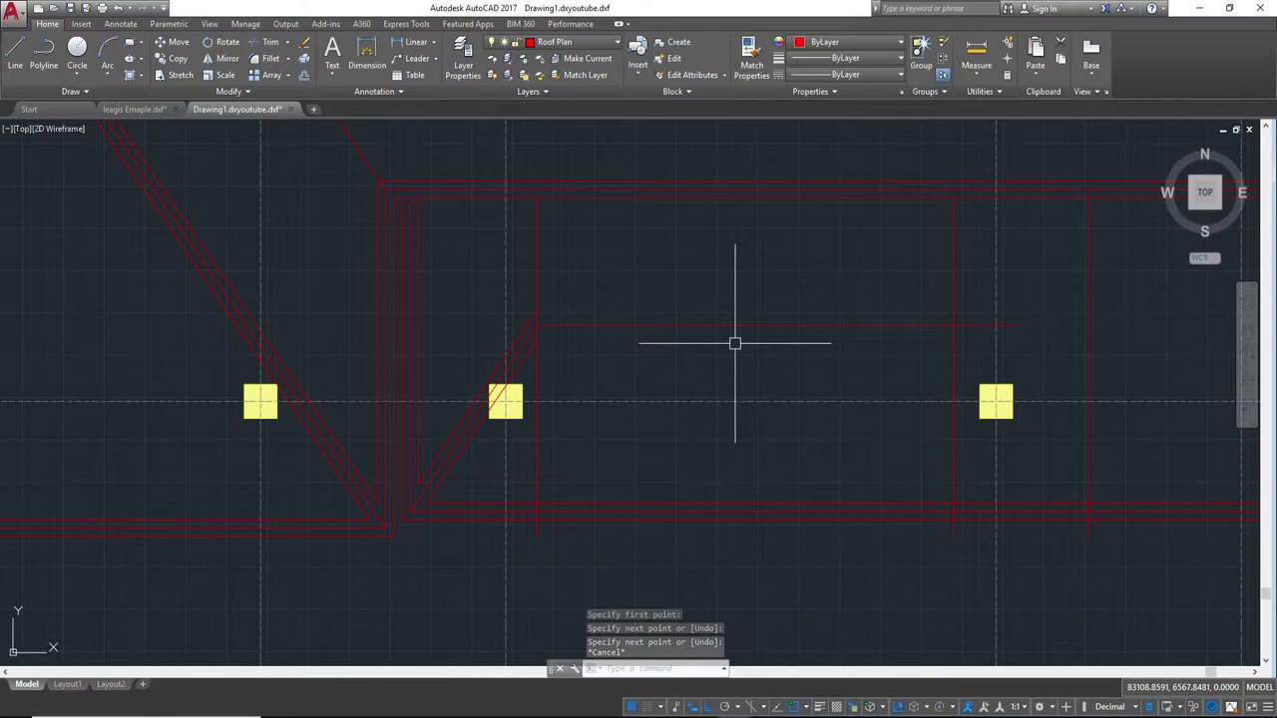
# - Offset the horizontal roof line to make a parallel copy below it
pyautogui.write('o')
pyautogui.press('Return')
pyautogui.press('Return')
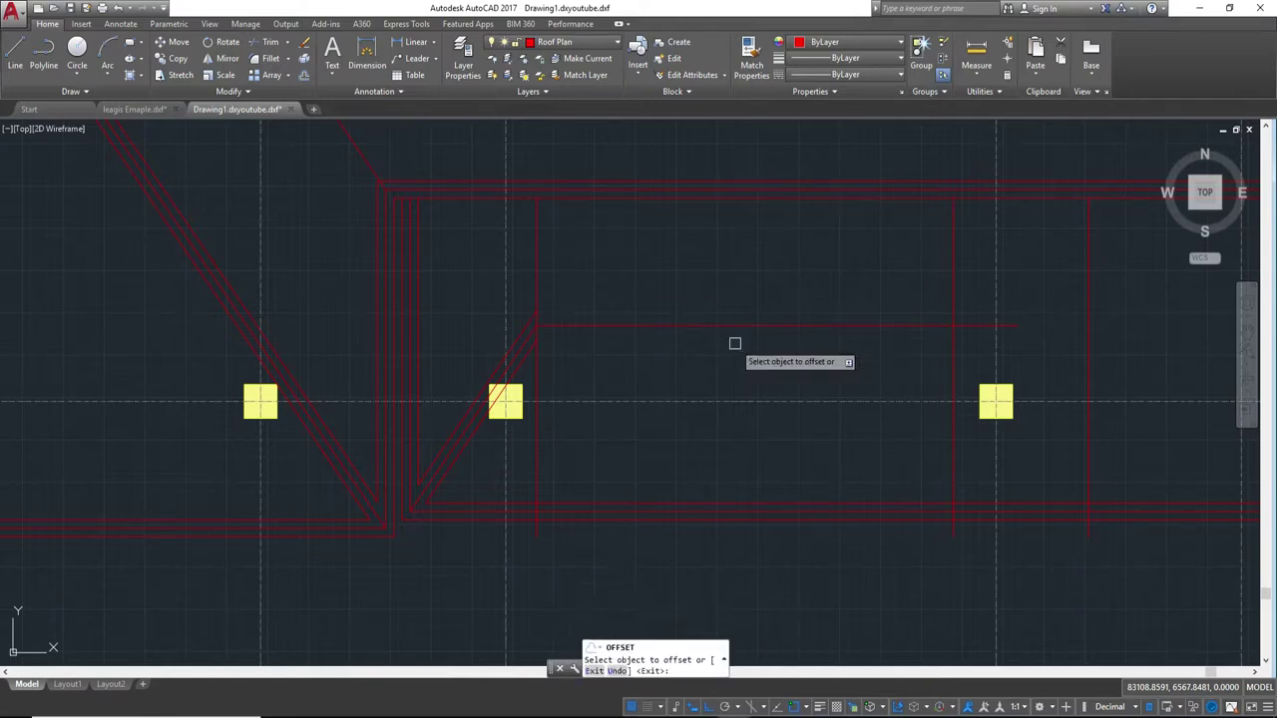
pyautogui.click(705, 322)
pyautogui.click(704, 357)
pyautogui.scroll(4, 620, 340)
pyautogui.scroll(2, 626, 363)
pyautogui.press('Escape')
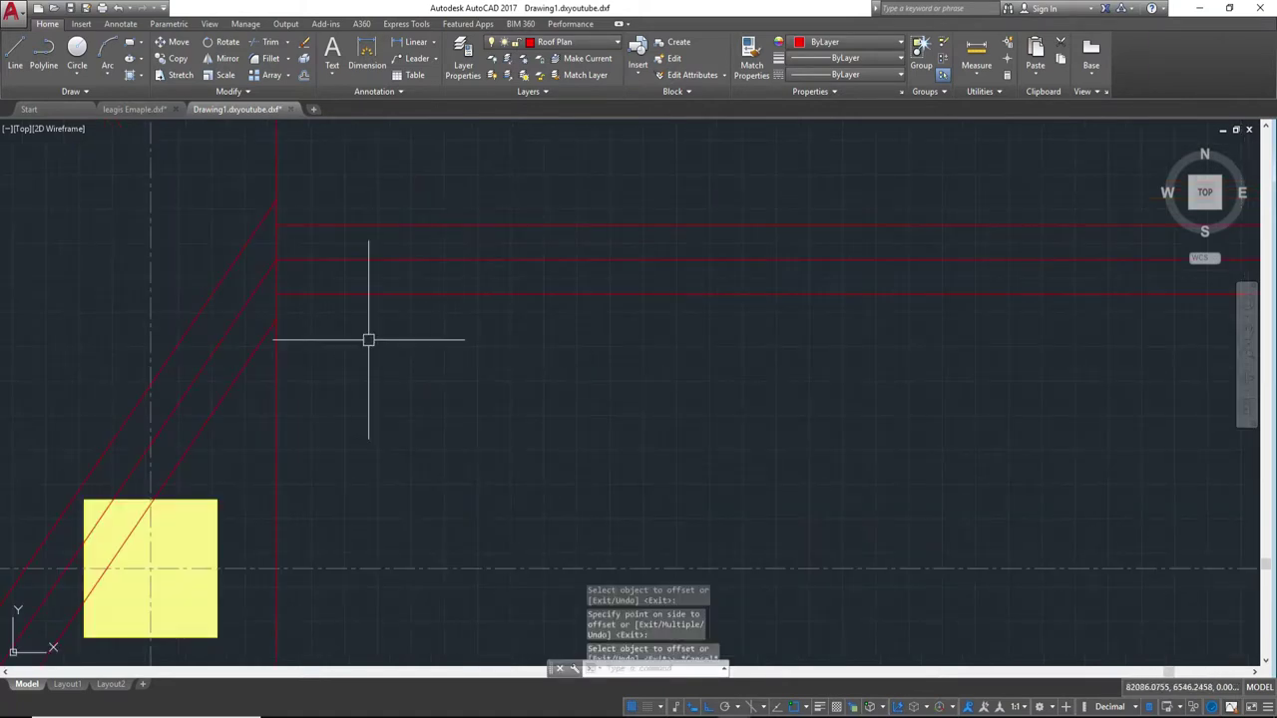
# - Extend the diagonal hip line so it meets the horizontal roof lines
pyautogui.moveTo(365, 340); pyautogui.dragTo(661, 455, button='middle')
pyautogui.click(650, 437)
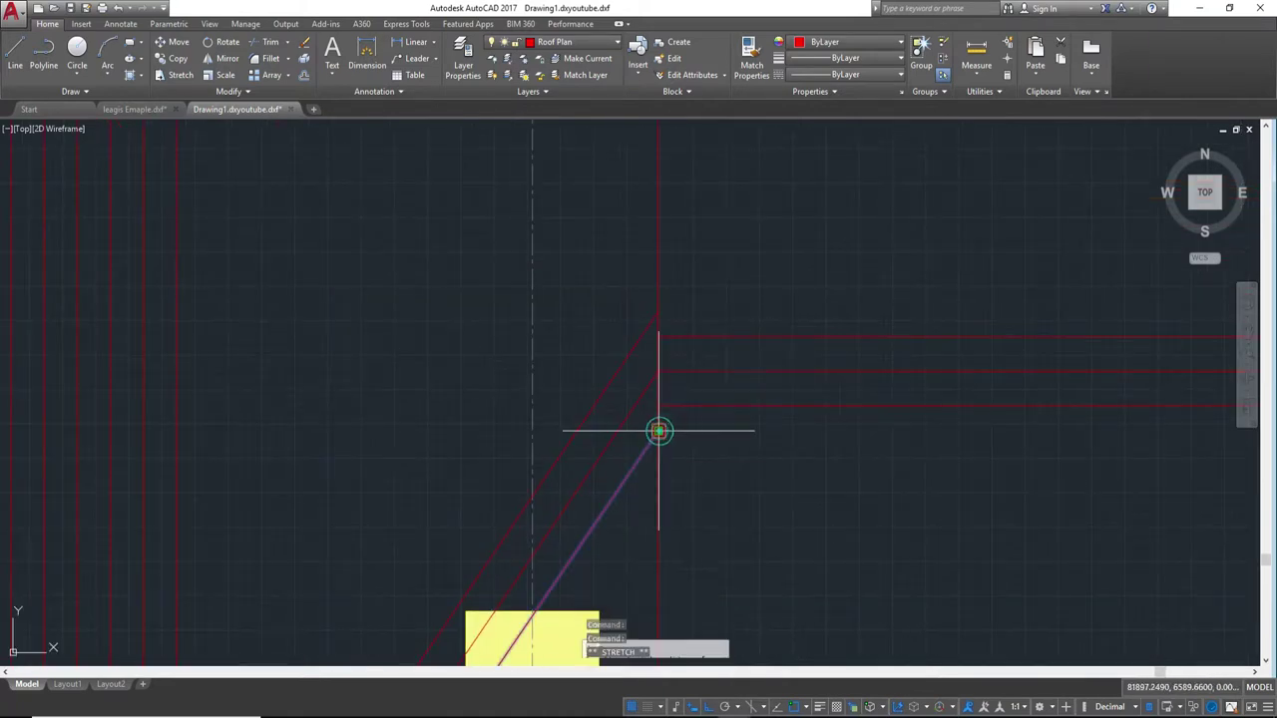
pyautogui.click(659, 432)
pyautogui.press('Escape')
pyautogui.press('Escape')
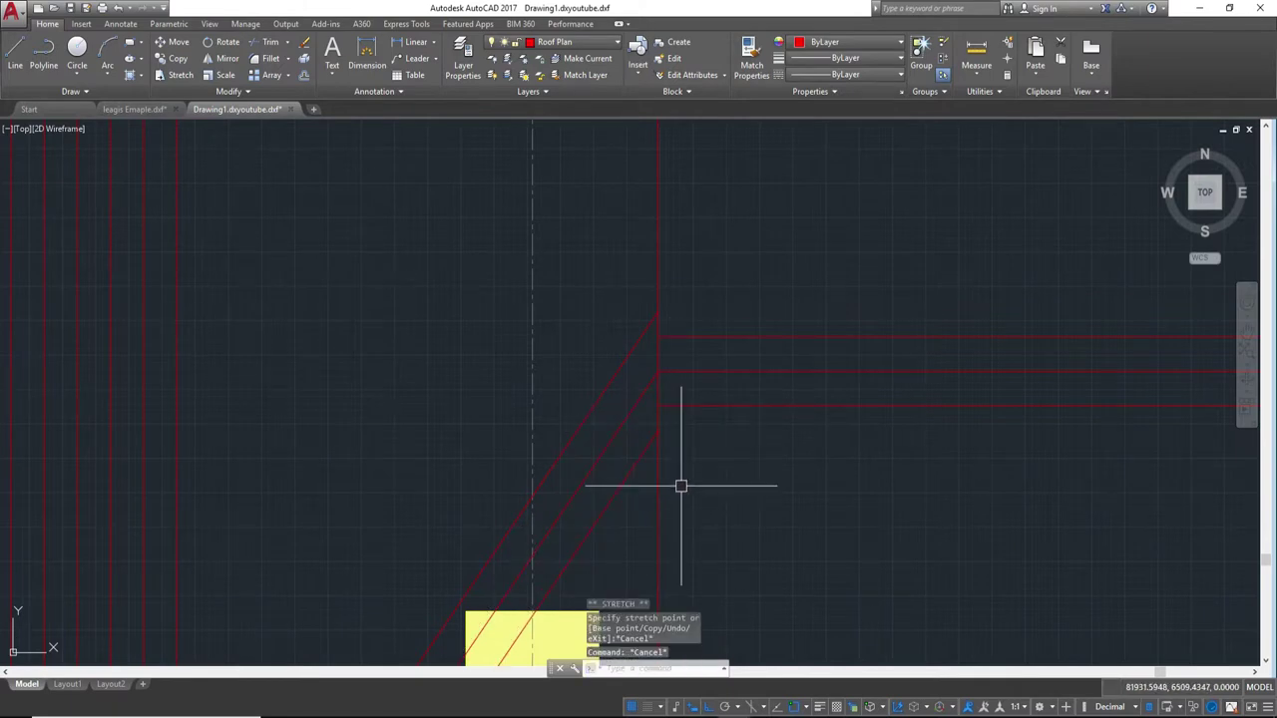
pyautogui.write('EX')
pyautogui.press('Return')
pyautogui.press('Return')
pyautogui.click(641, 456)
pyautogui.scroll(-3, 769, 447)
pyautogui.press('Return')
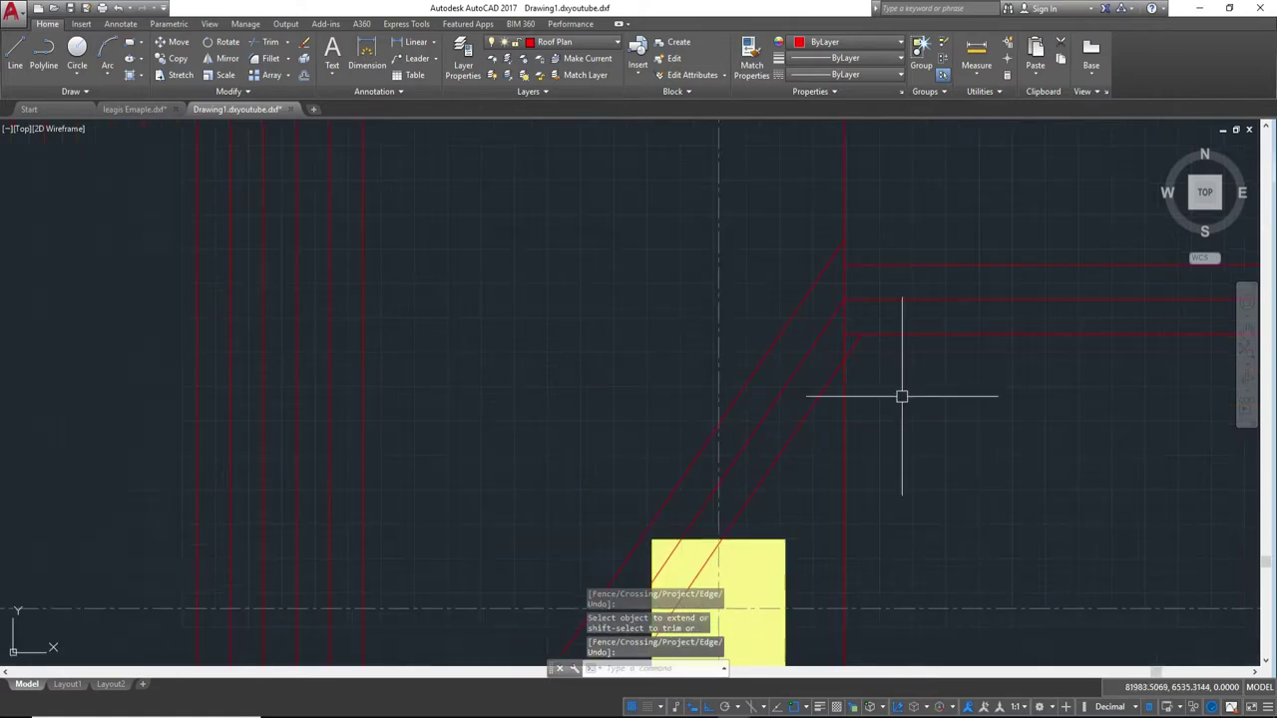
# - Erase the stray vertical red line at the right of the roof lines
pyautogui.scroll(-3, 898, 428)
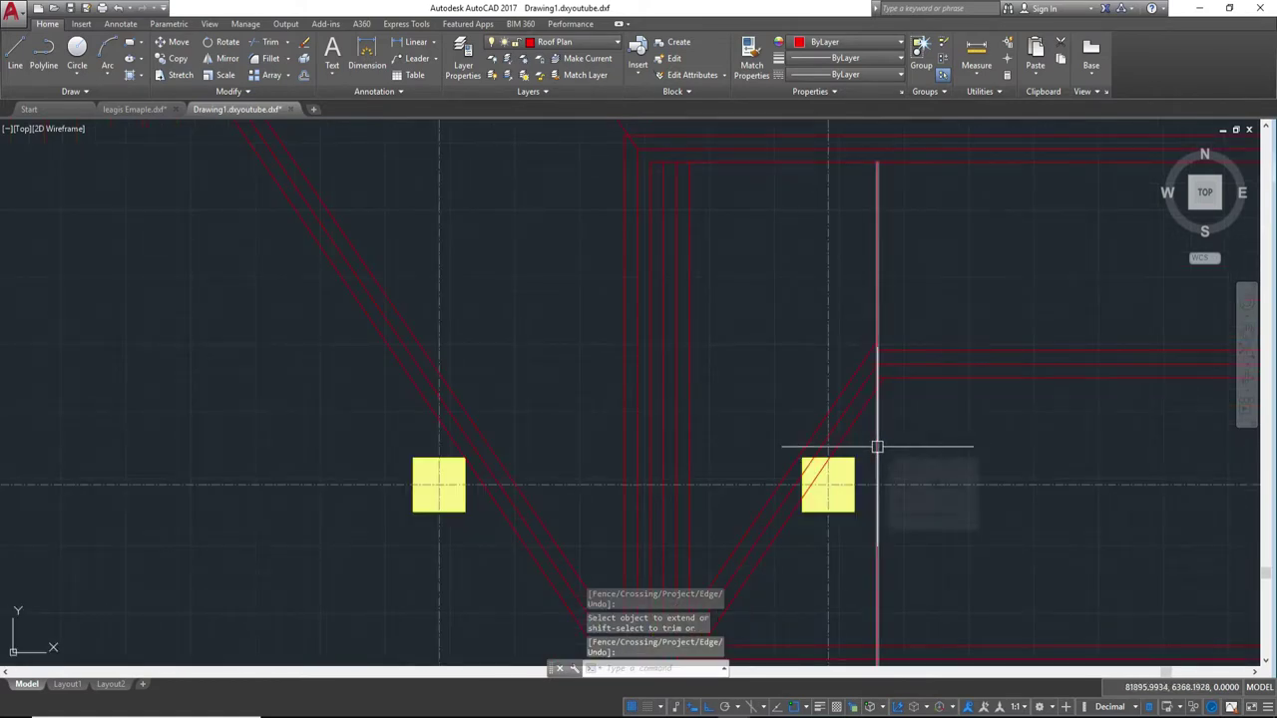
pyautogui.click(877, 446)
pyautogui.press('Return')
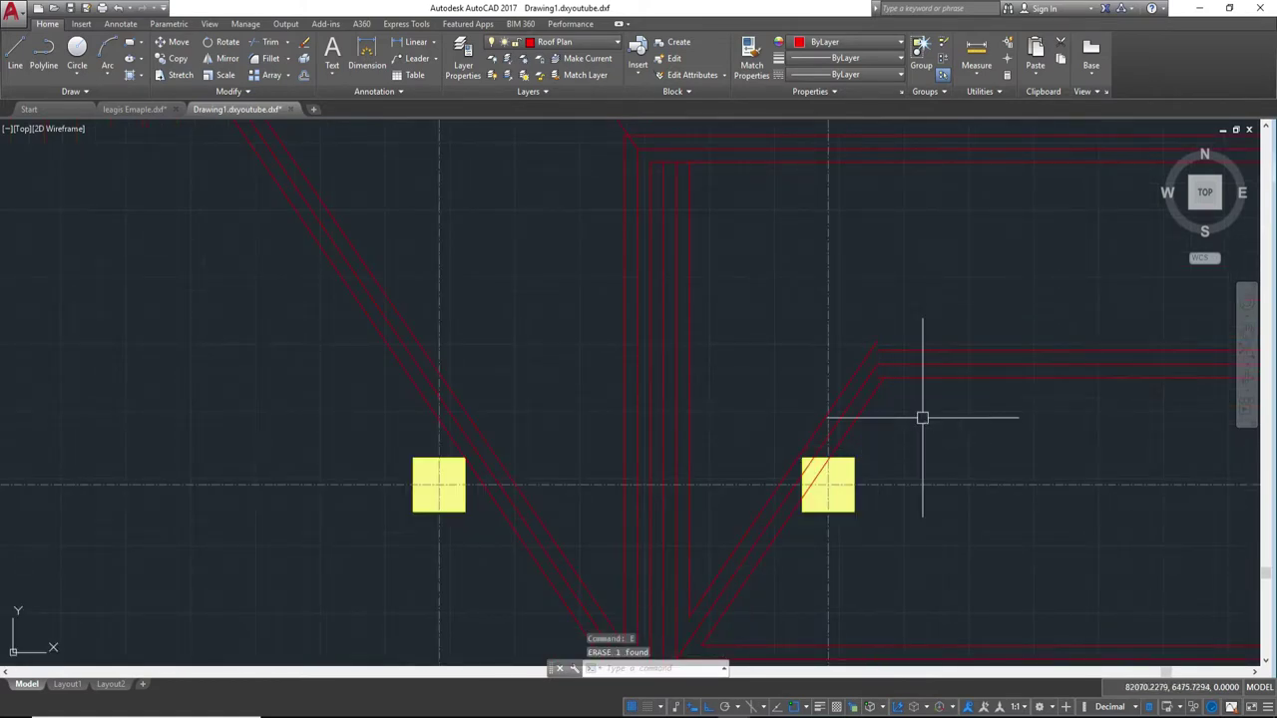
pyautogui.scroll(4, 912, 401)
pyautogui.press('Return')
pyautogui.scroll(4, 848, 359)
pyautogui.scroll(-3, 783, 329)
pyautogui.scroll(-3, 798, 399)
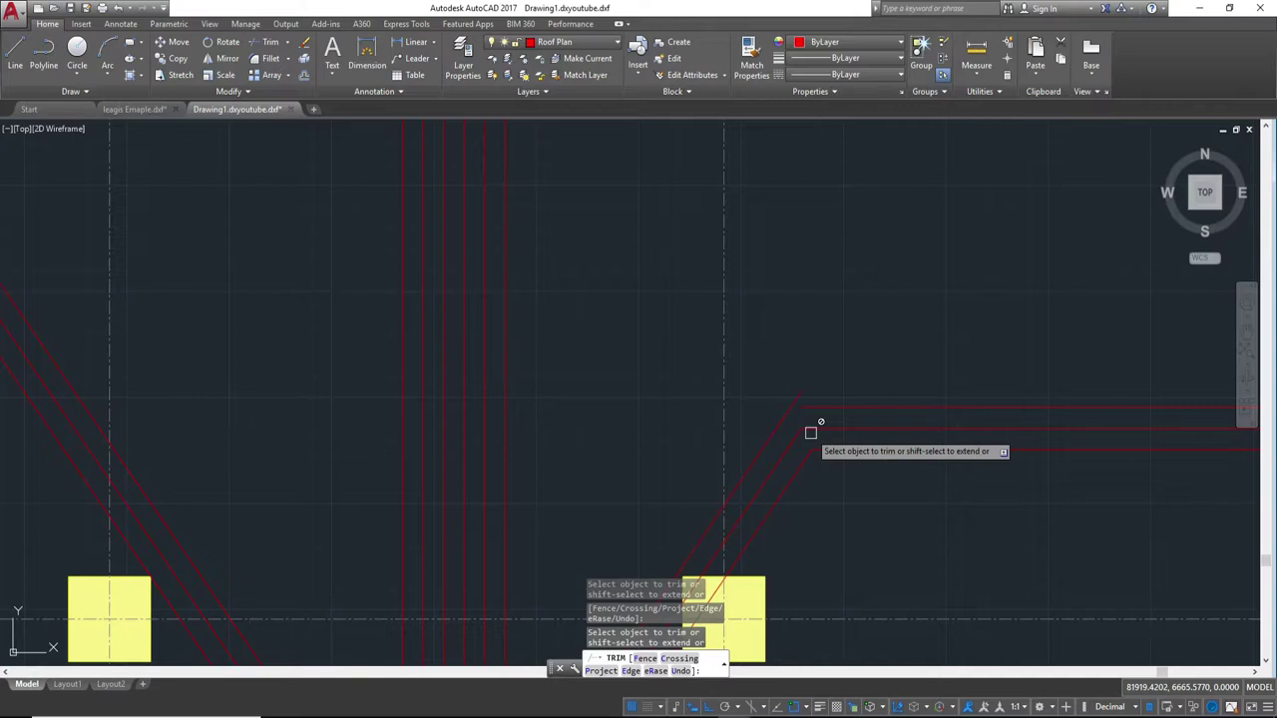
# - Stretch the middle horizontal red line's left end to meet the diagonal
pyautogui.press('Escape')
pyautogui.scroll(2, 810, 433)
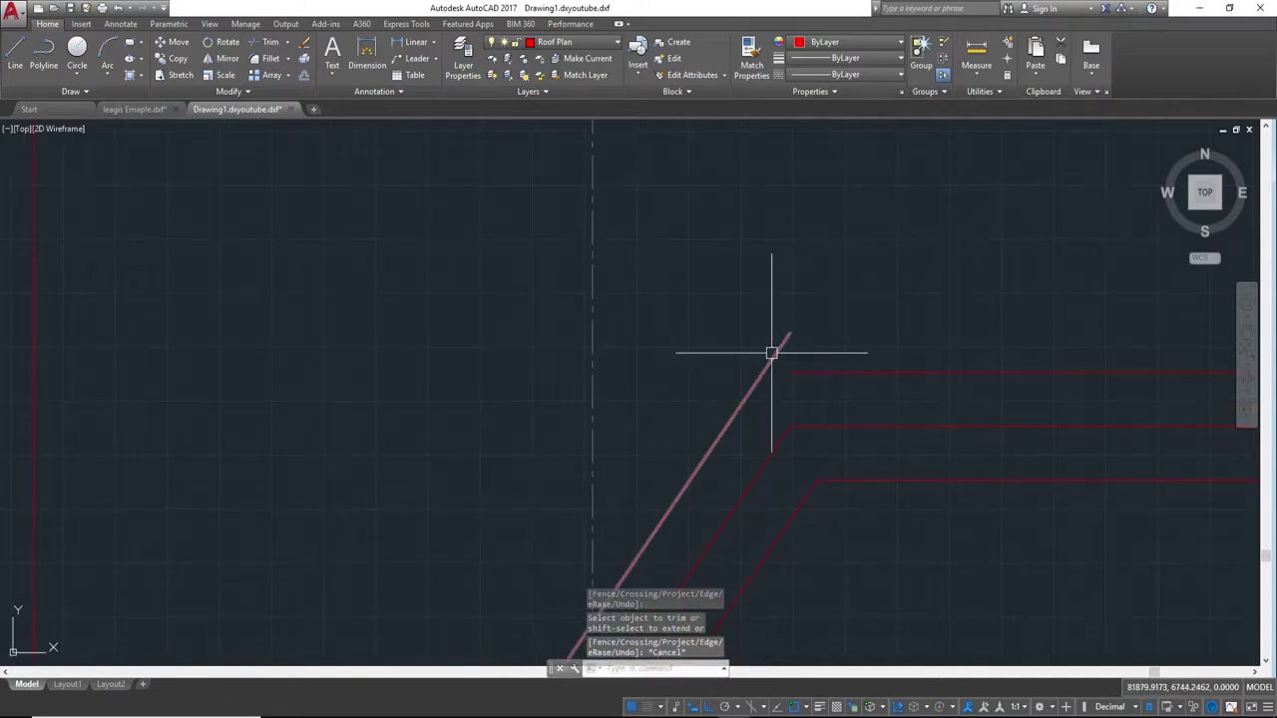
pyautogui.click(824, 427)
pyautogui.click(790, 427)
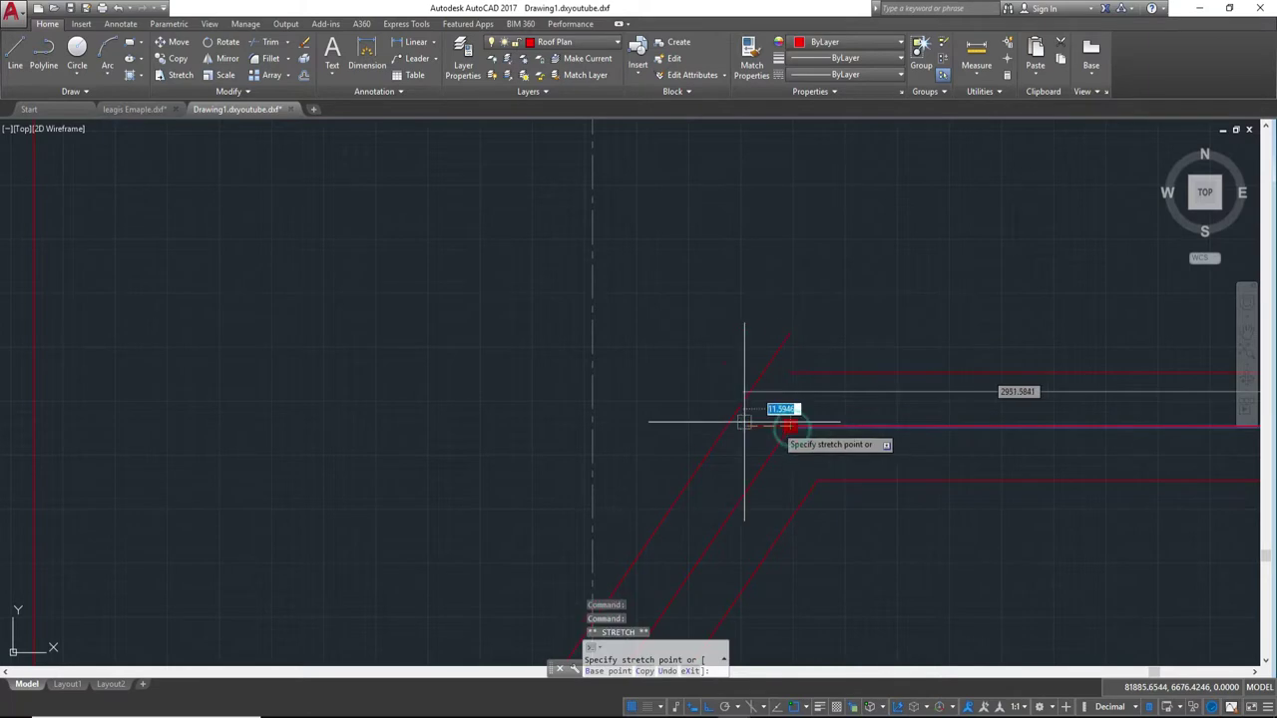
pyautogui.click(644, 411)
pyautogui.press('Escape')
# - Trim the overshooting parts of the red line at the corner
pyautogui.write('tr')
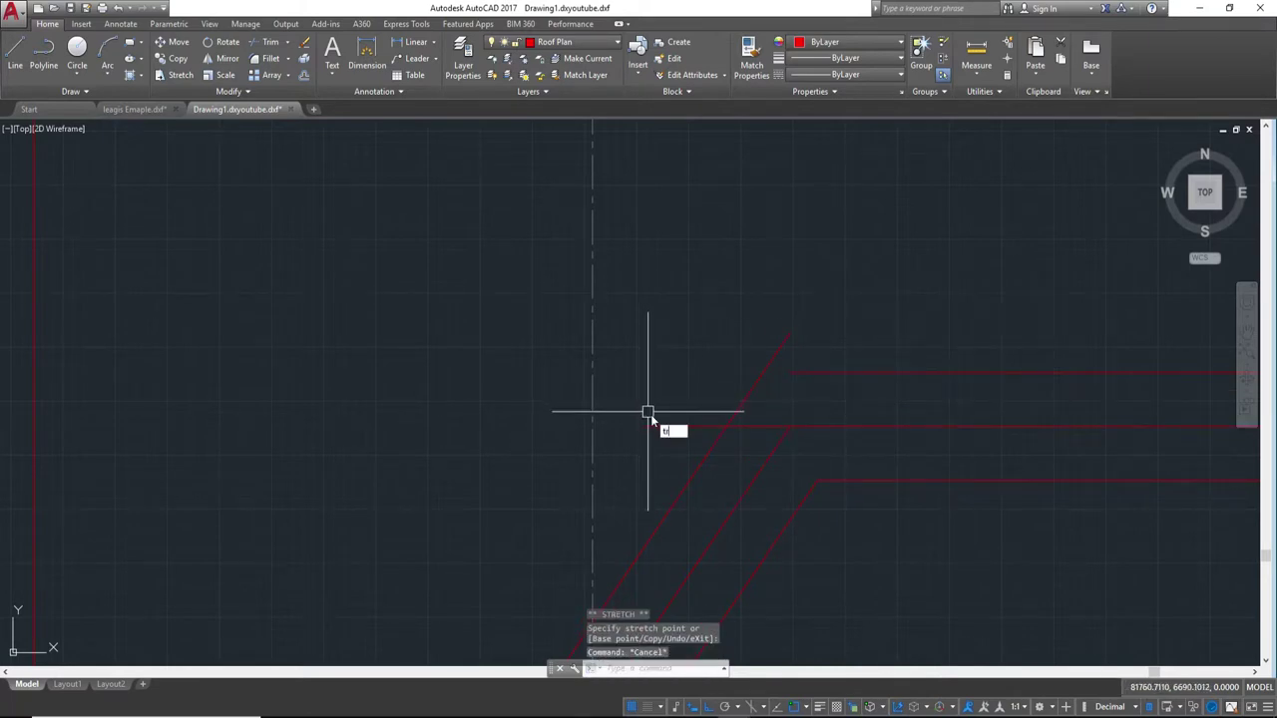
pyautogui.press('Return')
pyautogui.press('Return')
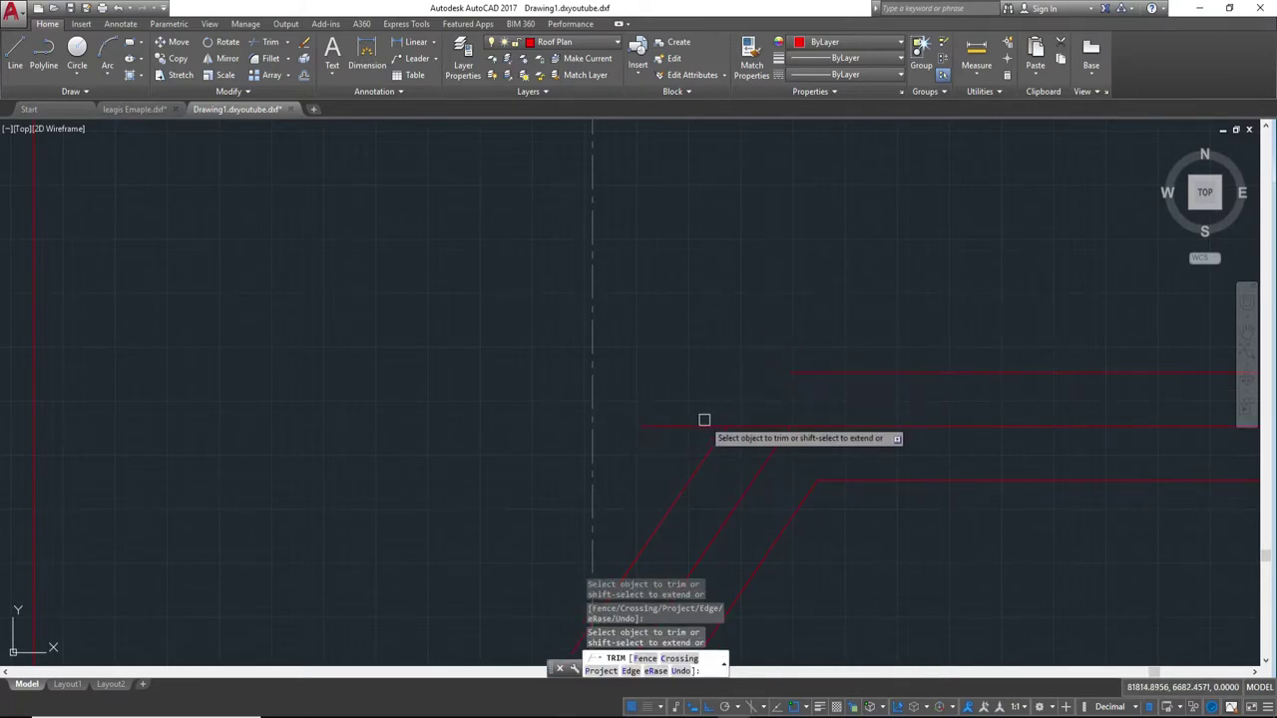
pyautogui.click(688, 427)
pyautogui.click(753, 427)
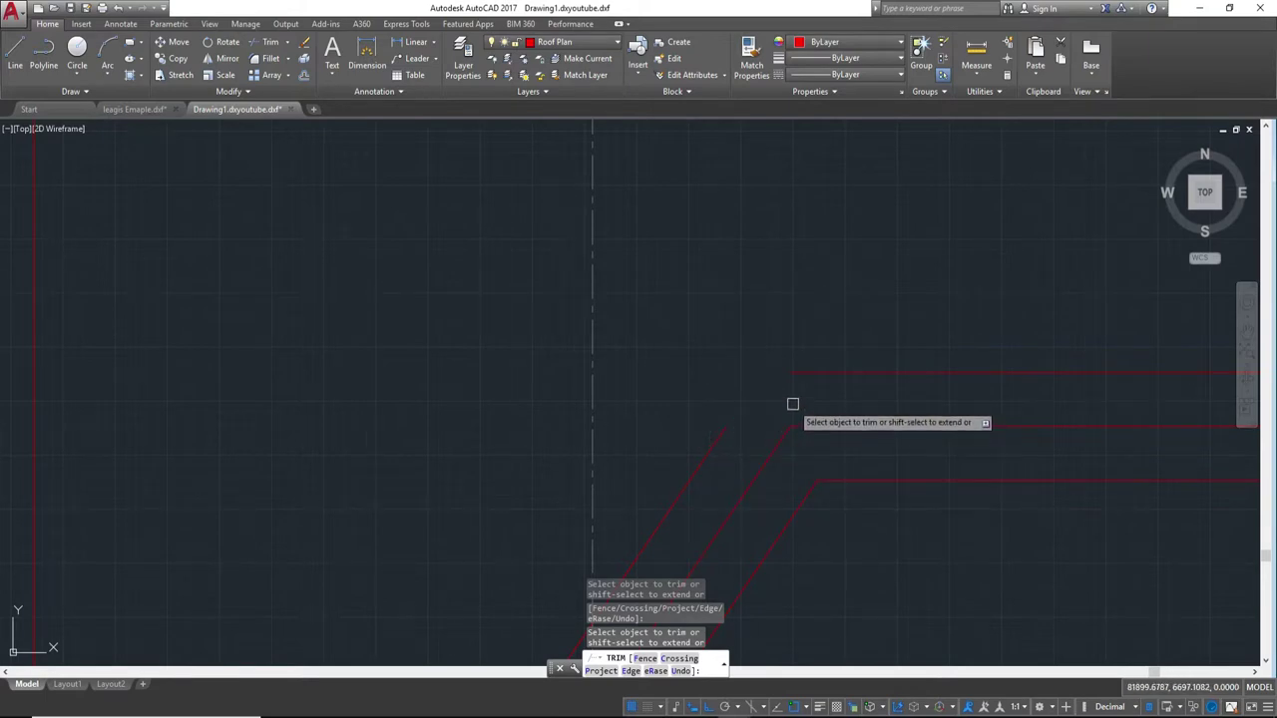
pyautogui.press('Escape')
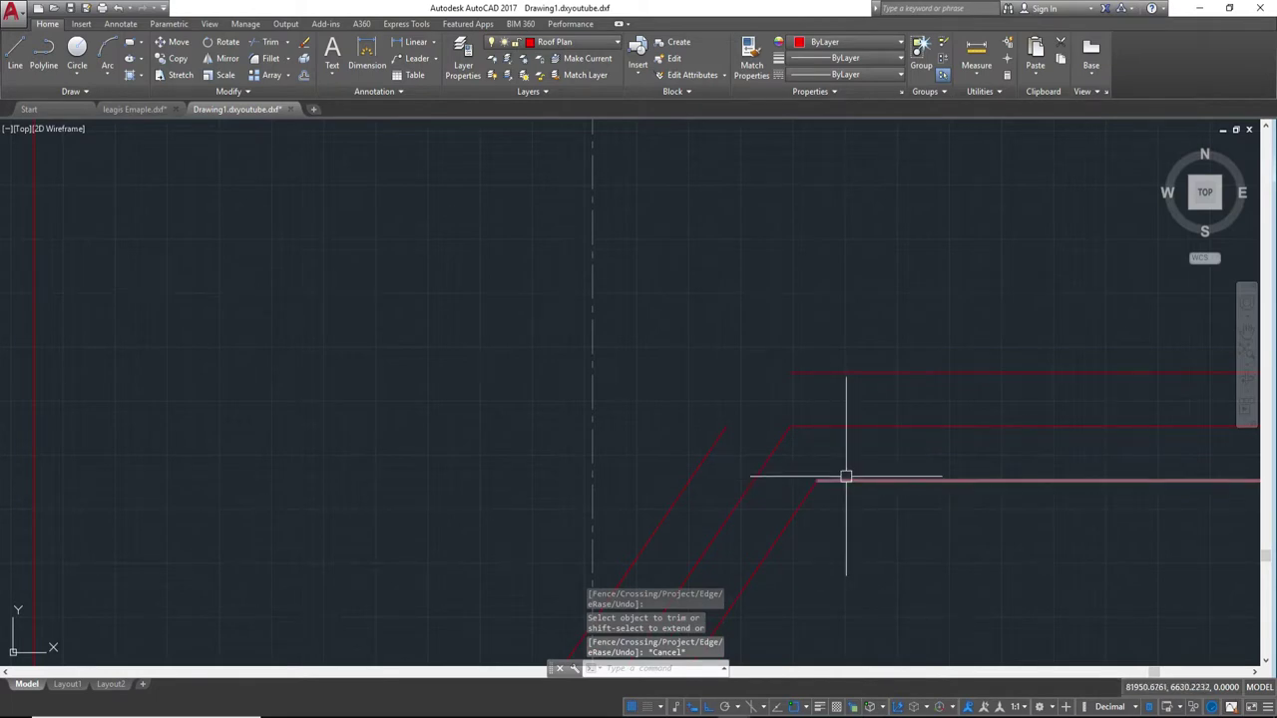
# - Draw a temporary vertical line joining the lower and upper red line ends
pyautogui.write('l')
pyautogui.press('Return')
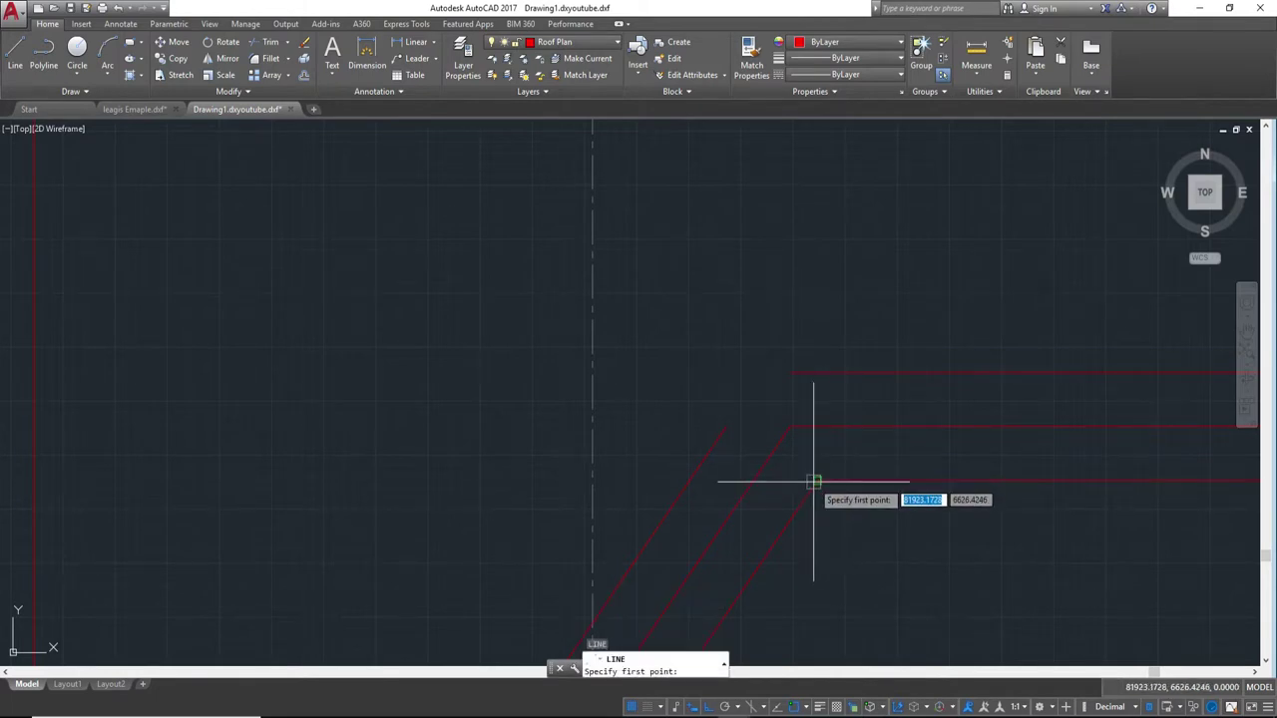
pyautogui.click(821, 480)
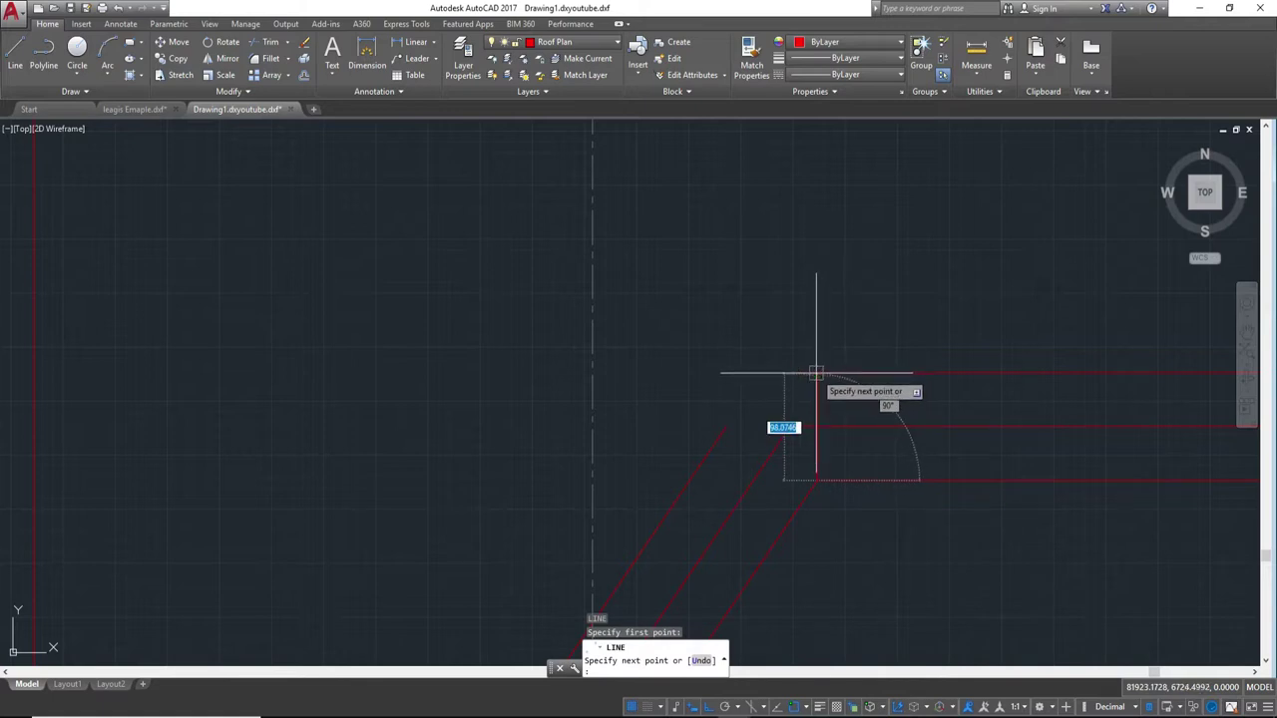
pyautogui.click(818, 374)
pyautogui.press('Escape')
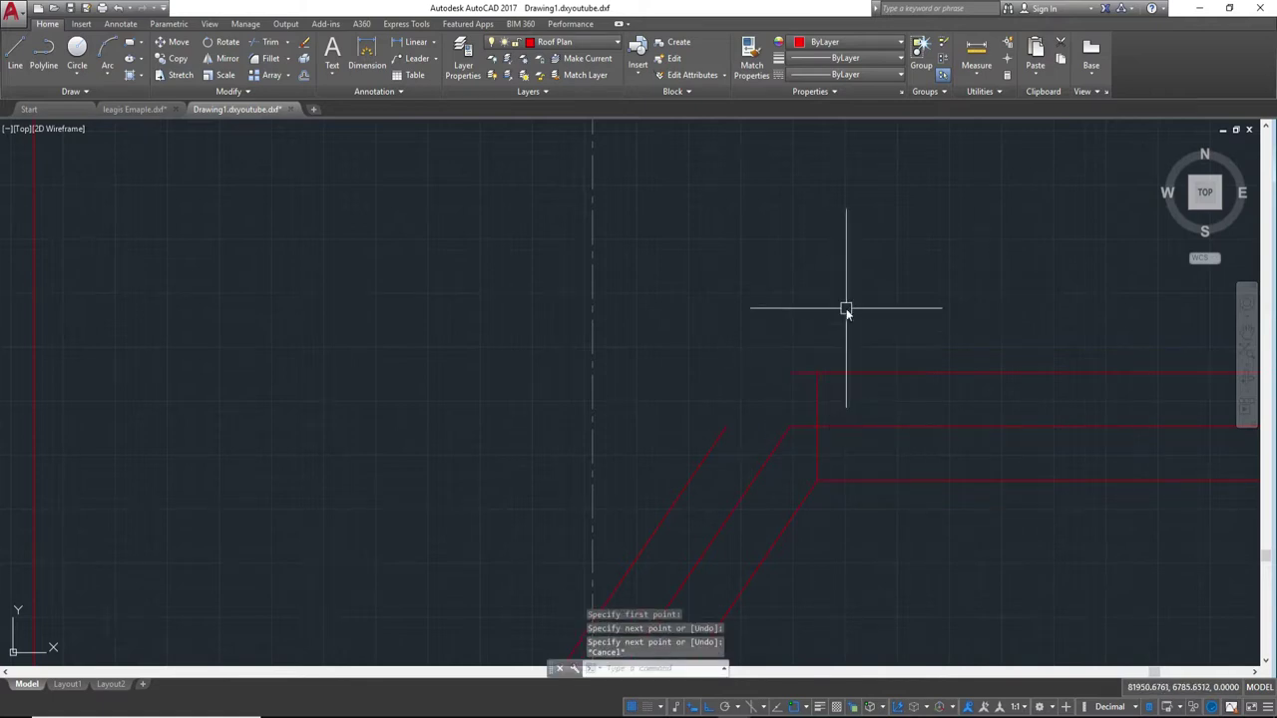
pyautogui.write('tr')
# - Erase the temporary 100-unit vertical line and zoom out to the yellow columns
pyautogui.press('Return')
pyautogui.press('Return')
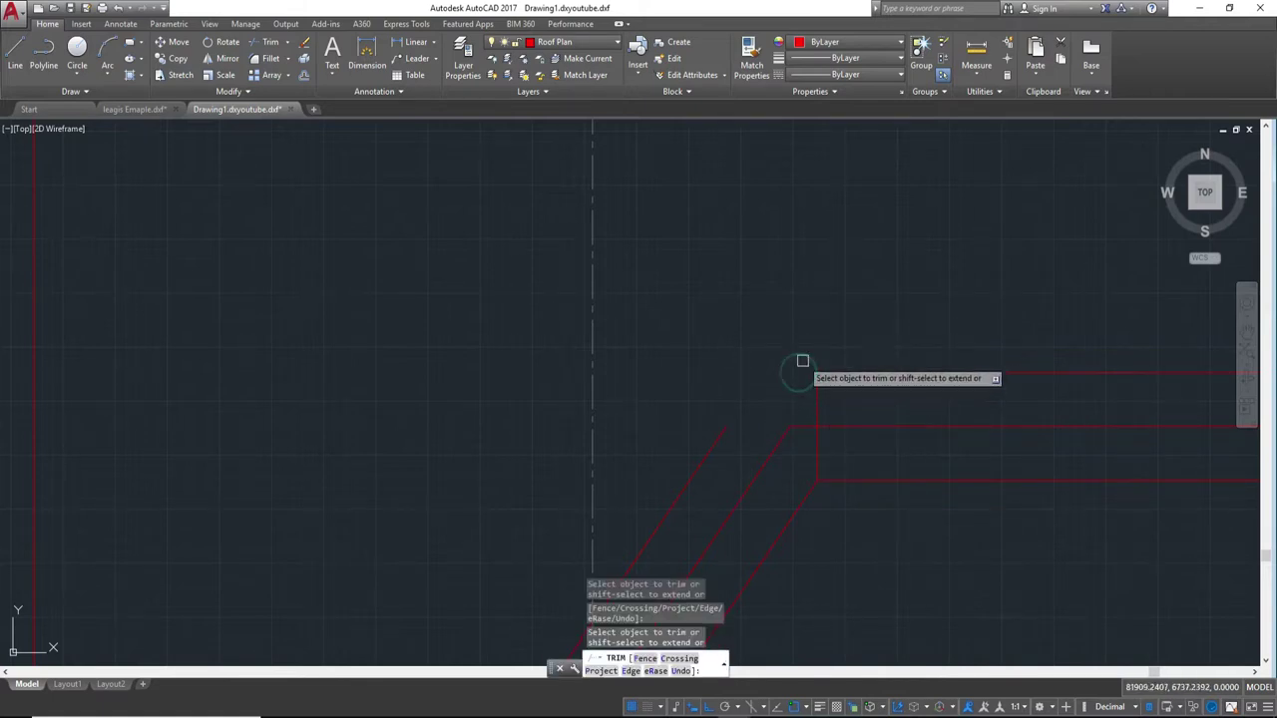
pyautogui.press('Return')
pyautogui.click(818, 397)
pyautogui.moveTo(817, 399)
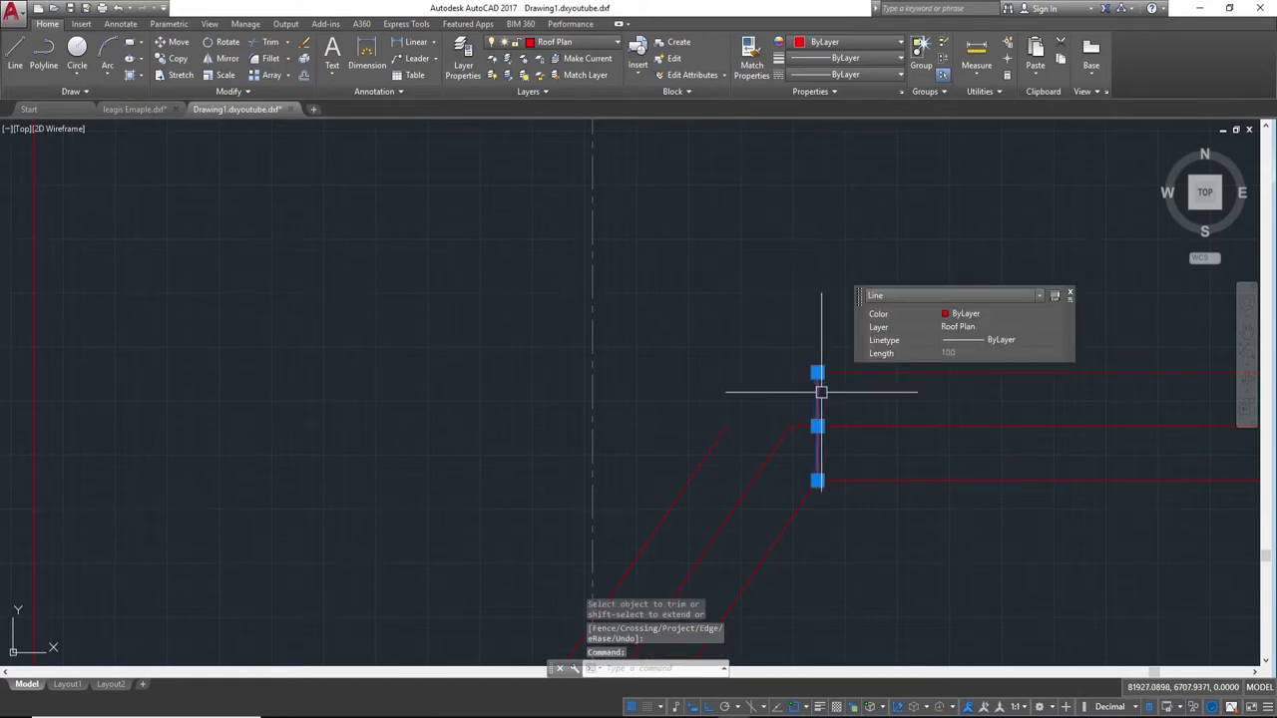
pyautogui.write('e')
pyautogui.press('Return')
pyautogui.scroll(-3, 848, 394)
pyautogui.moveTo(881, 396)
pyautogui.mouseDown(button='middle')
pyautogui.moveTo(807, 348)
pyautogui.moveTo(839, 338)
pyautogui.mouseUp(button='middle')
pyautogui.scroll(-4, 807, 348)
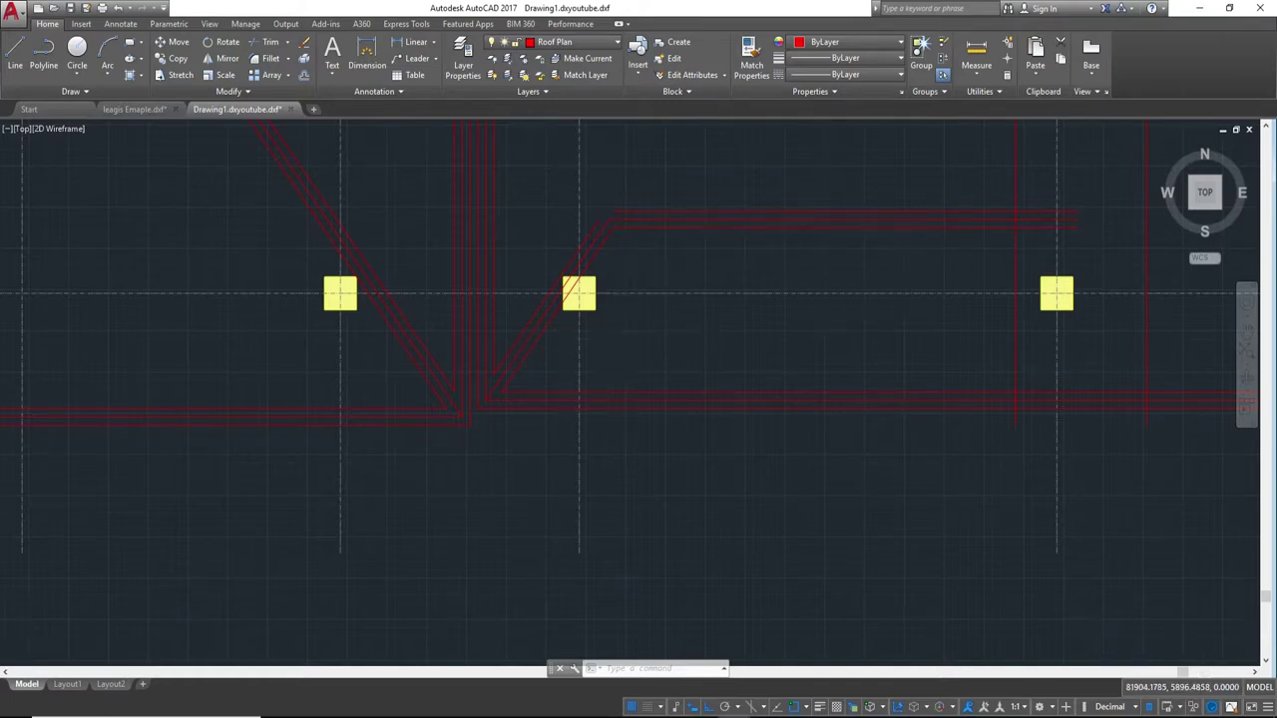
# - Mirror the three diagonal hip lines about a vertical axis, keeping the originals
pyautogui.scroll(2, 615, 346)
pyautogui.click(509, 371)
pyautogui.click(465, 305)
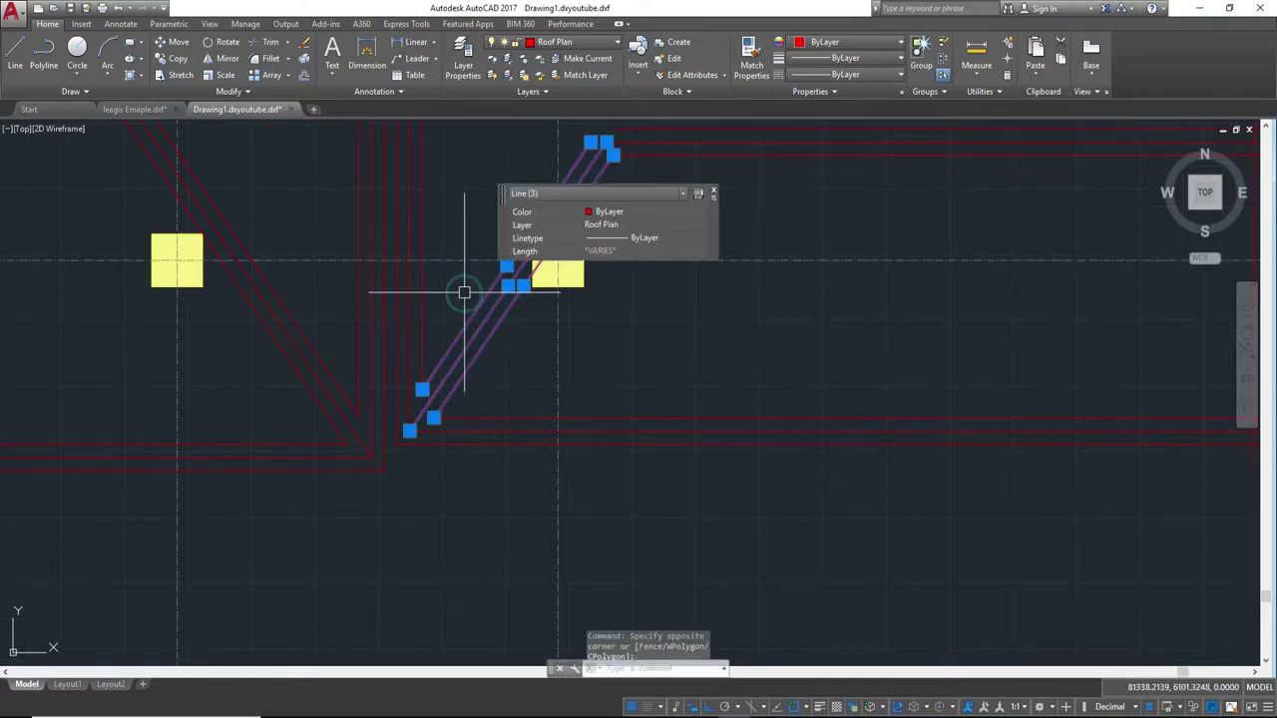
pyautogui.write('mi')
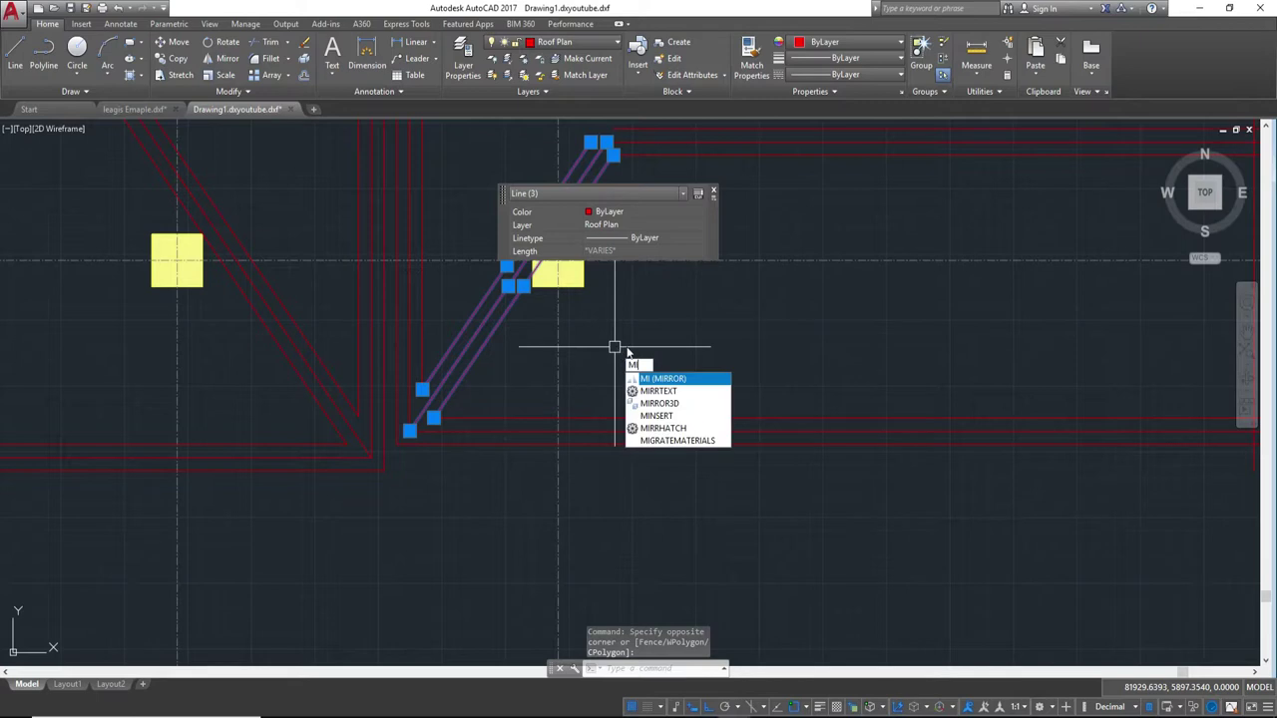
pyautogui.press('Return')
pyautogui.scroll(-1, 888, 298)
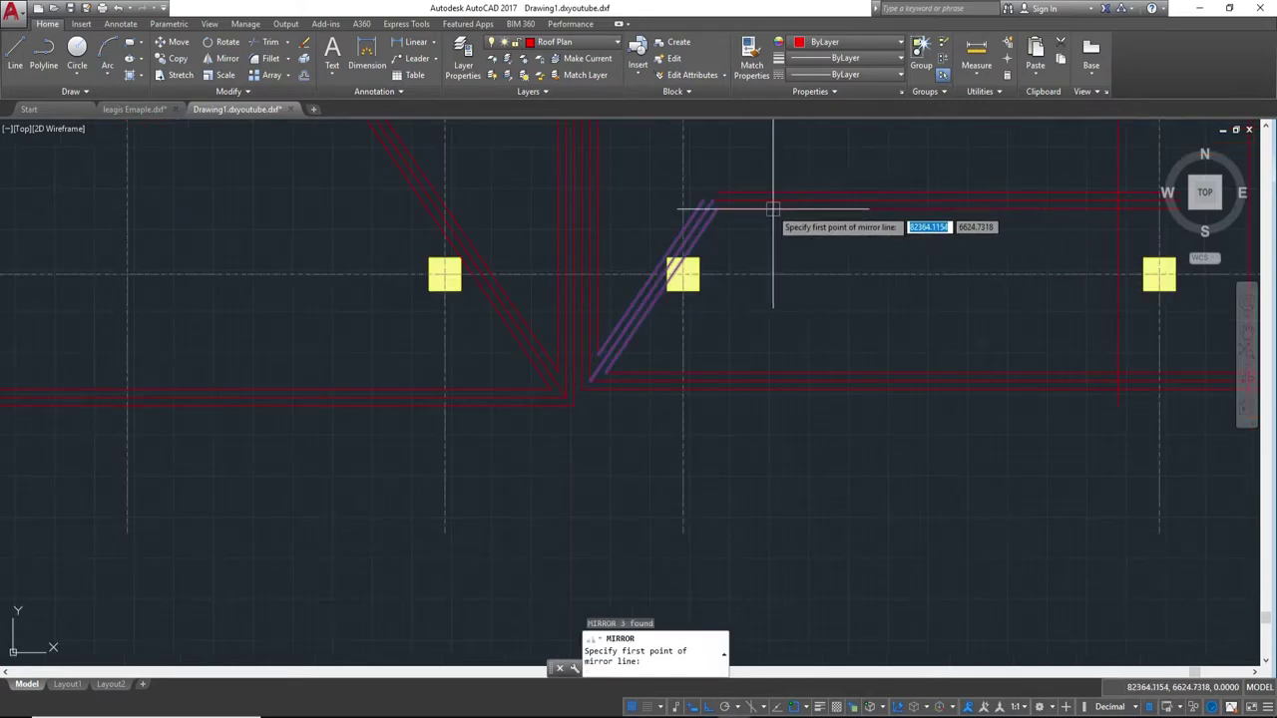
pyautogui.click(947, 201)
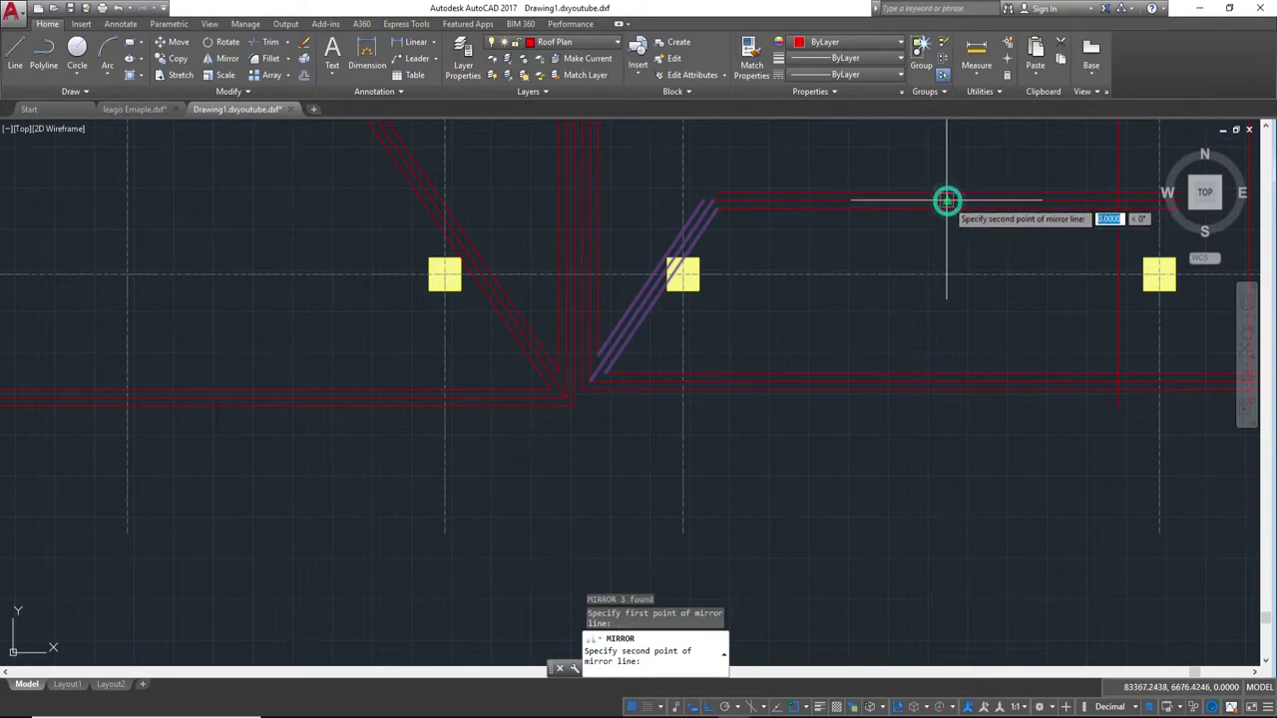
pyautogui.click(946, 373)
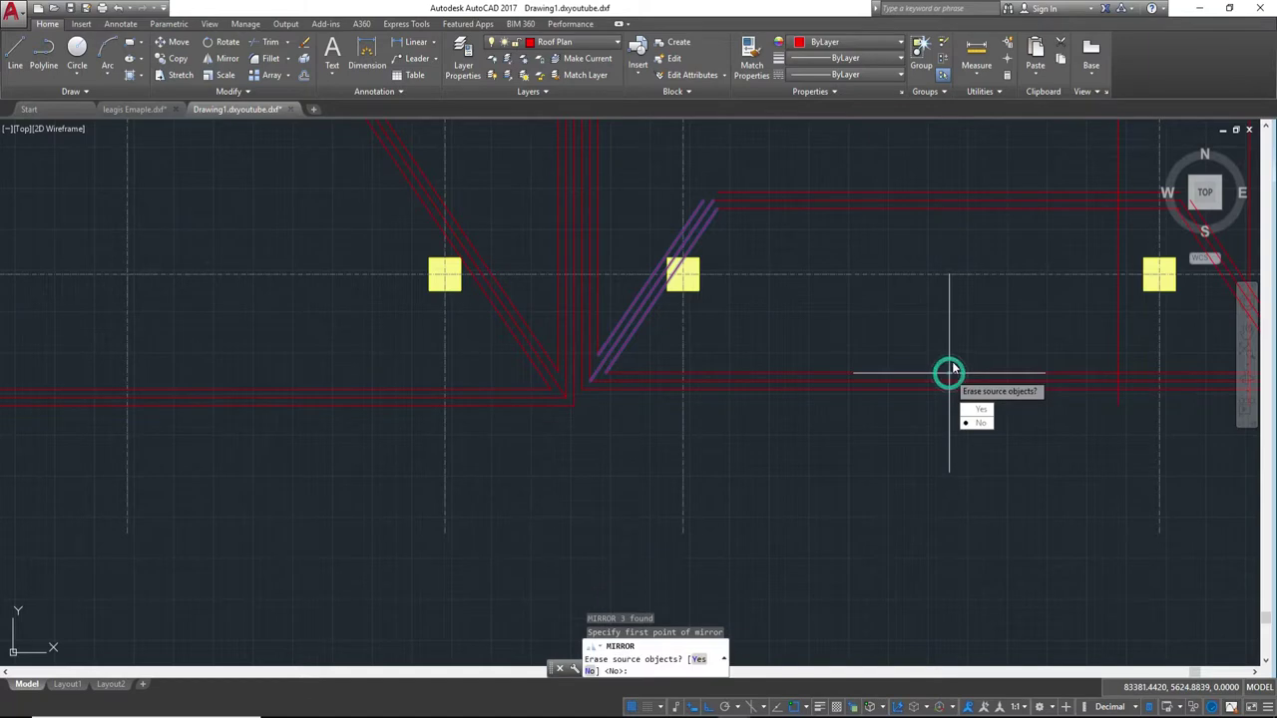
pyautogui.click(975, 429)
# - Pan to the right-hand corner and attempt to select the mirrored diagonals
pyautogui.moveTo(986, 377)
pyautogui.mouseDown(button='middle')
pyautogui.moveTo(844, 428)
pyautogui.moveTo(973, 402)
pyautogui.mouseUp(button='middle')
pyautogui.scroll(3, 953, 400)
pyautogui.scroll(-3, 1010, 390)
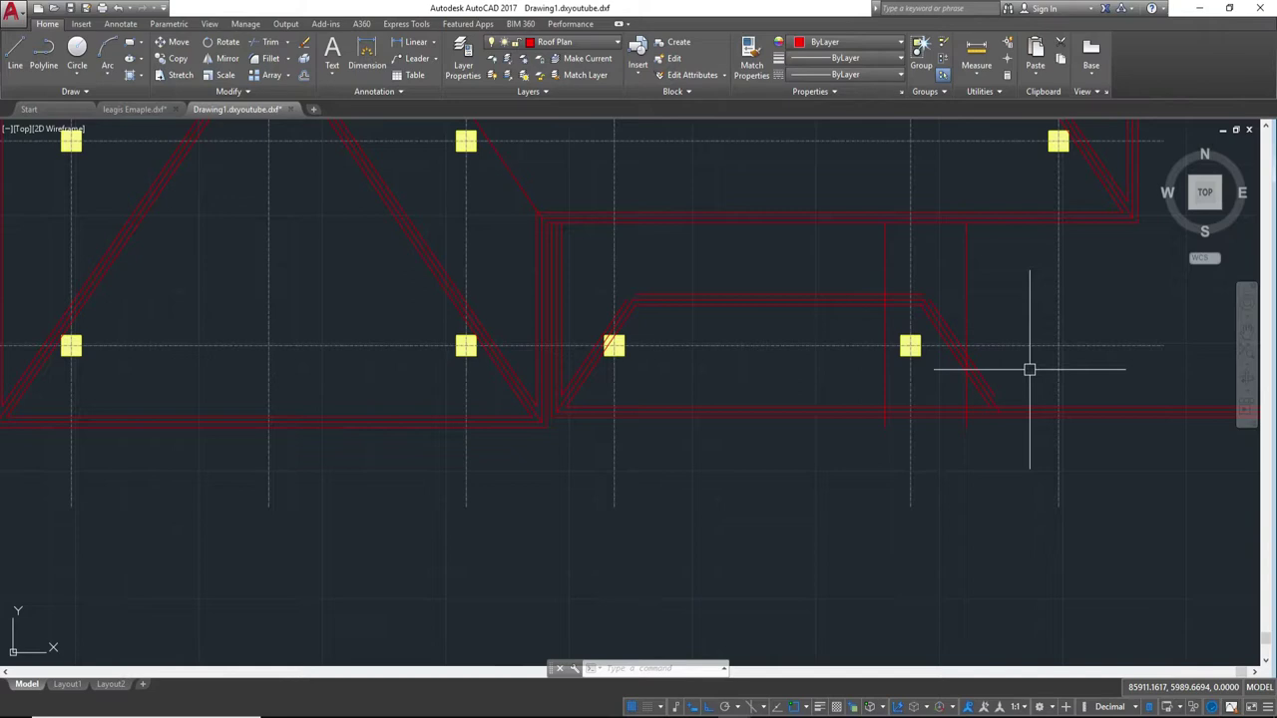
pyautogui.scroll(2, 994, 364)
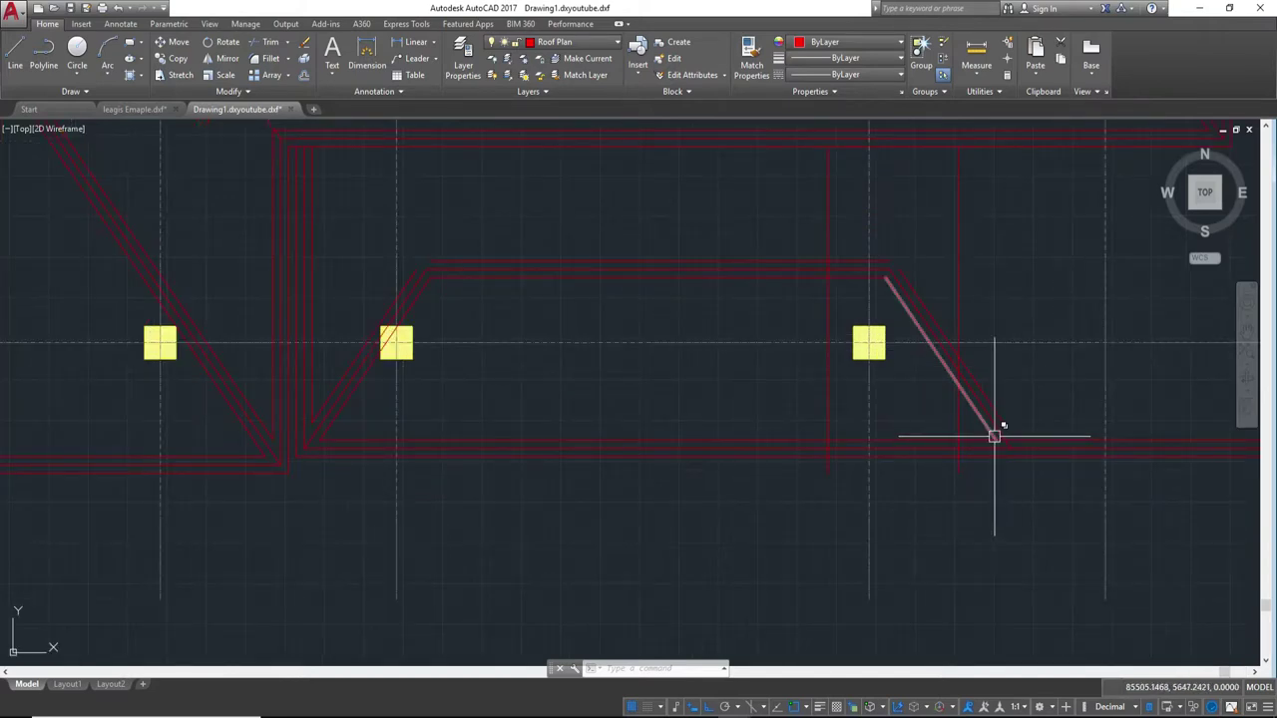
pyautogui.scroll(4, 991, 433)
pyautogui.click(958, 433)
pyautogui.click(973, 310)
pyautogui.click(1037, 367)
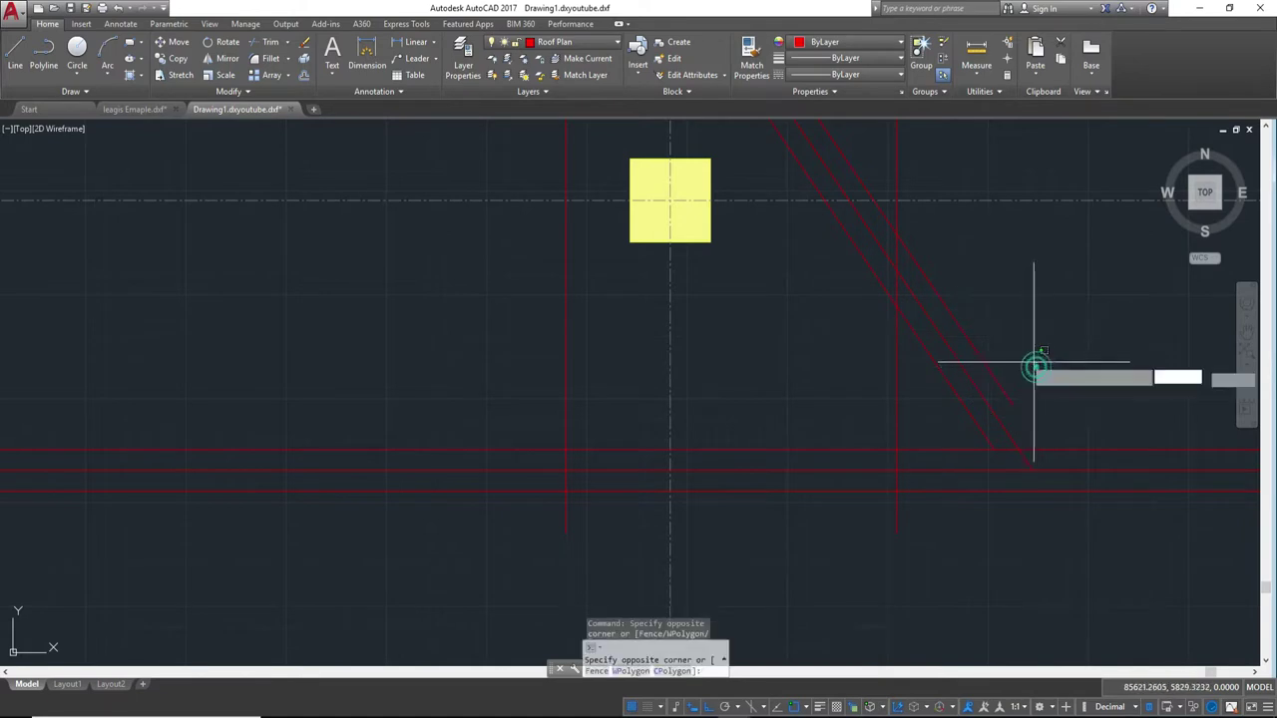
pyautogui.press('Escape')
pyautogui.scroll(-4, 998, 344)
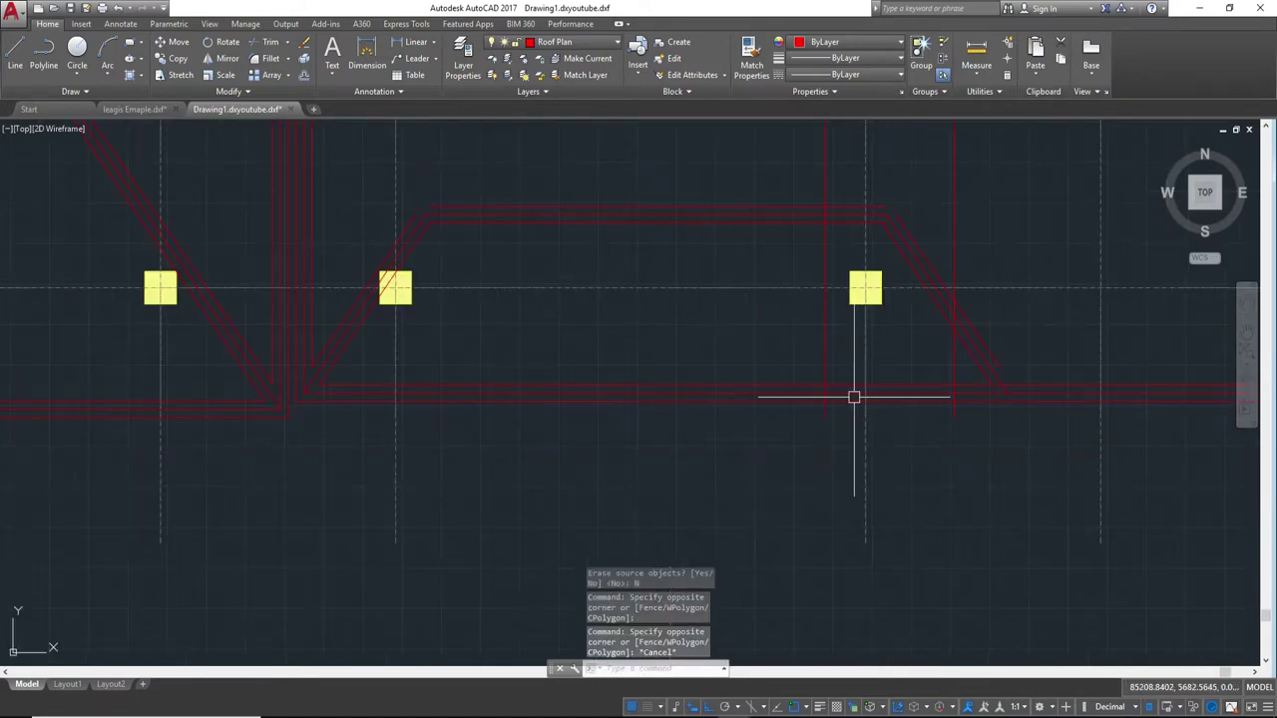
pyautogui.moveTo(824, 351); pyautogui.dragTo(864, 408, button='middle')
pyautogui.scroll(4, 849, 316)
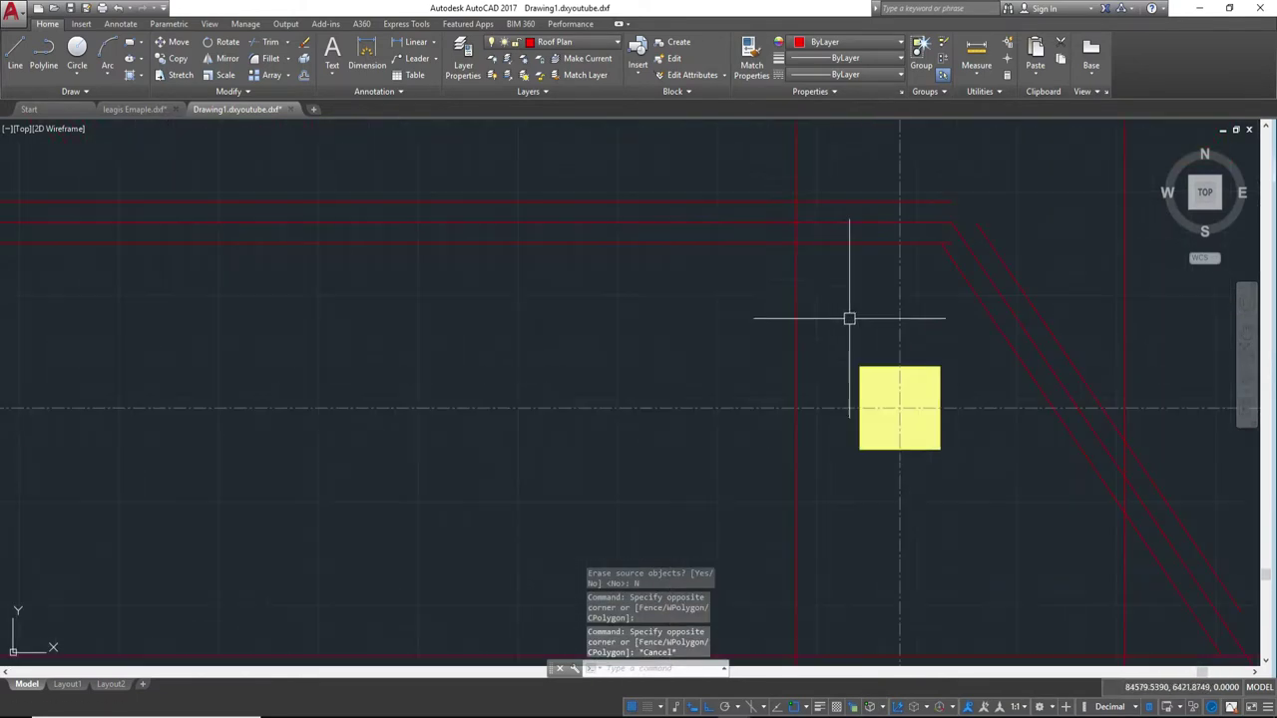
# - Move the three mirrored diagonals left to meet the horizontal lines
pyautogui.click(998, 356)
pyautogui.click(988, 202)
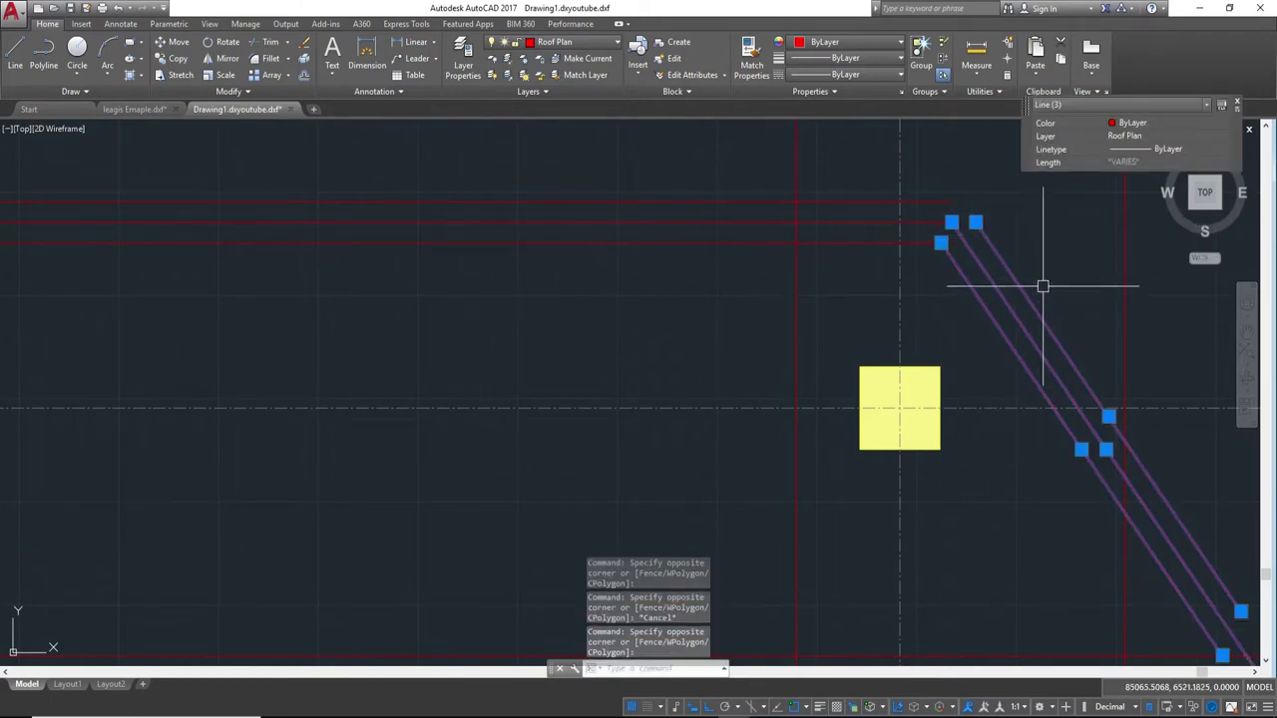
pyautogui.write('m')
pyautogui.press('Return')
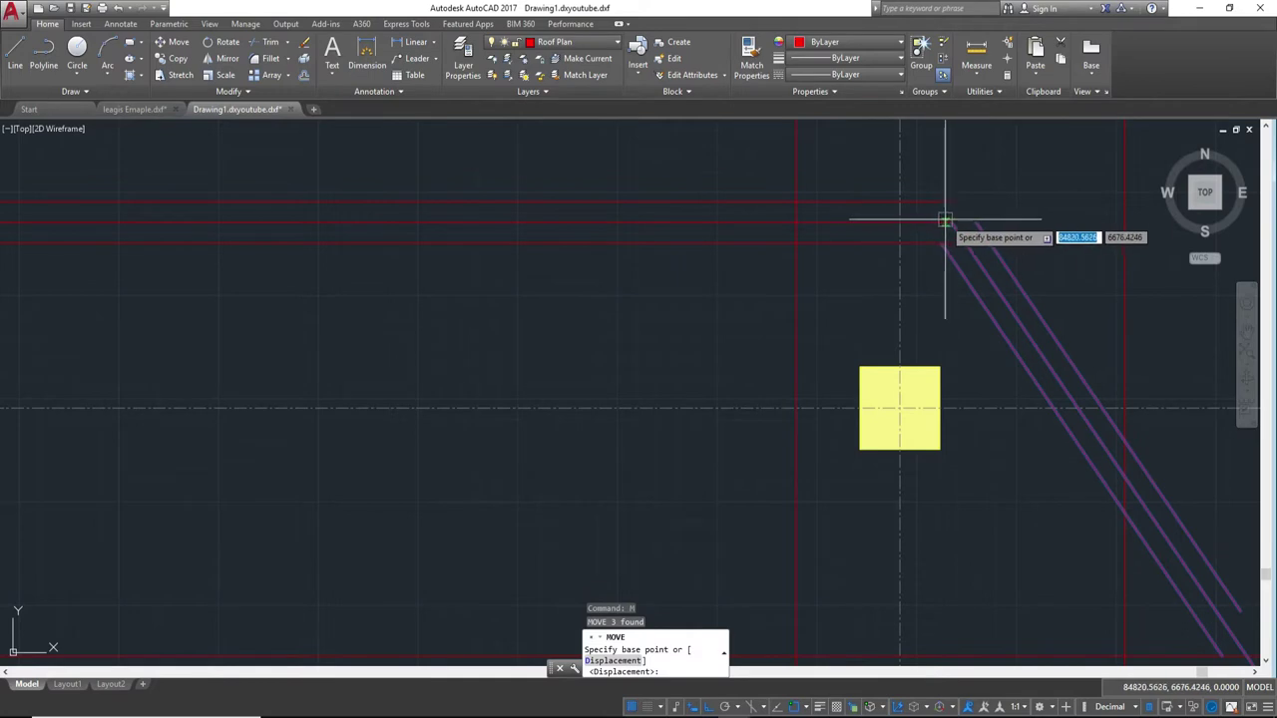
pyautogui.click(949, 220)
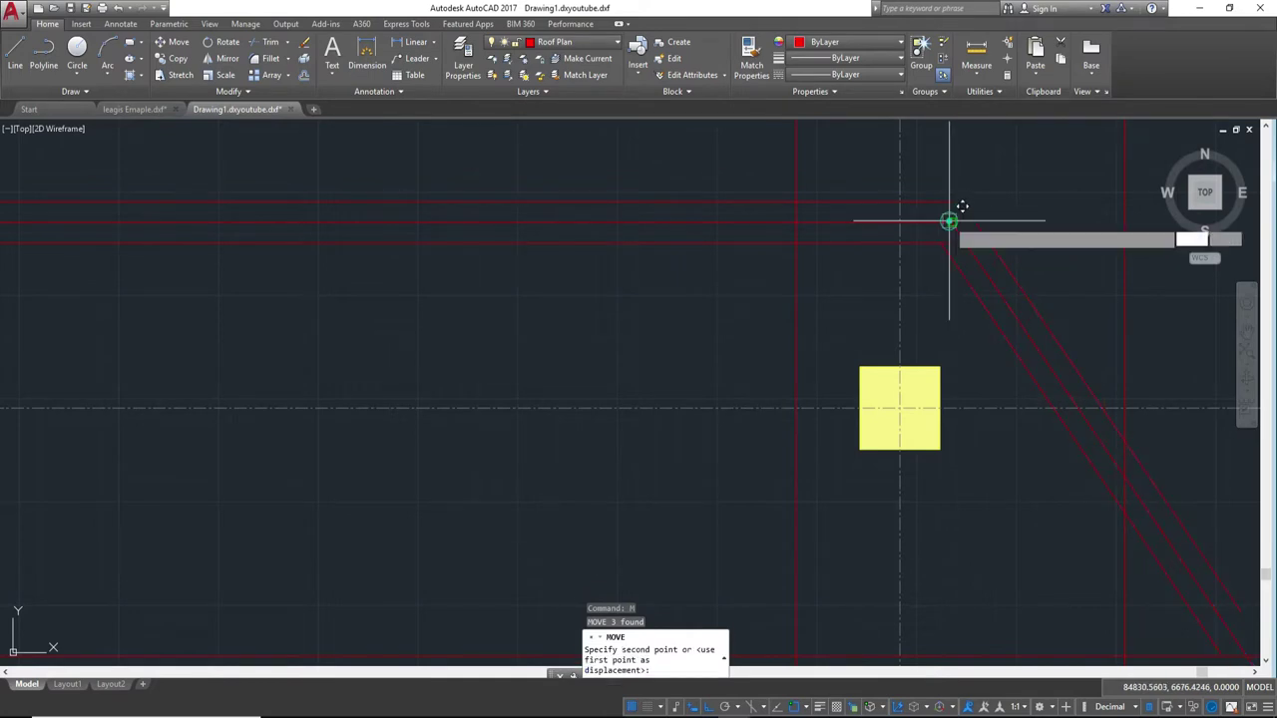
pyautogui.click(795, 222)
pyautogui.press('Escape')
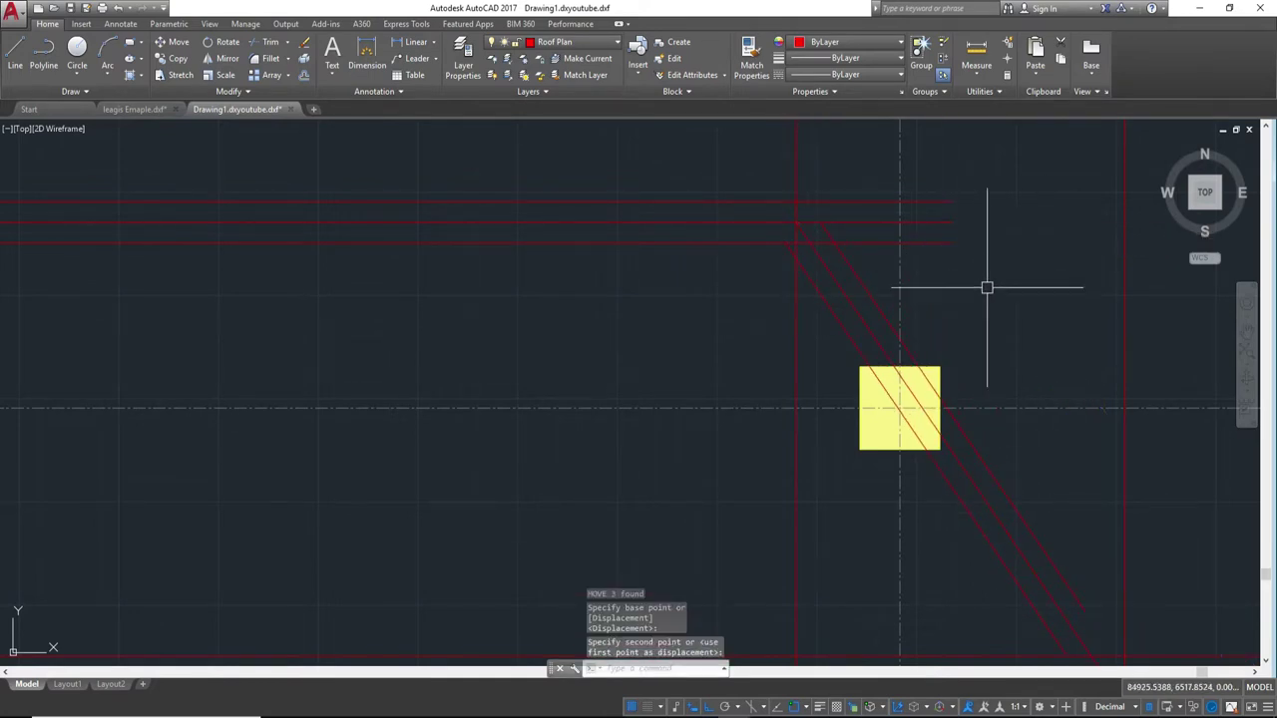
pyautogui.scroll(-4, 986, 286)
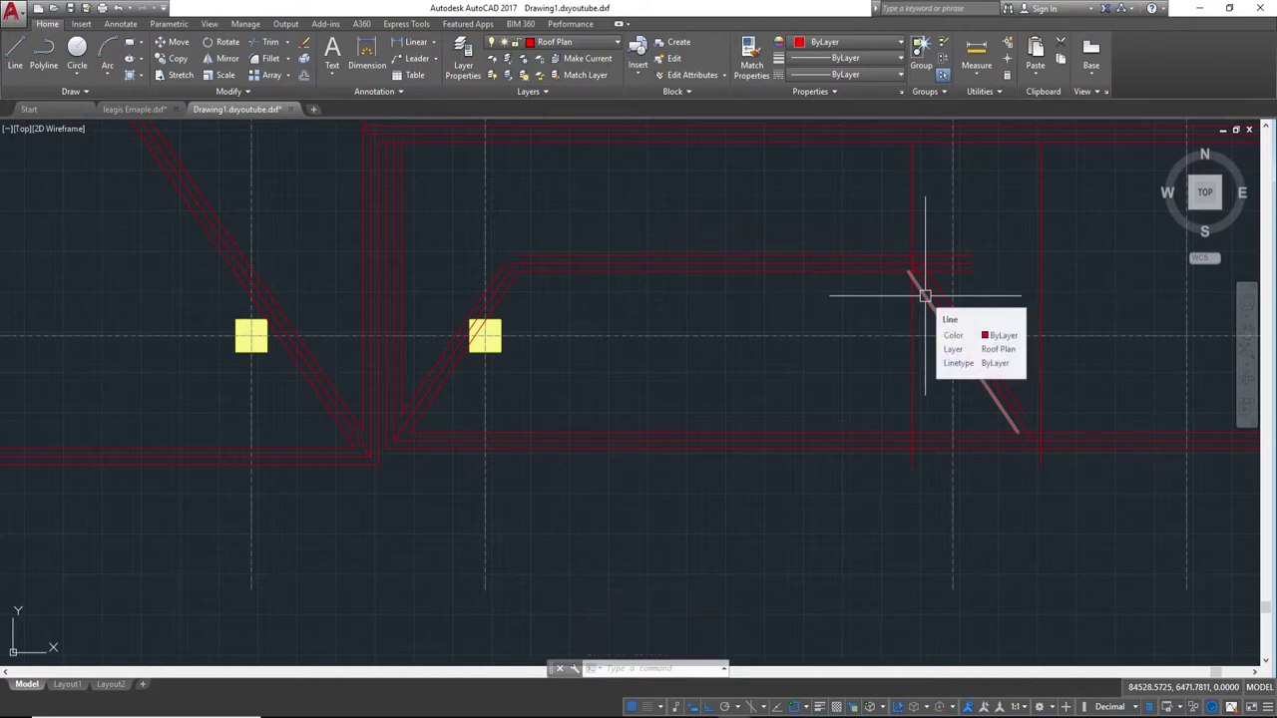
pyautogui.scroll(3, 993, 285)
pyautogui.moveTo(892, 295); pyautogui.dragTo(978, 425, button='middle')
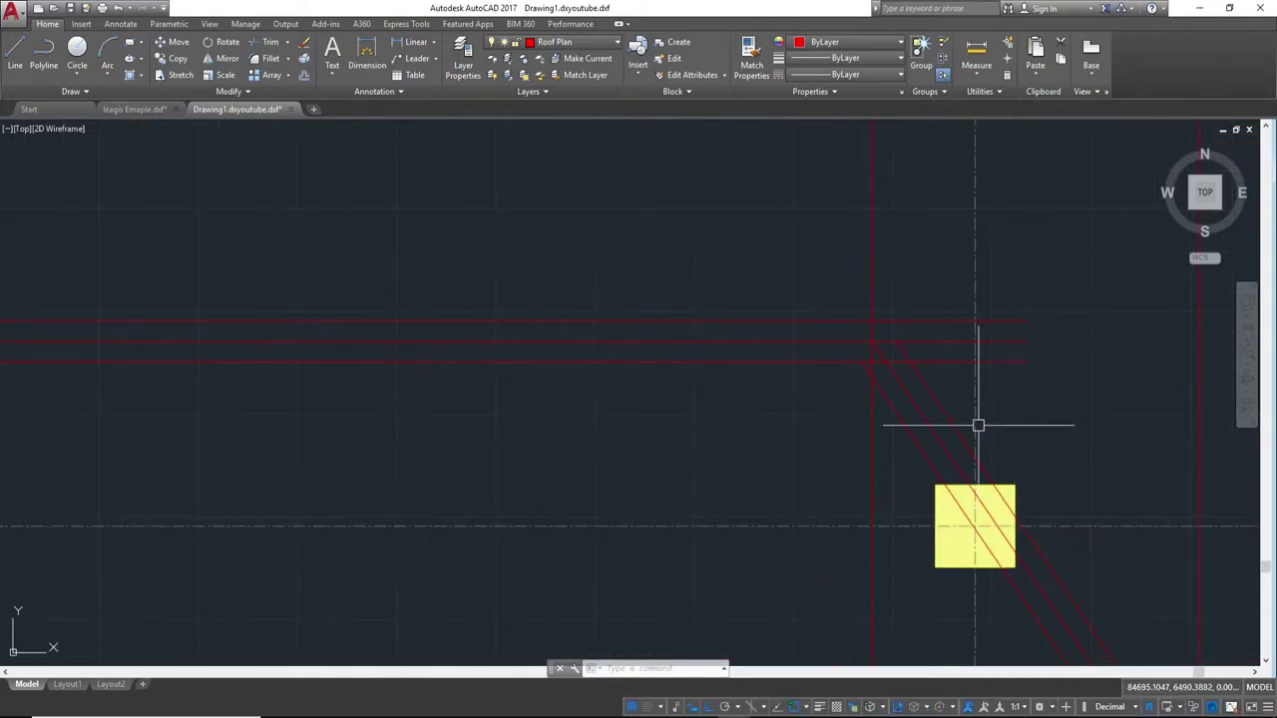
pyautogui.click(874, 489)
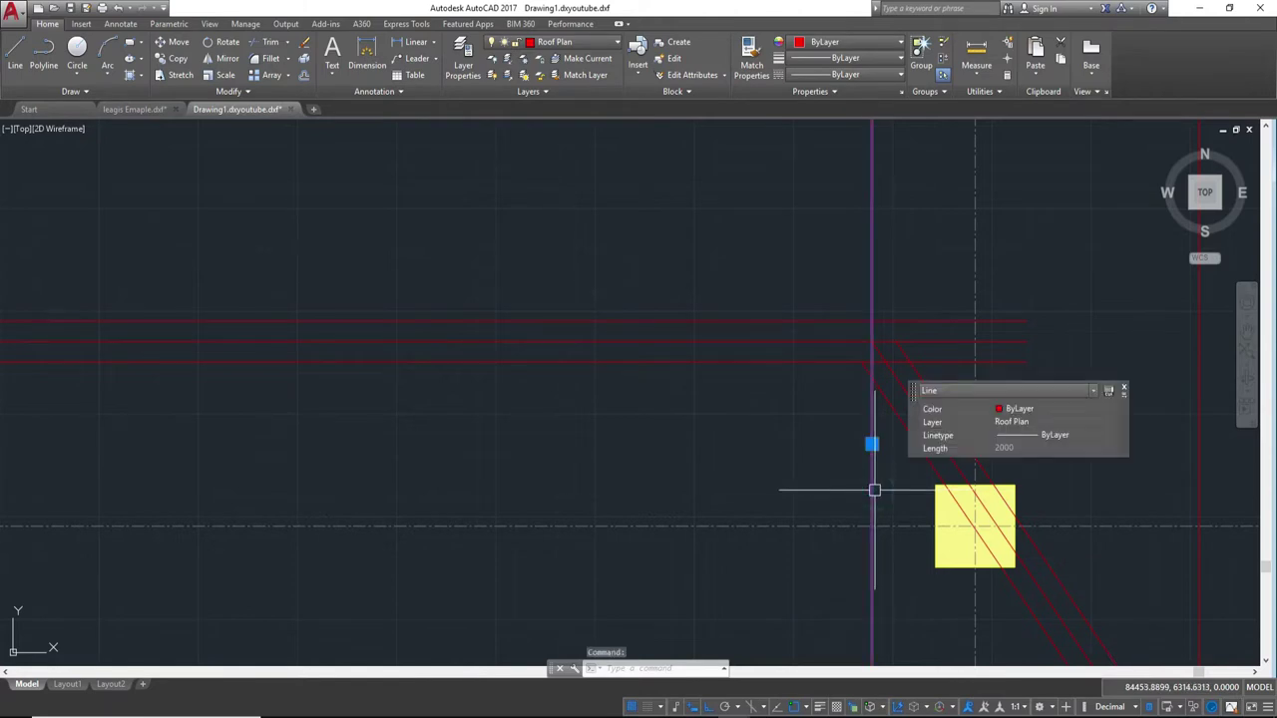
pyautogui.write('e')
pyautogui.press('Return')
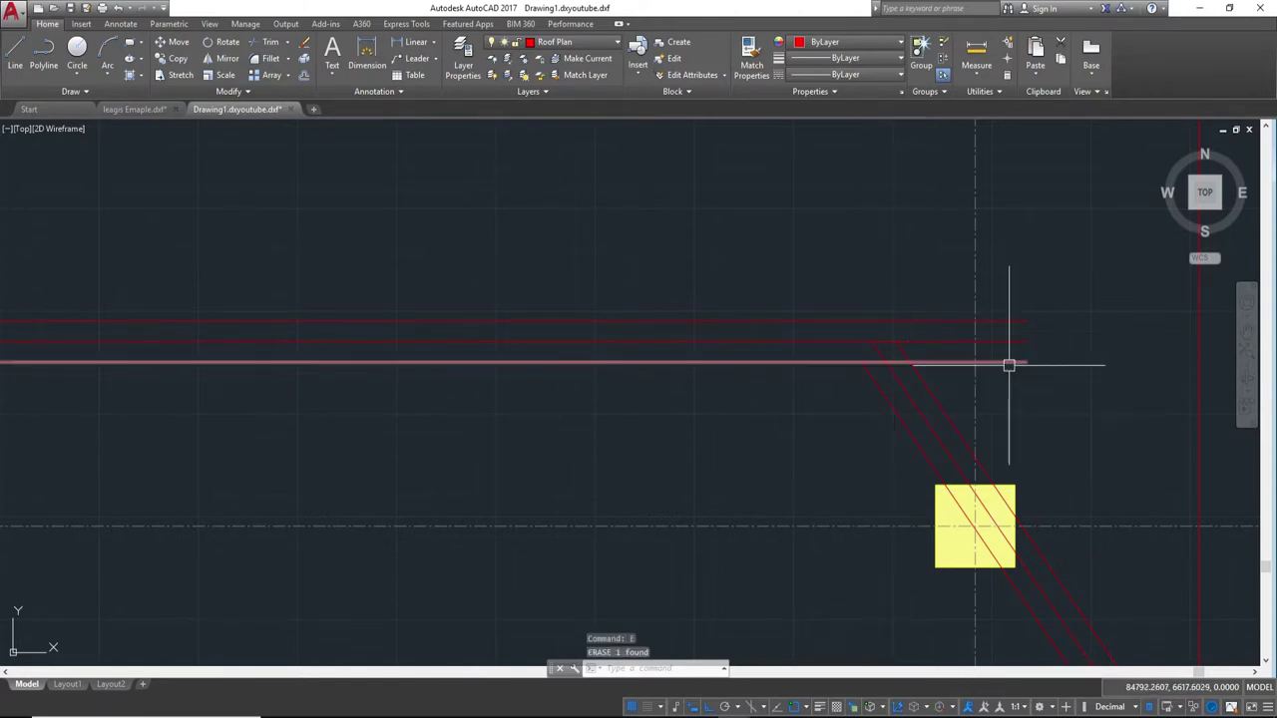
pyautogui.press('Return')
pyautogui.press('Return')
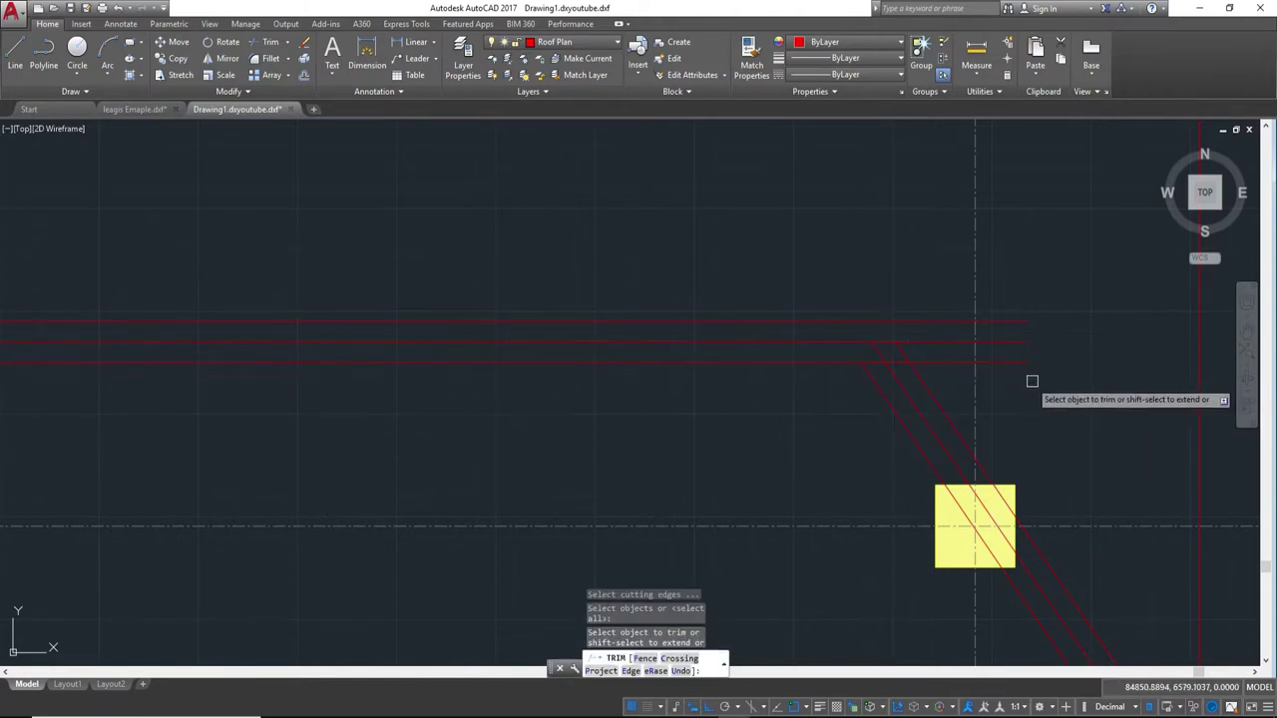
pyautogui.click(1031, 370)
pyautogui.click(988, 259)
pyautogui.click(953, 371)
pyautogui.click(955, 361)
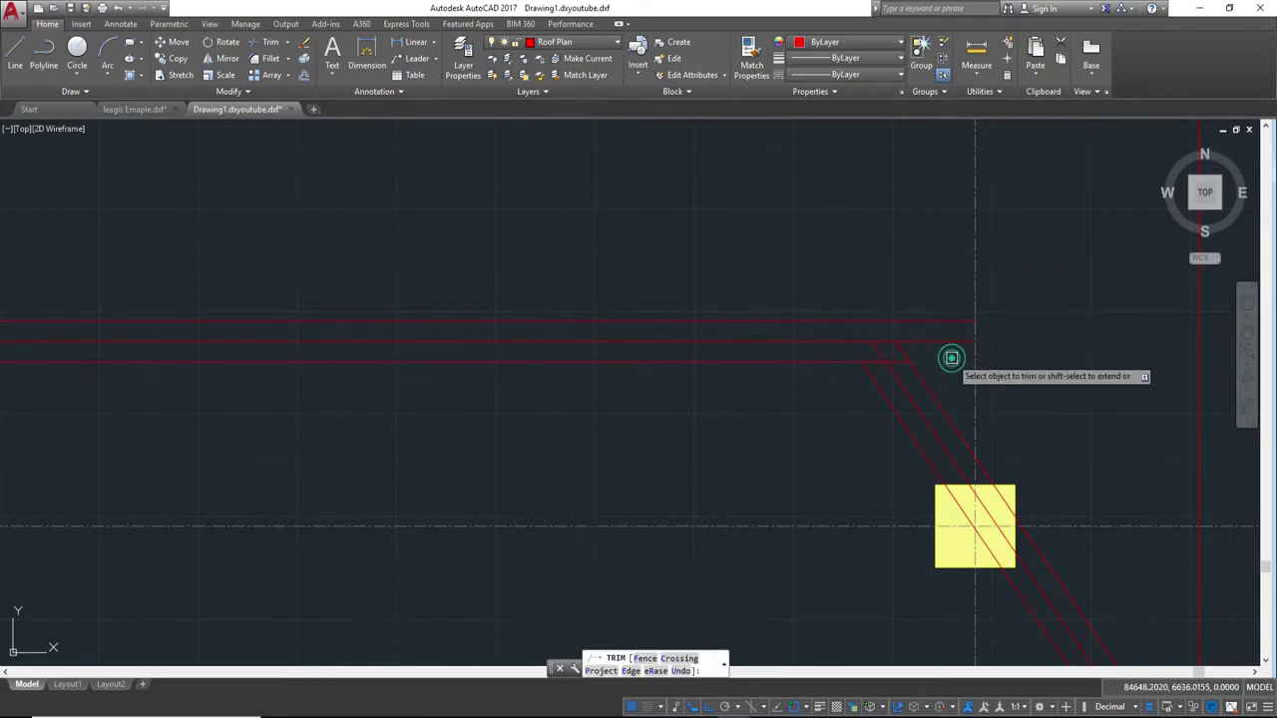
pyautogui.scroll(4, 908, 386)
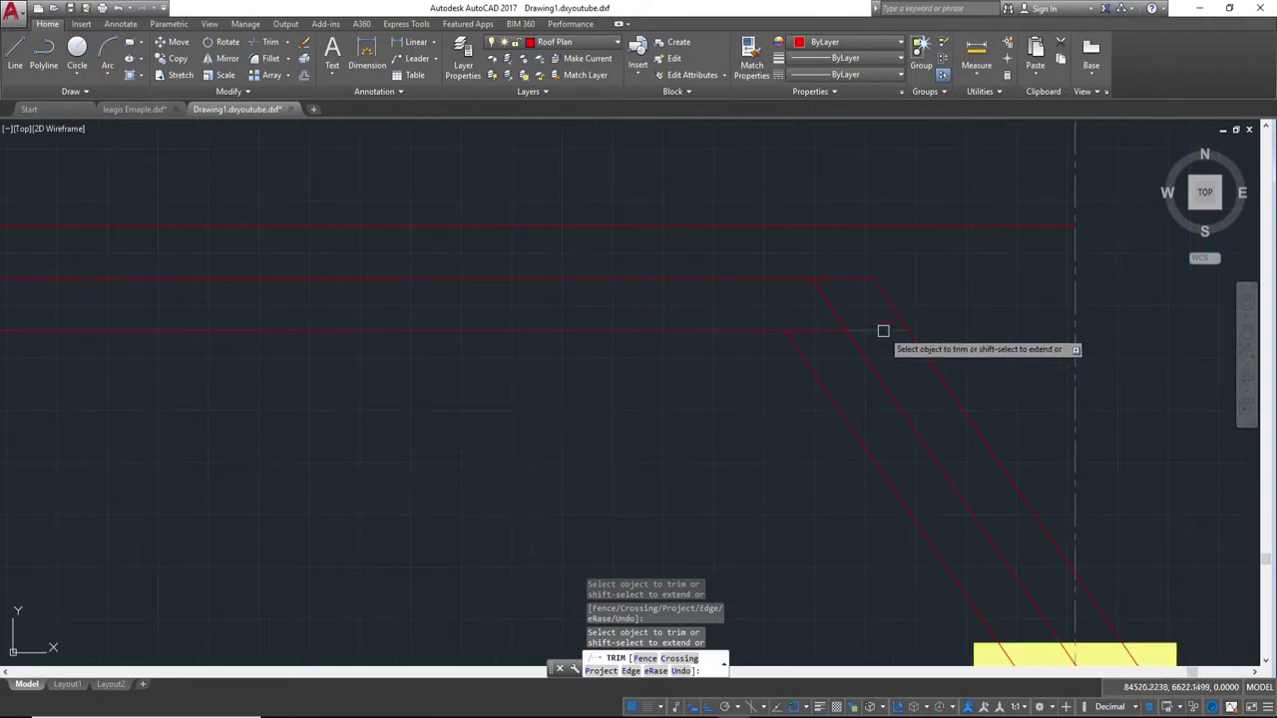
pyautogui.click(830, 333)
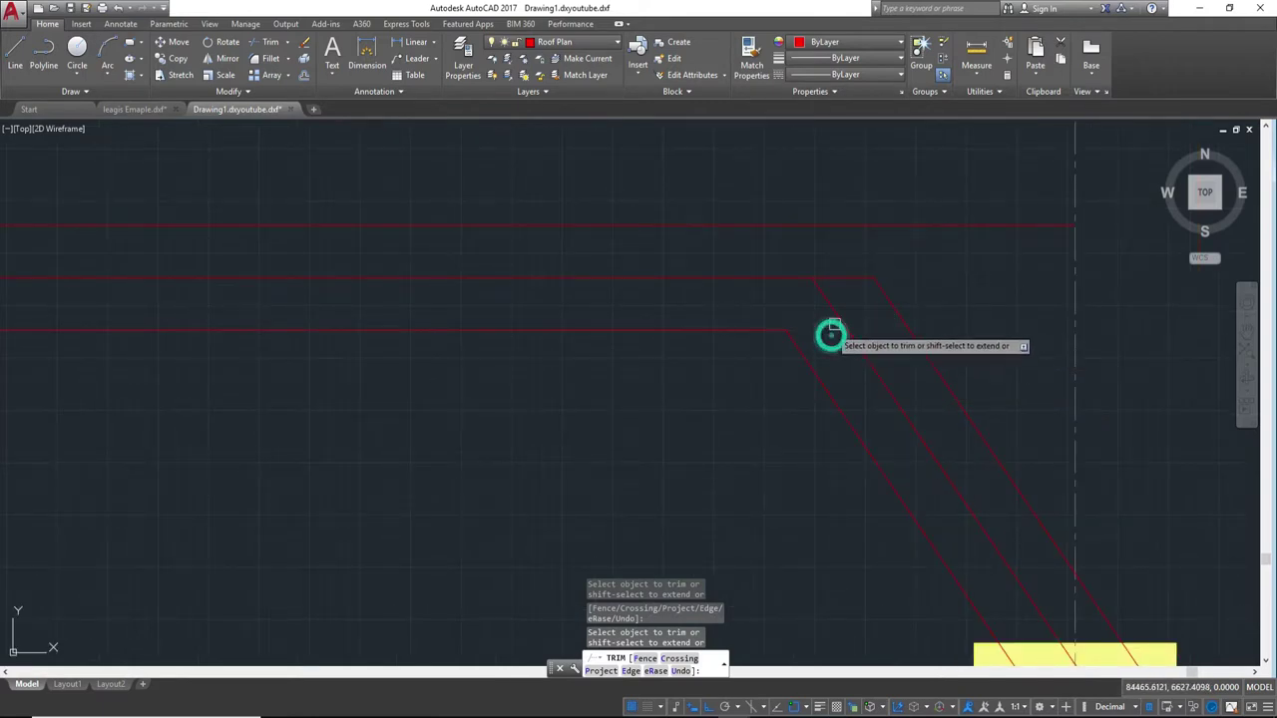
pyautogui.scroll(-4, 866, 341)
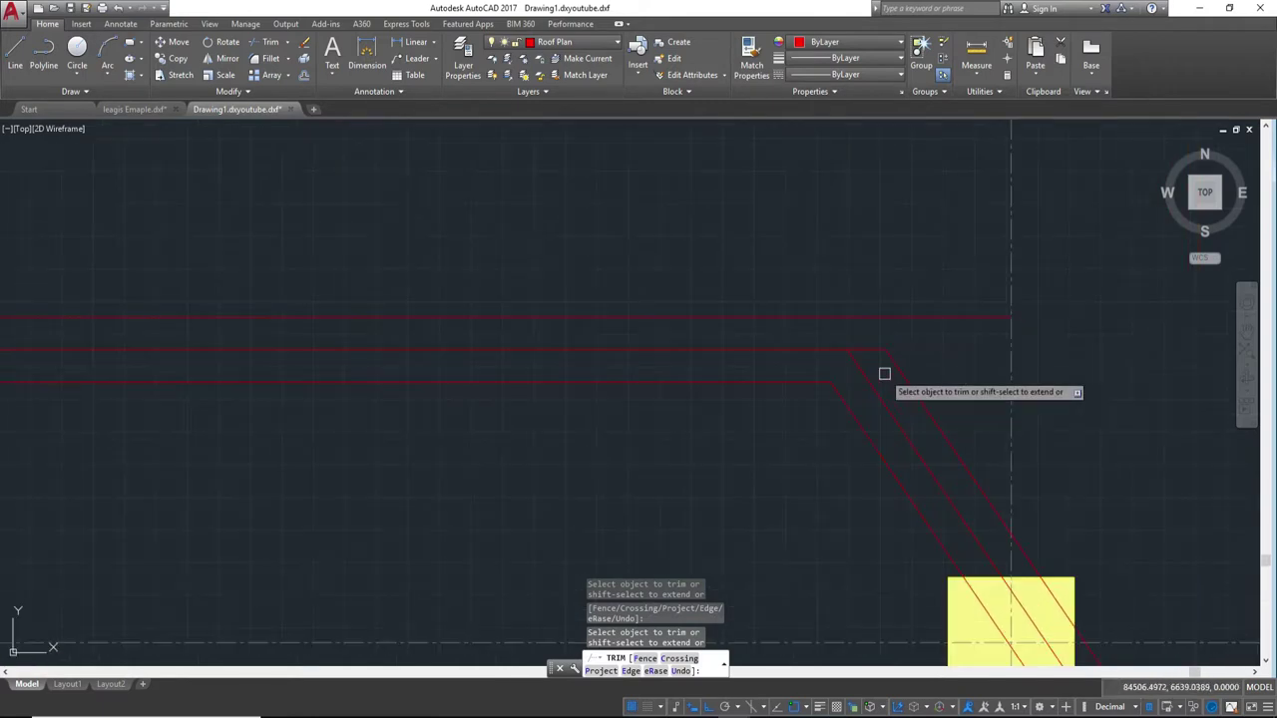
pyautogui.scroll(2, 888, 289)
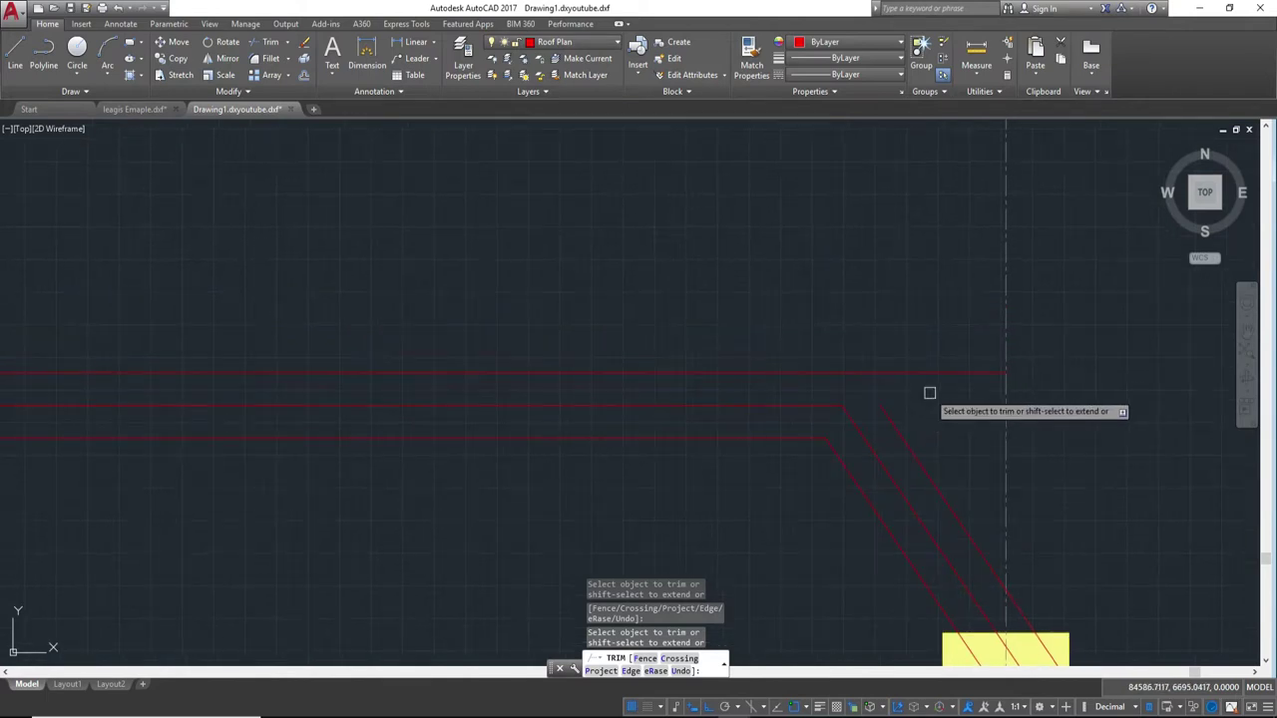
pyautogui.press('Escape')
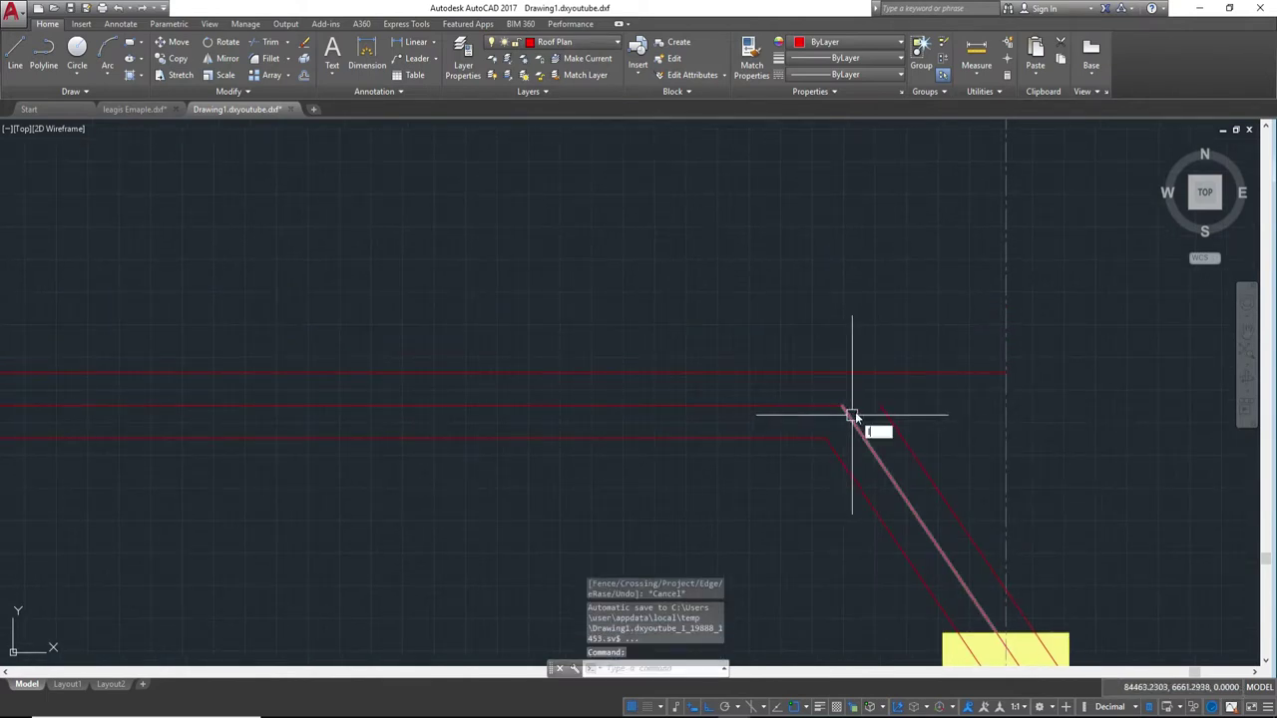
pyautogui.write('l')
pyautogui.press('Return')
pyautogui.click(827, 437)
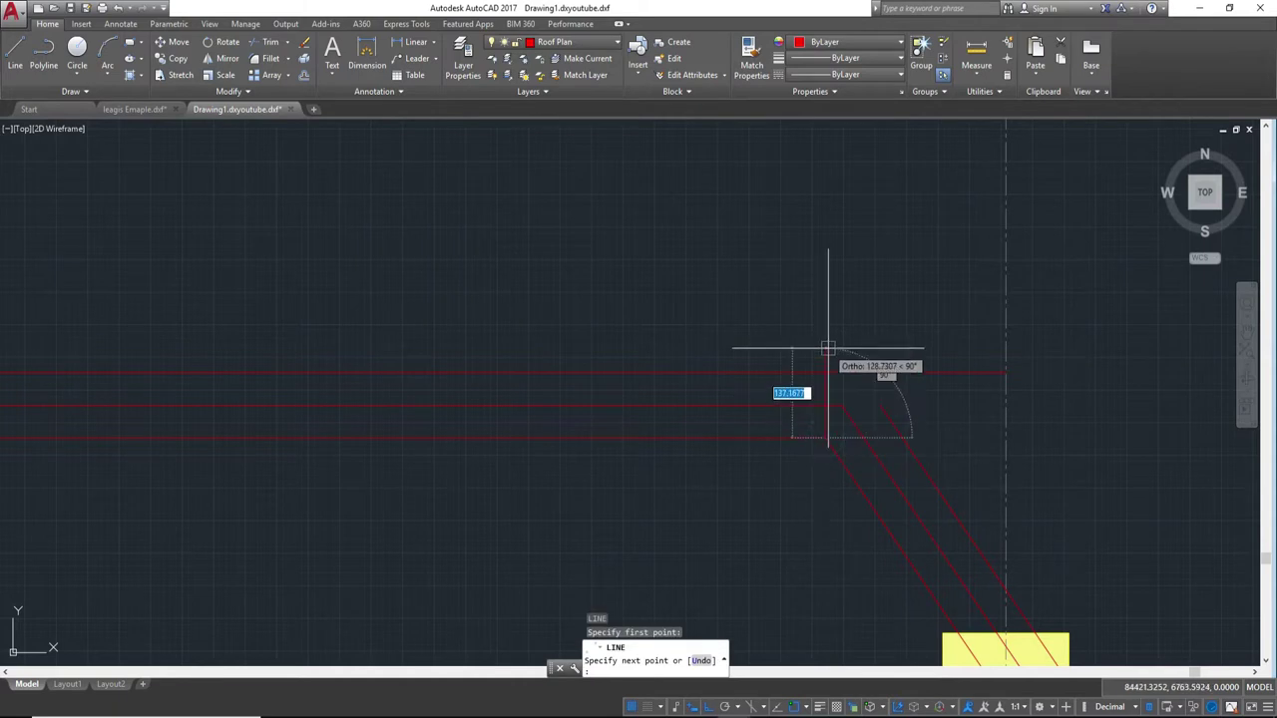
pyautogui.click(827, 374)
pyautogui.press('Escape')
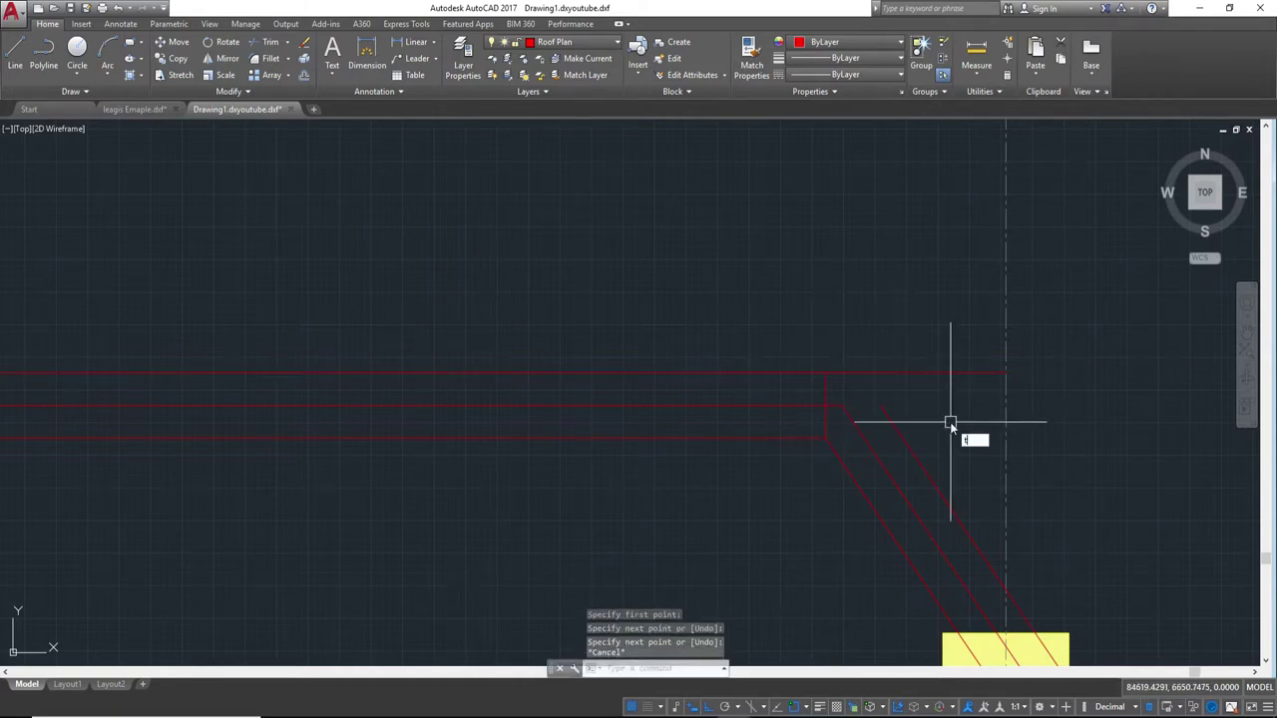
pyautogui.press('Return')
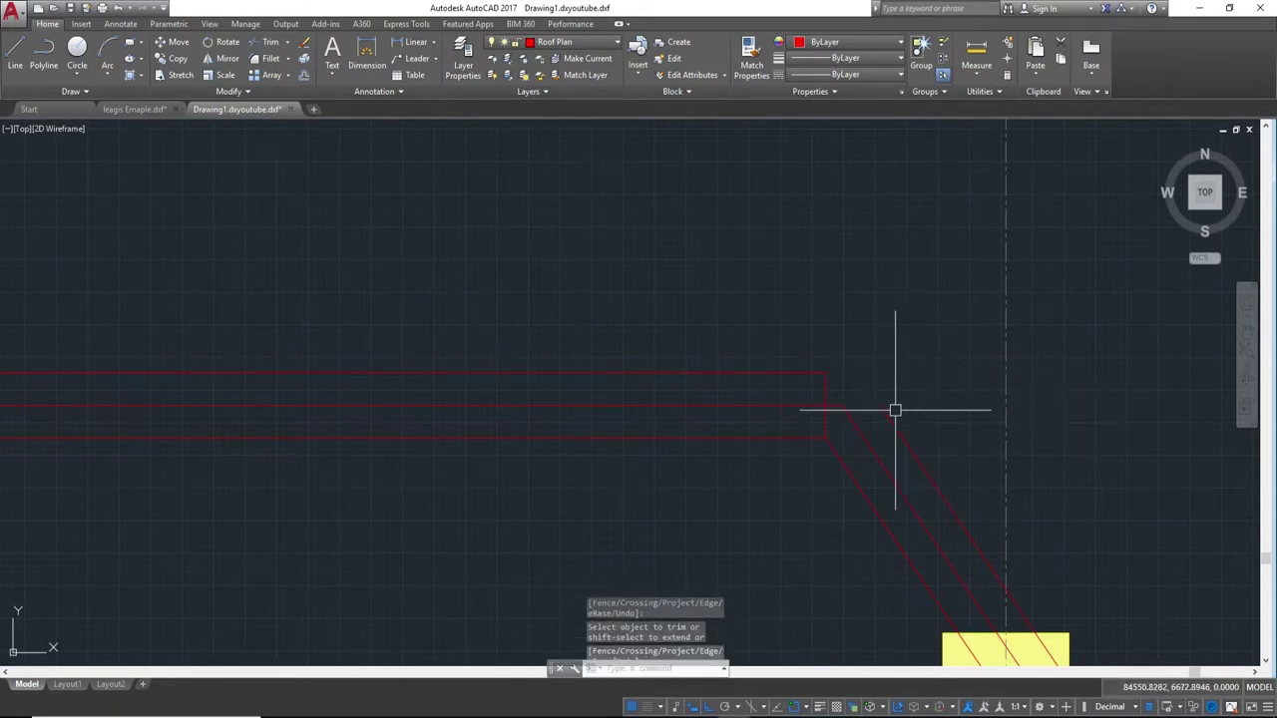
pyautogui.scroll(4, 848, 389)
pyautogui.press('Escape')
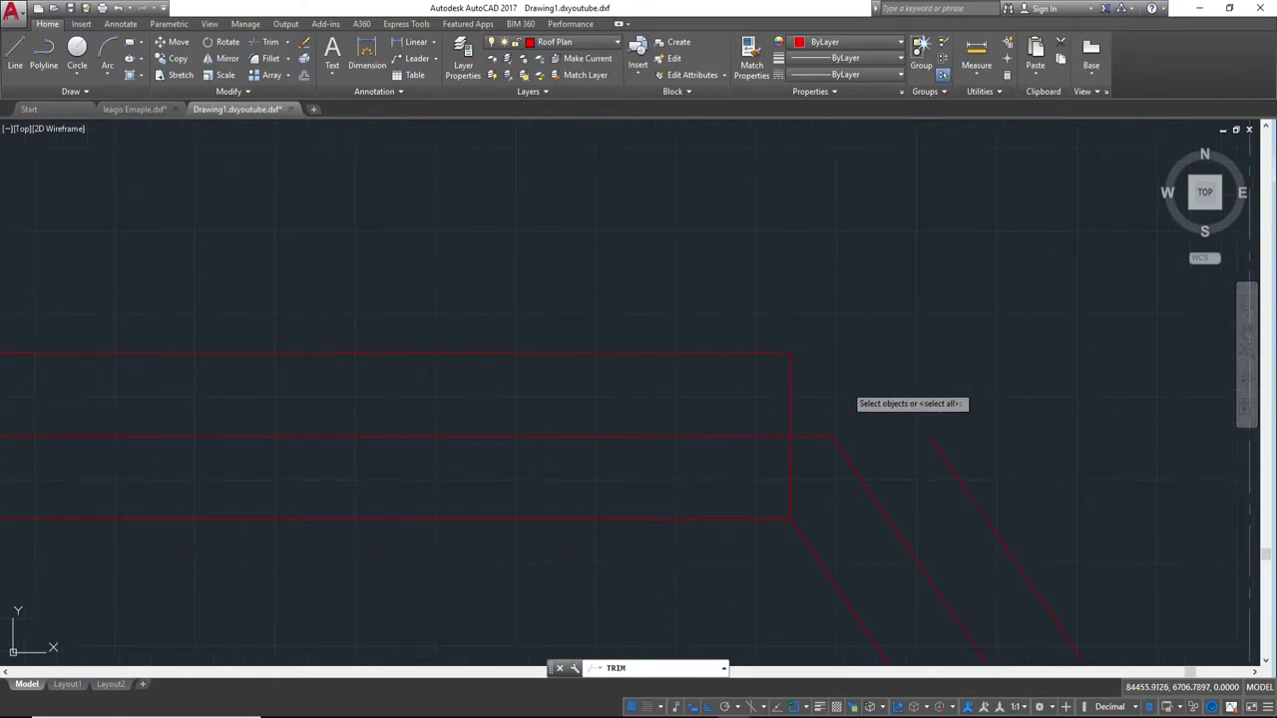
pyautogui.click(796, 394)
pyautogui.write('e')
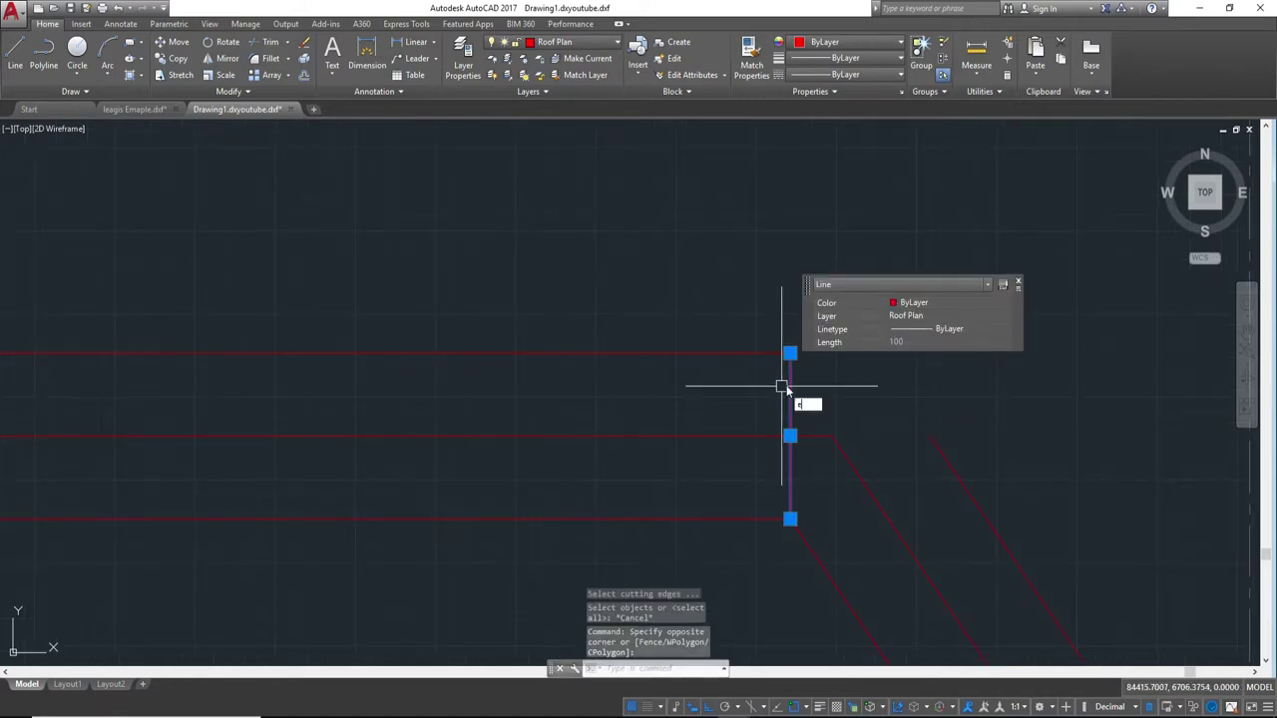
pyautogui.press('Return')
pyautogui.scroll(-3, 907, 413)
pyautogui.scroll(2, 957, 422)
# - Window-select the three diagonal hip lines and begin moving them from an endpoint
pyautogui.moveTo(957, 422); pyautogui.dragTo(830, 308, button='middle')
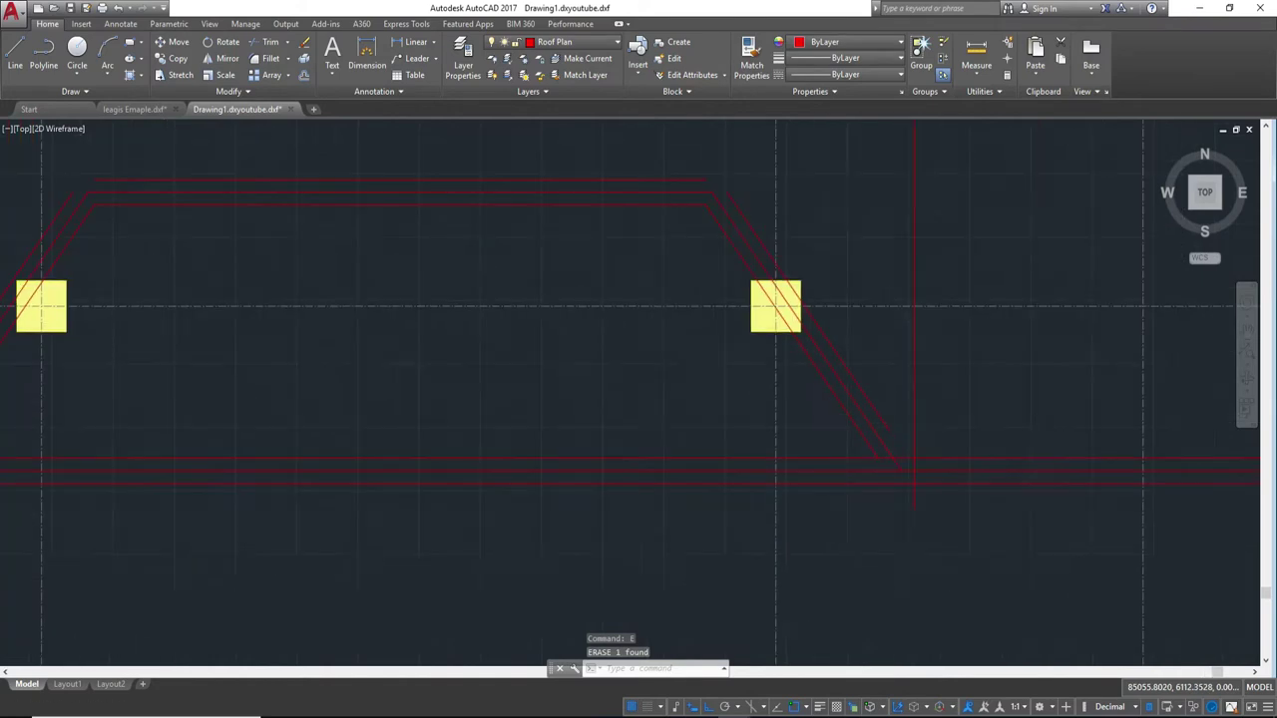
pyautogui.scroll(-2, 903, 460)
pyautogui.moveTo(904, 461); pyautogui.dragTo(884, 456, button='middle')
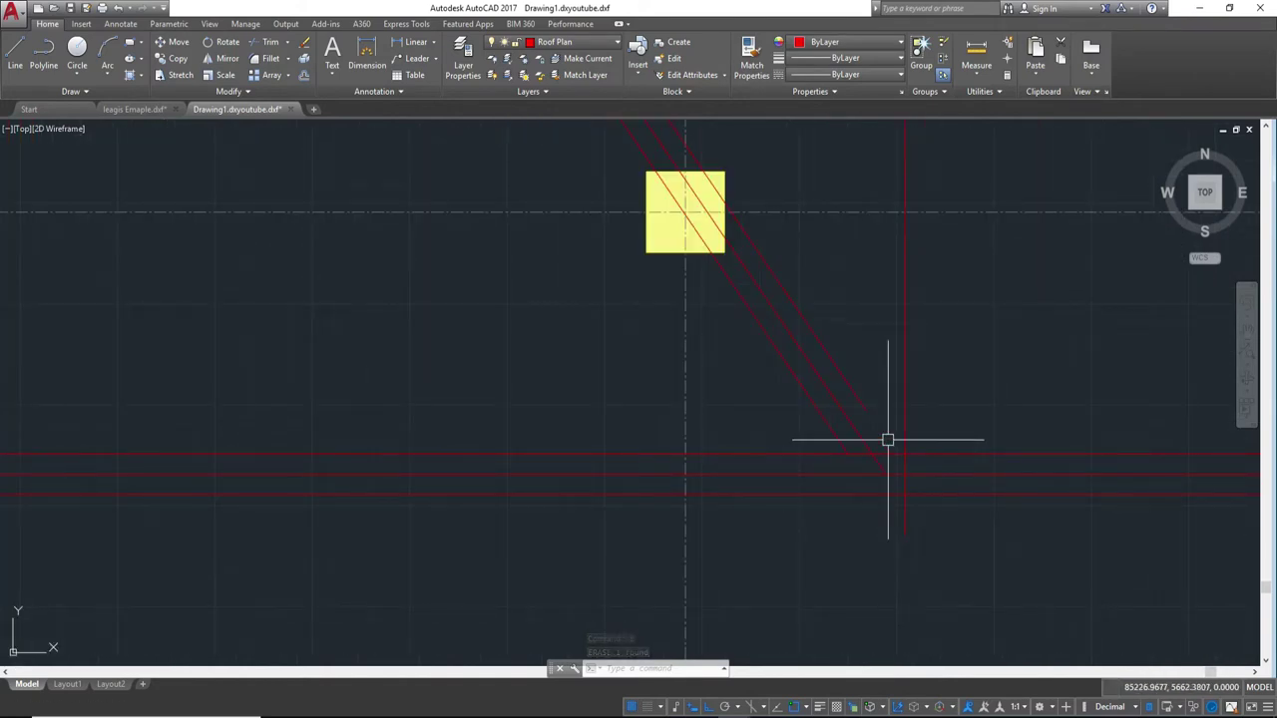
pyautogui.moveTo(971, 507); pyautogui.dragTo(898, 423, button='middle')
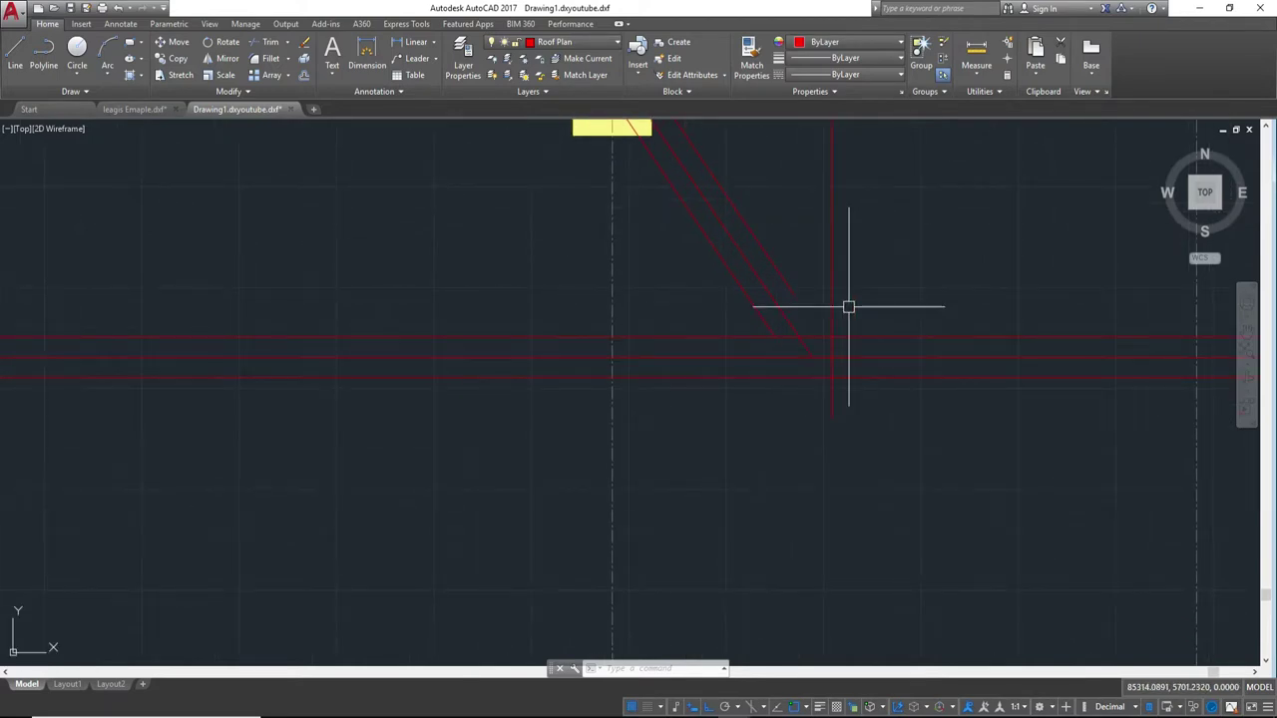
pyautogui.scroll(2, 769, 299)
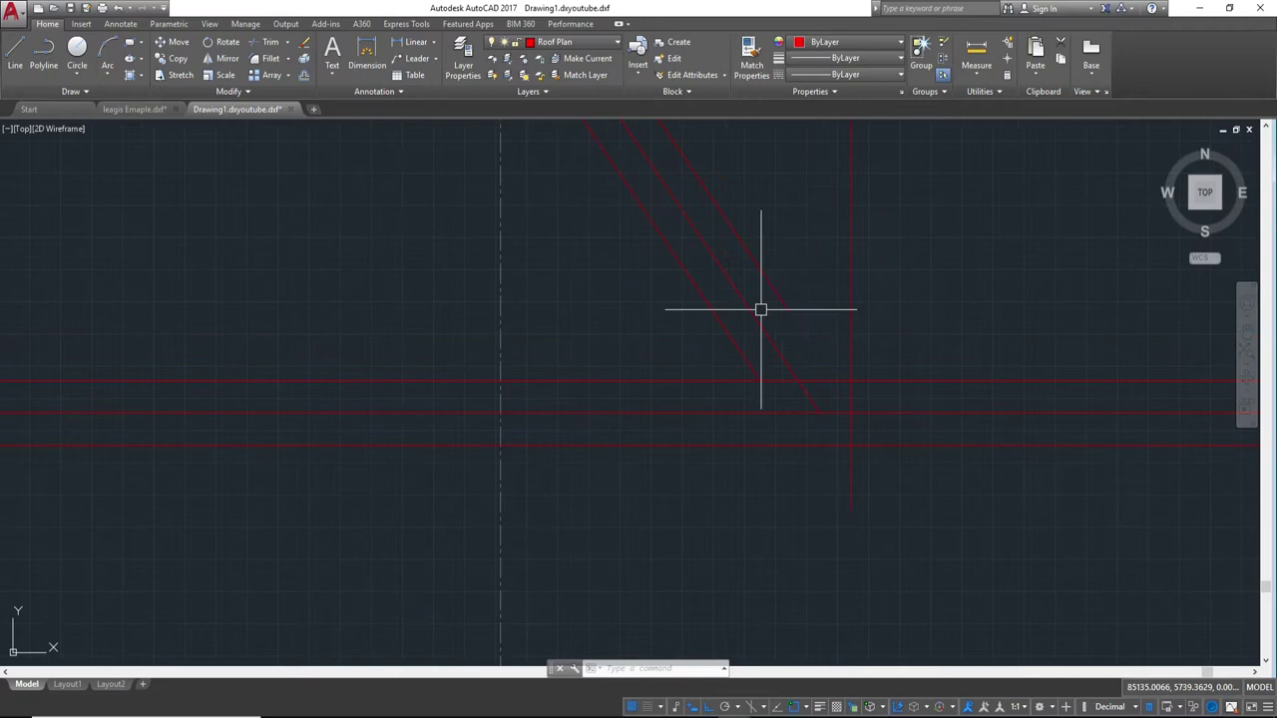
pyautogui.click(697, 329)
pyautogui.click(708, 155)
pyautogui.click(727, 348)
pyautogui.click(683, 156)
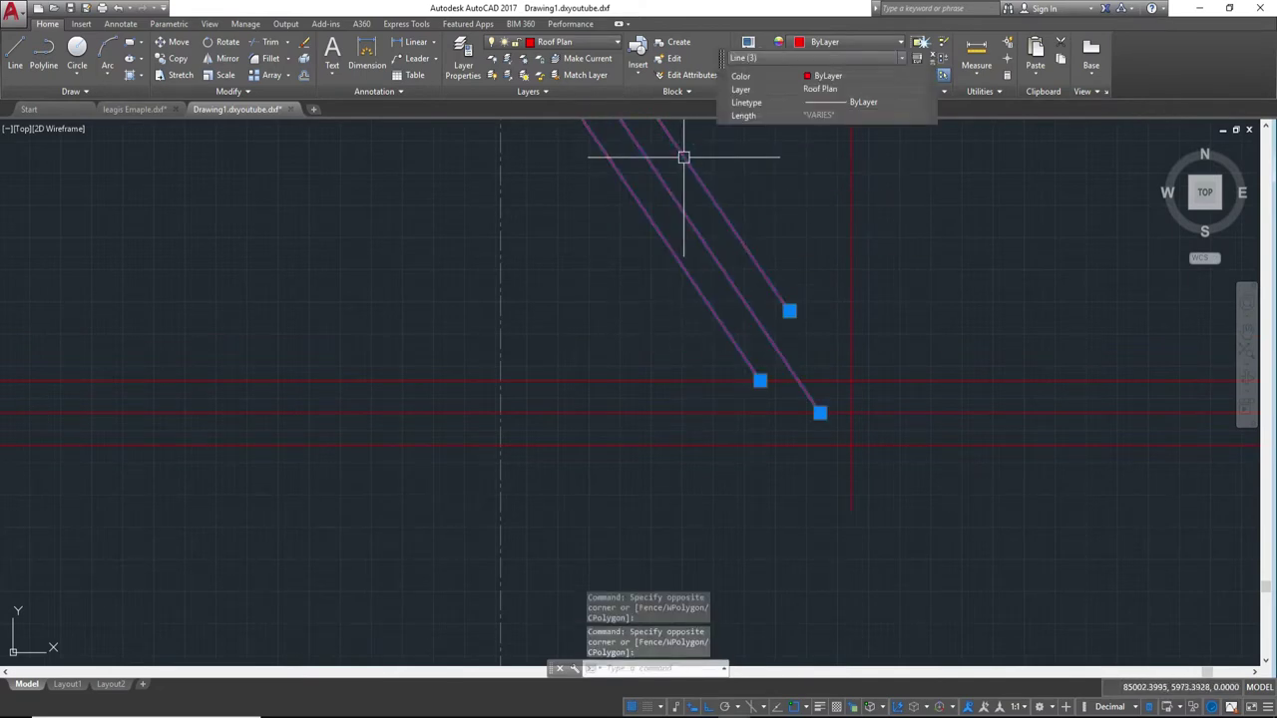
pyautogui.write('m')
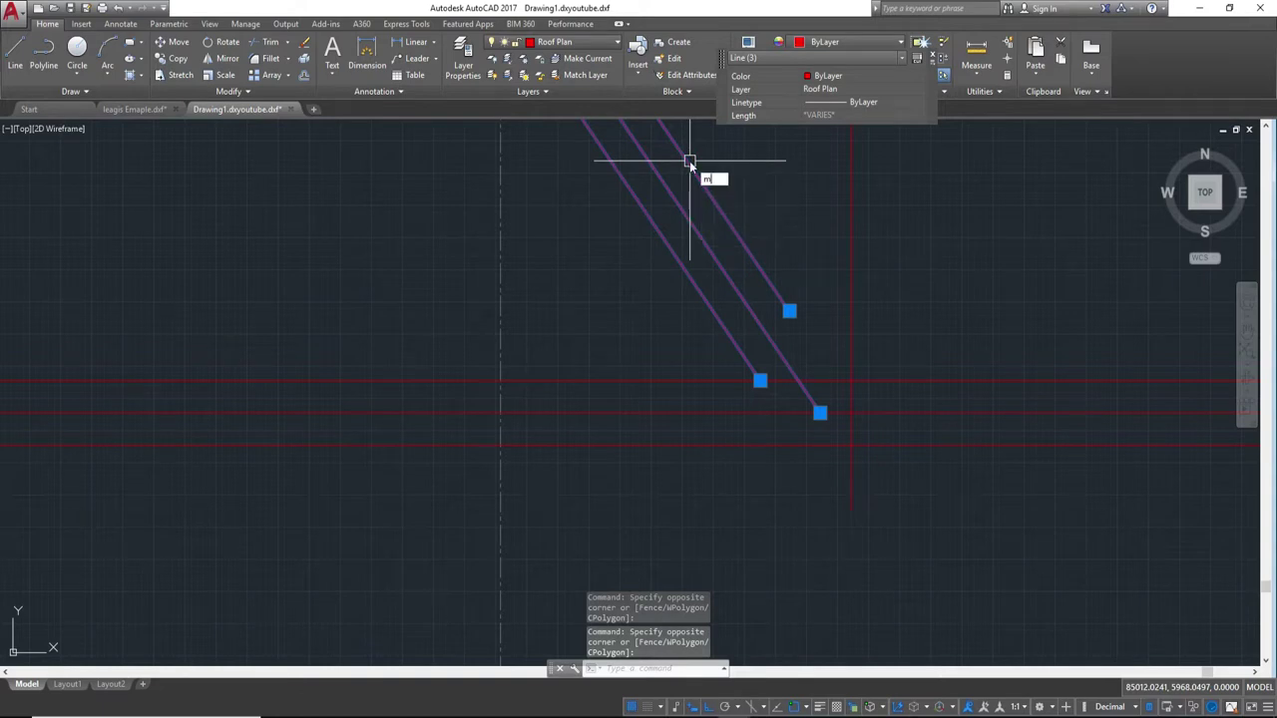
pyautogui.press('Return')
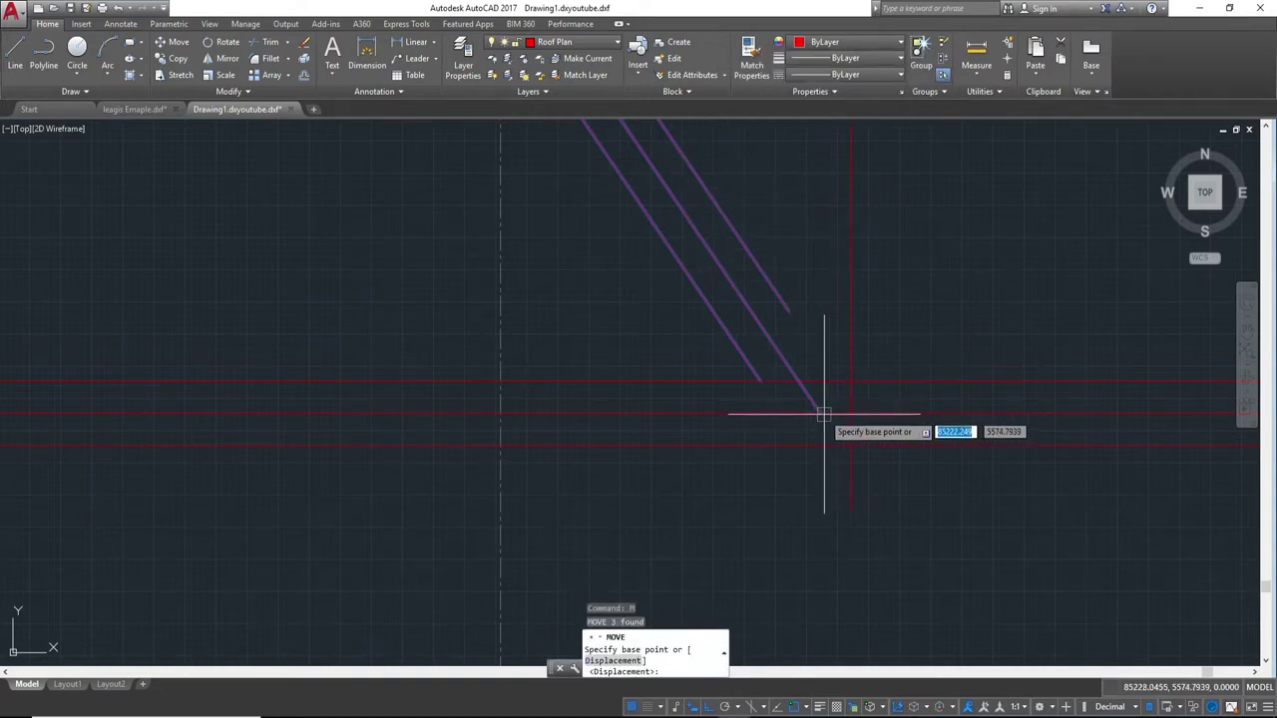
pyautogui.click(820, 412)
pyautogui.scroll(-3, 849, 408)
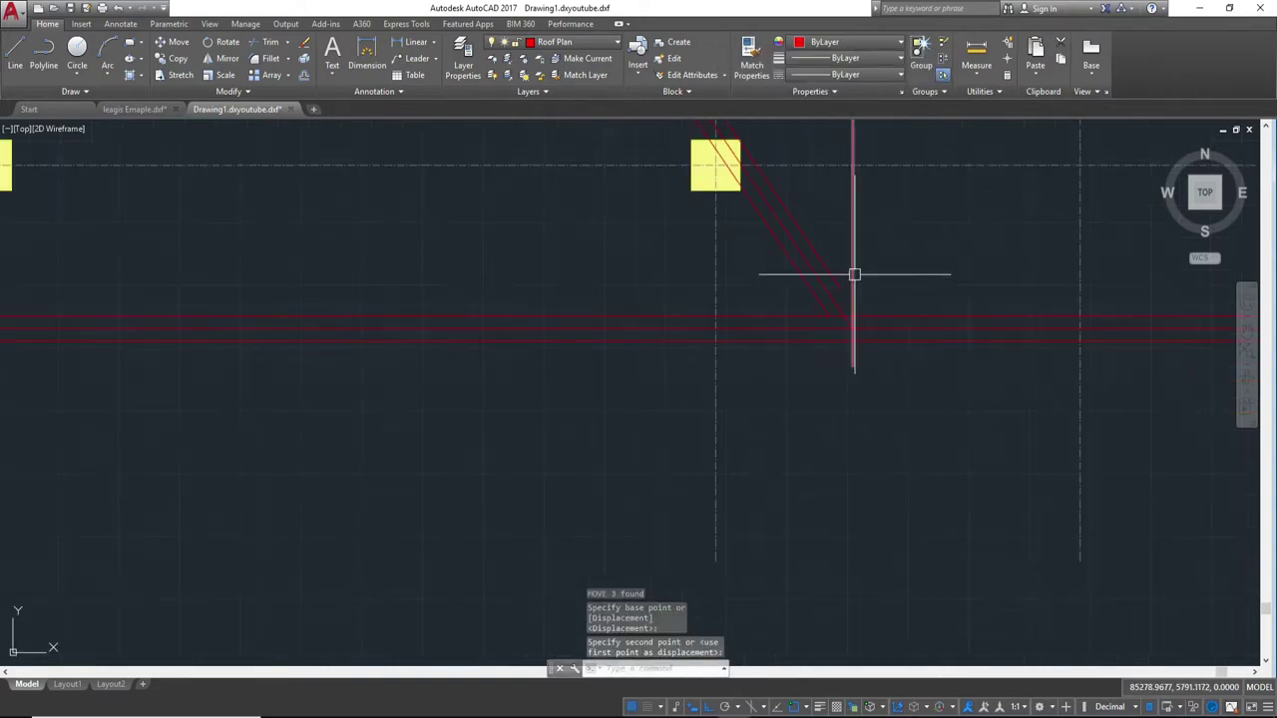
pyautogui.scroll(-1, 849, 277)
pyautogui.scroll(4, 868, 215)
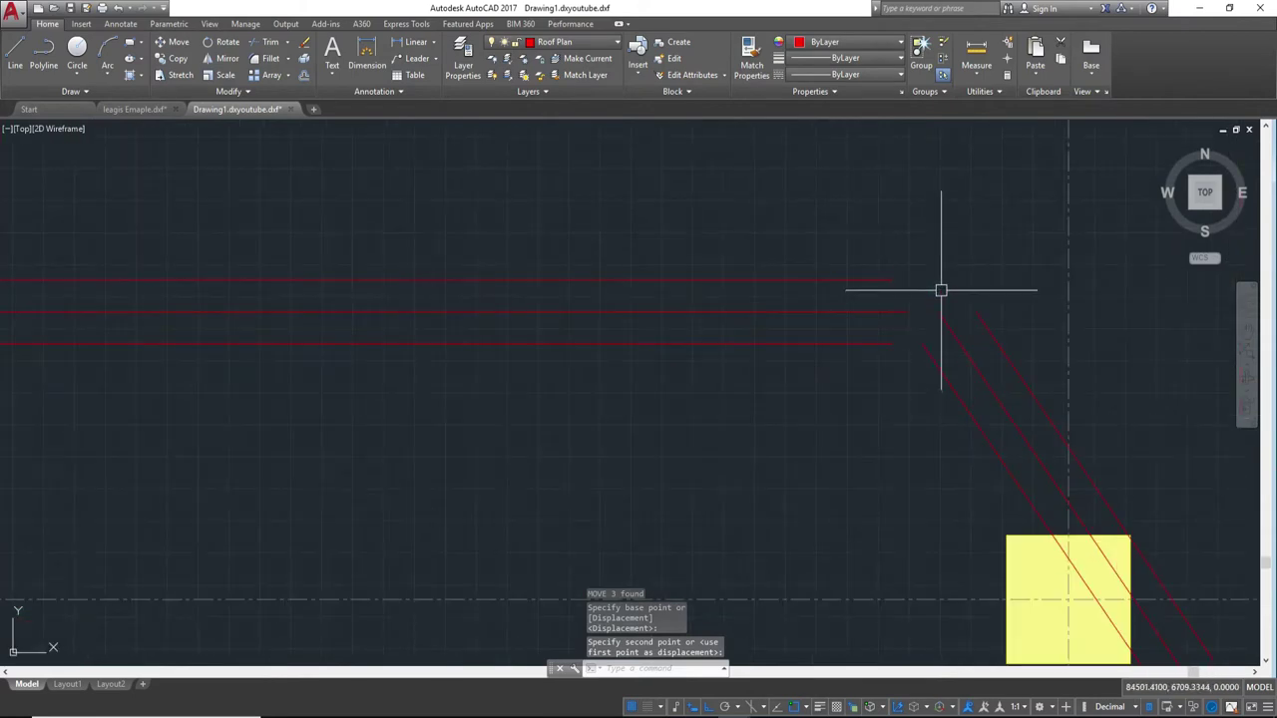
# - Extend the middle horizontal line to the diagonal and the diagonal down to the lower horizontals
pyautogui.write('ex')
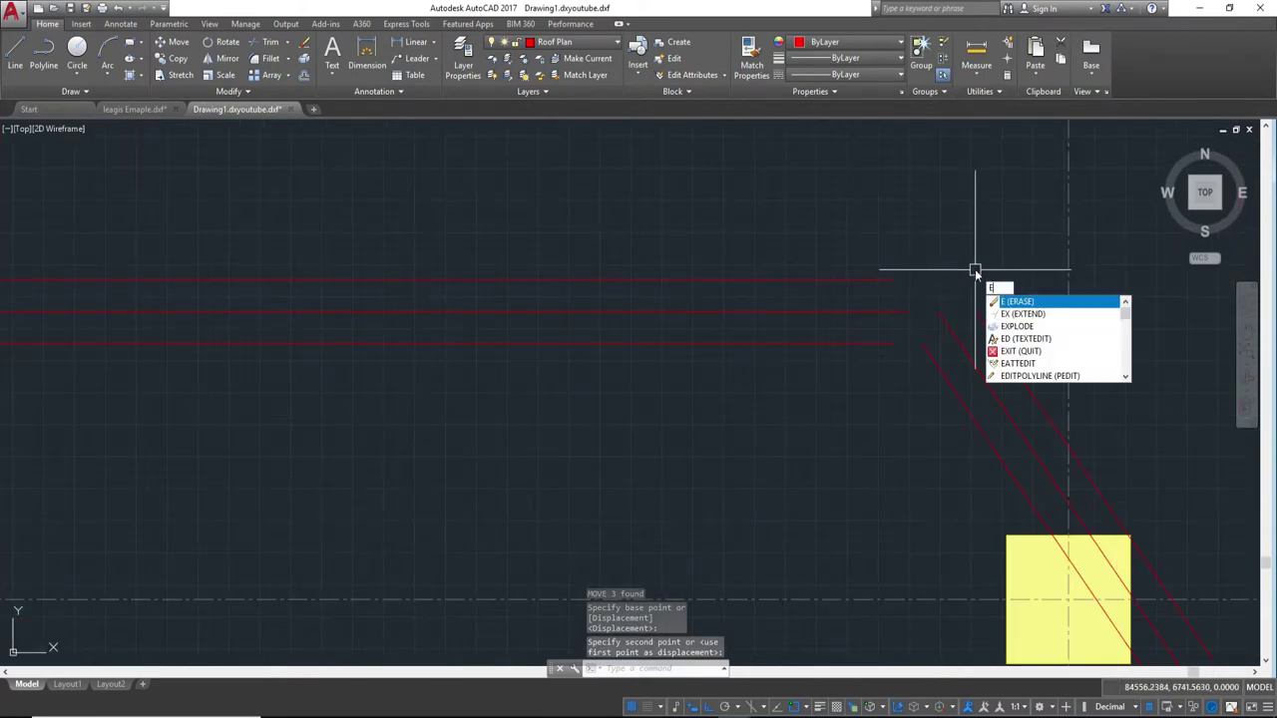
pyautogui.press('Return')
pyautogui.press('Return')
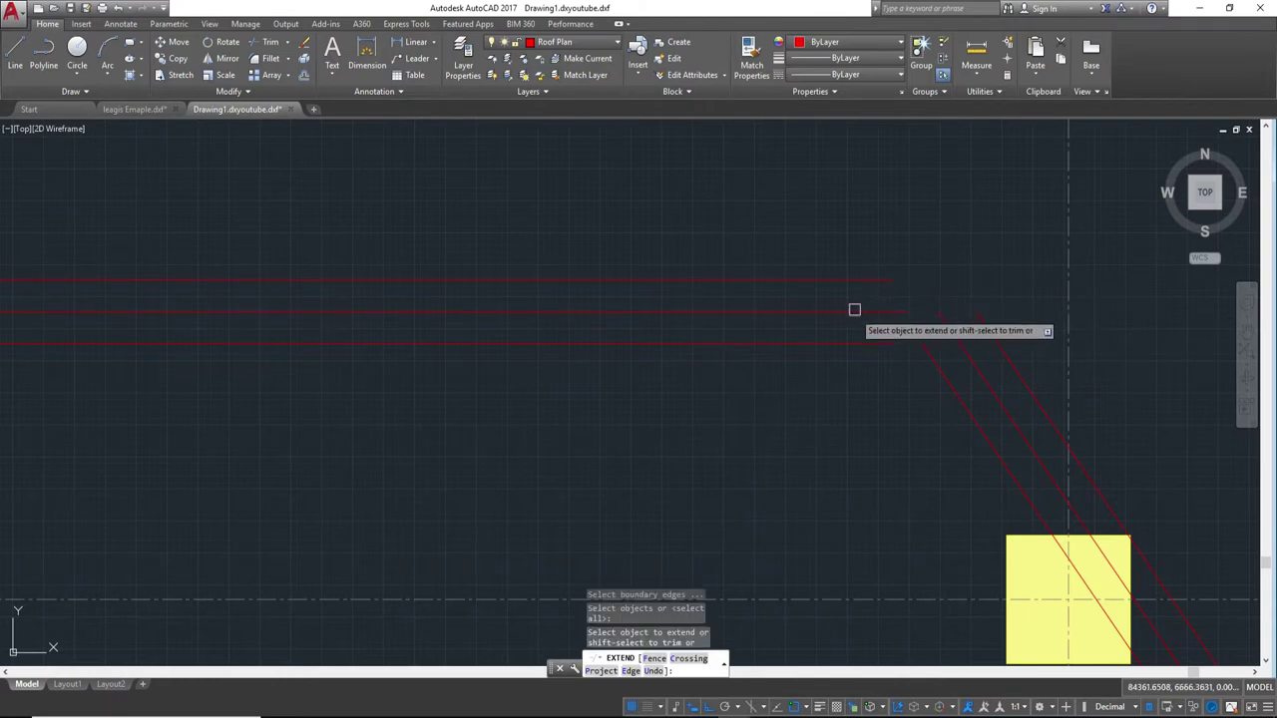
pyautogui.click(854, 312)
pyautogui.scroll(-2, 860, 343)
pyautogui.moveTo(908, 414); pyautogui.dragTo(719, 220, button='middle')
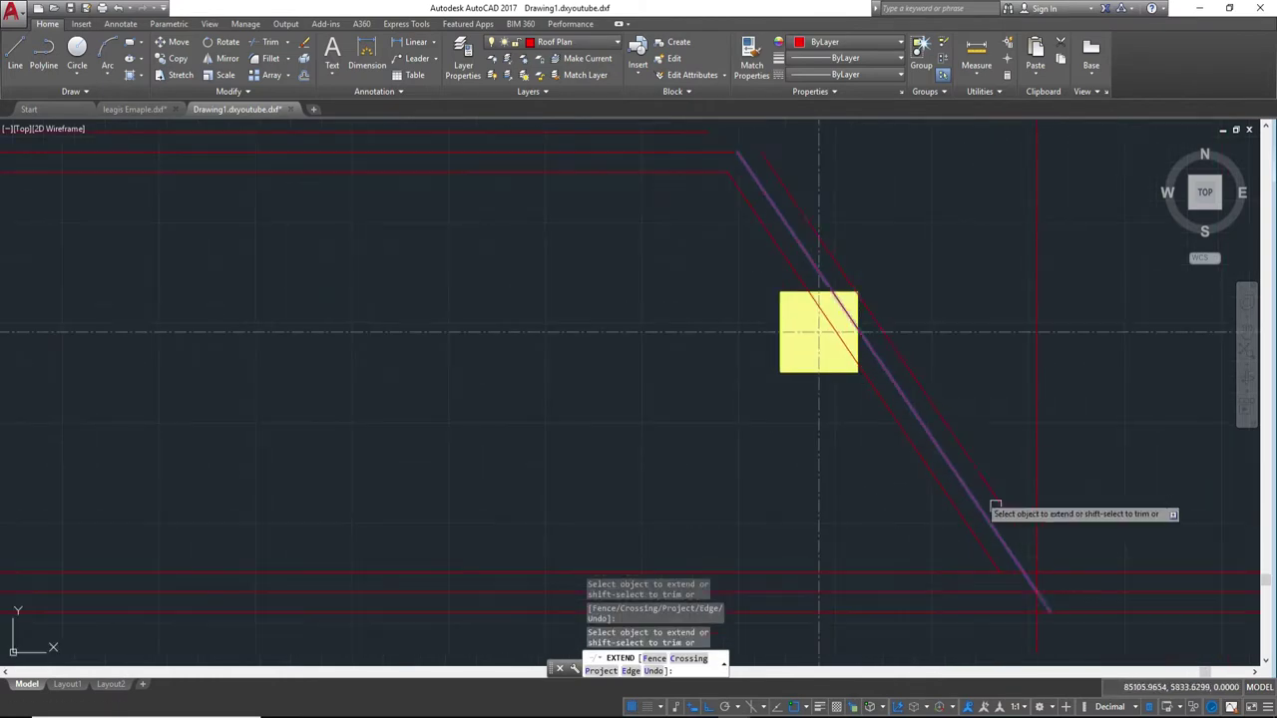
pyautogui.moveTo(1034, 515); pyautogui.dragTo(990, 394, button='middle')
pyautogui.click(961, 387)
pyautogui.press('Escape')
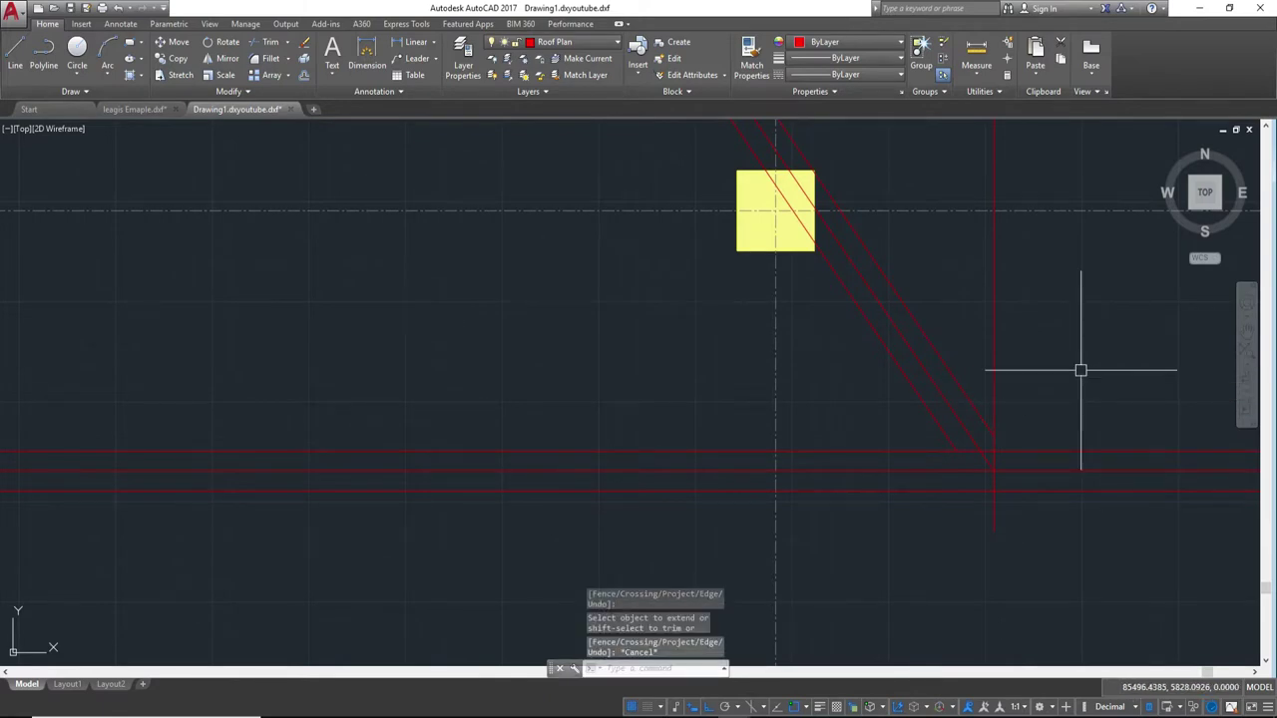
pyautogui.write('o')
pyautogui.press('Return')
# - Offset the vertical red line twice to the left at a 50 distance
pyautogui.press('Return')
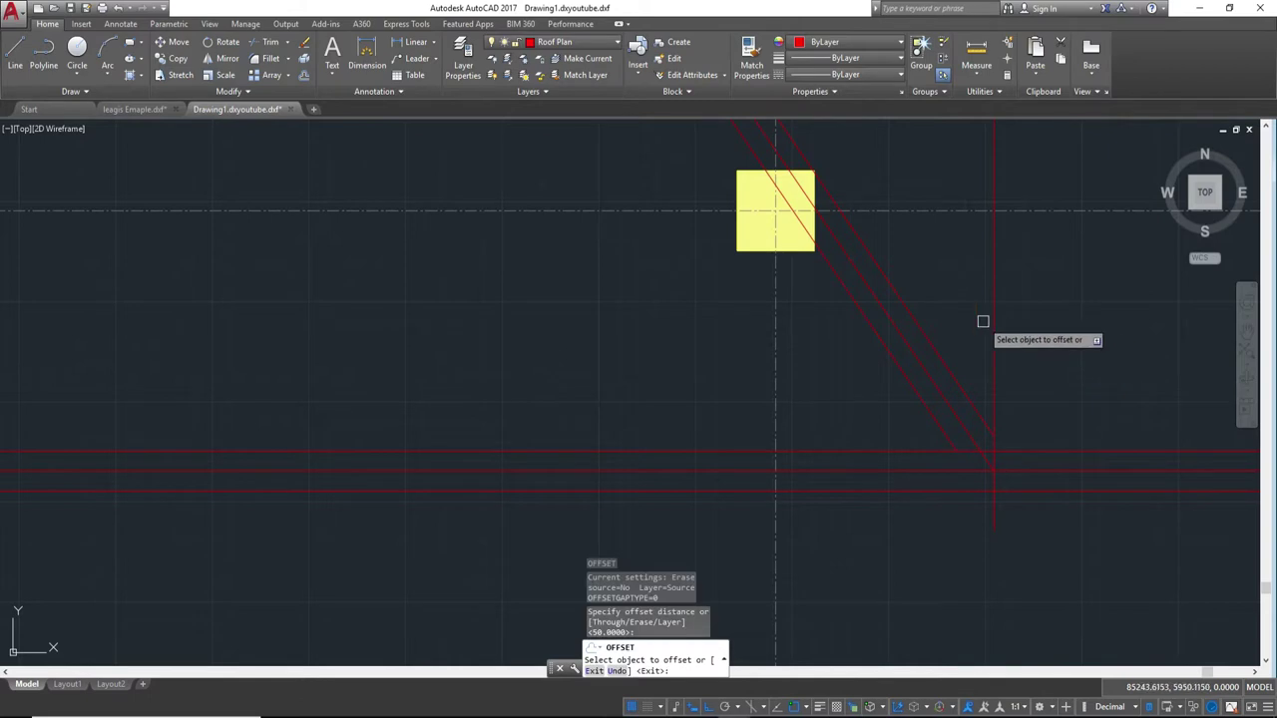
pyautogui.click(992, 329)
pyautogui.click(938, 308)
pyautogui.click(974, 317)
pyautogui.click(941, 308)
pyautogui.press('Return')
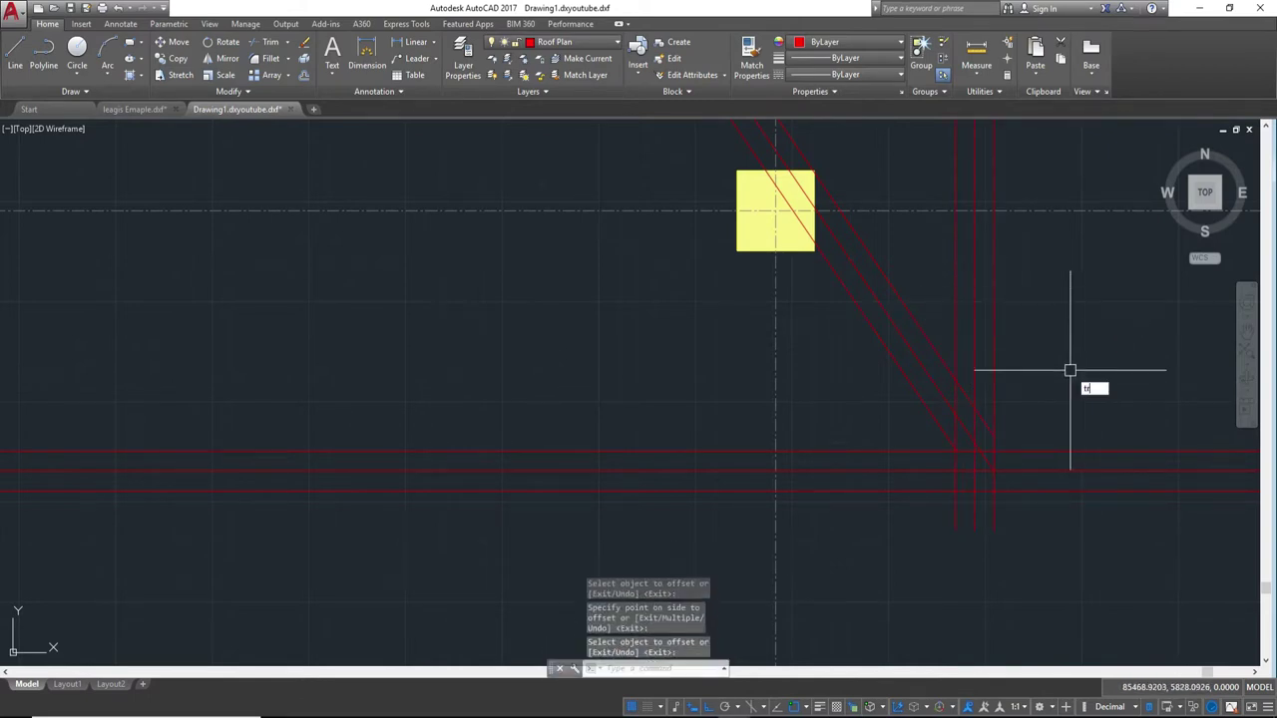
pyautogui.press('Return')
pyautogui.press('Return')
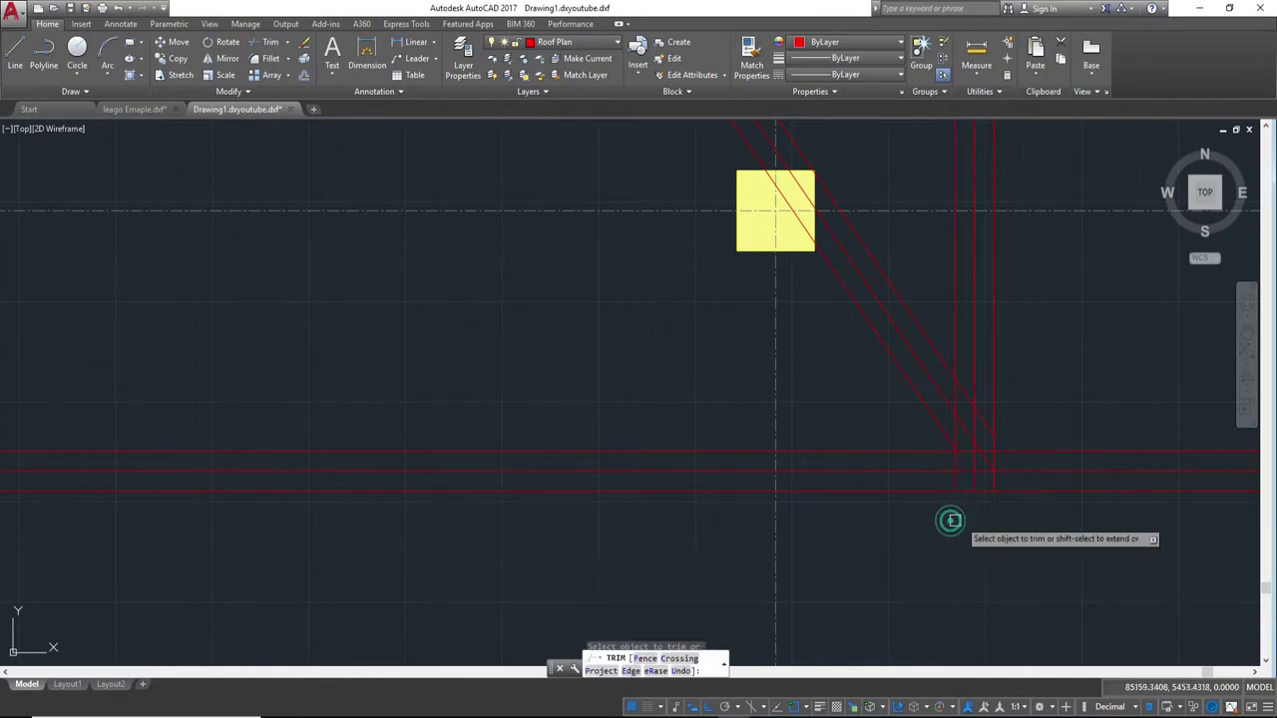
# - Trim the new vertical lines' ends below the horizontal lines with a crossing window
pyautogui.scroll(4, 949, 520)
pyautogui.click(992, 493)
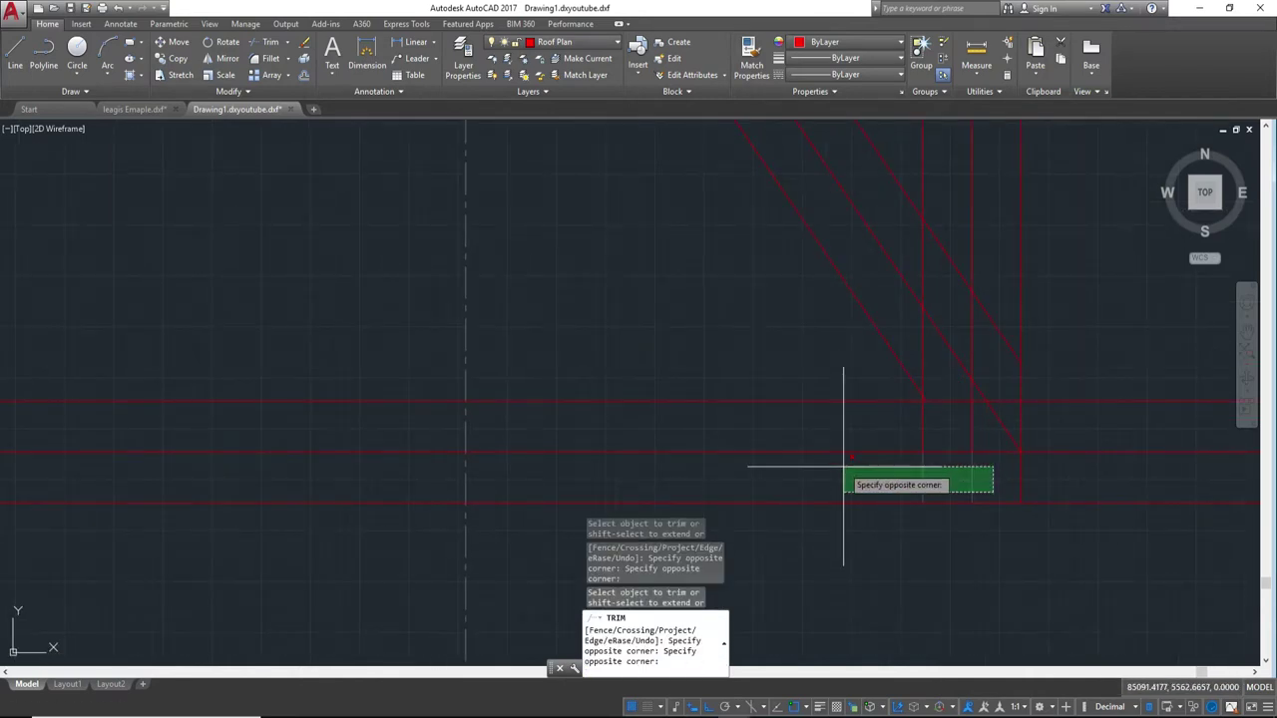
pyautogui.click(843, 461)
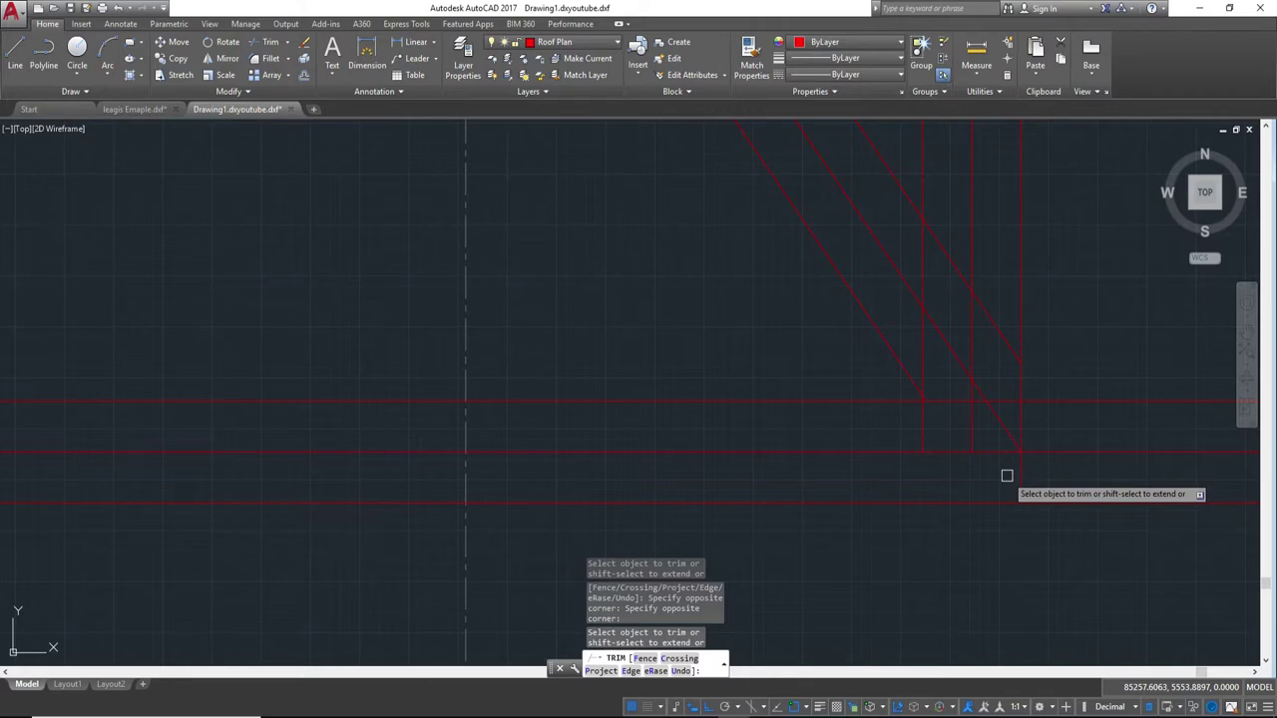
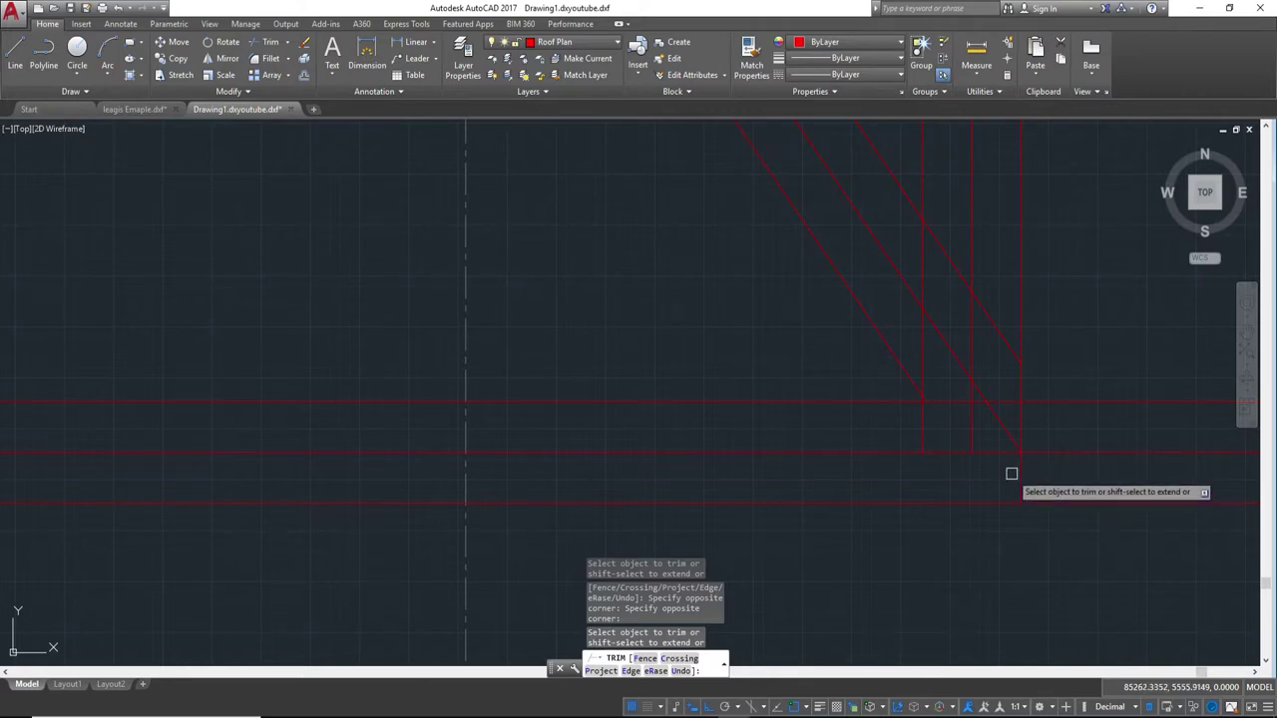
# - Move the three parallel diagonal hip lines to their new position
pyautogui.press('Escape')
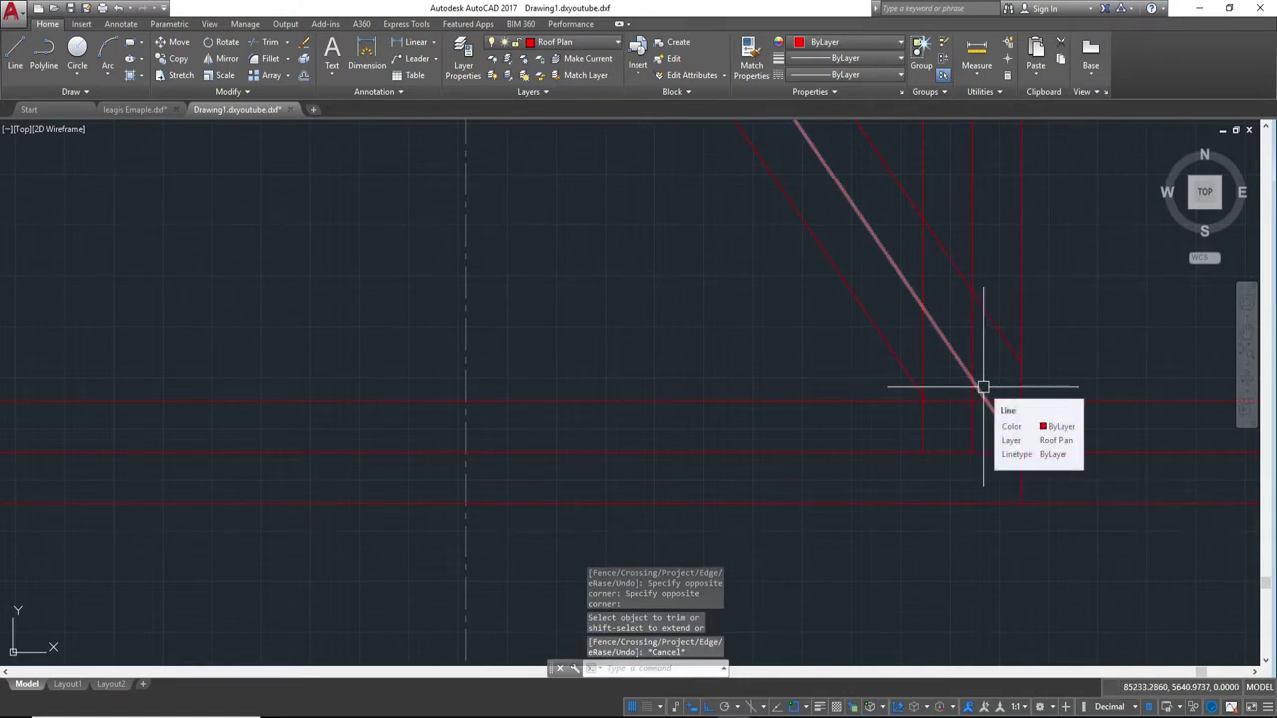
pyautogui.click(983, 387)
pyautogui.click(1002, 336)
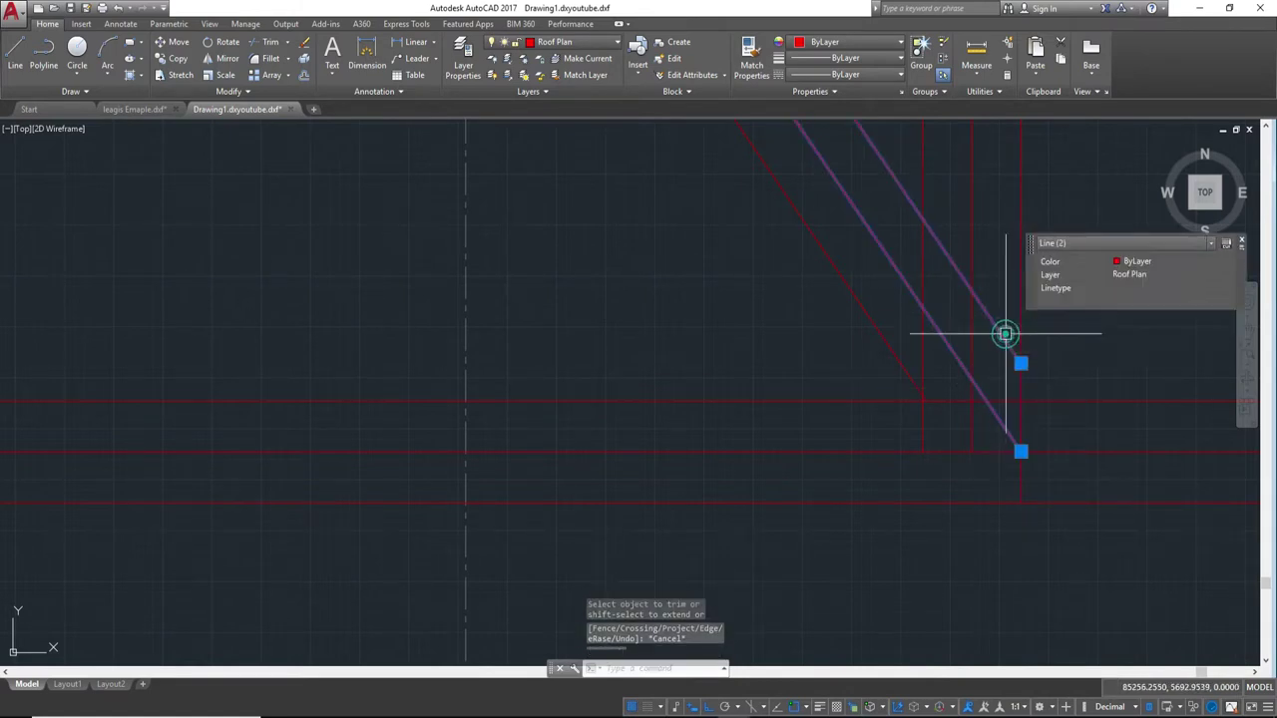
pyautogui.click(901, 364)
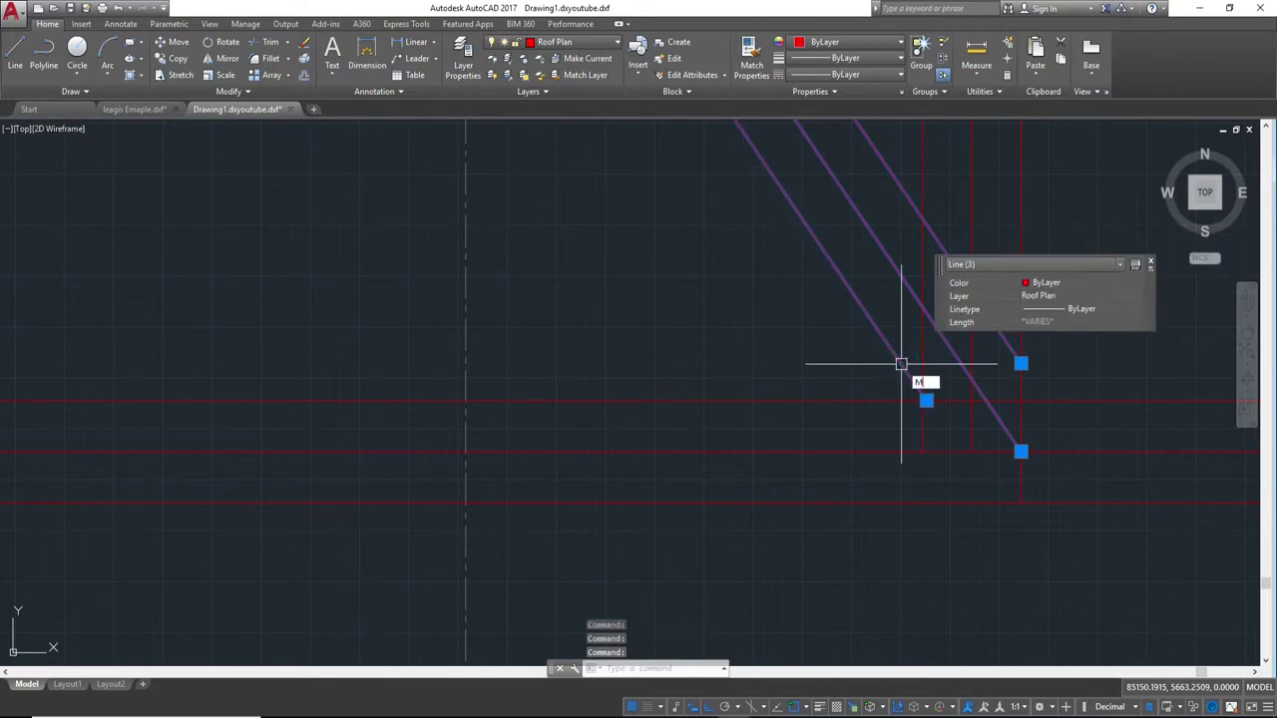
pyautogui.press('Return')
pyautogui.click(1020, 451)
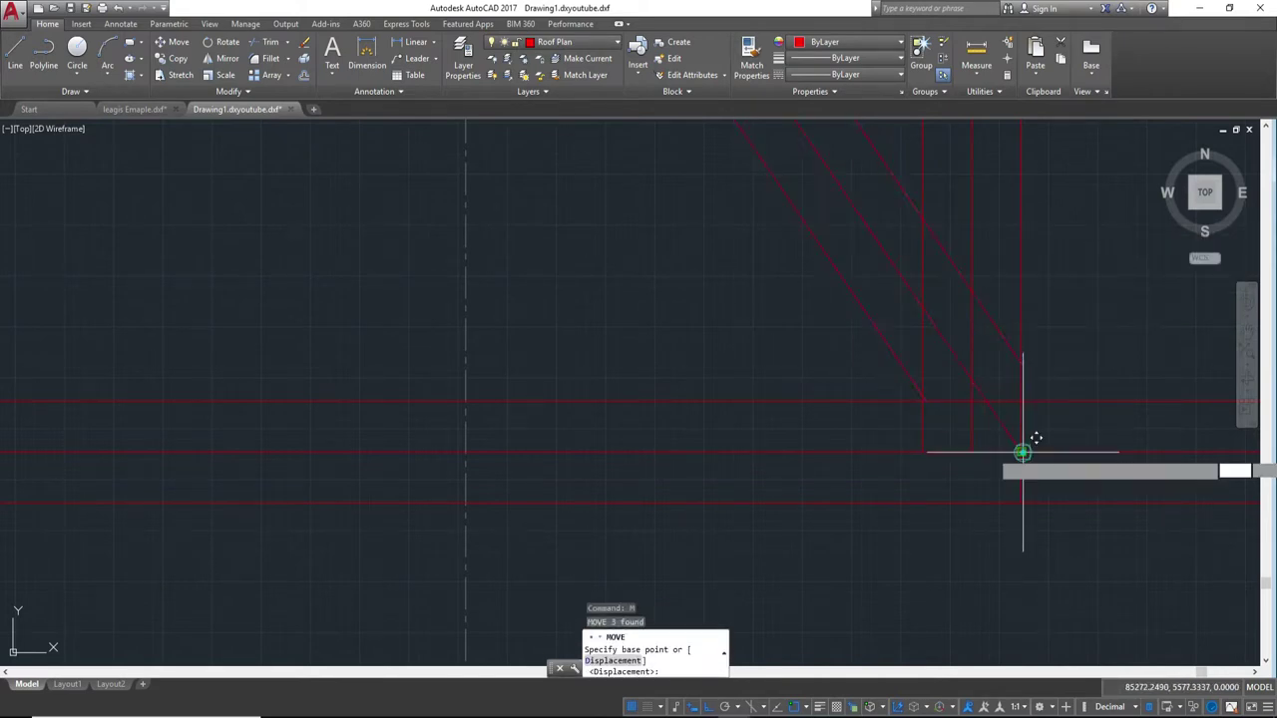
pyautogui.click(970, 400)
pyautogui.scroll(-3, 1054, 351)
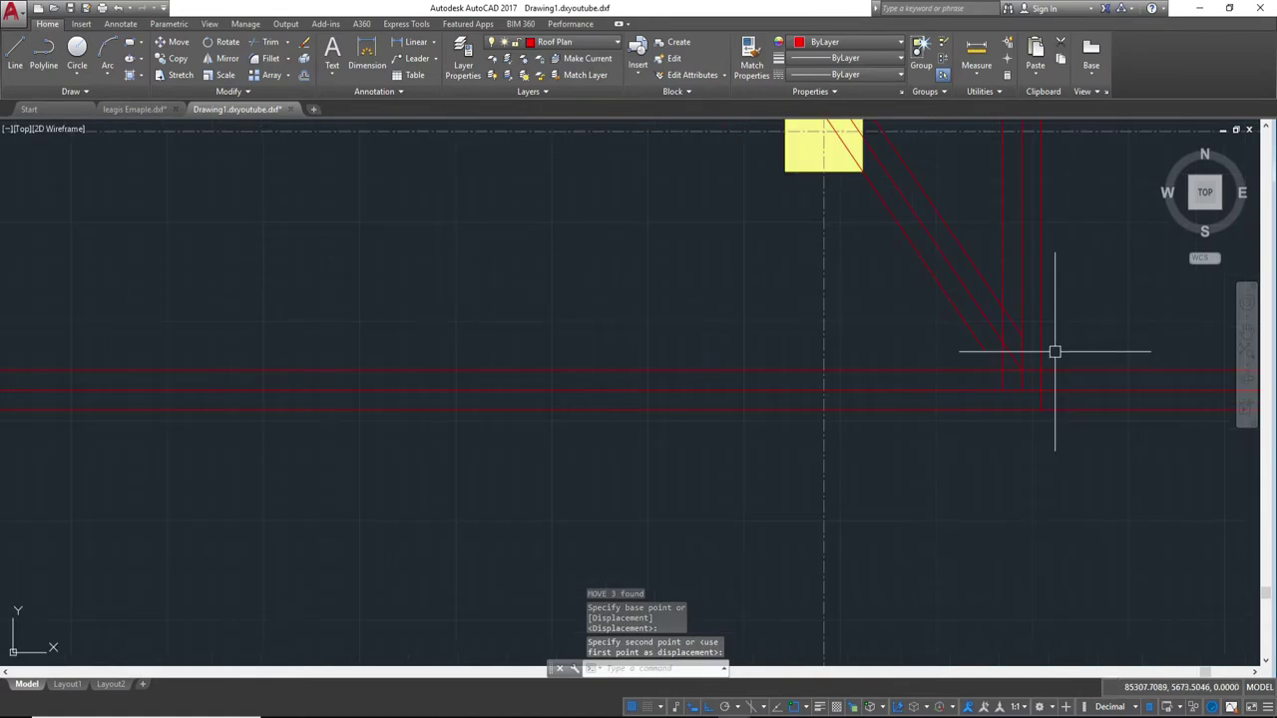
pyautogui.scroll(2, 1092, 388)
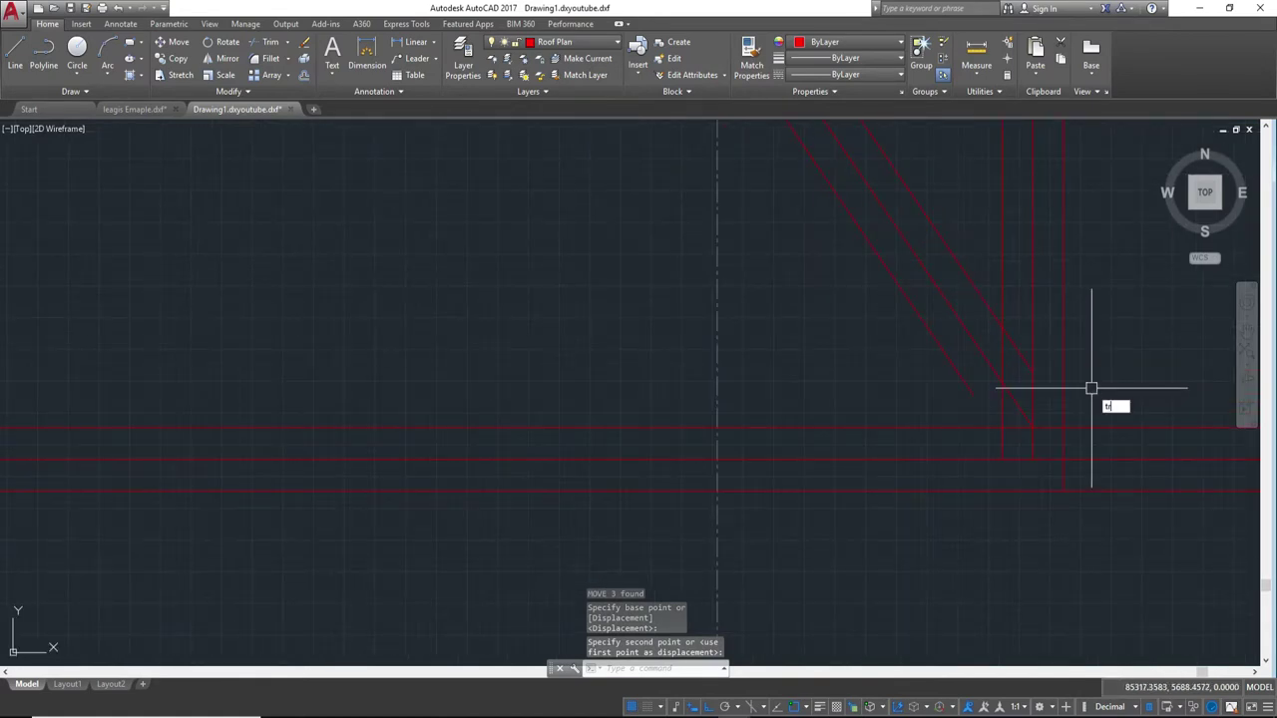
# - Trim the vertical segments inside a crossing window, using all objects as cutting edges
pyautogui.press('Return')
pyautogui.press('Return')
pyautogui.click(1058, 317)
pyautogui.click(1043, 514)
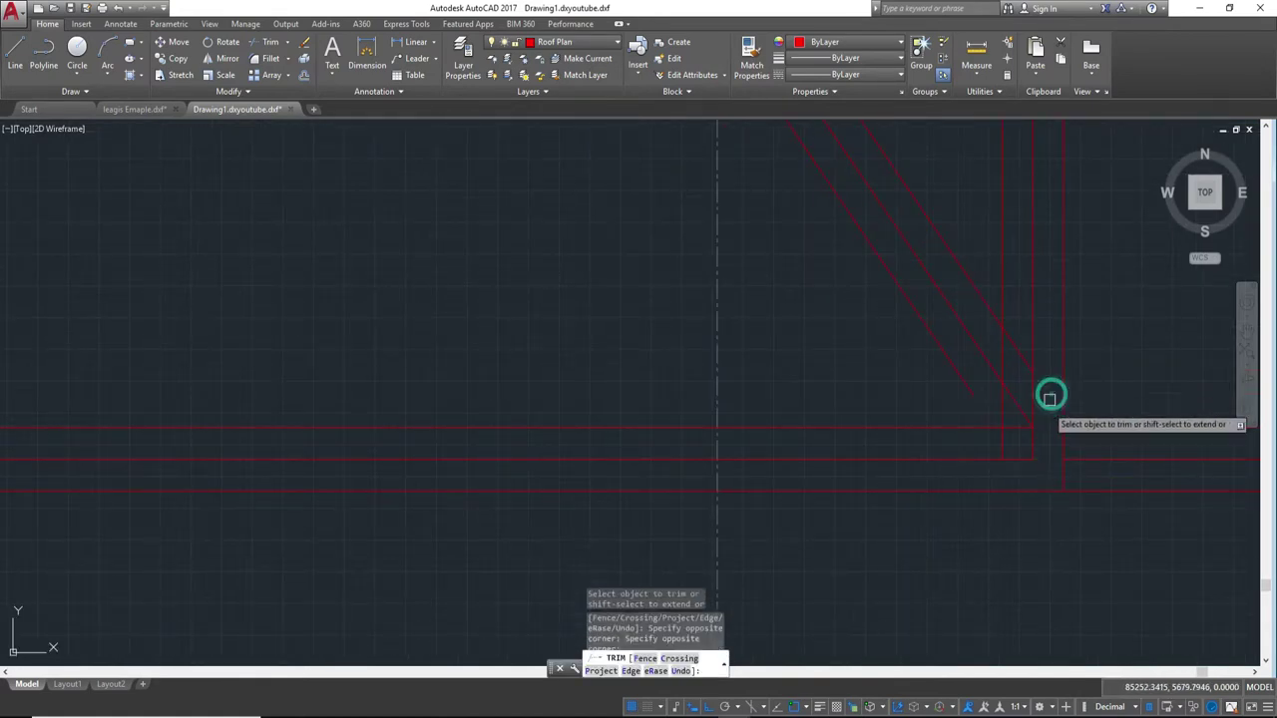
pyautogui.scroll(2, 1029, 462)
pyautogui.press('Return')
pyautogui.press('Escape')
pyautogui.press('Return')
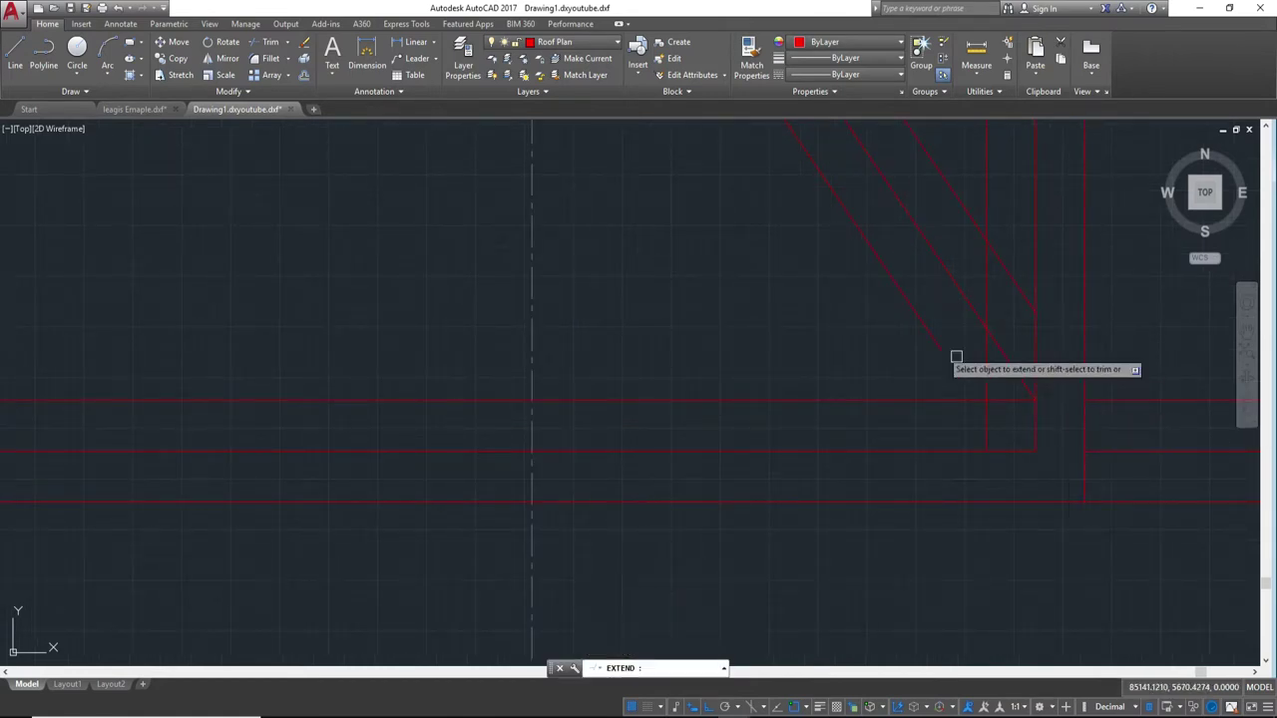
pyautogui.click(927, 326)
pyautogui.scroll(2, 1087, 401)
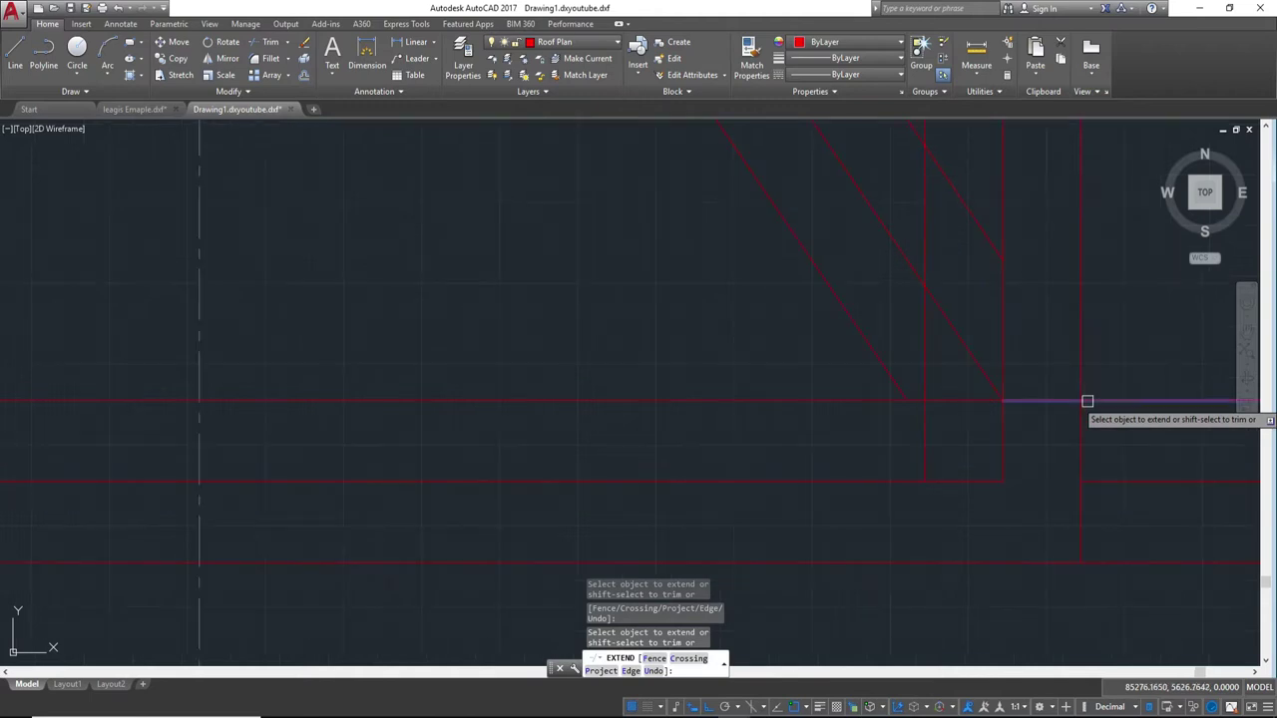
pyautogui.scroll(-2, 1087, 401)
pyautogui.press('Escape')
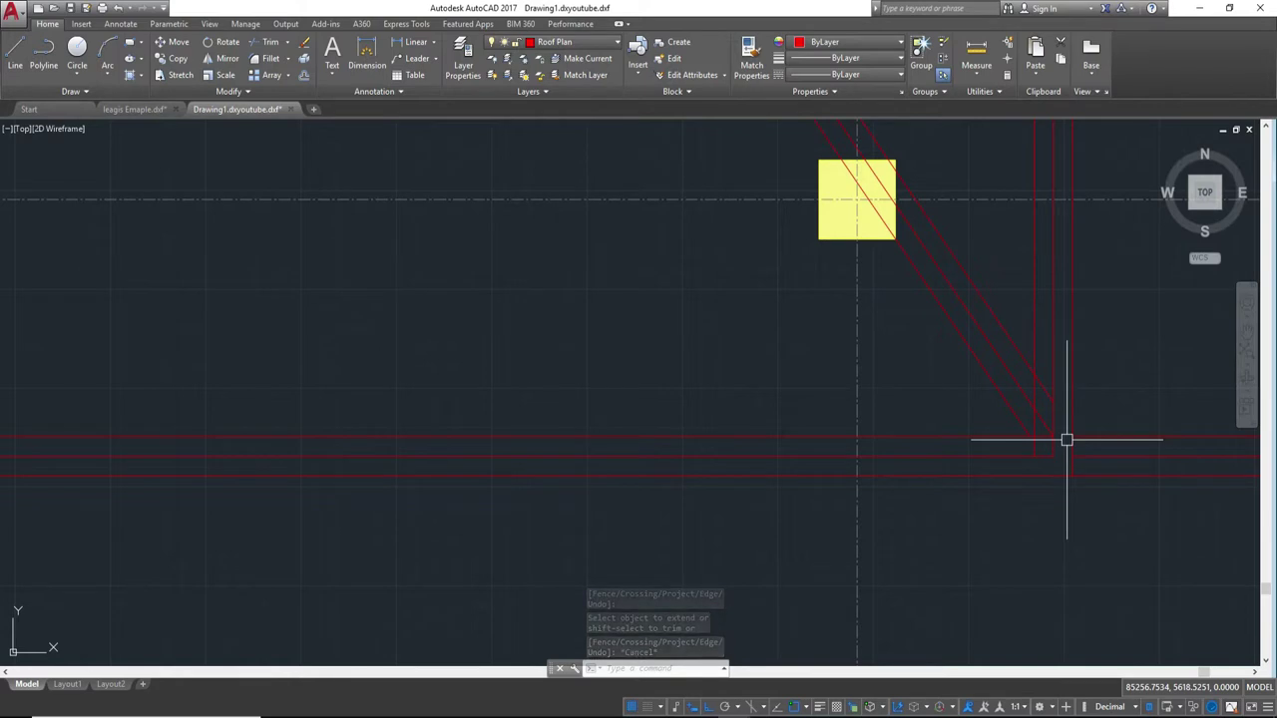
# - Trim the vertical segment between the diagonals and the diagonal's tail past it
pyautogui.write('tr')
pyautogui.press('Return')
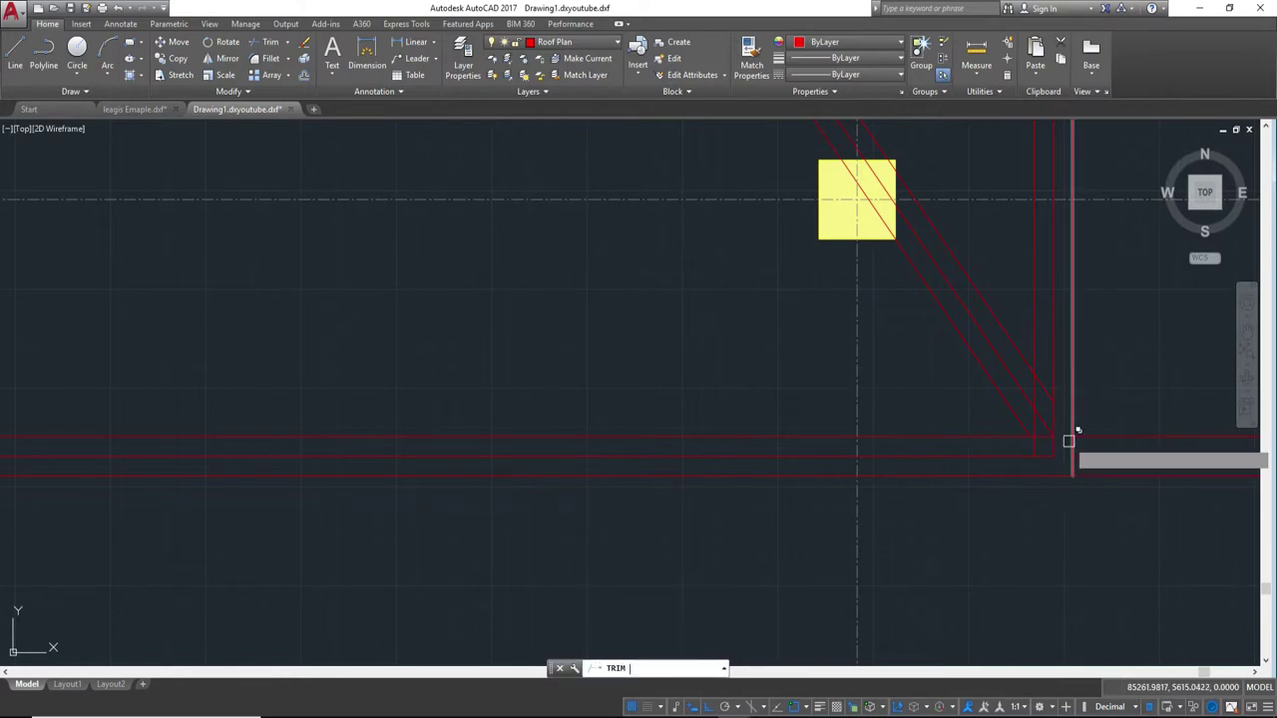
pyautogui.press('Return')
pyautogui.scroll(3, 1063, 429)
pyautogui.click(963, 331)
pyautogui.click(995, 310)
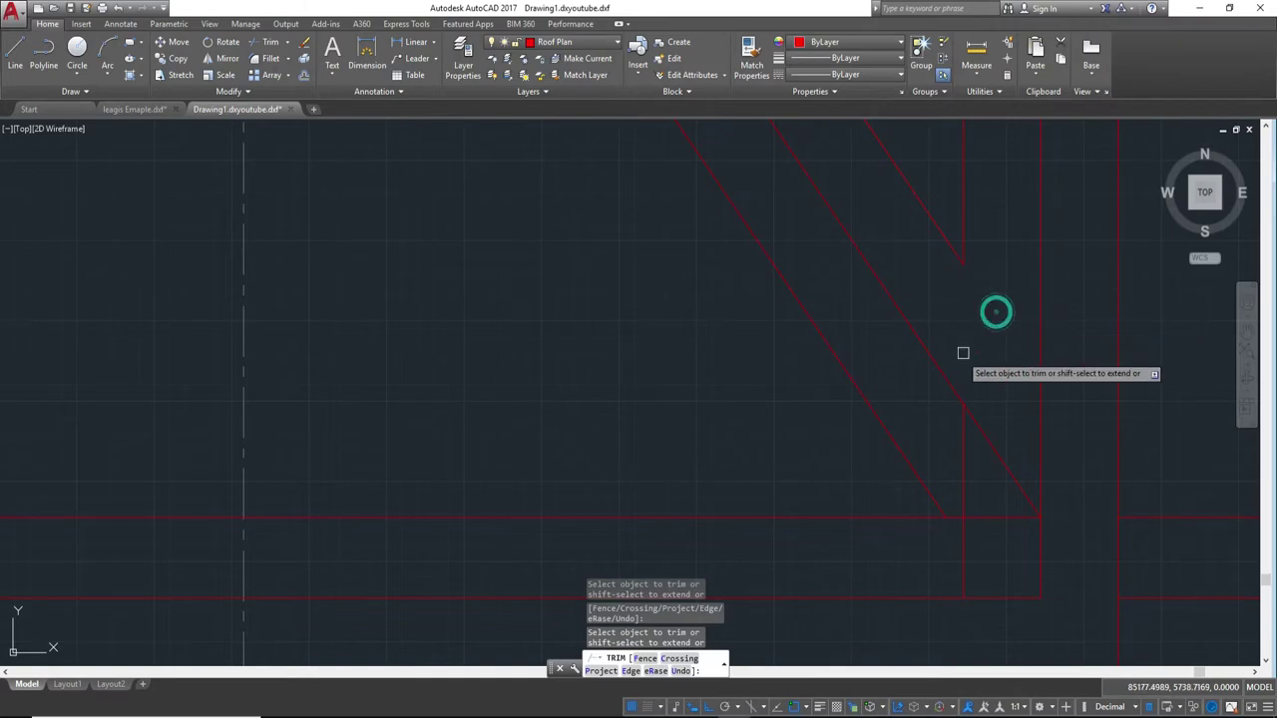
pyautogui.click(964, 480)
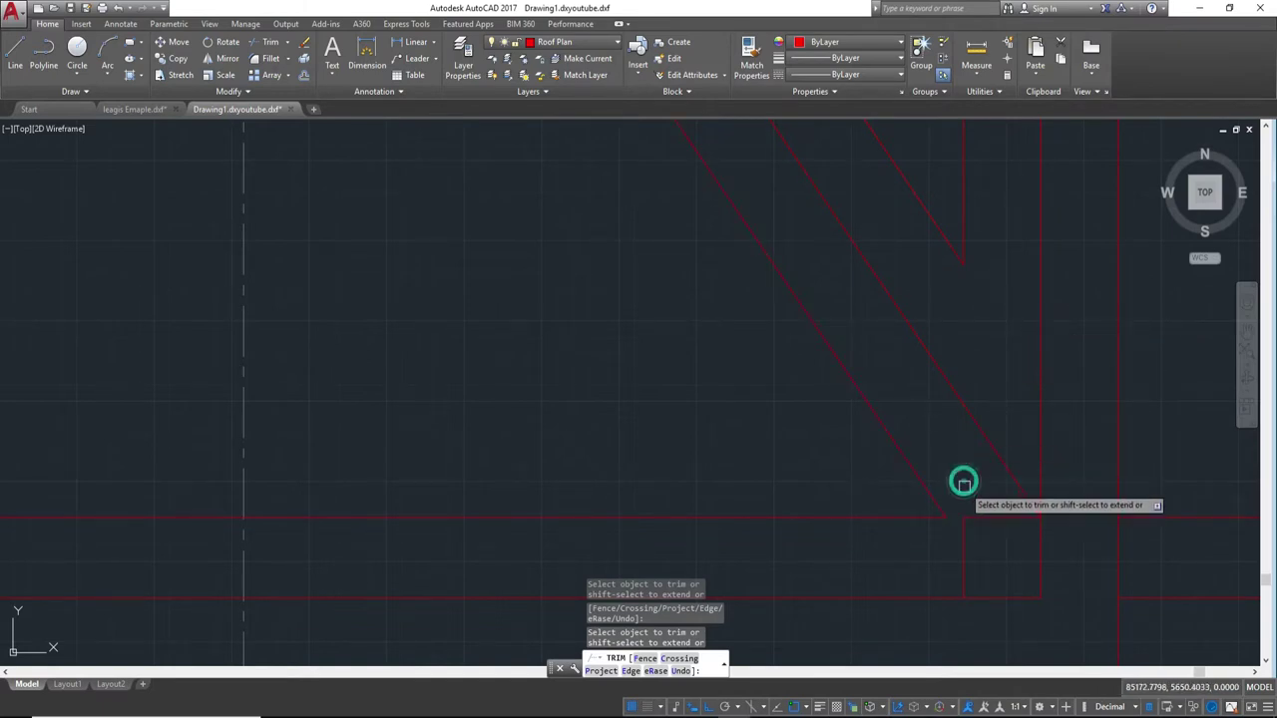
# - Erase the two leftover line segments
pyautogui.click(1017, 559)
pyautogui.click(969, 507)
pyautogui.write('e')
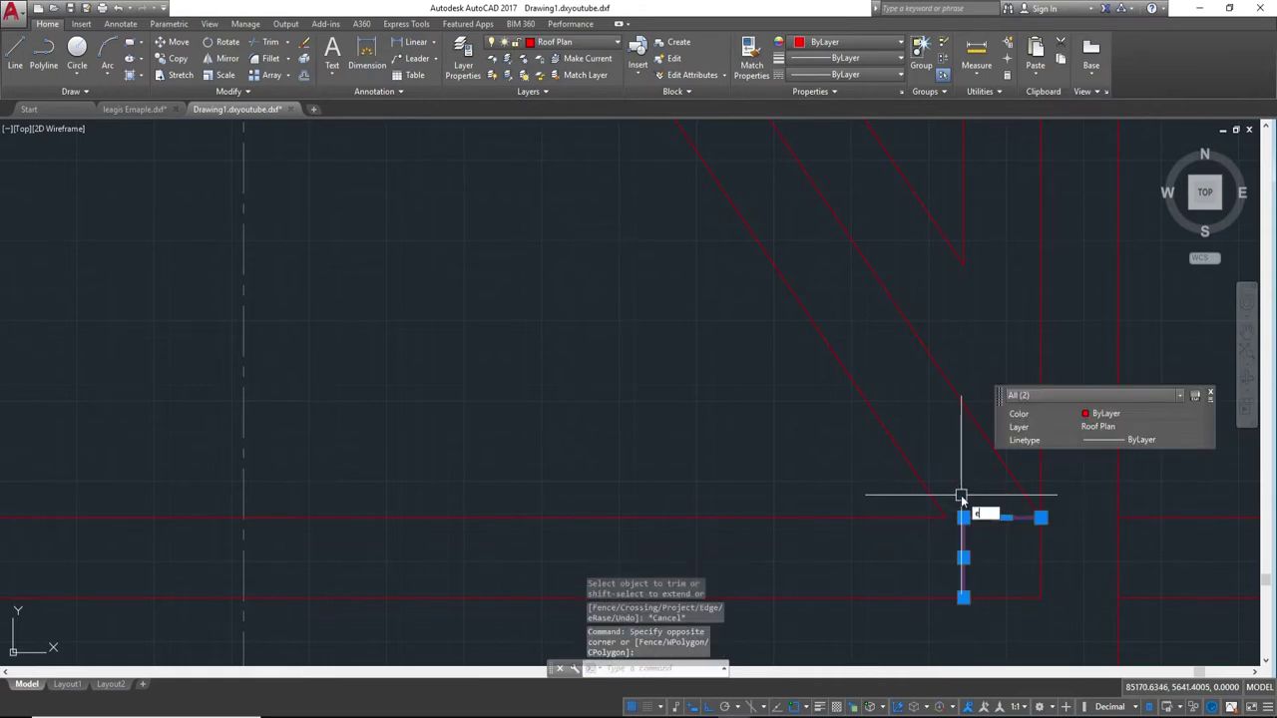
pyautogui.press('Return')
pyautogui.scroll(-2, 960, 495)
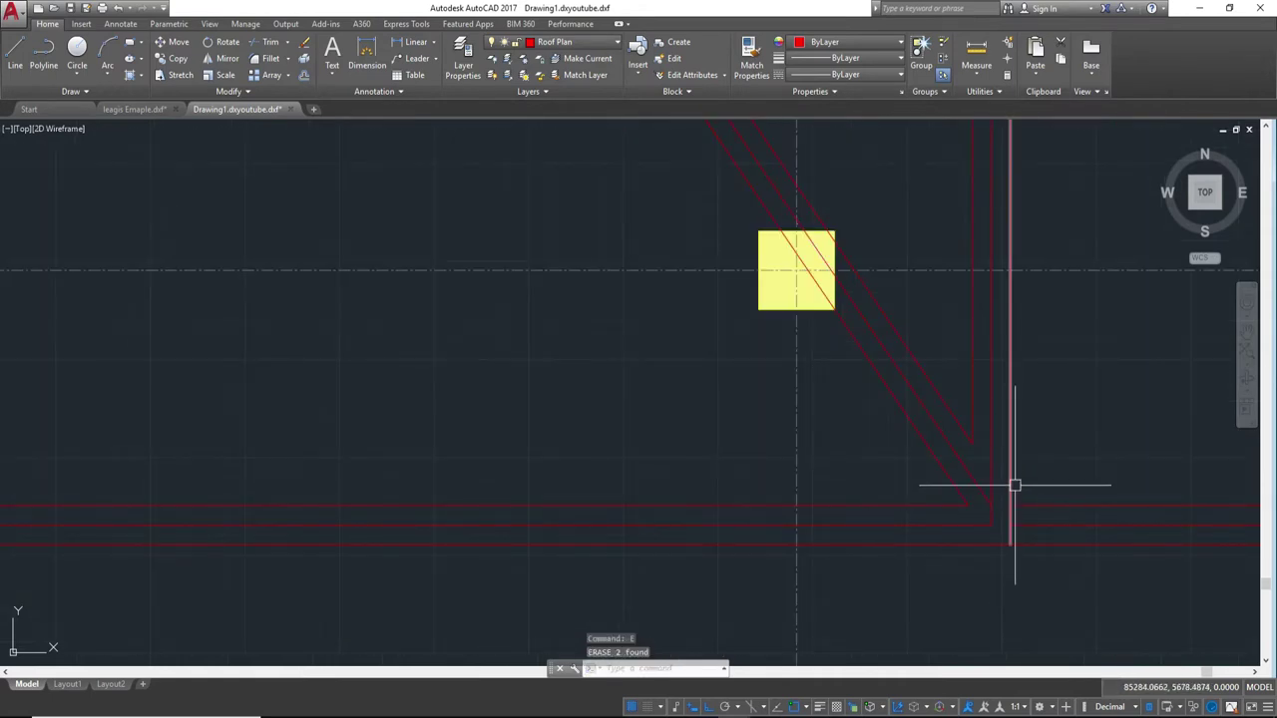
pyautogui.scroll(2, 1001, 495)
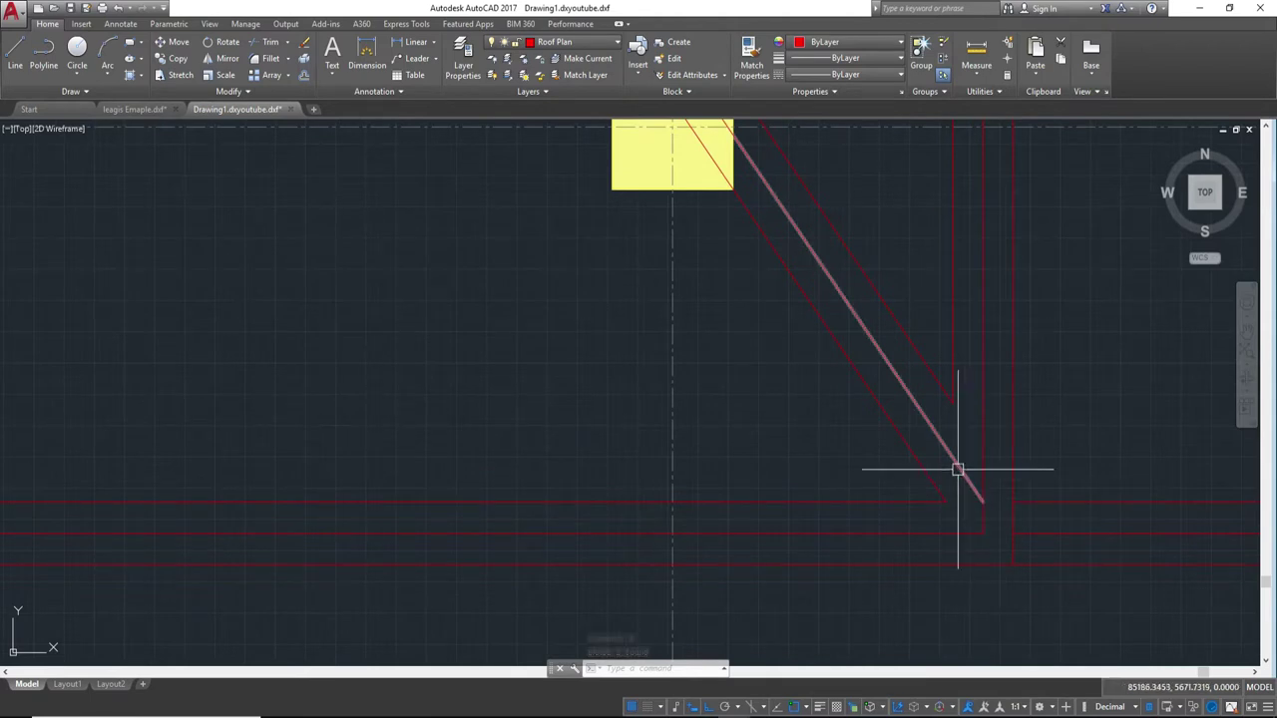
pyautogui.scroll(-3, 943, 461)
pyautogui.scroll(2, 918, 456)
# - Move the three diagonals slightly lower
pyautogui.click(917, 462)
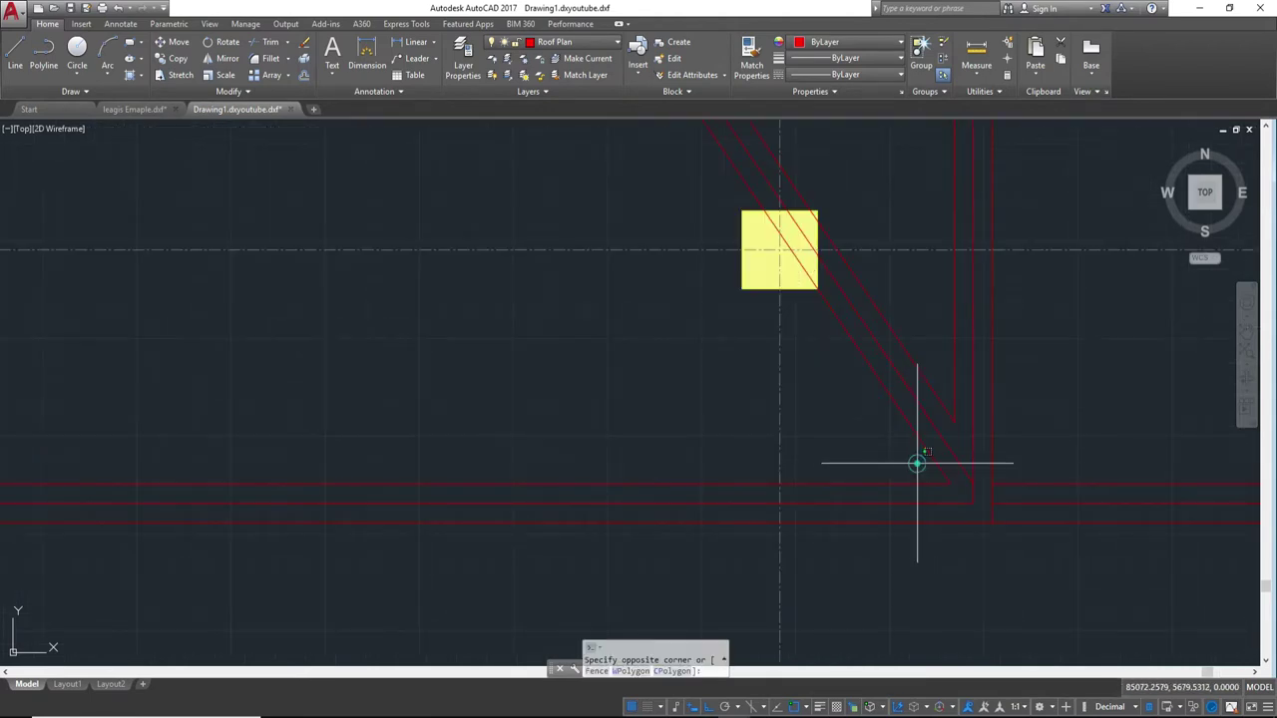
pyautogui.click(896, 299)
pyautogui.press('Return')
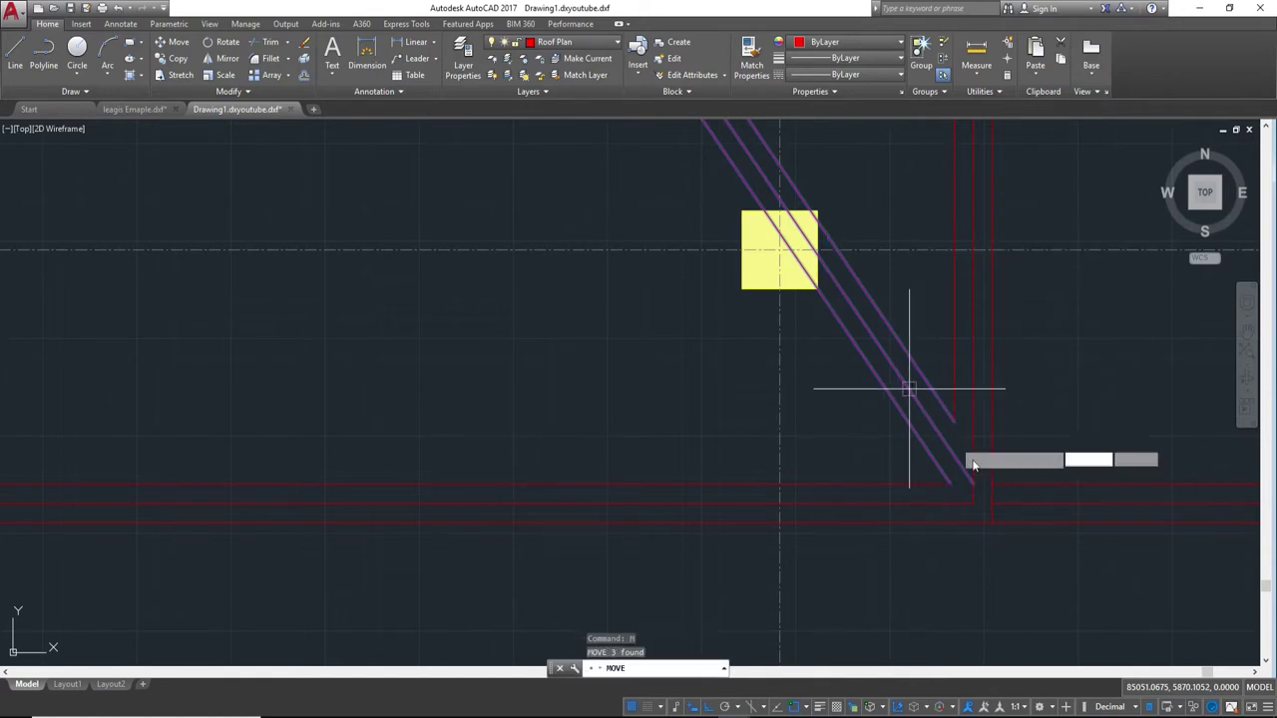
pyautogui.scroll(3, 976, 461)
pyautogui.click(969, 523)
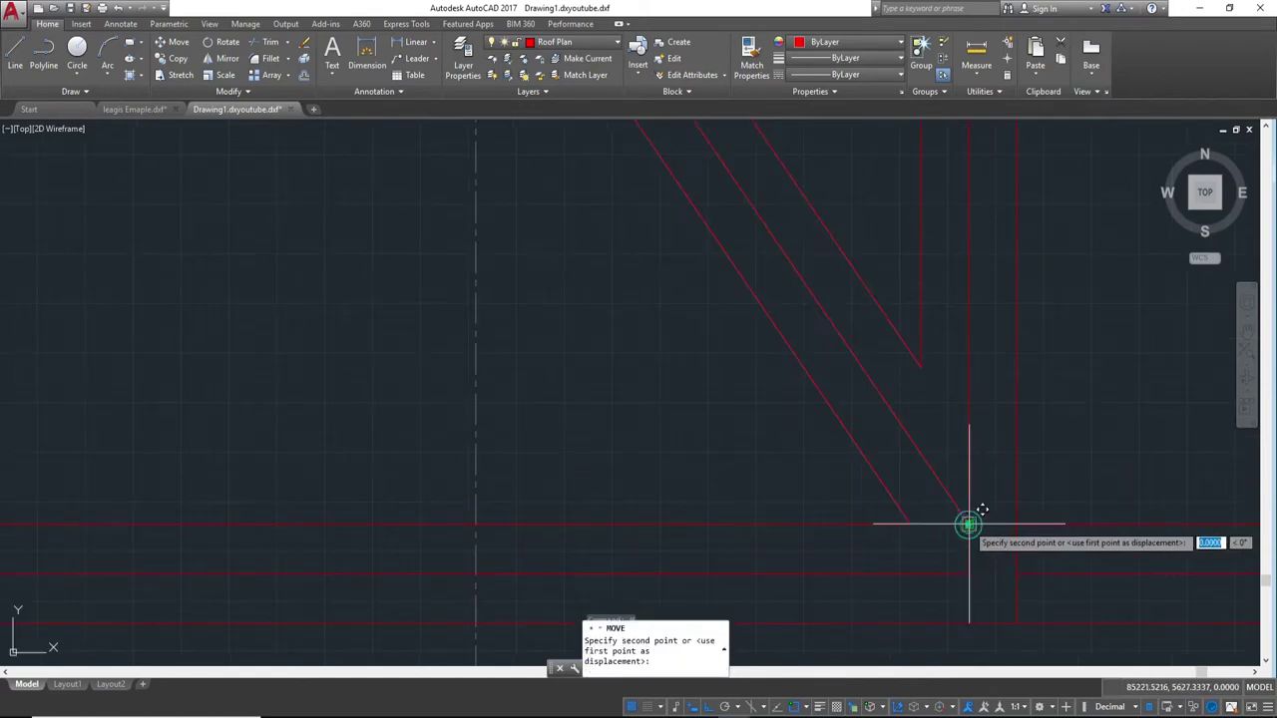
pyautogui.click(966, 577)
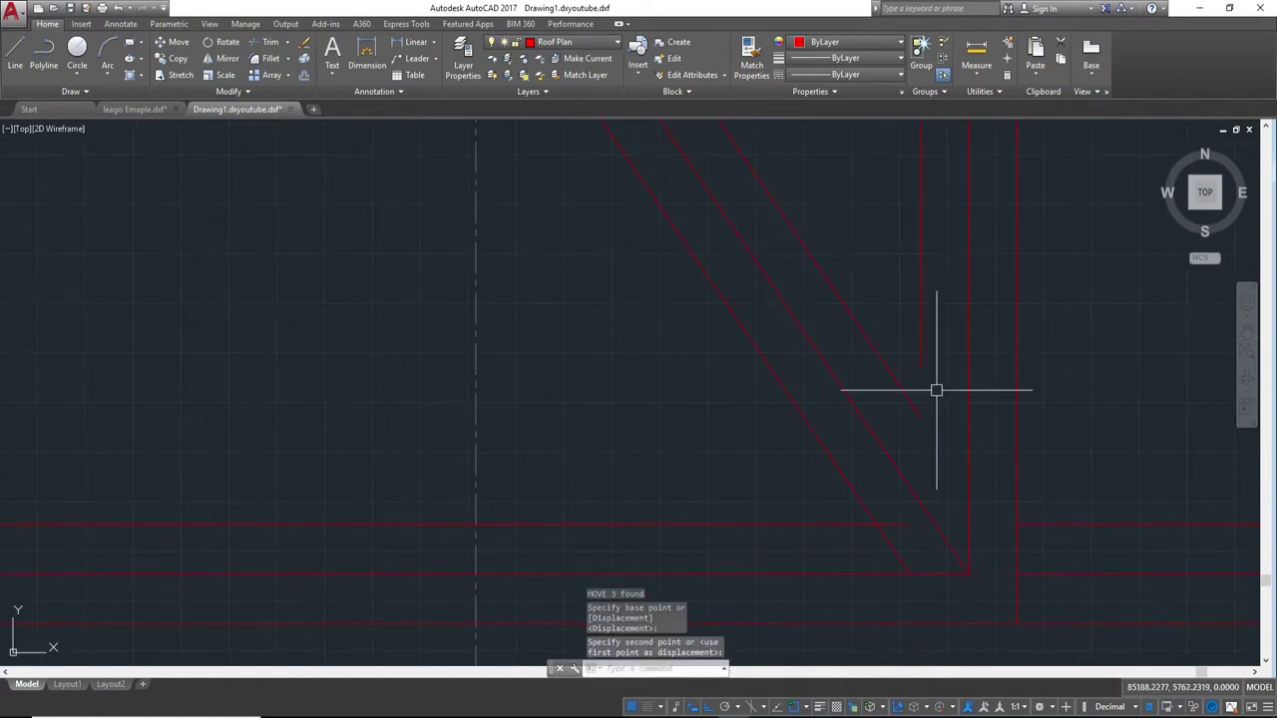
pyautogui.press('Escape')
# - Grip-stretch the vertical line down to meet the diagonal
pyautogui.click(920, 367)
pyautogui.click(921, 367)
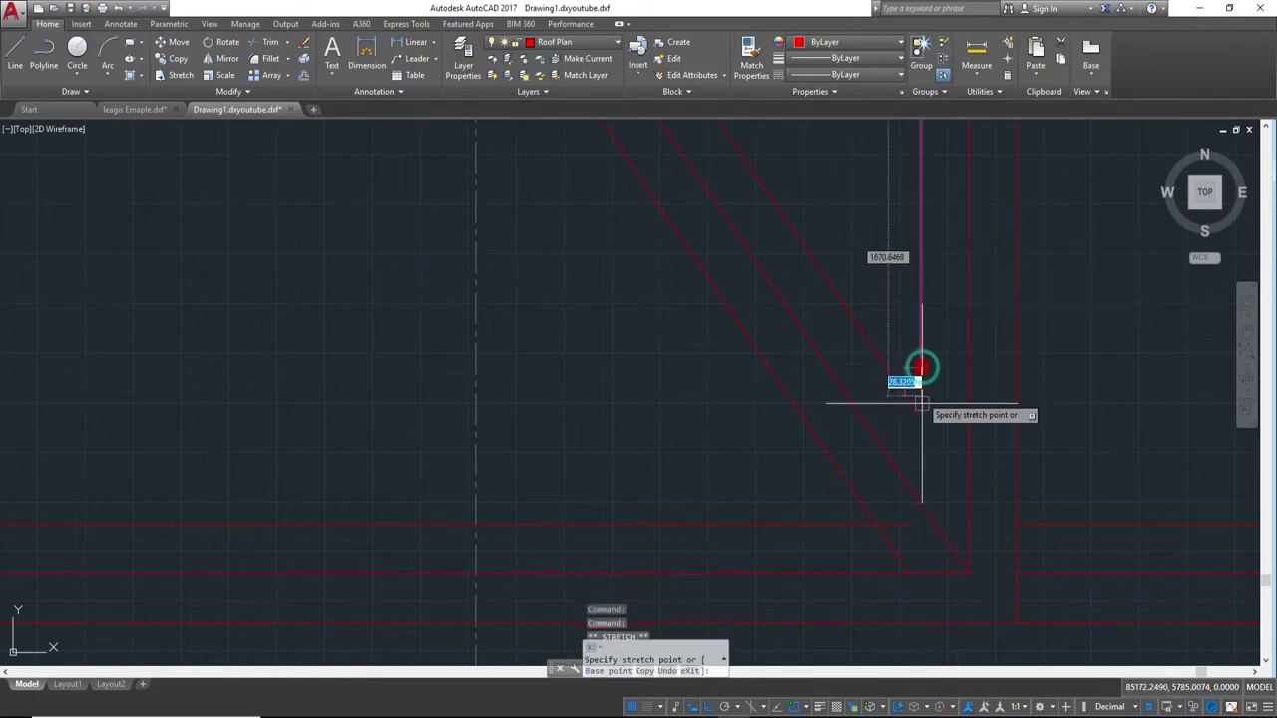
pyautogui.click(922, 412)
pyautogui.press('Escape')
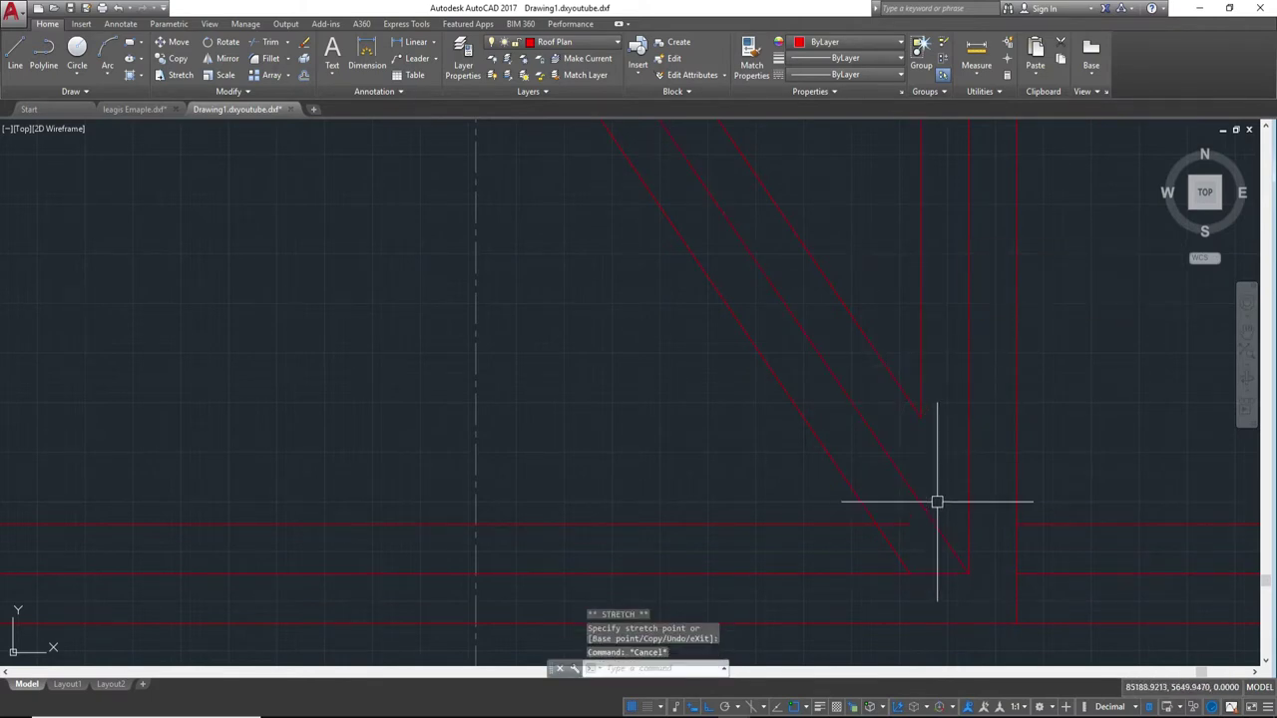
pyautogui.write('tr')
# - Trim the short horizontal stub at the corner
pyautogui.press('Return')
pyautogui.press('Return')
pyautogui.click(905, 527)
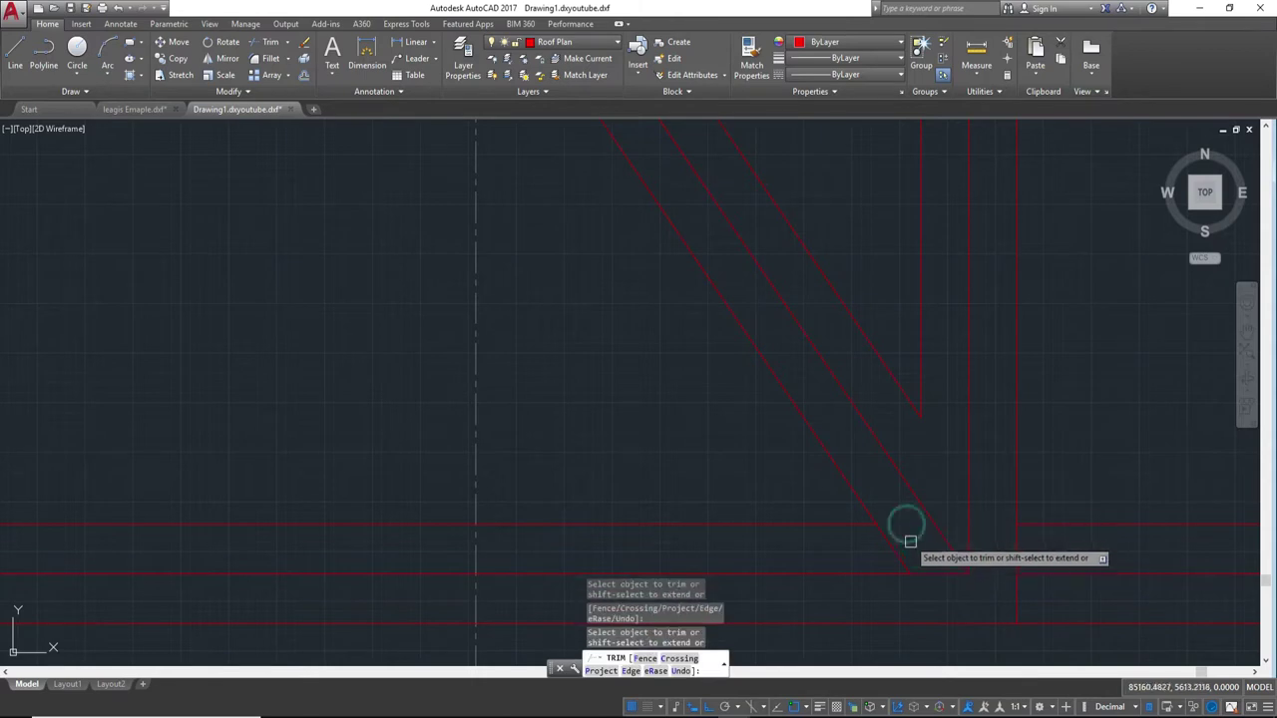
pyautogui.scroll(-2, 994, 470)
pyautogui.scroll(-2, 1060, 402)
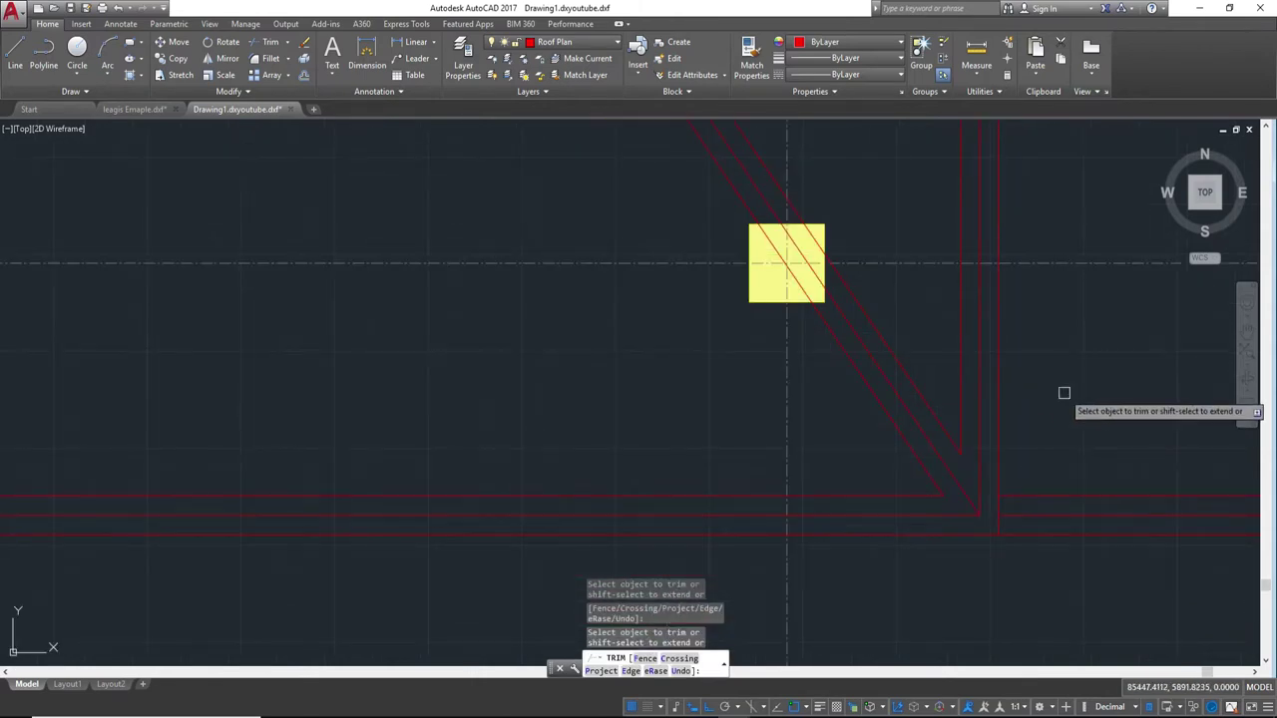
pyautogui.press('Escape')
pyautogui.scroll(2, 899, 294)
pyautogui.scroll(2, 878, 345)
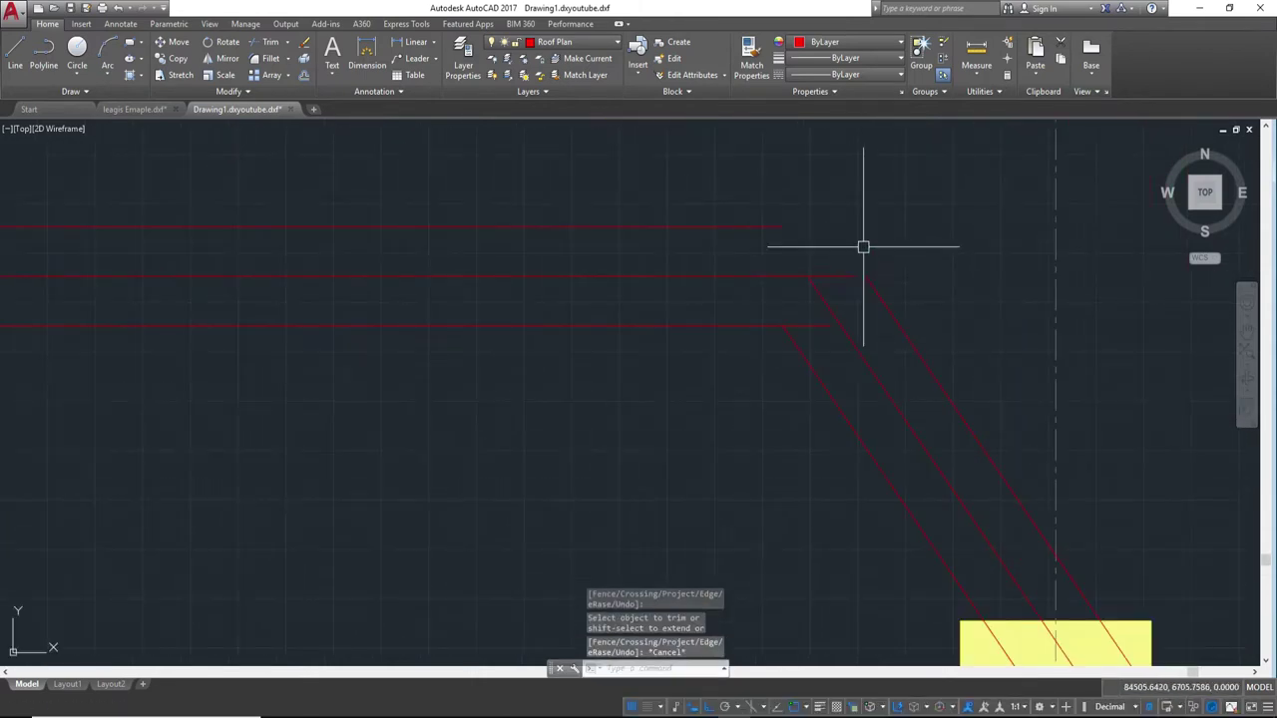
# - Extend to the horizontal eave line and trim the excess line at the porch corner
pyautogui.scroll(3, 956, 371)
pyautogui.write('x')
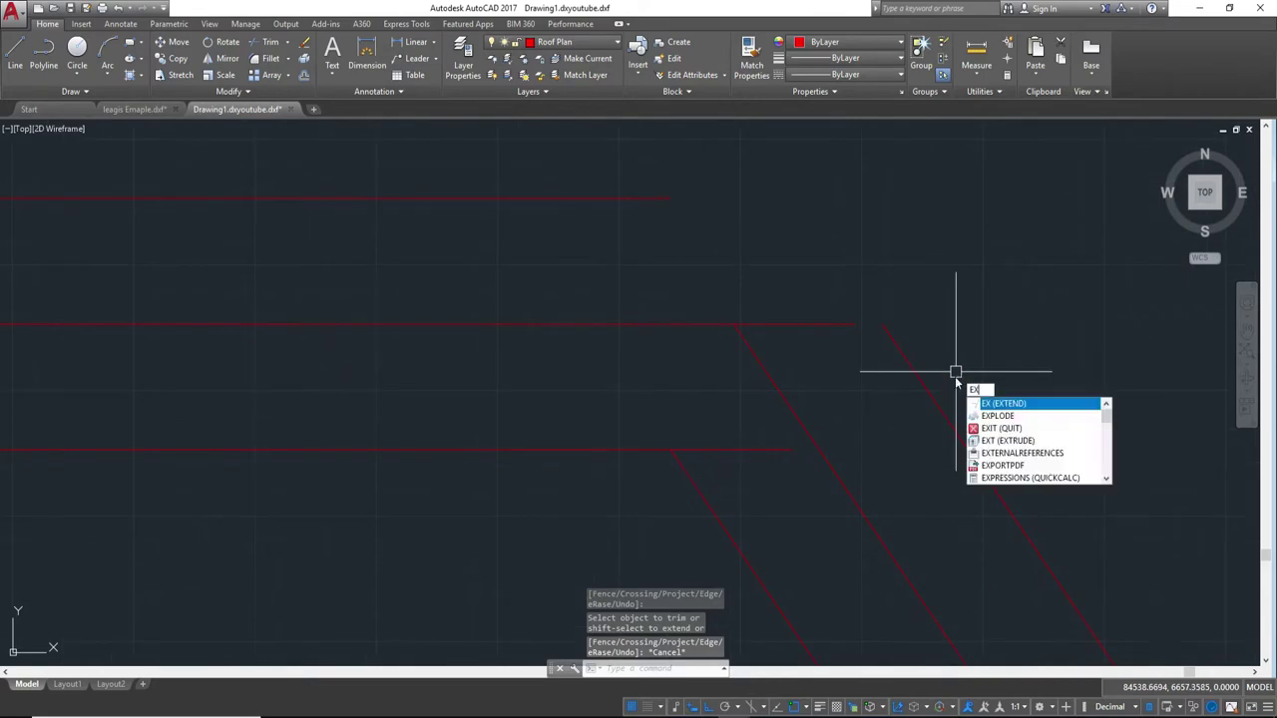
pyautogui.press('Return')
pyautogui.click(819, 324)
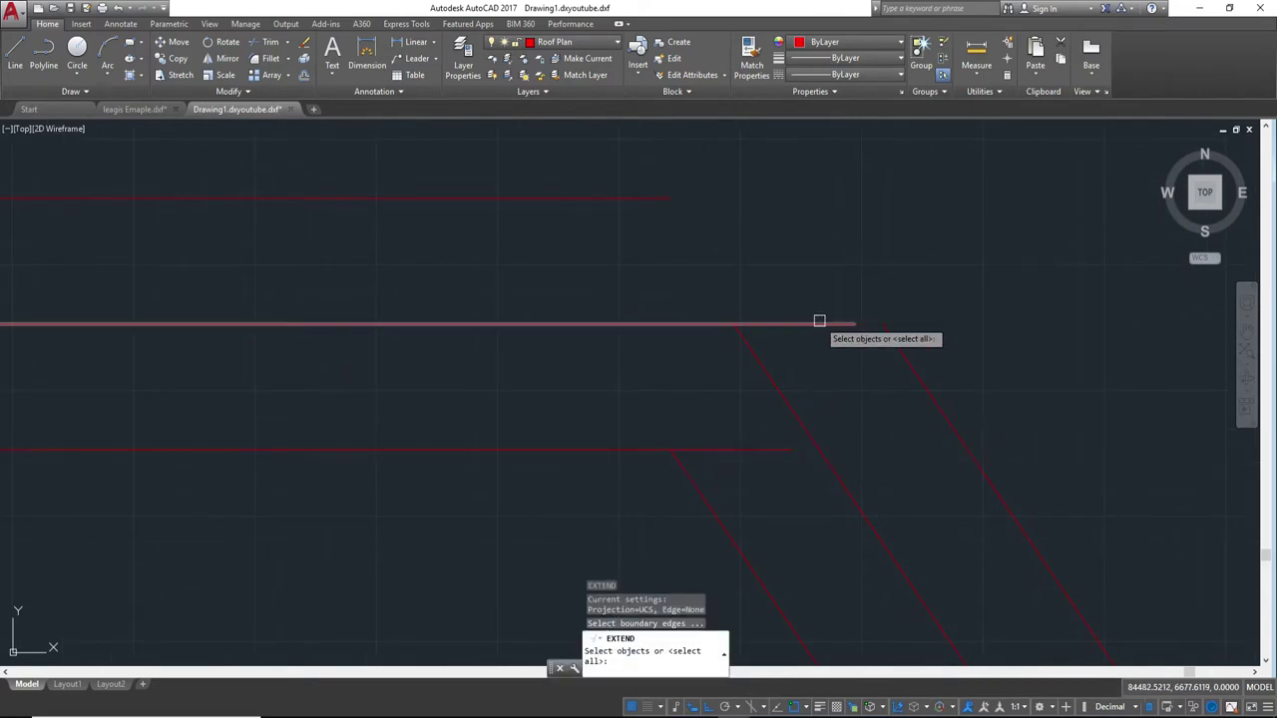
pyautogui.press('Return')
pyautogui.press('Escape')
pyautogui.scroll(-5, 857, 411)
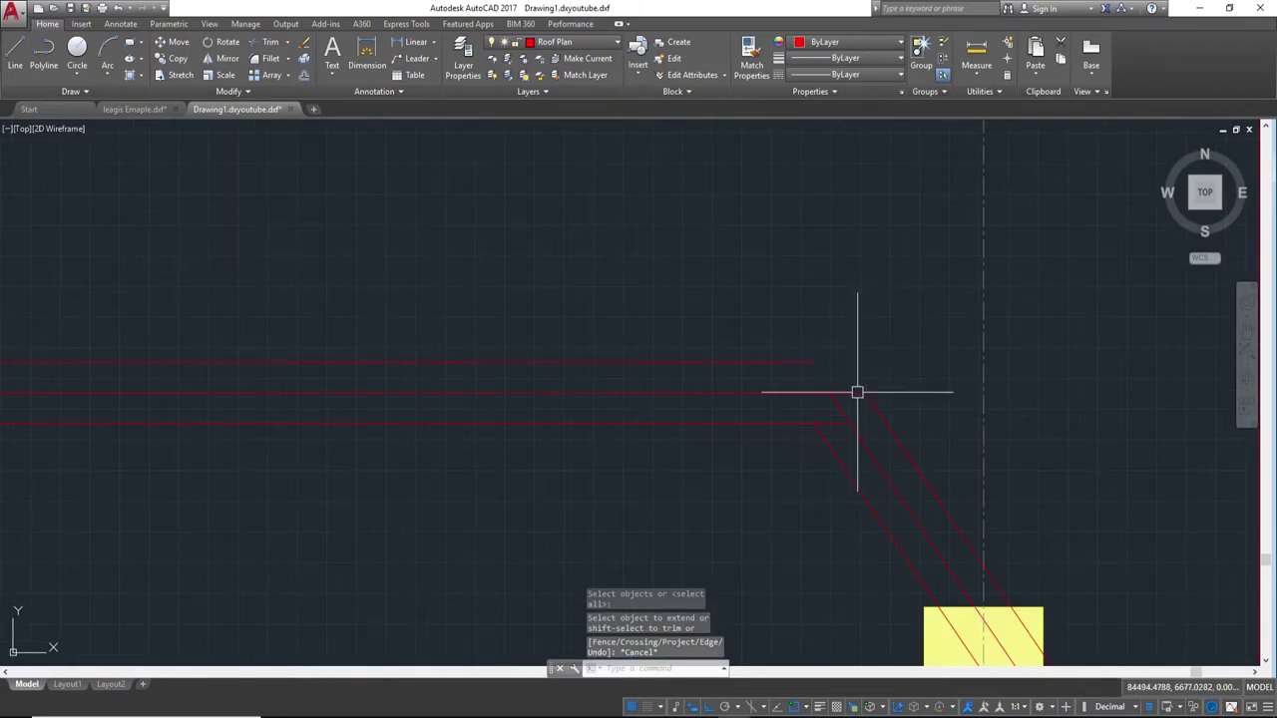
pyautogui.write('tr')
pyautogui.press('Return')
pyautogui.press('Return')
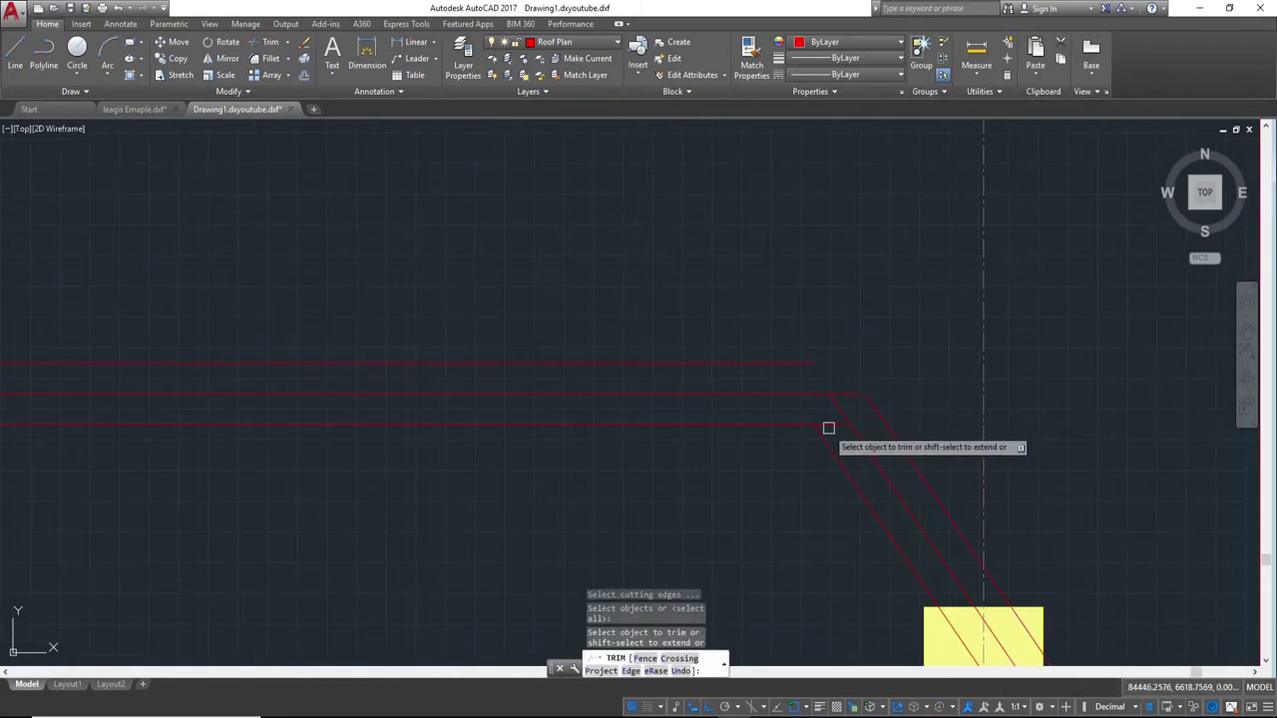
pyautogui.click(829, 423)
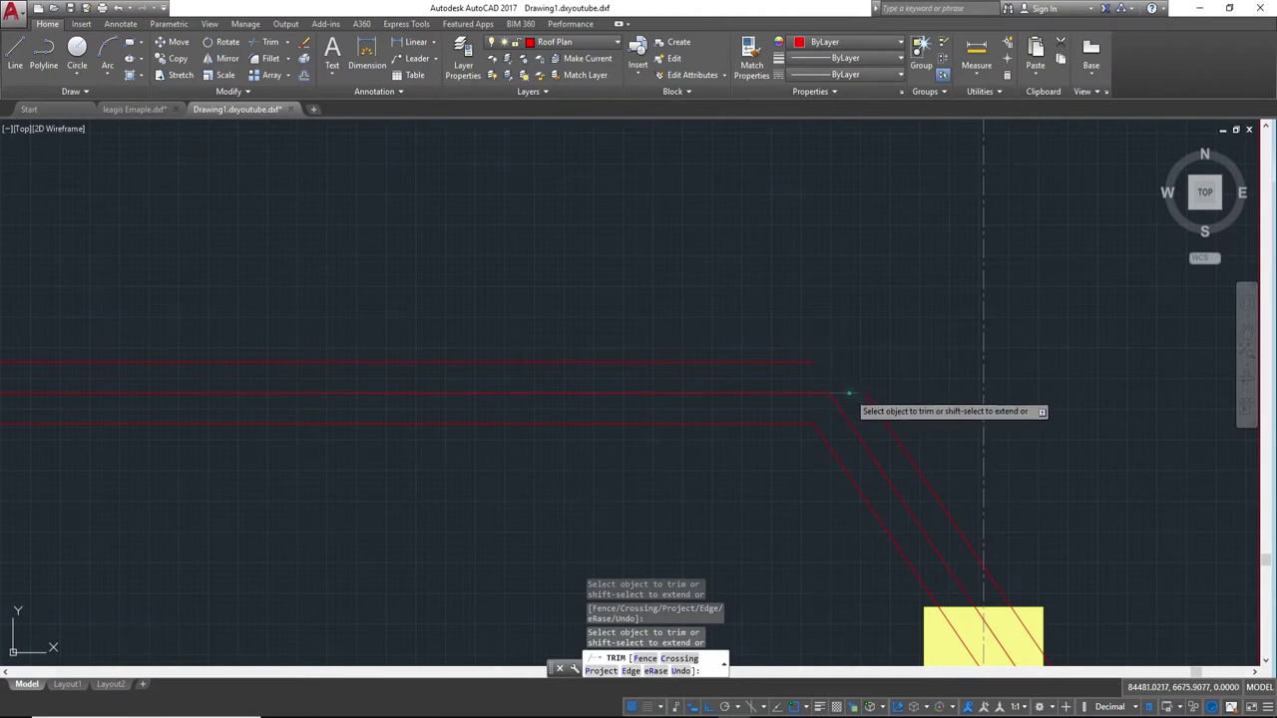
pyautogui.scroll(4, 855, 348)
pyautogui.press('Escape')
pyautogui.scroll(-5, 855, 348)
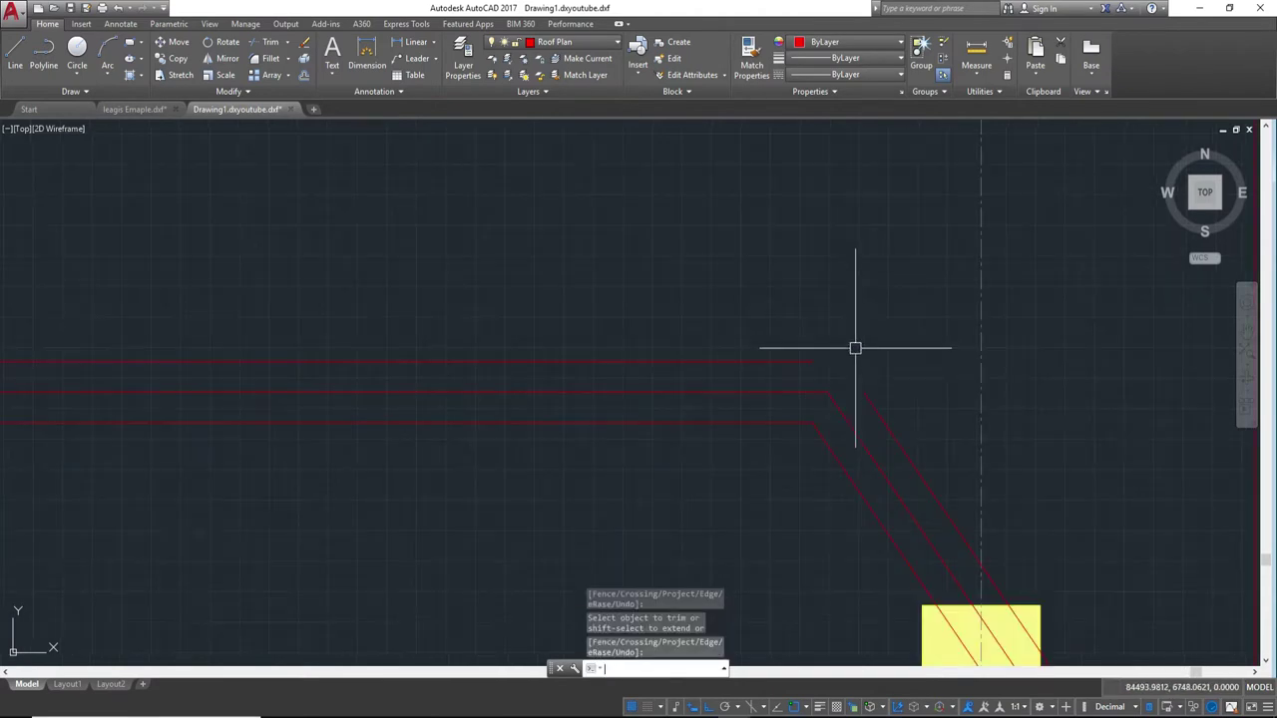
# - Bring the main roof into view and select its right hip line
pyautogui.moveTo(783, 468); pyautogui.dragTo(912, 502, button='middle')
pyautogui.scroll(-2, 912, 502)
pyautogui.scroll(5, 911, 470)
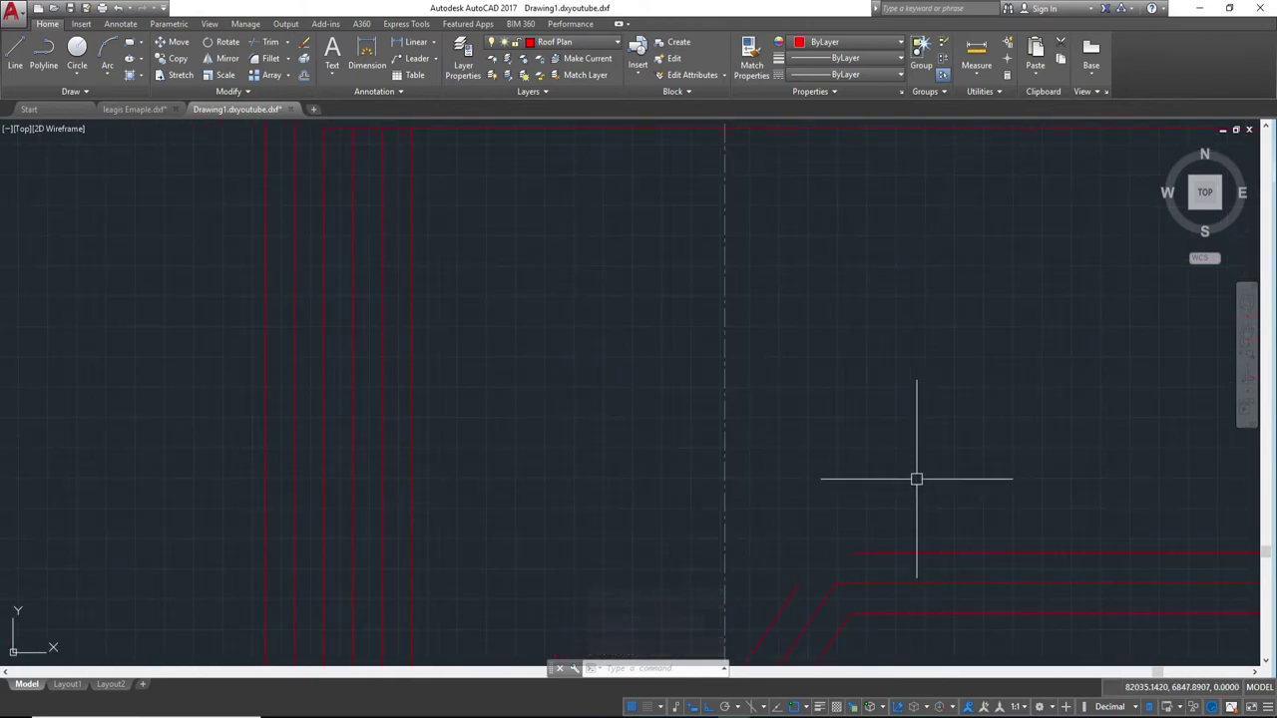
pyautogui.scroll(-3, 938, 481)
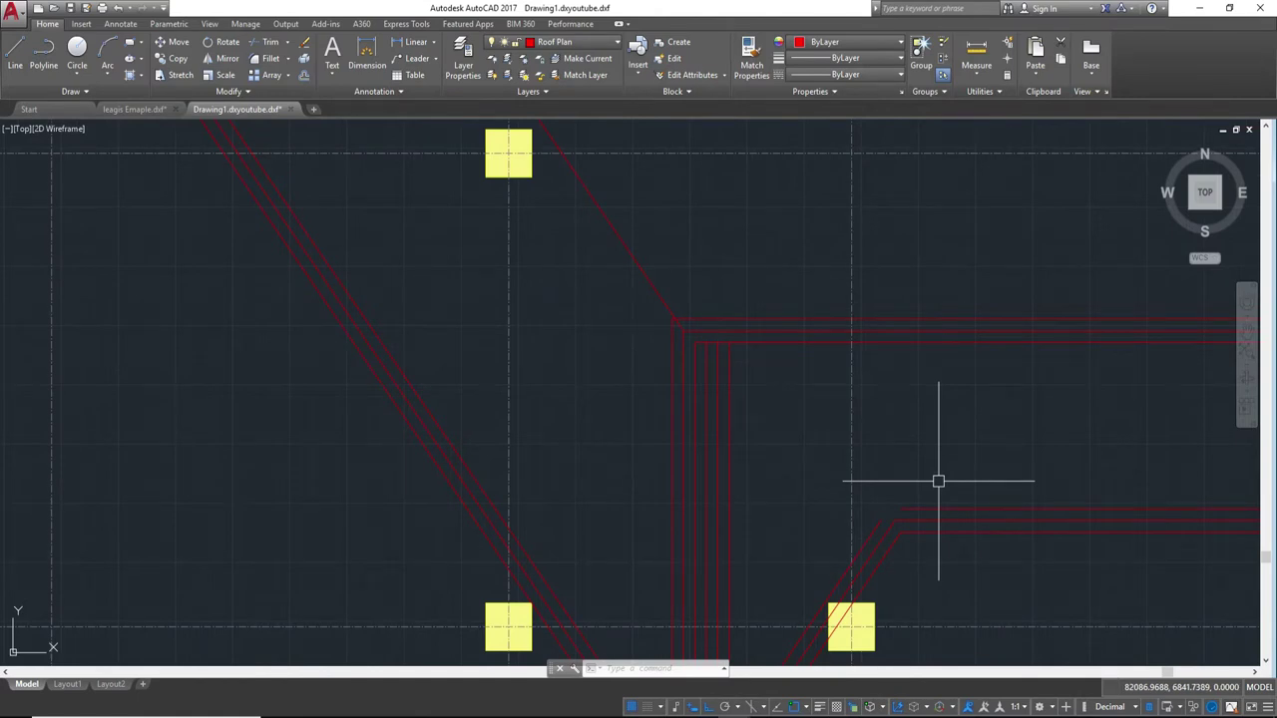
pyautogui.scroll(-3, 938, 481)
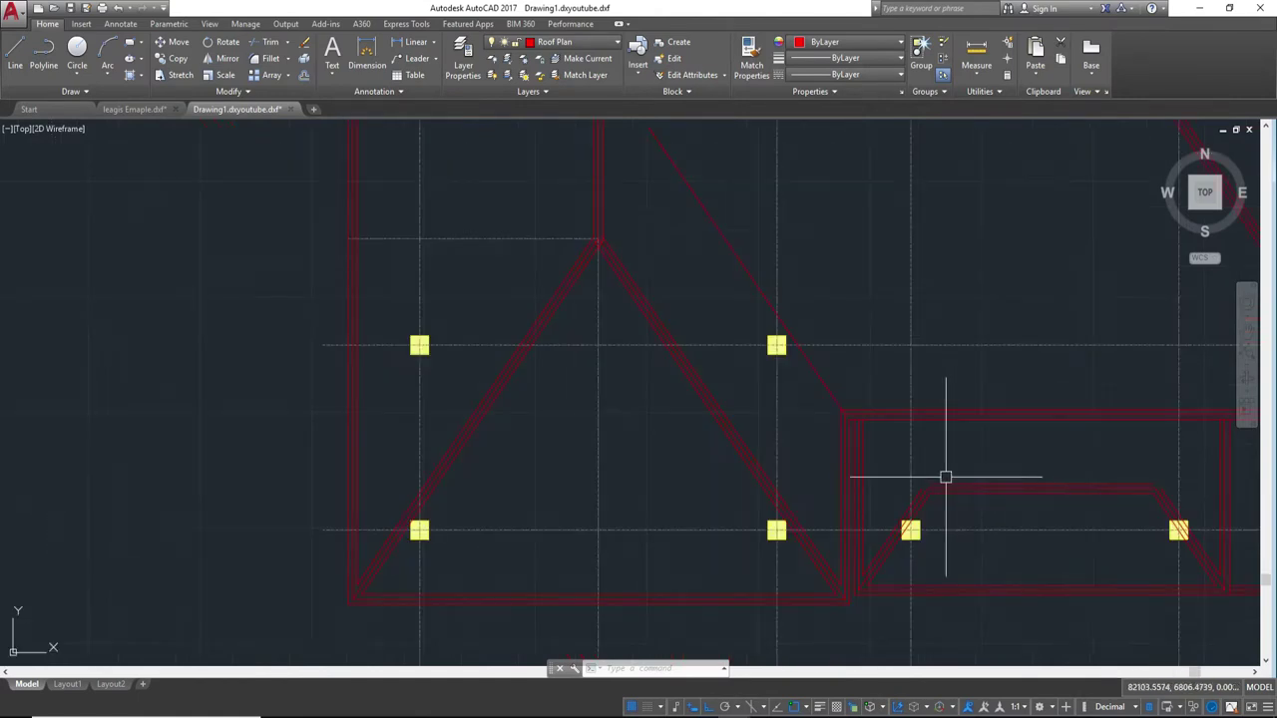
pyautogui.scroll(-2, 904, 446)
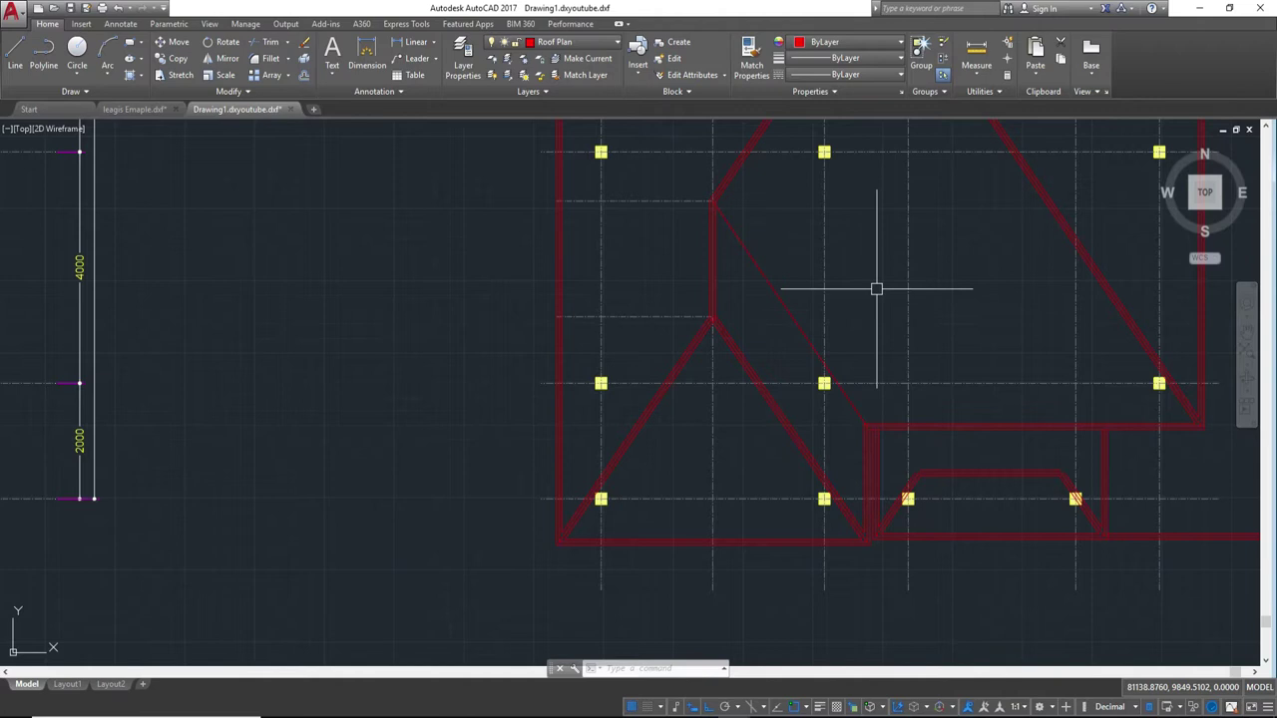
pyautogui.moveTo(915, 359); pyautogui.dragTo(812, 485, button='middle')
pyautogui.moveTo(771, 337); pyautogui.dragTo(870, 482, button='middle')
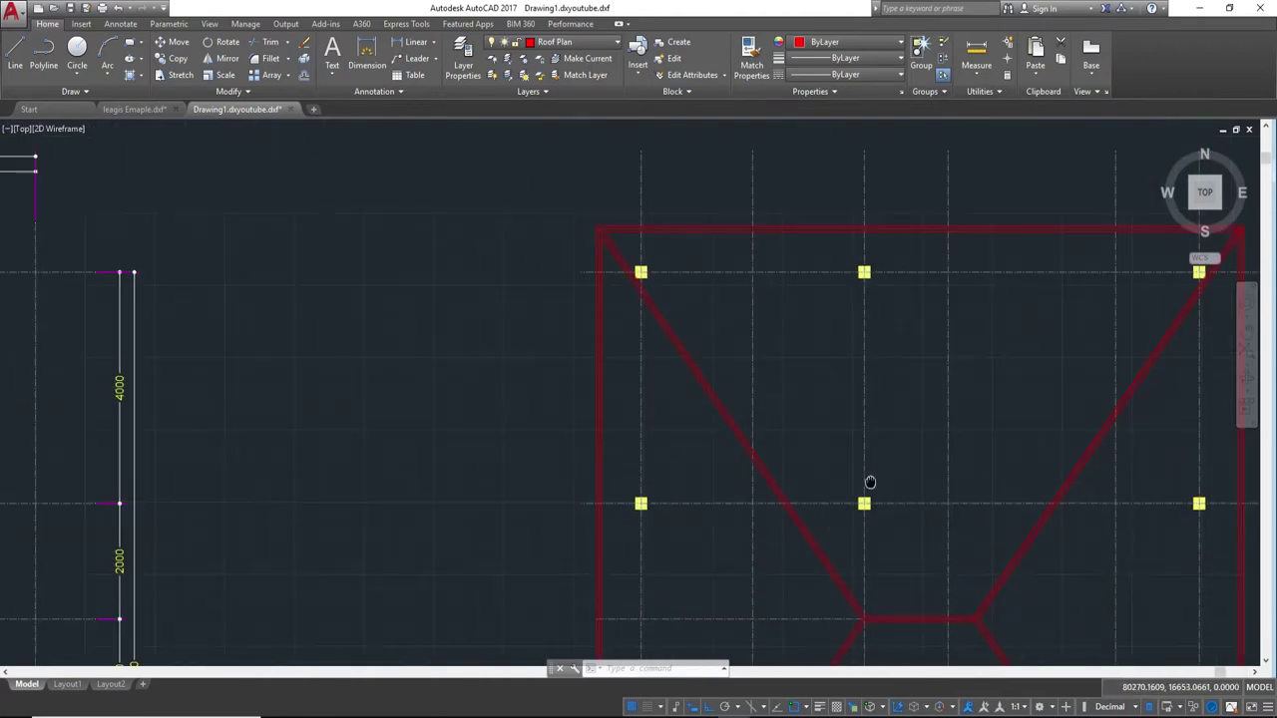
pyautogui.moveTo(1000, 410); pyautogui.dragTo(721, 213, button='middle')
pyautogui.moveTo(868, 524); pyautogui.dragTo(771, 281, button='middle')
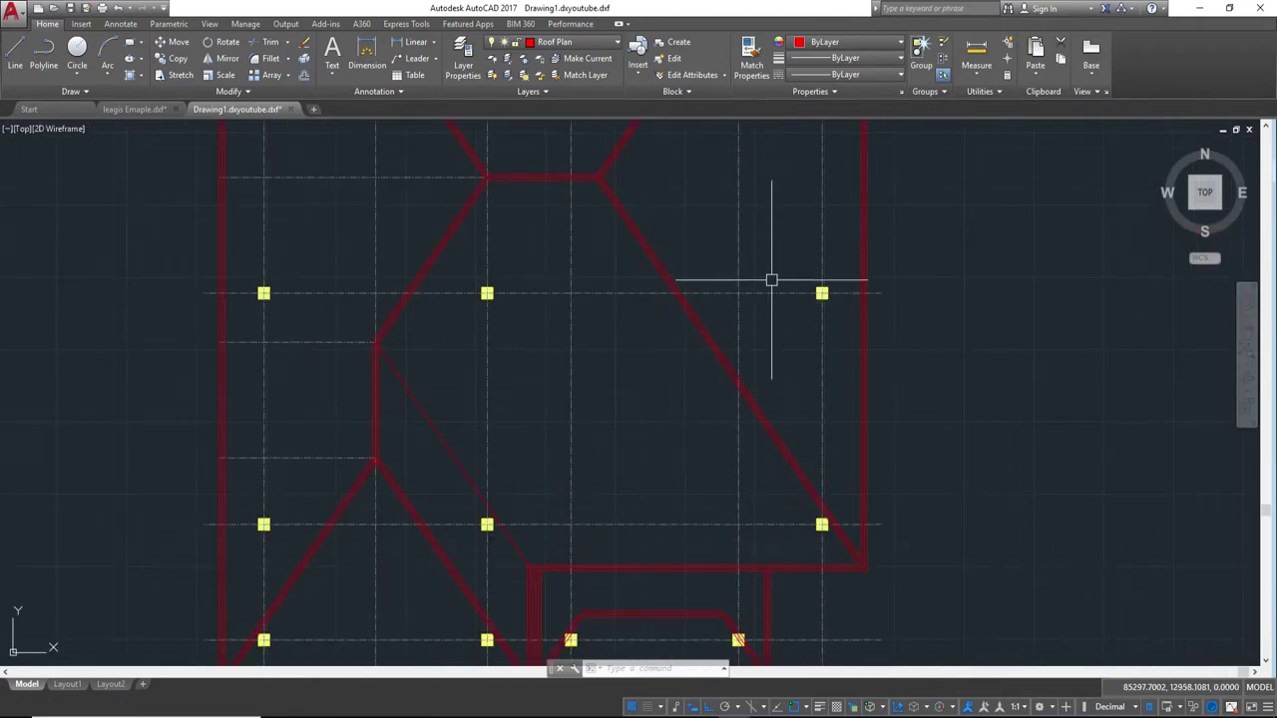
pyautogui.moveTo(716, 121); pyautogui.dragTo(718, 369, button='middle')
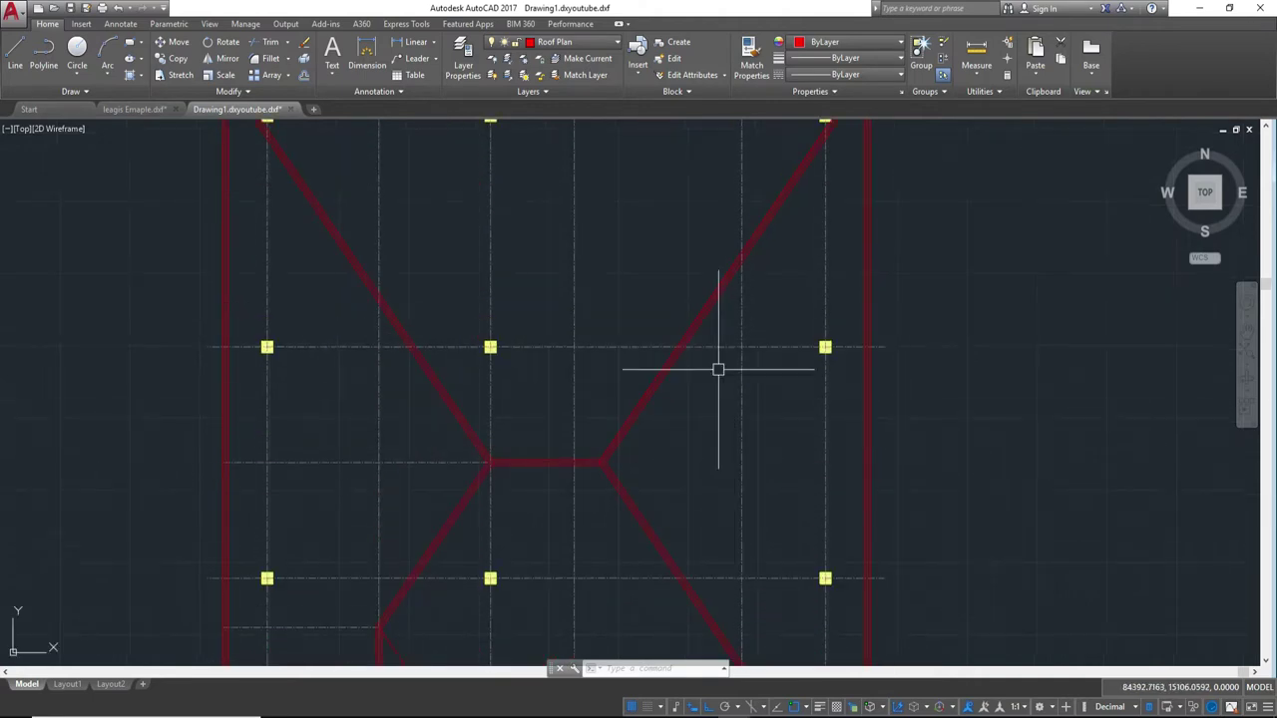
pyautogui.click(730, 315)
# - Explode the right hip polyline and copy its upper segment to the right
pyautogui.click(680, 282)
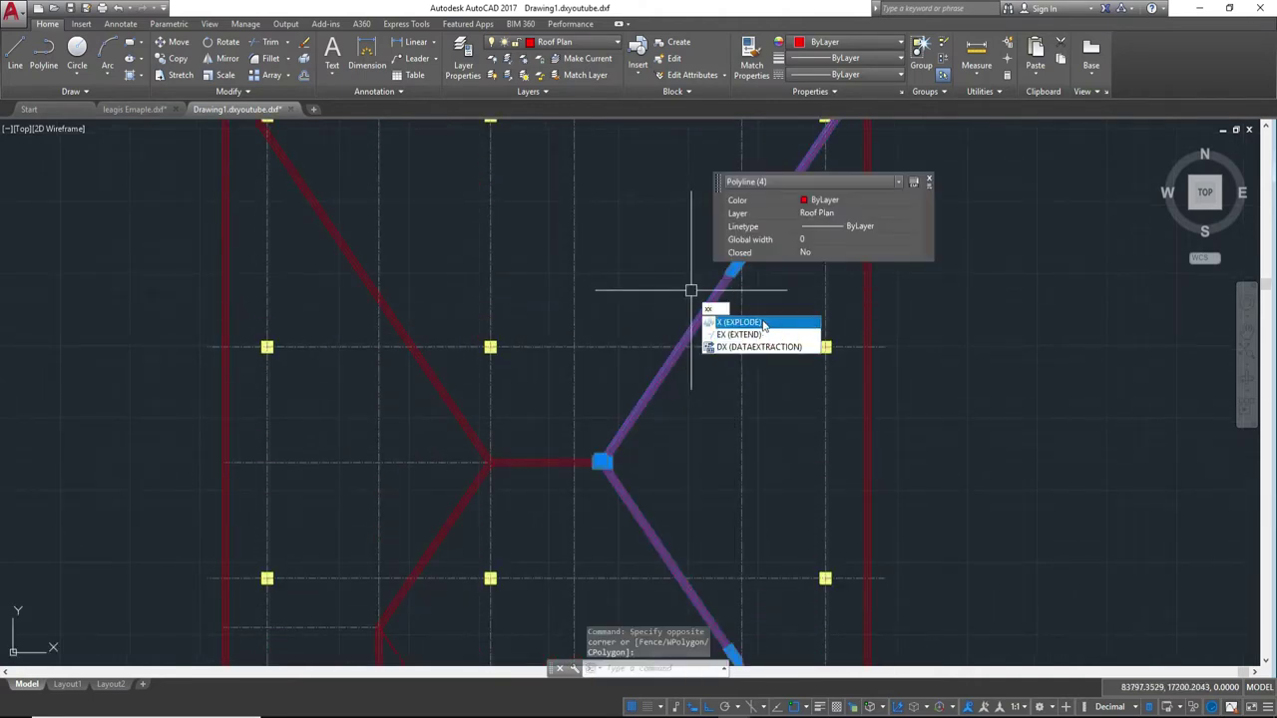
pyautogui.click(763, 324)
pyautogui.click(721, 316)
pyautogui.click(706, 296)
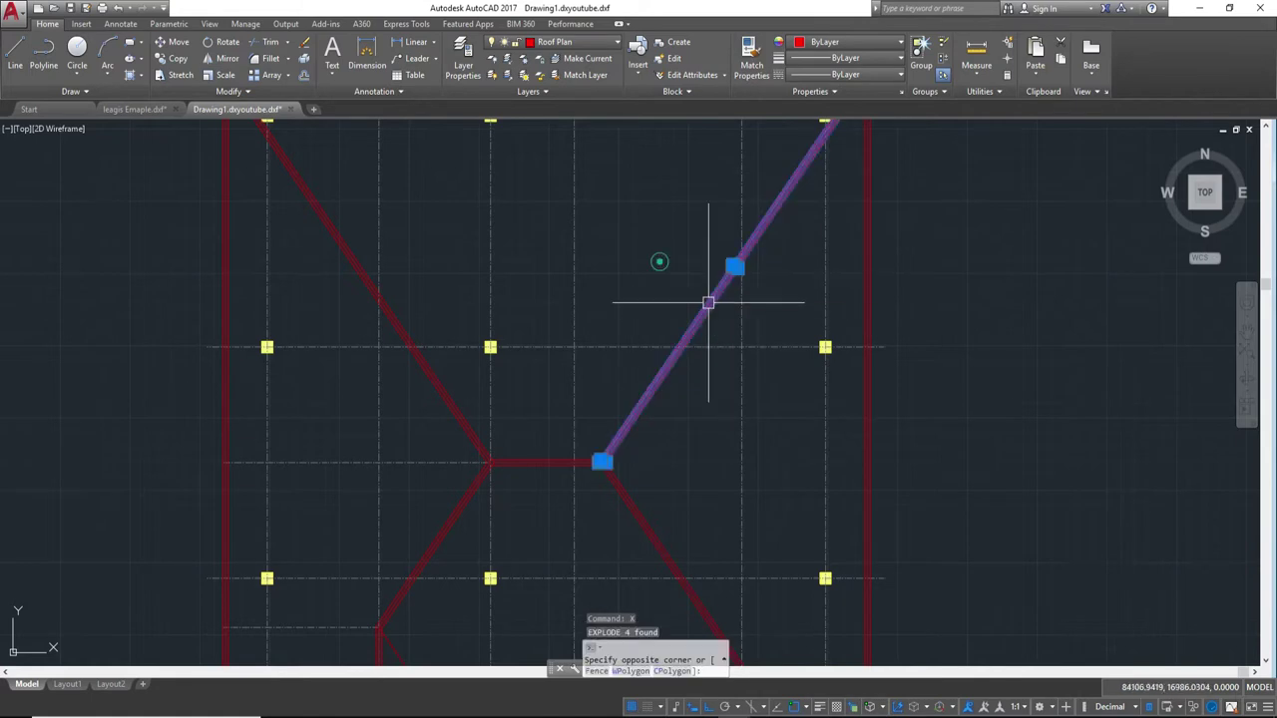
pyautogui.write('o')
pyautogui.press('Return')
pyautogui.click(663, 281)
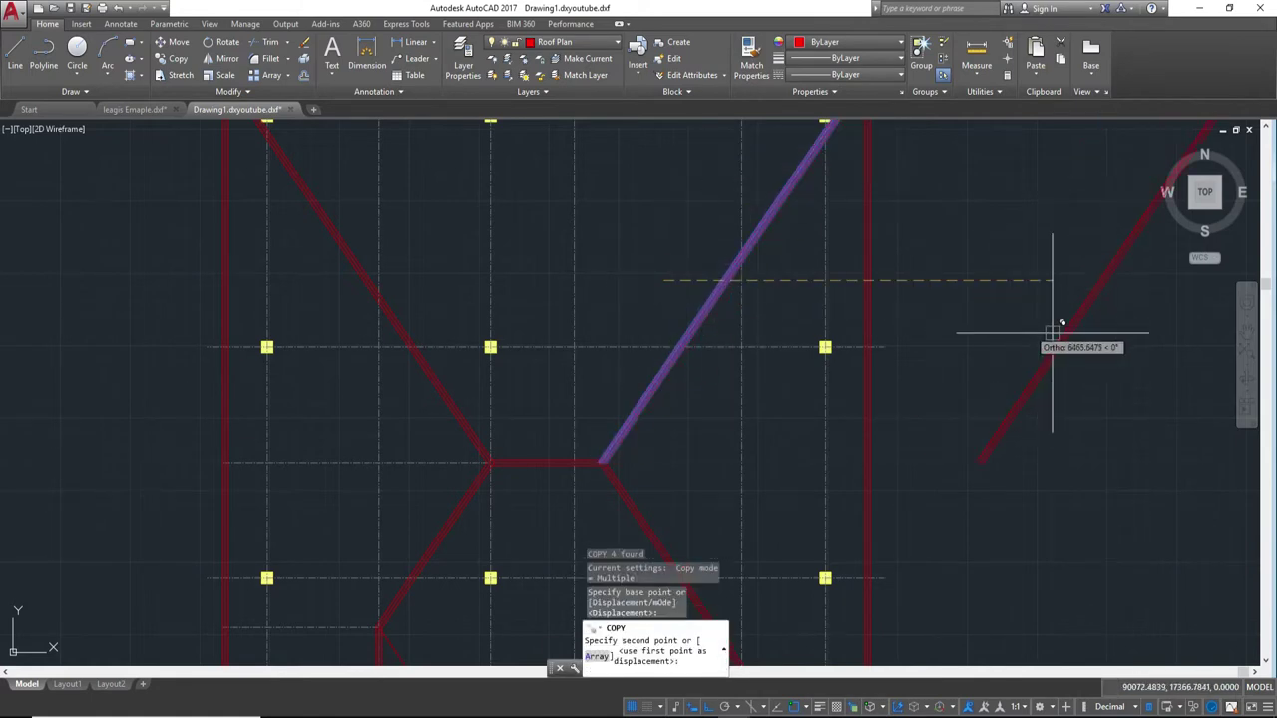
pyautogui.click(1116, 366)
pyautogui.press('Return')
pyautogui.moveTo(1180, 390); pyautogui.dragTo(964, 413, button='middle')
# - Draw a horizontal line across the copied diagonal and trim the diagonal above it
pyautogui.write('l')
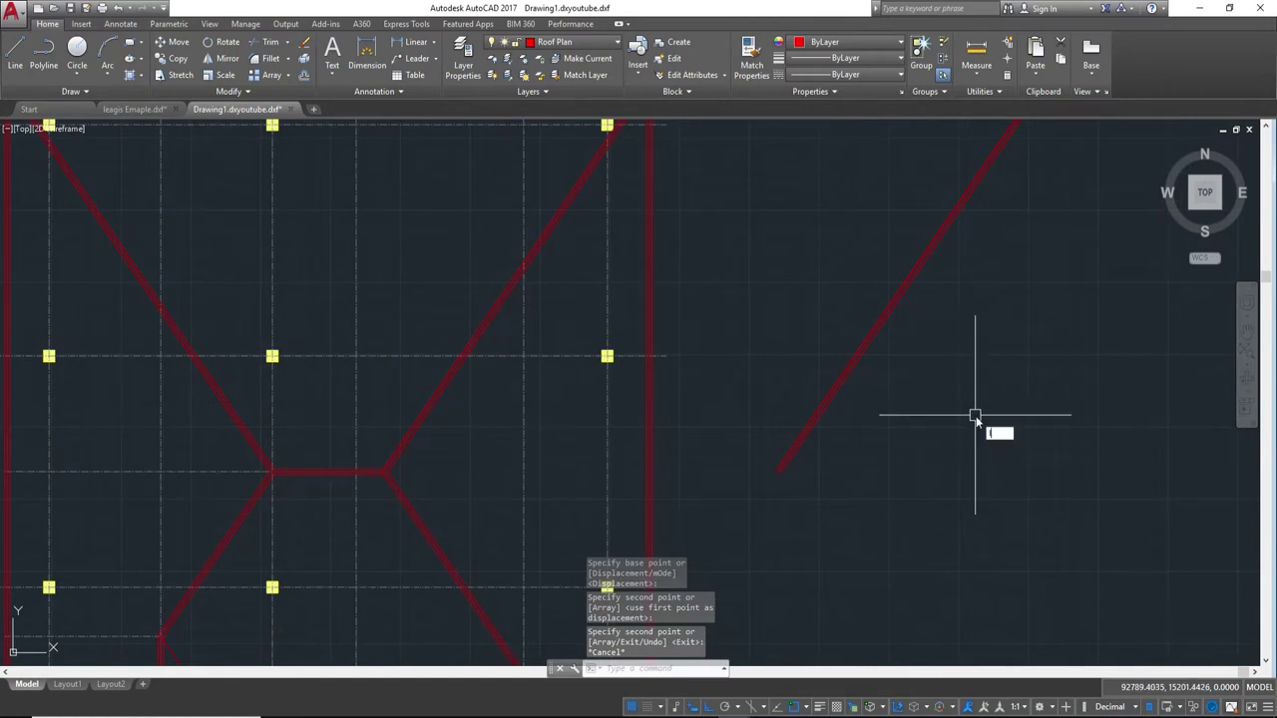
pyautogui.press('Return')
pyautogui.click(1022, 299)
pyautogui.click(829, 284)
pyautogui.press('Escape')
pyautogui.write('tr')
pyautogui.press('Return')
pyautogui.press('Return')
pyautogui.click(1049, 243)
pyautogui.click(884, 193)
pyautogui.press('Escape')
# - Copy the four new lines toward the porch roof's eave corner
pyautogui.moveTo(948, 424); pyautogui.dragTo(770, 366)
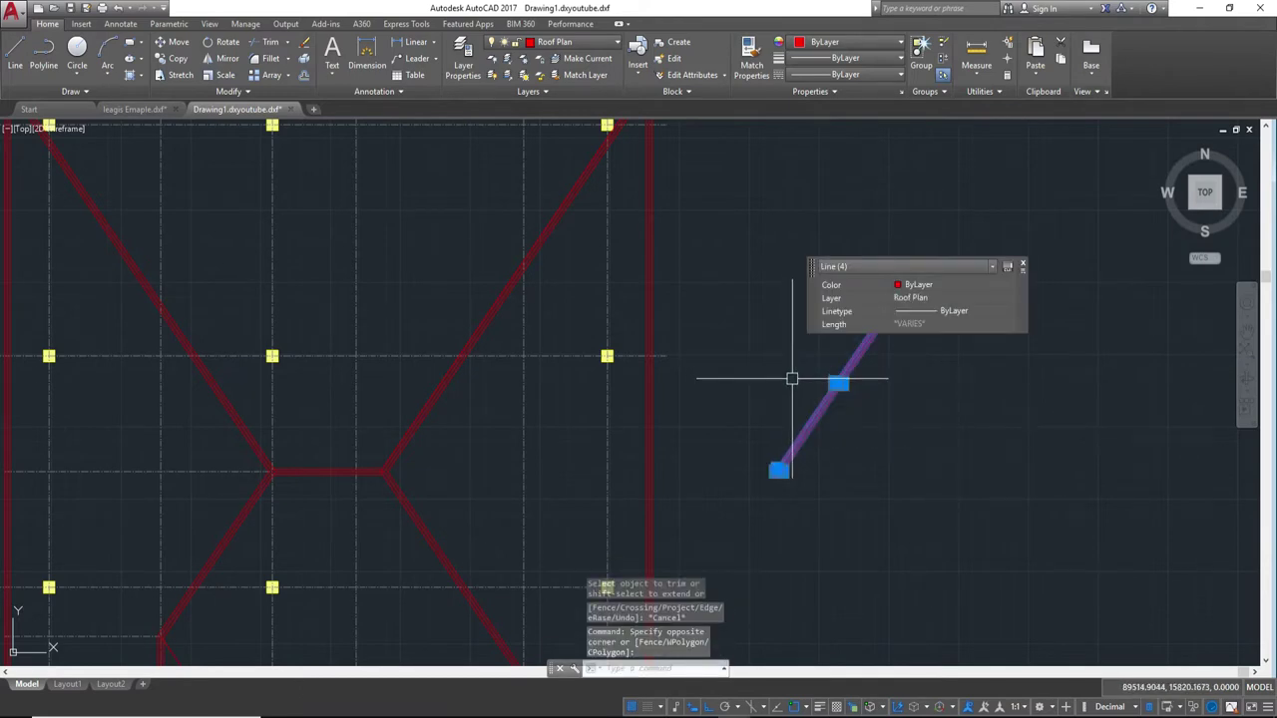
pyautogui.write('o')
pyautogui.press('Return')
pyautogui.scroll(3, 790, 365)
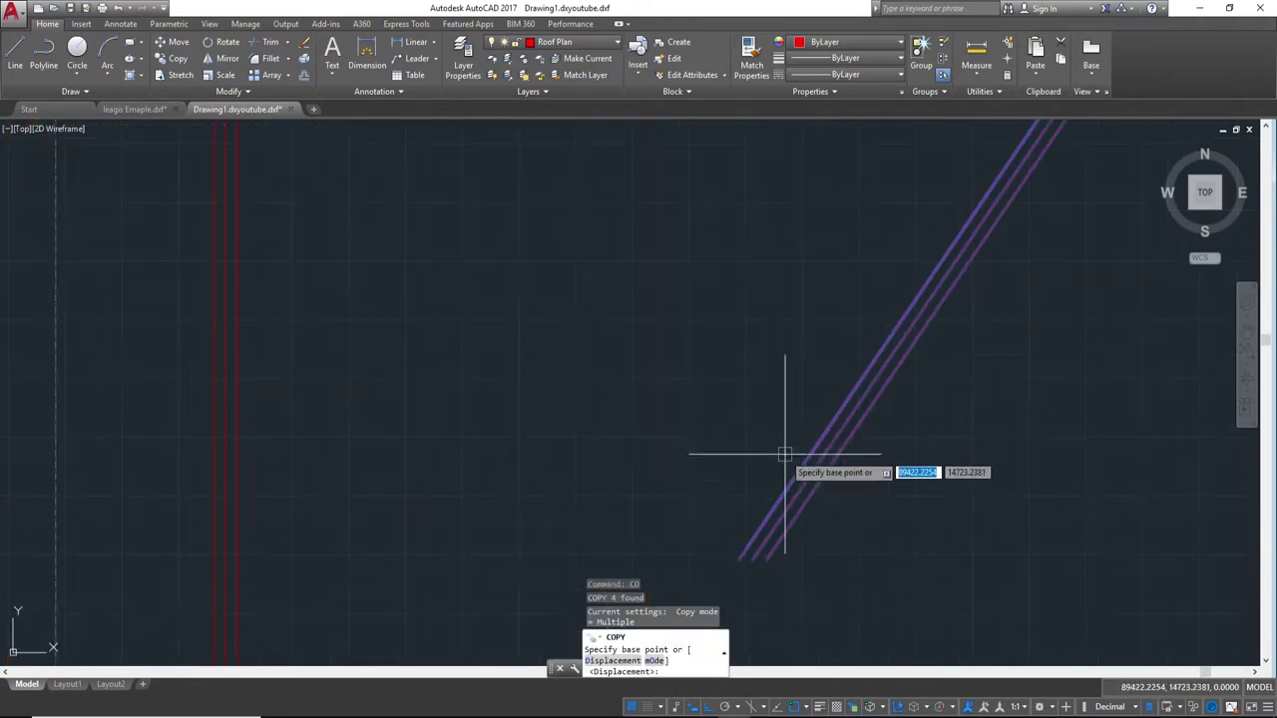
pyautogui.click(755, 558)
pyautogui.scroll(-3, 755, 561)
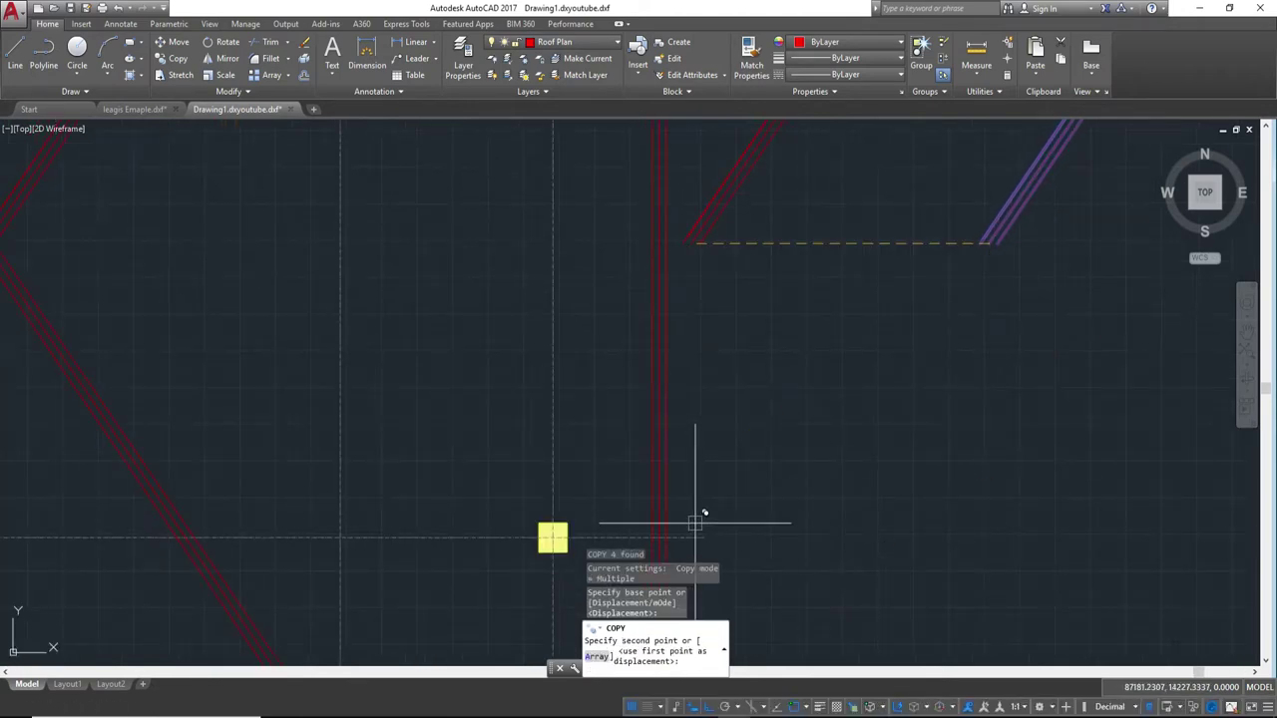
pyautogui.scroll(2, 812, 327)
pyautogui.scroll(-5, 878, 301)
pyautogui.scroll(3, 880, 266)
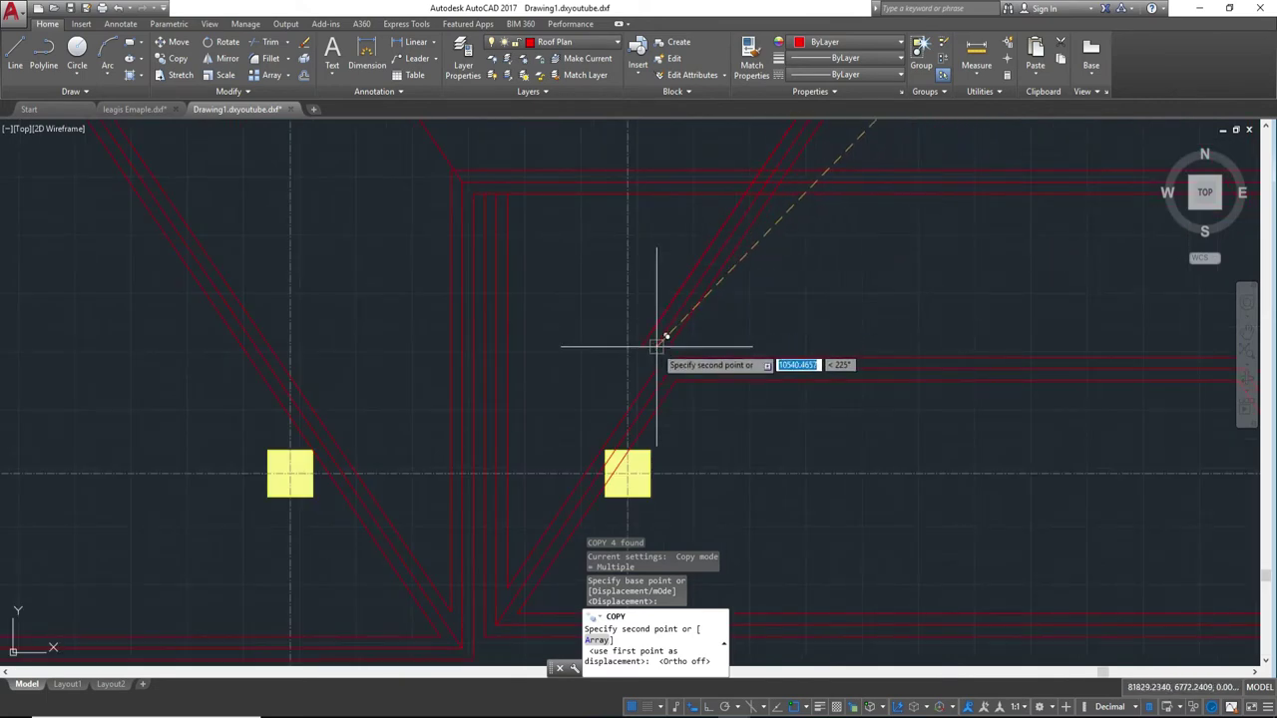
pyautogui.scroll(3, 639, 317)
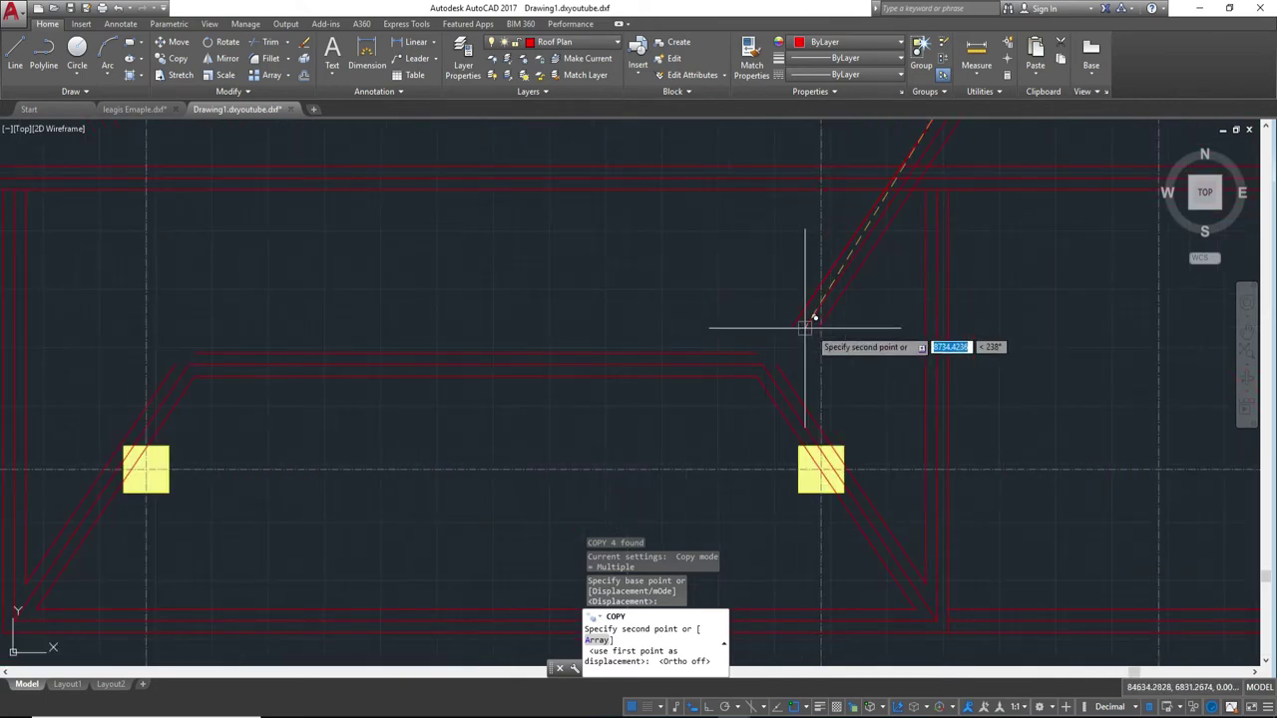
pyautogui.scroll(3, 782, 359)
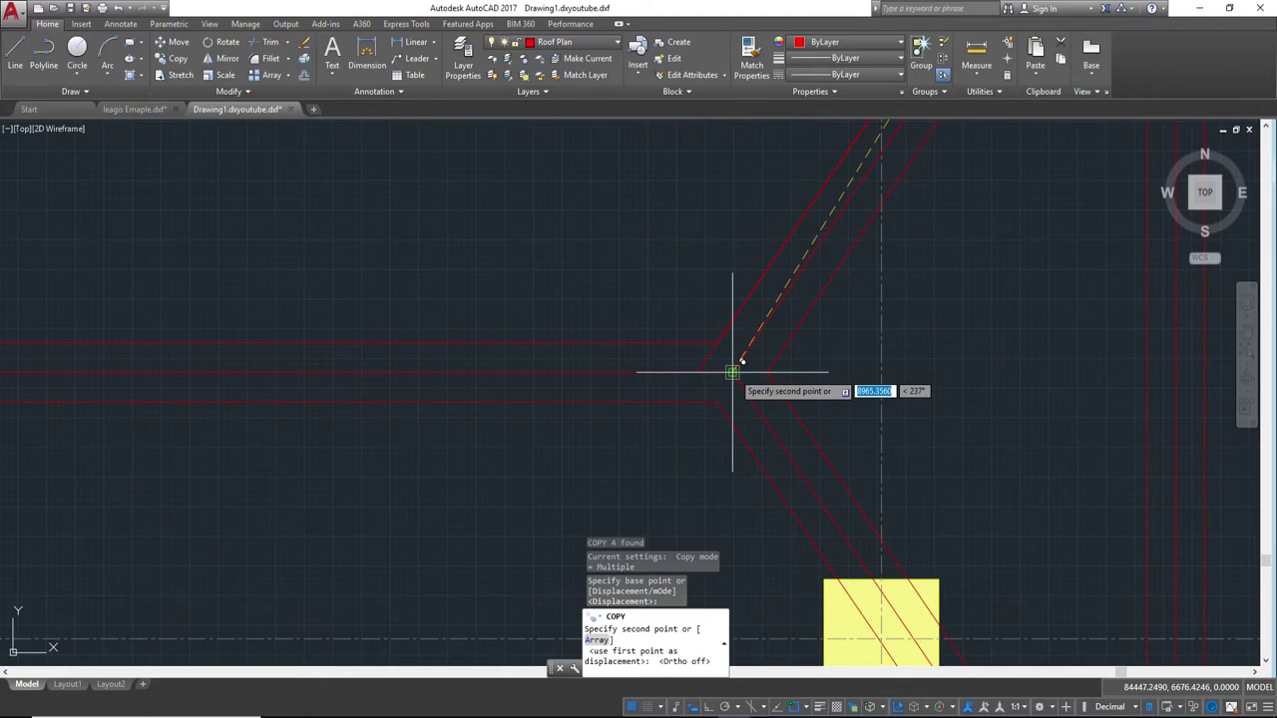
pyautogui.press('Escape')
pyautogui.moveTo(772, 320); pyautogui.dragTo(879, 386, button='middle')
pyautogui.scroll(2, 879, 386)
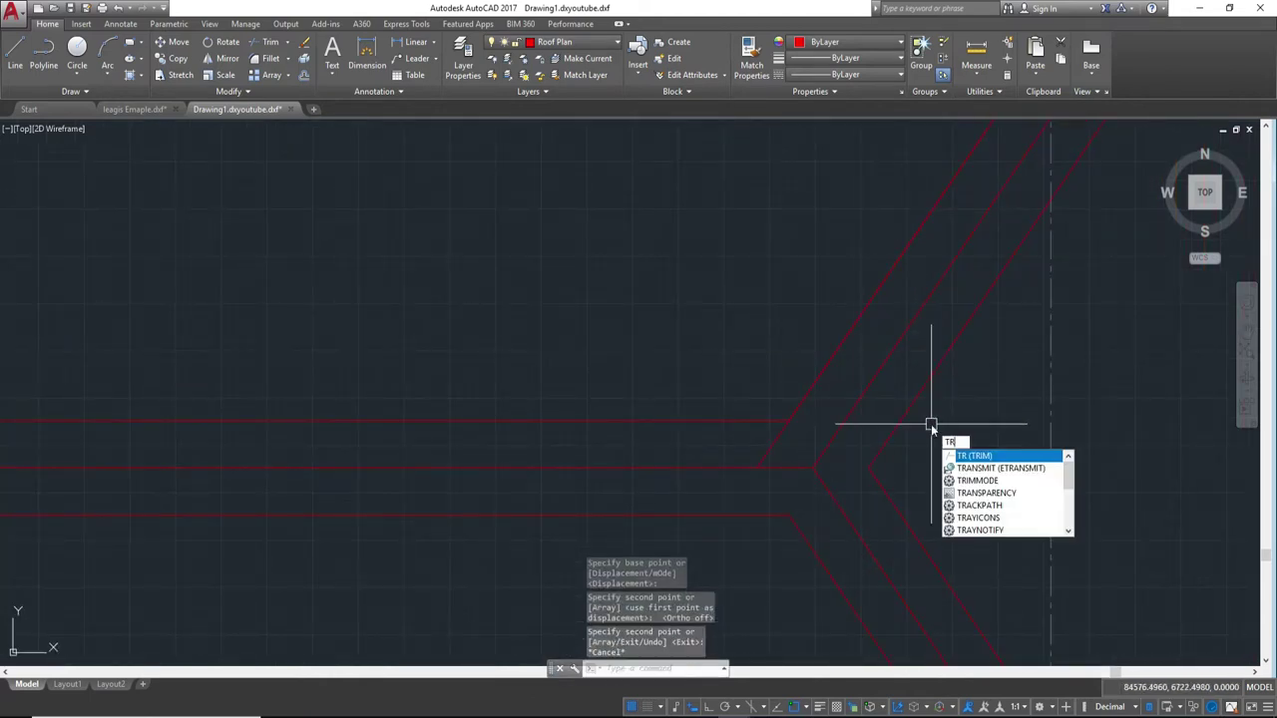
# - Trim the diagonal hip lines back to the lower horizontal eave line as cutting edge
pyautogui.press('Return')
pyautogui.press('Return')
pyautogui.click(778, 440)
pyautogui.scroll(-4, 778, 440)
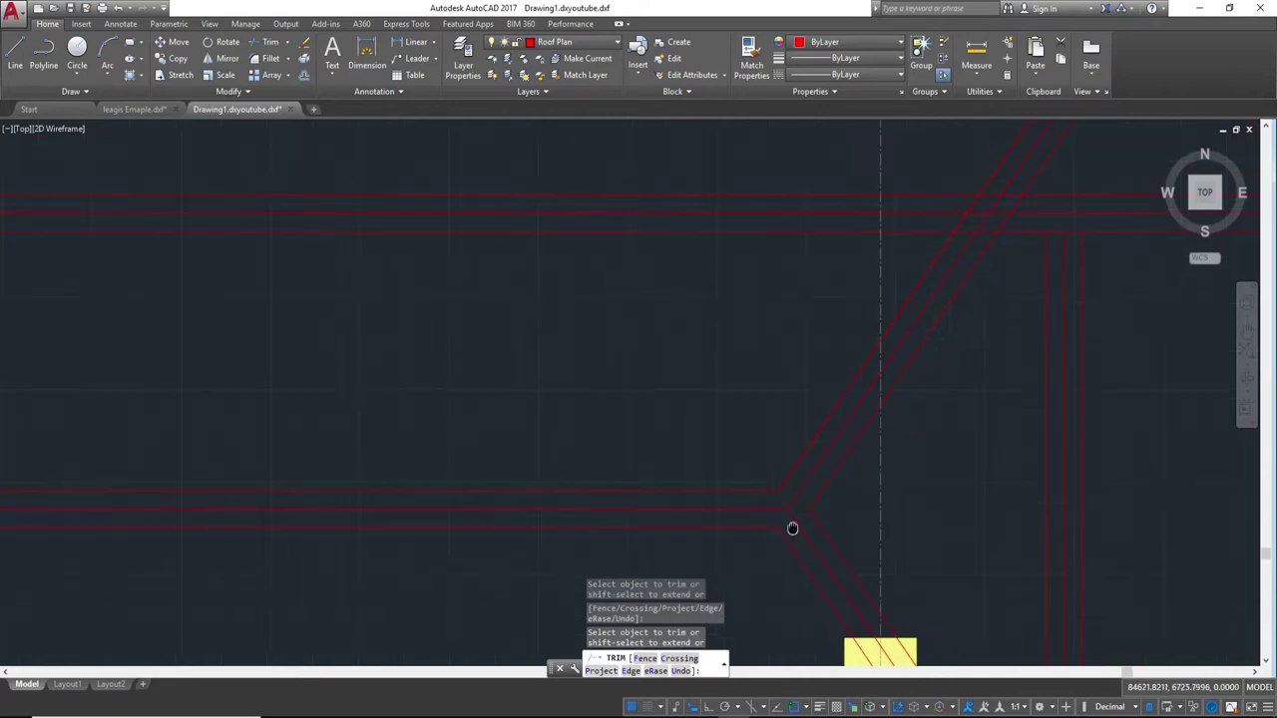
pyautogui.moveTo(792, 528); pyautogui.dragTo(863, 476, button='middle')
pyautogui.write('tr')
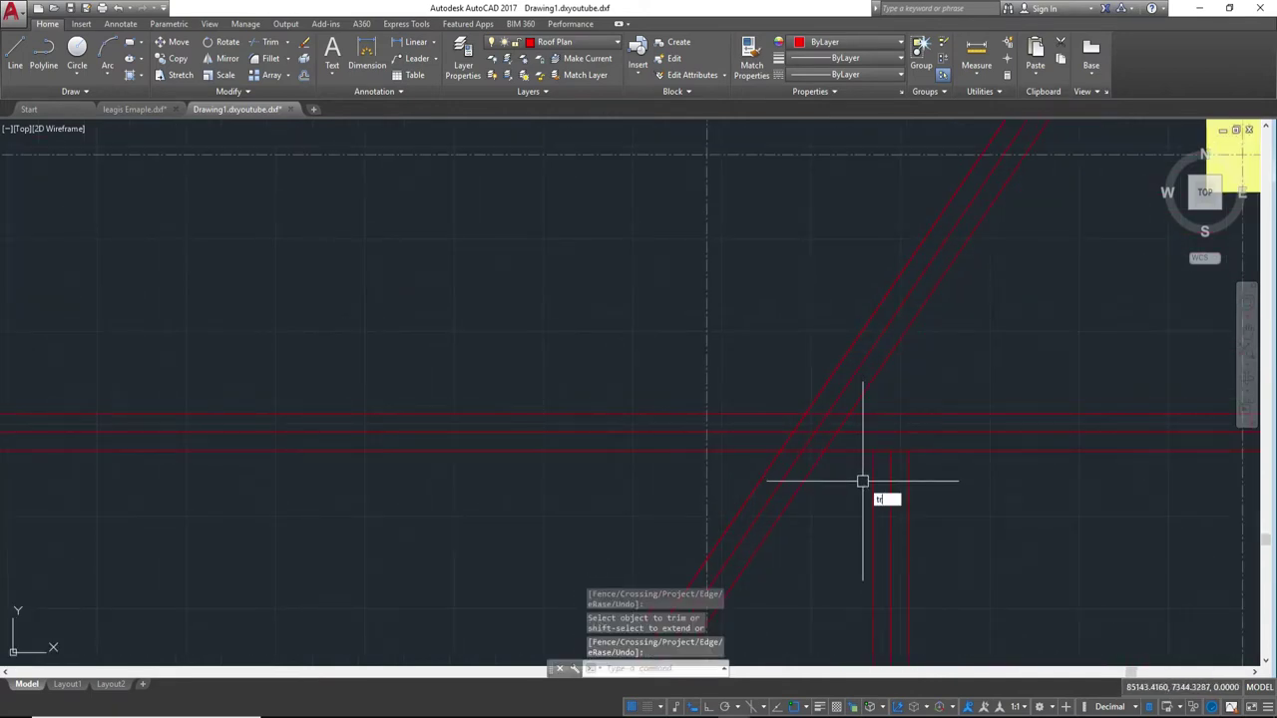
pyautogui.press('Return')
pyautogui.click(856, 450)
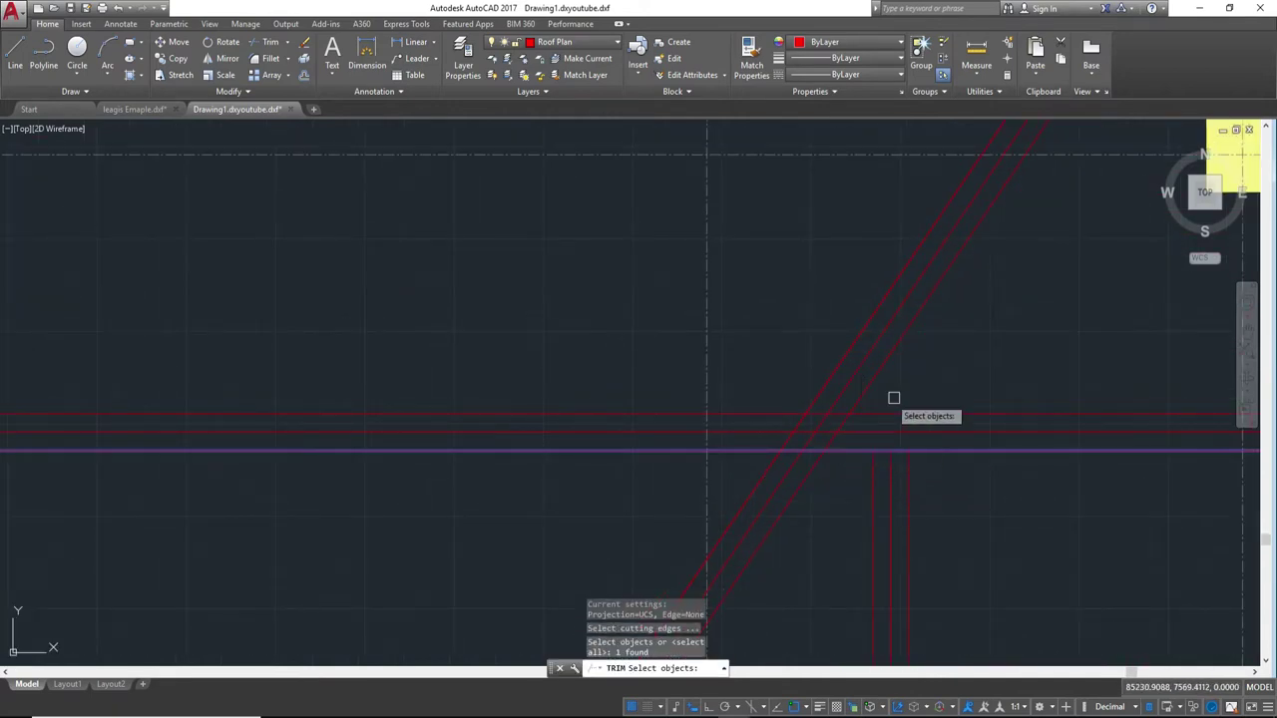
pyautogui.press('Return')
pyautogui.click(975, 359)
pyautogui.click(835, 265)
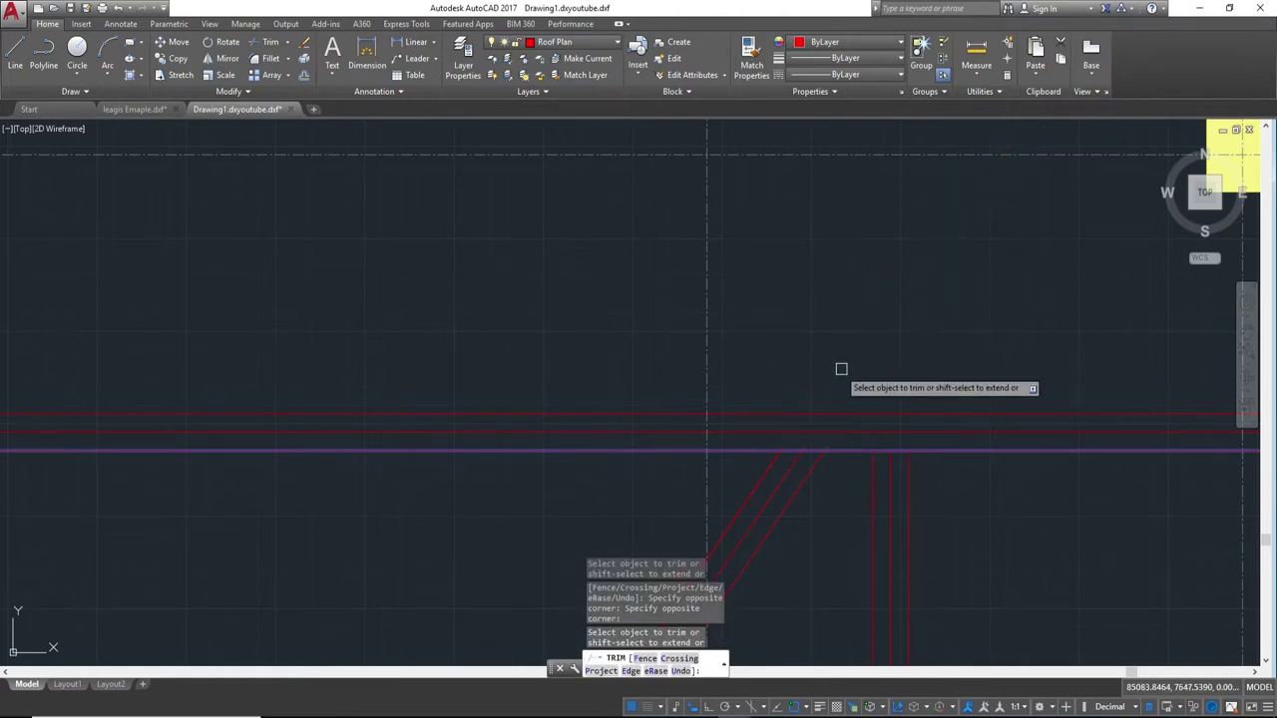
pyautogui.press('Escape')
# - Mirror the four diagonal eave lines about the porch eave midpoint, keeping the originals
pyautogui.moveTo(838, 506); pyautogui.dragTo(931, 383, button='middle')
pyautogui.click(912, 433)
pyautogui.click(827, 357)
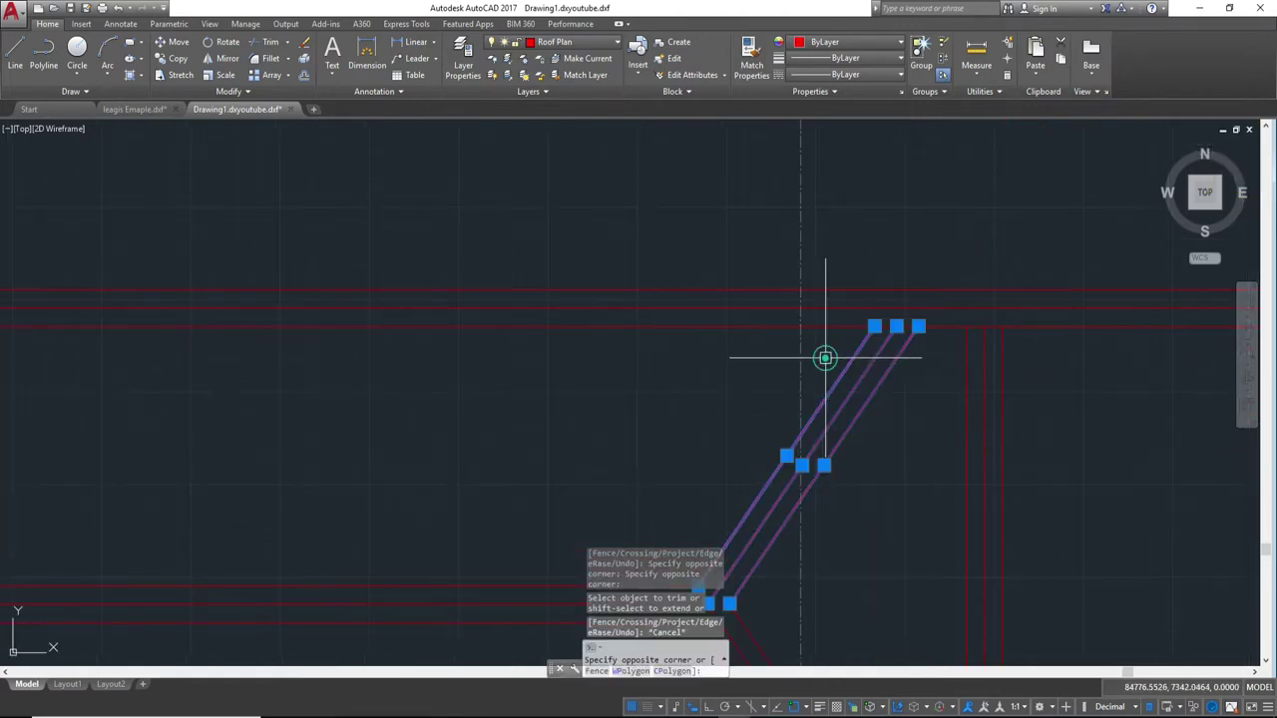
pyautogui.write('mi')
pyautogui.press('Return')
pyautogui.moveTo(59, 639); pyautogui.dragTo(448, 570, button='middle')
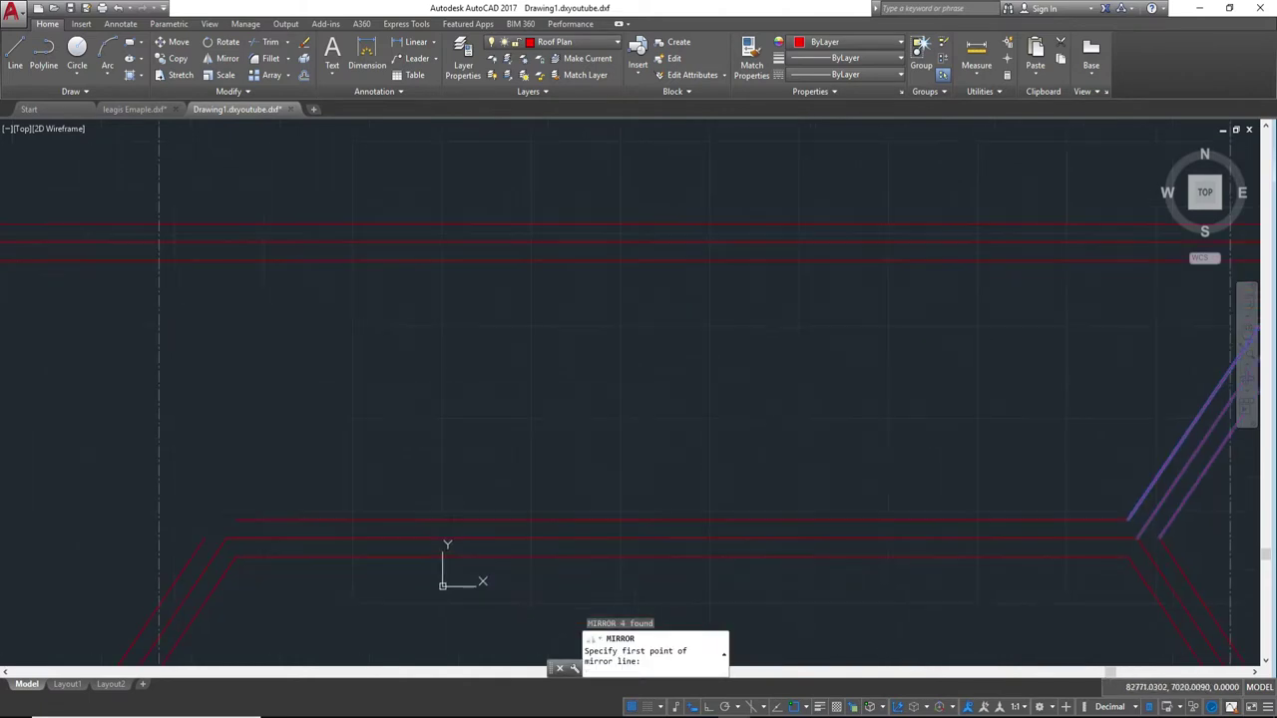
pyautogui.click(683, 521)
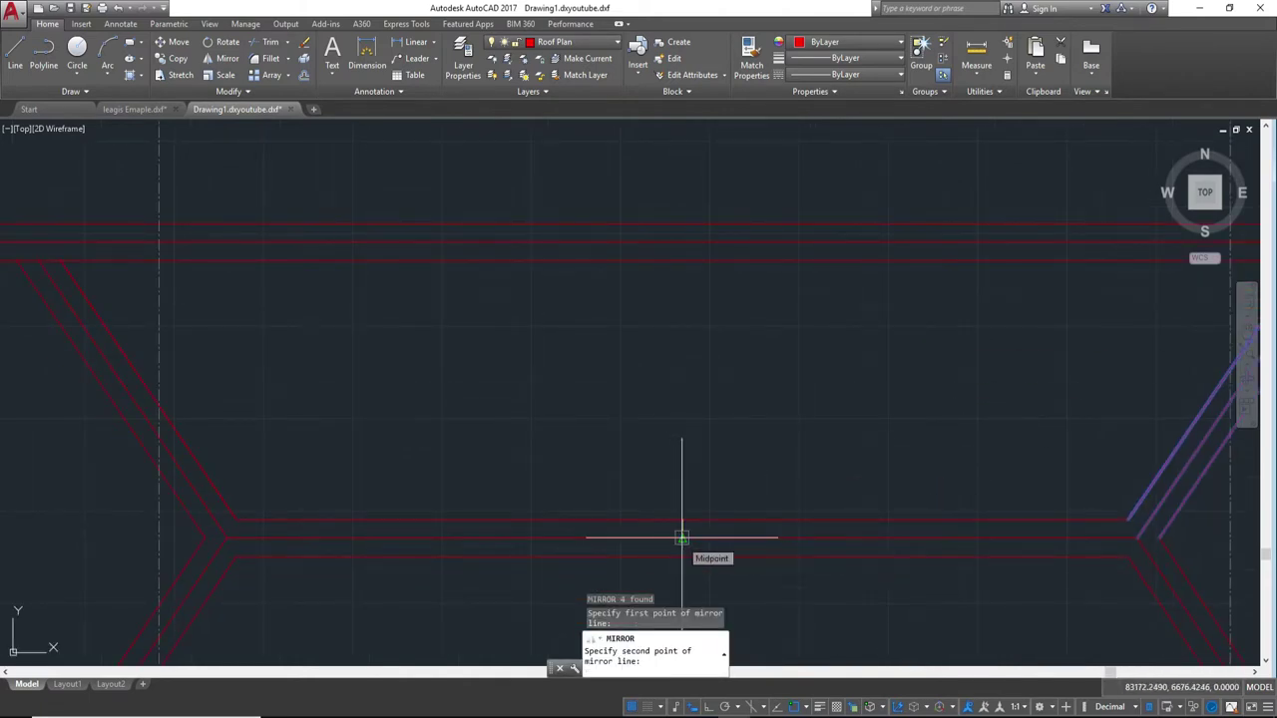
pyautogui.click(681, 538)
pyautogui.click(711, 591)
pyautogui.press('Return')
pyautogui.scroll(-3, 894, 427)
pyautogui.press('Escape')
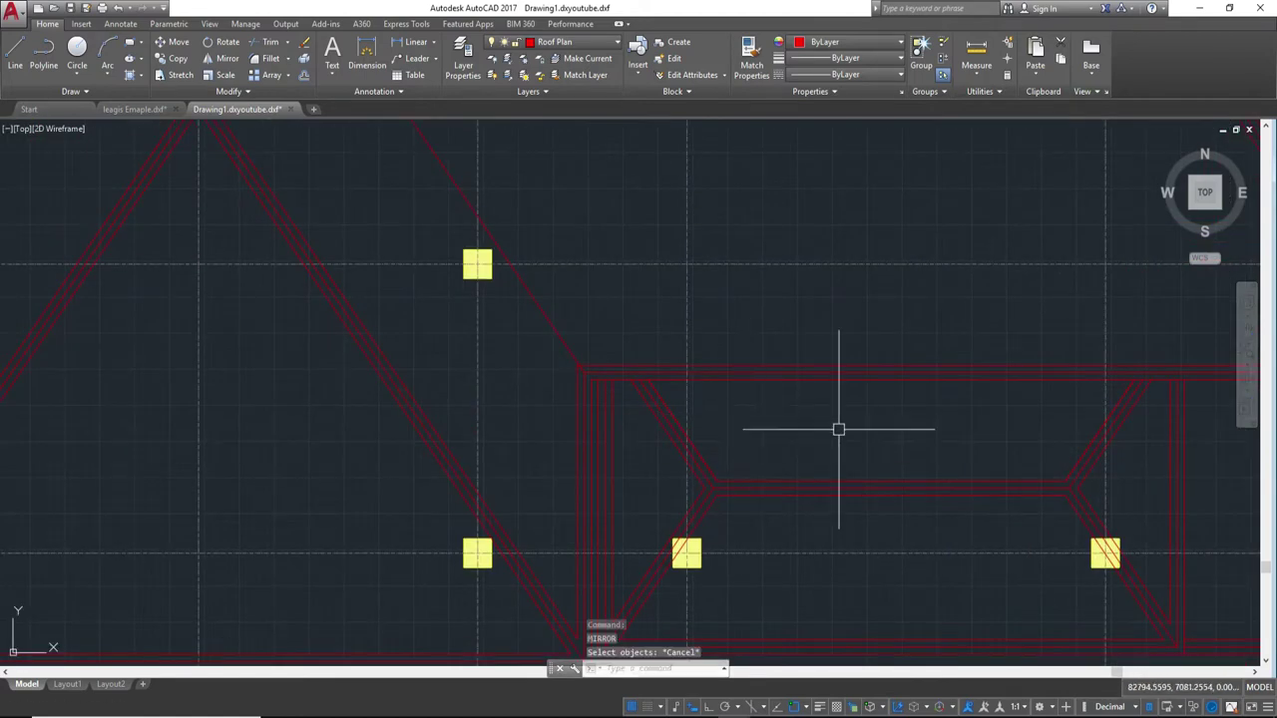
# - Trim the bottom roof lines that run past the porch roof's right side
pyautogui.scroll(-5, 952, 302)
pyautogui.scroll(4, 936, 367)
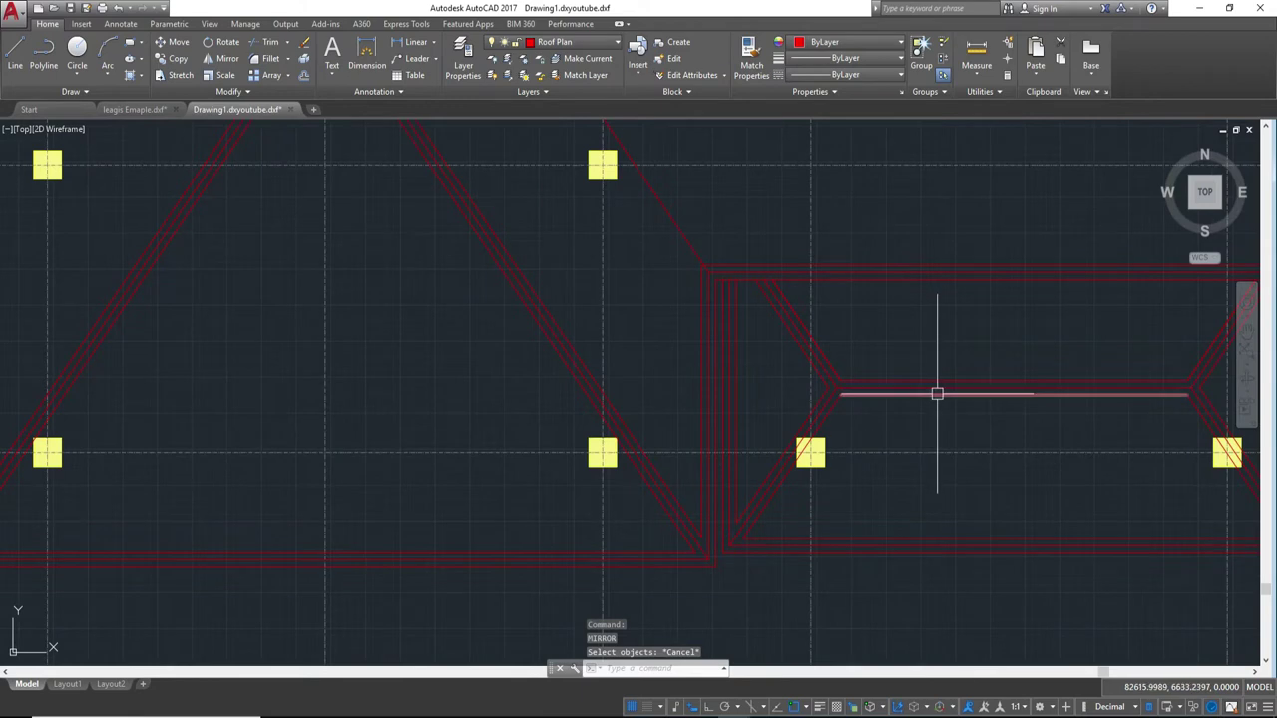
pyautogui.moveTo(935, 393); pyautogui.dragTo(772, 439, button='middle')
pyautogui.scroll(-4, 766, 410)
pyautogui.scroll(4, 942, 462)
pyautogui.write('TR')
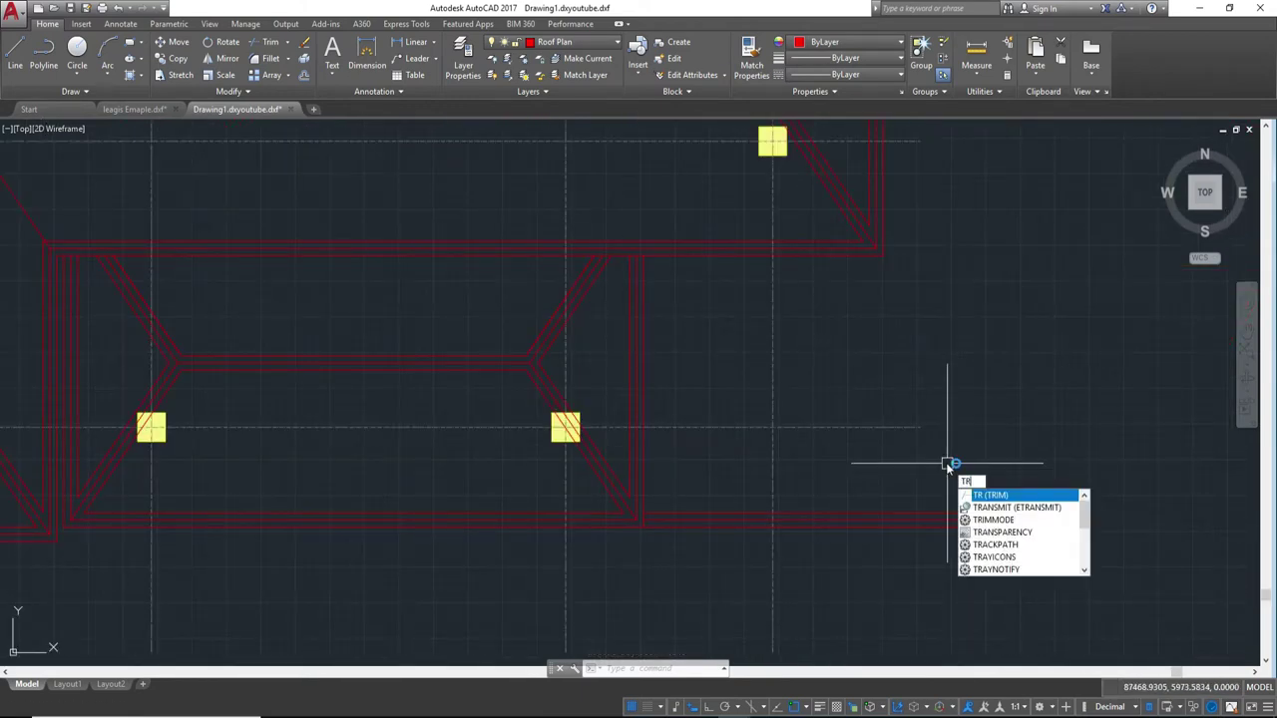
pyautogui.press('Return')
pyautogui.press('Return')
pyautogui.moveTo(1035, 575); pyautogui.dragTo(1007, 459)
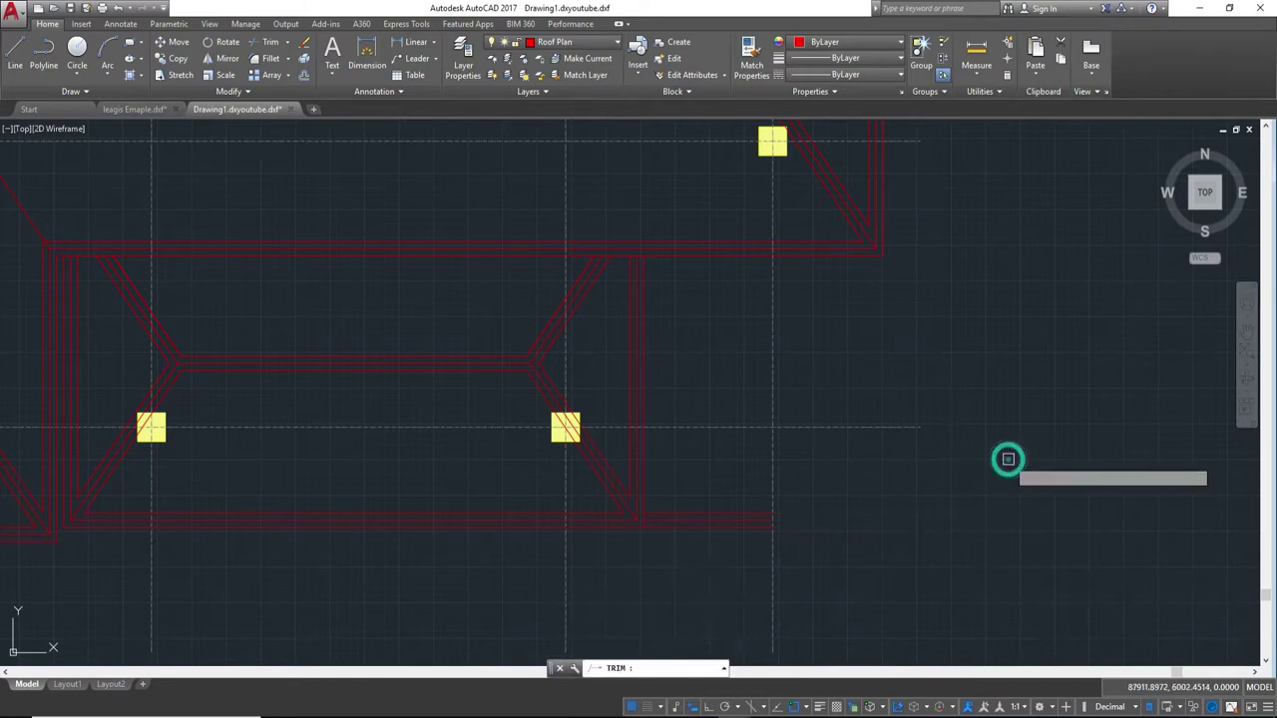
pyautogui.moveTo(750, 571); pyautogui.dragTo(721, 479)
pyautogui.press('Escape')
# - Erase the leftover short bottom roof segment beside the porch
pyautogui.moveTo(724, 541); pyautogui.dragTo(723, 504)
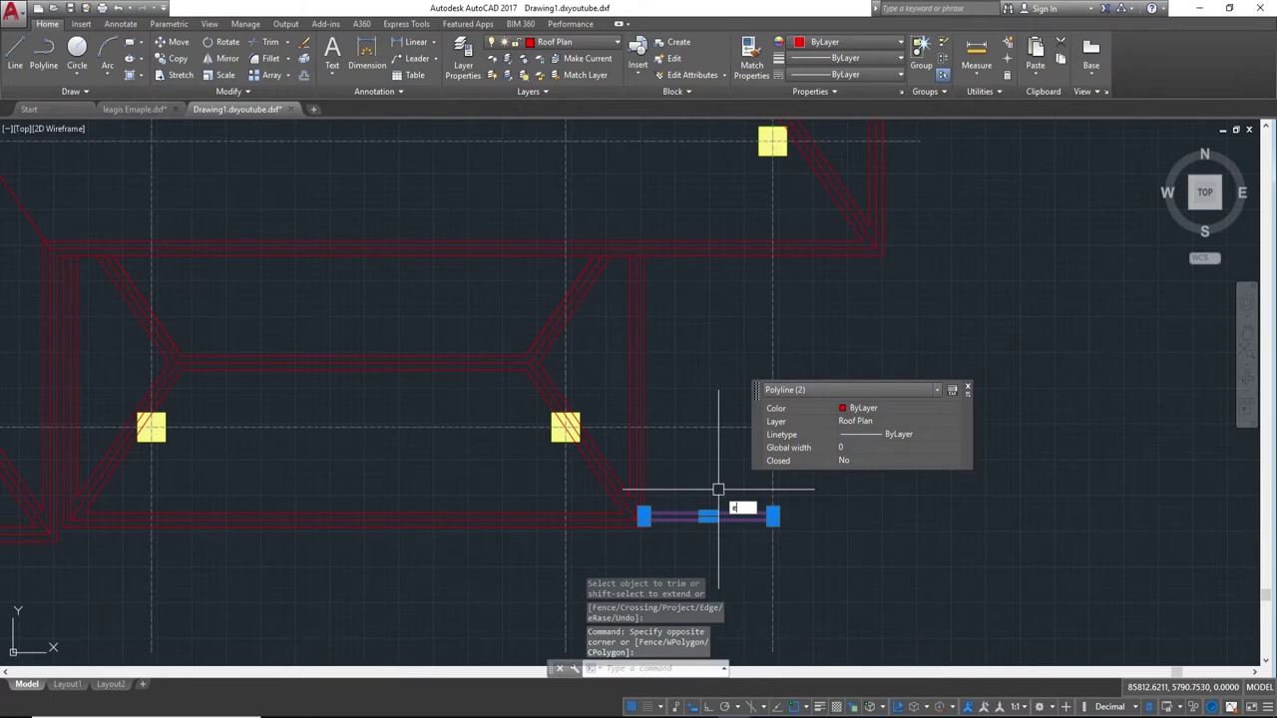
pyautogui.press('Return')
pyautogui.scroll(-2, 718, 490)
pyautogui.moveTo(875, 416); pyautogui.dragTo(979, 419, button='middle')
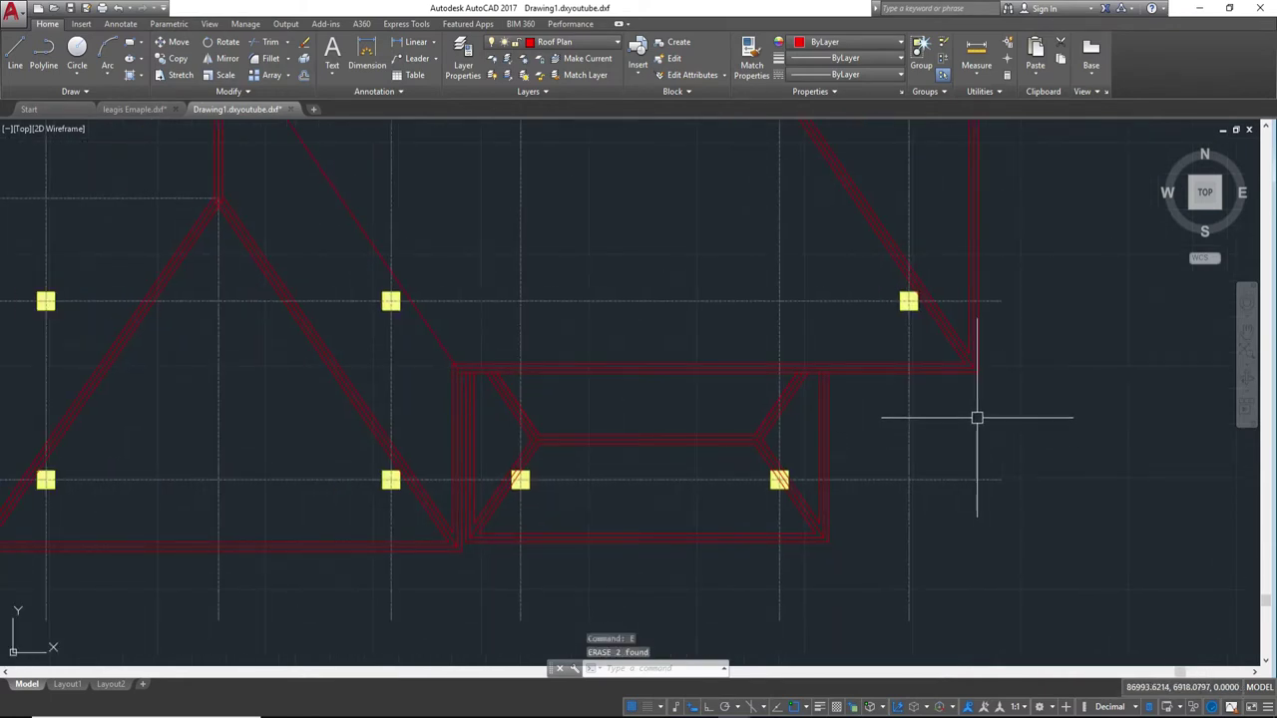
pyautogui.scroll(2, 977, 418)
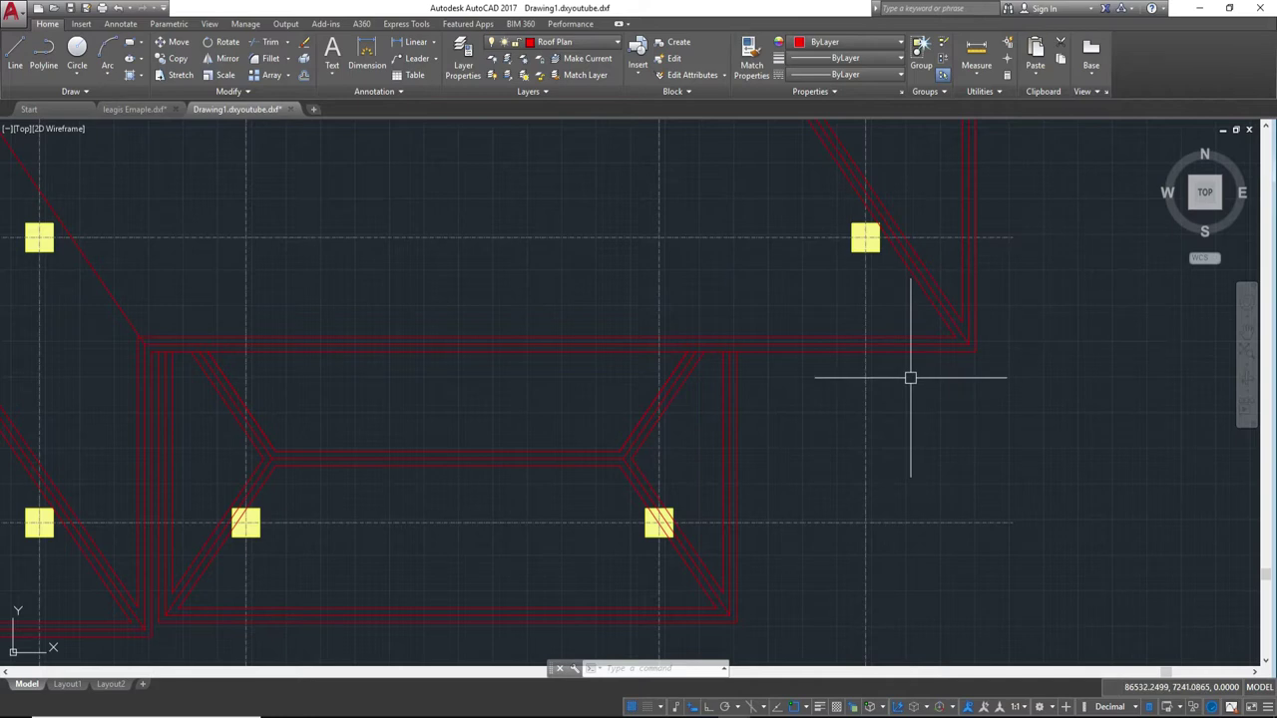
pyautogui.scroll(3, 912, 381)
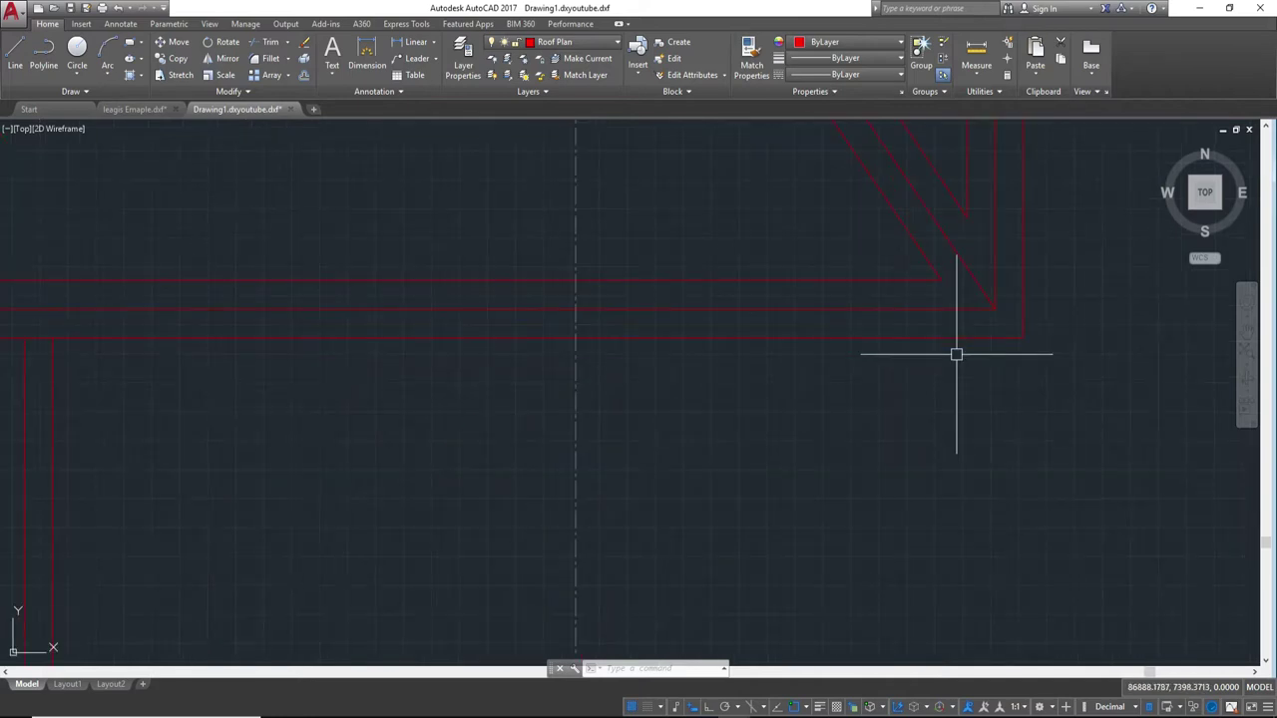
pyautogui.scroll(-5, 920, 408)
pyautogui.moveTo(726, 458); pyautogui.dragTo(946, 424, button='middle')
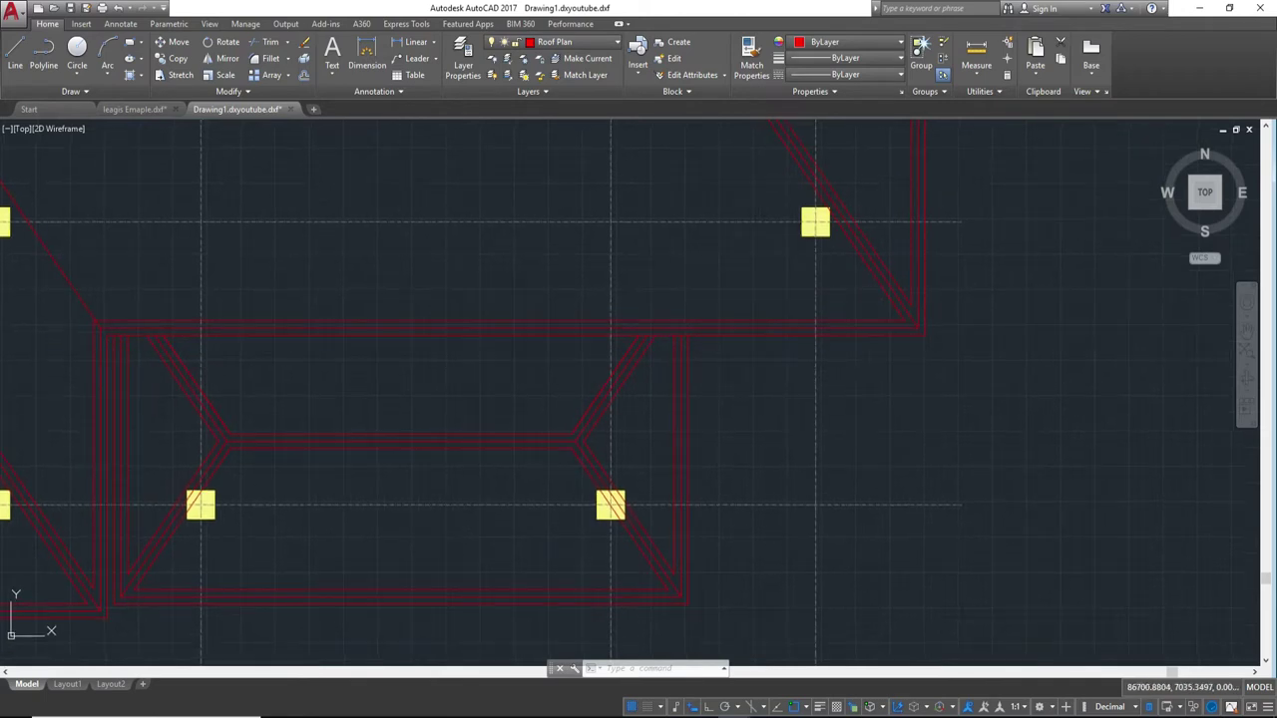
pyautogui.scroll(-2, 707, 406)
pyautogui.scroll(-2, 815, 442)
pyautogui.scroll(-2, 749, 425)
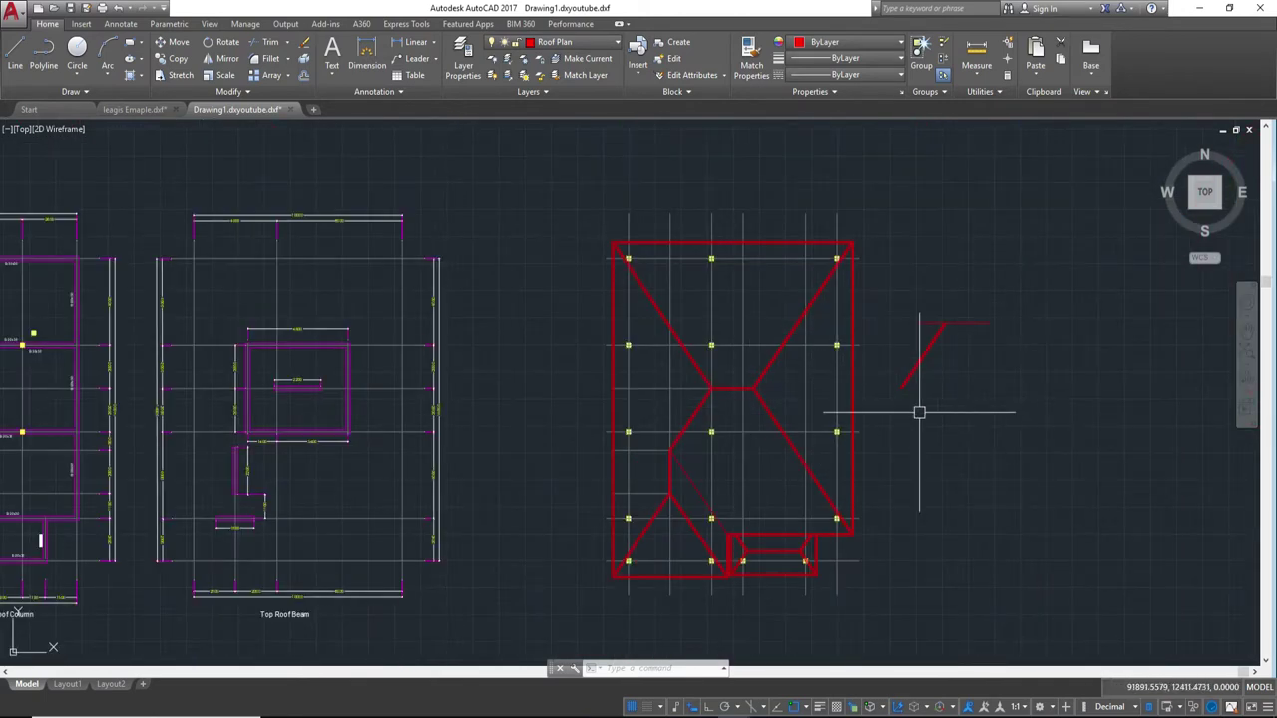
pyautogui.scroll(2, 925, 411)
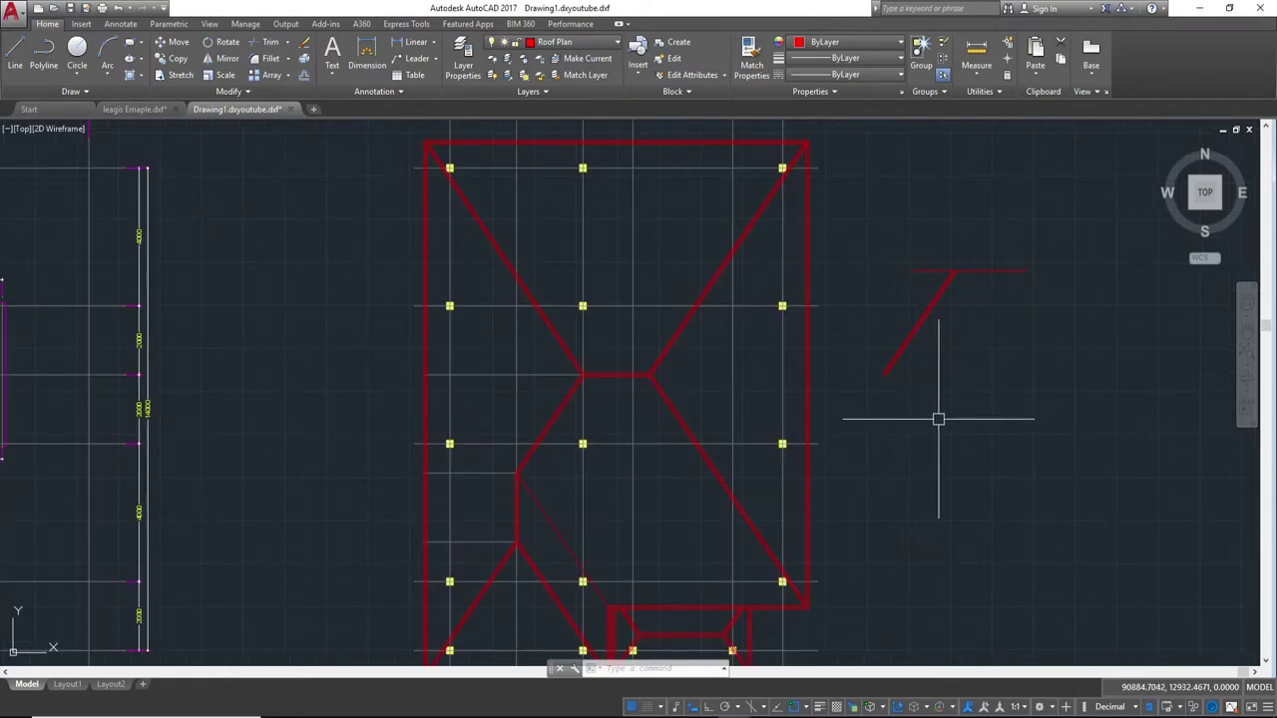
pyautogui.moveTo(898, 525); pyautogui.dragTo(904, 389, button='middle')
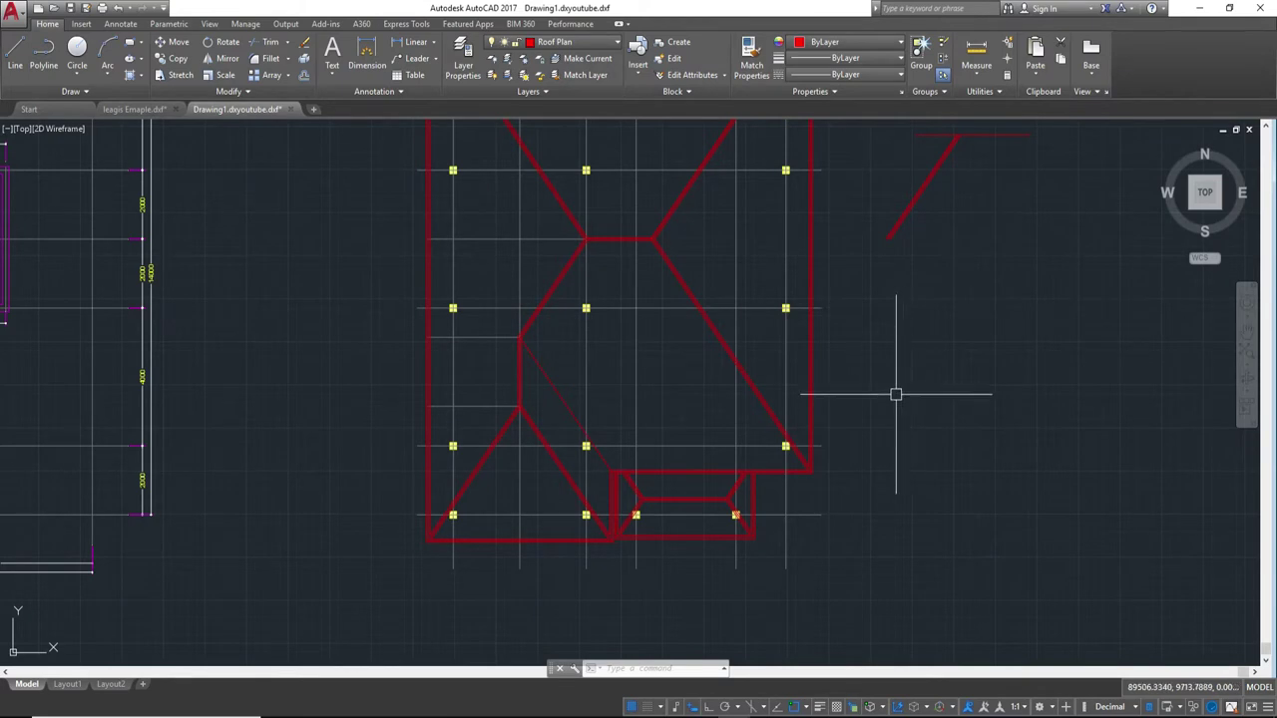
pyautogui.scroll(5, 923, 415)
pyautogui.moveTo(805, 531); pyautogui.dragTo(889, 264, button='middle')
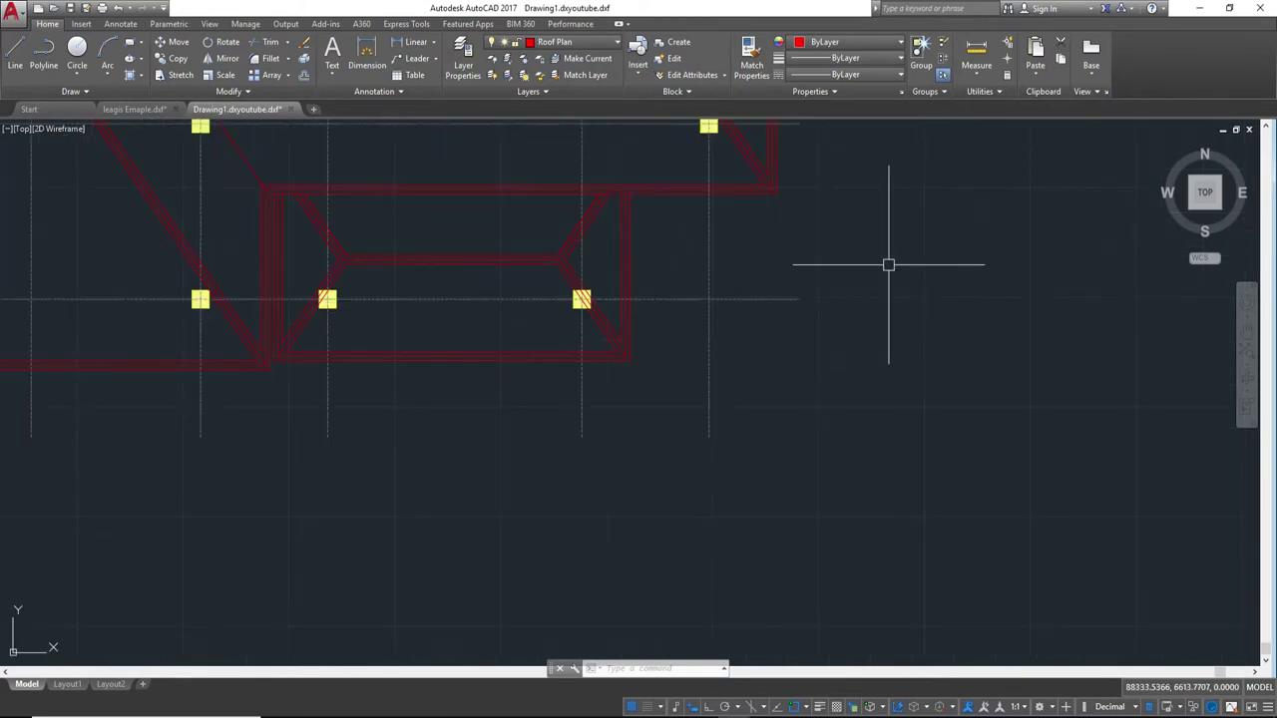
pyautogui.scroll(-2, 799, 257)
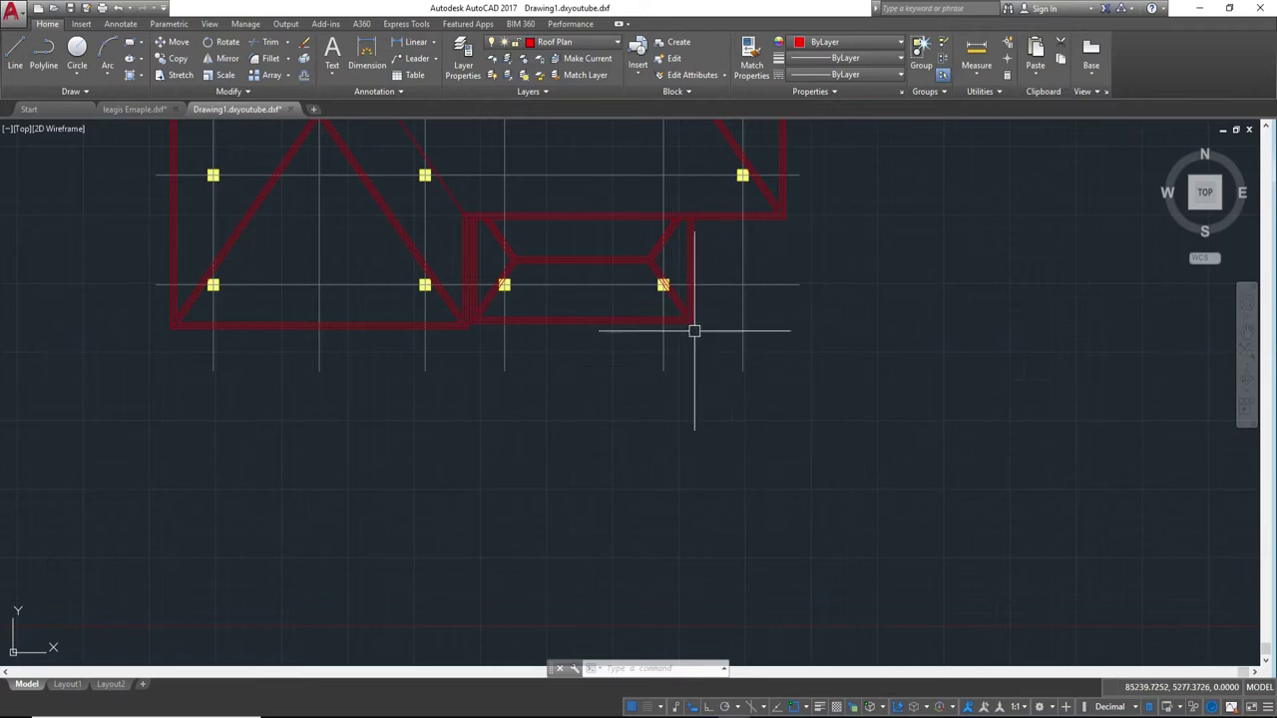
# - Recentre the view on the roof's eave corner near the porch
pyautogui.scroll(2, 726, 297)
pyautogui.press('Return')
pyautogui.press('Escape')
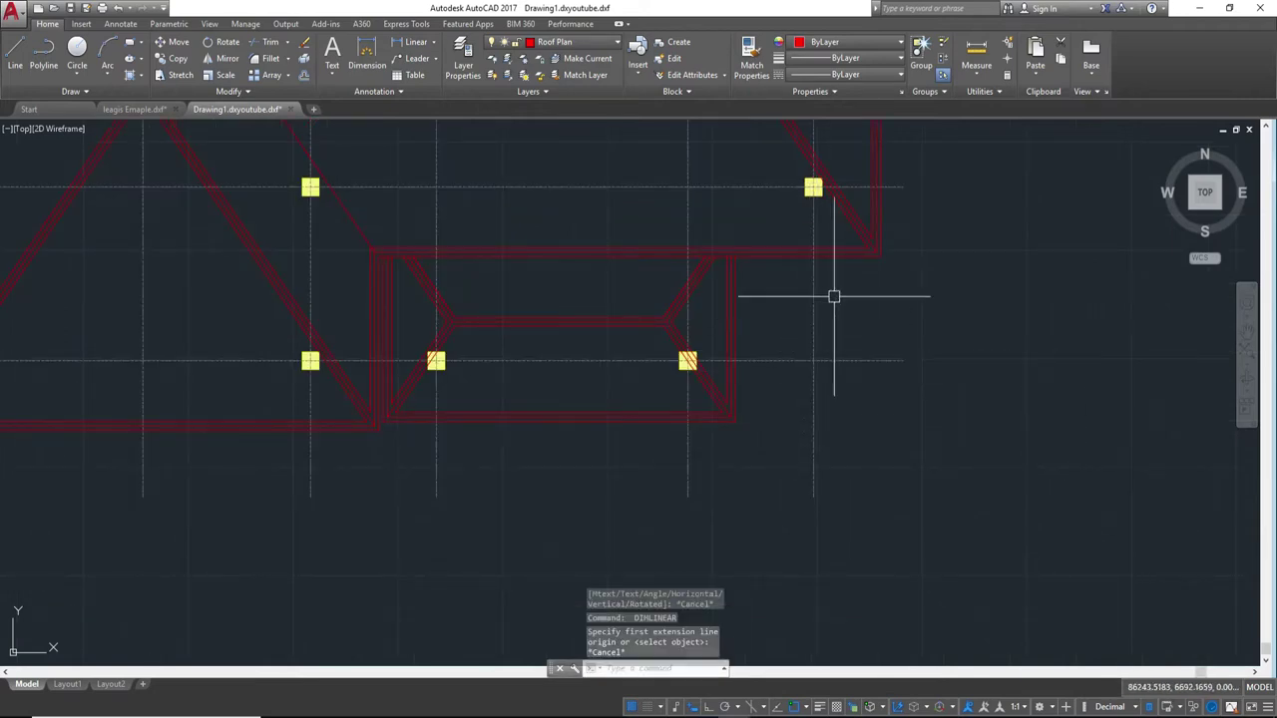
pyautogui.scroll(2, 897, 383)
pyautogui.scroll(2, 897, 383)
pyautogui.scroll(-2, 864, 416)
pyautogui.moveTo(856, 486); pyautogui.dragTo(849, 319, button='middle')
pyautogui.moveTo(832, 218); pyautogui.dragTo(849, 387, button='middle')
pyautogui.scroll(-2, 813, 469)
pyautogui.moveTo(815, 473); pyautogui.dragTo(805, 345, button='middle')
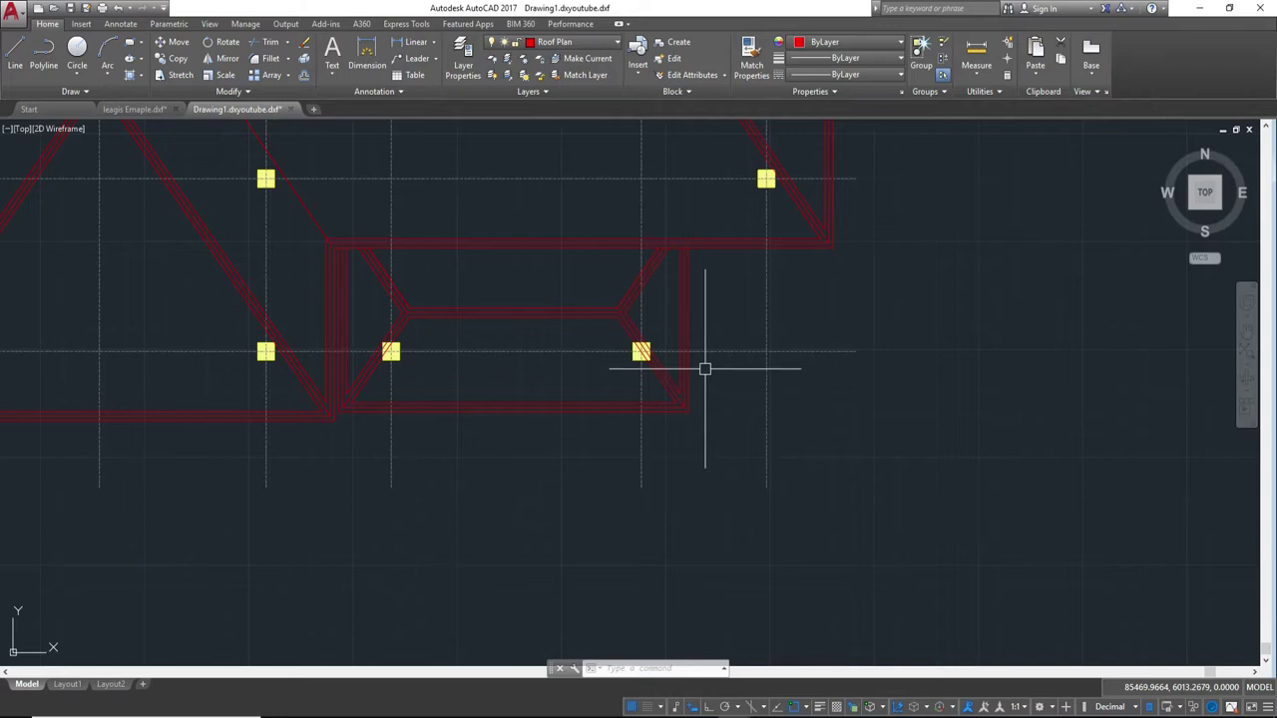
pyautogui.scroll(3, 824, 228)
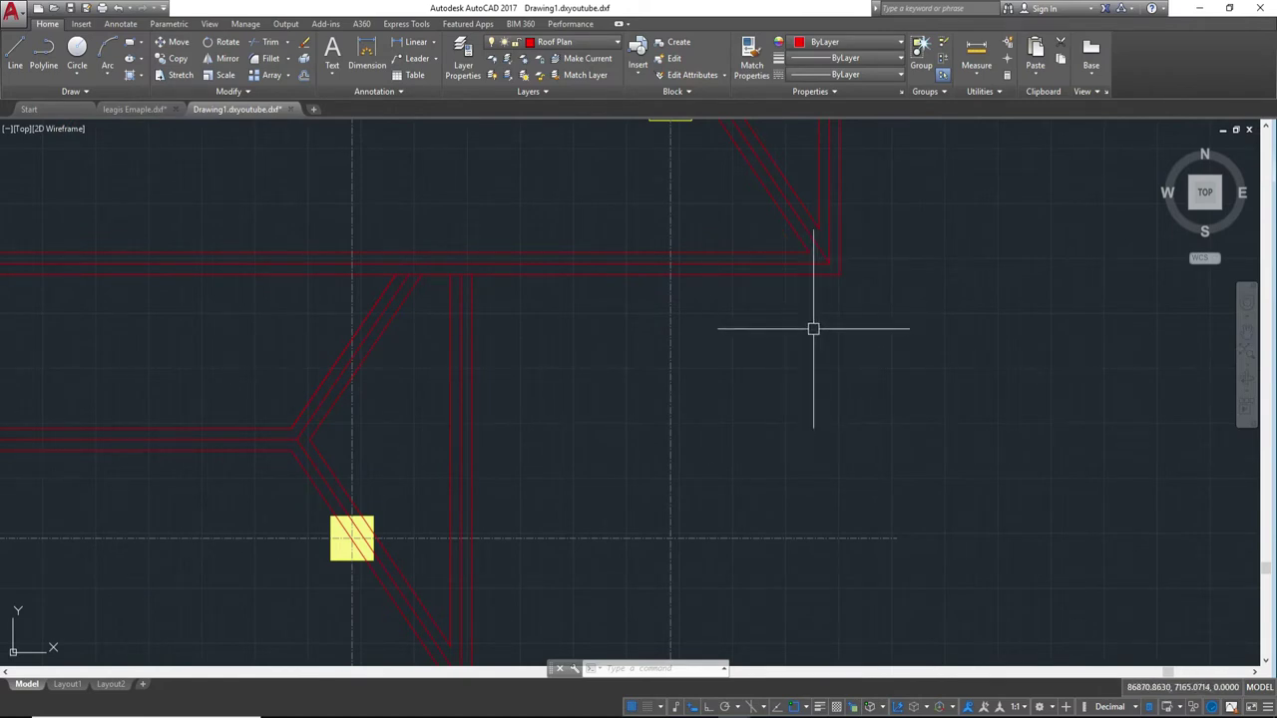
pyautogui.moveTo(819, 282); pyautogui.dragTo(825, 334, button='middle')
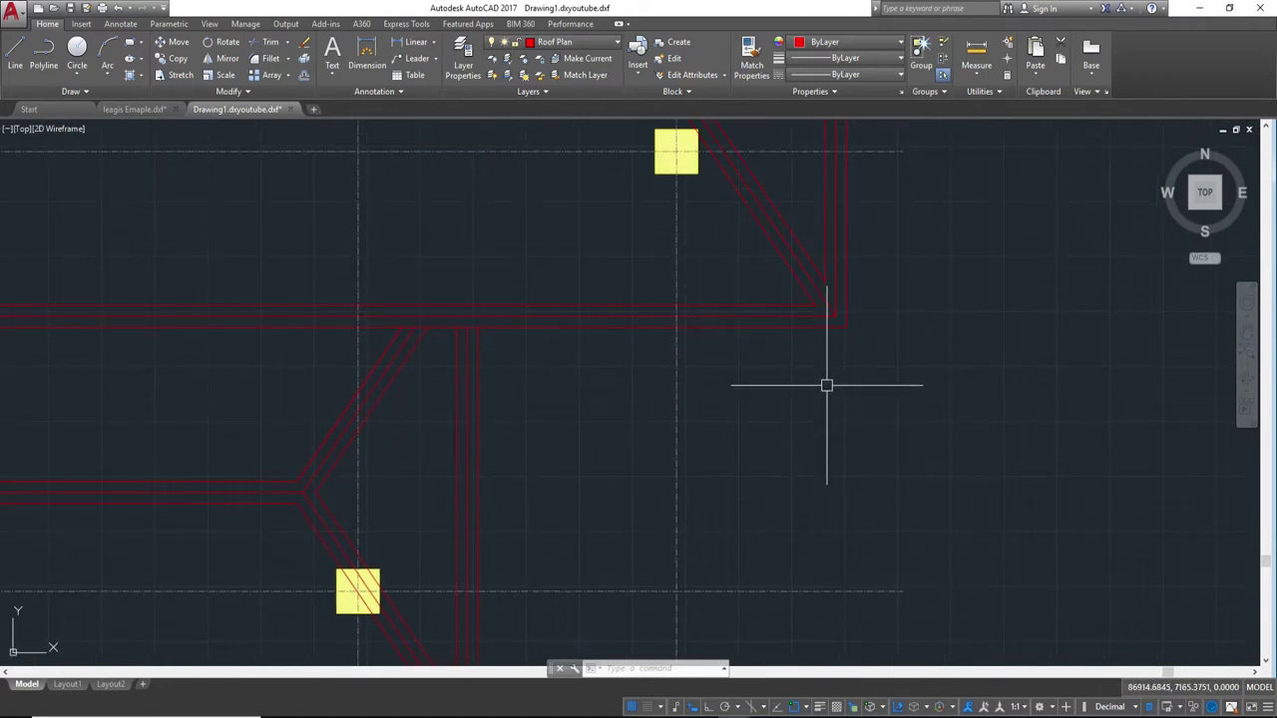
pyautogui.write('dli')
# - Measure the 146 eave overhang at the corner with DLI without placing the dimension
pyautogui.press('Return')
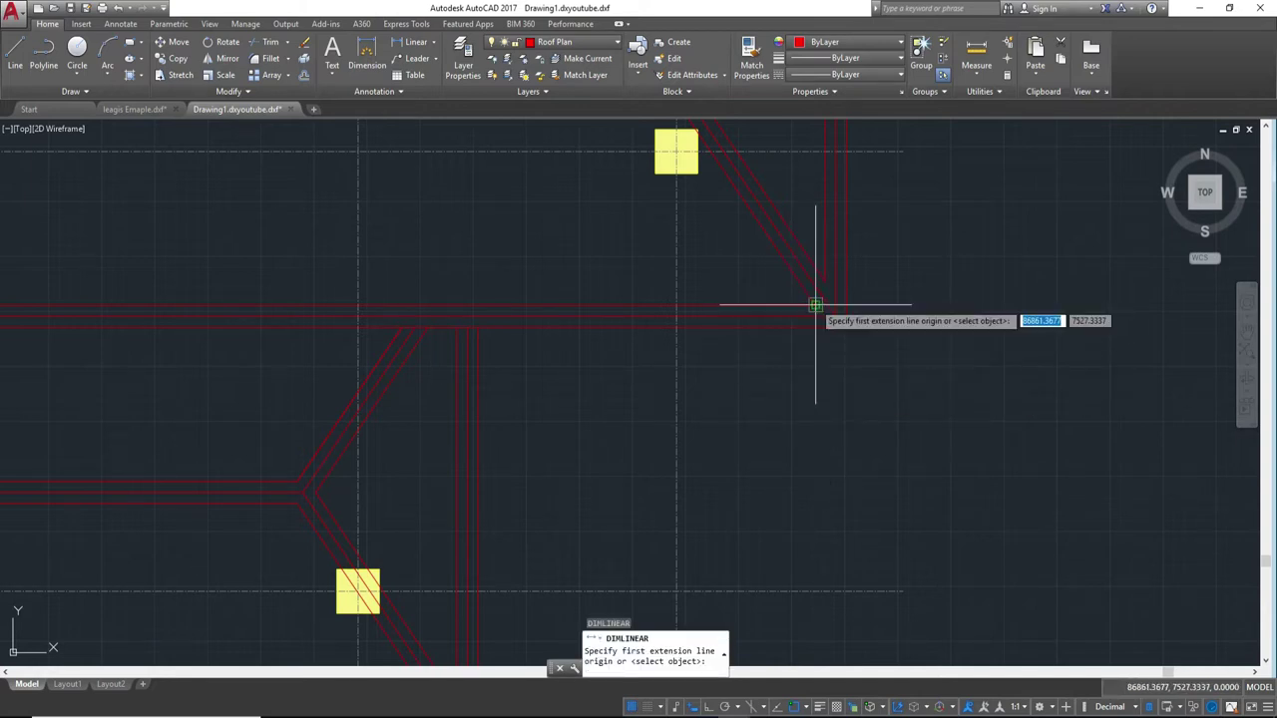
pyautogui.click(817, 304)
pyautogui.click(844, 306)
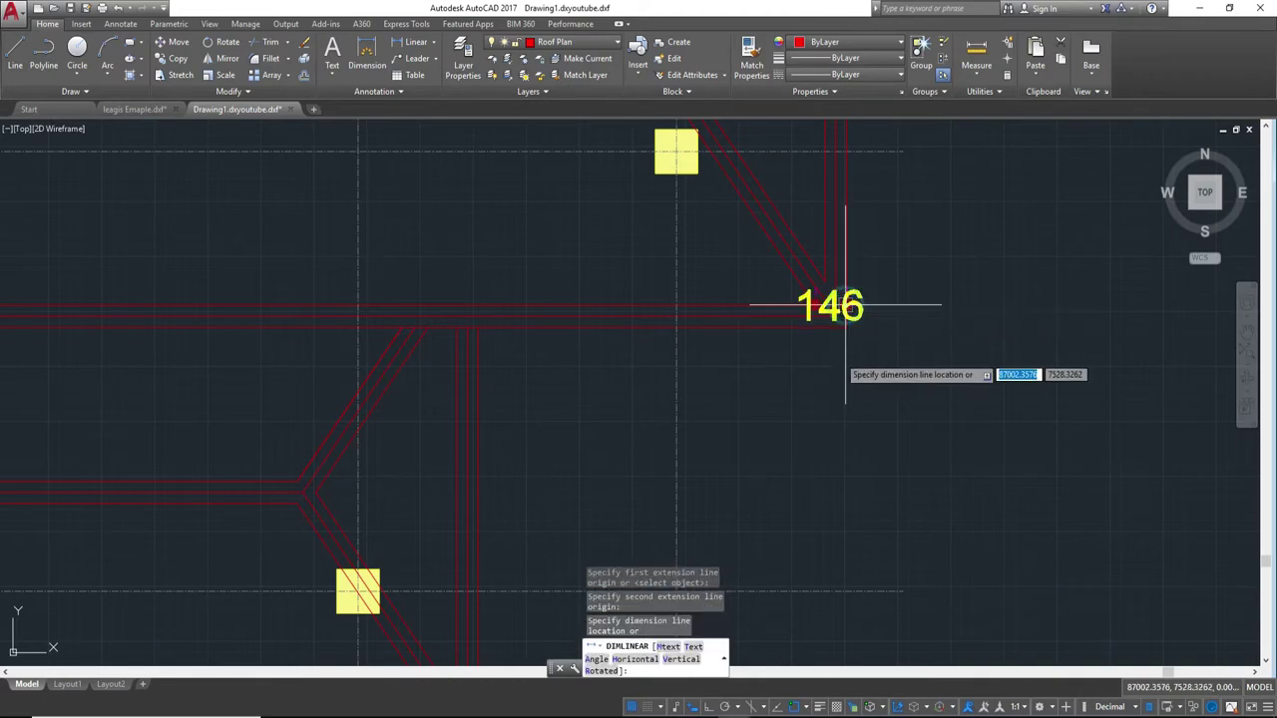
pyautogui.press('Escape')
# - Bring the lower roof edge into view and start the LINE command with L
pyautogui.scroll(-3, 858, 393)
pyautogui.scroll(-2, 944, 356)
pyautogui.moveTo(632, 468); pyautogui.dragTo(806, 442, button='middle')
pyautogui.scroll(2, 806, 442)
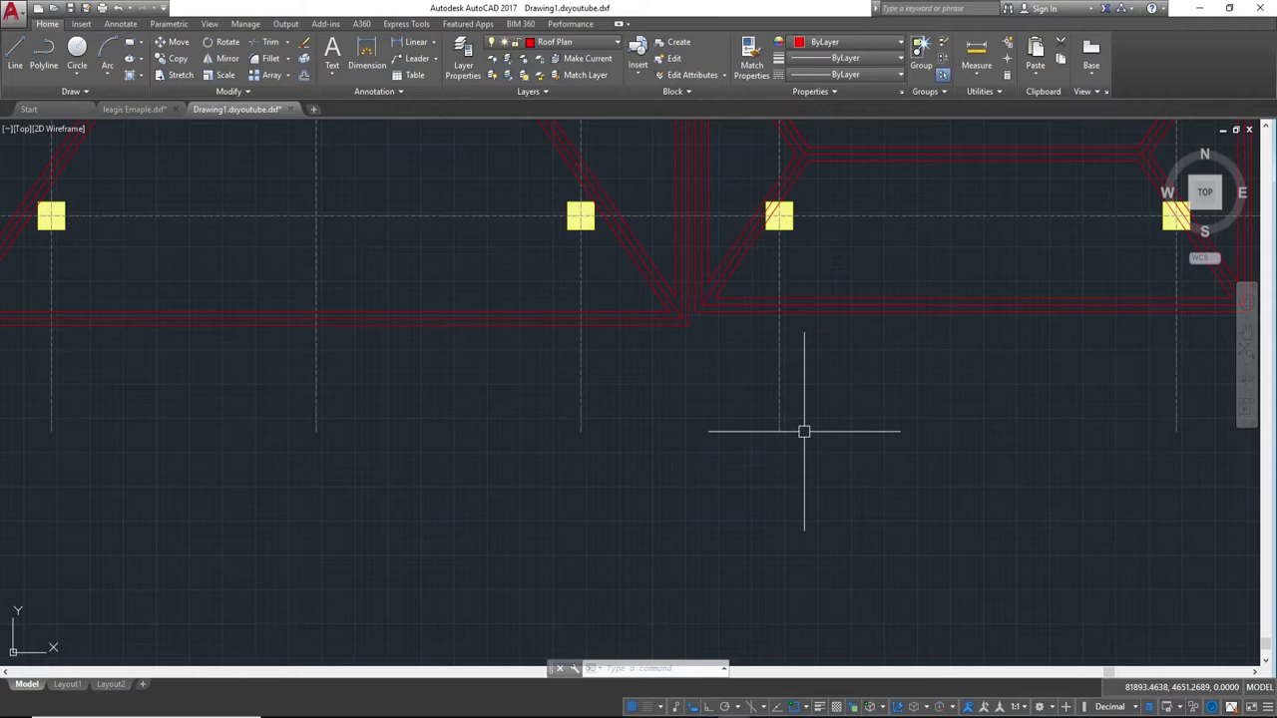
pyautogui.write('l')
pyautogui.press('Return')
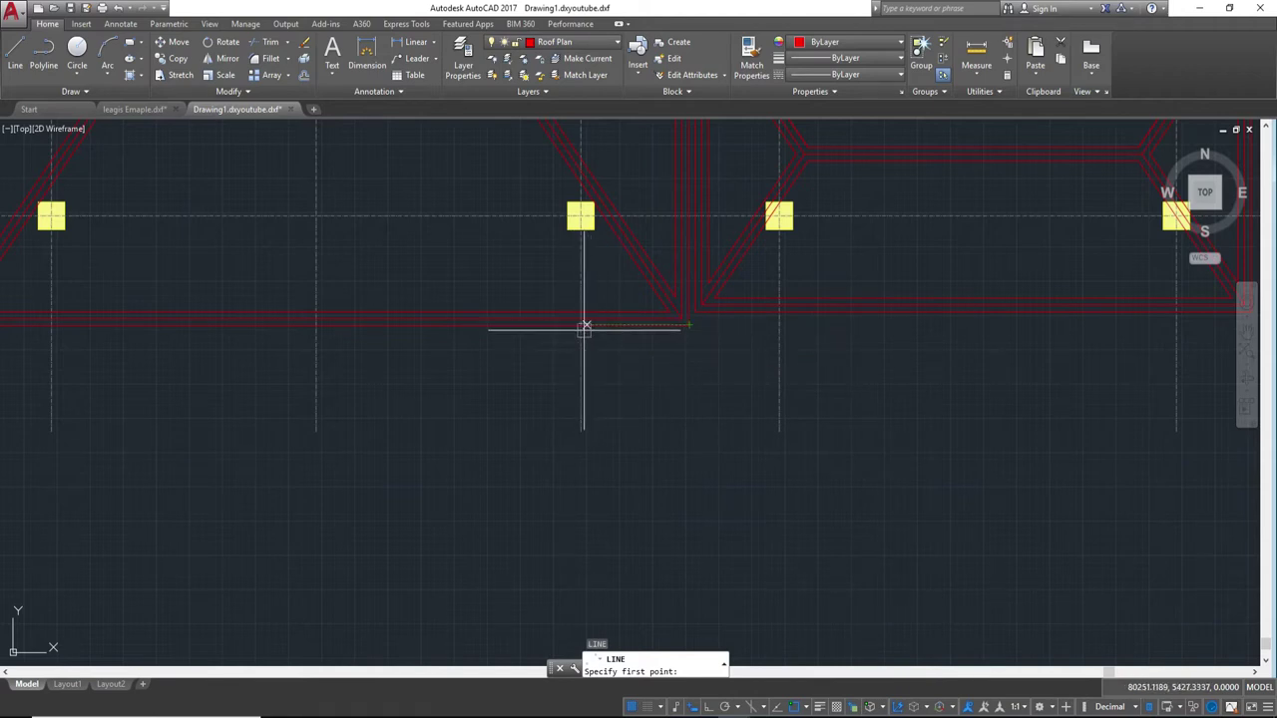
# - Begin a line at the eave corner with ortho (F8) on, then cancel it
pyautogui.click(580, 324)
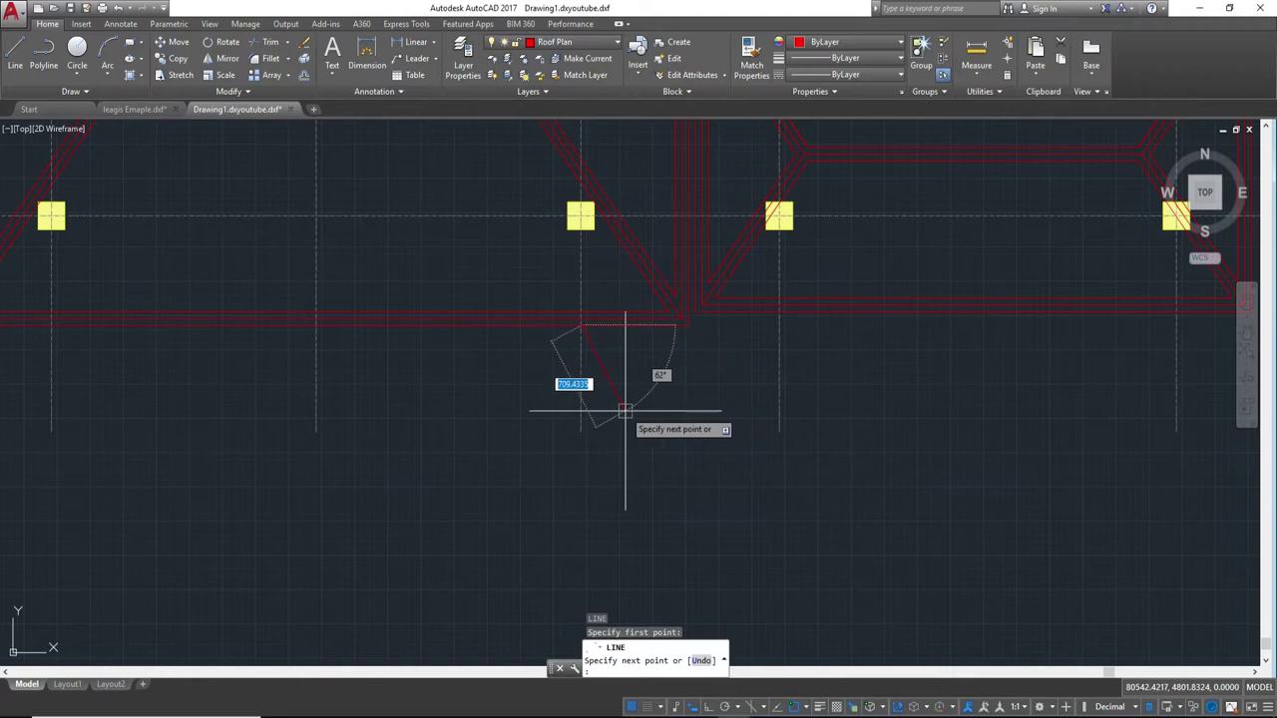
pyautogui.press('F8')
pyautogui.write('16')
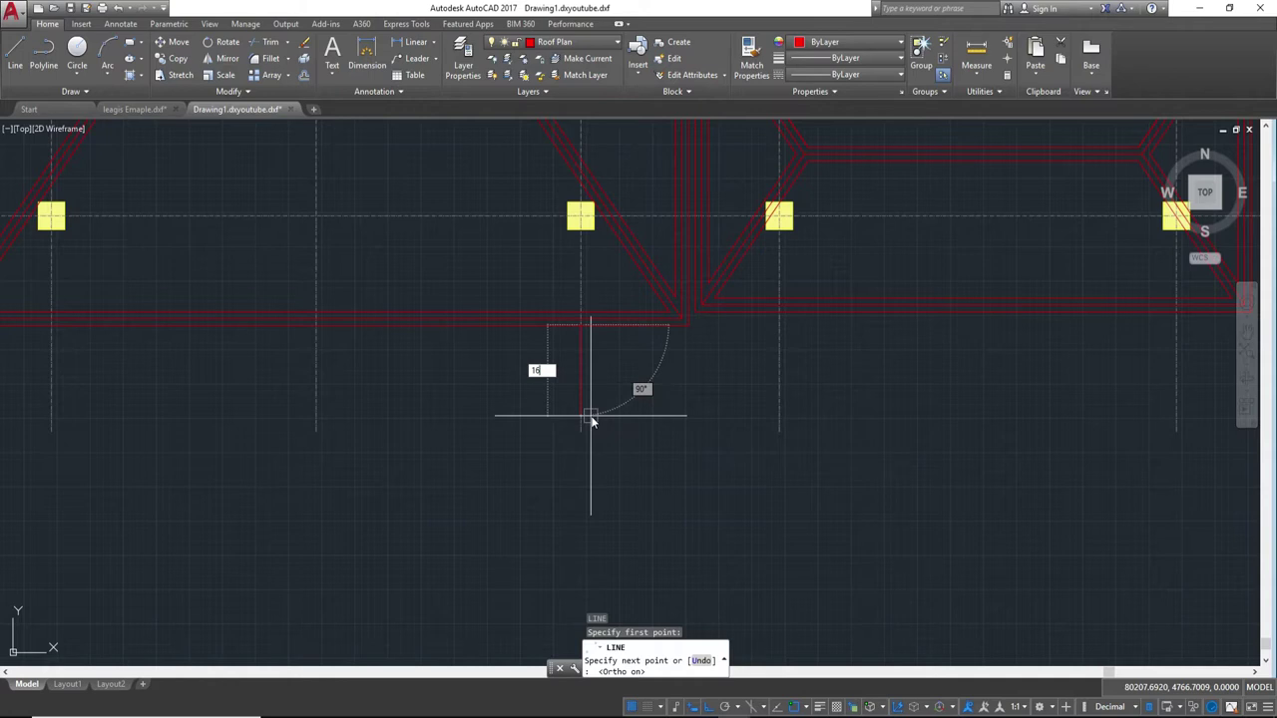
pyautogui.scroll(-3, 713, 419)
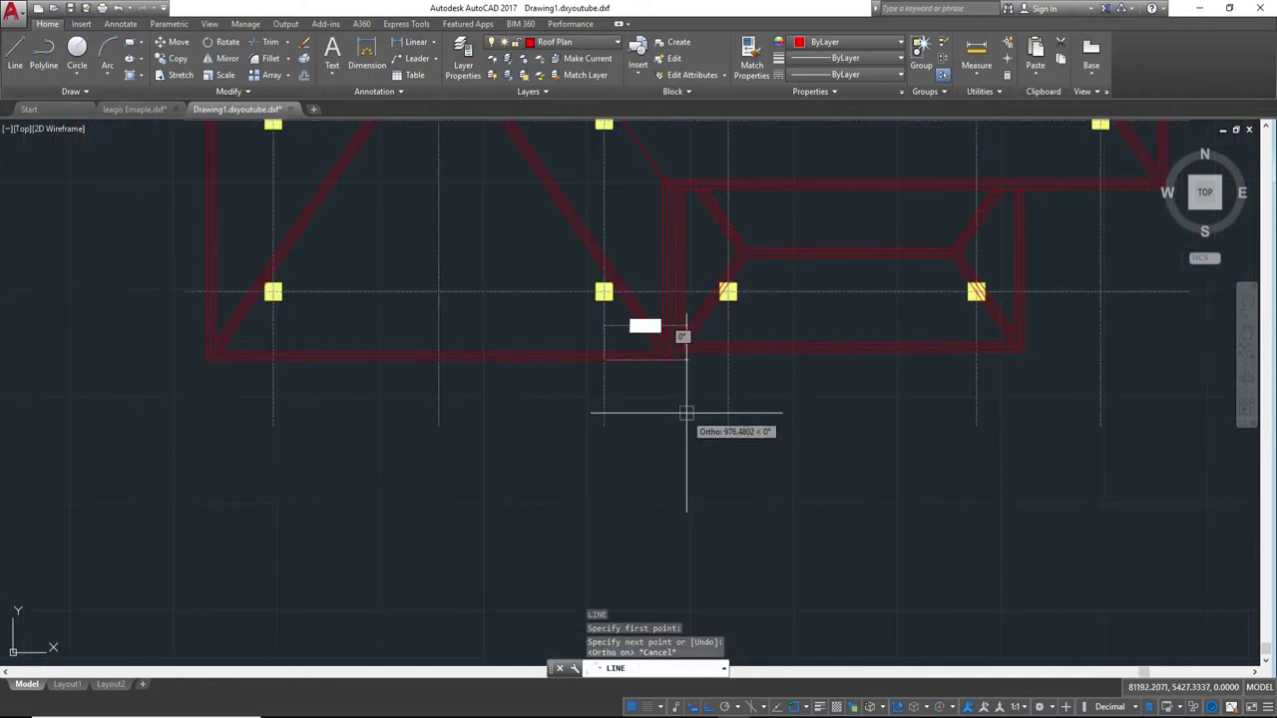
pyautogui.press('Escape')
pyautogui.moveTo(1082, 272)
pyautogui.mouseDown(button='middle')
pyautogui.moveTo(730, 393)
pyautogui.moveTo(707, 513)
pyautogui.mouseUp(button='middle')
# - Re-check the 146 eave overhang at the porch corner with DLI, without placing it
pyautogui.write('dli')
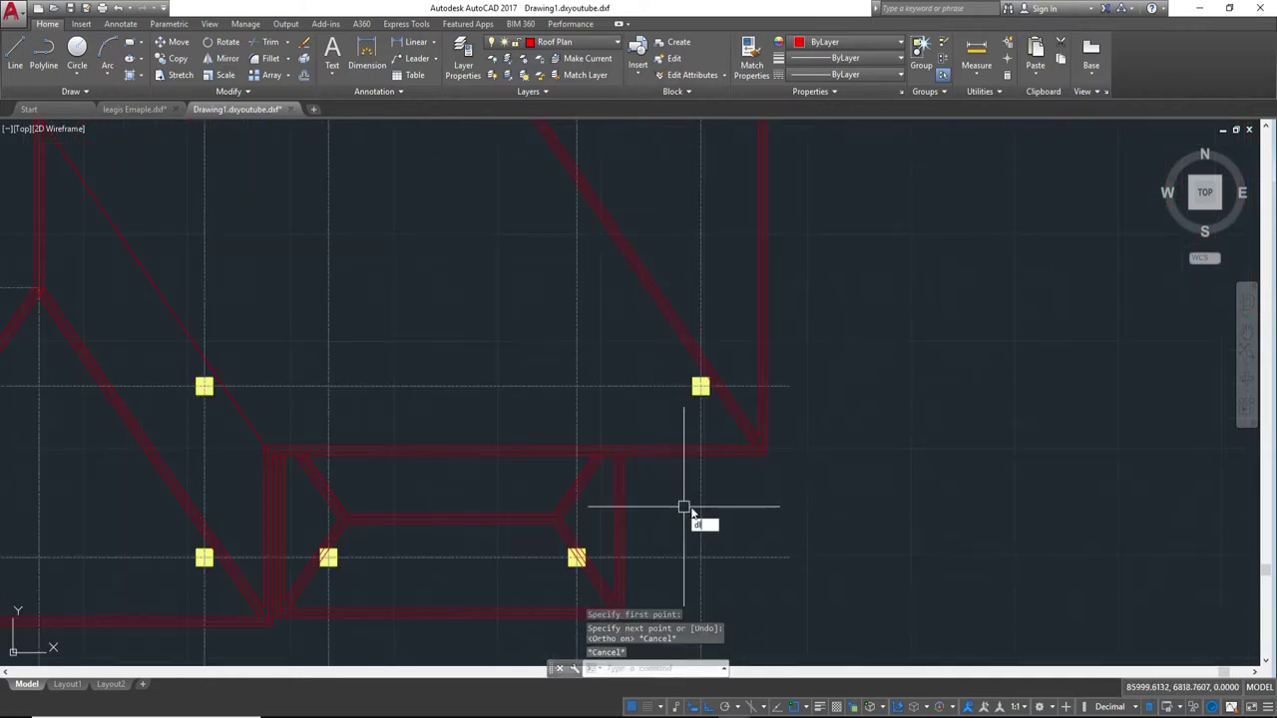
pyautogui.press('Return')
pyautogui.scroll(5, 758, 473)
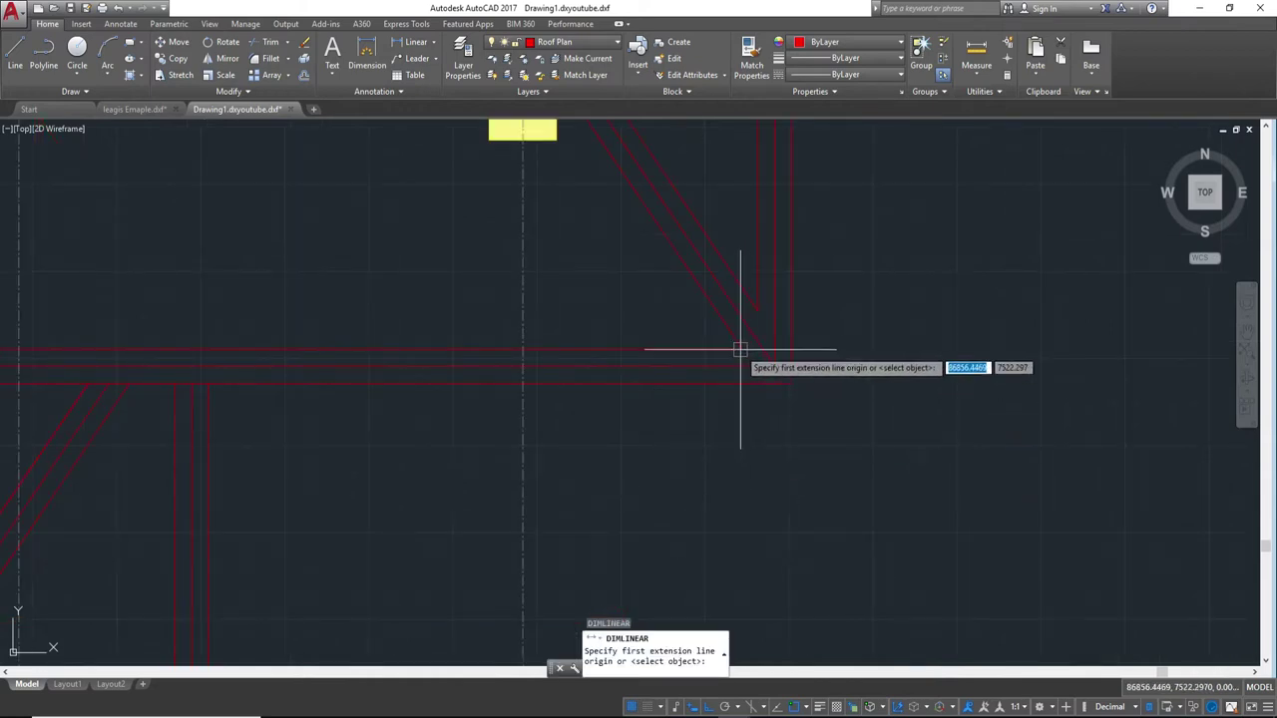
pyautogui.click(743, 351)
pyautogui.click(798, 355)
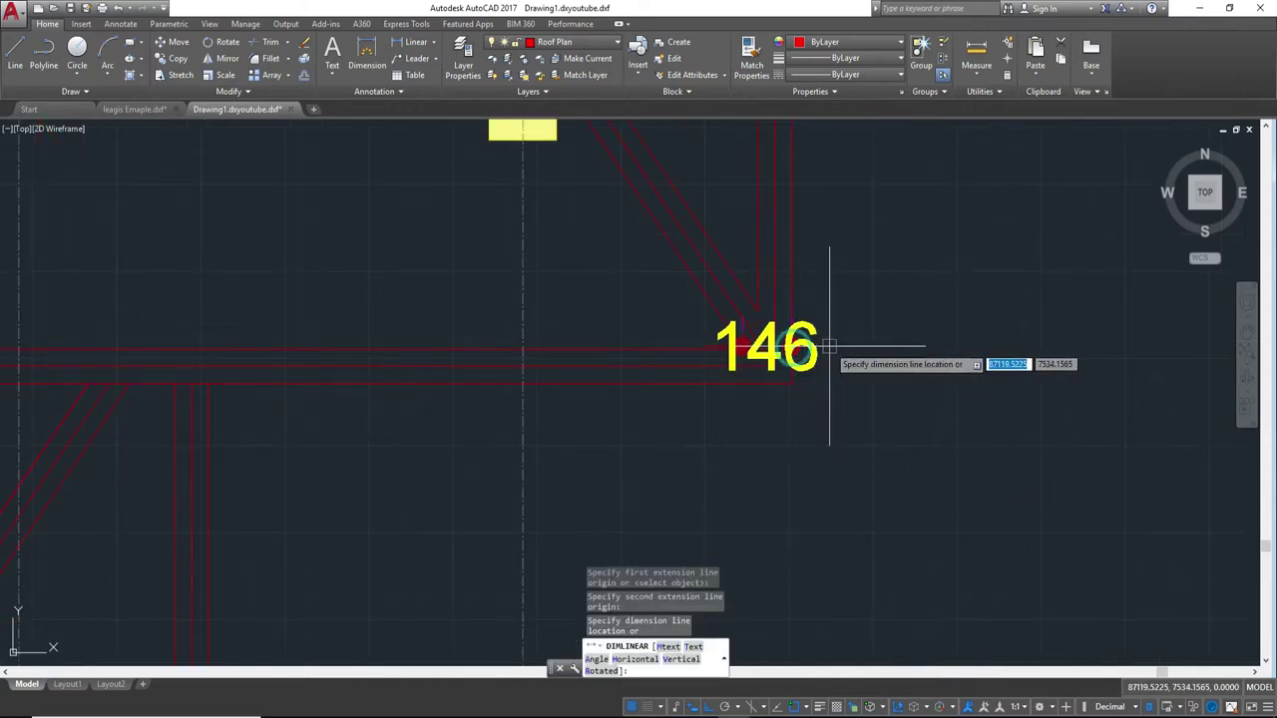
pyautogui.press('Escape')
pyautogui.scroll(-2, 698, 400)
pyautogui.scroll(-5, 867, 402)
pyautogui.scroll(5, 867, 373)
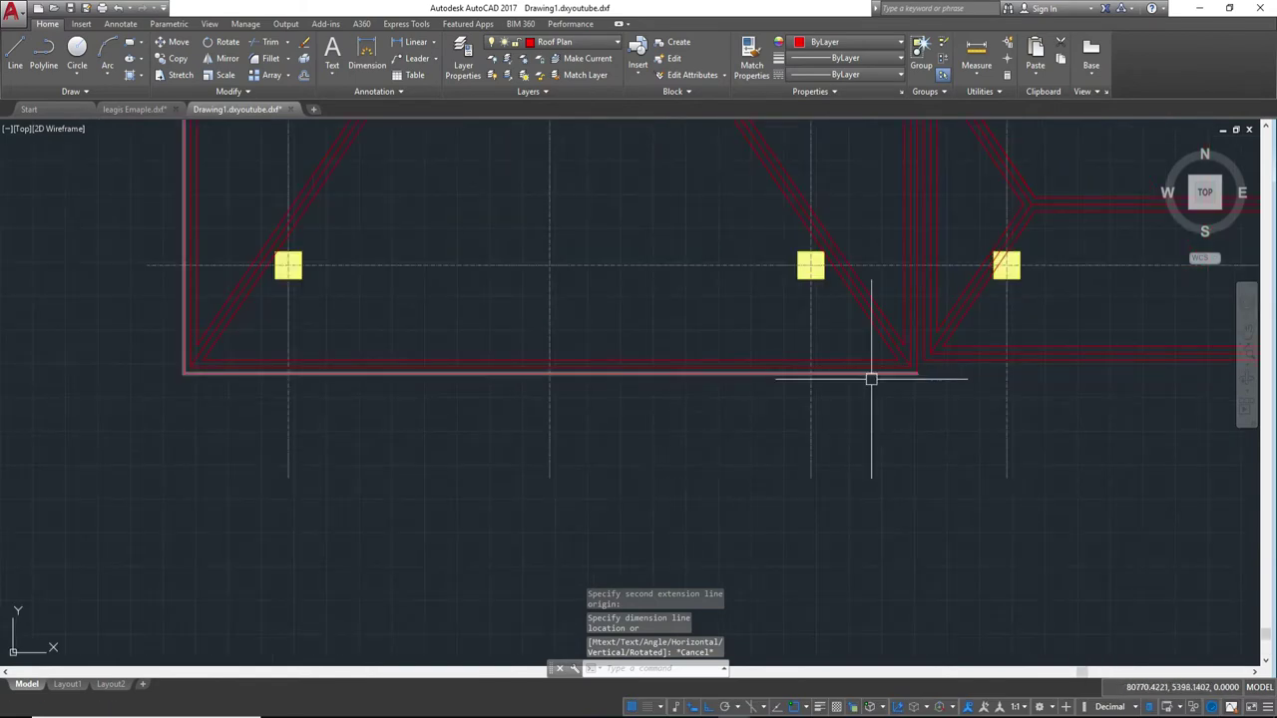
# - Draw a red line from the column grid line below the eave with 146-long segments
pyautogui.write('l')
pyautogui.press('Return')
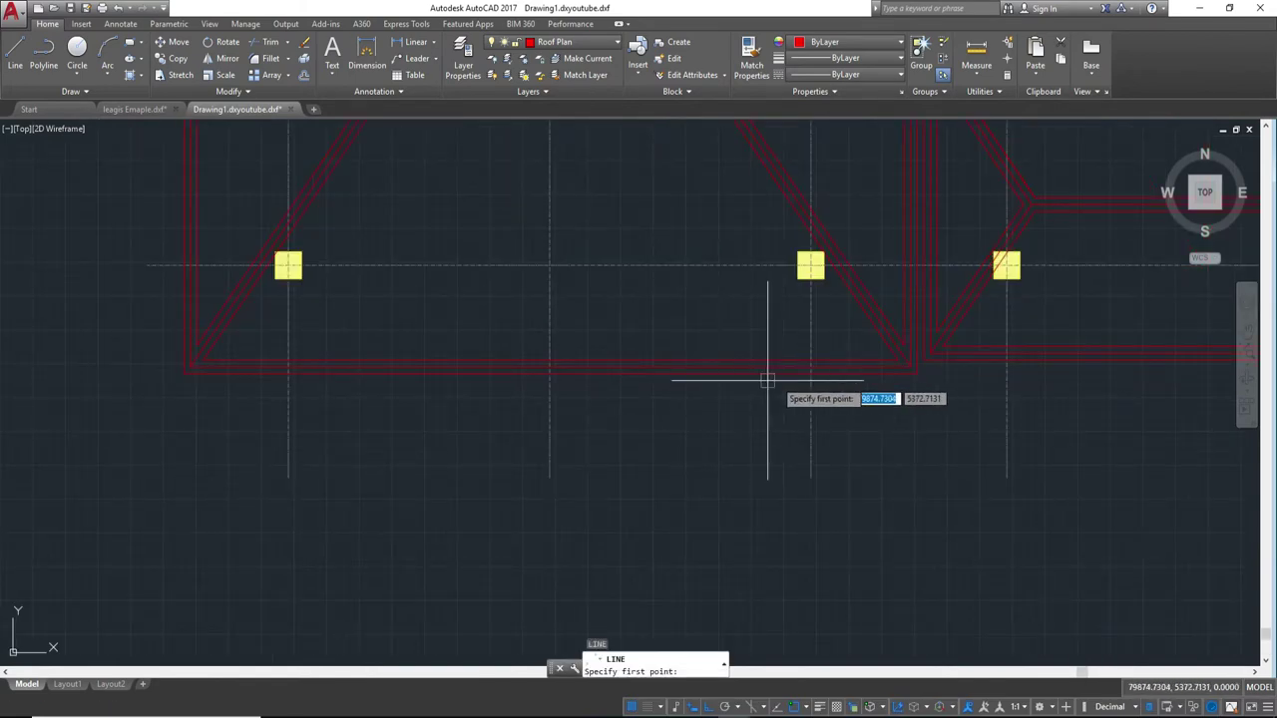
pyautogui.click(813, 390)
pyautogui.click(813, 376)
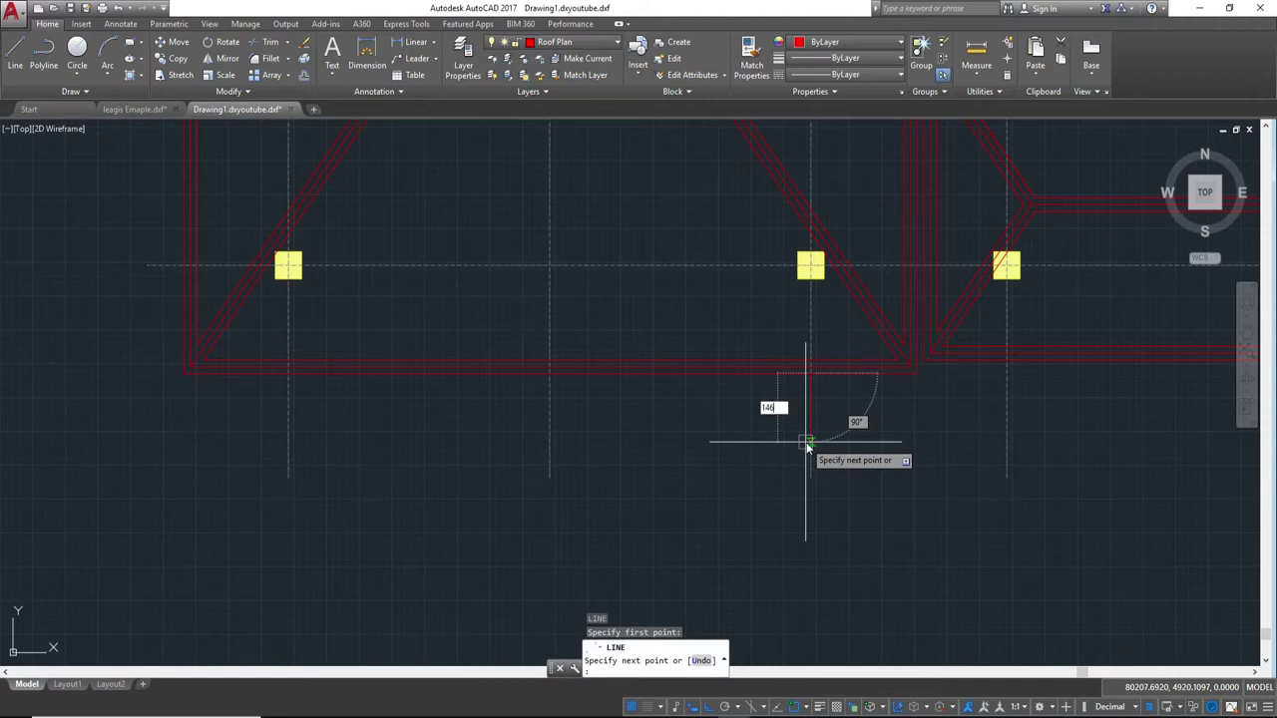
pyautogui.press('Return')
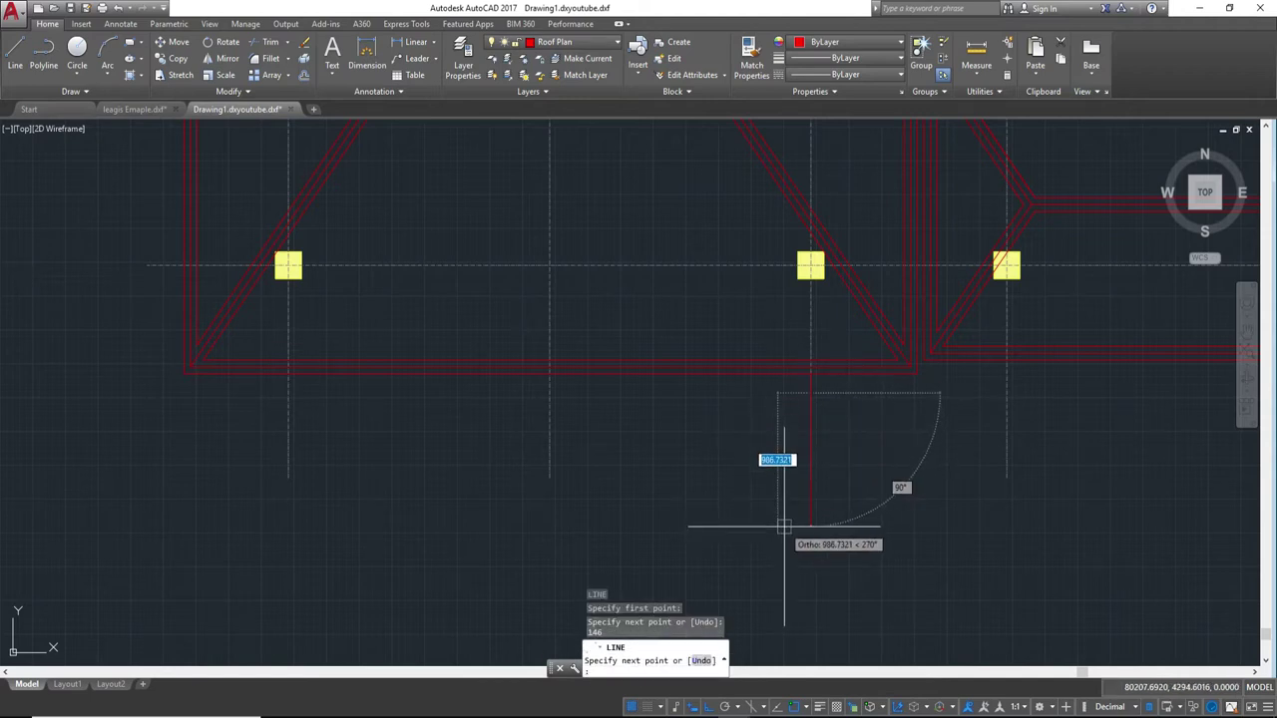
pyautogui.write('46')
pyautogui.press('Return')
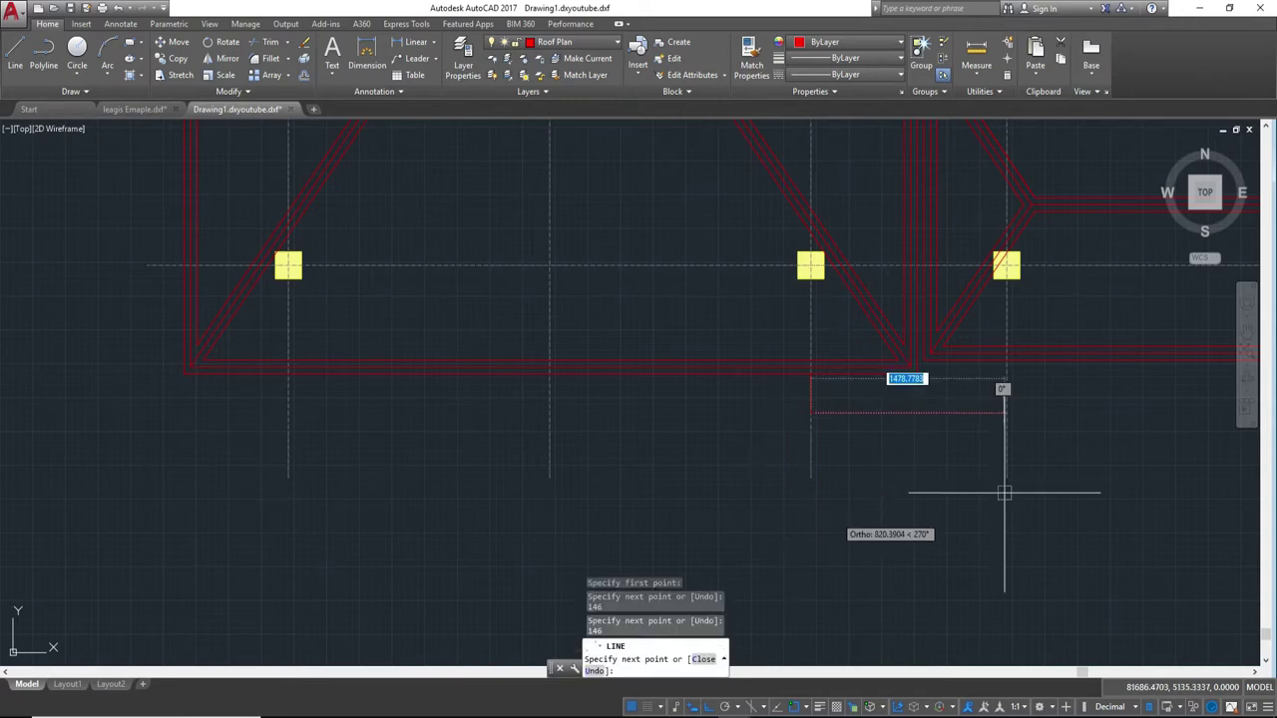
pyautogui.press('Escape')
pyautogui.click(812, 390)
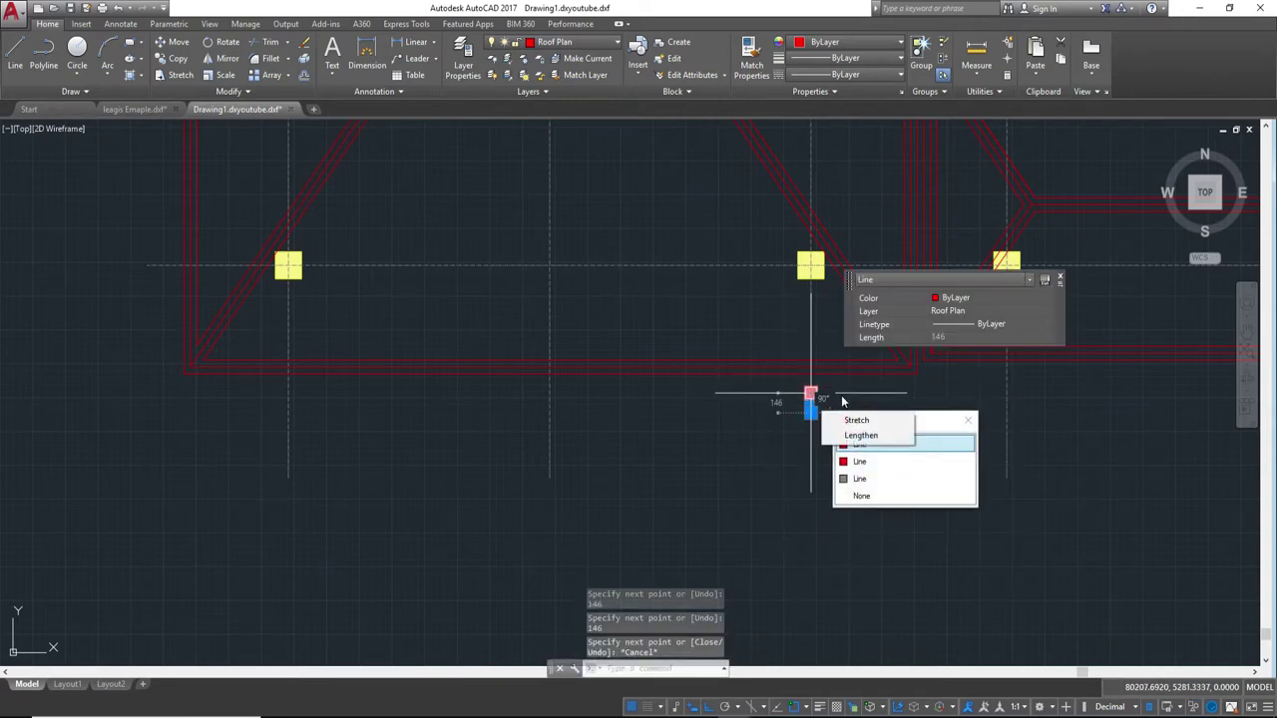
pyautogui.scroll(2, 821, 390)
pyautogui.scroll(2, 827, 380)
pyautogui.press('Escape')
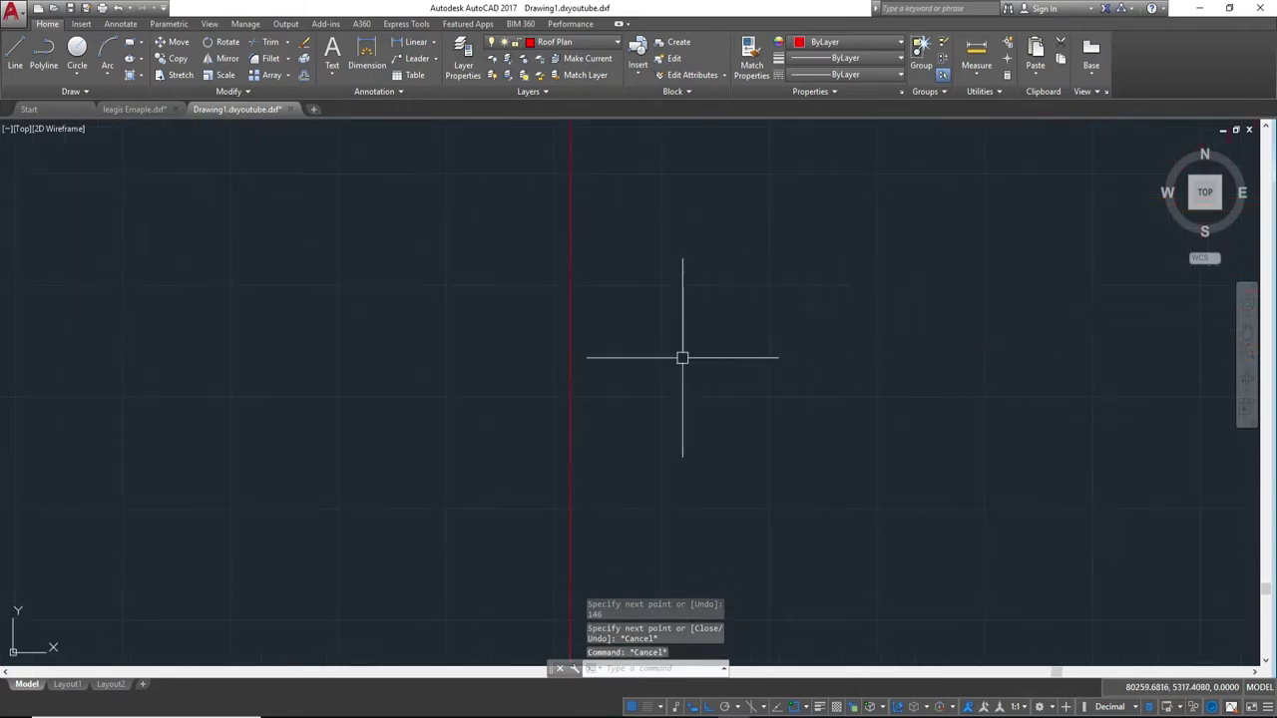
# - Draw a short line starting on the red roof line near the porch
pyautogui.press('Return')
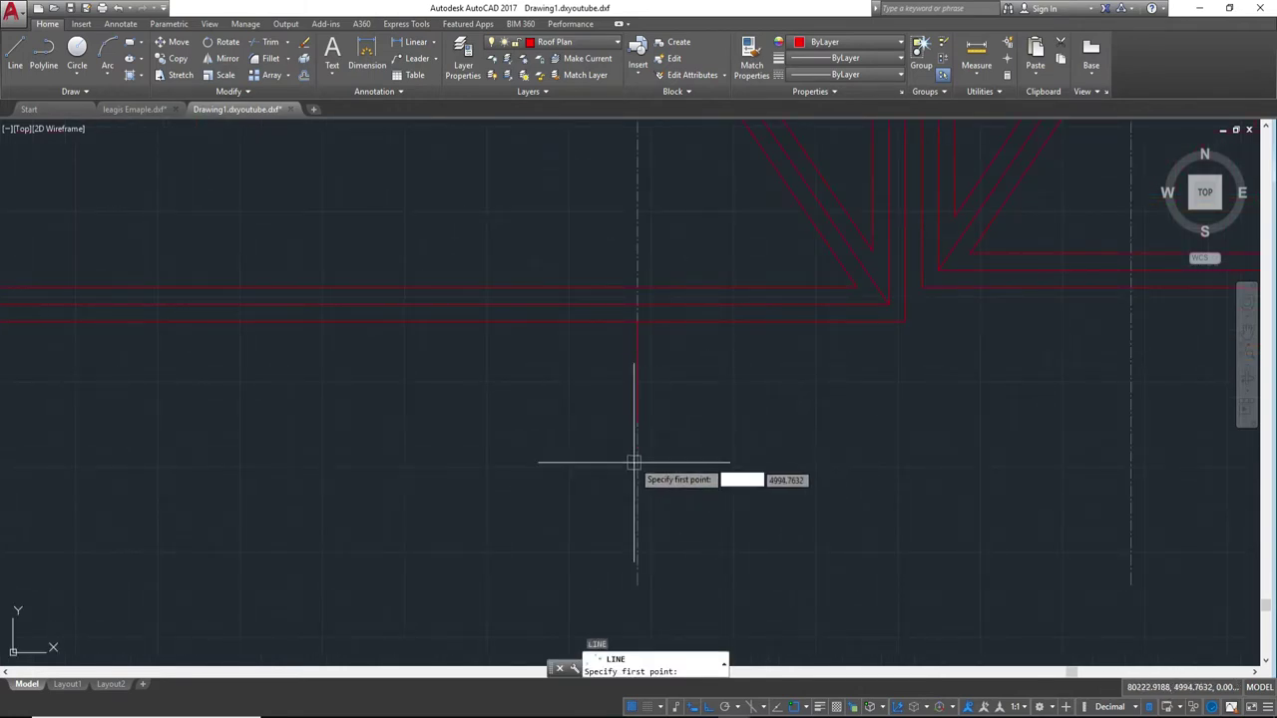
pyautogui.click(637, 420)
pyautogui.scroll(2, 1084, 399)
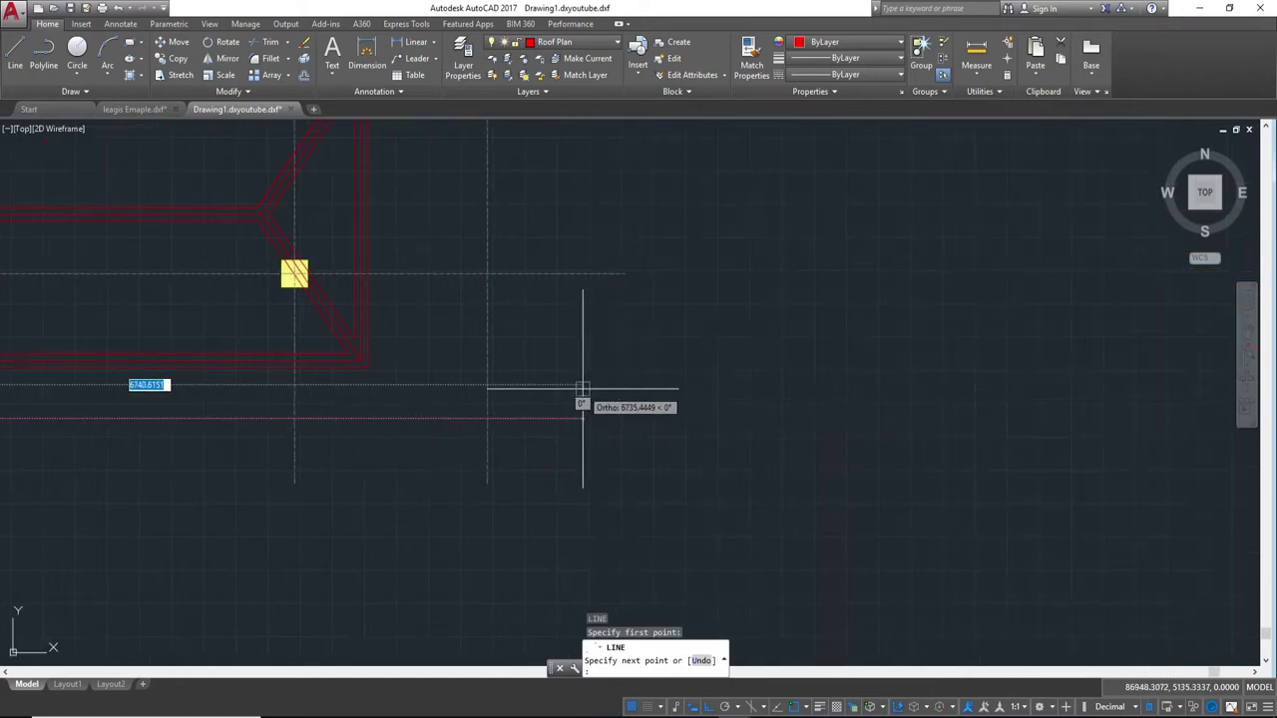
pyautogui.scroll(-2, 585, 384)
pyautogui.scroll(1, 595, 392)
pyautogui.scroll(2, 596, 392)
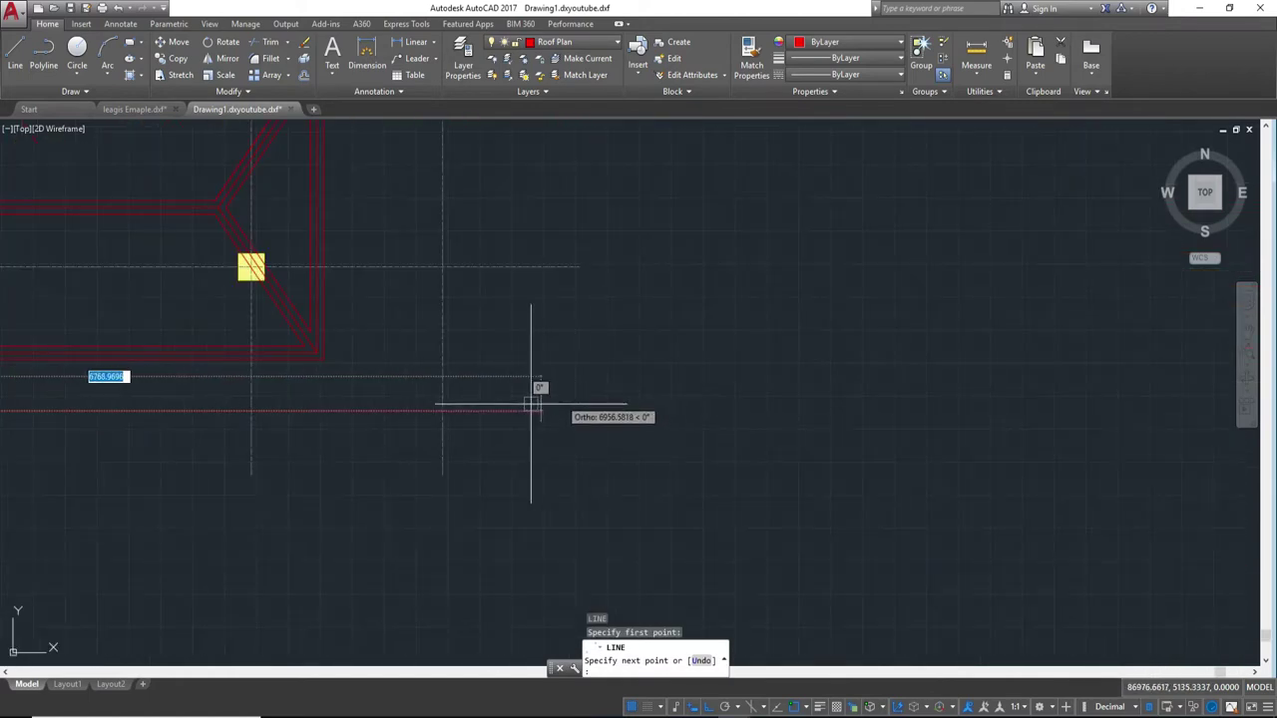
pyautogui.click(654, 411)
pyautogui.scroll(-3, 552, 411)
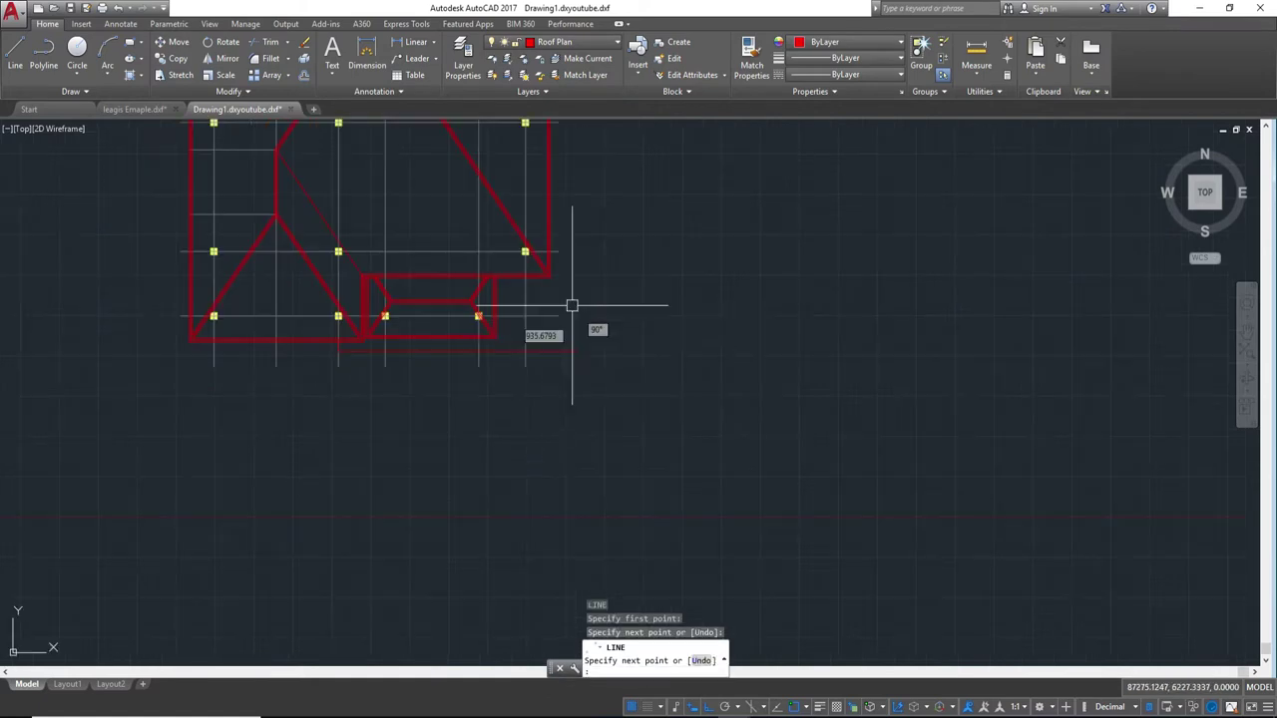
pyautogui.press('Escape')
pyautogui.moveTo(575, 305); pyautogui.dragTo(698, 437, button='middle')
# - Start TRIM and window-select the porch lines as cutting edges
pyautogui.press('Return')
pyautogui.scroll(4, 603, 384)
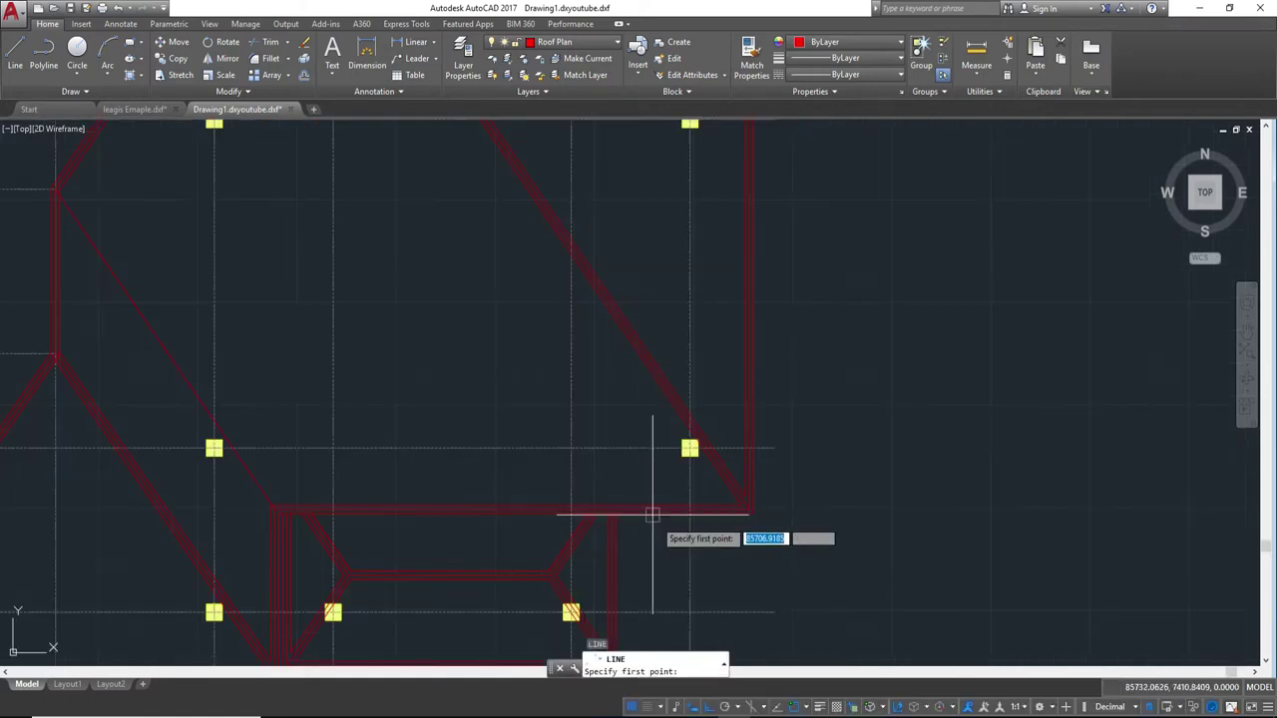
pyautogui.click(753, 513)
pyautogui.moveTo(755, 516); pyautogui.dragTo(759, 356, button='middle')
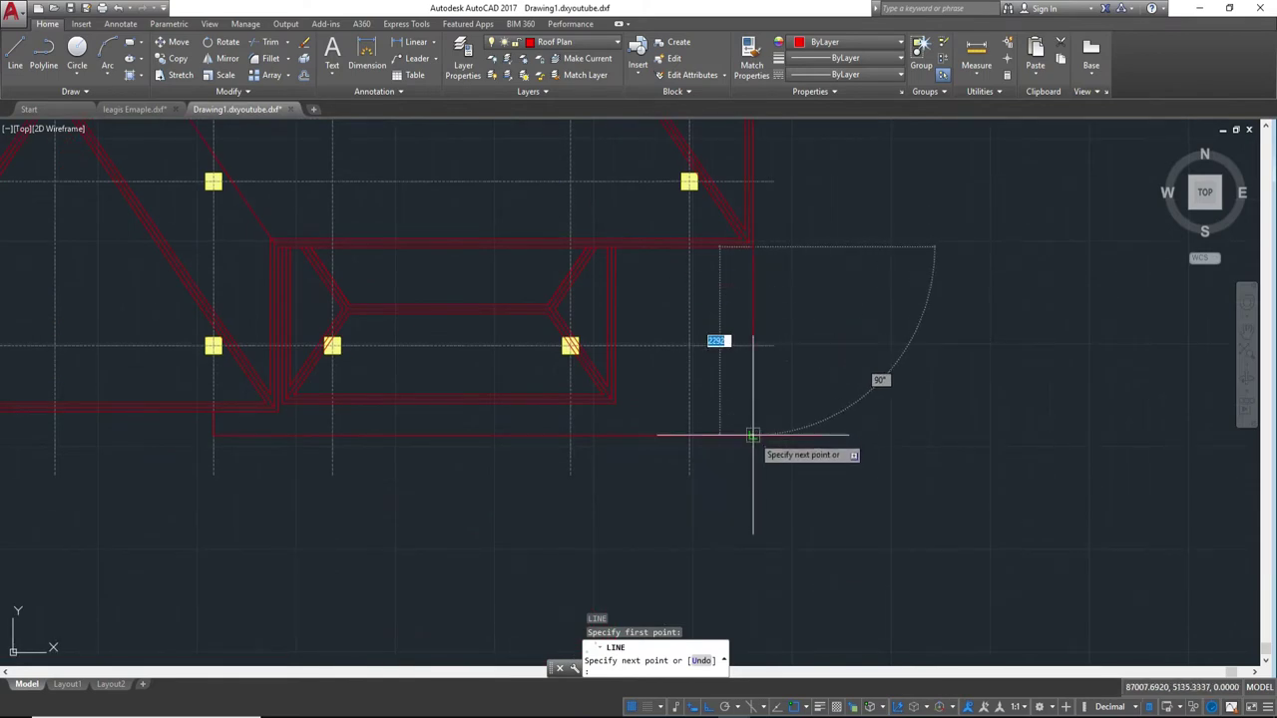
pyautogui.press('Escape')
pyautogui.press('Return')
pyautogui.press('Return')
pyautogui.click(808, 419)
pyautogui.moveTo(792, 399); pyautogui.dragTo(921, 539, button='middle')
# - Finish picking the porch cutting edges, then cancel the trim
pyautogui.scroll(2, 848, 523)
pyautogui.click(748, 512)
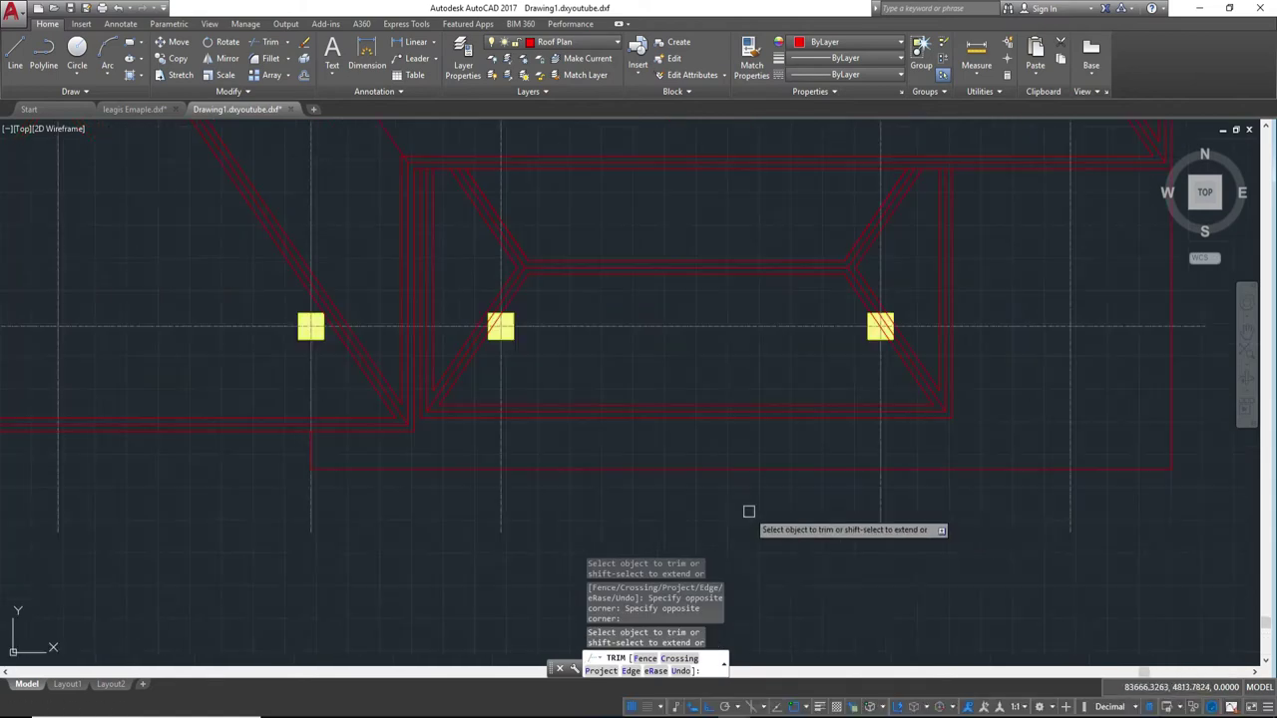
pyautogui.scroll(2, 748, 511)
pyautogui.scroll(2, 619, 468)
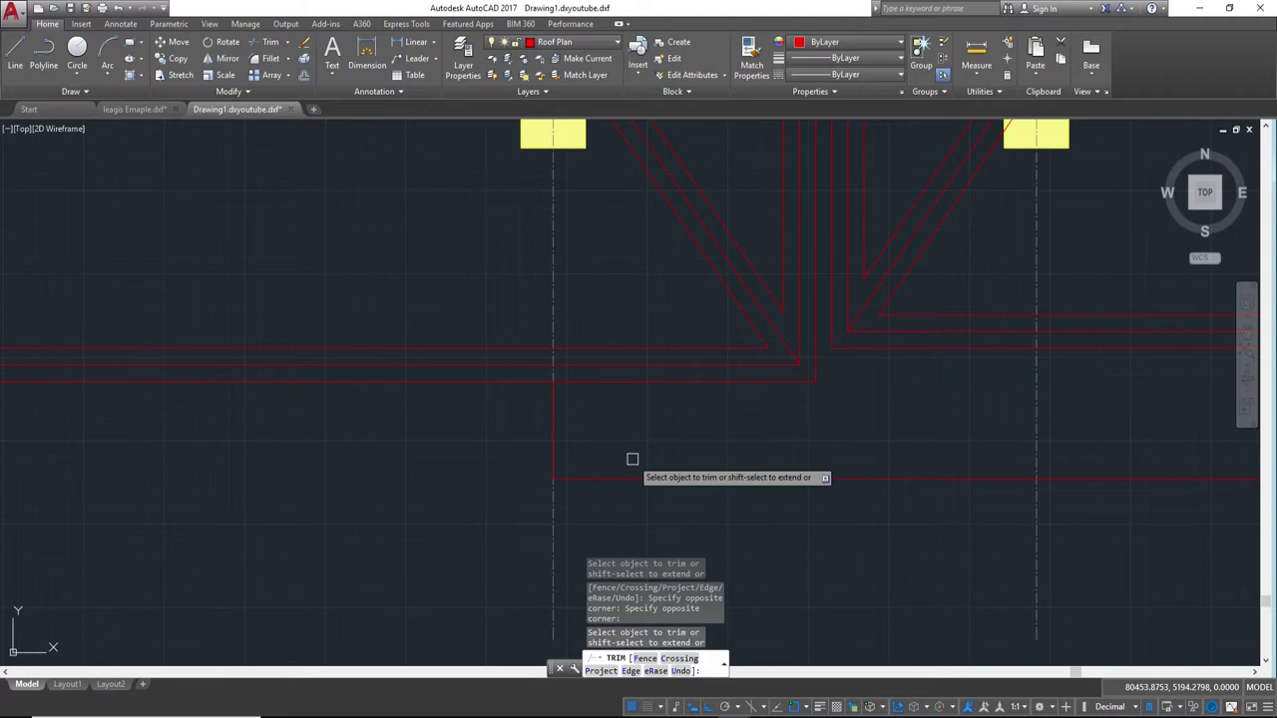
pyautogui.press('Escape')
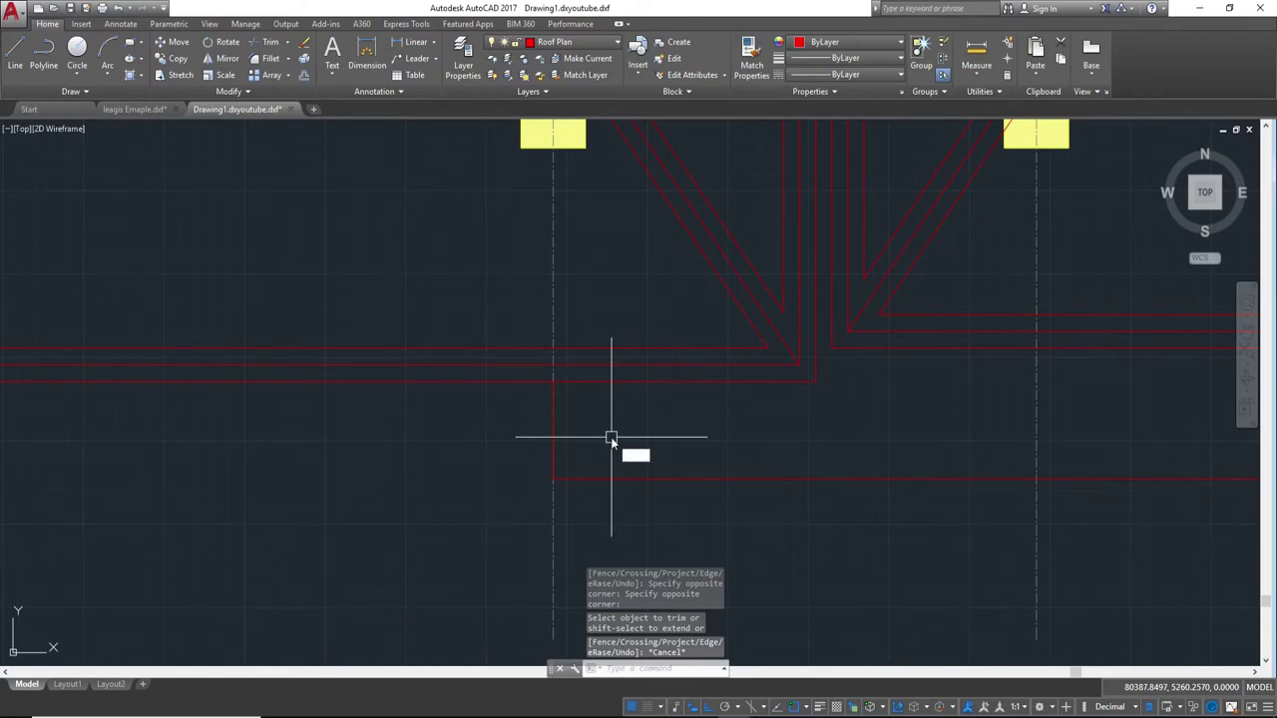
pyautogui.write('o')
# - Offset the short vertical eave line by 146, making two copies to the left
pyautogui.press('BackSpace')
pyautogui.press('Return')
pyautogui.write('1')
pyautogui.press('Return')
pyautogui.click(555, 431)
pyautogui.click(473, 431)
pyautogui.click(511, 431)
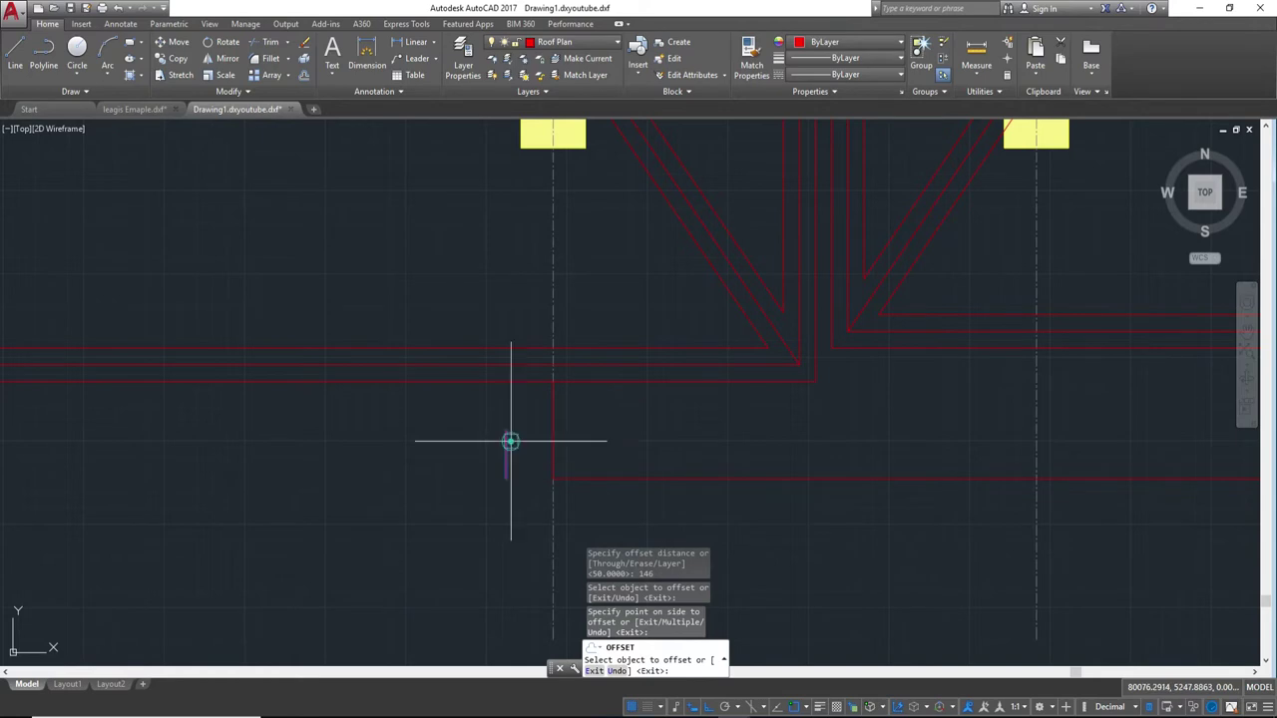
pyautogui.click(439, 441)
pyautogui.press('Escape')
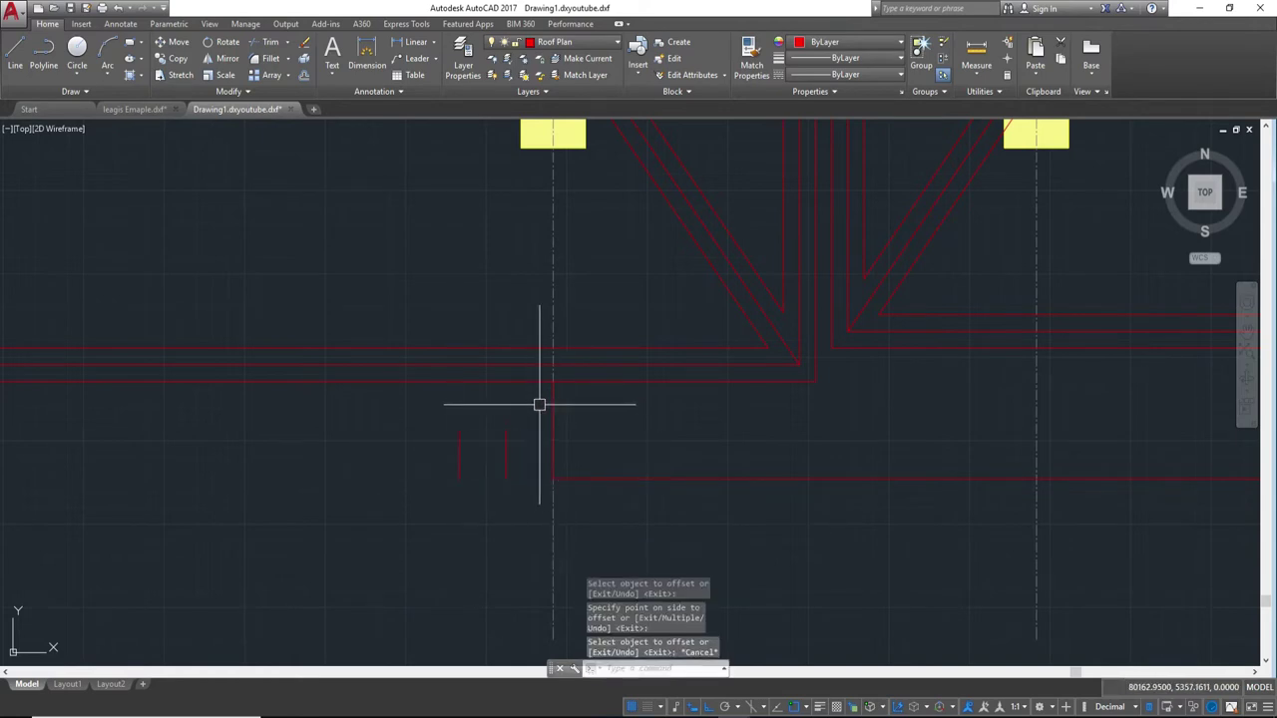
# - Erase the three extra short vertical lines with E
pyautogui.click(554, 423)
pyautogui.write('E')
pyautogui.press('Return')
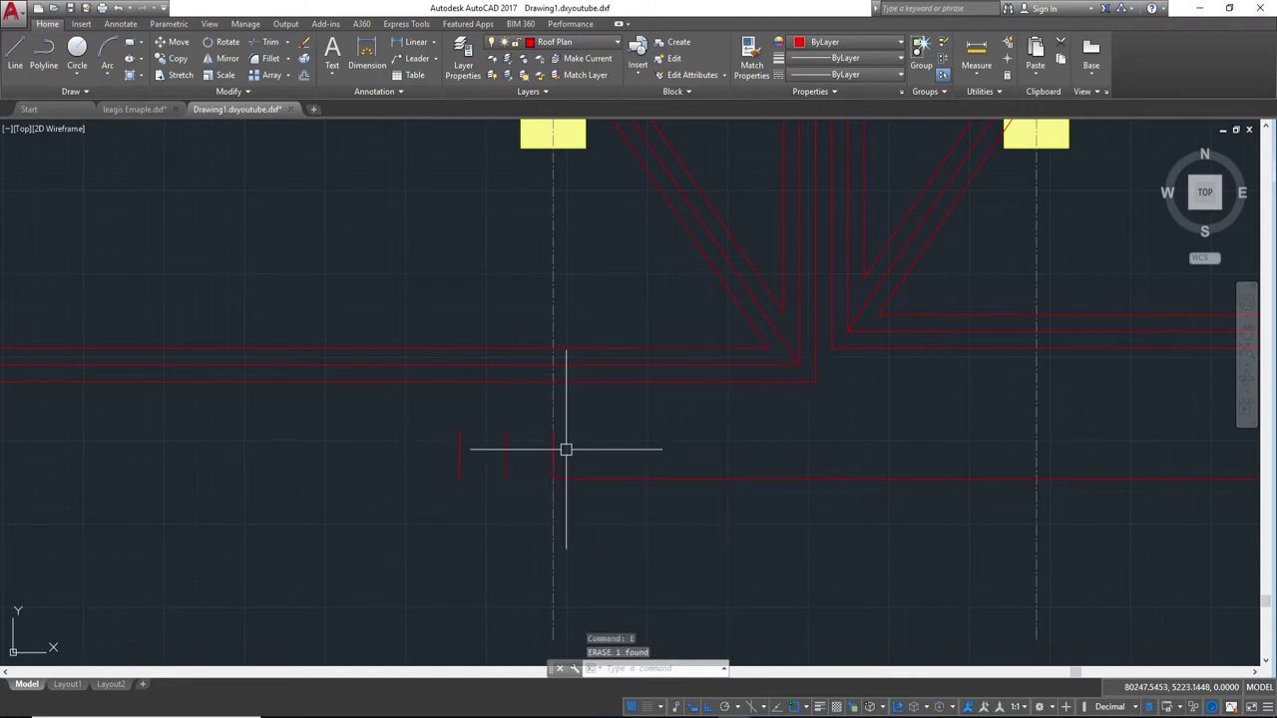
pyautogui.click(555, 455)
pyautogui.write('E')
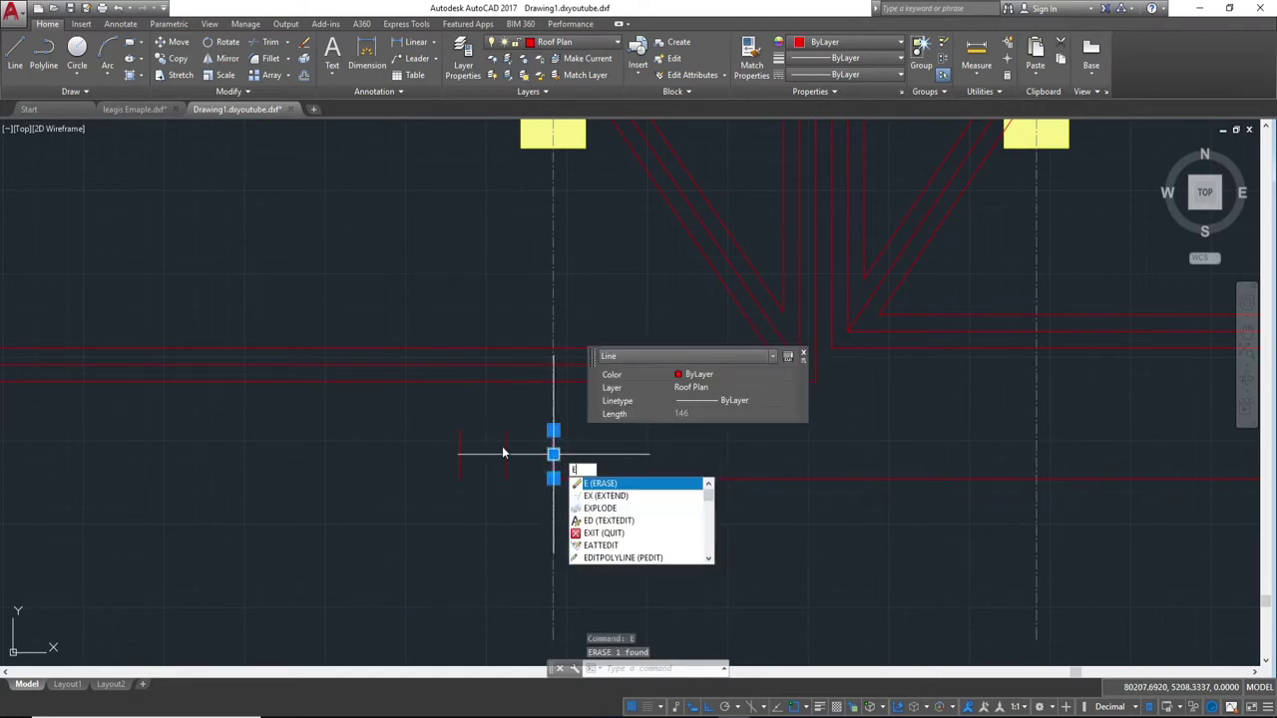
pyautogui.press('Return')
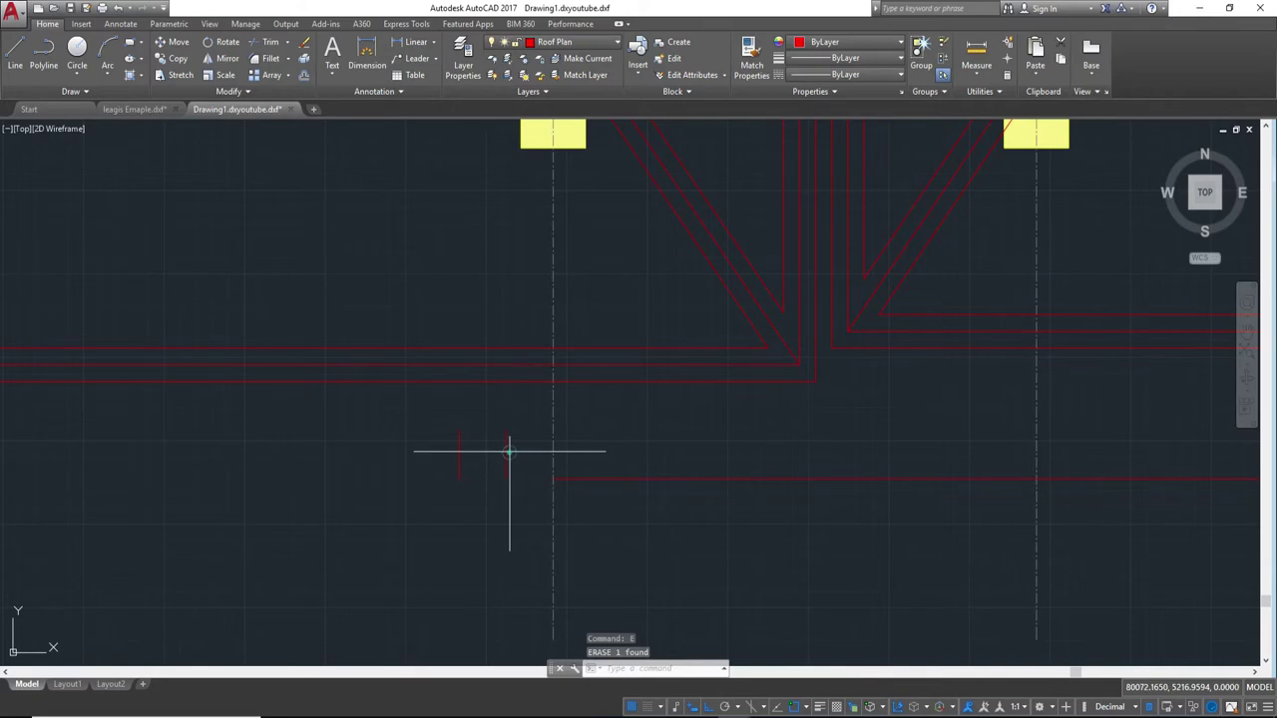
pyautogui.click(506, 454)
pyautogui.press('Return')
# - Stretch the short red line's endpoint grip up onto the eave line
pyautogui.click(465, 433)
pyautogui.click(456, 436)
pyautogui.click(457, 436)
pyautogui.click(458, 382)
pyautogui.press('Escape')
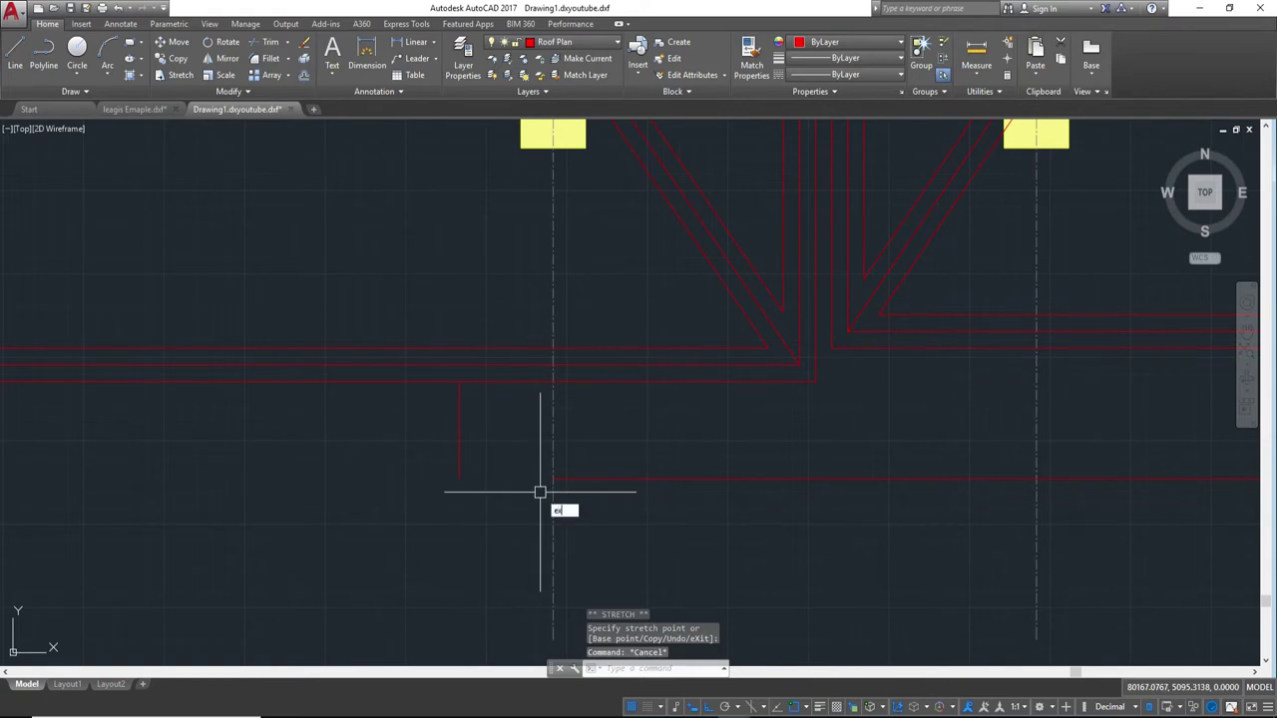
# - Select the short vertical, bottom and right-side eave lines together
pyautogui.press('Return')
pyautogui.scroll(-2, 647, 440)
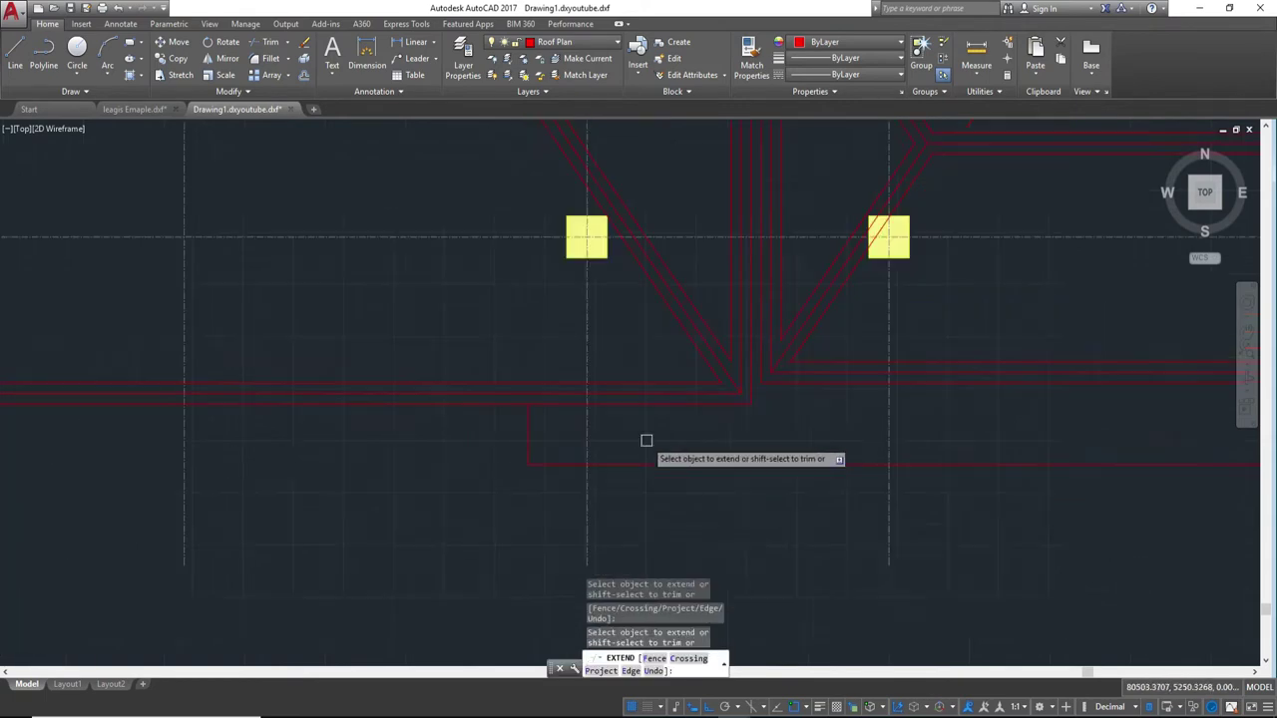
pyautogui.moveTo(646, 440); pyautogui.dragTo(456, 460, button='middle')
pyautogui.press('Escape')
pyautogui.click(337, 455)
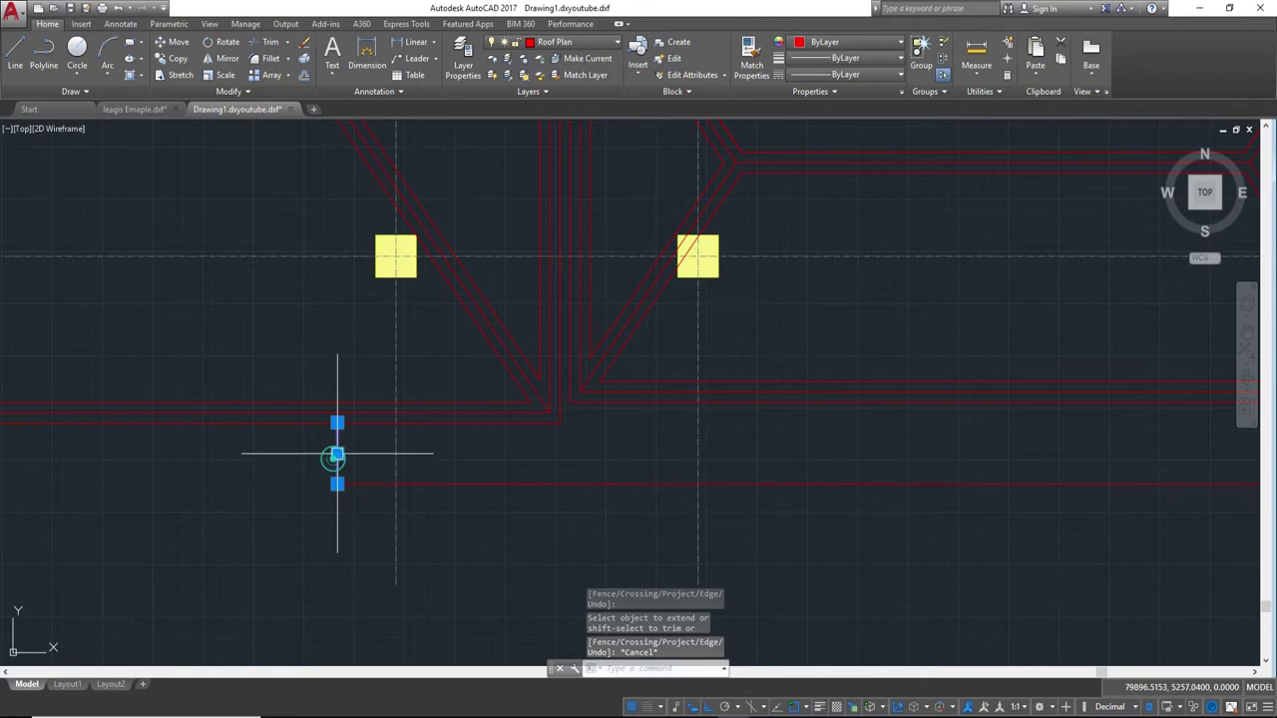
pyautogui.click(370, 485)
pyautogui.scroll(-5, 914, 515)
pyautogui.moveTo(914, 515); pyautogui.dragTo(465, 560, button='middle')
pyautogui.scroll(4, 539, 538)
pyautogui.click(528, 539)
# - Join the three porch eave lines into one outline and offset it inward 146 twice
pyautogui.scroll(-4, 595, 532)
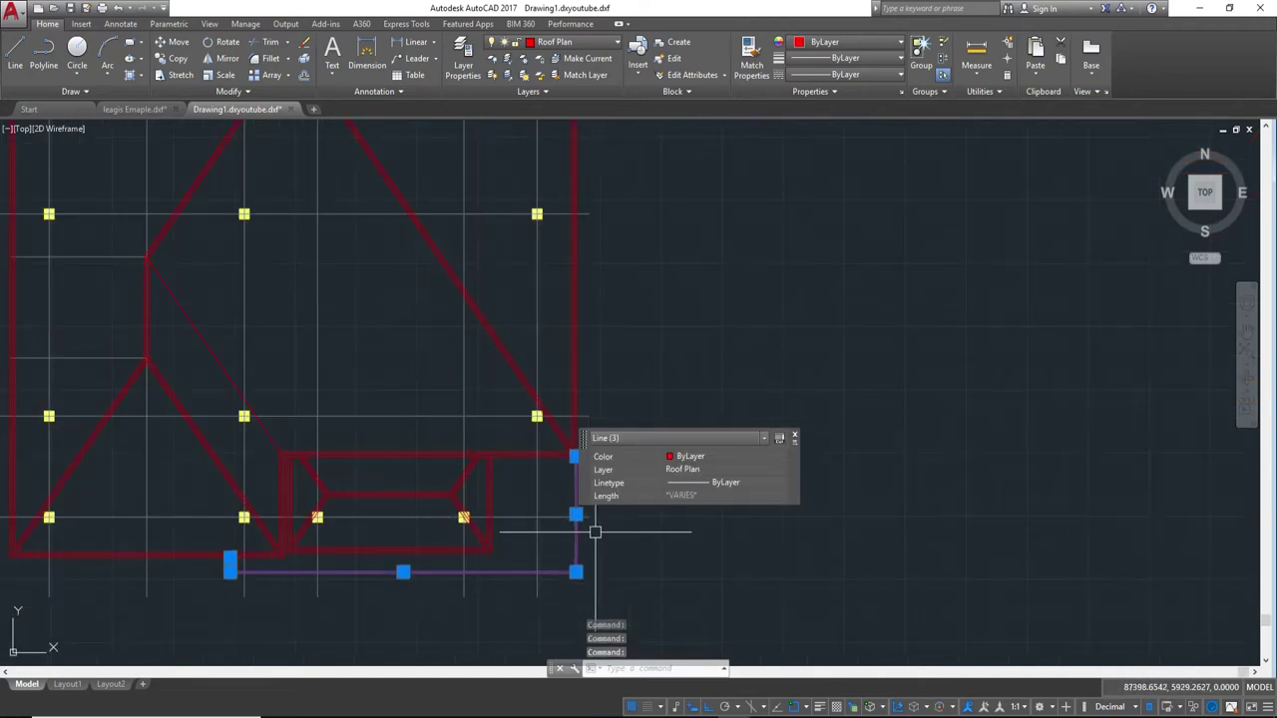
pyautogui.write('j')
pyautogui.press('Return')
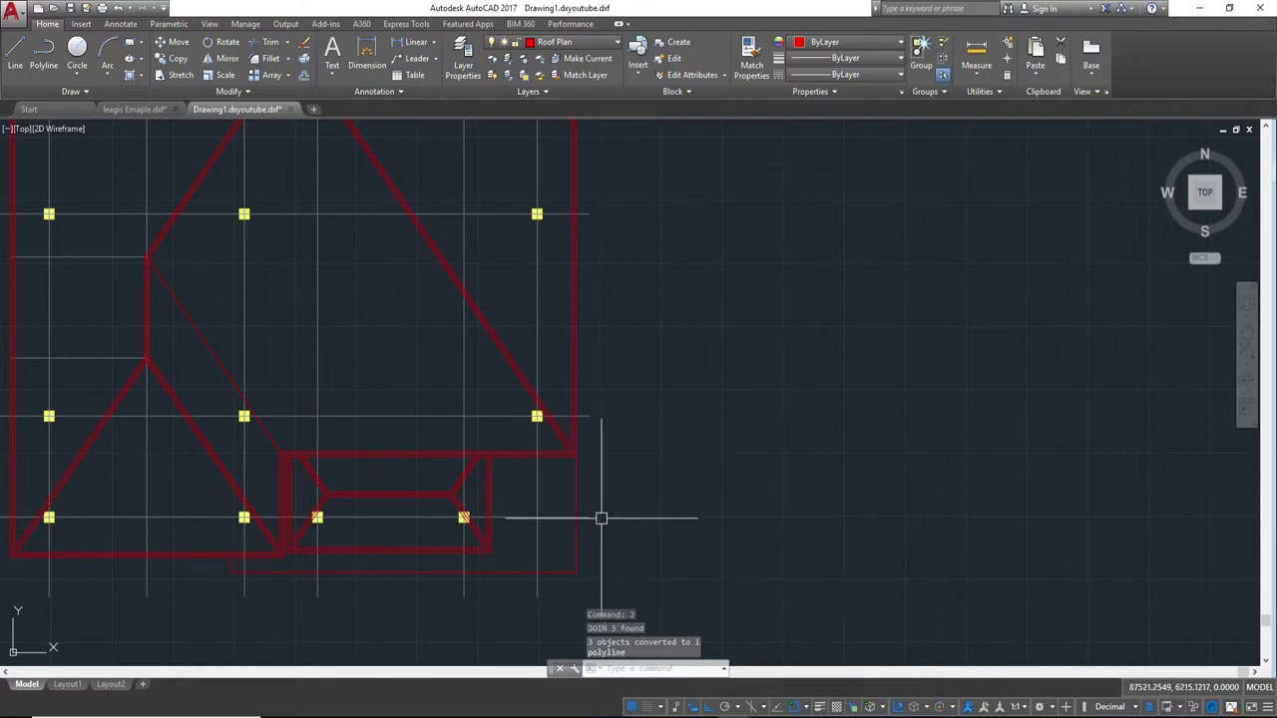
pyautogui.write('O')
pyautogui.press('Return')
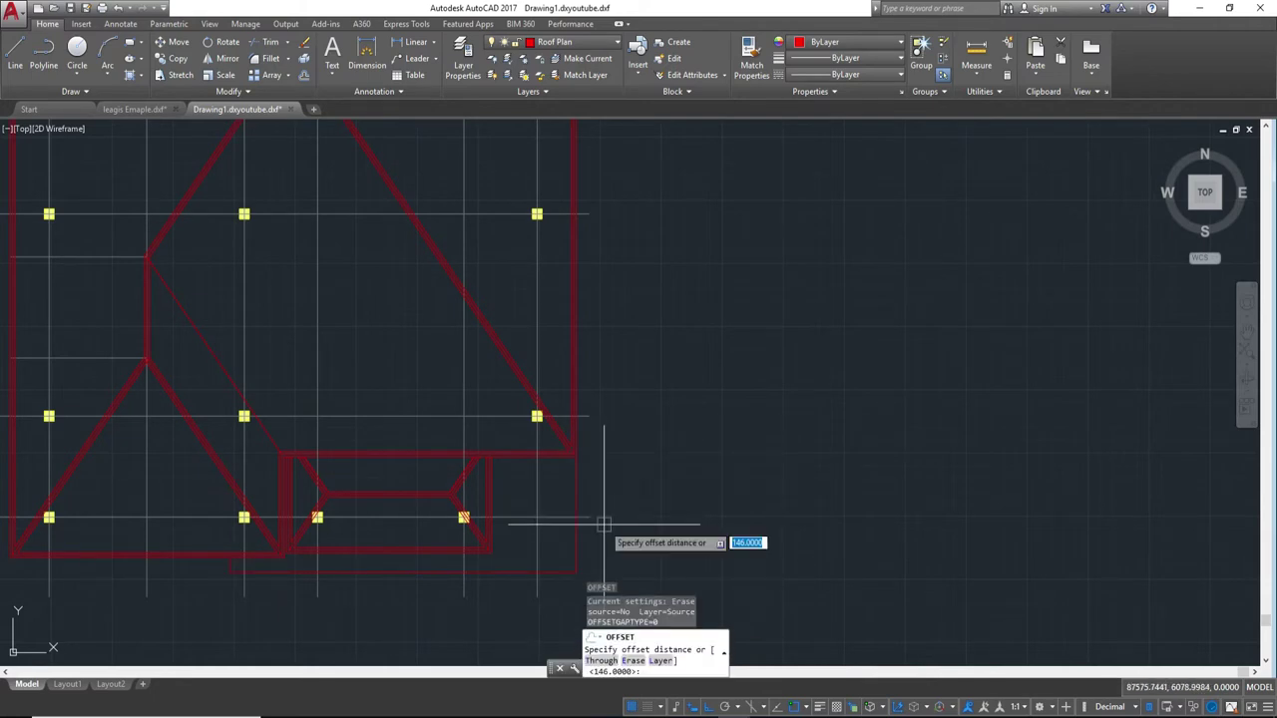
pyautogui.press('Return')
pyautogui.click(576, 547)
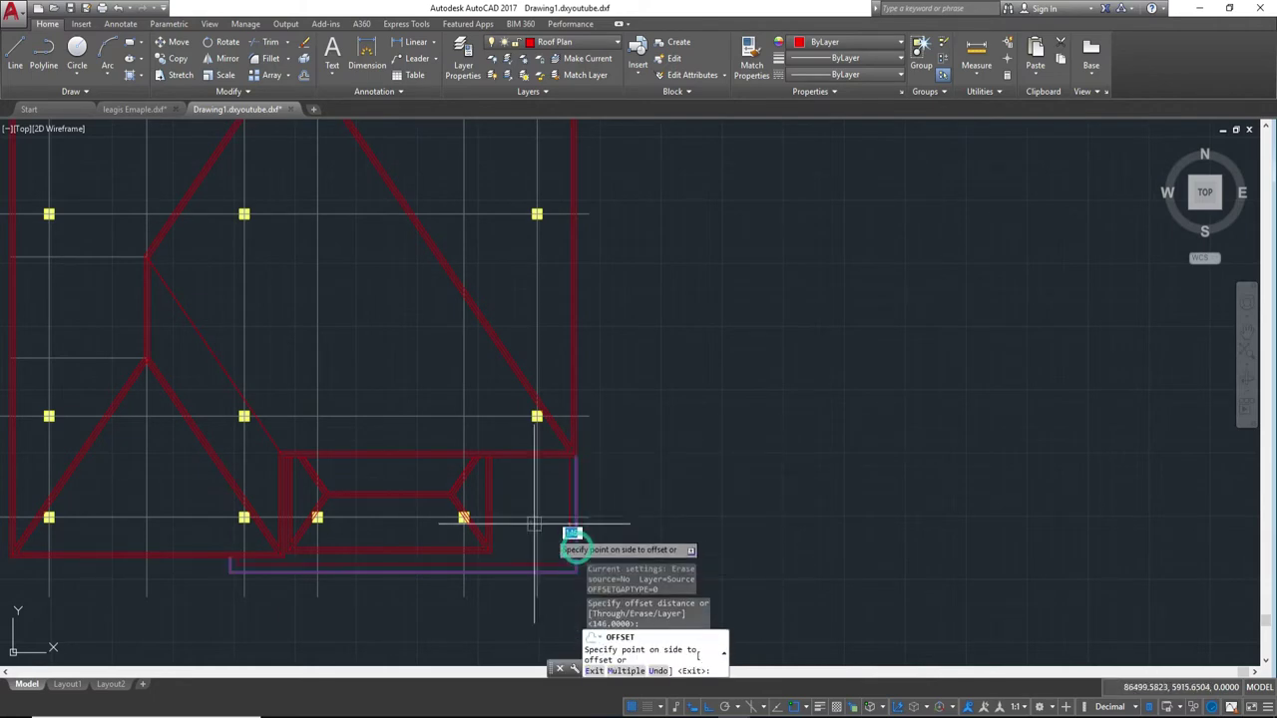
pyautogui.click(559, 543)
pyautogui.click(565, 540)
pyautogui.click(535, 530)
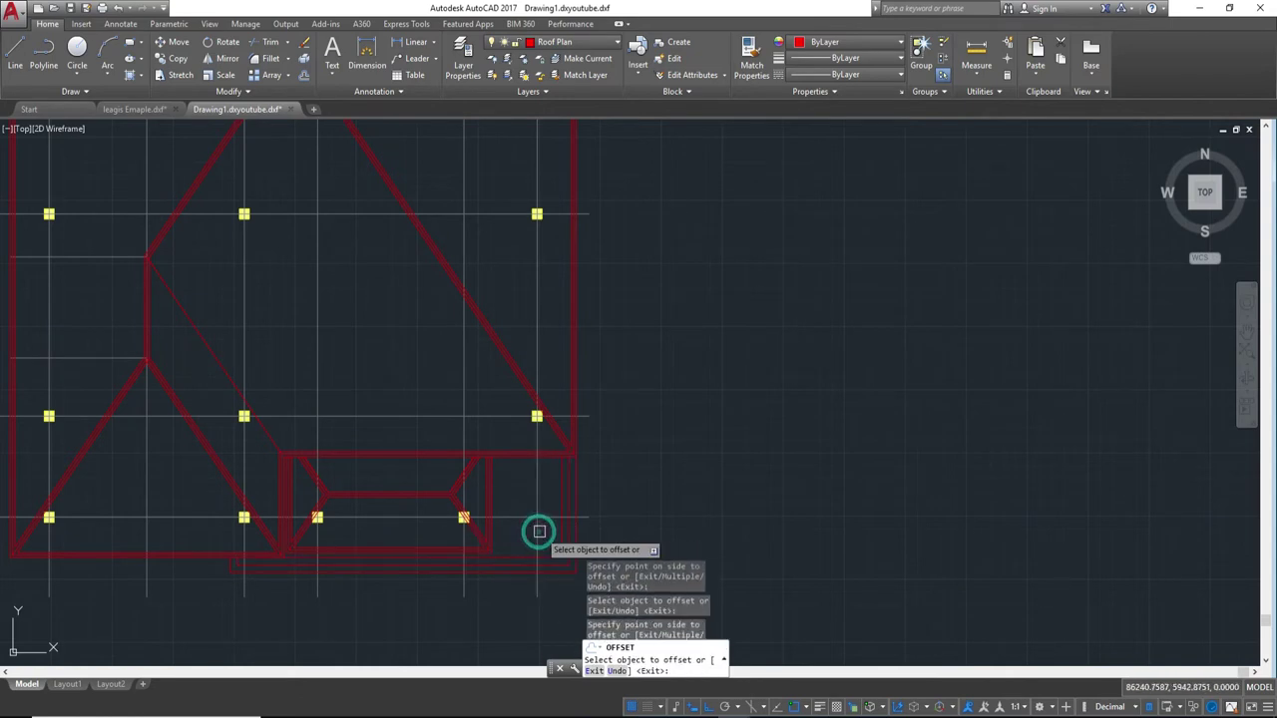
# - Offset another eave outline by 146 to complete the porch triple-line eaves
pyautogui.scroll(2, 540, 532)
pyautogui.scroll(2, 520, 548)
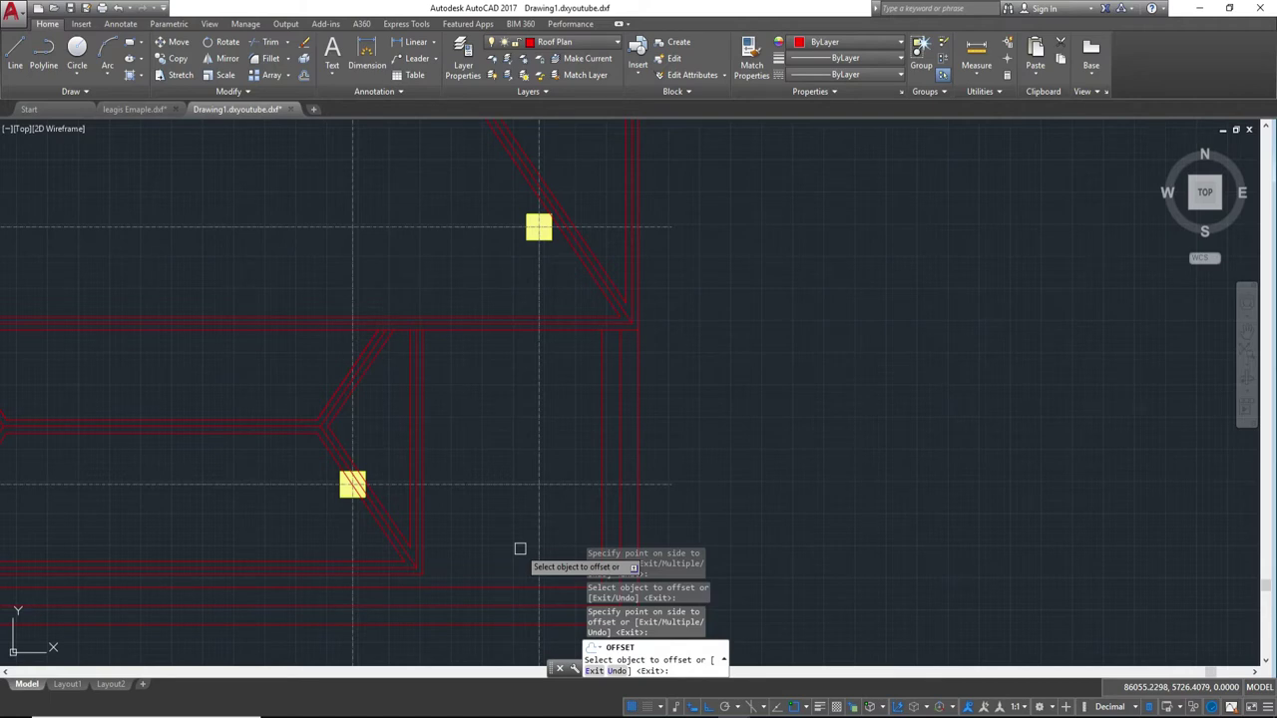
pyautogui.click(597, 507)
pyautogui.click(476, 528)
pyautogui.press('Escape')
# - Start a trim using the vertical red corner line as cutting edge, then cancel it
pyautogui.scroll(4, 555, 442)
pyautogui.scroll(2, 558, 467)
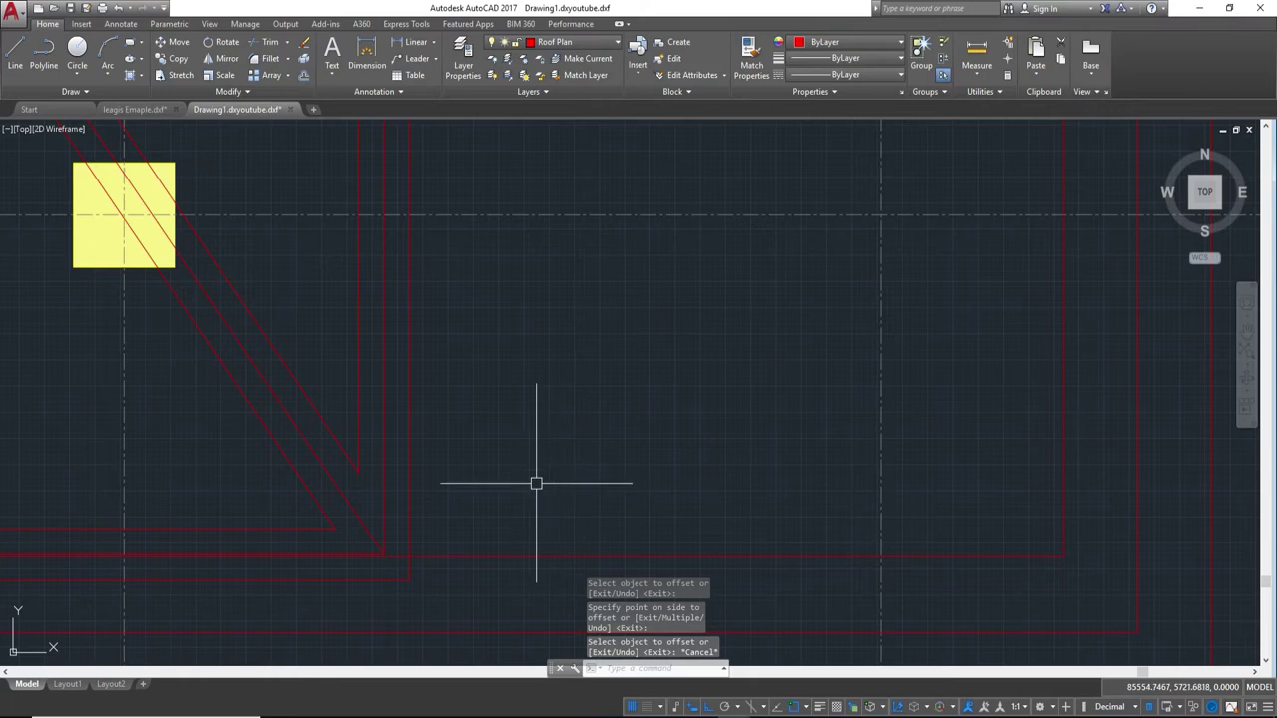
pyautogui.moveTo(556, 479); pyautogui.dragTo(626, 322, button='middle')
pyautogui.scroll(2, 569, 370)
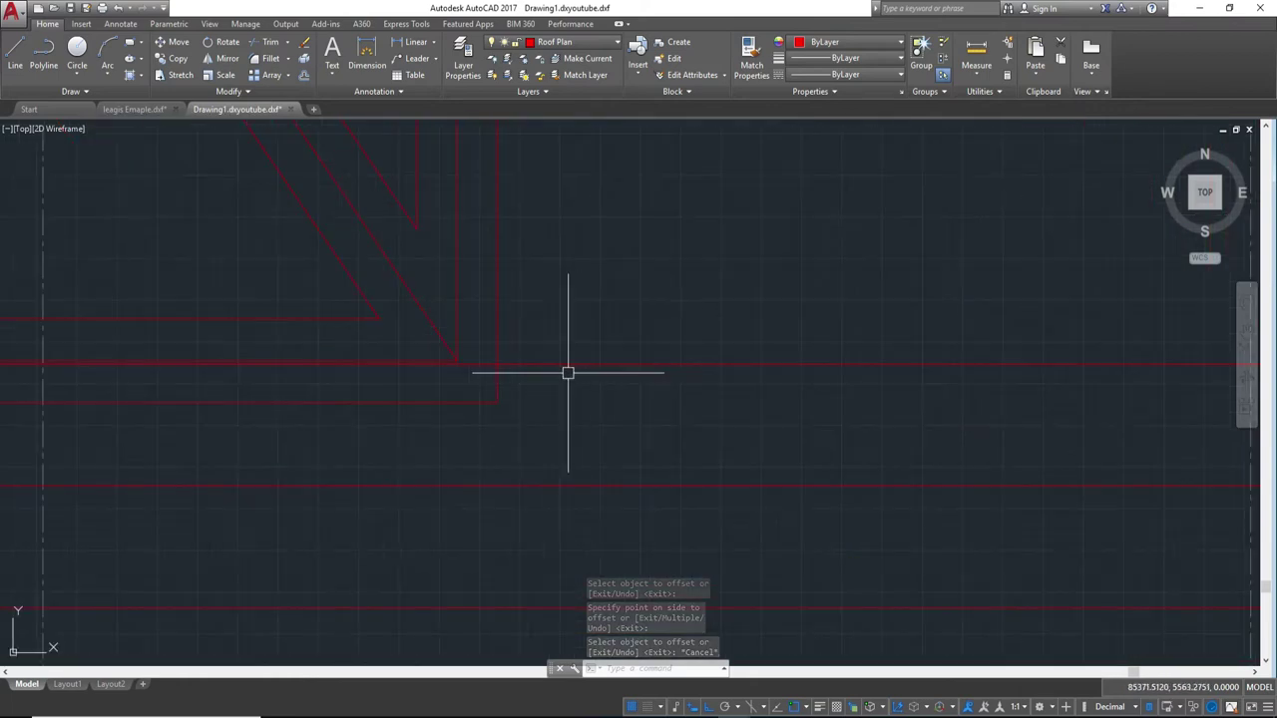
pyautogui.click(495, 371)
pyautogui.write('r')
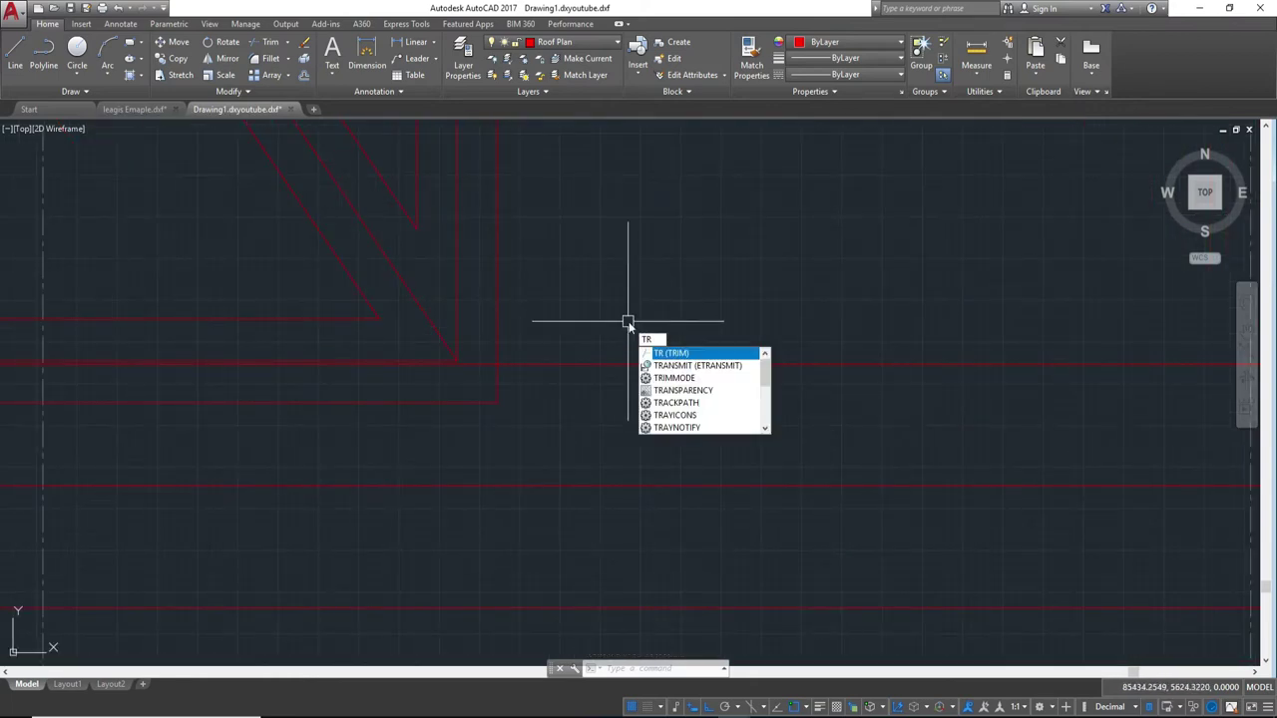
pyautogui.press('Return')
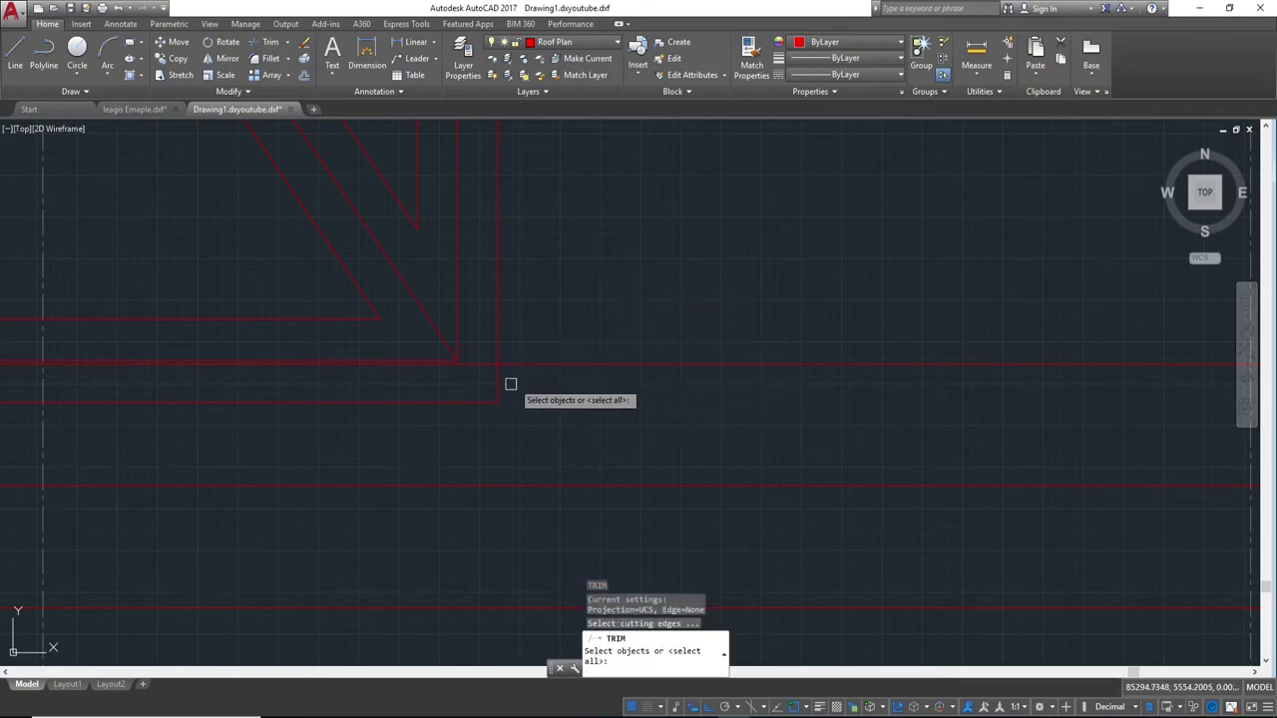
pyautogui.click(499, 377)
pyautogui.press('Return')
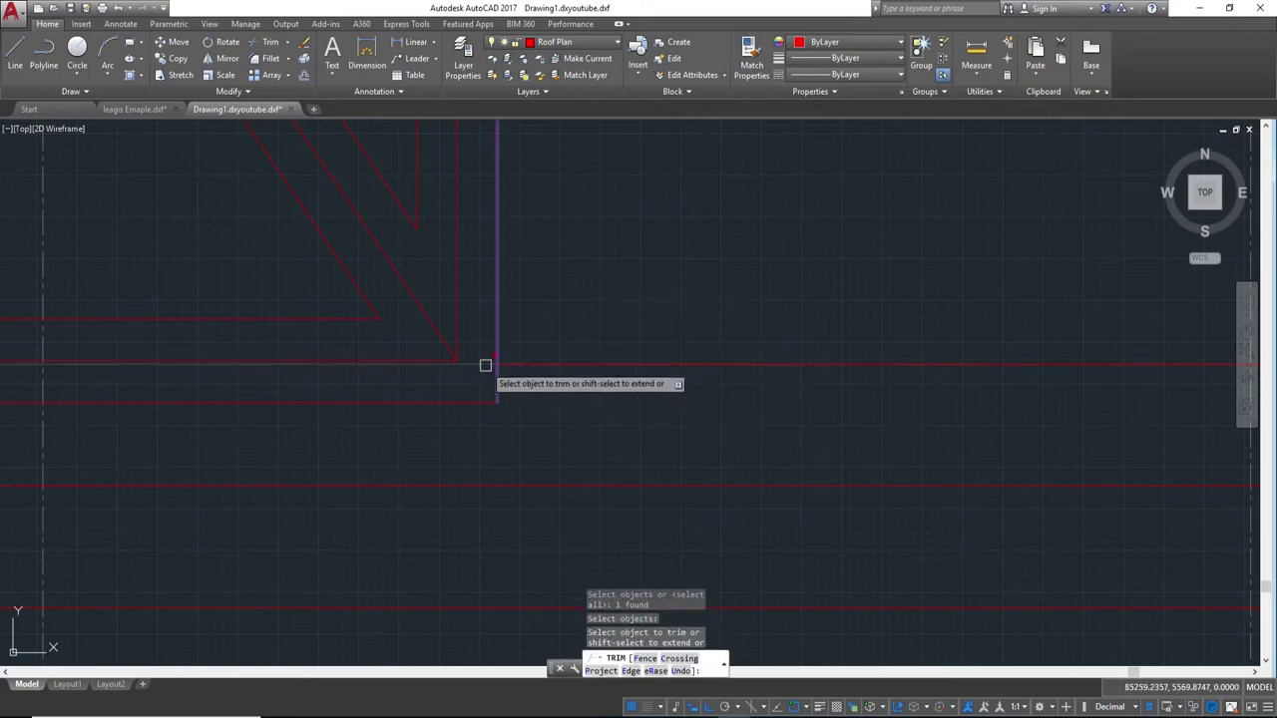
pyautogui.scroll(-2, 480, 362)
pyautogui.moveTo(481, 363); pyautogui.dragTo(658, 425, button='middle')
pyautogui.press('Escape')
pyautogui.moveTo(732, 442)
pyautogui.mouseDown(button='middle')
pyautogui.moveTo(812, 428)
pyautogui.moveTo(928, 533)
pyautogui.mouseUp(button='middle')
pyautogui.scroll(-4, 812, 428)
pyautogui.scroll(1, 929, 533)
# - Window-select and erase the five stray red lines right of the hipped roof plan
pyautogui.scroll(-5, 735, 519)
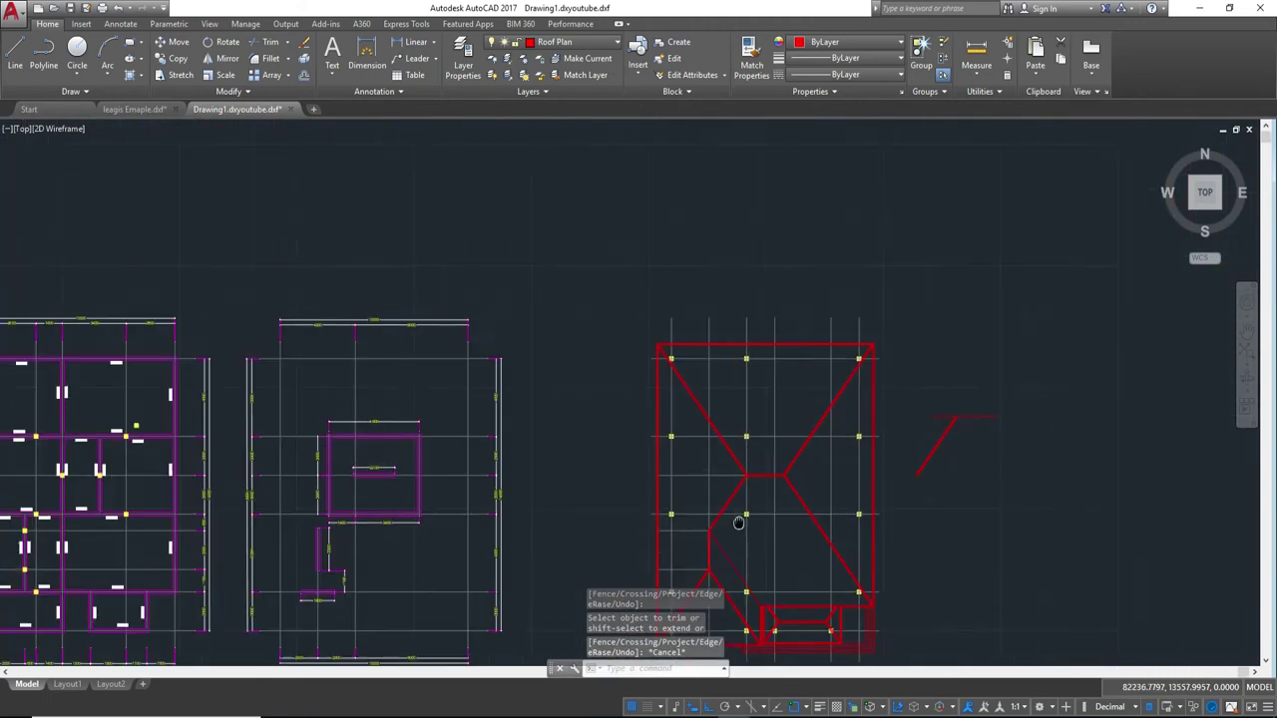
pyautogui.scroll(2, 1031, 532)
pyautogui.moveTo(1031, 532); pyautogui.dragTo(910, 337)
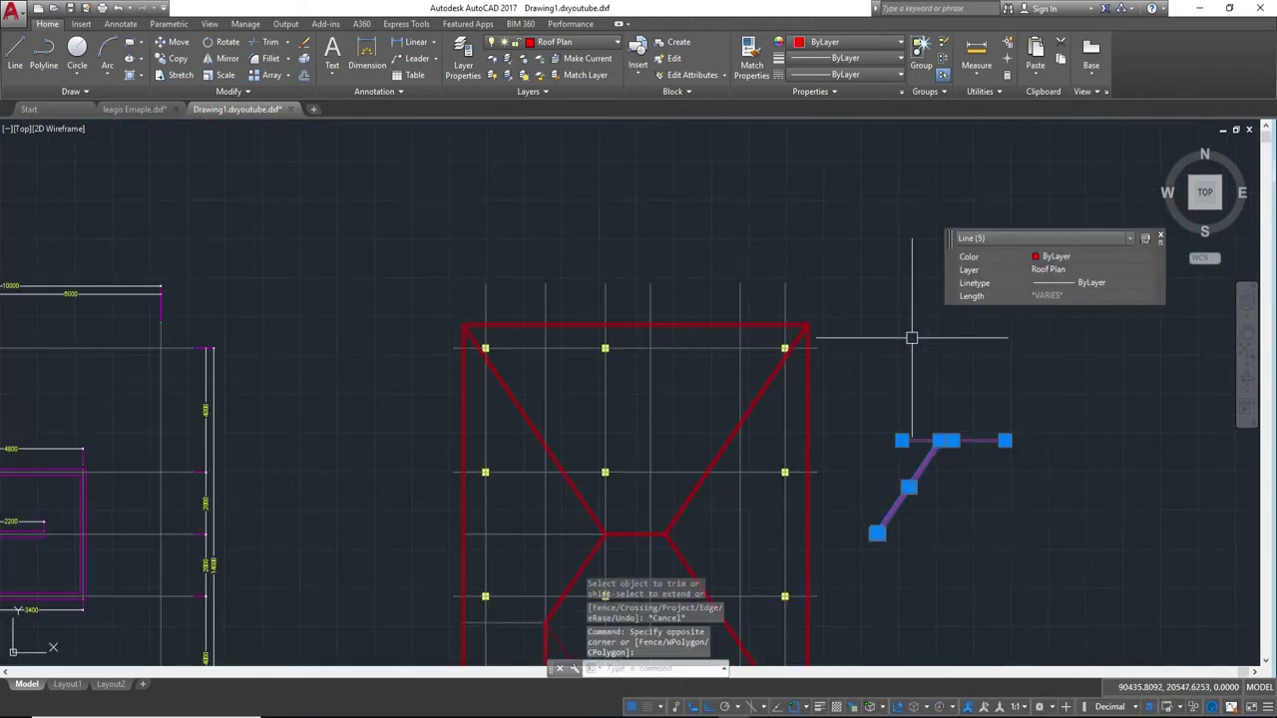
pyautogui.write('e')
pyautogui.press('Return')
pyautogui.scroll(-2, 911, 374)
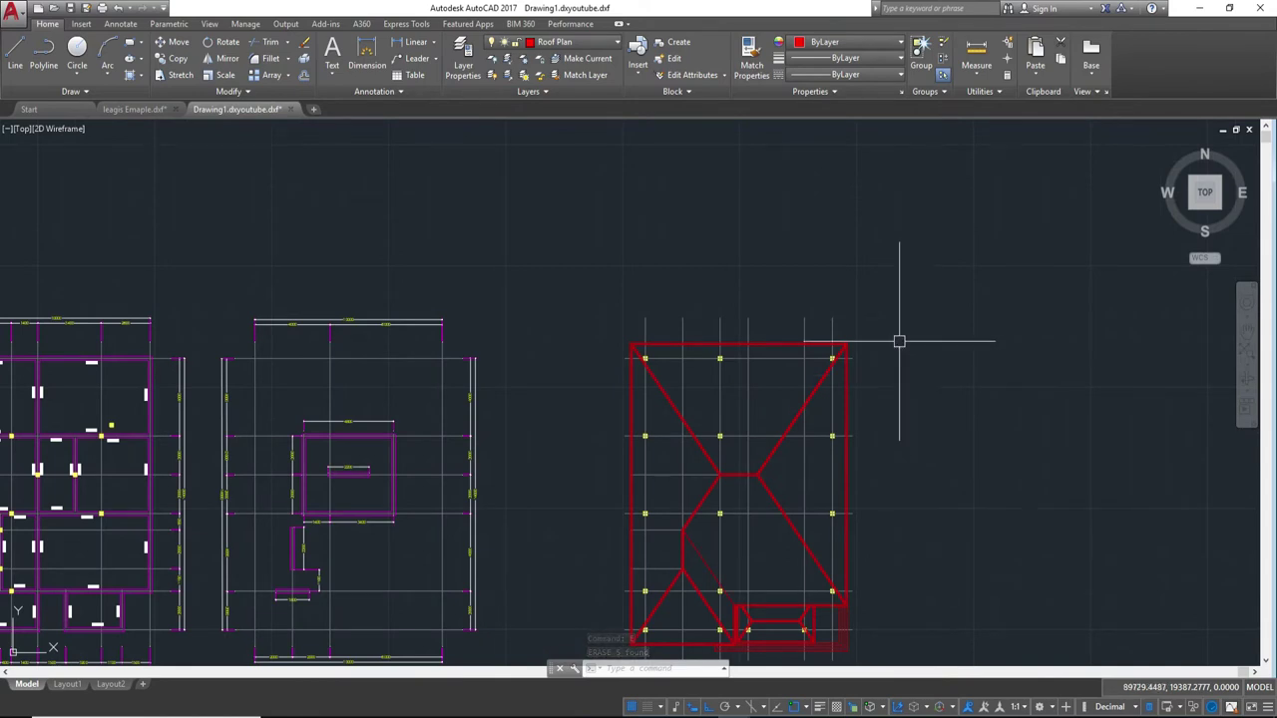
pyautogui.scroll(5, 722, 311)
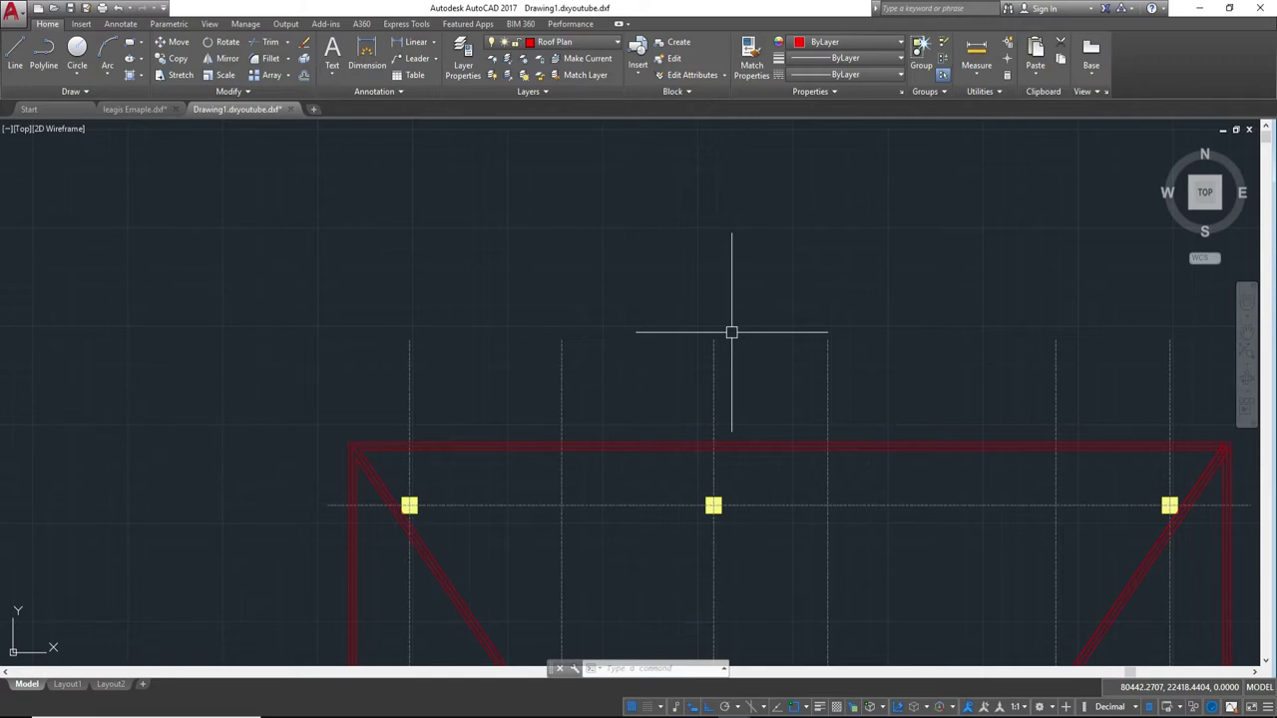
pyautogui.scroll(4, 746, 445)
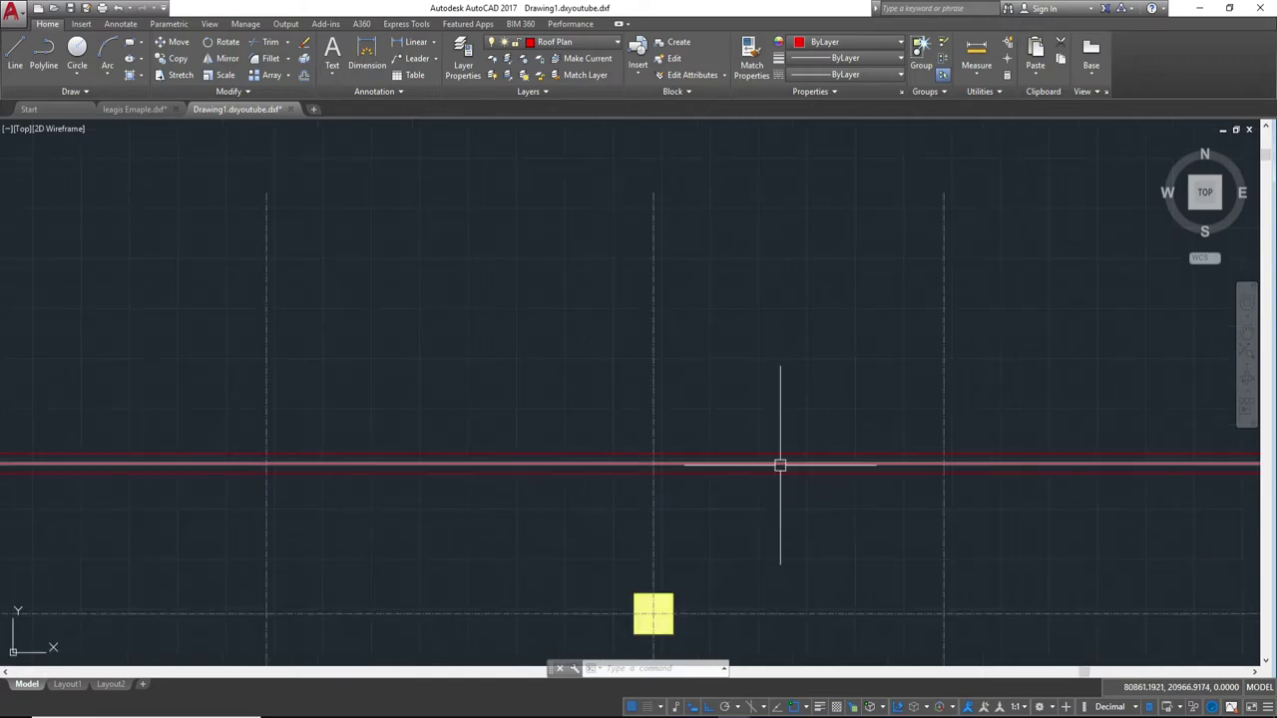
pyautogui.moveTo(780, 464)
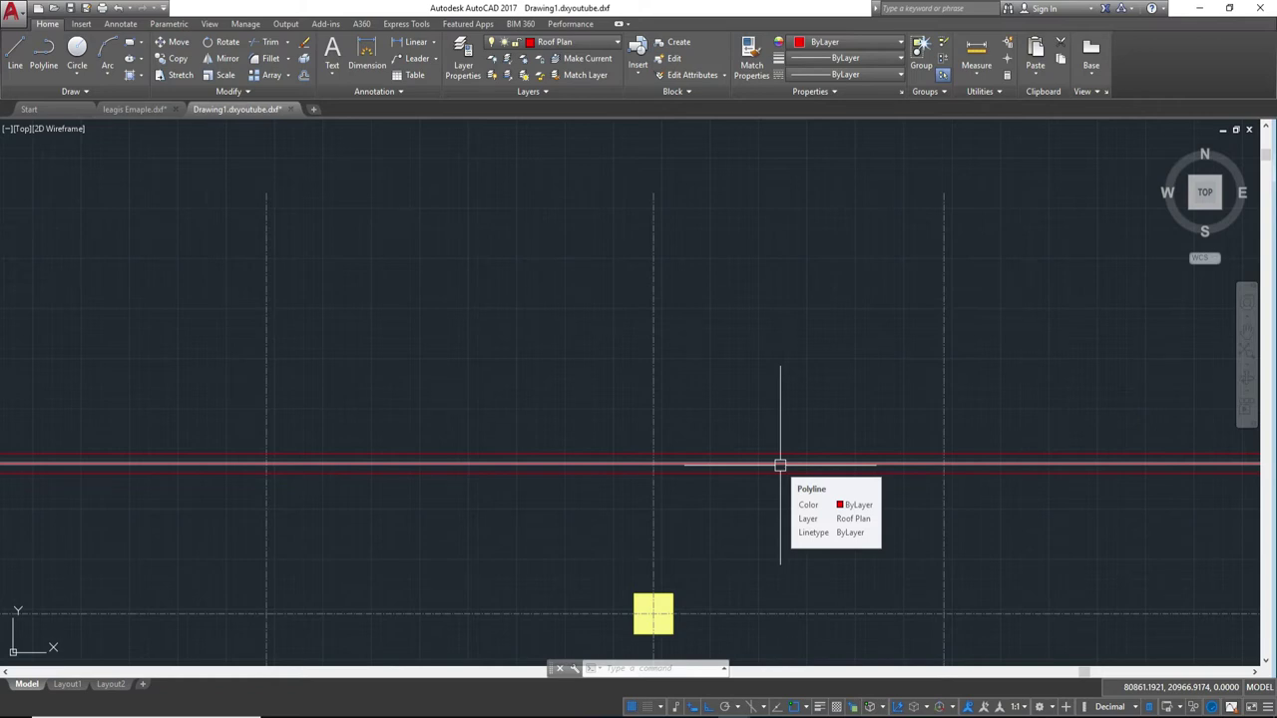
pyautogui.scroll(-3, 732, 373)
pyautogui.scroll(-1, 702, 322)
# - Select the four nested outlines above the W.C and copy them from the wall-corner column
pyautogui.scroll(-1, 639, 380)
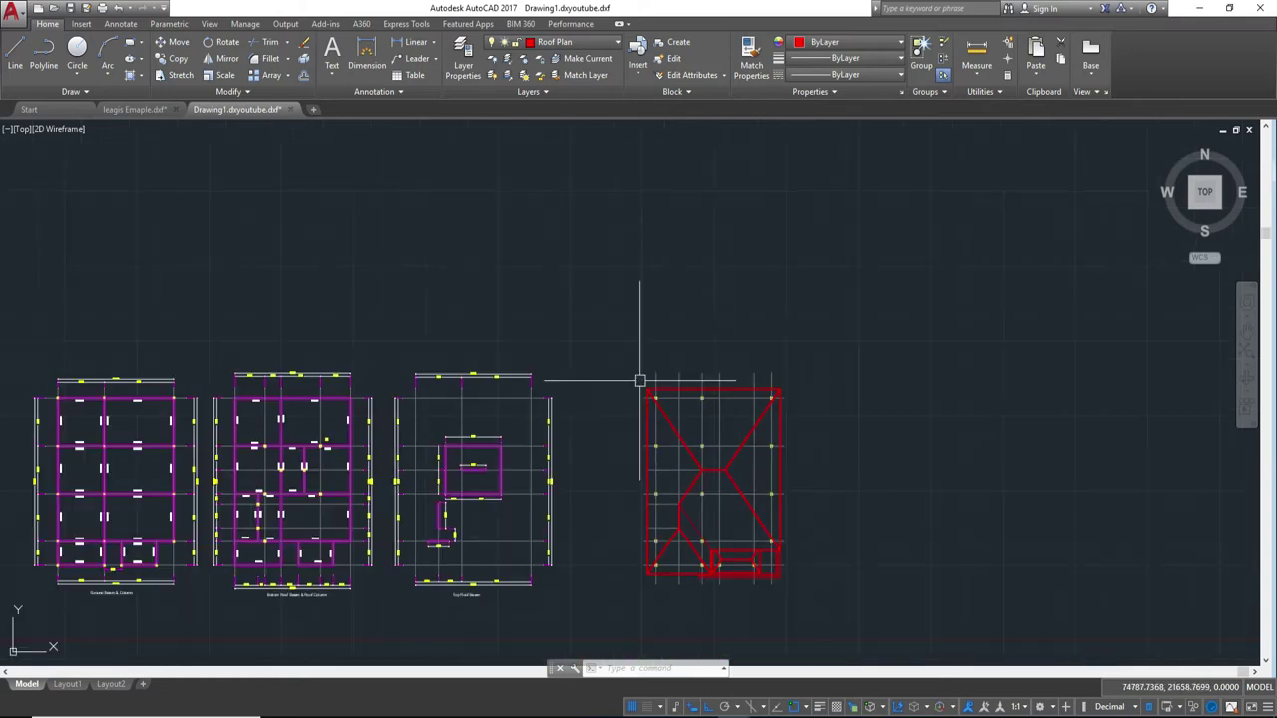
pyautogui.moveTo(165, 329); pyautogui.dragTo(365, 313, button='middle')
pyautogui.moveTo(146, 417); pyautogui.dragTo(446, 394, button='middle')
pyautogui.scroll(6, 445, 394)
pyautogui.scroll(2, 522, 292)
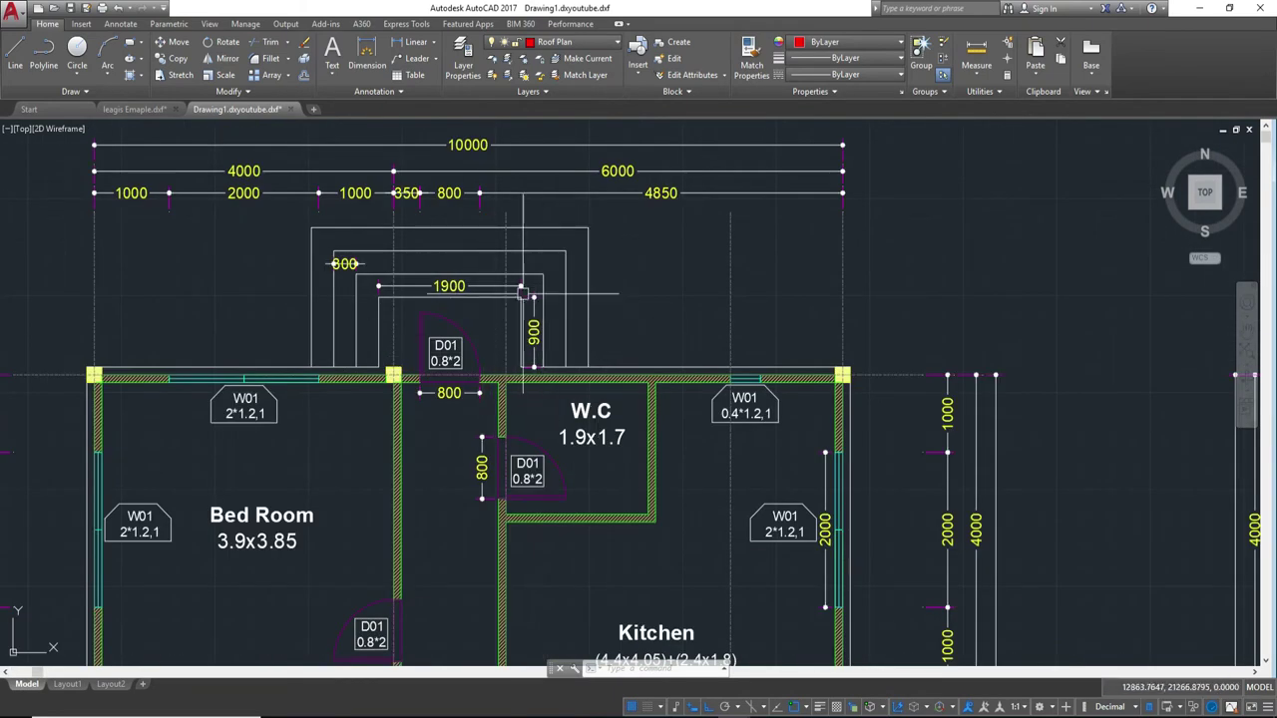
pyautogui.scroll(2, 523, 292)
pyautogui.scroll(2, 310, 381)
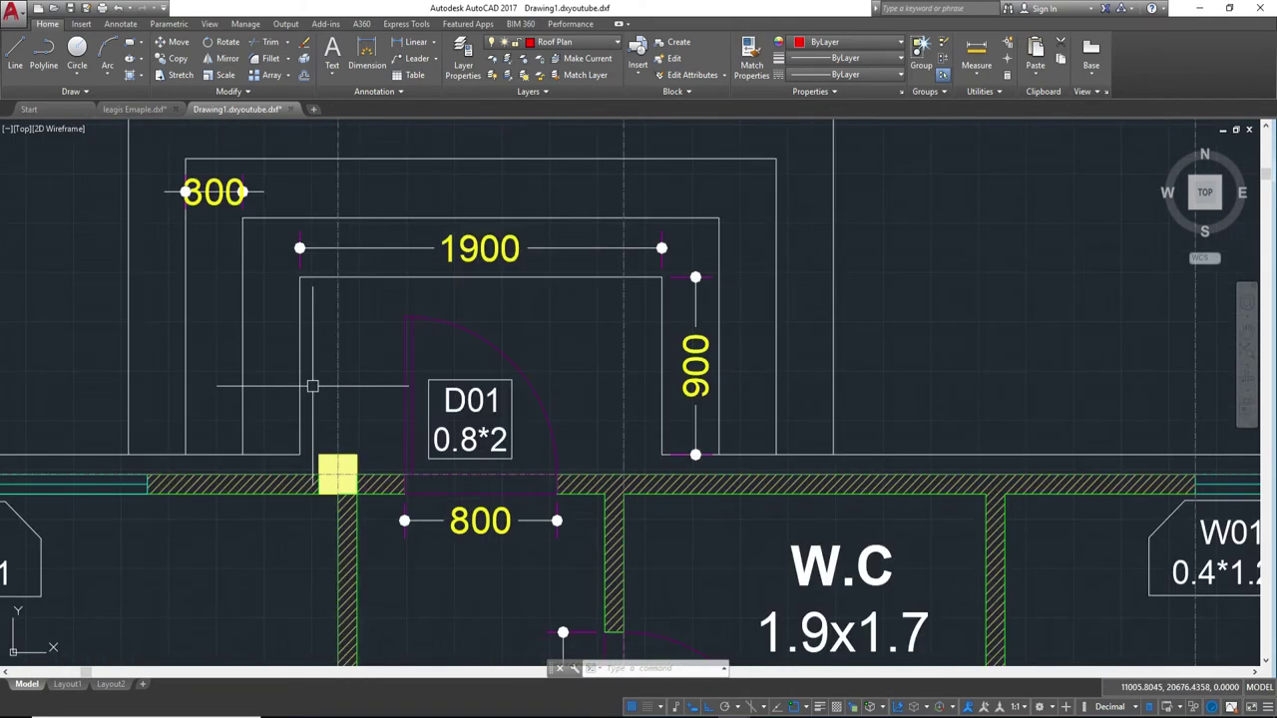
pyautogui.scroll(-2, 312, 386)
pyautogui.scroll(-2, 313, 387)
pyautogui.scroll(2, 312, 386)
pyautogui.click(313, 386)
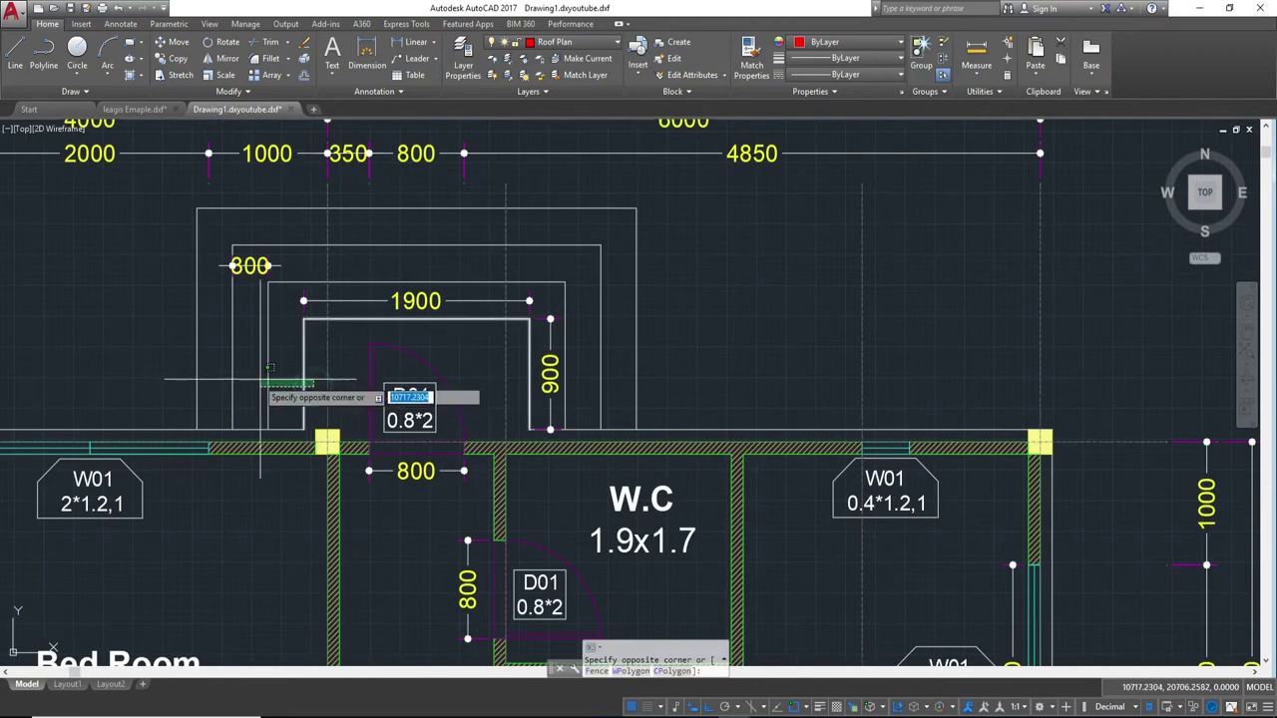
pyautogui.click(172, 370)
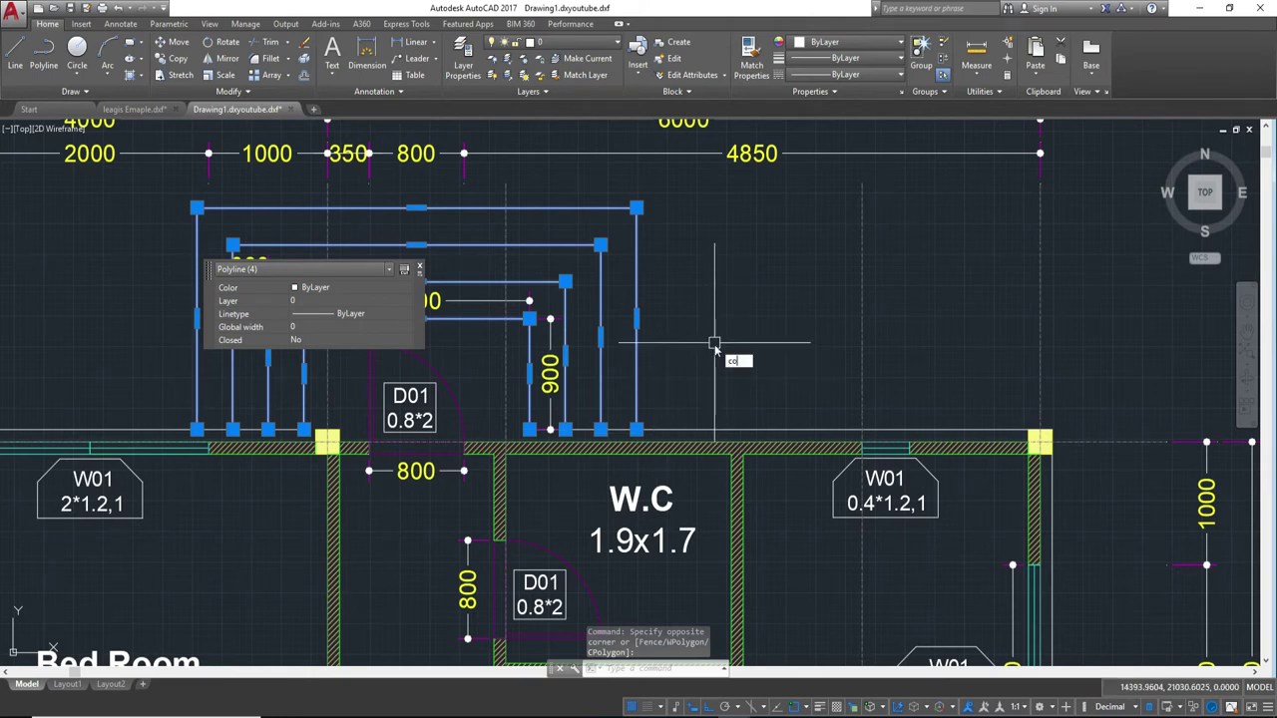
pyautogui.press('Return')
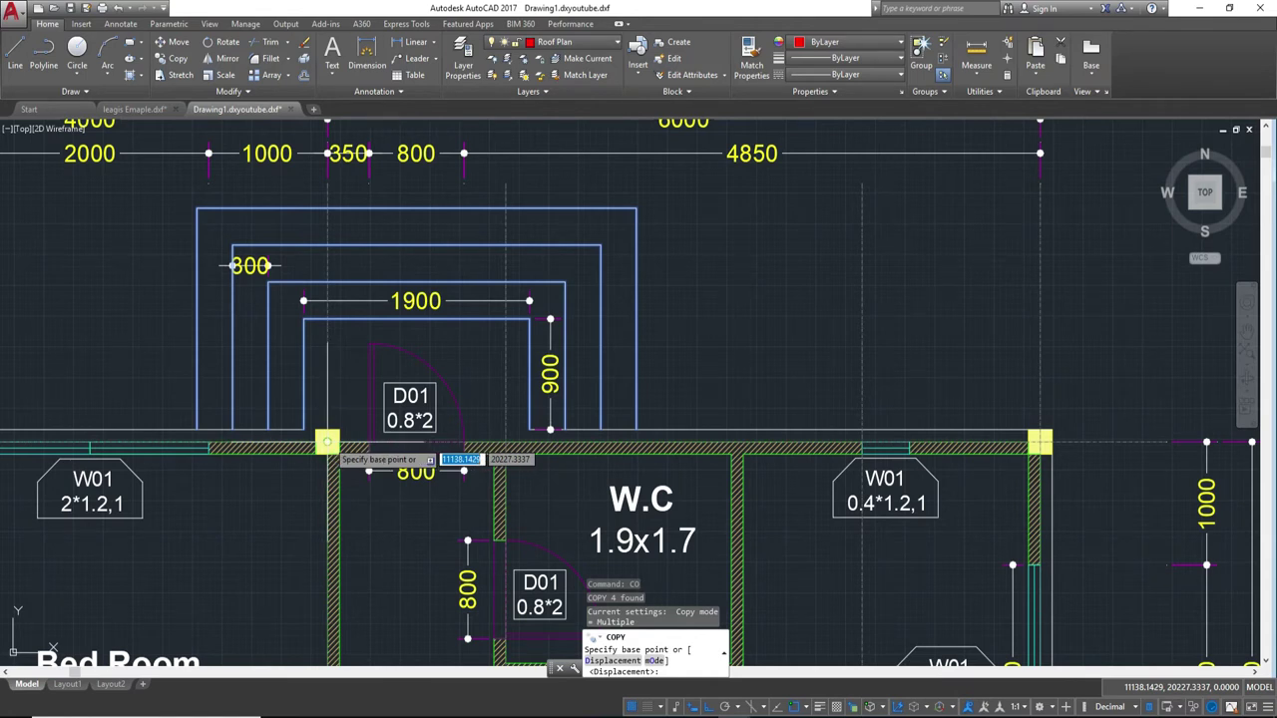
pyautogui.click(327, 442)
# - Place the copied outlines on the top edge of the red roof plan
pyautogui.scroll(-3, 417, 439)
pyautogui.scroll(3, 928, 432)
pyautogui.scroll(-2, 927, 432)
pyautogui.moveTo(1054, 429); pyautogui.dragTo(764, 429, button='middle')
pyautogui.moveTo(755, 370); pyautogui.dragTo(277, 385, button='middle')
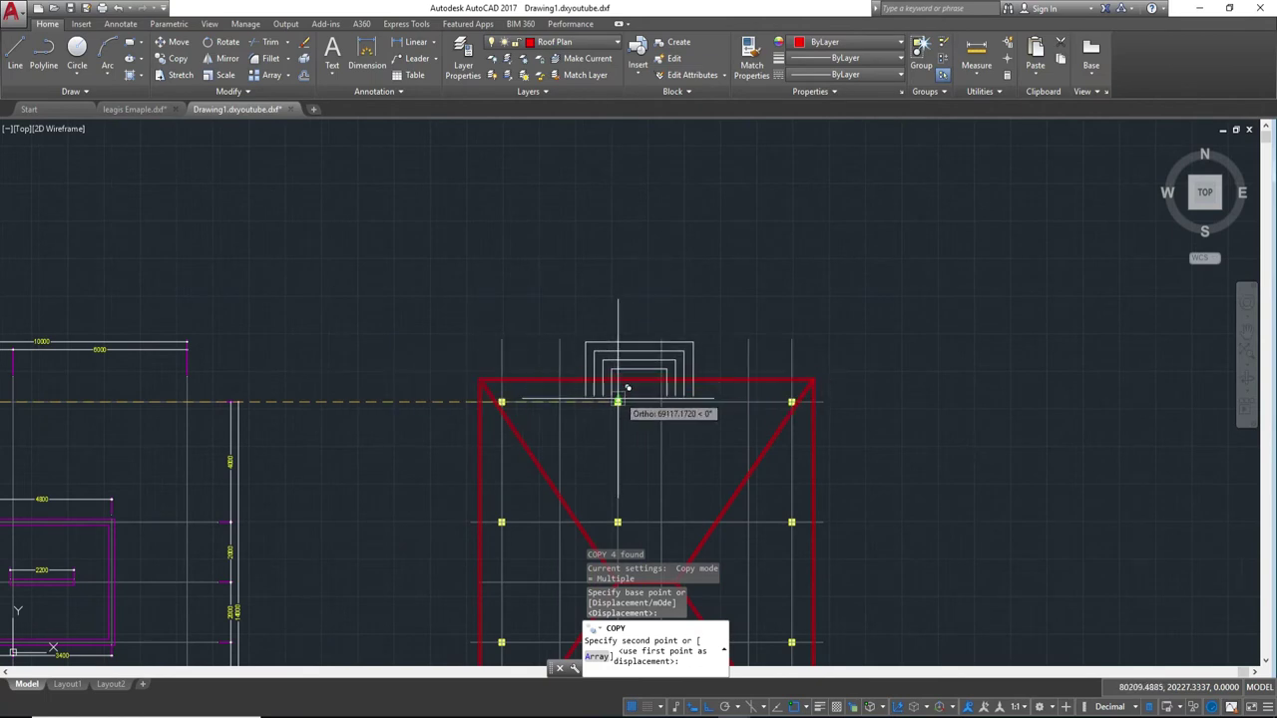
pyautogui.scroll(2, 618, 402)
pyautogui.scroll(3, 606, 407)
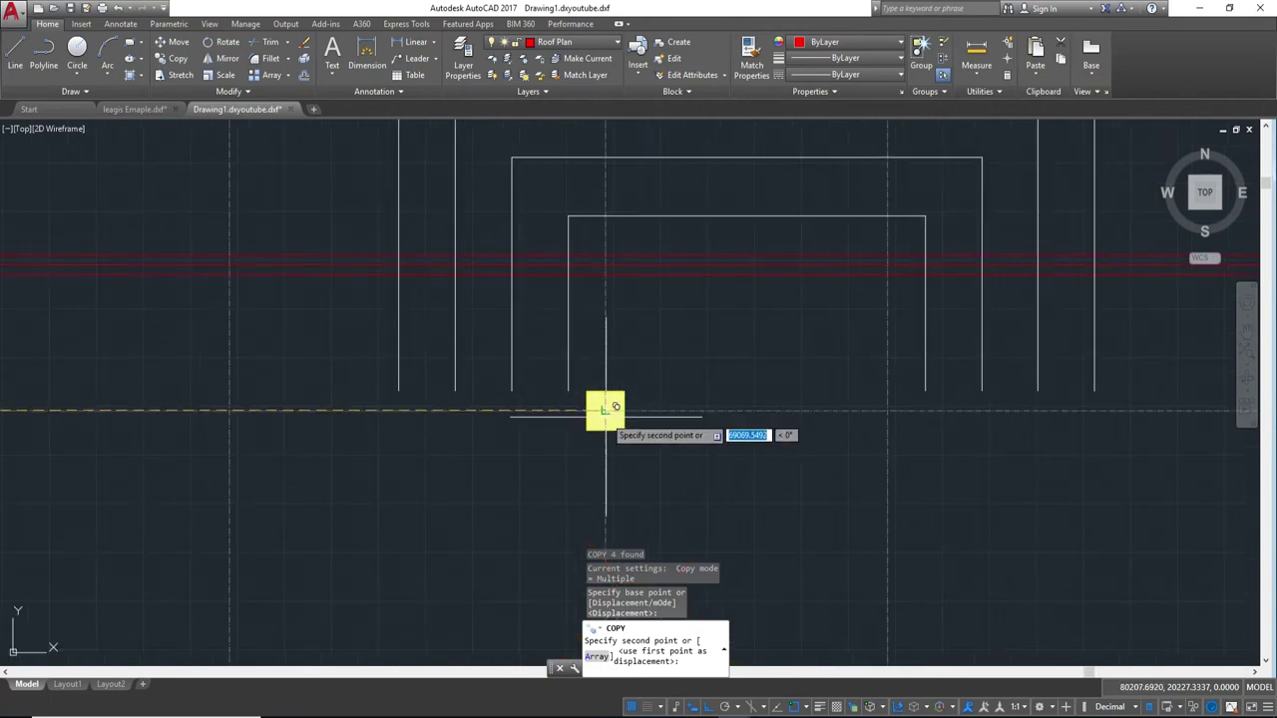
pyautogui.click(604, 409)
pyautogui.scroll(-4, 670, 254)
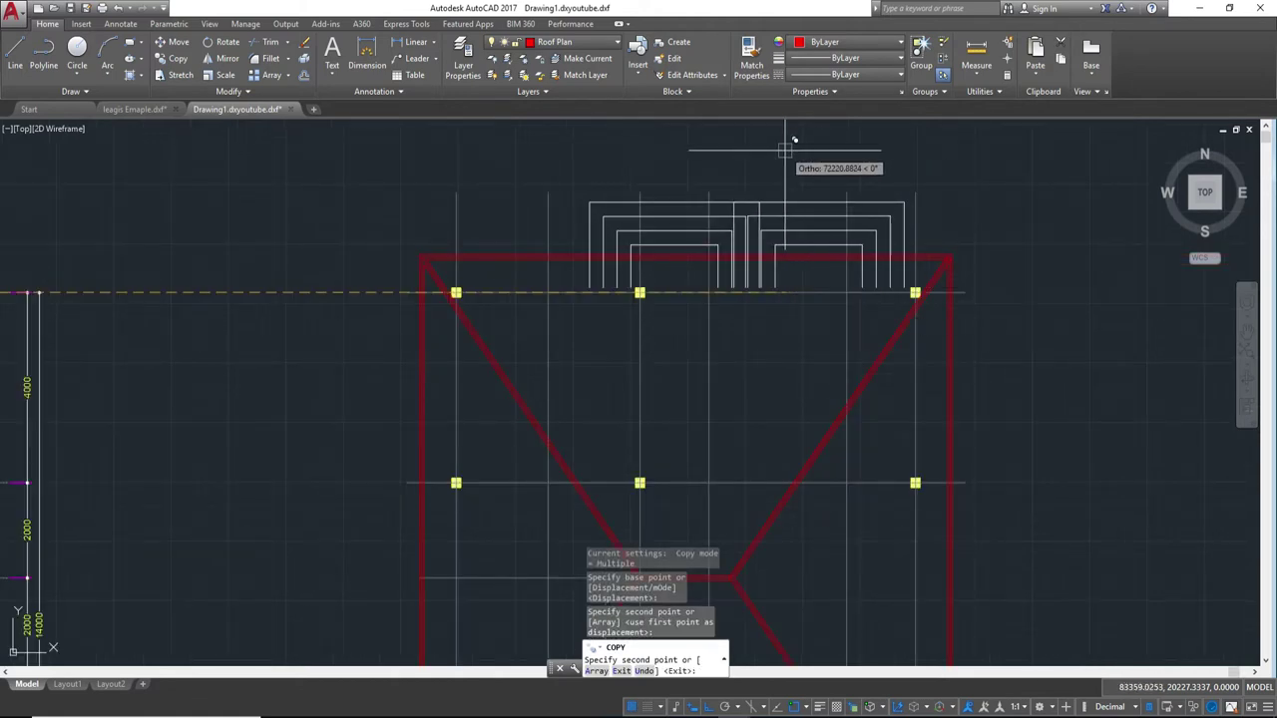
pyautogui.press('Escape')
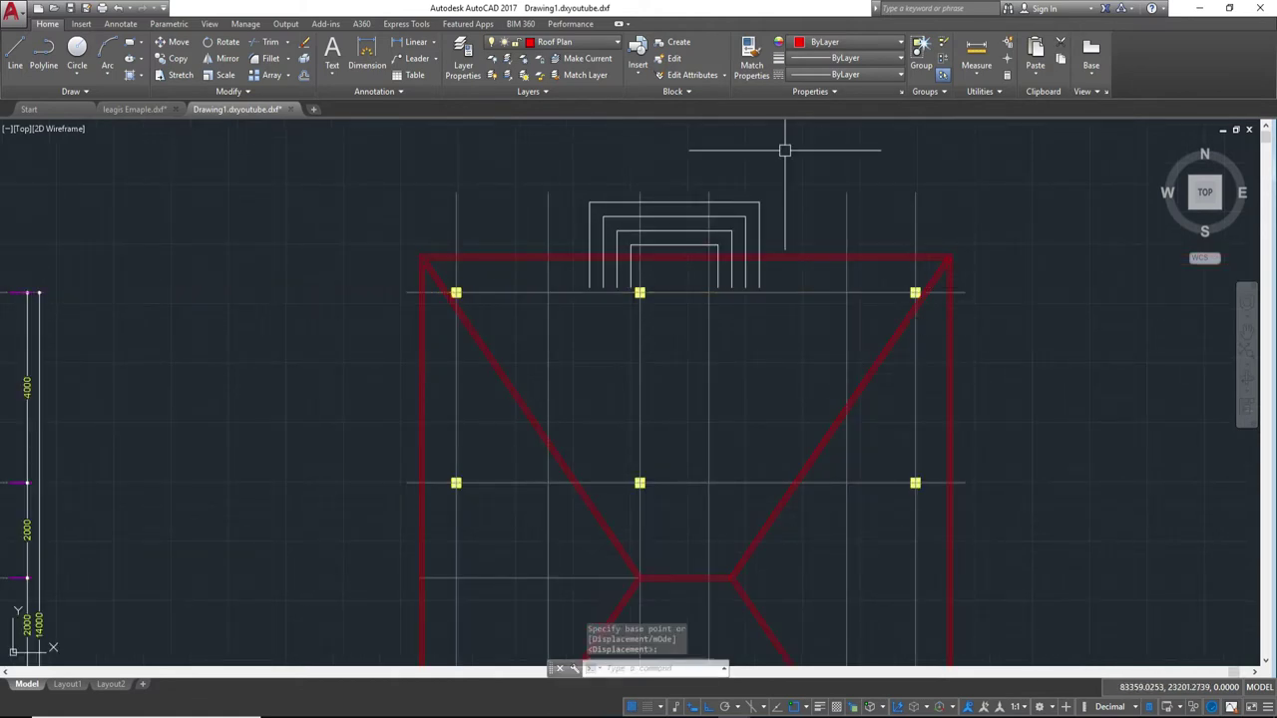
pyautogui.scroll(4, 689, 241)
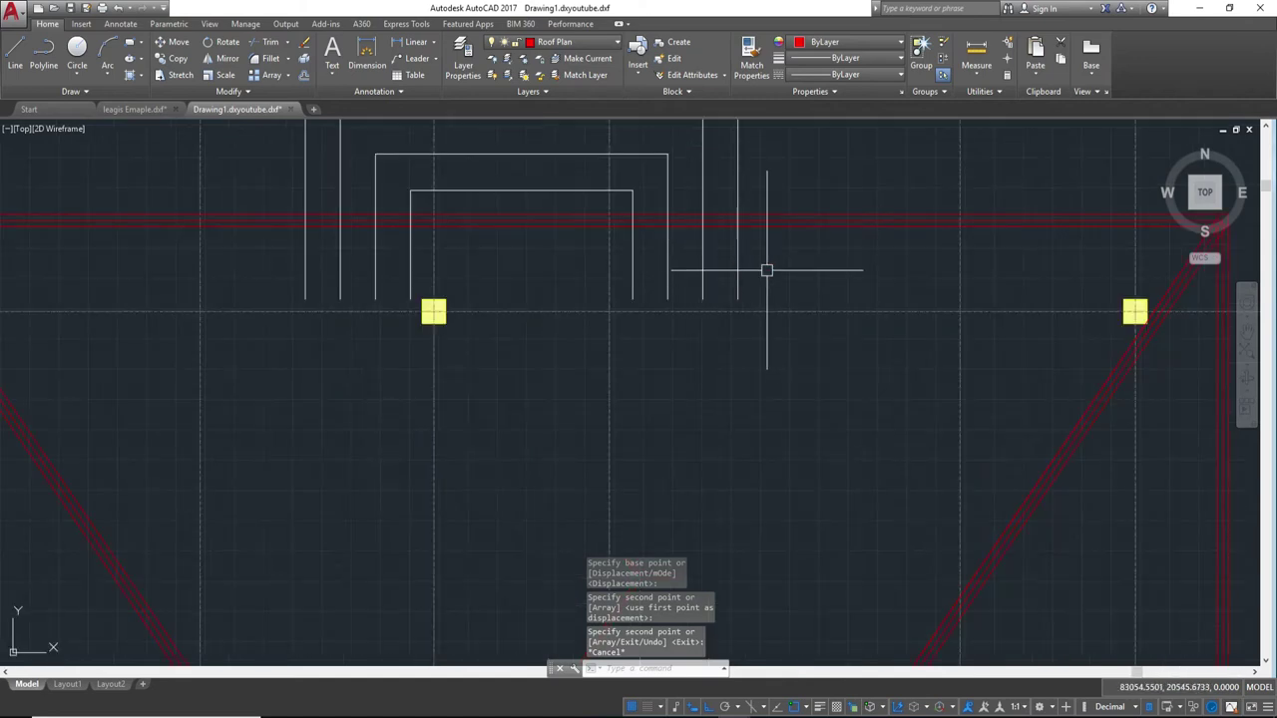
# - Begin trimming with TR, picking the roof's top eave line as the cutting boundary
pyautogui.write('tr')
pyautogui.press('Return')
pyautogui.press('Return')
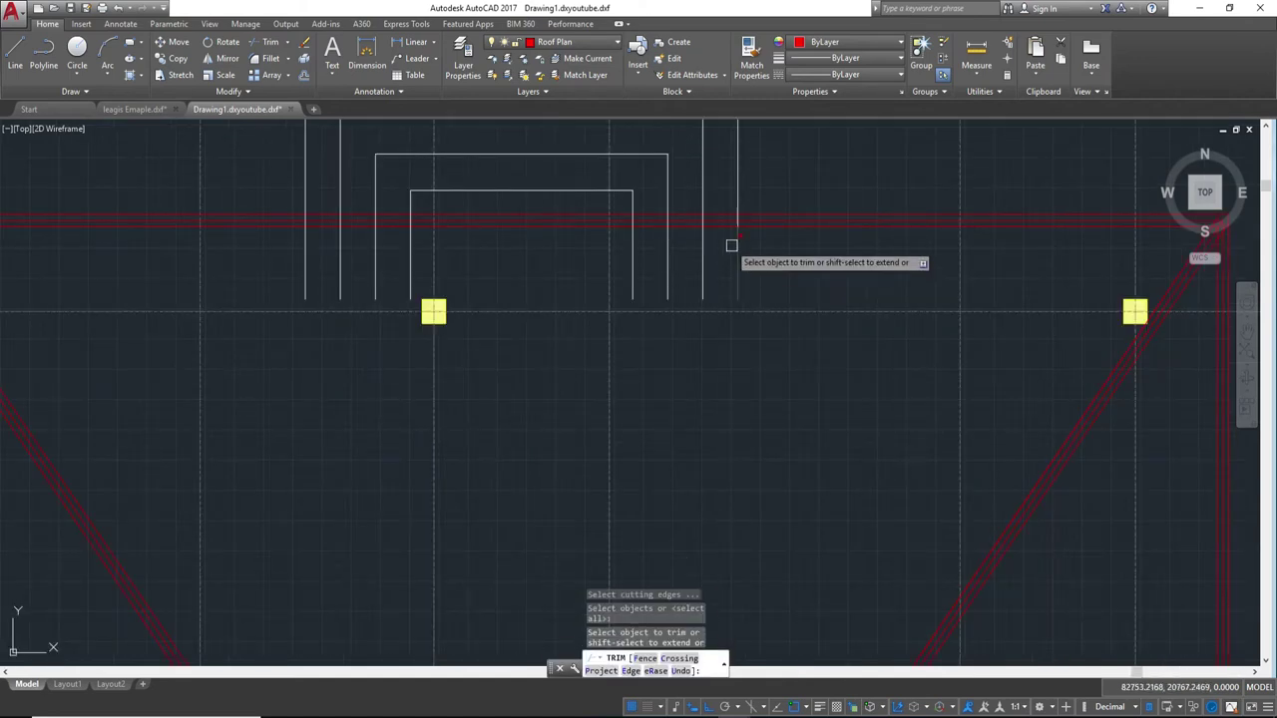
pyautogui.press('Escape')
pyautogui.write('tr')
pyautogui.press('Return')
pyautogui.click(725, 211)
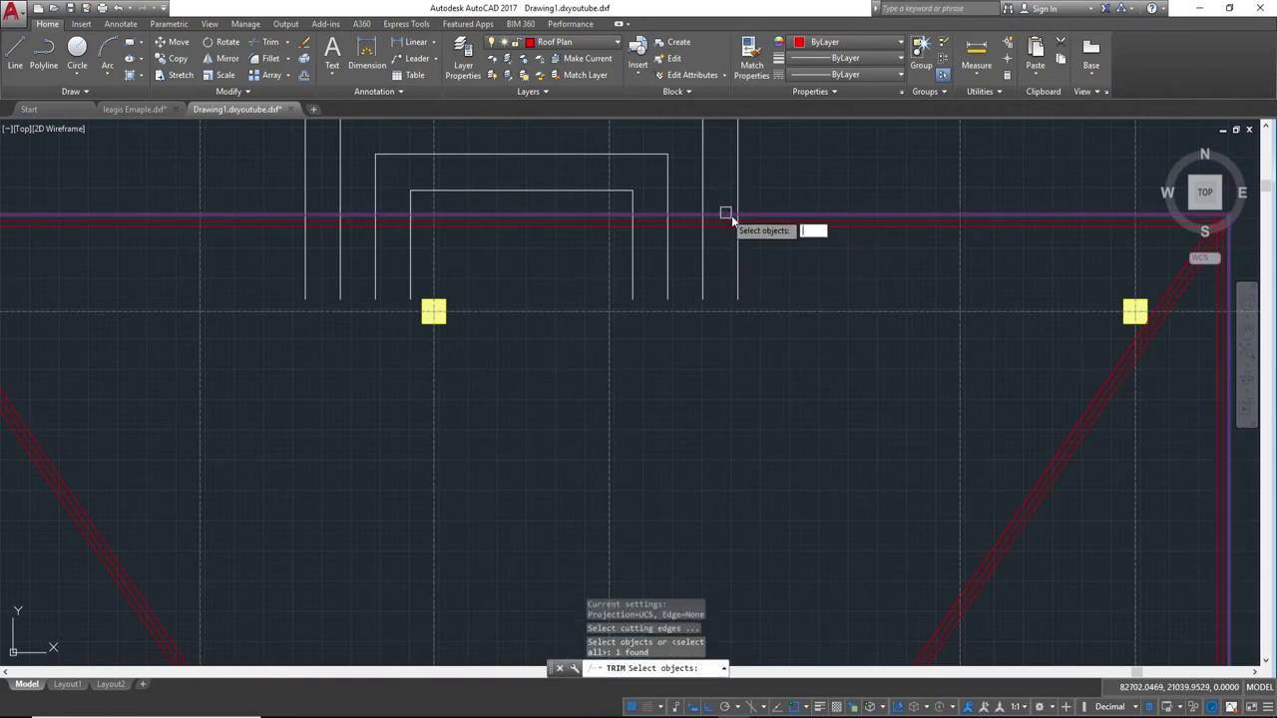
pyautogui.click(770, 267)
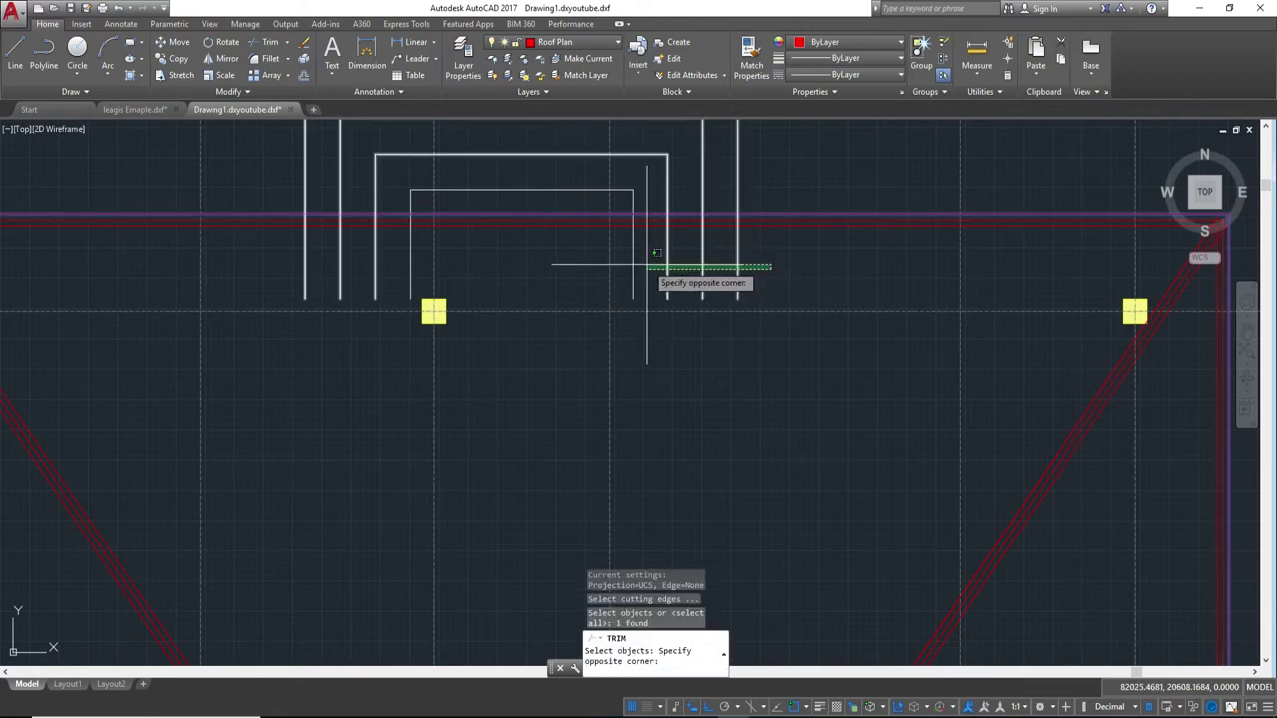
pyautogui.press('Escape')
pyautogui.write('tr')
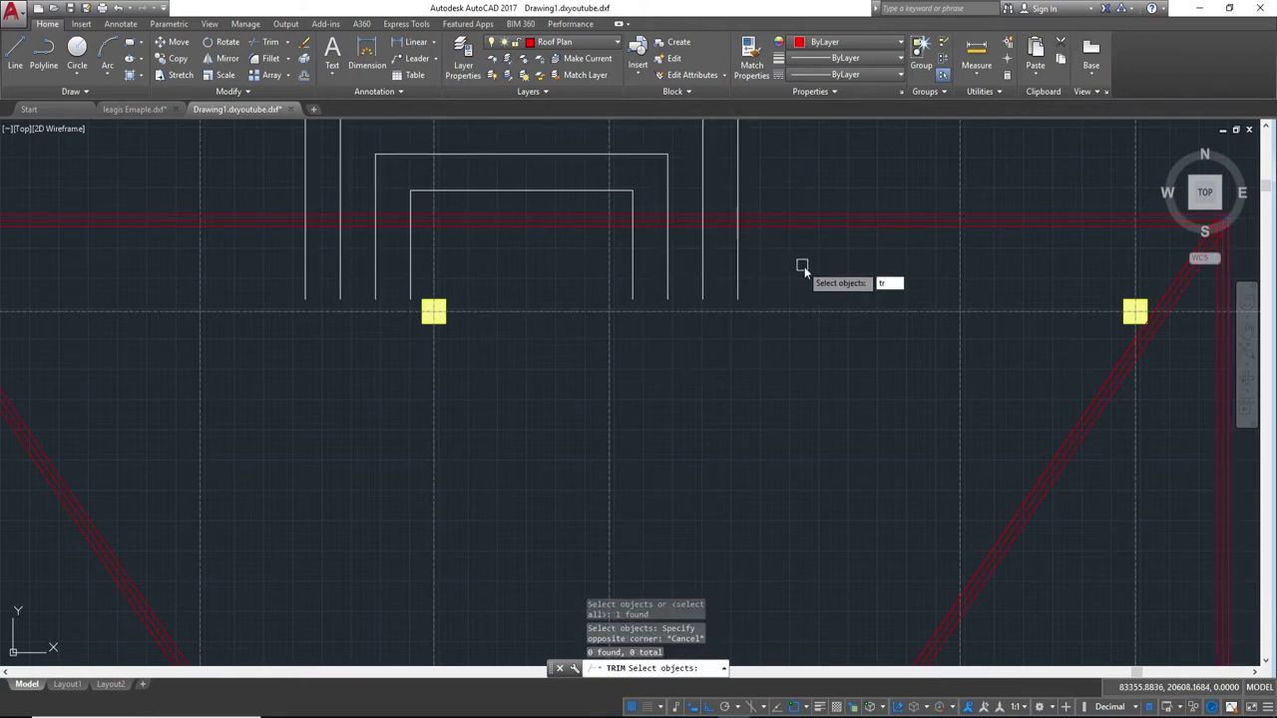
pyautogui.press('Return')
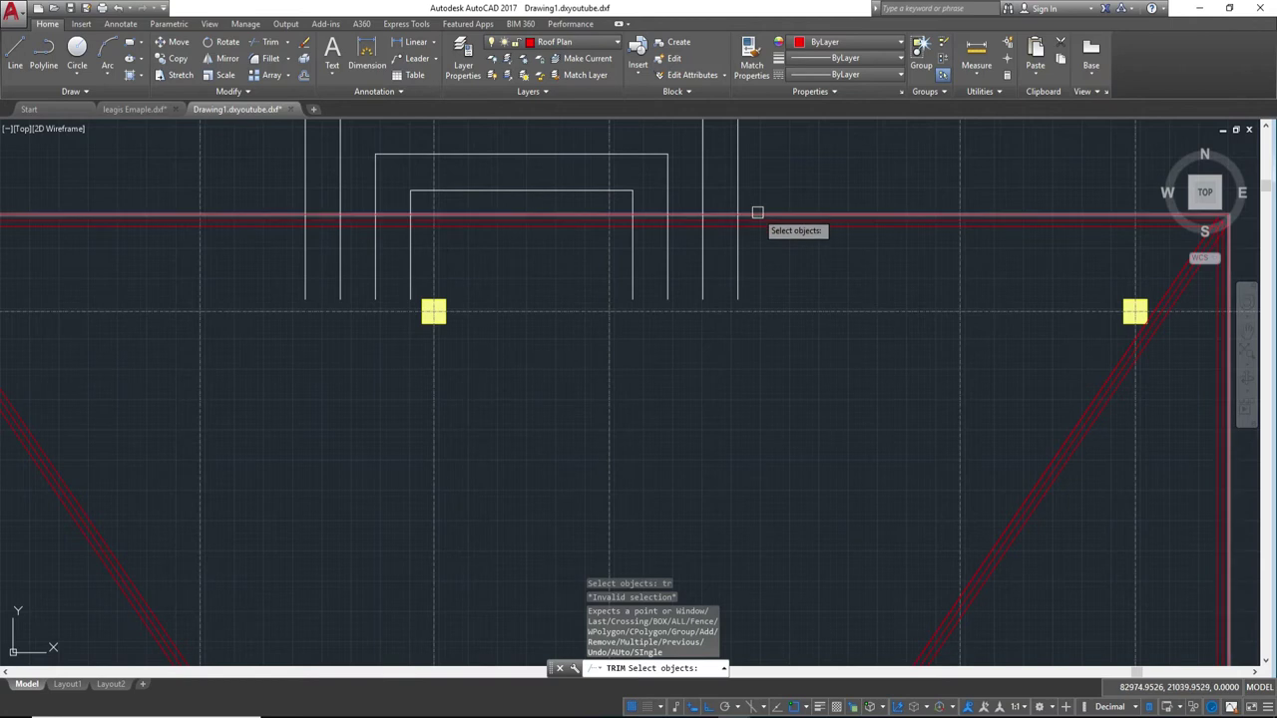
# - Reselect the top eave as cutting edge and crossing-trim the outline sides below it
pyautogui.click(757, 213)
pyautogui.press('Return')
pyautogui.click(764, 273)
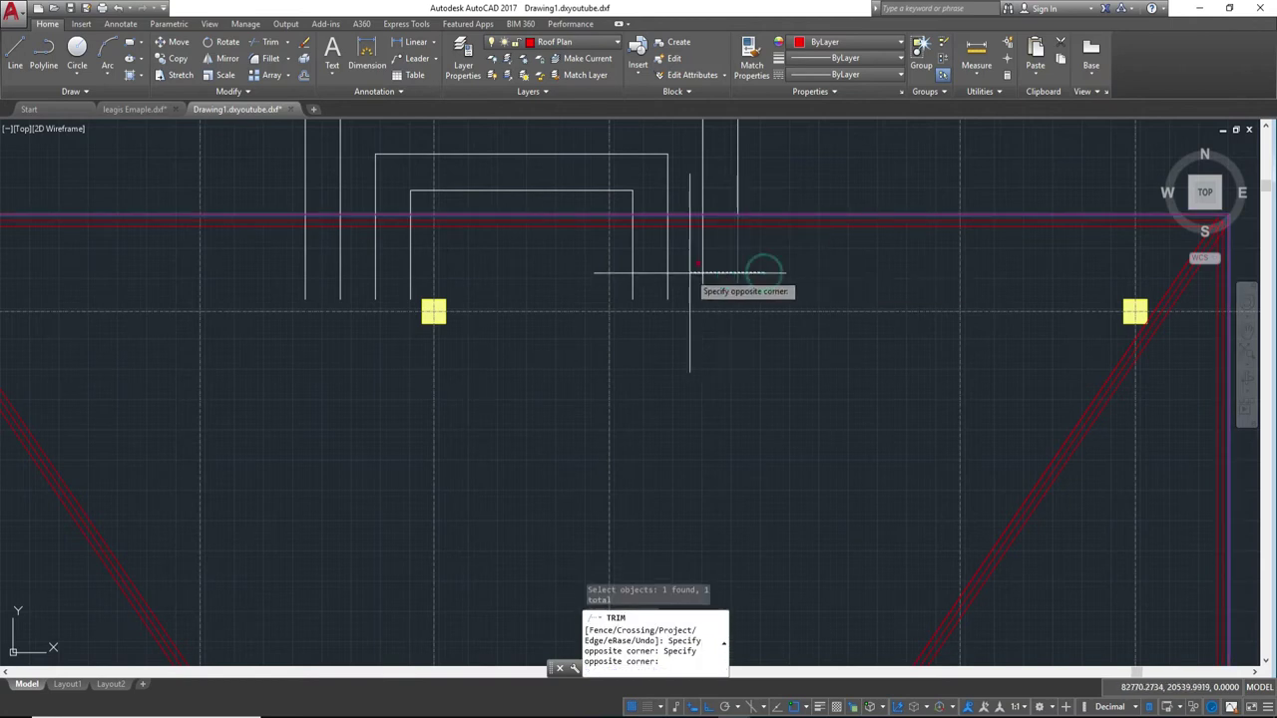
pyautogui.click(627, 257)
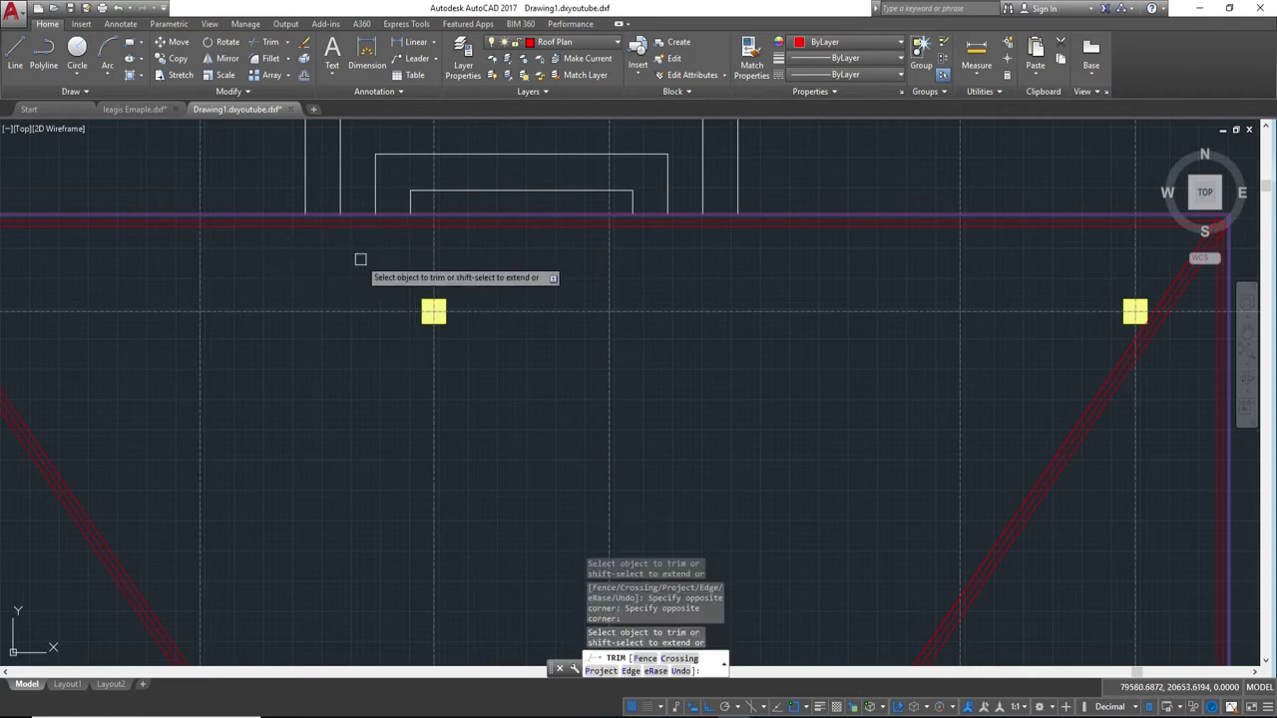
pyautogui.scroll(-5, 428, 274)
pyautogui.press('Escape')
pyautogui.moveTo(433, 277)
pyautogui.mouseDown(button='middle')
pyautogui.moveTo(573, 296)
pyautogui.moveTo(736, 265)
pyautogui.mouseUp(button='middle')
pyautogui.scroll(2, 735, 266)
pyautogui.scroll(2, 735, 265)
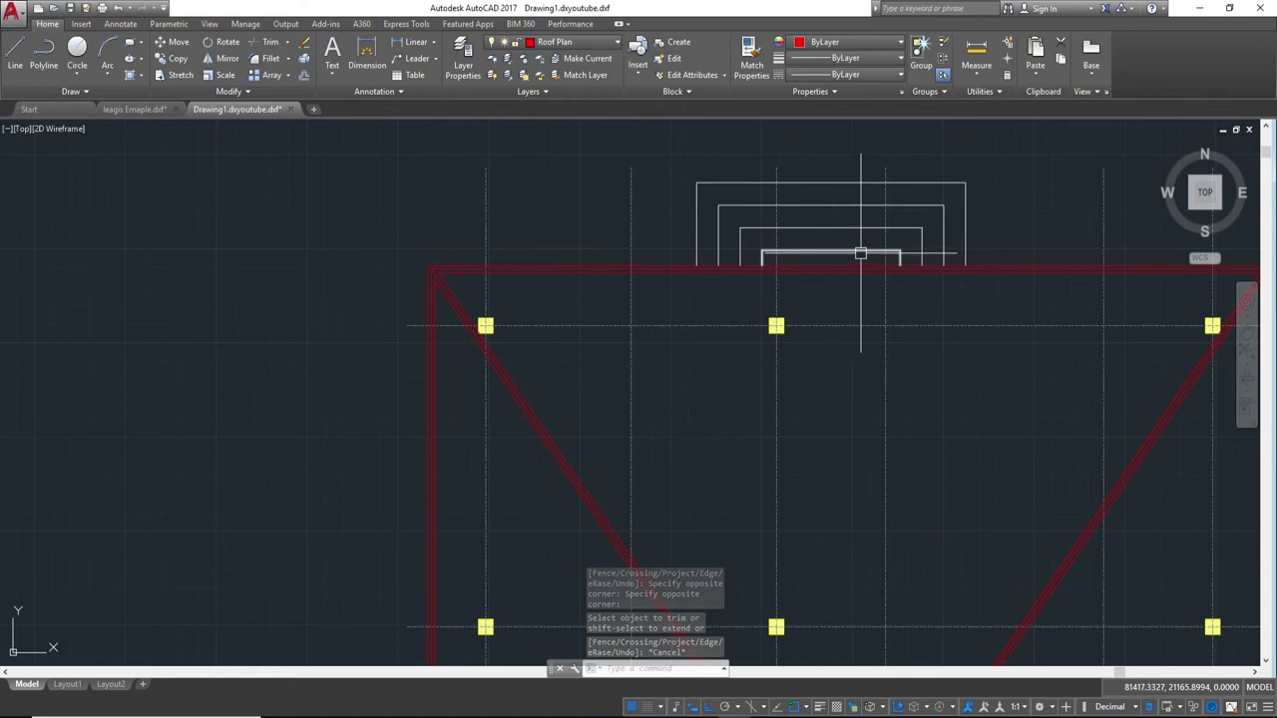
pyautogui.scroll(-5, 731, 274)
# - Erase the four purple bracket lines copied above the roof plan
pyautogui.moveTo(466, 334); pyautogui.dragTo(1168, 340, button='middle')
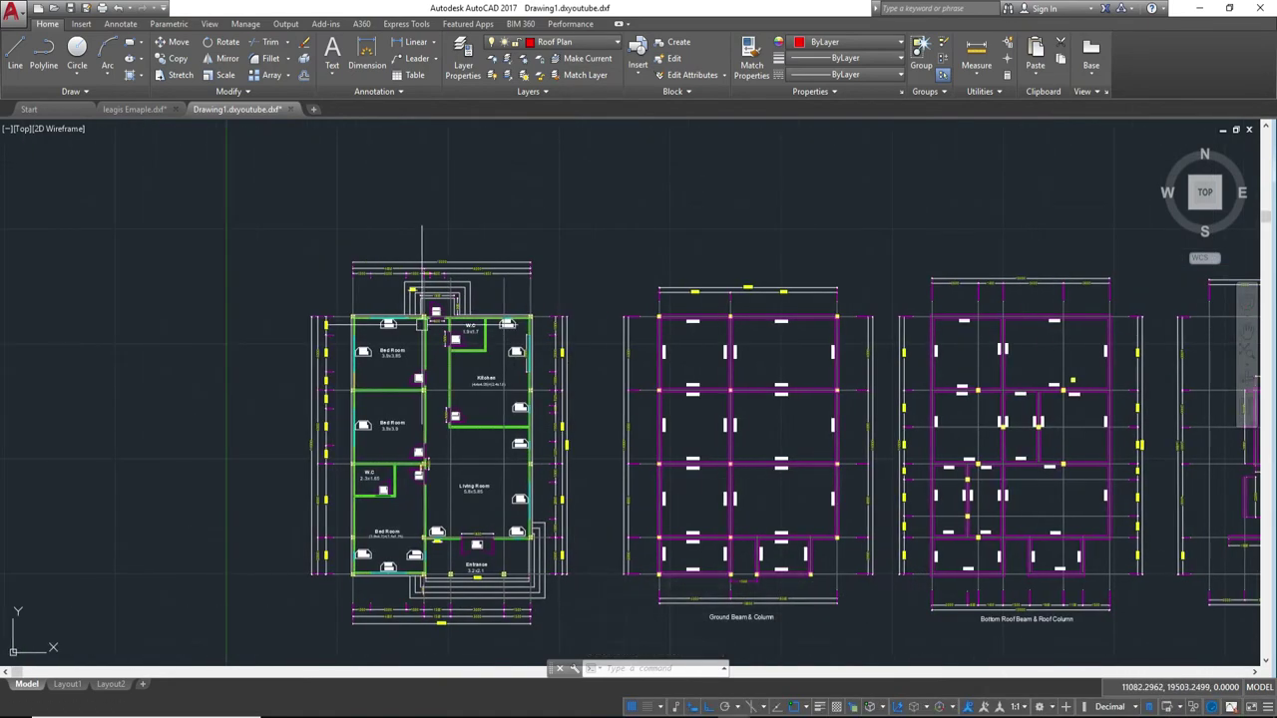
pyautogui.scroll(1, 426, 290)
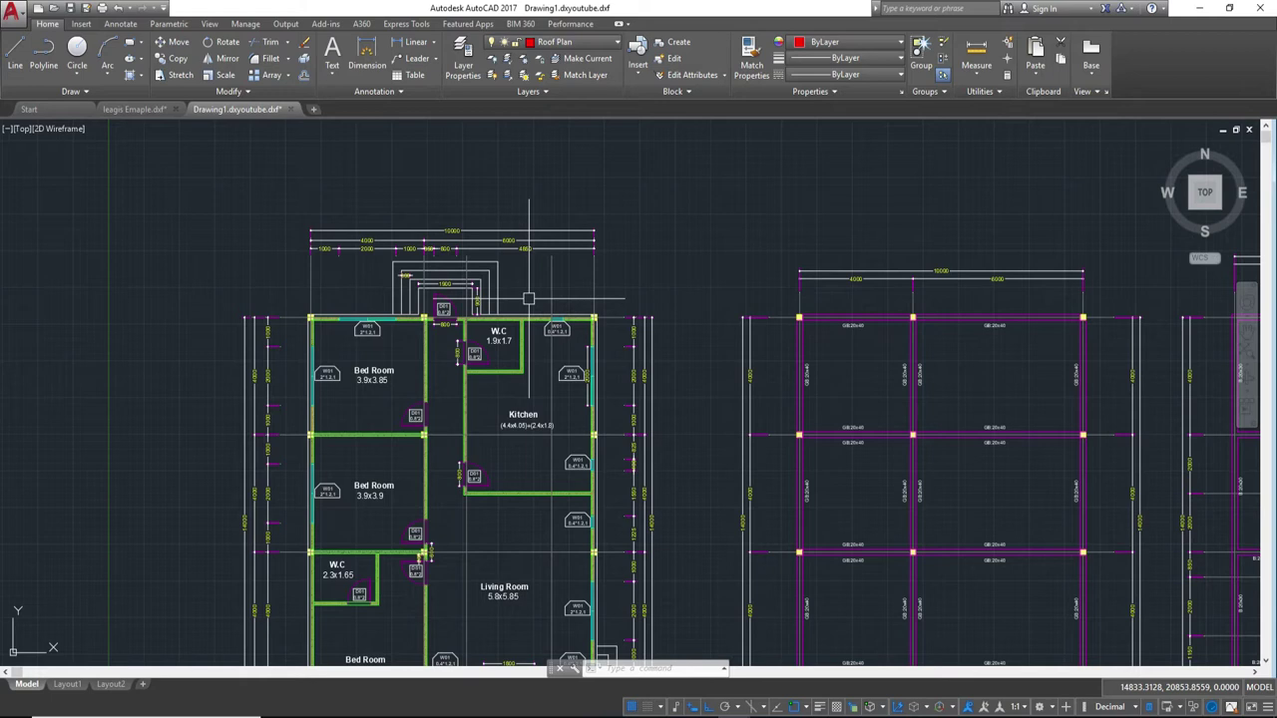
pyautogui.scroll(-5, 529, 299)
pyautogui.scroll(5, 568, 366)
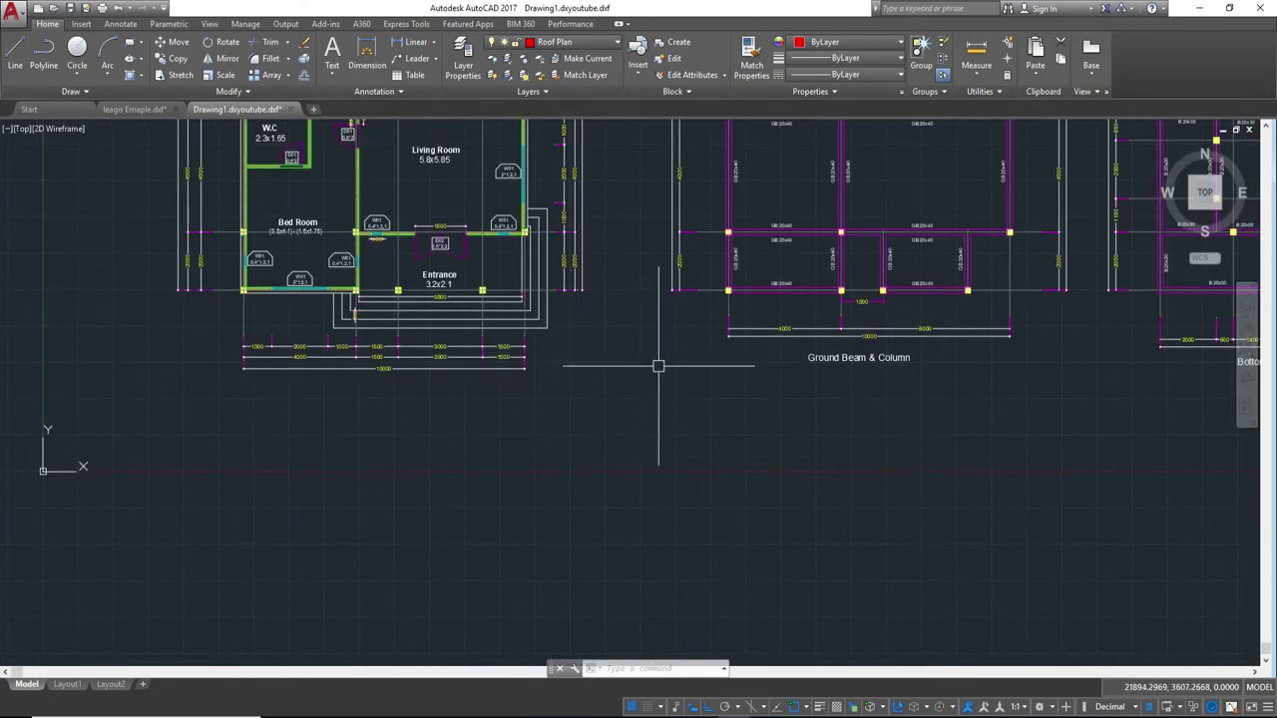
pyautogui.scroll(-3, 665, 363)
pyautogui.scroll(3, 1085, 373)
pyautogui.moveTo(1086, 373); pyautogui.dragTo(659, 422, button='middle')
pyautogui.scroll(1, 1106, 448)
pyautogui.scroll(4, 693, 390)
pyautogui.scroll(2, 693, 371)
pyautogui.scroll(3, 698, 374)
pyautogui.scroll(3, 858, 389)
pyautogui.moveTo(809, 396); pyautogui.dragTo(673, 257)
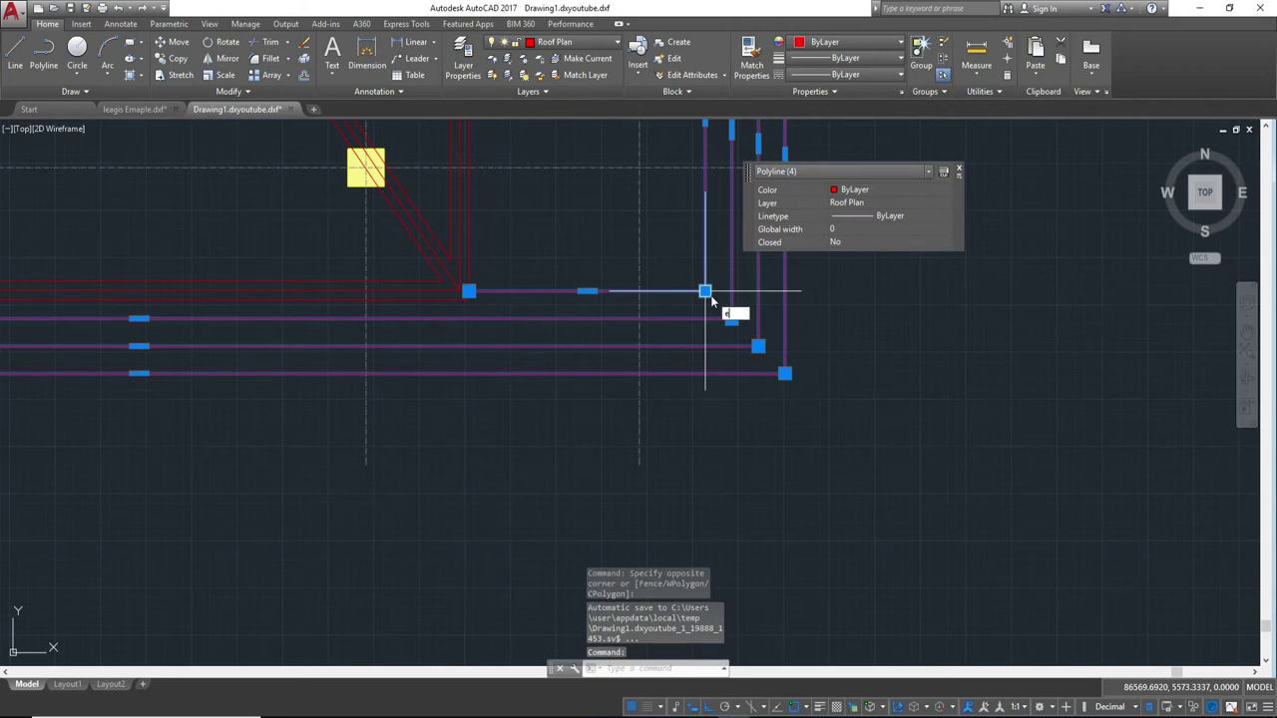
pyautogui.press('Return')
# - Window-select the four eave polylines around the floor plan's Entrance
pyautogui.scroll(-3, 678, 309)
pyautogui.moveTo(651, 320); pyautogui.dragTo(735, 348, button='middle')
pyautogui.moveTo(501, 428); pyautogui.dragTo(735, 388, button='middle')
pyautogui.moveTo(222, 384); pyautogui.dragTo(736, 379, button='middle')
pyautogui.moveTo(83, 384); pyautogui.dragTo(399, 379, button='middle')
pyautogui.moveTo(200, 389); pyautogui.dragTo(419, 390, button='middle')
pyautogui.moveTo(271, 400)
pyautogui.mouseDown(button='middle')
pyautogui.moveTo(471, 400)
pyautogui.moveTo(532, 378)
pyautogui.mouseUp(button='middle')
pyautogui.scroll(4, 513, 377)
pyautogui.scroll(-1, 539, 349)
pyautogui.moveTo(506, 534); pyautogui.dragTo(528, 424, button='middle')
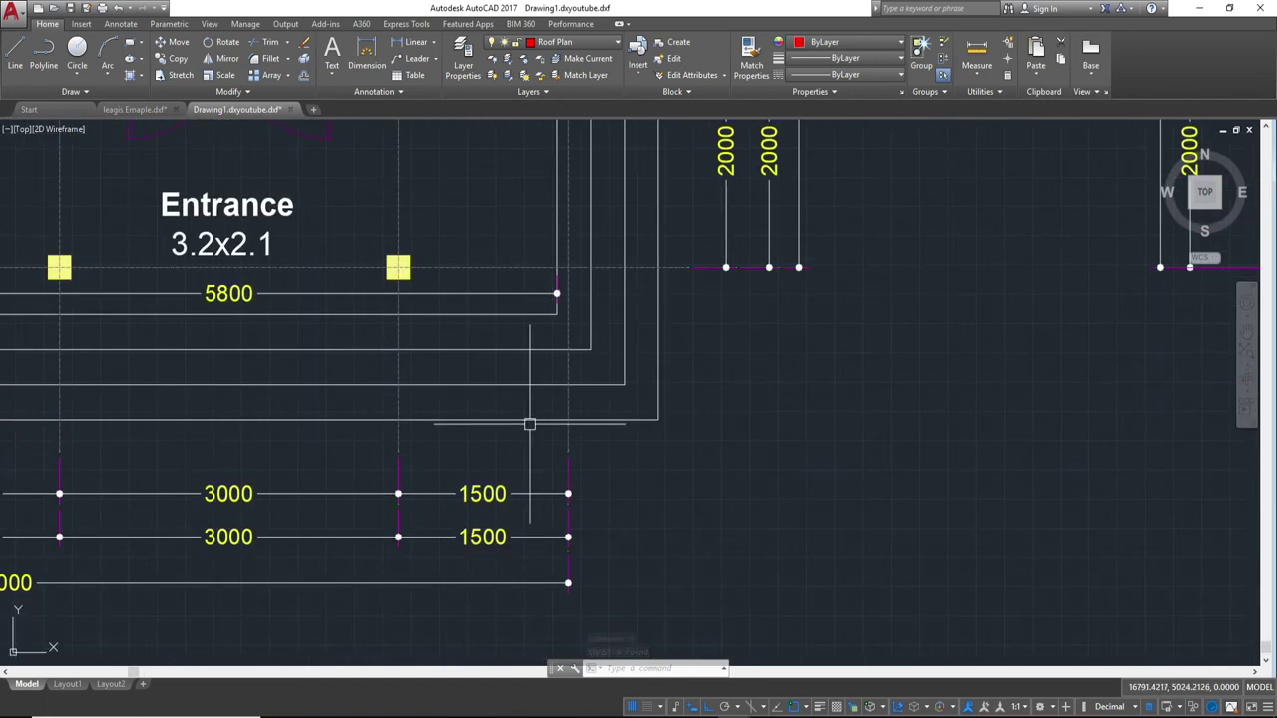
pyautogui.click(535, 437)
pyautogui.click(482, 308)
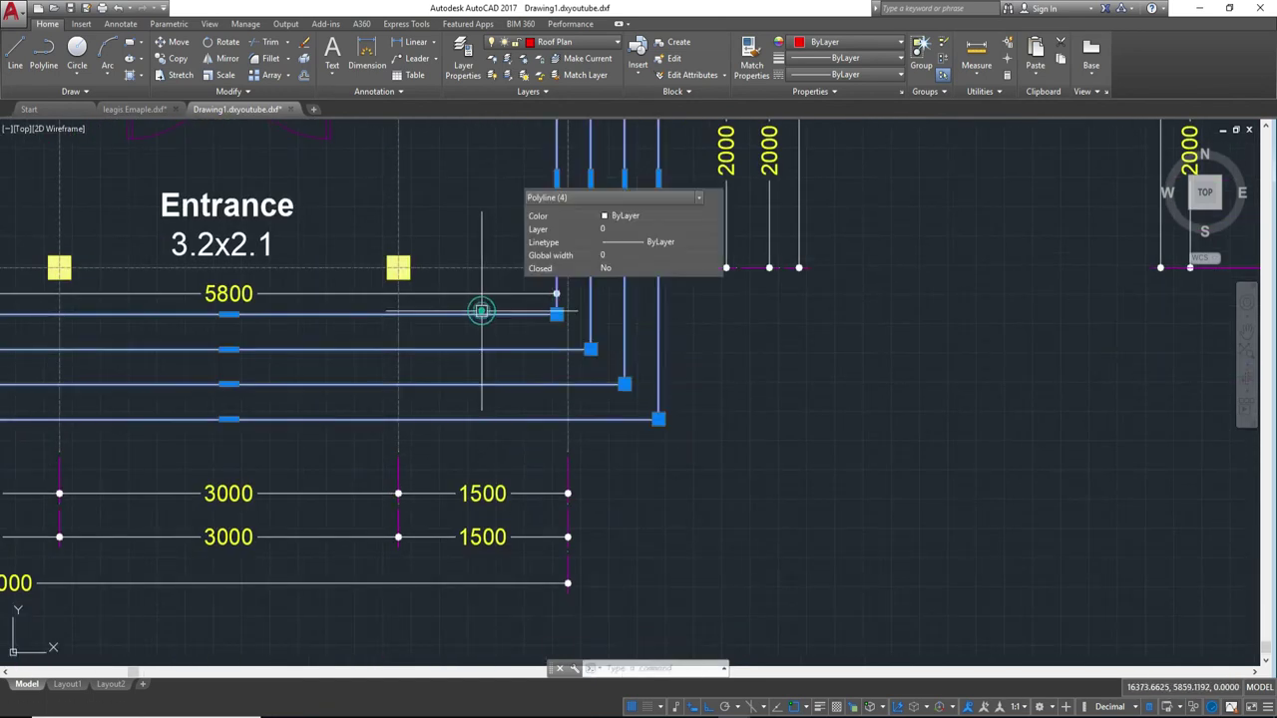
pyautogui.scroll(-4, 488, 402)
pyautogui.write('co')
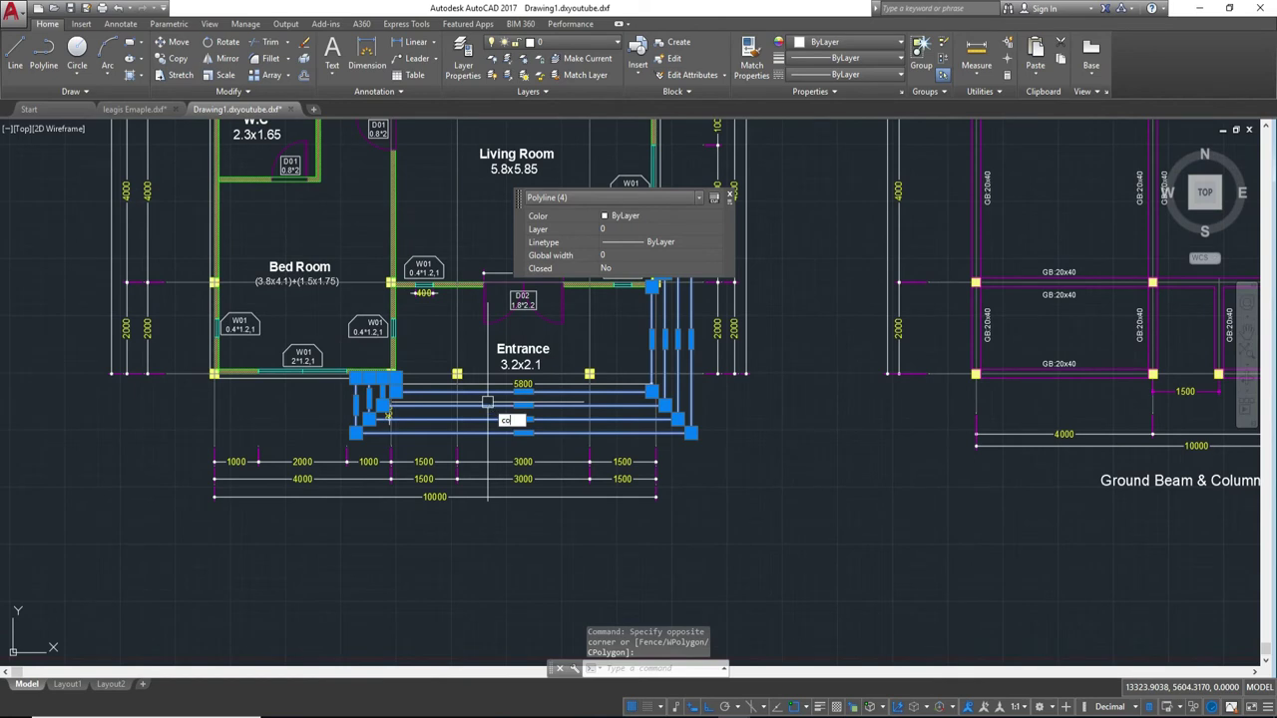
# - Copy the selected eave outlines, taking the Entrance corner column as base point
pyautogui.press('Return')
pyautogui.scroll(4, 487, 402)
pyautogui.moveTo(487, 402); pyautogui.dragTo(716, 402, button='middle')
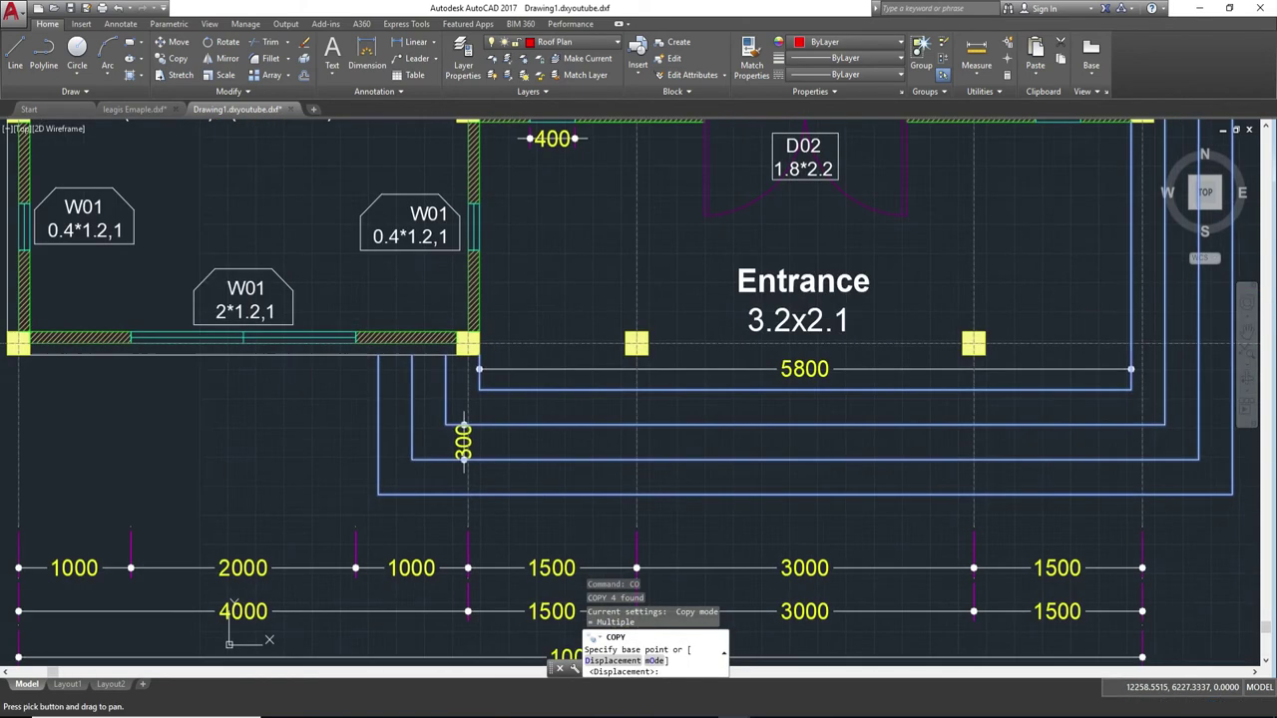
pyautogui.scroll(1, 454, 319)
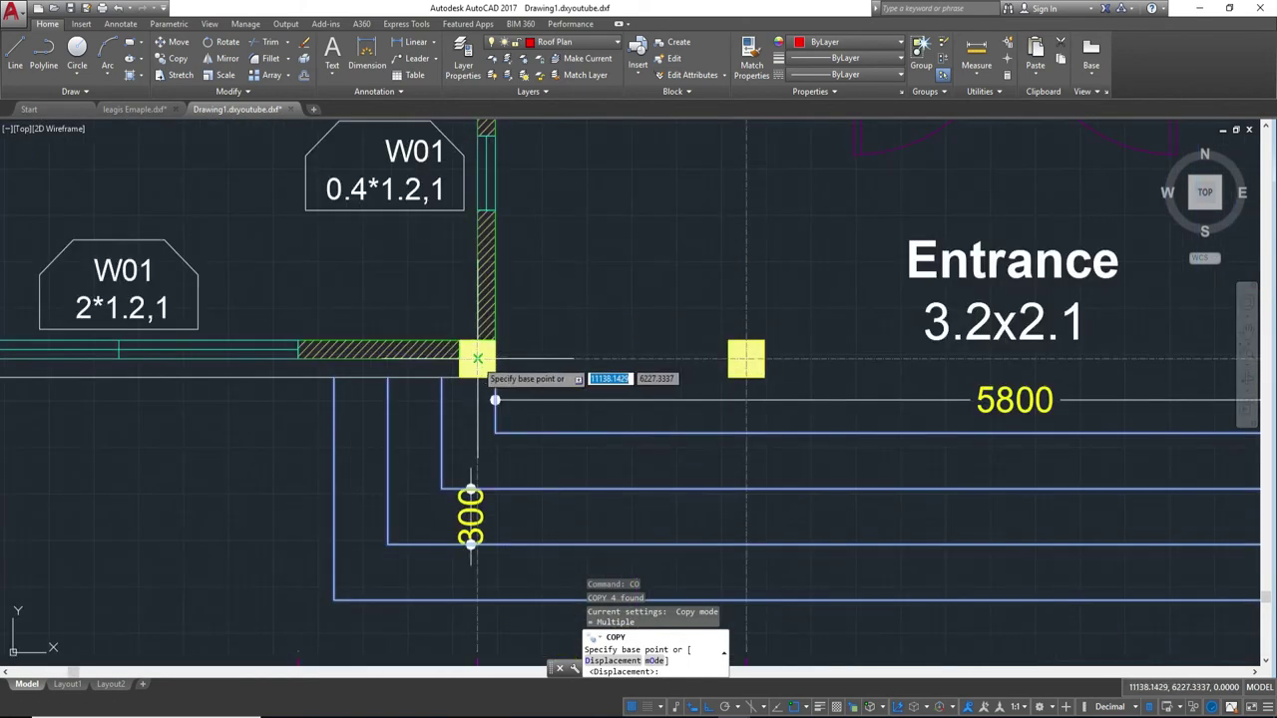
pyautogui.click(477, 358)
# - Place the eave outline copy on the matching porch corner column of the red roof plan
pyautogui.scroll(-2, 477, 358)
pyautogui.moveTo(897, 359); pyautogui.dragTo(479, 359, button='middle')
pyautogui.scroll(-3, 599, 349)
pyautogui.moveTo(1097, 329); pyautogui.dragTo(727, 329, button='middle')
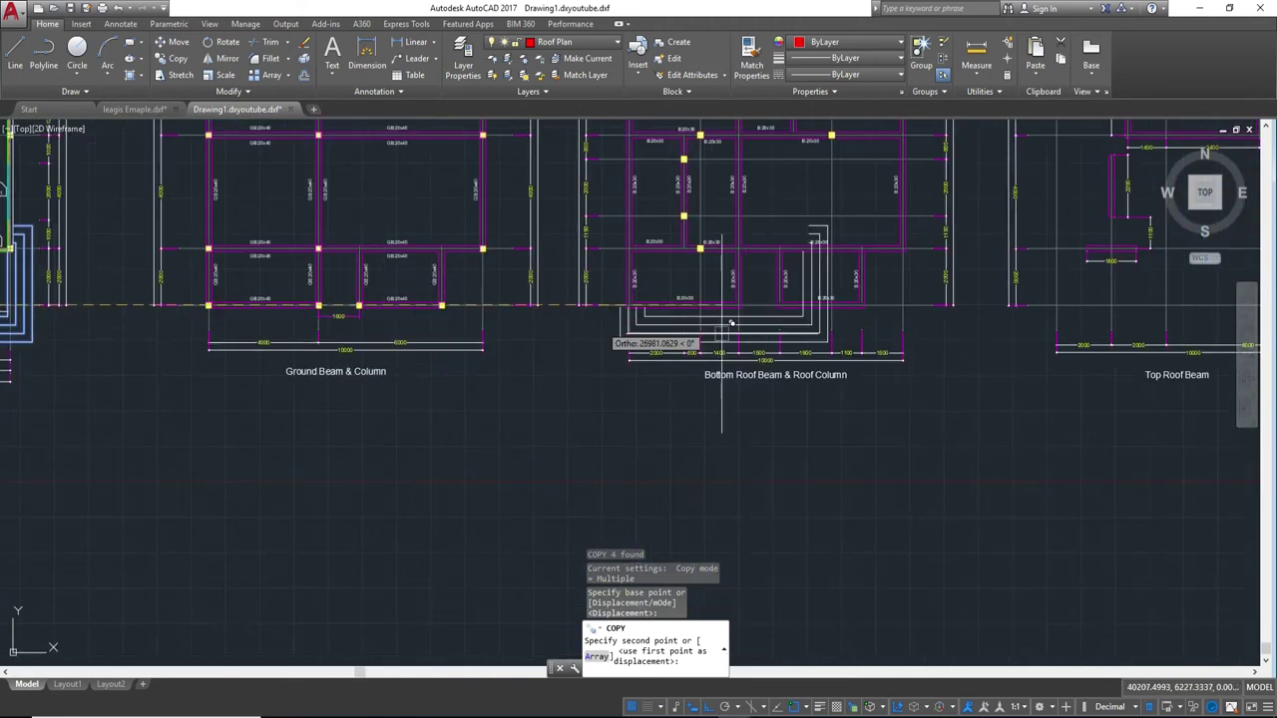
pyautogui.moveTo(1177, 339); pyautogui.dragTo(369, 339, button='middle')
pyautogui.scroll(2, 798, 339)
pyautogui.scroll(2, 825, 315)
pyautogui.scroll(-3, 816, 327)
pyautogui.moveTo(224, 300); pyautogui.dragTo(542, 300, button='middle')
pyautogui.scroll(2, 542, 299)
pyautogui.scroll(1, 688, 330)
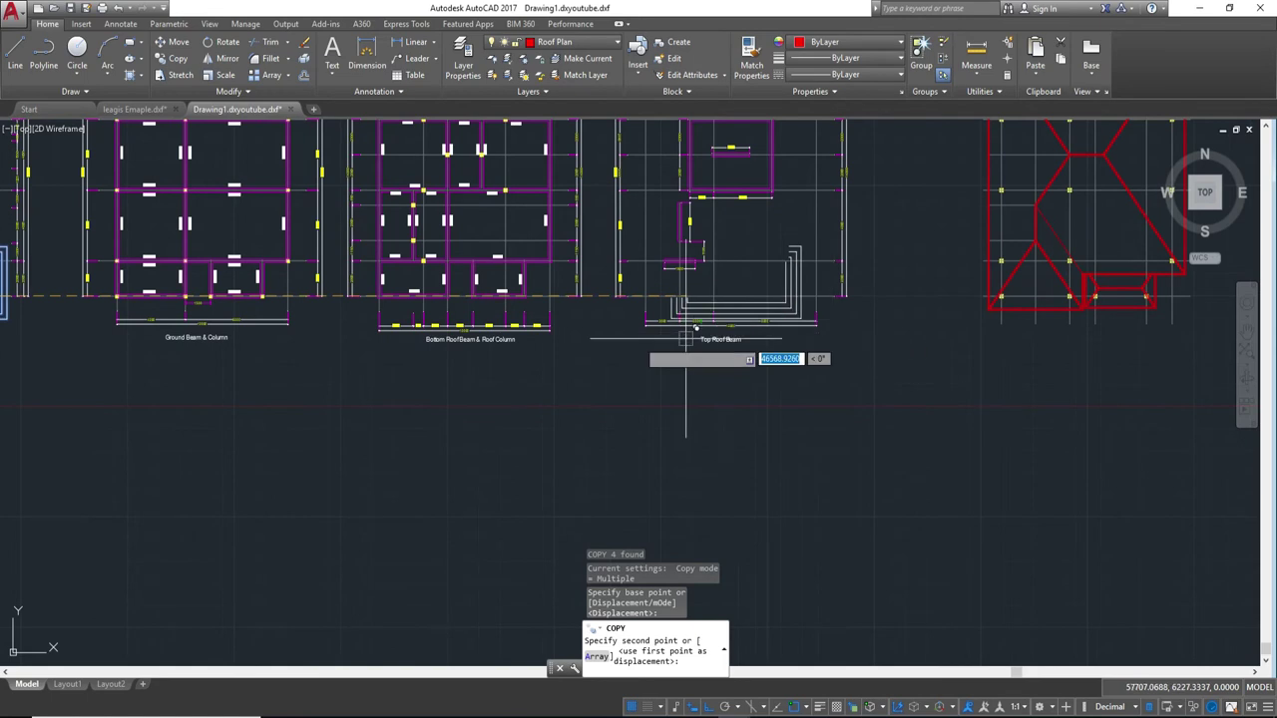
pyautogui.scroll(-3, 279, 356)
pyautogui.scroll(3, 150, 356)
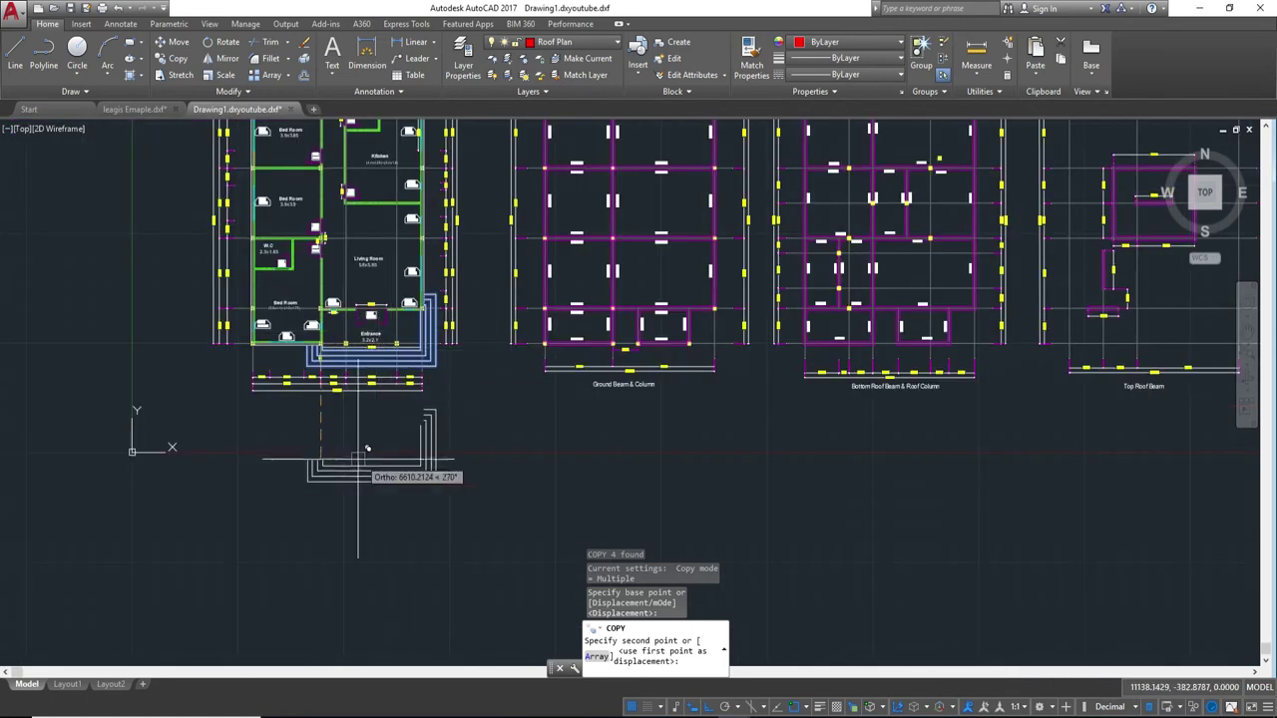
pyautogui.scroll(-1, 603, 401)
pyautogui.moveTo(1247, 444); pyautogui.dragTo(474, 384, button='middle')
pyautogui.scroll(1, 429, 299)
pyautogui.scroll(2, 429, 287)
pyautogui.scroll(2, 435, 284)
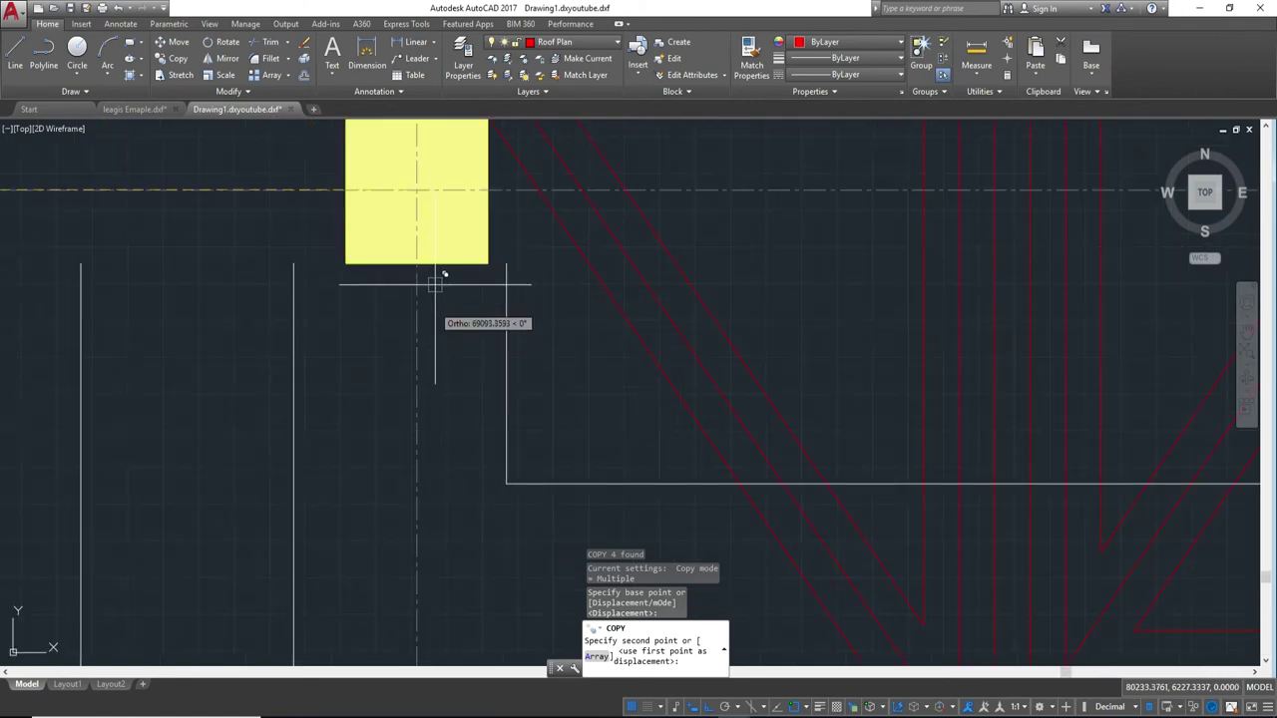
pyautogui.click(417, 189)
pyautogui.scroll(-5, 459, 235)
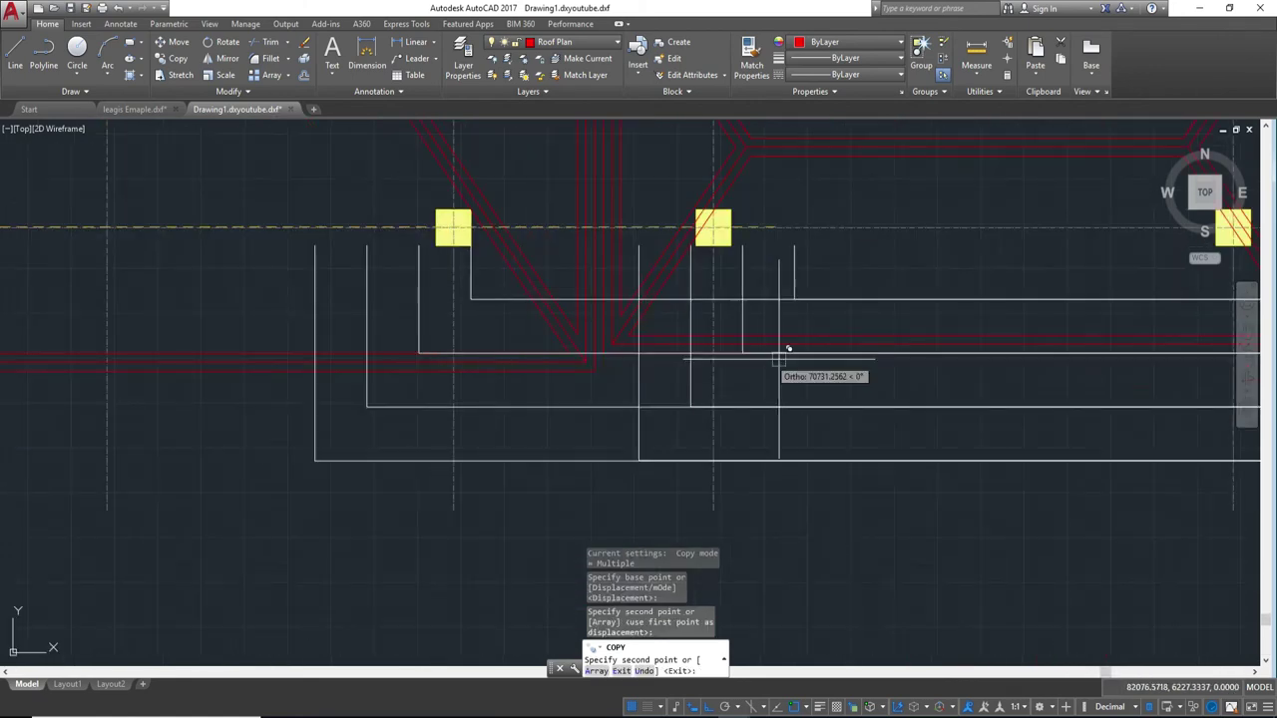
pyautogui.press('Escape')
pyautogui.scroll(-4, 699, 433)
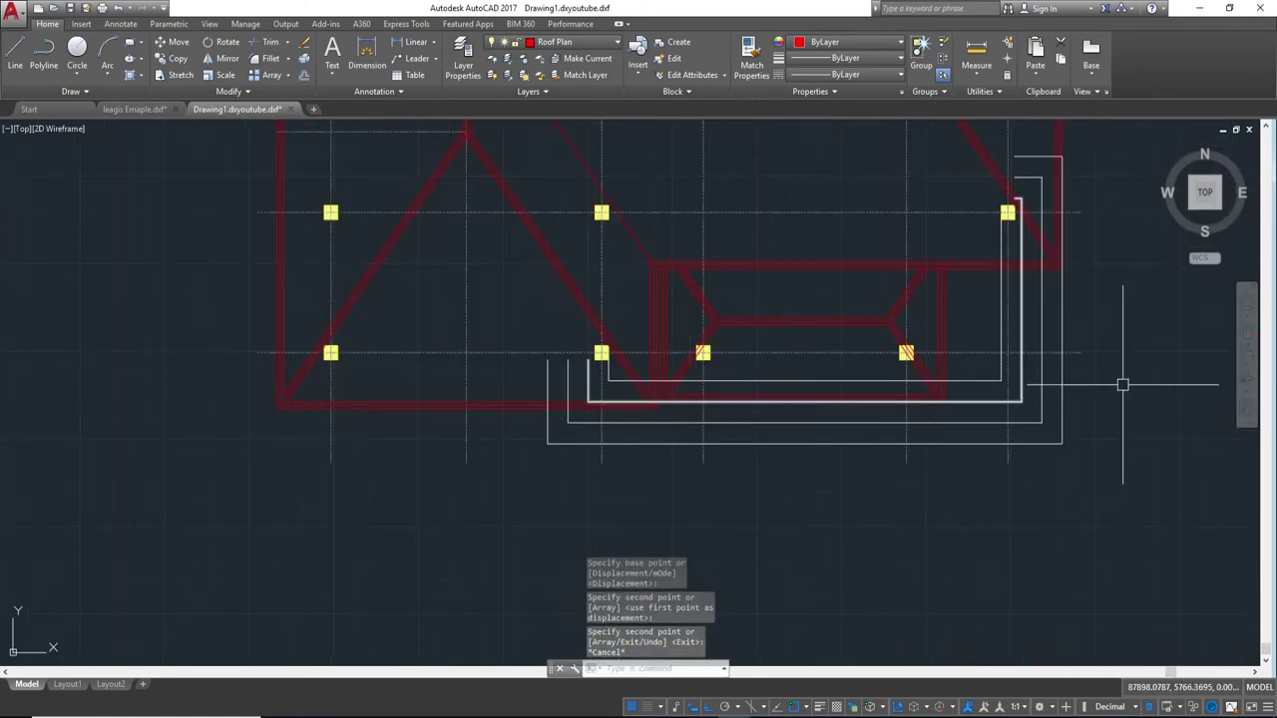
# - Trim the red roof polyline and vertical white lines back to the red roof edge
pyautogui.moveTo(1112, 373); pyautogui.dragTo(894, 371, button='middle')
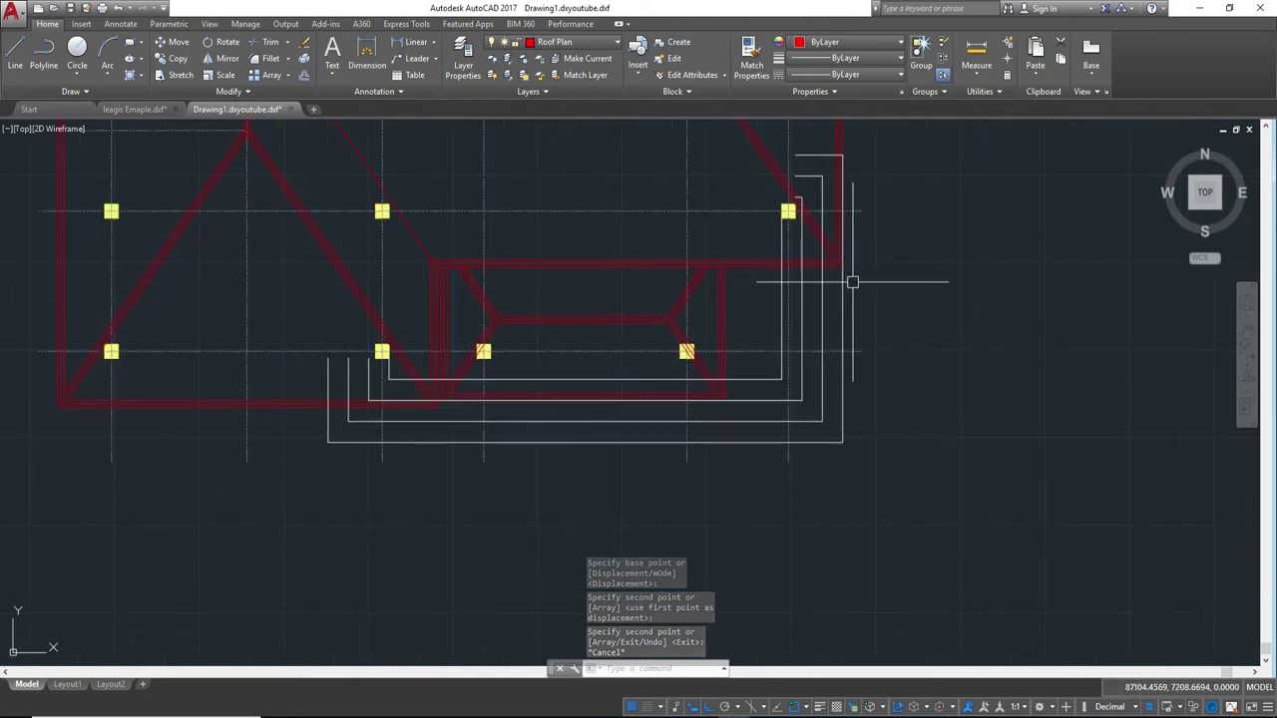
pyautogui.scroll(4, 852, 282)
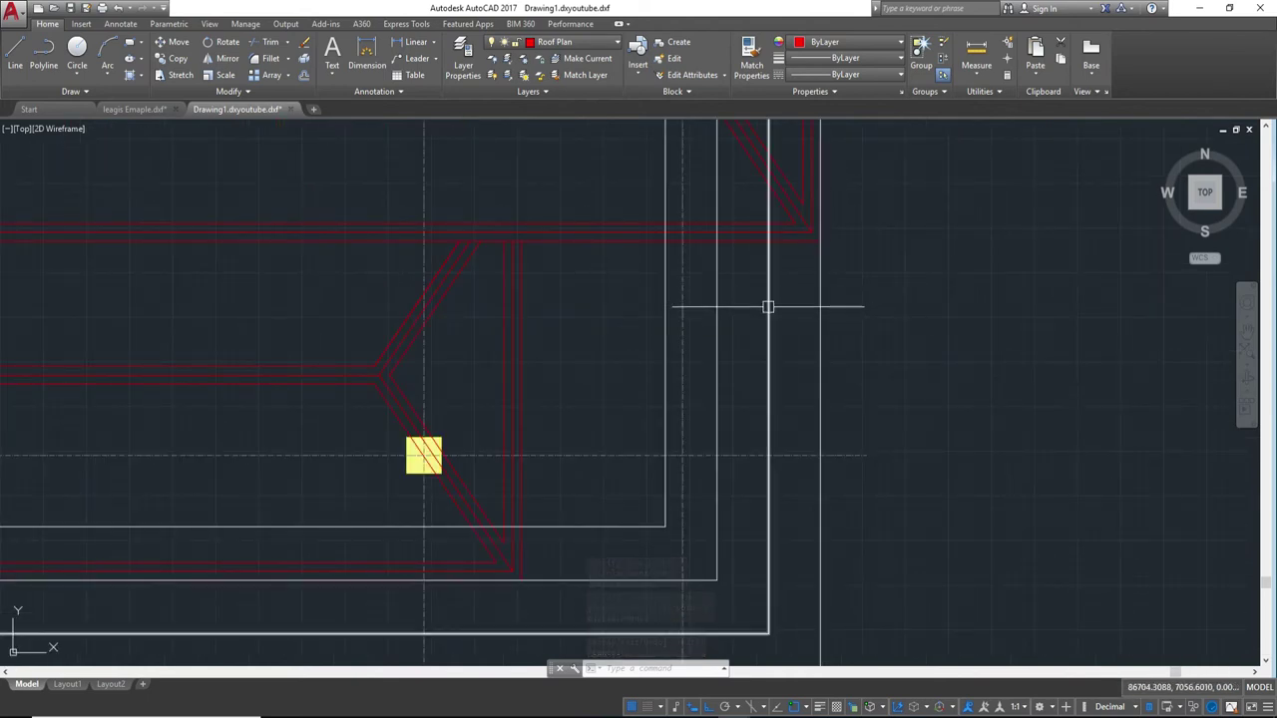
pyautogui.scroll(-4, 768, 307)
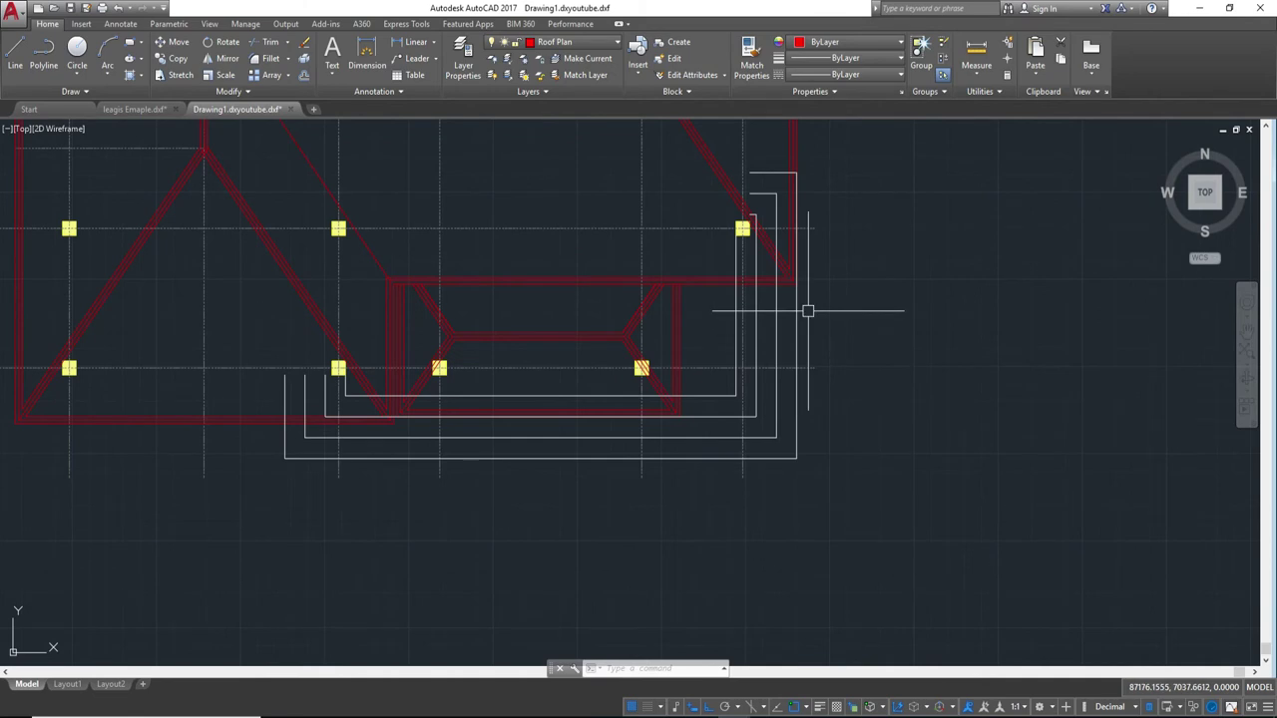
pyautogui.write('TR')
pyautogui.press('Return')
pyautogui.scroll(3, 809, 313)
pyautogui.scroll(3, 792, 276)
pyautogui.click(819, 323)
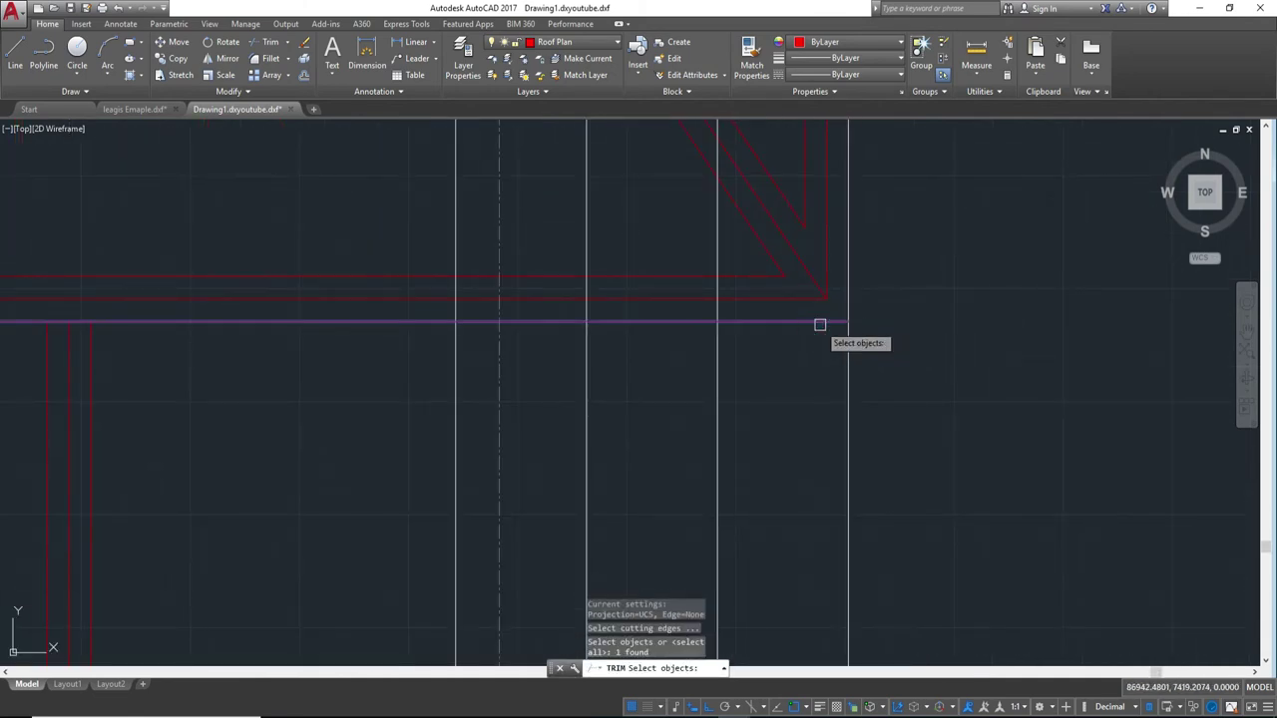
pyautogui.press('Return')
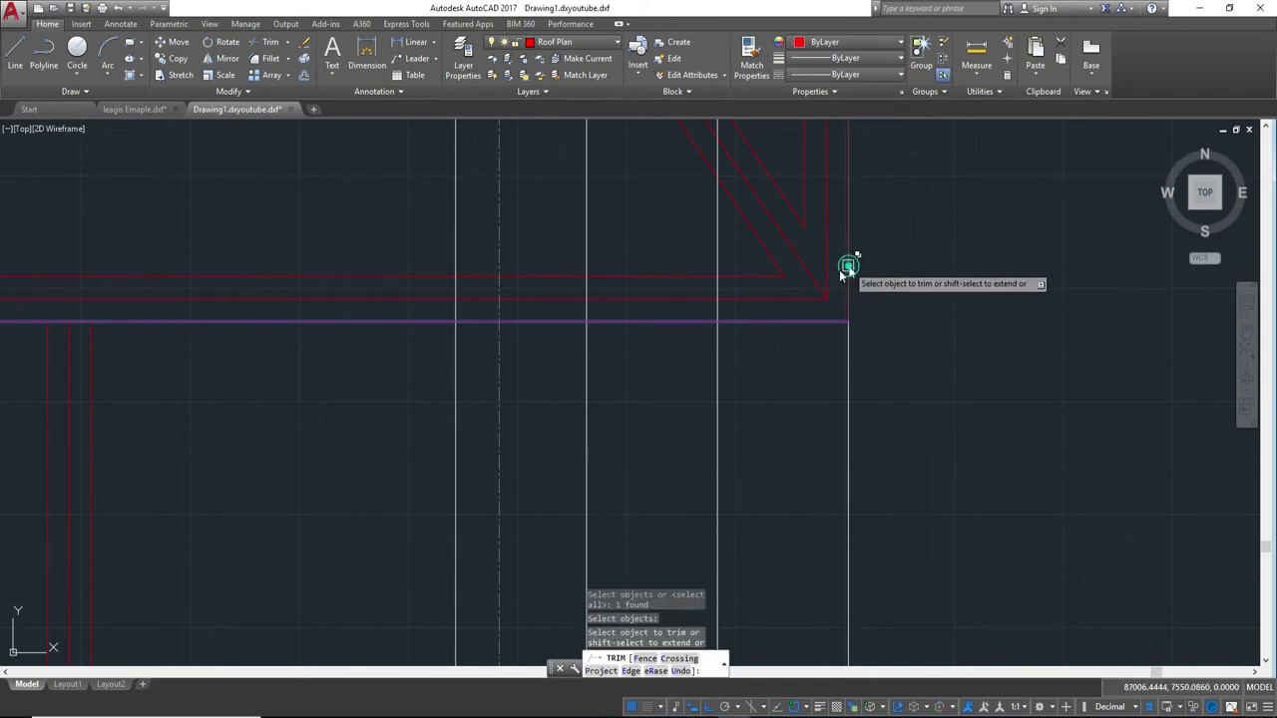
pyautogui.click(816, 278)
pyautogui.click(898, 334)
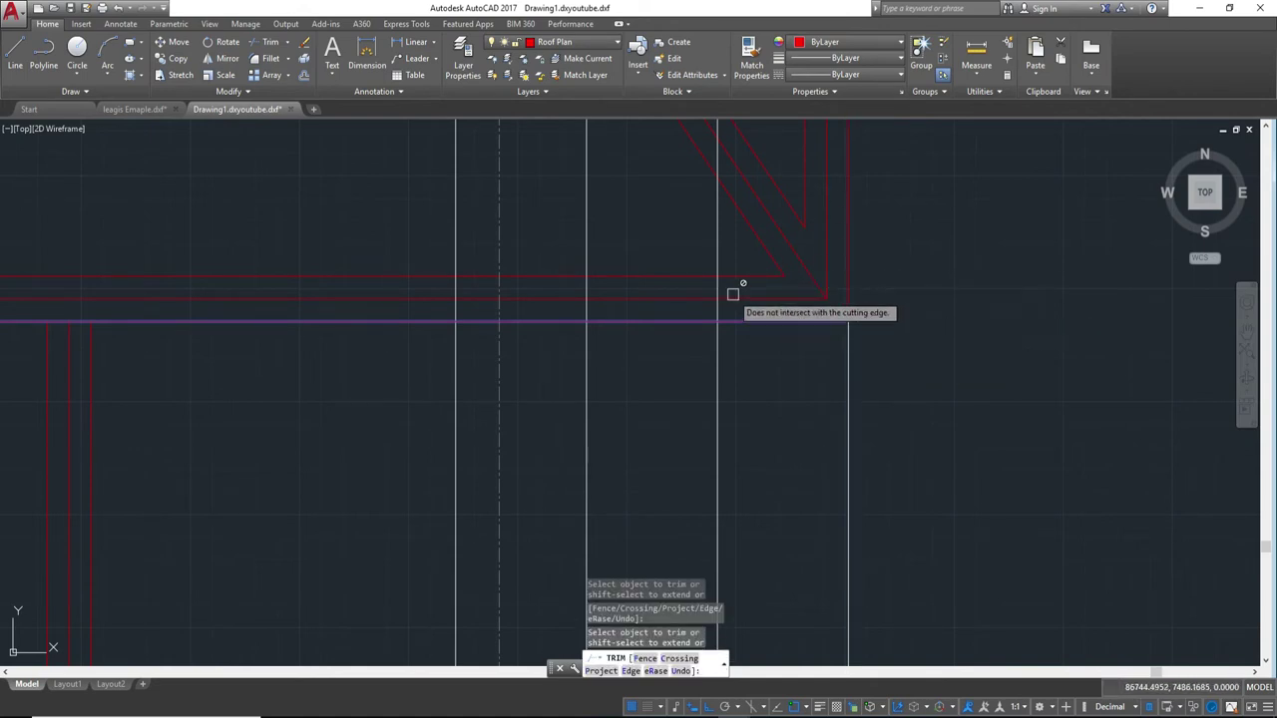
pyautogui.click(727, 235)
pyautogui.click(573, 219)
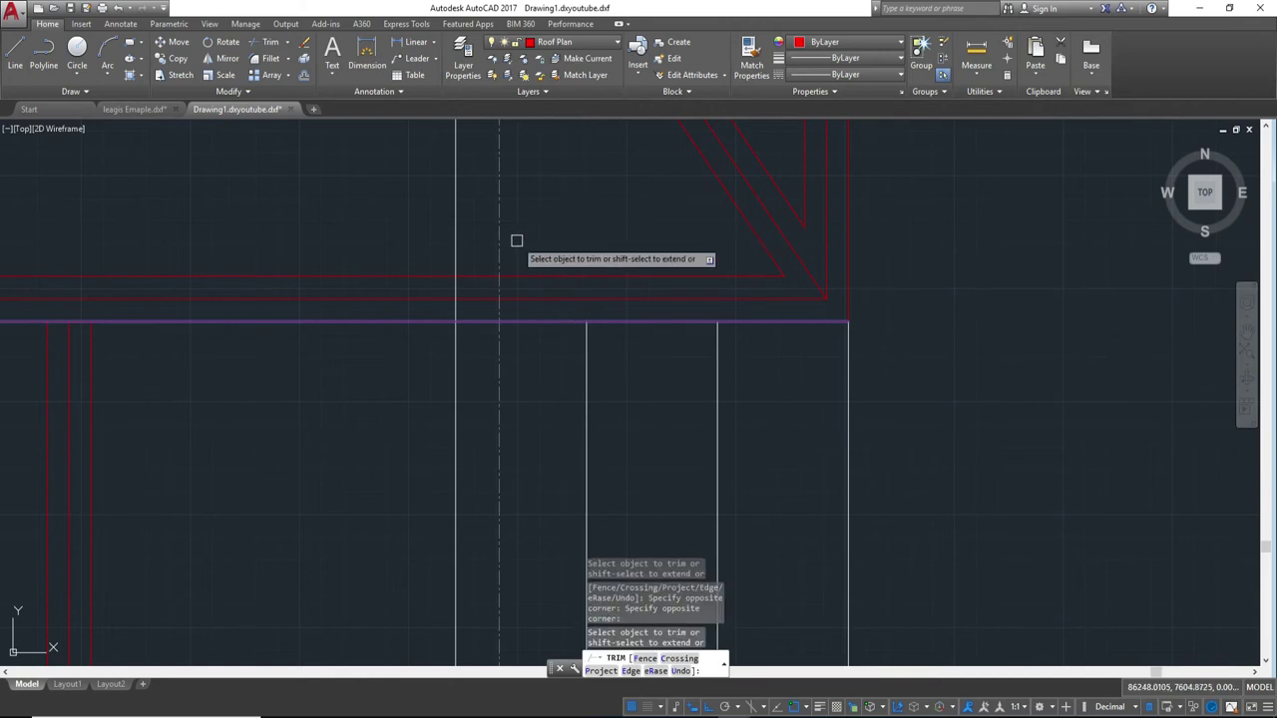
pyautogui.moveTo(465, 229); pyautogui.dragTo(619, 206, button='middle')
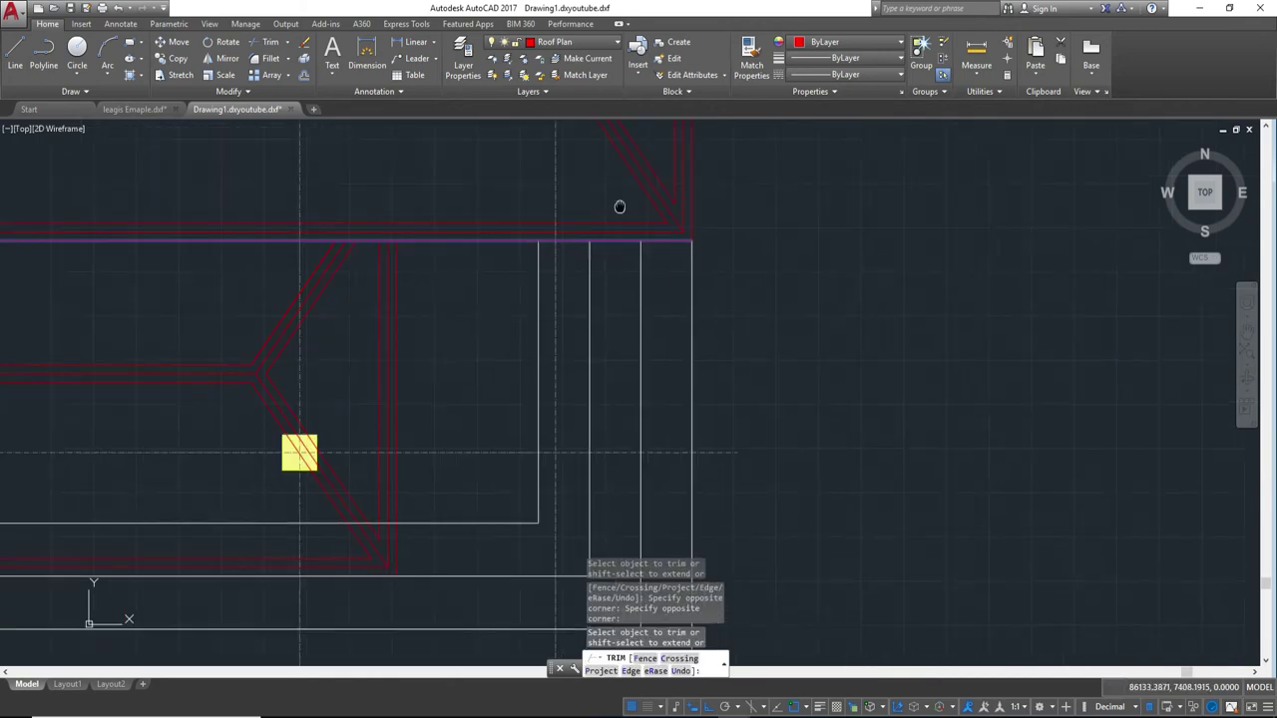
pyautogui.press('Escape')
# - Trim the two vertical lines above the red roof edge at another corner
pyautogui.scroll(2, 704, 270)
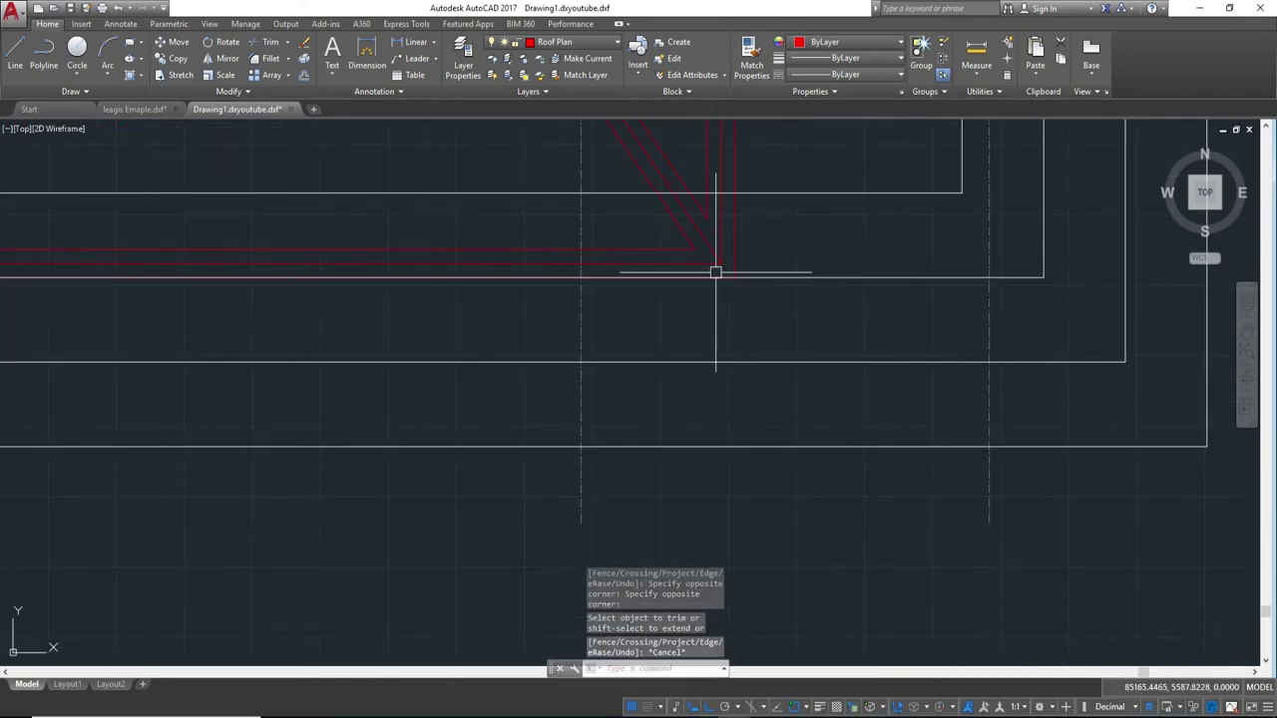
pyautogui.scroll(-2, 742, 352)
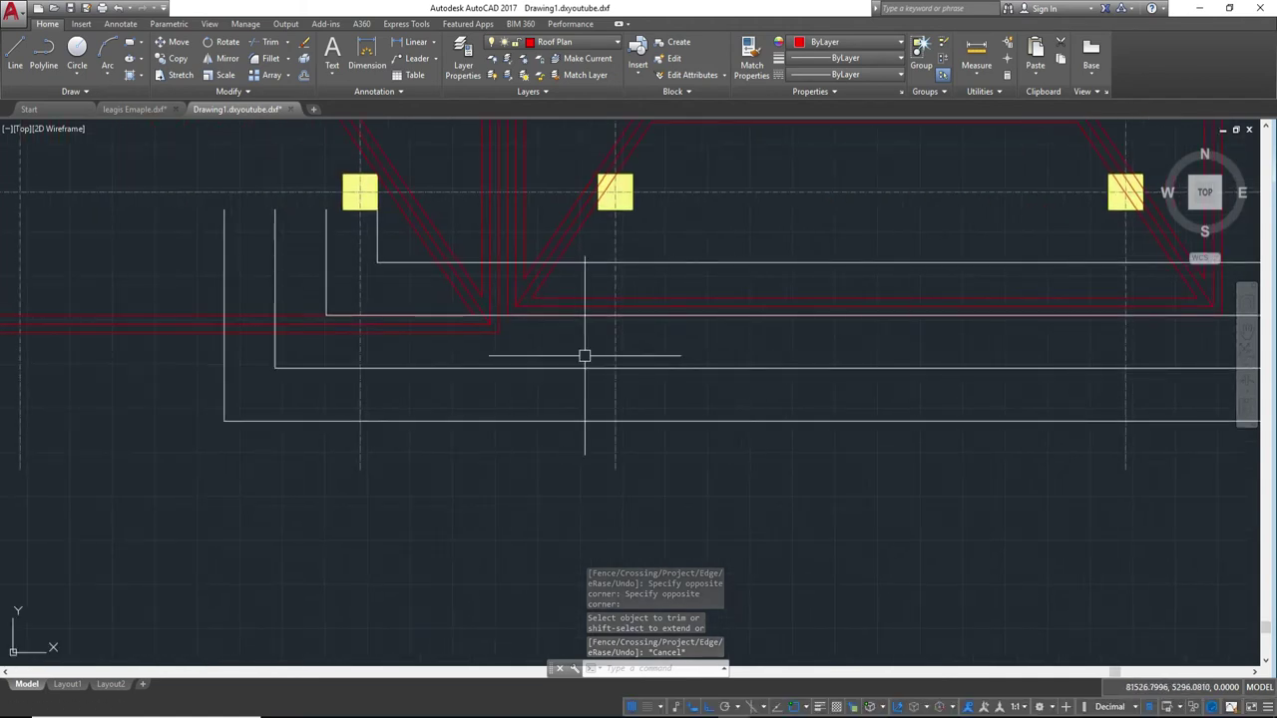
pyautogui.moveTo(507, 336); pyautogui.dragTo(675, 352, button='middle')
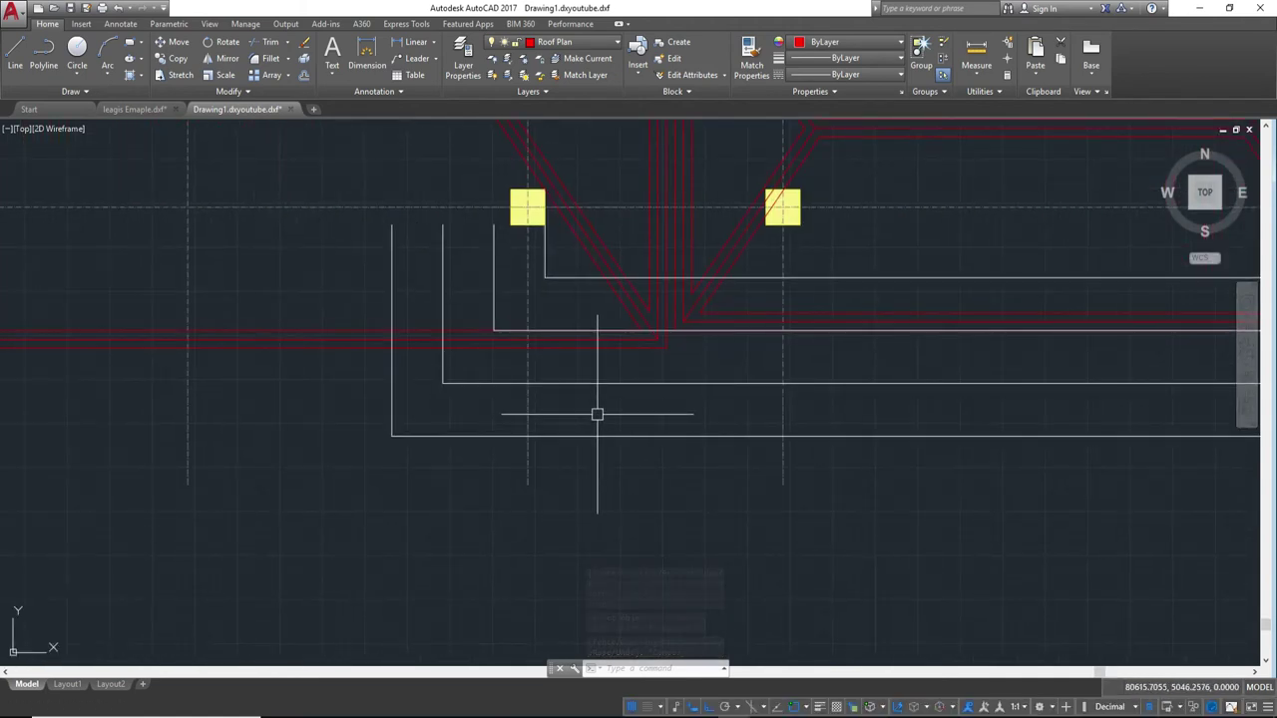
pyautogui.write('tr')
pyautogui.press('Return')
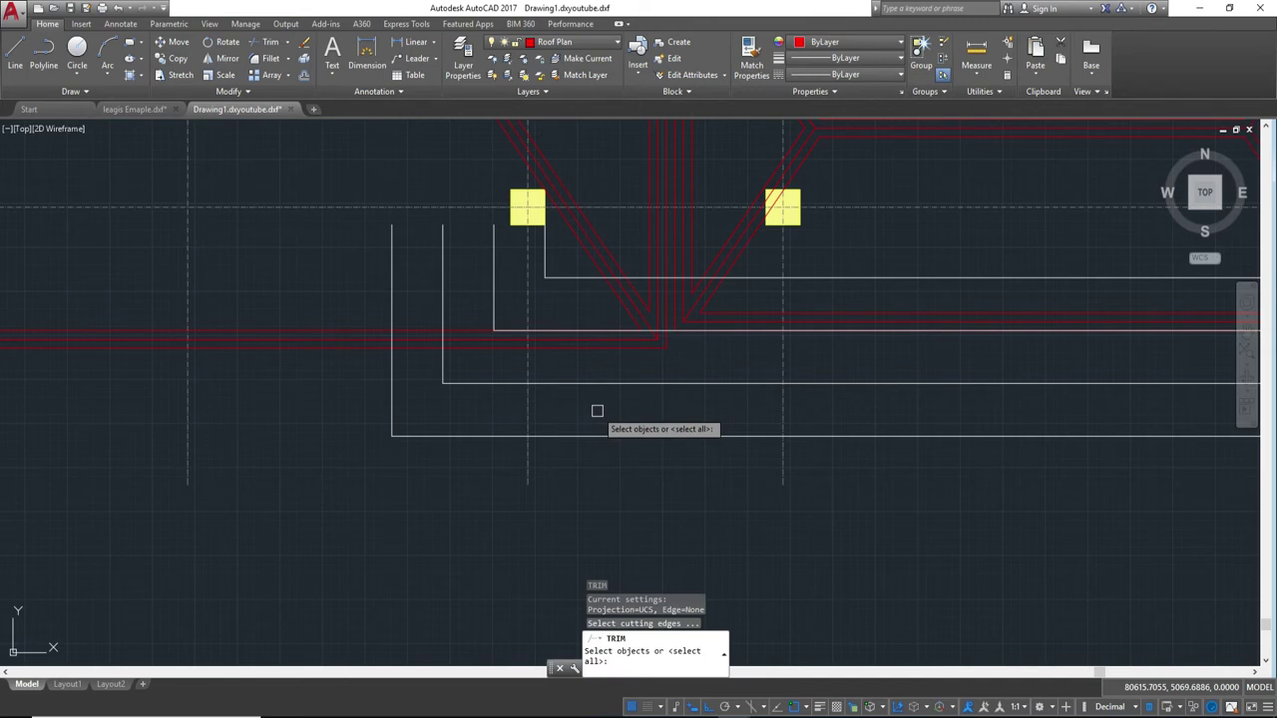
pyautogui.moveTo(536, 380); pyautogui.dragTo(619, 396, button='middle')
pyautogui.scroll(2, 619, 373)
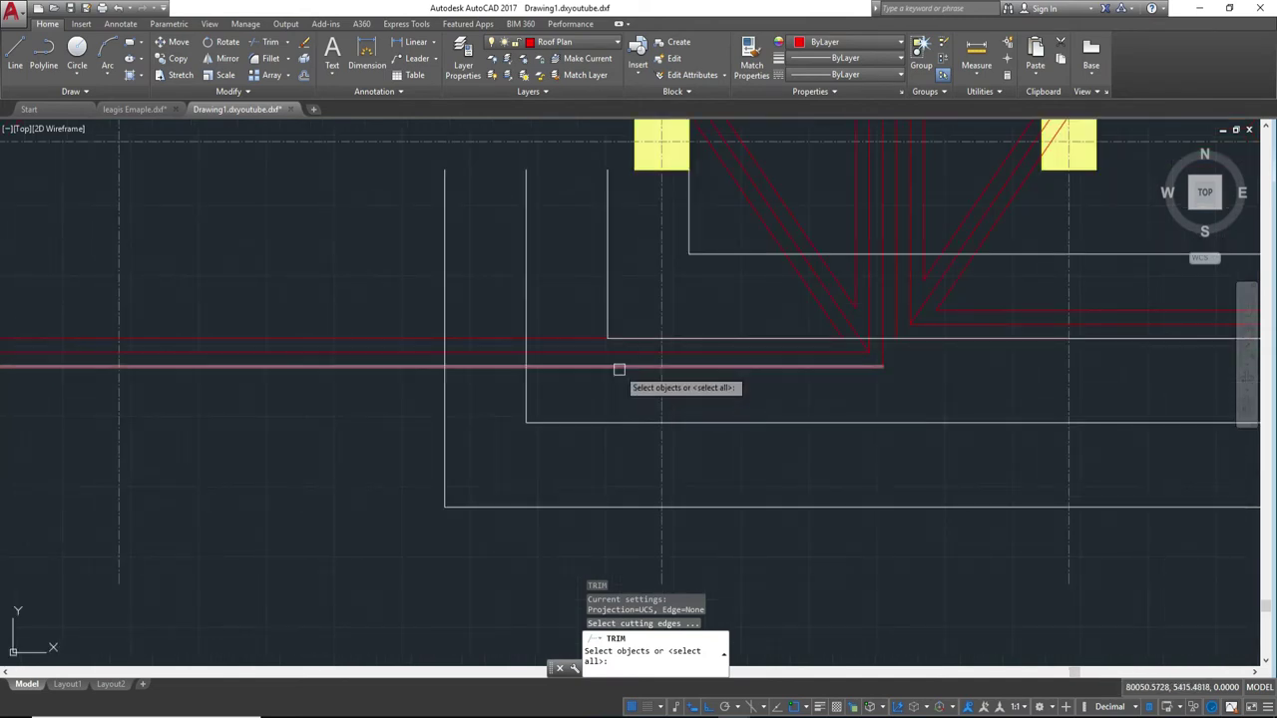
pyautogui.click(618, 368)
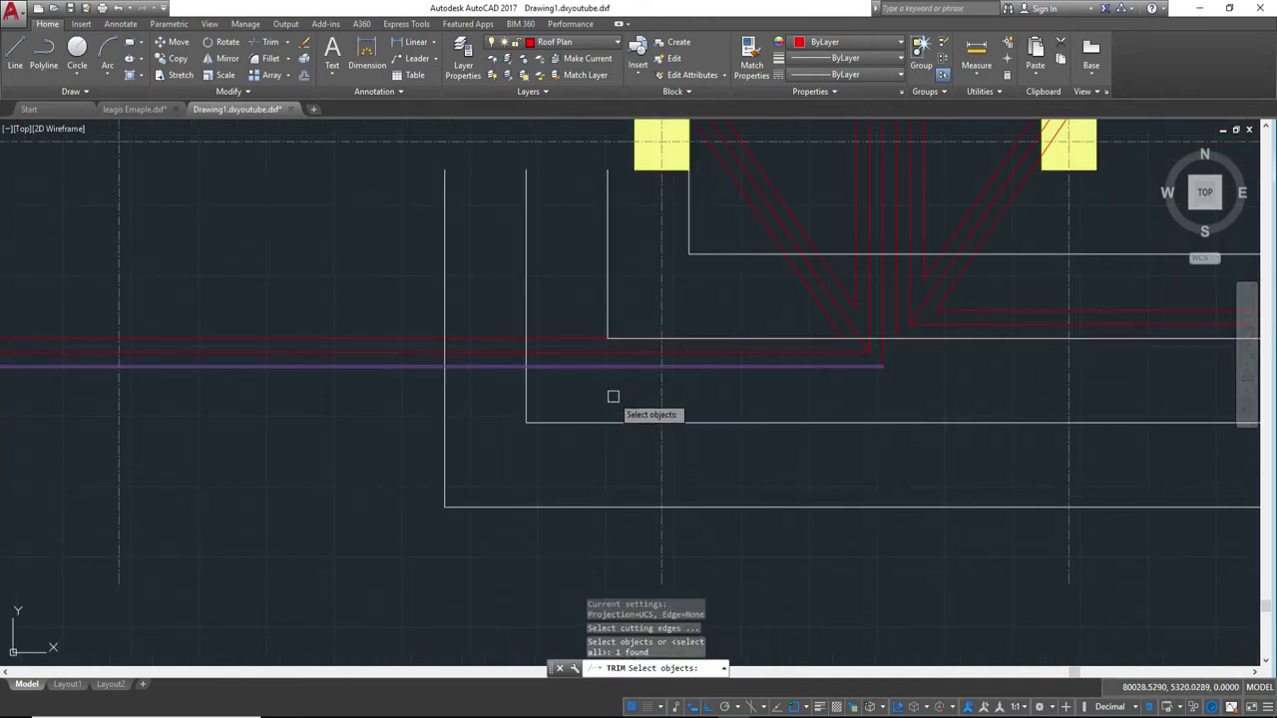
pyautogui.press('Return')
pyautogui.click(385, 229)
pyautogui.click(569, 276)
pyautogui.press('Return')
pyautogui.click(619, 410)
# - Start another trim using the vertical line at the eave corner as cutting edge
pyautogui.press('Return')
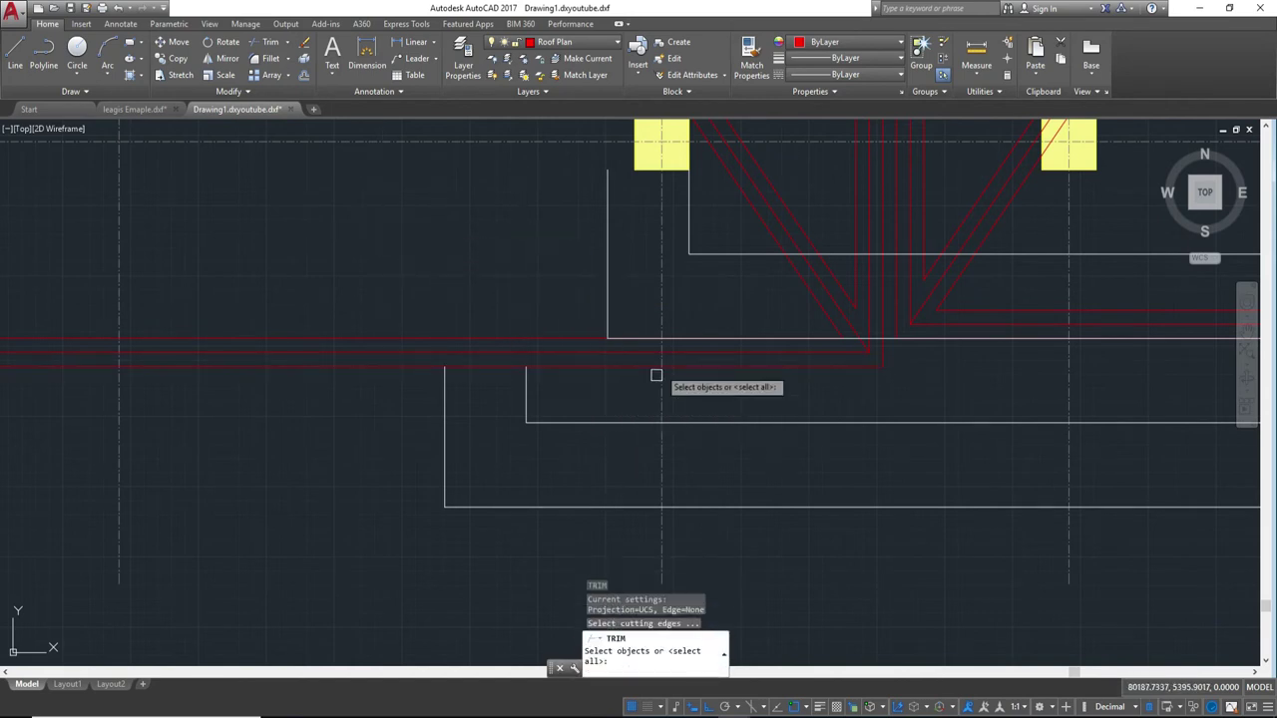
pyautogui.moveTo(789, 365); pyautogui.dragTo(675, 410, button='middle')
pyautogui.scroll(2, 715, 396)
pyautogui.scroll(-2, 715, 396)
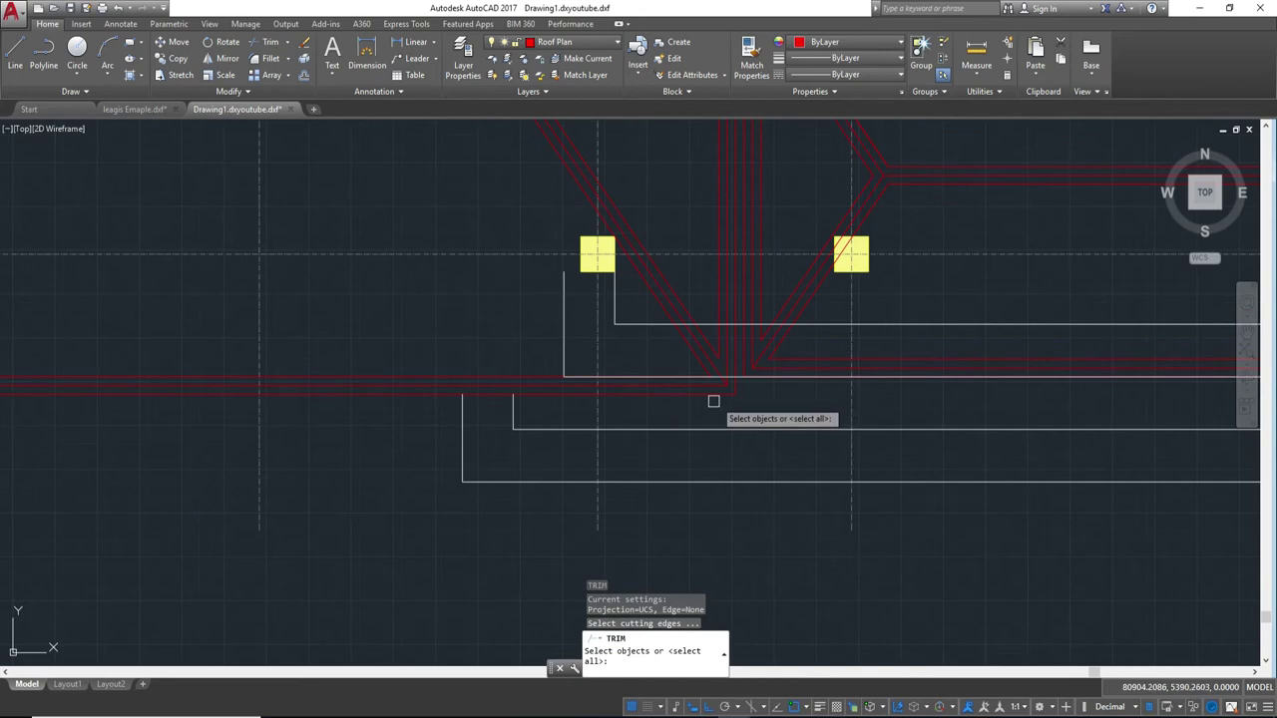
pyautogui.moveTo(801, 397); pyautogui.dragTo(778, 433, button='middle')
pyautogui.scroll(2, 778, 433)
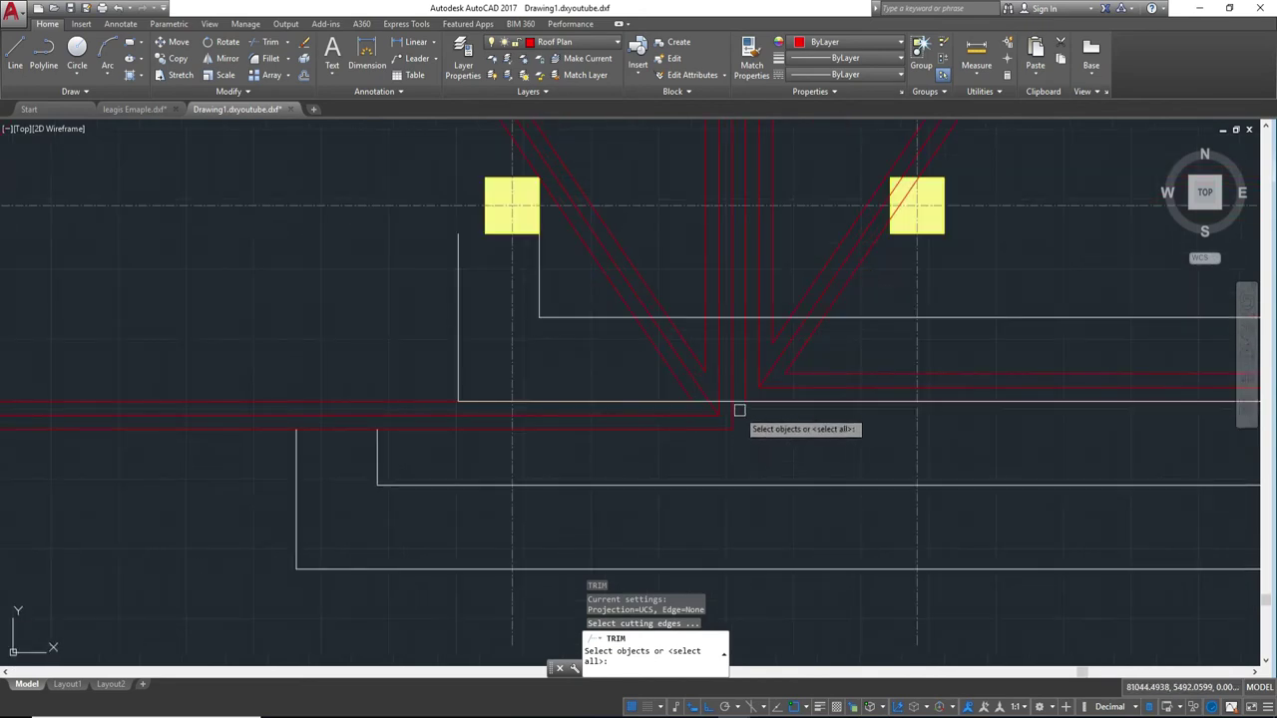
pyautogui.scroll(3, 747, 375)
pyautogui.click(746, 376)
pyautogui.scroll(-2, 466, 316)
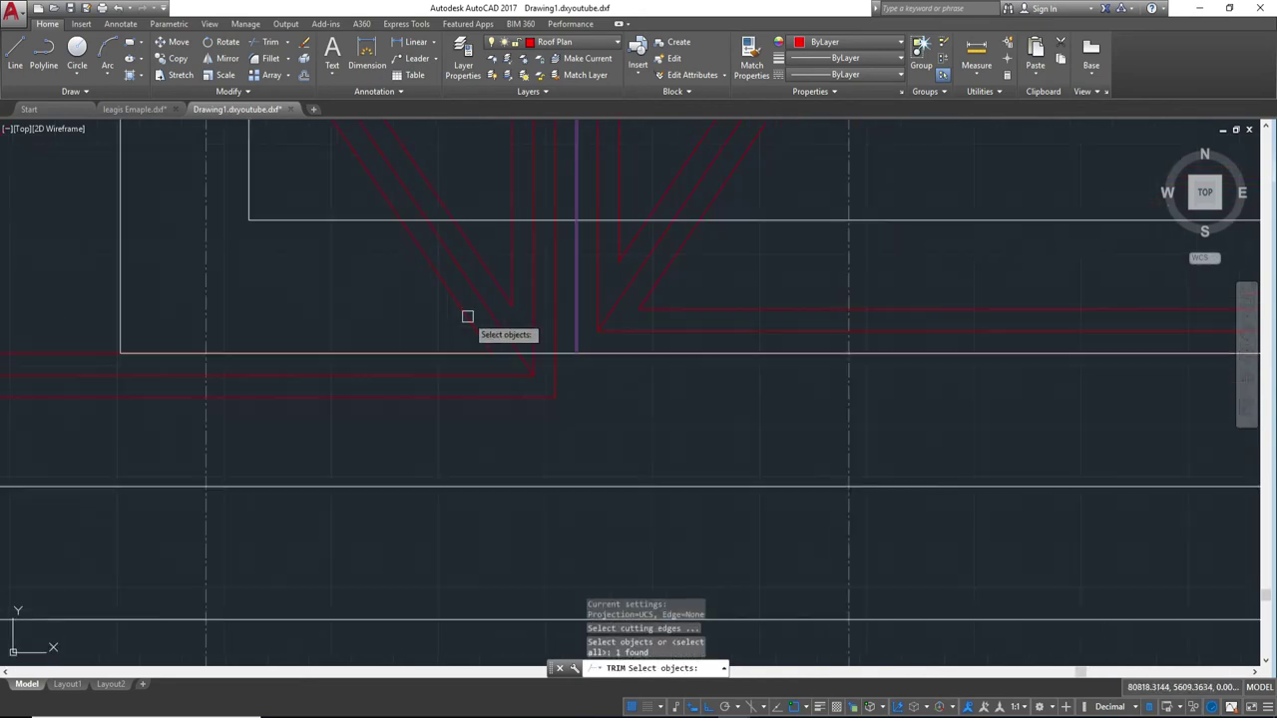
pyautogui.press('Return')
# - Attempt to trim the white eave polyline at that corner, then cancel
pyautogui.click(414, 348)
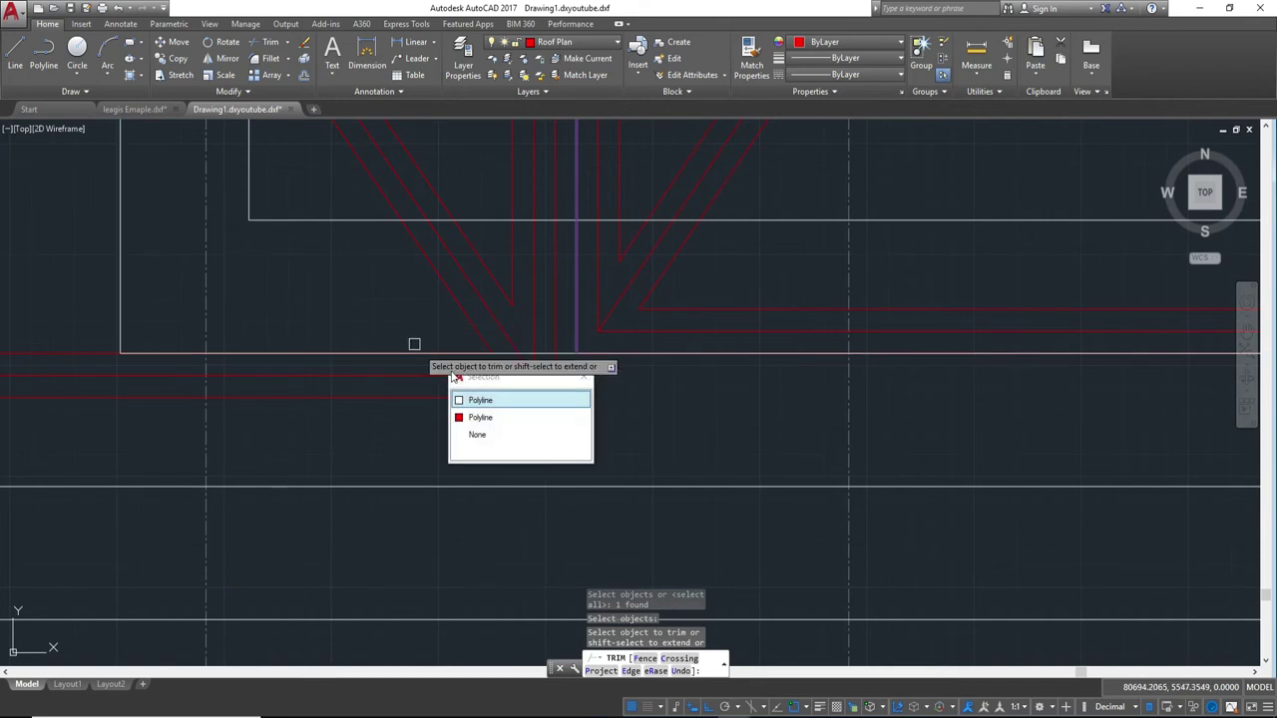
pyautogui.click(480, 400)
pyautogui.scroll(-2, 585, 385)
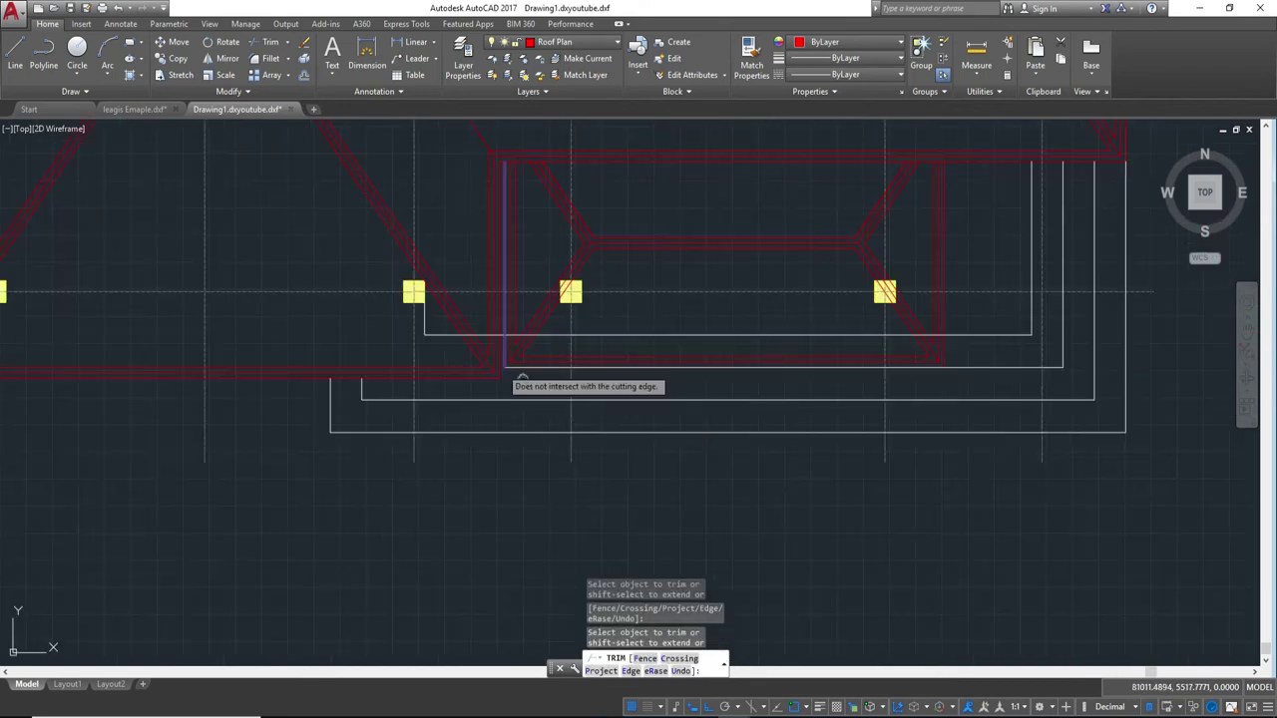
pyautogui.scroll(2, 574, 397)
pyautogui.scroll(-2, 539, 299)
pyautogui.moveTo(880, 315); pyautogui.dragTo(808, 396, button='middle')
pyautogui.scroll(-1, 808, 396)
pyautogui.scroll(2, 785, 399)
pyautogui.press('Escape')
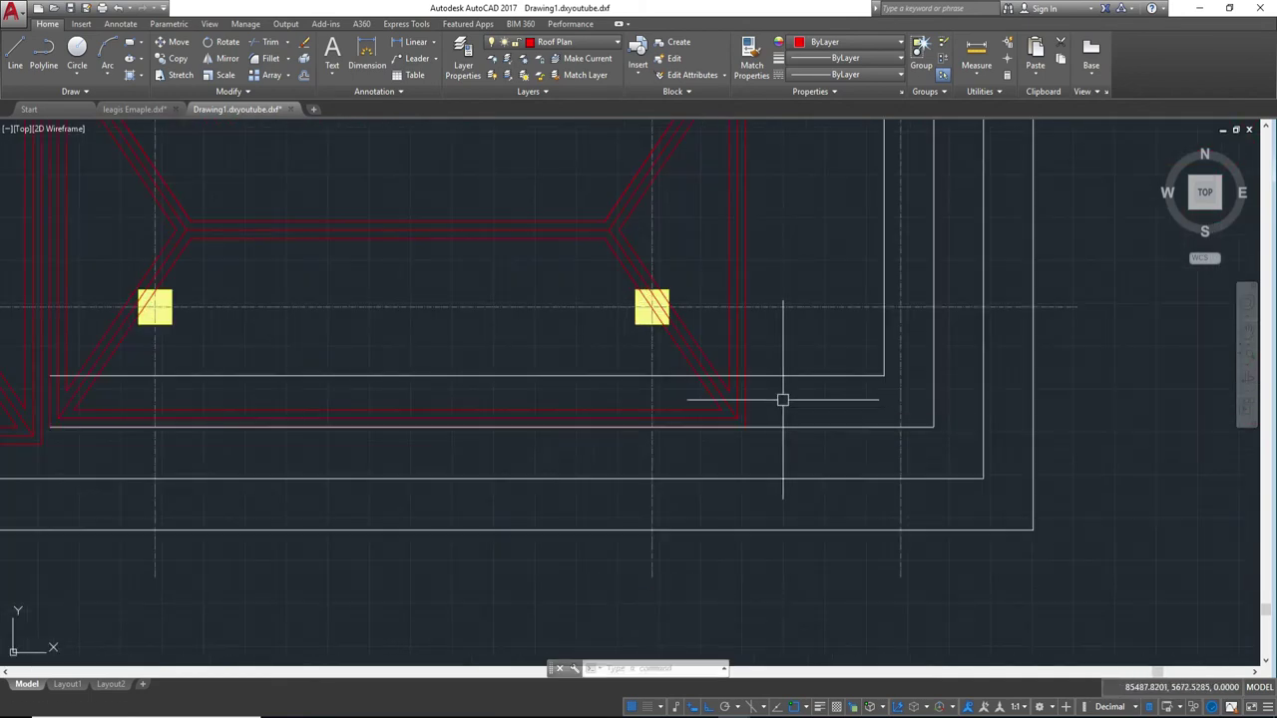
pyautogui.write('tr')
# - Cut the overshooting eave line end back to the red porch roof line
pyautogui.press('Return')
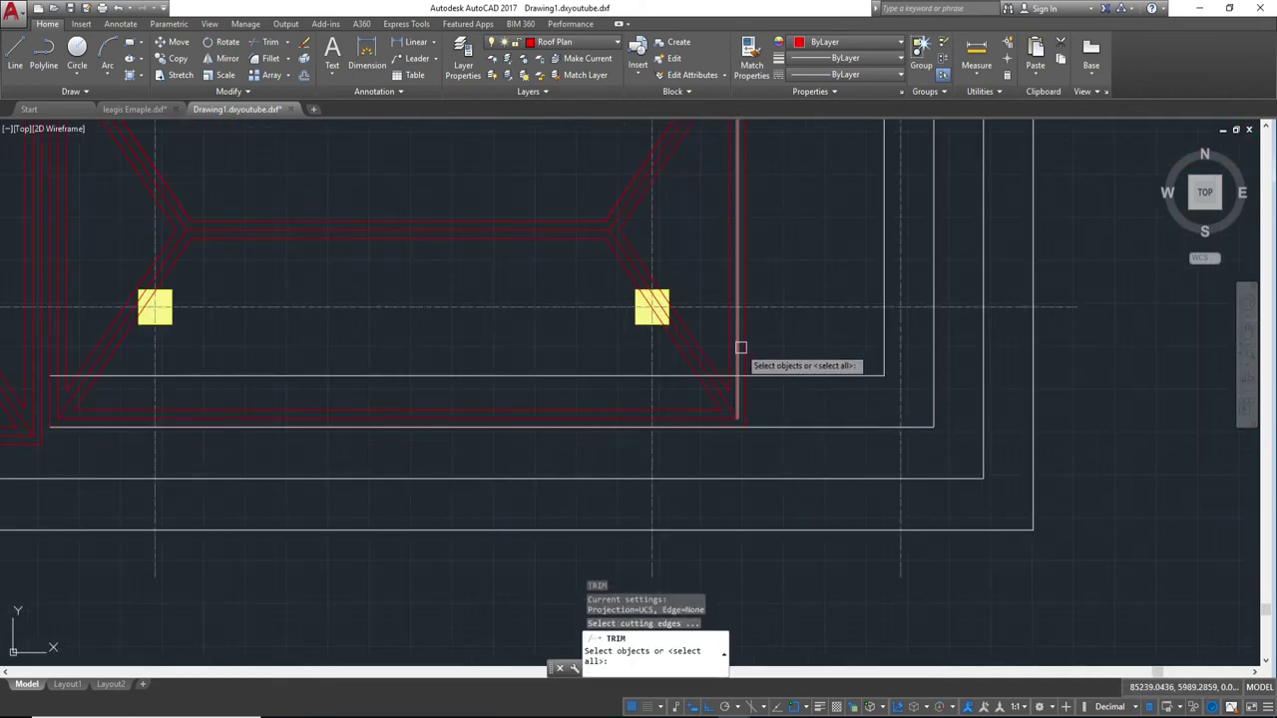
pyautogui.click(746, 355)
pyautogui.click(627, 377)
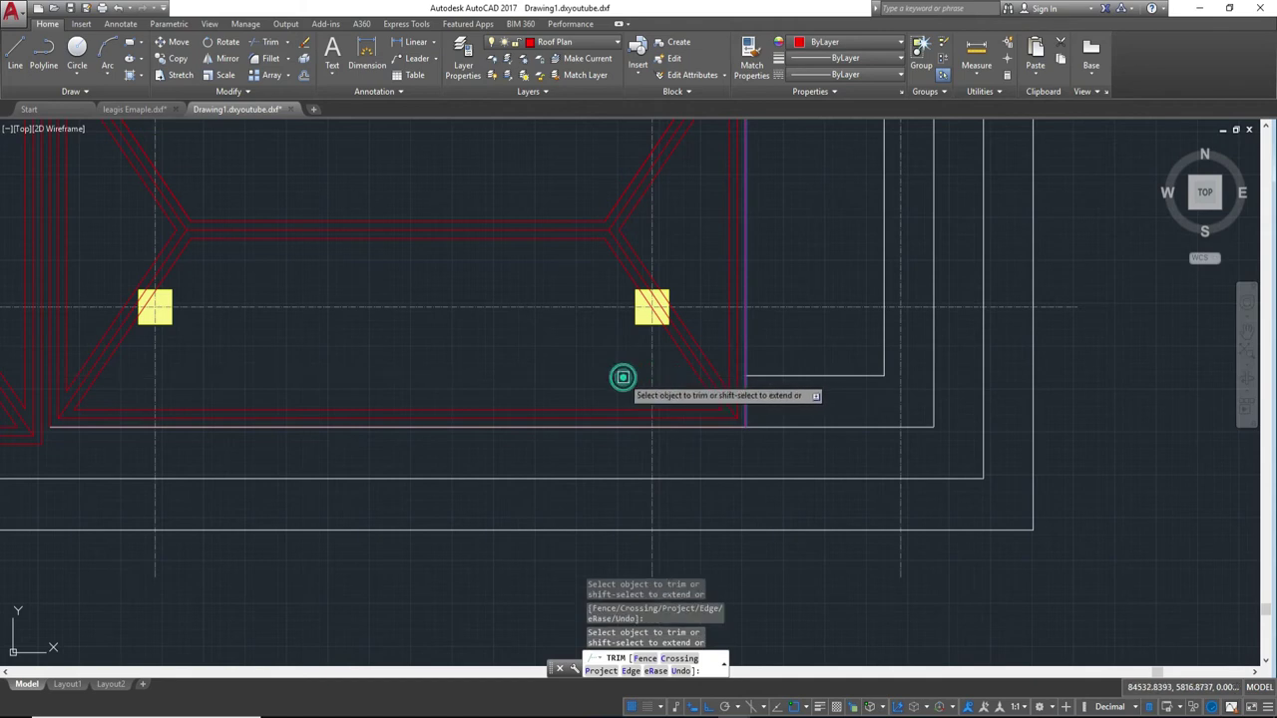
pyautogui.scroll(-1, 660, 393)
pyautogui.scroll(4, 730, 423)
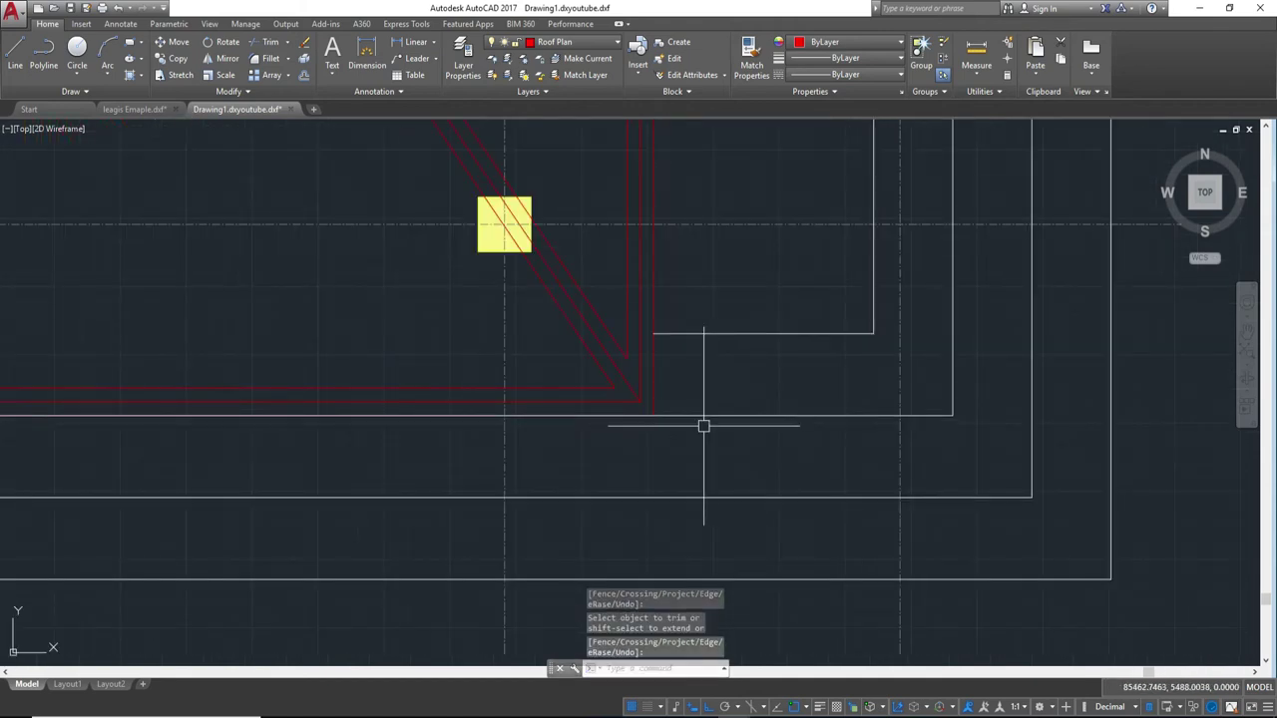
pyautogui.scroll(-4, 844, 436)
pyautogui.moveTo(597, 442); pyautogui.dragTo(726, 437, button='middle')
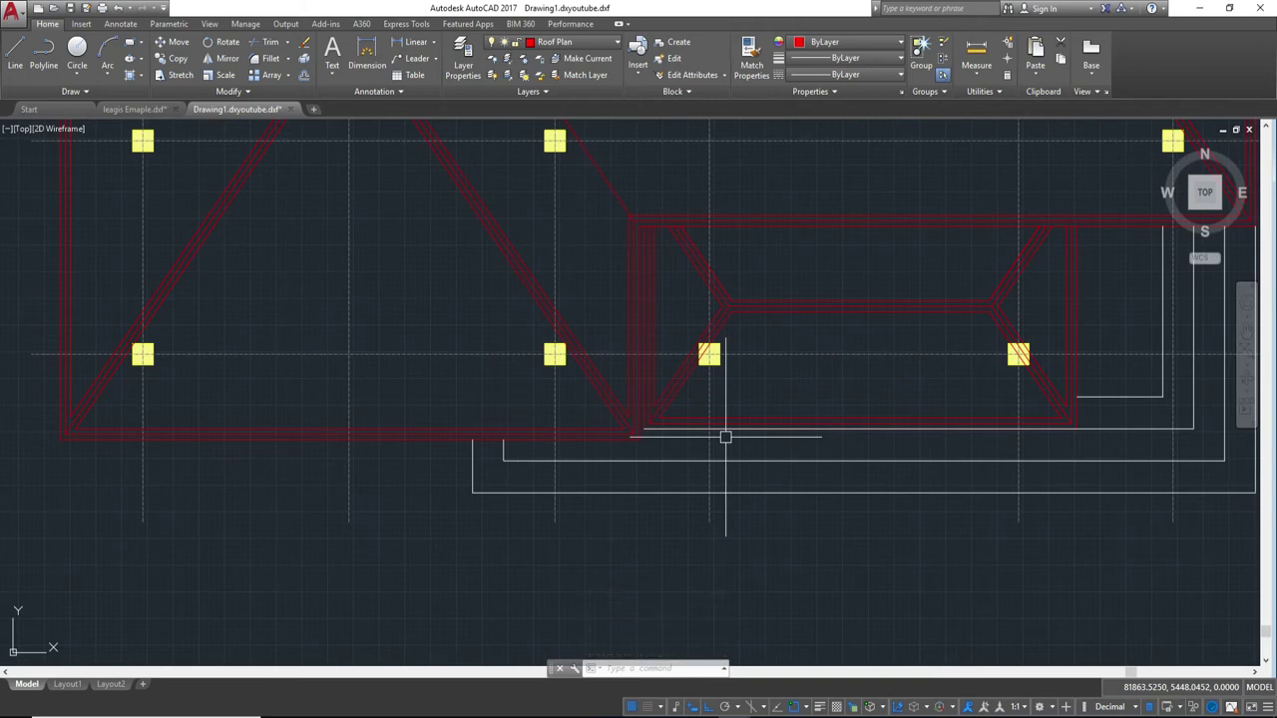
pyautogui.scroll(4, 713, 448)
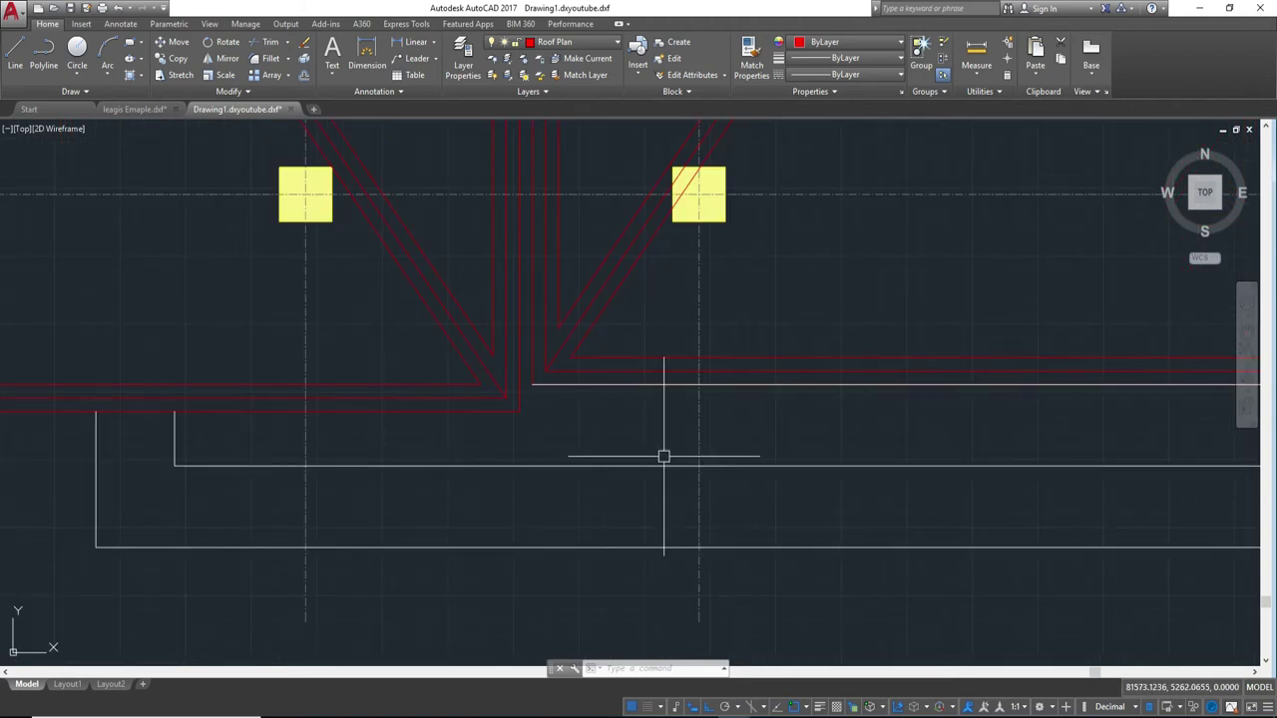
pyautogui.scroll(-2, 653, 455)
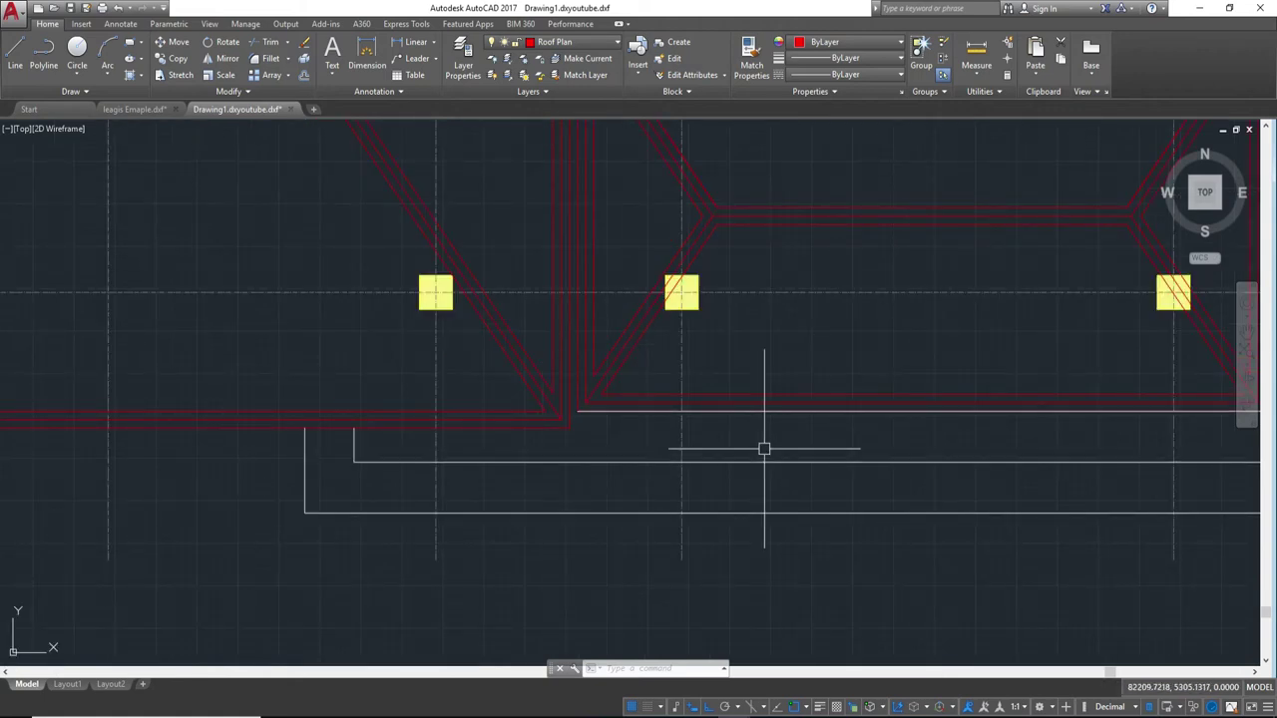
pyautogui.scroll(2, 526, 429)
pyautogui.scroll(-2, 698, 449)
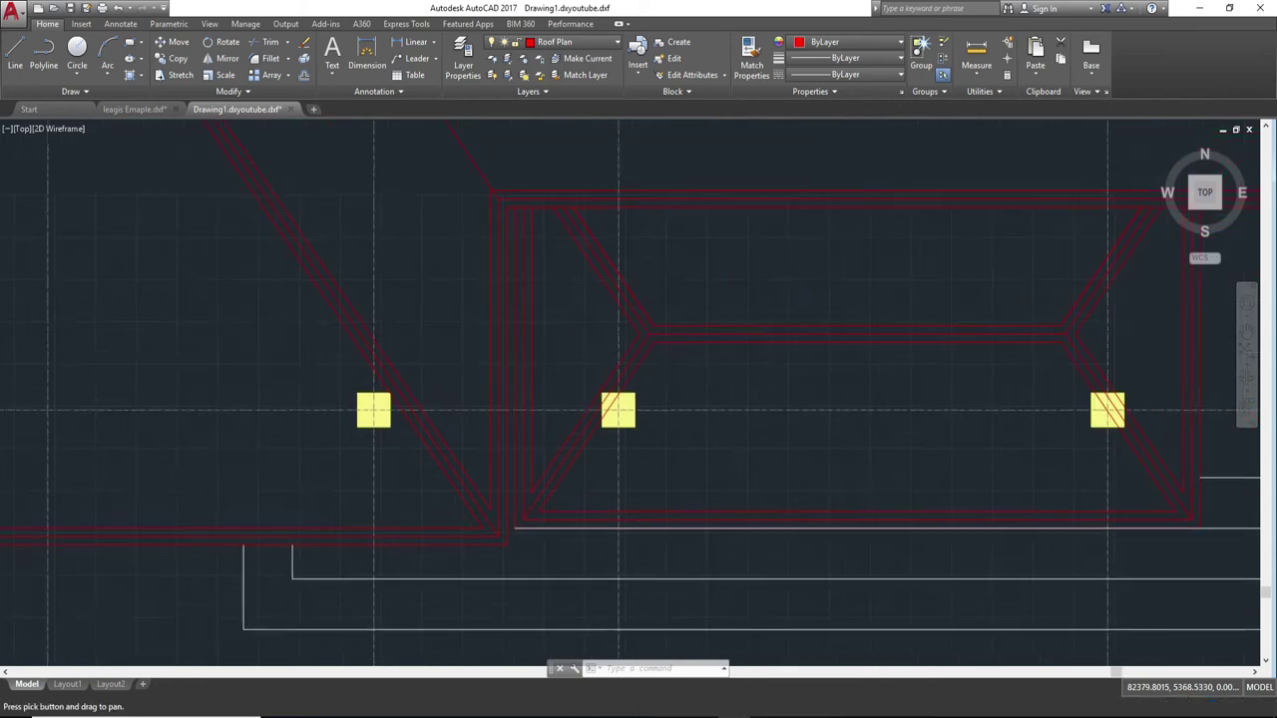
pyautogui.scroll(-3, 886, 475)
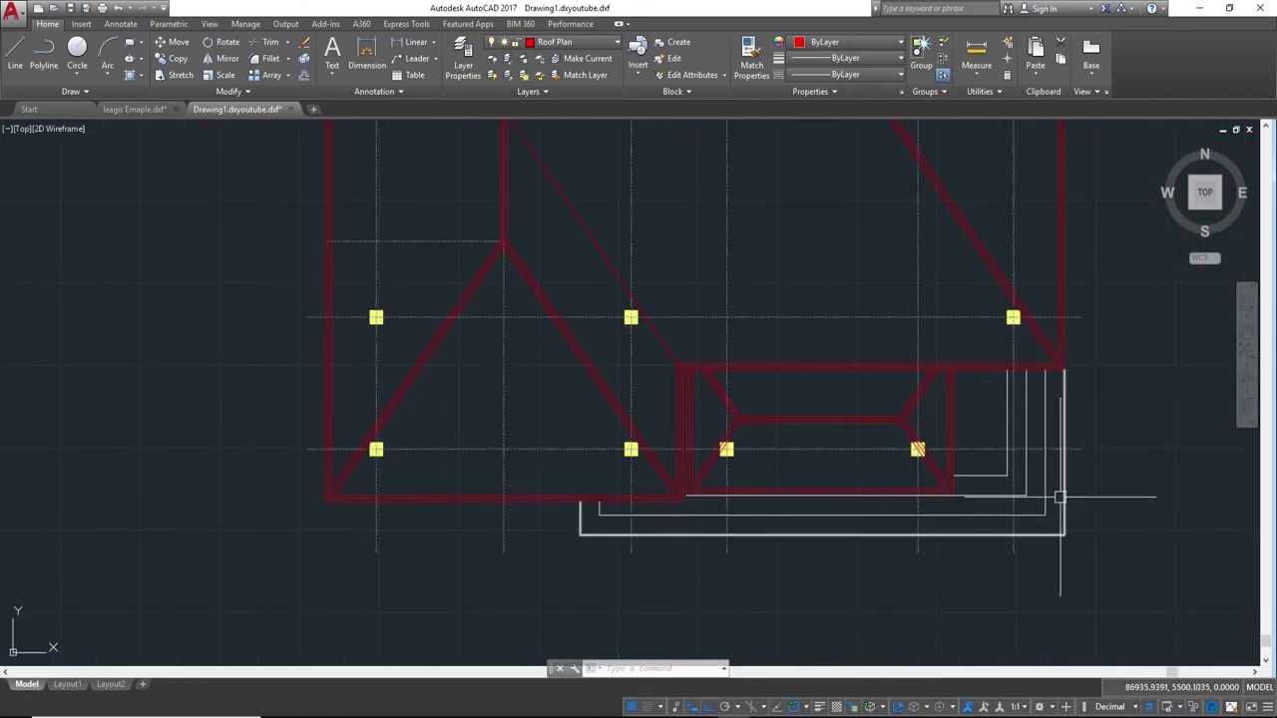
pyautogui.scroll(2, 1052, 490)
pyautogui.scroll(2, 973, 485)
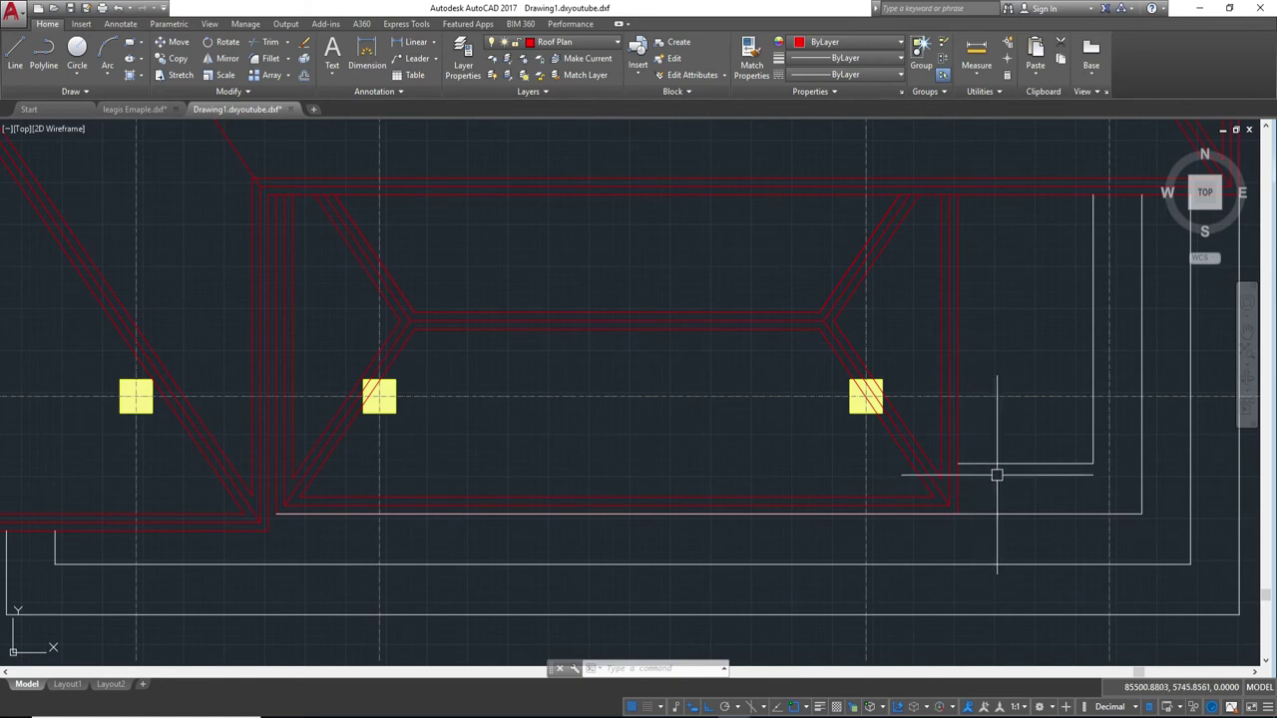
pyautogui.scroll(-2, 992, 434)
pyautogui.scroll(-2, 993, 424)
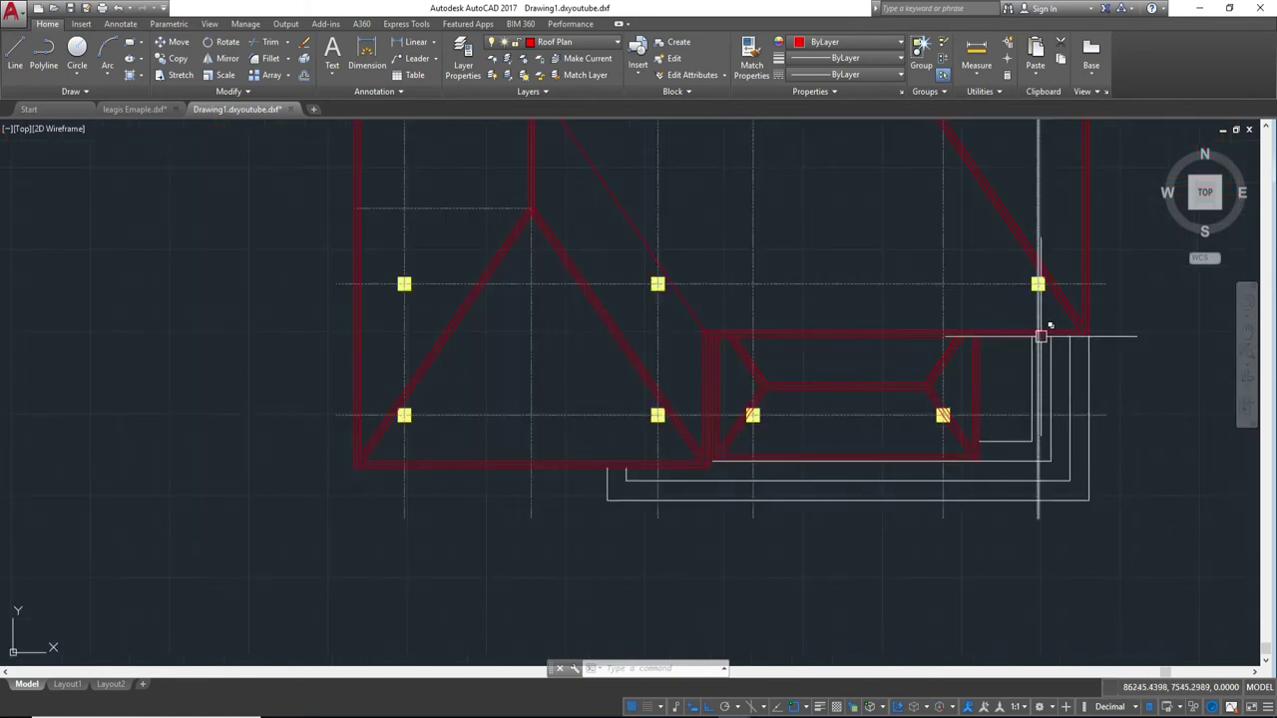
pyautogui.scroll(-2, 998, 309)
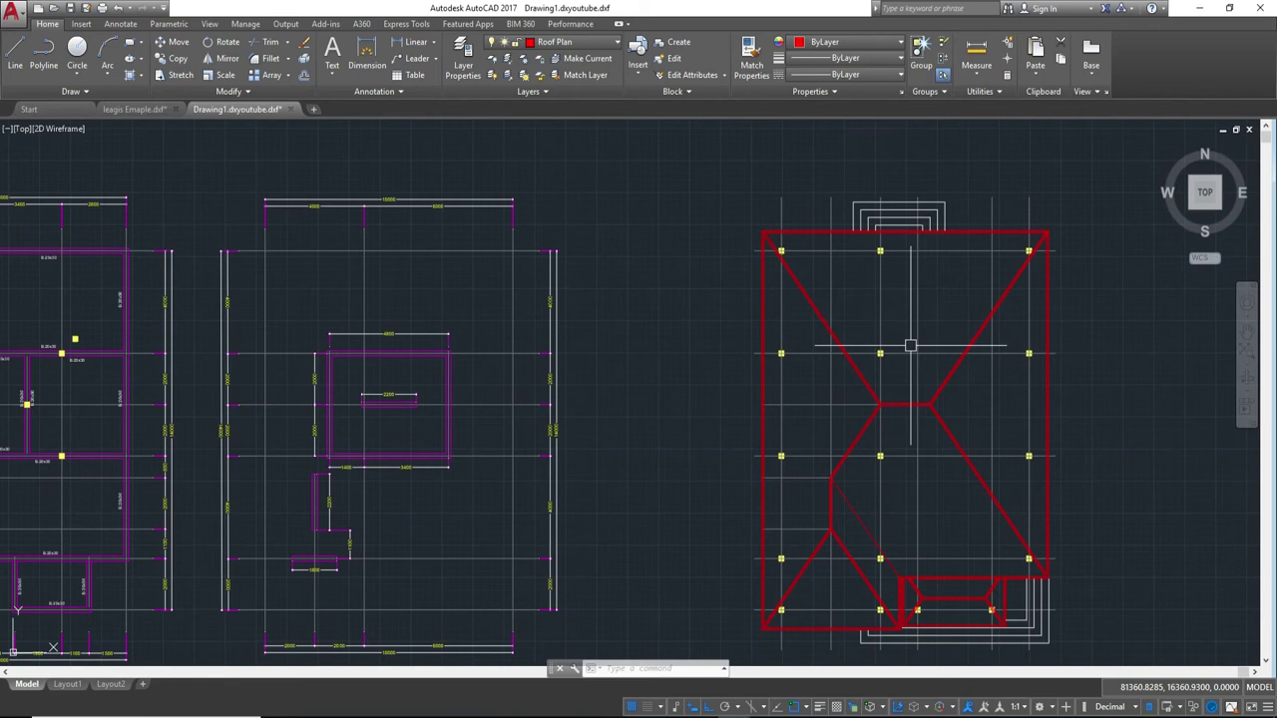
pyautogui.scroll(-1, 923, 398)
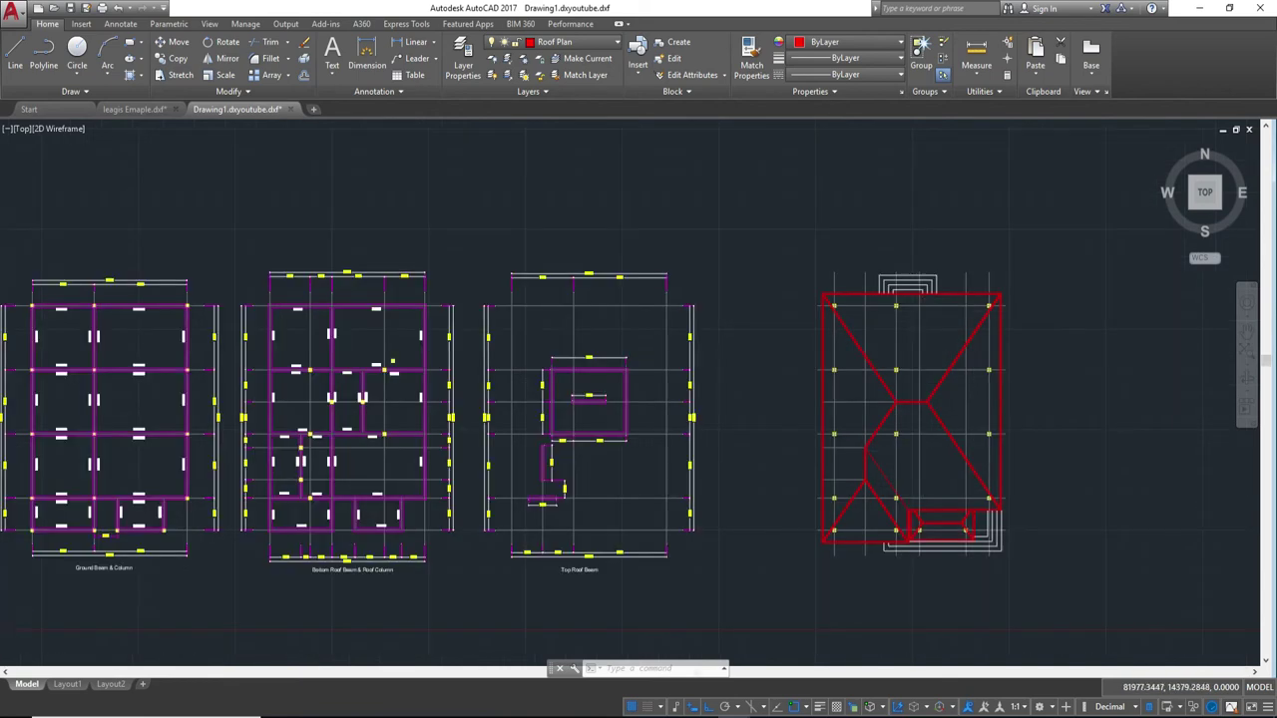
pyautogui.scroll(1, 924, 399)
pyautogui.scroll(2, 928, 402)
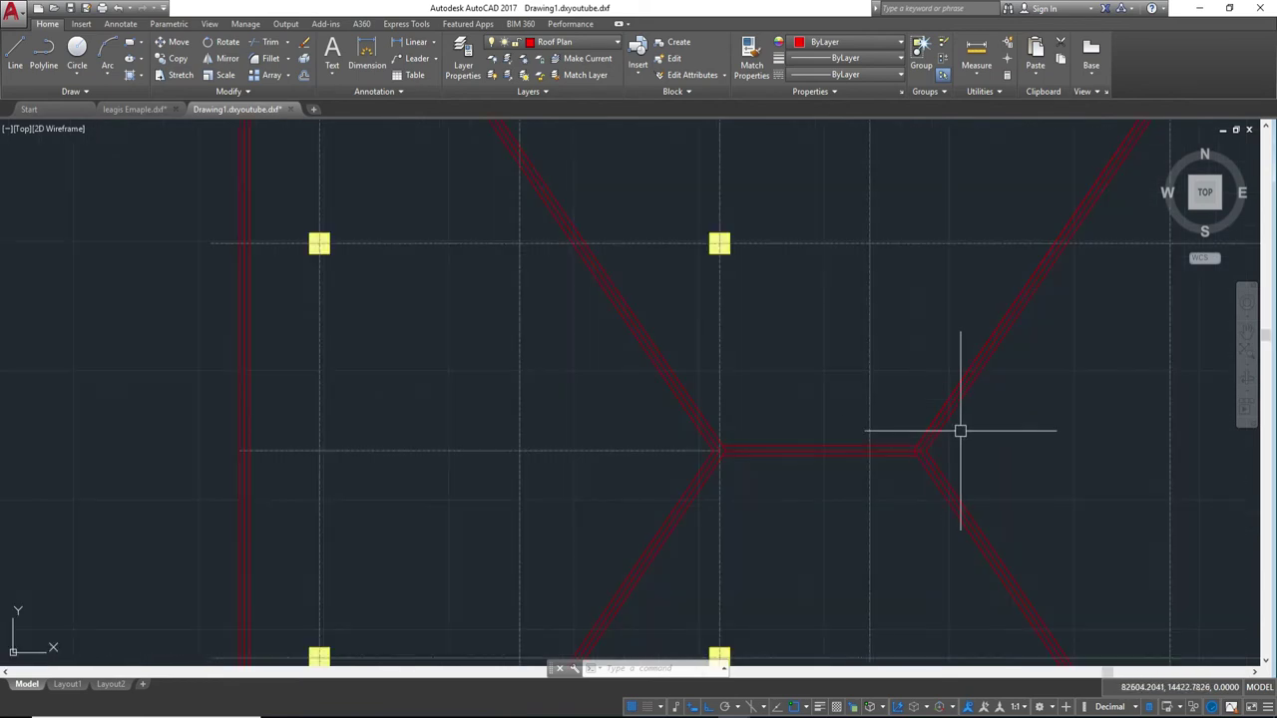
pyautogui.scroll(-1, 958, 404)
pyautogui.scroll(-1, 957, 397)
pyautogui.scroll(2, 926, 326)
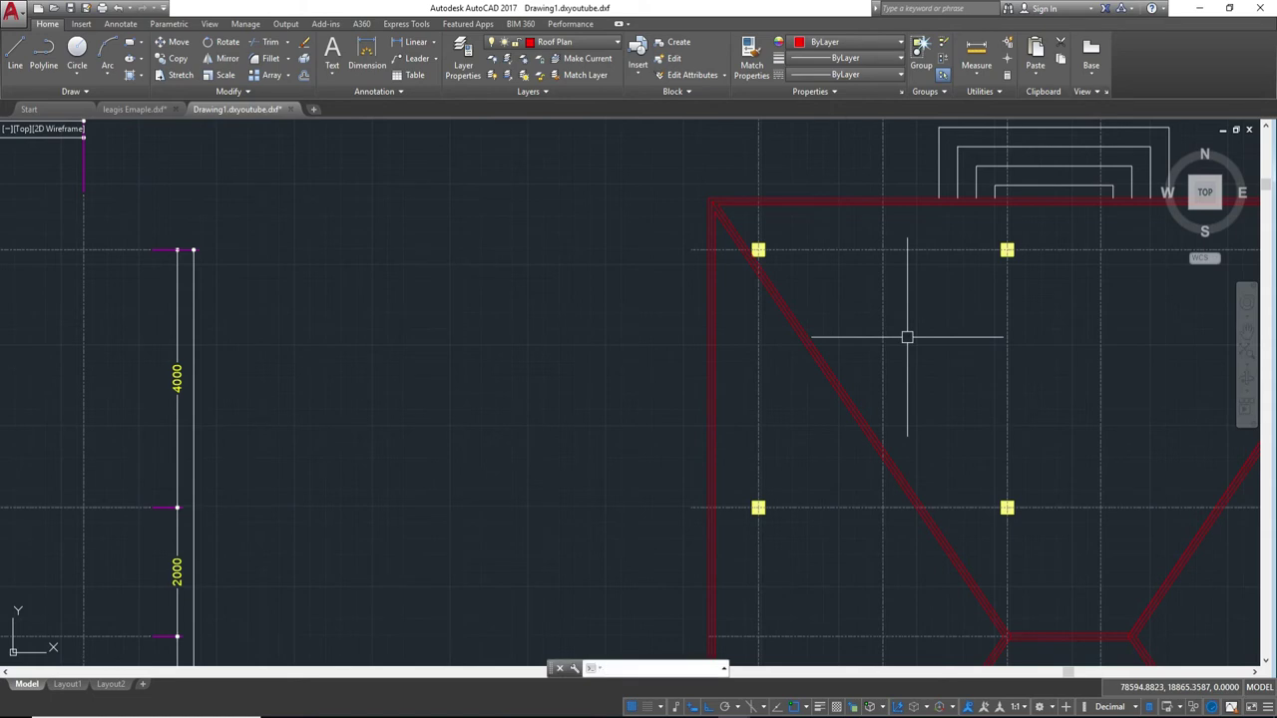
# - Run LAYOFF and pick a dashed grid line to switch off the GL layer
pyautogui.press('BackSpace')
pyautogui.write('y')
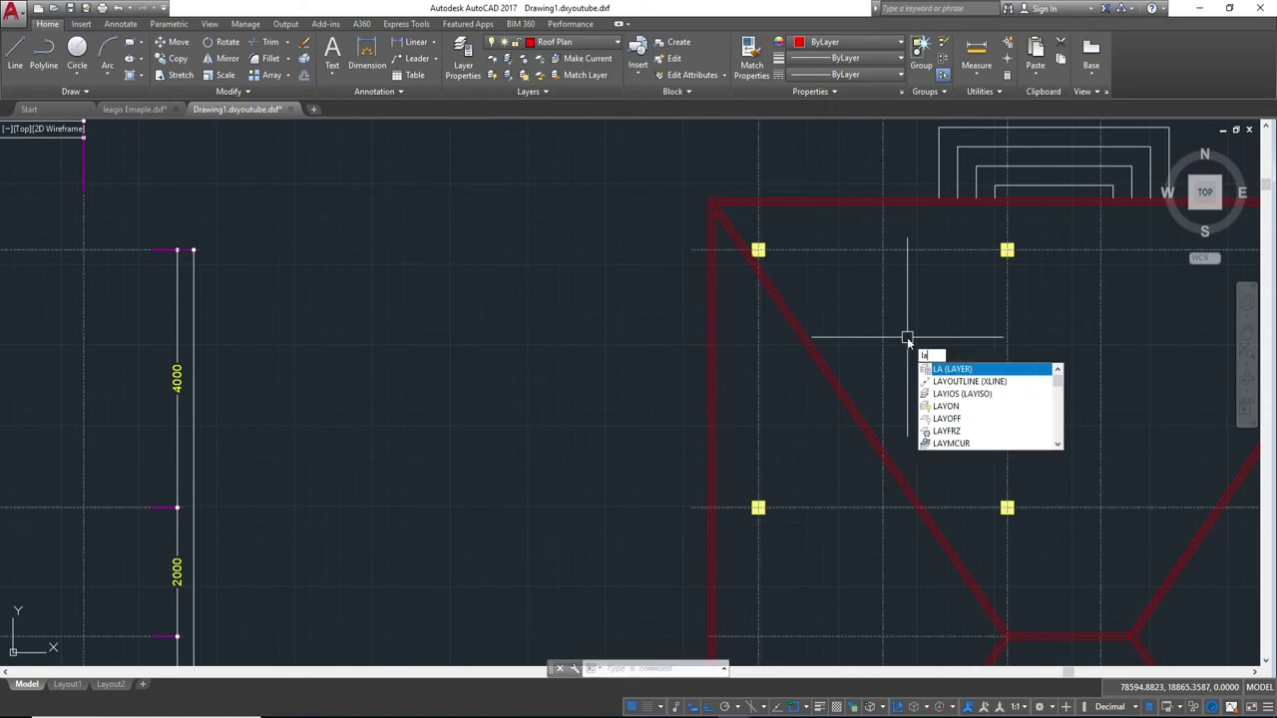
pyautogui.write('of')
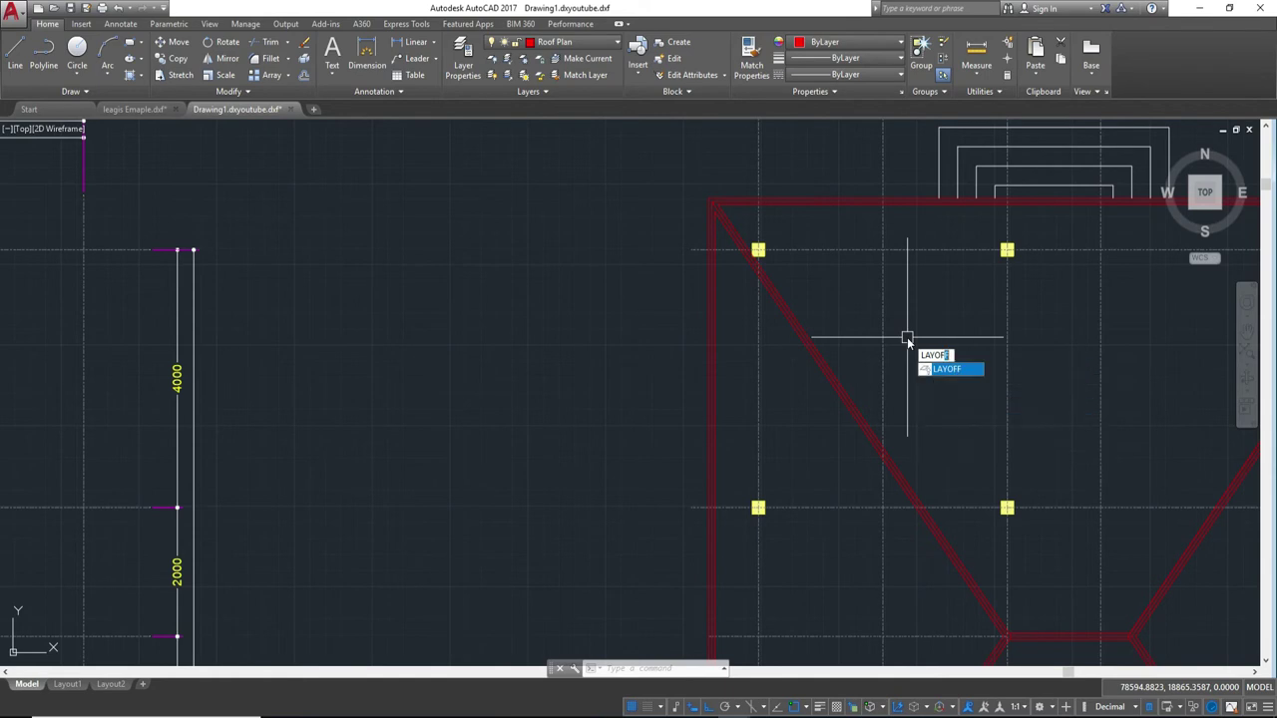
pyautogui.click(963, 371)
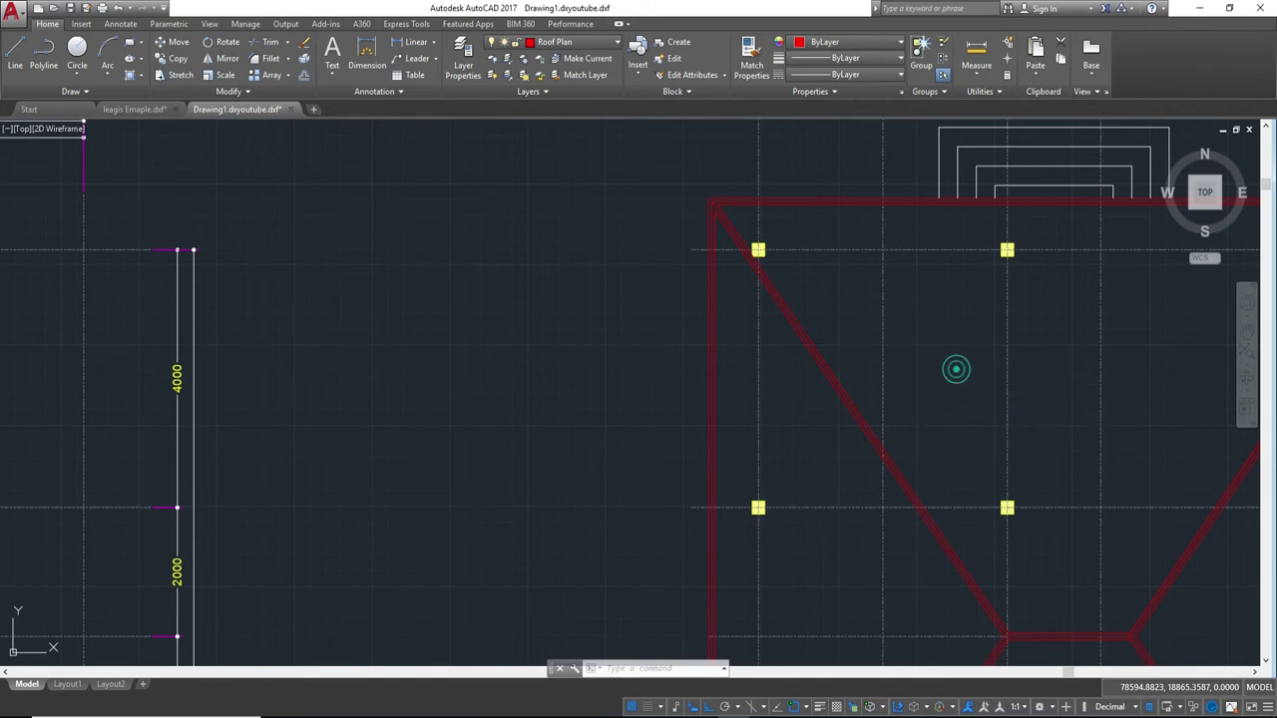
pyautogui.scroll(-5, 1007, 342)
pyautogui.moveTo(1055, 393); pyautogui.dragTo(977, 293, button='middle')
pyautogui.scroll(3, 978, 294)
pyautogui.scroll(2, 1004, 365)
pyautogui.moveTo(1004, 365); pyautogui.dragTo(935, 233, button='middle')
pyautogui.scroll(2, 987, 325)
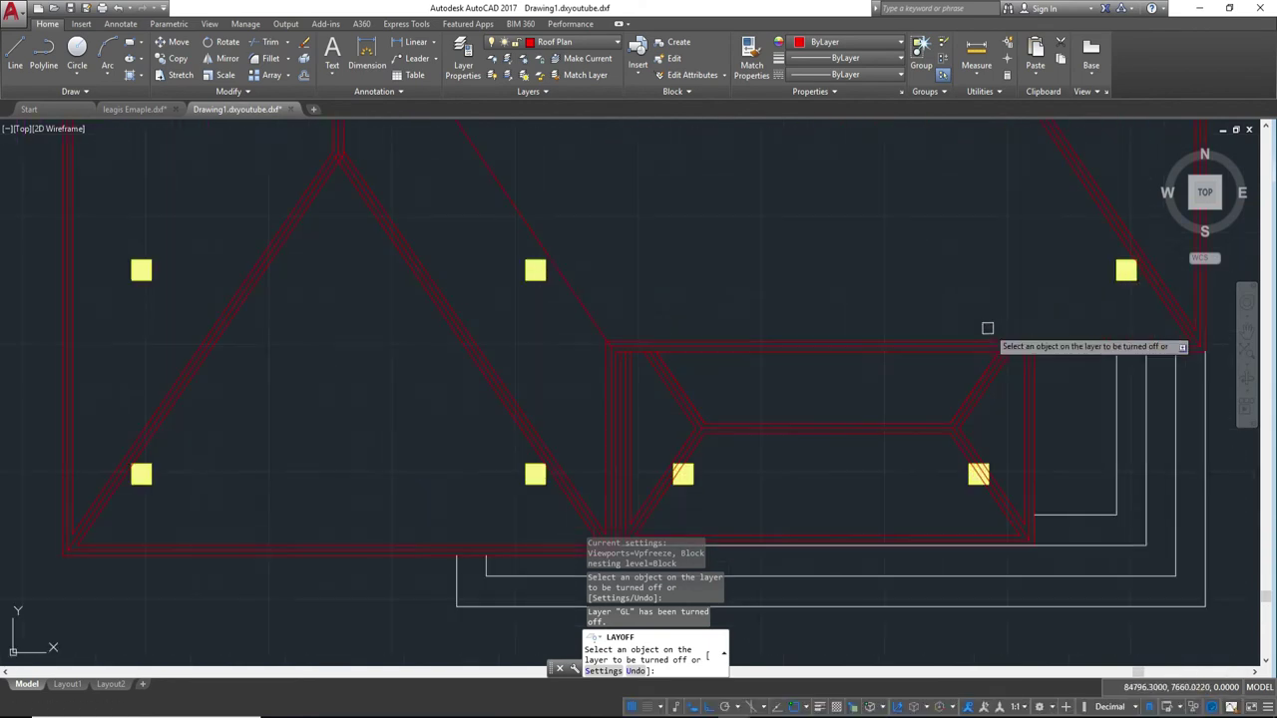
pyautogui.scroll(-2, 1036, 413)
pyautogui.moveTo(807, 169); pyautogui.dragTo(851, 228, button='middle')
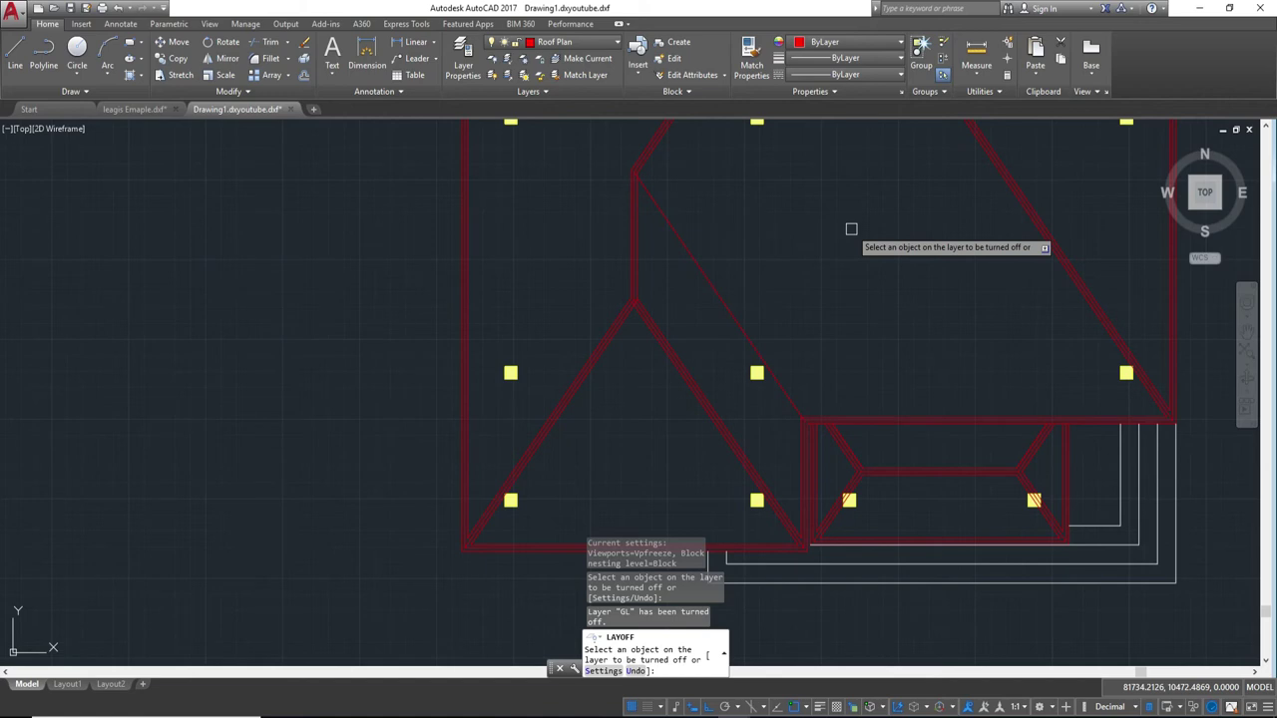
pyautogui.press('Escape')
pyautogui.scroll(-3, 828, 229)
pyautogui.scroll(1, 853, 329)
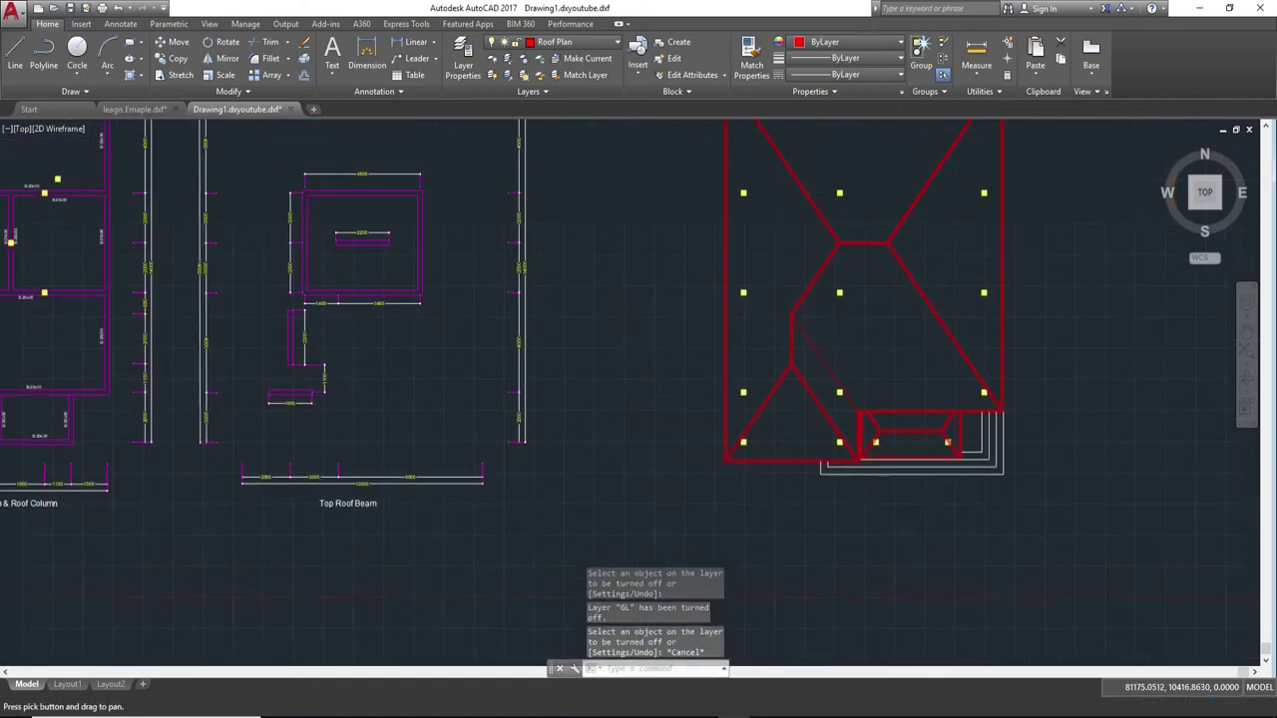
# - Hatch the left roof slope with AR-B88 pattern in colour 205,105,40
pyautogui.click(902, 393)
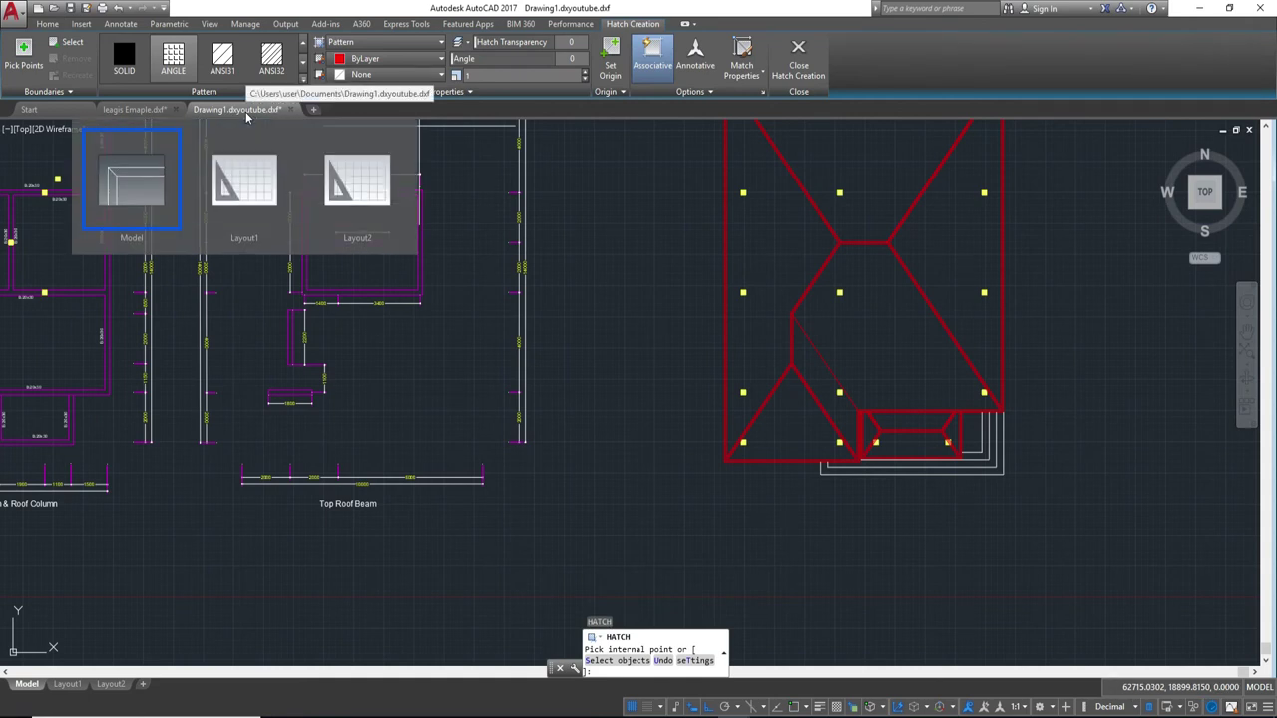
pyautogui.click(304, 82)
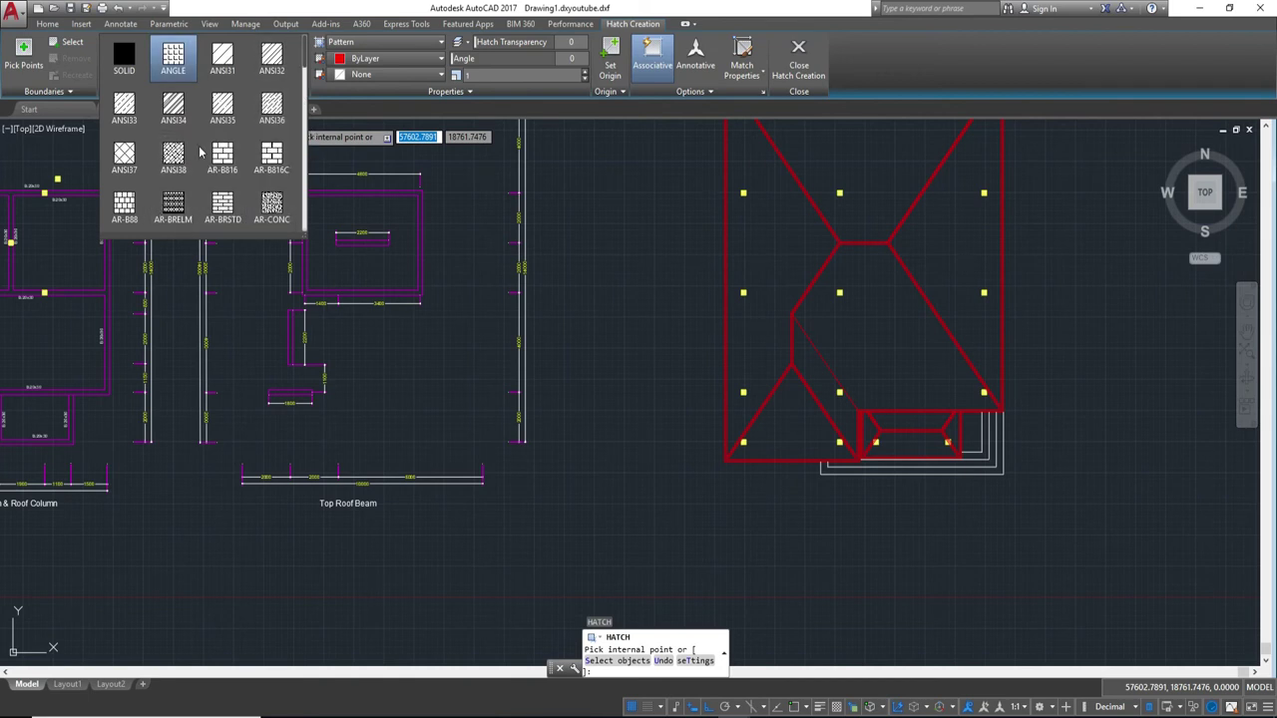
pyautogui.scroll(-1, 222, 122)
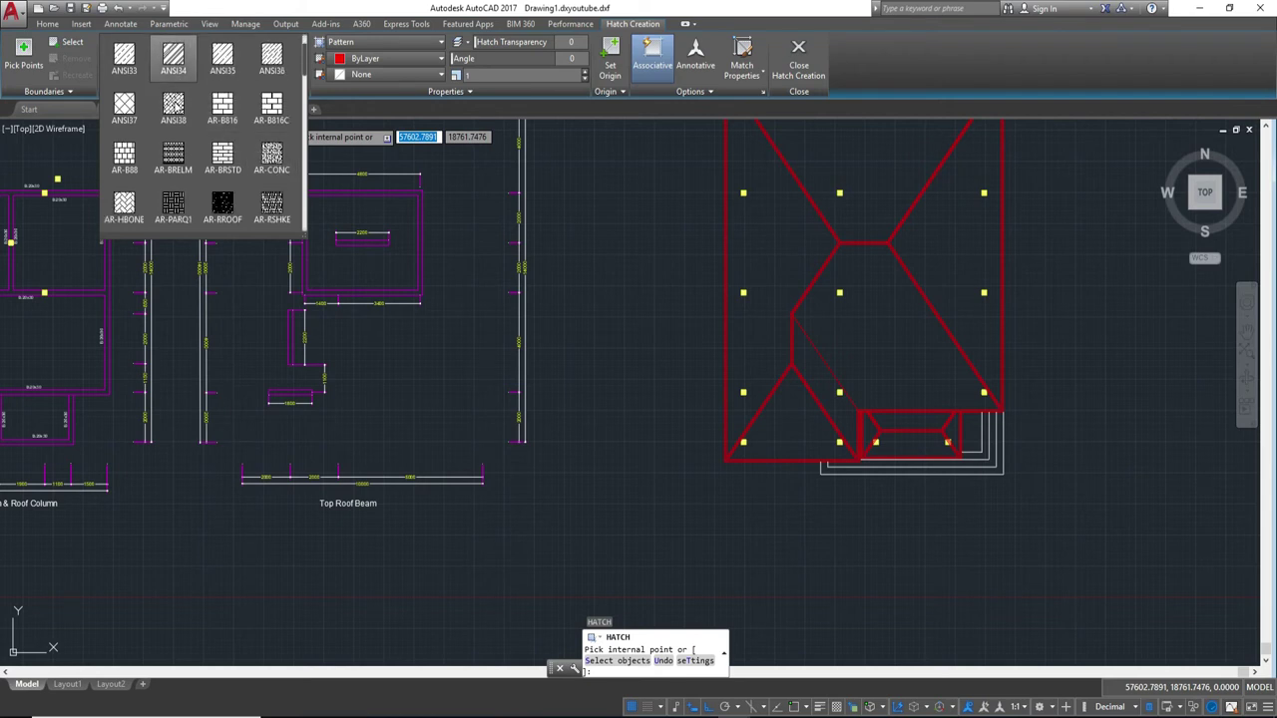
pyautogui.click(139, 152)
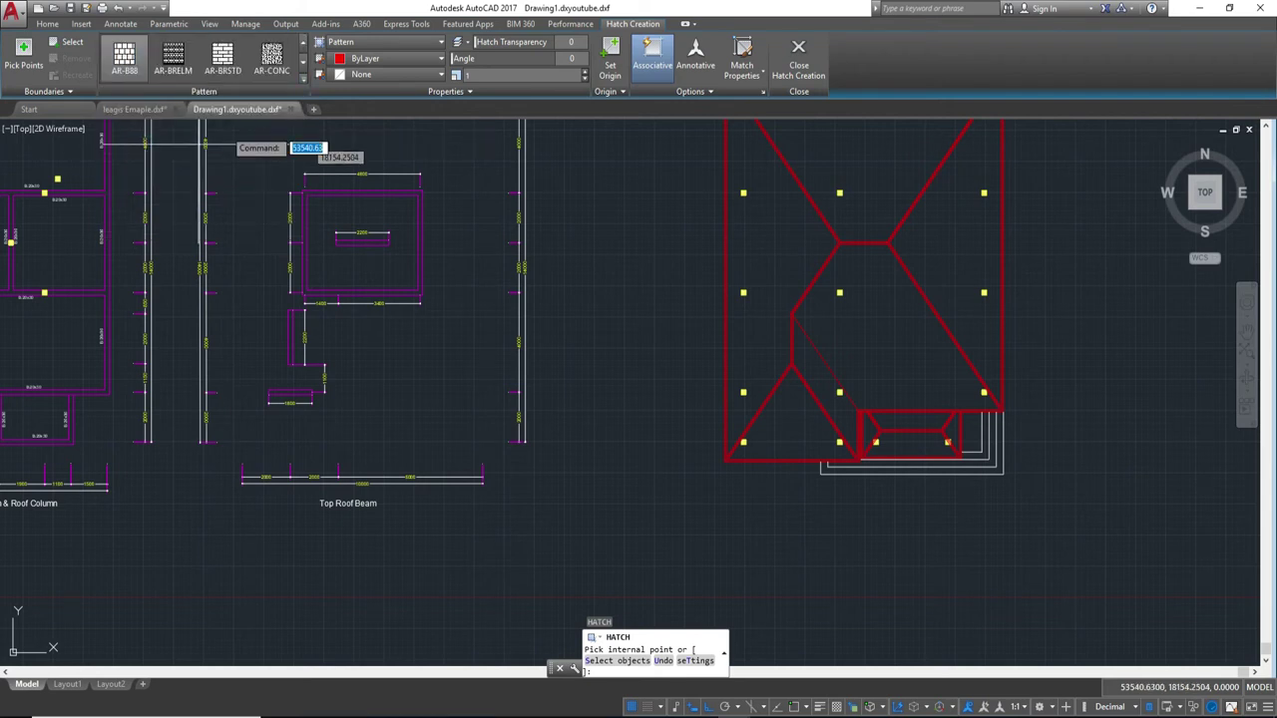
pyautogui.click(765, 237)
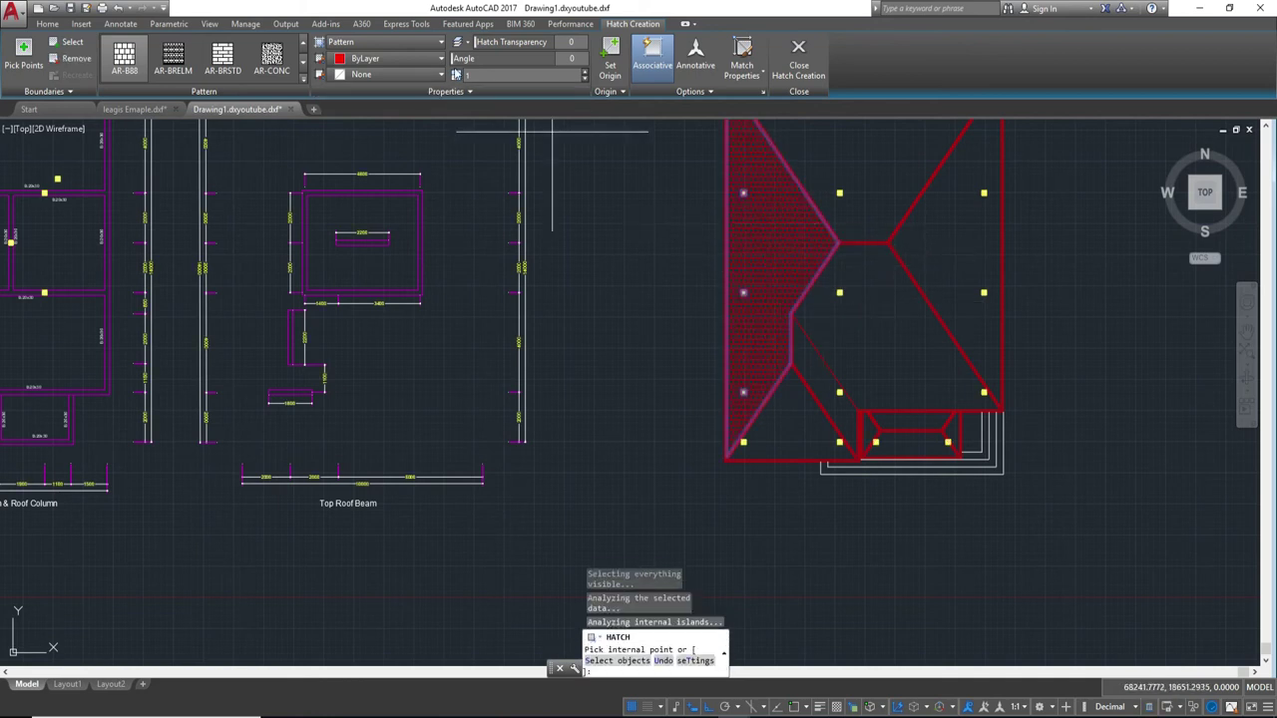
pyautogui.click(424, 65)
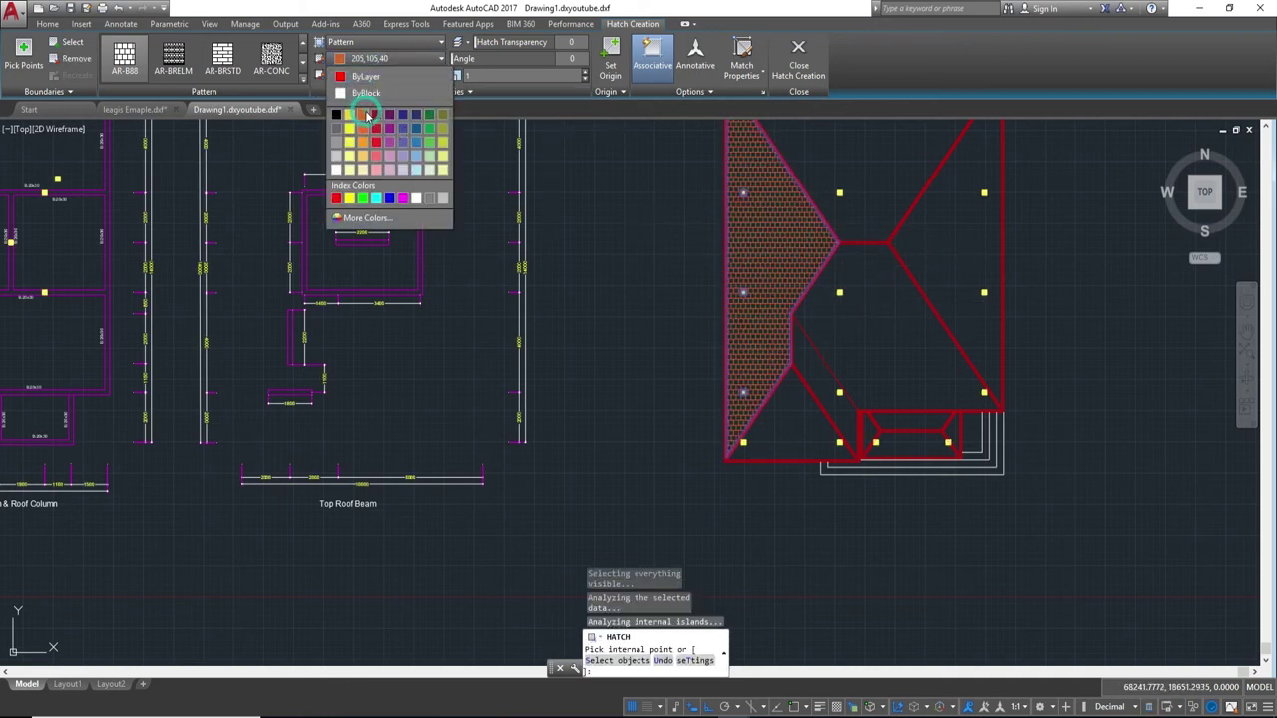
pyautogui.click(367, 116)
# - Fill the top and central trapezoid roof slopes with the same hatch
pyautogui.click(851, 168)
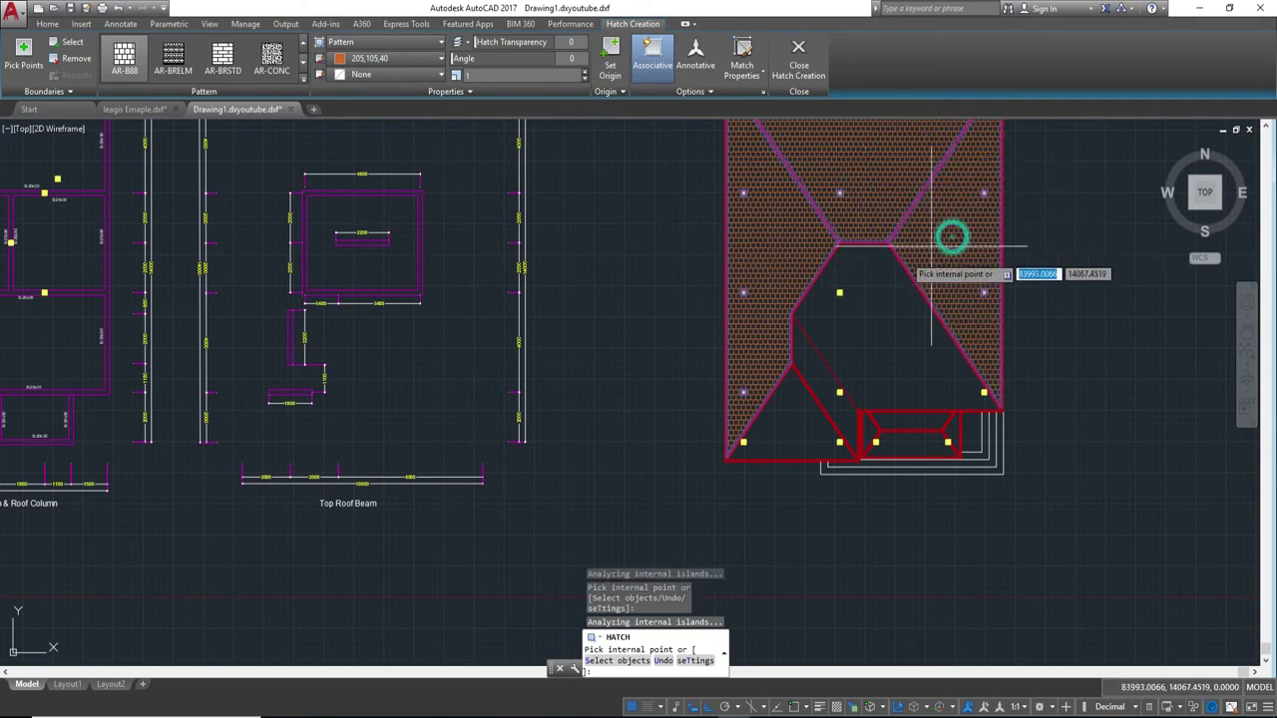
pyautogui.click(884, 318)
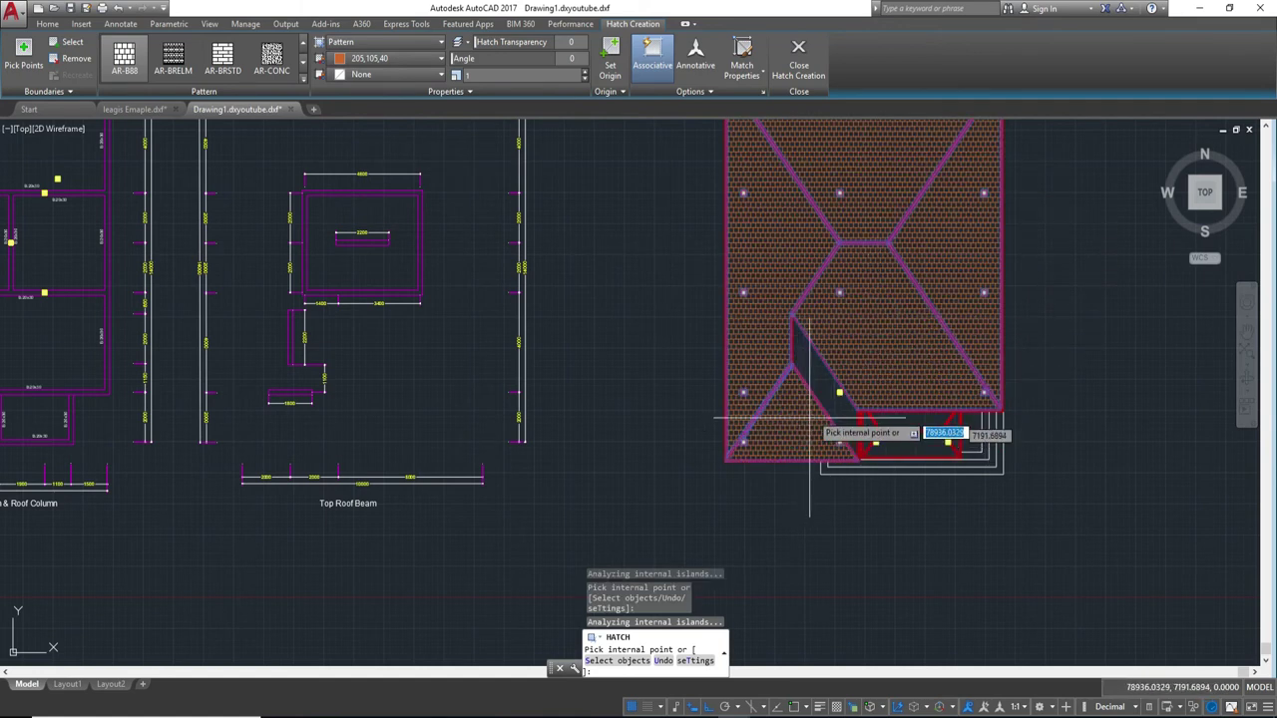
pyautogui.scroll(3, 810, 419)
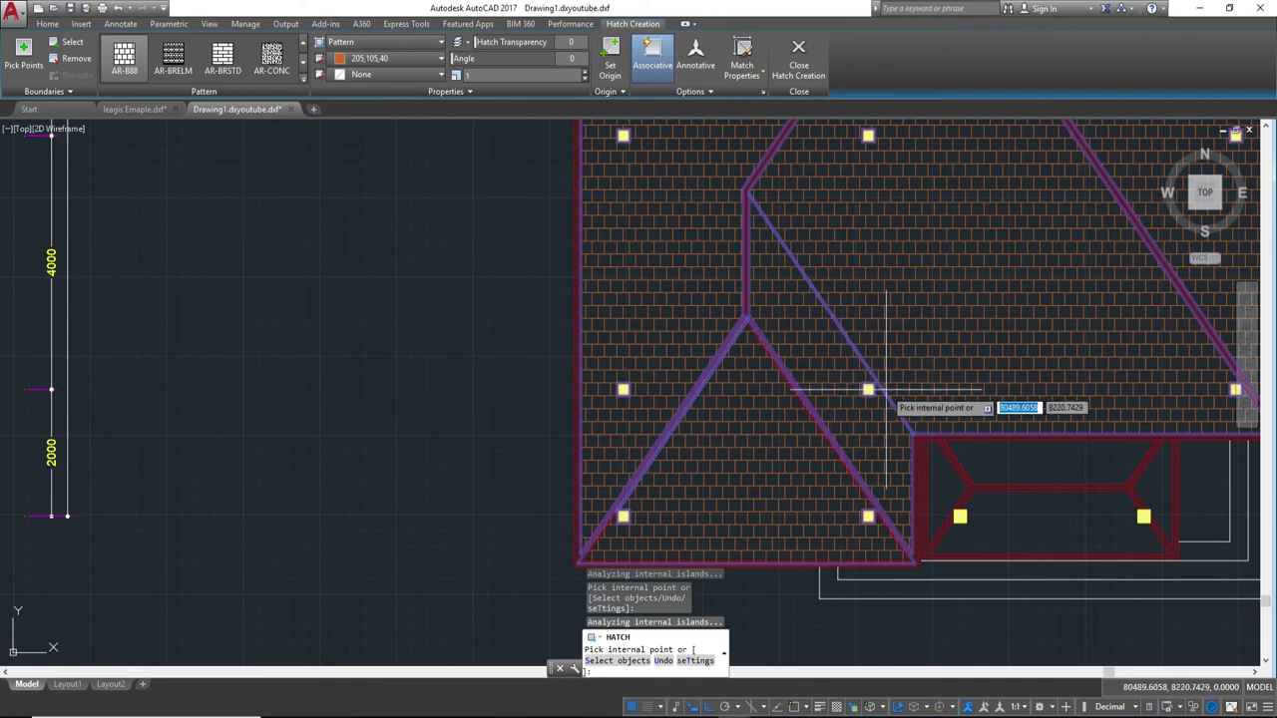
pyautogui.scroll(4, 983, 439)
pyautogui.scroll(2, 928, 498)
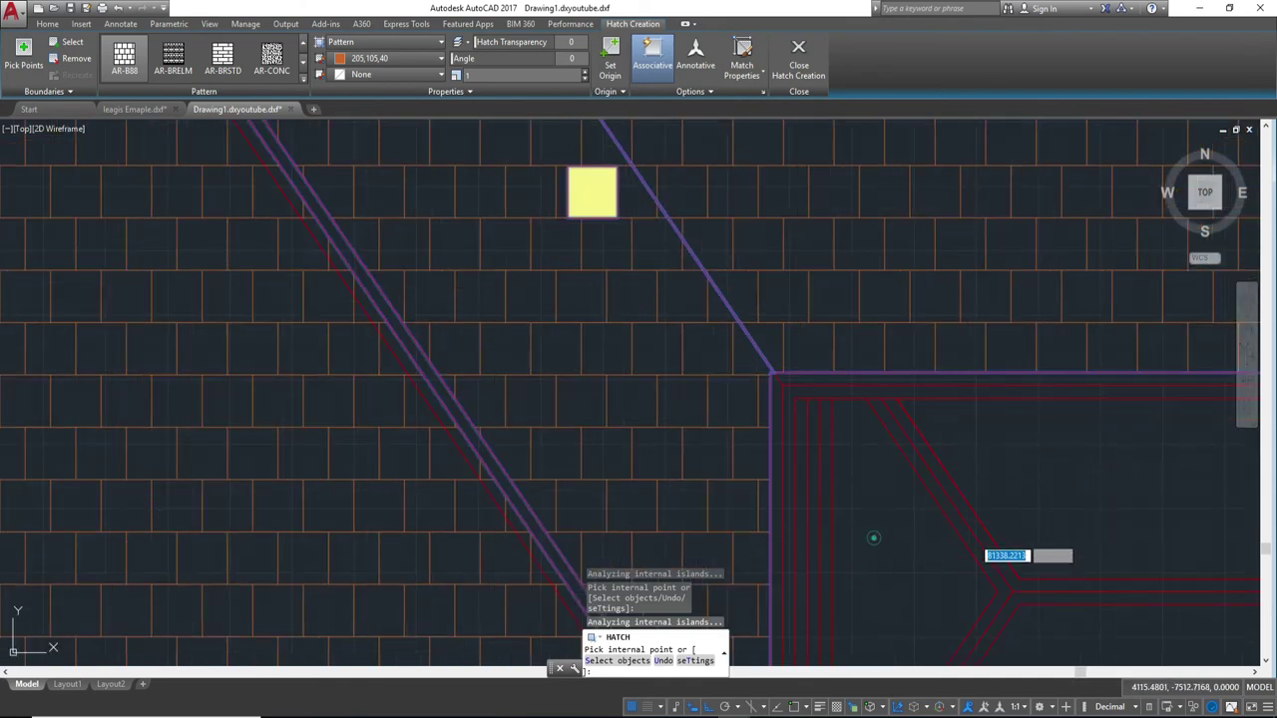
pyautogui.scroll(-3, 1104, 481)
pyautogui.scroll(-1, 998, 419)
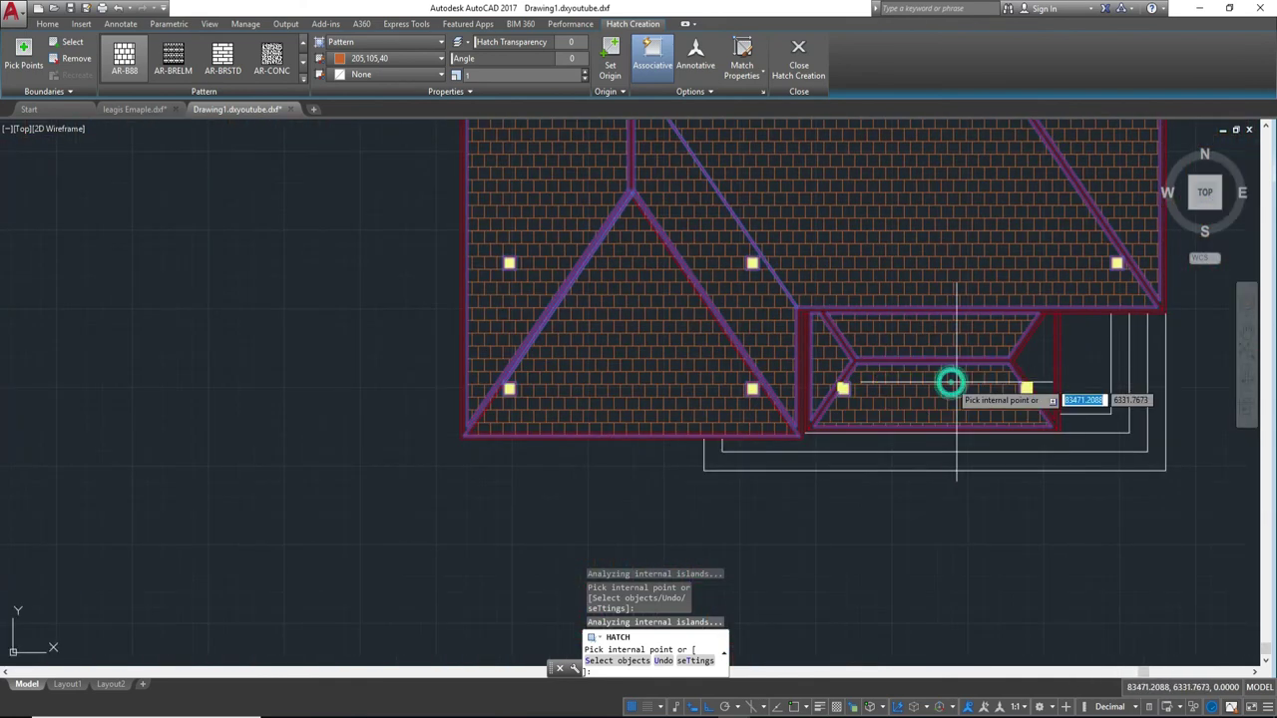
pyautogui.scroll(-3, 958, 300)
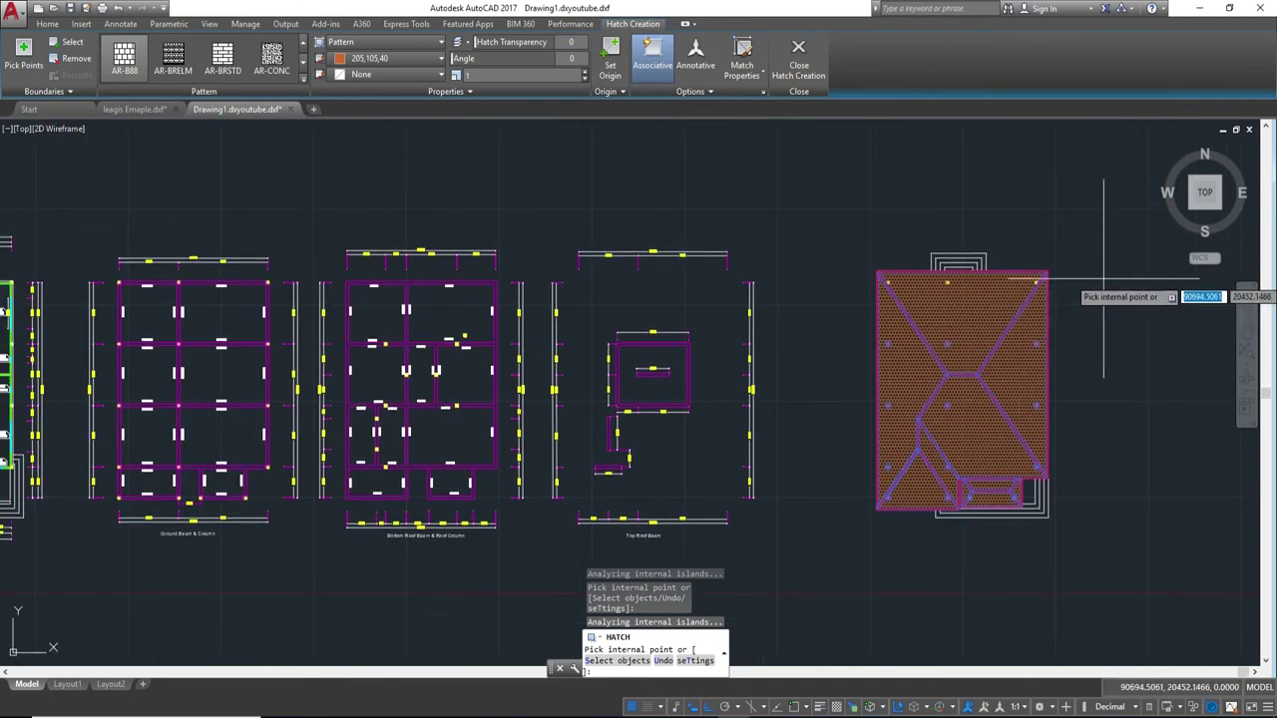
pyautogui.press('Escape')
pyautogui.scroll(4, 1008, 345)
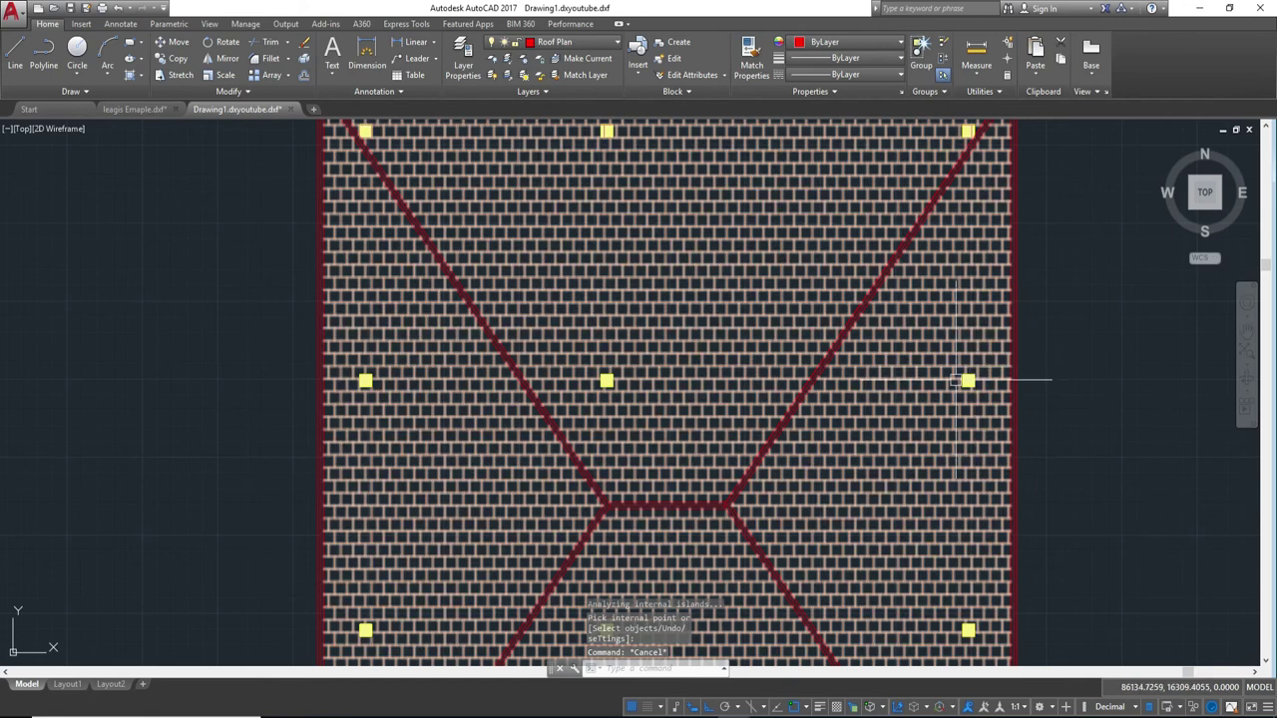
# - Turn all hidden layers back on with LAYON
pyautogui.moveTo(956, 380); pyautogui.dragTo(1113, 231, button='middle')
pyautogui.scroll(-2, 1040, 291)
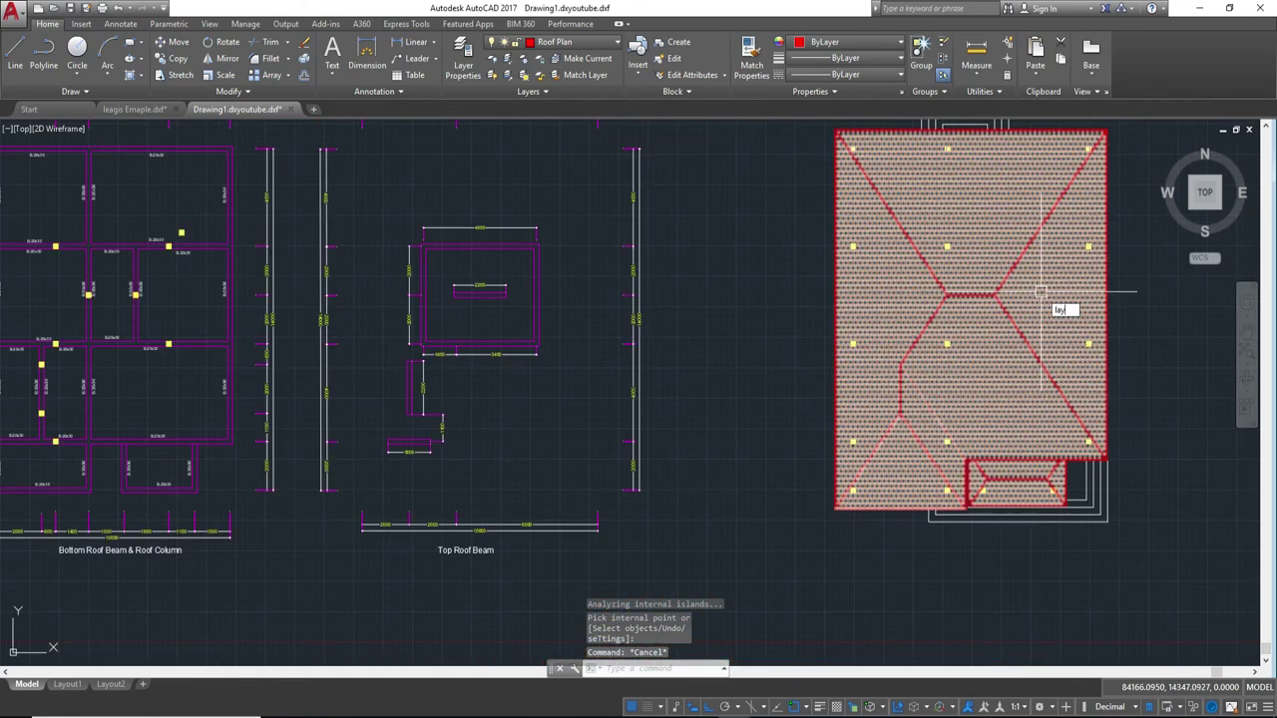
pyautogui.write('on')
pyautogui.press('Return')
pyautogui.scroll(2, 1088, 317)
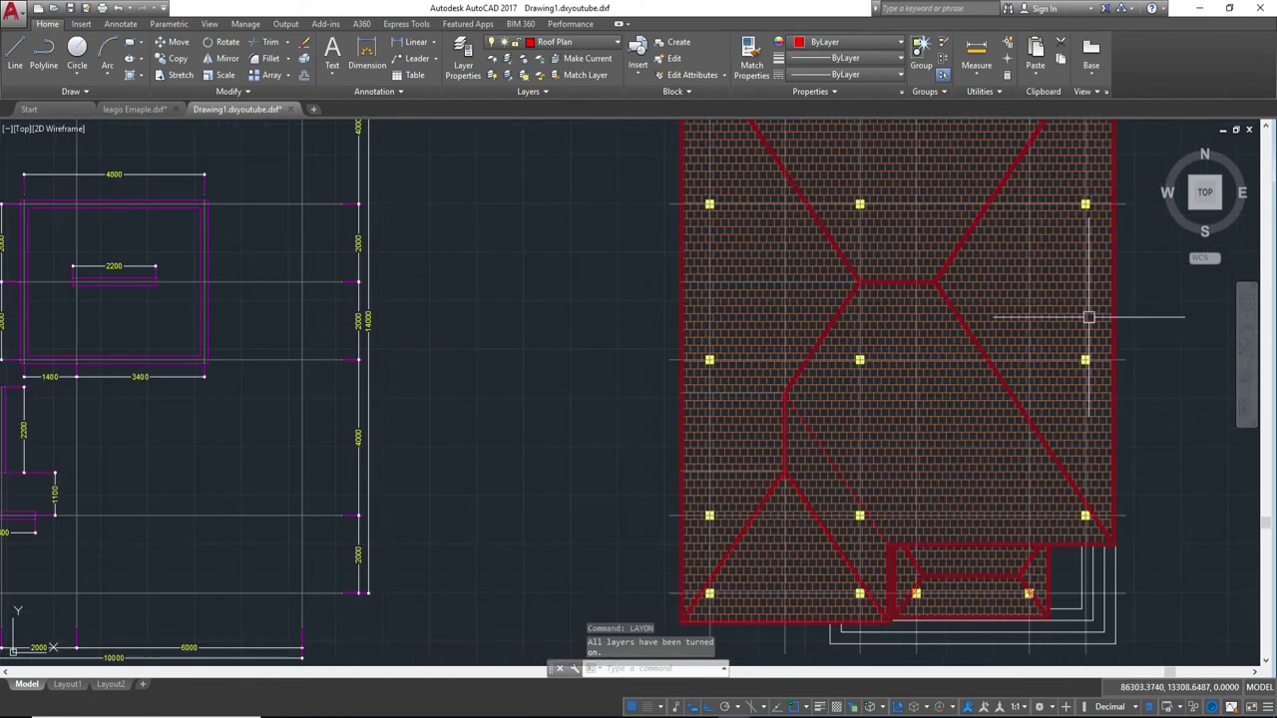
pyautogui.scroll(-2, 1089, 317)
# - Place an 825 linear dimension below the porch roof's left corner
pyautogui.moveTo(1090, 431); pyautogui.dragTo(828, 317, button='middle')
pyautogui.moveTo(824, 317)
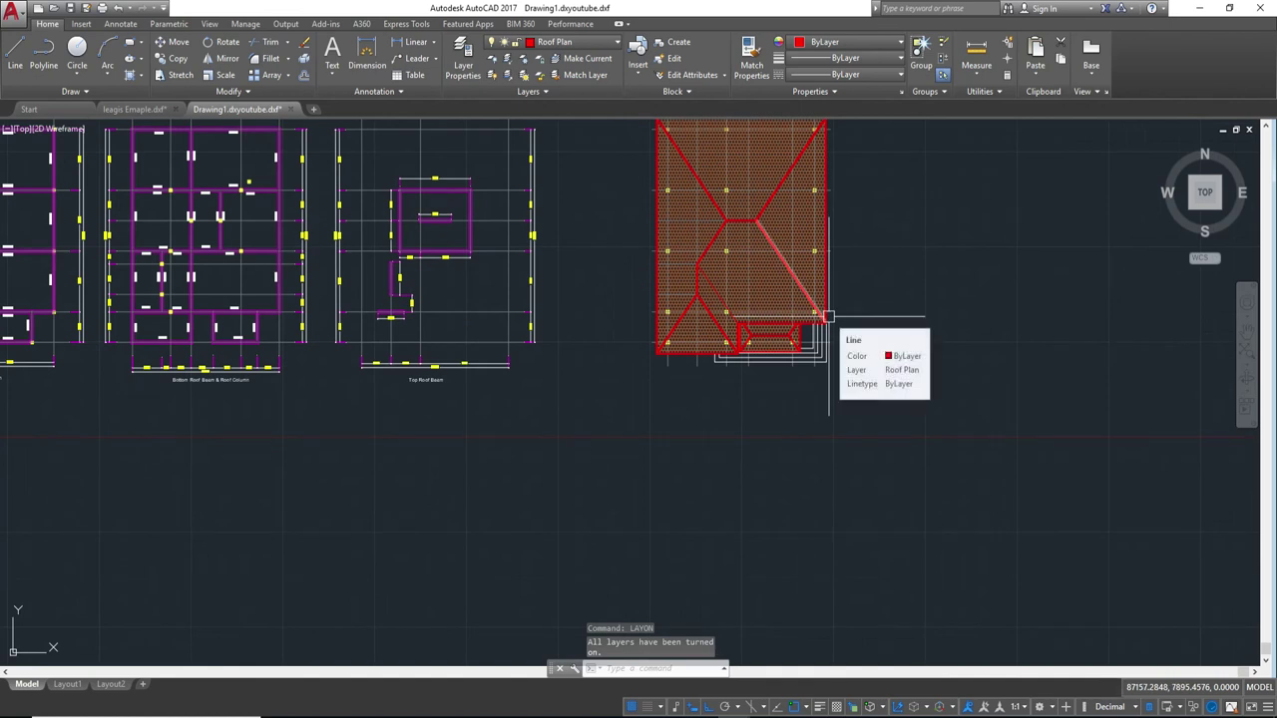
pyautogui.moveTo(653, 308); pyautogui.dragTo(877, 396, button='middle')
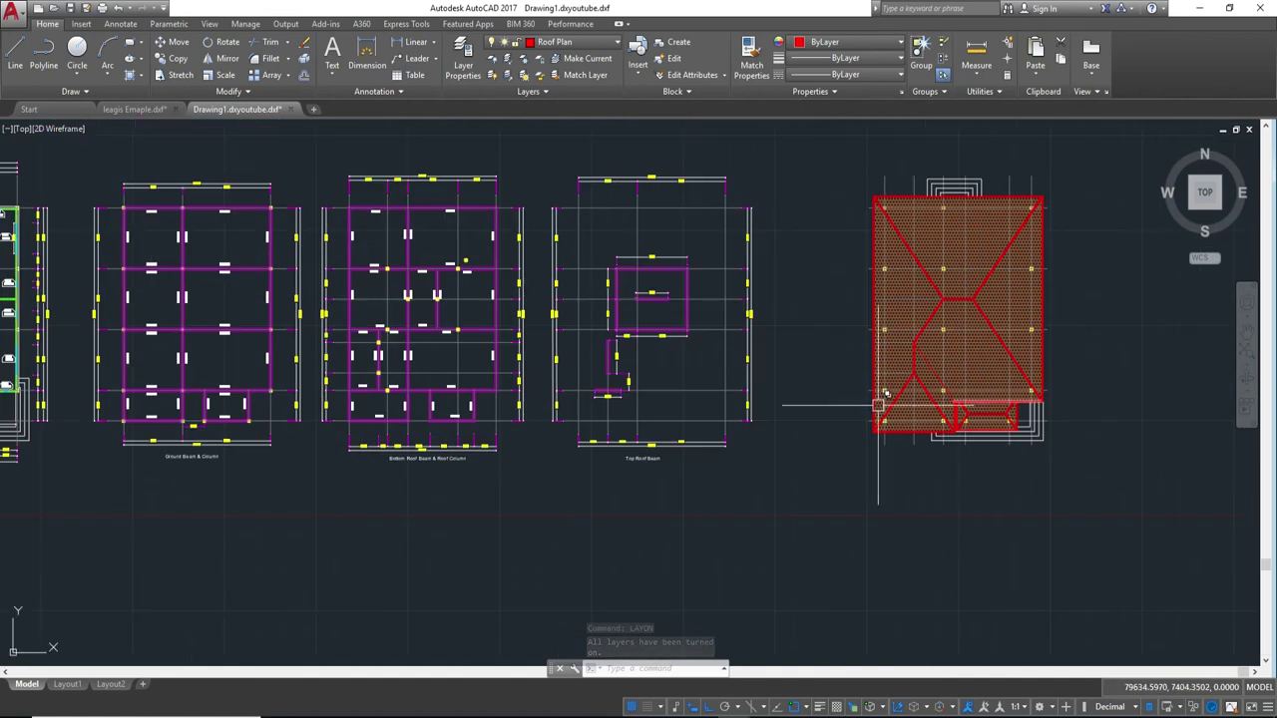
pyautogui.scroll(2, 877, 396)
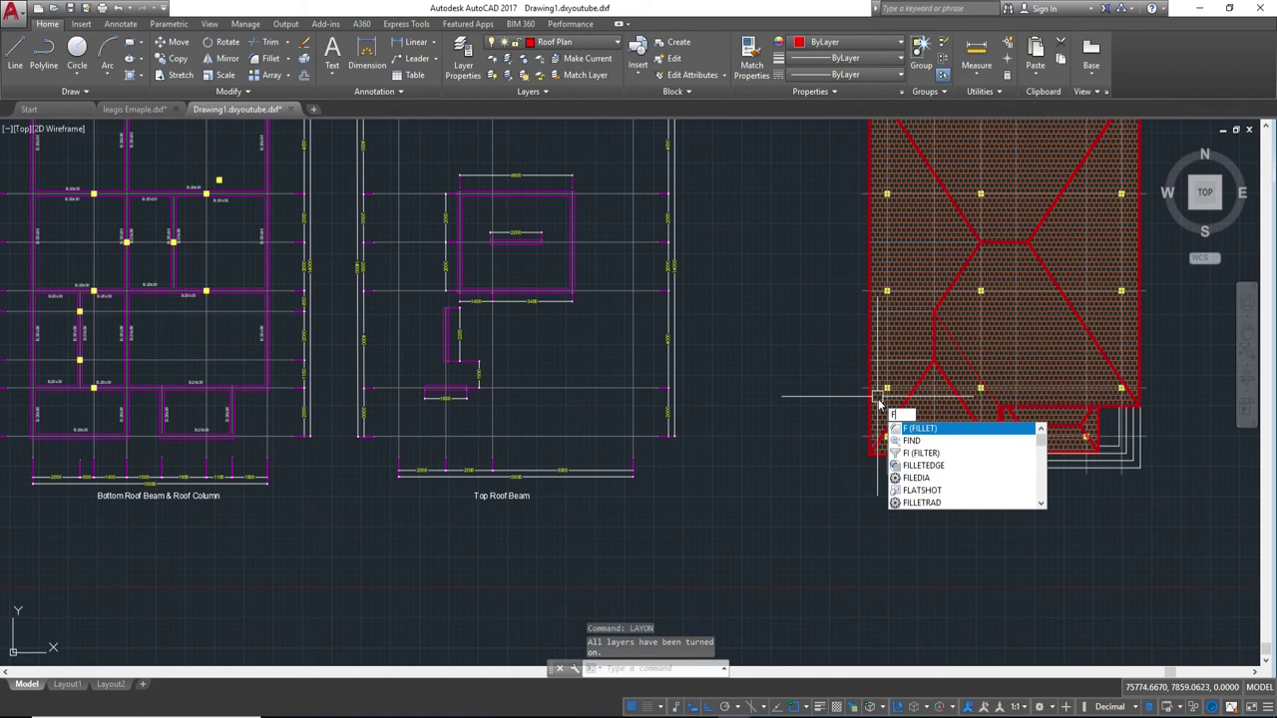
pyautogui.press('BackSpace')
pyautogui.press('Return')
pyautogui.scroll(3, 878, 410)
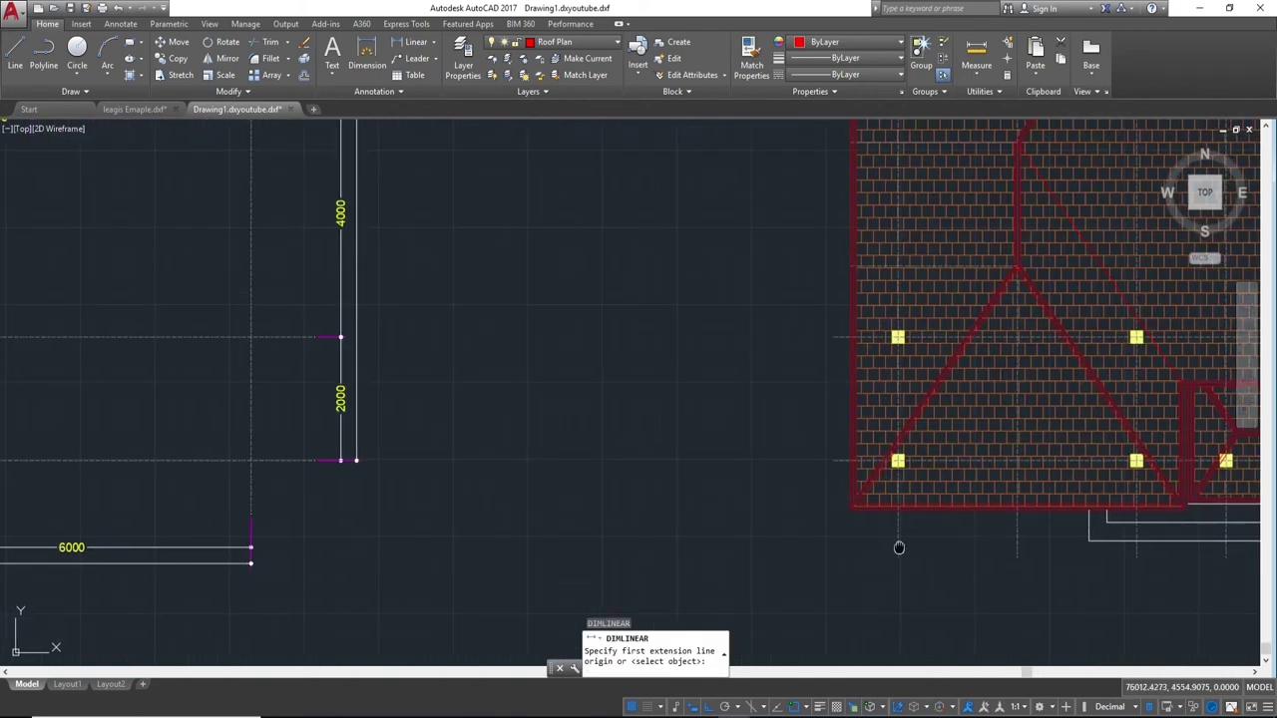
pyautogui.scroll(4, 898, 545)
pyautogui.scroll(-5, 585, 433)
pyautogui.scroll(2, 827, 433)
pyautogui.scroll(3, 812, 436)
pyautogui.scroll(-2, 717, 419)
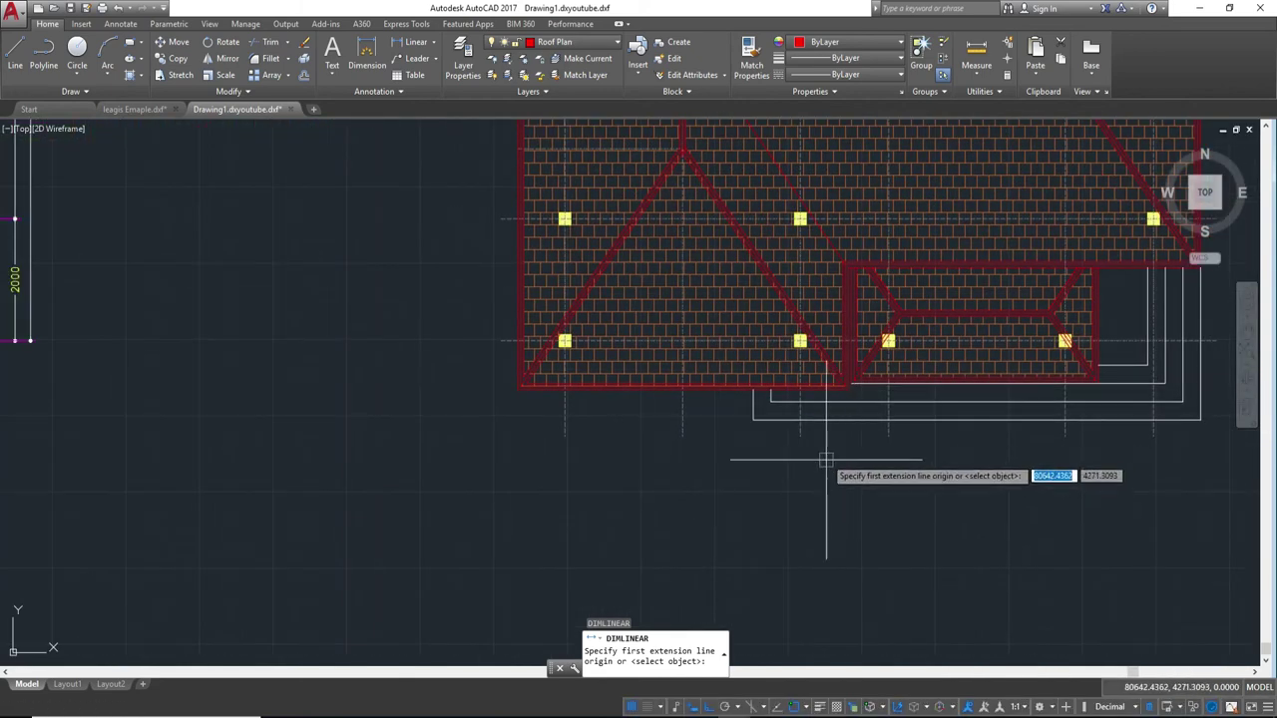
pyautogui.scroll(4, 898, 405)
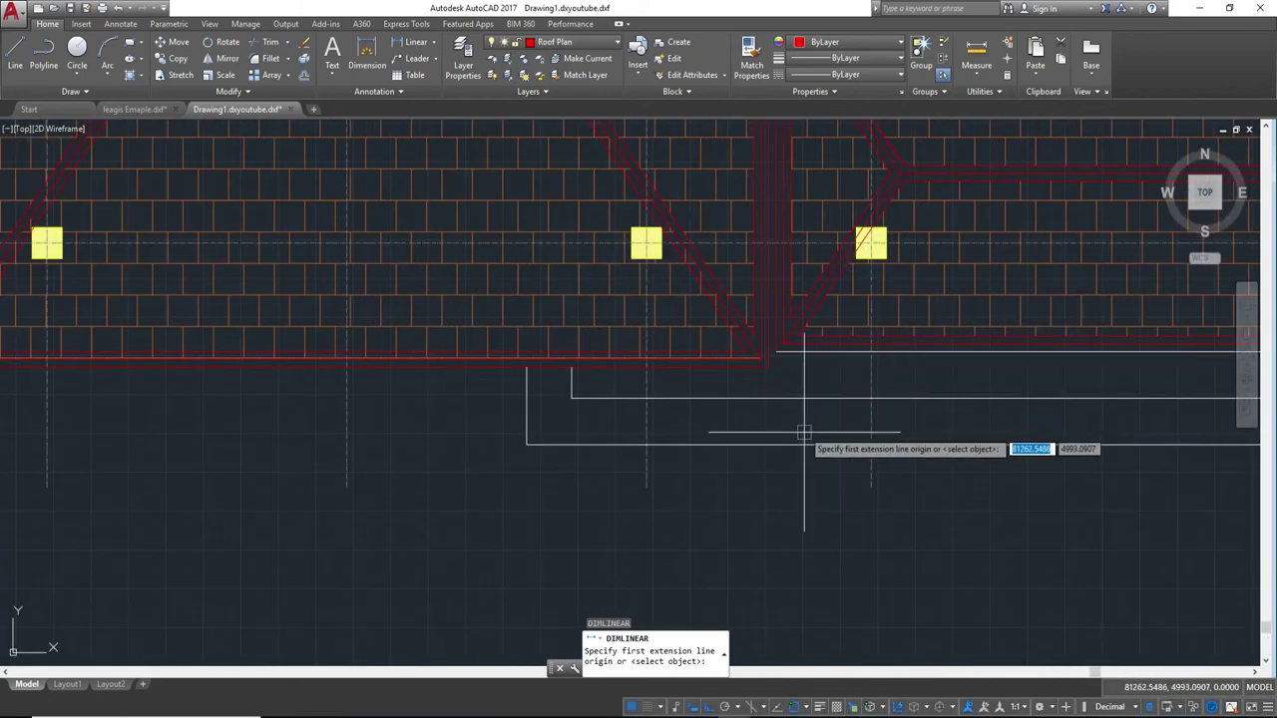
pyautogui.scroll(2, 803, 409)
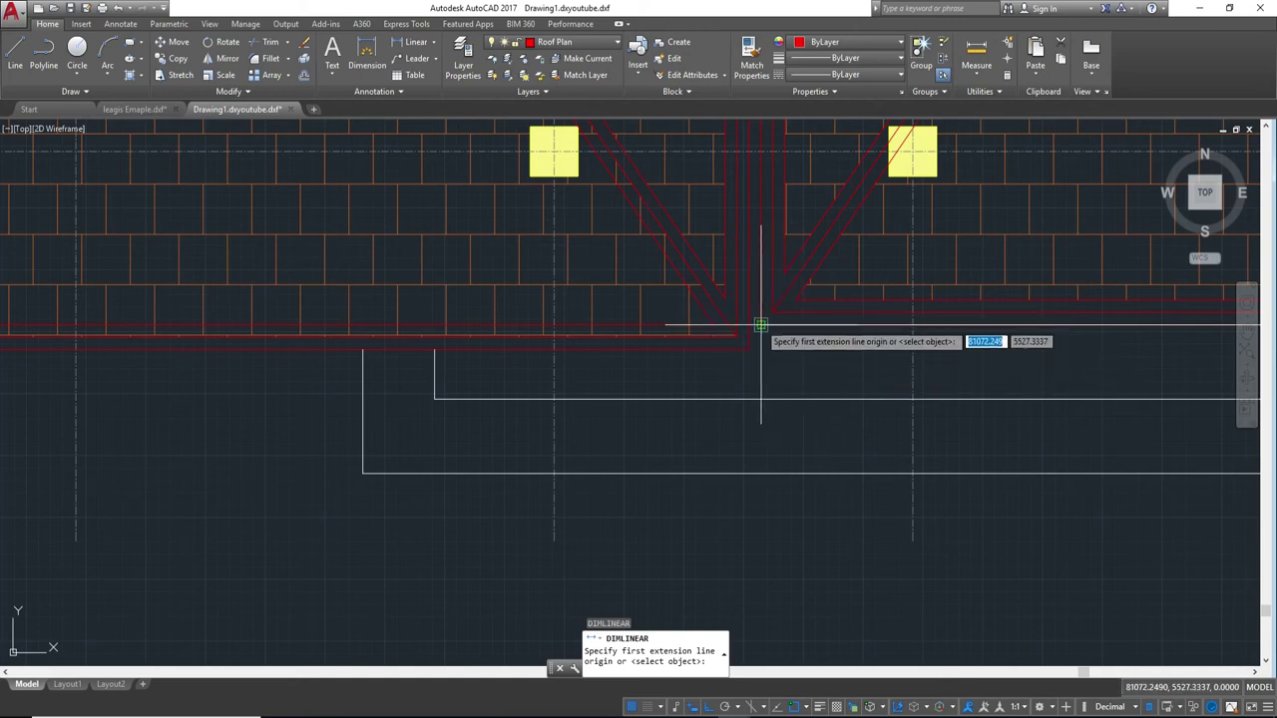
pyautogui.click(762, 324)
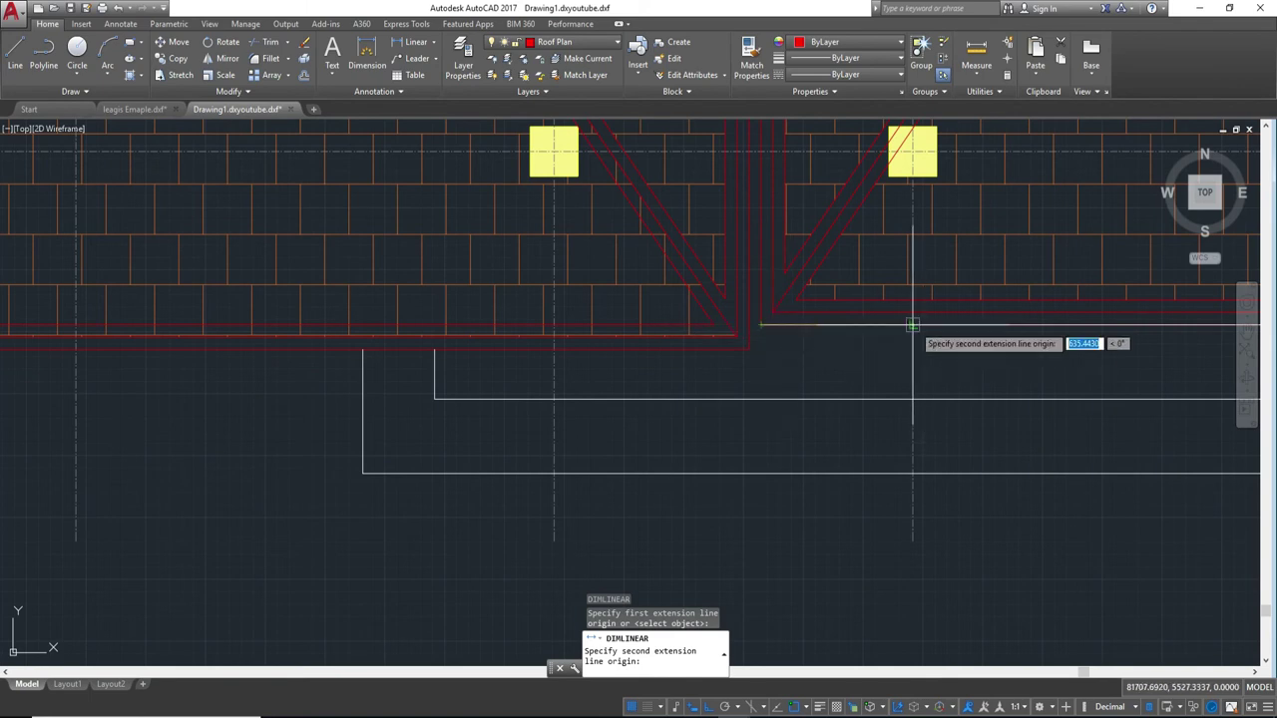
pyautogui.scroll(-3, 912, 324)
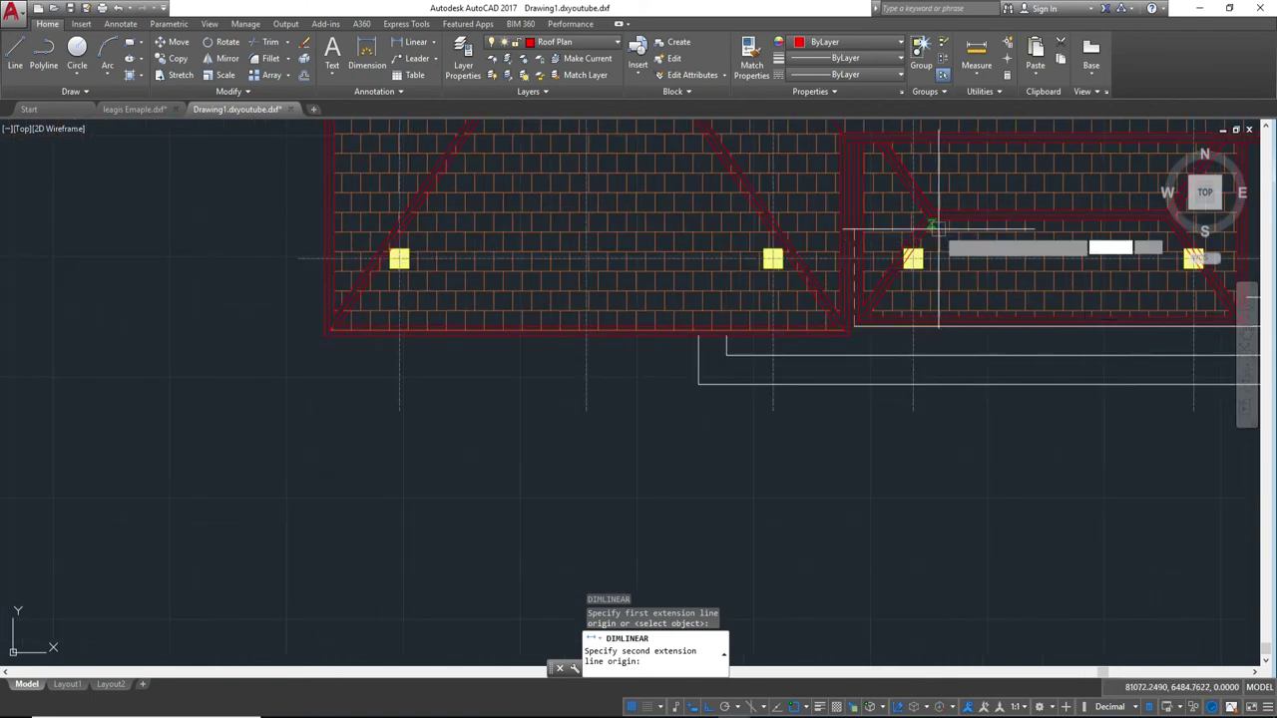
pyautogui.scroll(6, 935, 223)
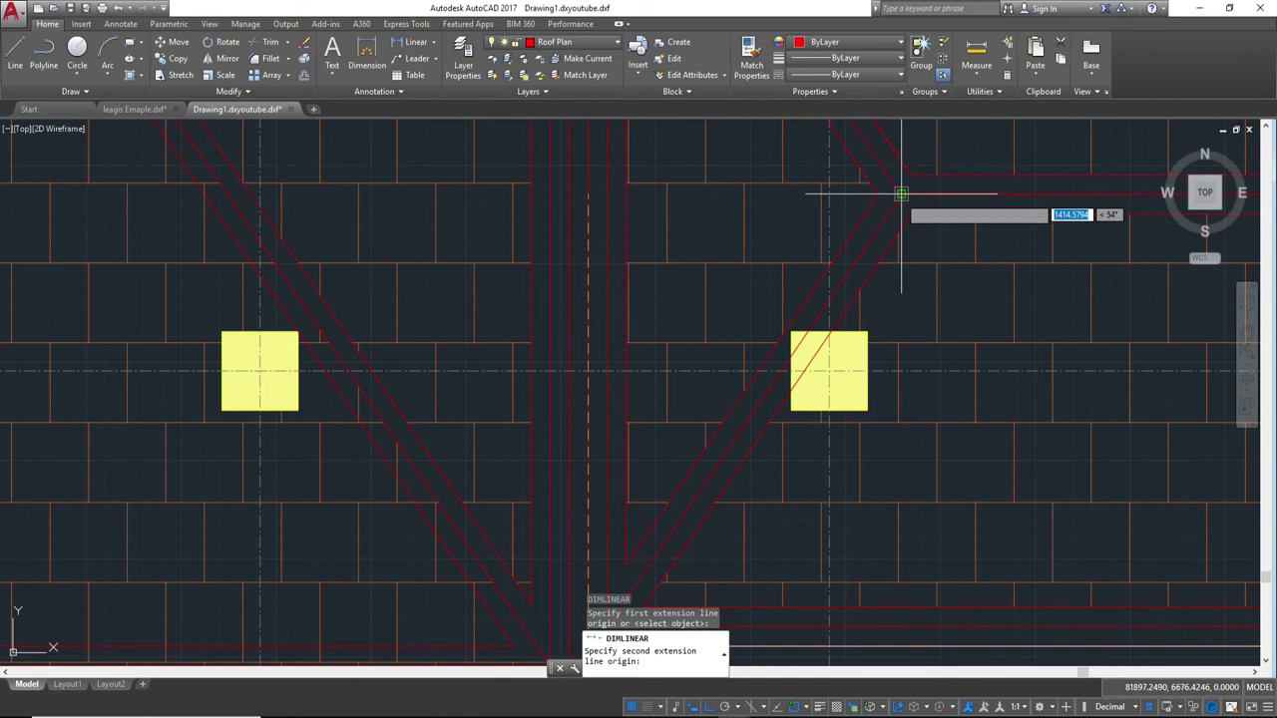
pyautogui.click(901, 194)
pyautogui.moveTo(874, 551); pyautogui.dragTo(878, 513, button='middle')
pyautogui.scroll(-2, 941, 357)
pyautogui.scroll(-2, 944, 385)
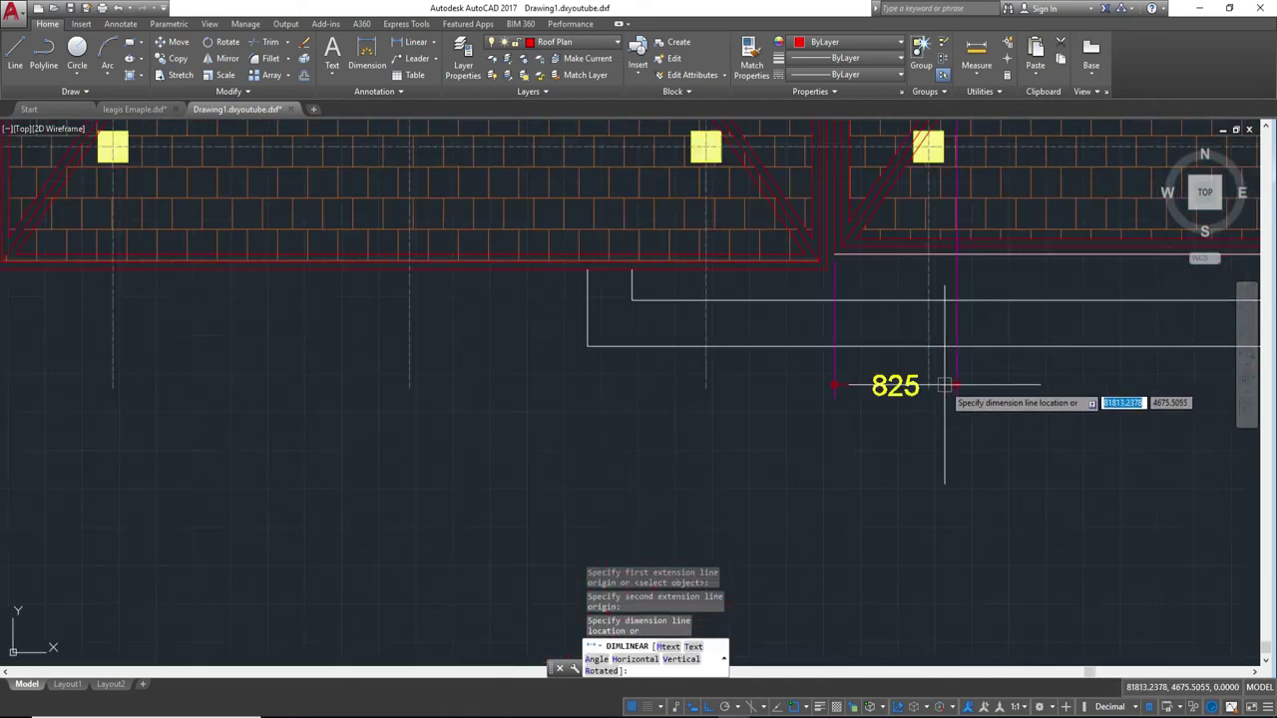
pyautogui.scroll(-2, 944, 385)
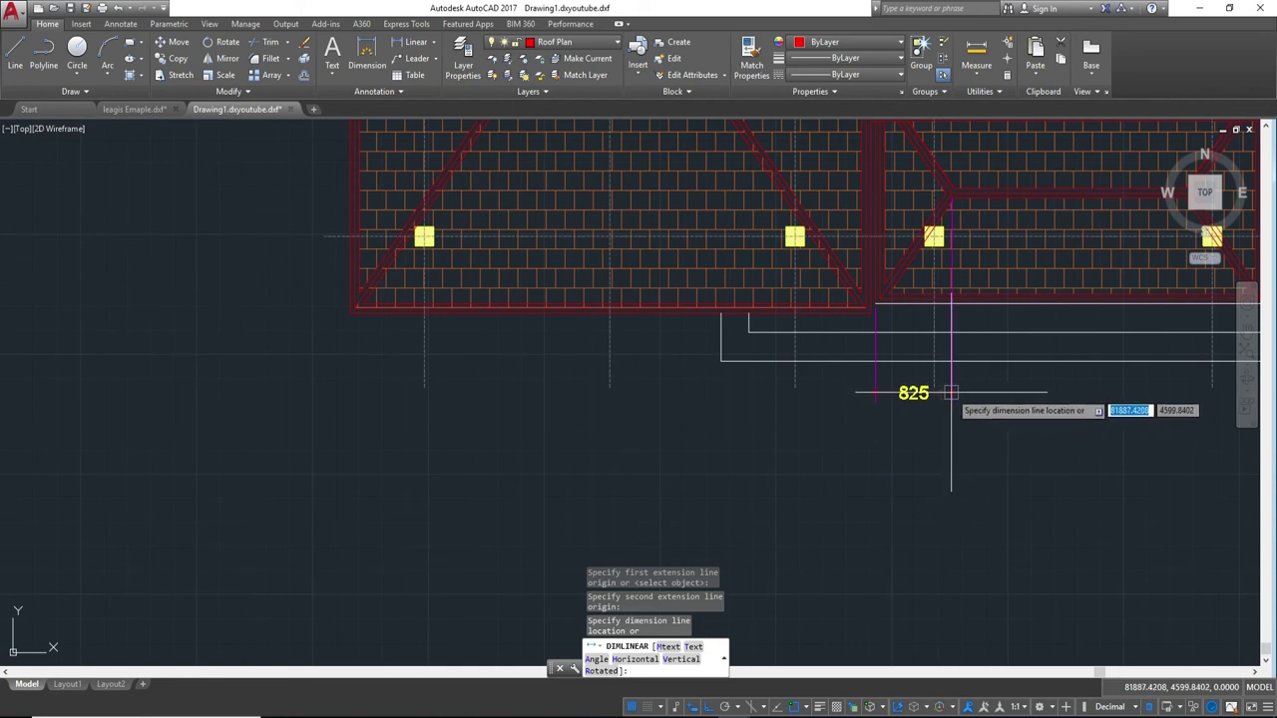
pyautogui.click(952, 399)
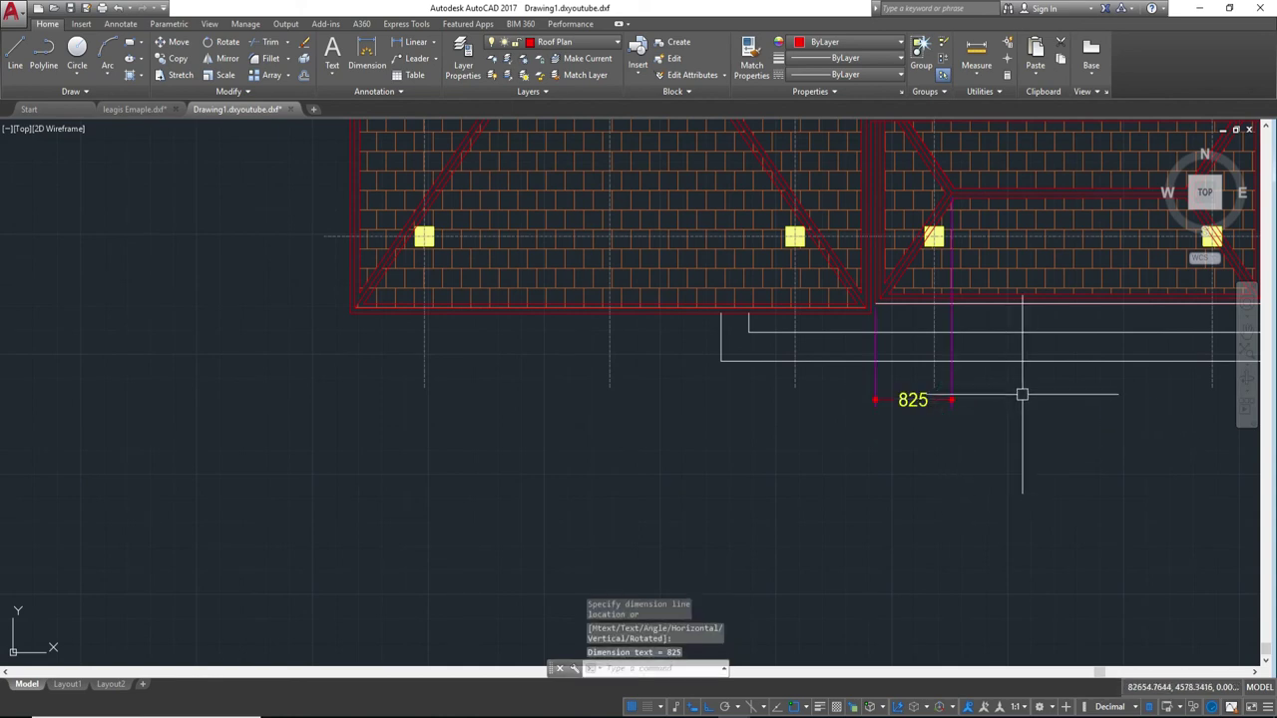
# - Continue the chain with 2550 and 825 dimensions using DIMCONTINUE
pyautogui.moveTo(1003, 350); pyautogui.dragTo(954, 361, button='middle')
pyautogui.write('dco')
pyautogui.press('Return')
pyautogui.moveTo(1047, 399); pyautogui.dragTo(784, 408, button='middle')
pyautogui.scroll(2, 784, 408)
pyautogui.scroll(2, 889, 291)
pyautogui.scroll(-3, 889, 292)
pyautogui.scroll(5, 835, 370)
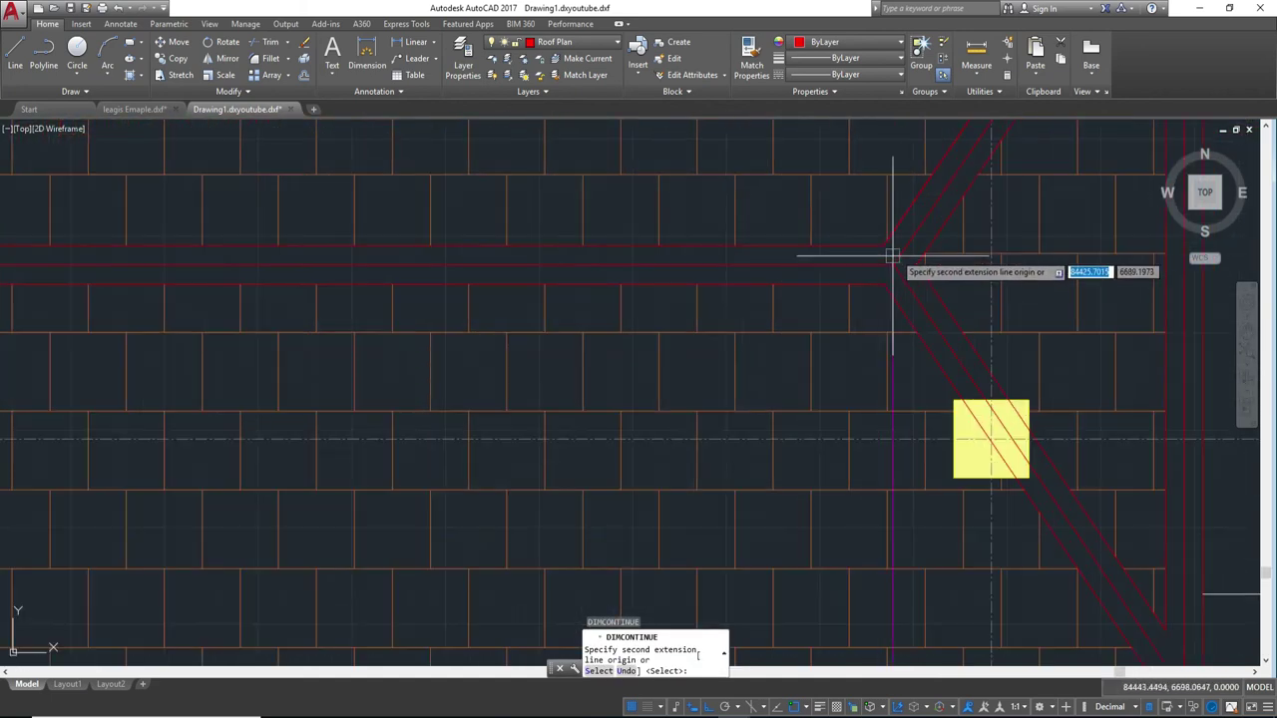
pyautogui.click(894, 264)
pyautogui.scroll(-3, 847, 362)
pyautogui.scroll(3, 866, 434)
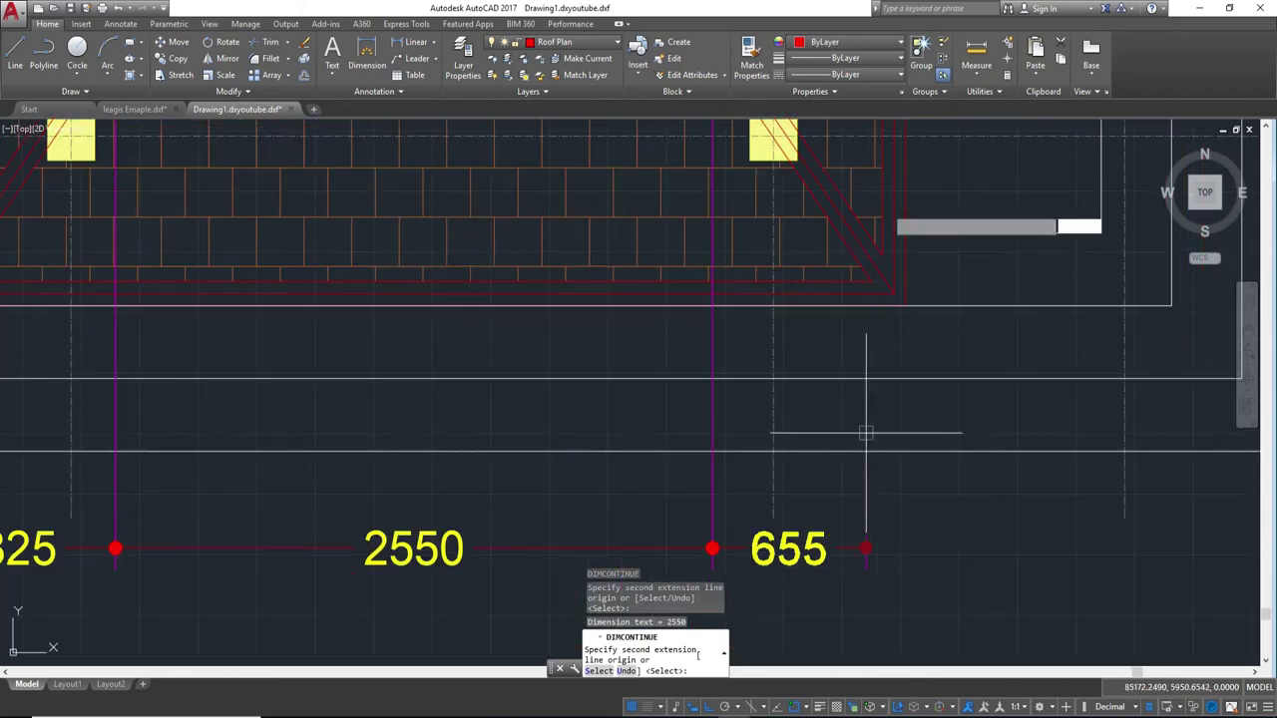
pyautogui.click(905, 305)
pyautogui.scroll(-2, 868, 310)
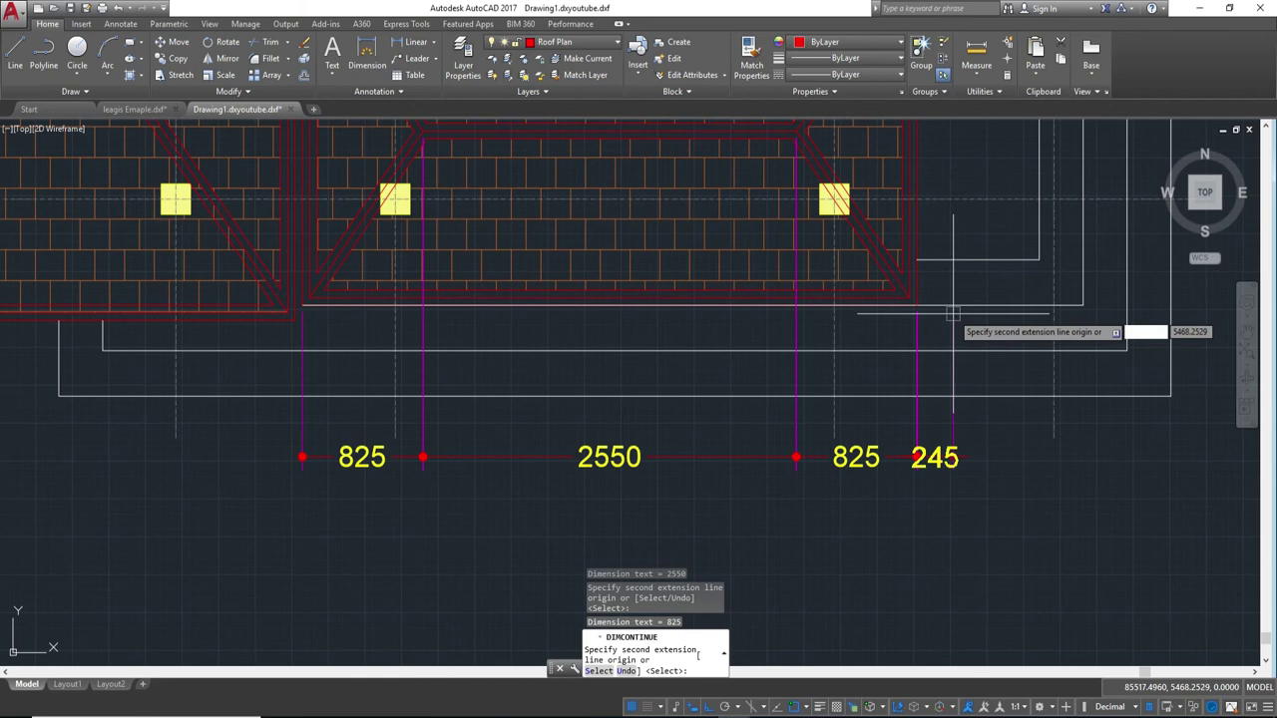
pyautogui.press('Escape')
pyautogui.moveTo(516, 299); pyautogui.dragTo(786, 378, button='middle')
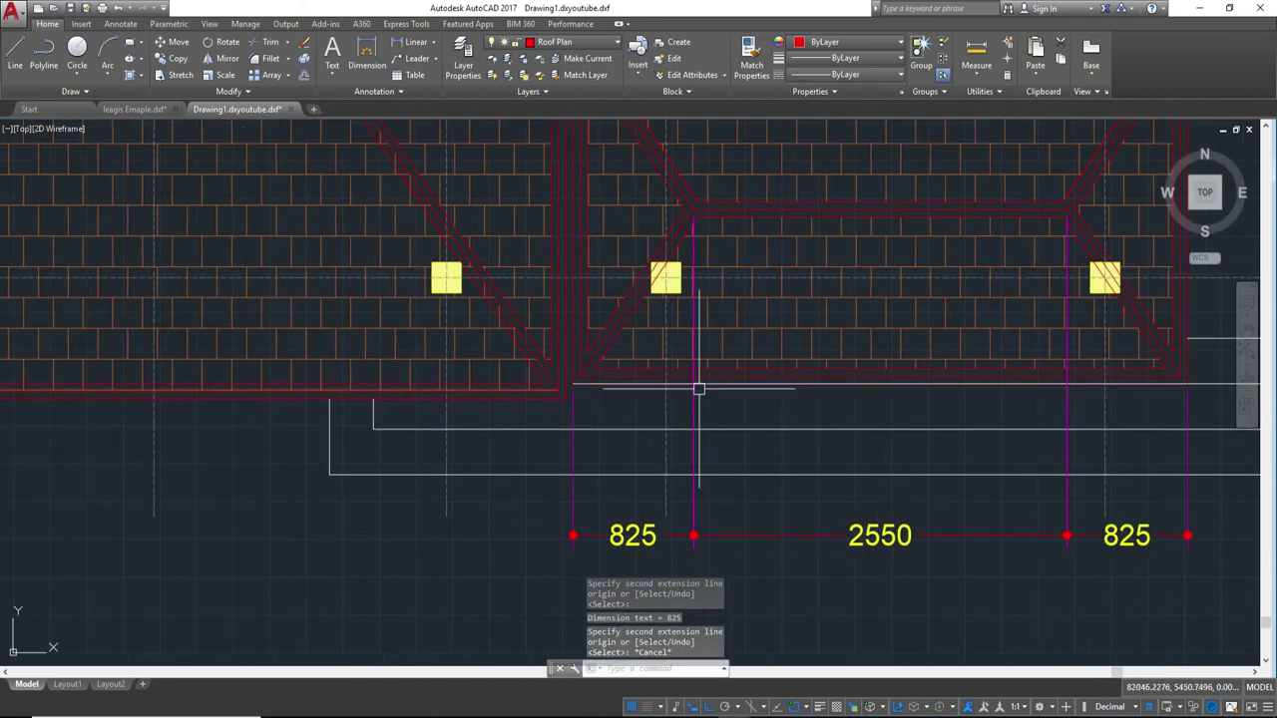
pyautogui.scroll(-4, 693, 374)
# - Add a 2000 linear dimension at the left start of the bottom horizontal chain
pyautogui.moveTo(689, 442); pyautogui.dragTo(779, 410, button='middle')
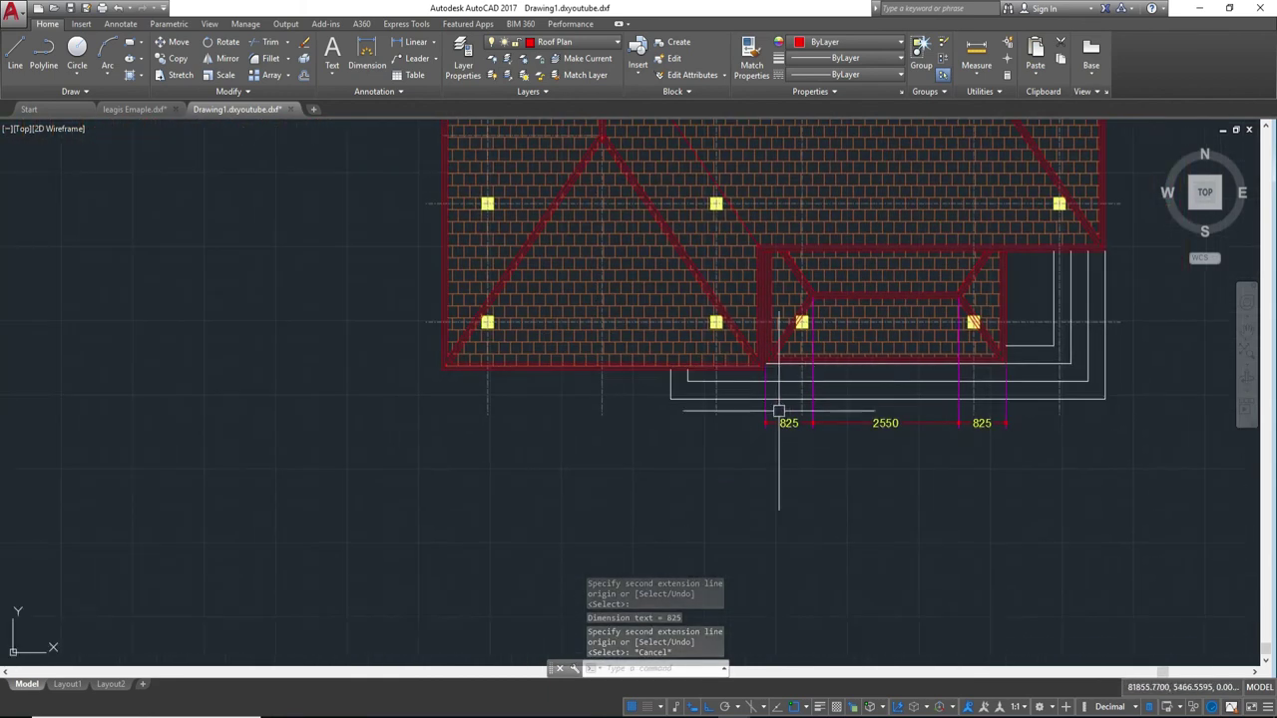
pyautogui.moveTo(658, 414)
pyautogui.mouseDown(button='middle')
pyautogui.moveTo(799, 414)
pyautogui.moveTo(886, 437)
pyautogui.mouseUp(button='middle')
pyautogui.scroll(-2, 838, 410)
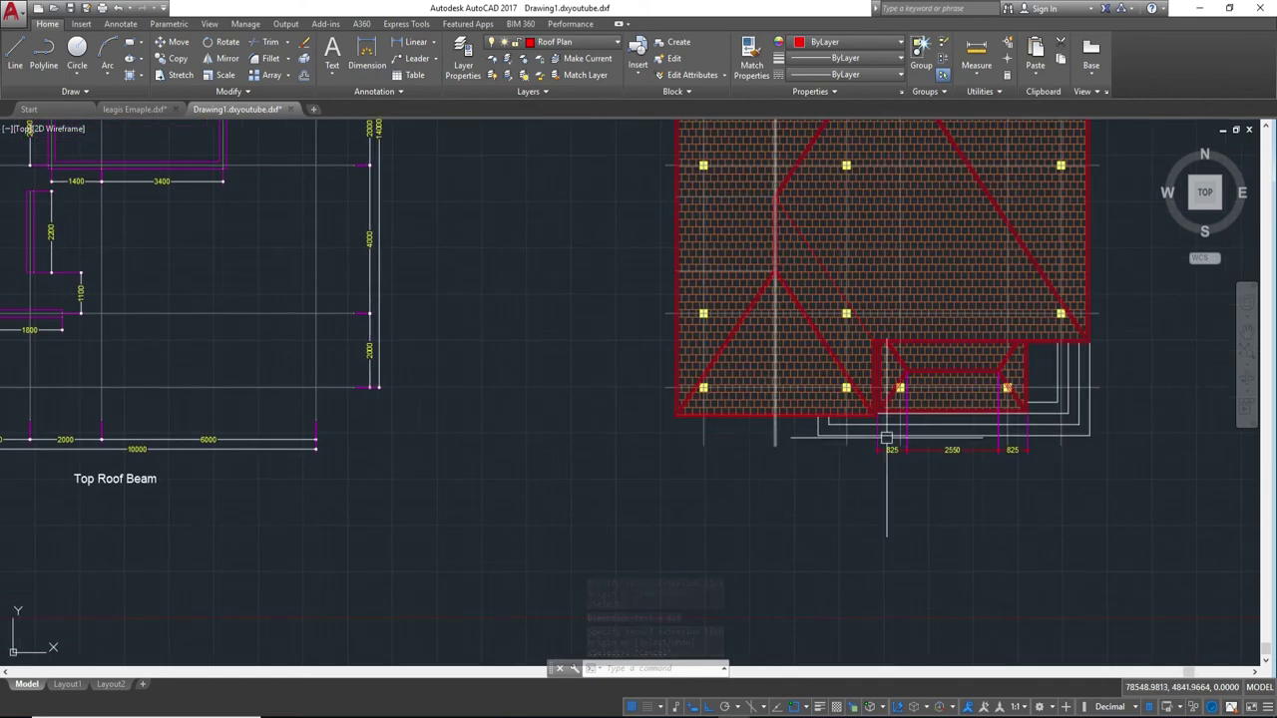
pyautogui.moveTo(977, 429); pyautogui.dragTo(998, 476, button='middle')
pyautogui.moveTo(868, 160)
pyautogui.mouseDown(button='middle')
pyautogui.moveTo(903, 419)
pyautogui.moveTo(890, 294)
pyautogui.mouseUp(button='middle')
pyautogui.scroll(-3, 890, 294)
pyautogui.scroll(5, 855, 336)
pyautogui.moveTo(912, 475)
pyautogui.mouseDown(button='middle')
pyautogui.moveTo(889, 428)
pyautogui.moveTo(855, 117)
pyautogui.mouseUp(button='middle')
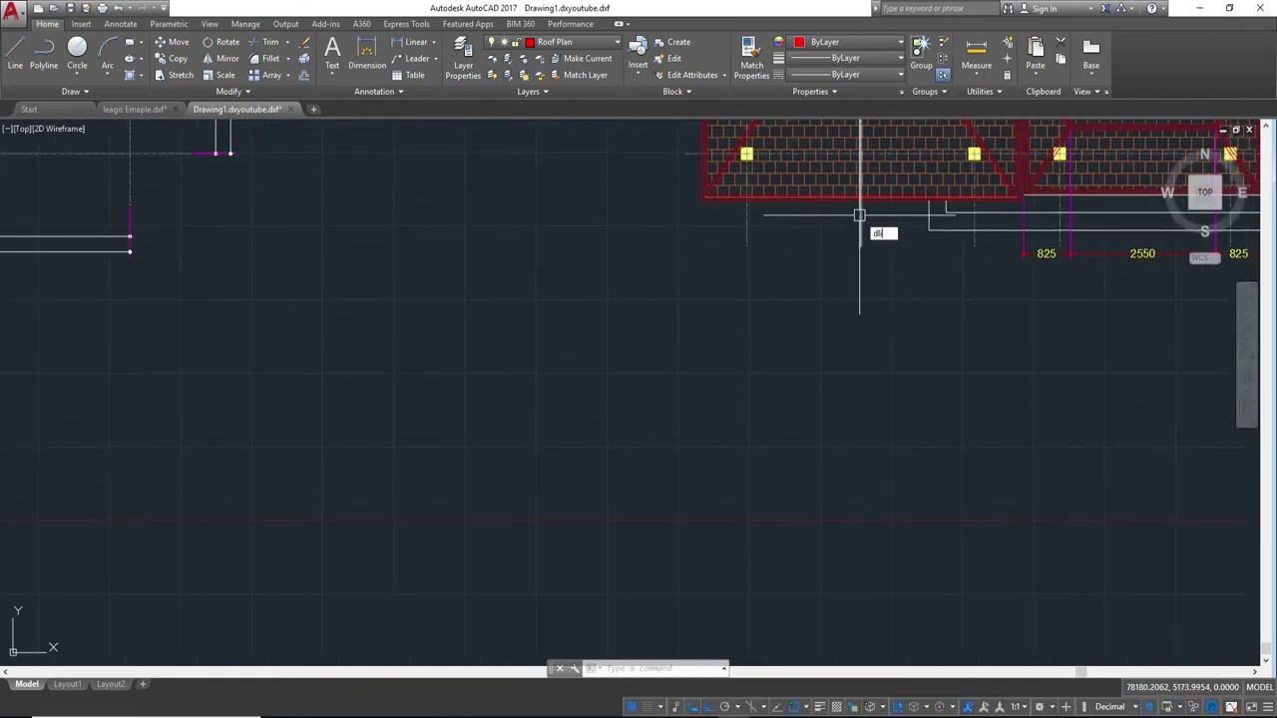
pyautogui.press('Return')
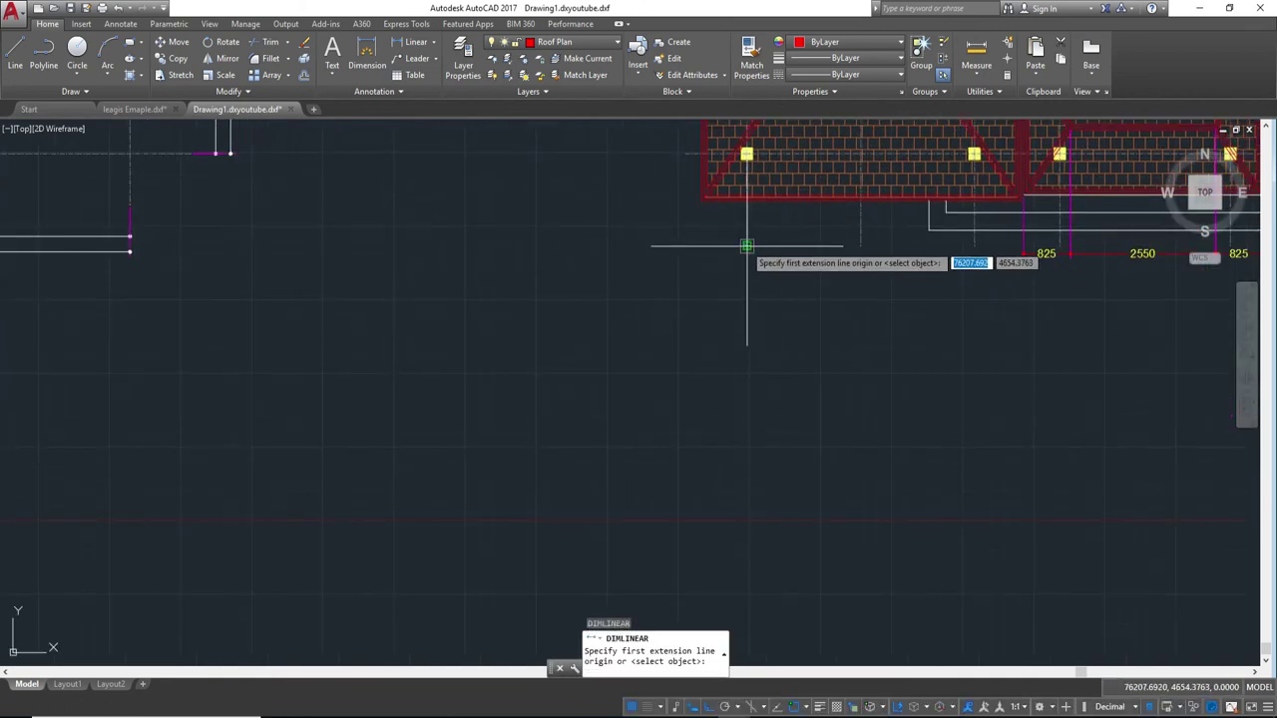
pyautogui.click(747, 245)
pyautogui.click(860, 245)
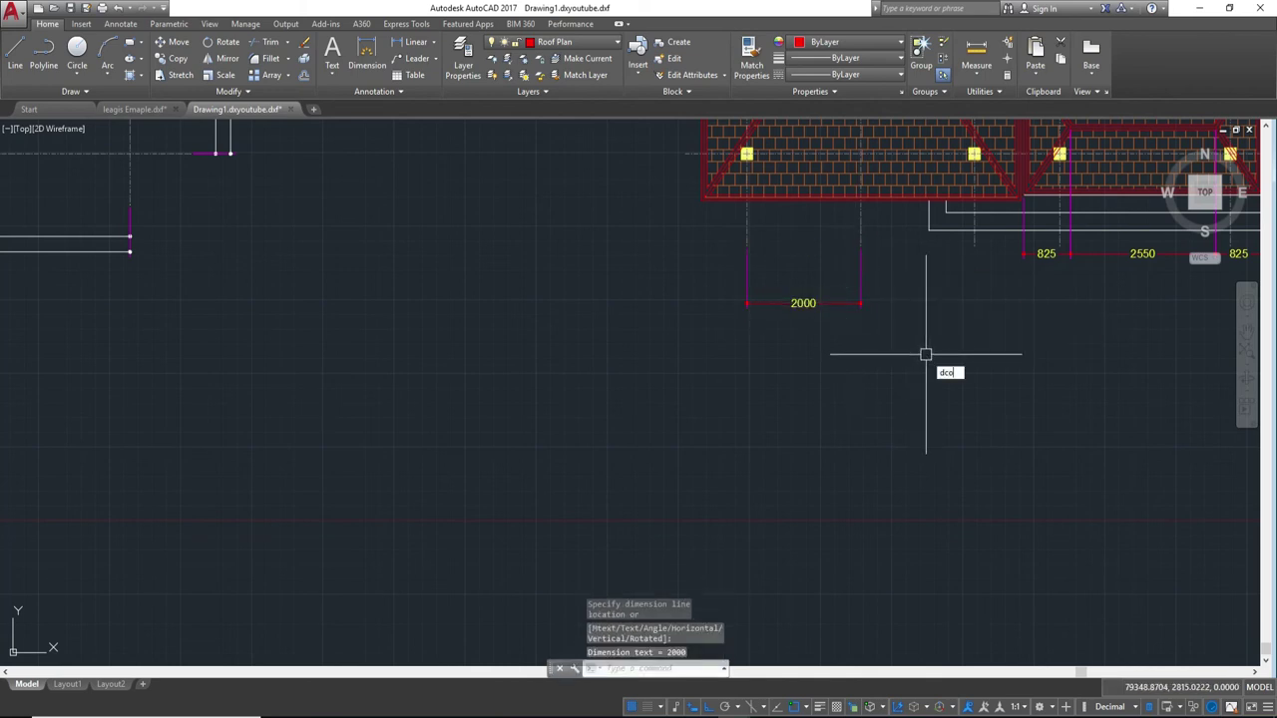
# - Continue the bottom chain with 2000, 1500 and 3000 dimensions
pyautogui.press('Return')
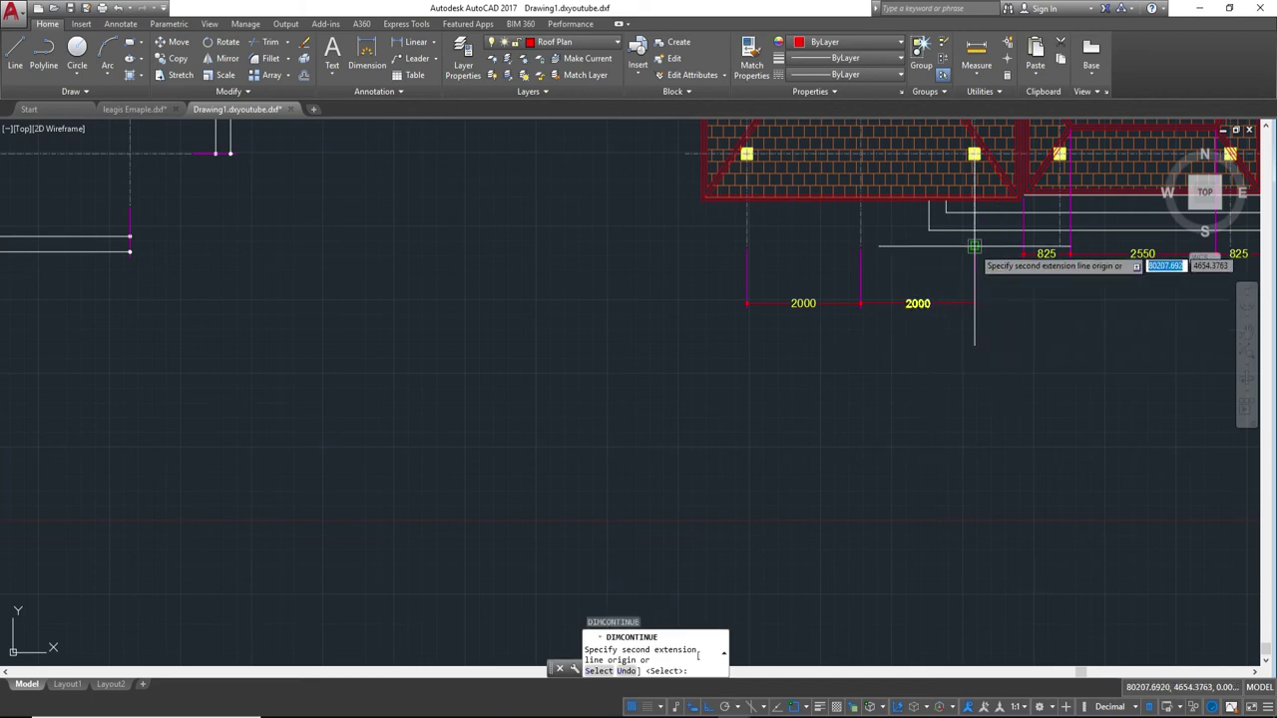
pyautogui.click(973, 246)
pyautogui.click(1059, 246)
pyautogui.moveTo(1196, 270); pyautogui.dragTo(980, 276, button='middle')
pyautogui.click(1016, 247)
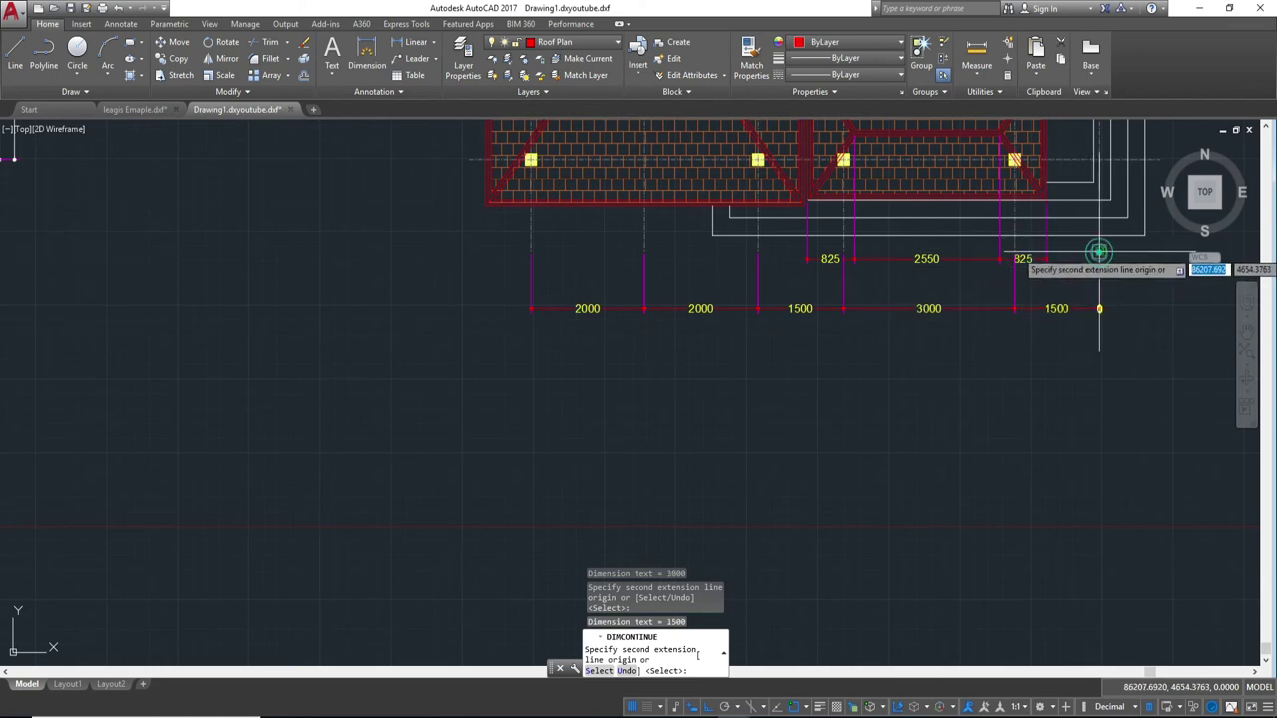
pyautogui.scroll(-5, 997, 258)
pyautogui.scroll(1, 995, 272)
pyautogui.scroll(6, 1000, 267)
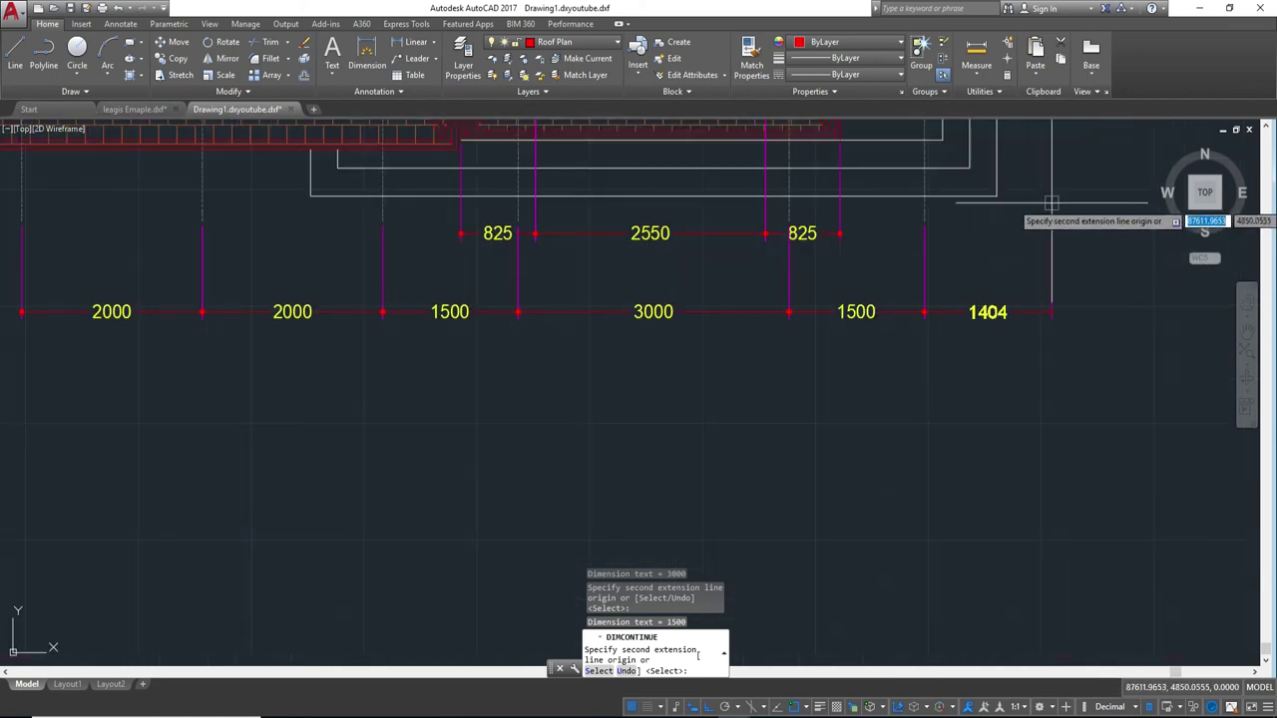
pyautogui.press('Escape')
# - Add an overall 10000 baseline dimension from the first 2000 dimension to the chain's right end
pyautogui.moveTo(502, 399); pyautogui.dragTo(726, 416, button='middle')
pyautogui.write('D')
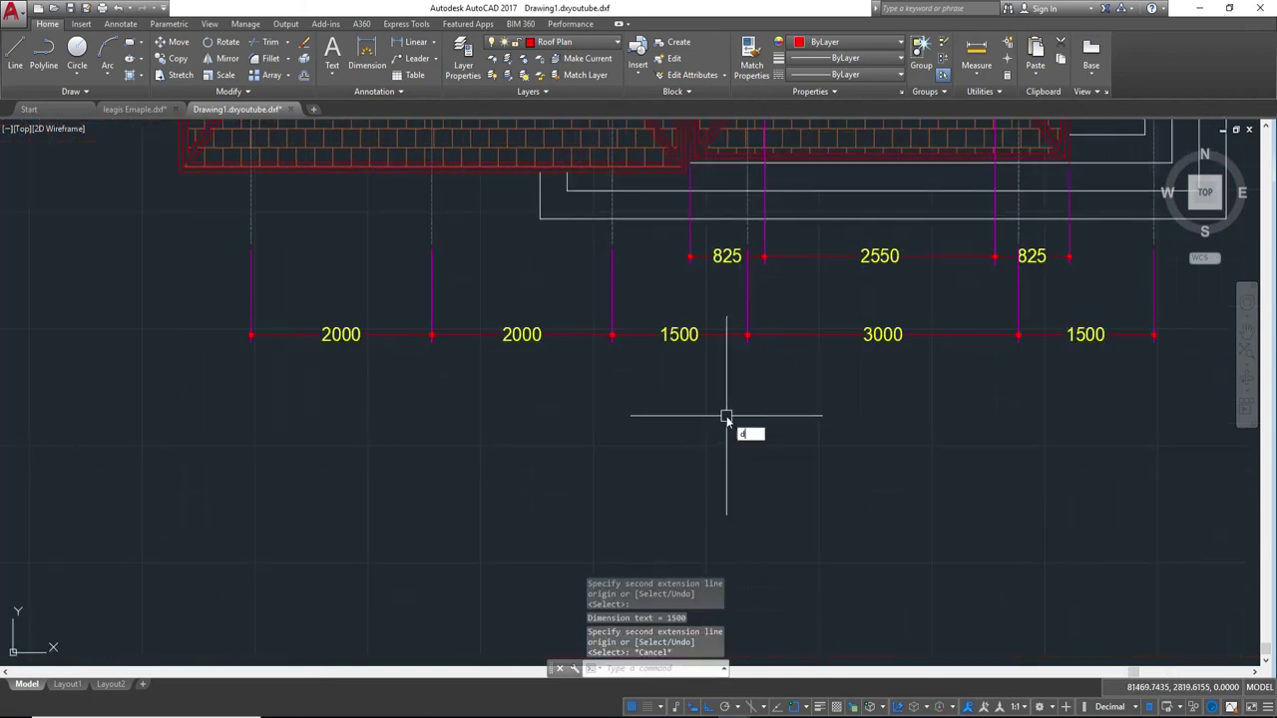
pyautogui.write('ba')
pyautogui.press('Return')
pyautogui.press('Return')
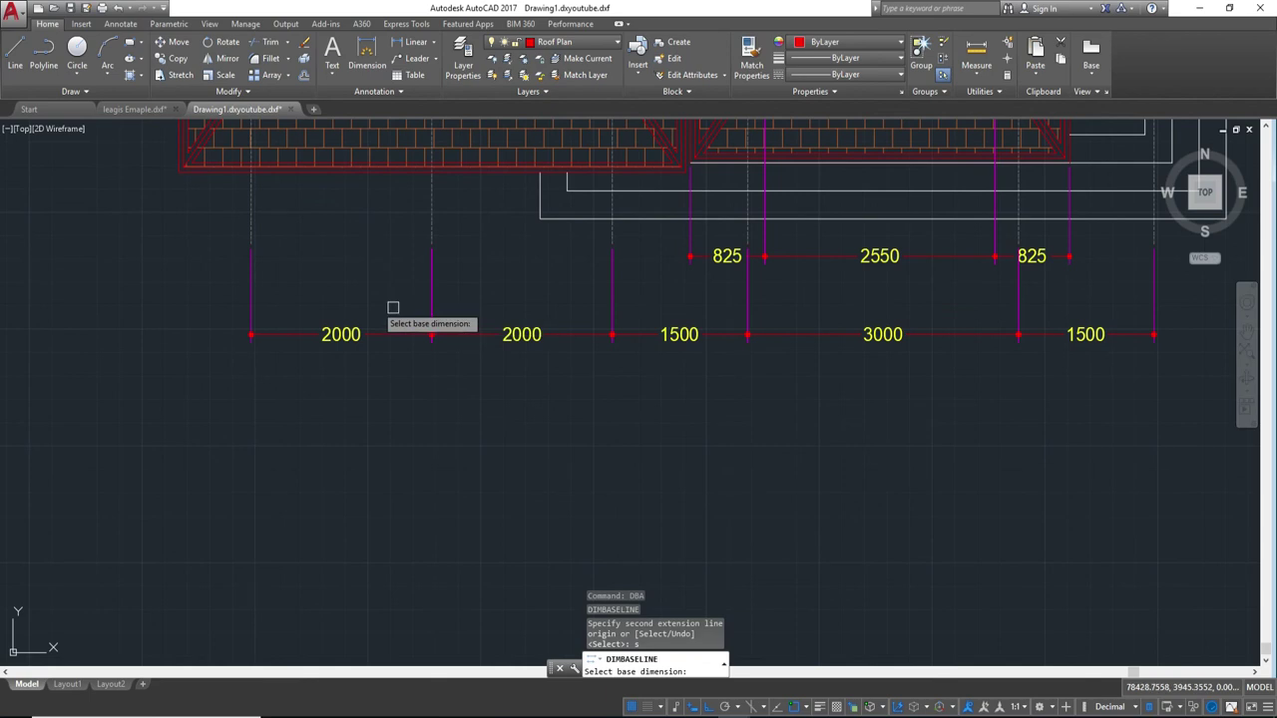
pyautogui.click(245, 289)
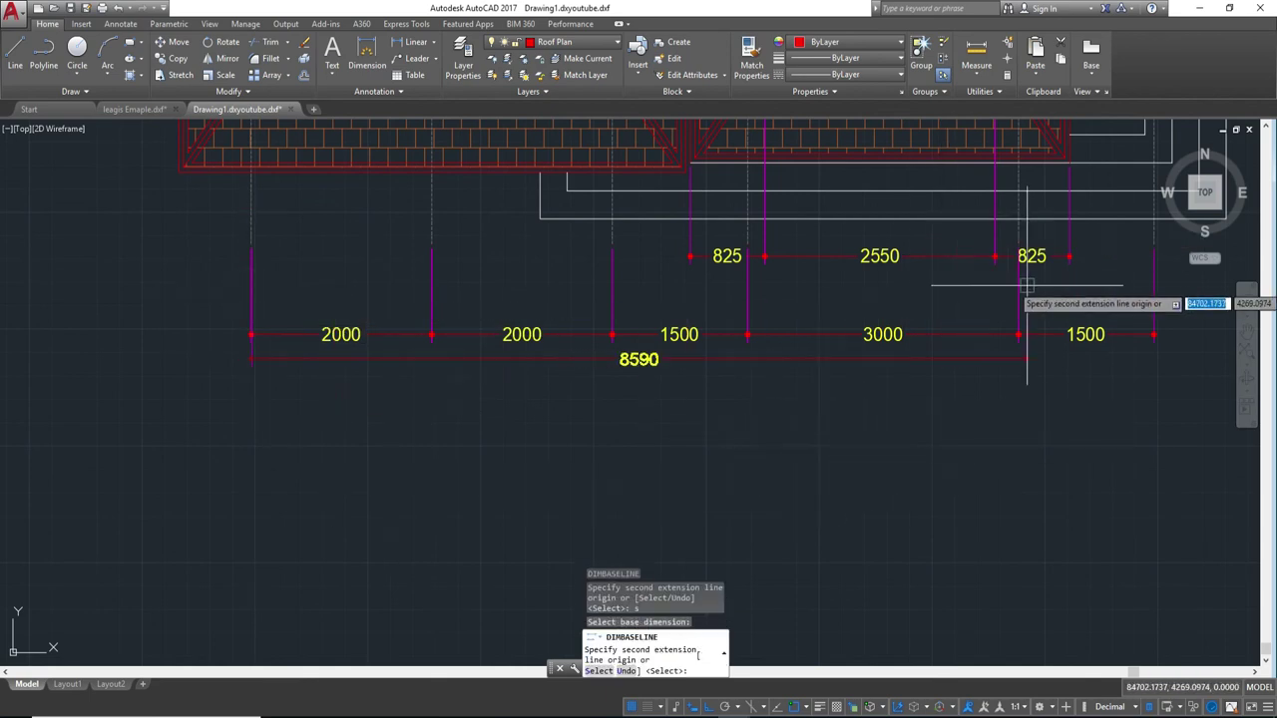
pyautogui.scroll(4, 1155, 257)
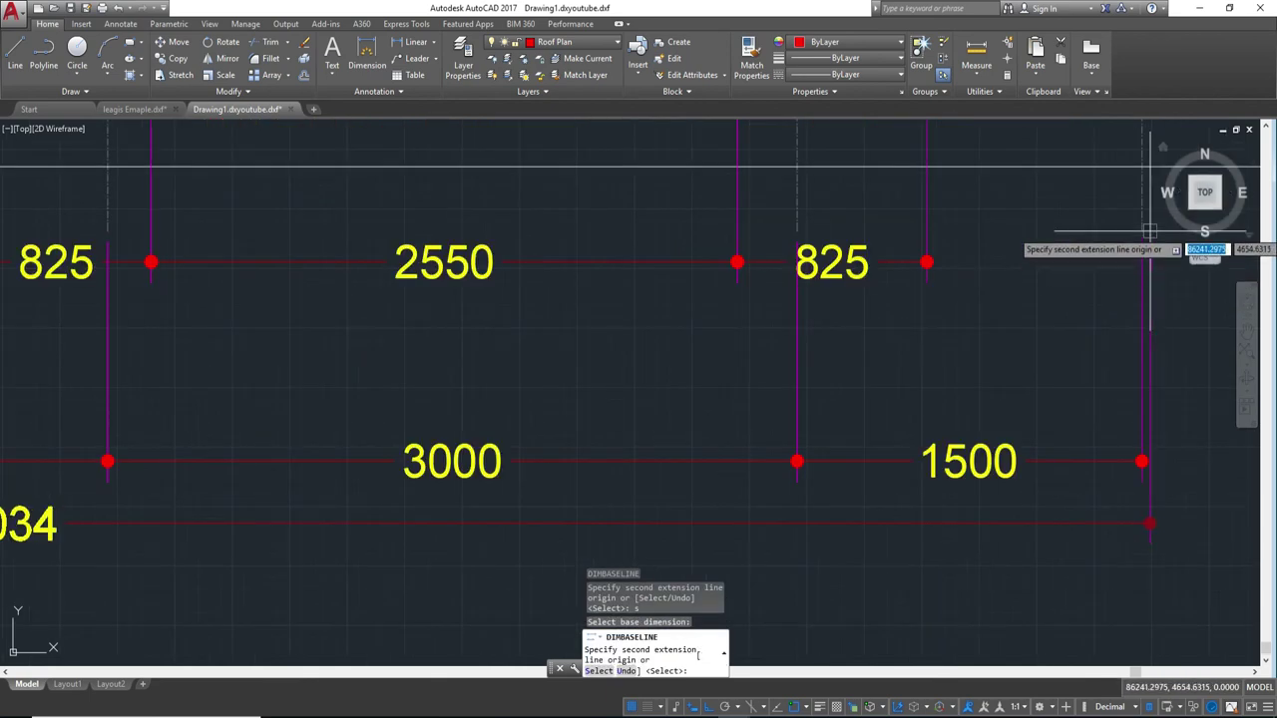
pyautogui.click(927, 262)
pyautogui.press('Escape')
pyautogui.scroll(-5, 834, 319)
pyautogui.scroll(4, 942, 382)
pyautogui.scroll(-4, 942, 382)
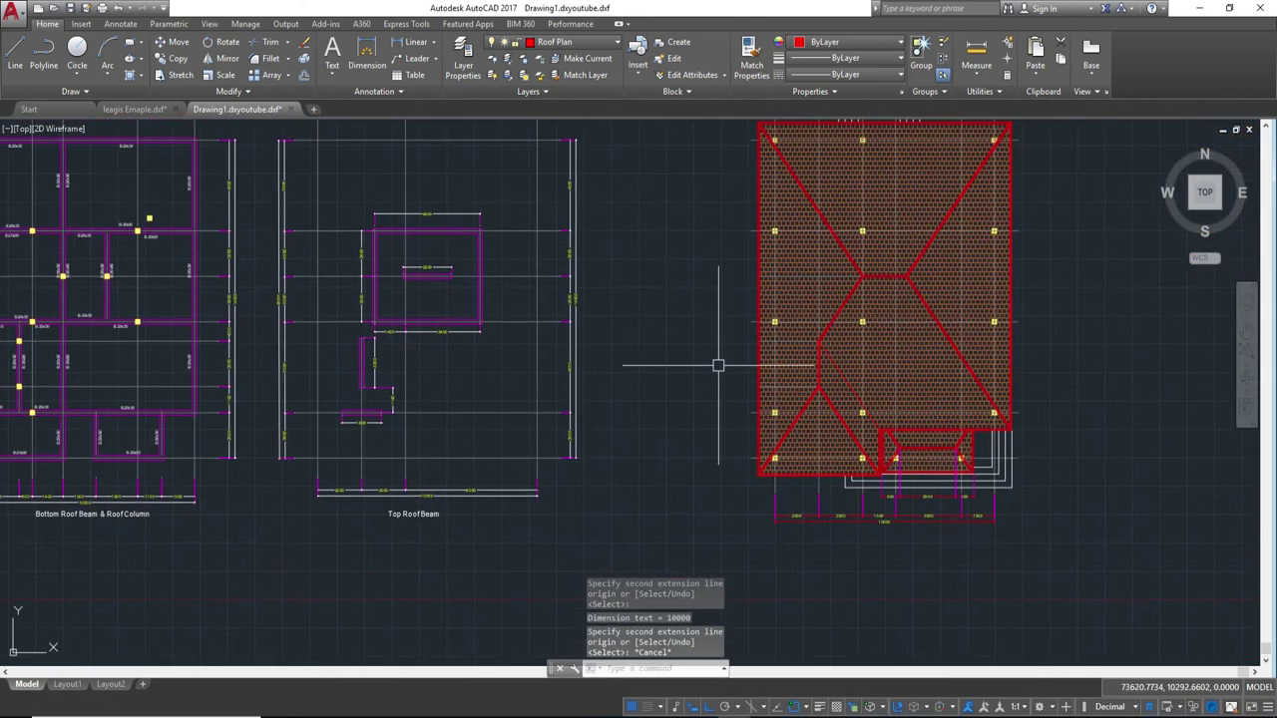
# - Dimension the bottom 2000 span on the roof's left side with a vertical linear dimension
pyautogui.write('li')
pyautogui.press('Return')
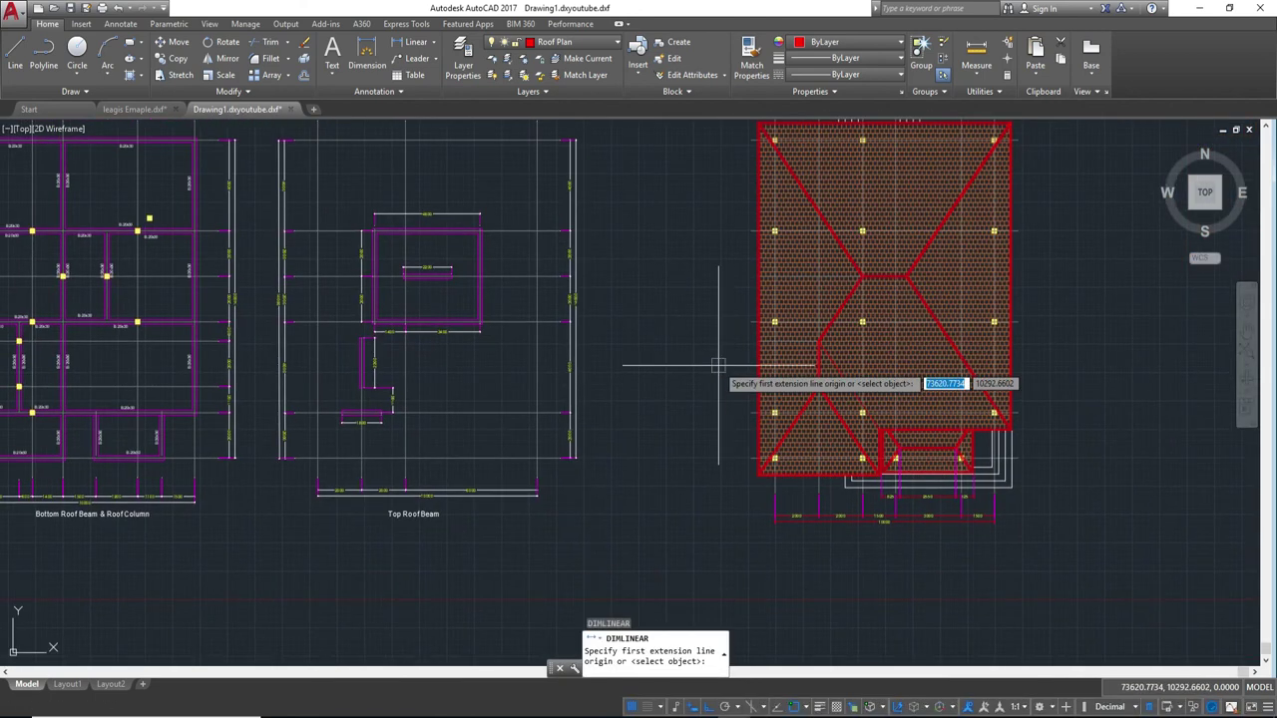
pyautogui.scroll(4, 738, 439)
pyautogui.click(777, 497)
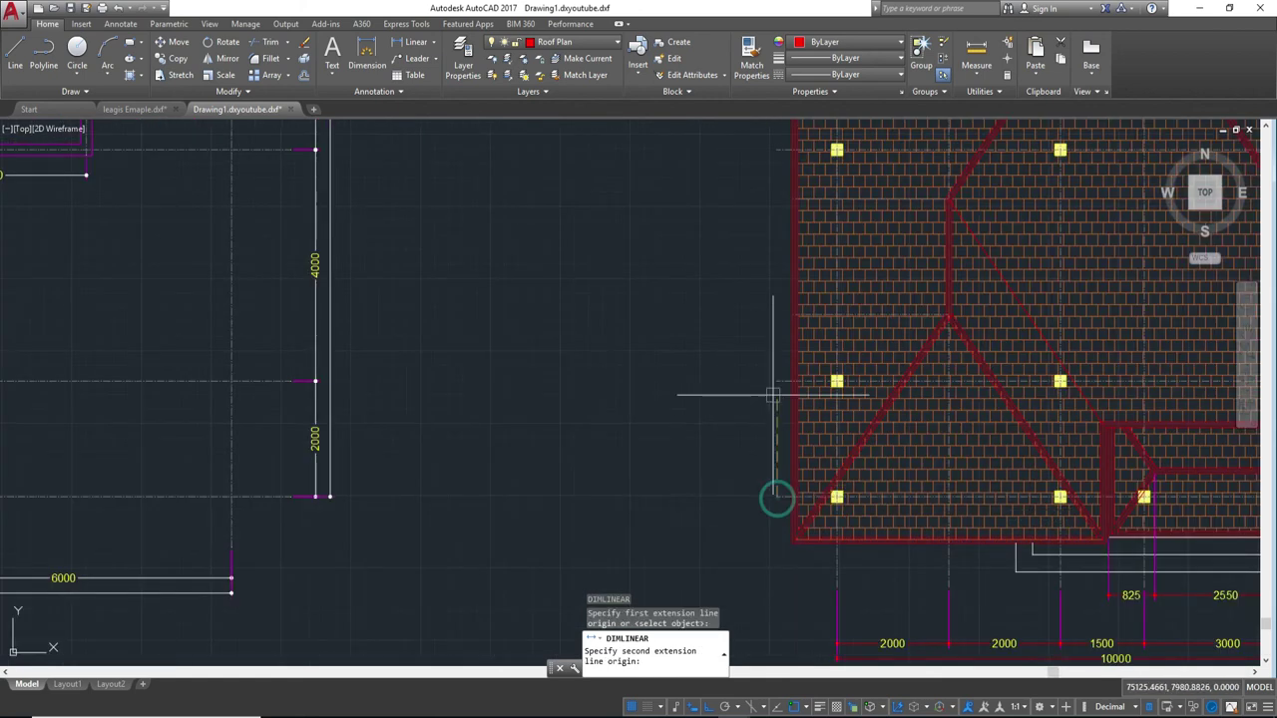
pyautogui.click(776, 380)
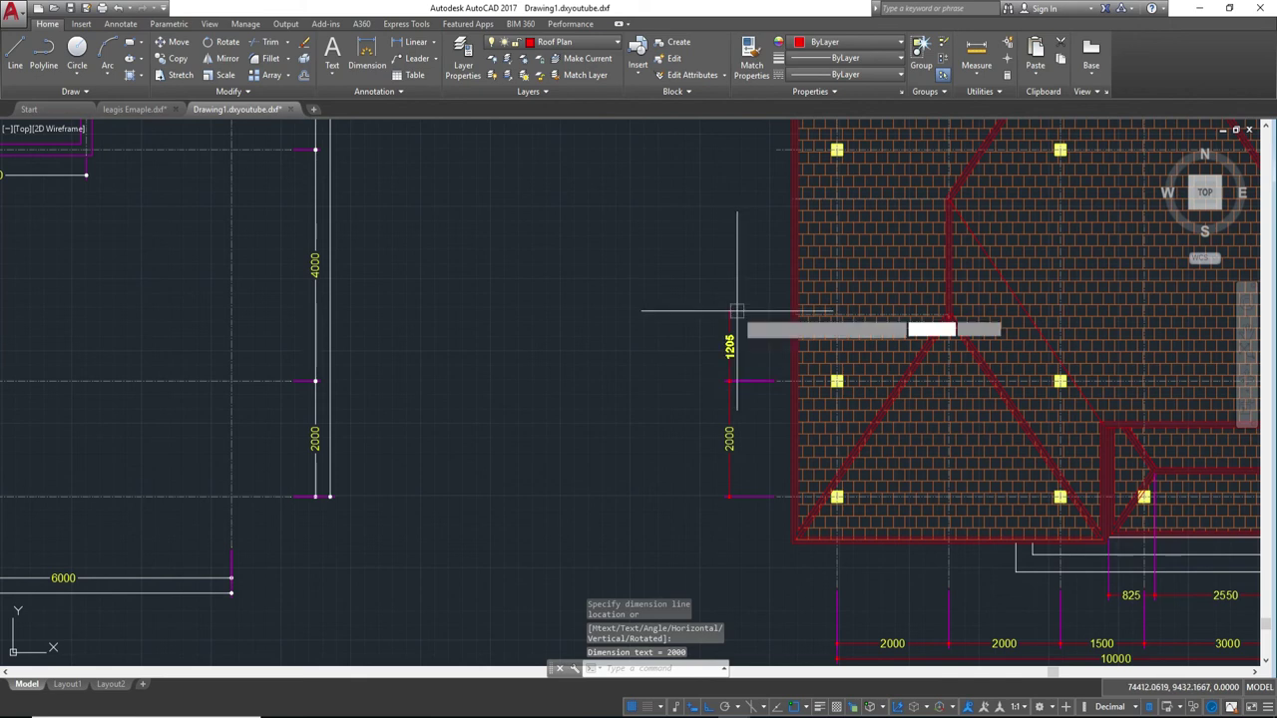
# - Continue the vertical chain upward with two 4000 dimensions
pyautogui.press('Return')
pyautogui.moveTo(749, 193)
pyautogui.mouseDown(button='middle')
pyautogui.moveTo(755, 356)
pyautogui.moveTo(768, 309)
pyautogui.moveTo(761, 503)
pyautogui.mouseUp(button='middle')
pyautogui.click(780, 352)
pyautogui.click(767, 311)
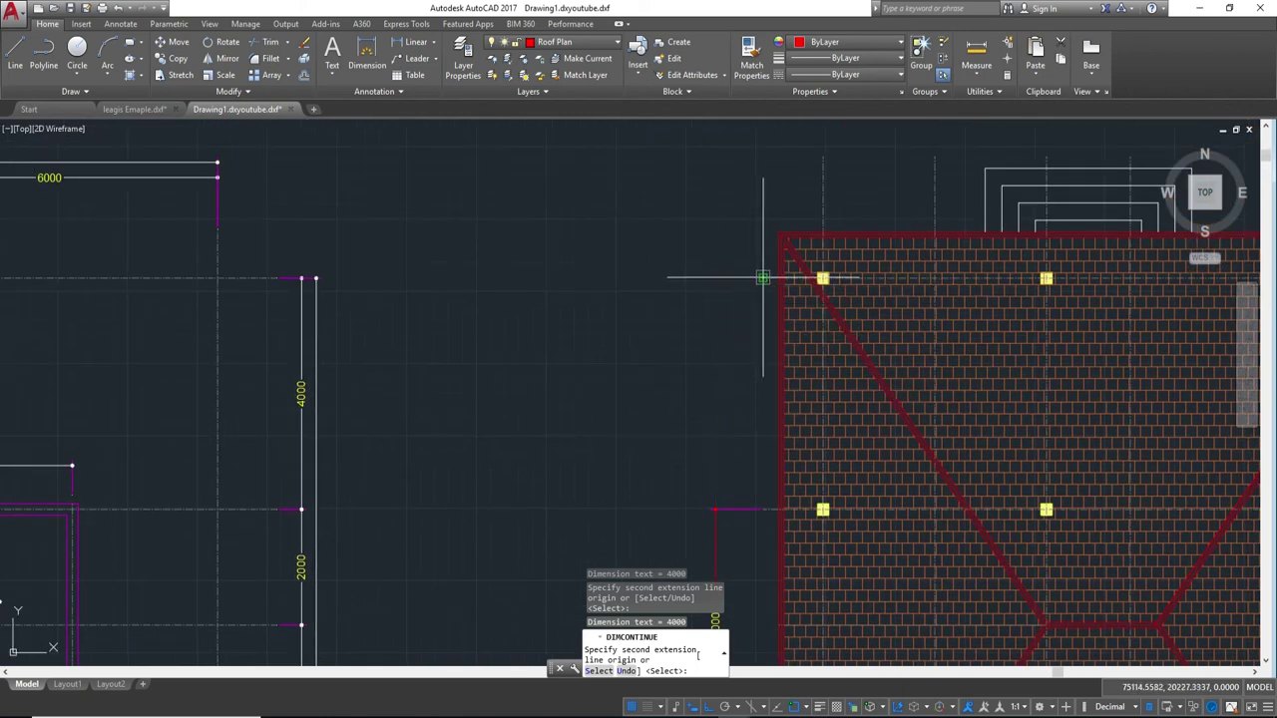
pyautogui.press('Escape')
pyautogui.scroll(-4, 612, 211)
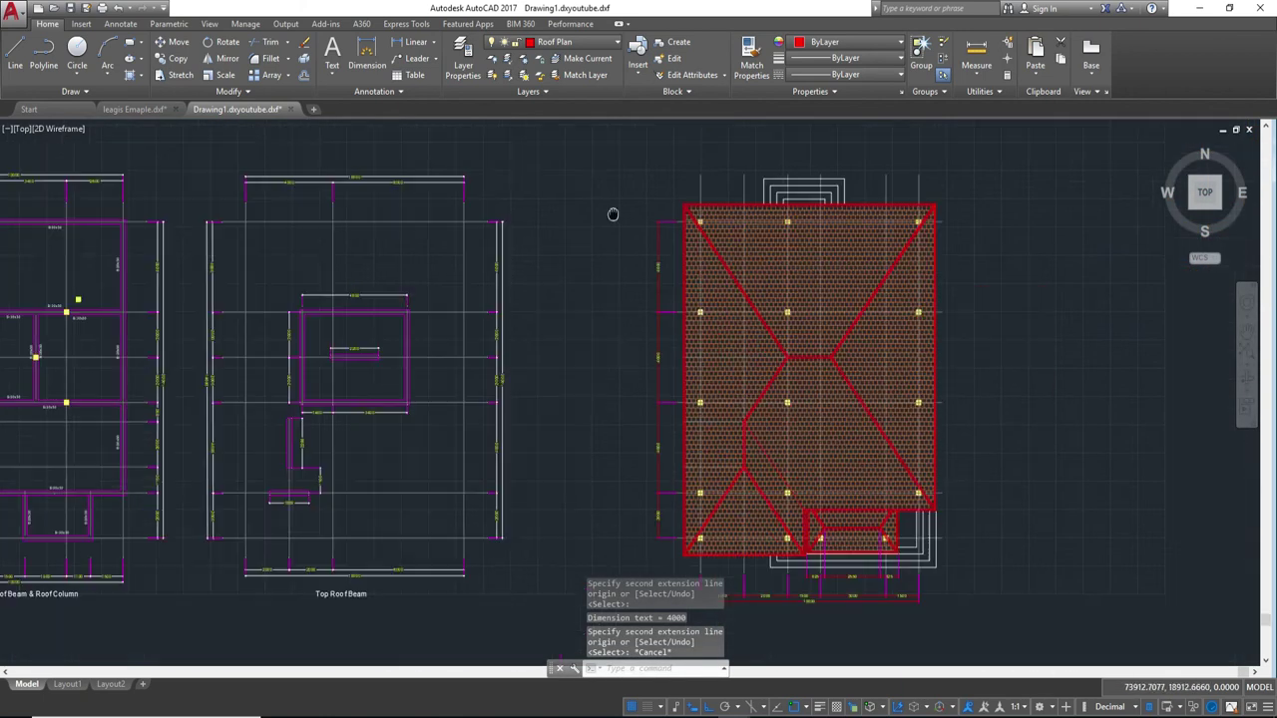
pyautogui.scroll(4, 733, 342)
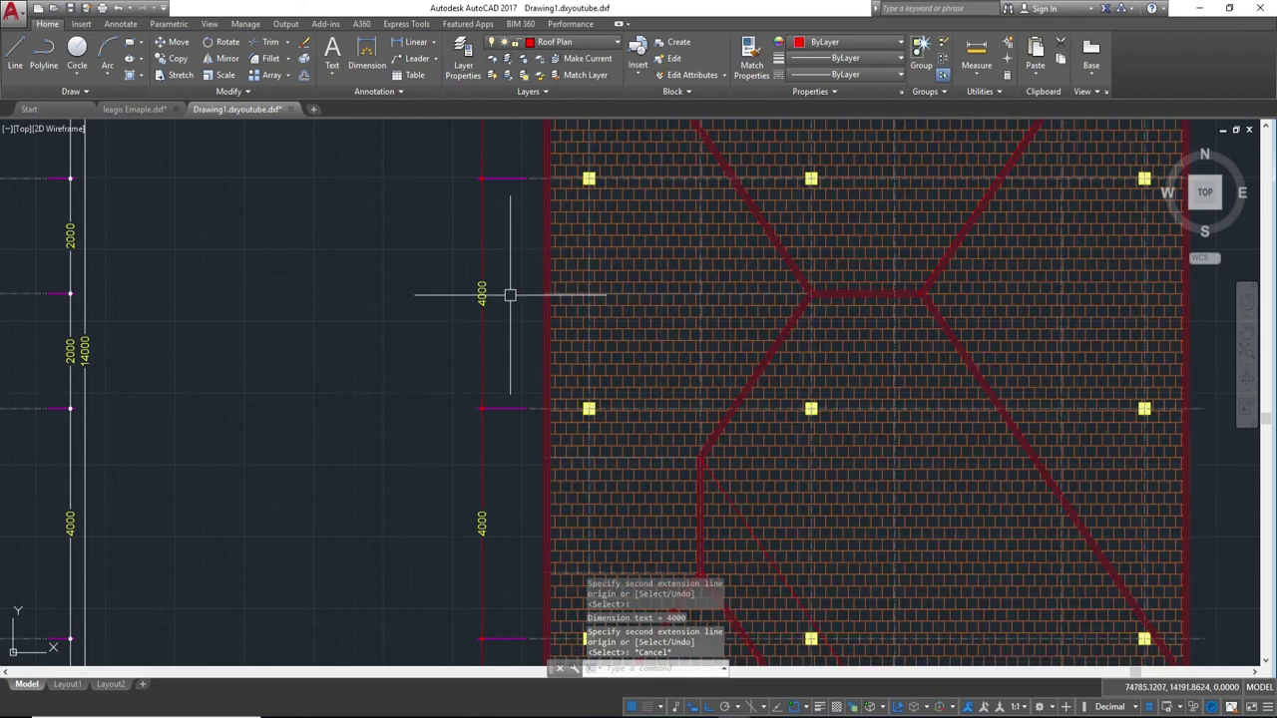
pyautogui.scroll(6, 538, 291)
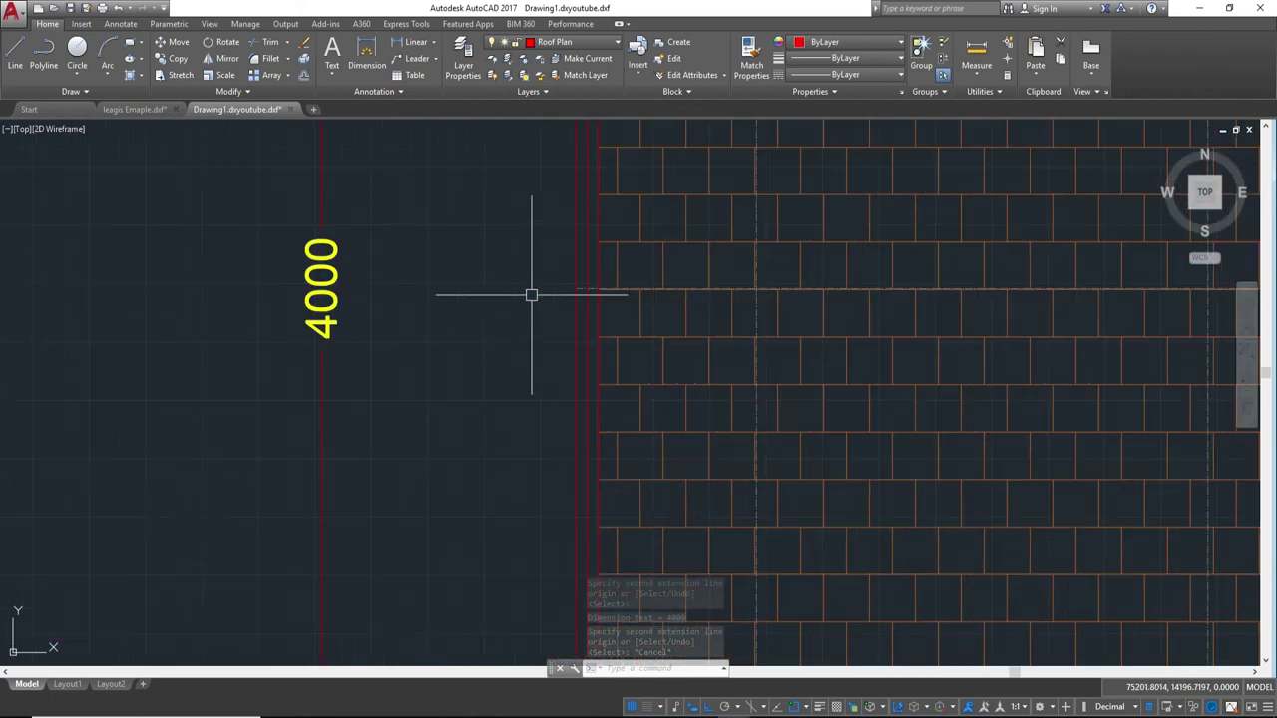
pyautogui.scroll(2, 544, 292)
pyautogui.scroll(-3, 626, 298)
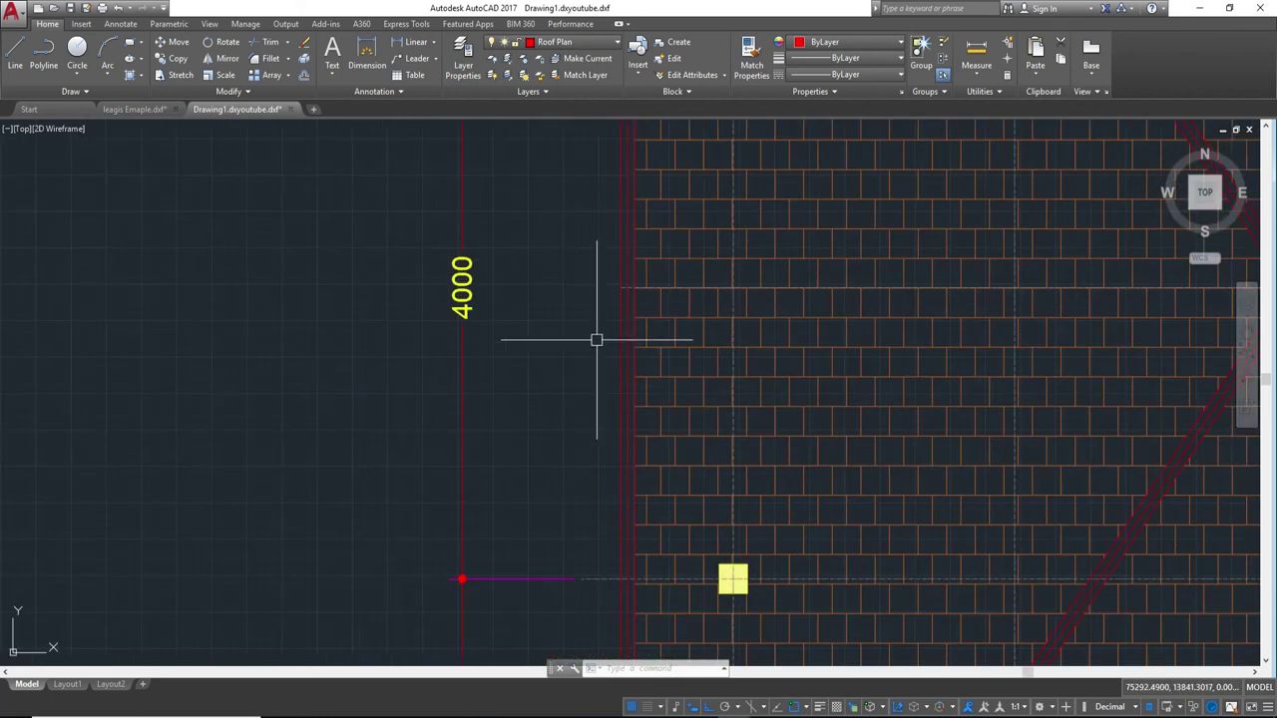
pyautogui.scroll(-3, 619, 341)
pyautogui.write('dc')
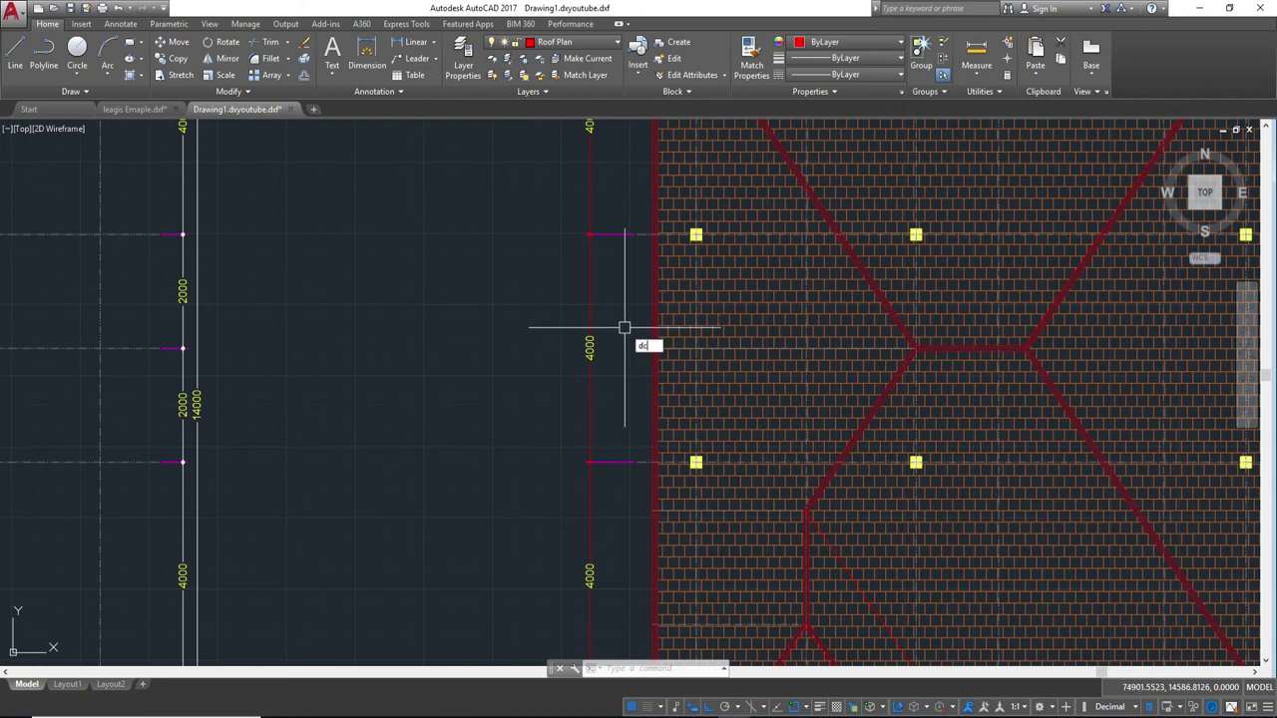
# - Add an overall 14000 baseline dimension from the bottom 2000 dimension to the roof's top edge
pyautogui.write('BA')
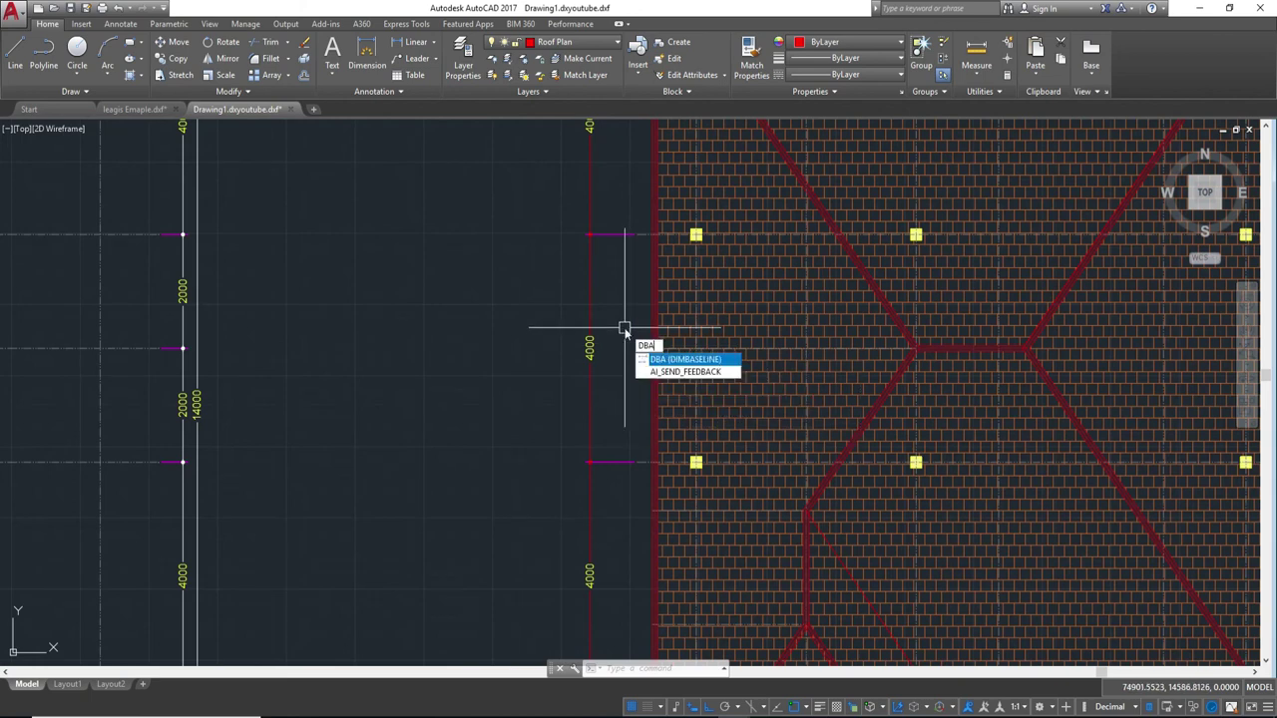
pyautogui.press('Return')
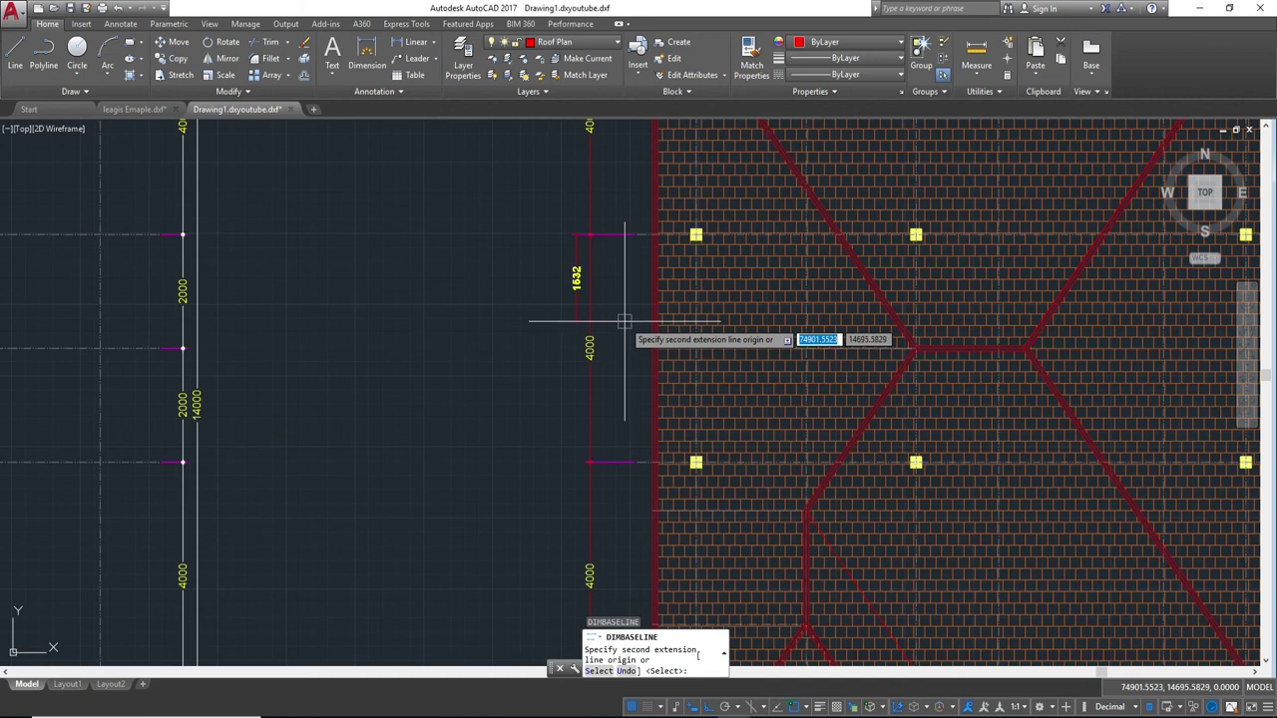
pyautogui.press('Return')
pyautogui.moveTo(638, 243)
pyautogui.mouseDown(button='middle')
pyautogui.moveTo(610, 461)
pyautogui.moveTo(564, 370)
pyautogui.mouseUp(button='middle')
pyautogui.click(582, 224)
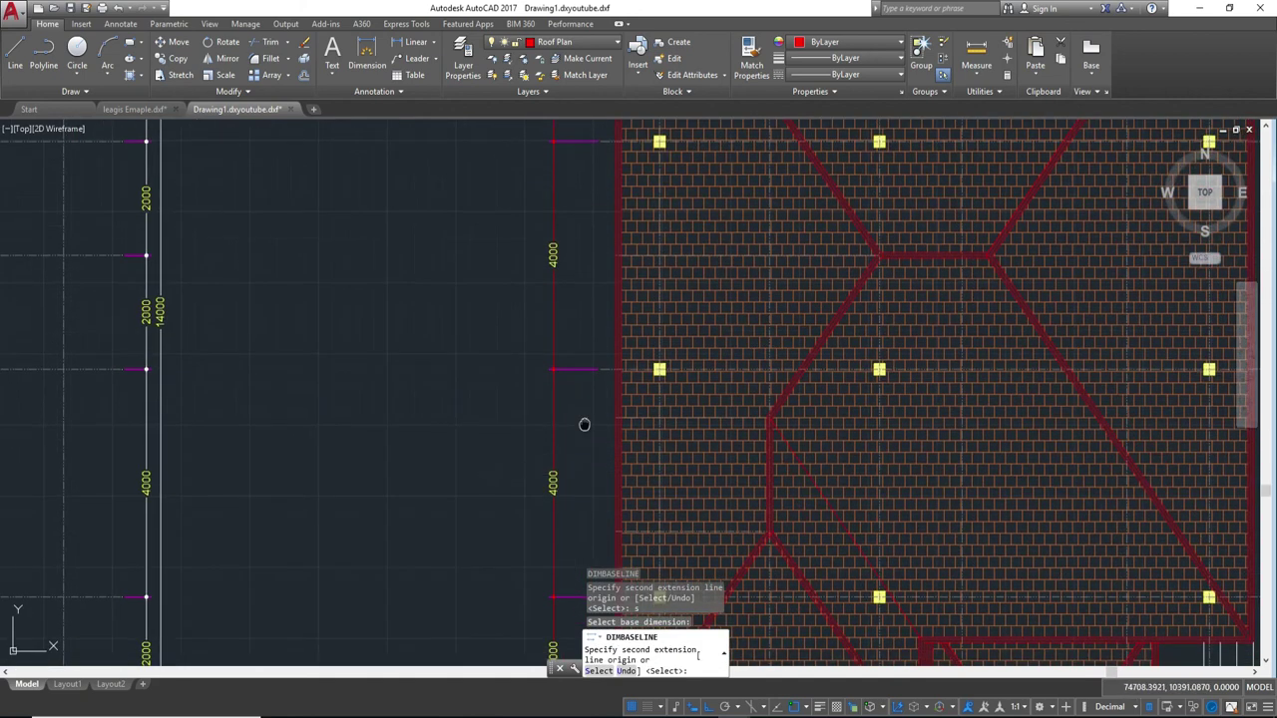
pyautogui.moveTo(585, 422); pyautogui.dragTo(636, 297, button='middle')
pyautogui.scroll(5, 636, 297)
pyautogui.click(643, 479)
pyautogui.scroll(-4, 633, 270)
pyautogui.scroll(-6, 638, 229)
pyautogui.moveTo(768, 132)
pyautogui.mouseDown(button='middle')
pyautogui.moveTo(736, 345)
pyautogui.moveTo(678, 251)
pyautogui.mouseUp(button='middle')
pyautogui.press('Escape')
# - Pan and zoom around the roof plan to look over the hatch and new dimensions
pyautogui.scroll(4, 622, 308)
pyautogui.moveTo(622, 308); pyautogui.dragTo(718, 422, button='middle')
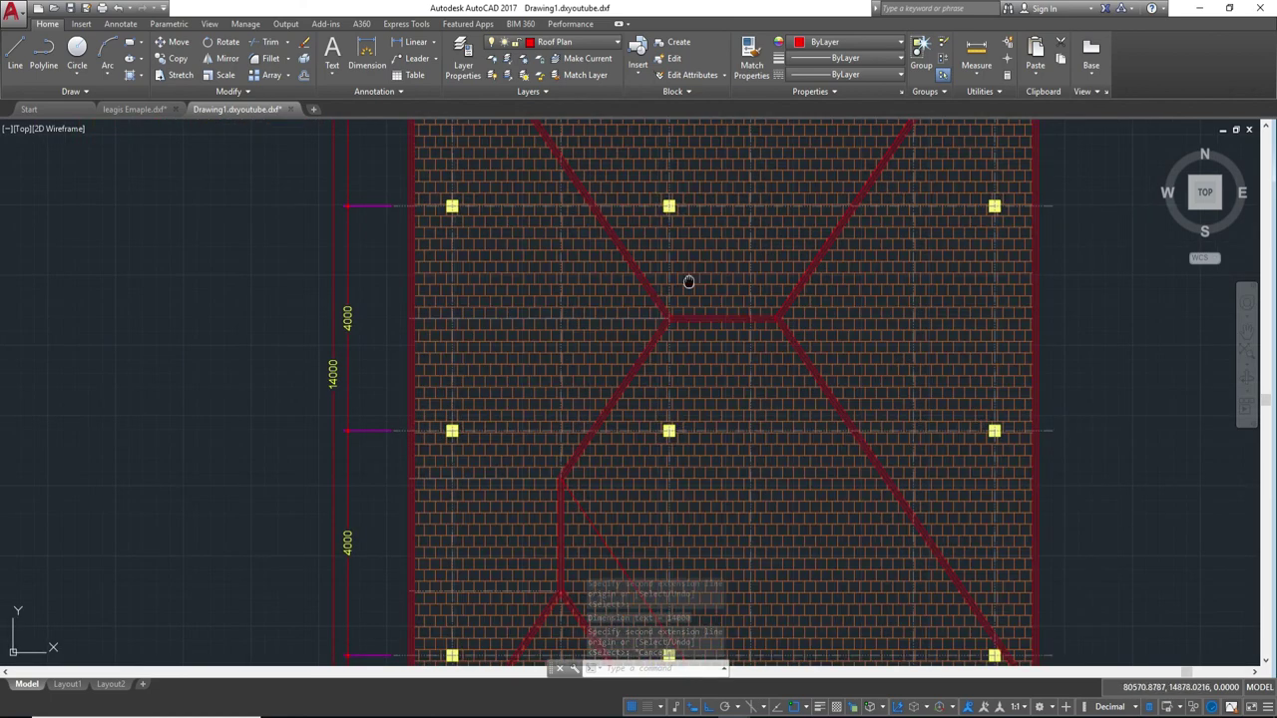
pyautogui.moveTo(689, 279); pyautogui.dragTo(792, 442, button='middle')
pyautogui.scroll(-3, 799, 414)
pyautogui.moveTo(807, 385); pyautogui.dragTo(681, 321, button='middle')
pyautogui.scroll(4, 670, 329)
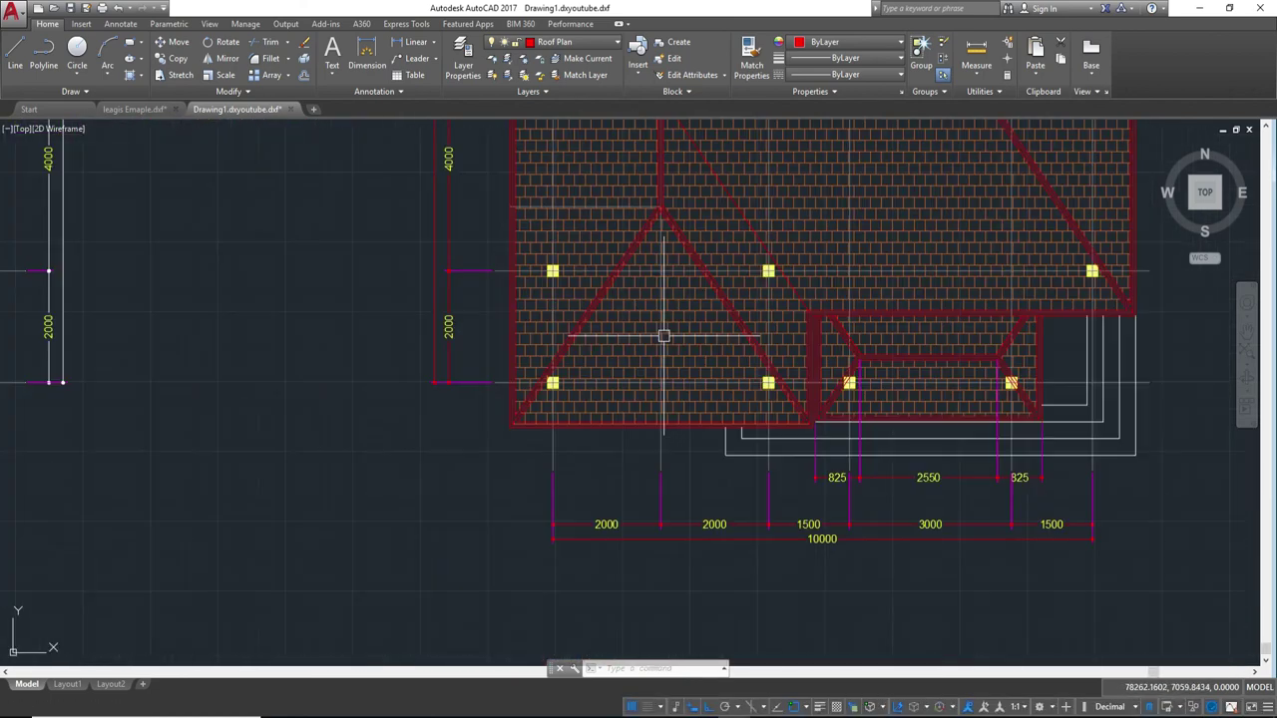
pyautogui.scroll(2, 570, 399)
# - Dimension the 800 left eave overhang from the first column line to the eave edge
pyautogui.moveTo(554, 400); pyautogui.dragTo(675, 348, button='middle')
pyautogui.write('ddli')
pyautogui.press('Return')
pyautogui.scroll(2, 758, 329)
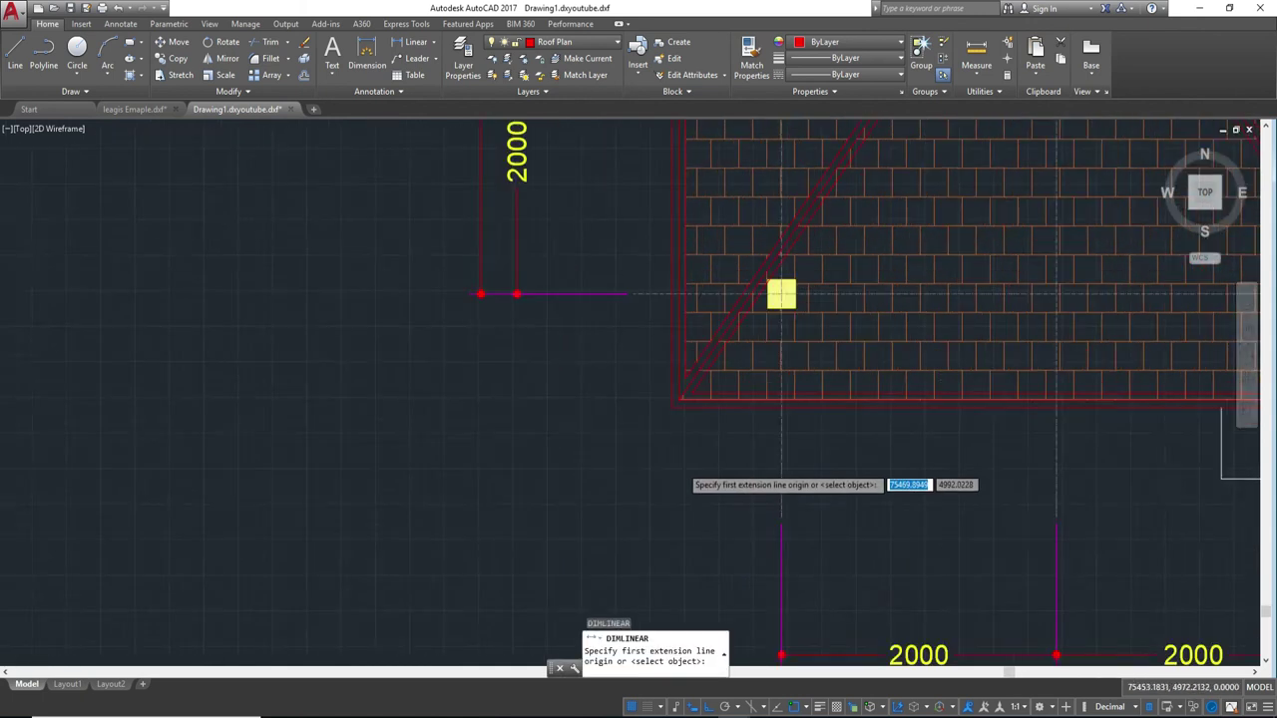
pyautogui.scroll(2, 838, 369)
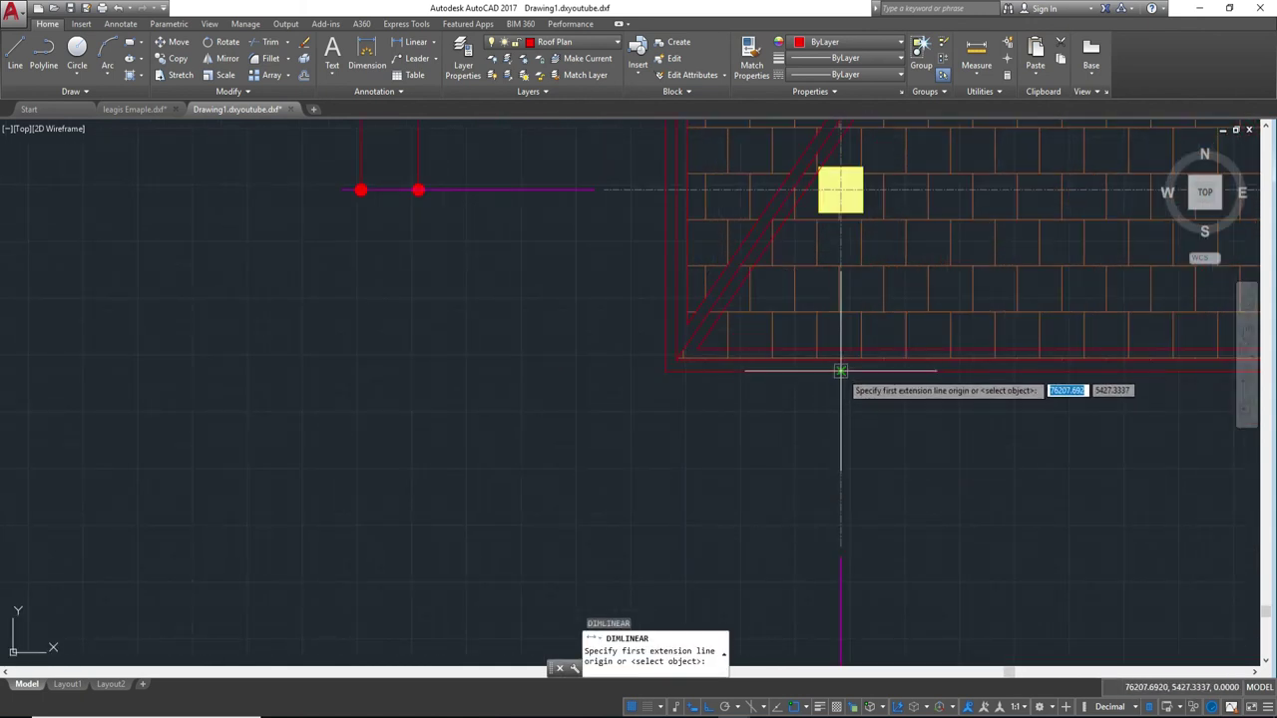
pyautogui.click(841, 371)
pyautogui.click(664, 370)
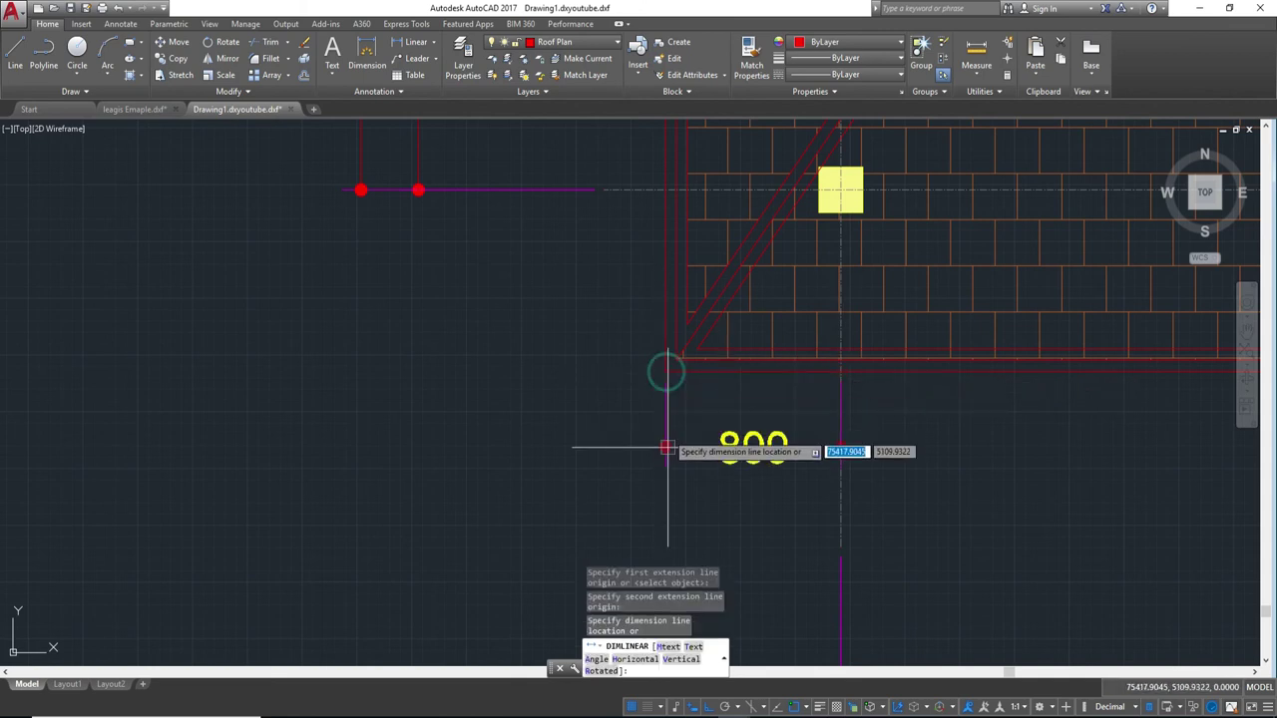
pyautogui.click(841, 546)
# - Zoom and pan out to review the whole dimensioned roof plan beside the beam plans
pyautogui.scroll(-3, 738, 429)
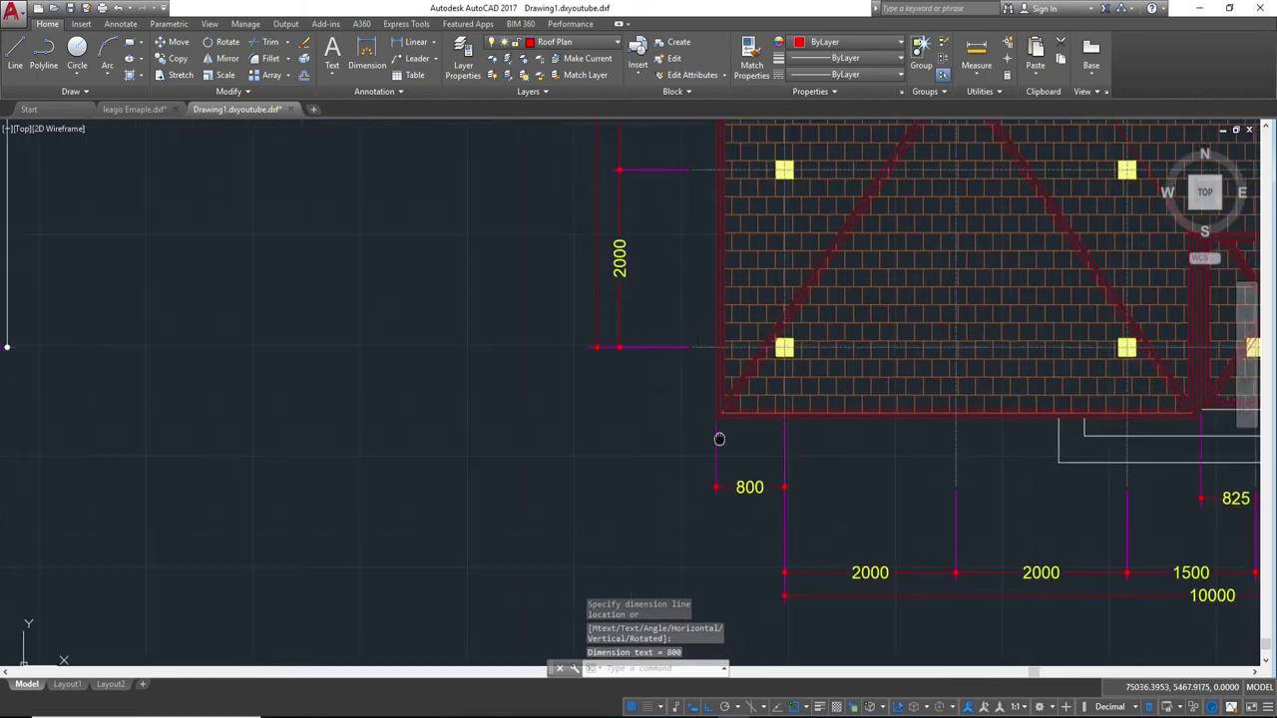
pyautogui.scroll(-3, 798, 409)
pyautogui.scroll(2, 810, 417)
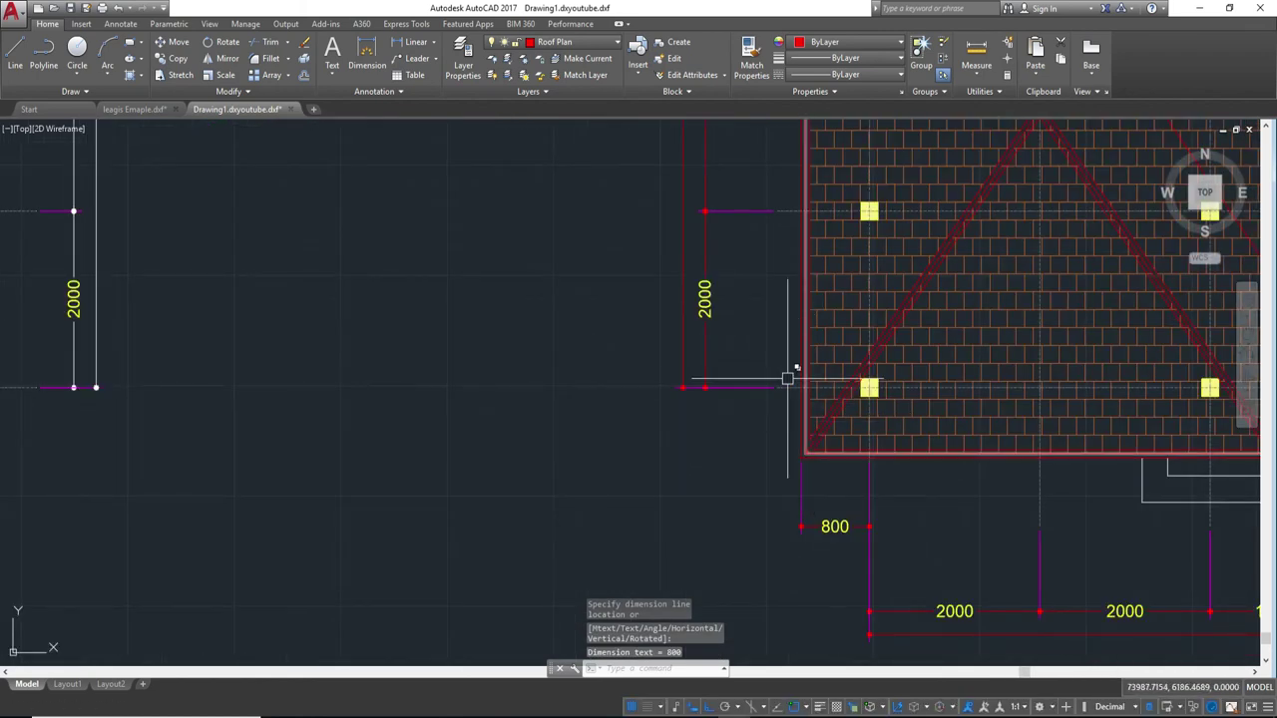
pyautogui.scroll(-3, 784, 389)
pyautogui.scroll(-3, 761, 553)
pyautogui.moveTo(818, 419)
pyautogui.mouseDown(button='middle')
pyautogui.moveTo(864, 365)
pyautogui.moveTo(798, 424)
pyautogui.mouseUp(button='middle')
pyautogui.scroll(5, 801, 469)
pyautogui.scroll(2, 813, 419)
pyautogui.scroll(4, 822, 379)
pyautogui.scroll(-4, 822, 374)
pyautogui.moveTo(861, 608); pyautogui.dragTo(861, 442, button='middle')
pyautogui.moveTo(898, 599); pyautogui.dragTo(898, 429, button='middle')
pyautogui.scroll(4, 926, 421)
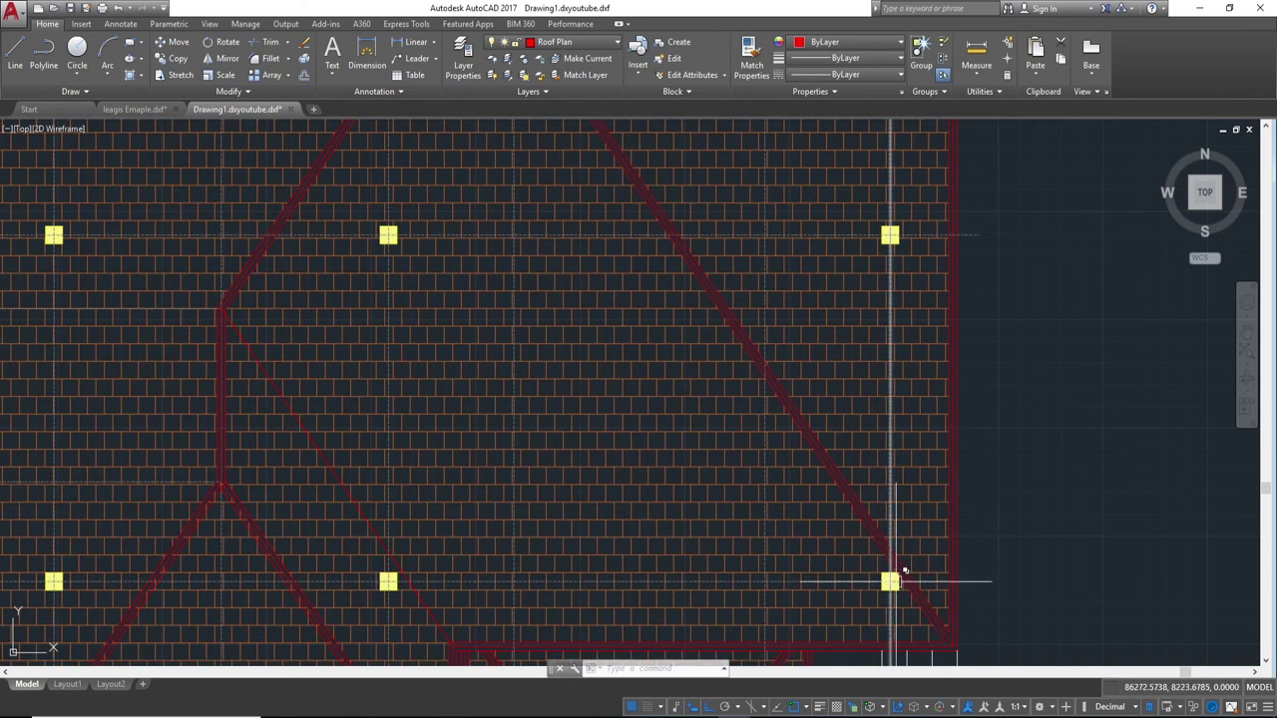
pyautogui.scroll(-5, 972, 522)
pyautogui.moveTo(878, 413); pyautogui.dragTo(1015, 413, button='middle')
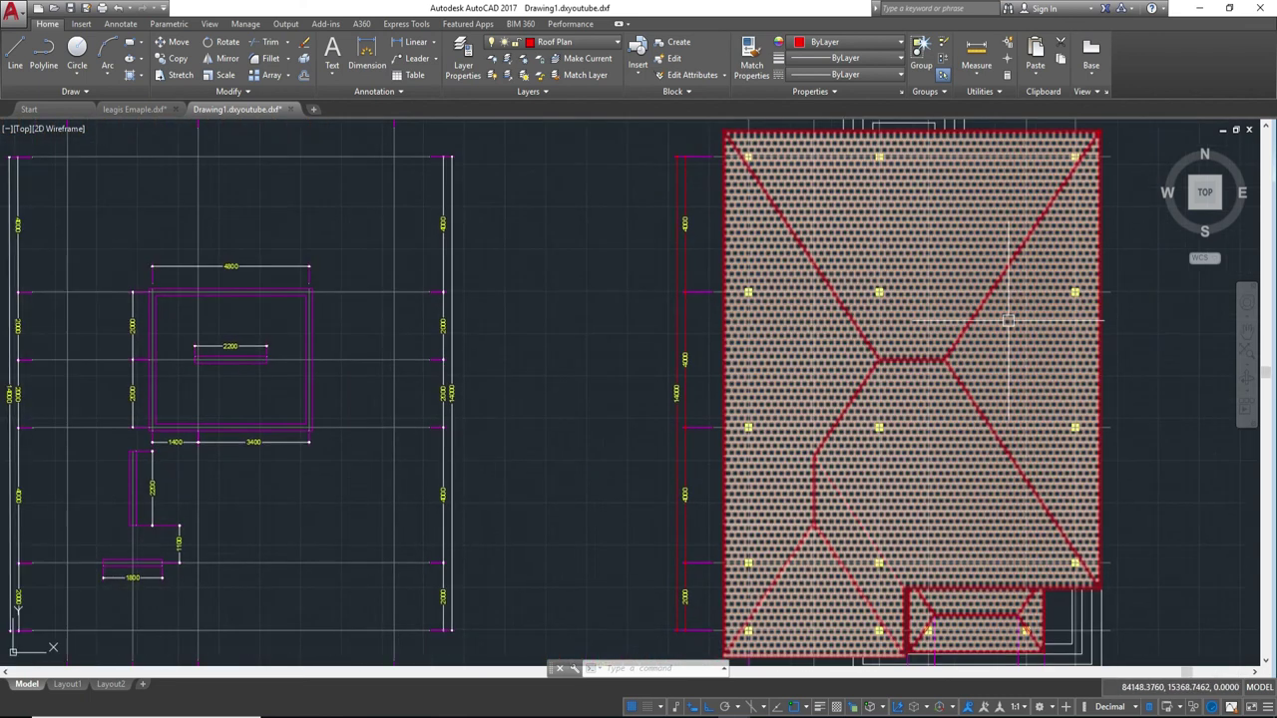
pyautogui.scroll(-4, 955, 321)
pyautogui.moveTo(1009, 351); pyautogui.dragTo(841, 351, button='middle')
pyautogui.scroll(3, 864, 349)
pyautogui.scroll(-3, 865, 351)
pyautogui.scroll(2, 865, 351)
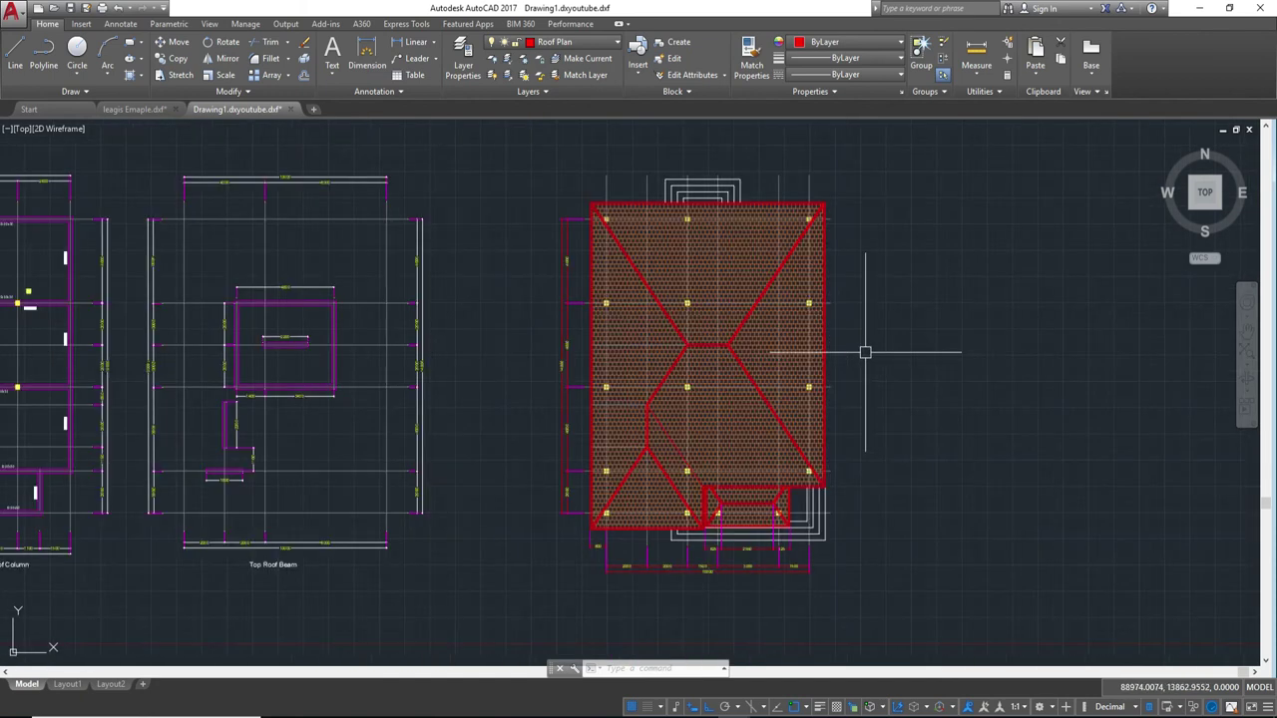